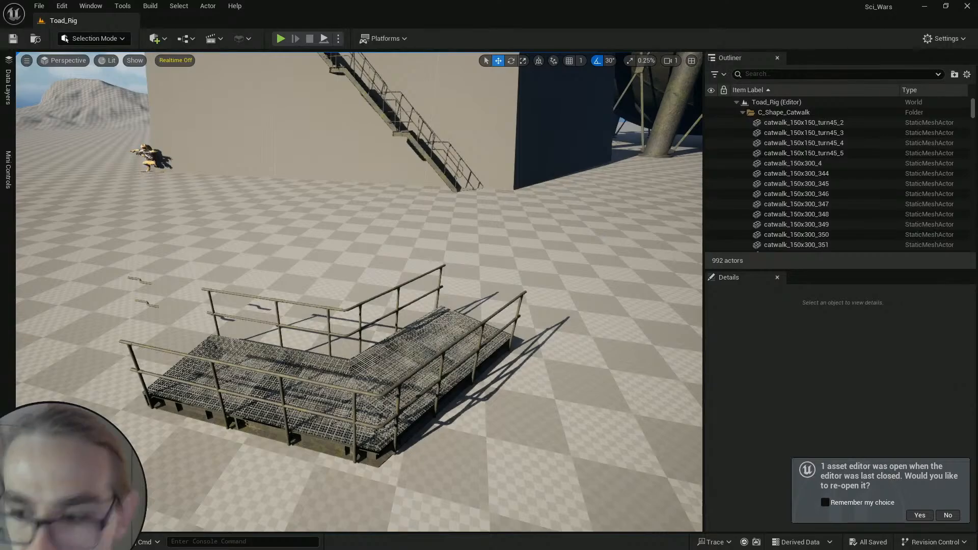
Step: Reopen the asset editor from the last session and close the handrail mesh's window again
left_click(920, 515)
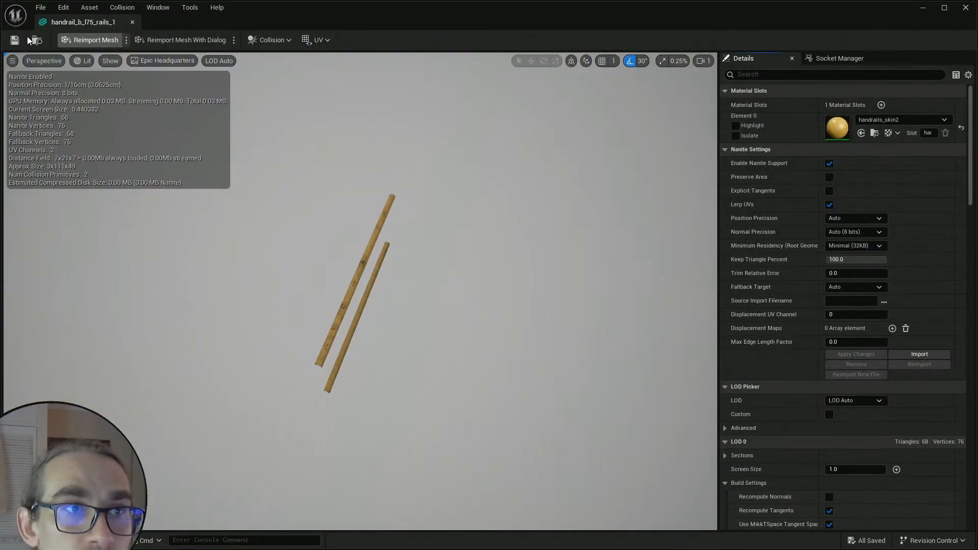
left_click(965, 8)
right_click_drag(497, 262, 493, 263)
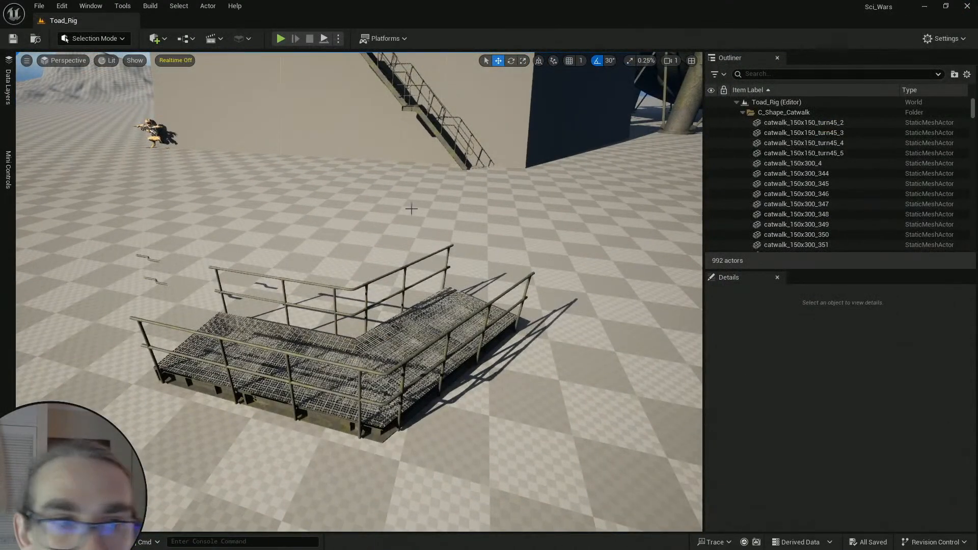
Step: Examine the box blocks that form the angled wall, checking Box, Box2, Box5 and Box6 around the corner
right_click_drag(413, 212, 388, 225)
key("w")
right_click_drag(443, 314, 399, 306)
scroll(443, 313, "up", 4)
key("e")
left_click(339, 311)
left_click(419, 310)
left_click(535, 270)
key("d")
mouse_move(559, 271)
right_mouse_down()
mouse_move(540, 271)
mouse_move(556, 271)
right_mouse_up()
left_click(550, 267)
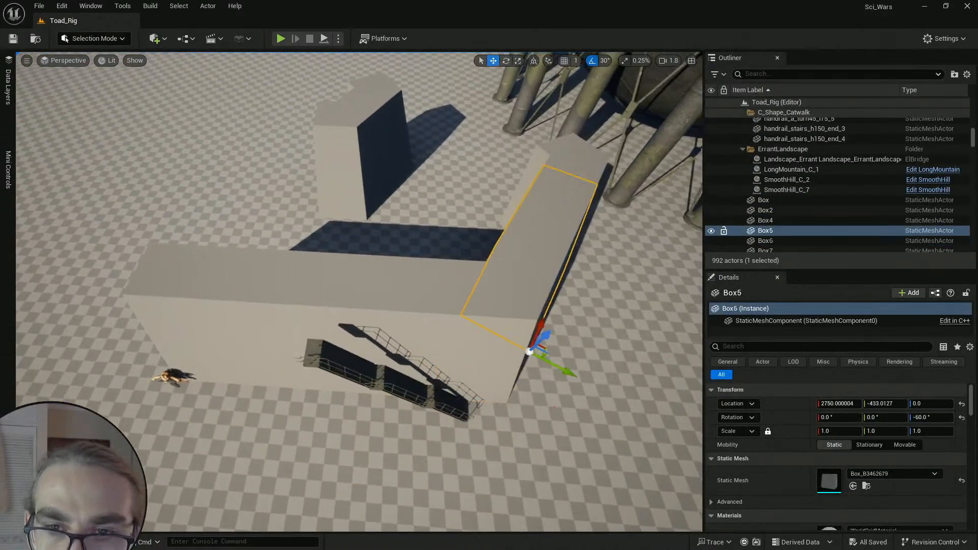
key("d")
right_click_drag(428, 288, 316, 278)
left_click(356, 288)
key("a")
left_click(326, 278)
key("a")
scroll(326, 278, "down", 2)
scroll(326, 278, "down", 2)
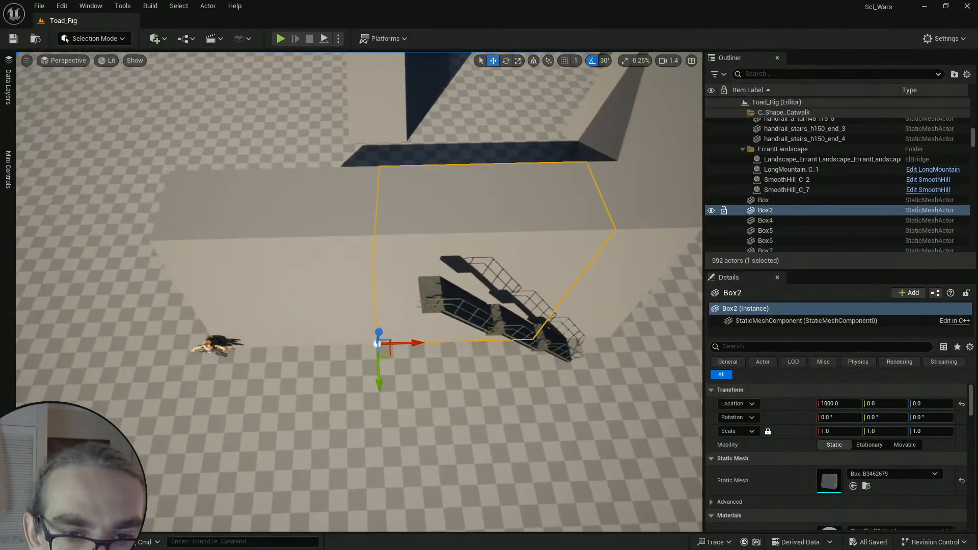
left_click(336, 278)
left_click(456, 263)
key("d")
right_click_drag(456, 263, 479, 255)
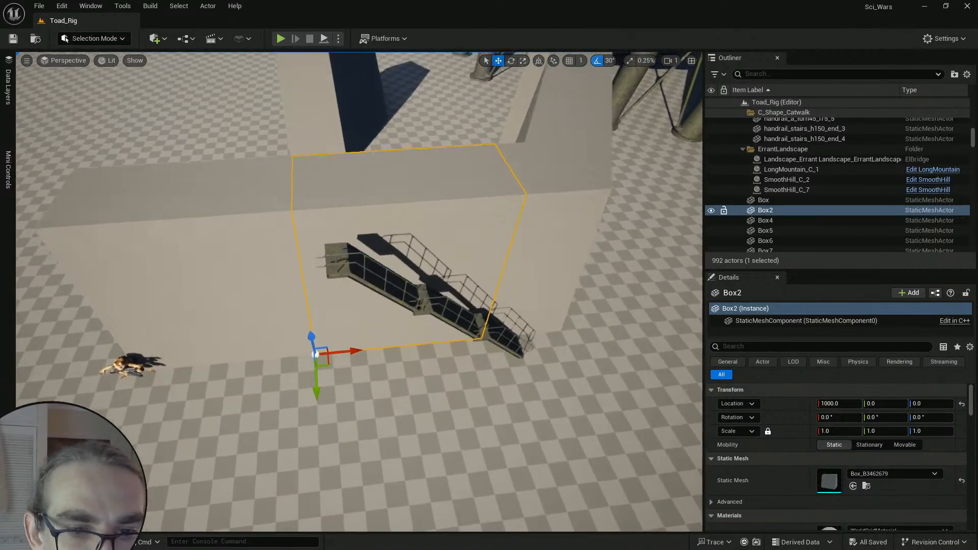
left_click(328, 288)
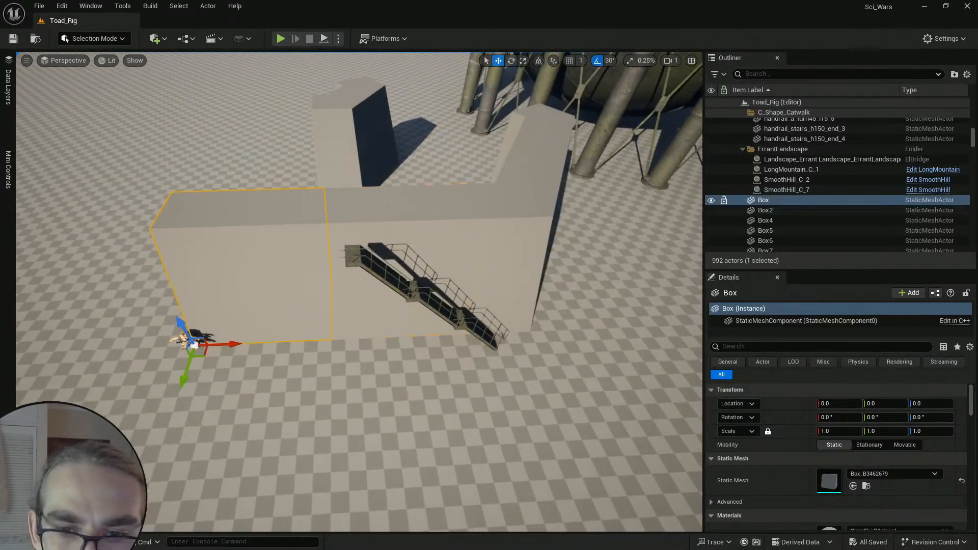
left_click(380, 296)
left_click(502, 270)
right_click_drag(501, 270, 489, 278)
key("d")
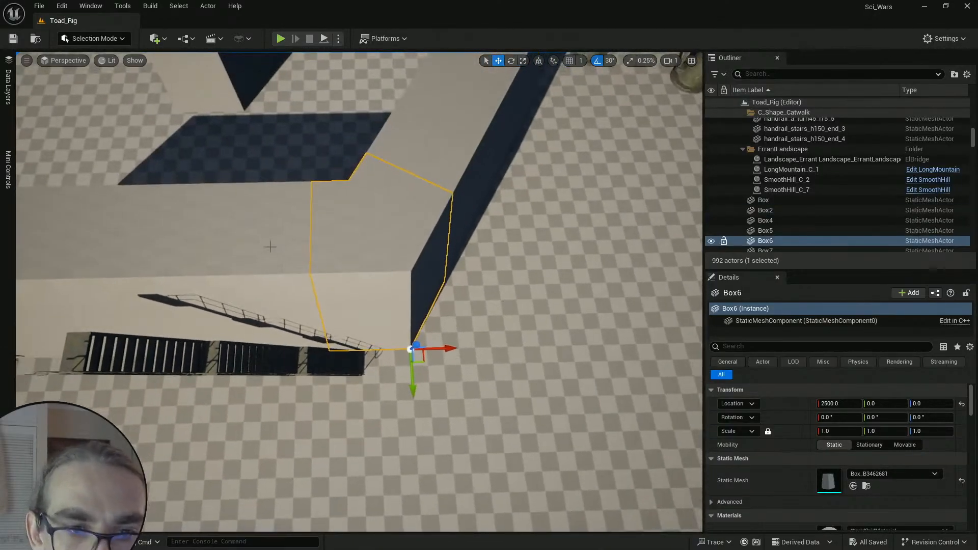
left_click(311, 262)
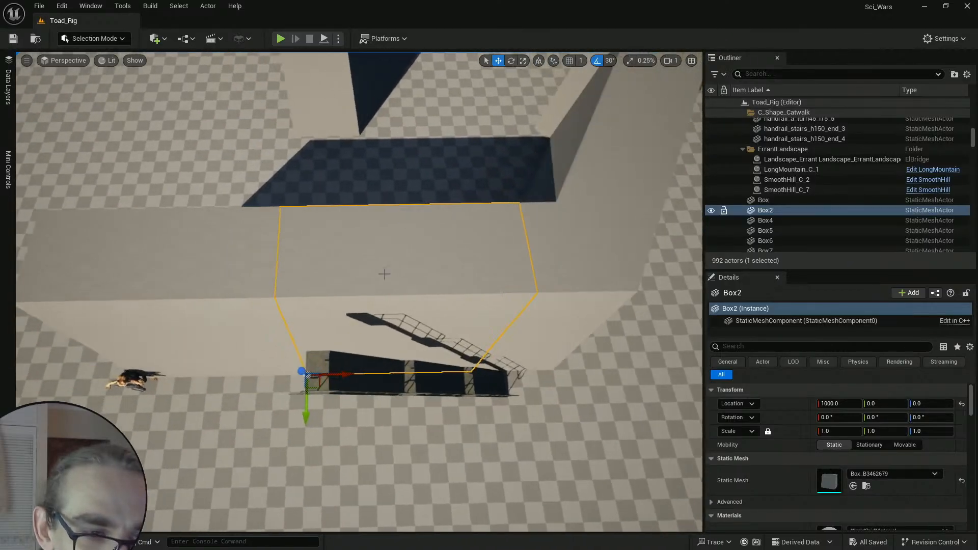
Step: Examine the long wall with the attached staircase from Box at one end to corner block Box6
key("s")
right_click_drag(432, 301, 443, 324)
left_click(438, 324)
key("w")
left_click(356, 295)
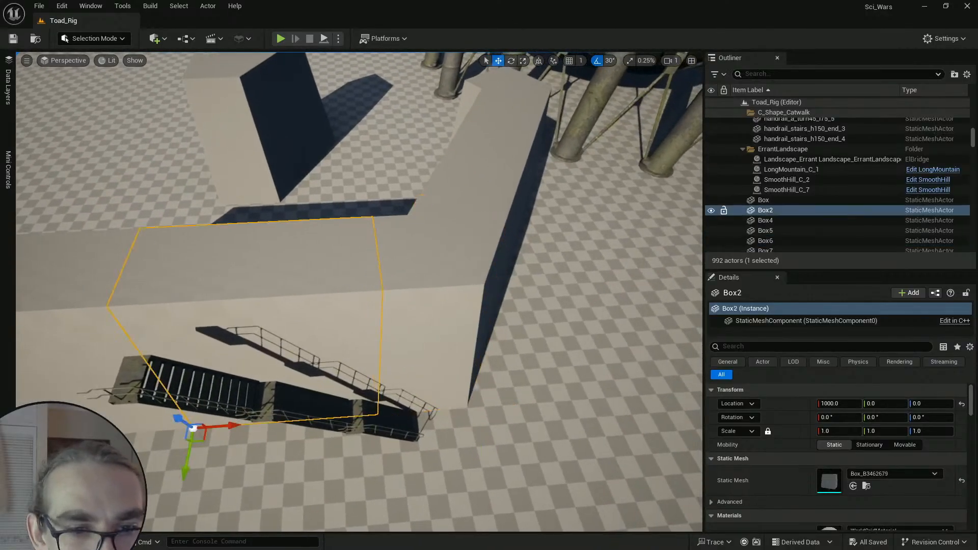
right_click_drag(360, 268, 363, 272)
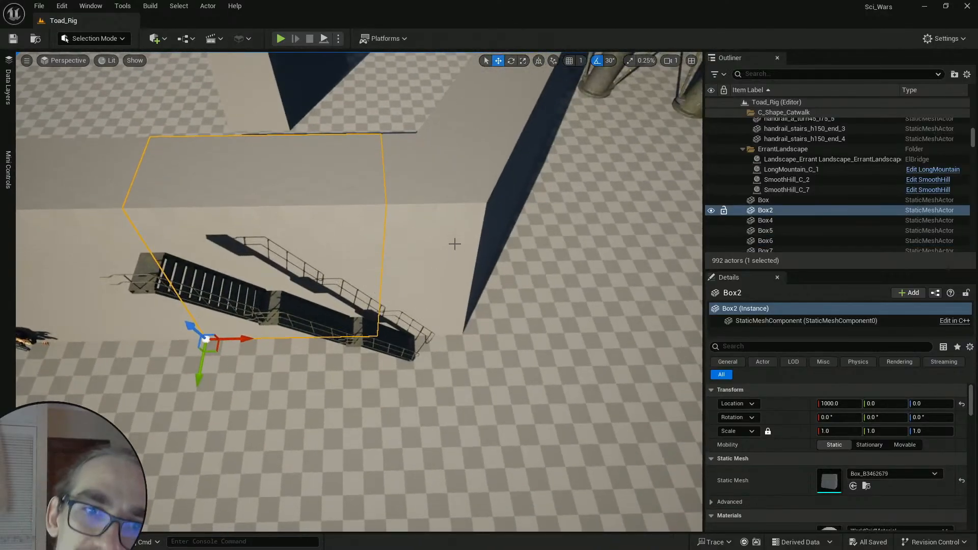
left_click(452, 242)
right_click_drag(426, 275, 451, 276)
key("d")
key("a")
key("s")
key("w")
left_click(240, 277)
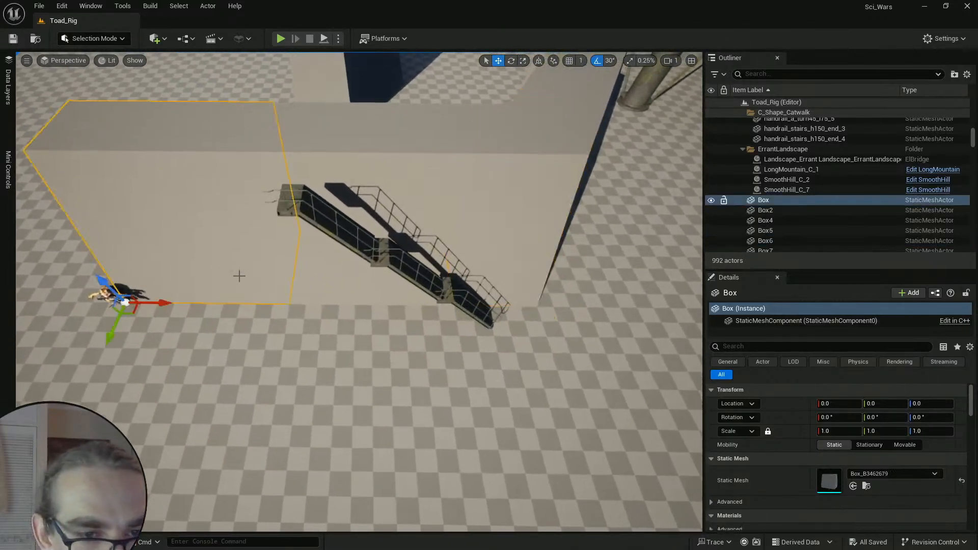
key("a")
right_click_drag(240, 277, 234, 275)
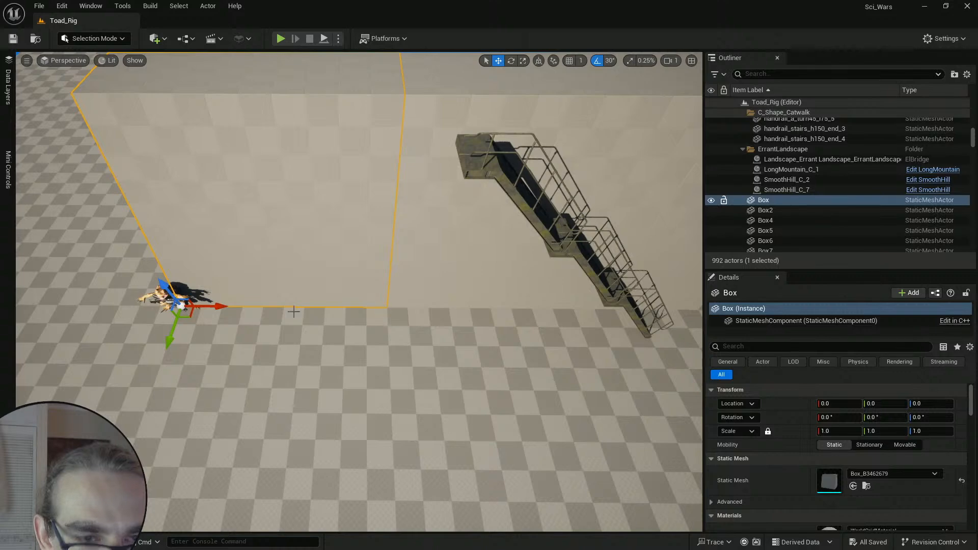
key("d")
mouse_move(399, 265)
right_mouse_down()
mouse_move(372, 273)
mouse_move(399, 264)
right_mouse_up()
left_click(433, 295)
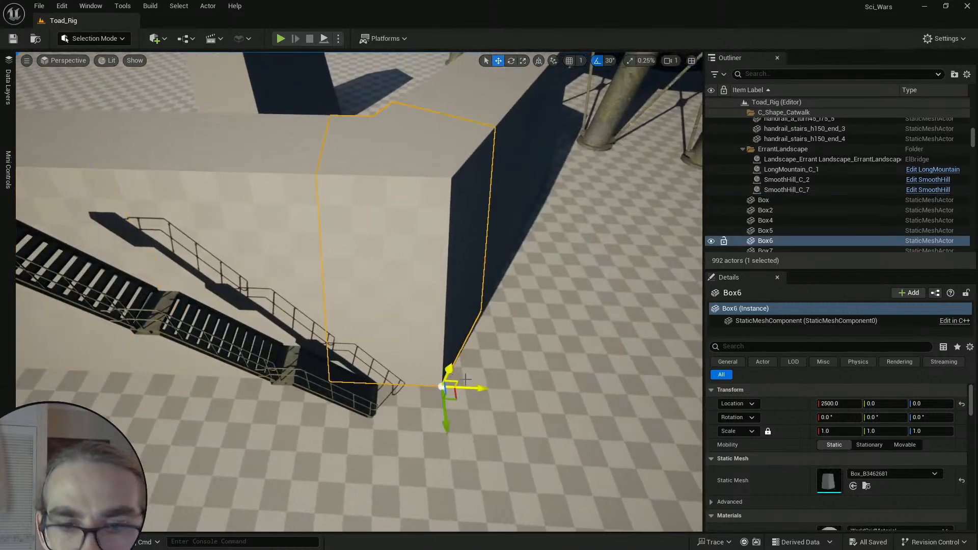
Step: Examine the orb tank and the angled walkway structure surrounding it
key("s")
right_click_drag(465, 380, 422, 350)
key("w")
left_click(419, 320)
key("w")
scroll(415, 326, "down", 3)
key("e")
key("w")
scroll(406, 330, "down", 1)
key("s")
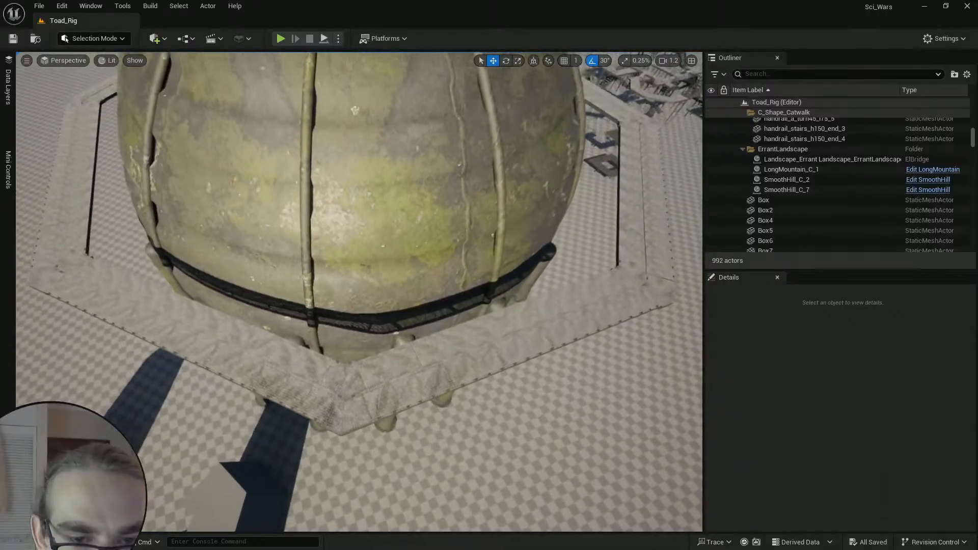
key("s")
right_click_drag(359, 292, 252, 349)
key("w")
scroll(359, 291, "down", 1)
Step: Select the corner catwalk assembly with its handrails and place a duplicate beside the original on the open ground
key("s")
scroll(359, 292, "up", 2)
key("w")
key("w")
scroll(359, 292, "down", 4)
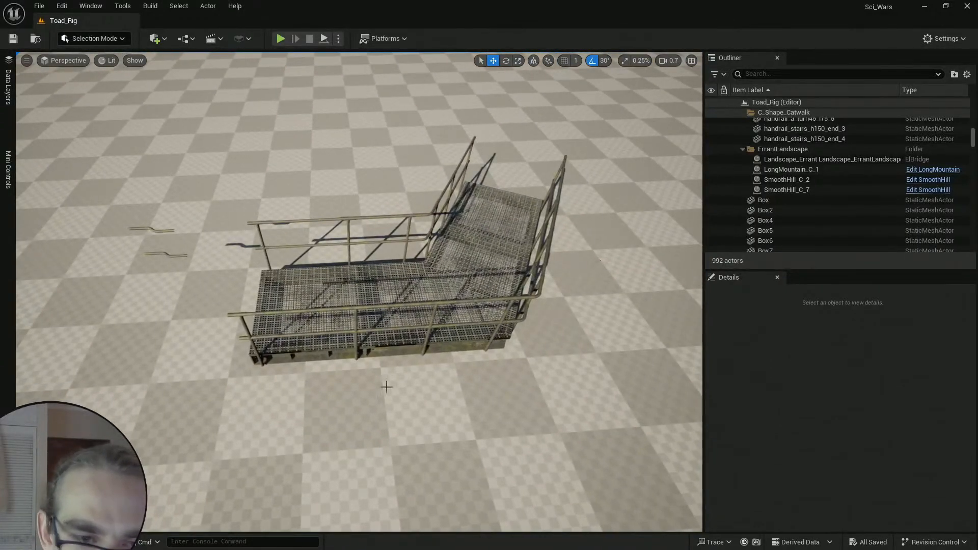
left_click(259, 358)
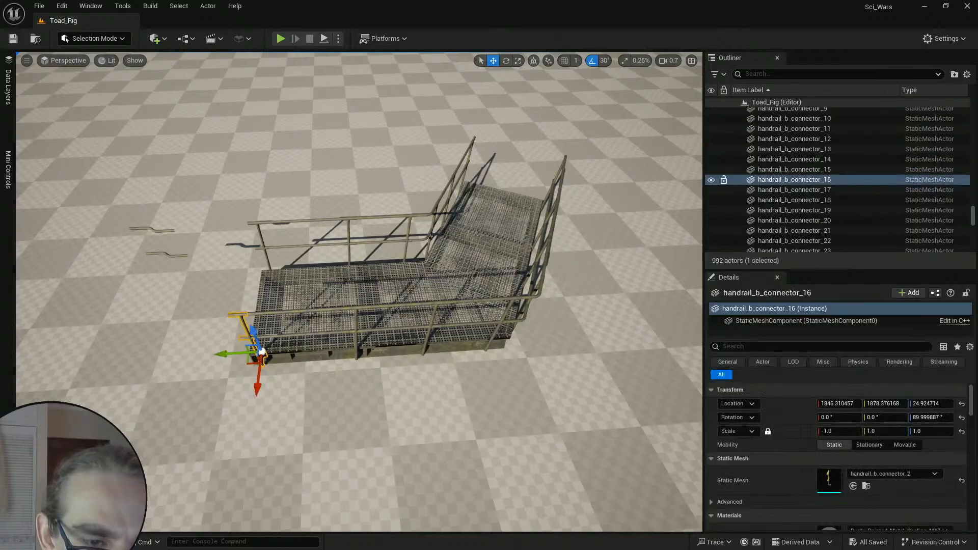
left_click(275, 340, "ctrl")
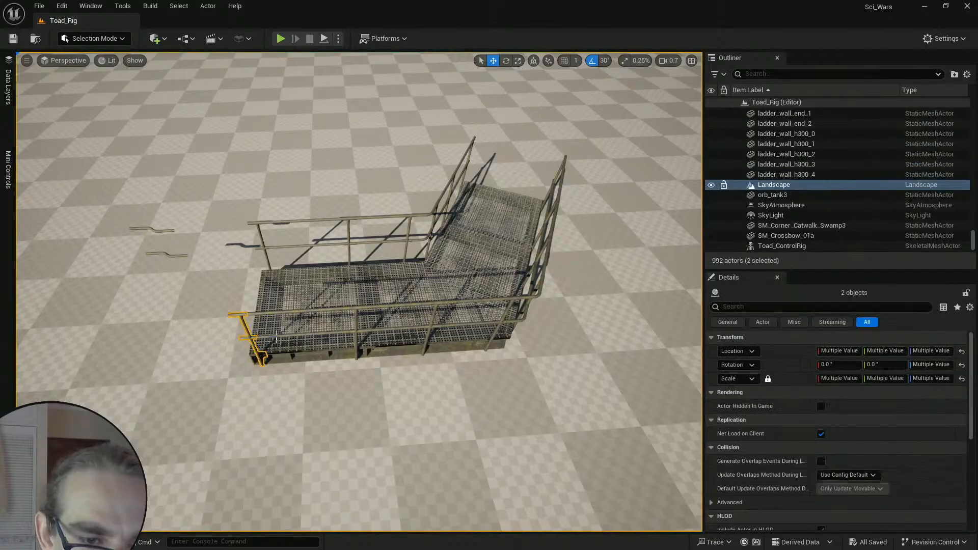
left_click(428, 392)
right_click_drag(428, 392, 489, 367)
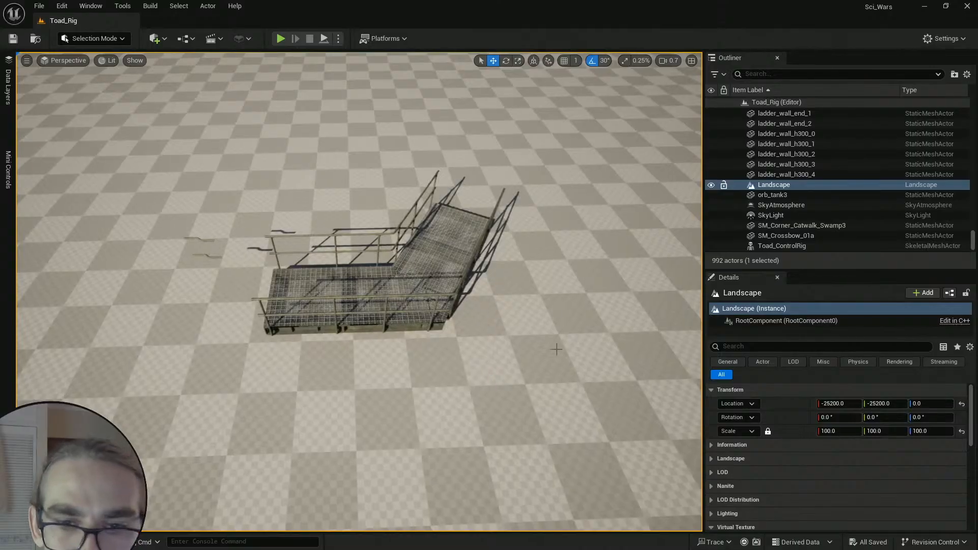
left_click_drag(588, 383, 239, 153, "ctrl+alt")
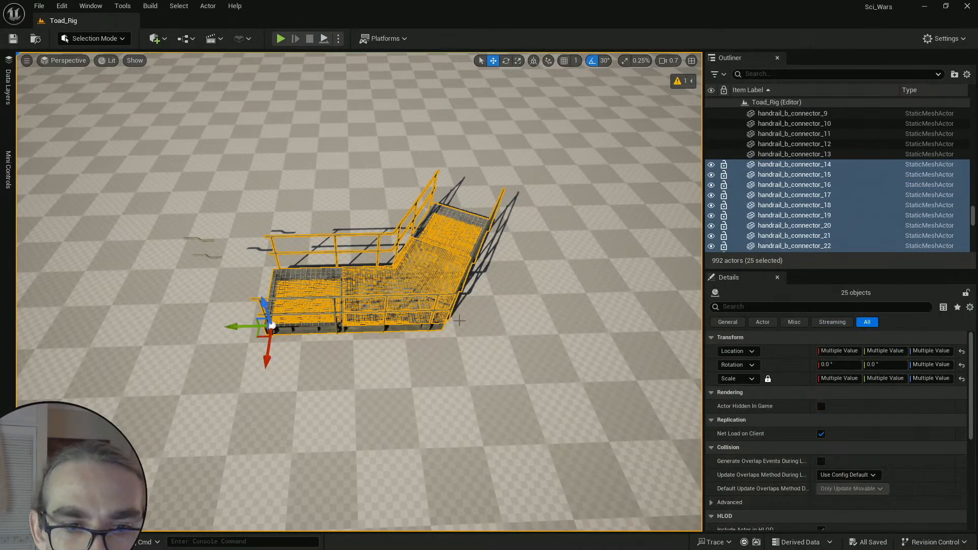
right_click_drag(510, 293, 488, 275)
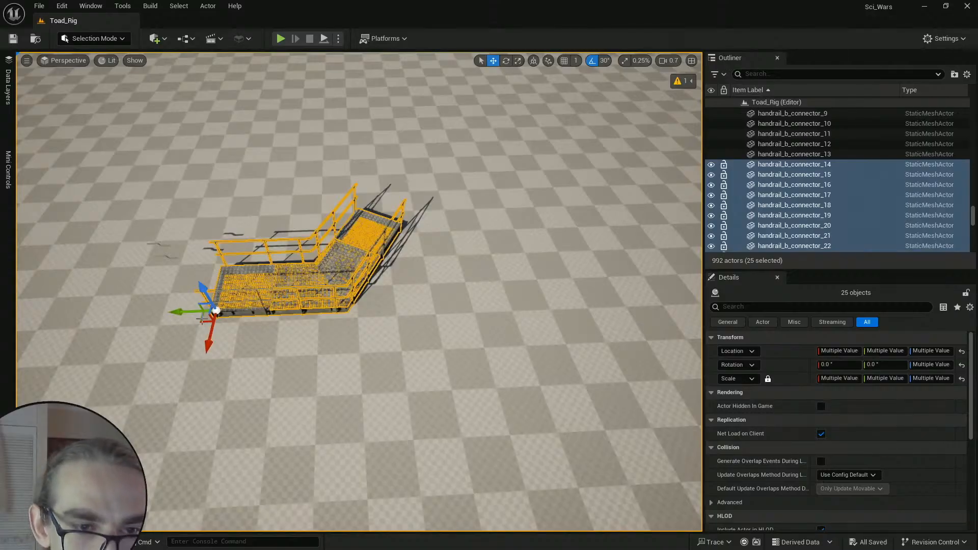
key("ctrl+d")
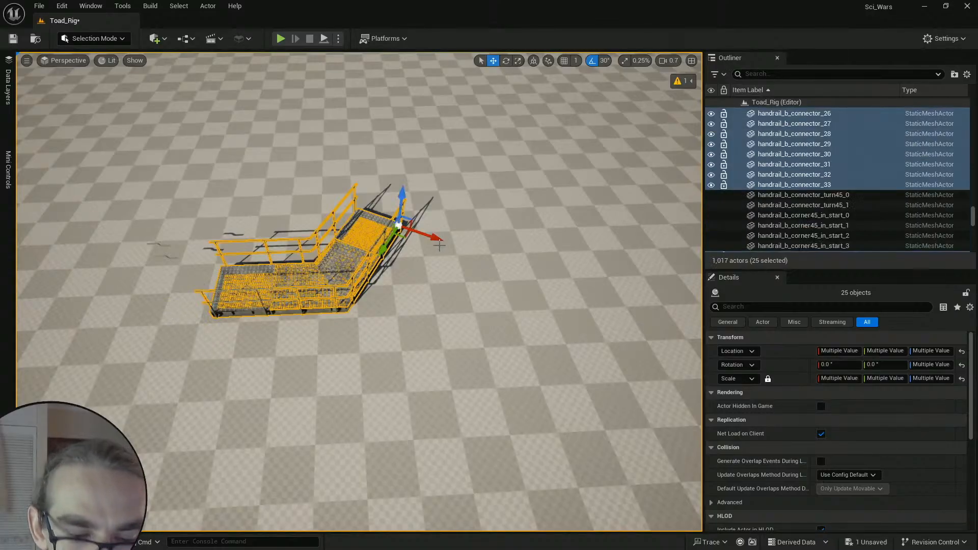
left_click_drag(434, 225, 674, 242)
Step: Delete the original Landscape actor despite its reference from the Errant Landscape bridge
right_click_drag(407, 405, 439, 378)
left_click(407, 405)
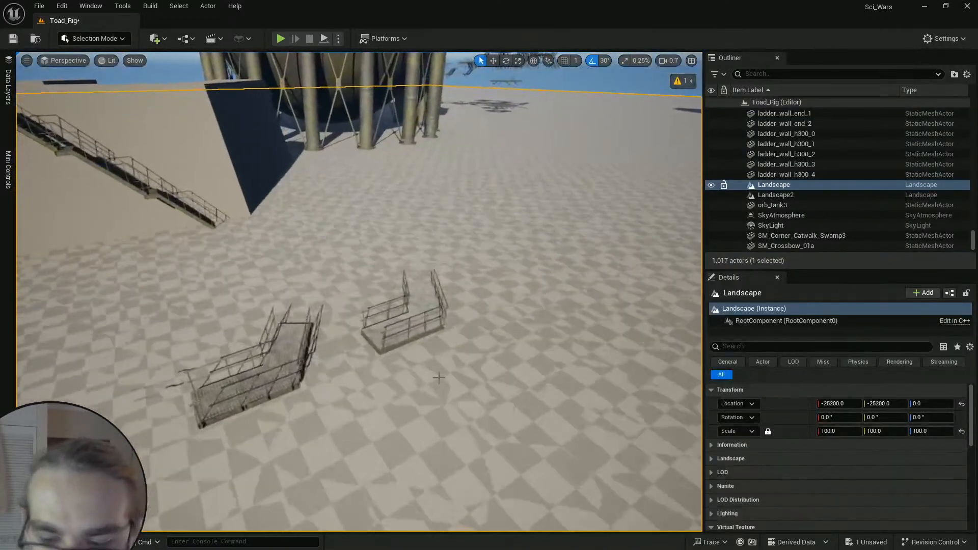
key("Delete")
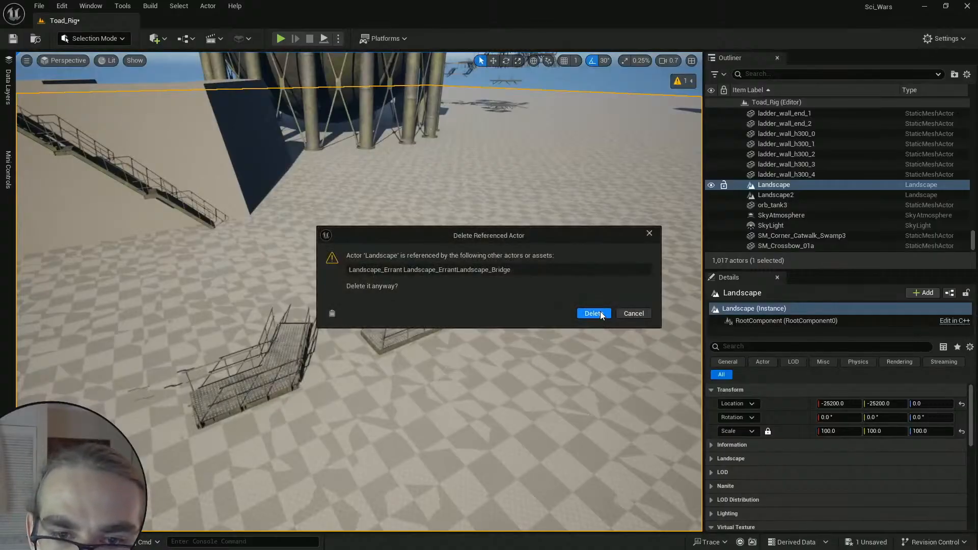
left_click(594, 314)
Step: Append the duplicated catwalk's straight end section and its floor grate into a new object named Combined in Modeling mode, deleting the inputs
right_click_drag(467, 308, 567, 363)
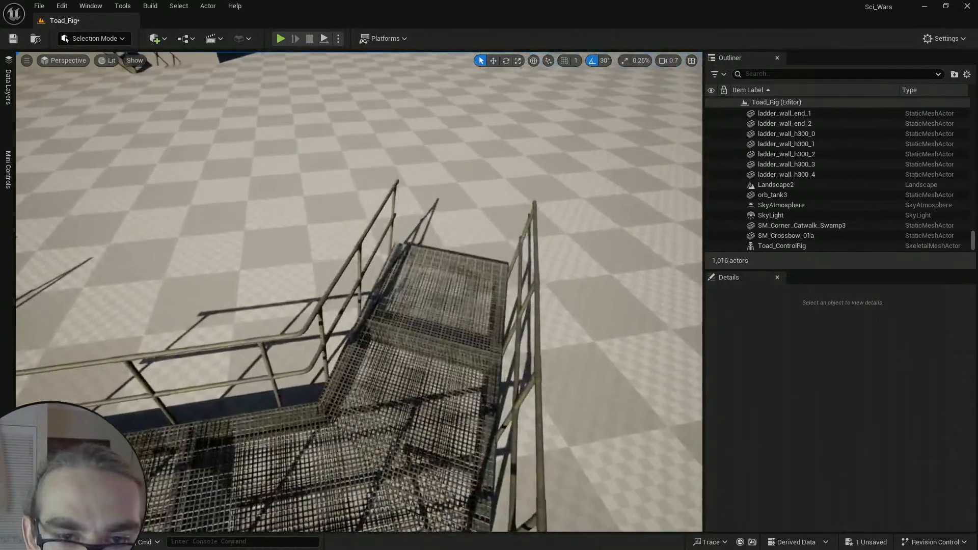
right_click_drag(483, 325, 442, 337)
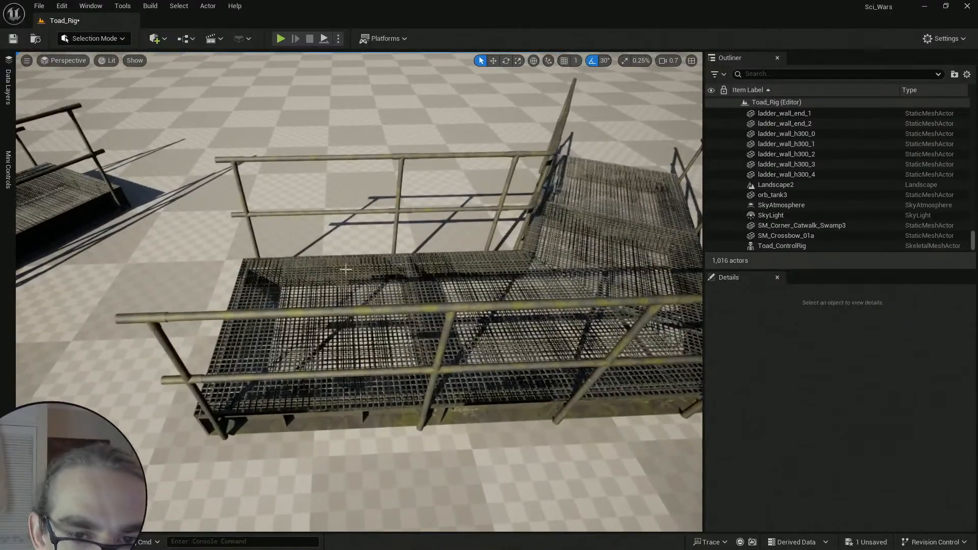
right_click_drag(434, 287, 432, 286)
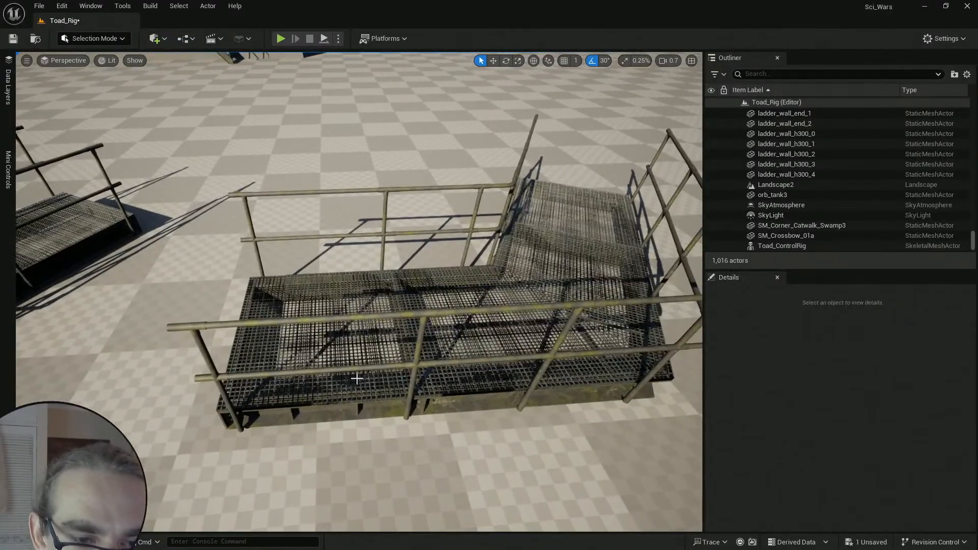
scroll(357, 378, "down", 2)
mouse_move(358, 378)
right_mouse_down()
mouse_move(338, 379)
mouse_move(358, 378)
right_mouse_up()
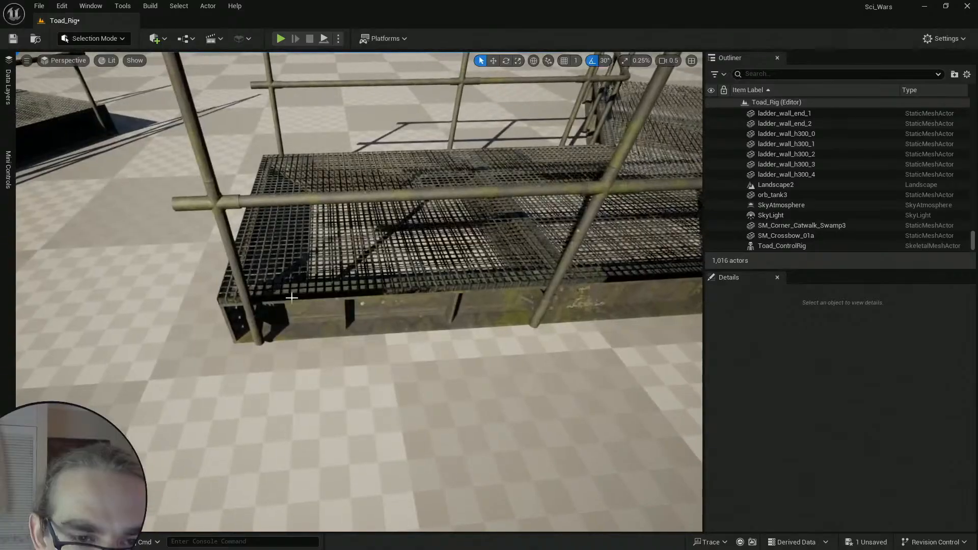
left_click(353, 275)
left_click(367, 329, "ctrl")
scroll(368, 329, "down", 5)
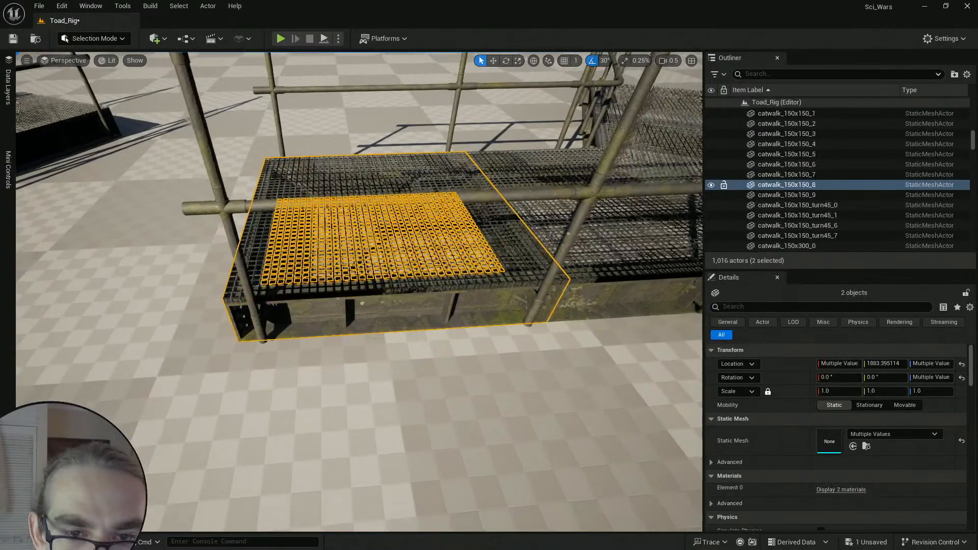
left_click(95, 38)
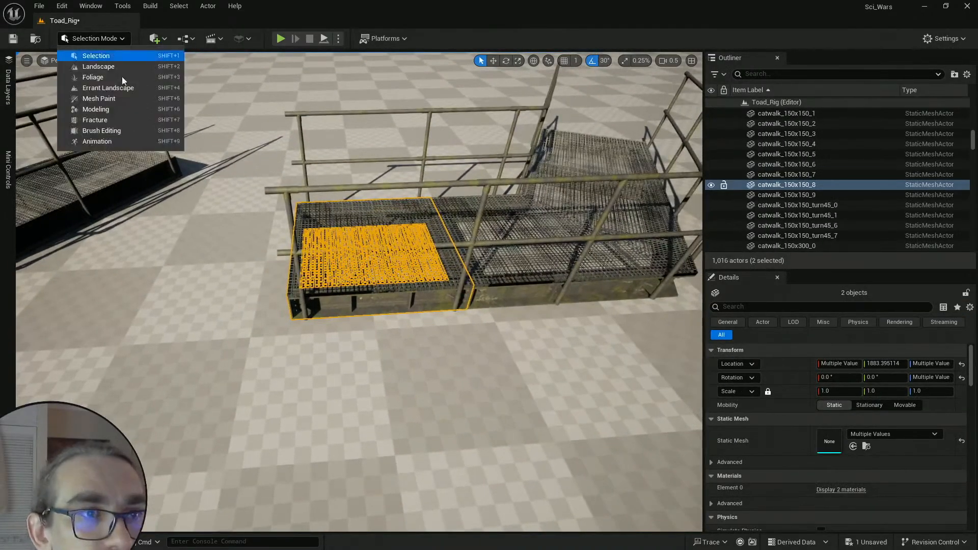
left_click(116, 109)
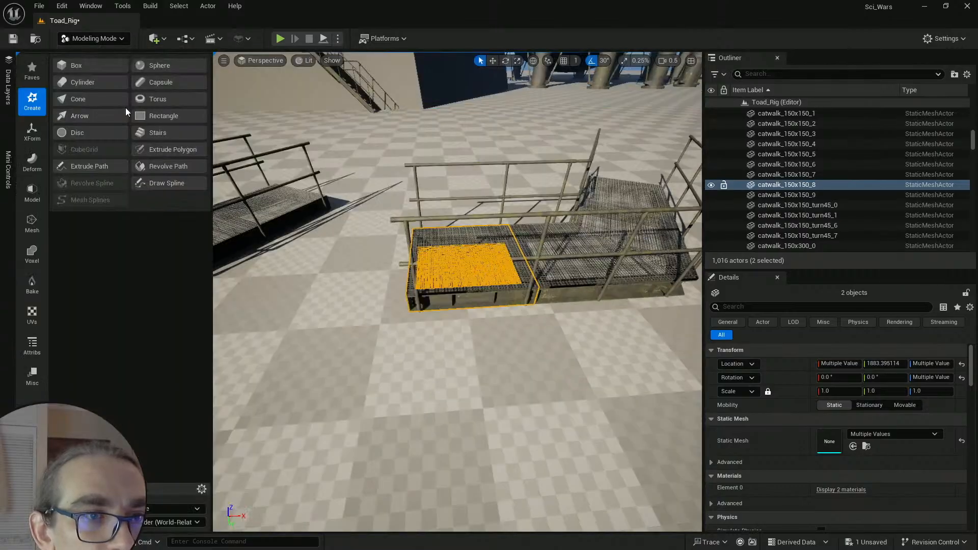
left_click(32, 131)
left_click(87, 81)
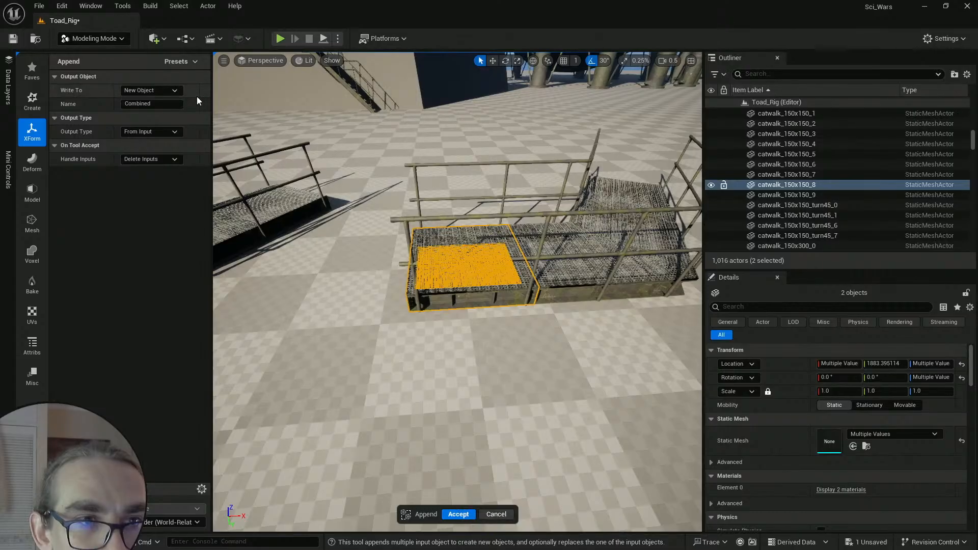
left_click(453, 513)
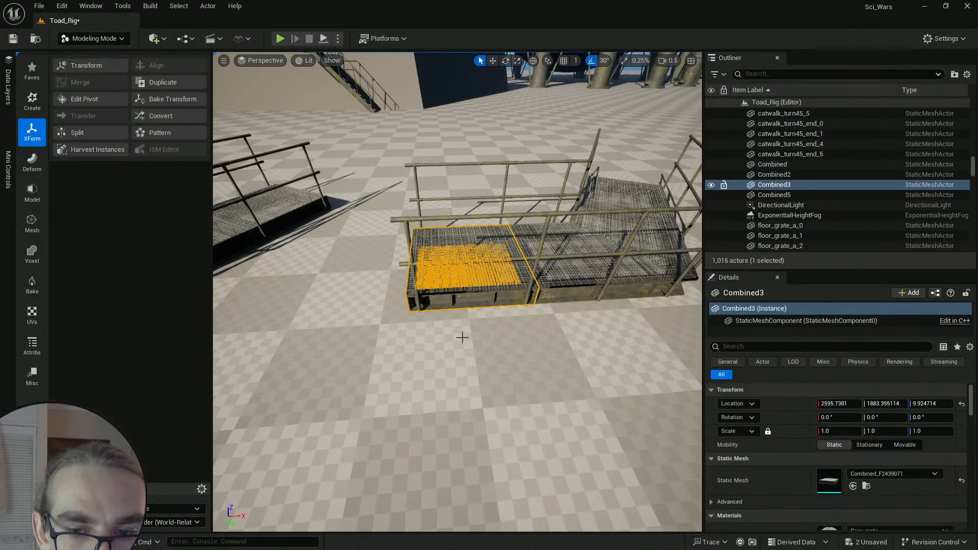
Step: Examine the combined end section and its grate up close, including its fit with the handrail posts
right_click_drag(460, 334, 472, 359)
key("w")
scroll(461, 334, "down", 3)
key("w")
right_click_drag(426, 338, 426, 337)
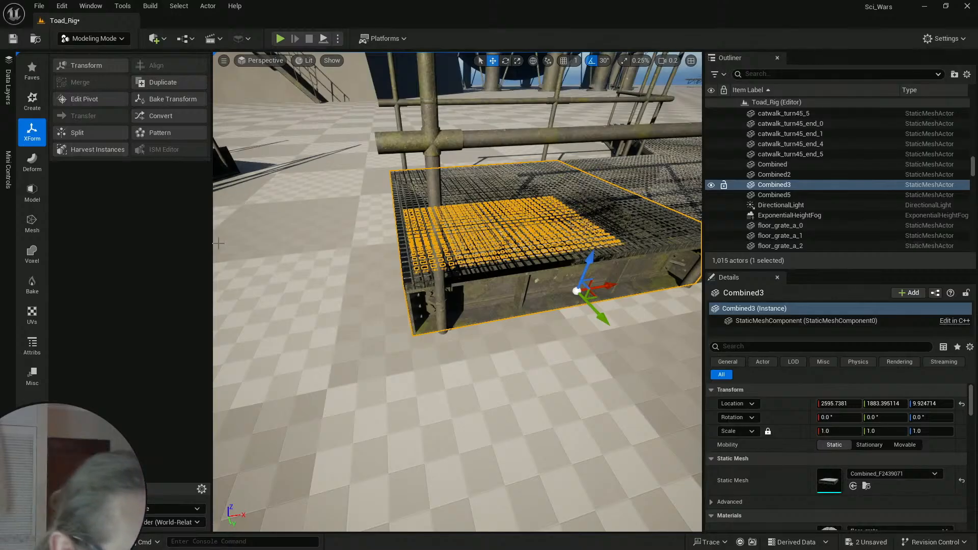
right_click_drag(495, 271, 525, 237)
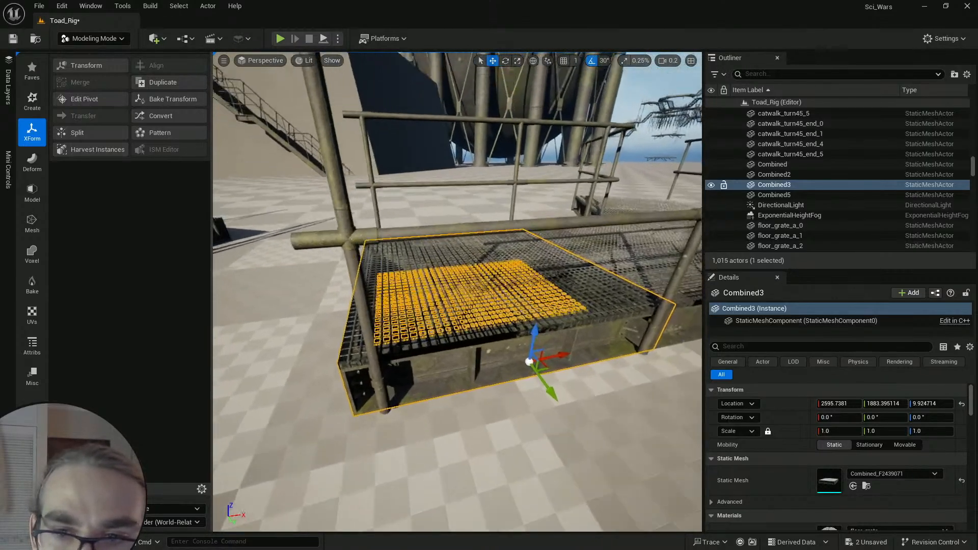
mouse_move(453, 144)
right_mouse_down()
mouse_move(461, 140)
mouse_move(451, 158)
mouse_move(453, 144)
right_mouse_up()
scroll(452, 144, "up", 1)
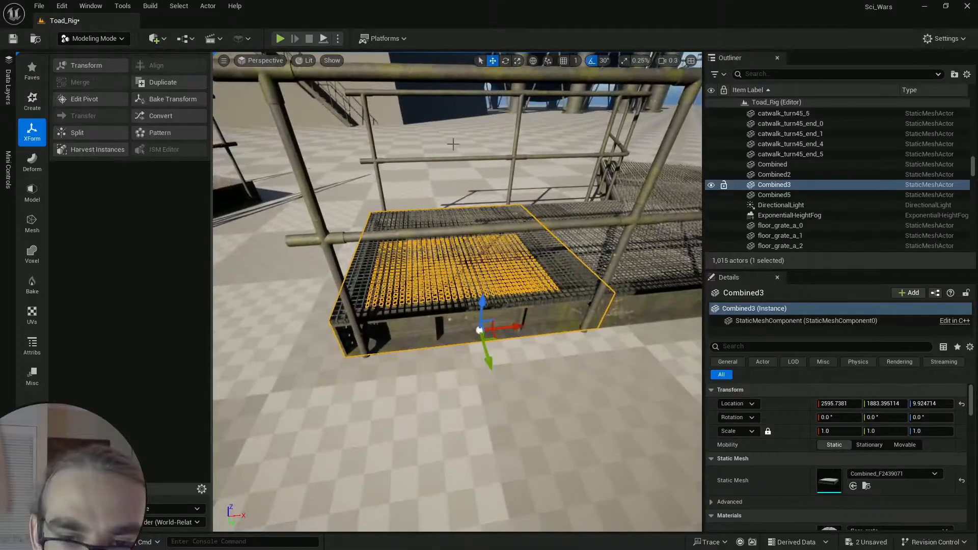
Step: Edit the pivot of the combined straight section, trying its box positions and choosing Bottom
left_click(101, 98)
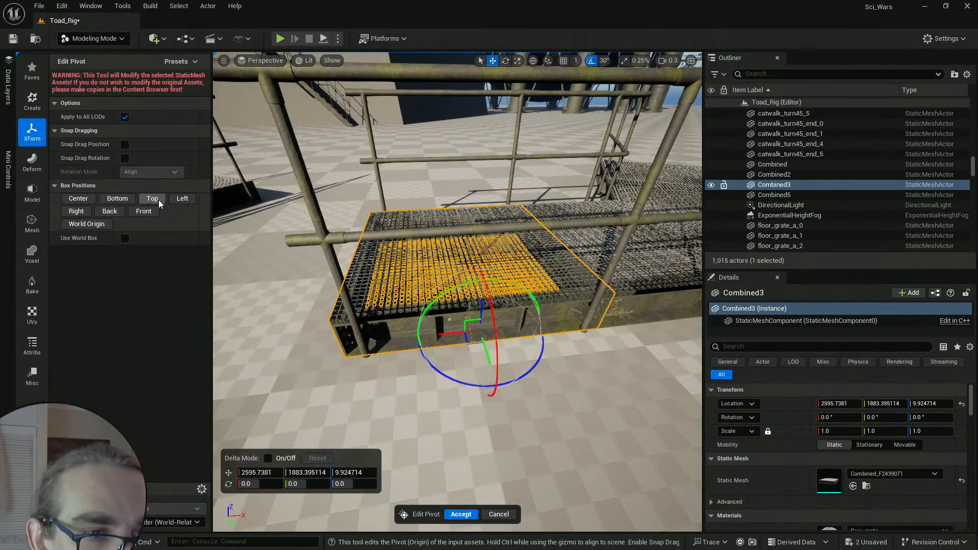
left_click(110, 211)
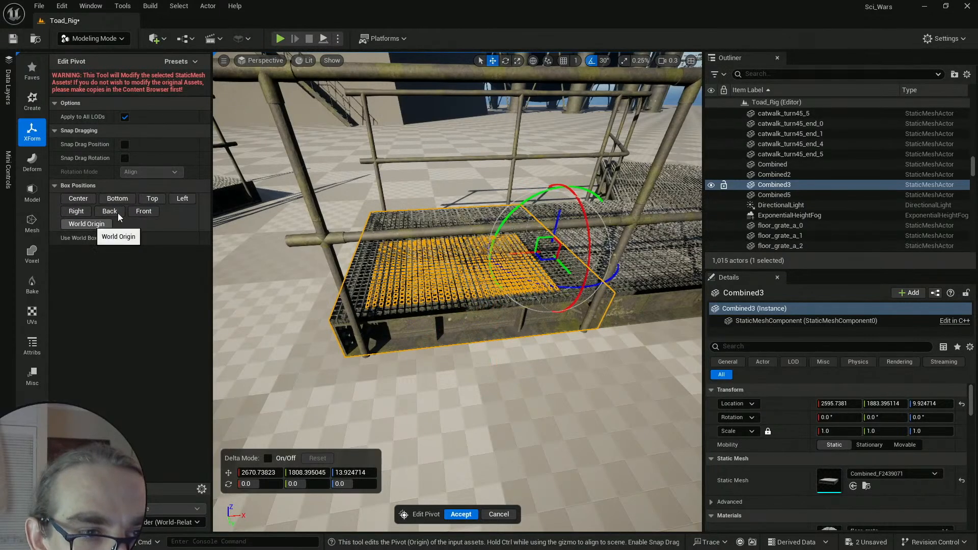
left_click(146, 214)
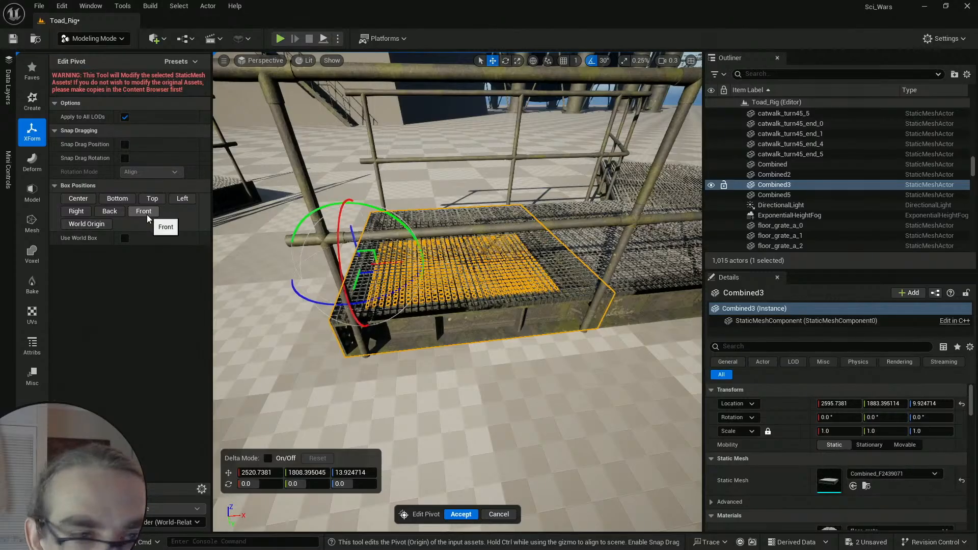
left_click(87, 200)
left_click(129, 202)
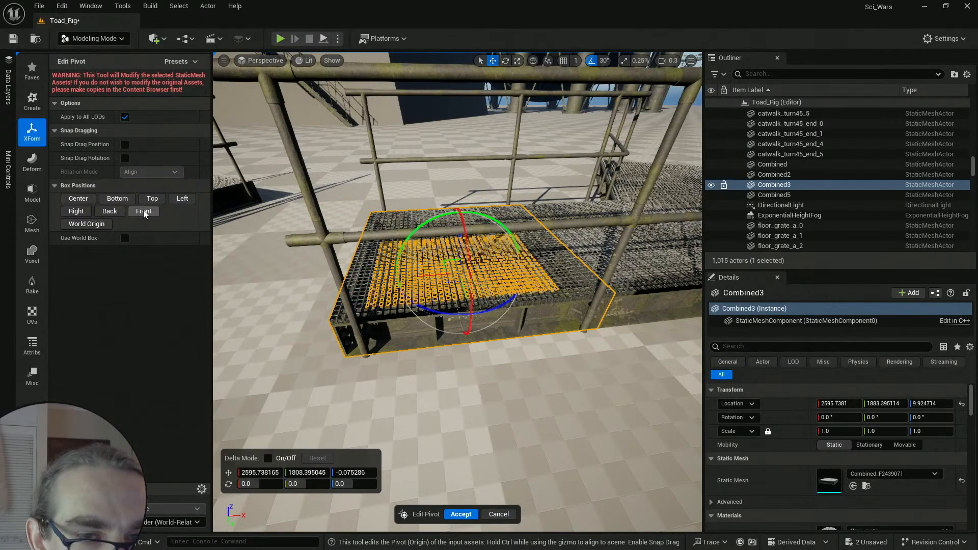
left_click(145, 213)
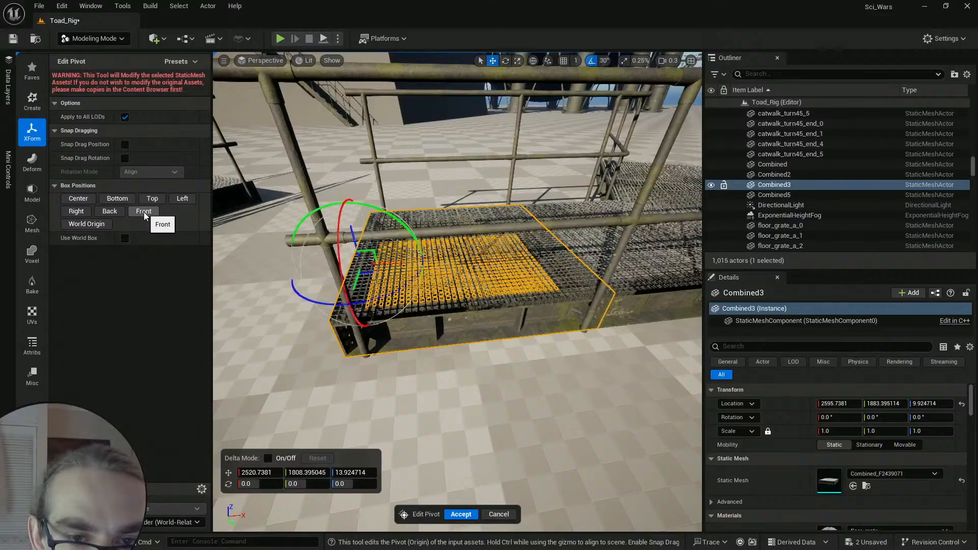
left_click(120, 200)
Step: Move the straight section's pivot to the bottom corner at its open outer end and accept the pivot edit
right_click_drag(407, 286, 482, 254)
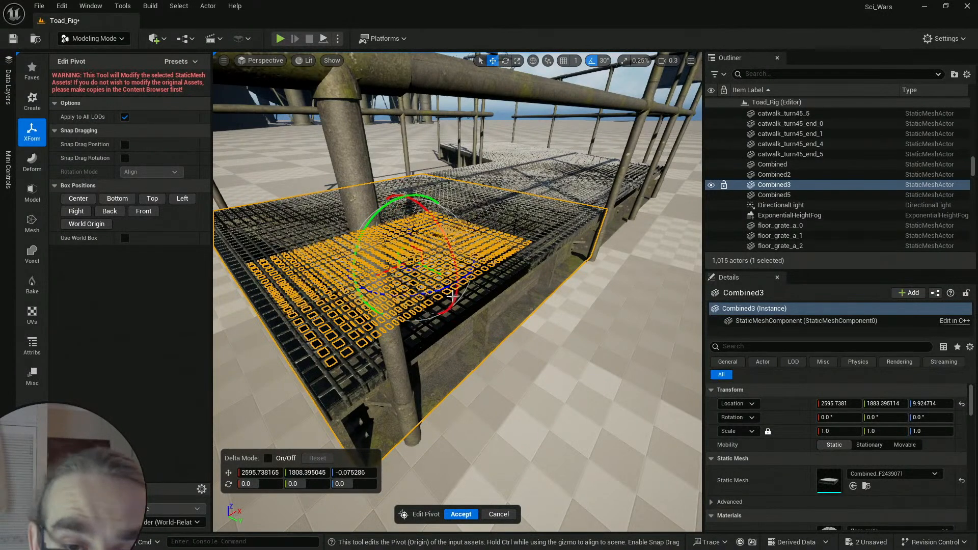
left_click_drag(436, 270, 512, 330)
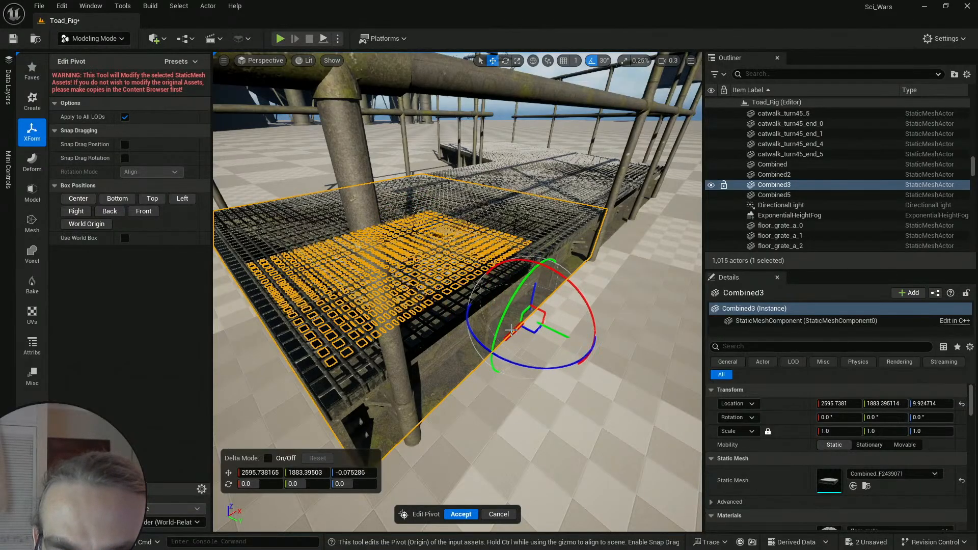
right_click_drag(594, 351, 510, 346)
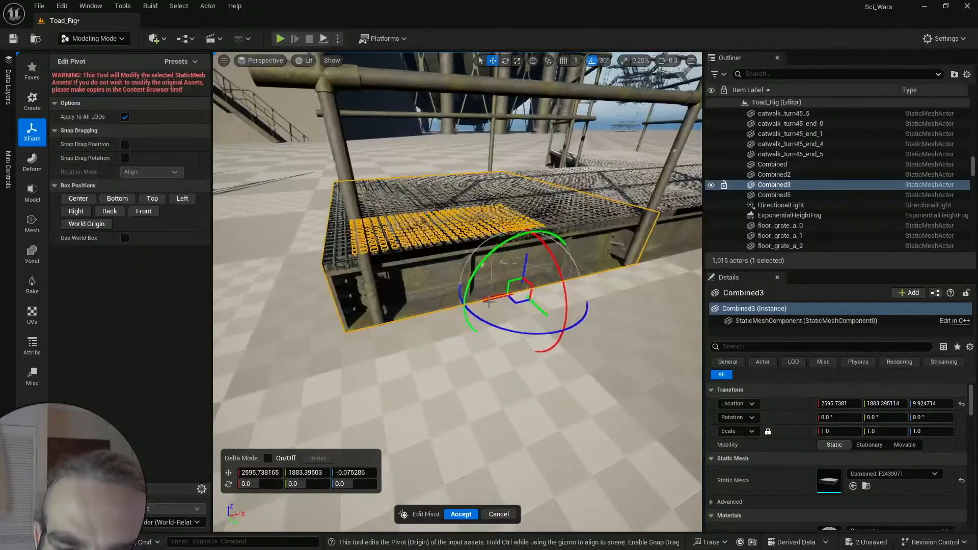
left_click_drag(489, 298, 345, 332)
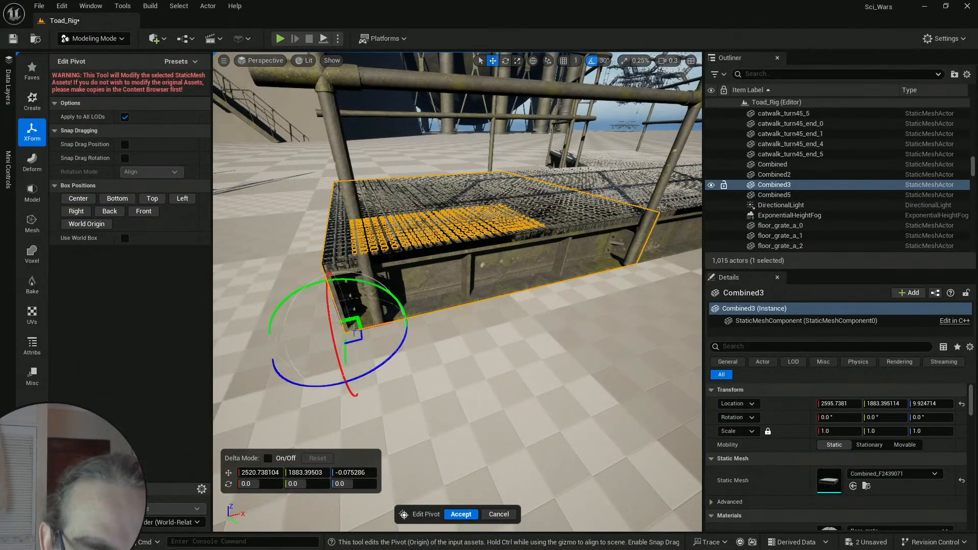
right_click_drag(478, 340, 546, 349)
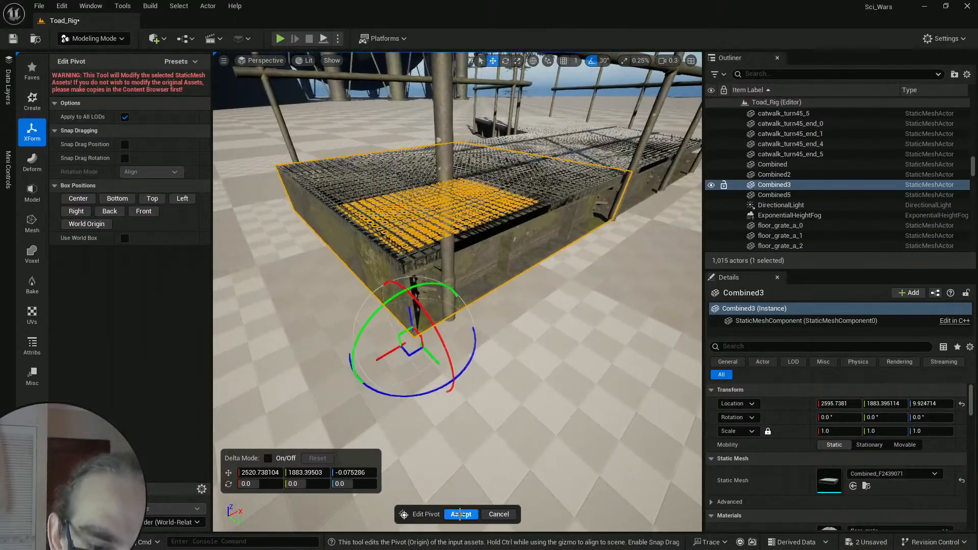
left_click(460, 514)
Step: Set the grid snap size to 50 and place a duplicate of the combined straight section on the open ground in front of the assembly
right_click_drag(476, 447, 530, 449)
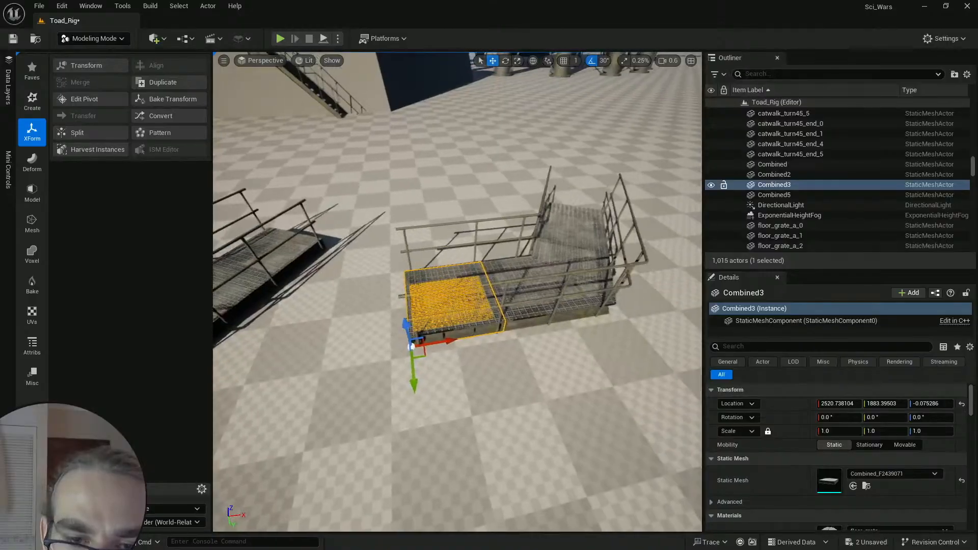
right_click_drag(539, 322, 535, 329)
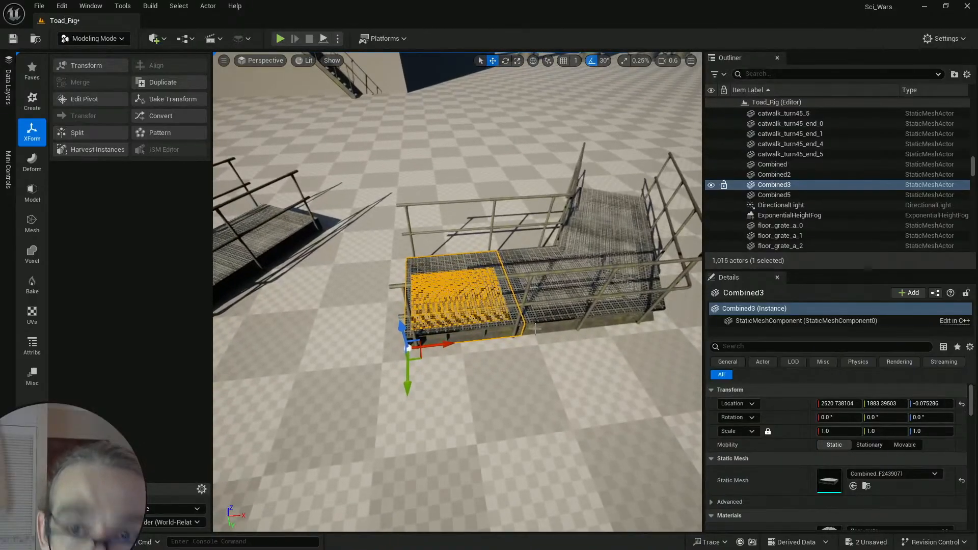
left_click(578, 61)
left_click(595, 115)
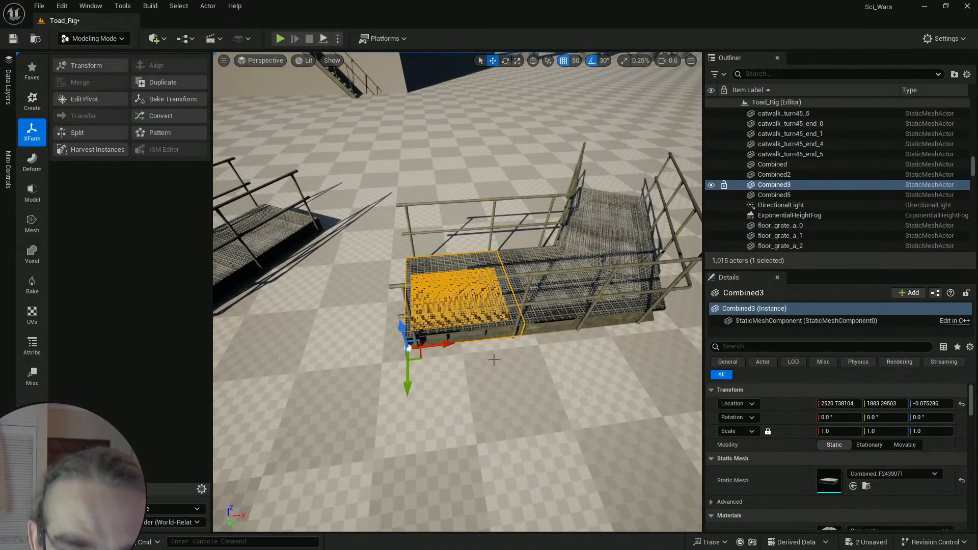
key("ctrl+d")
left_click_drag(444, 344, 327, 347)
right_click_drag(481, 365, 471, 367)
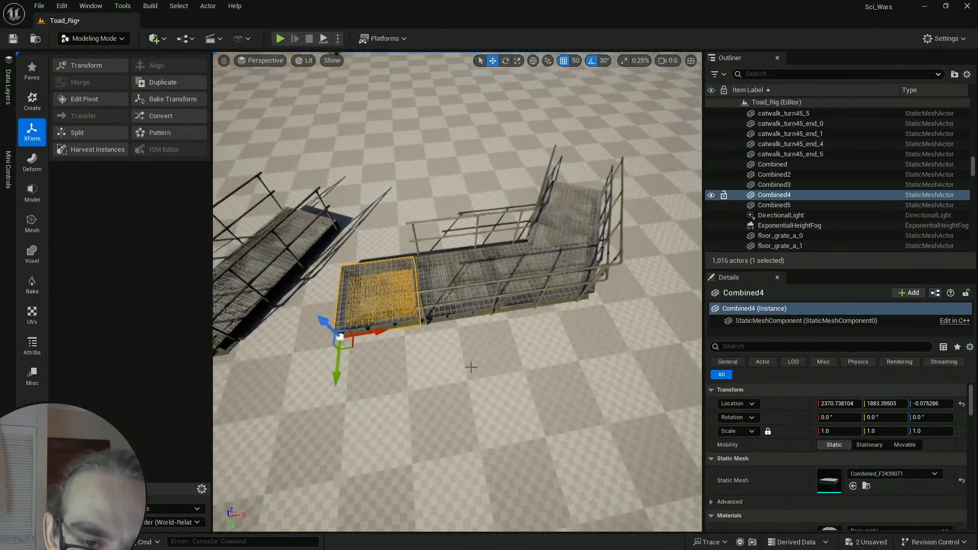
right_click_drag(366, 522, 368, 492)
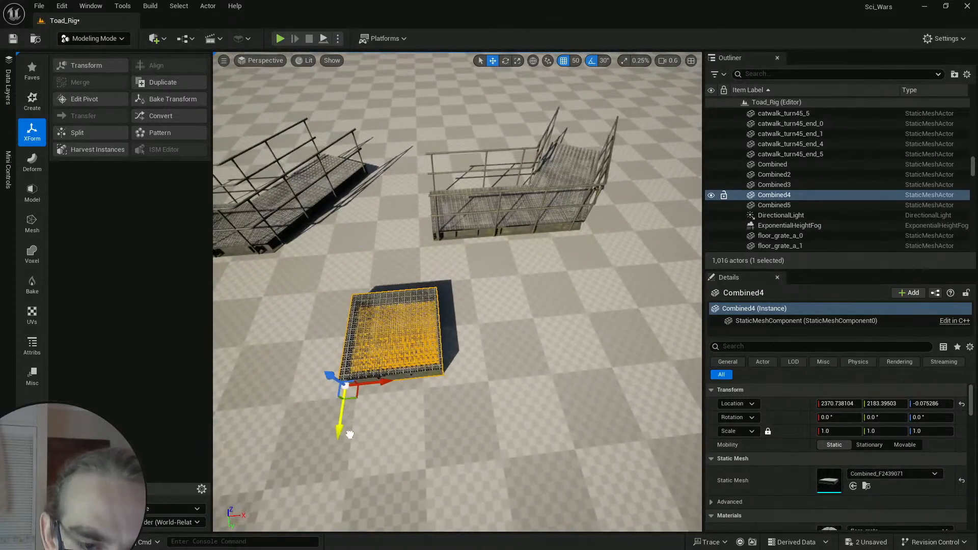
Step: Duplicate the freestanding straight section twice along the X axis to form a continuous row of three, and clear the selection
left_click_drag(383, 385, 382, 385, "alt")
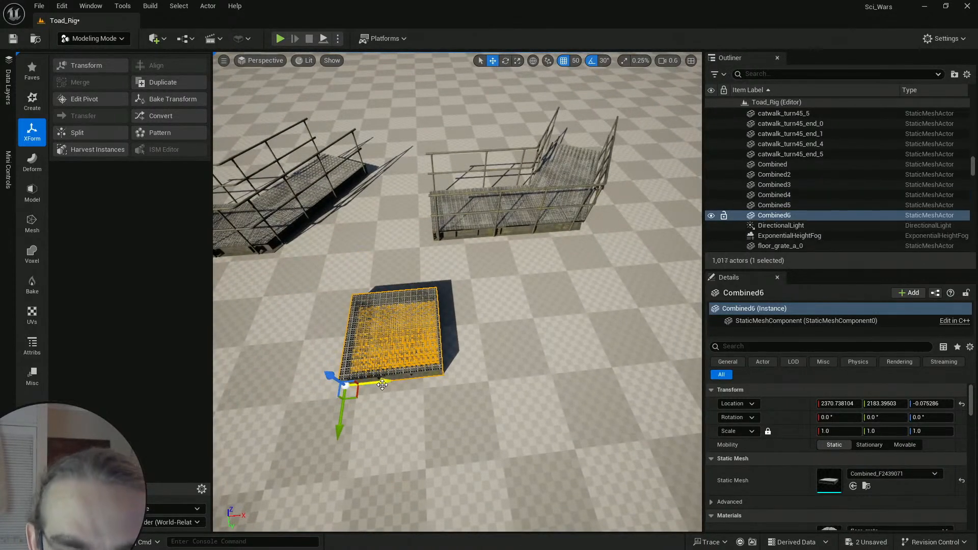
left_click_drag(478, 372, 574, 361, "alt")
key("Escape")
Step: Append the duplicated assembly's corner catwalk section and its floor grate into a new object named Combined, deleting the inputs
right_click_drag(574, 364, 570, 326)
key("w")
scroll(563, 367, "down", 2)
key("s")
scroll(578, 349, "up", 1)
key("w")
key("s")
scroll(570, 323, "up", 1)
key("a")
right_click_drag(376, 261, 391, 248)
key("w")
scroll(377, 278, "down", 1)
key("w")
key("w")
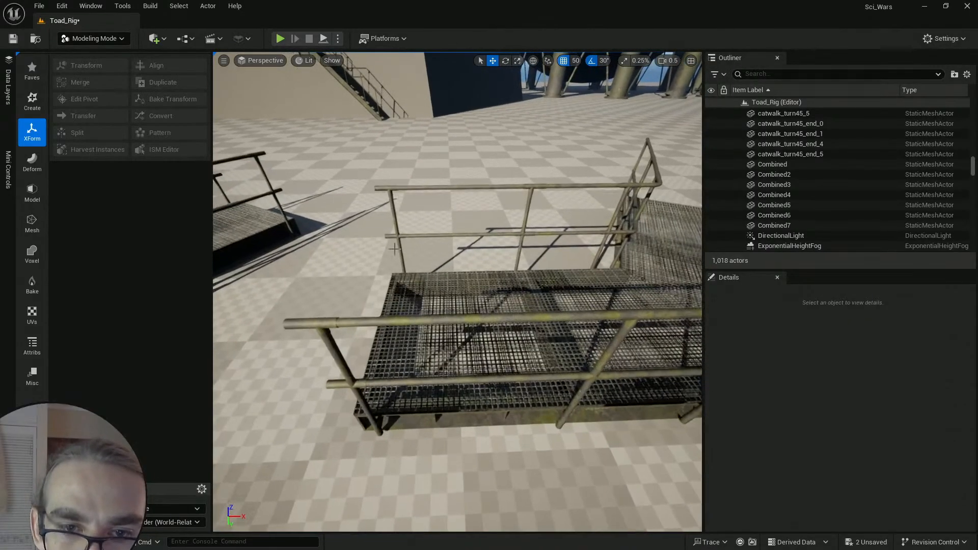
key("d")
right_click_drag(466, 312, 464, 315)
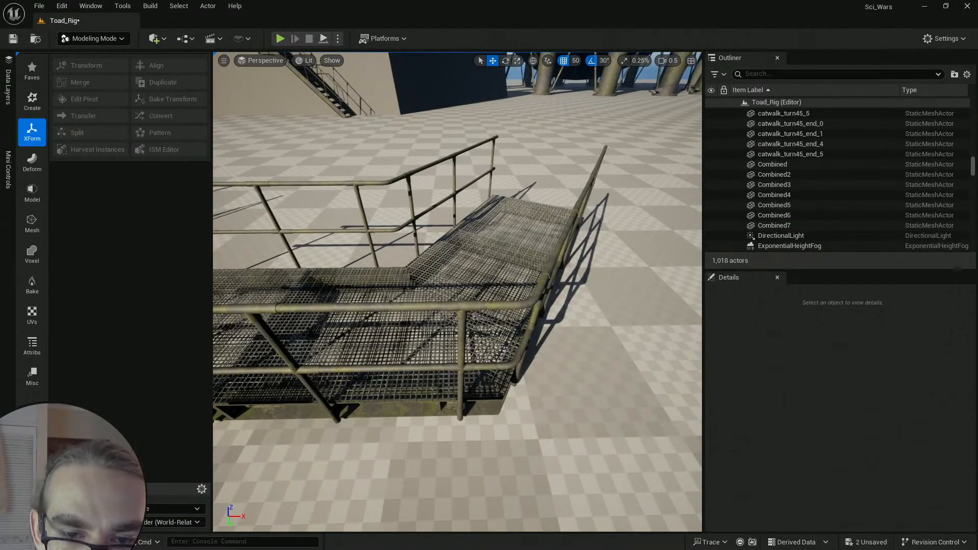
left_click(417, 400)
left_click(414, 405, "ctrl")
key("f")
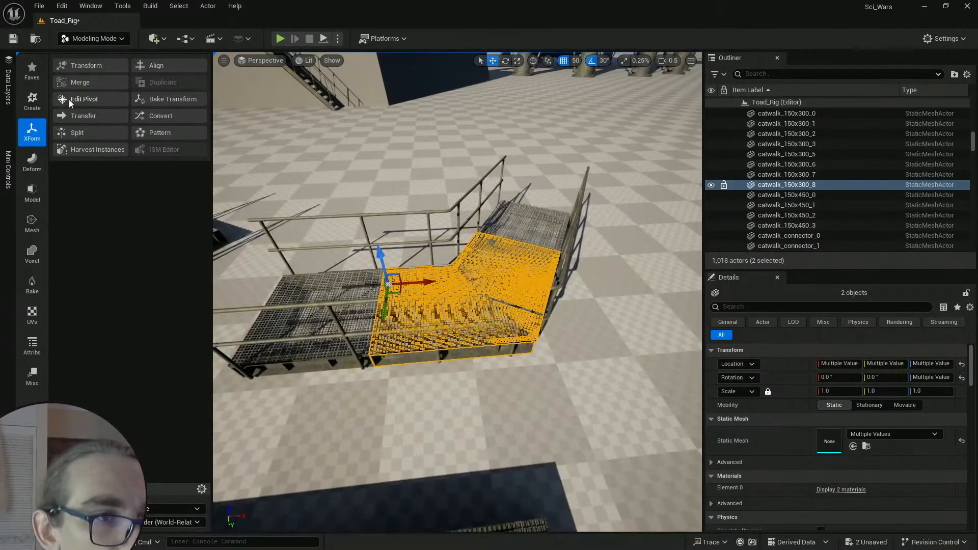
left_click(80, 84)
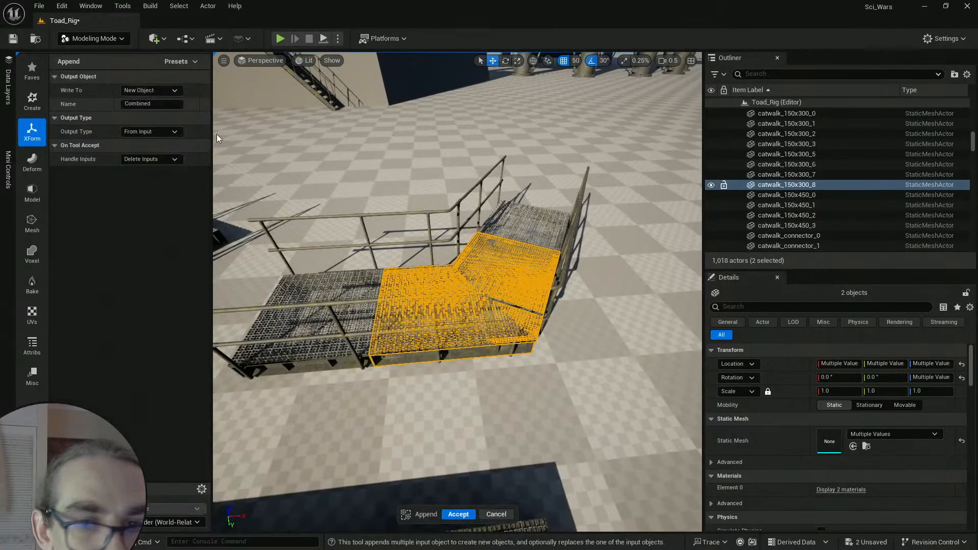
left_click(460, 514)
Step: Start editing the combined corner section's pivot and place it at the Bottom box position
right_click_drag(458, 286, 433, 219)
scroll(449, 278, "down", 3)
key("w")
scroll(435, 217, "up", 1)
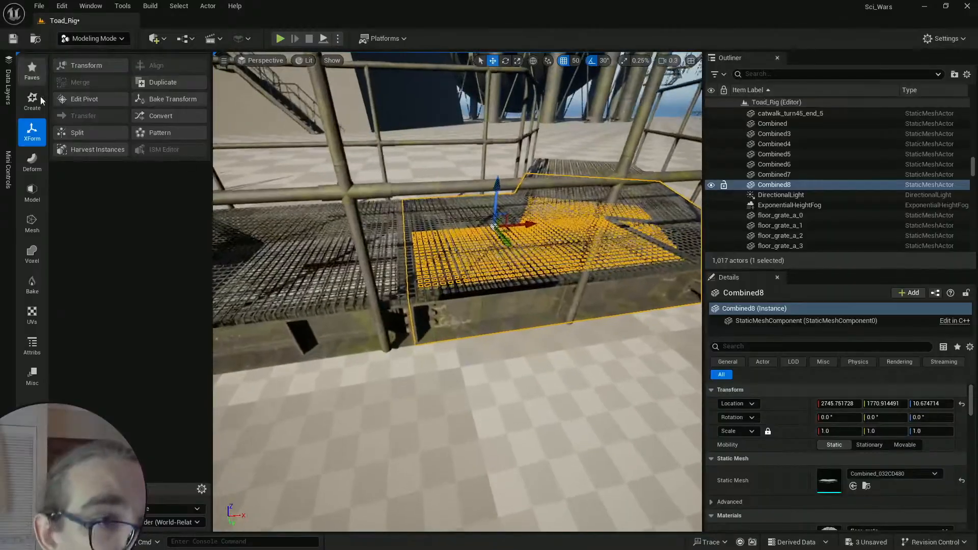
left_click(92, 102)
left_click(127, 199)
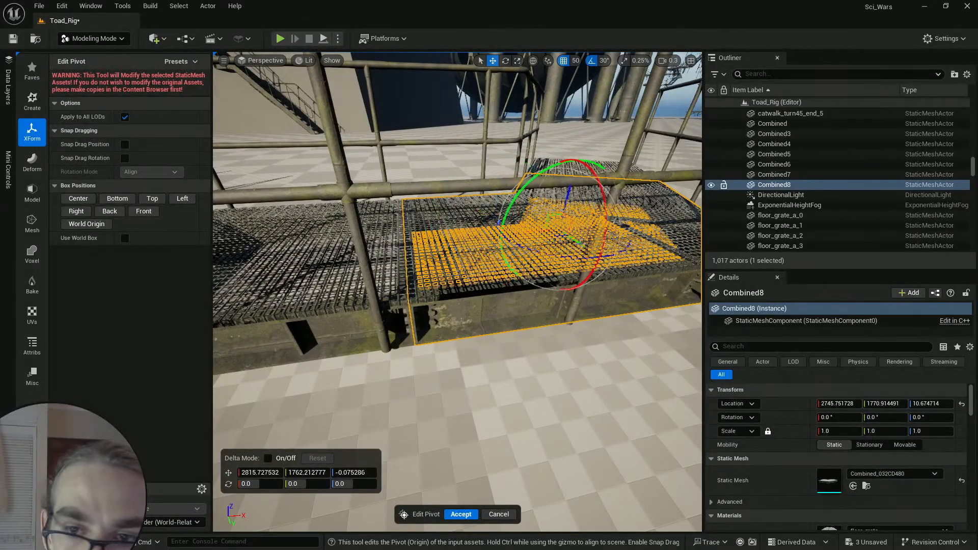
Step: Move the corner section's pivot, without grid snapping, to its bottom outer corner where it meets the straight section, and accept it
left_click_drag(573, 240, 643, 318)
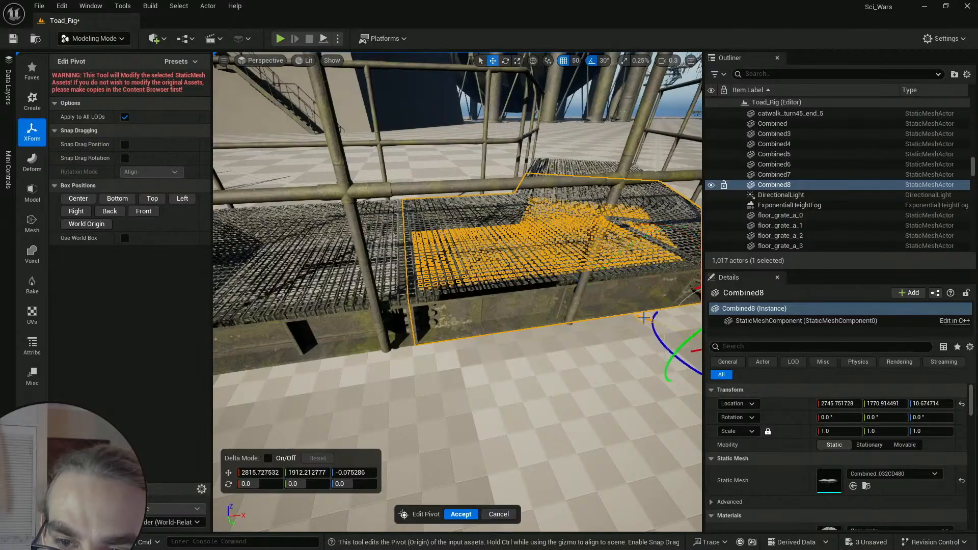
right_click_drag(647, 316, 636, 315)
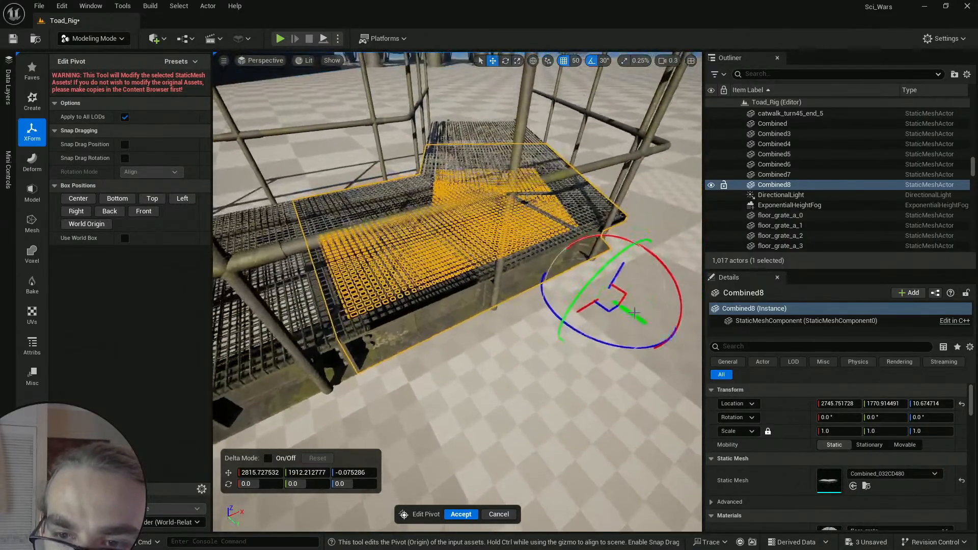
left_click(562, 60)
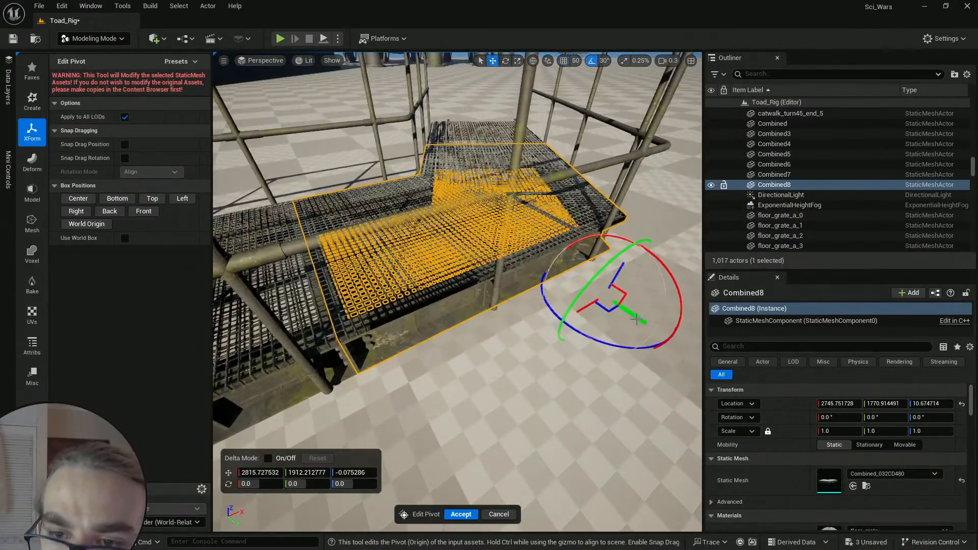
left_click_drag(634, 316, 338, 347)
mouse_move(340, 346)
right_mouse_down()
mouse_move(291, 334)
mouse_move(336, 356)
right_mouse_up()
right_click_drag(491, 351, 496, 380)
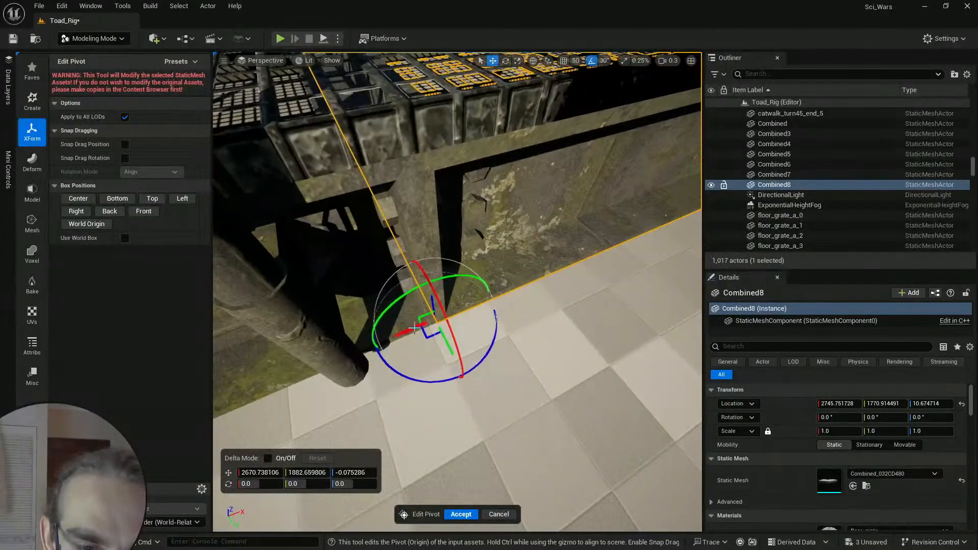
left_click_drag(415, 328, 437, 305)
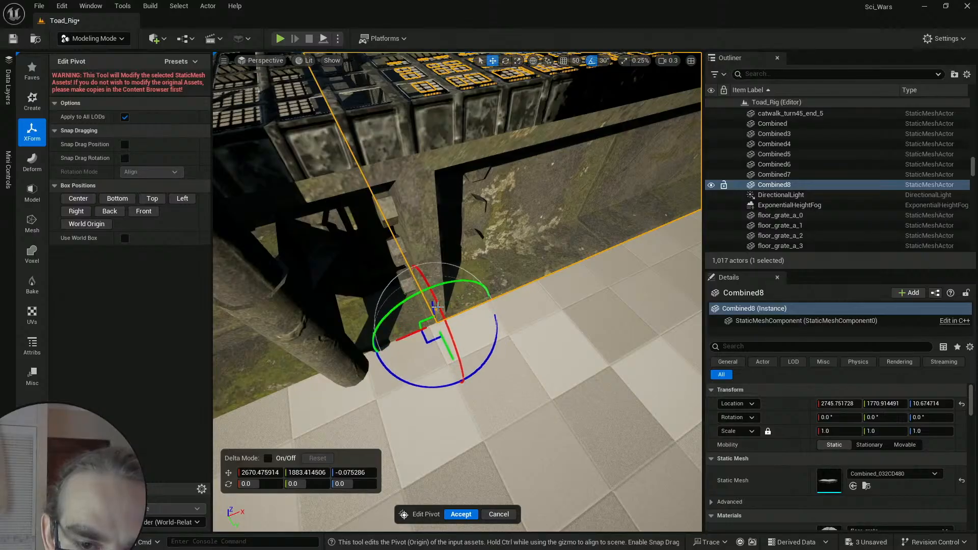
left_click(460, 514)
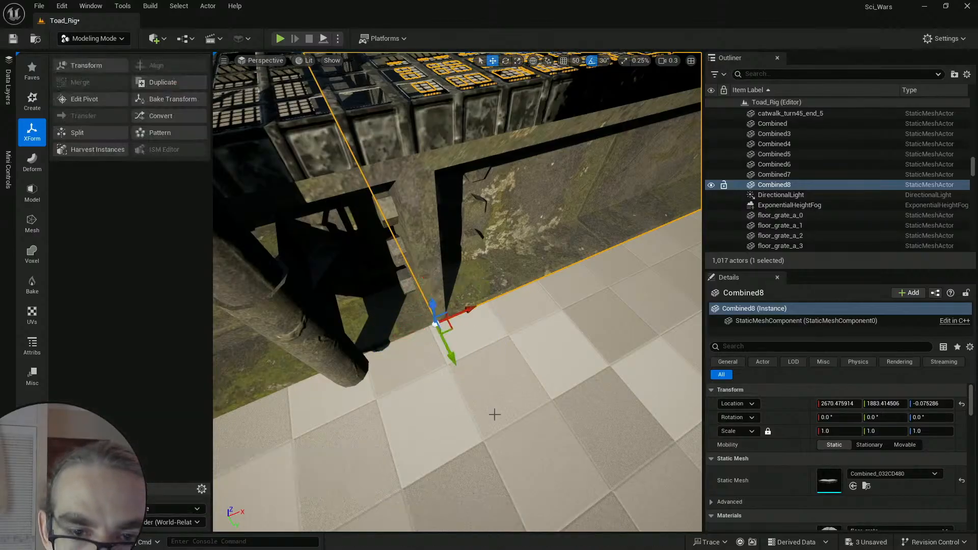
Step: Duplicate the combined corner section and move the copy out onto the open ground near the row of straight sections
key("f")
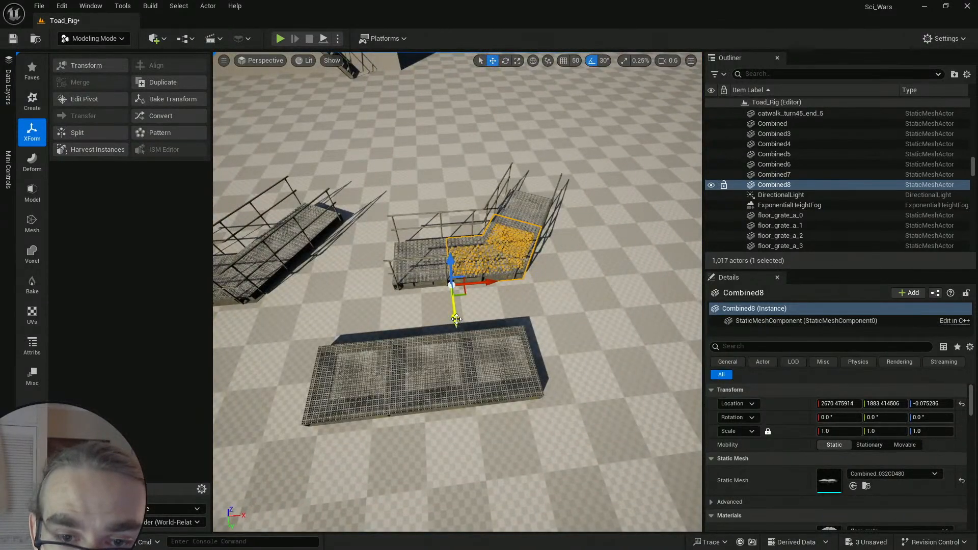
left_click_drag(457, 319, 465, 395, "alt")
key("d")
key("q")
right_click_drag(479, 341, 501, 340)
key("s")
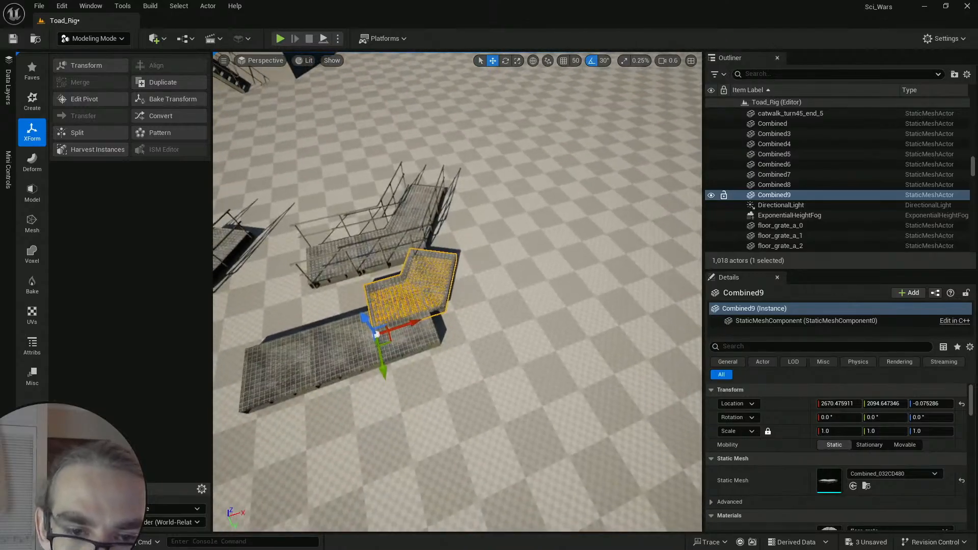
Step: Paste the location of the row's last straight section onto the corner copy and shift the copy to join the row's end
left_click(774, 174)
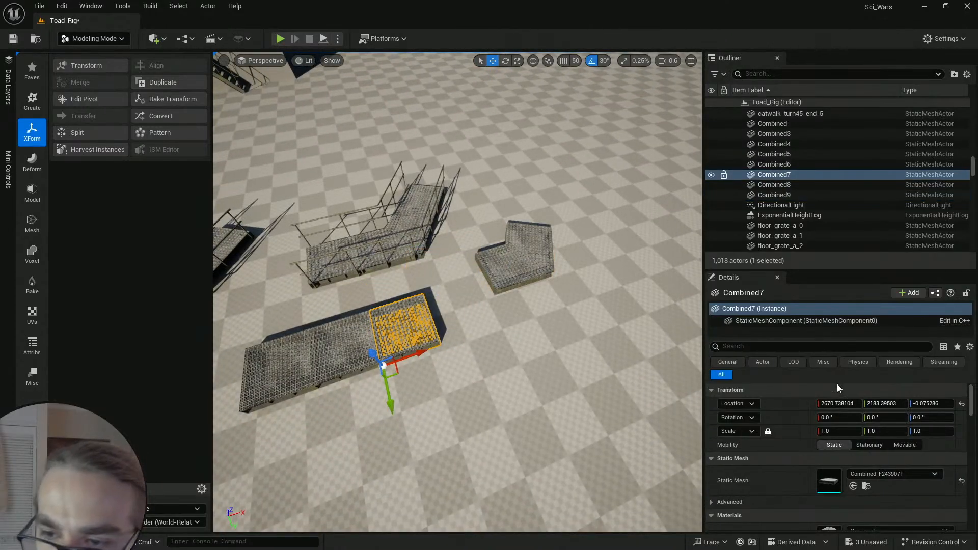
right_click(787, 404)
left_click(823, 426)
left_click(532, 254)
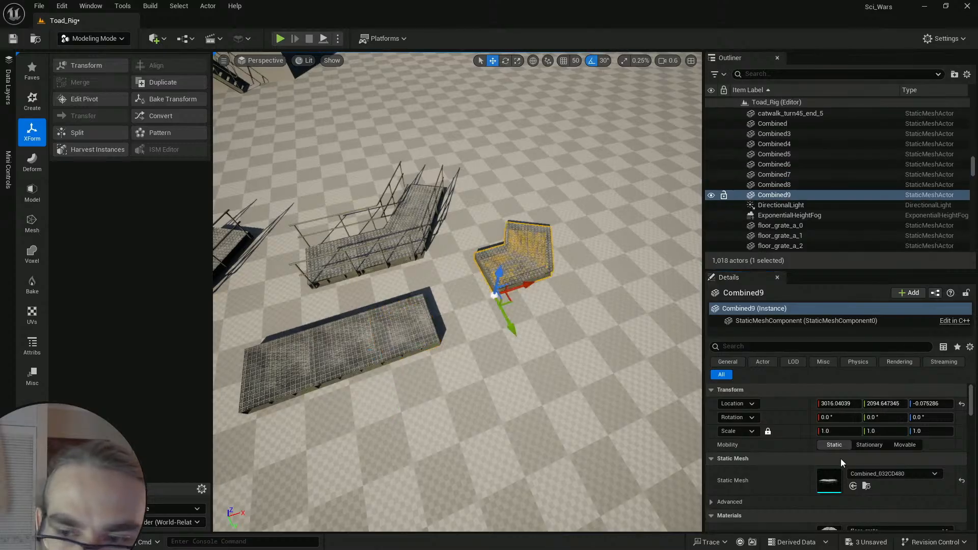
right_click(795, 403)
left_click(828, 439)
key("f")
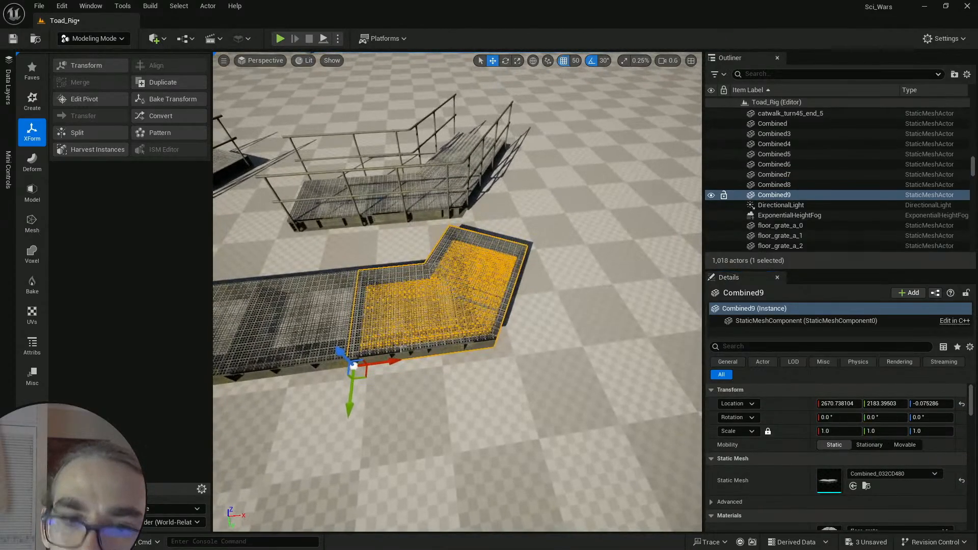
left_click(504, 351)
Step: Inspect the assembled walkway row from above, selecting its individual straight sections
key("w")
mouse_move(503, 351)
right_mouse_down()
mouse_move(500, 311)
mouse_move(482, 312)
mouse_move(483, 331)
mouse_move(507, 336)
right_mouse_up()
scroll(499, 355, "down", 2)
key("s")
scroll(499, 311, "up", 1)
key("d")
key("a")
key("s")
key("a")
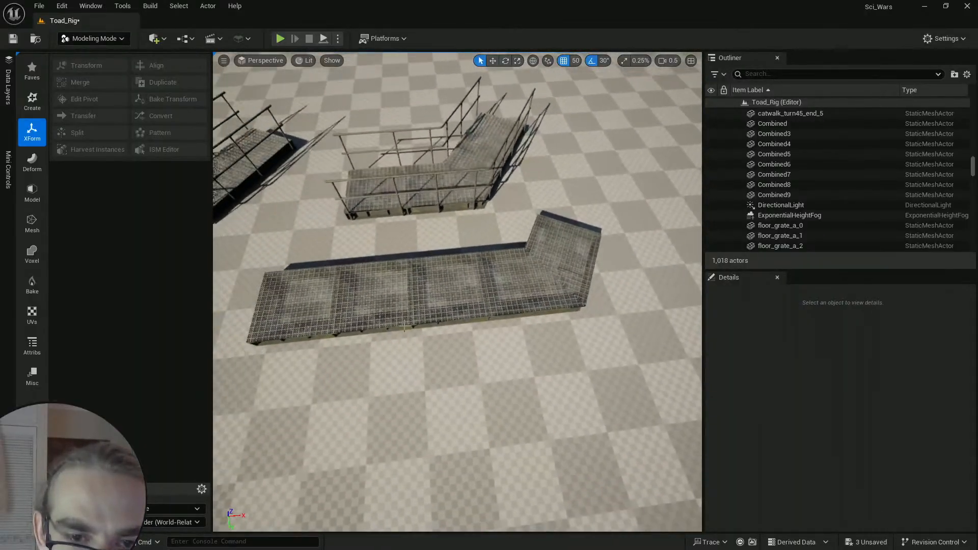
left_click(307, 326)
left_click(305, 300)
left_click(438, 290)
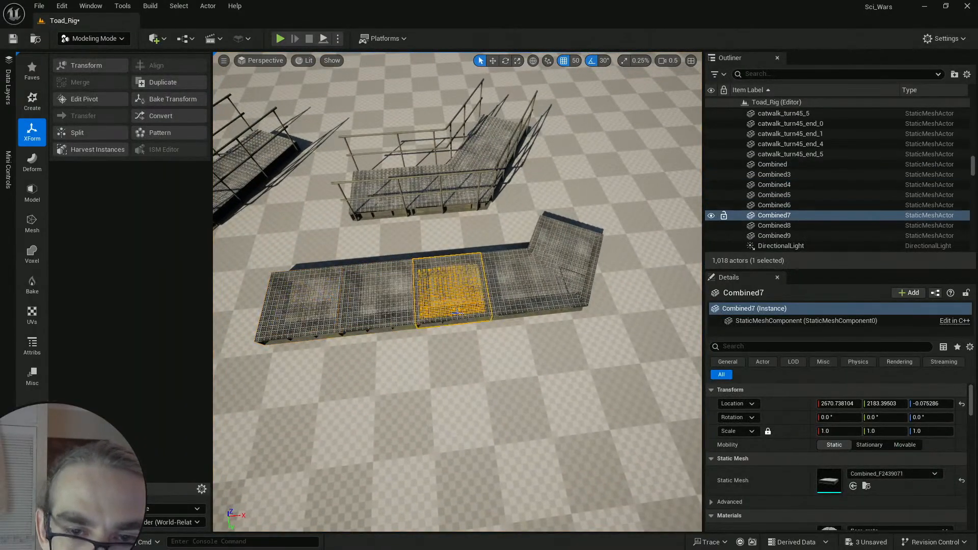
left_click(503, 312)
left_click(541, 304)
key("Escape")
Step: Merge the three handrail pieces on the far side of the original catwalk's first straight section into a new object, deleting the inputs
right_click_drag(542, 304, 522, 299)
scroll(527, 286, "down", 2)
key("w")
scroll(525, 291, "up", 1)
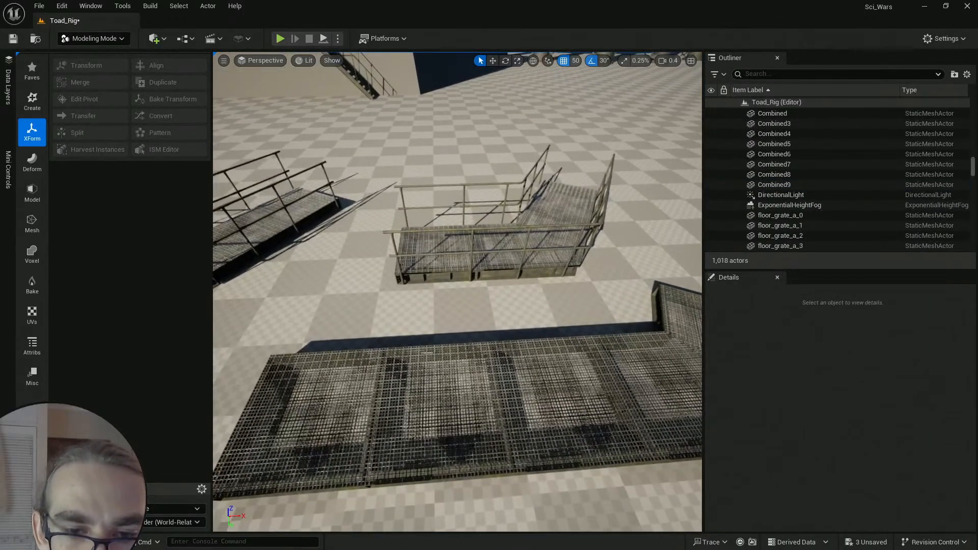
key("w")
right_click_drag(351, 355, 349, 336)
left_click(370, 327)
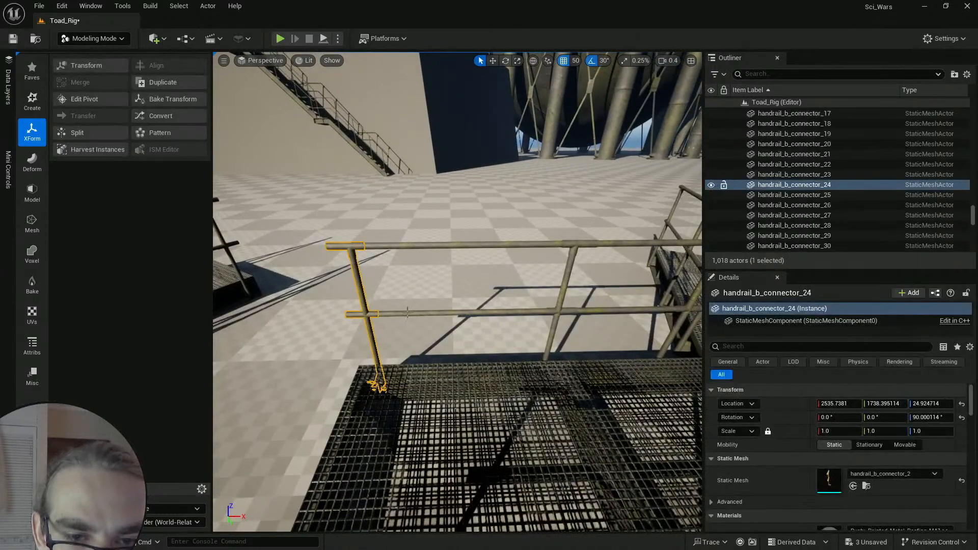
left_click(558, 313, "ctrl")
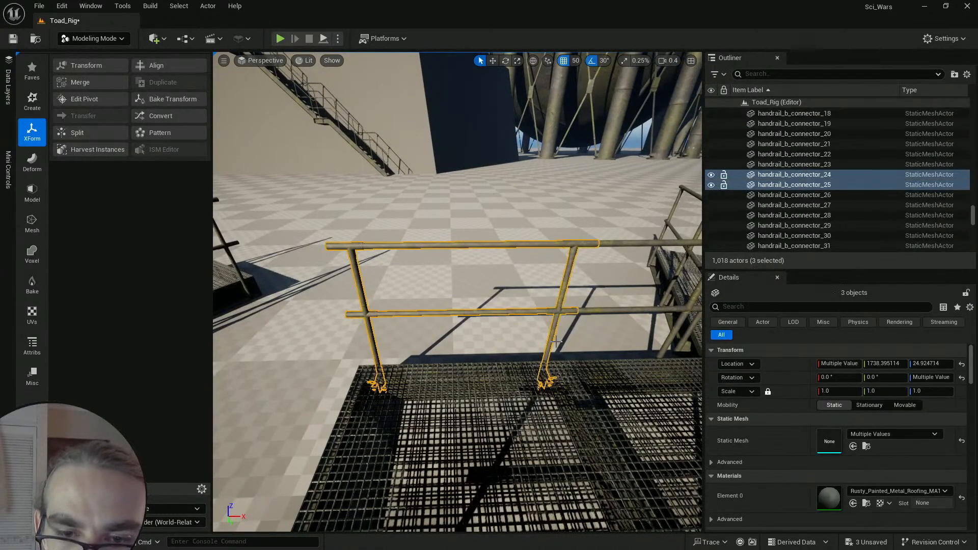
key("s")
right_click_drag(550, 340, 542, 365)
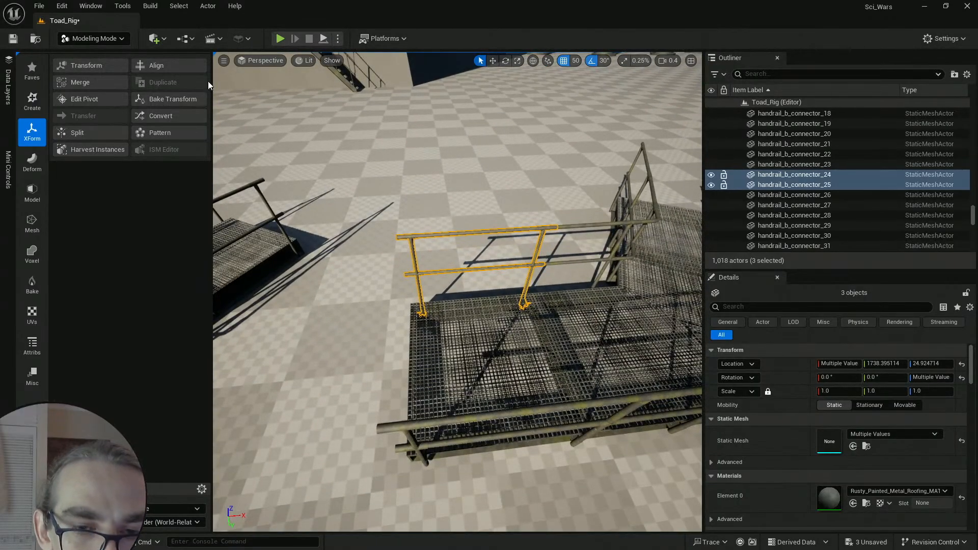
left_click(94, 84)
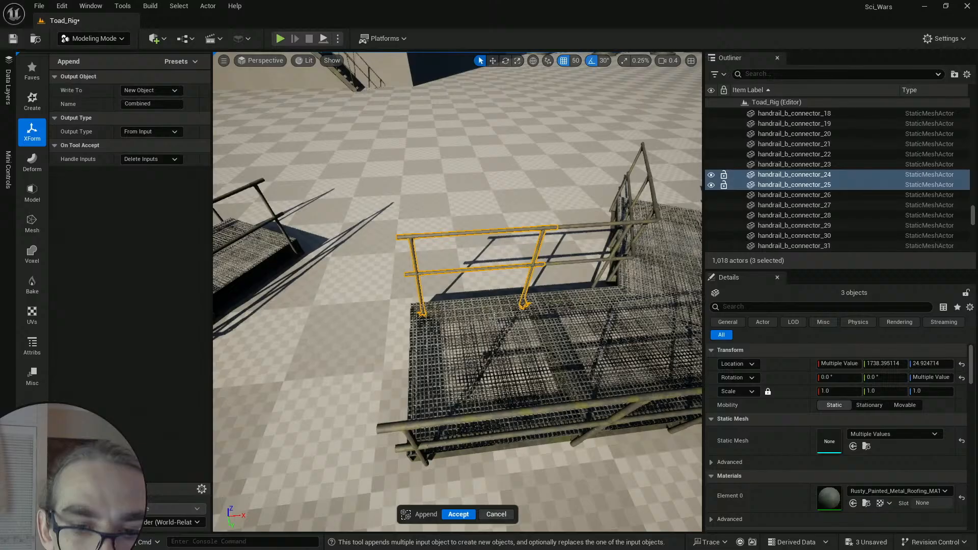
left_click(458, 512)
Step: Start editing the merged far handrail's pivot and set its X position to the straight section's 2520.738104
right_click_drag(438, 306, 467, 306)
left_click(103, 97)
left_click(467, 341)
right_click_drag(467, 341, 468, 362)
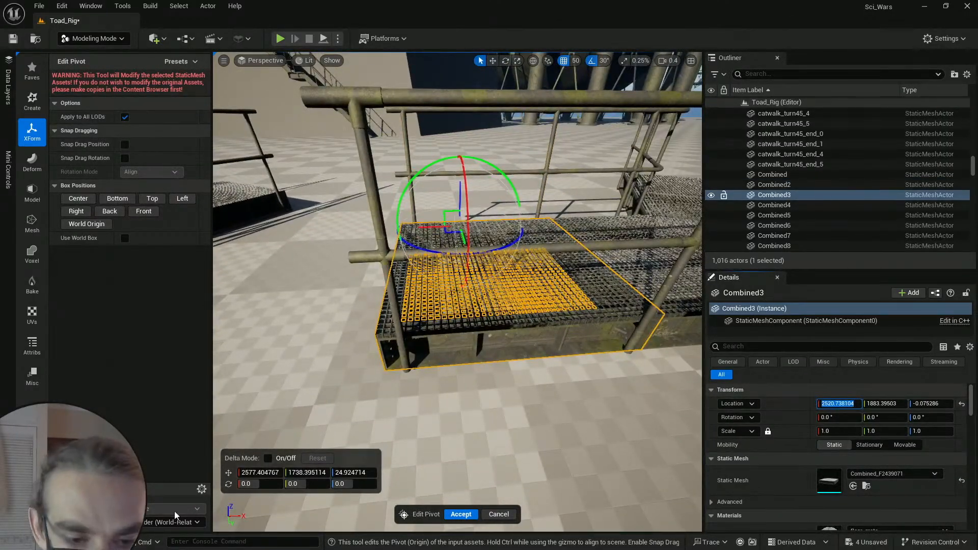
left_click(275, 471)
type("2520.738104")
key("Return")
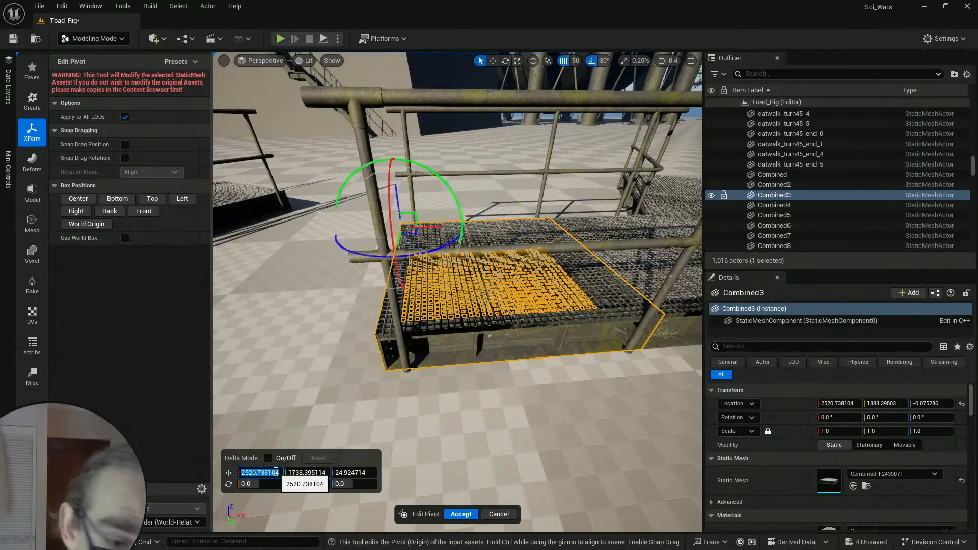
Step: Set the far handrail pivot's Y to 1883.39503 and Z to -0.075286, matching the straight section, and accept the pivot
left_click(887, 405)
key("ctrl+c")
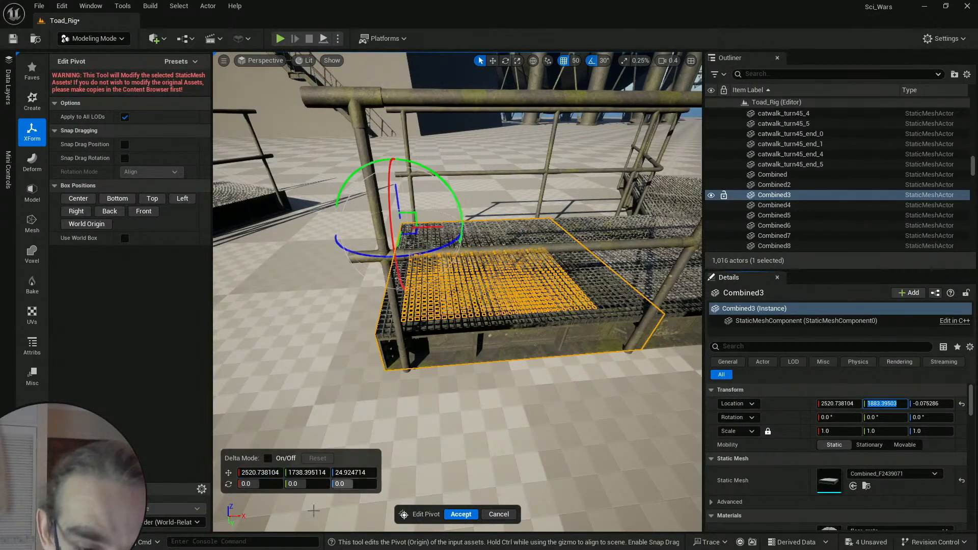
left_click(302, 473)
key("ctrl+v")
key("Return")
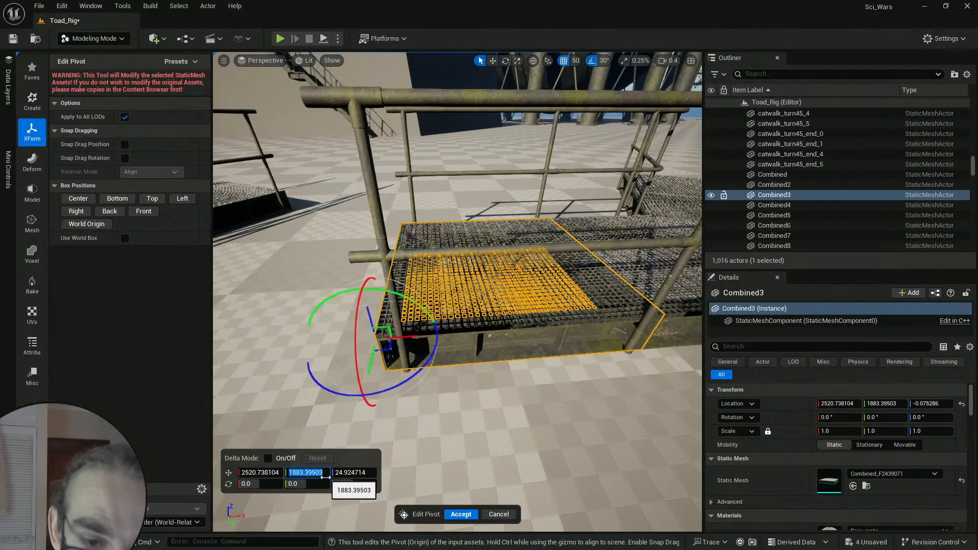
left_click(931, 403)
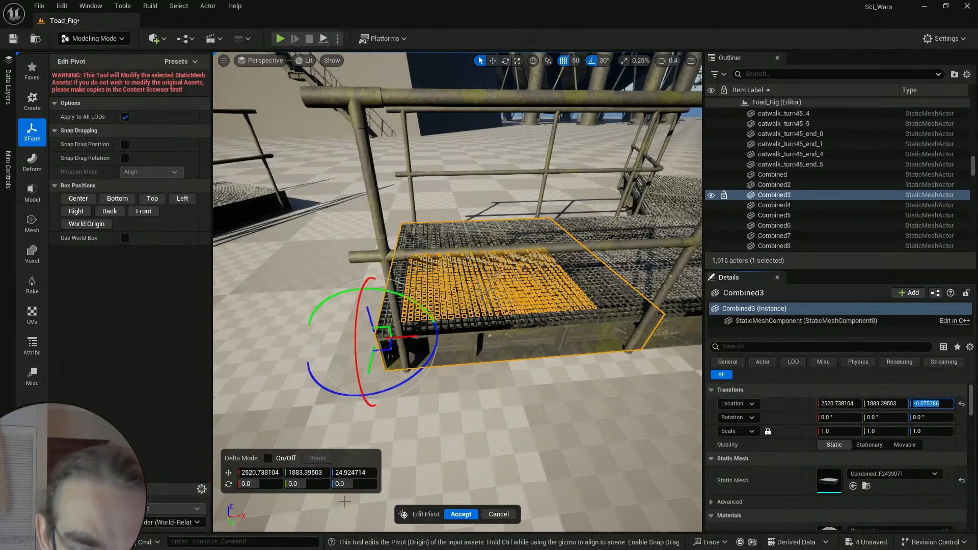
type("-0.075286")
key("Return")
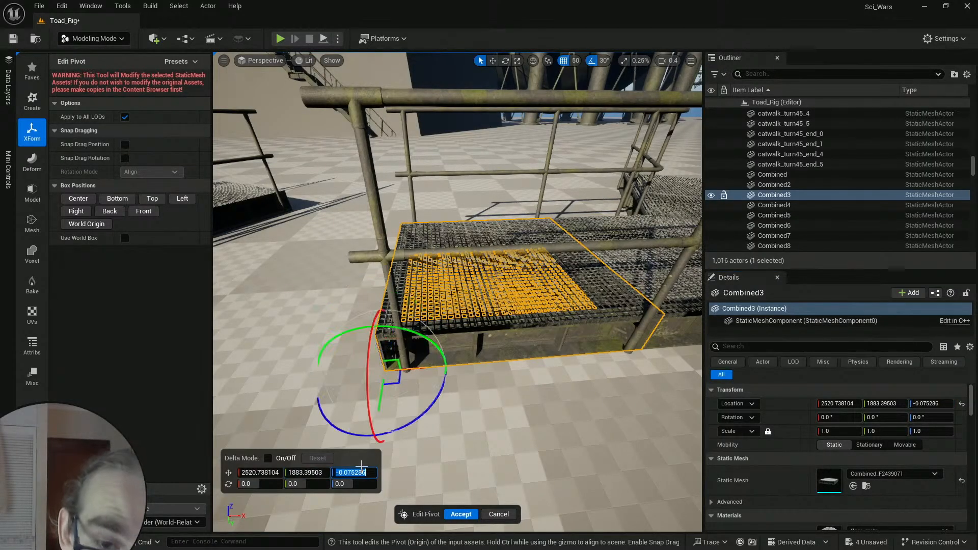
left_click(463, 515)
Step: Duplicate the merged far handrail and move the copy along Y toward the assembled walkway row
key("w")
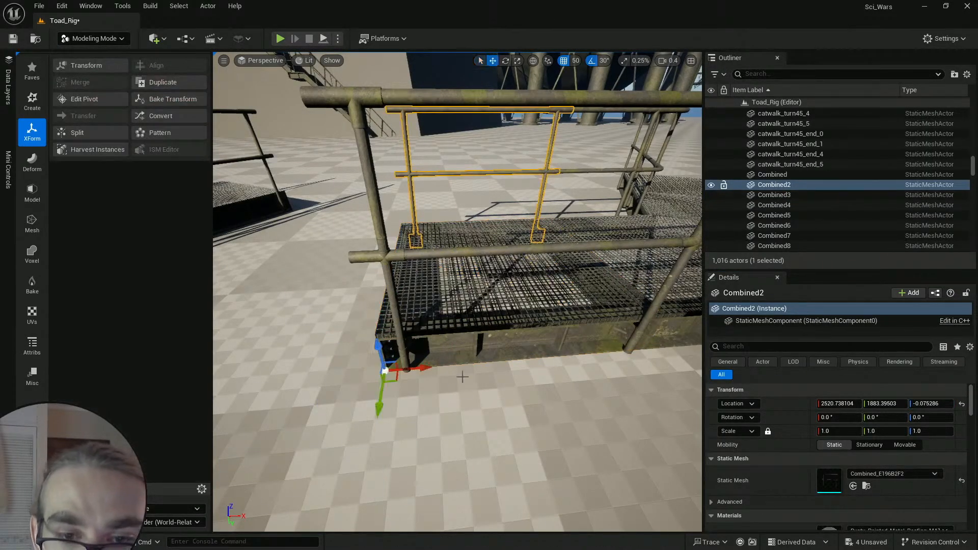
right_click_drag(460, 375, 492, 326)
key("s")
scroll(497, 375, "up", 1)
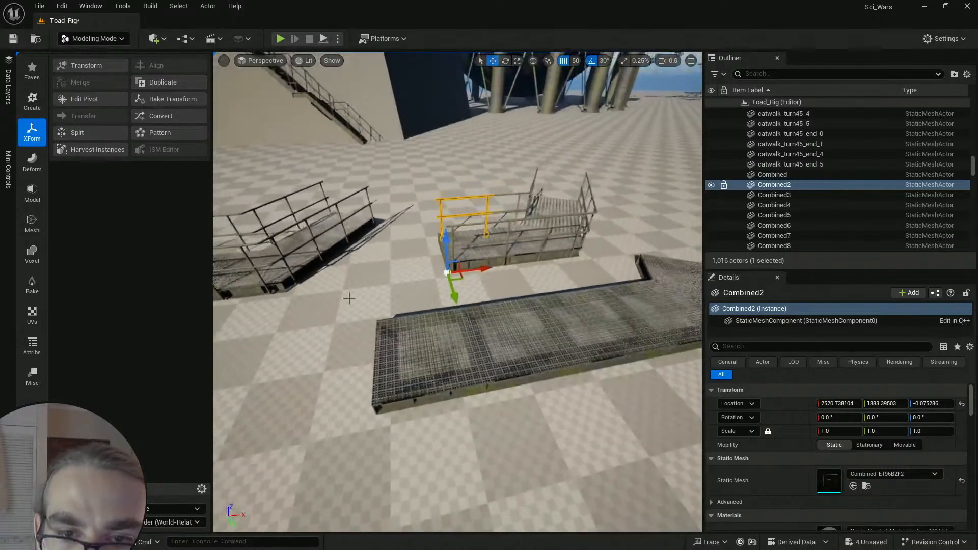
left_click(428, 391)
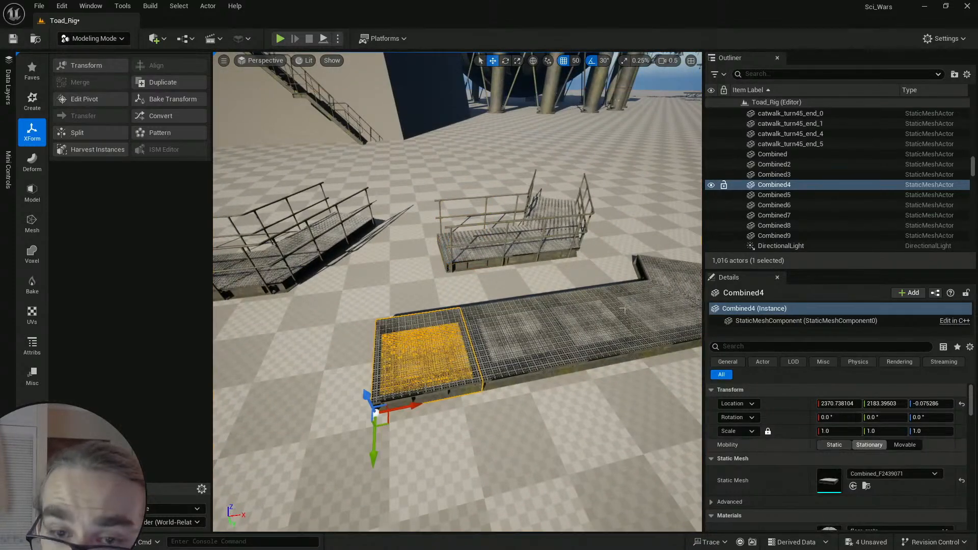
left_click(445, 207)
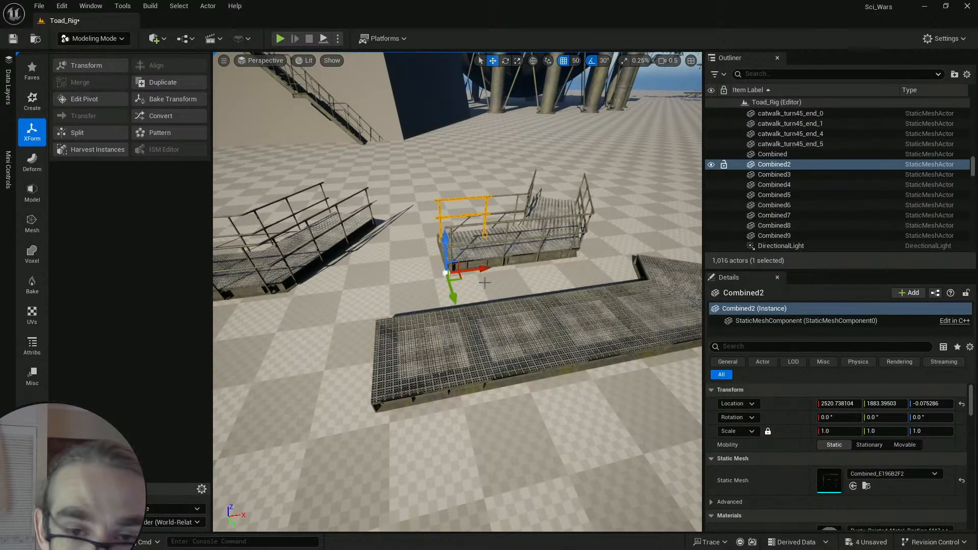
left_click_drag(452, 298, 475, 410, "alt")
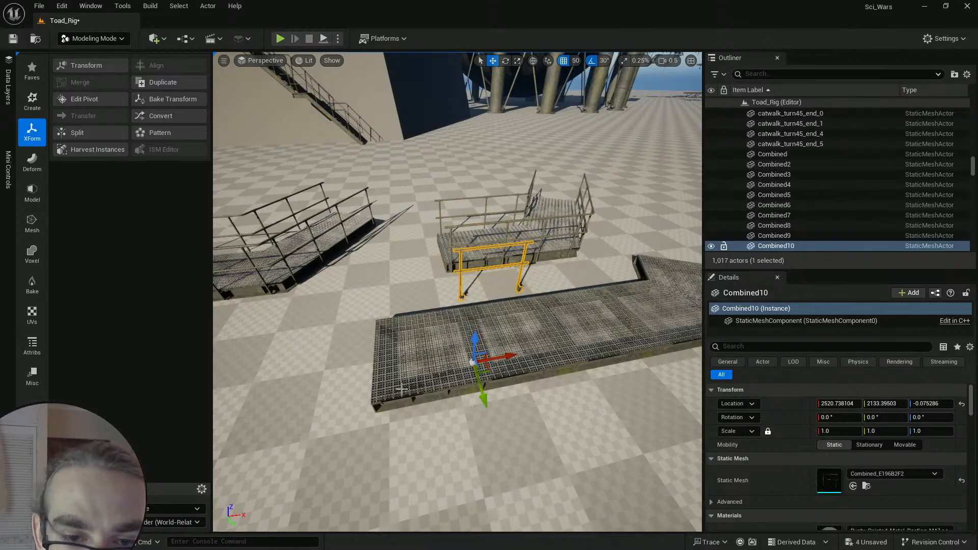
Step: Copy the location of the row's first straight section and paste it onto the handrail copy
left_click(406, 394)
right_click(797, 406)
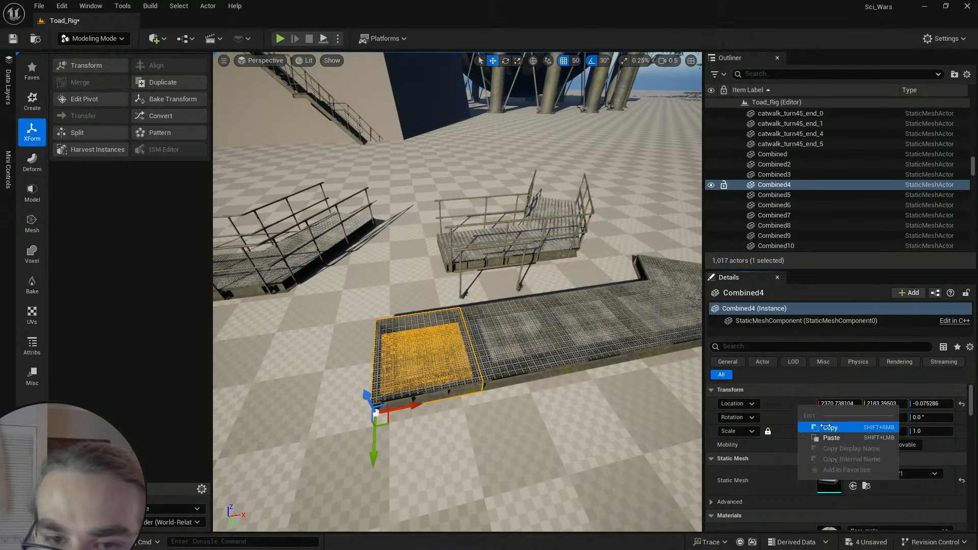
left_click(819, 427)
left_click(513, 285)
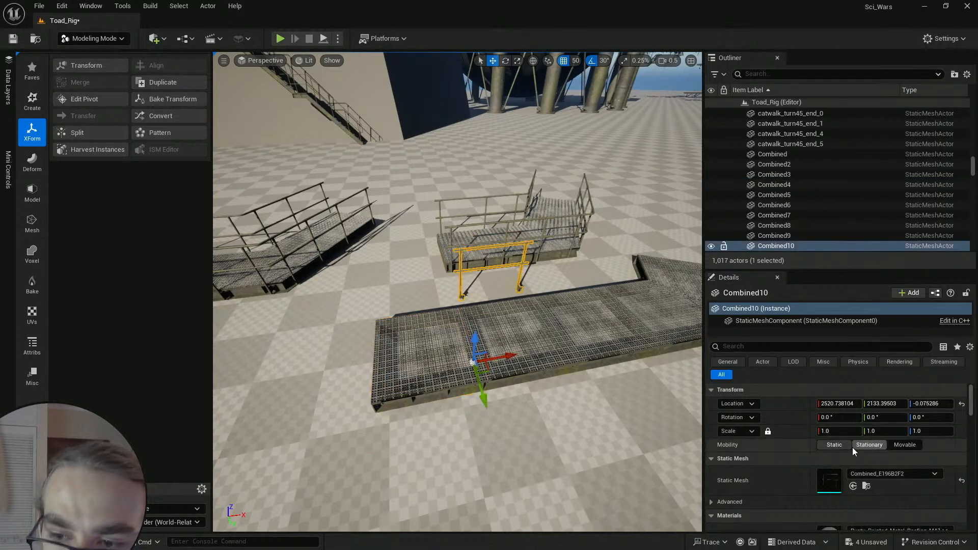
right_click(788, 406)
left_click(819, 432)
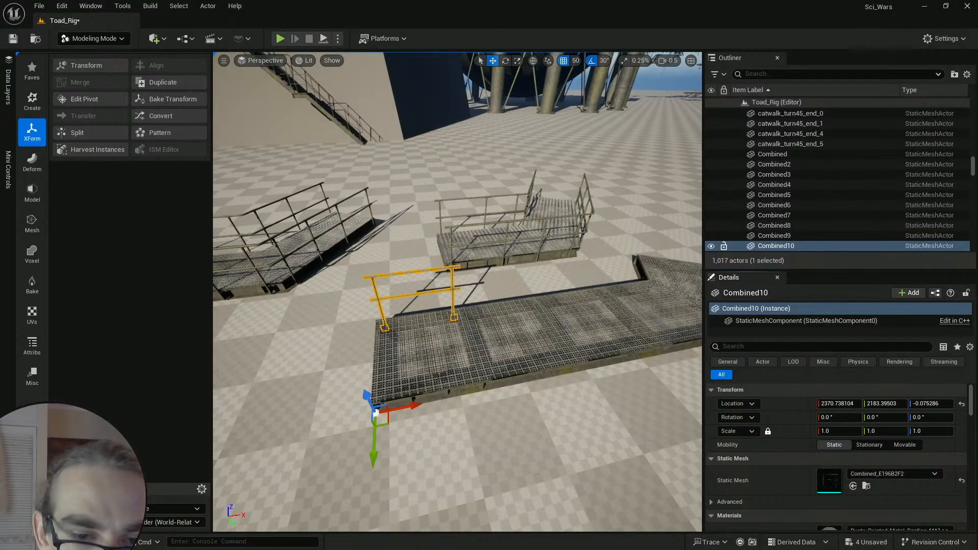
Step: Duplicate the placed handrail twice along X to line the row's second and third straight sections, then clear the selection
right_click_drag(457, 306, 442, 307)
key("q")
key("s")
right_click_drag(457, 292, 455, 311)
scroll(458, 292, "down", 2)
key("ctrl+d")
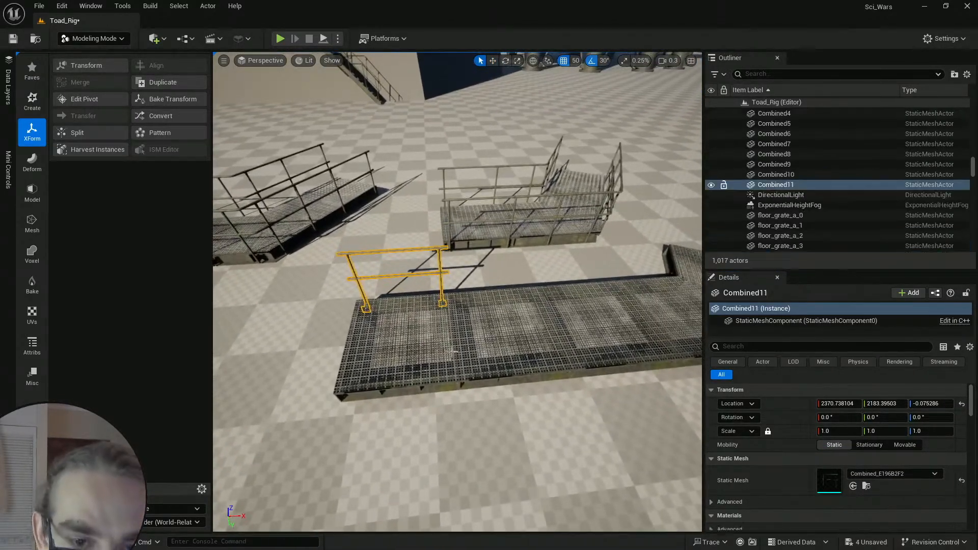
key("w")
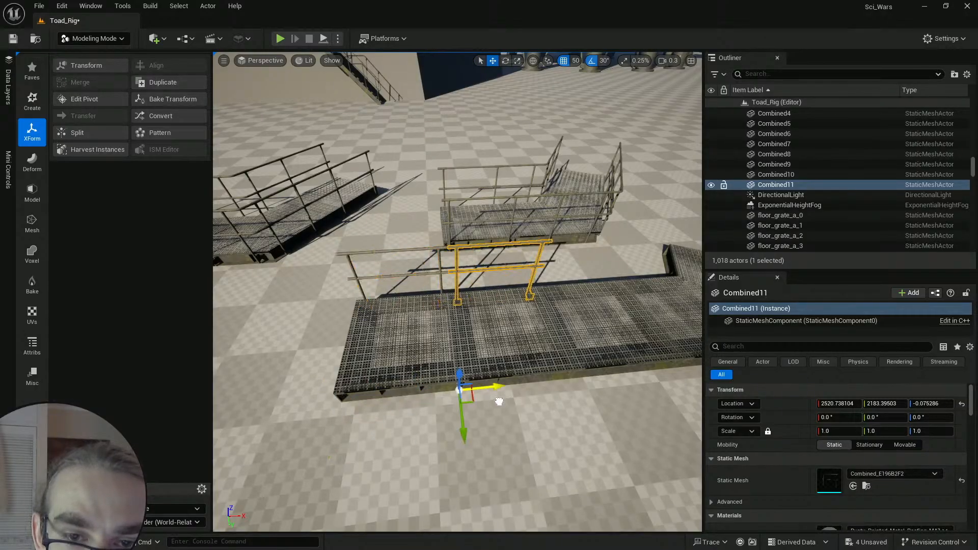
key("ctrl+d")
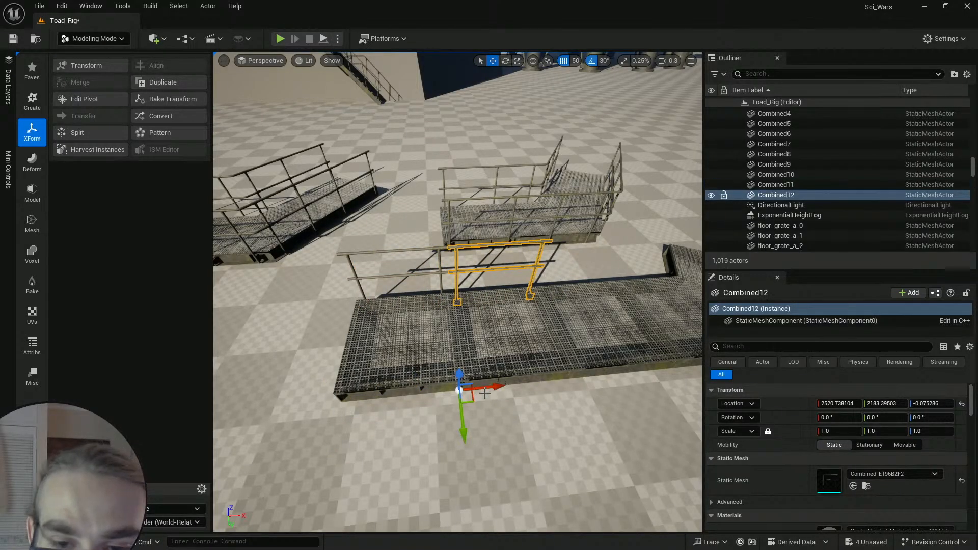
key("Escape")
Step: Inspect the handrails placed along the walkway row and compare them with the original catwalk
key("w")
mouse_move(597, 390)
right_mouse_down()
mouse_move(606, 345)
mouse_move(605, 376)
right_mouse_up()
key("d")
key("s")
scroll(605, 372, "up", 1)
key("a")
key("w")
right_click_drag(549, 308, 550, 325)
key("s")
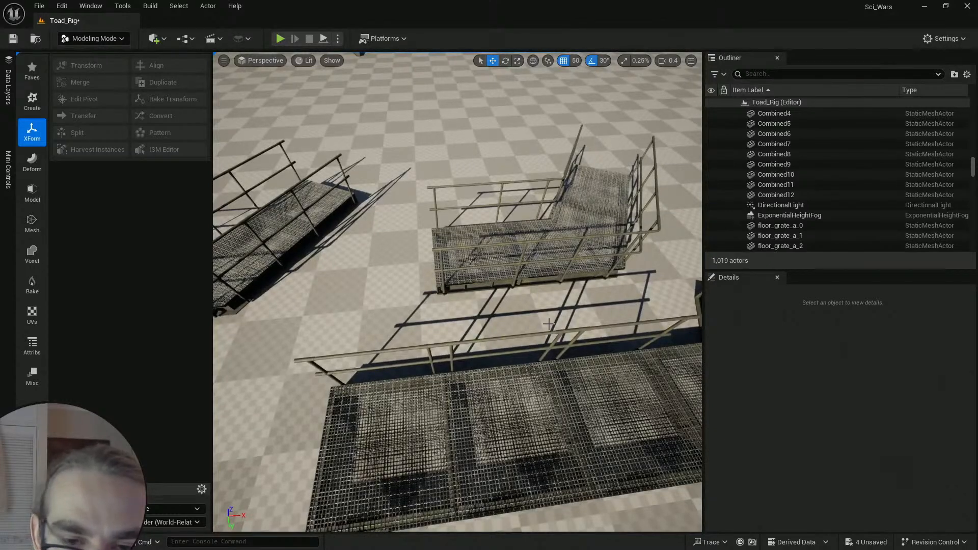
Step: Merge the three handrail pieces on the near side of the original catwalk's first straight section into one new object
key("w")
mouse_move(524, 313)
right_mouse_down()
mouse_move(523, 295)
mouse_move(522, 308)
right_mouse_up()
left_click(392, 352)
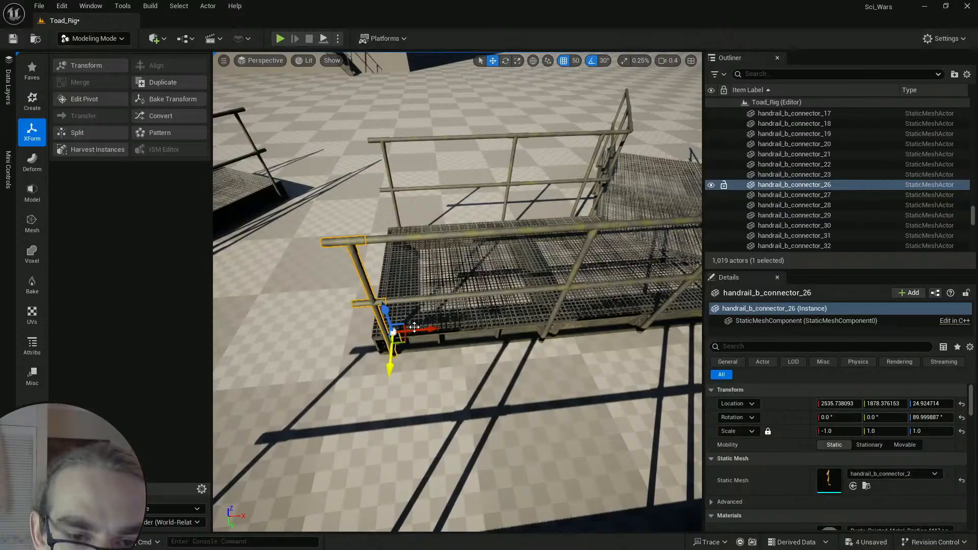
left_click(412, 300, "ctrl")
left_click(549, 330, "ctrl")
right_click_drag(601, 334, 601, 338)
key("s")
key("q")
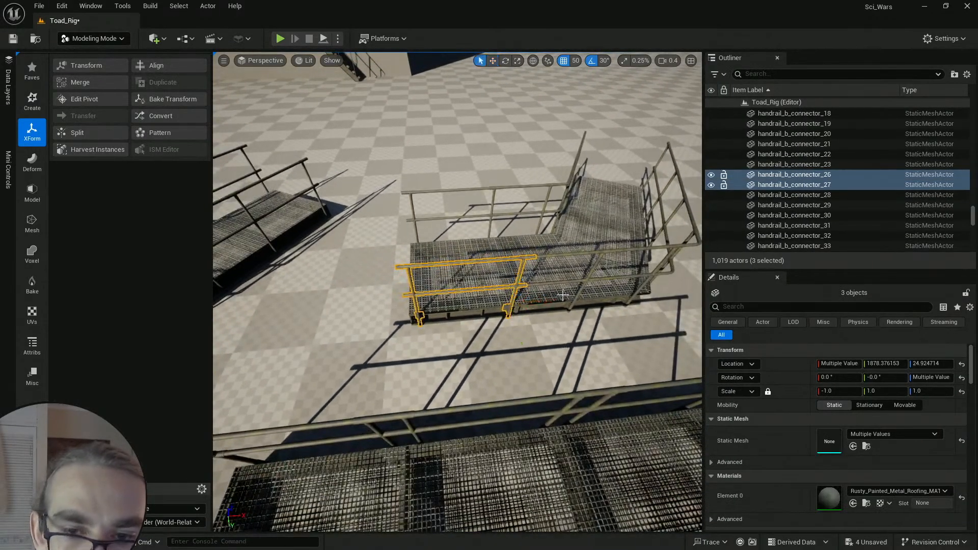
left_click(99, 82)
left_click(459, 514)
Step: Select the merged near-side handrail and open its pivot for editing
scroll(512, 322, "up", 5)
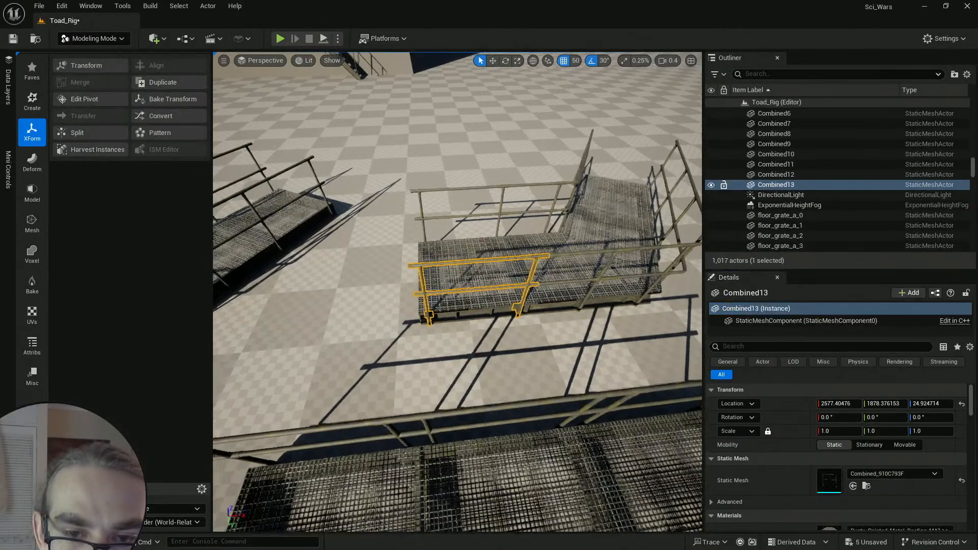
scroll(511, 323, "down", 3)
key("w")
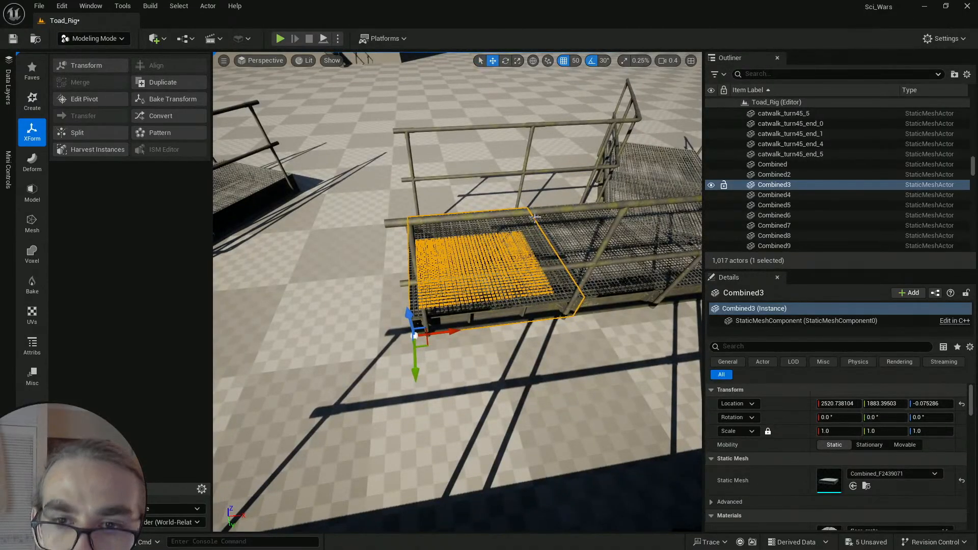
left_click(408, 223)
left_click(77, 99)
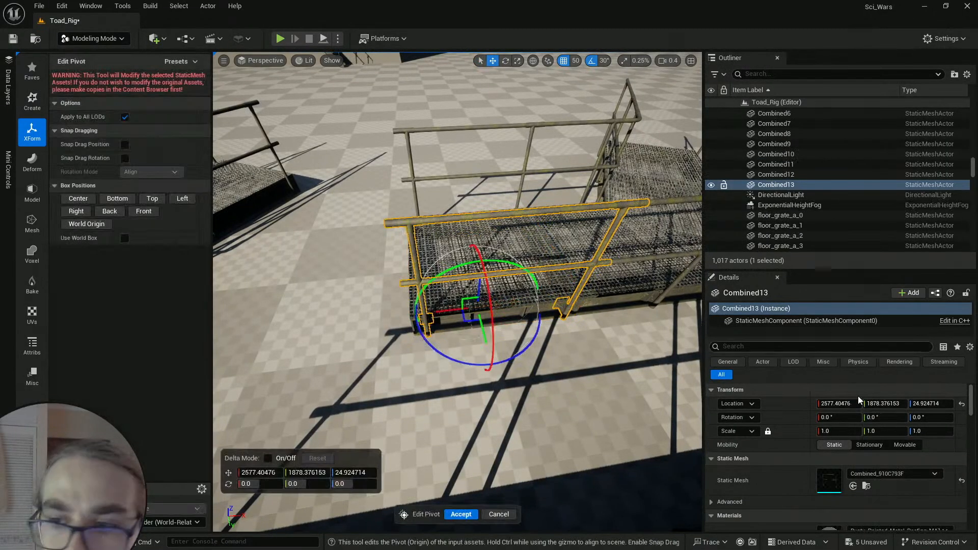
Step: Try to set the near handrail's pivot position by copying its location values into the pivot coordinates
left_click(838, 404)
left_click(268, 475)
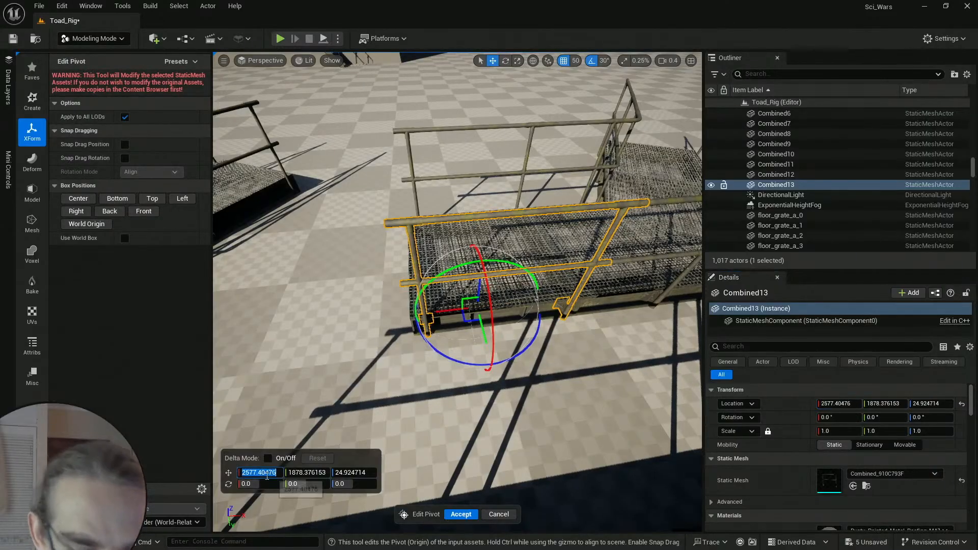
key("ctrl+v")
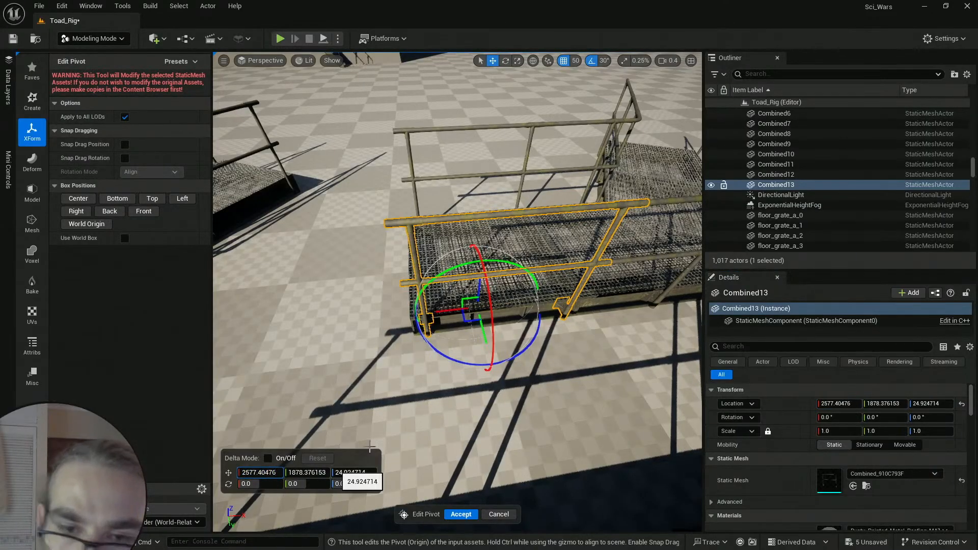
left_click(885, 404)
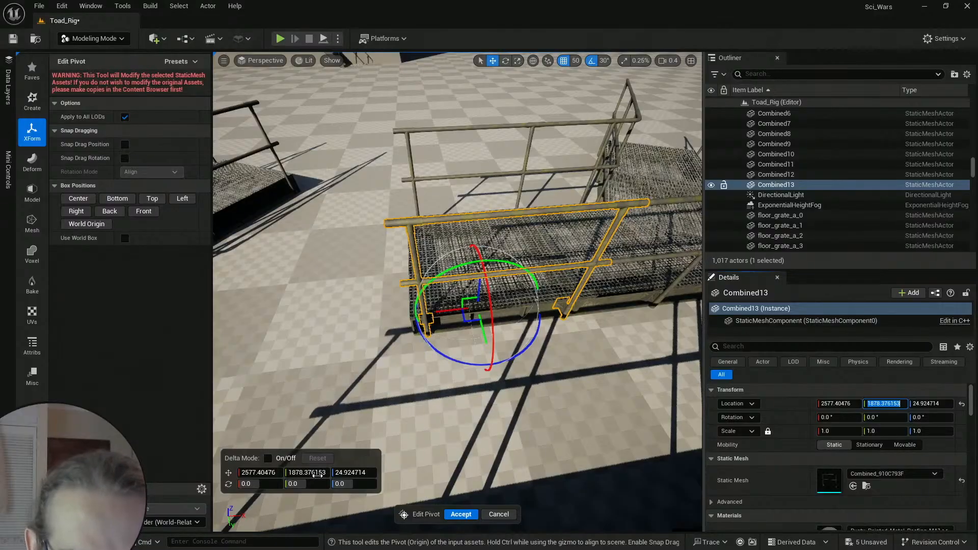
left_click(319, 475)
key("ctrl+v")
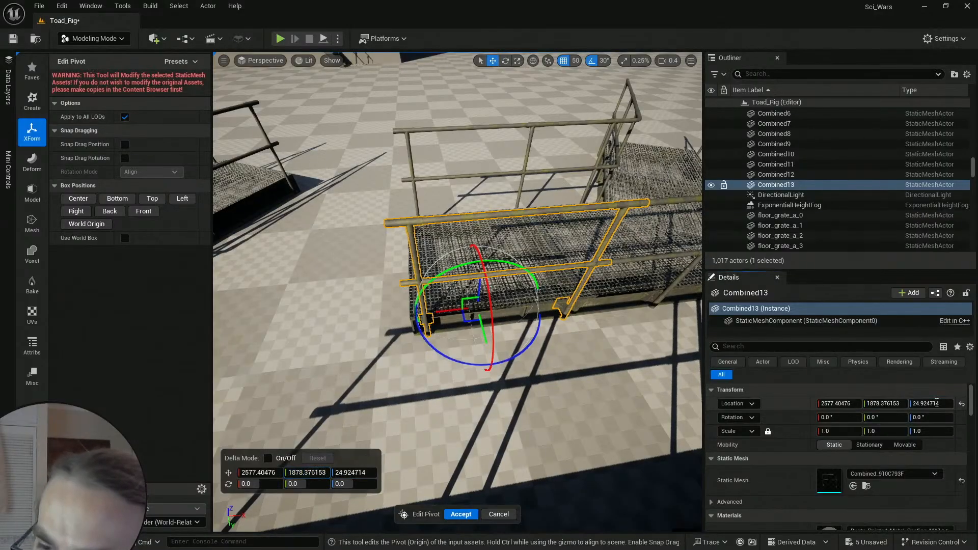
left_click(936, 403)
left_click(356, 472)
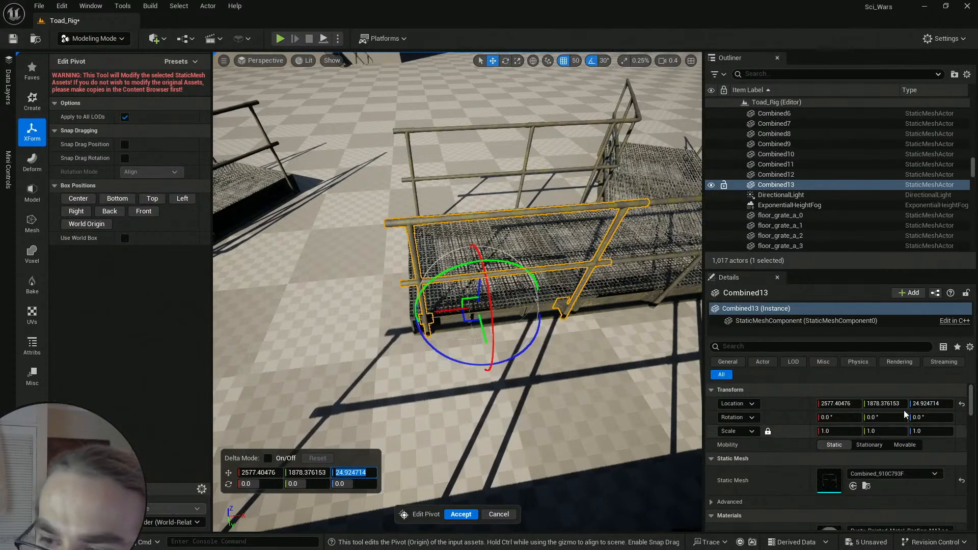
left_click(842, 404)
left_click(262, 473)
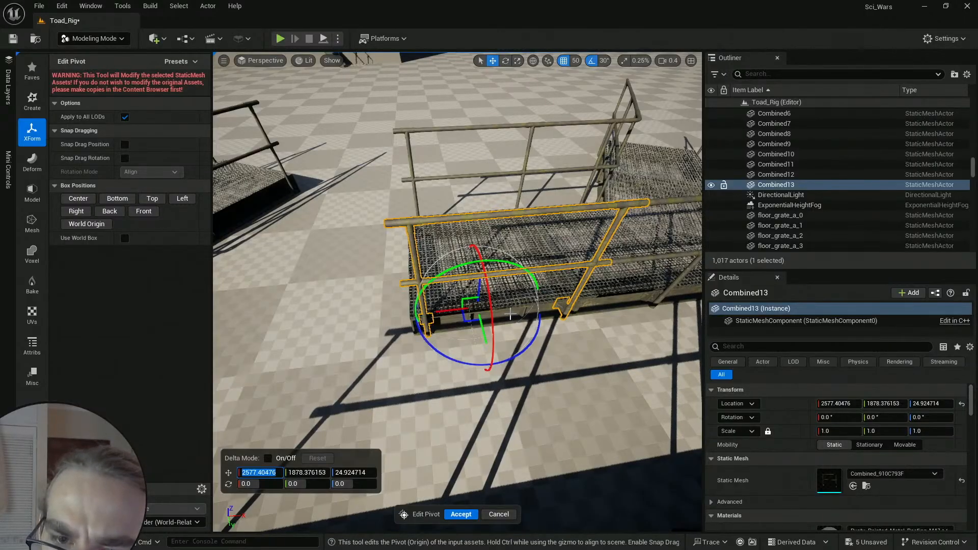
Step: Set the near handrail's pivot X to 2520.738104 and Y to 1883.39503, copied from the adjoining catwalk floor section's location
left_click(510, 315)
left_click(838, 403)
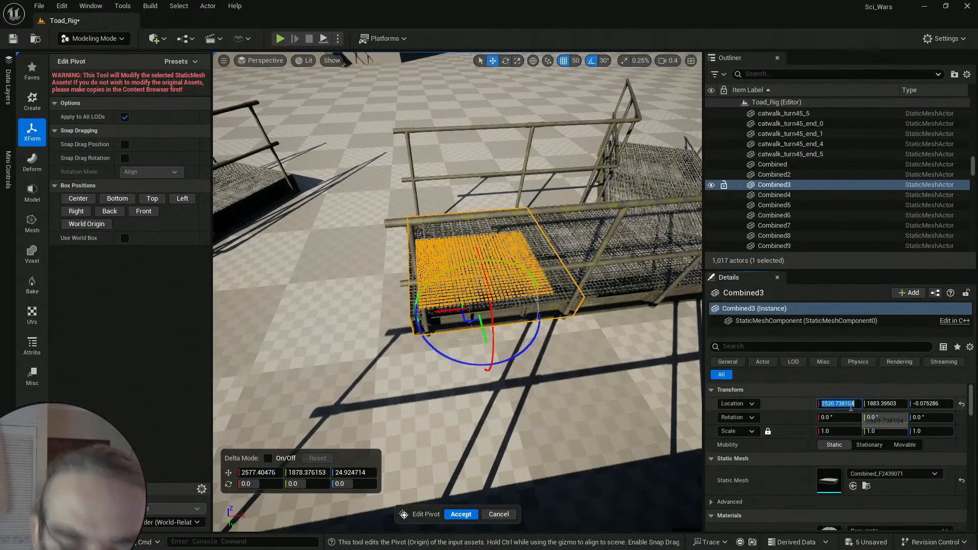
left_click(279, 472)
key("ctrl+v")
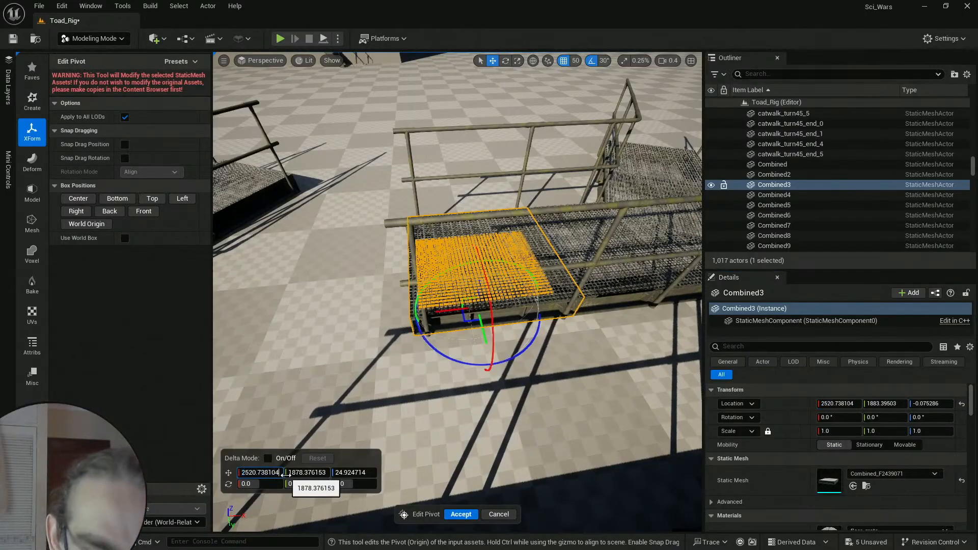
key("Return")
left_click(884, 403)
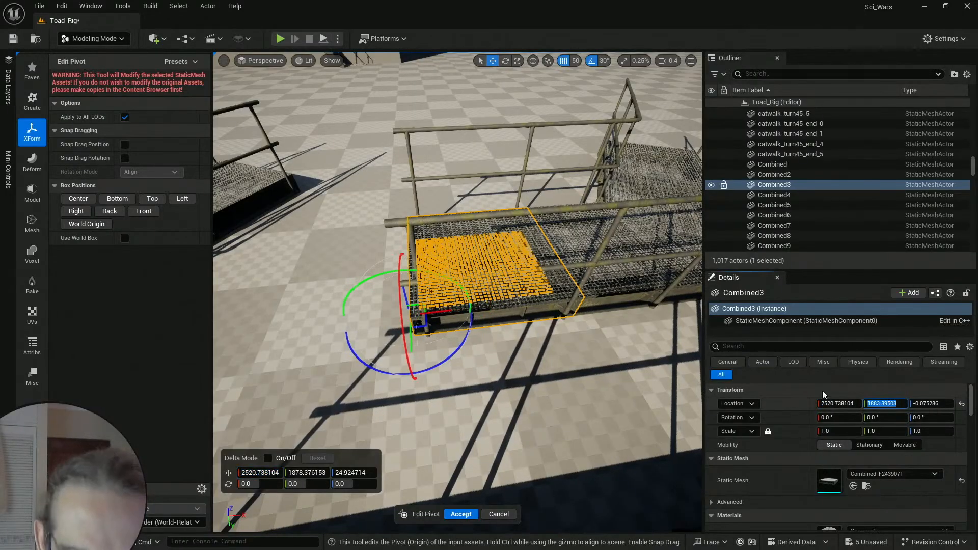
left_click(316, 473)
key("ctrl+v")
key("Tab")
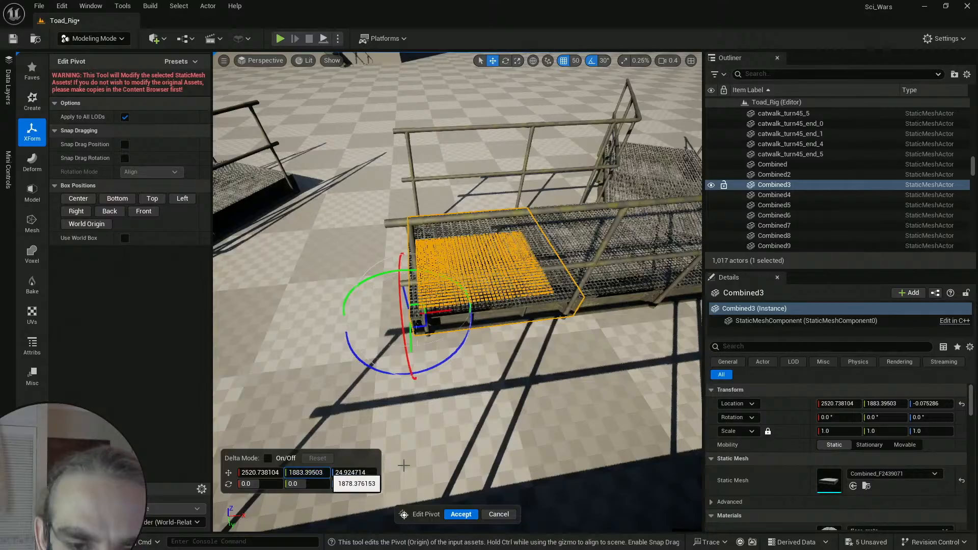
Step: Set the near handrail's pivot Z to -0.075286 from the floor section's location and accept the pivot edit
left_click(932, 403)
key("ctrl+c")
left_click(354, 473)
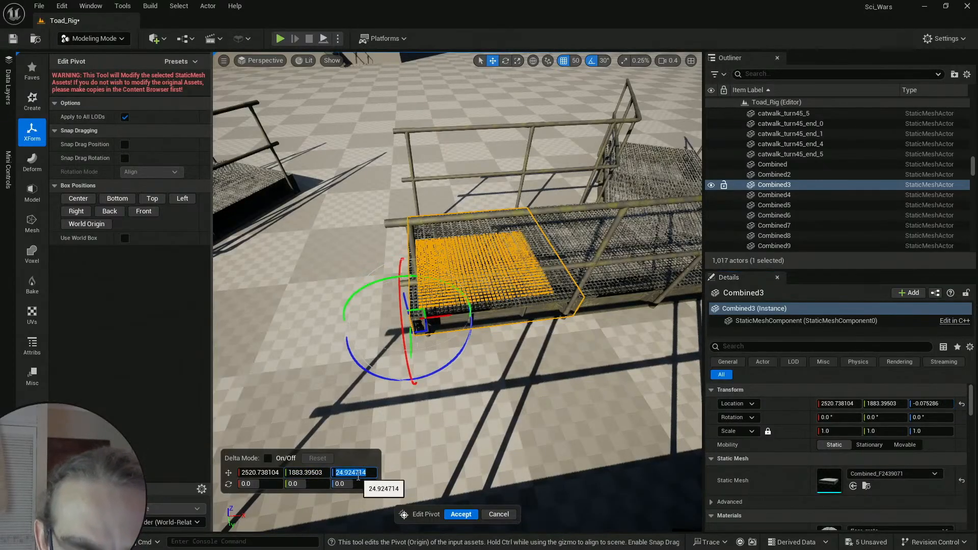
key("ctrl+v")
key("Return")
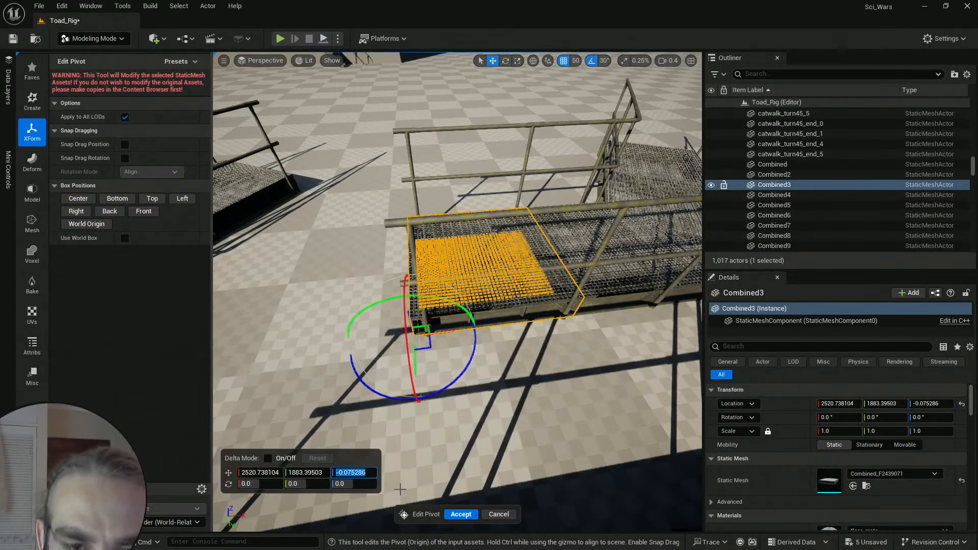
left_click(461, 514)
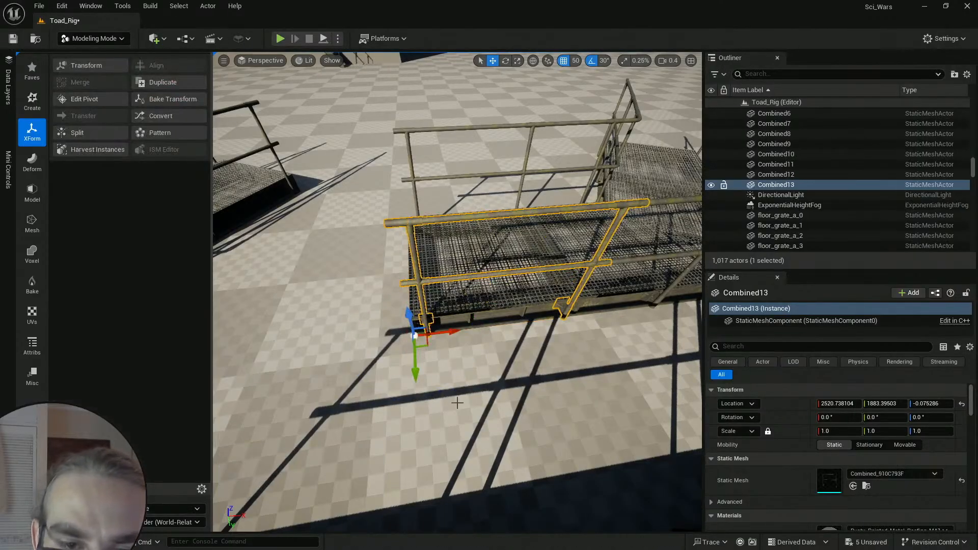
Step: Duplicate the near-side handrail along Y to 2233.39503, placing the copy beside the modular walkway row
key("s")
right_click_drag(458, 403, 499, 390)
scroll(457, 403, "up", 2)
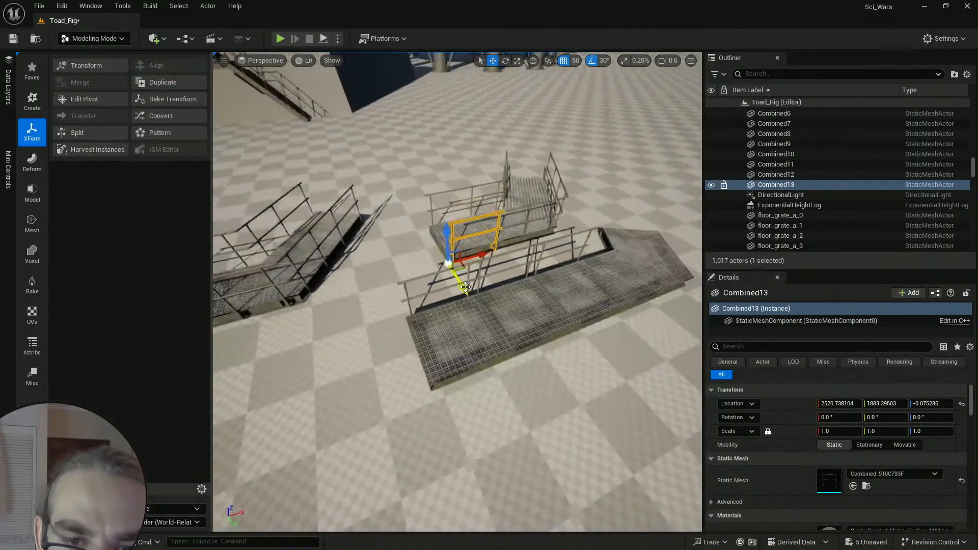
left_click_drag(467, 290, 558, 441, "alt")
scroll(559, 440, "up", 3)
right_click_drag(558, 440, 570, 418)
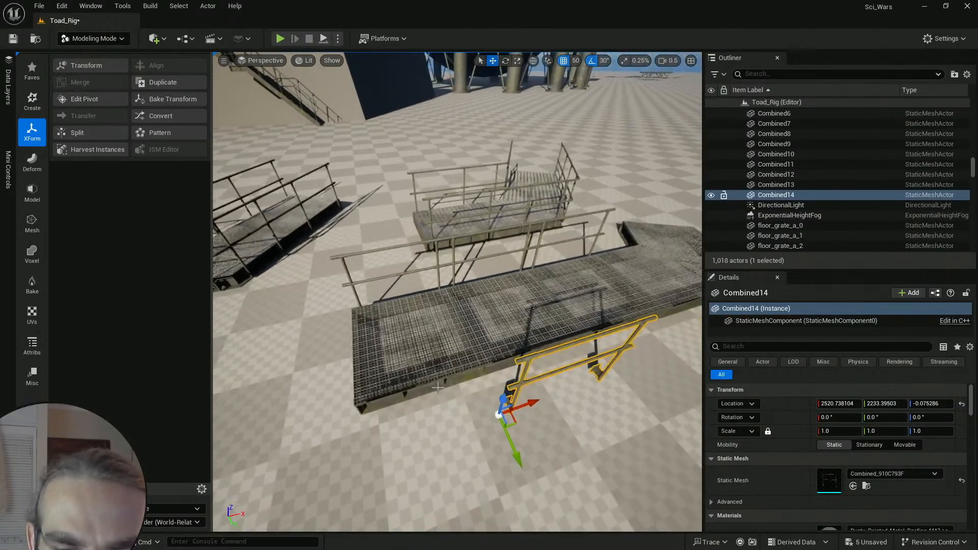
Step: Copy the location of the walkway row's straight end floor section and paste it onto the duplicated near handrail
left_click(456, 364)
right_click_drag(461, 373, 476, 369)
scroll(461, 374, "down", 1)
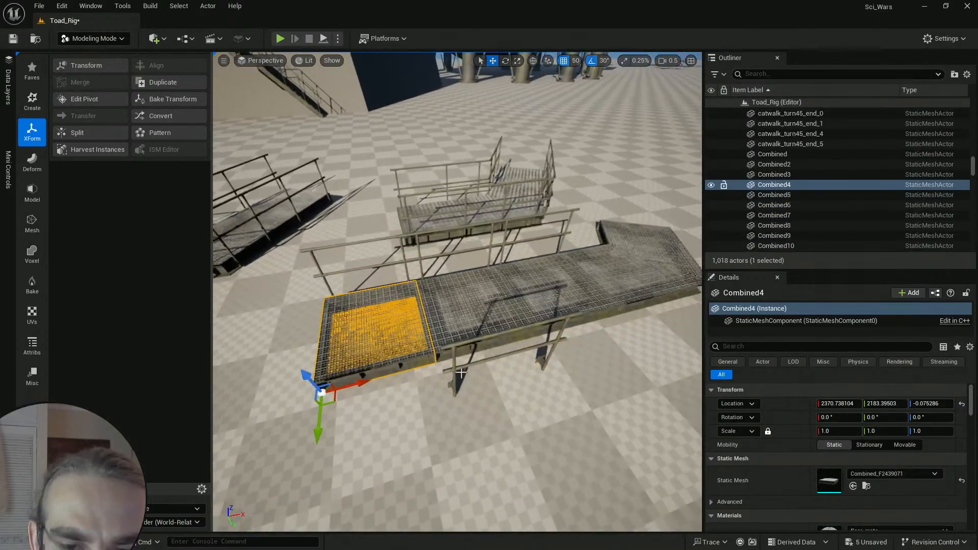
right_click(790, 404)
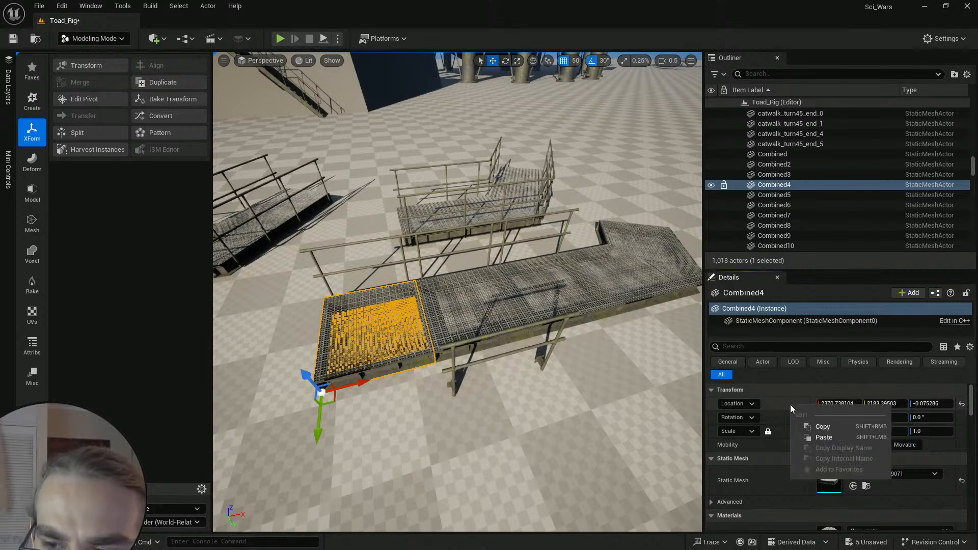
left_click(816, 422)
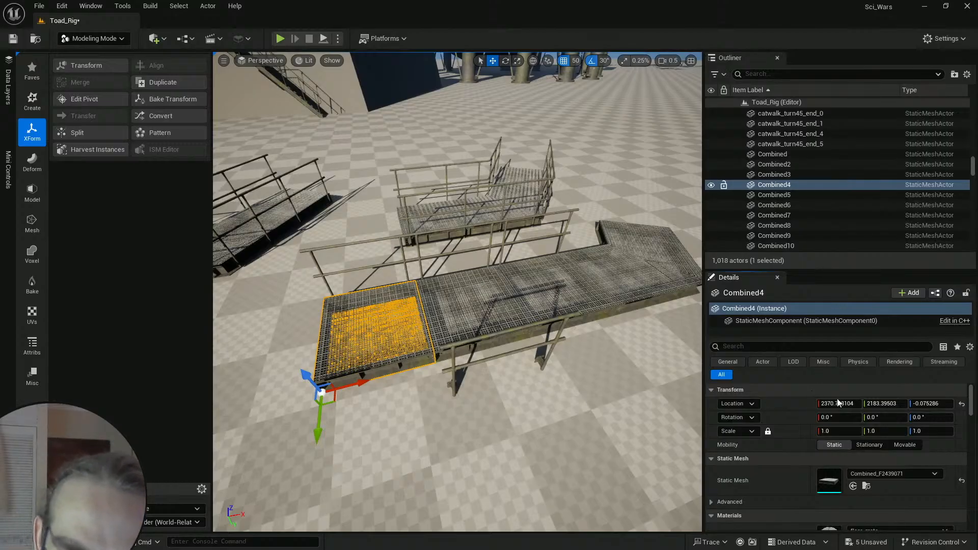
right_click(784, 403)
left_click(810, 422)
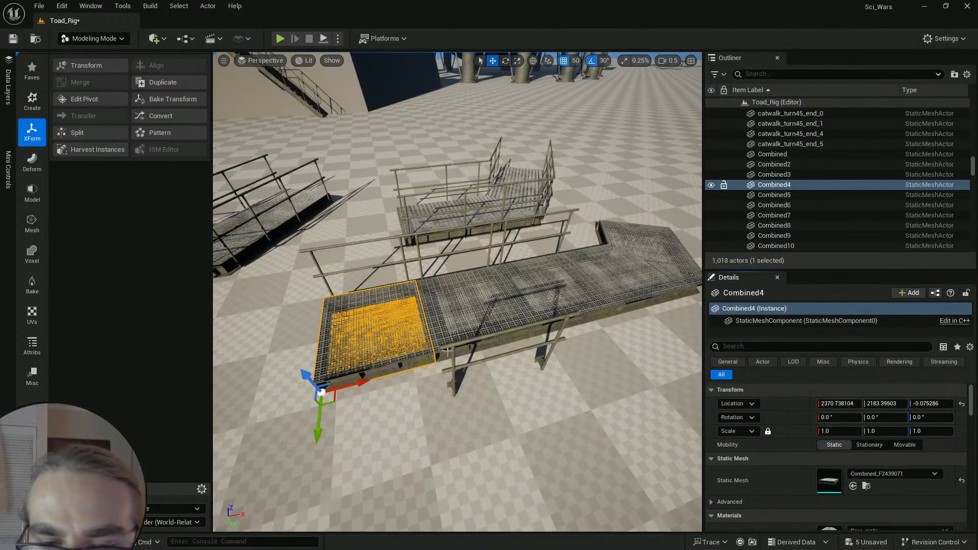
left_click(452, 346)
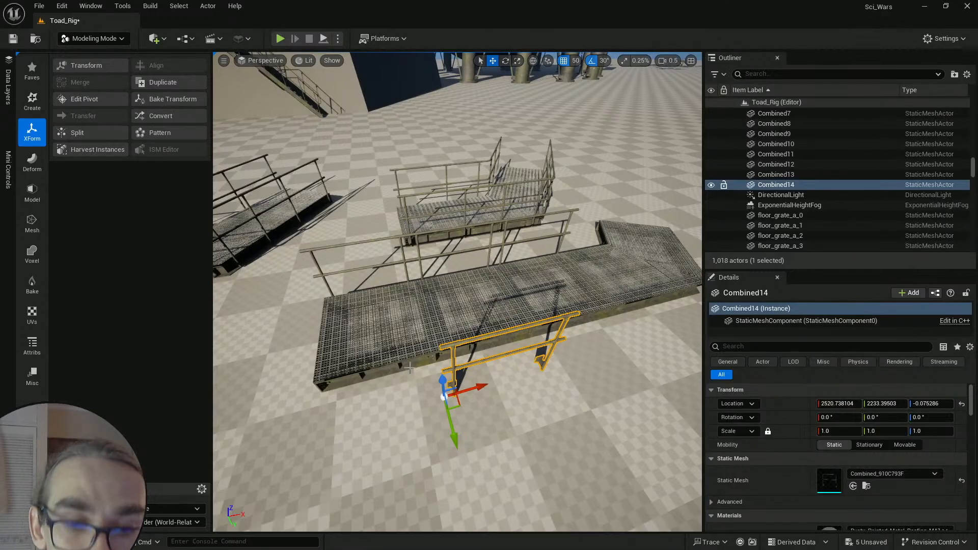
left_click(380, 326)
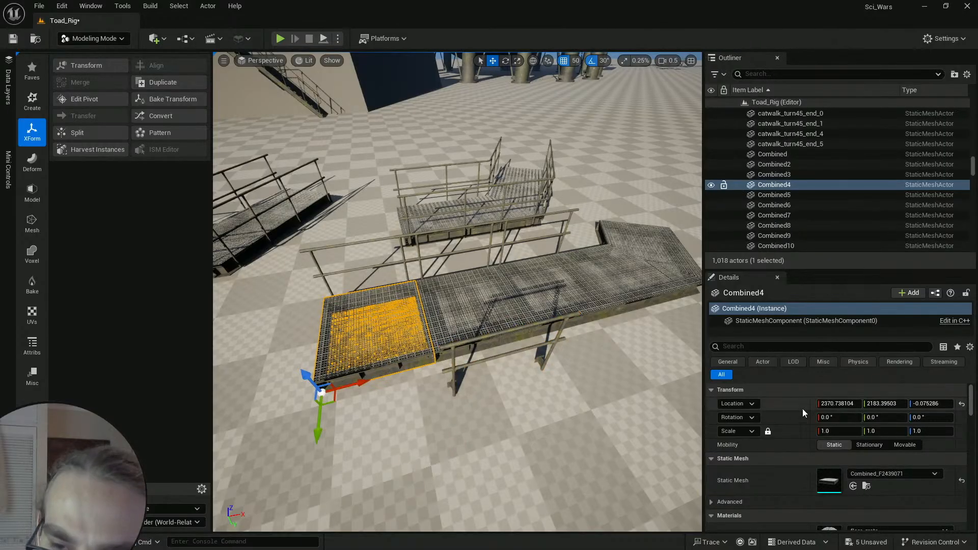
right_click(781, 404)
left_click(815, 427)
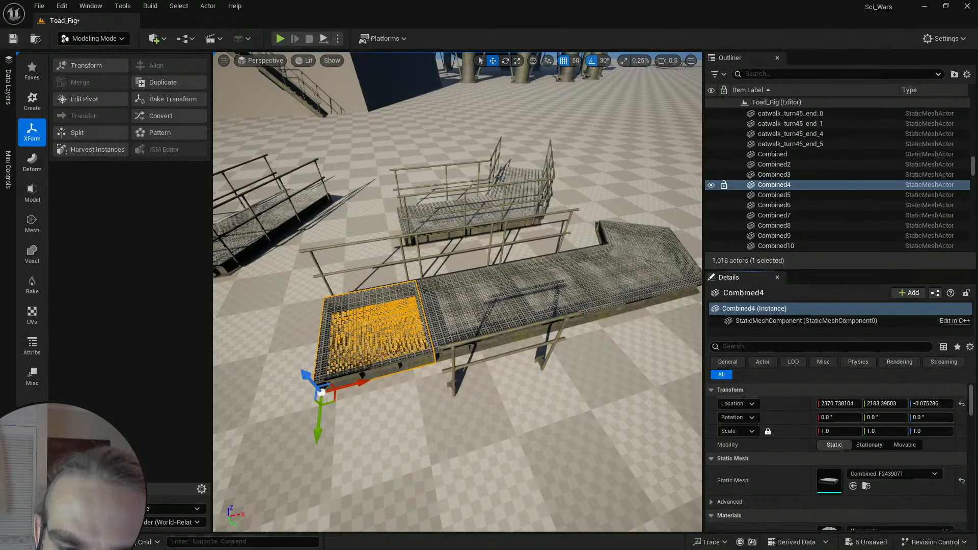
left_click(510, 332)
right_click(792, 406)
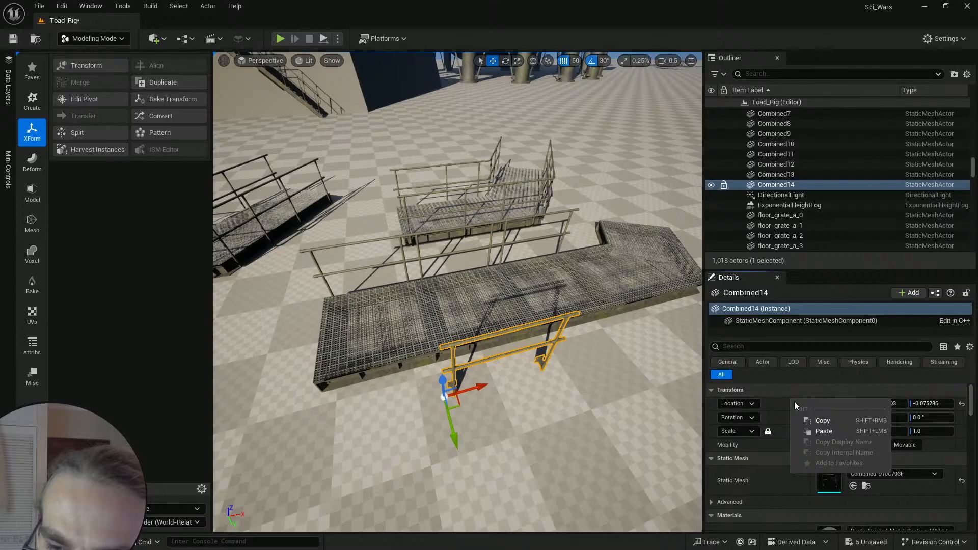
left_click(823, 436)
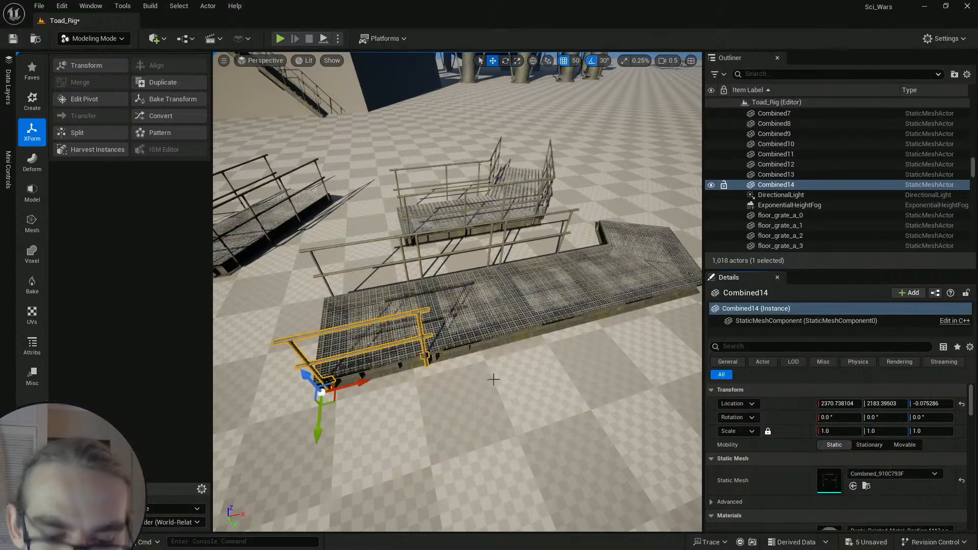
Step: Duplicate the placed near handrail along the row to X 2520.738104, beside the second floor section
right_click_drag(484, 373, 483, 373)
scroll(484, 373, "down", 2)
key("w")
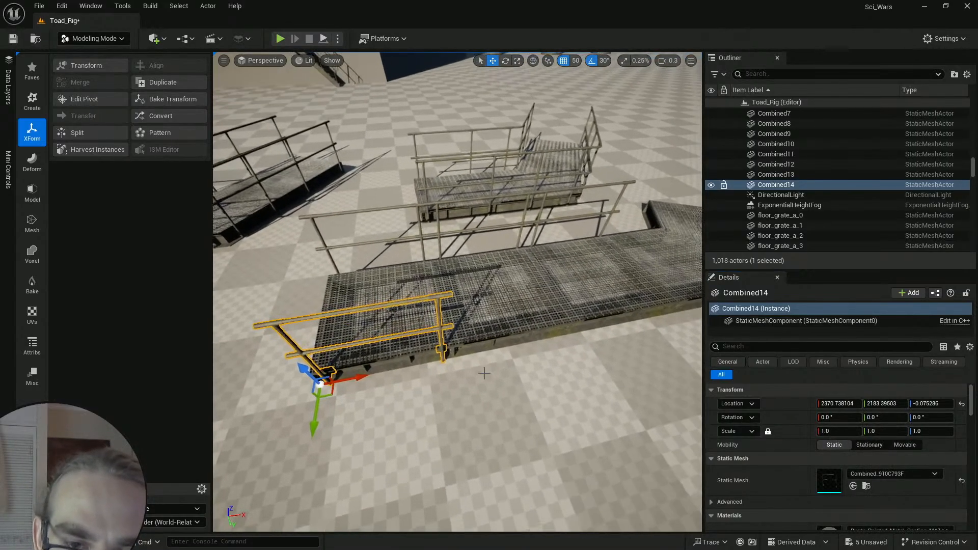
key("ctrl+d")
left_click_drag(353, 379, 488, 361)
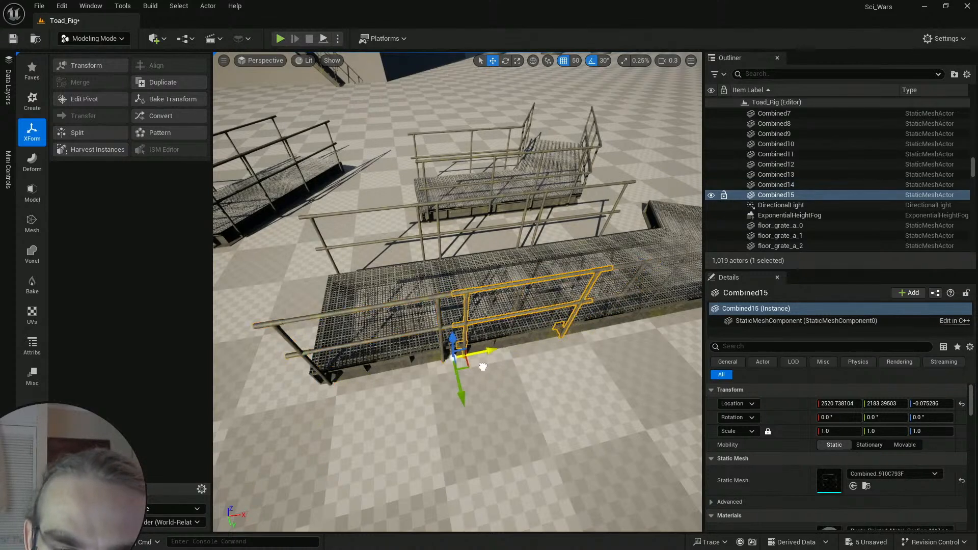
Step: Duplicate the near handrail once more along the row, beside the third floor section
key("d")
right_click_drag(512, 366, 512, 367)
key("ctrl+d")
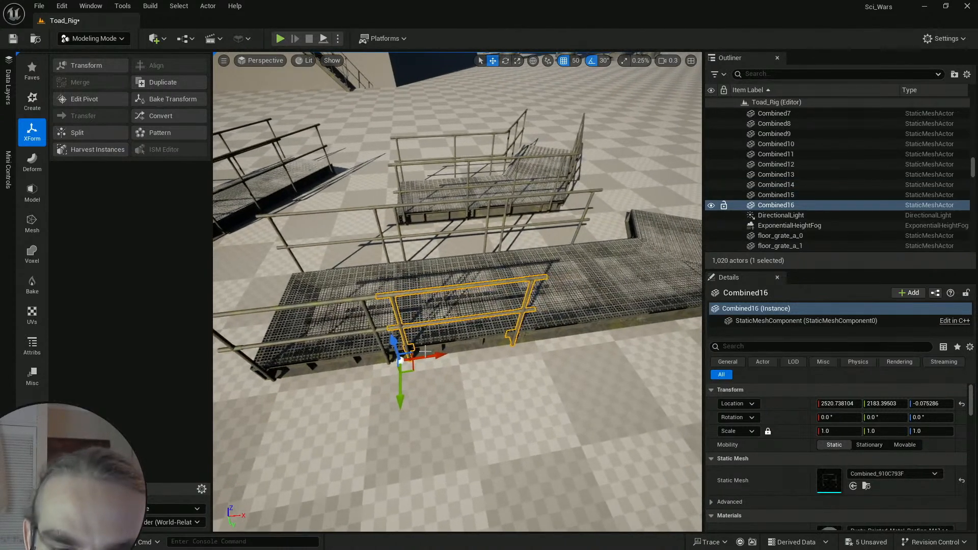
left_click_drag(439, 358, 564, 358)
key("Escape")
Step: Duplicate the row's straight end floor section and move the copy along Y to 2333.39503, starting a second row
key("s")
right_click_drag(511, 361, 511, 361)
scroll(511, 361, "up", 2)
key("w")
left_click(471, 335)
right_click_drag(471, 335, 472, 335)
key("ctrl+d")
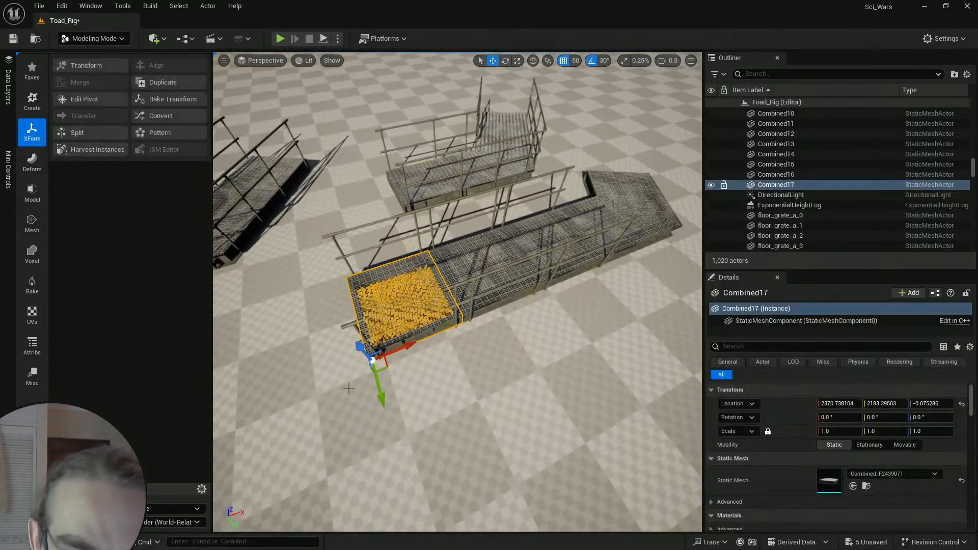
left_click_drag(382, 396, 430, 500)
right_click_drag(430, 500, 429, 500)
Step: Duplicate the second row's floor section twice along X, to 2520.738104 and 2670.738104
key("ctrl+d")
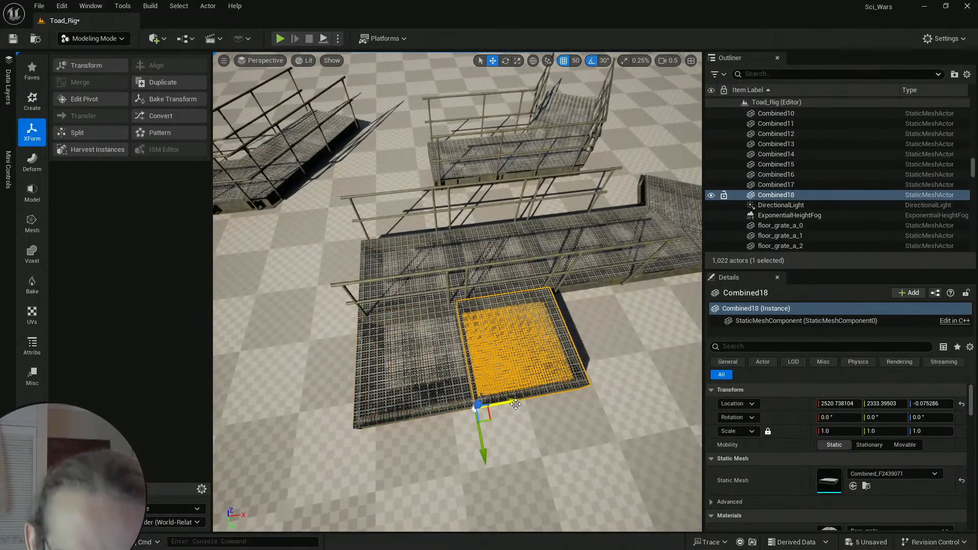
key("ctrl+d")
left_click_drag(516, 404, 546, 402)
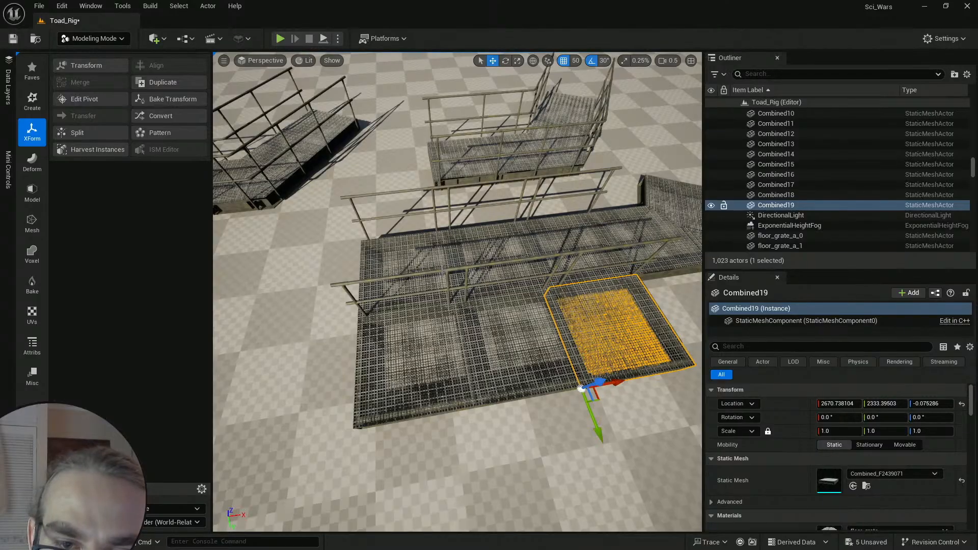
Step: Select the three near-side handrails between the two floor rows and move them to the outer edge of the widened walkway
left_click(443, 268)
left_click(504, 261, "ctrl")
left_click(585, 250, "ctrl")
right_click_drag(584, 251, 584, 250)
scroll(585, 250, "up", 2)
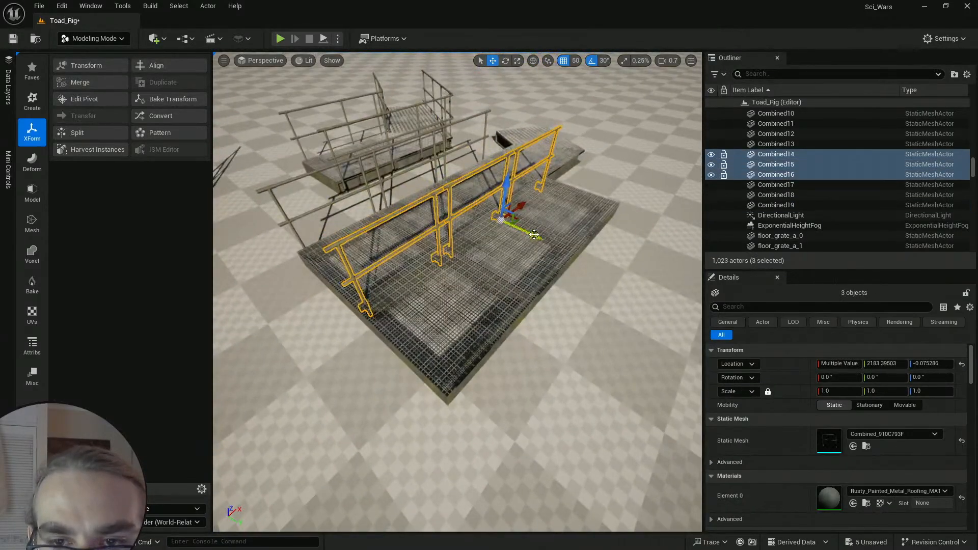
key("Escape")
Step: Duplicate the angled turn floor section and move the copy along Y to 2333.39503, at the end of the second row
right_click_drag(603, 310, 604, 310)
scroll(603, 309, "down", 4)
scroll(604, 309, "up", 2)
right_click_drag(443, 219, 442, 218)
left_click(442, 218)
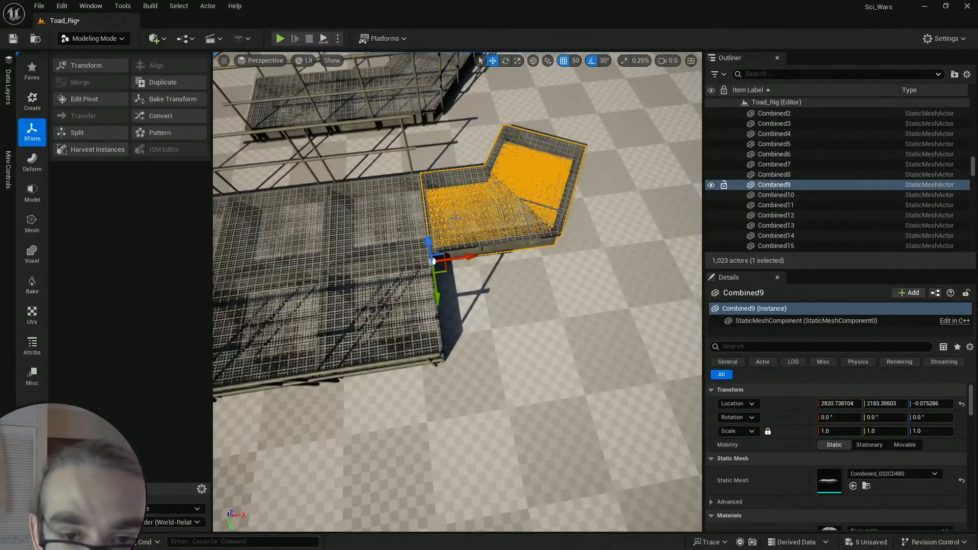
left_click_drag(446, 314, 472, 363, "alt")
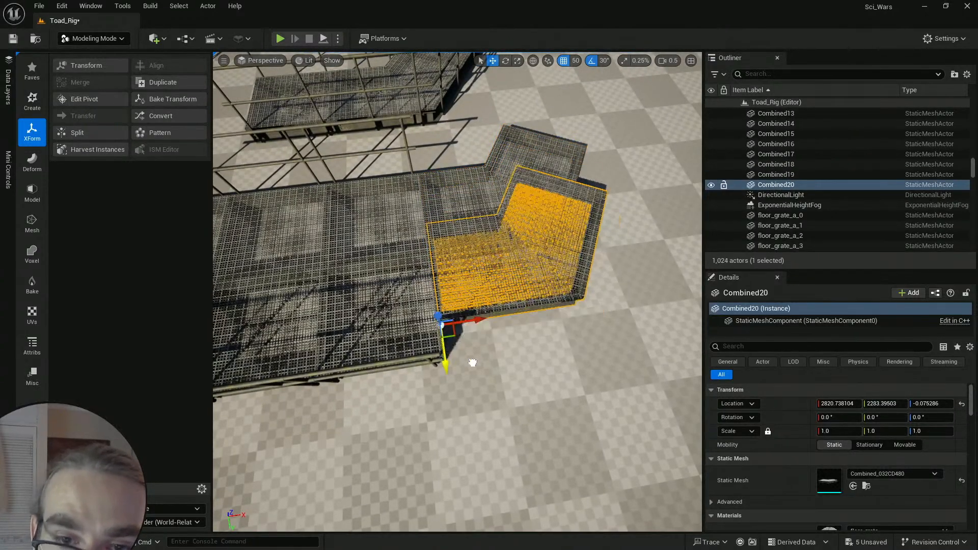
right_click_drag(521, 257, 521, 257)
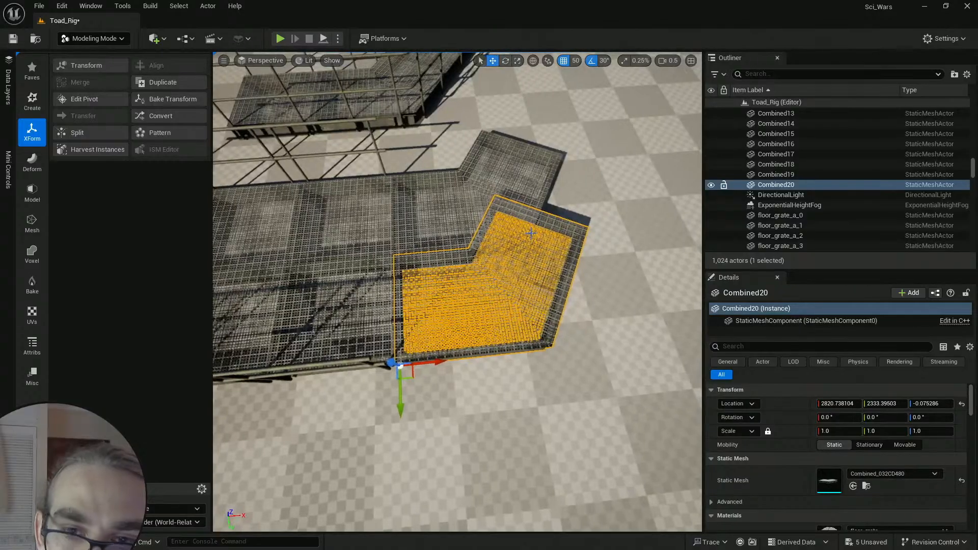
right_click_drag(402, 240, 403, 240)
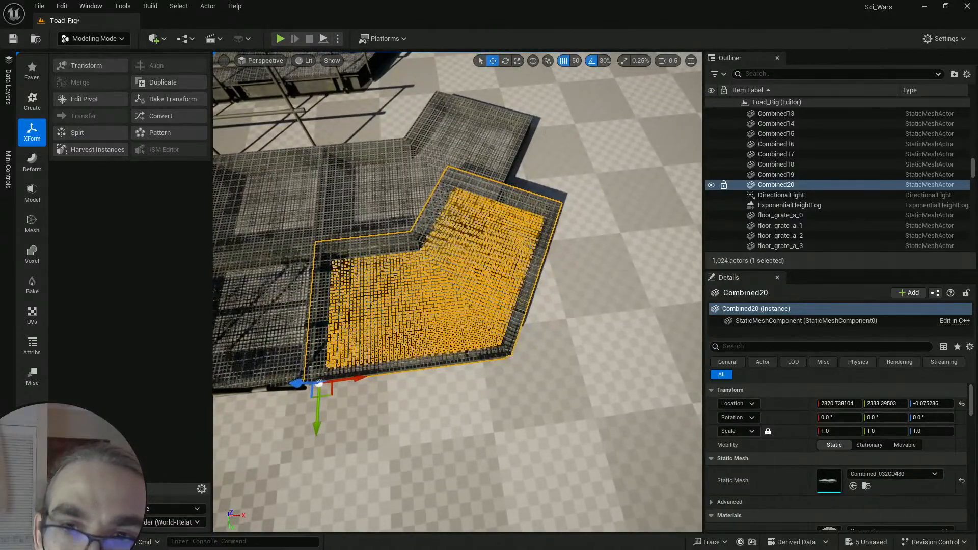
Step: Set the grid snap to 10 and move the turn section copy along X to 2910.738104
left_click(577, 61)
left_click(601, 110)
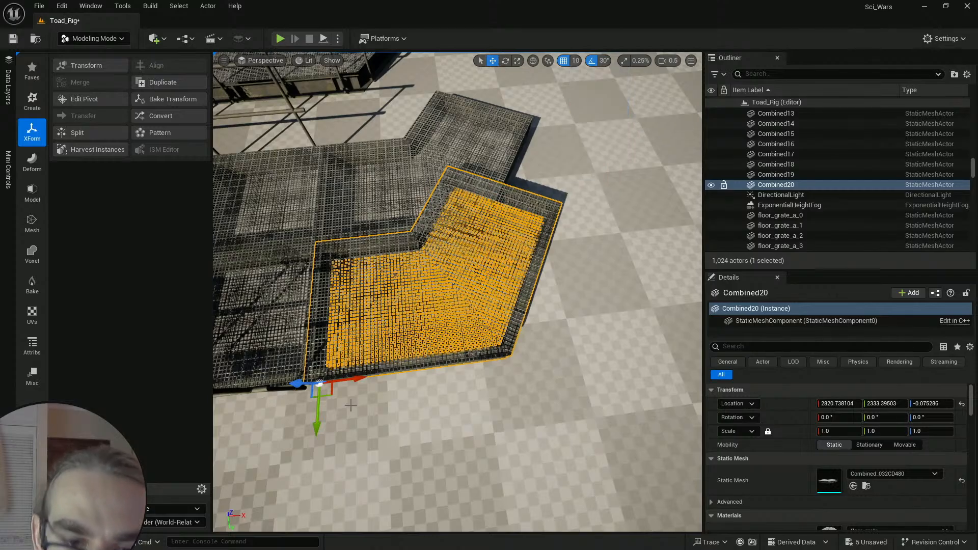
left_click_drag(357, 377, 441, 380)
key("Escape")
right_click_drag(441, 380, 502, 362)
key("w")
scroll(441, 380, "down", 1)
left_click(441, 380)
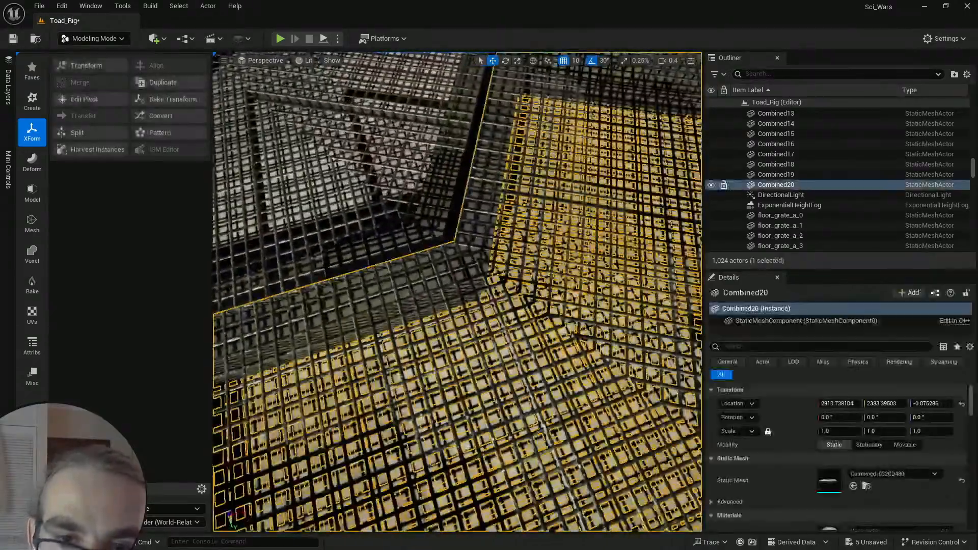
key("s")
right_click_drag(441, 380, 459, 382)
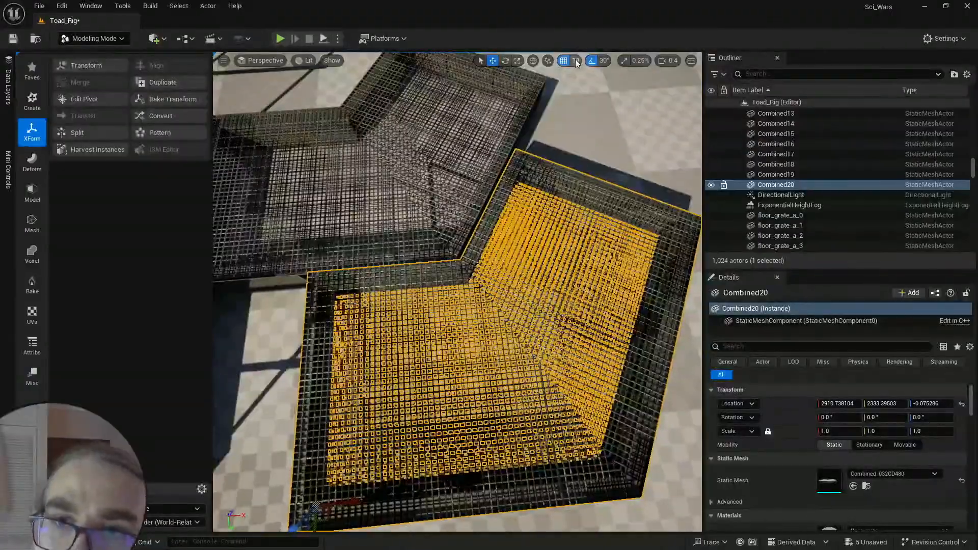
Step: Set the grid snap to 1, nudge the turn section copy along X to 2907.738104, and check its seam with the original turn
left_click(575, 60)
left_click(594, 89)
right_click_drag(473, 306, 474, 338)
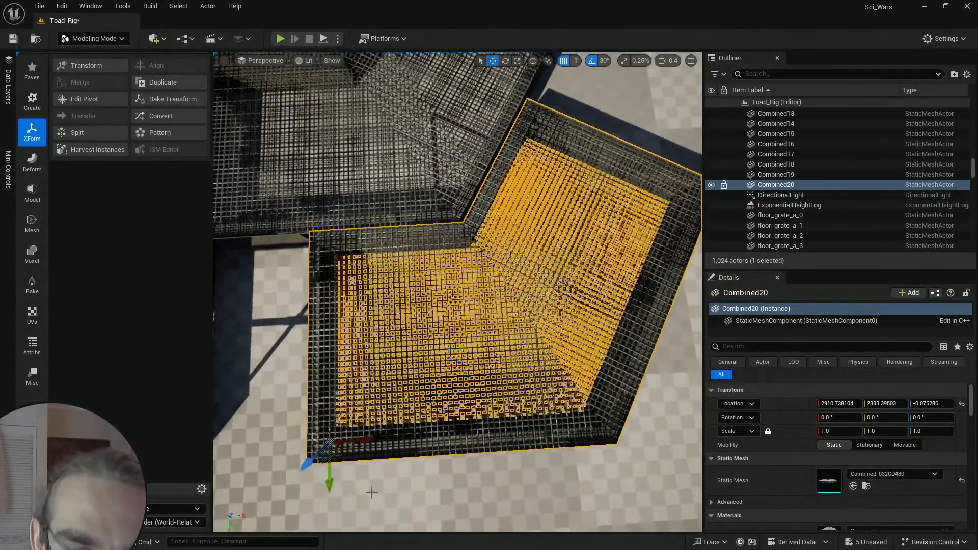
left_click_drag(370, 440, 365, 440)
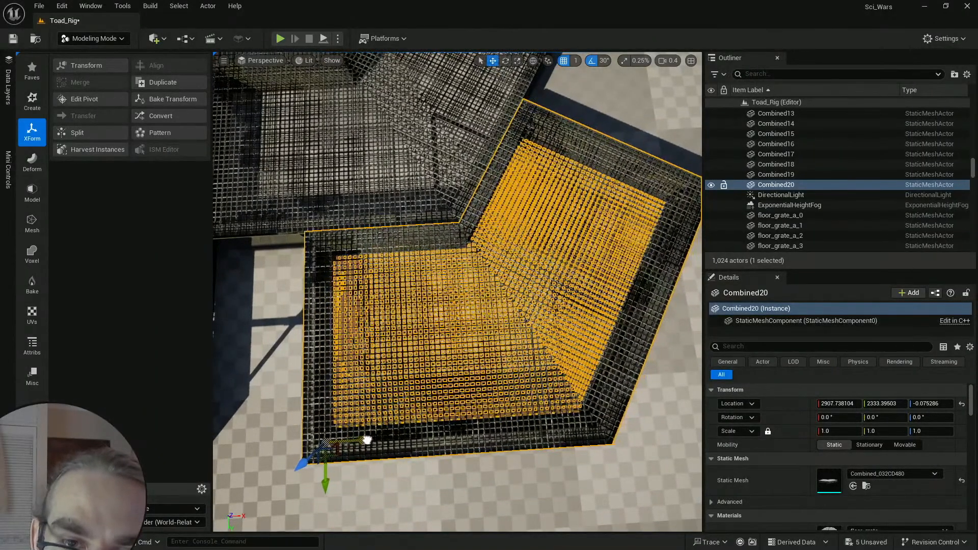
key("Escape")
right_click_drag(459, 305, 468, 270)
right_click_drag(555, 274, 547, 293)
left_click(555, 274)
key("Escape")
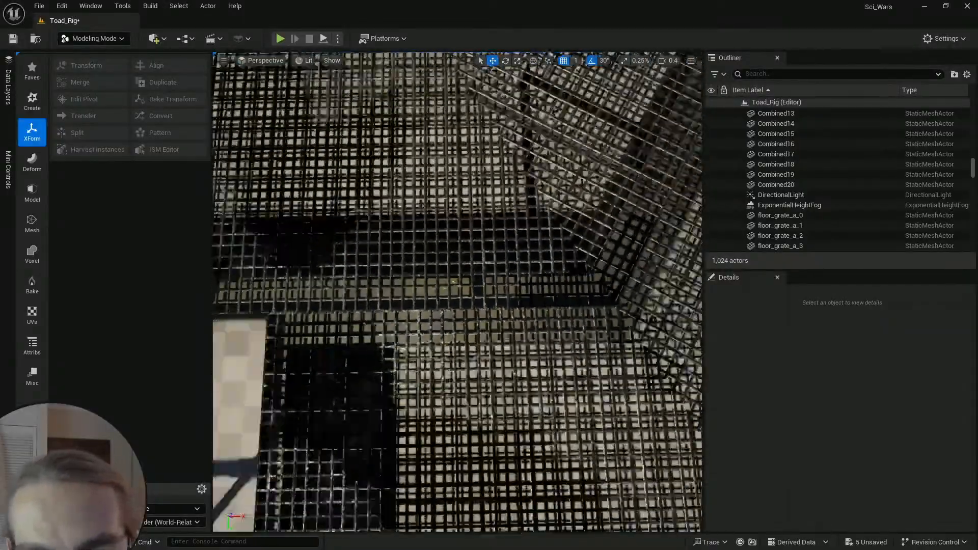
Step: Examine the seam between the turn section copy and the original turn up close
right_click_drag(547, 294, 547, 293)
left_click(547, 294)
scroll(546, 293, "down", 1)
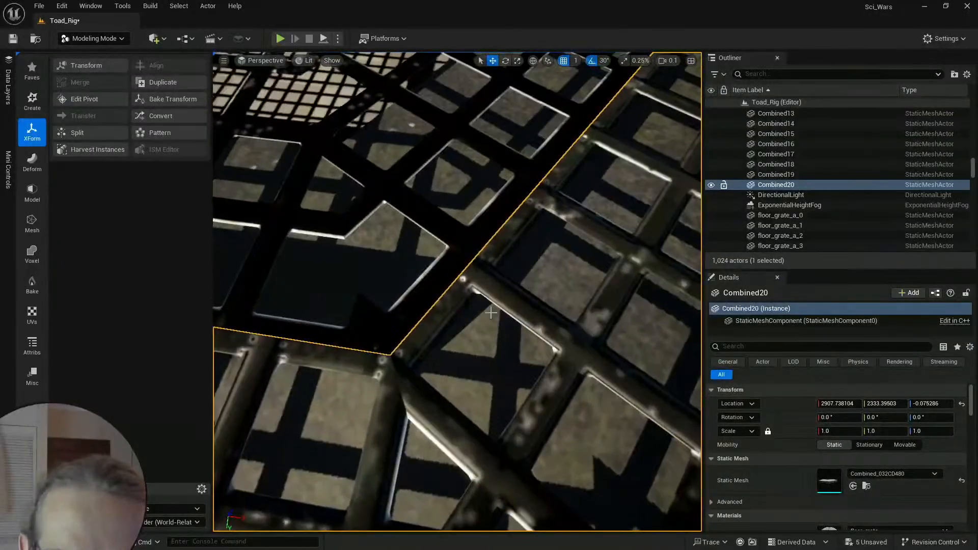
key("Escape")
right_click_drag(491, 312, 491, 313)
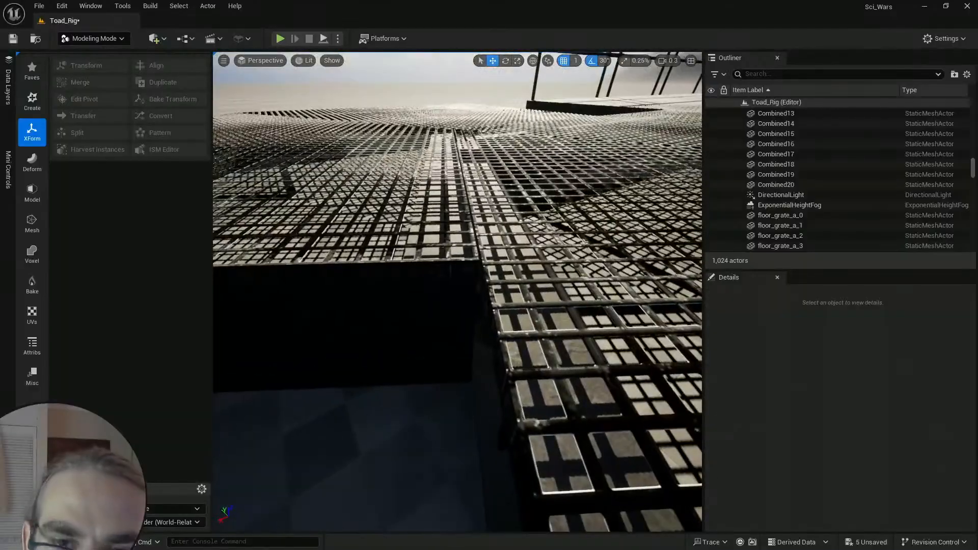
key("s")
right_click_drag(491, 313, 491, 313)
scroll(491, 313, "up", 2)
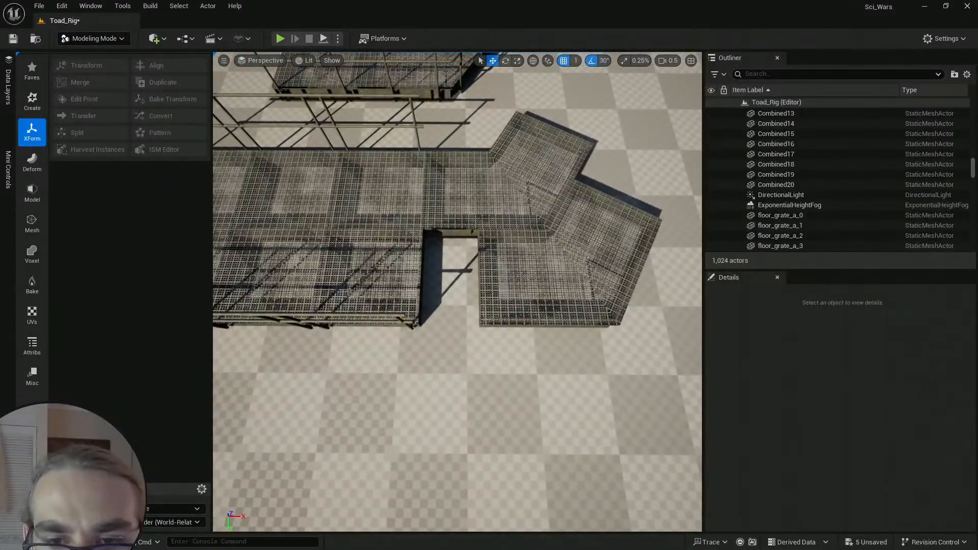
Step: Examine how the turn section copy lines up with the second floor row and the gap between them
left_click(508, 309)
right_click_drag(494, 215, 494, 215)
key("w")
key("Escape")
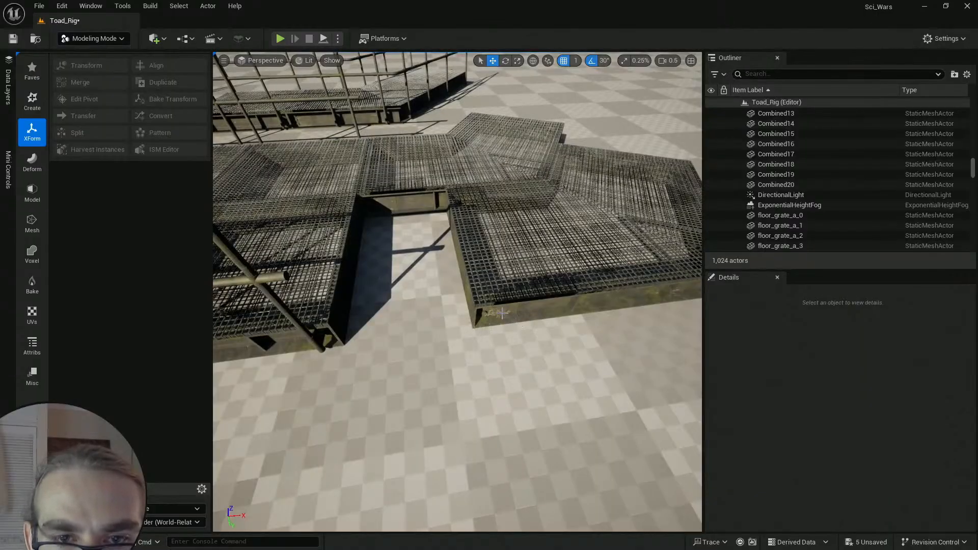
left_click(560, 245)
right_click_drag(560, 245, 520, 261)
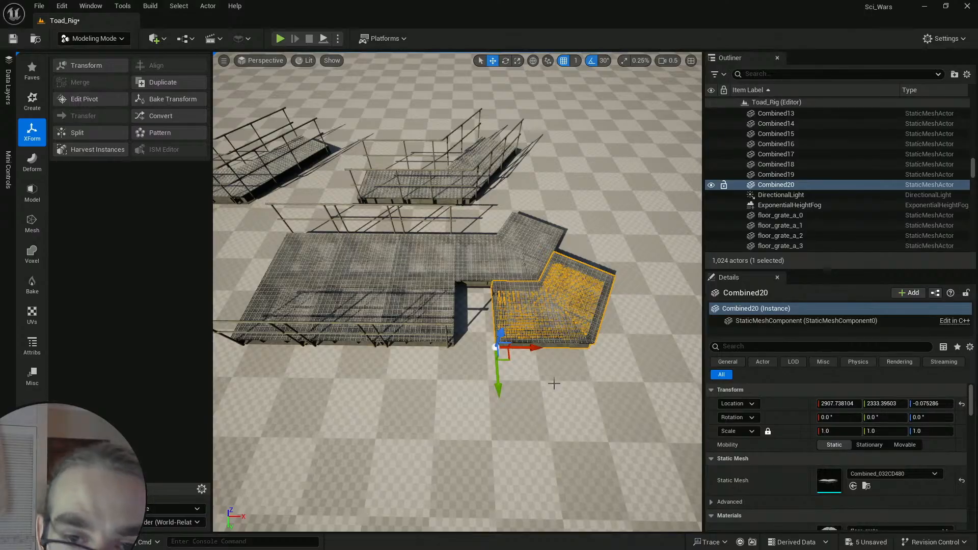
key("Escape")
right_click_drag(596, 162, 563, 179)
Step: Compare the pivot of the 45-degree inner corner handrail with that of the angled turn floor on the separate catwalk
left_click(458, 235)
right_click_drag(459, 236, 460, 240)
right_click_drag(463, 280, 453, 284)
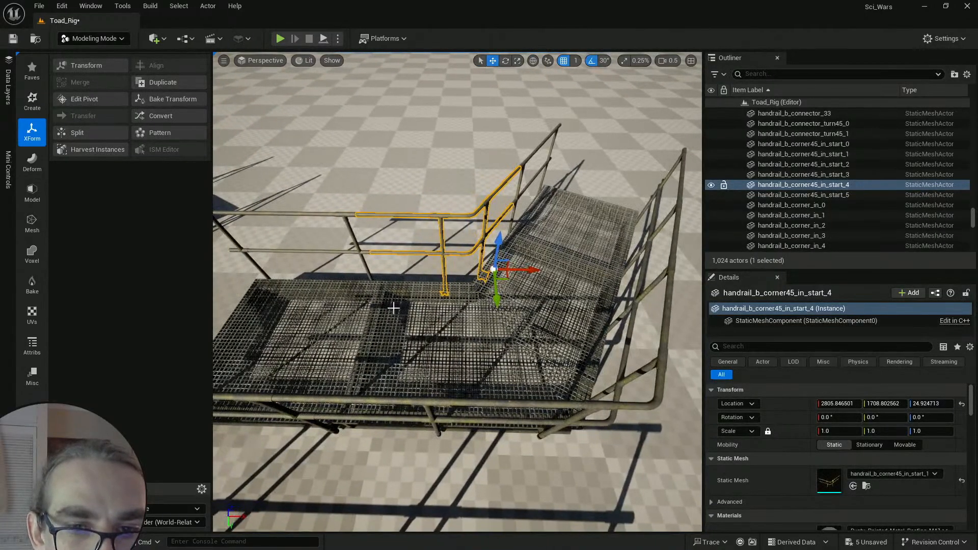
left_click(406, 289)
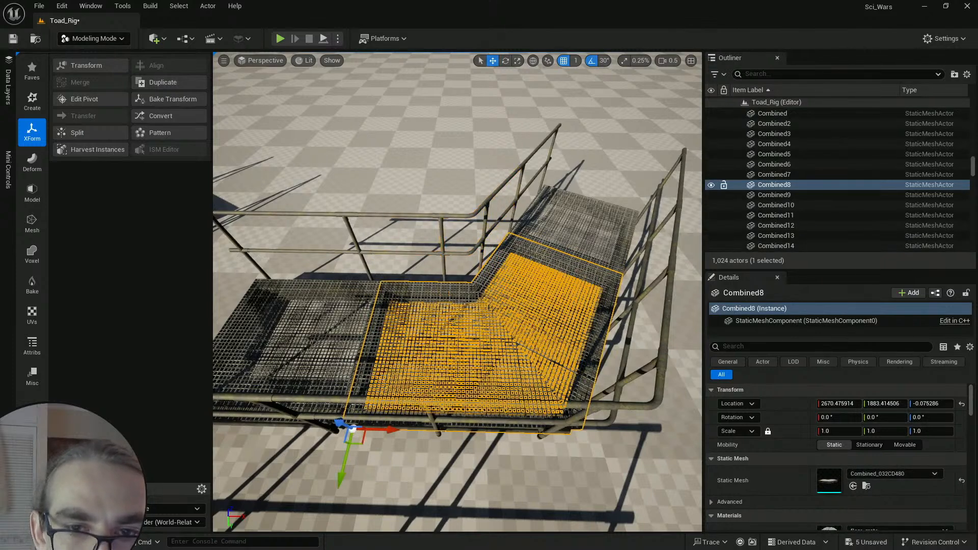
Step: Move the 45-degree inner corner handrail's pivot to the angled floor's location at X 2670.475914, Y 1883.414506, Z -0.075286
left_click(458, 218)
right_click_drag(489, 248, 464, 250)
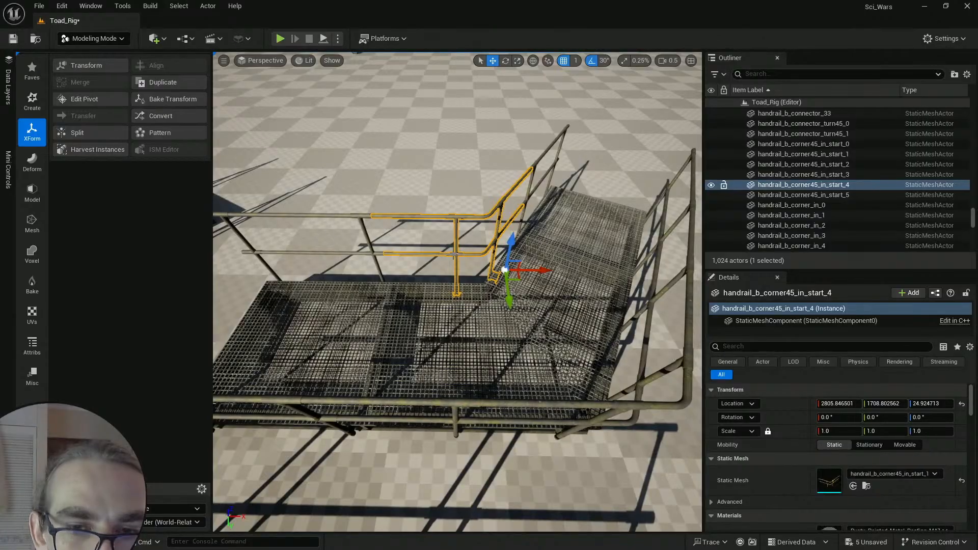
left_click(86, 99)
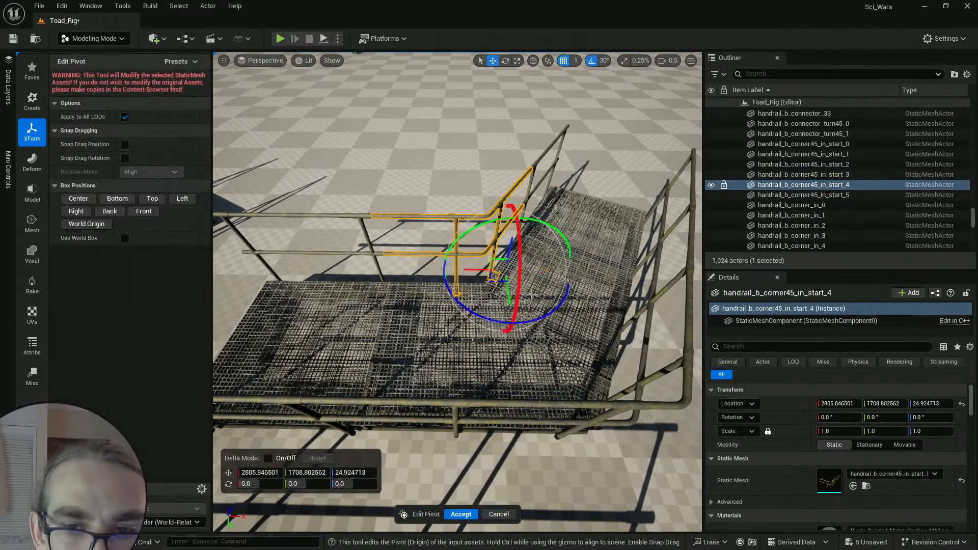
right_click_drag(414, 432, 408, 367)
left_click(479, 342)
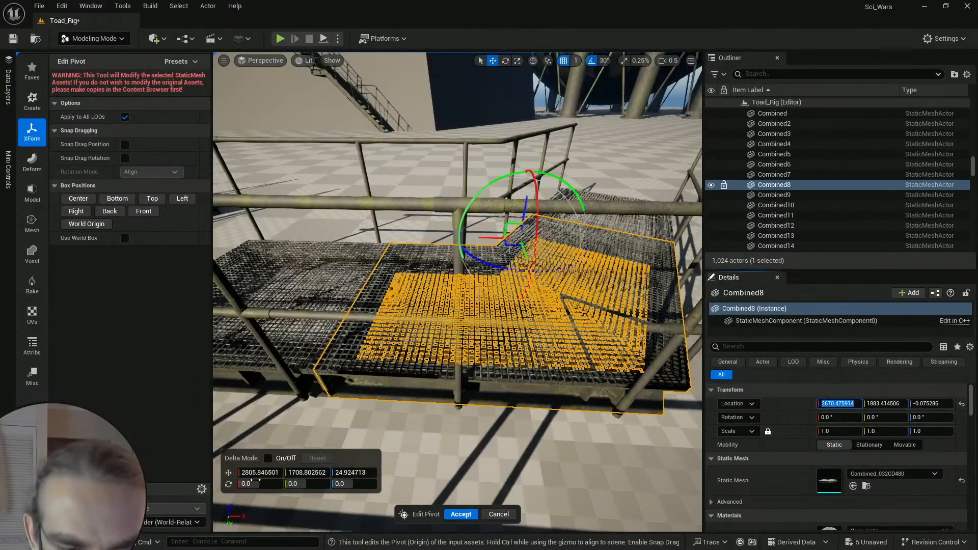
type("2670.475914")
left_click(886, 404)
key("ctrl+c")
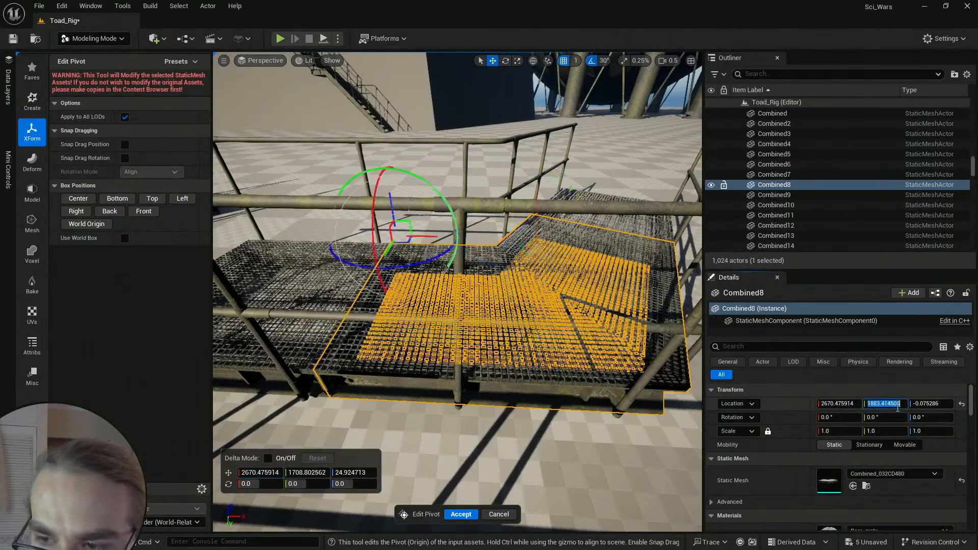
left_click(319, 472)
key("ctrl+v")
left_click(941, 403)
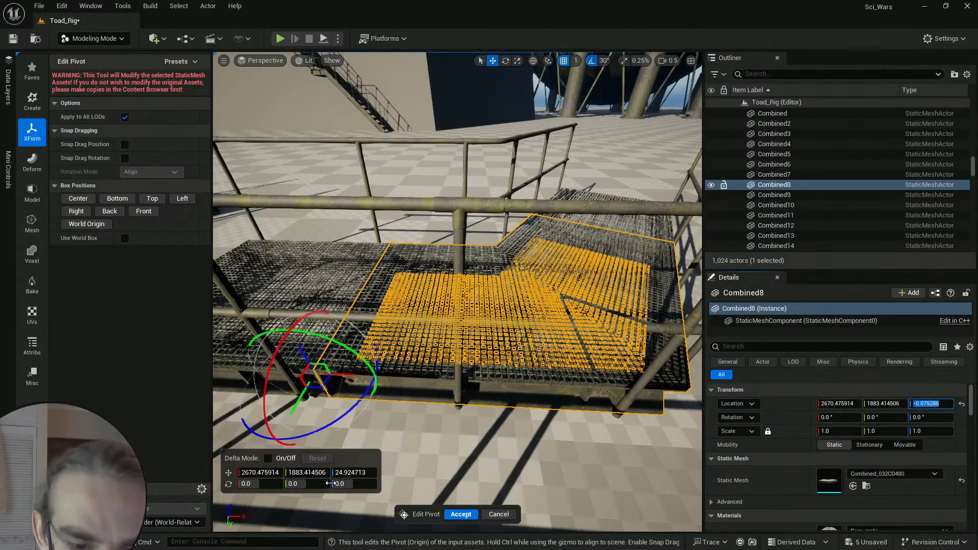
left_click(469, 516)
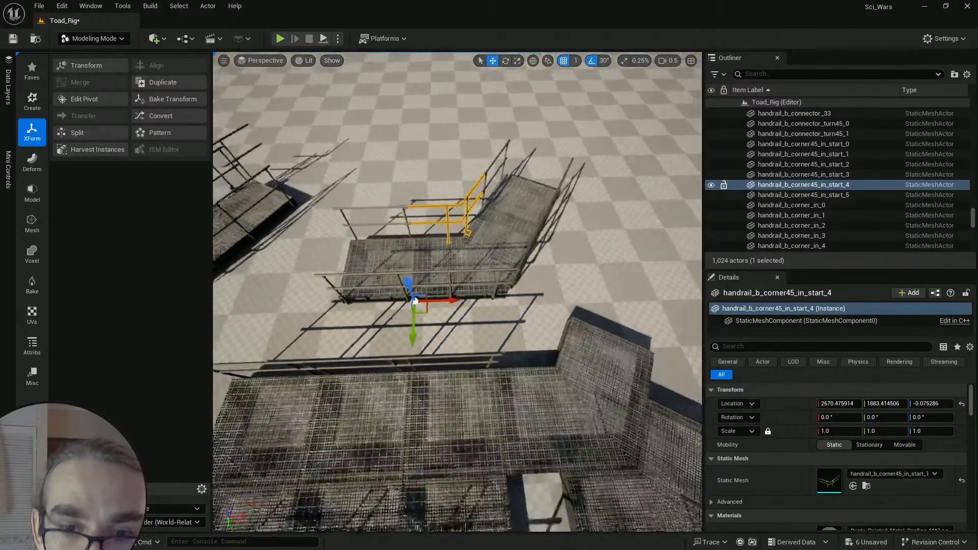
Step: Duplicate the 45-degree inner corner handrail and give the copy the original turn section's location, 2820.738104, 2183.39503, -0.075286
key("s")
left_click_drag(422, 338, 424, 342, "alt")
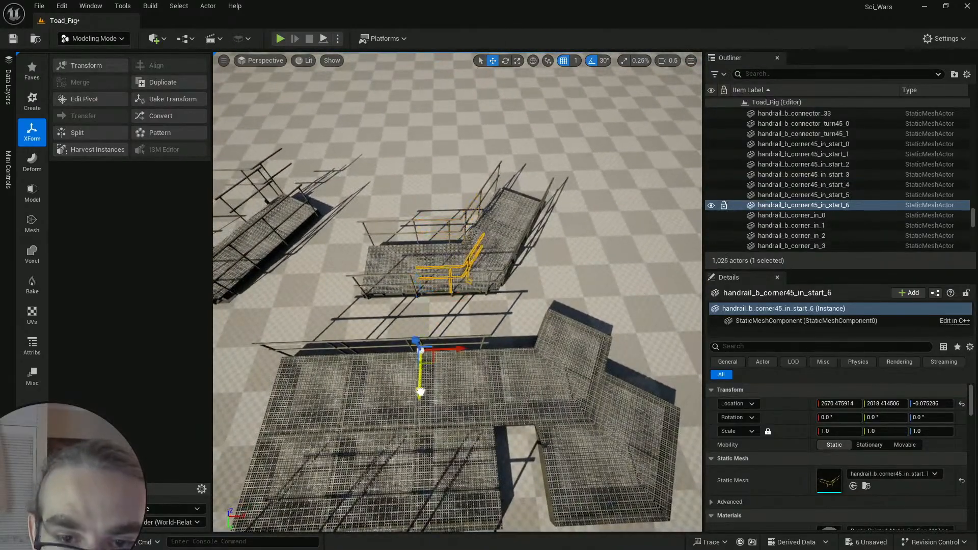
left_click(548, 375)
right_click(798, 406)
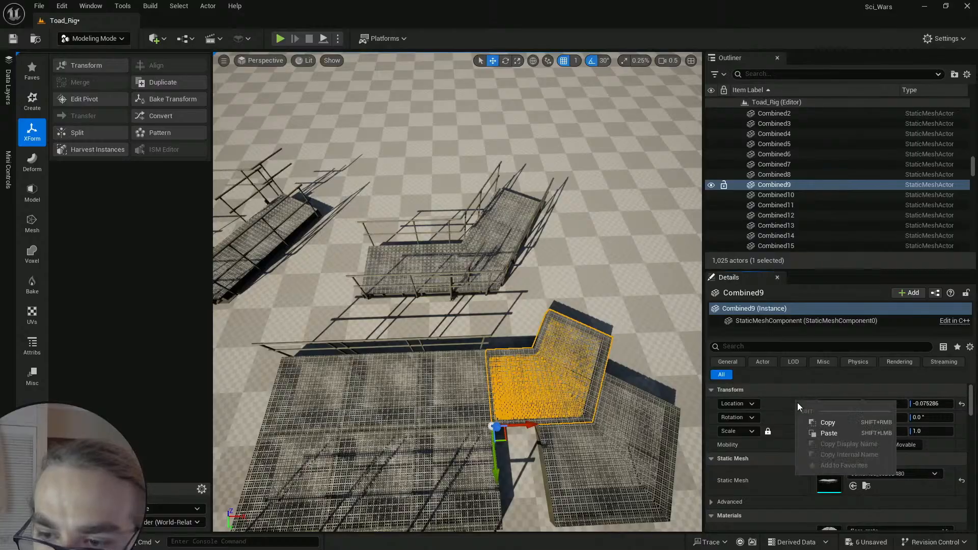
left_click(821, 423)
left_click(473, 257)
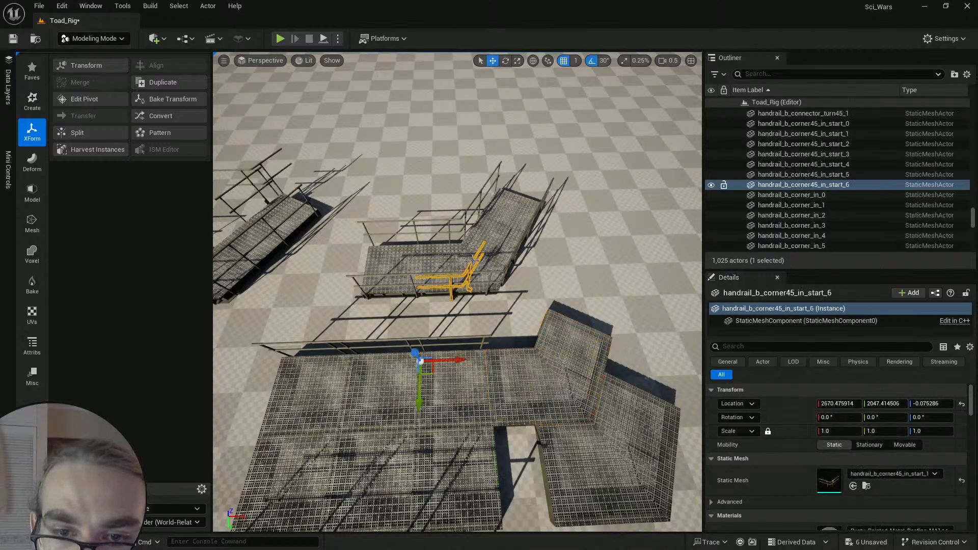
right_click(788, 406)
left_click(821, 434)
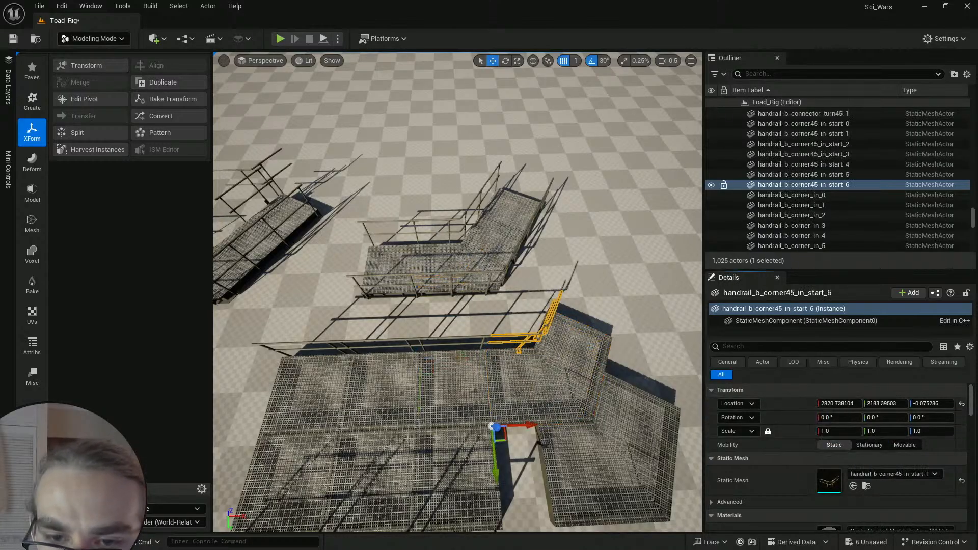
right_click_drag(566, 397, 583, 317)
key("Escape")
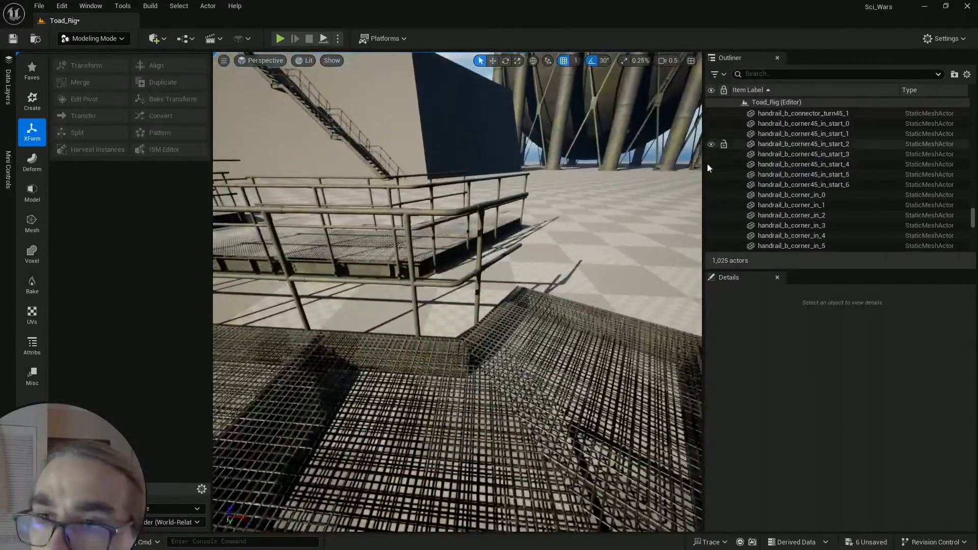
Step: Widen the viewport and review the new corner handrail on the widened walkway
left_click_drag(705, 173, 742, 172)
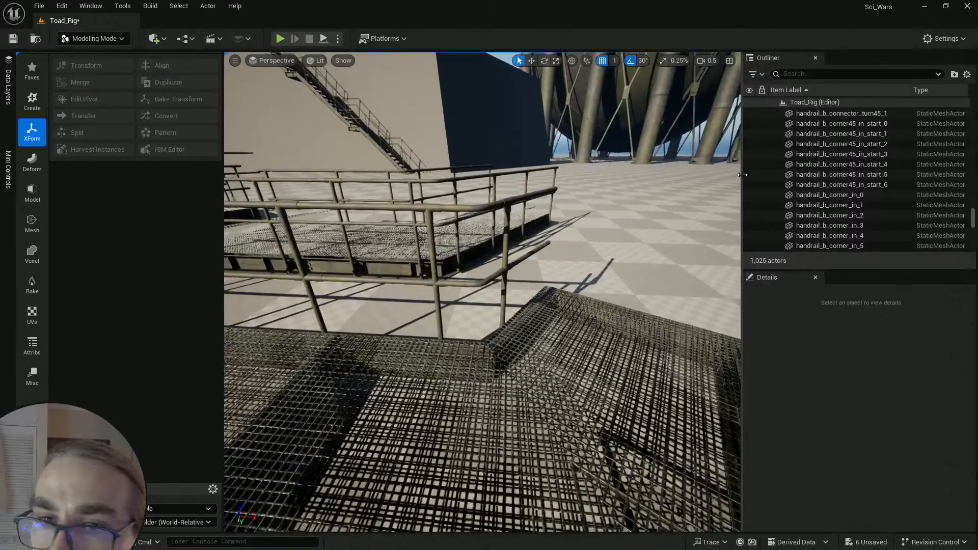
right_click_drag(484, 285, 479, 367)
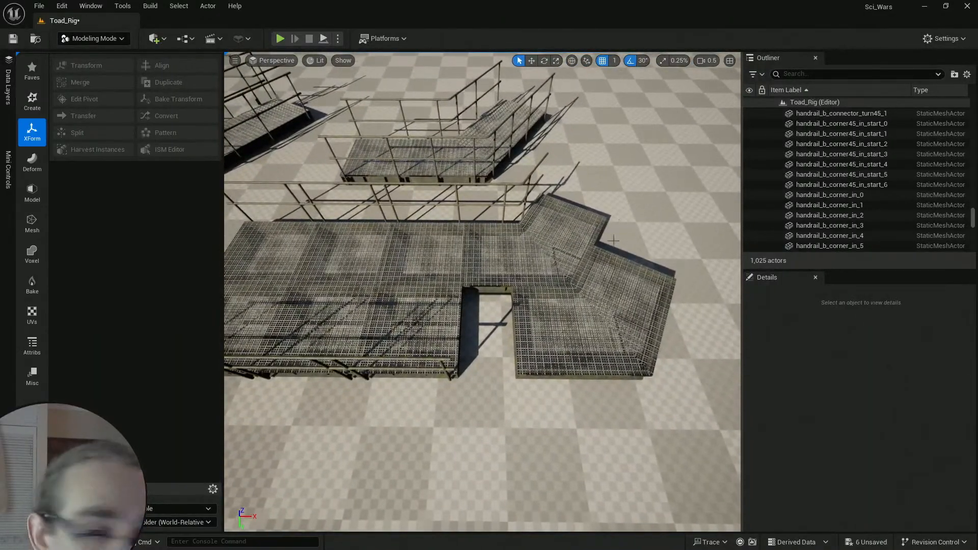
right_click_drag(518, 294, 489, 386)
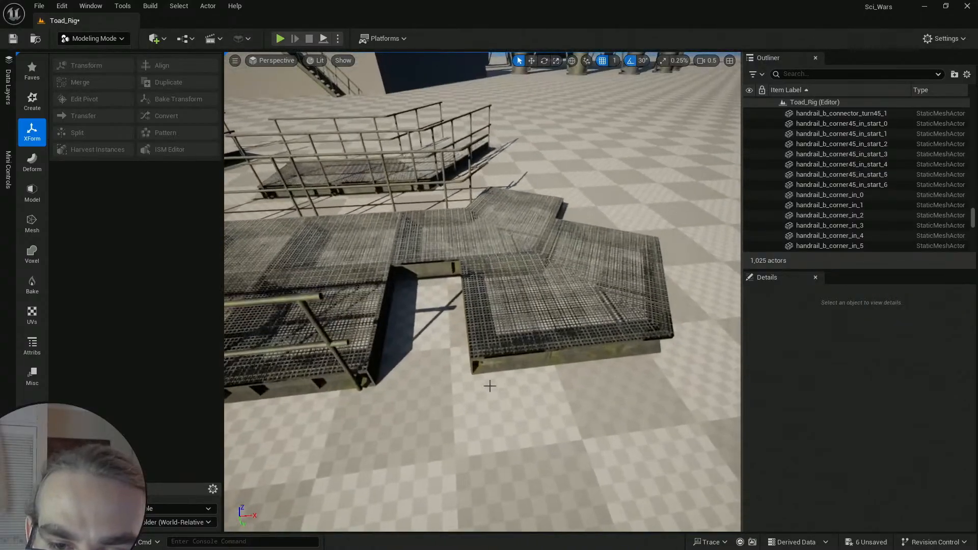
Step: Locate the turn section copy's static mesh in the Danelo content folder and duplicate that asset, keeping the default name
left_click(501, 367)
right_click_drag(547, 331, 539, 357)
key("ctrl+b")
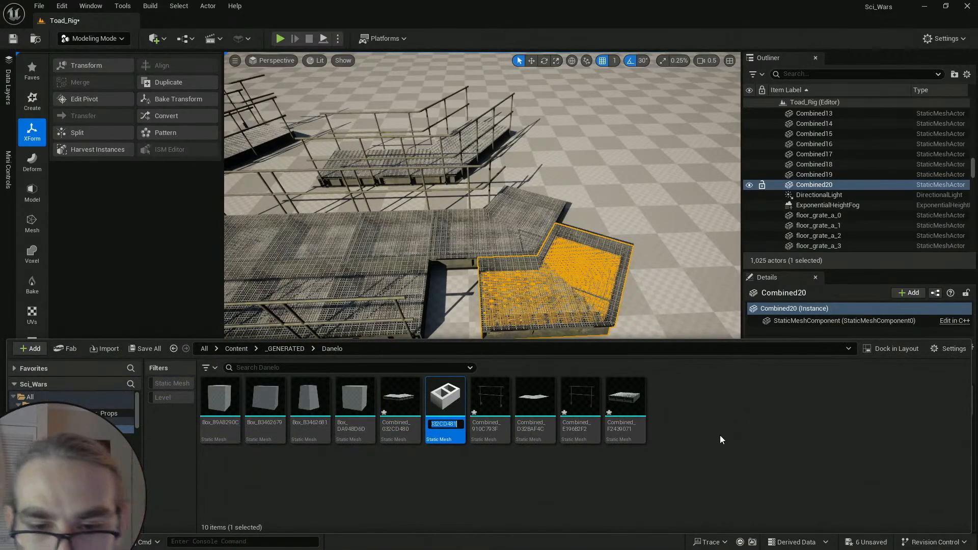
key("Return")
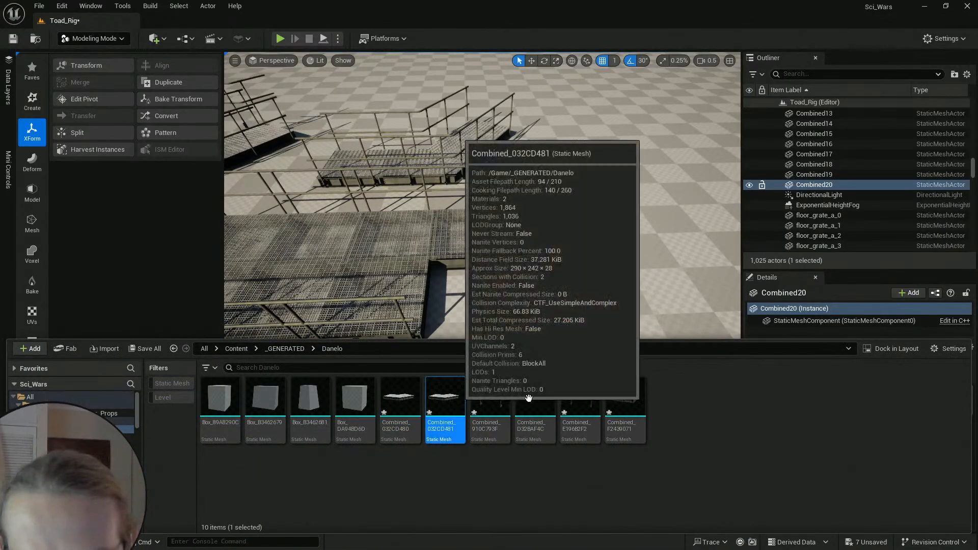
right_click_drag(566, 200, 566, 222)
scroll(565, 201, "down", 2)
key("w")
left_click(32, 193)
left_click(93, 67)
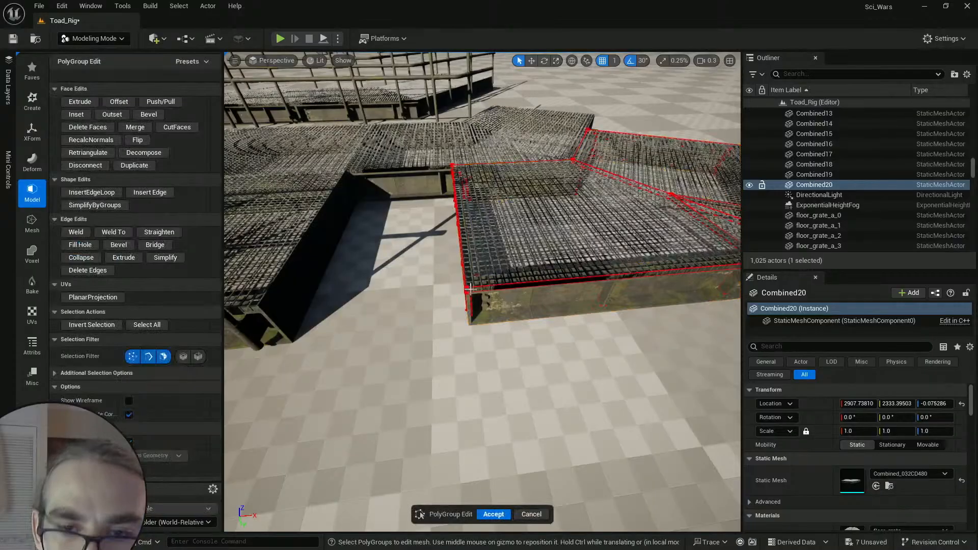
right_click_drag(500, 350, 464, 331)
key("w")
key("a")
key("s")
key("d")
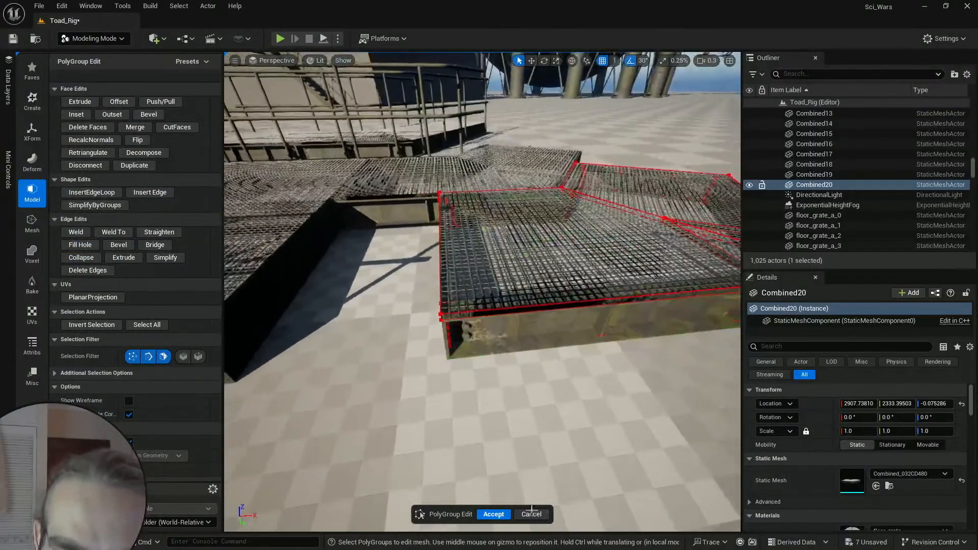
left_click(531, 513)
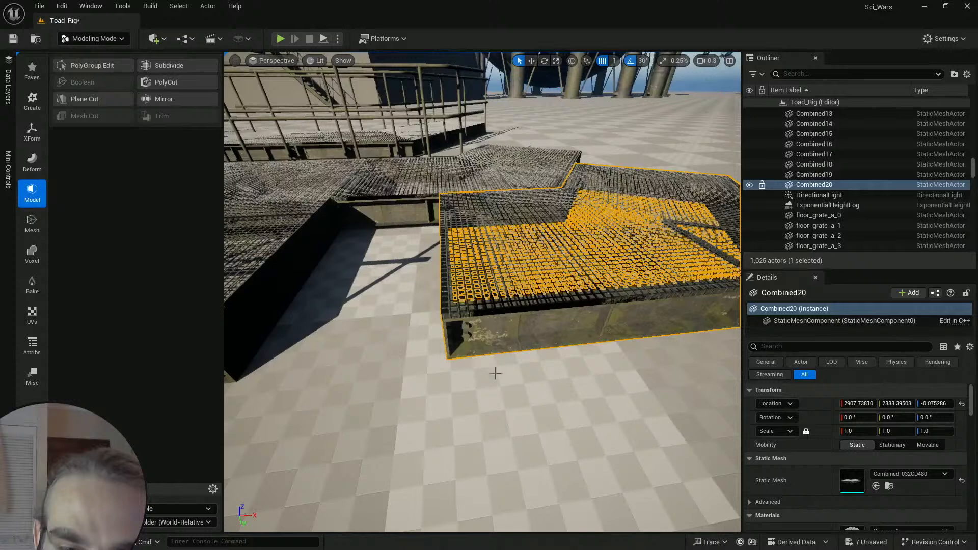
Step: Generate polygroups on the turn section copy with the Find Quads conversion mode
left_click(32, 345)
left_click(92, 98)
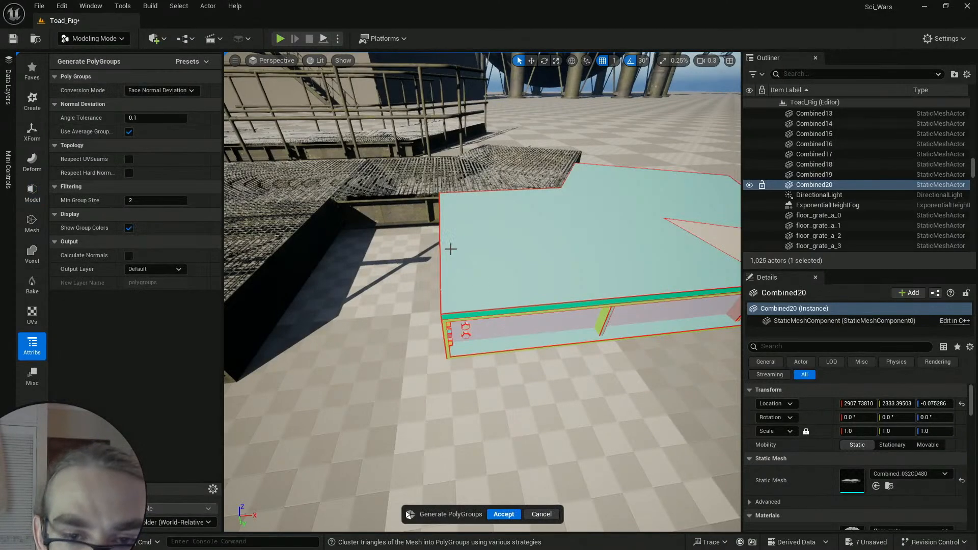
key("d")
key("e")
right_click_drag(452, 246, 452, 255)
left_click(145, 90)
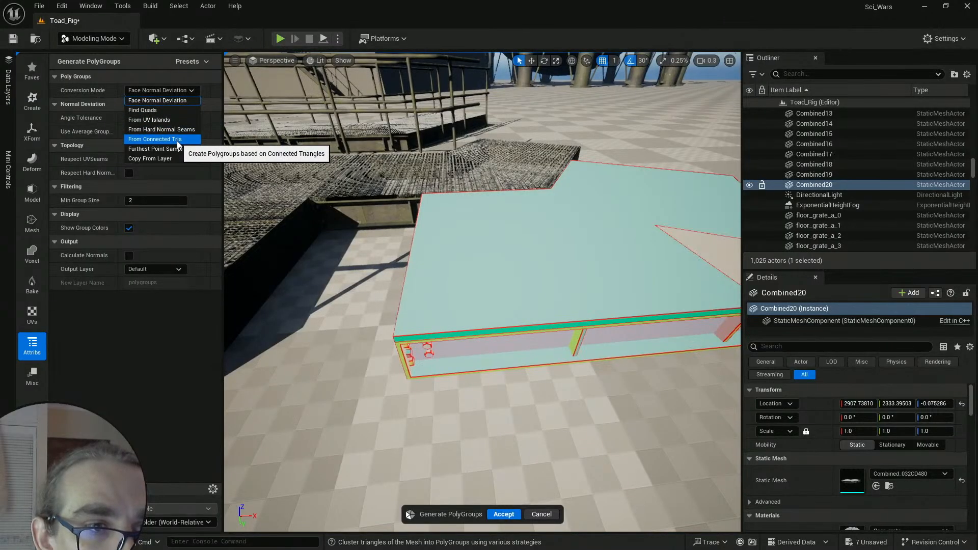
left_click(147, 110)
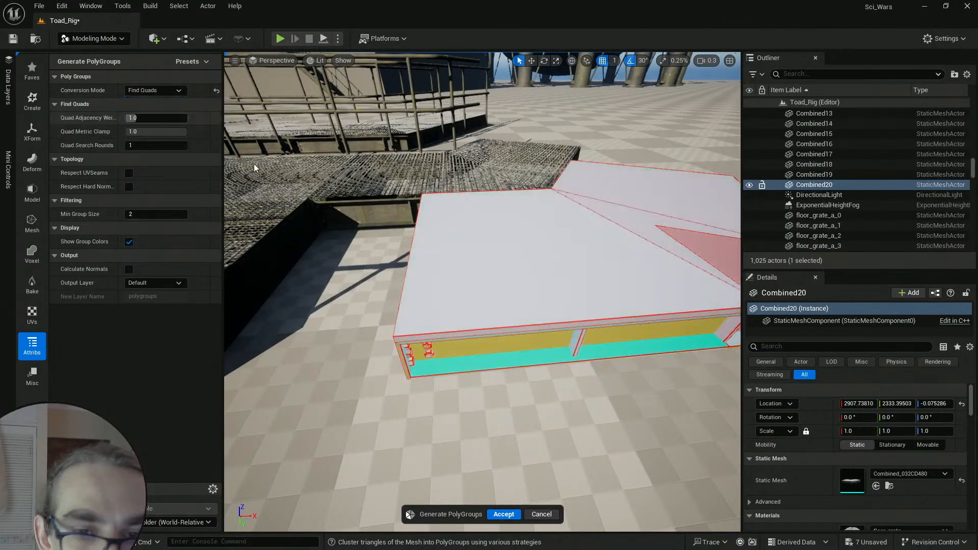
mouse_move(509, 382)
right_mouse_down()
mouse_move(489, 382)
mouse_move(502, 378)
right_mouse_up()
key("d")
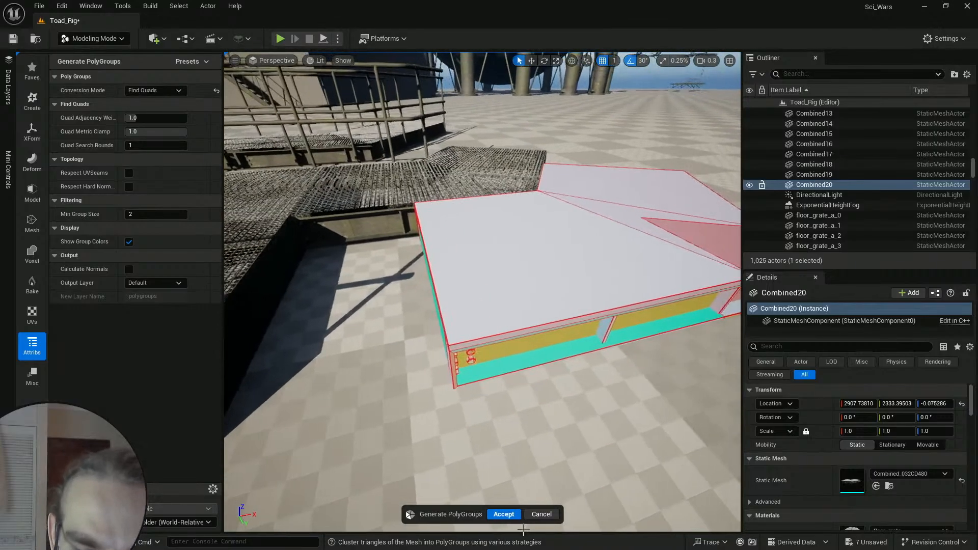
left_click(505, 515)
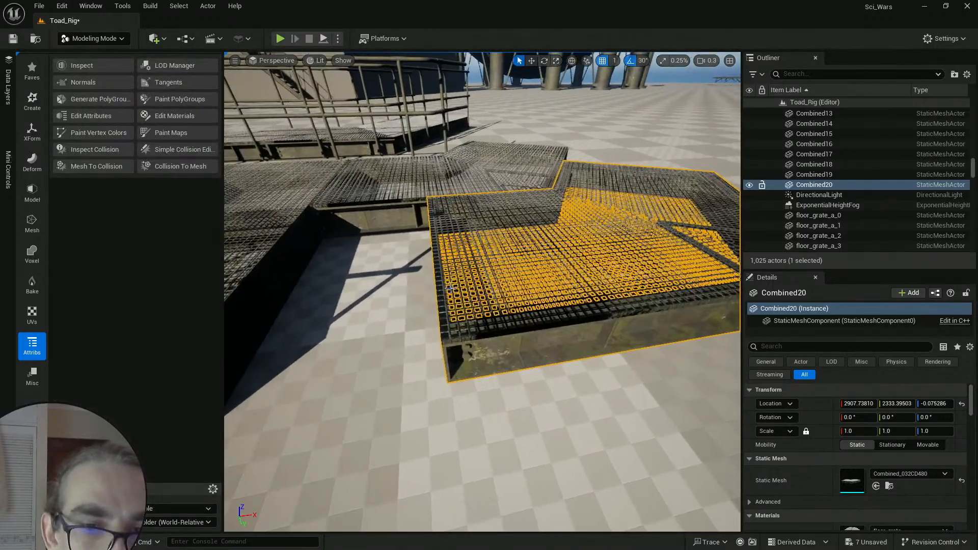
Step: Examine the near corner and side beam of the turn section copy beside the gap
right_click_drag(449, 288, 439, 262)
key("d")
key("e")
key("e")
key("d")
key("a")
key("s")
key("w")
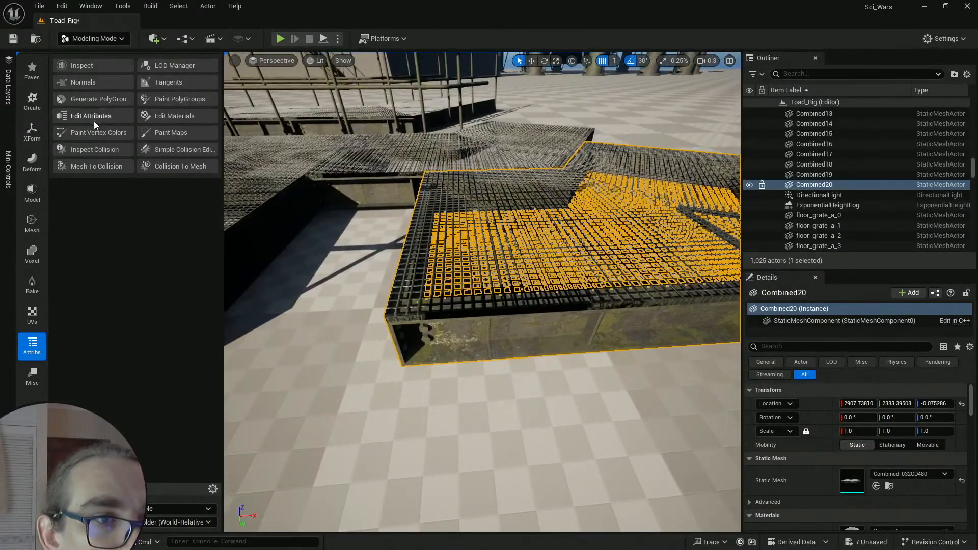
Step: Regenerate the turn section copy's polygroups with the From Connected Tris conversion mode
left_click(96, 98)
left_click(173, 92)
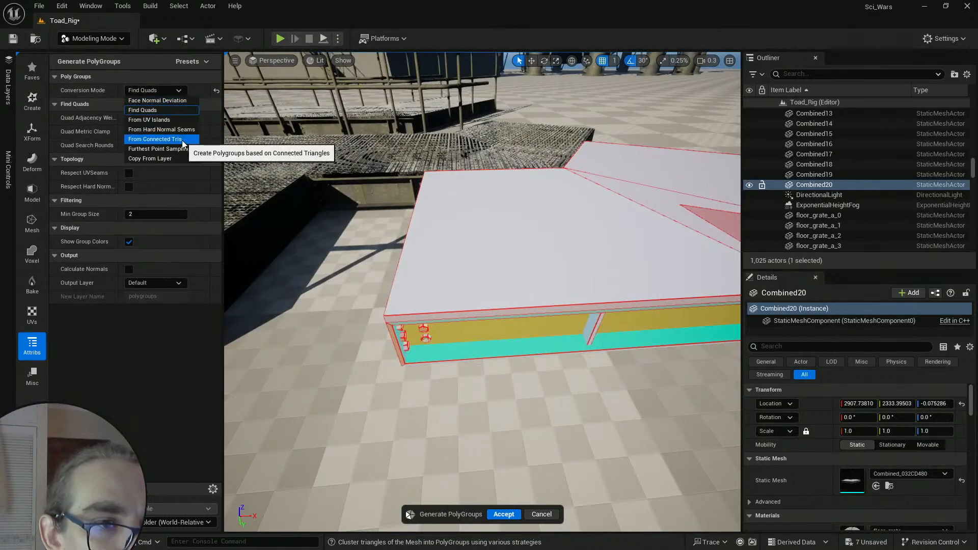
left_click(182, 140)
left_click(505, 514)
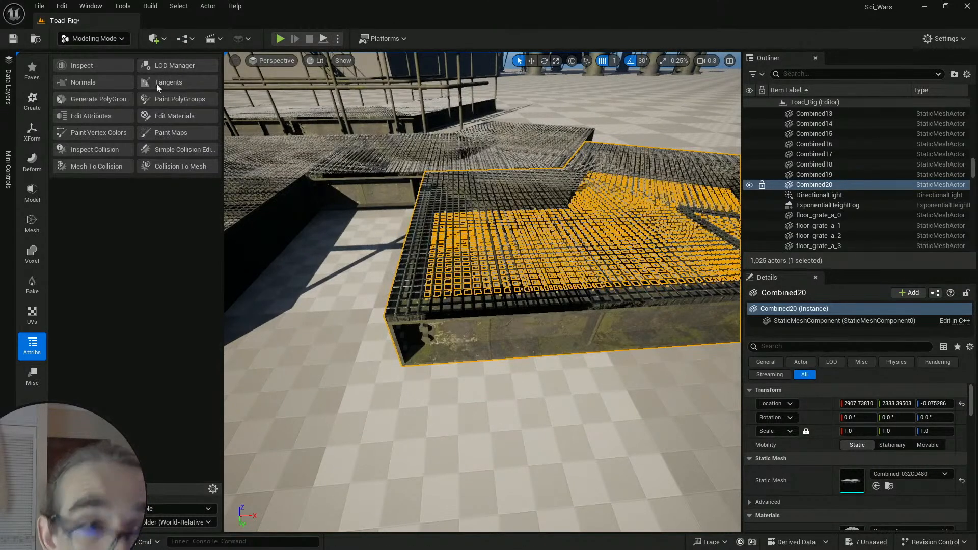
Step: In PolyGroup Edit, delete the layered grating and floor surfaces covering the main part of the turn section copy
left_click(31, 193)
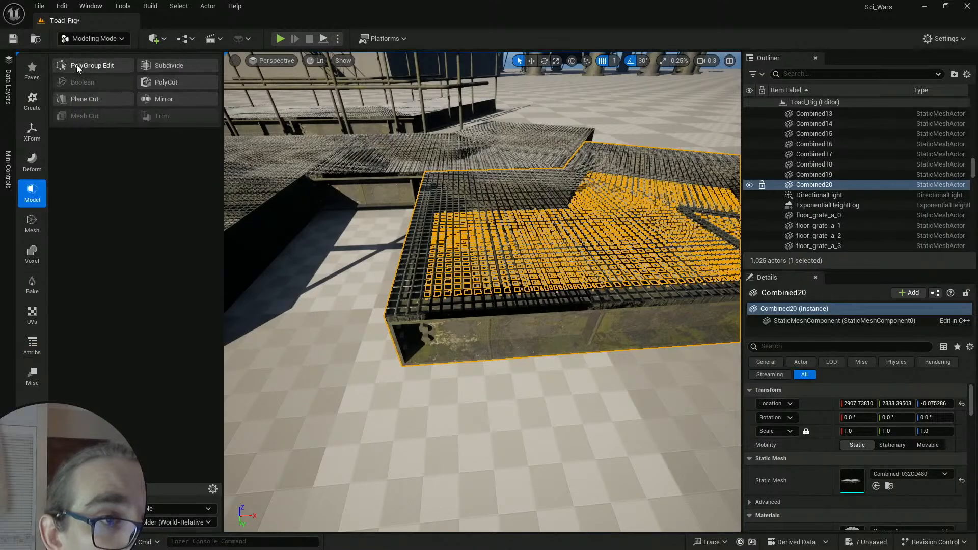
left_click(77, 65)
left_click(473, 305)
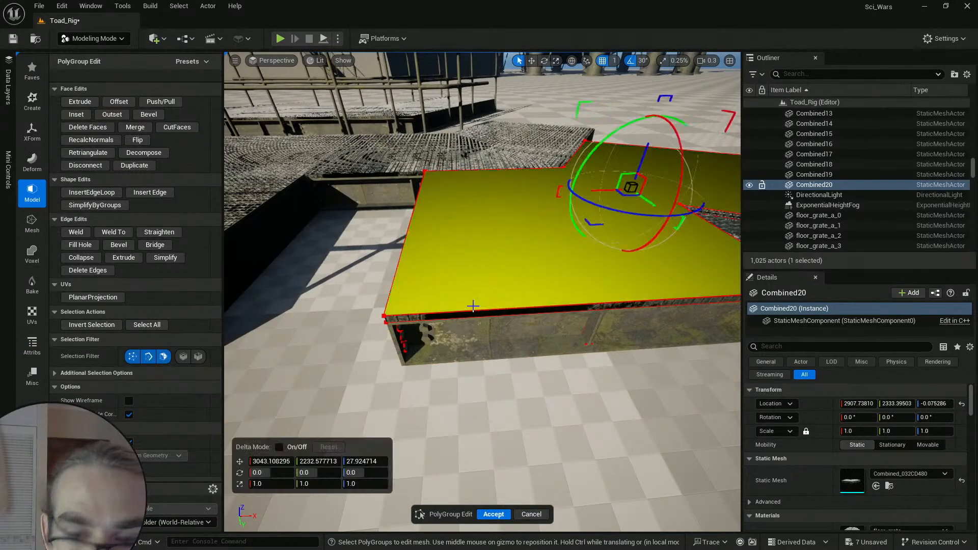
key("Delete")
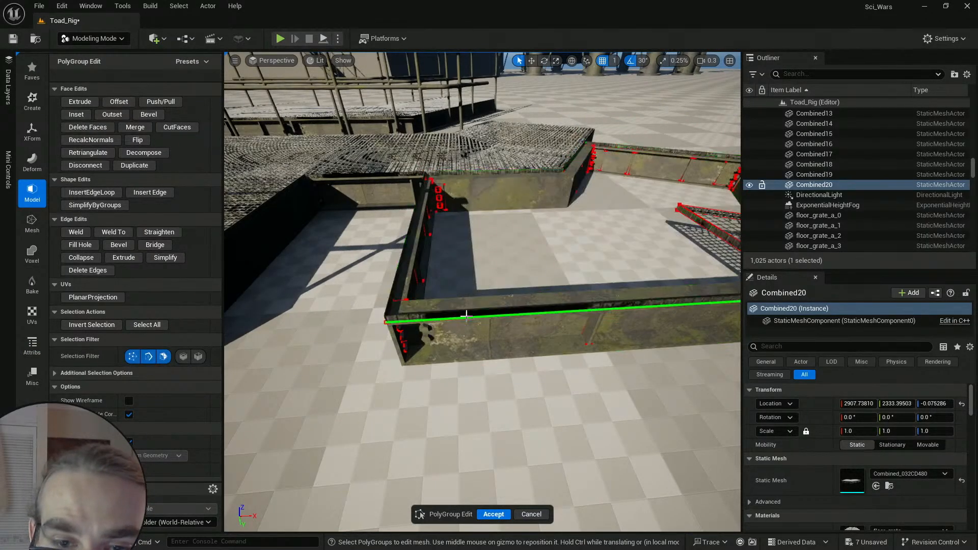
left_click(470, 307)
key("Delete")
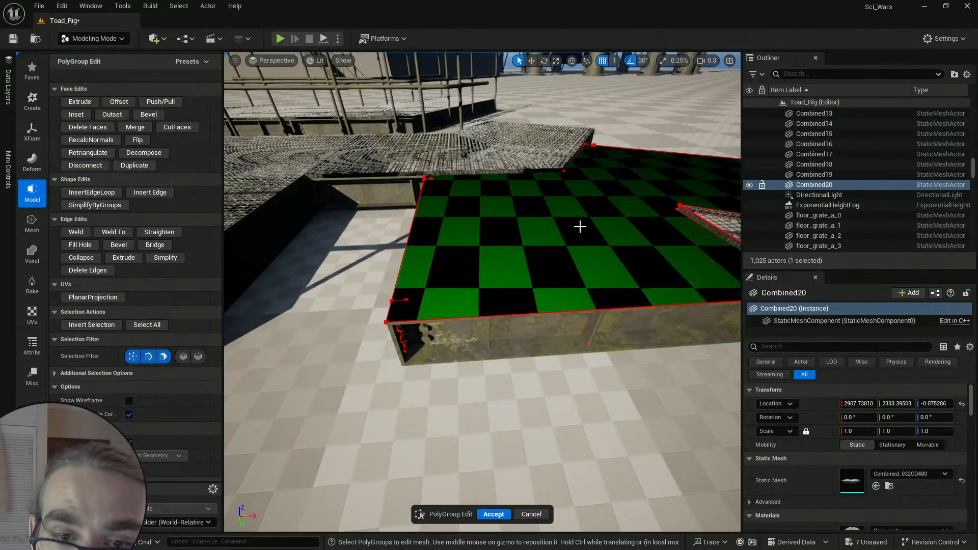
left_click(602, 256)
key("Delete")
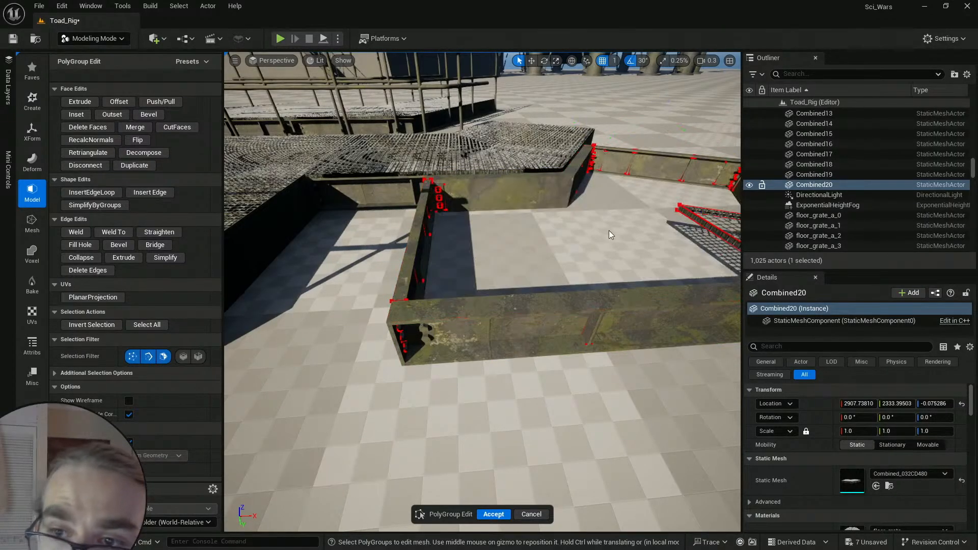
Step: Delete the remaining small grating panel at the angled end so only the beam frame is left, and commit the polygroup edits
right_click_drag(531, 199, 616, 179)
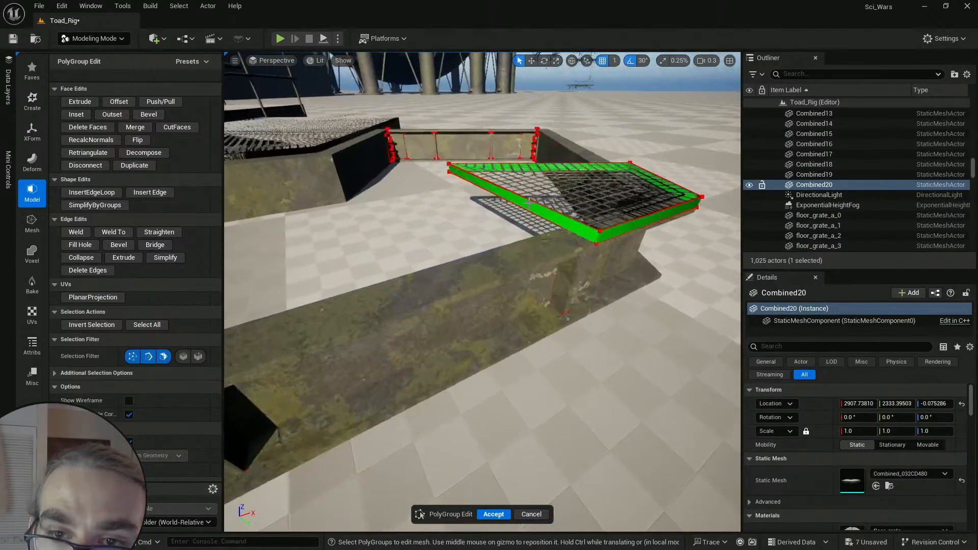
left_click(531, 199)
left_click(514, 180, "shift")
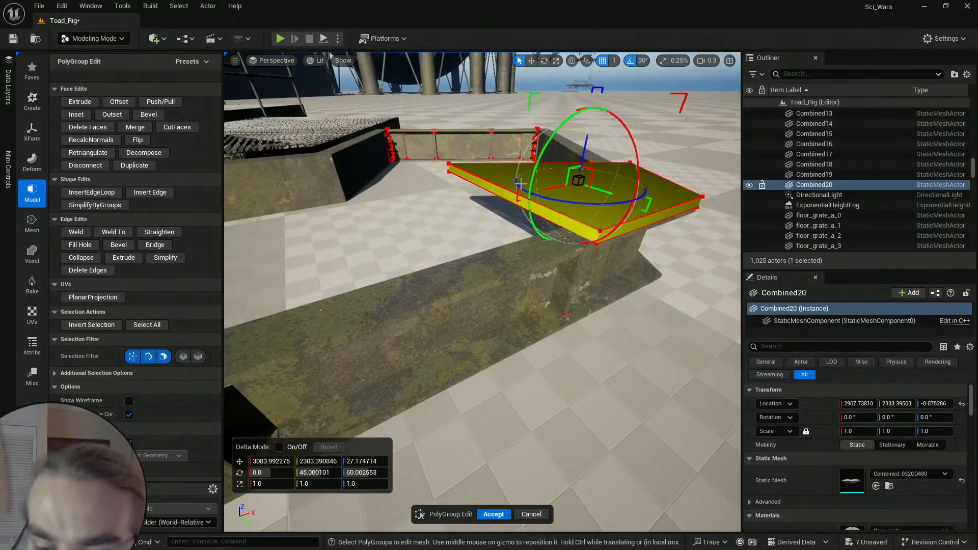
key("Delete")
left_click(521, 183)
key("Delete")
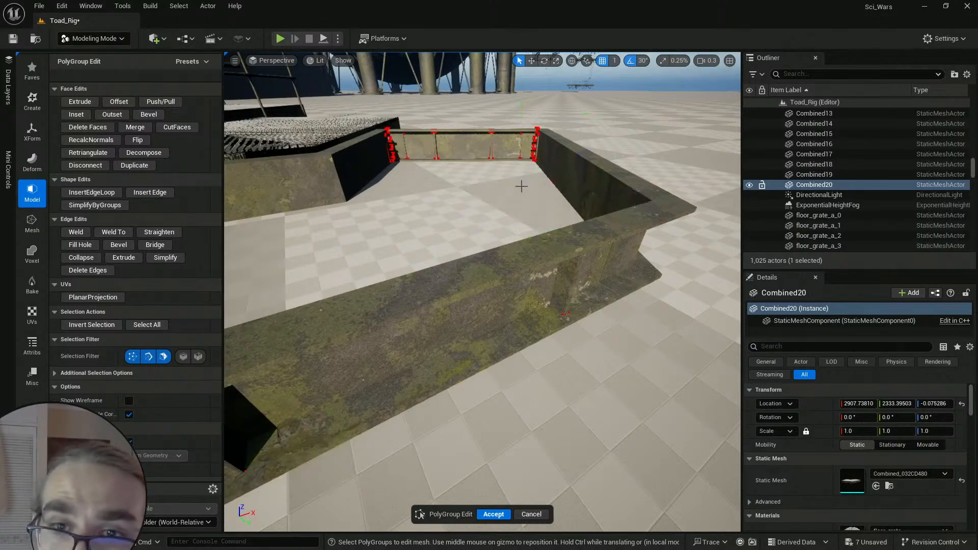
right_click_drag(523, 186, 501, 247)
left_click(494, 515)
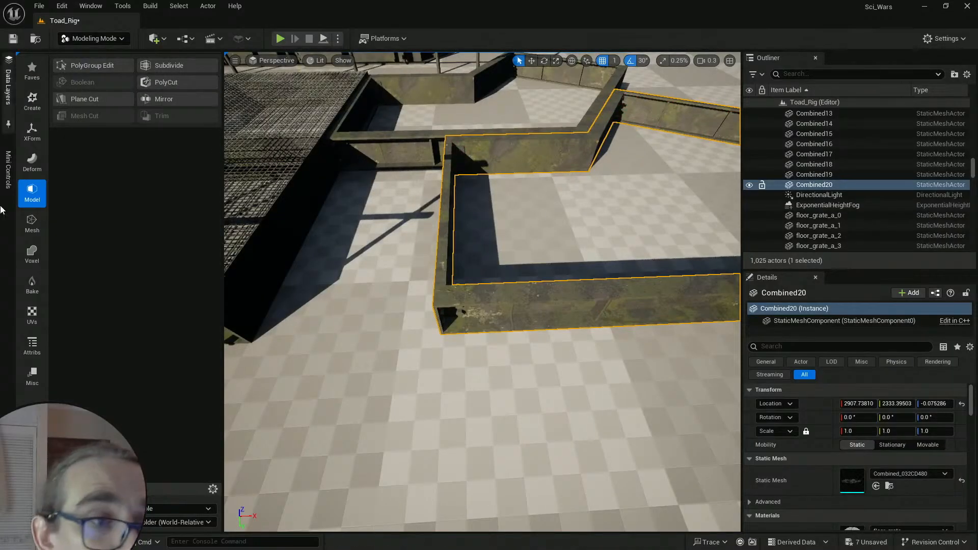
Step: Regenerate the bare frame's polygroups with the Find Quads conversion mode
left_click(32, 345)
left_click(99, 99)
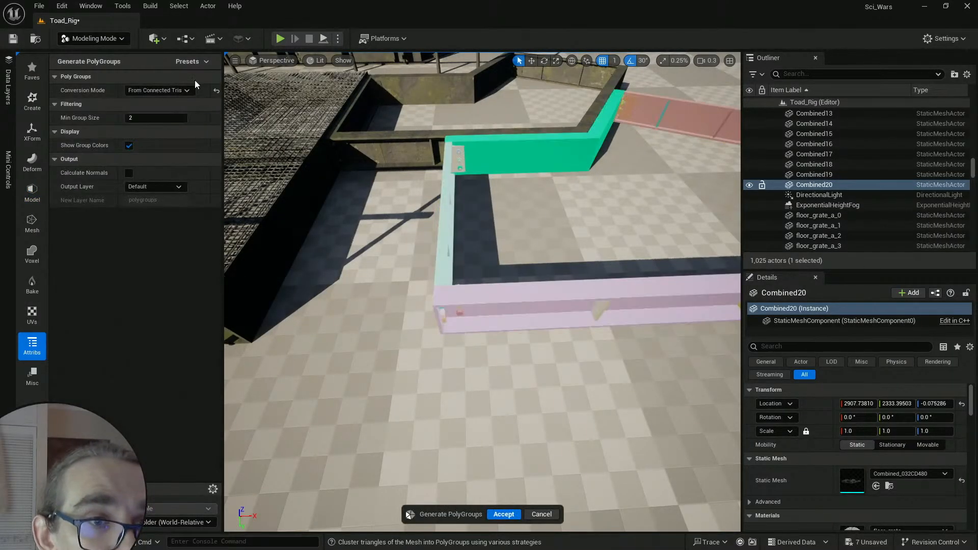
left_click(155, 91)
left_click(153, 109)
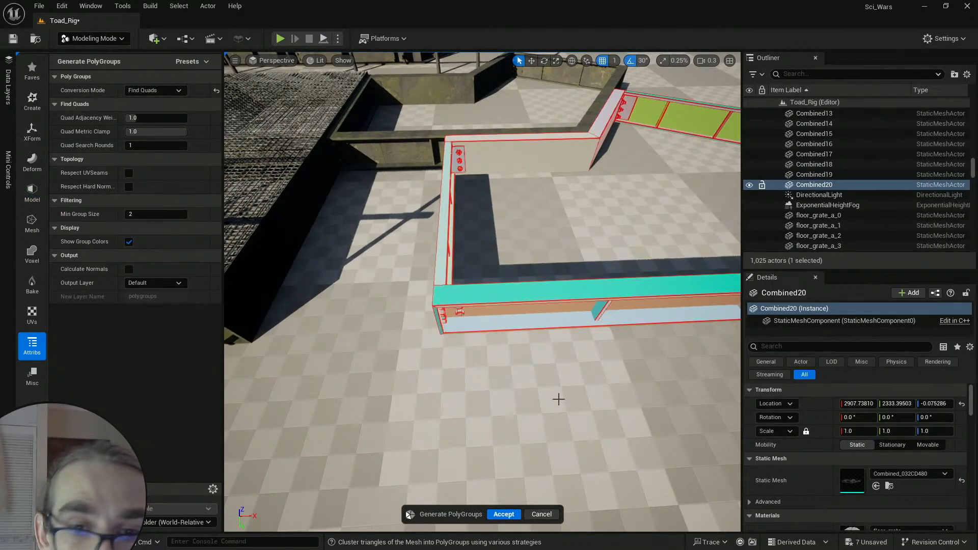
left_click(503, 514)
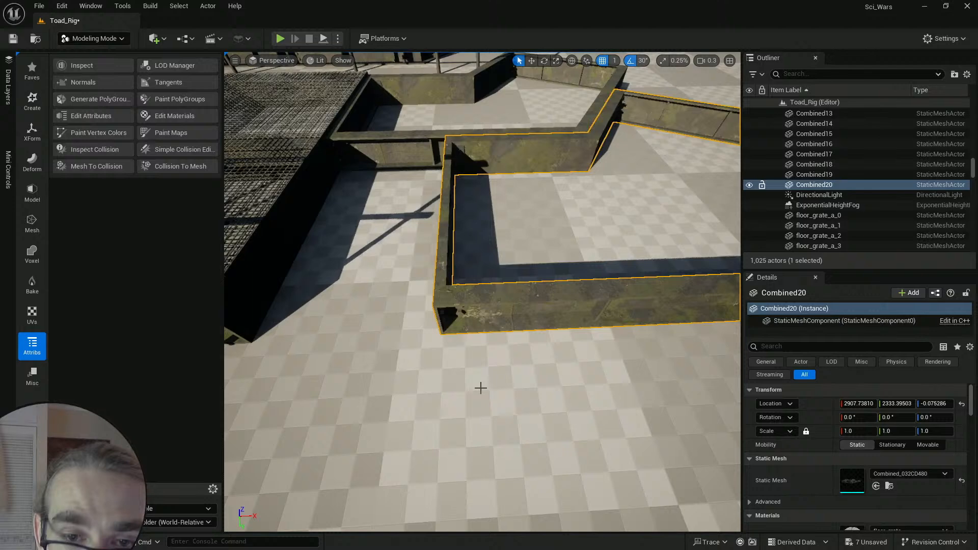
Step: In PolyGroup Edit, select the frame's end beam beside the gap and move it along X to about 2826.8, against the neighbouring grated floor
left_click(31, 223)
left_click(33, 200)
left_click(94, 66)
right_click_drag(457, 136, 423, 122)
left_click_drag(459, 137, 553, 381)
right_click_drag(553, 381, 552, 358)
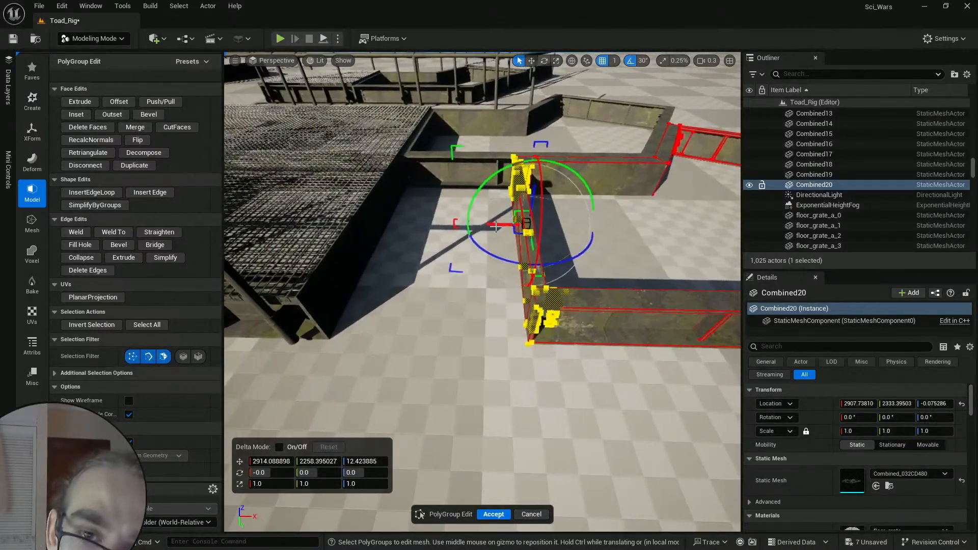
left_click_drag(388, 219, 454, 225)
scroll(461, 224, "down", 2)
right_click_drag(454, 225, 498, 225)
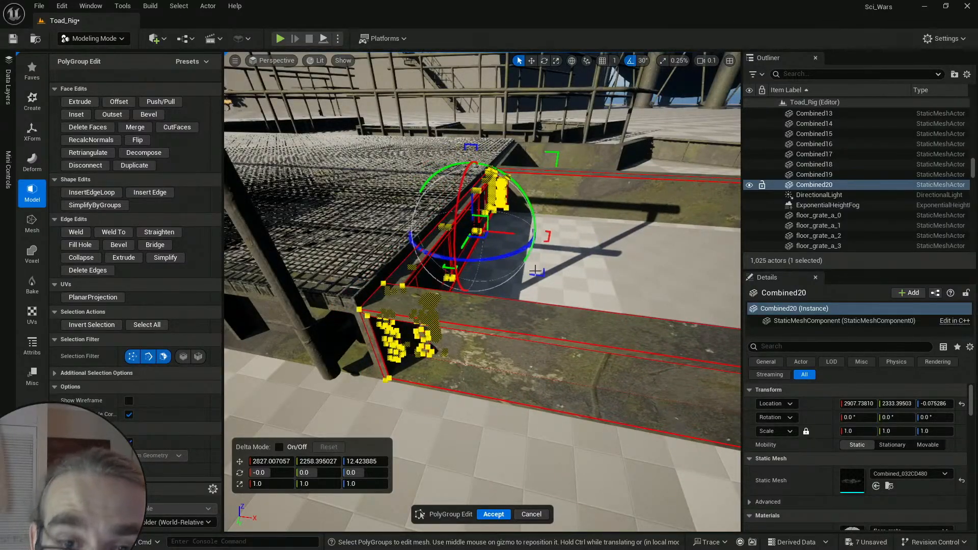
mouse_move(536, 271)
right_mouse_down()
mouse_move(521, 252)
mouse_move(541, 261)
mouse_move(533, 268)
right_mouse_up()
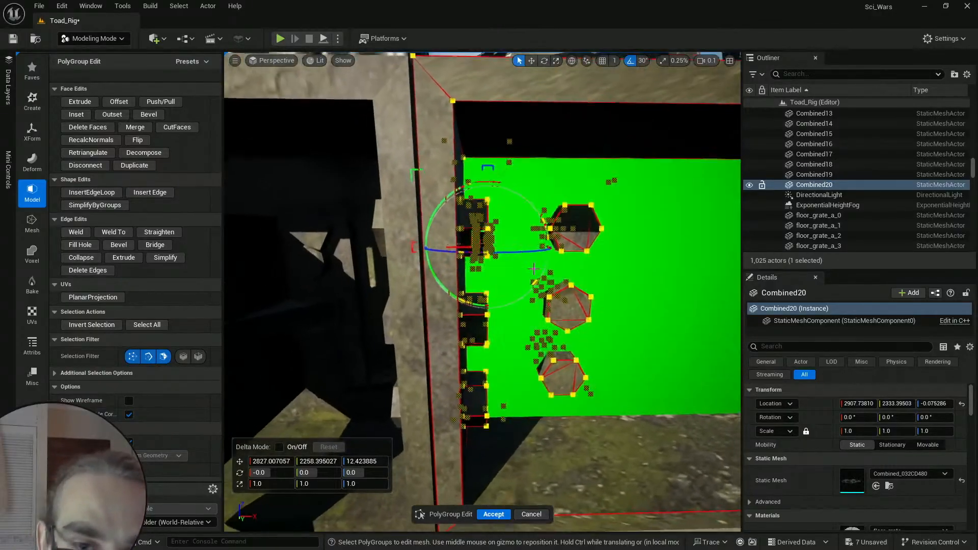
left_click_drag(454, 248, 453, 248)
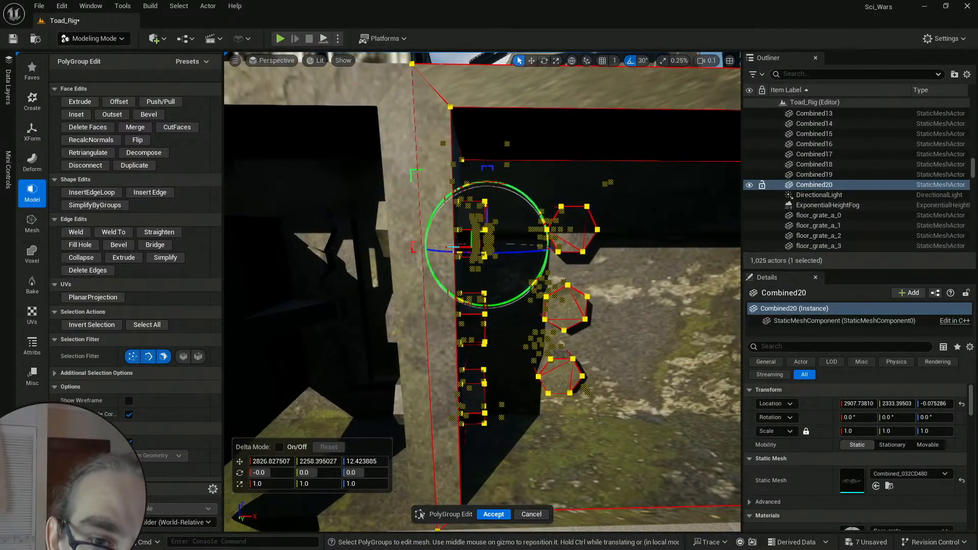
Step: Check the end beam at the frame's opposite, angled end from several sides and commit the polygroup edits
scroll(471, 249, "up", 3)
right_click_drag(471, 249, 471, 277)
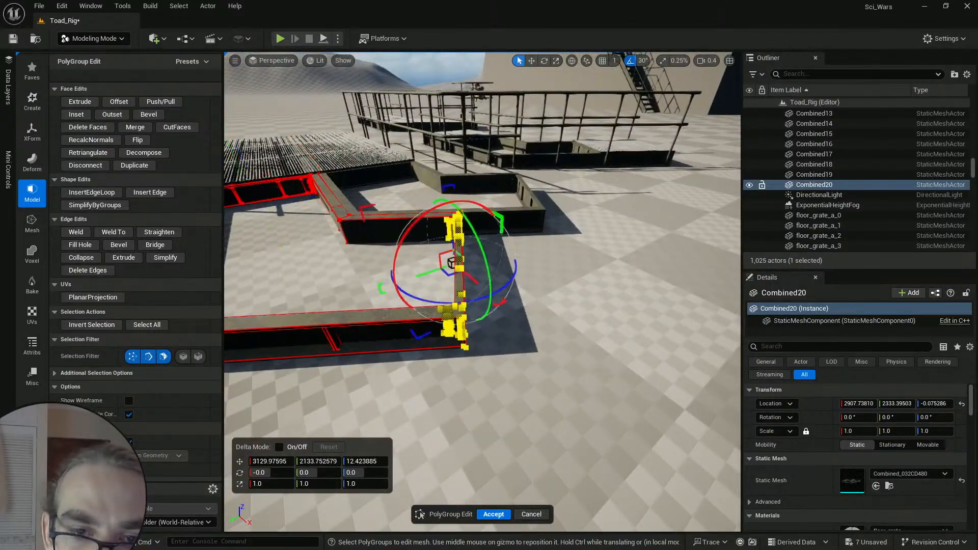
mouse_move(489, 224)
right_mouse_down()
mouse_move(479, 220)
mouse_move(488, 223)
right_mouse_up()
right_click_drag(488, 288, 470, 286)
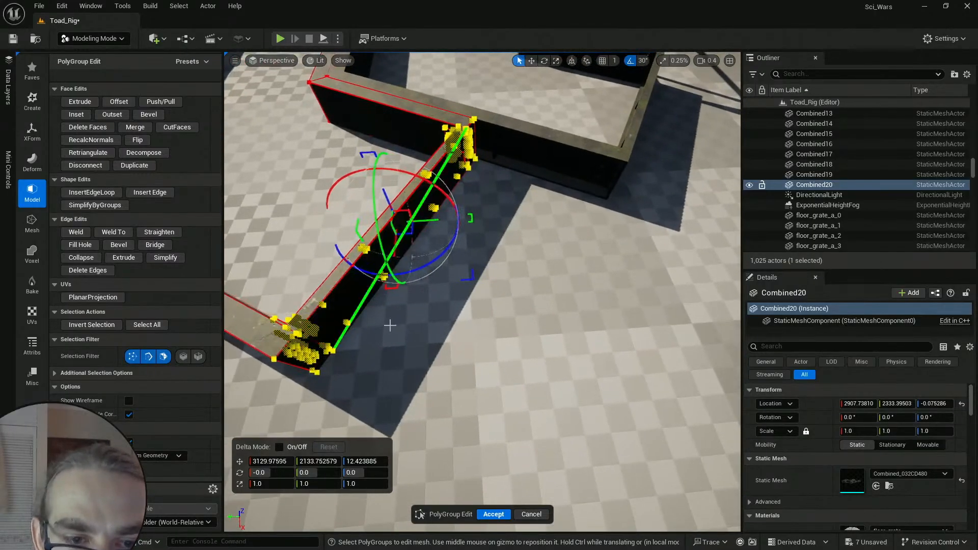
right_click_drag(542, 290, 527, 262)
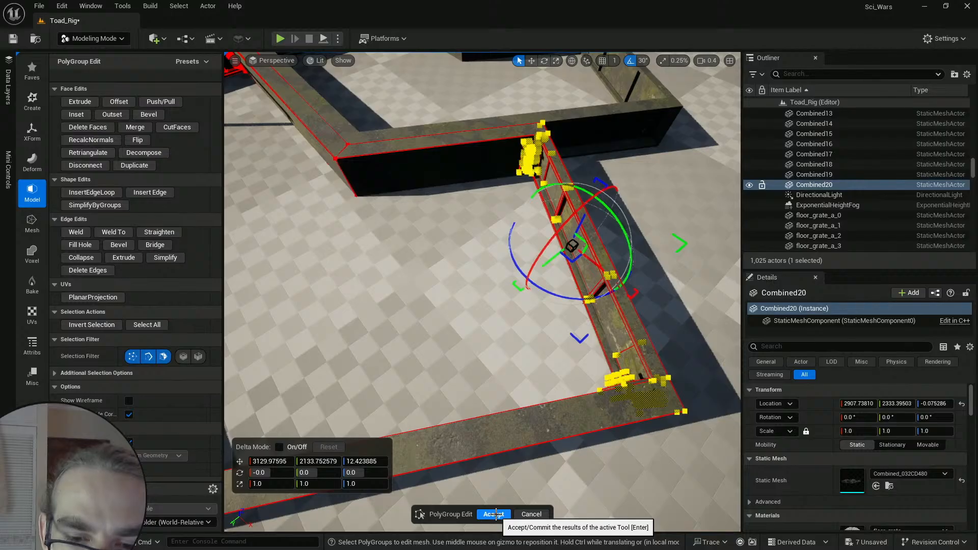
left_click(496, 513)
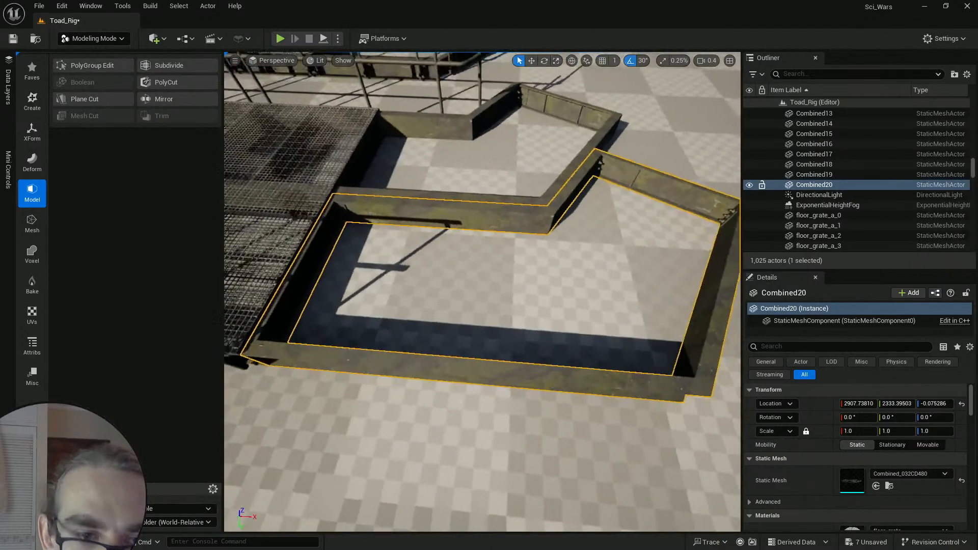
Step: Examine the extended frame's outline and the outer corner where the long front beam meets the angled end beam
right_click_drag(482, 292, 527, 278)
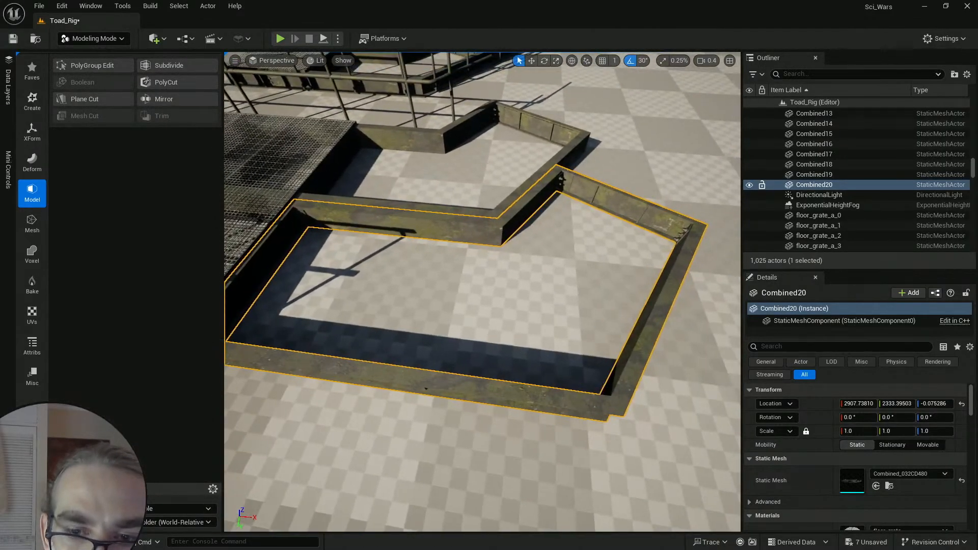
key("d")
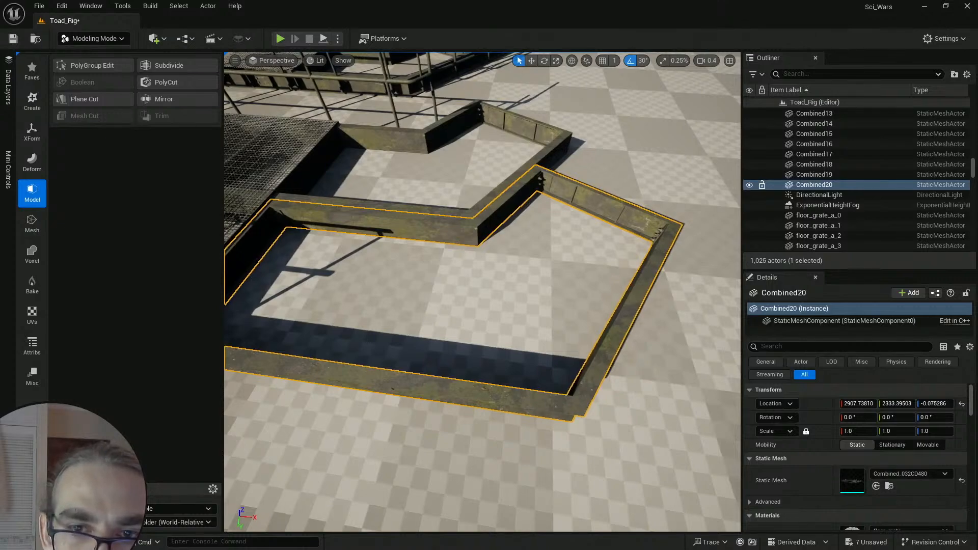
right_click_drag(483, 292, 513, 286)
key("a")
key("d")
key("e")
key("s")
key("w")
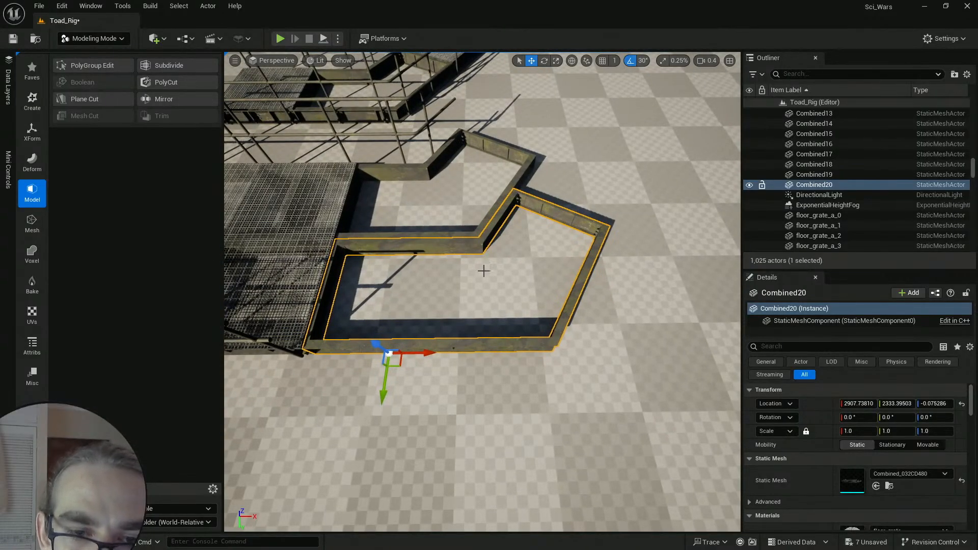
key("d")
right_click_drag(505, 273, 487, 280)
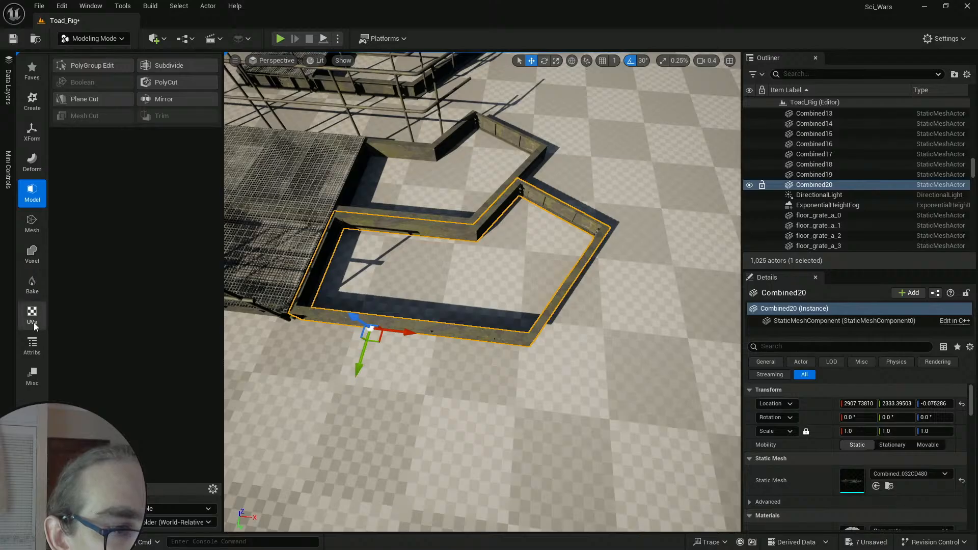
Step: Mirror and append the frame, with the mirror plane shifted to center, rotated 60° and moved to about X 3030.9 at the outer corner
left_click(34, 161)
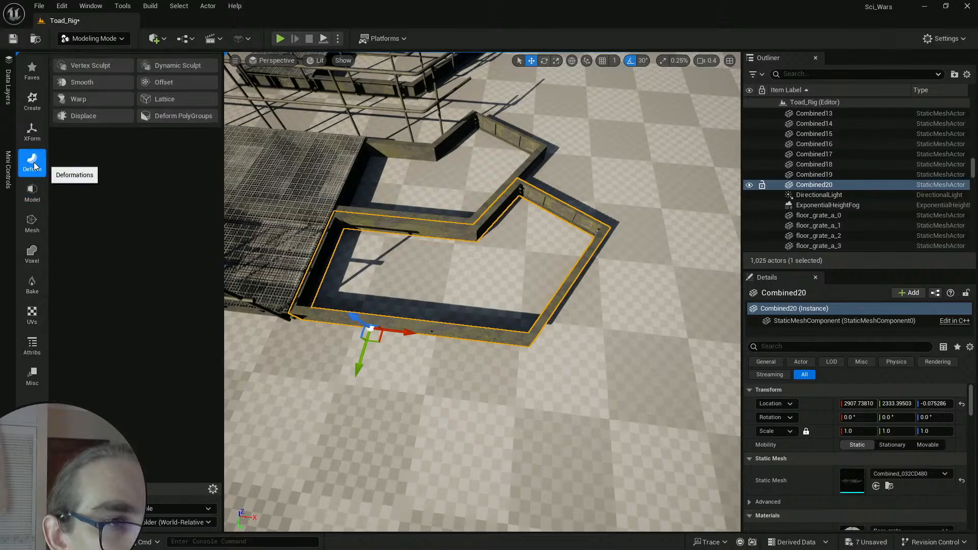
left_click(32, 193)
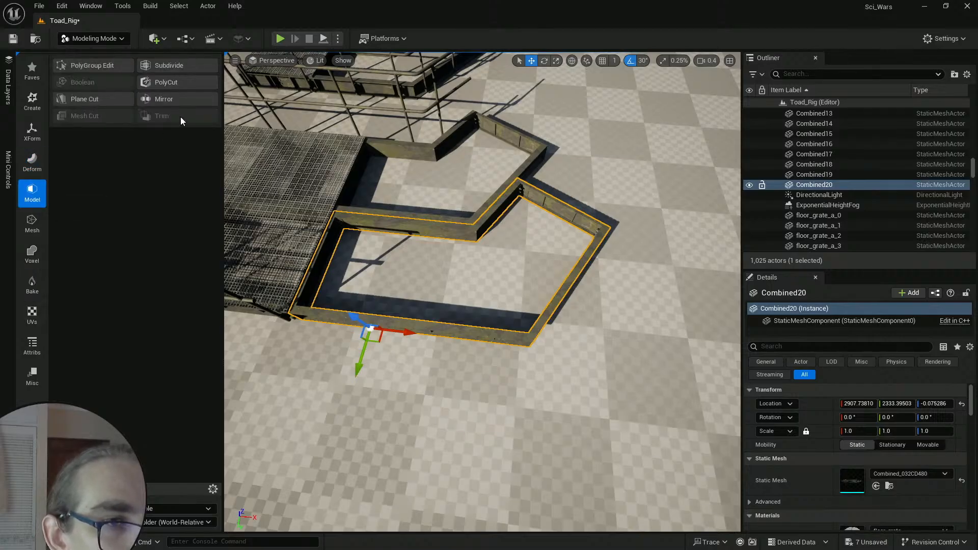
left_click(164, 99)
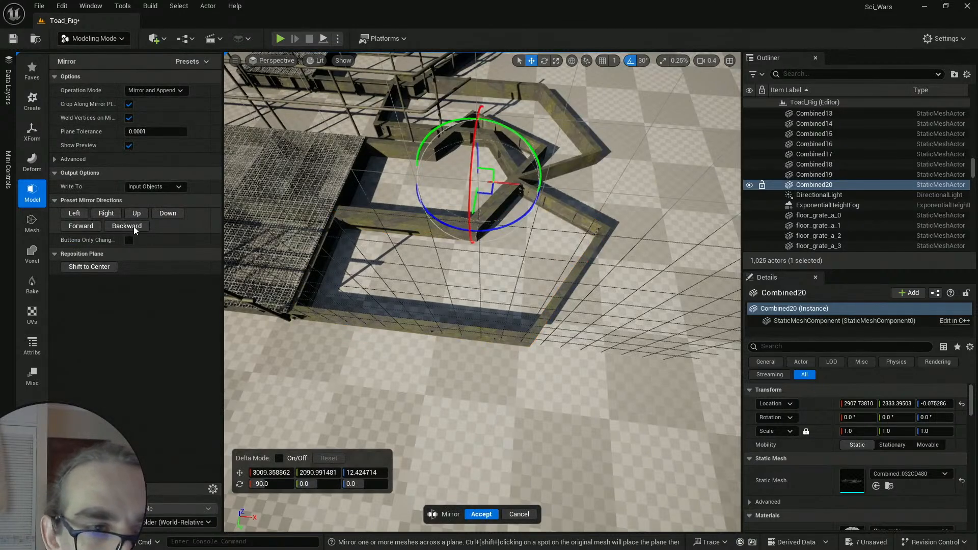
left_click(100, 266)
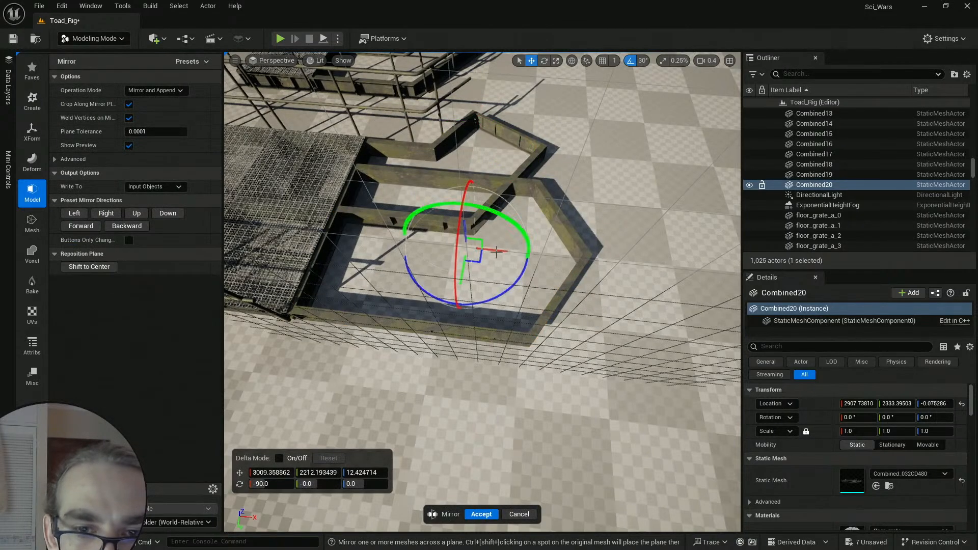
left_click_drag(489, 293, 434, 304)
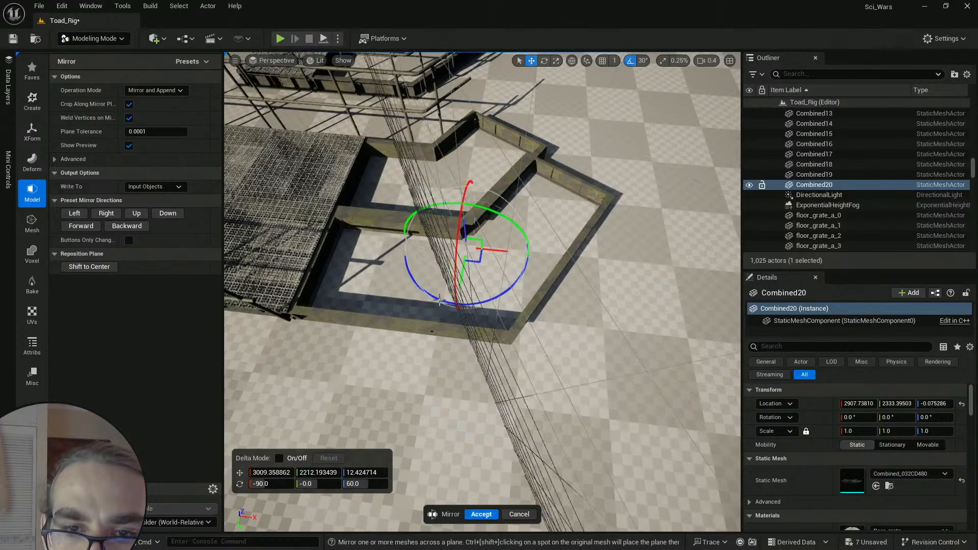
right_click_drag(515, 237, 525, 231)
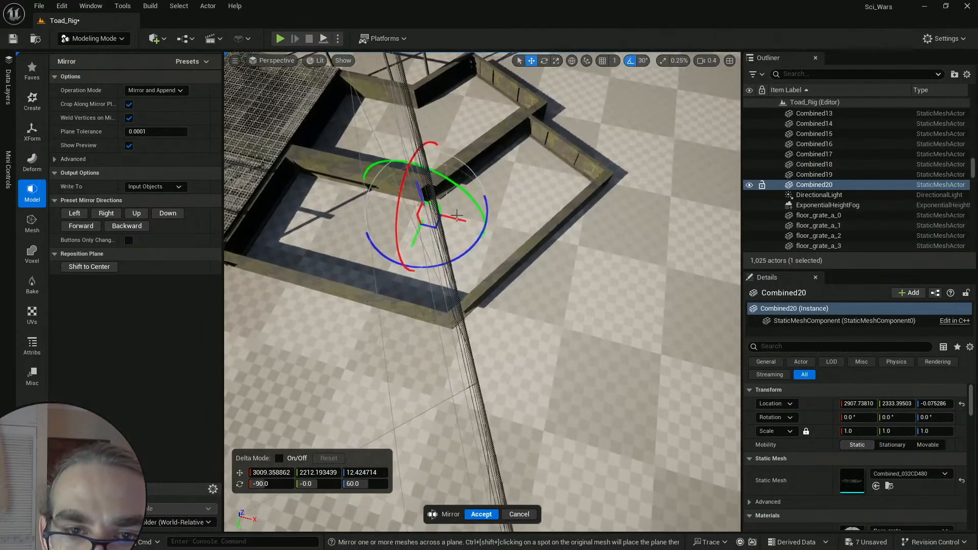
left_click_drag(455, 219, 472, 226)
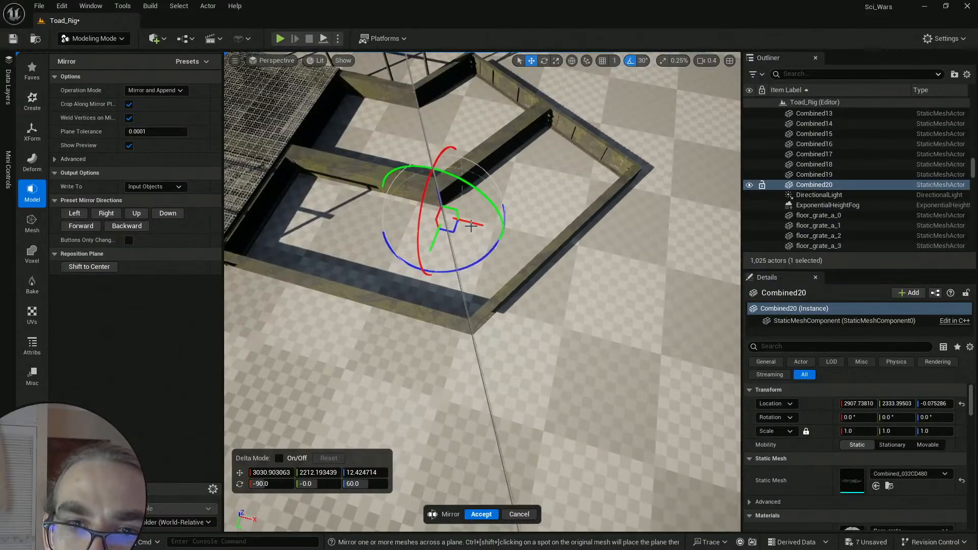
Step: Nudge the mirror plane where the long beam meets the angled beam to about X 3030.68, Y 2211.96
right_click_drag(472, 225, 377, 223)
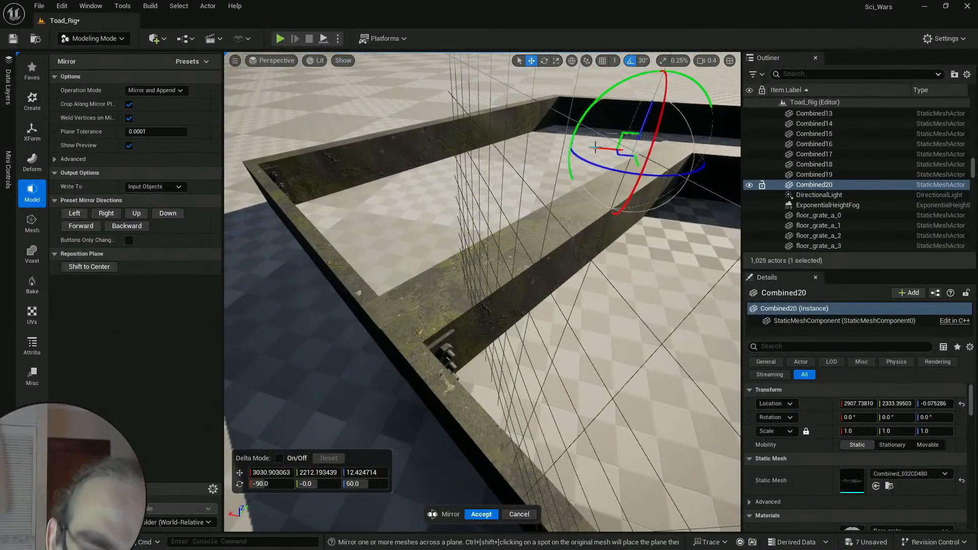
left_click_drag(595, 147, 595, 147)
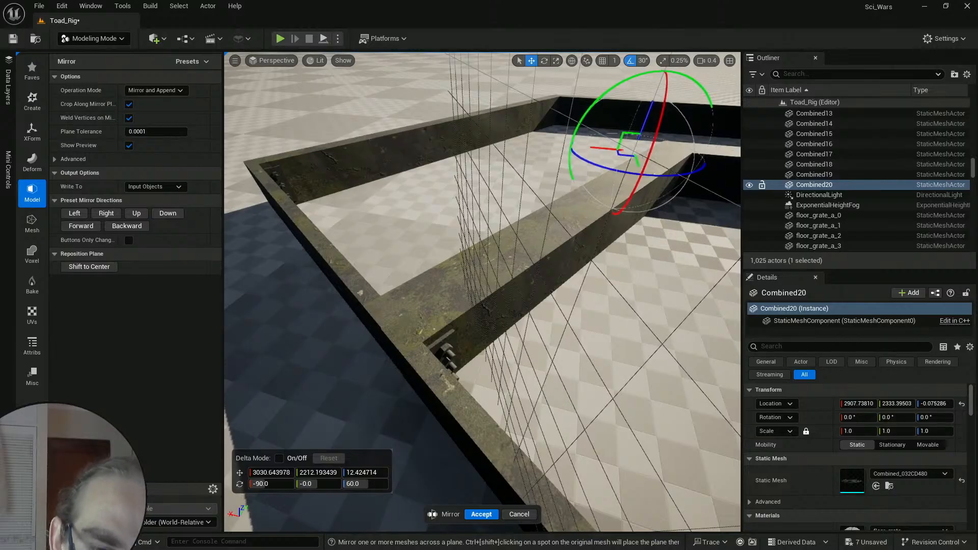
key("w")
right_click_drag(483, 292, 515, 275)
scroll(482, 292, "down", 1)
key("s")
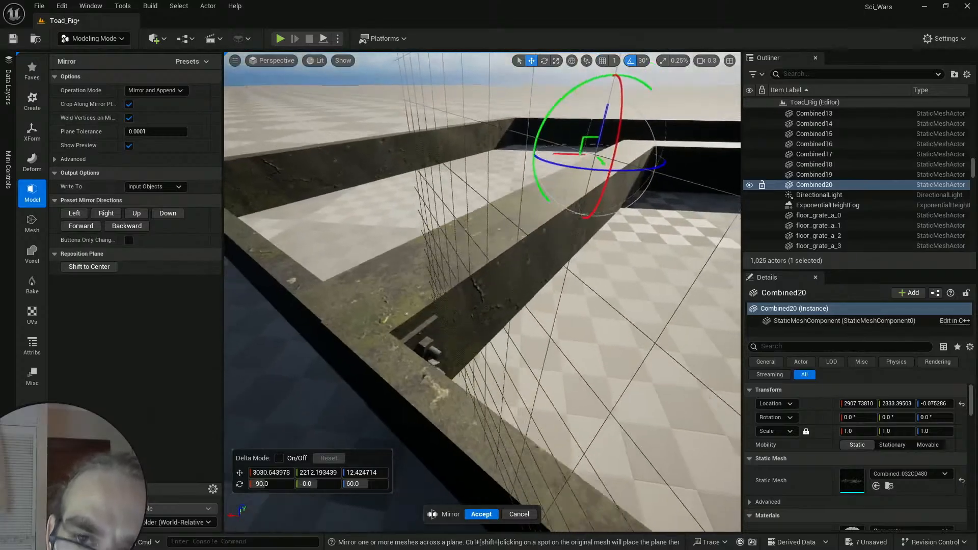
right_click_drag(579, 166, 581, 179)
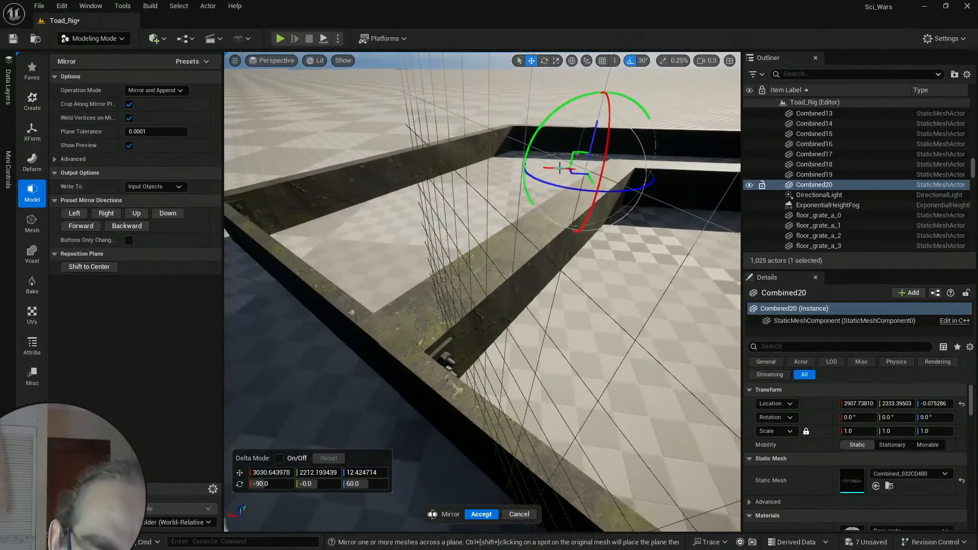
left_click_drag(560, 168, 582, 190)
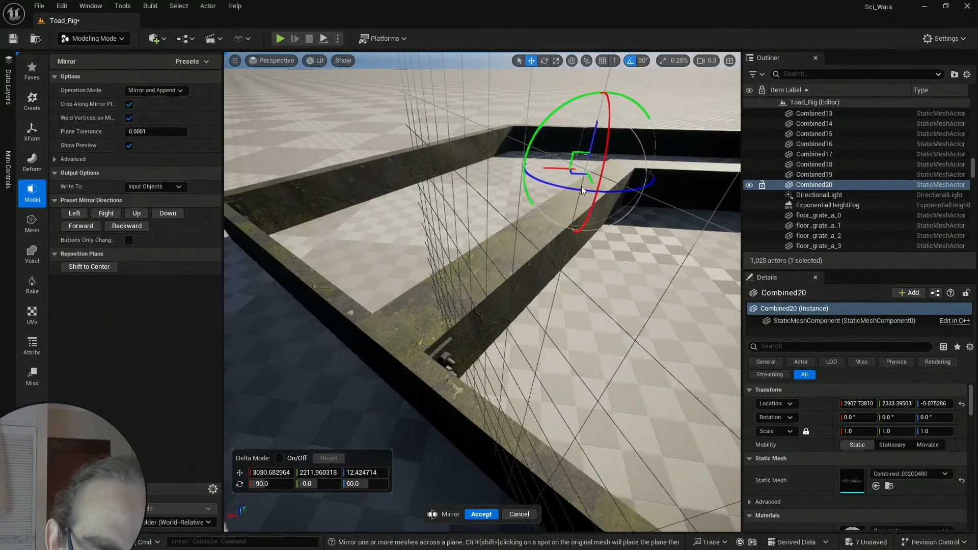
Step: Try further small shifts of the mirror plane at the beam corner, undoing the rejected positions
right_click_drag(581, 186, 544, 294)
key("w")
key("s")
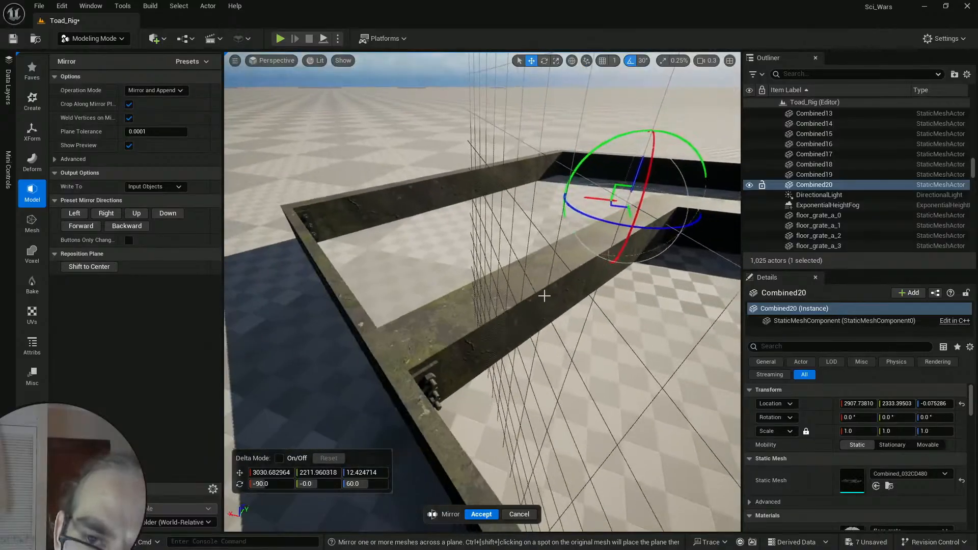
left_click_drag(630, 212, 600, 199)
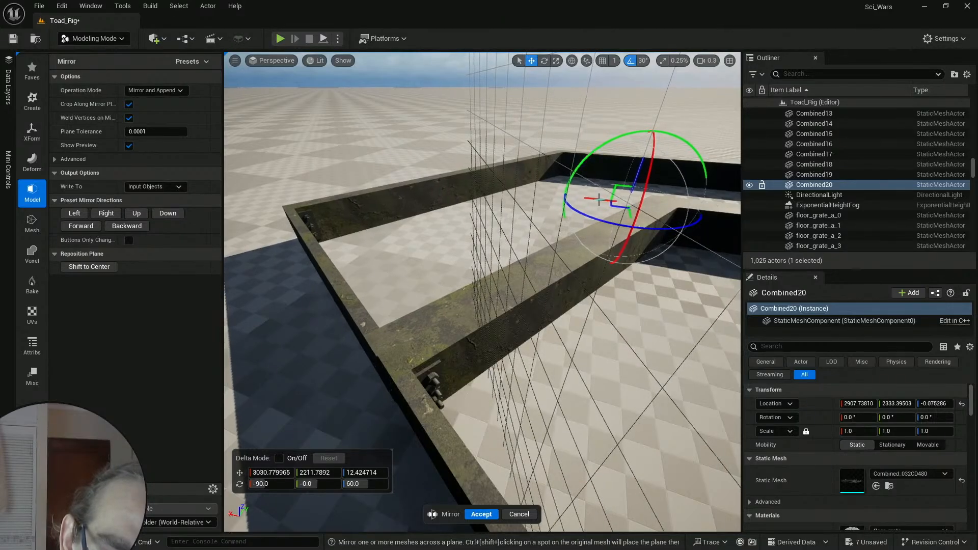
left_click_drag(599, 200, 624, 210)
key("ctrl+z")
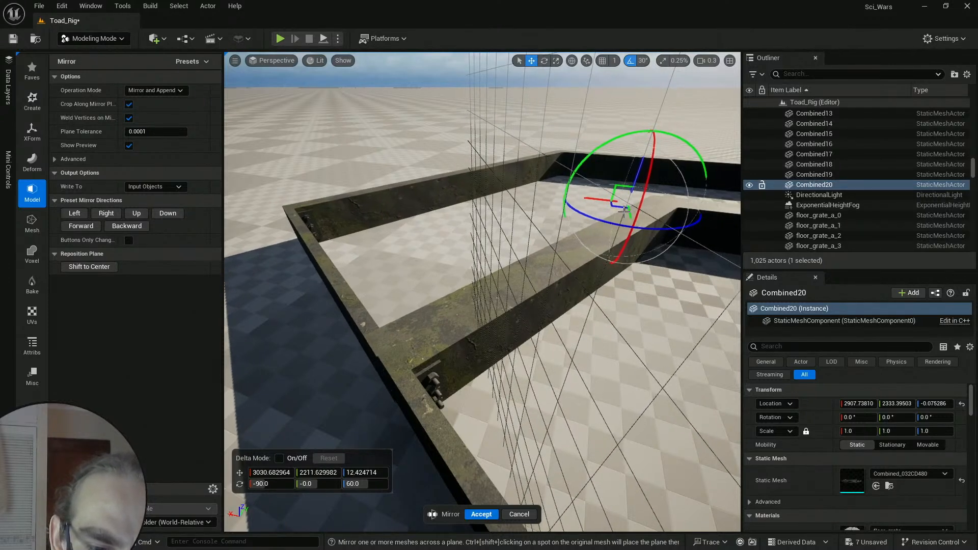
key("ctrl+z")
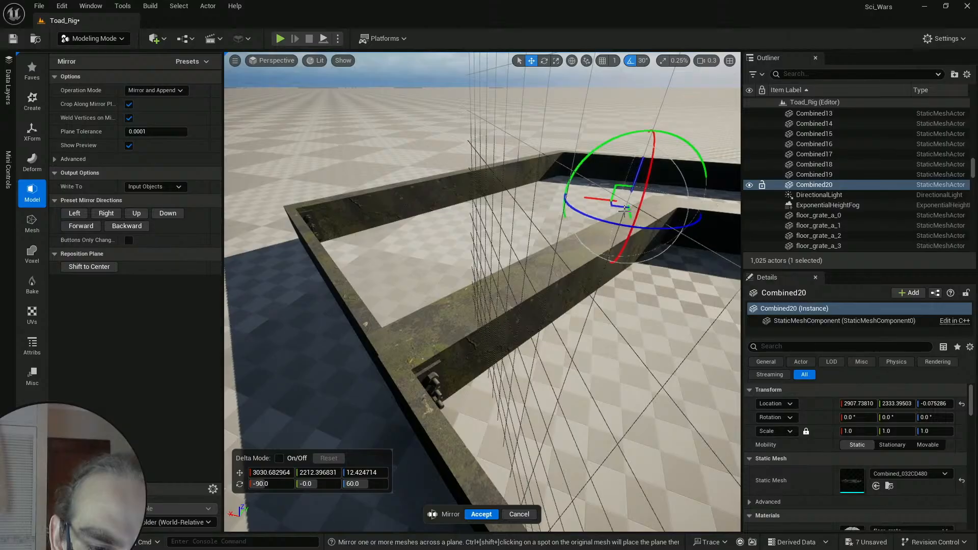
key("ctrl+y")
left_click_drag(625, 210, 623, 209)
key("ctrl+z")
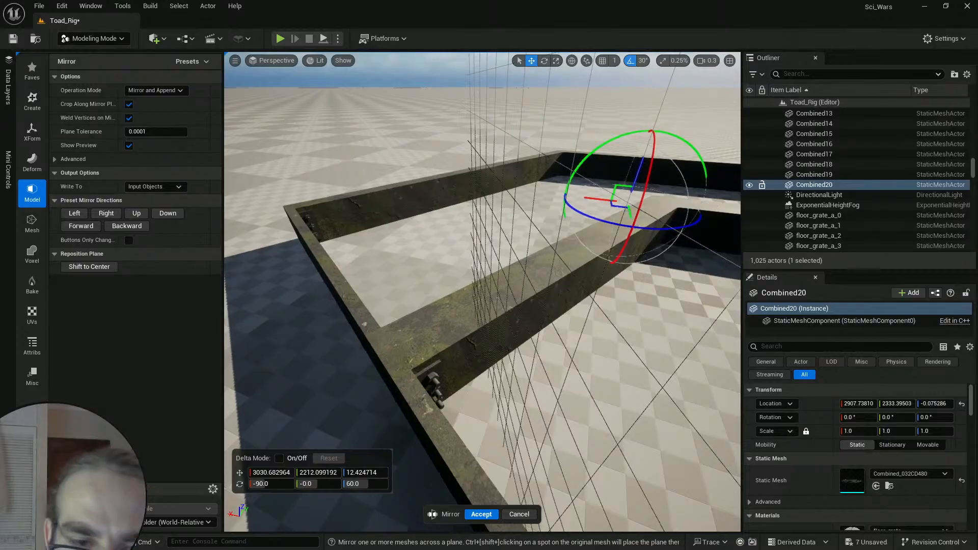
Step: Move the mirror plane to about X 3030.43, Y 2211.23 and switch the gizmo to local coordinates
right_click_drag(623, 210, 756, 280)
scroll(483, 292, "up", 1)
right_click_drag(506, 271, 483, 284)
key("ctrl+grave")
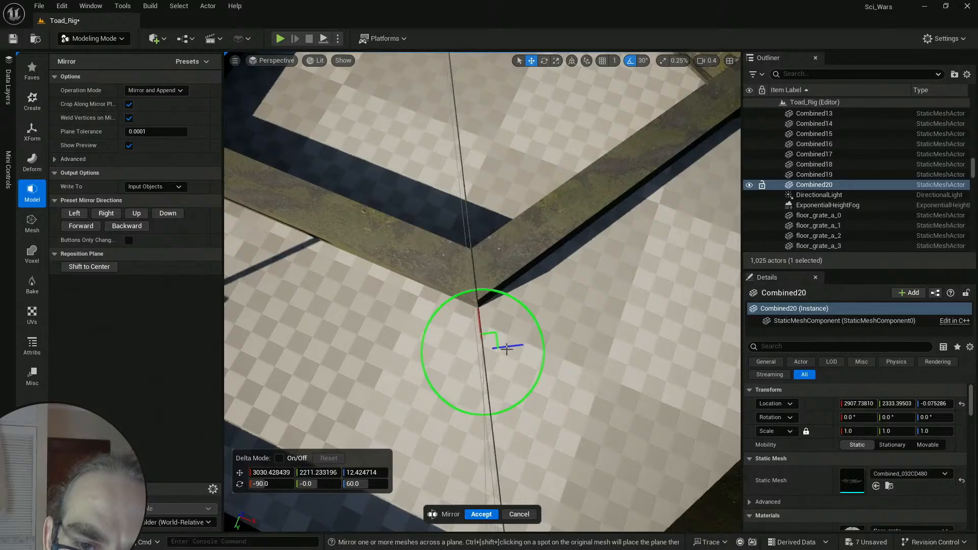
Step: Examine the inner and outer corner joints where the mirror plane cuts the frame's beams, up close from several sides
right_click_drag(507, 349, 472, 338)
key("w")
key("w")
scroll(515, 372, "down", 3)
key("w")
scroll(408, 293, "up", 1)
key("w")
scroll(538, 326, "up", 2)
key("s")
scroll(504, 341, "down", 1)
key("w")
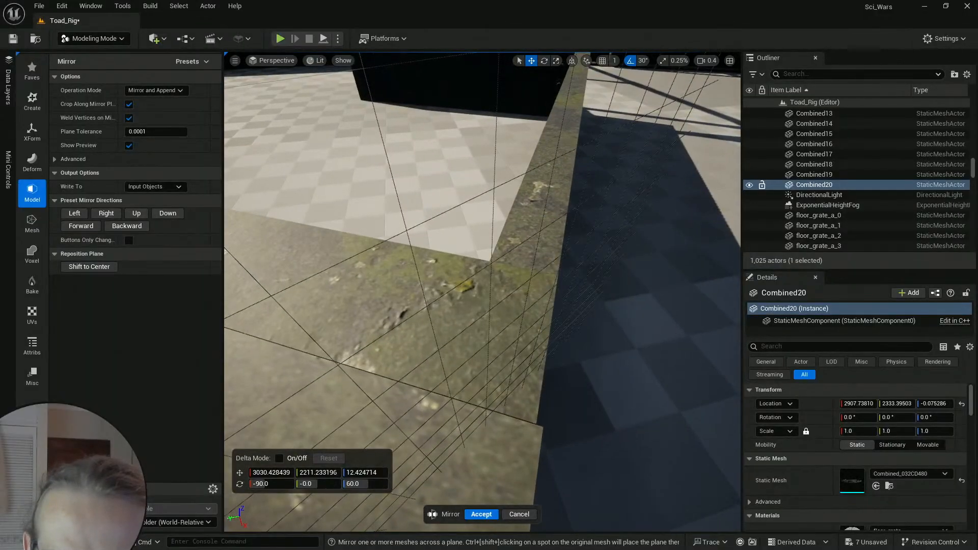
key("s")
right_click_drag(519, 397, 516, 374)
key("d")
key("d")
key("w")
key("d")
scroll(433, 408, "down", 2)
key("s")
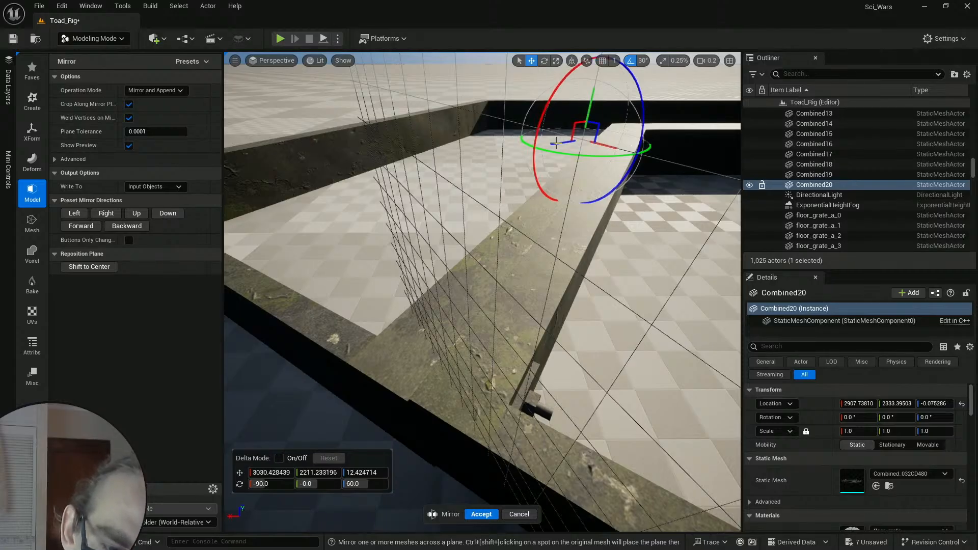
Step: Try shifting the mirror plane along its local Z axis and undo the moves
left_click_drag(556, 143, 556, 143)
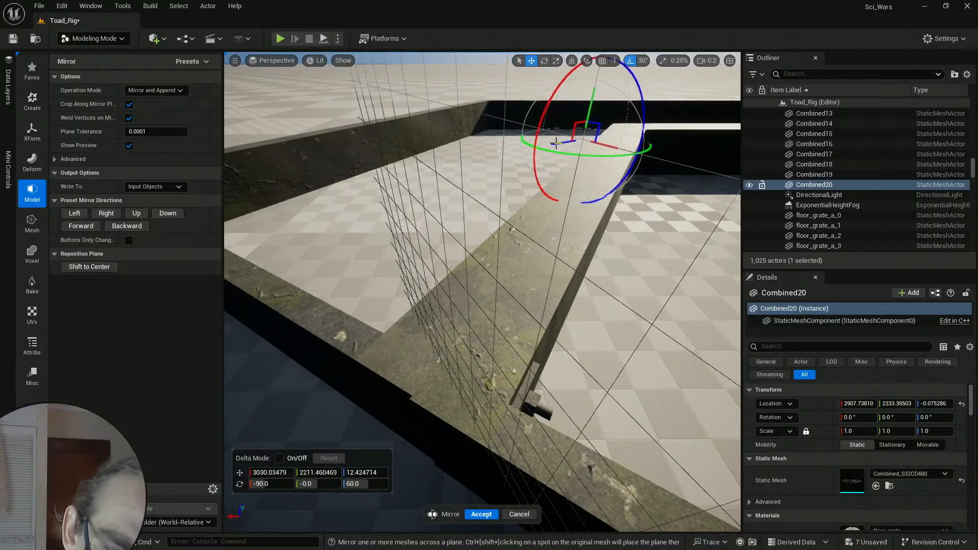
key("ctrl+z")
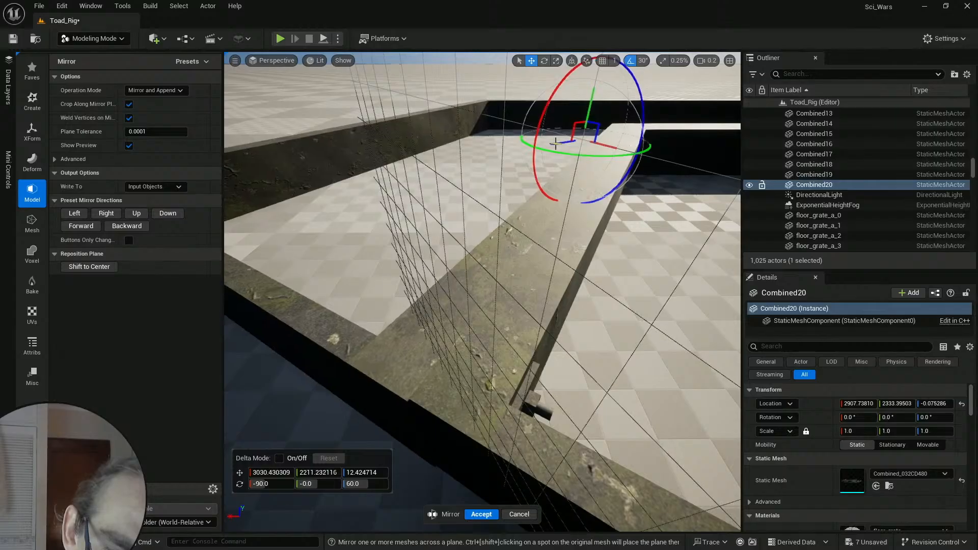
left_click_drag(556, 144, 558, 144)
key("ctrl+z")
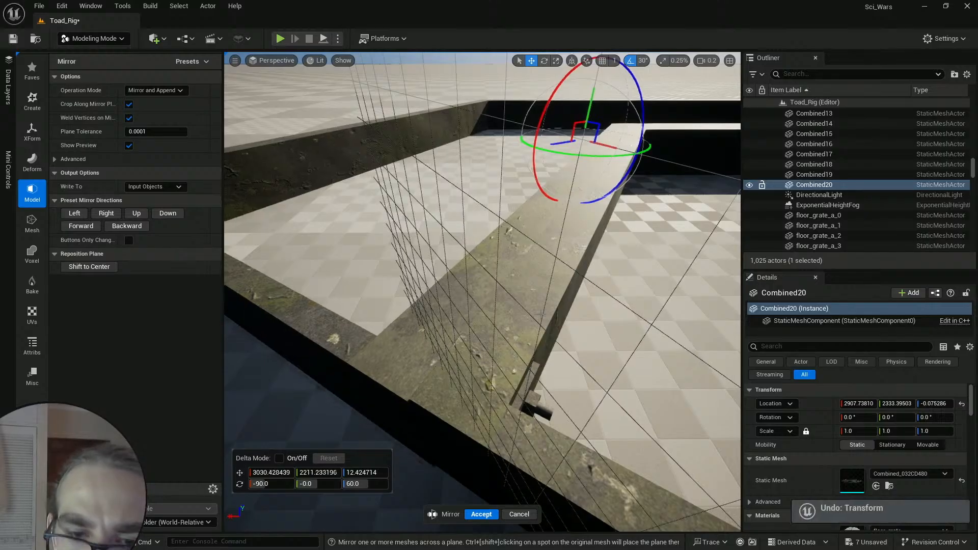
Step: Accept the mirror operation on the frame and clear the selection
right_click_drag(541, 314, 502, 301)
key("s")
scroll(570, 306, "up", 3)
left_click(482, 513)
right_click_drag(425, 335, 385, 338)
key("Escape")
Step: Select the mirrored frame and compare its shape with the grated floor and the neighbouring catwalk turn sections
key("s")
key("d")
key("w")
right_click_drag(456, 333, 457, 333)
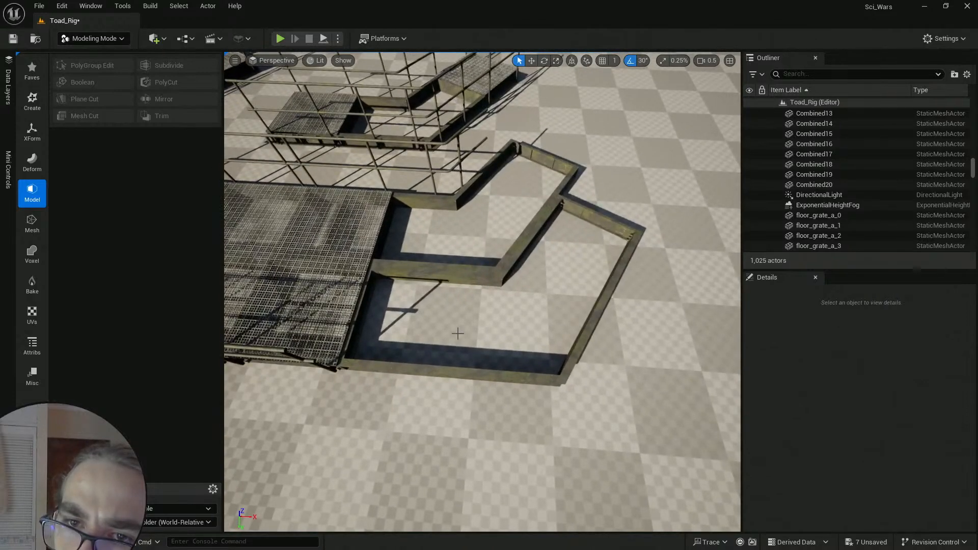
left_click(529, 383)
right_click_drag(529, 383, 509, 366)
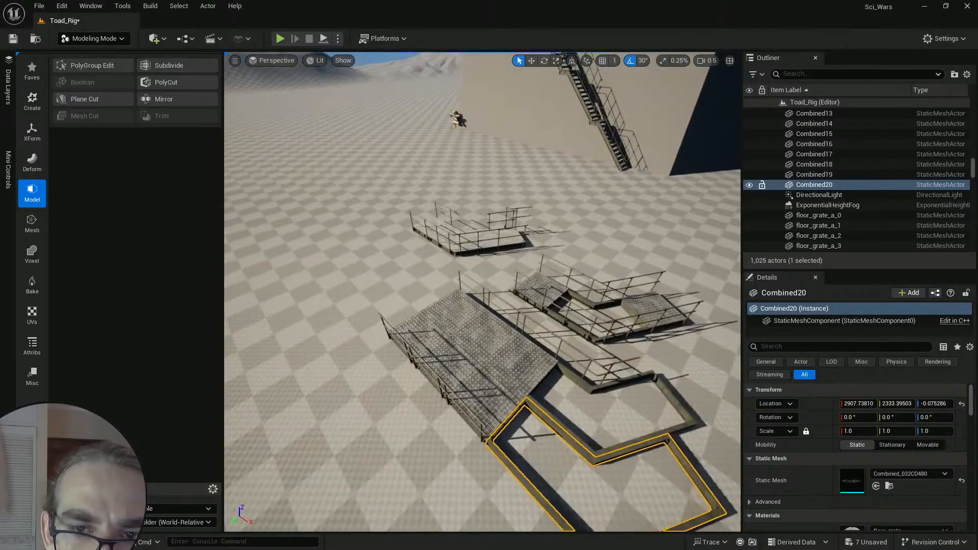
key("w")
right_click_drag(509, 366, 507, 346)
scroll(508, 341, "up", 1)
key("s")
right_click_drag(482, 292, 552, 331)
mouse_move(492, 345)
right_mouse_down()
mouse_move(529, 357)
mouse_move(492, 346)
right_mouse_up()
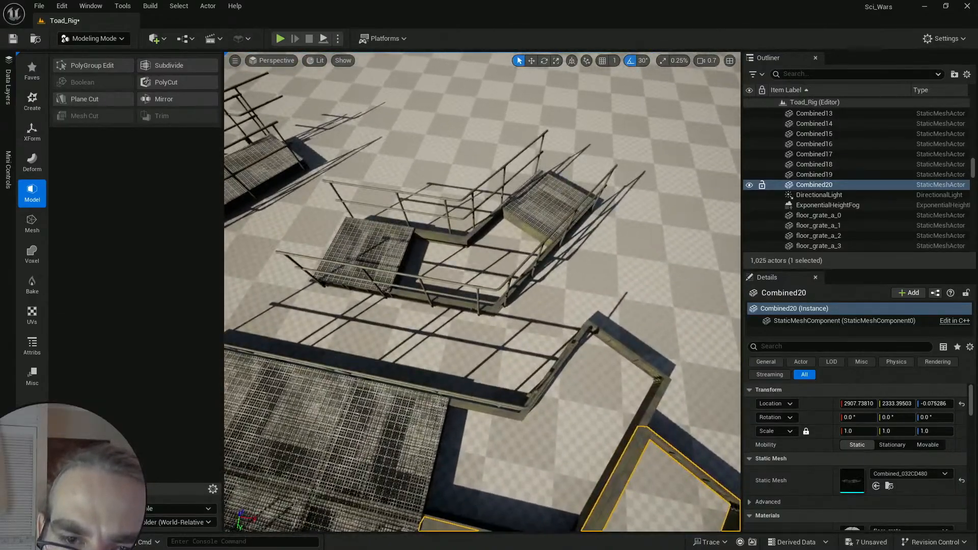
Step: Check which static mesh the original turn section's frame uses, and undo back to having Combined20 selected
left_click(487, 305)
right_click_drag(487, 305, 512, 325)
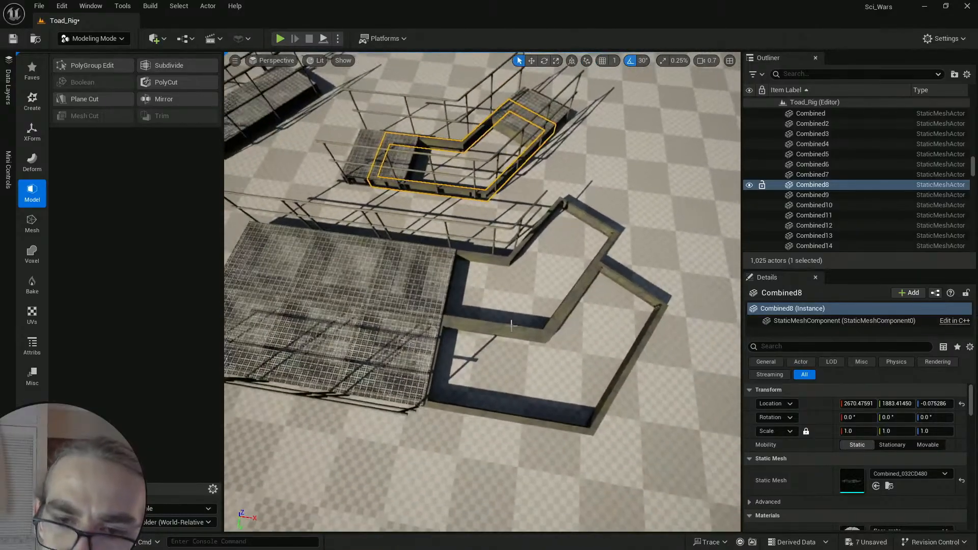
left_click(517, 325)
key("ctrl+z")
key("ctrl+z")
key("ctrl+z")
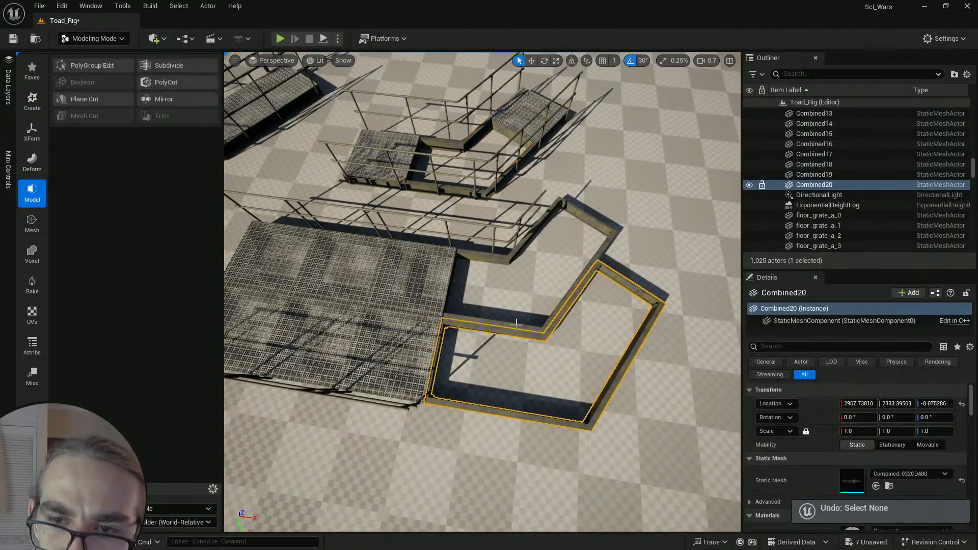
Step: Duplicate the Combined_032CD480 mesh asset and assign the copy as Combined20's static mesh
scroll(506, 424, "up", 5)
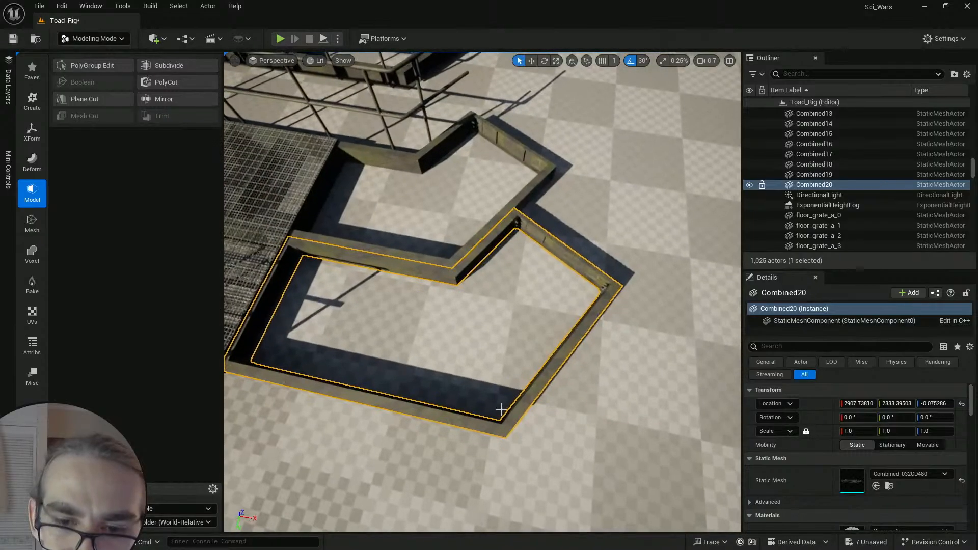
key("ctrl+b")
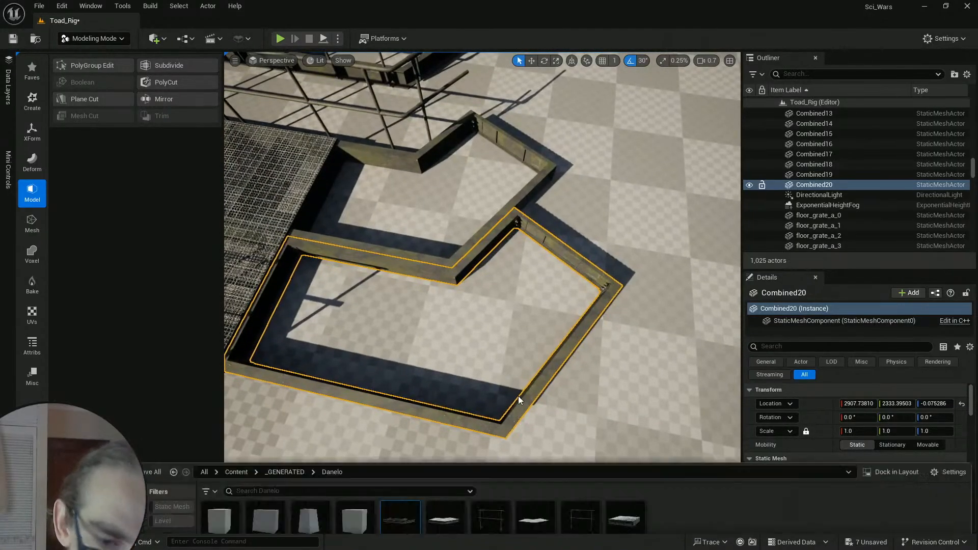
key("ctrl+d")
key("Return")
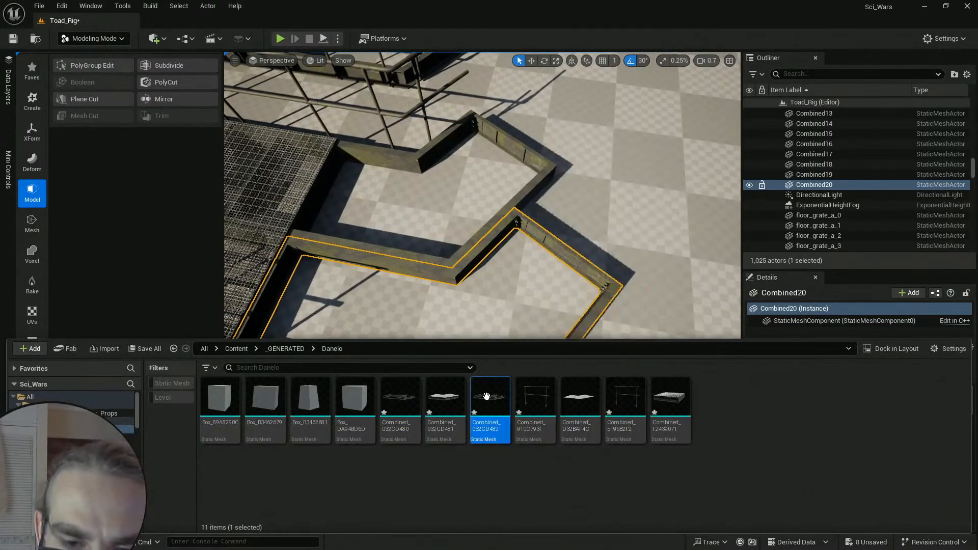
right_click_drag(484, 285, 480, 291)
key("s")
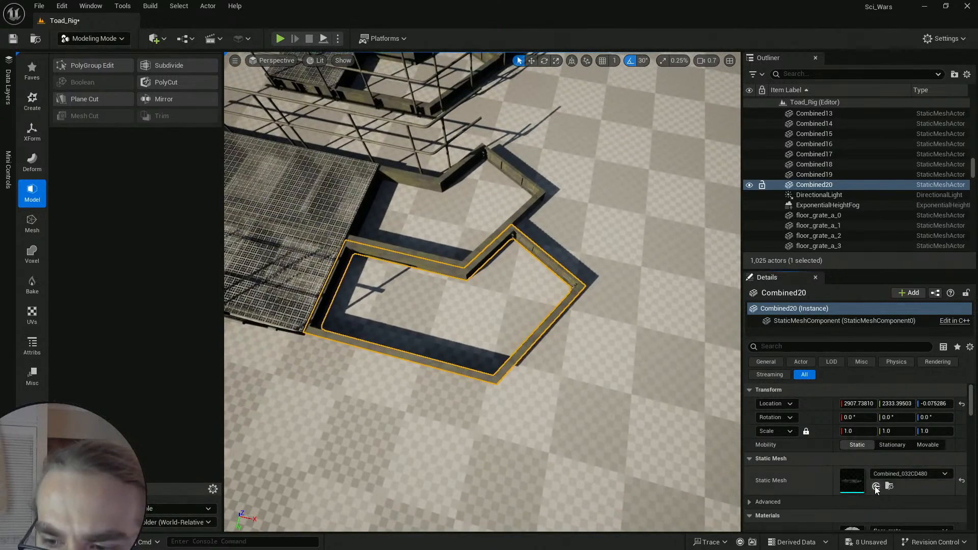
left_click(876, 487)
Step: Mirror and append Combined20 with the plane rotated 60°, shifted to center and moved to about X 3025.48, Y 2202.88; deselect it
left_click(143, 101)
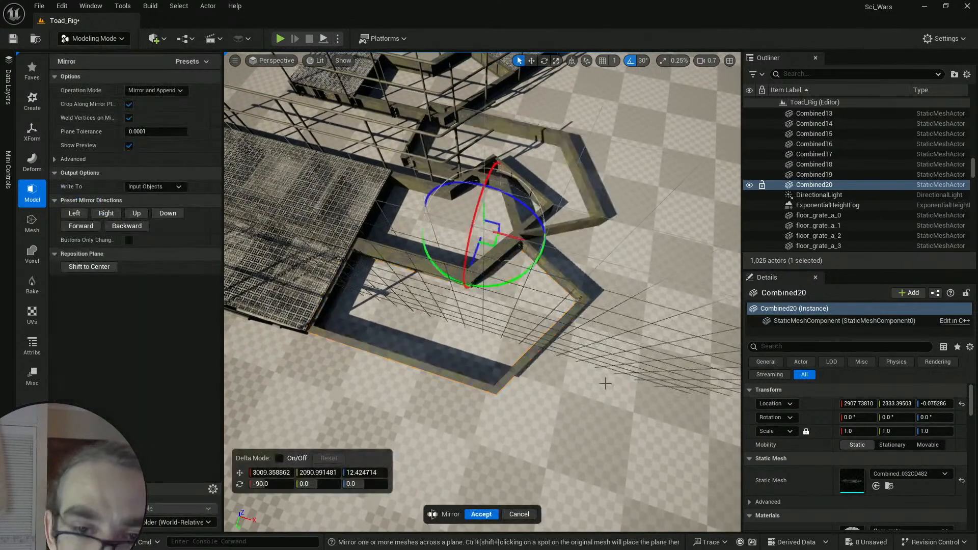
left_click_drag(516, 278, 473, 294)
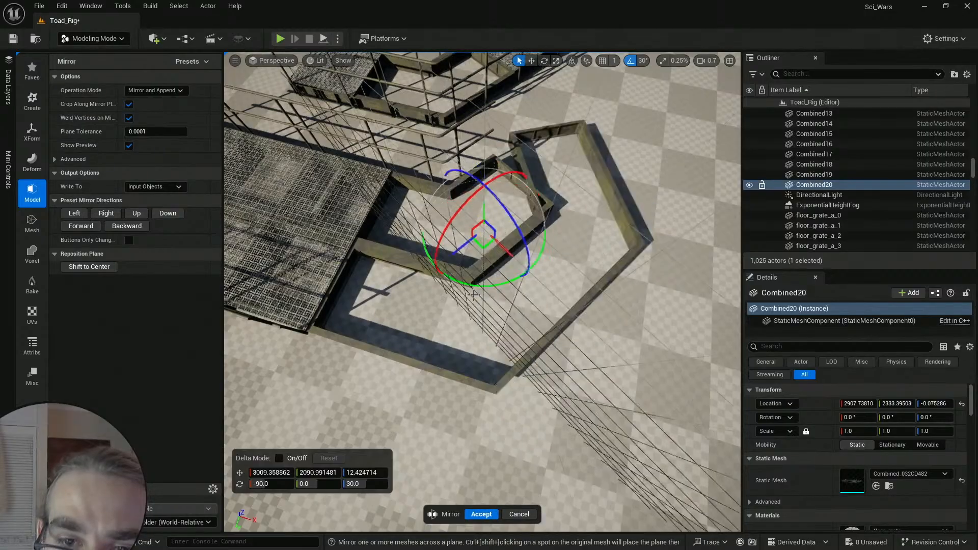
right_click_drag(534, 297, 533, 289)
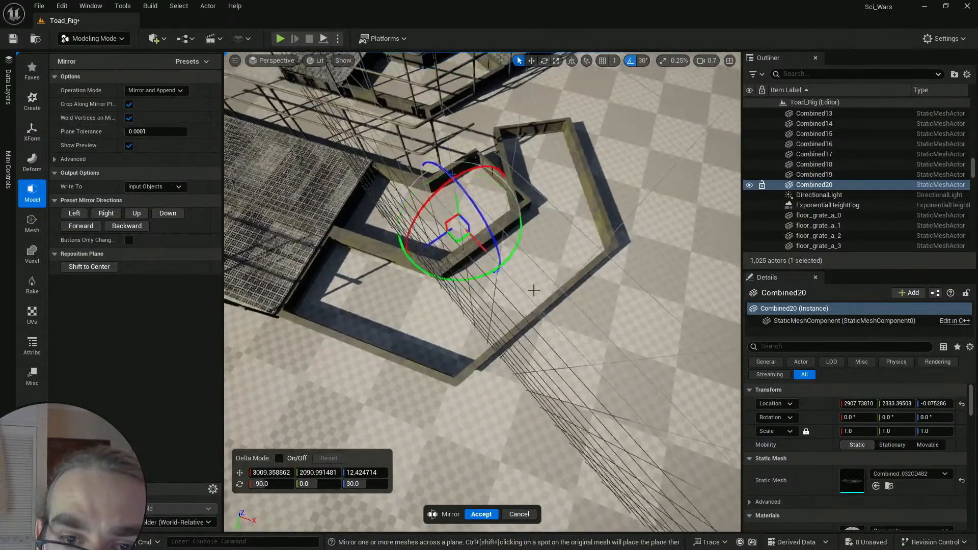
left_click_drag(491, 269, 480, 273)
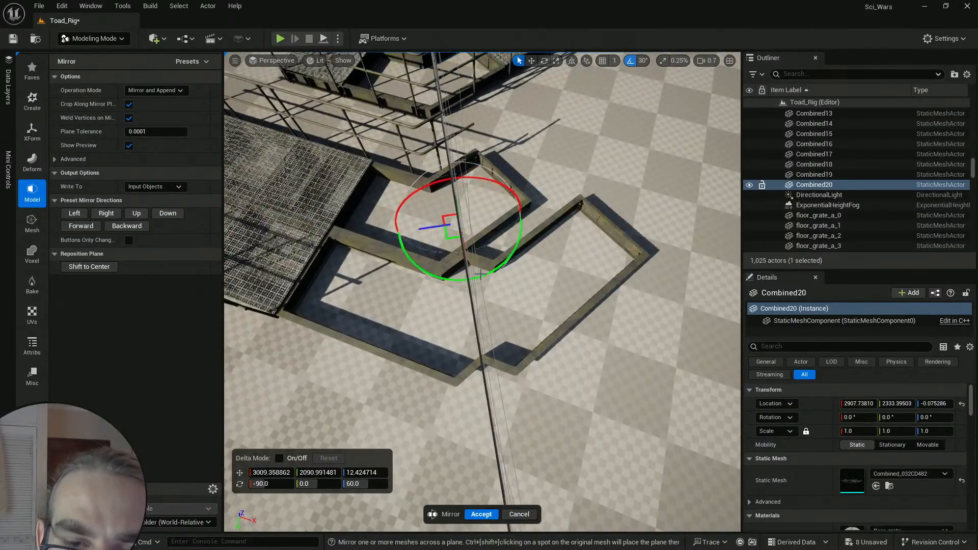
left_click(102, 266)
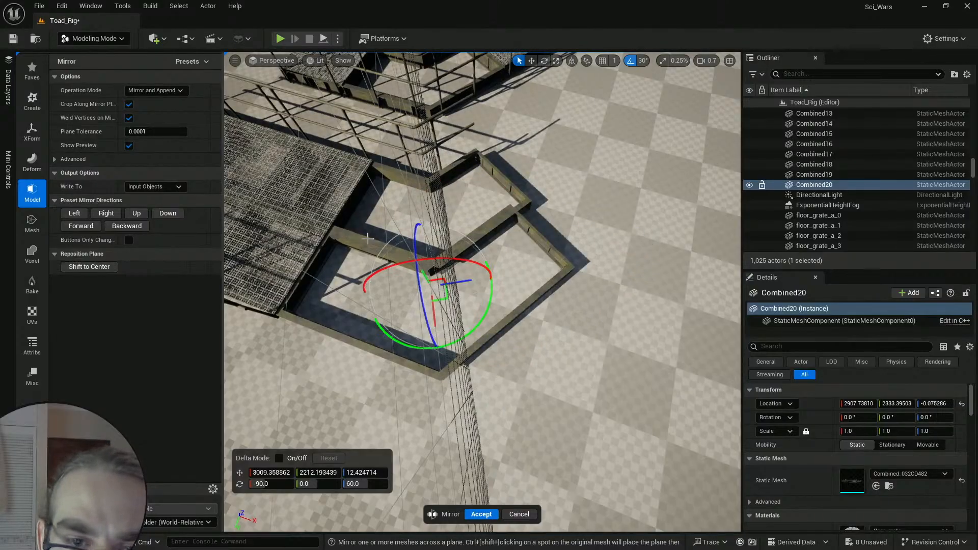
right_click_drag(479, 306, 285, 280)
left_click_drag(447, 232, 438, 240)
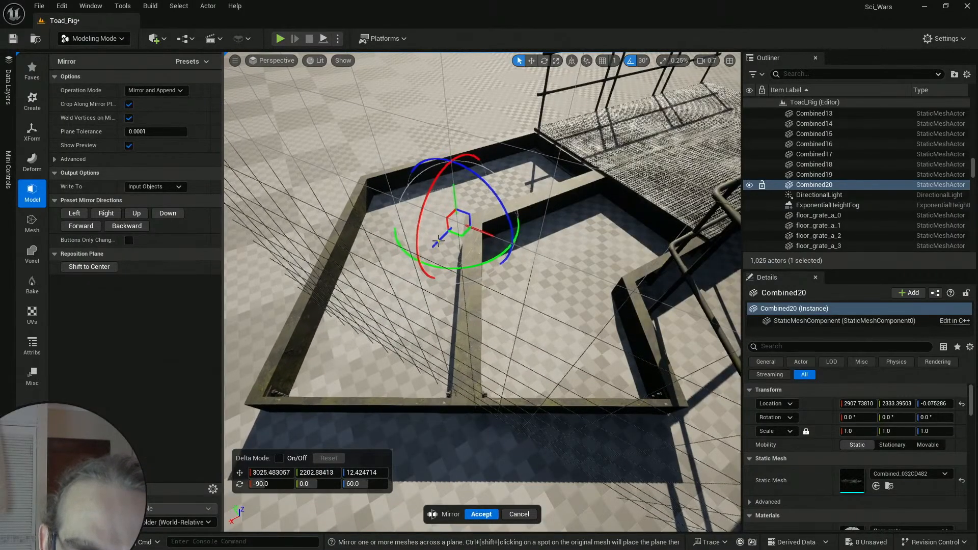
left_click(490, 516)
key("Escape")
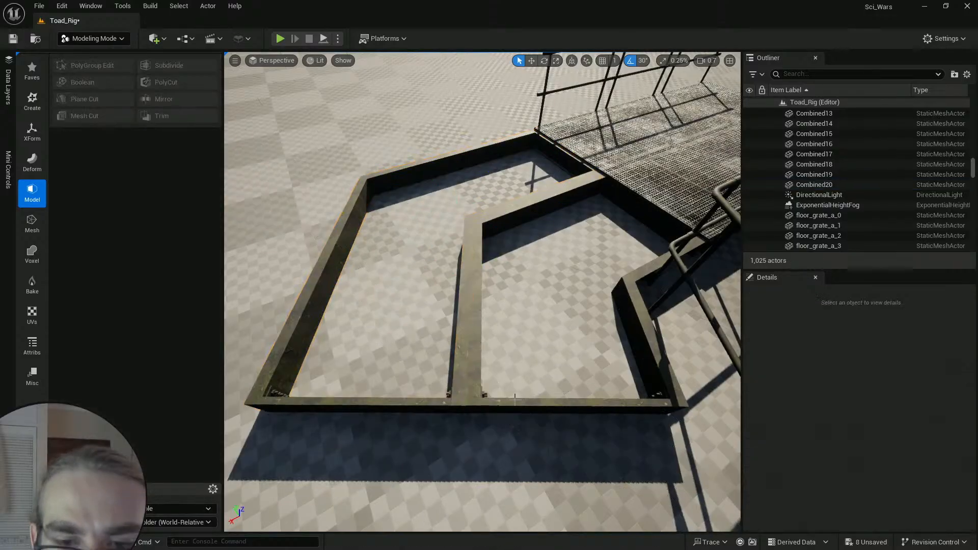
Step: Examine the mirrored frame's fit against the inner frame and double-width grated floor, and look over the neighbouring catwalk turn section
left_click_drag(483, 357, 637, 352, "alt")
key("w")
mouse_move(483, 291)
right_mouse_down()
mouse_move(474, 260)
mouse_move(483, 305)
right_mouse_up()
key("s")
right_click_drag(420, 299, 443, 306)
key("a")
right_click_drag(539, 365, 591, 362)
key("a")
right_click_drag(482, 292, 509, 298)
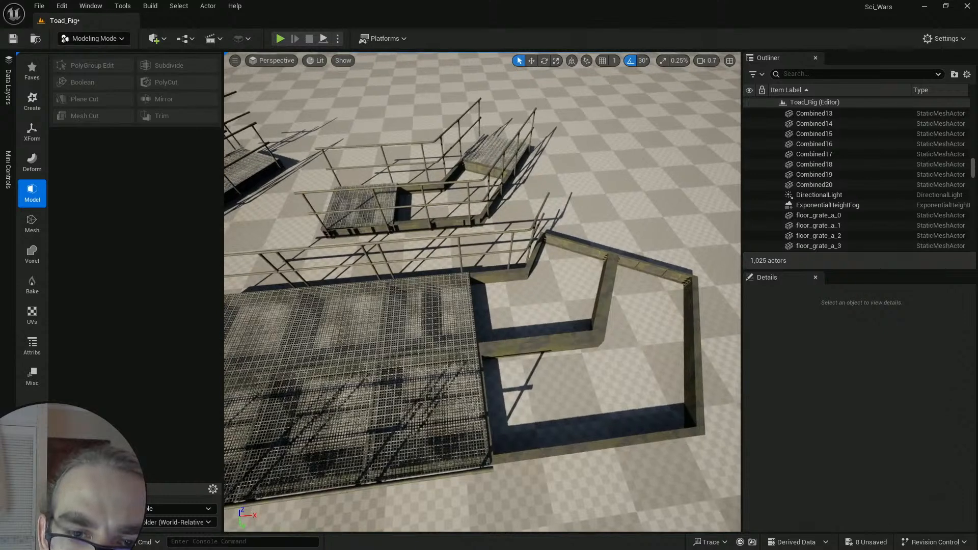
key("e")
right_click_drag(444, 330, 446, 298)
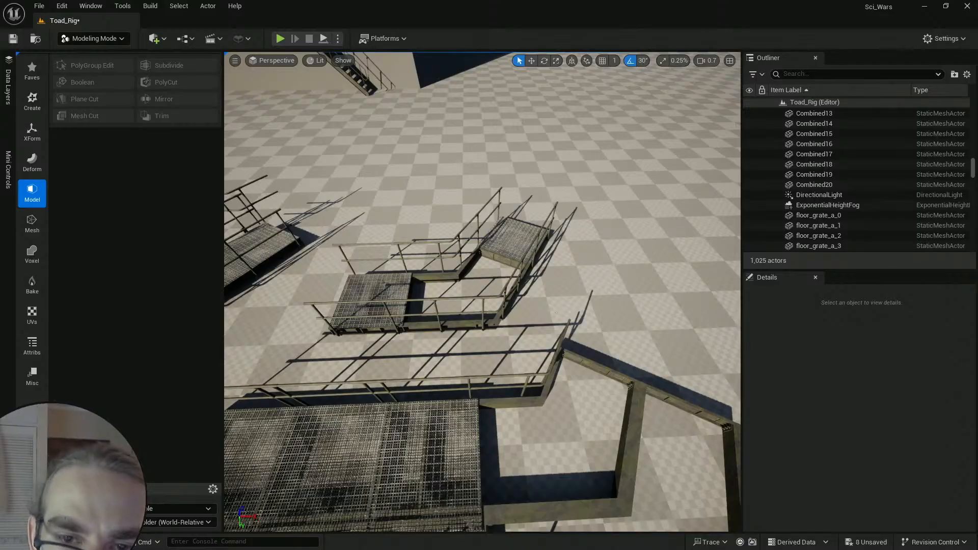
key("w")
right_click_drag(556, 313, 538, 326)
left_click(453, 517)
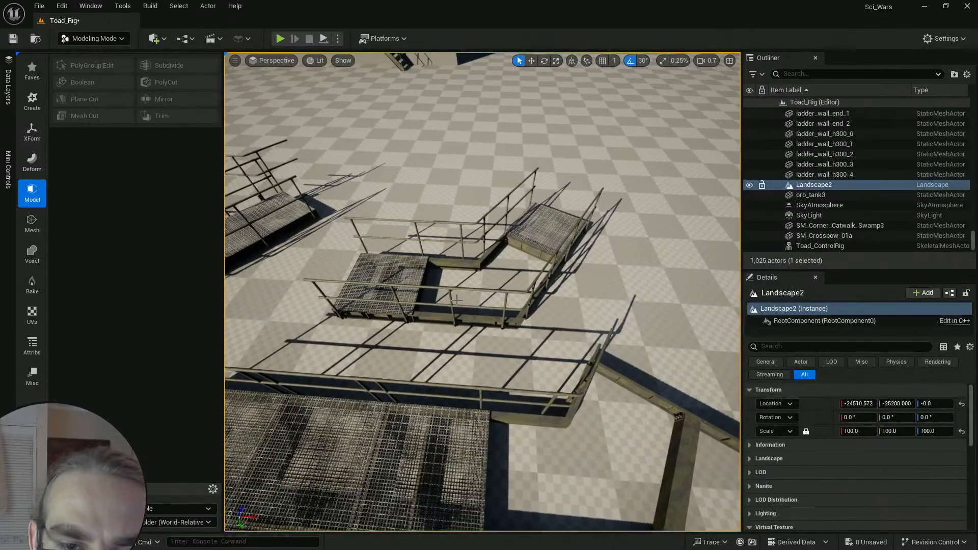
Step: Look over the catwalk turn sections and inspect the grated floor piece of the original angled section
key("Escape")
left_click(487, 314)
key("Escape")
right_click_drag(570, 345, 566, 361)
key("a")
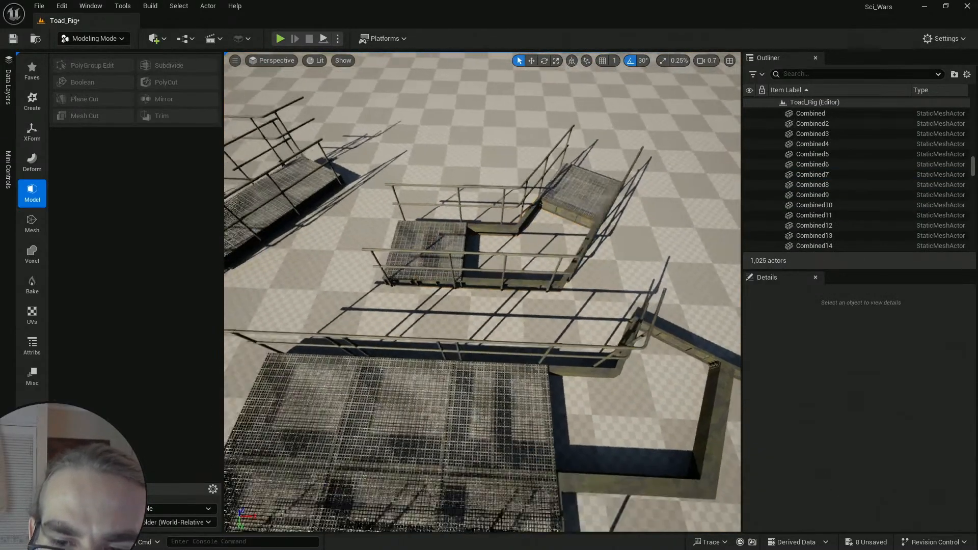
key("s")
right_click_drag(404, 253, 413, 249)
key("a")
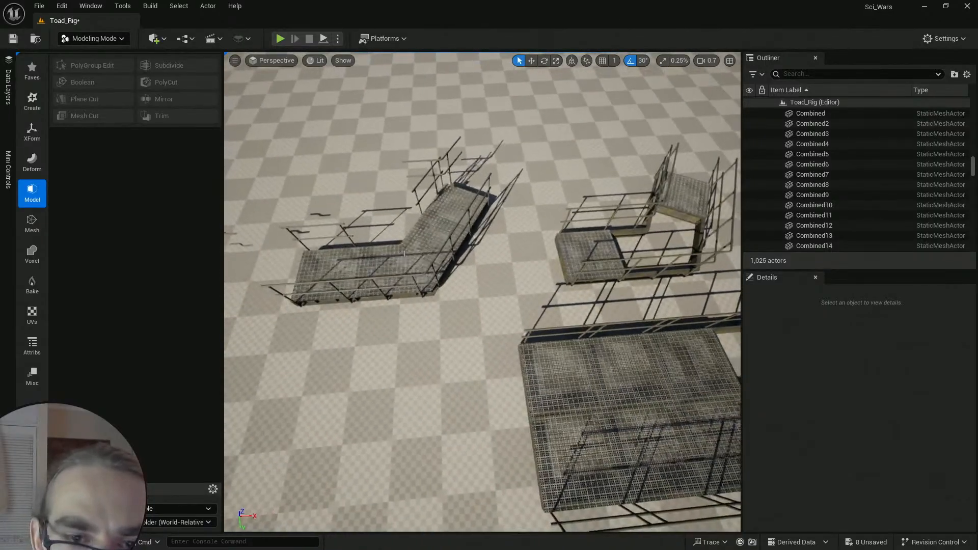
left_click(405, 253)
key("d")
right_click_drag(451, 294, 452, 300)
key("s")
key("w")
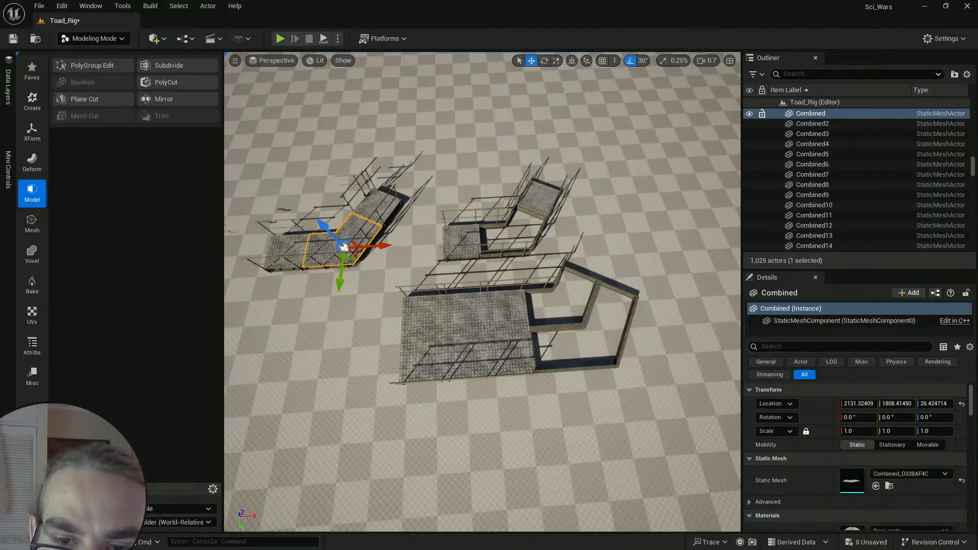
Step: Examine how the inner turn frame Combined9 overlaps the last grated tile of the double-width walkway
left_click(553, 324)
key("f")
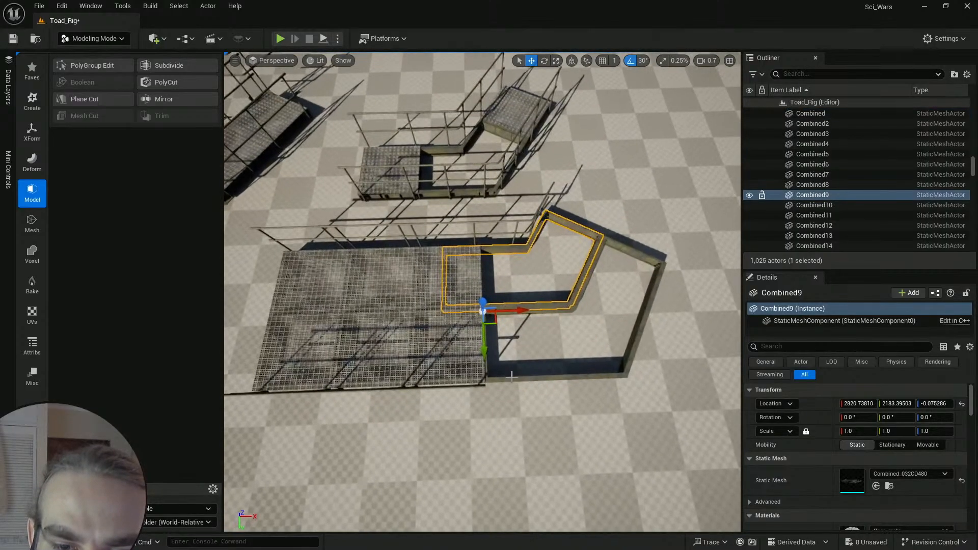
left_click(511, 377)
scroll(511, 369, "up", 5)
left_click(504, 322)
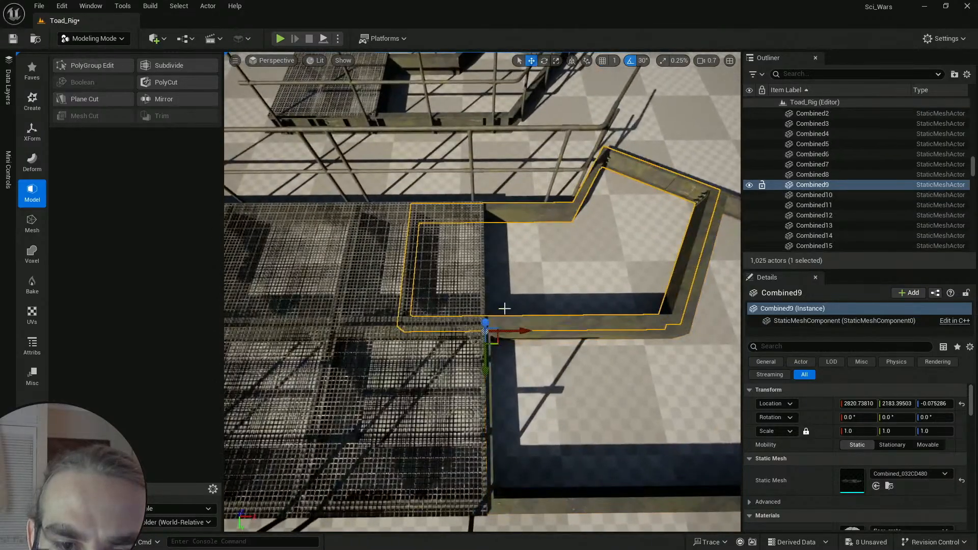
right_click_drag(505, 308, 534, 289)
key("d")
key("s")
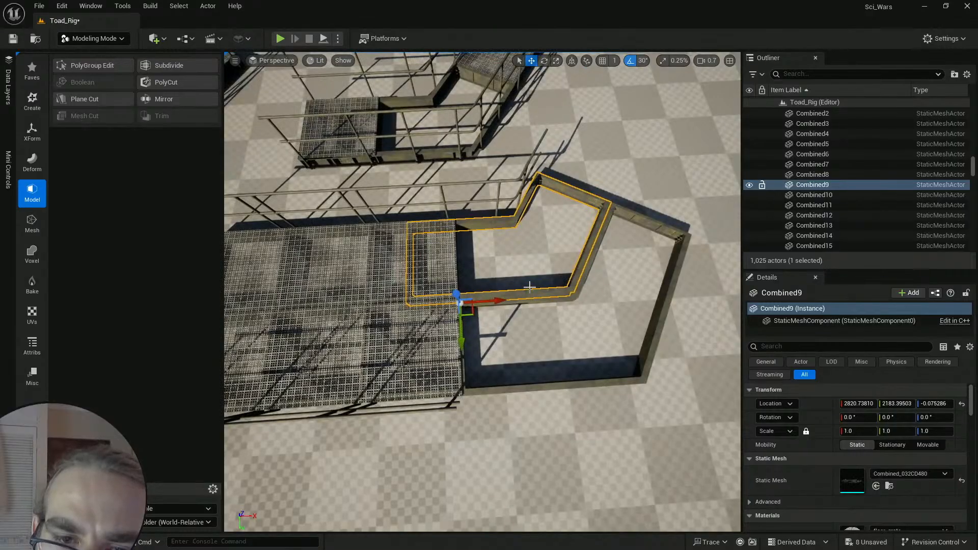
Step: Hide grated floor tile Combined7, which covers the end of the inner turn frame
left_click(460, 302)
left_click(449, 265)
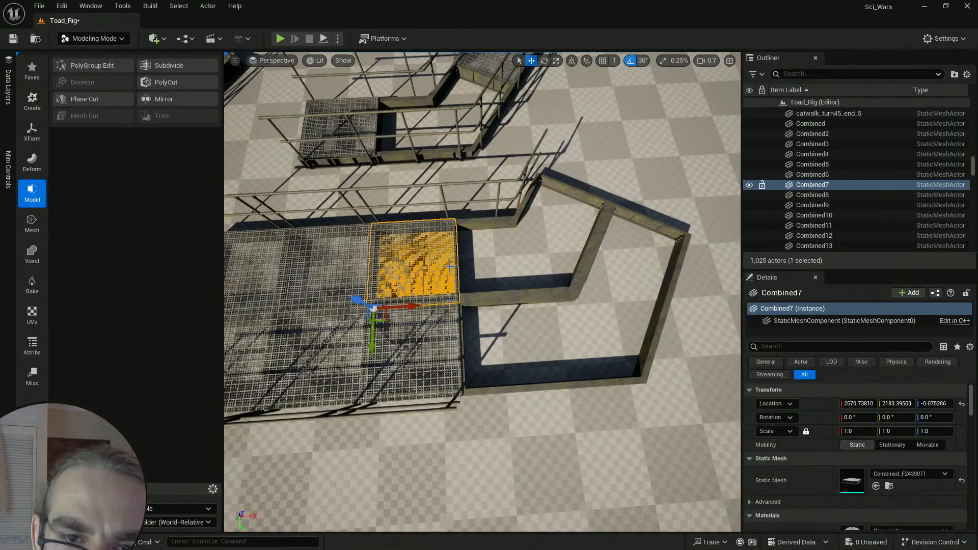
right_click_drag(522, 315, 503, 296)
left_click(523, 315)
left_click(519, 307)
left_click(502, 333)
right_click_drag(502, 332, 490, 282)
left_click(495, 332)
key("Delete")
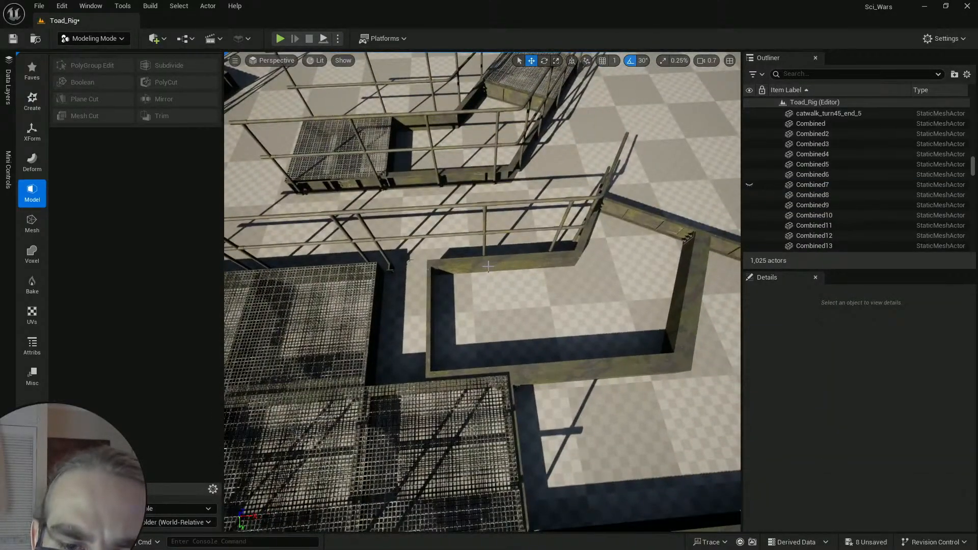
Step: Duplicate grate tile Combined6 and, with grid snapping set to 50, move the copy along X into the hidden tile's place
left_click(488, 266)
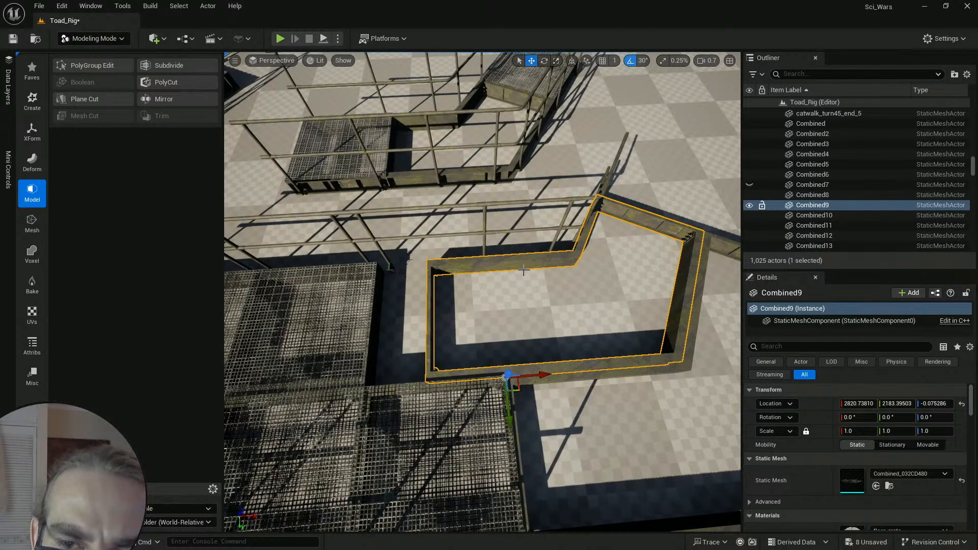
right_click_drag(523, 270, 433, 232)
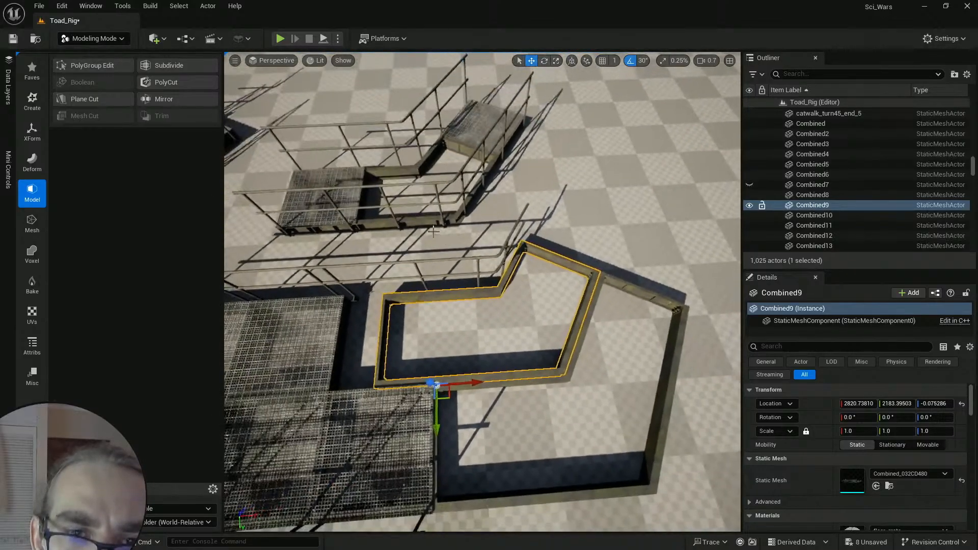
left_click(436, 223)
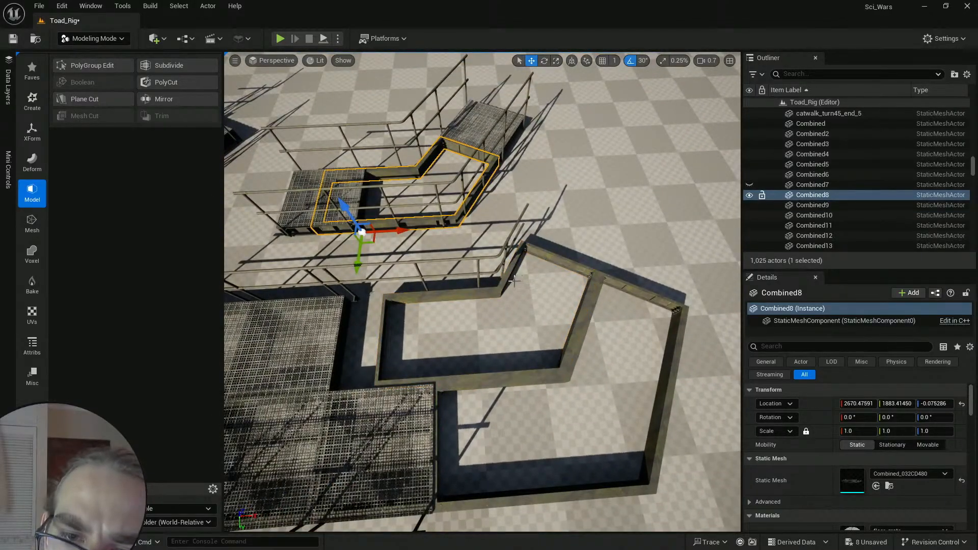
right_click_drag(507, 284, 487, 304)
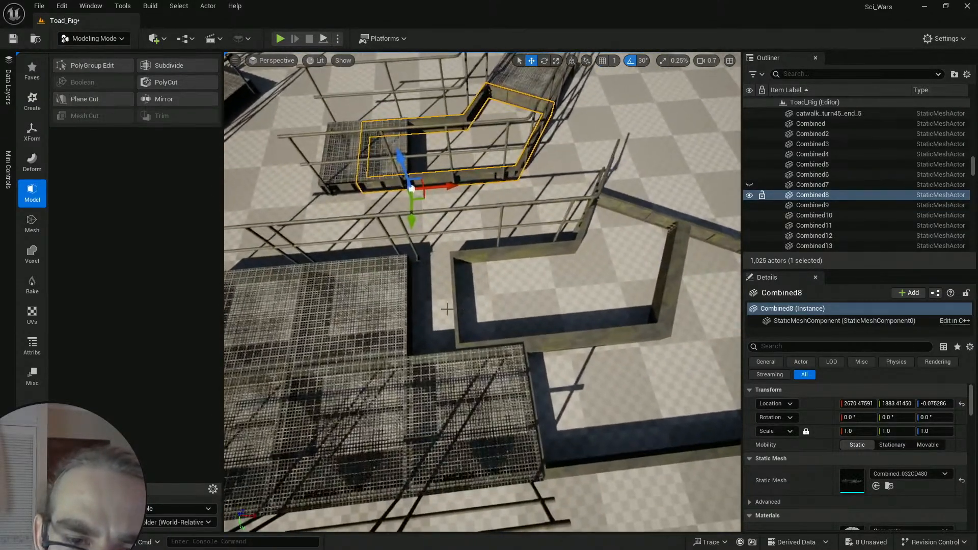
left_click(400, 281)
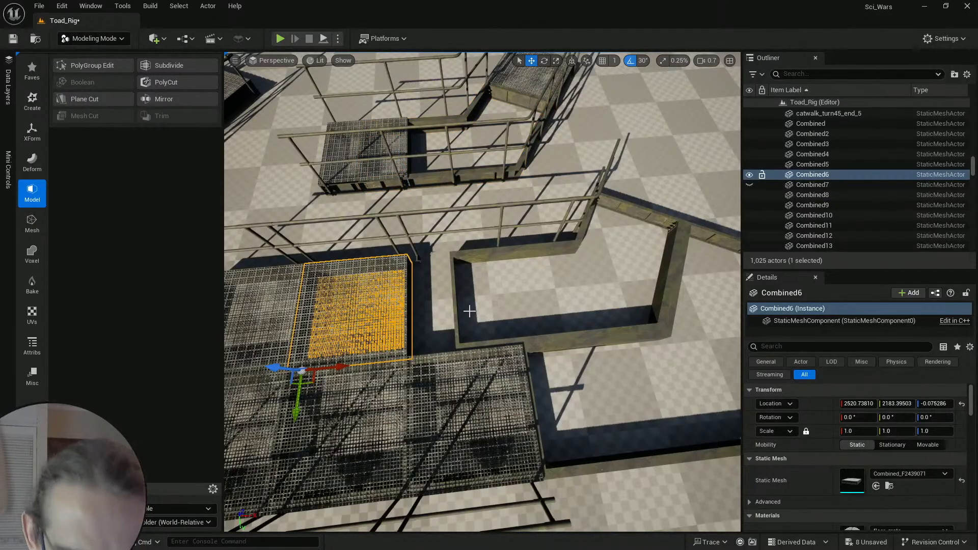
key("ctrl+d")
left_click_drag(344, 366, 454, 358)
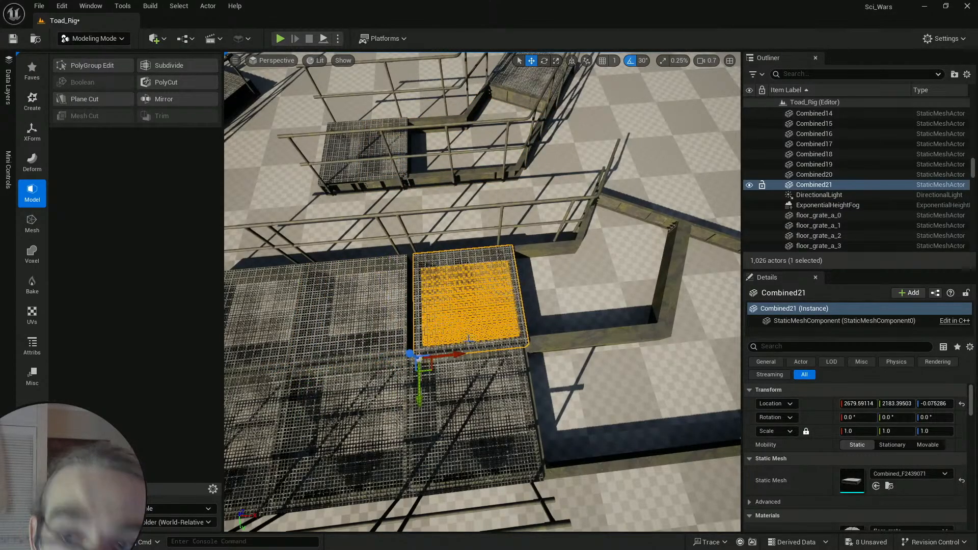
key("ctrl+z")
left_click(617, 61)
left_click(652, 121)
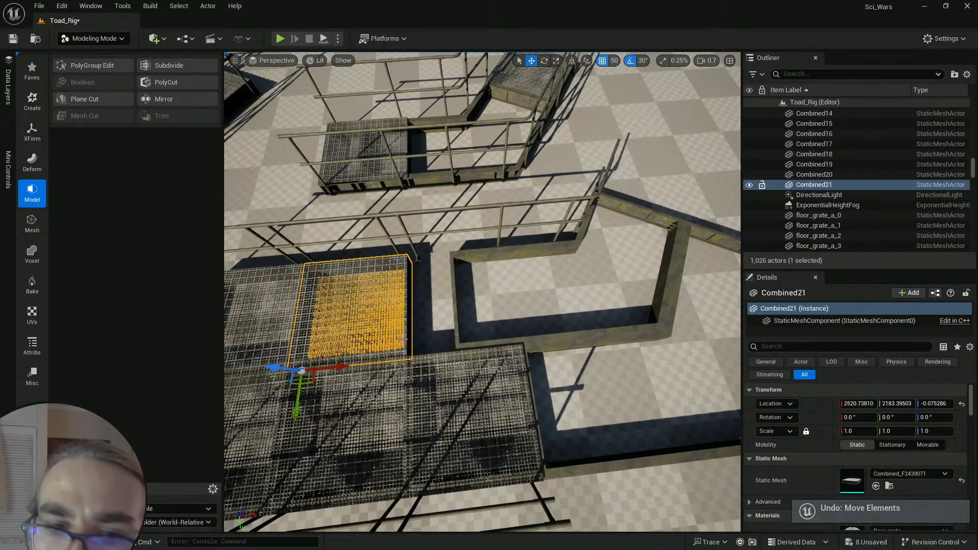
left_click_drag(337, 367, 435, 360)
left_click(576, 344)
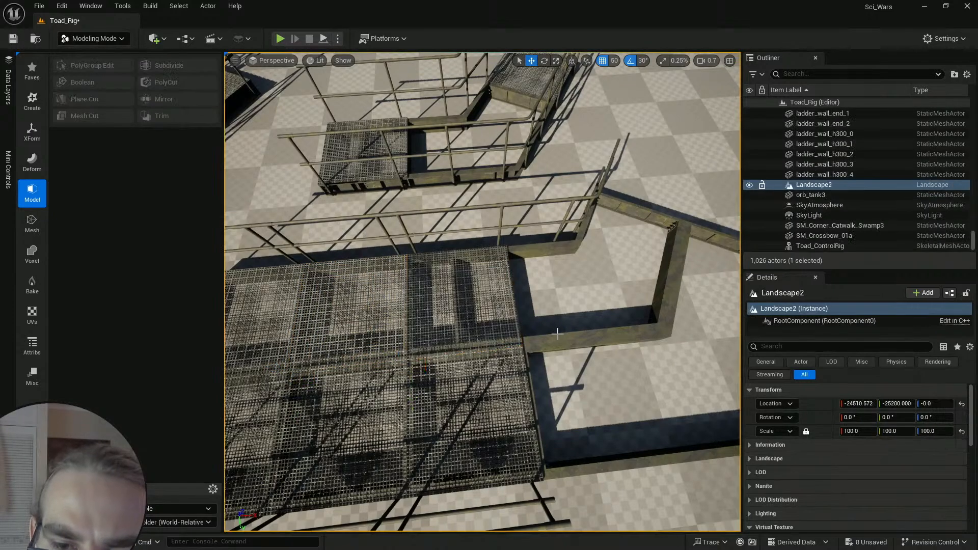
Step: Start PolyGroup Edit on the inner frame Combined9, select its end beam under the grating, and move it along X to about 2839.83
left_click(572, 336)
key("w")
scroll(575, 339, "down", 2)
mouse_move(571, 336)
right_mouse_down()
mouse_move(581, 339)
mouse_move(566, 352)
mouse_move(589, 344)
right_mouse_up()
key("w")
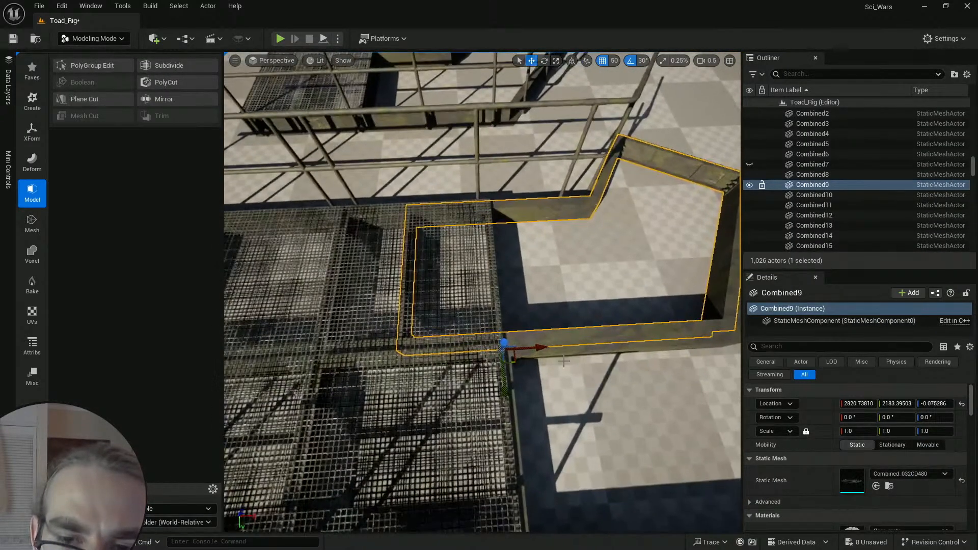
left_click(589, 351)
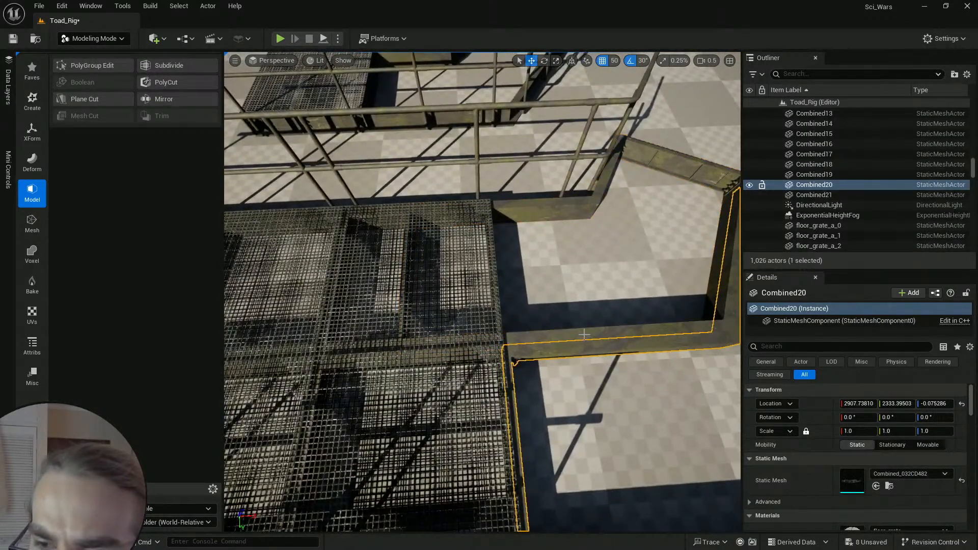
left_click(585, 335)
left_click(72, 69)
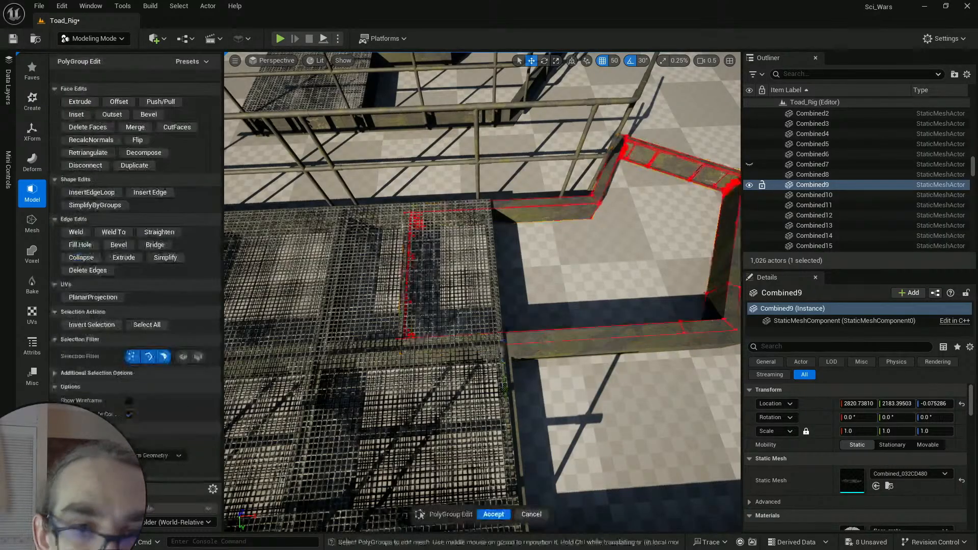
left_click_drag(443, 376, 443, 377)
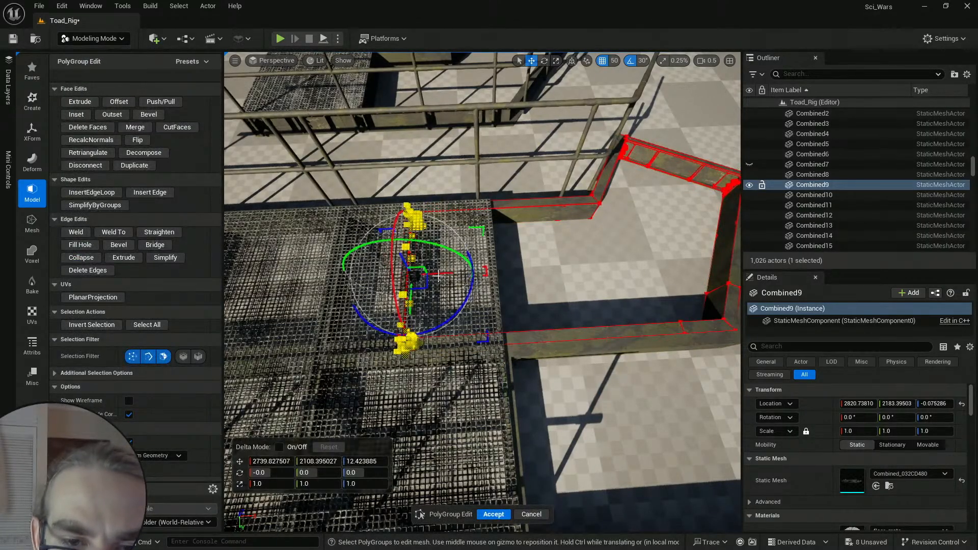
left_click_drag(547, 278, 557, 278)
Step: Set grid snapping to 1, move the frame's end beam back to about X 2826.83 against the floor tile, and accept the edit
right_click_drag(554, 300, 509, 308)
key("w")
scroll(540, 309, "down", 2)
key("w")
left_click(610, 61)
left_click(628, 81)
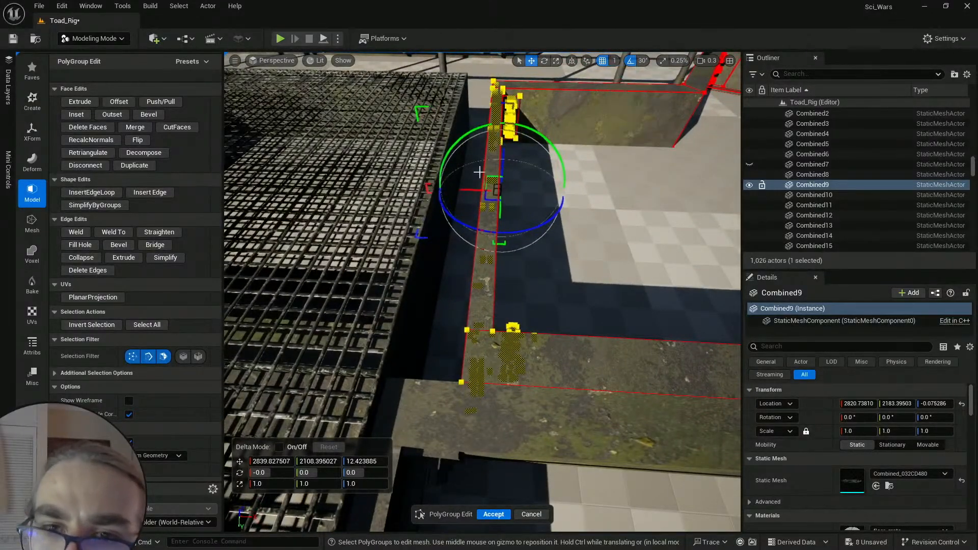
left_click_drag(461, 188, 437, 192)
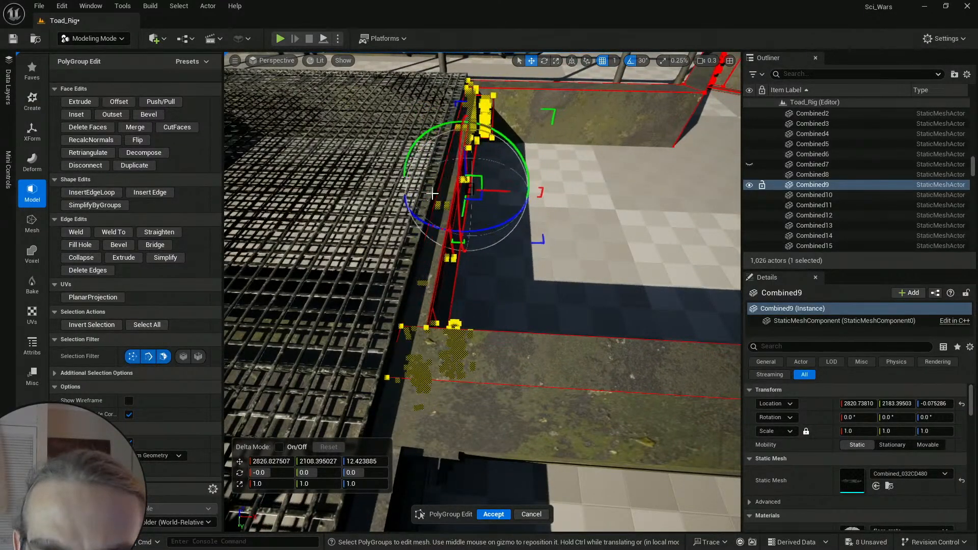
right_click_drag(525, 286, 526, 287)
left_click(491, 515)
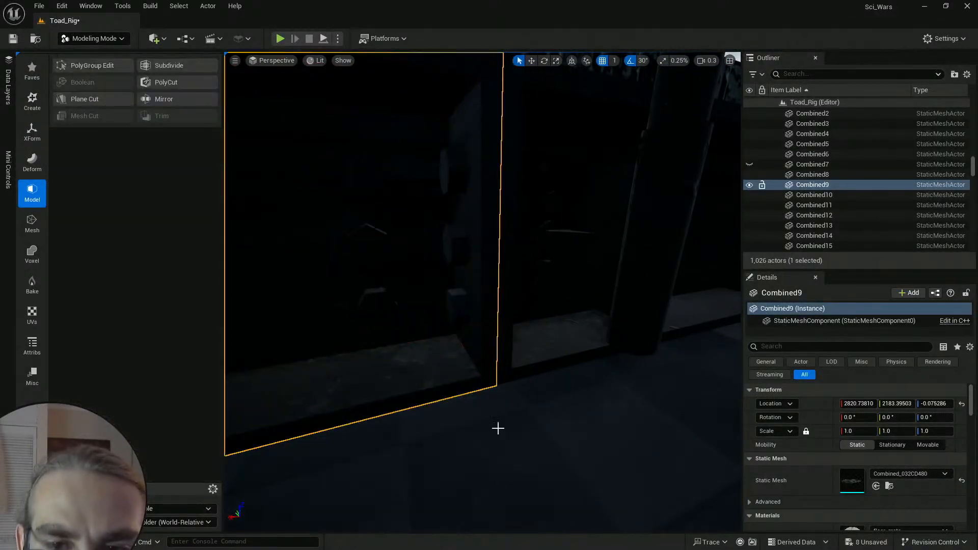
key("Escape")
Step: Duplicate the original angled grated floor Combined and place the copy inside the inner frame at about X 2964.32, Y 2108.41
right_click_drag(497, 429, 530, 435)
right_click_drag(478, 347, 491, 361)
left_click(444, 243)
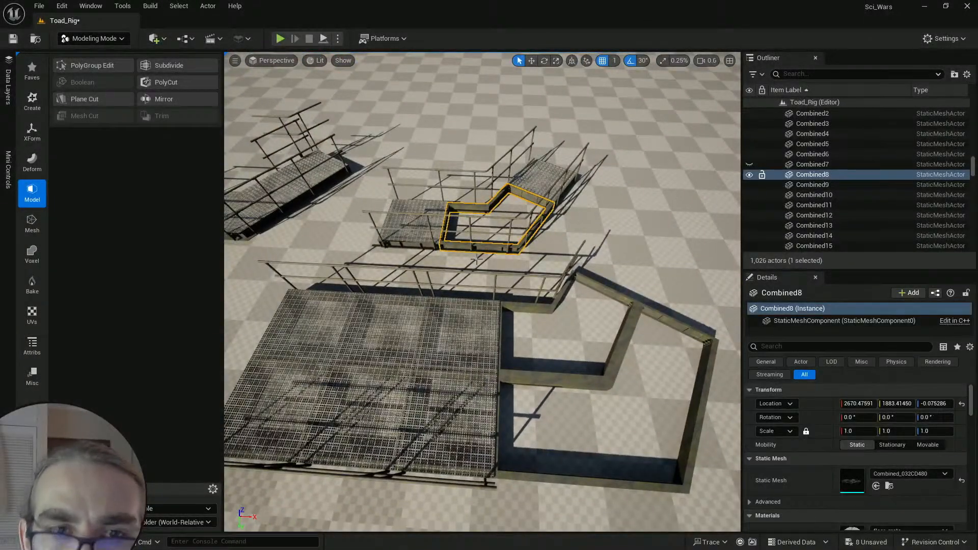
key("Escape")
right_click_drag(476, 260, 530, 326)
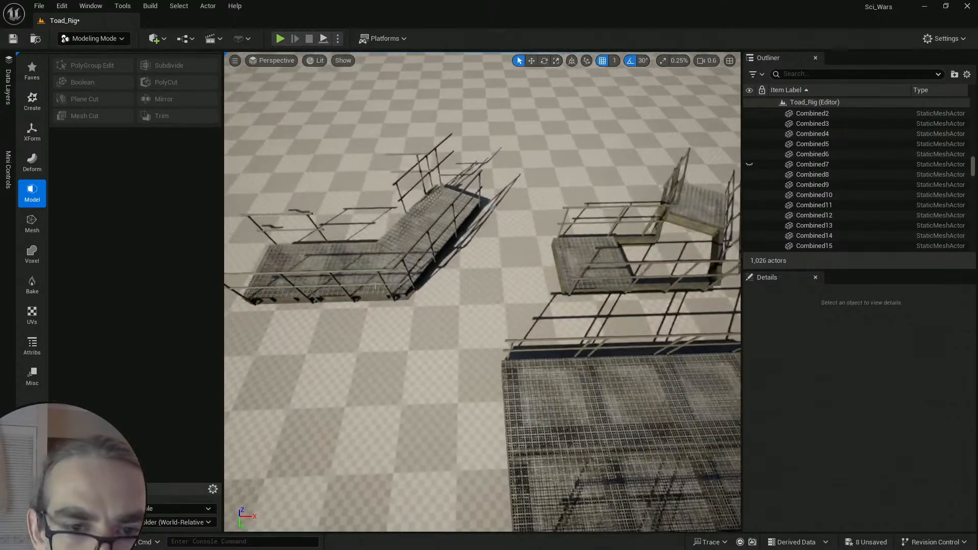
left_click(380, 265)
right_click_drag(447, 283, 449, 284)
key("w")
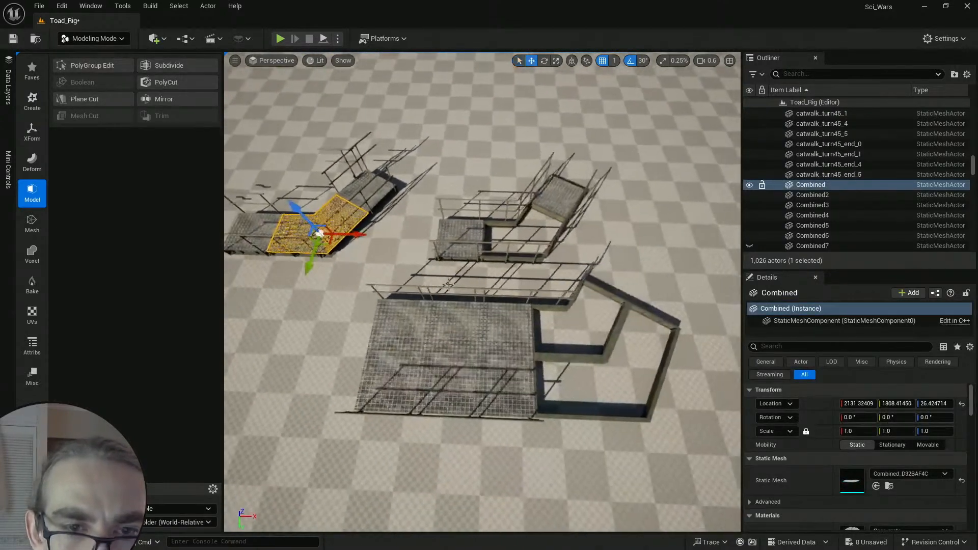
key("ctrl+d")
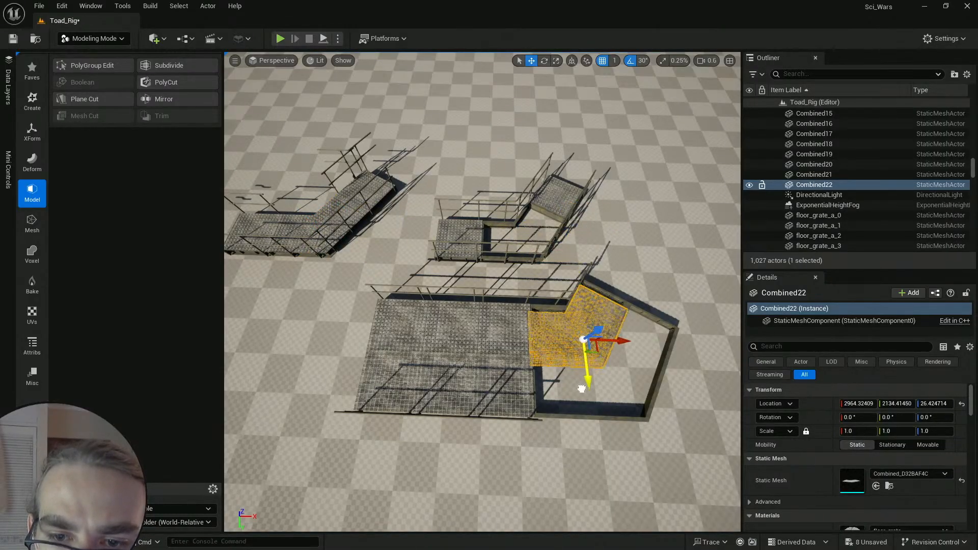
left_click(518, 256)
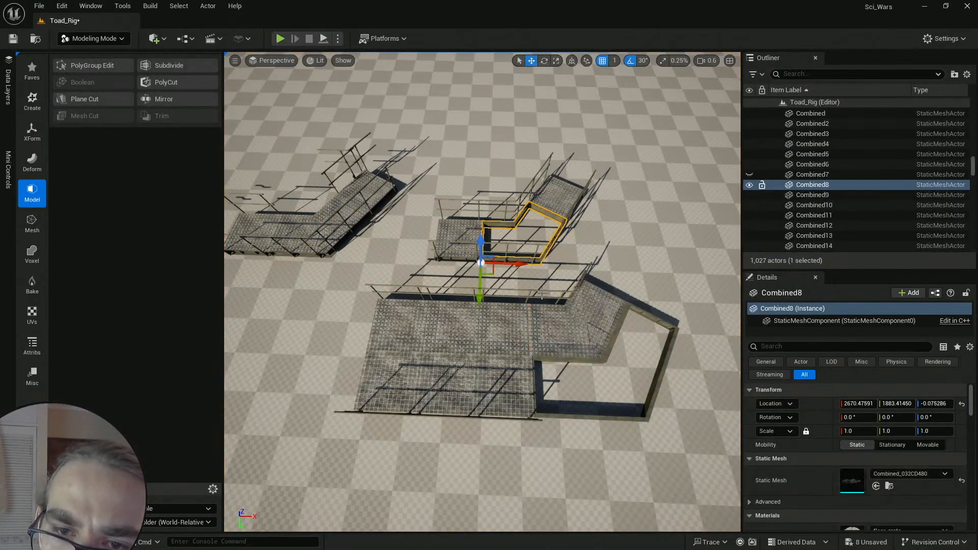
left_click(563, 304)
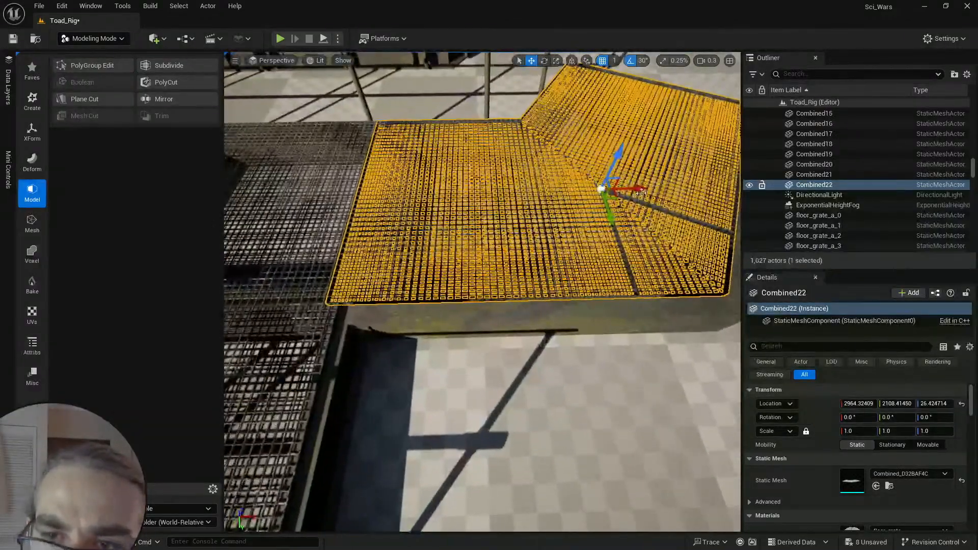
Step: Examine the duplicated angled grating's fit along the inner frame's edges, corners and joint with the adjoining floor tile
key("Escape")
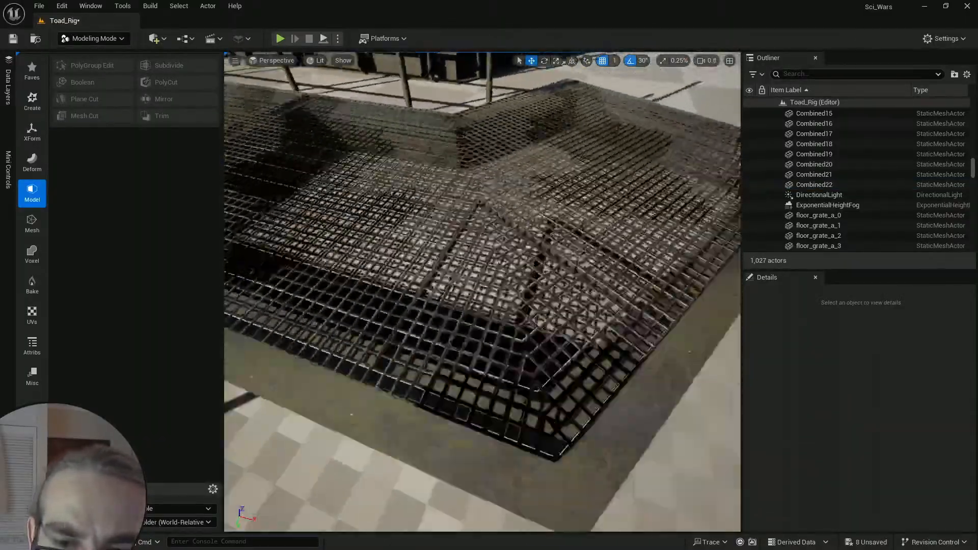
right_click_drag(483, 292, 341, 214)
scroll(482, 292, "down", 4)
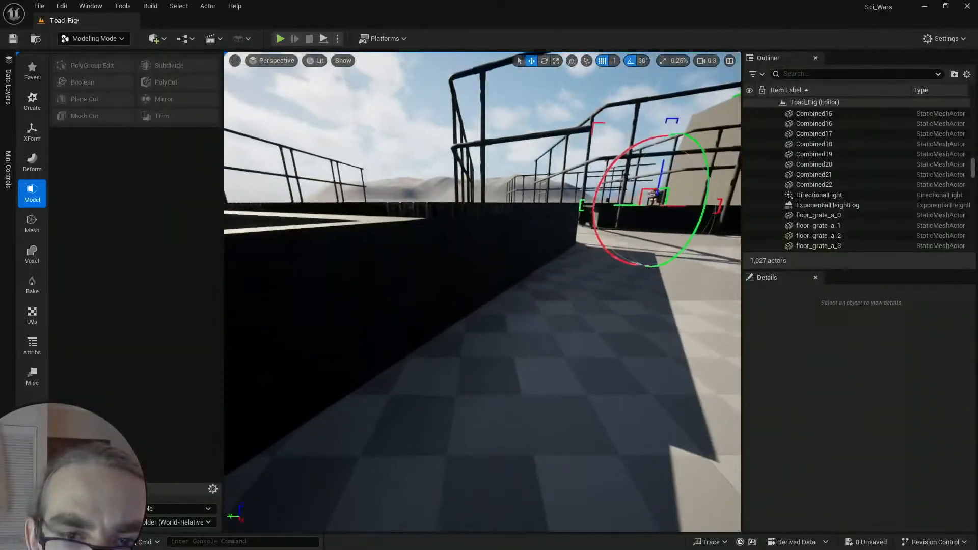
right_click_drag(550, 286, 667, 351)
key("q")
scroll(550, 286, "up", 2)
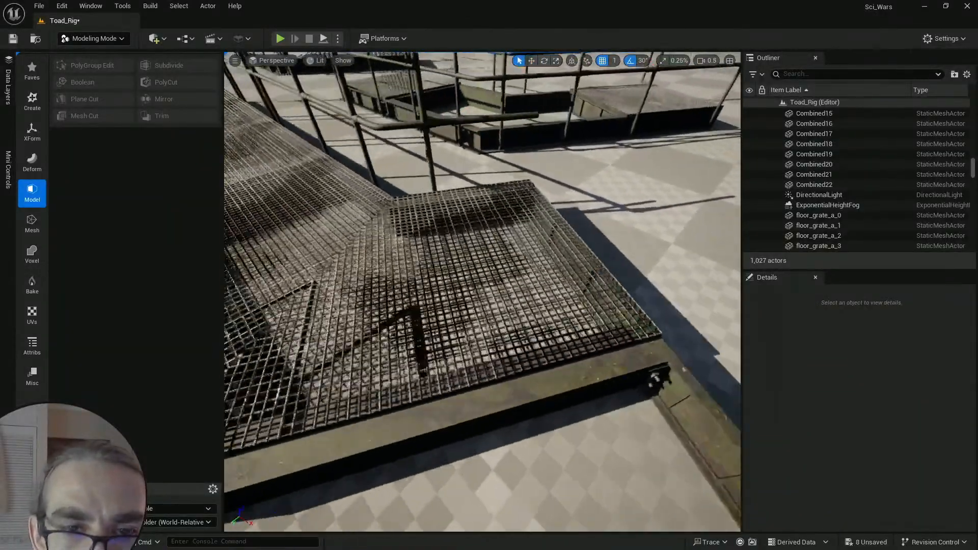
right_click_drag(502, 323, 486, 261)
scroll(487, 321, "down", 2)
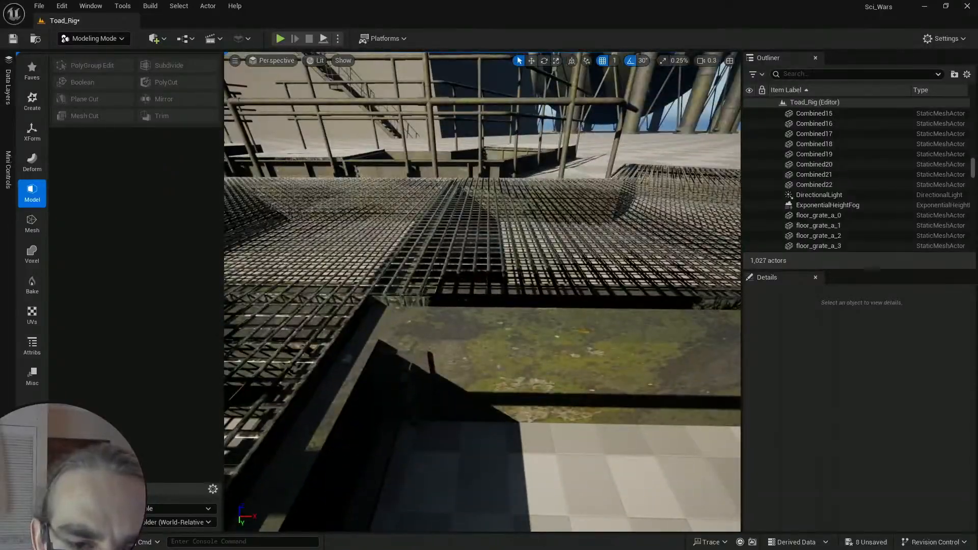
Step: Combine the inner frame and its duplicated angled grating into one new object, deleting the inputs
left_click(479, 318)
left_click(432, 291, "shift")
right_click_drag(433, 291, 454, 377)
scroll(432, 292, "up", 1)
scroll(484, 367, "up", 1)
key("s")
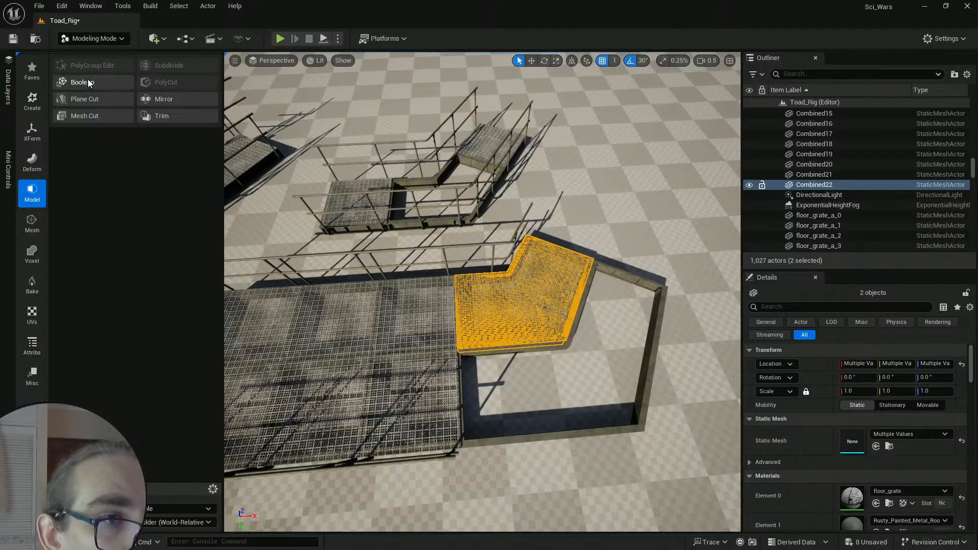
left_click(32, 131)
left_click(84, 83)
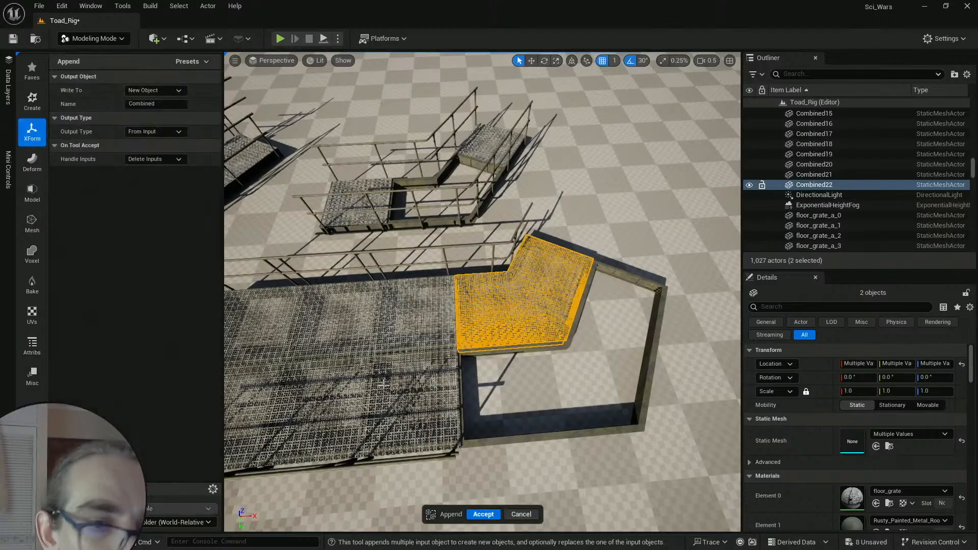
key("Return")
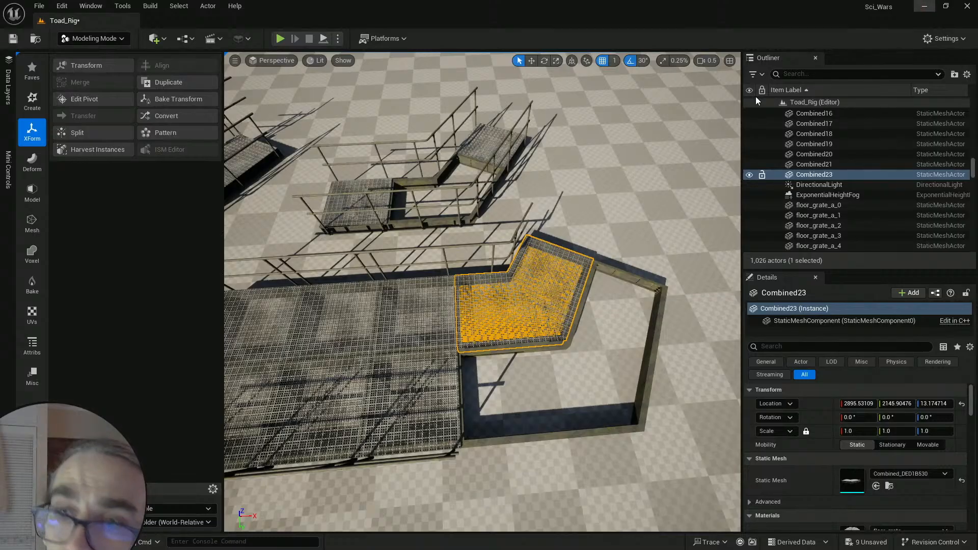
key("w")
key("s")
right_click_drag(548, 218, 531, 233)
key("w")
key("s")
scroll(550, 240, "up", 1)
left_click_drag(446, 302, 446, 302, "alt")
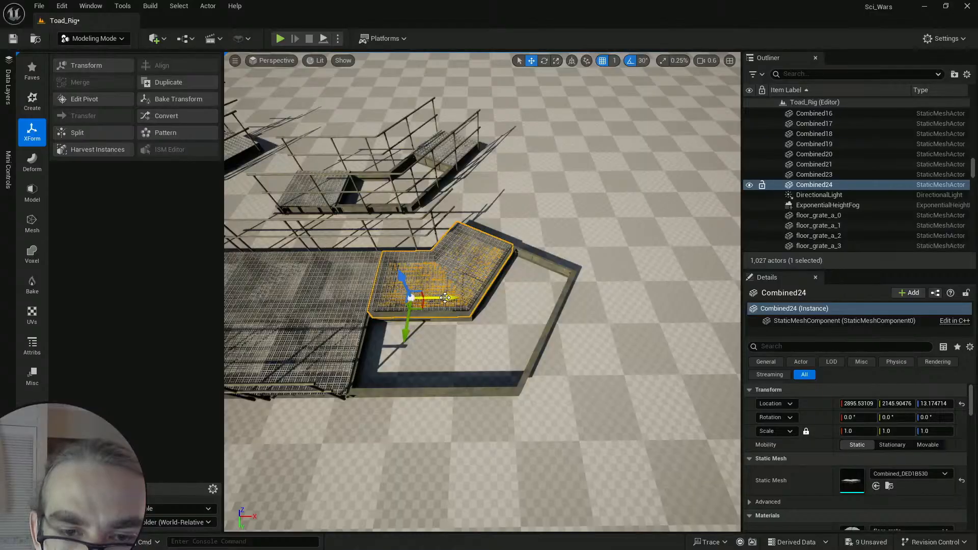
left_click_drag(445, 298, 624, 273, "alt")
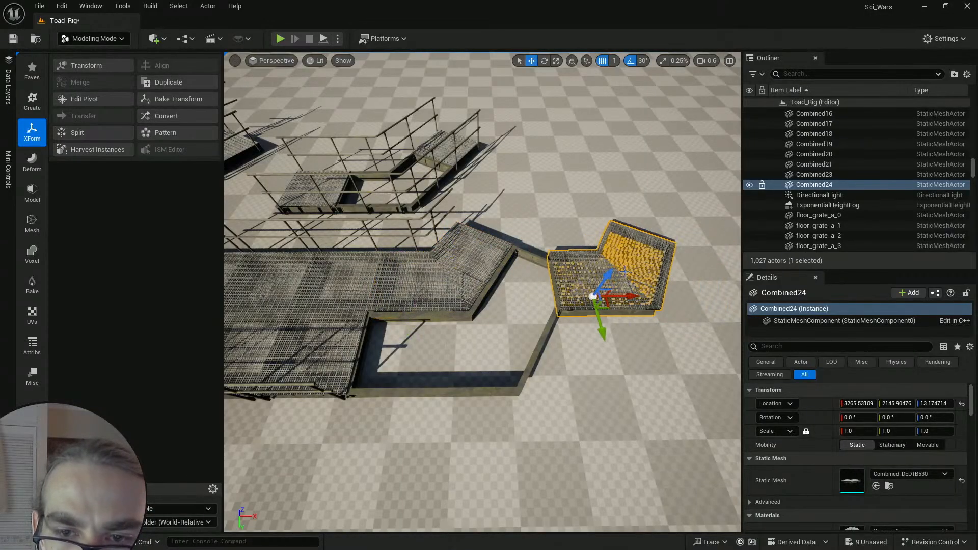
key("Delete")
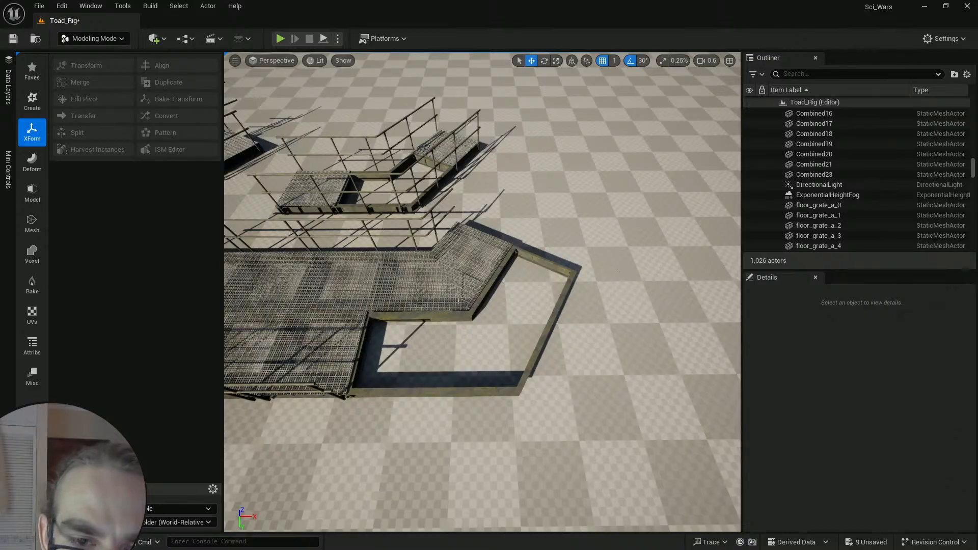
Step: Hide the outer frame Combined20 and the adjoining floor pieces Combined19 and Combined21 around the angled section
left_click(459, 300)
right_click_drag(459, 300, 450, 291)
left_click(462, 275)
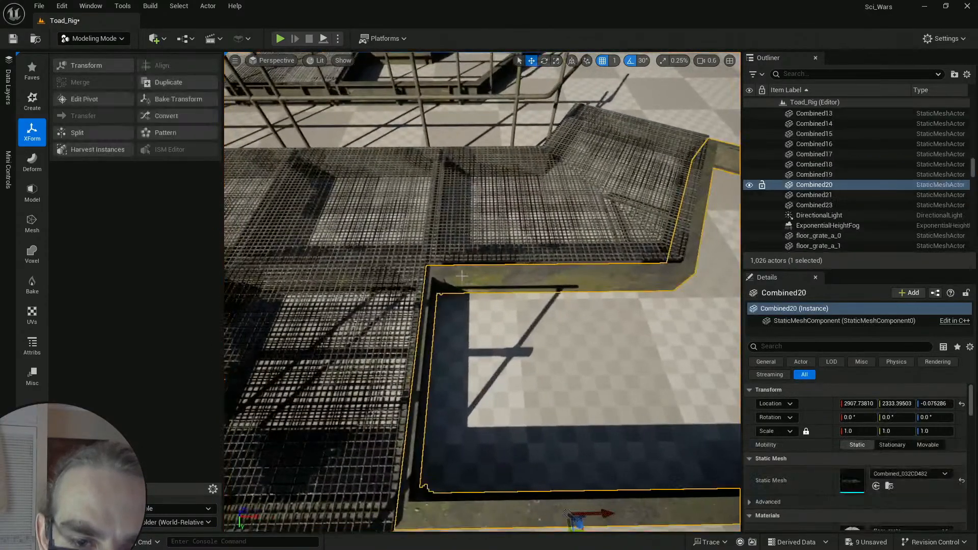
key("h")
left_click(407, 286)
key("h")
left_click(410, 260)
key("h")
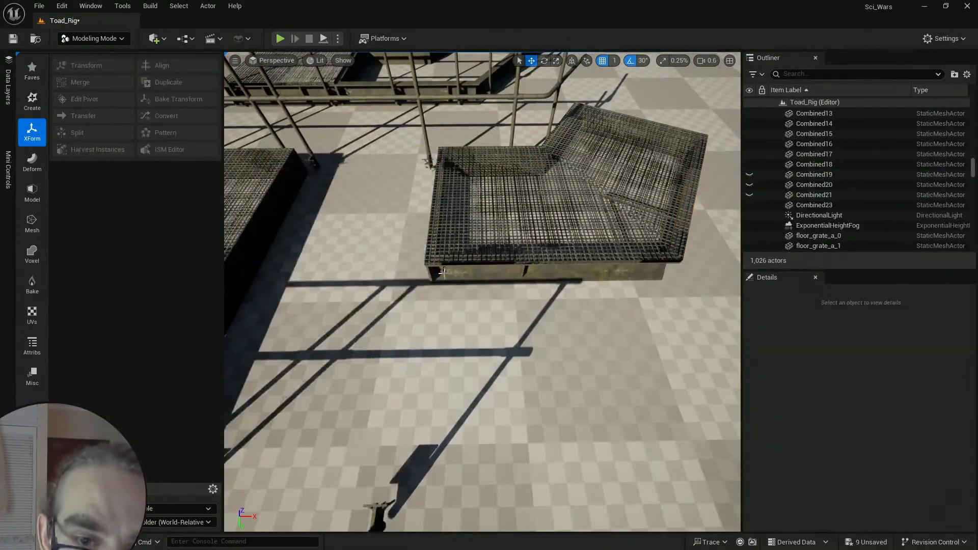
Step: Start Edit Pivot on the angled floor Combined23 and move the pivot near its end corner, about X 2817.53, Y 2193.90
left_click(456, 249)
right_click_drag(456, 250, 516, 235)
key("w")
scroll(512, 231, "down", 2)
key("s")
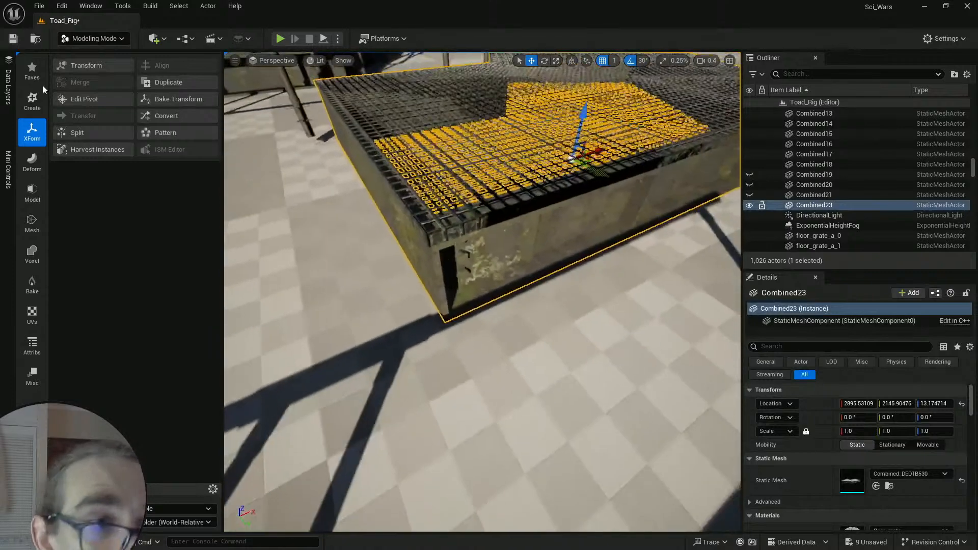
left_click(84, 100)
left_click_drag(558, 164, 379, 220)
left_click_drag(394, 225, 451, 345)
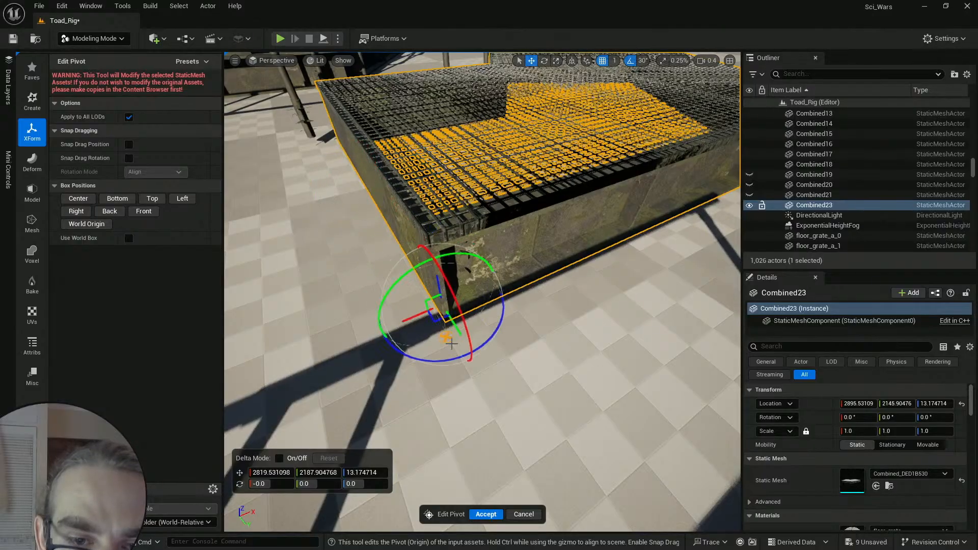
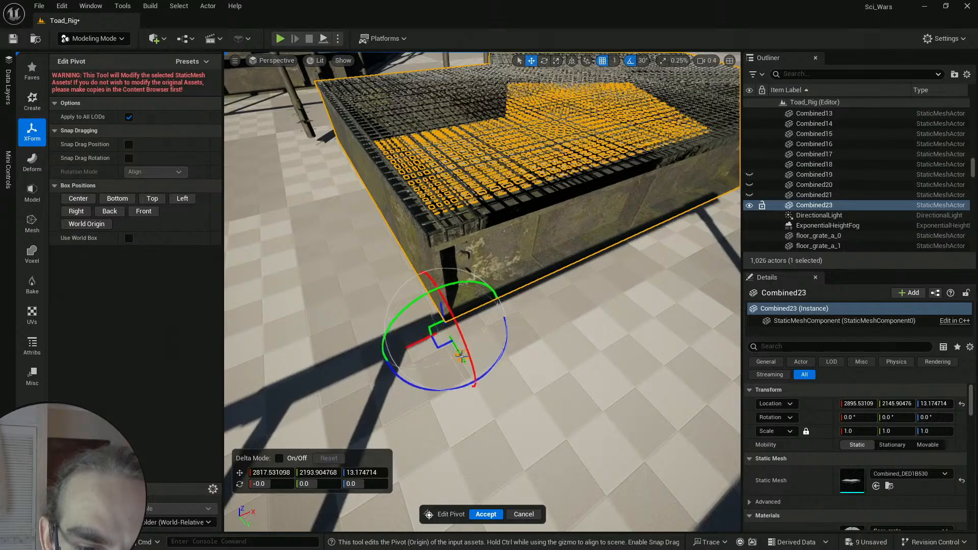
Step: Lower the pivot onto the frame's bottom corner at about X 2820.53, Y 2182.90, Z 0.17, and accept it
left_click_drag(461, 357, 470, 367)
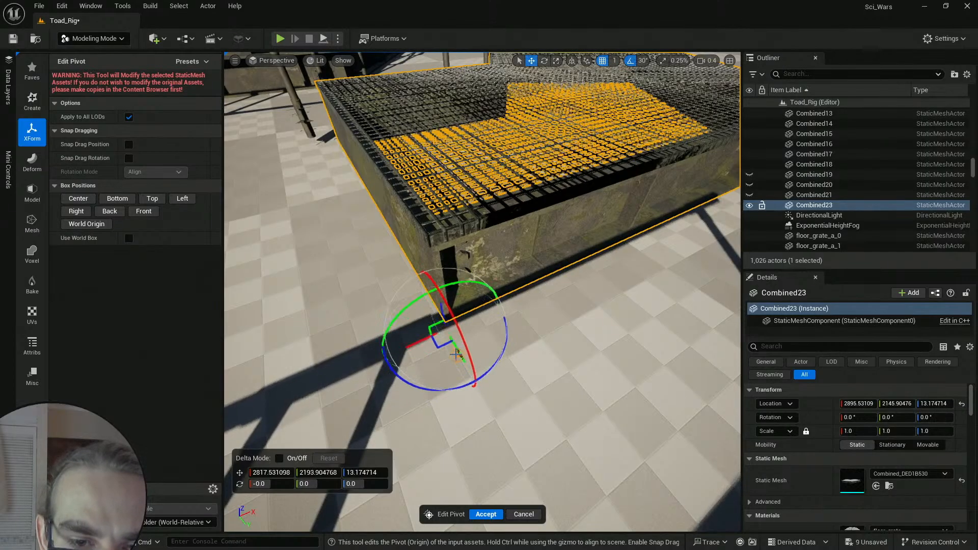
key("w")
right_click_drag(489, 345, 267, 238)
scroll(326, 242, "down", 2)
left_click_drag(267, 275, 404, 335)
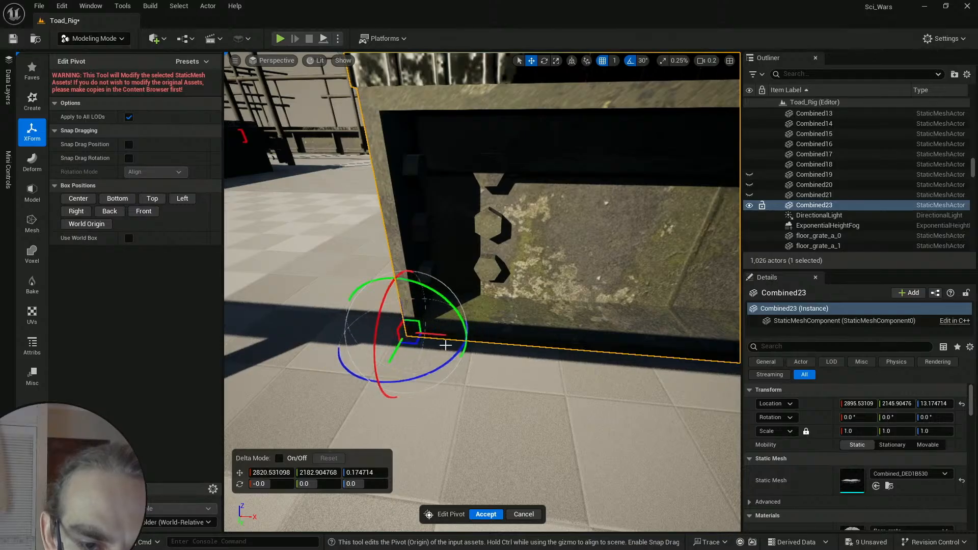
scroll(446, 345, "down", 1)
right_click_drag(446, 345, 591, 375)
mouse_move(465, 364)
left_mouse_down()
mouse_move(474, 369)
mouse_move(461, 357)
left_mouse_up()
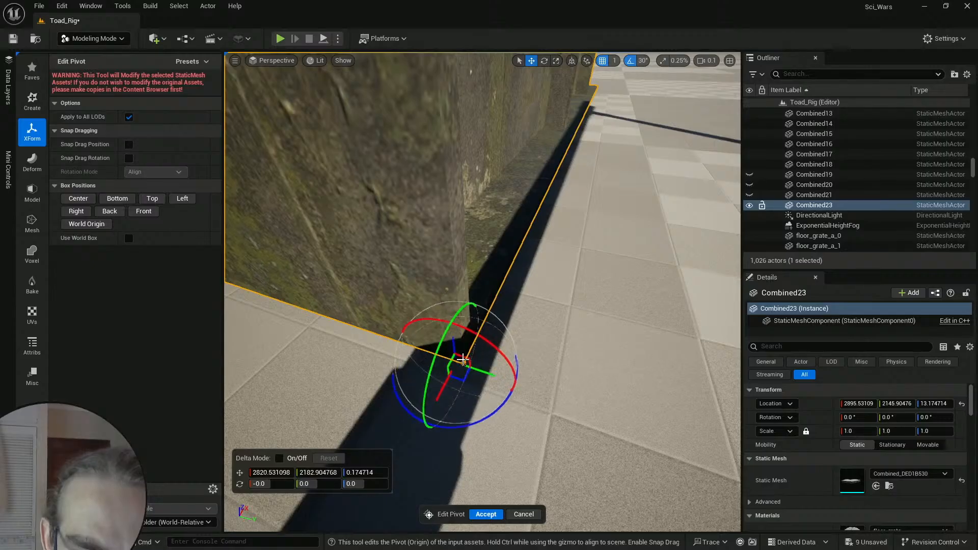
left_click(488, 513)
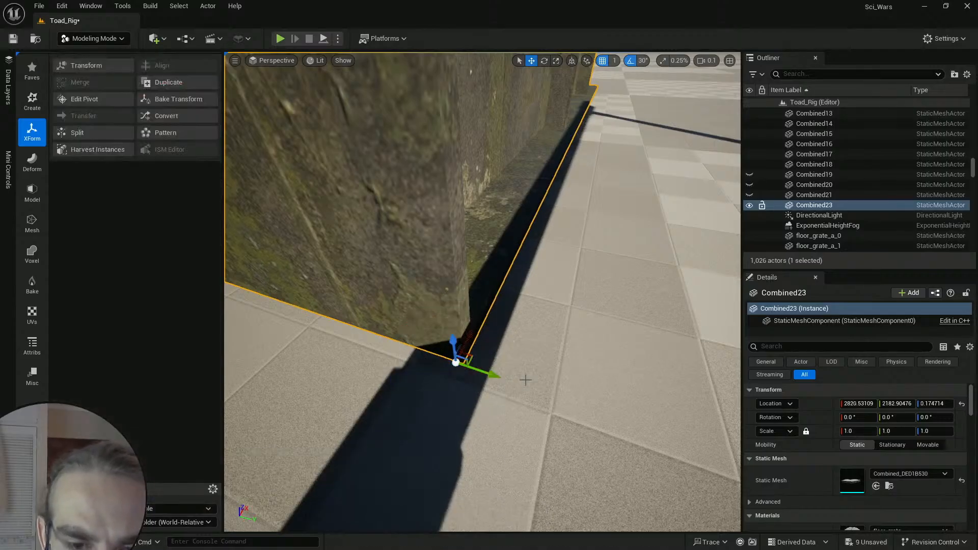
Step: Refine Combined23's pivot without grid snapping to the exact bottom corner, about X 2820.75, Y 2183.41, Z 0, and accept it
key("d")
scroll(525, 380, "up", 1)
right_click_drag(526, 380, 492, 346)
key("a")
scroll(526, 380, "down", 1)
key("d")
key("d")
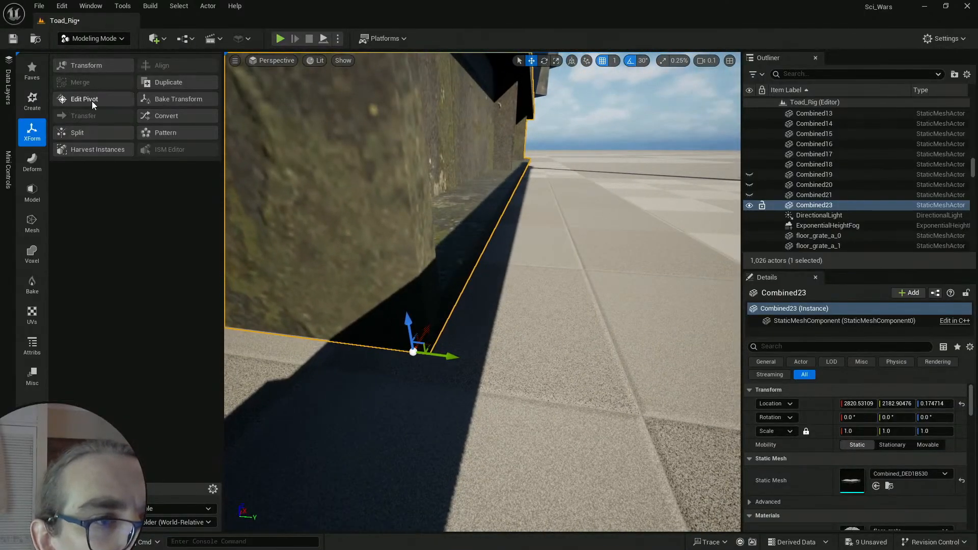
left_click(84, 99)
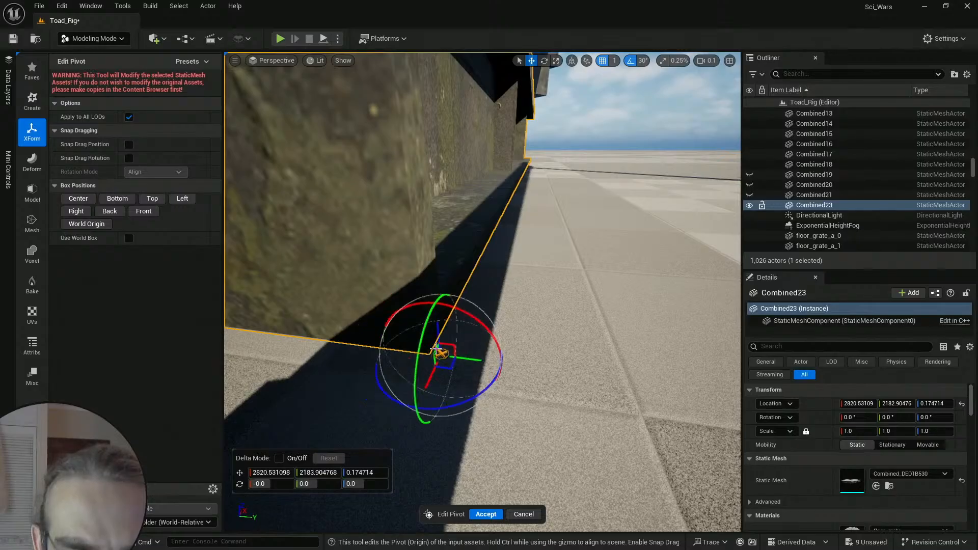
mouse_move(433, 349)
left_mouse_down()
mouse_move(445, 352)
mouse_move(431, 347)
left_mouse_up()
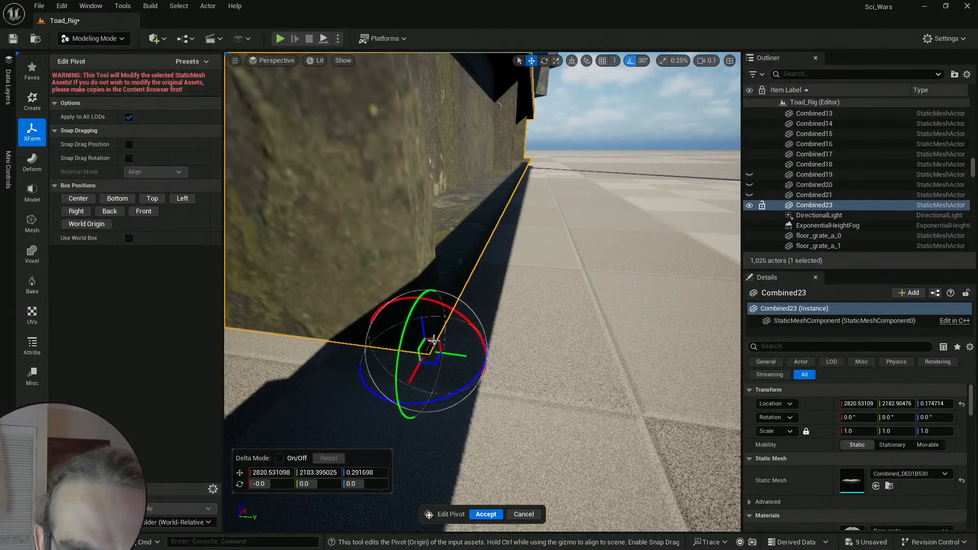
left_click_drag(446, 348, 434, 357, "alt")
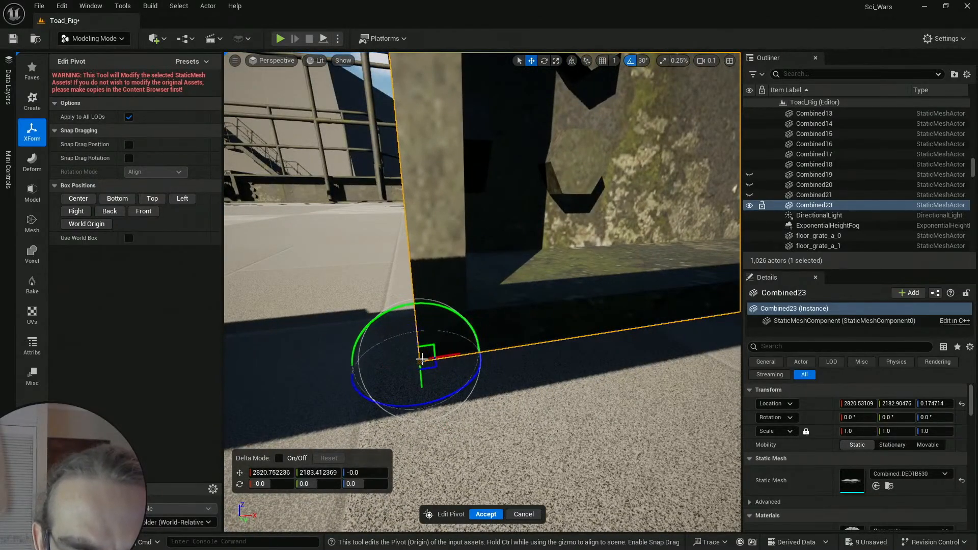
left_click_drag(459, 367, 467, 353, "alt")
left_click(481, 514)
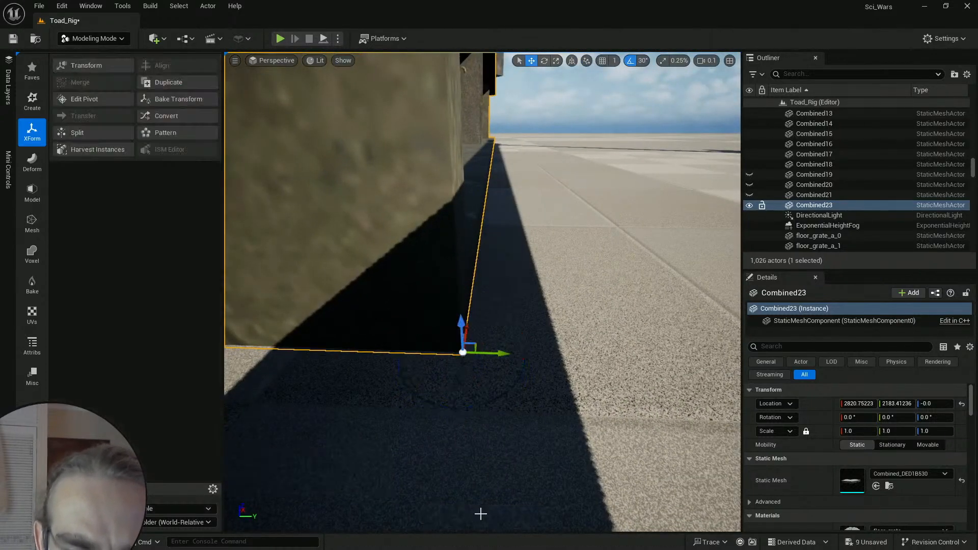
Step: Unhide all the hidden floor pieces and turn grid snapping on at 50
mouse_move(534, 378)
right_mouse_down()
mouse_move(382, 362)
mouse_move(375, 382)
mouse_move(532, 341)
mouse_move(535, 380)
right_mouse_up()
scroll(534, 377, "up", 1)
key("s")
key("ctrl+h")
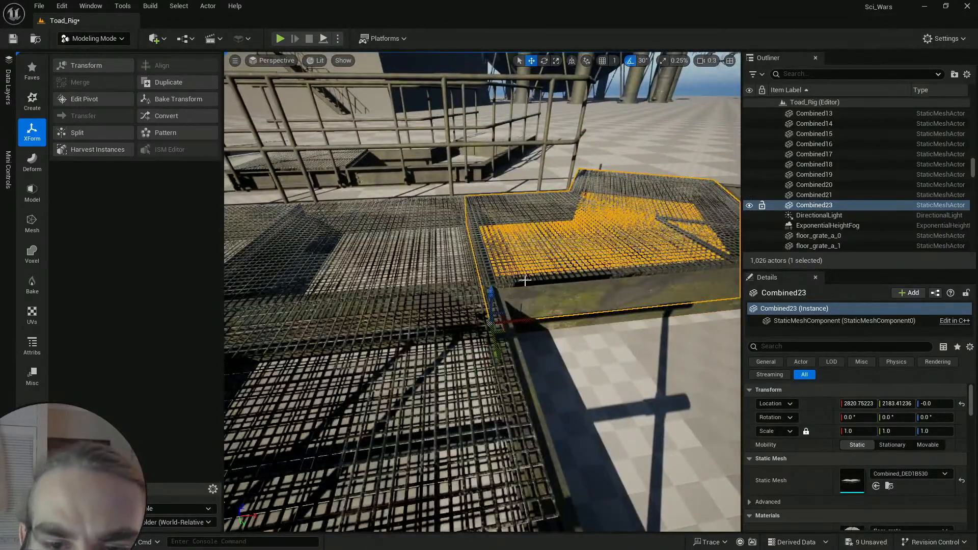
key("e")
scroll(523, 280, "up", 1)
right_click_drag(523, 280, 546, 272)
key("s")
key("w")
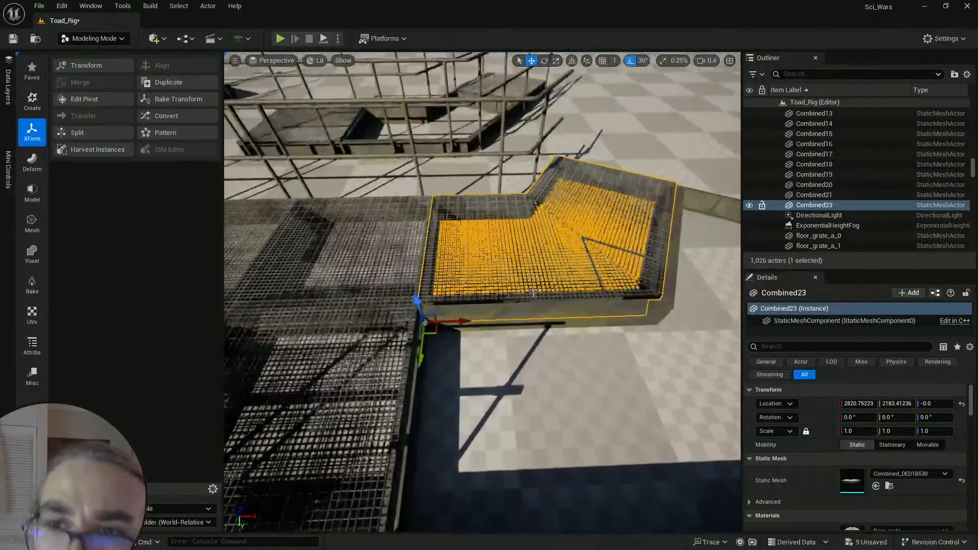
left_click(602, 62)
left_click(614, 60)
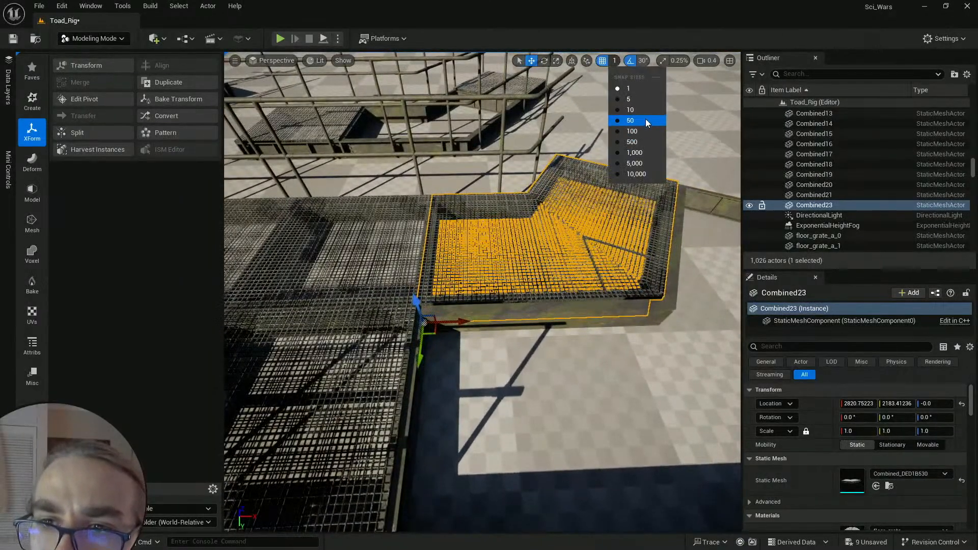
left_click(632, 126)
Step: Try to shift Combined23 along X at its joint with the adjoining floor tile using the 50-unit snapping
mouse_move(465, 325)
left_mouse_down()
mouse_move(657, 328)
mouse_move(466, 325)
left_mouse_up()
key("d")
right_click_drag(484, 305, 280, 247)
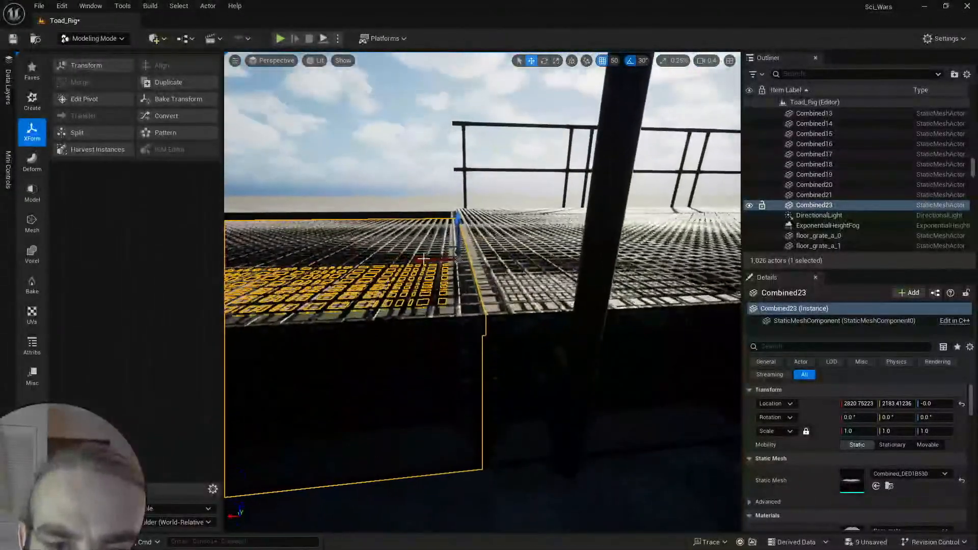
mouse_move(418, 261)
left_mouse_down()
mouse_move(321, 268)
mouse_move(421, 277)
left_mouse_up()
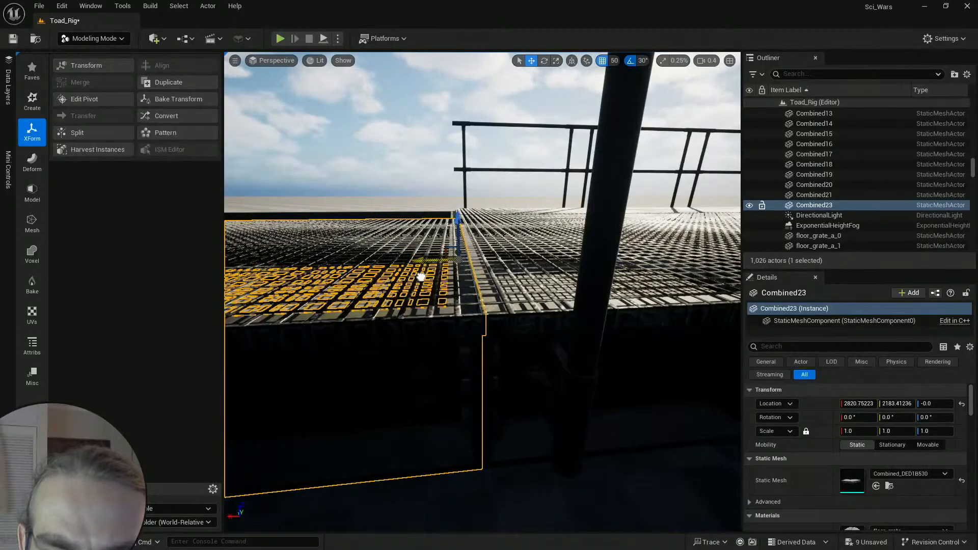
right_click_drag(421, 277, 411, 314)
scroll(422, 289, "down", 2)
key("d")
key("w")
key("a")
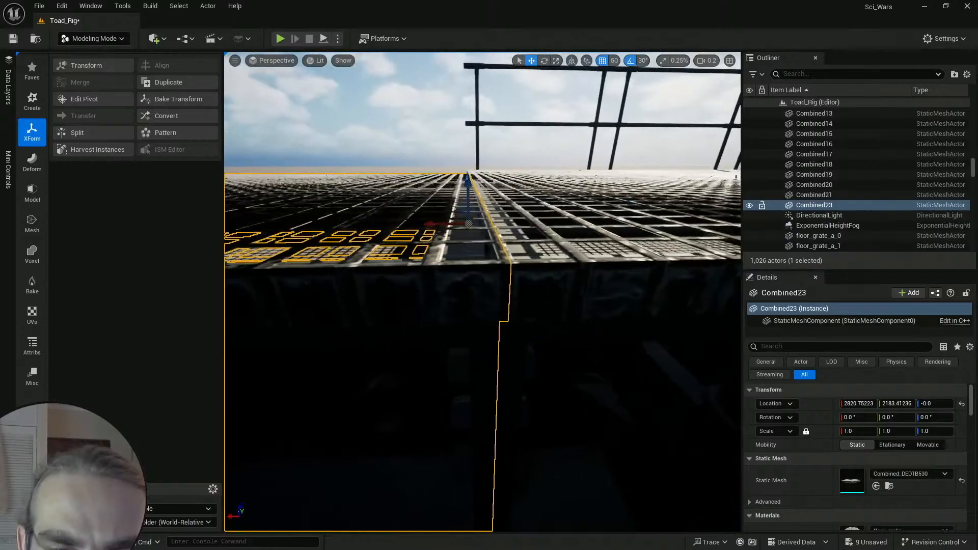
mouse_move(413, 225)
left_mouse_down()
mouse_move(381, 222)
mouse_move(420, 230)
left_mouse_up()
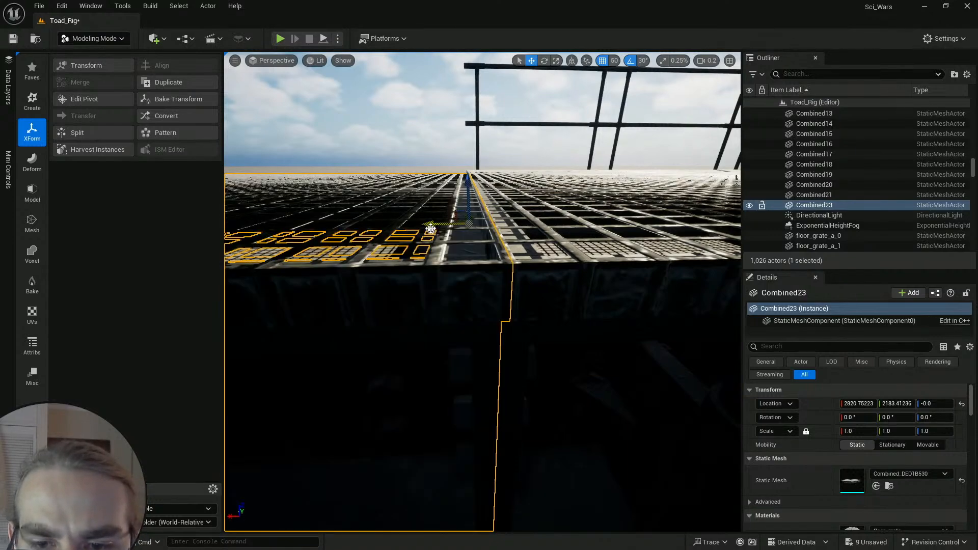
Step: Deselect the angled floor and examine how its grating sits on the frame at the outer corner
key("Escape")
key("s")
scroll(431, 229, "up", 3)
right_click_drag(430, 228, 459, 209)
key("w")
scroll(439, 260, "down", 3)
key("d")
key("e")
key("a")
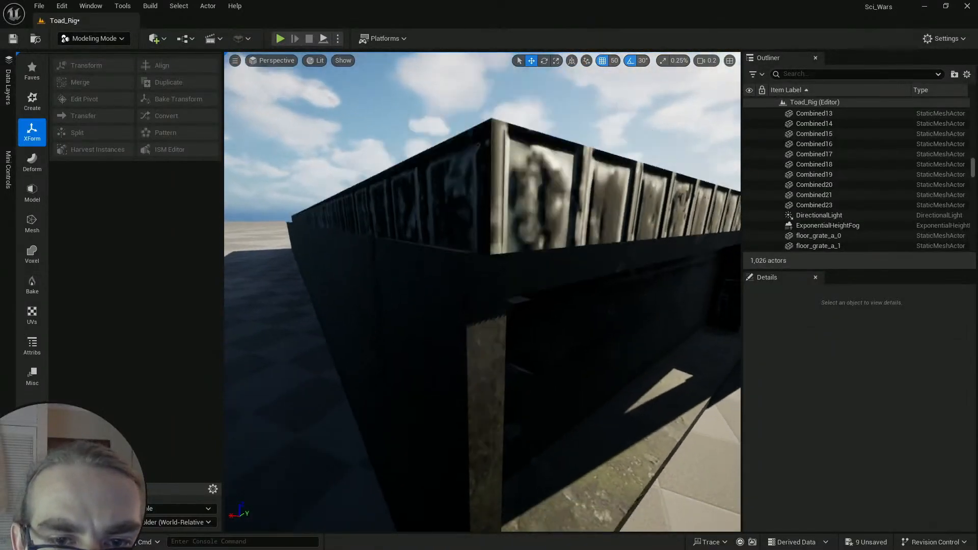
key("e")
mouse_move(557, 262)
right_mouse_down()
mouse_move(558, 280)
mouse_move(557, 270)
right_mouse_up()
Step: Generate PolyGroups for Combined23 with the From Connected Tris conversion mode and accept them
left_click(552, 301)
key("q")
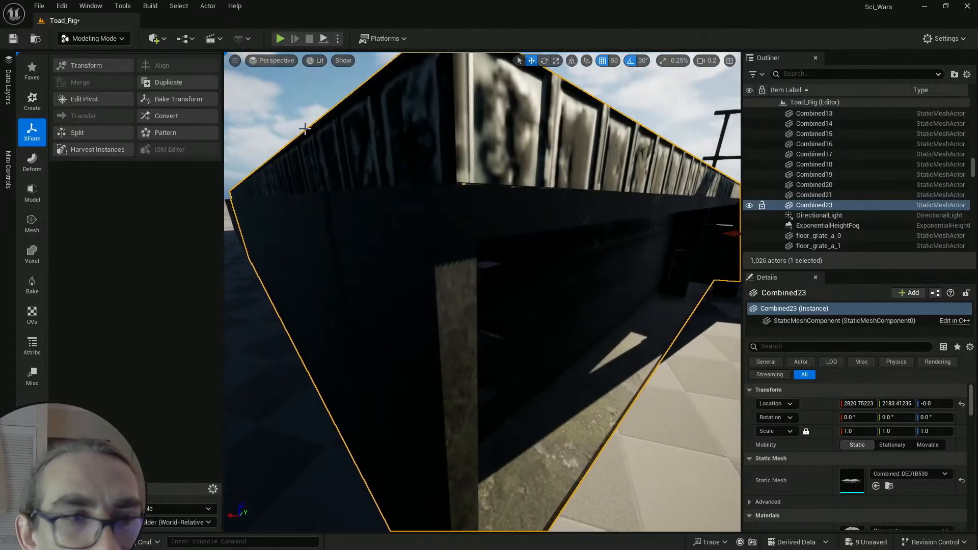
left_click(32, 346)
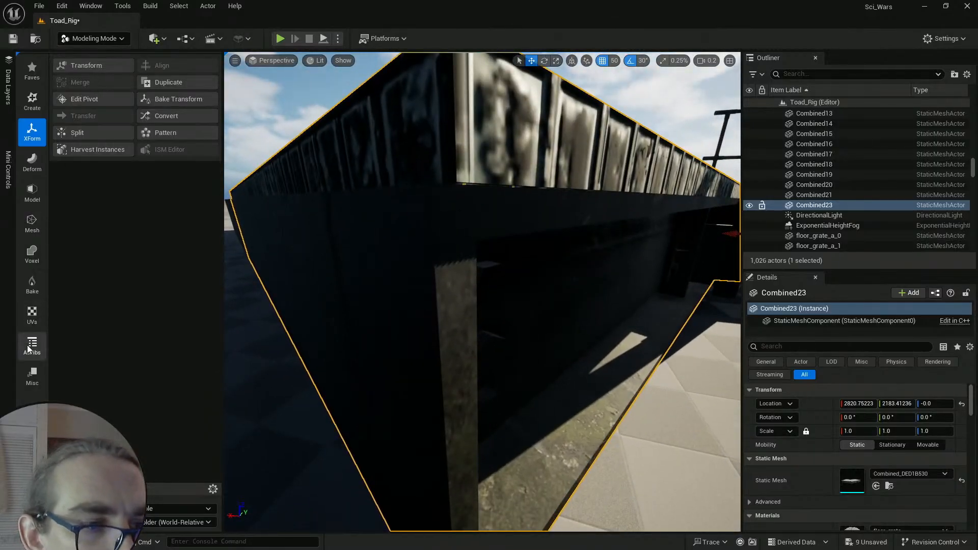
left_click(110, 99)
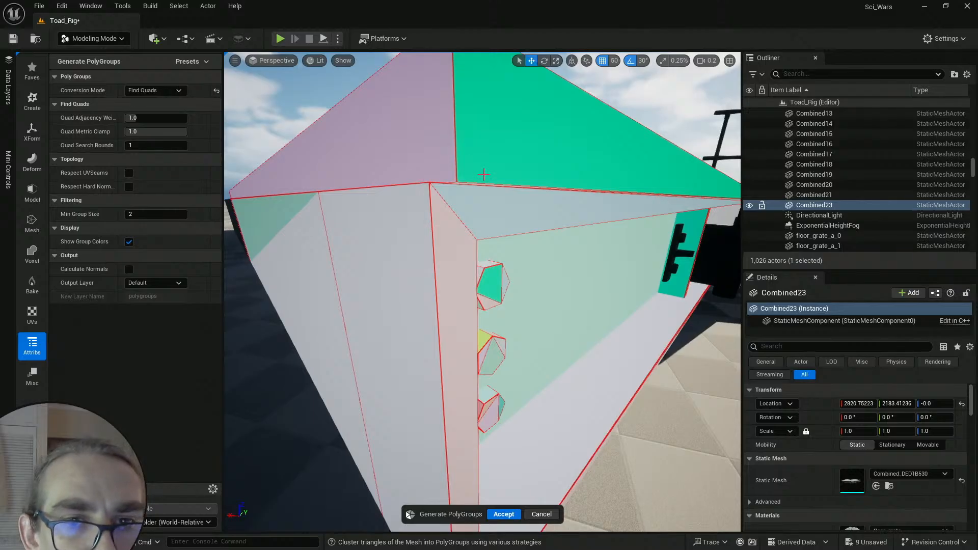
right_click_drag(484, 175, 482, 168)
left_click(154, 90)
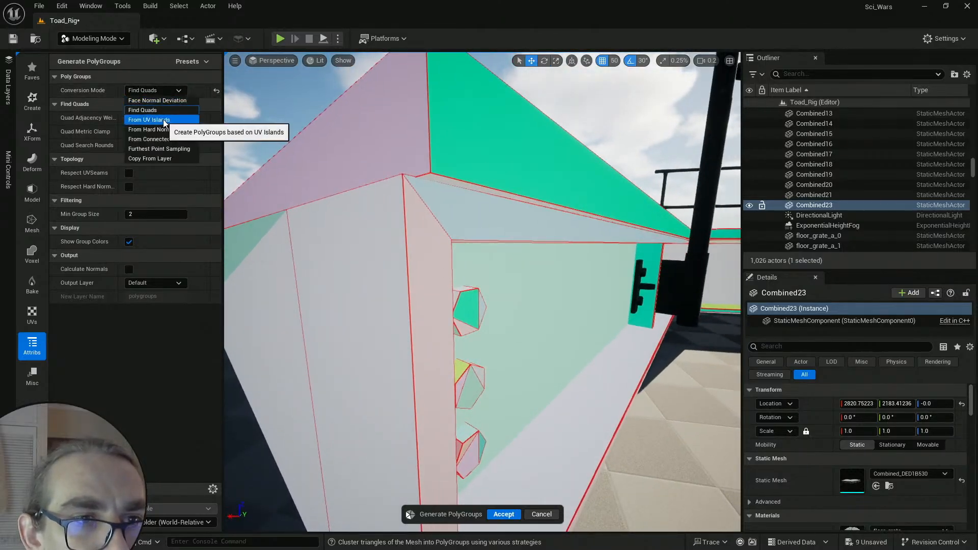
left_click(151, 139)
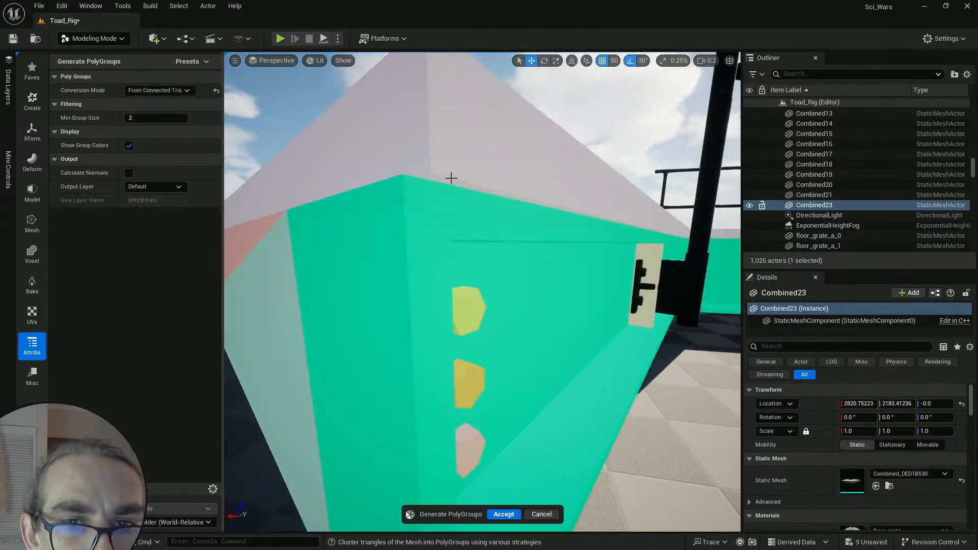
left_click(504, 515)
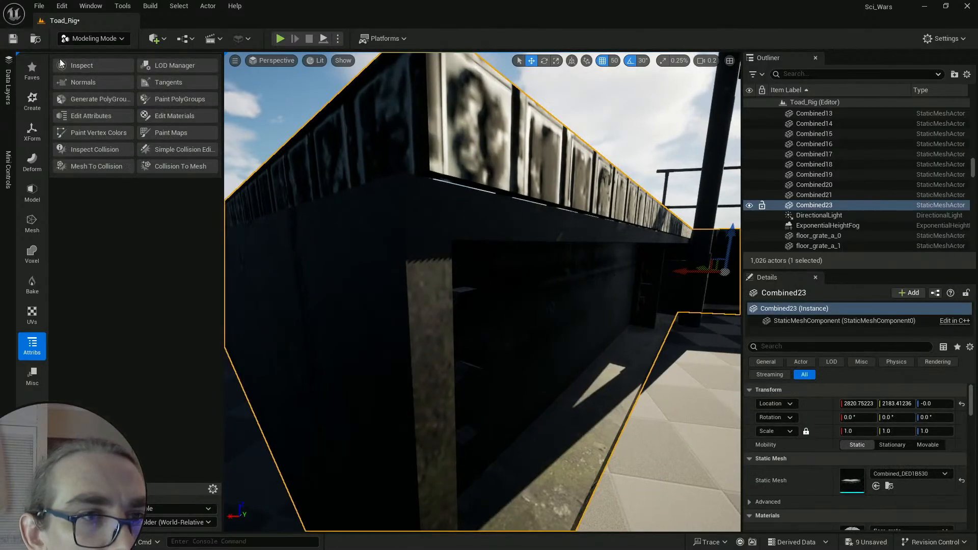
Step: Open Combined23 in PolyGroup Edit and select the PolyGroups that make up its angled grating
left_click(37, 189)
left_click(105, 64)
left_click(537, 138)
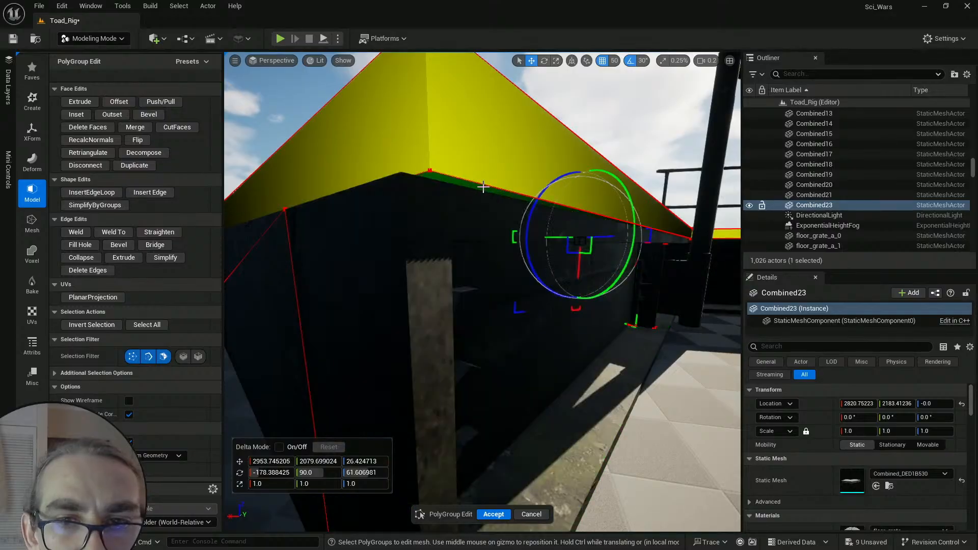
left_click(482, 188)
right_click_drag(498, 156, 502, 165)
left_click(461, 437, "shift")
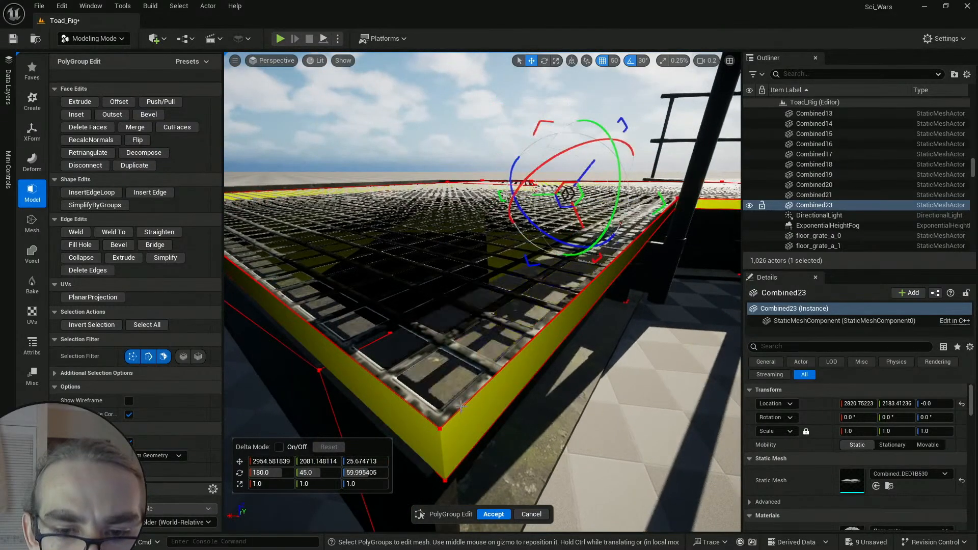
left_click(461, 399, "shift")
scroll(551, 273, "down", 1)
right_click_drag(557, 267, 547, 282)
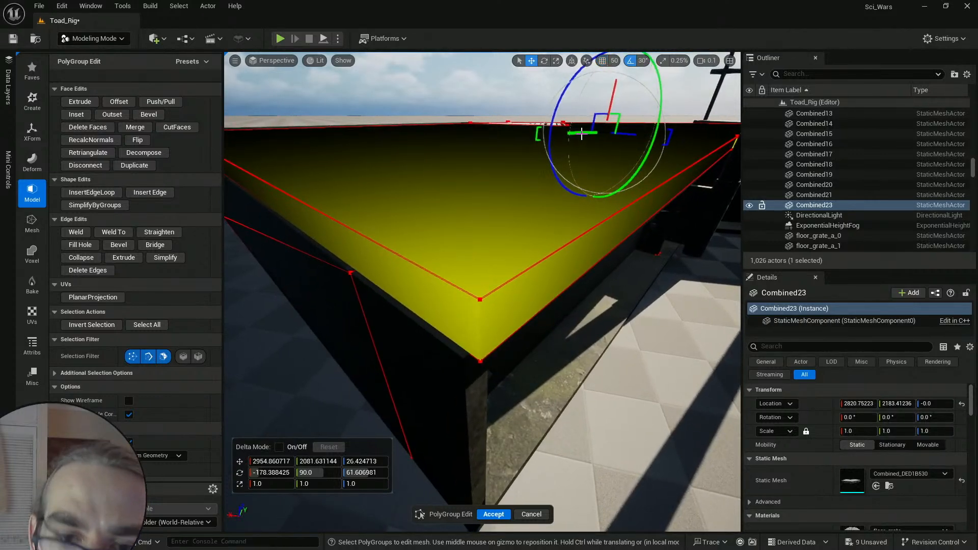
Step: Try to slide the selected grating groups onto the outer corner of the frame in small moves
left_click_drag(581, 135, 628, 137)
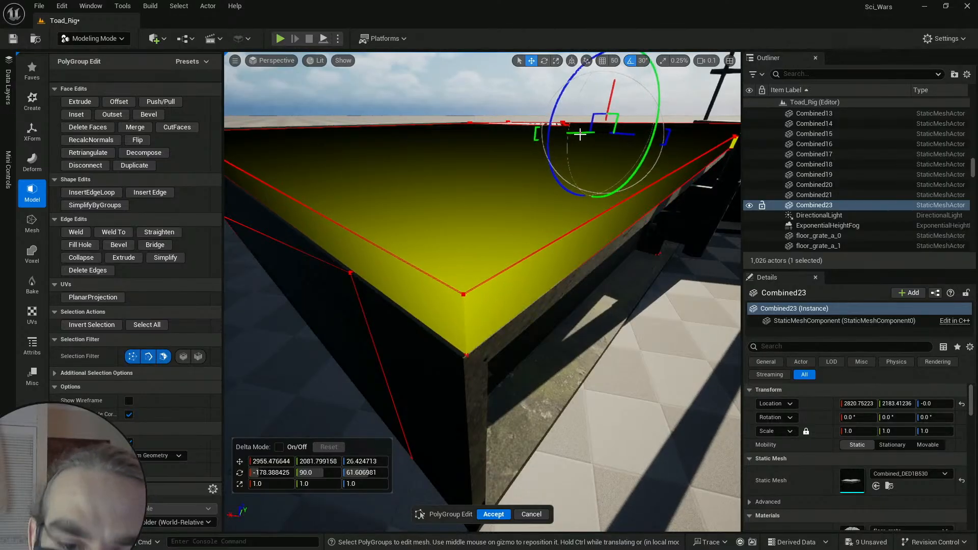
left_click_drag(580, 134, 579, 139)
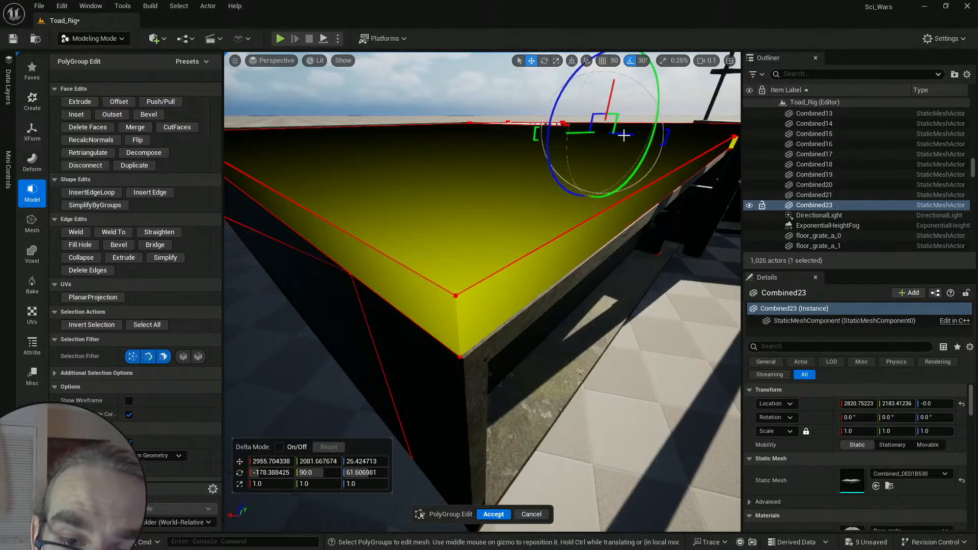
left_click_drag(624, 135, 623, 140)
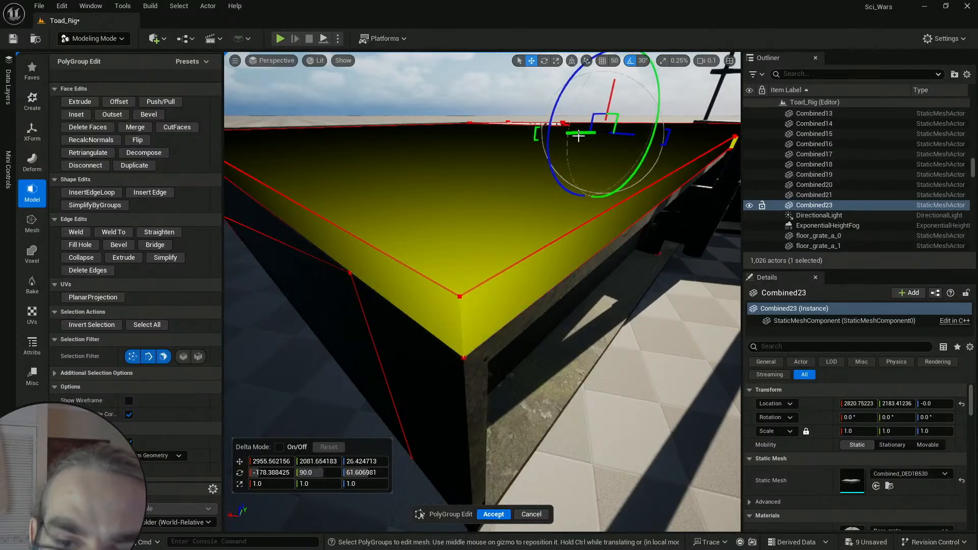
Step: Examine the grating's fit on the frame and check for PolyGroups missing from the selection
right_click_drag(524, 326, 628, 361)
scroll(571, 300, "up", 3)
key("w")
key("d")
scroll(560, 285, "down", 3)
key("w")
key("e")
key("e")
key("e")
scroll(550, 286, "up", 1)
key("w")
key("s")
scroll(728, 323, "down", 1)
key("w")
scroll(732, 322, "up", 3)
key("e")
key("s")
key("e")
key("a")
key("w")
key("s")
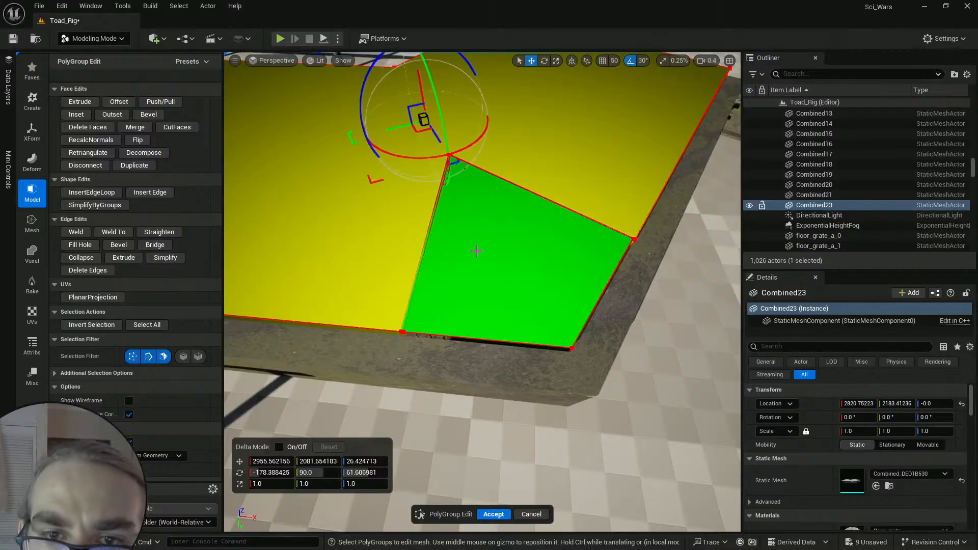
Step: Undo the last grating move and add the corner section's top and underside groups to the selection
key("ctrl+z")
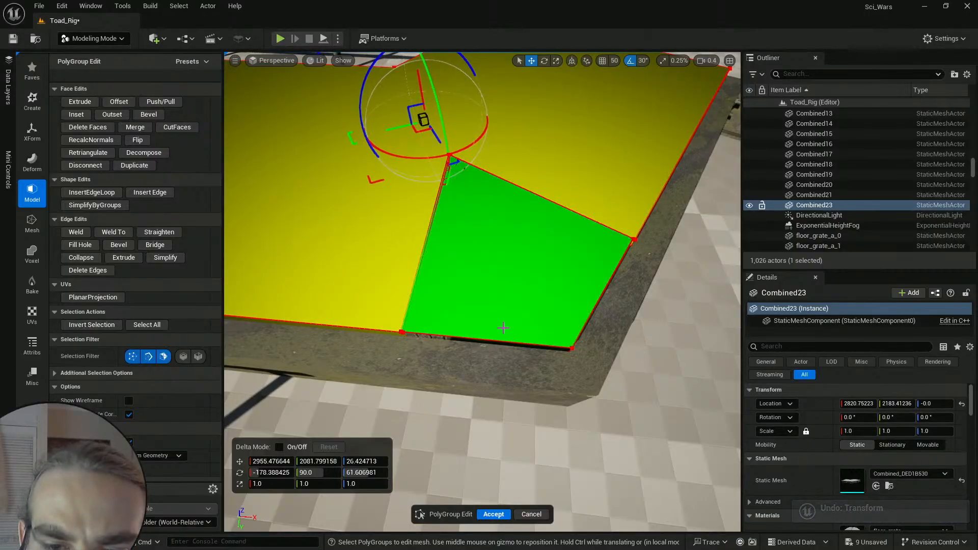
scroll(494, 320, "up", 3)
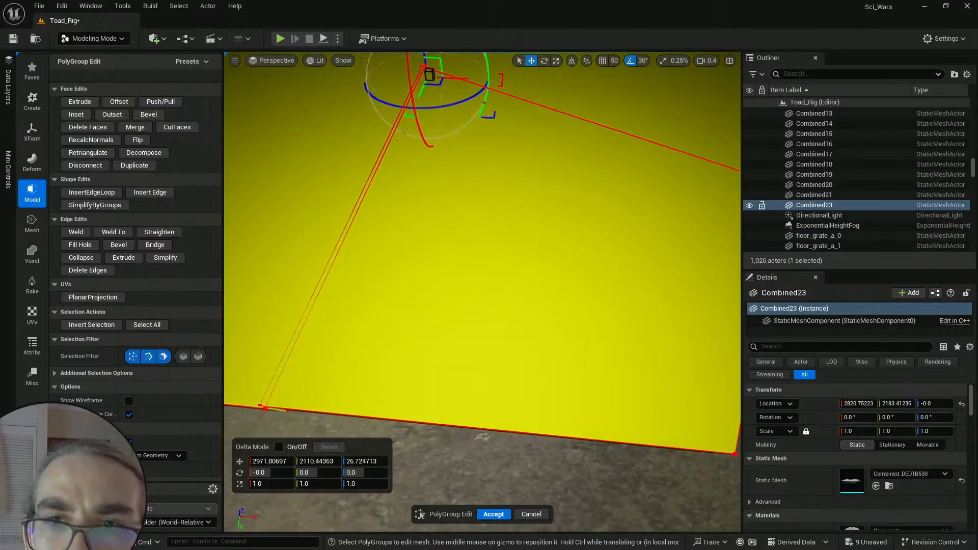
right_click_drag(463, 277, 357, 204)
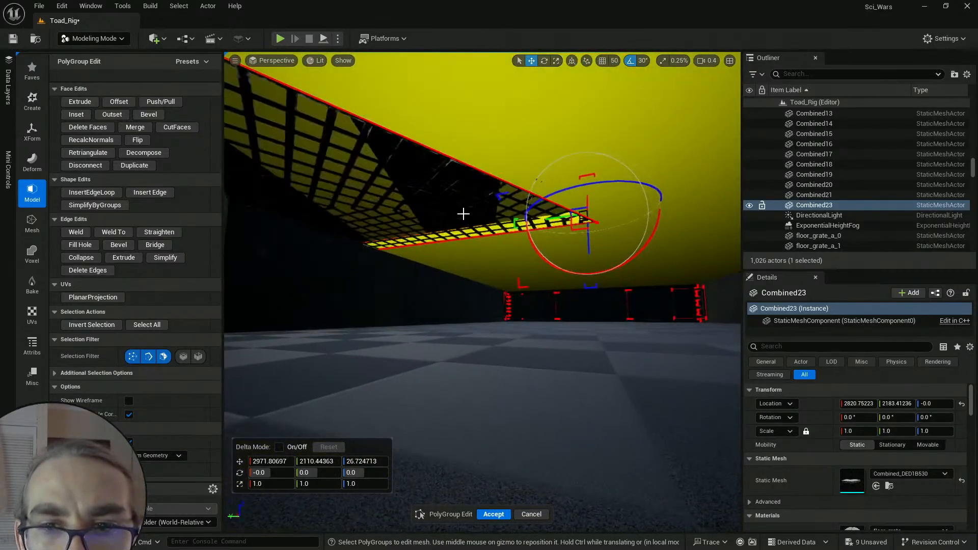
left_click(463, 214)
right_click_drag(463, 214, 484, 237)
scroll(489, 332, "down", 2)
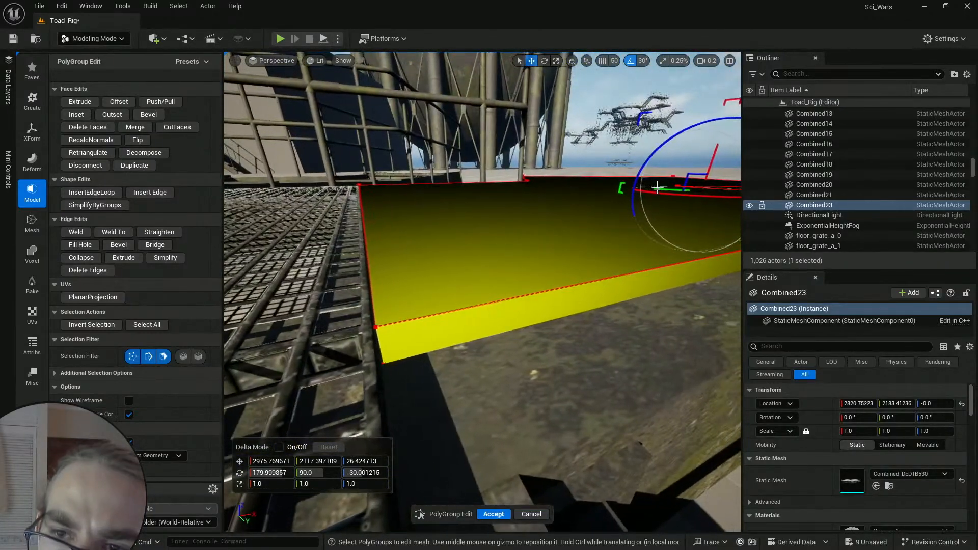
Step: Check the grating's edges against the adjoining floor and frame, then cancel the PolyGroup edit and deselect Combined23
right_click_drag(665, 192, 641, 120)
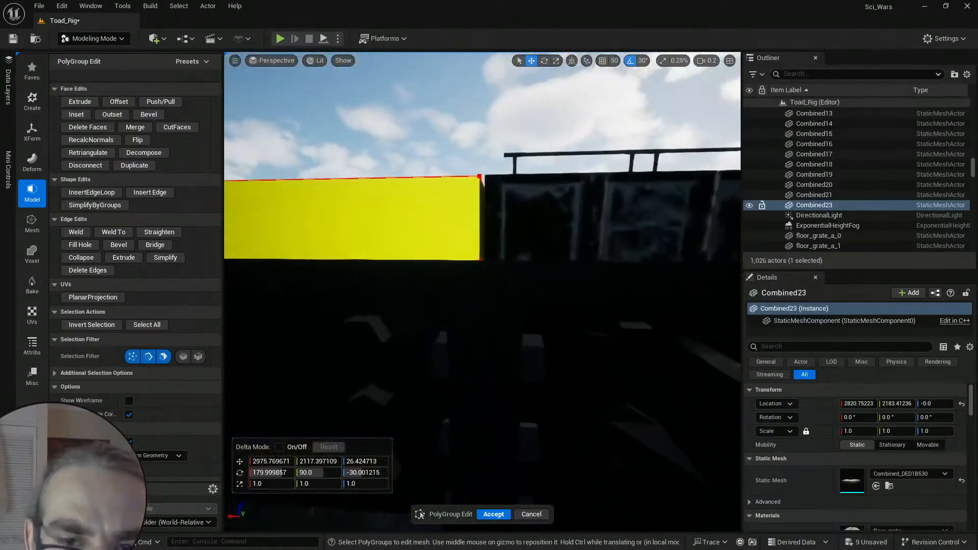
right_click_drag(665, 192, 552, 188)
right_click_drag(354, 383, 519, 397)
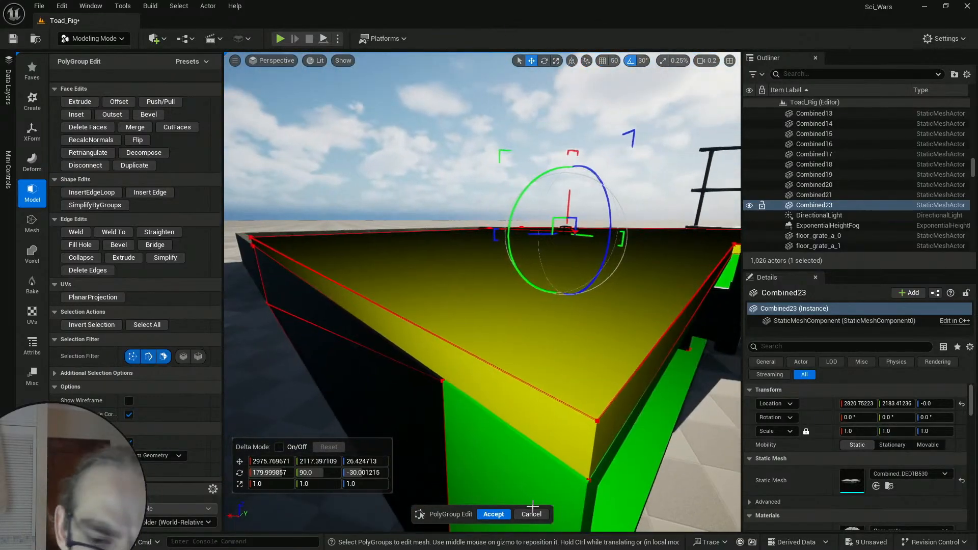
left_click(531, 513)
key("Escape")
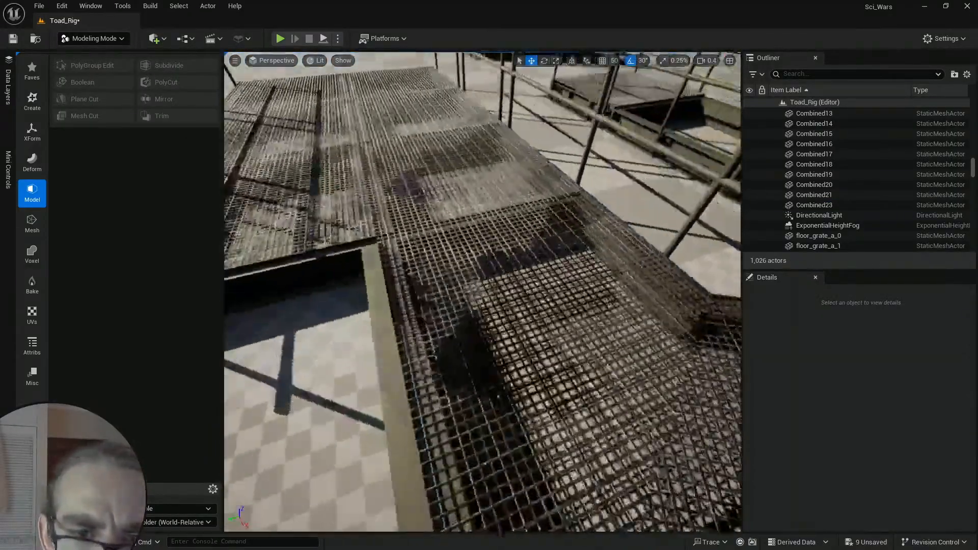
Step: Try to shift Combined23 along X at its seam with the adjoining floor without grid snapping, then undo the move
right_click_drag(483, 292, 606, 331)
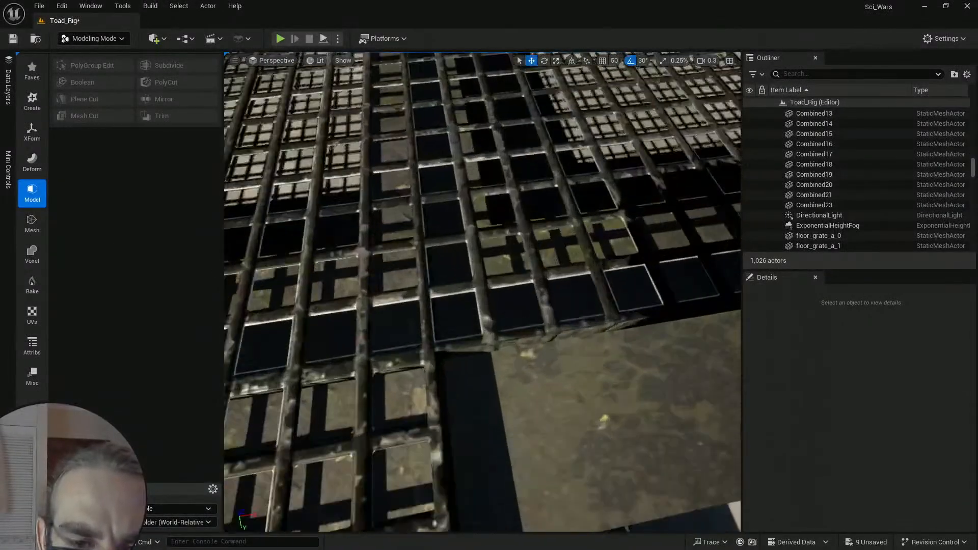
key("w")
left_click(371, 391)
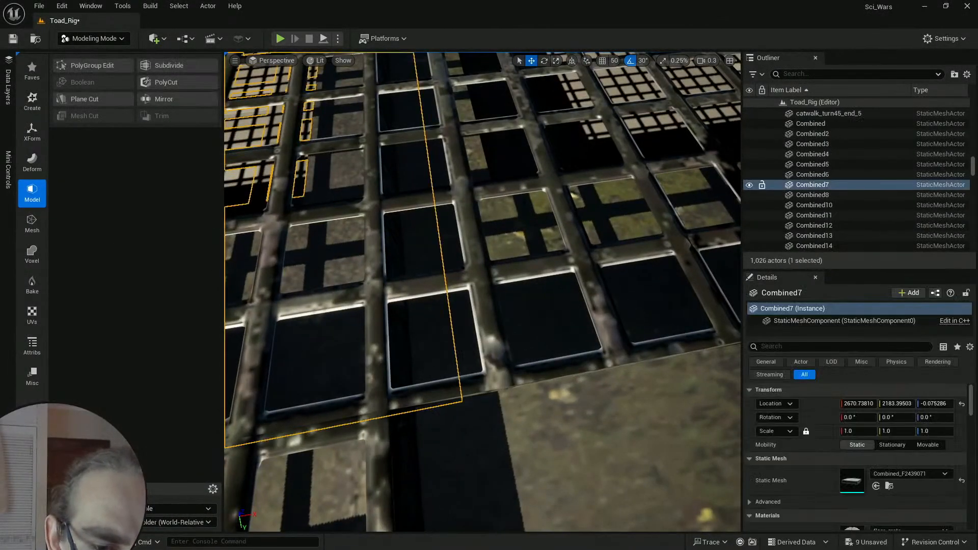
left_click(377, 352)
left_click(545, 367)
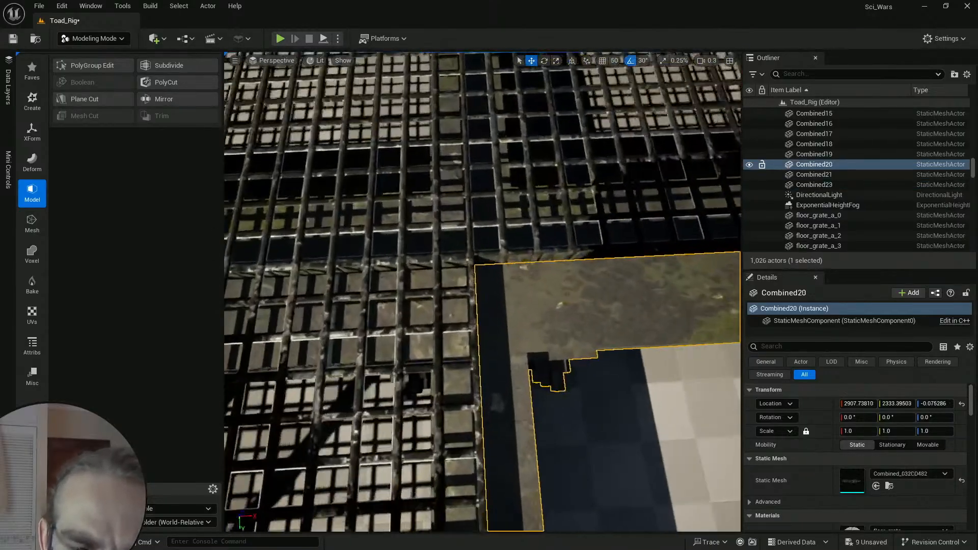
left_click(517, 260)
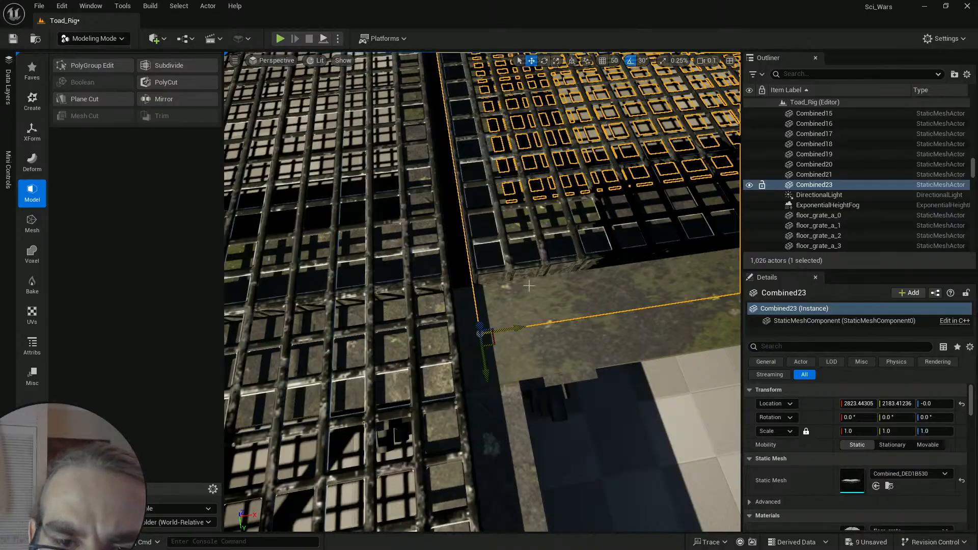
key("ctrl+z")
Step: Inspect Combined23's joint with the neighbouring floor from the side and reopen the mesh in PolyGroup Edit
right_click_drag(519, 170, 687, 153)
mouse_move(472, 212)
right_mouse_down()
mouse_move(466, 135)
mouse_move(472, 212)
right_mouse_up()
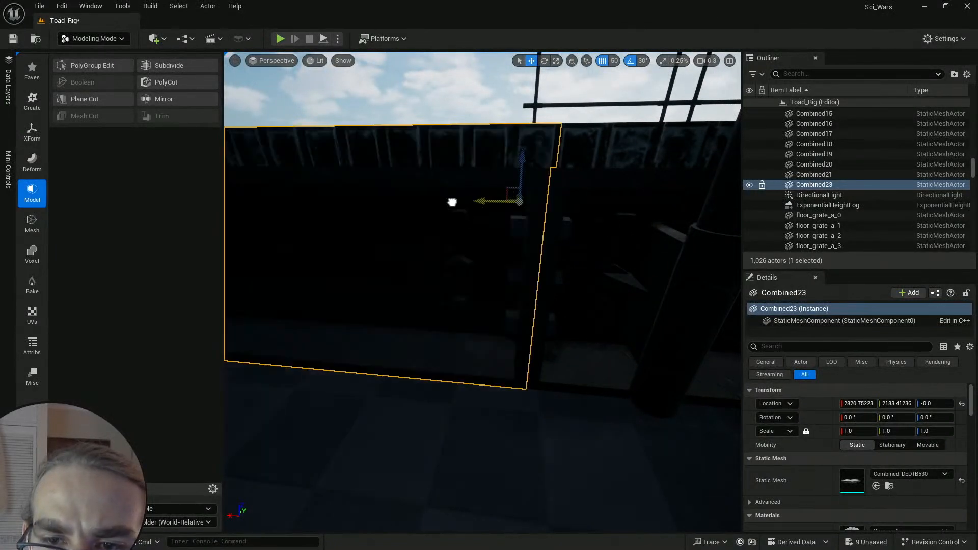
right_click_drag(453, 202, 465, 249)
key("w")
scroll(471, 217, "down", 1)
key("s")
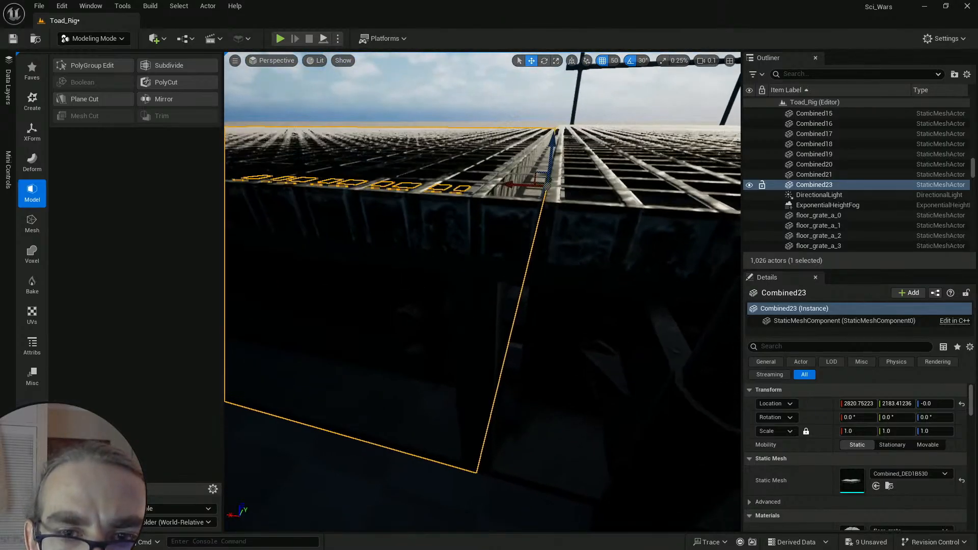
left_click(57, 66)
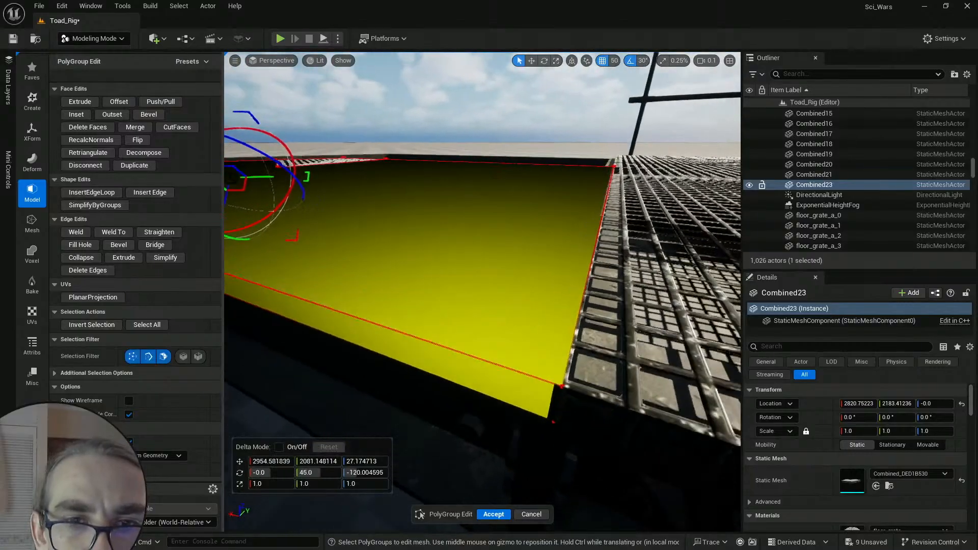
Step: Select all of the angled grating's PolyGroups on Combined23, including the top and underside of its corner section
right_click_drag(483, 285, 494, 272)
scroll(482, 285, "up", 1)
key("q")
scroll(454, 185, "up", 1)
right_click_drag(455, 178, 452, 191)
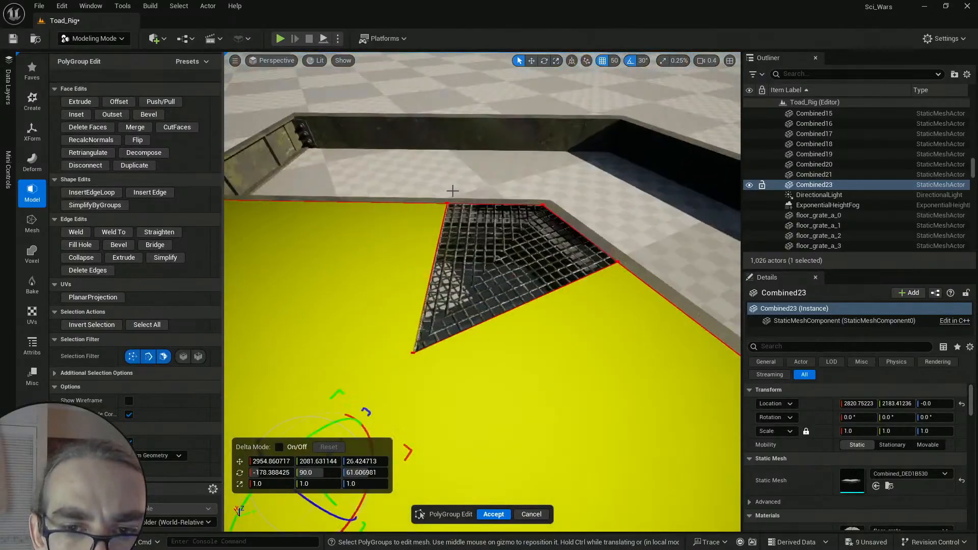
key("q")
right_click_drag(504, 260, 527, 224)
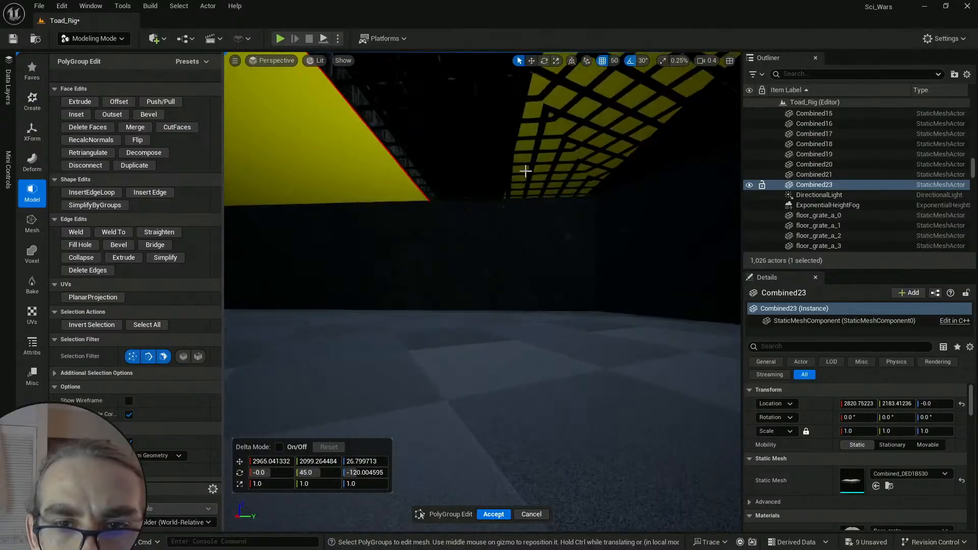
left_click(524, 170, "shift")
right_click_drag(524, 170, 397, 227)
left_click(458, 229, "shift")
right_click_drag(508, 281, 426, 308)
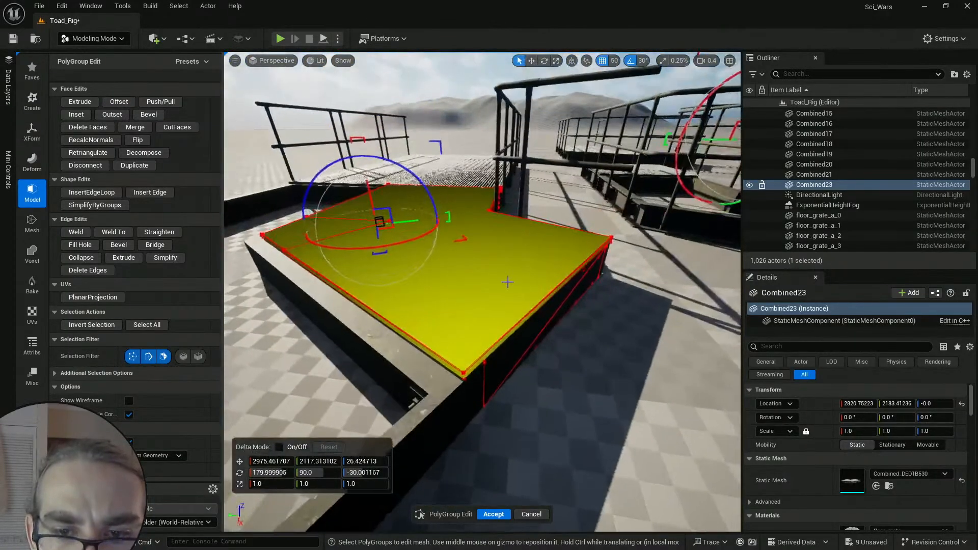
Step: Shift the selected grating groups slightly along X to about 2975.92, with grid snapping off
right_click_drag(503, 262, 614, 331)
scroll(504, 263, "down", 3)
scroll(619, 293, "up", 3)
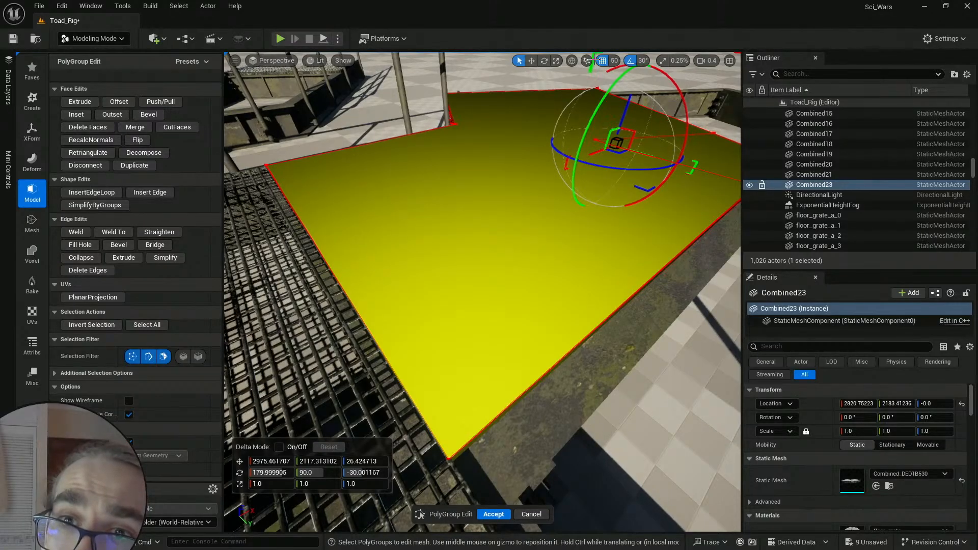
left_click_drag(597, 152, 596, 154)
right_click_drag(597, 154, 593, 114)
scroll(595, 117, "down", 2)
scroll(594, 114, "down", 1)
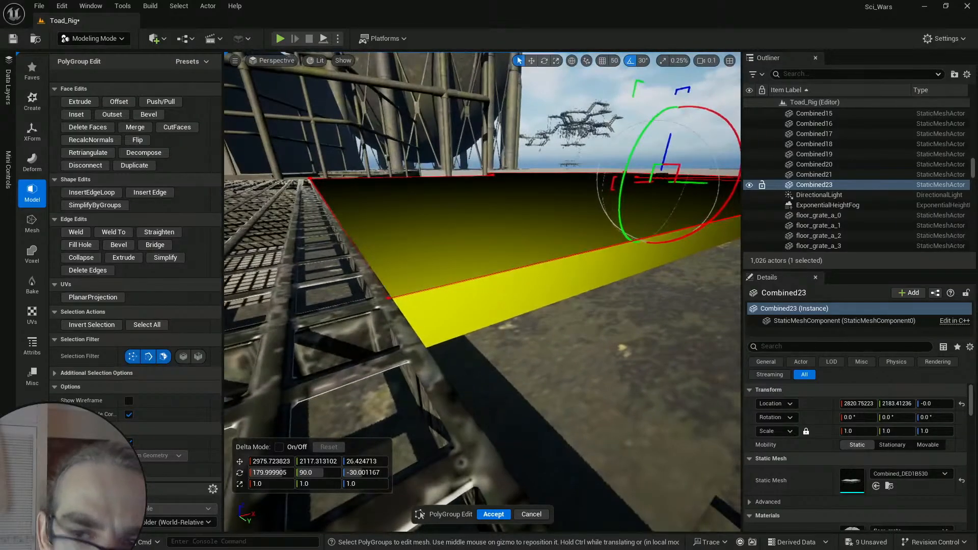
right_click_drag(596, 154, 613, 176)
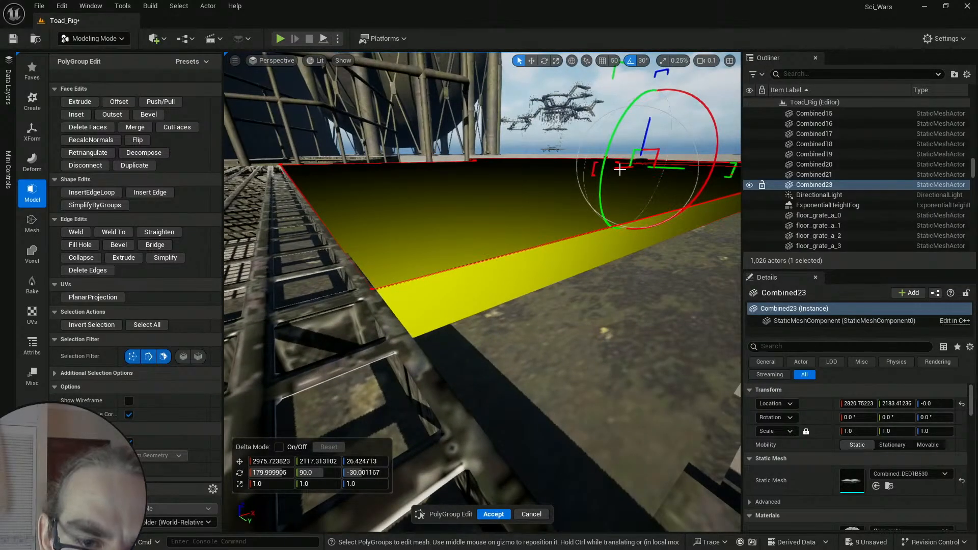
left_click_drag(620, 170, 620, 170)
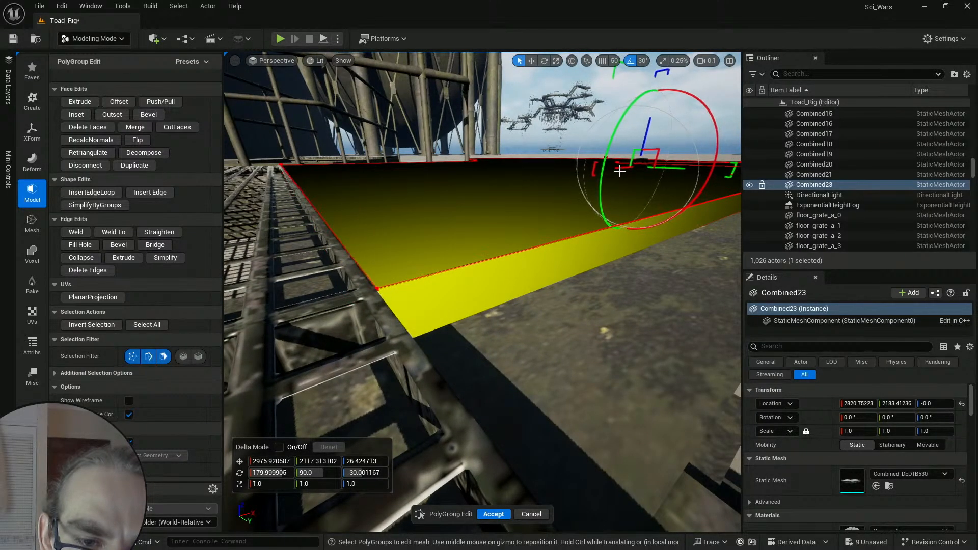
Step: Check the grating's far edge on the frame, accept the PolyGroup edit and deselect Combined23
right_click_drag(620, 171, 487, 407)
scroll(612, 211, "up", 2)
scroll(675, 219, "down", 1)
left_click(502, 514)
key("Escape")
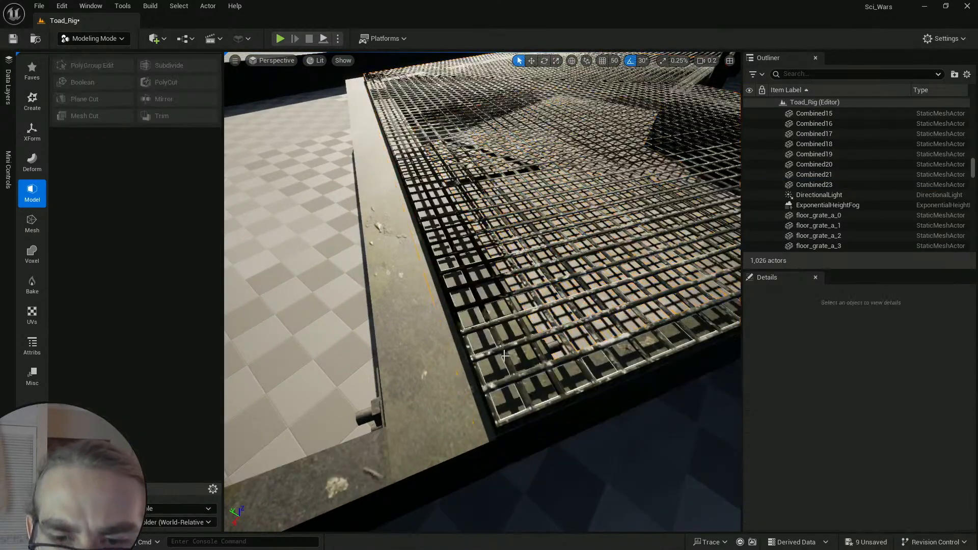
Step: Examine how the 45-degree corner handrail meets the edge of the angled grate section
right_click_drag(502, 509, 469, 468)
right_click_drag(469, 254, 504, 276)
left_click(503, 276)
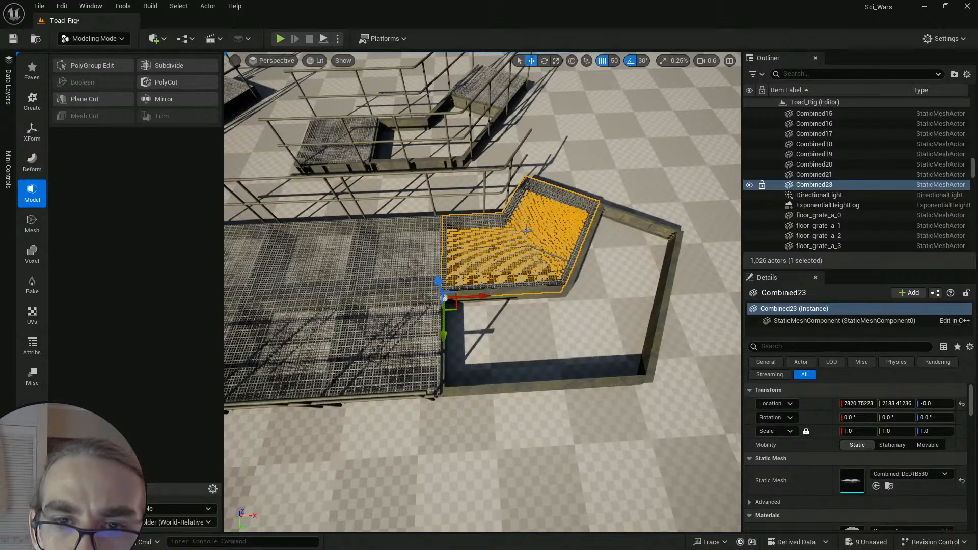
key("Escape")
left_click(484, 168)
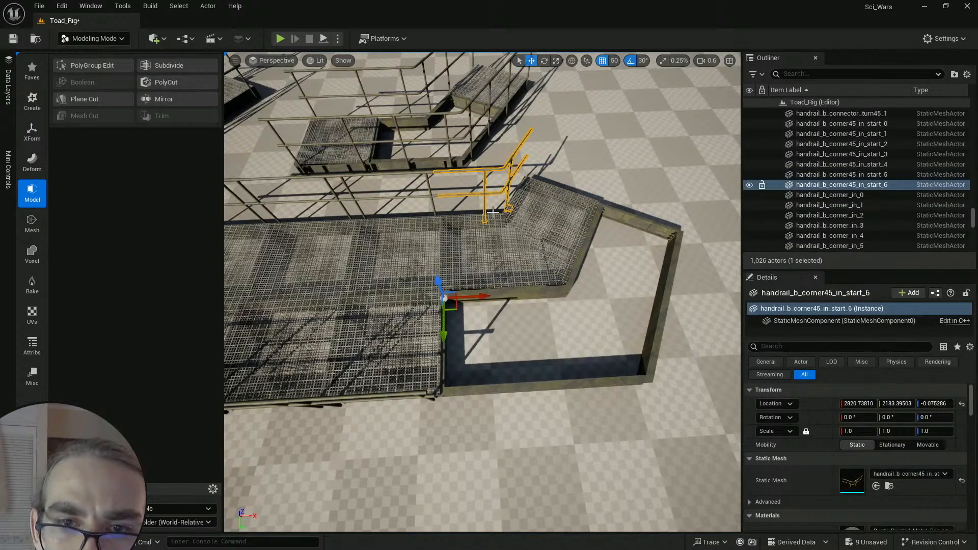
key("Escape")
right_click_drag(484, 290, 456, 336)
key("w")
scroll(484, 290, "down", 5)
key("w")
scroll(484, 291, "up", 1)
key("s")
scroll(484, 291, "up", 2)
key("e")
key("w")
key("w")
key("s")
left_click(492, 269)
key("s")
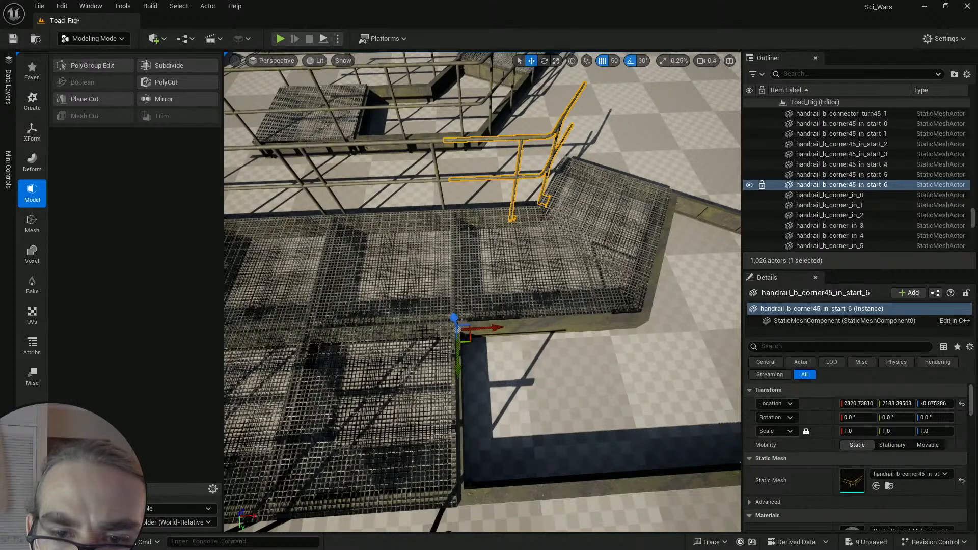
Step: Inspect the corner handrail's mounting bracket up close where it meets the platform frame
key("w")
right_click_drag(456, 332, 545, 311)
key("a")
scroll(677, 301, "down", 2)
key("w")
key("w")
key("w")
key("s")
key("Escape")
scroll(544, 255, "down", 1)
key("w")
scroll(532, 255, "up", 1)
key("w")
scroll(502, 280, "down", 1)
key("w")
key("s")
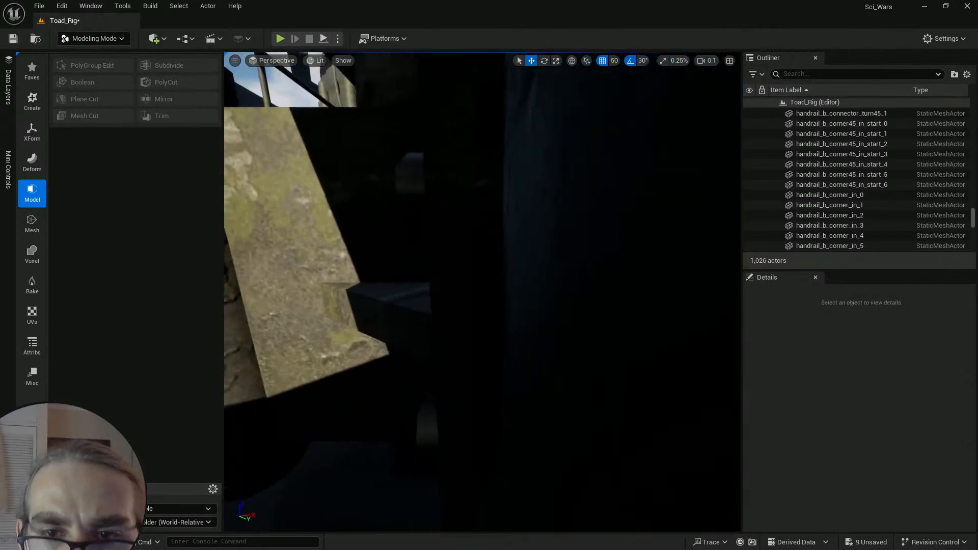
Step: Try to pick the corner handrail's bracket plate for editing in PolyGroup Edit using the loop selection filter
left_click(482, 285)
right_click_drag(482, 285, 452, 277)
key("w")
key("s")
left_click(77, 65)
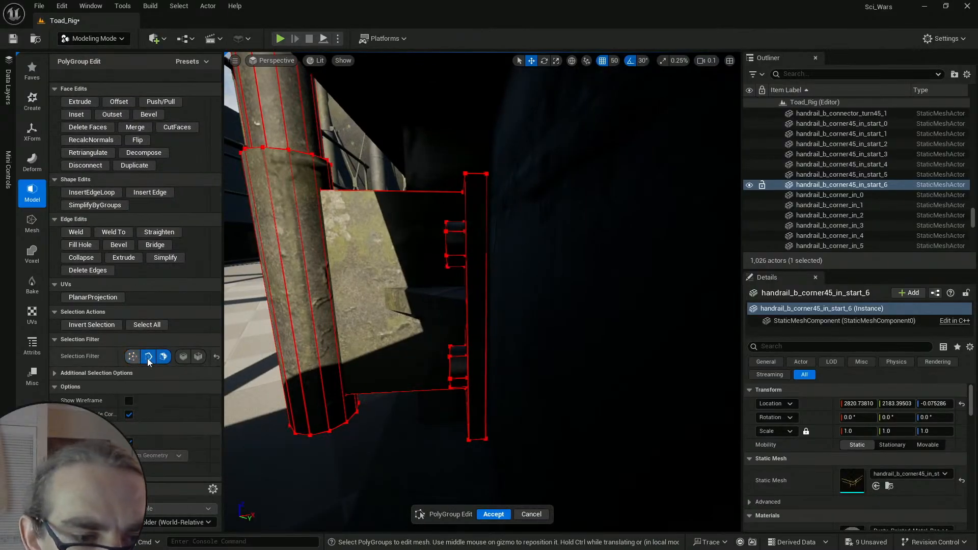
left_click(163, 356)
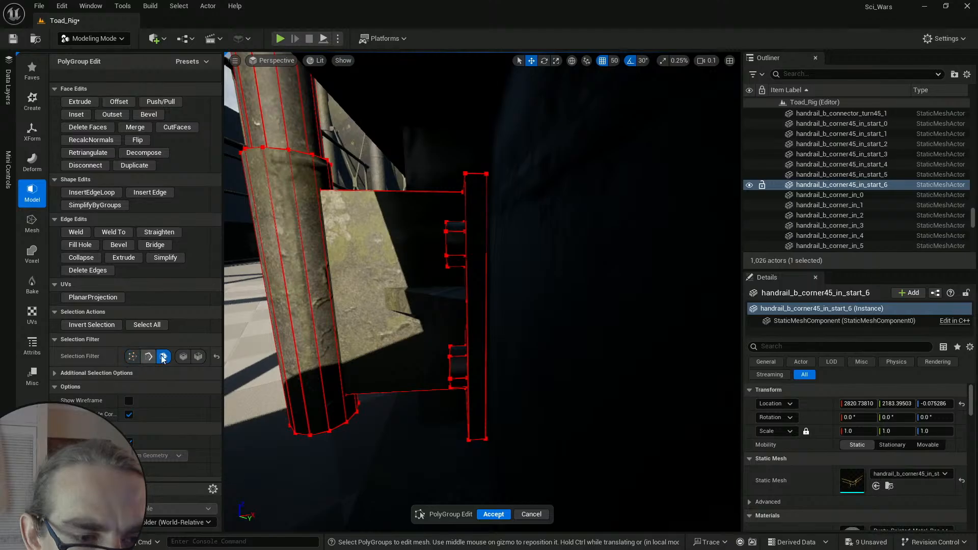
left_click(184, 357)
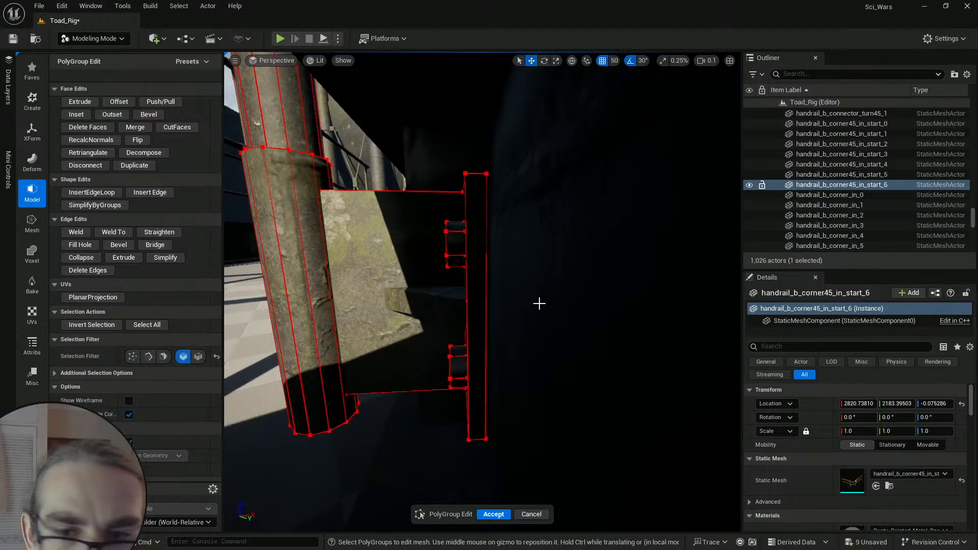
left_click(484, 299)
mouse_move(510, 290)
right_mouse_down()
mouse_move(509, 311)
mouse_move(499, 285)
mouse_move(509, 306)
right_mouse_up()
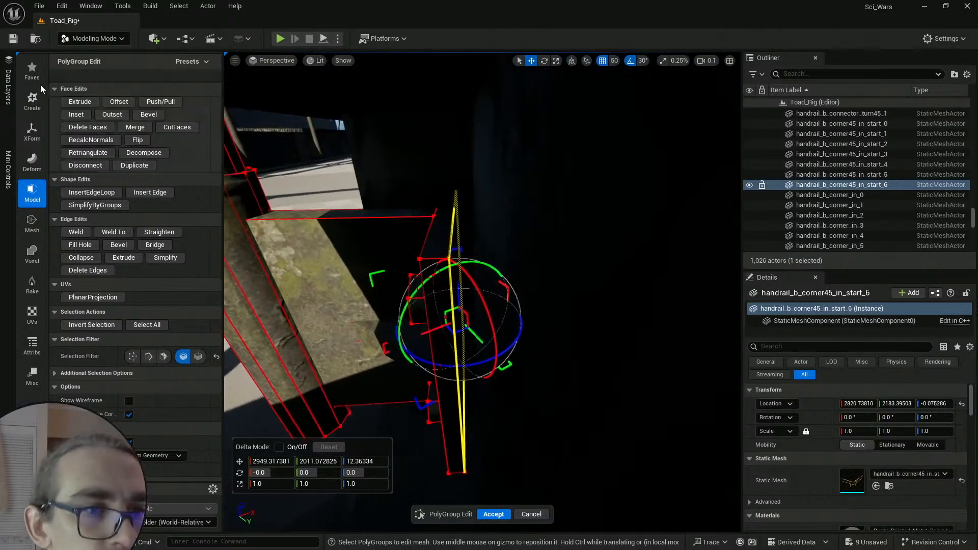
right_click_drag(472, 338, 418, 312)
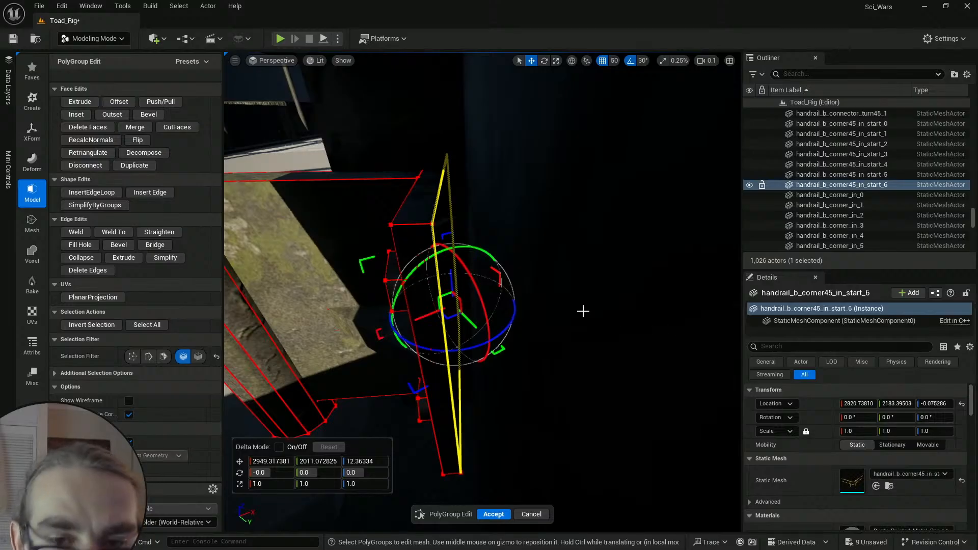
left_click(550, 285)
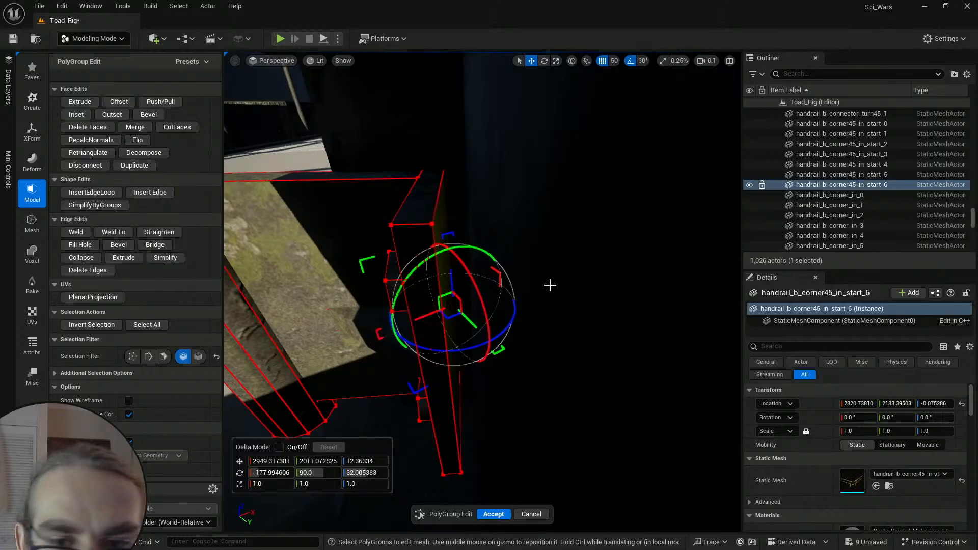
left_click(494, 514)
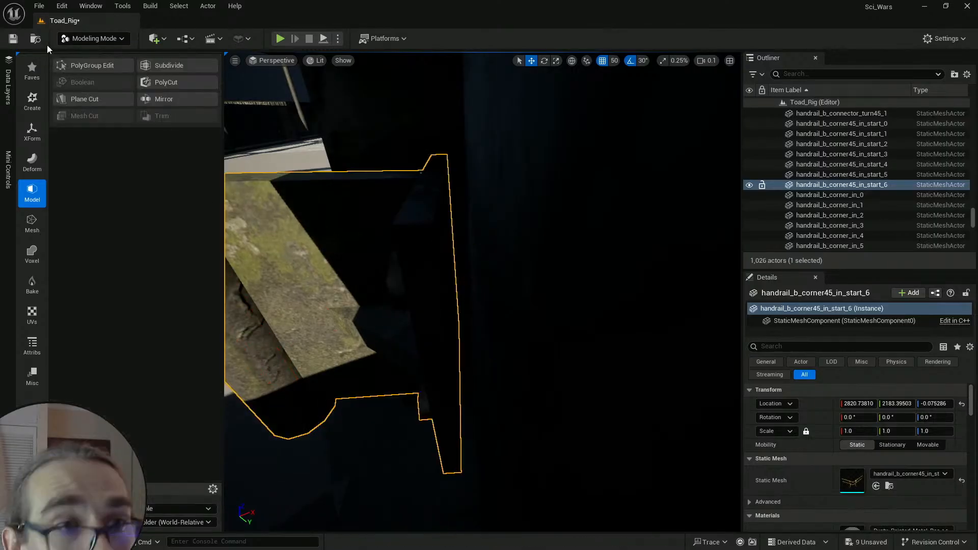
Step: In PolyGroup Edit, turn off grid snapping and move the bracket plate's outer face outward to about X 2950.15, Y 2011.56
left_click(72, 66)
left_click(164, 357)
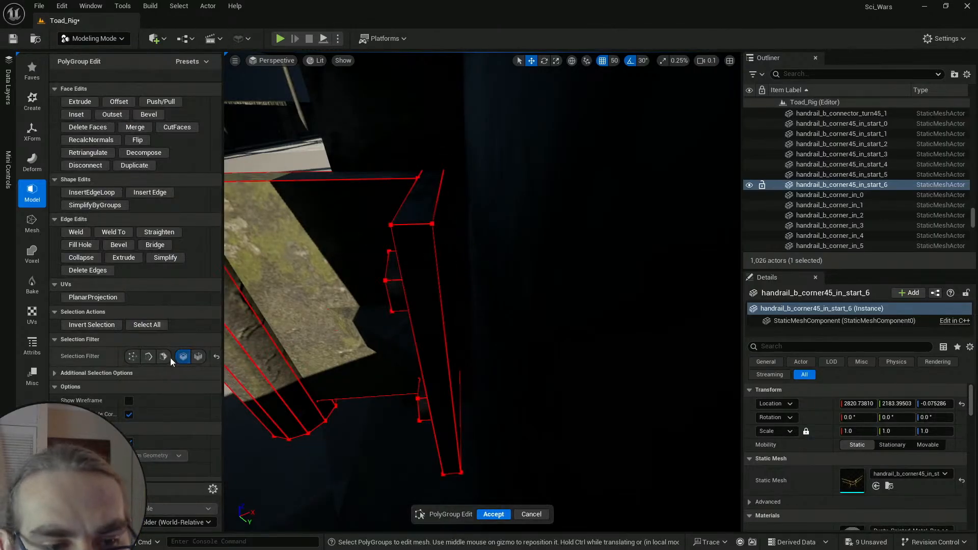
left_click(487, 329)
key("ctrl+grave")
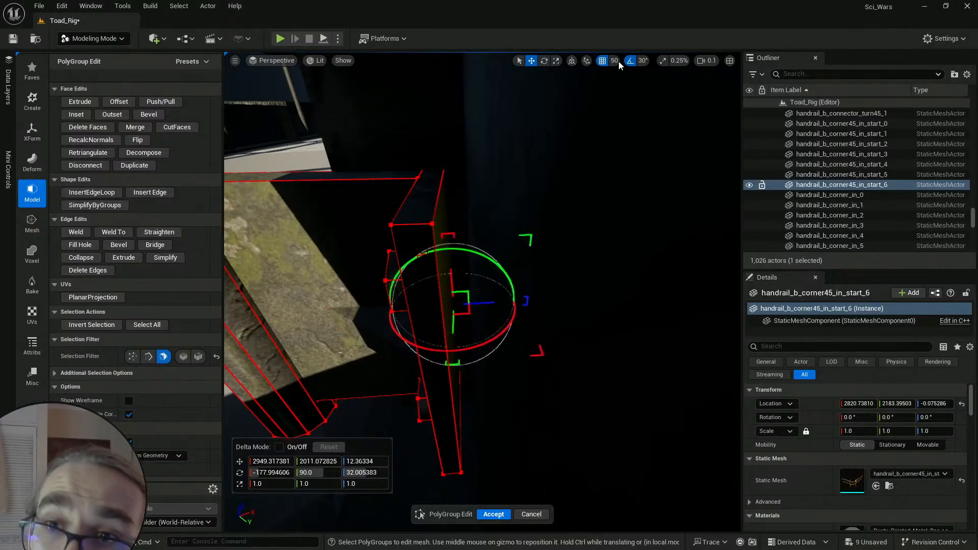
left_click_drag(475, 312, 493, 310)
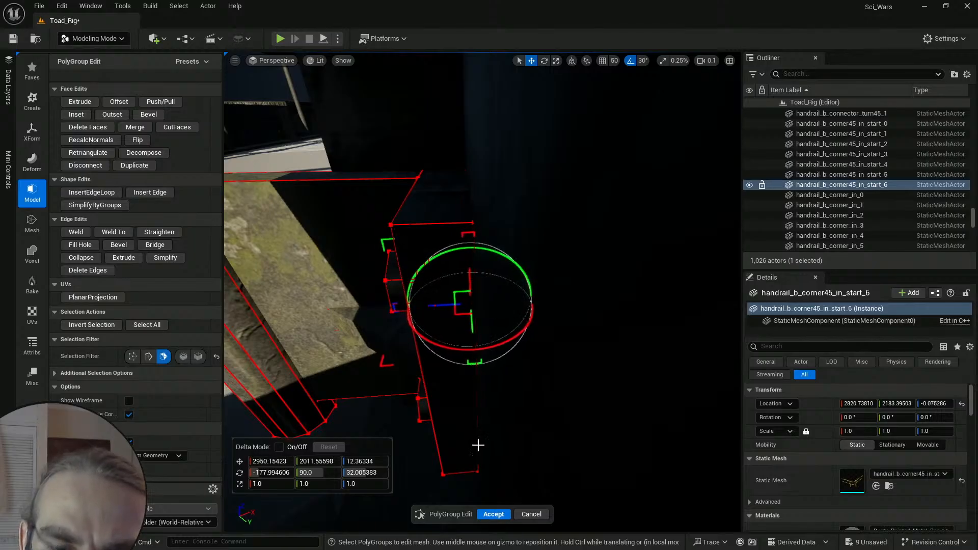
mouse_move(530, 430)
right_mouse_down()
mouse_move(547, 428)
mouse_move(537, 423)
right_mouse_up()
left_click(493, 515)
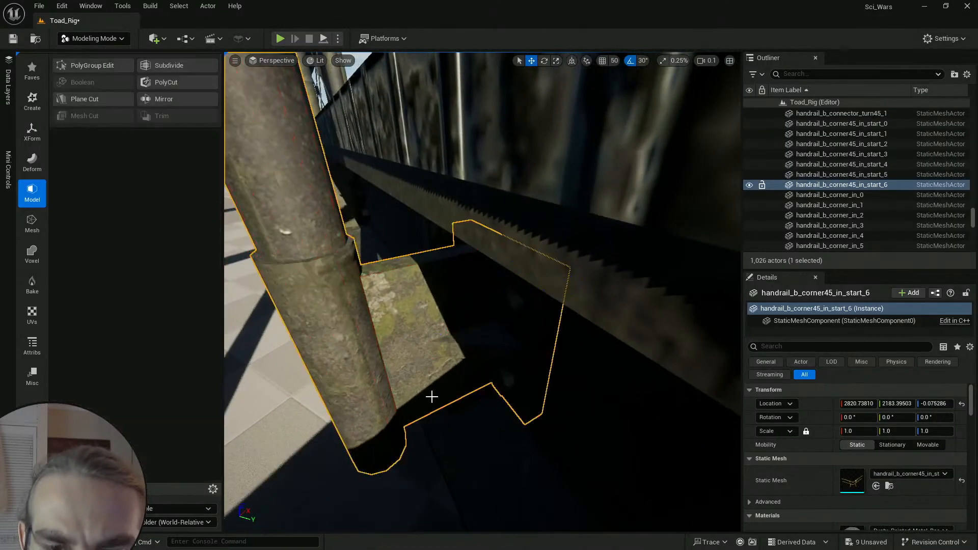
Step: Try to edit the corner handrail's second bracket plate in PolyGroup Edit with the loop selection filter
right_click_drag(430, 395, 540, 441)
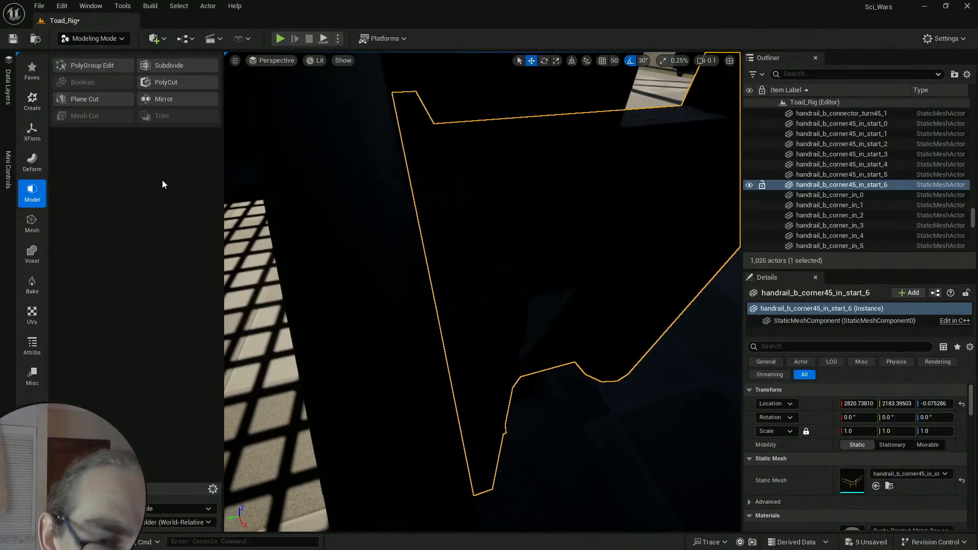
left_click(87, 66)
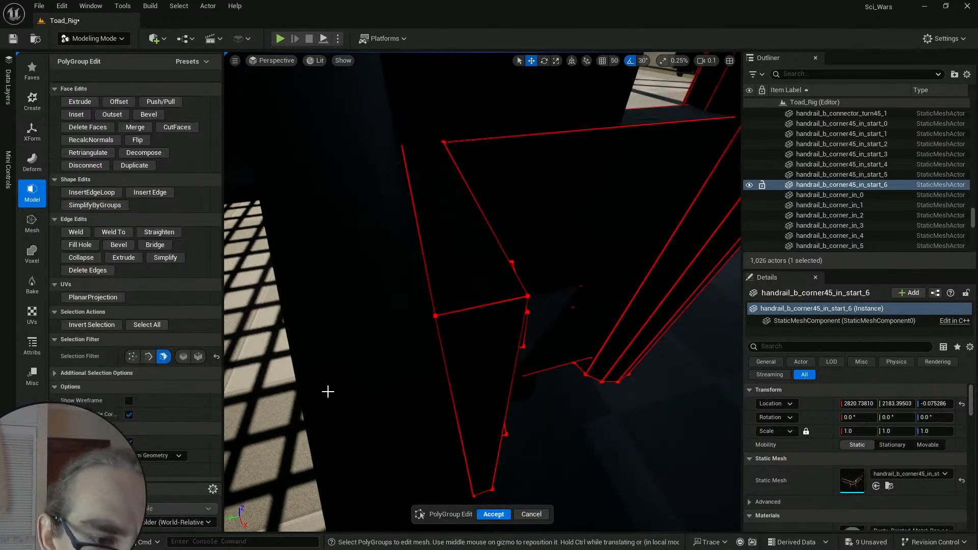
left_click(445, 358)
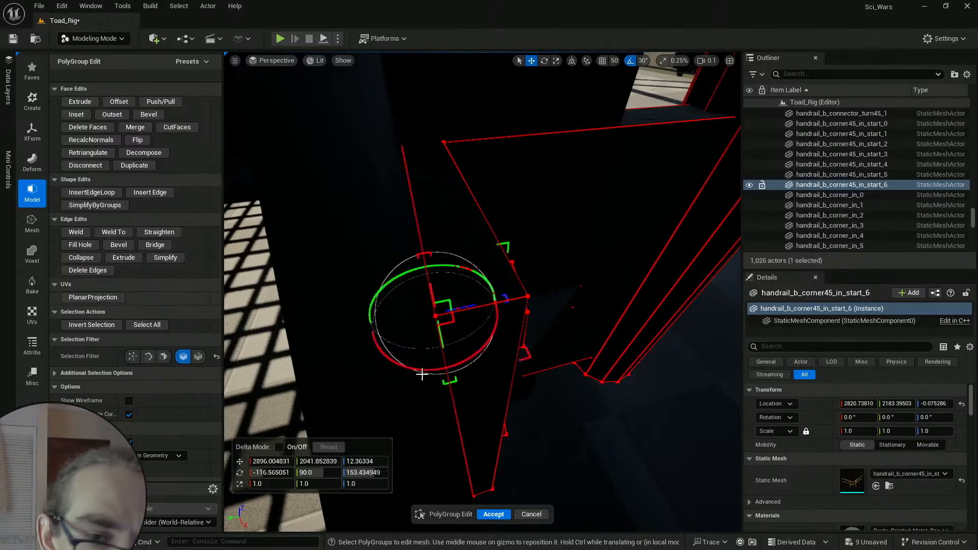
left_click(493, 514)
right_click_drag(491, 484, 486, 437)
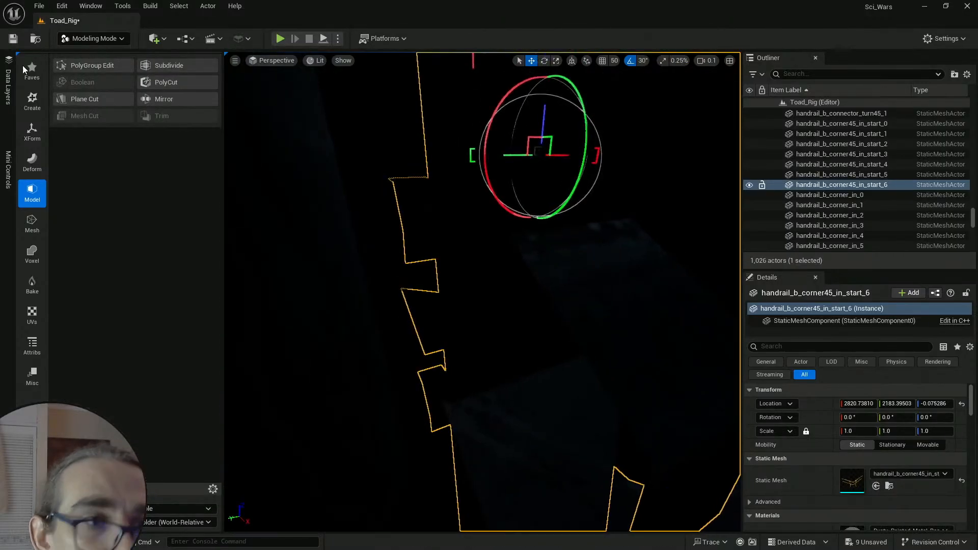
Step: Move the second bracket plate's outer face outward in PolyGroup Edit using the face selection filter
left_click(98, 66)
right_click_drag(472, 213, 469, 209)
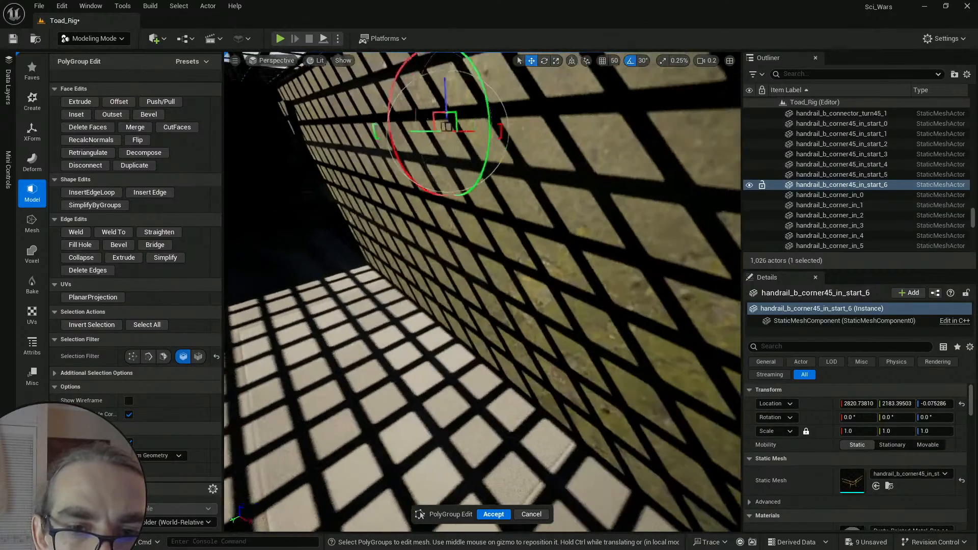
scroll(461, 244, "down", 1)
mouse_move(461, 244)
right_mouse_down()
mouse_move(448, 241)
mouse_move(461, 244)
right_mouse_up()
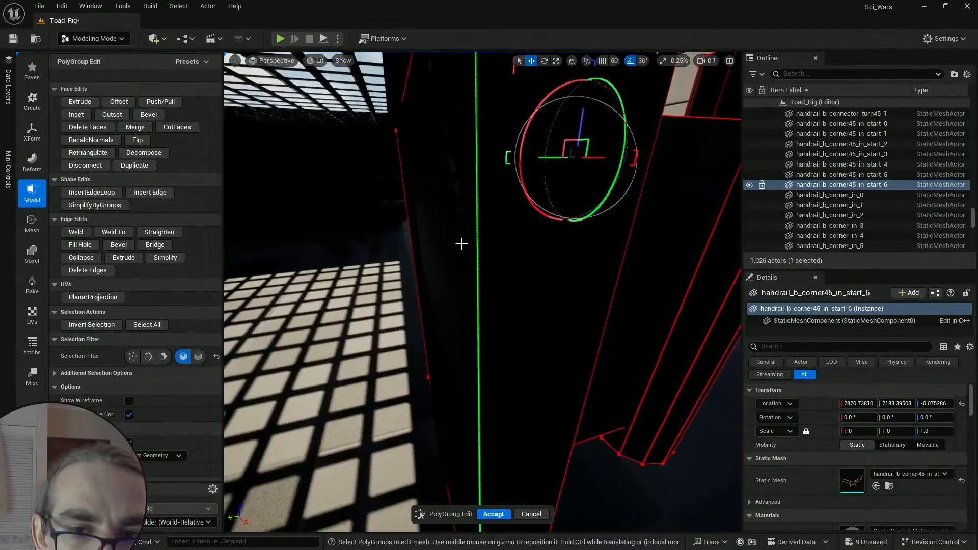
left_click(164, 361)
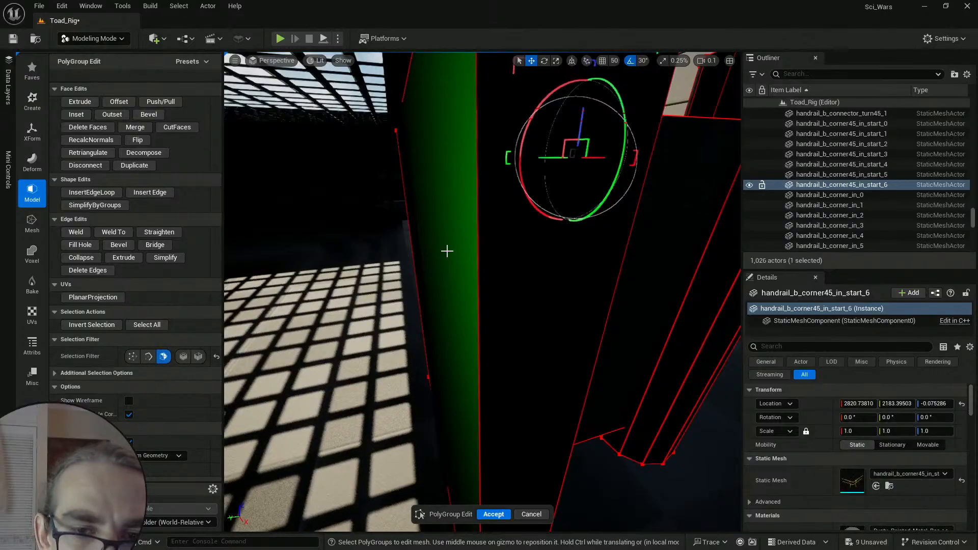
left_click(447, 252)
right_click_drag(453, 285, 456, 311)
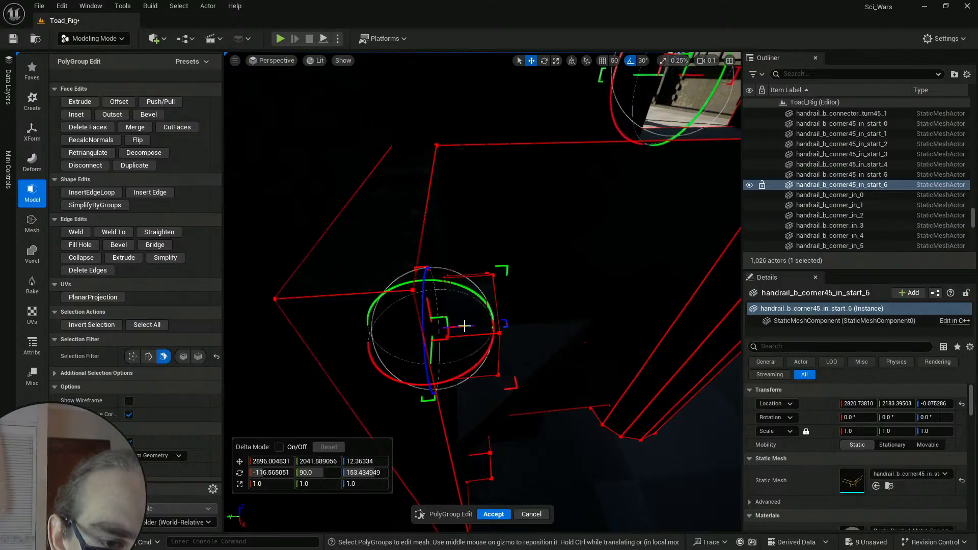
left_click(488, 515)
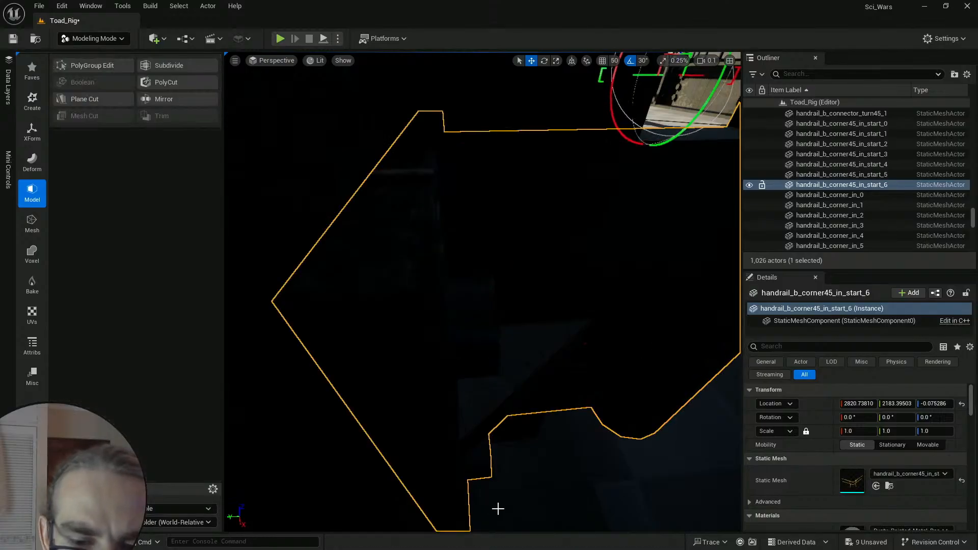
Step: Duplicate the square floor grate floor_grate_a_58 at the end of the small separate walkway
left_click(443, 398)
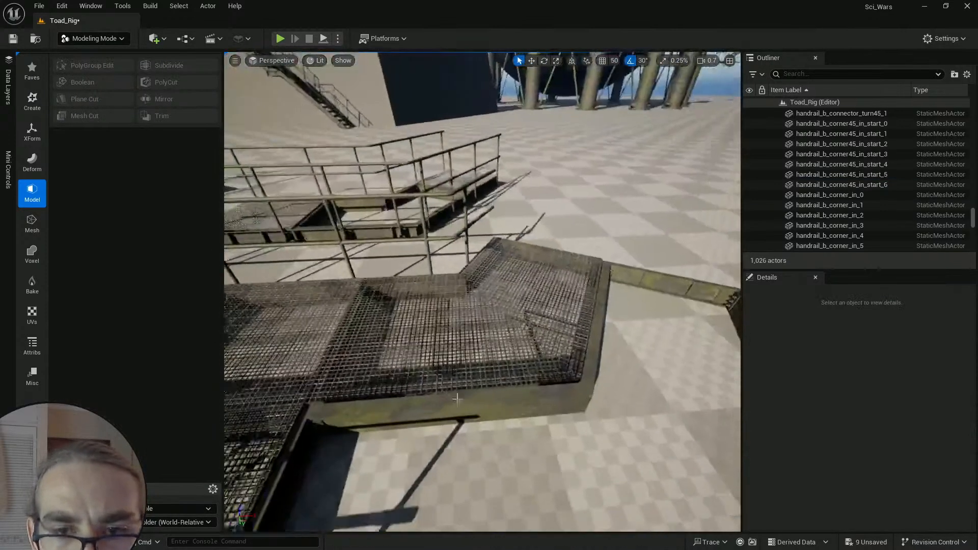
key("s")
scroll(457, 399, "down", 2)
right_click_drag(457, 399, 428, 420)
key("a")
scroll(398, 418, "up", 1)
left_click(369, 253)
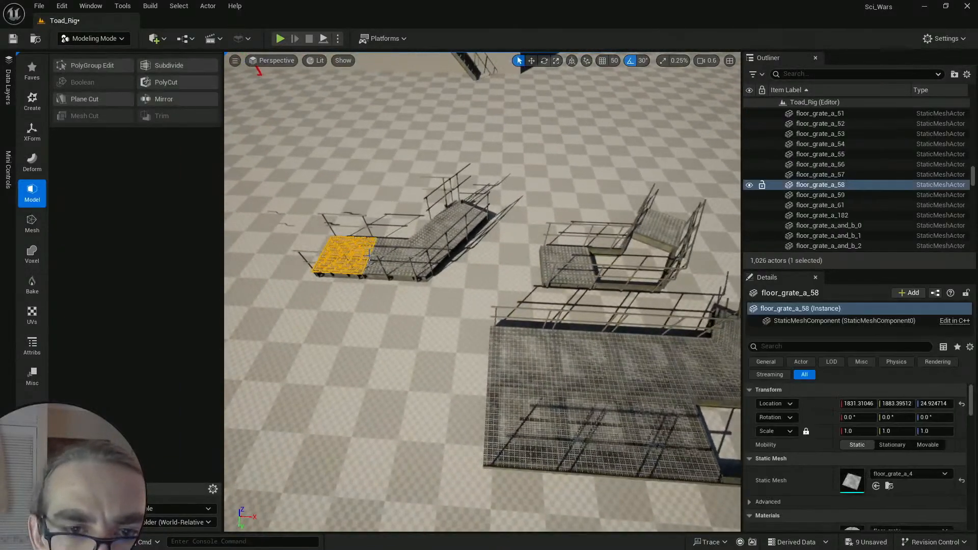
key("ctrl+d")
key("w")
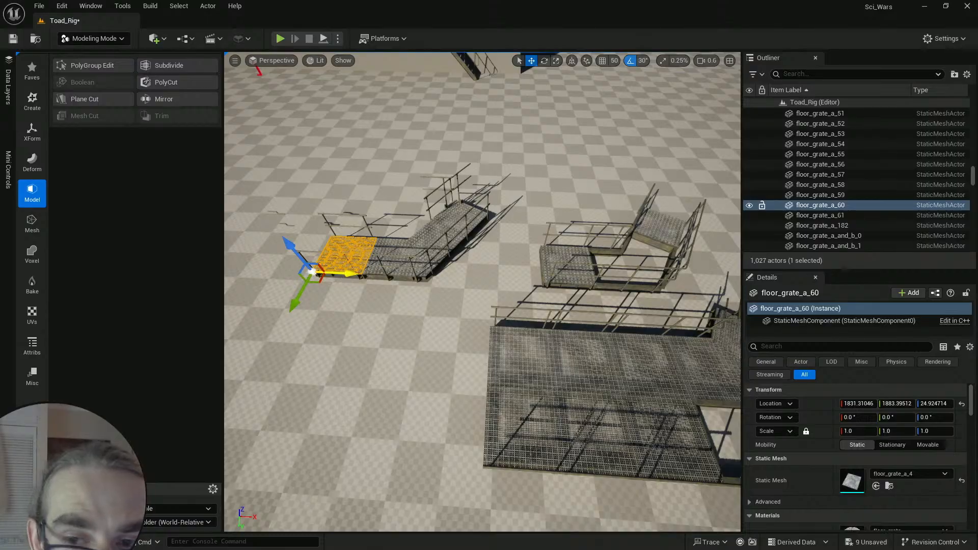
Step: Move the duplicated floor grate over the empty angled platform frame, to about X 2870.5, Y 2323.6
left_click_drag(349, 274, 587, 329)
right_click_drag(587, 329, 677, 382)
left_click_drag(512, 150, 536, 222)
right_click_drag(611, 370, 591, 326)
Step: Move the pivot of the empty frame Combined20 to its outer corner at about X 2820.74, Y 2333.40
left_click(581, 290)
right_click_drag(580, 291, 575, 315)
scroll(576, 315, "down", 2)
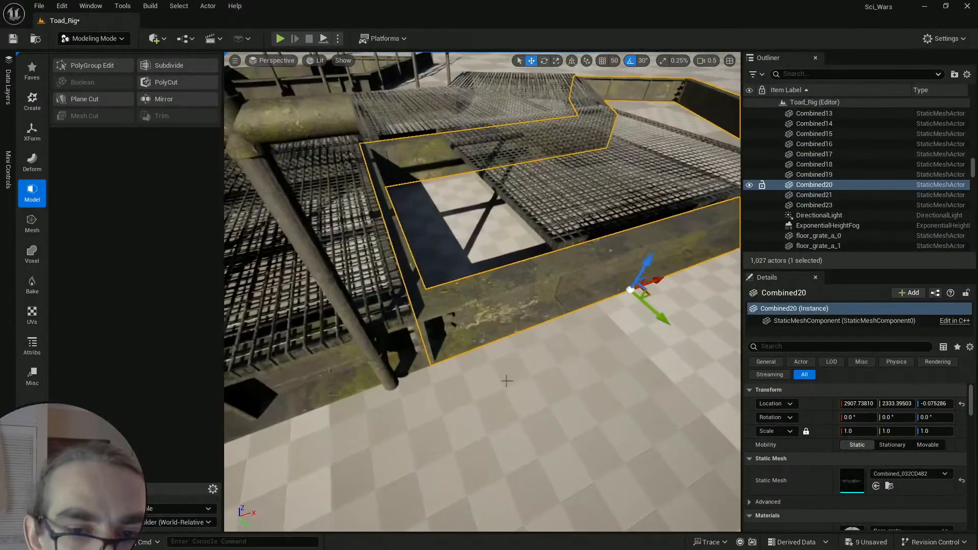
left_click(32, 133)
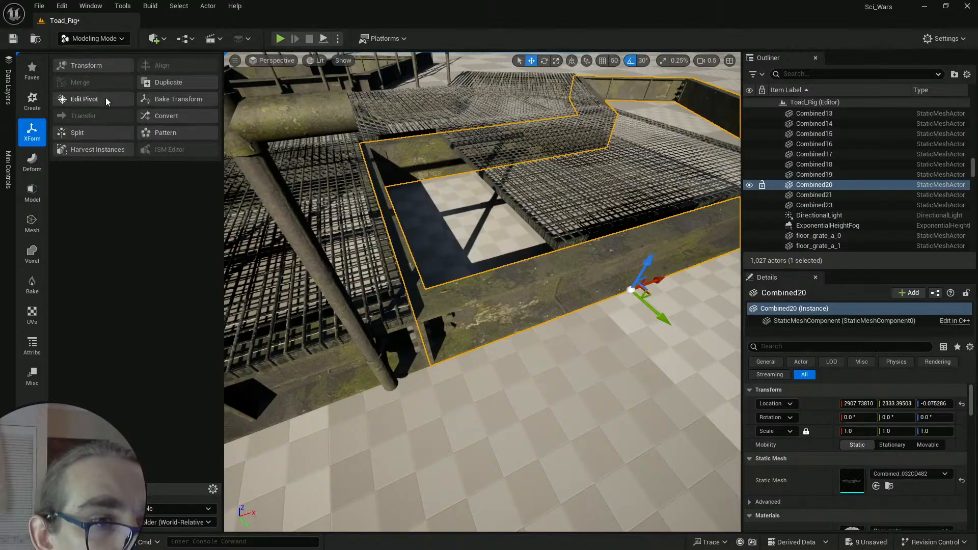
left_click(84, 99)
left_click_drag(604, 300, 426, 364)
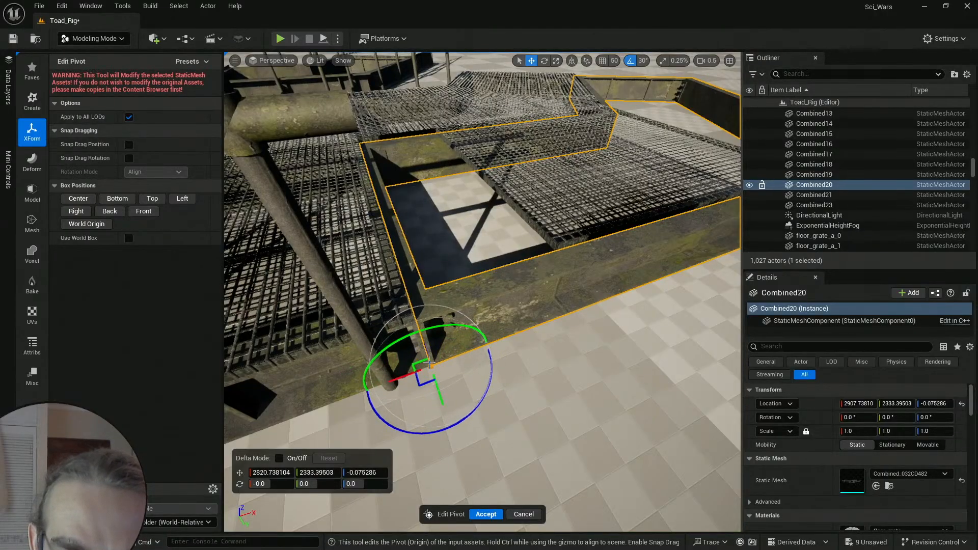
left_click(471, 514)
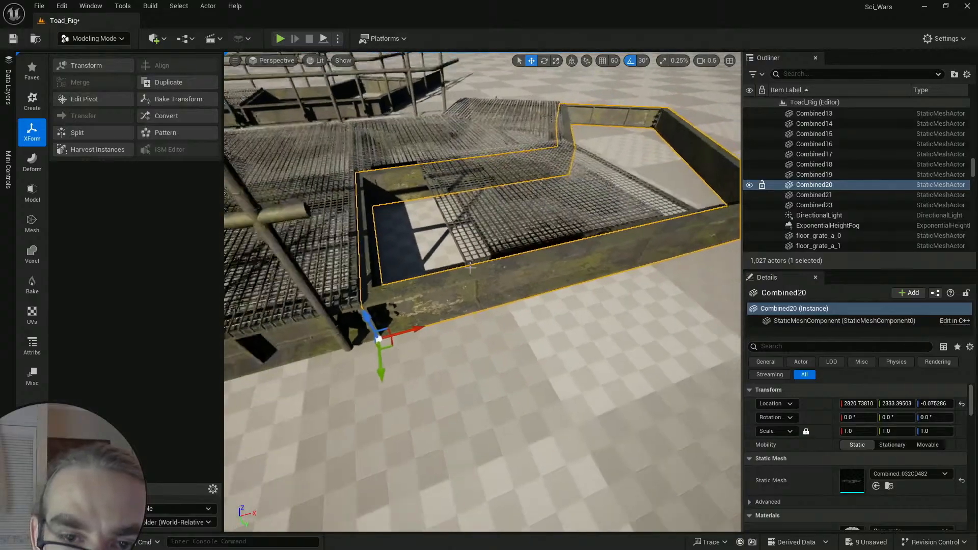
Step: Copy the location of the empty frame Combined20 and paste it onto the floor grate floor_grate_a_60
left_click(520, 223)
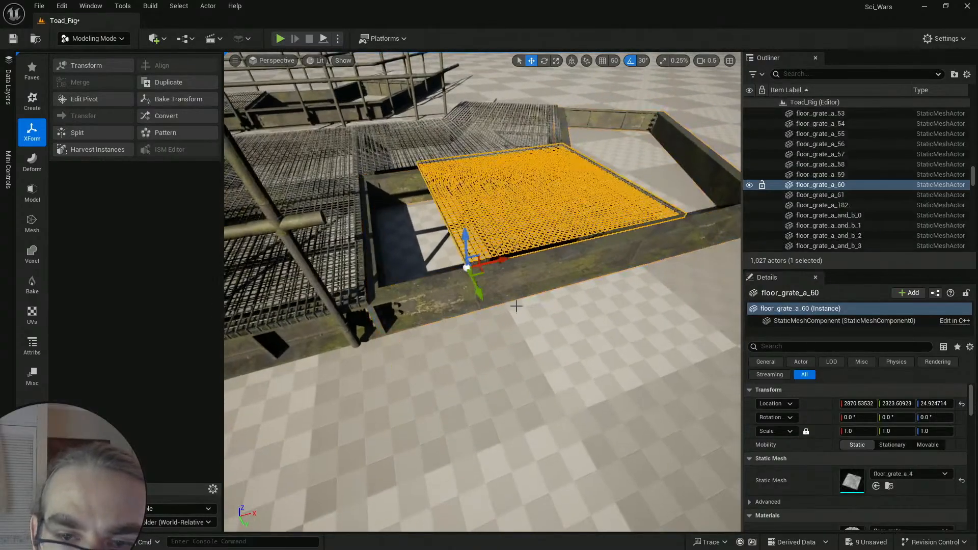
left_click(355, 301)
mouse_move(355, 301)
right_mouse_down()
mouse_move(311, 302)
mouse_move(346, 305)
right_mouse_up()
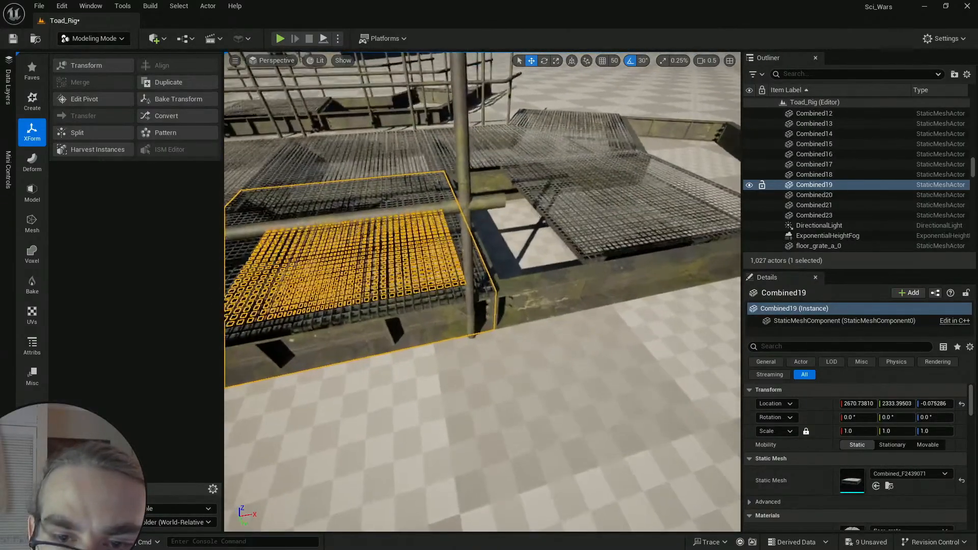
double_click(814, 195)
right_click(819, 406)
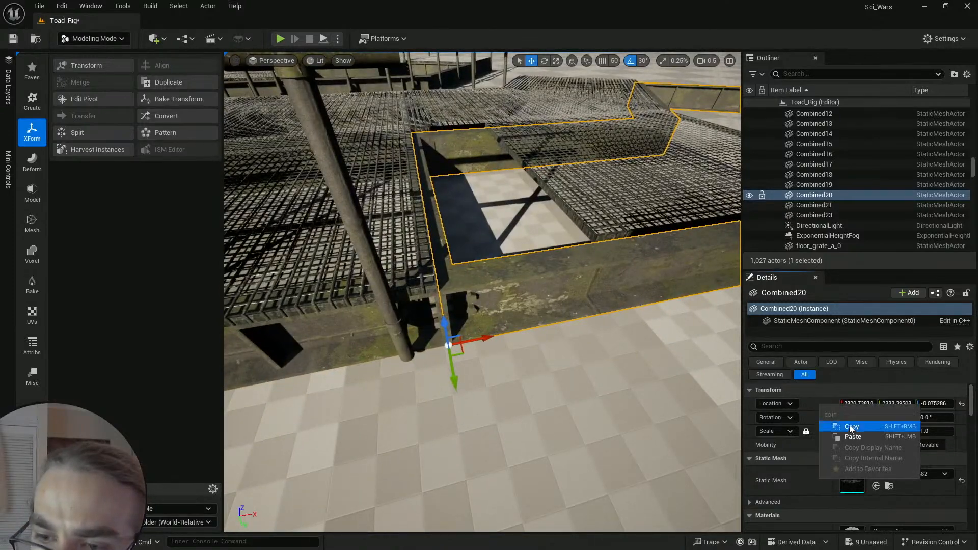
left_click(845, 427)
left_click(590, 224)
right_click(823, 404)
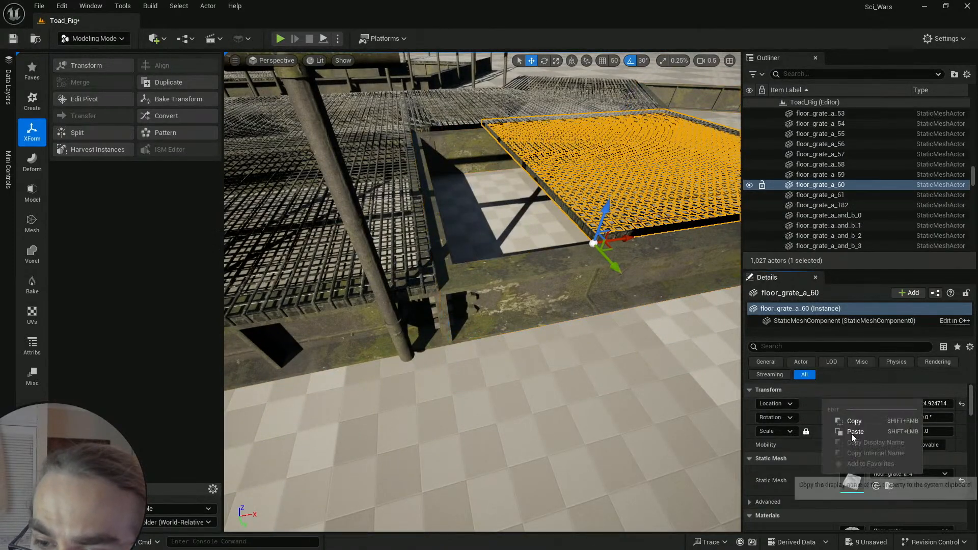
left_click(850, 434)
Step: Raise the floor grate to the frame's top edge at about Z 24.92, using a grid snap size of 1
scroll(601, 306, "down", 2)
right_click_drag(601, 326, 597, 280)
left_click_drag(421, 478, 409, 110)
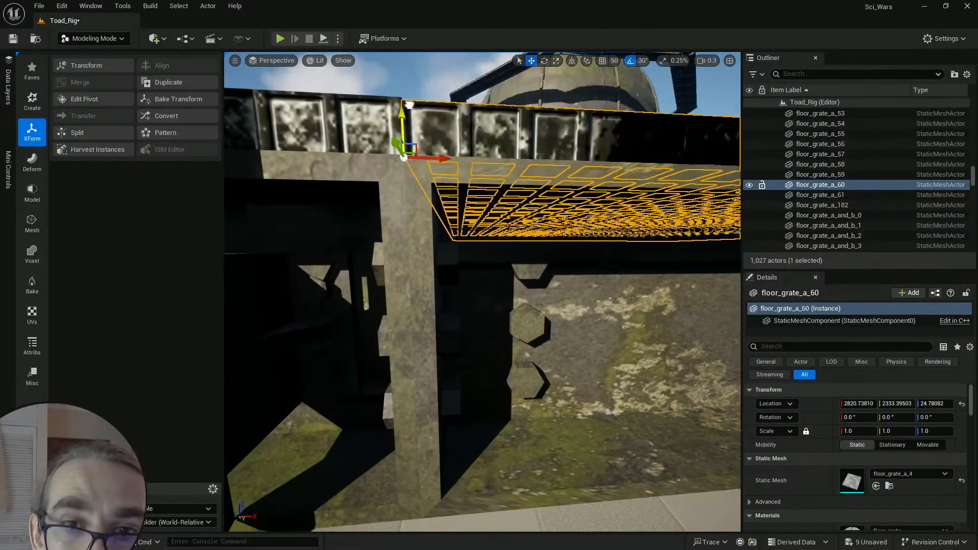
key("ctrl+z")
left_click(614, 60)
left_click(627, 88)
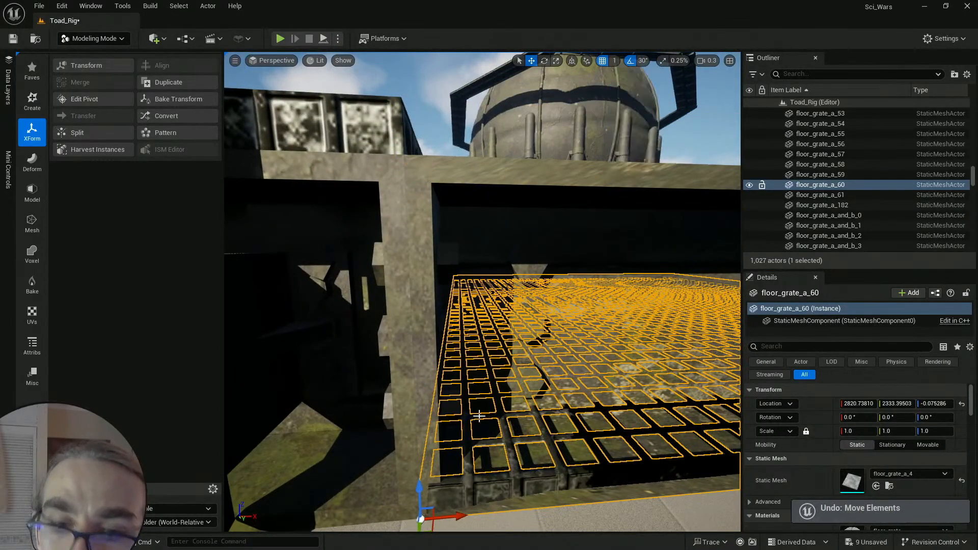
left_click_drag(420, 489, 403, 121)
key("Escape")
Step: Duplicate the floor grate and move the copy along X to about 2970.74, using a grid snap size of 50
right_click_drag(403, 122, 433, 201)
left_click(448, 213)
left_click(438, 209)
scroll(433, 189, "up", 2)
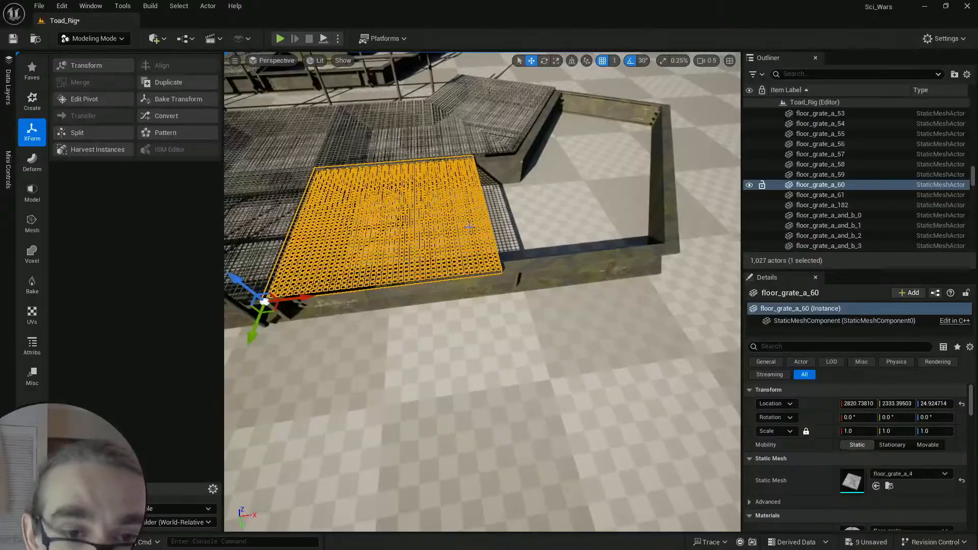
key("ctrl+d")
left_click(615, 60)
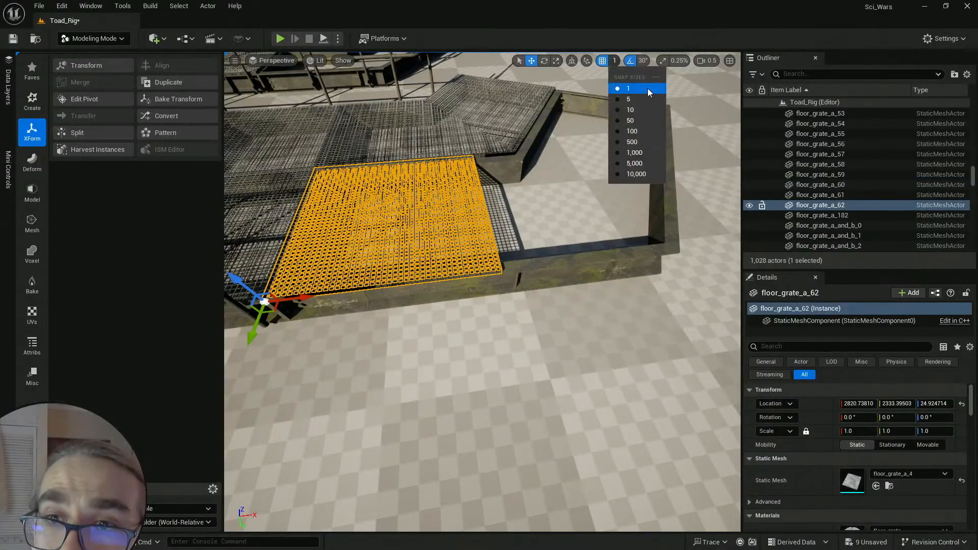
left_click(638, 120)
left_click_drag(305, 297, 544, 274)
key("Escape")
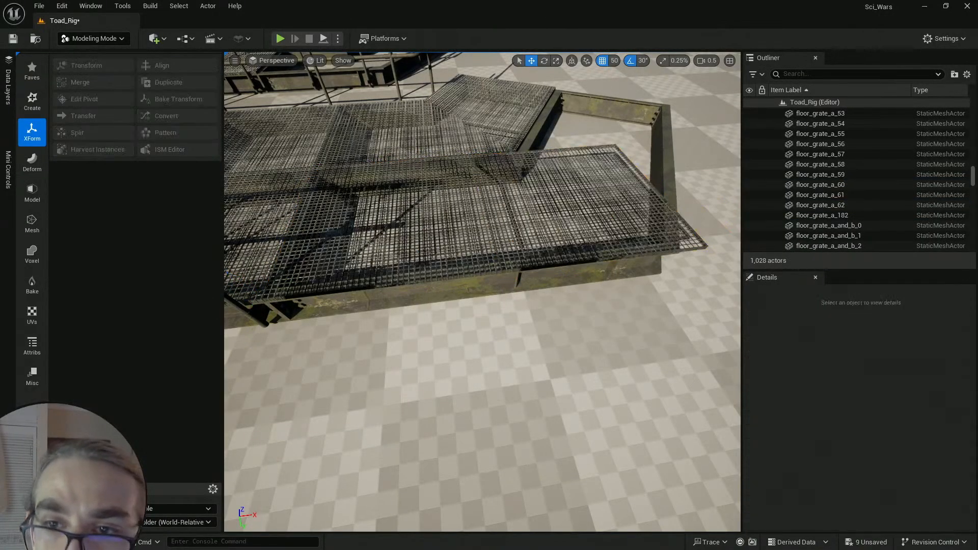
Step: Copy the second floor grate further along X so a third grate continues the row past the frame's bend
right_click_drag(544, 274, 542, 296)
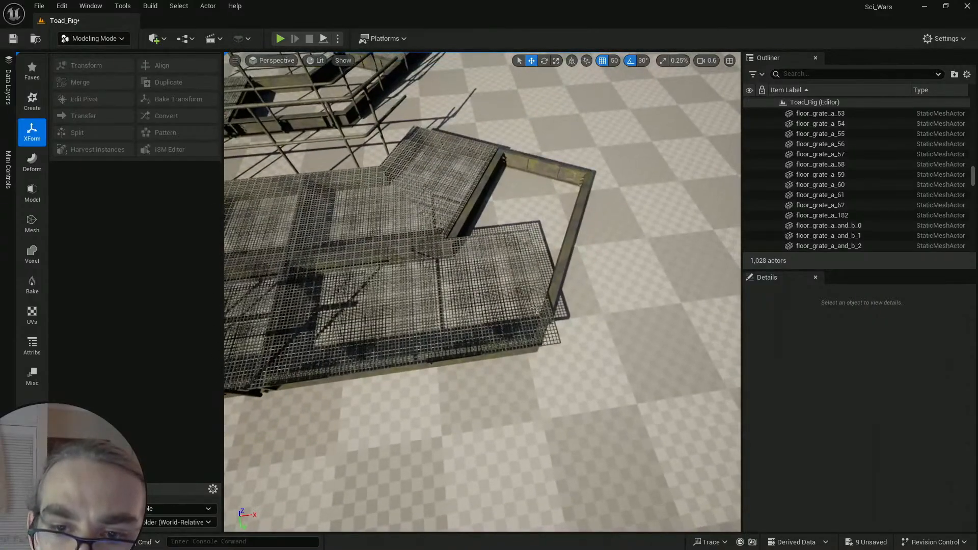
left_click(558, 338)
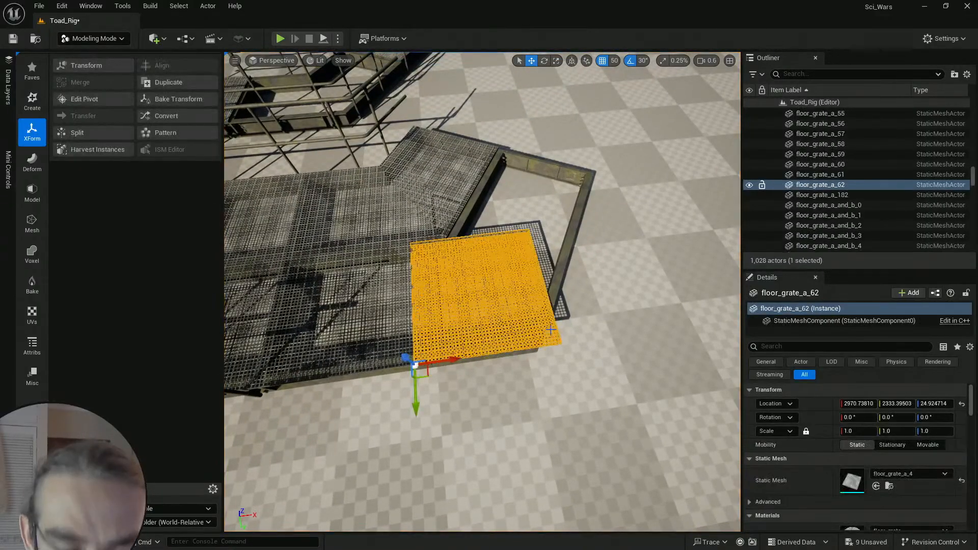
left_click_drag(453, 358, 597, 341, "alt")
key("Escape")
right_click_drag(575, 348, 596, 351)
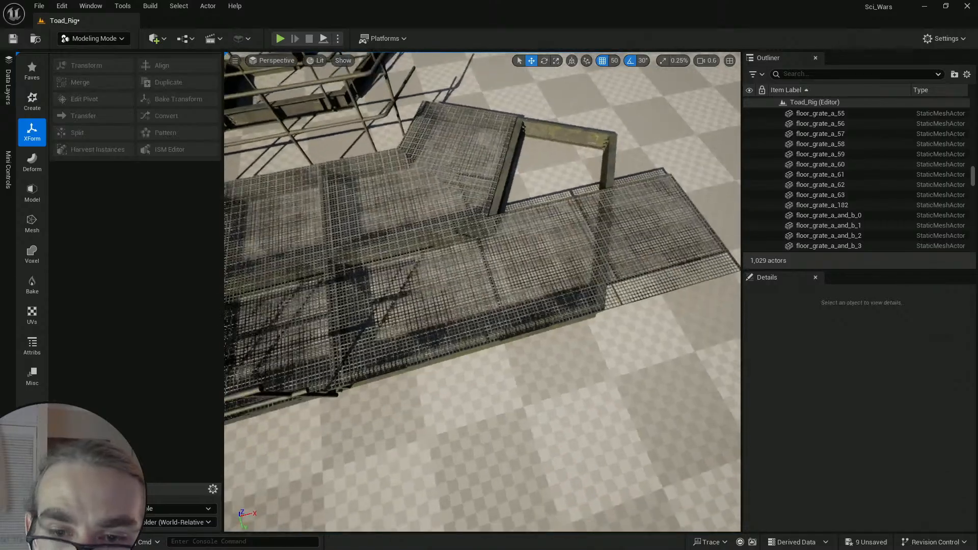
Step: Merge the three grates floor_grate_a_60, floor_grate_a_62 and floor_grate_a_63 into one new object, deleting the inputs
right_click_drag(475, 279, 490, 284)
left_click(476, 277)
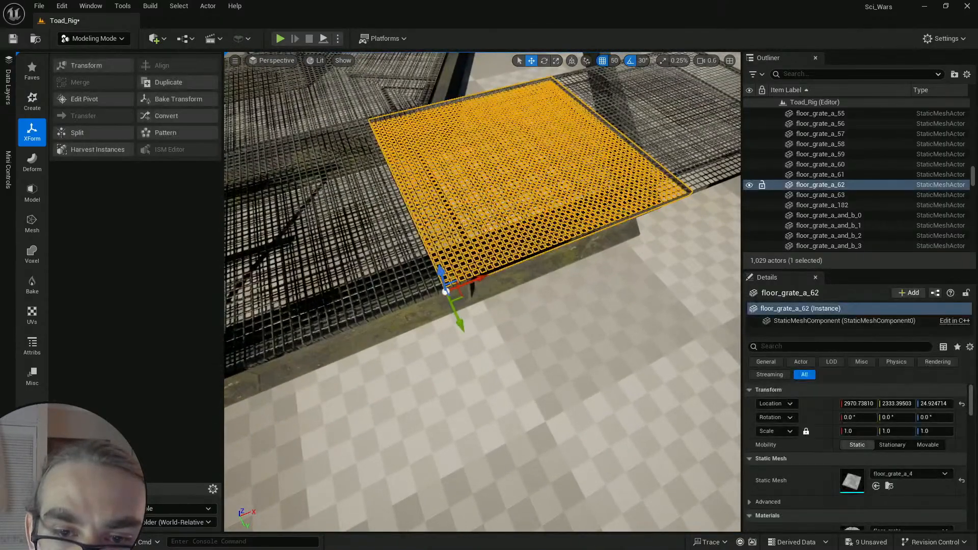
left_click(453, 285)
left_click(446, 288)
left_click(465, 280, "shift")
left_click(468, 279, "shift")
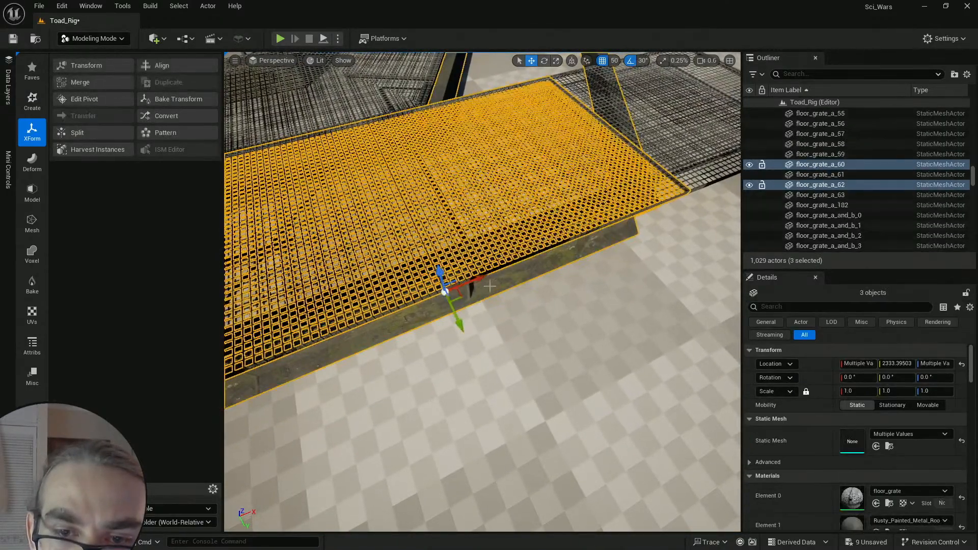
left_click(490, 287, "ctrl")
left_click(706, 186, "shift")
right_click_drag(706, 186, 685, 189)
scroll(688, 192, "down", 2)
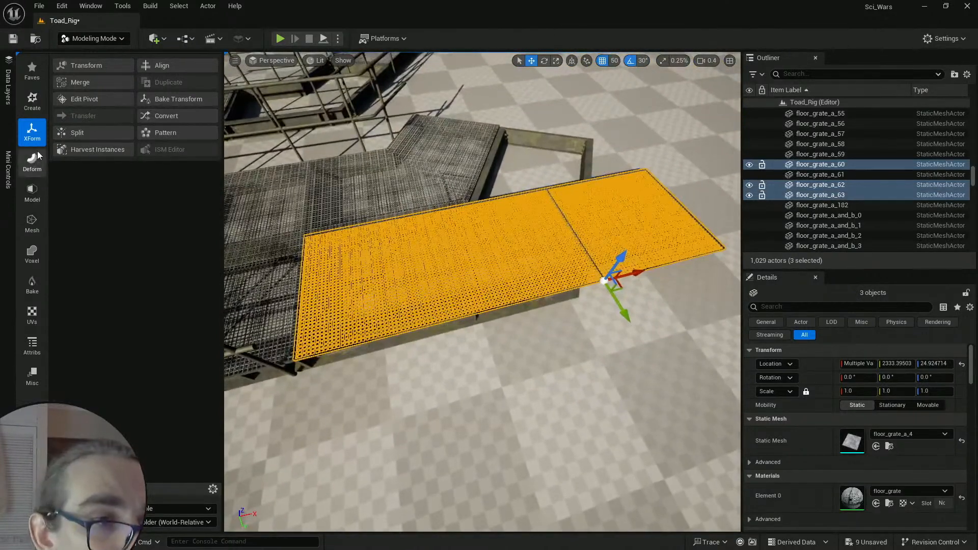
left_click(98, 87)
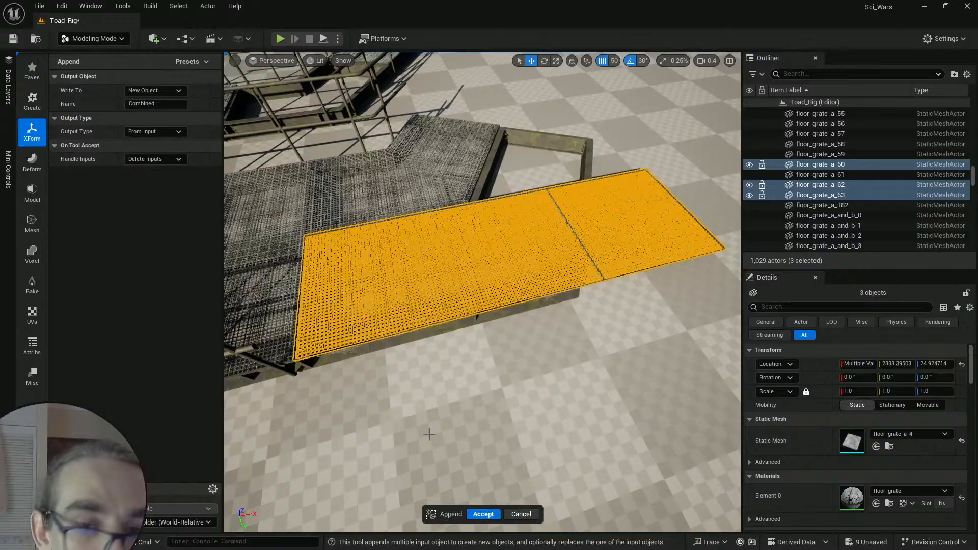
left_click(483, 514)
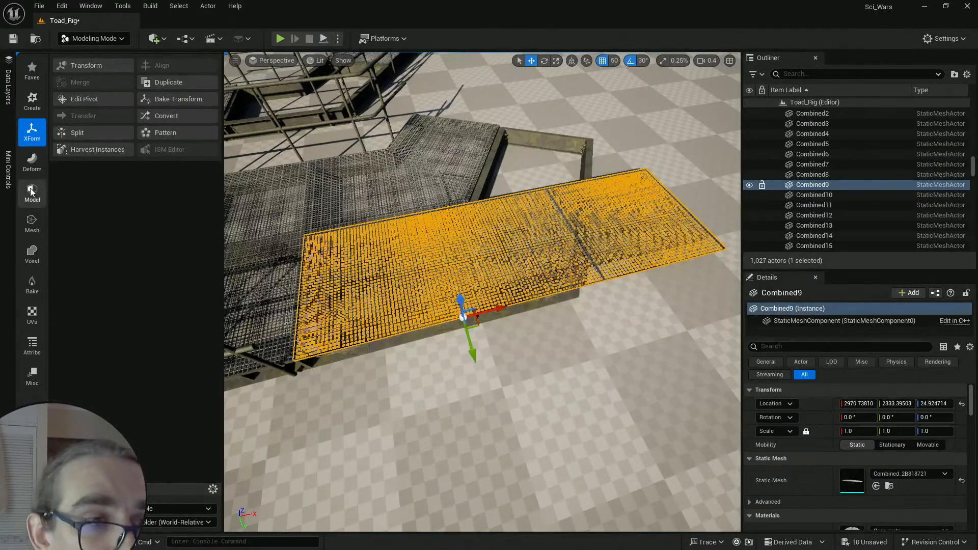
Step: Center the merged grates' pivot, and set a forward Mirror plane at their center, angled to 30 degrees
left_click(84, 99)
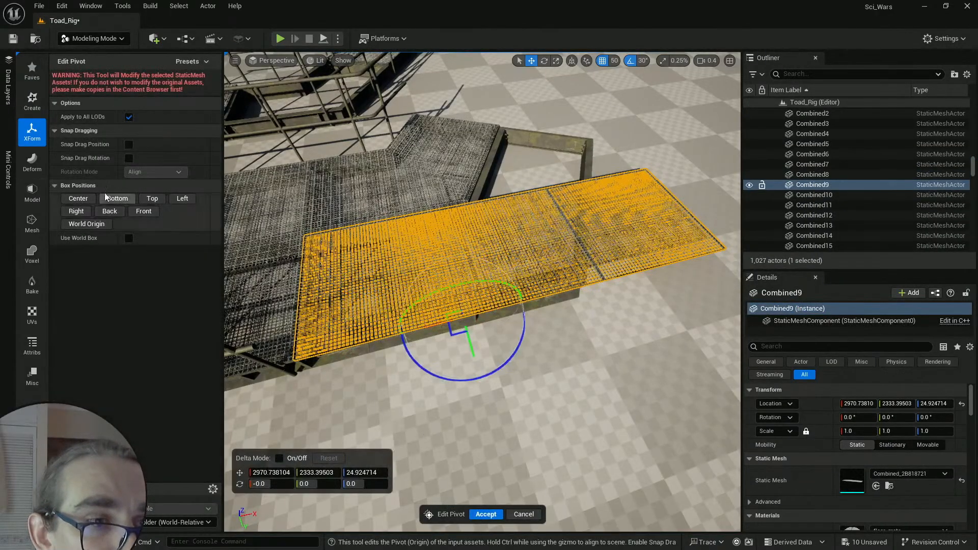
left_click(484, 514)
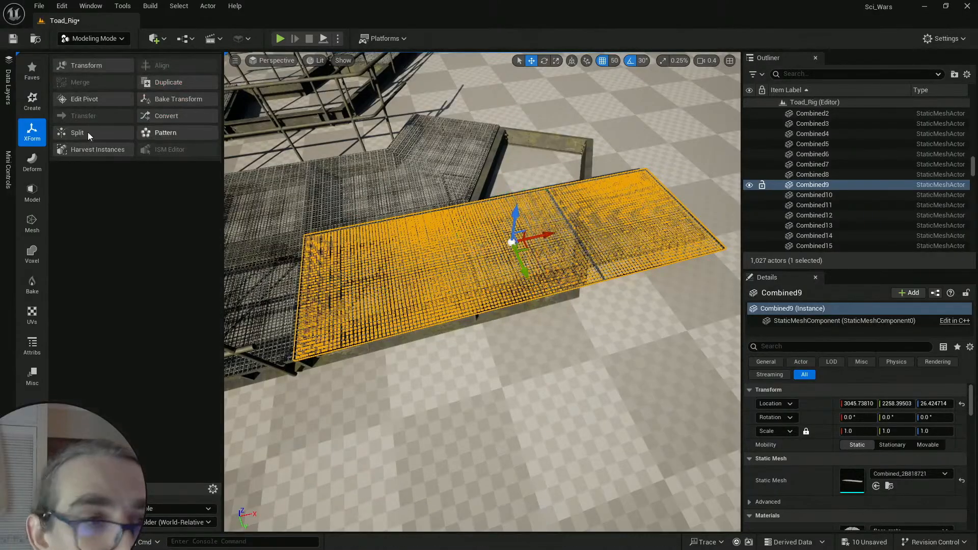
left_click(35, 196)
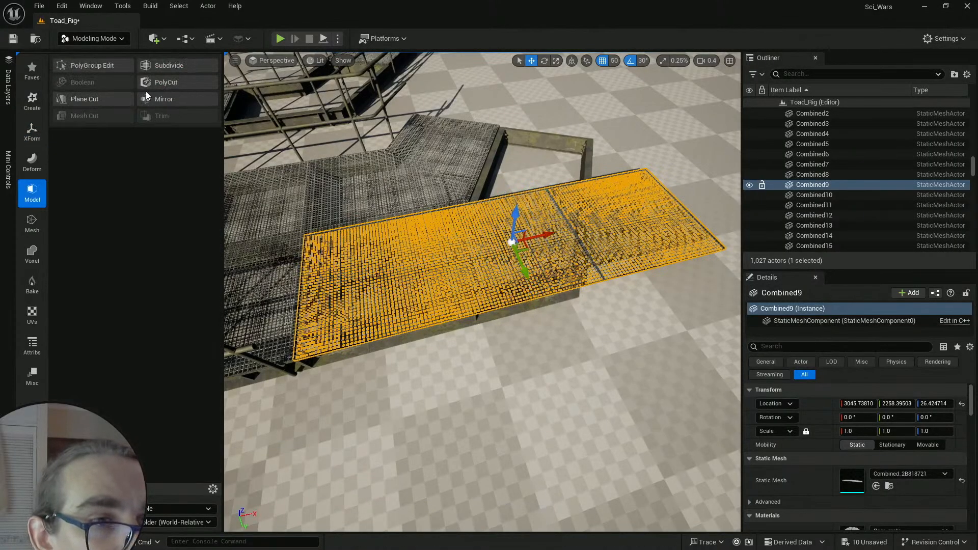
left_click(94, 98)
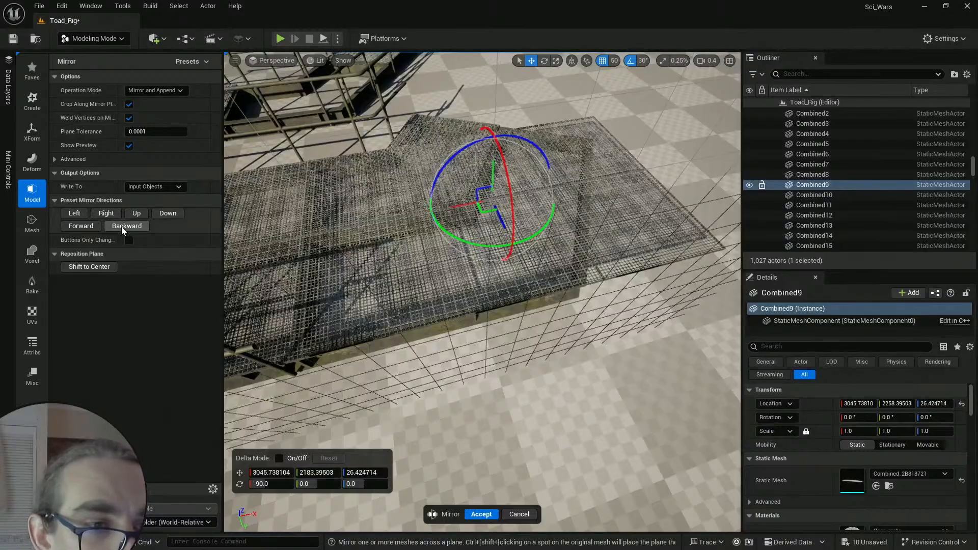
left_click(122, 226)
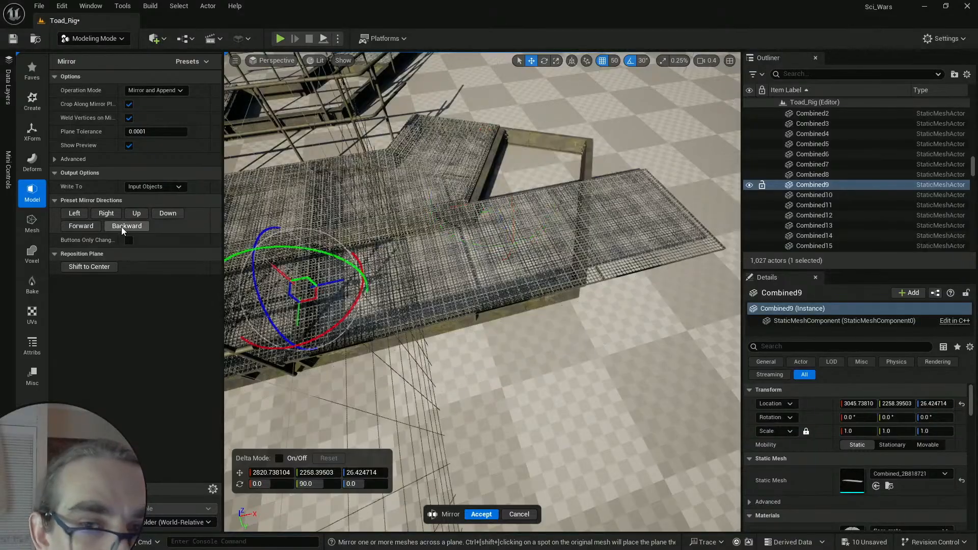
left_click(81, 227)
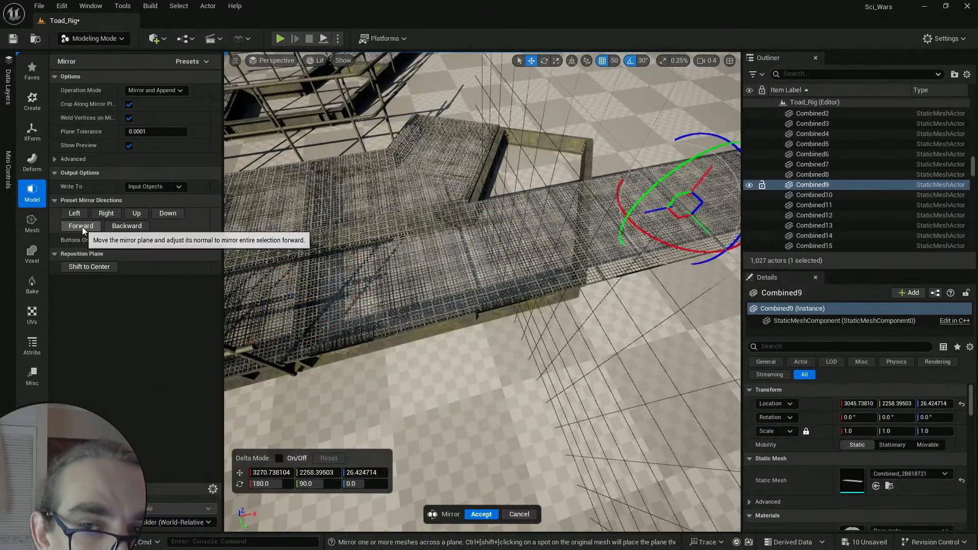
left_click(93, 267)
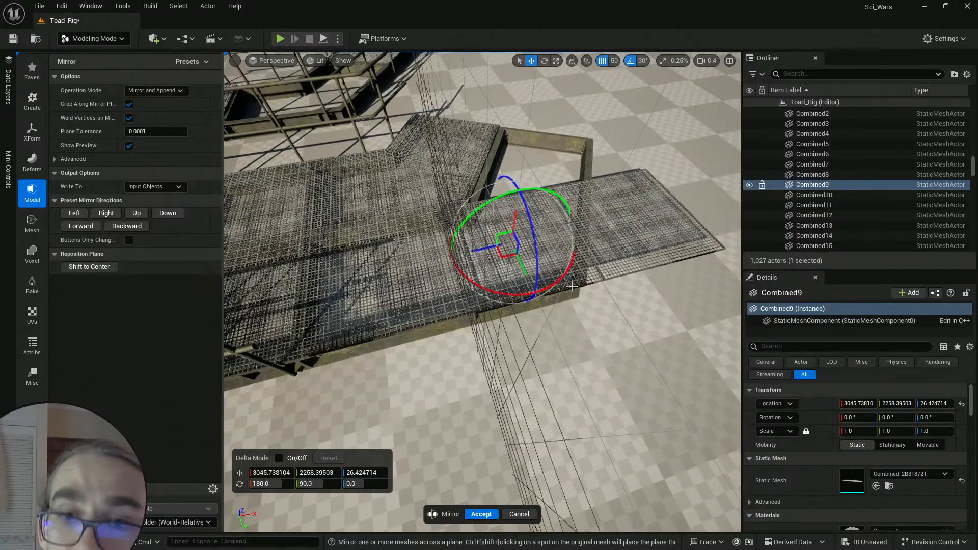
left_click_drag(564, 282, 574, 274)
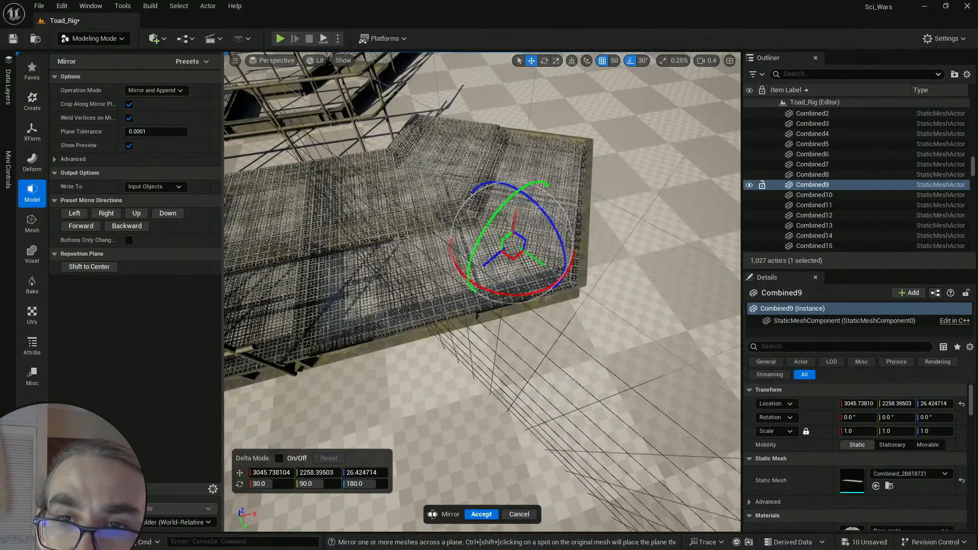
Step: Shift the mirror plane to the frame's corner at about X 3054.64, Y 2253.25 with snap size 1, and apply Mirror and Append
right_click_drag(573, 275, 523, 338)
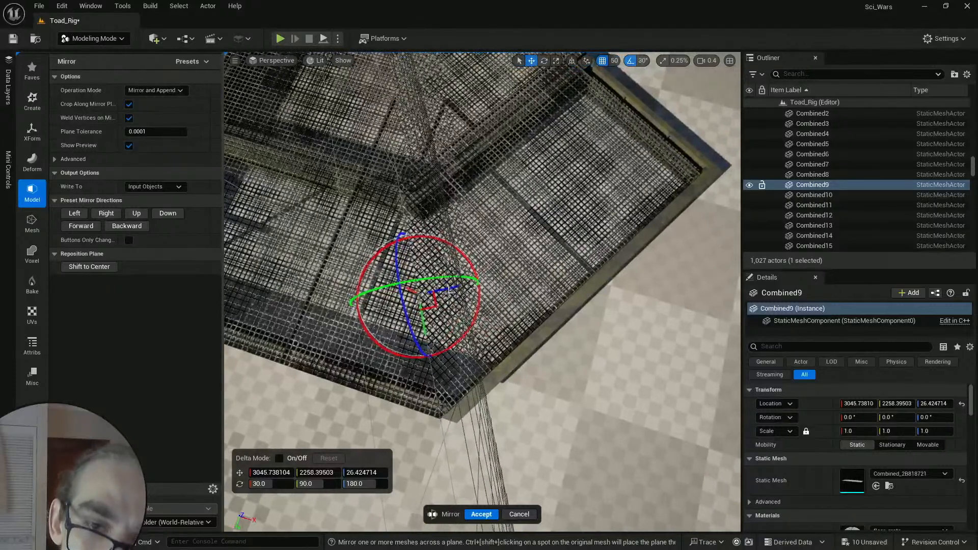
left_click(614, 61)
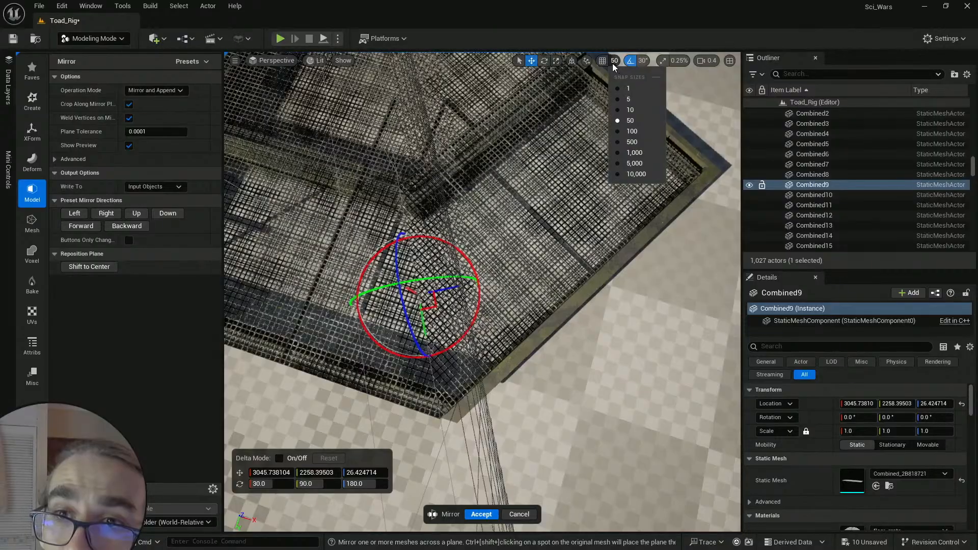
left_click(627, 88)
left_click_drag(452, 292, 465, 294)
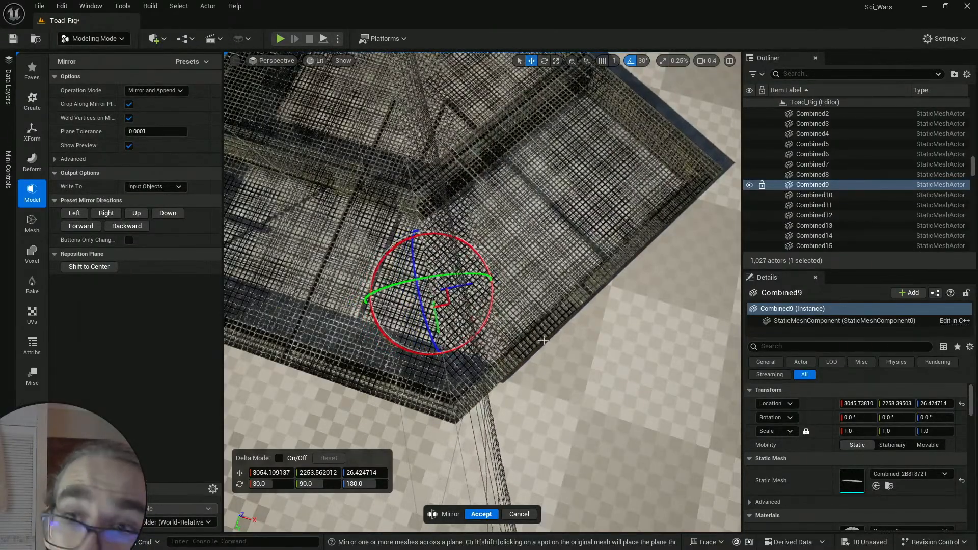
right_click_drag(544, 341, 503, 339)
scroll(544, 341, "down", 2)
scroll(473, 229, "down", 1)
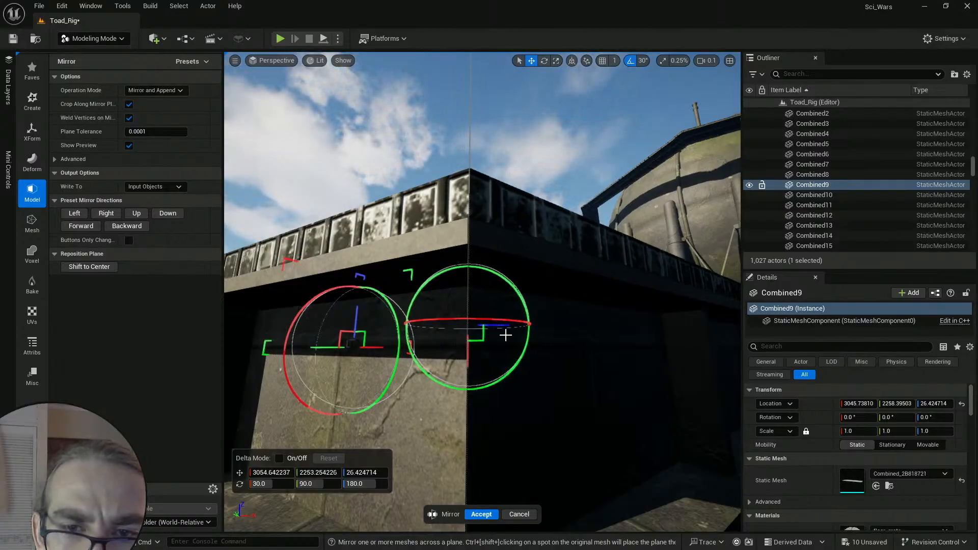
scroll(506, 335, "up", 4)
right_click_drag(506, 335, 509, 431)
scroll(434, 326, "up", 2)
left_click(479, 514)
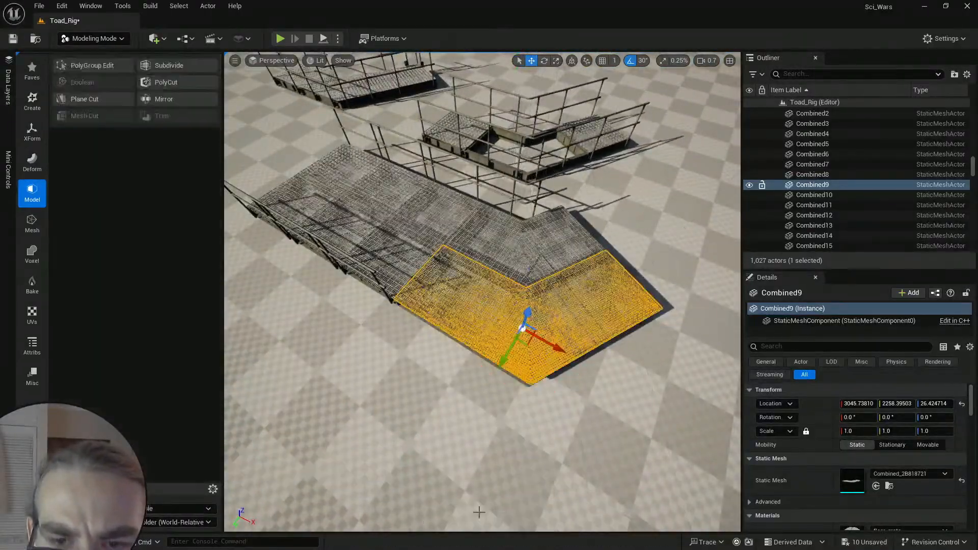
Step: Merge the mirrored grate floor with the angled frame Combined20 into one new object, deleting the inputs
mouse_move(482, 331)
right_mouse_down()
mouse_move(542, 300)
mouse_move(532, 290)
mouse_move(563, 293)
mouse_move(560, 283)
mouse_move(483, 330)
right_mouse_up()
key("w")
scroll(563, 293, "down", 1)
key("a")
left_click(488, 310, "ctrl")
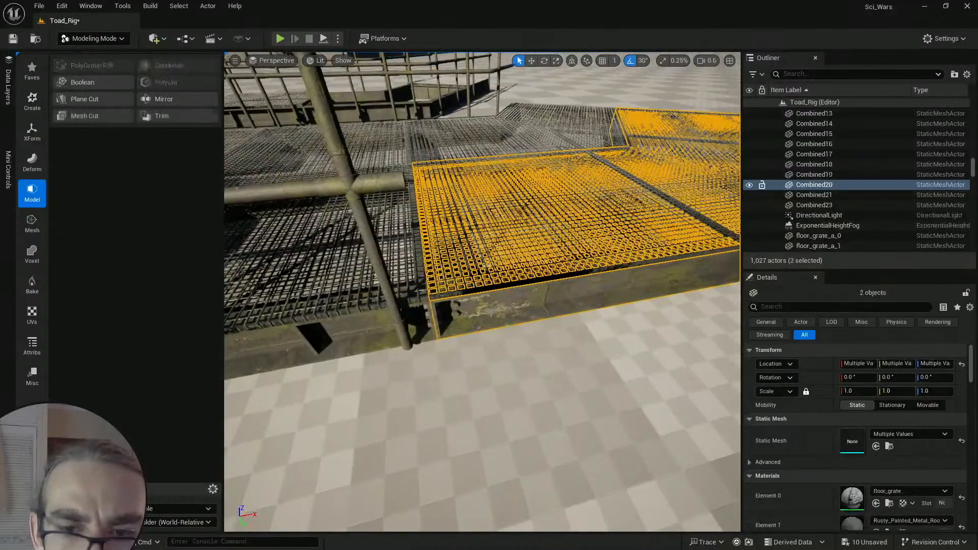
left_click(32, 131)
left_click(81, 83)
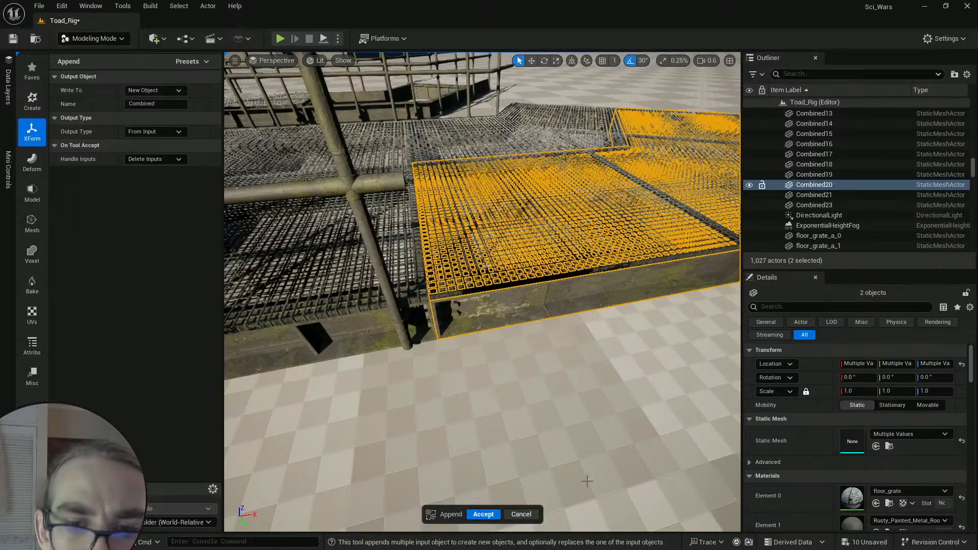
left_click(483, 514)
Step: Edit the merged platform's pivot, placing it at the bottom outer corner at about X 2821.29, Y 2333.40, Z 0
right_click_drag(460, 280, 471, 296)
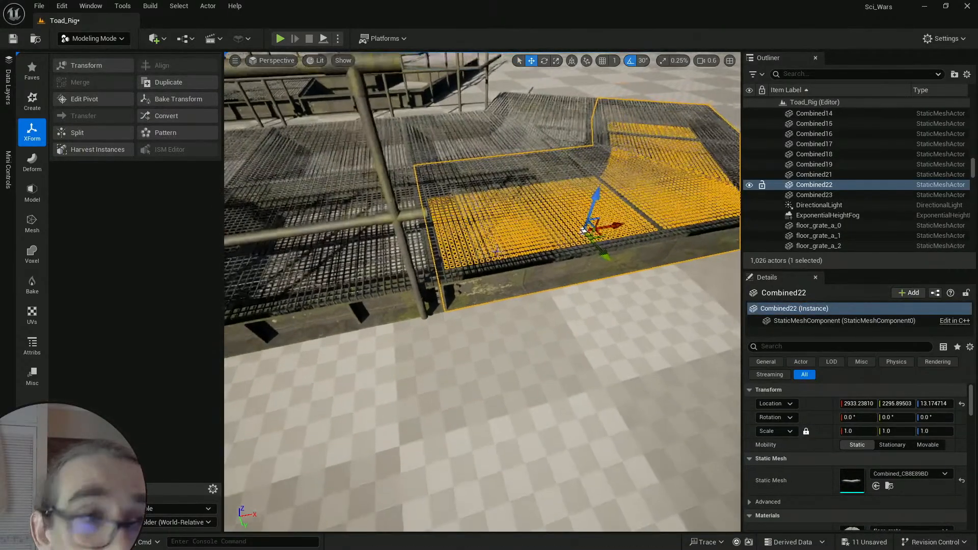
left_click(101, 95)
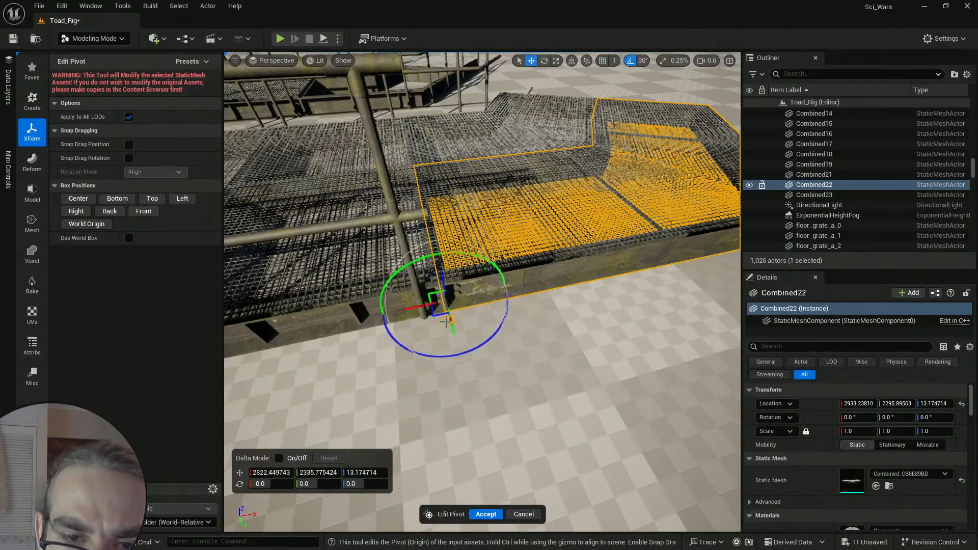
left_click_drag(455, 329, 446, 309)
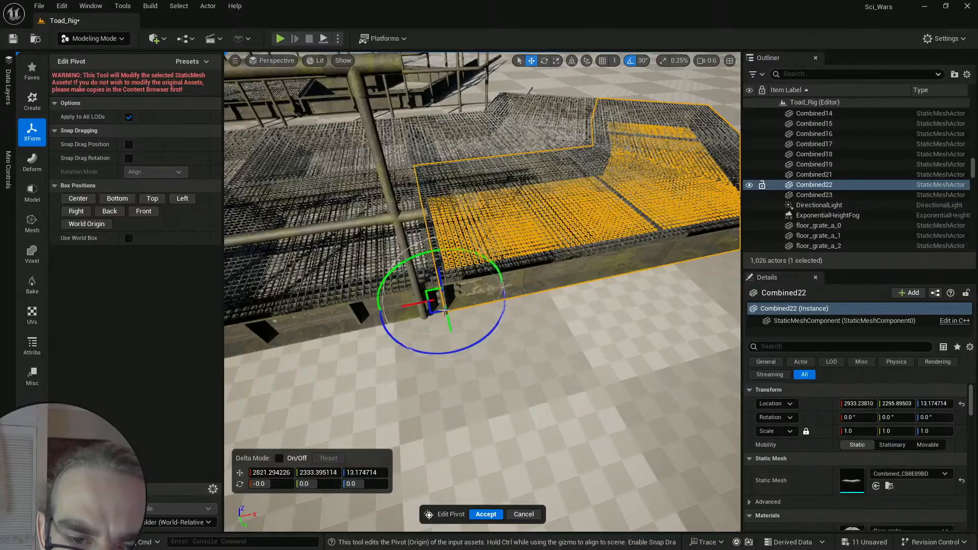
right_click_drag(446, 308, 527, 339)
scroll(519, 334, "down", 3)
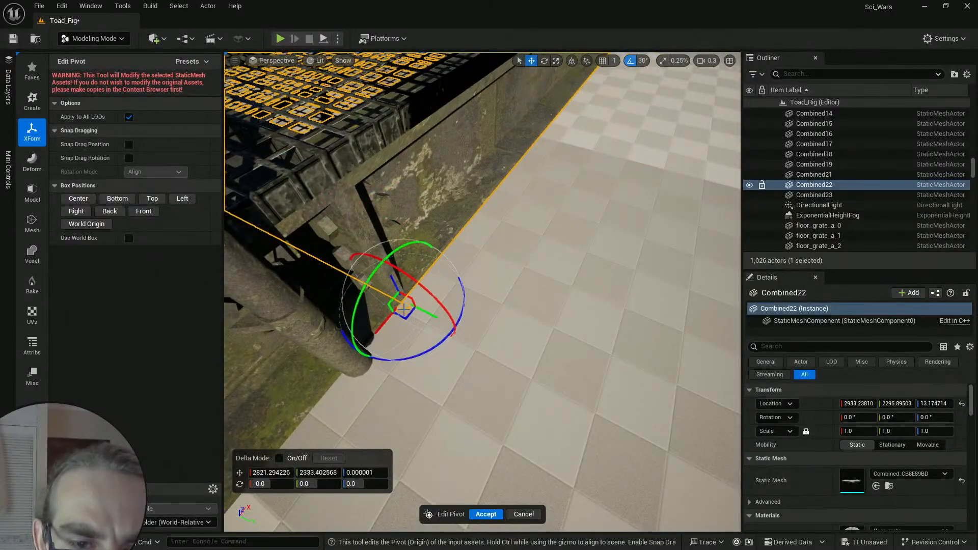
left_click(484, 517)
right_click_drag(508, 417, 449, 423)
scroll(449, 423, "down", 1)
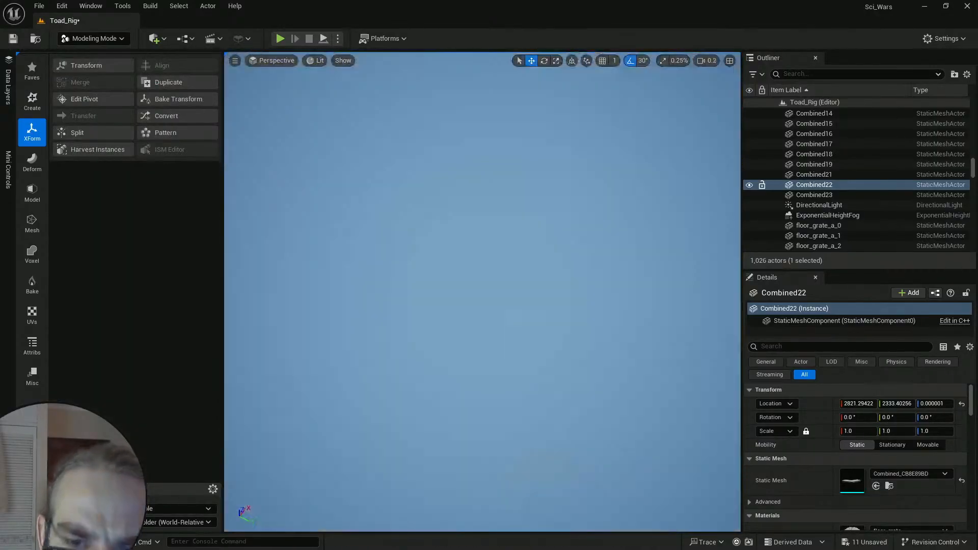
right_click_drag(523, 360, 508, 378)
scroll(504, 387, "up", 1)
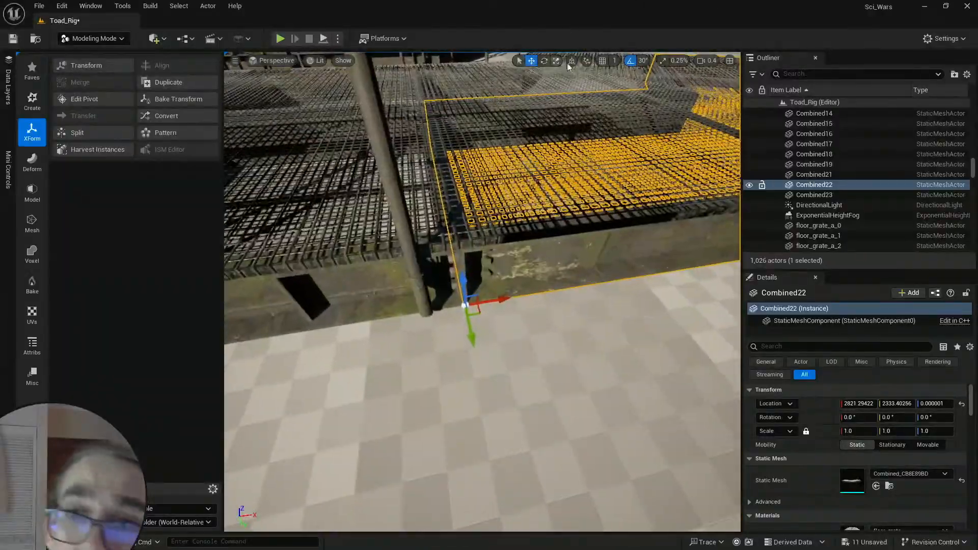
Step: Enable position grid snapping at 50 and try moving the platform from its corner pivot
left_click(603, 61)
left_click(614, 61)
left_click(645, 120)
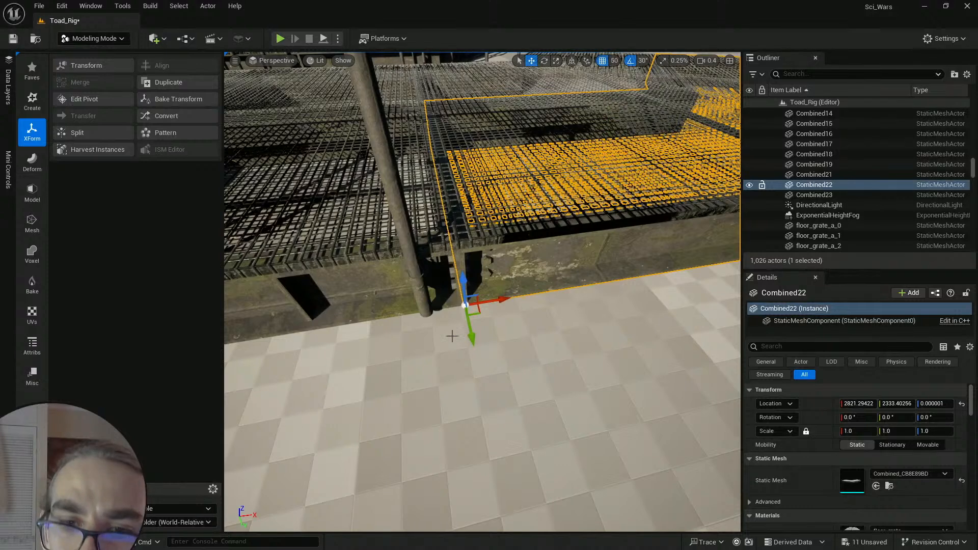
left_click_drag(465, 304, 541, 280)
left_click(515, 323)
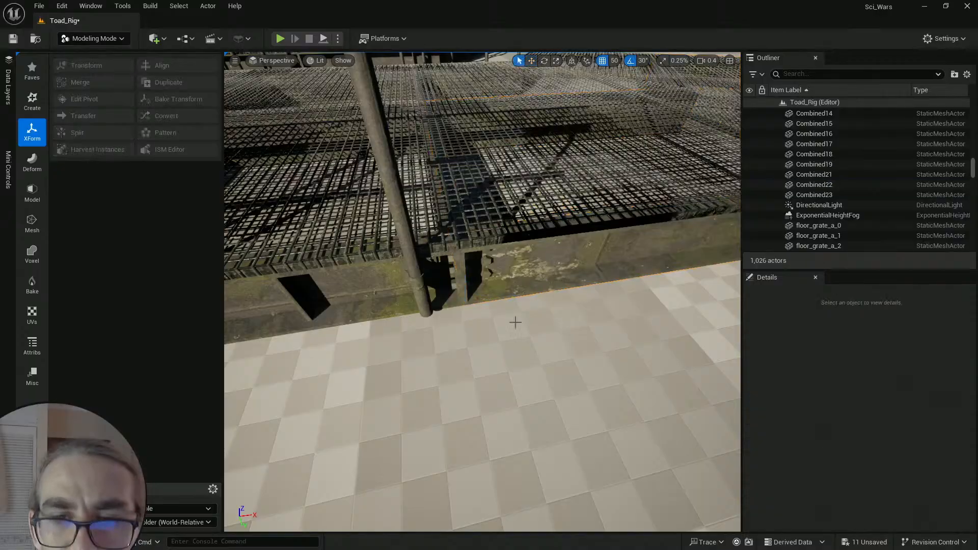
Step: Duplicate handrail_b_corner45_in_start_5 and move the copy to the angled platform's outer corner at about X 3095.85, Y 2314.80
scroll(515, 323, "up", 1)
mouse_move(515, 323)
right_mouse_down()
mouse_move(471, 319)
mouse_move(511, 331)
right_mouse_up()
key("s")
scroll(515, 323, "up", 1)
key("w")
key("s")
key("w")
right_click_drag(462, 291, 473, 334)
left_click(452, 307)
key("s")
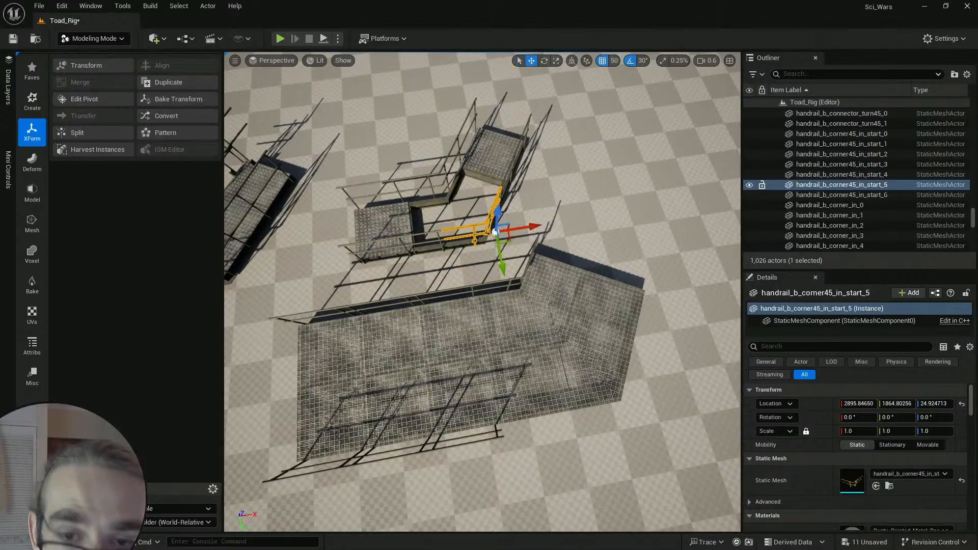
left_click_drag(504, 270, 503, 272, "alt")
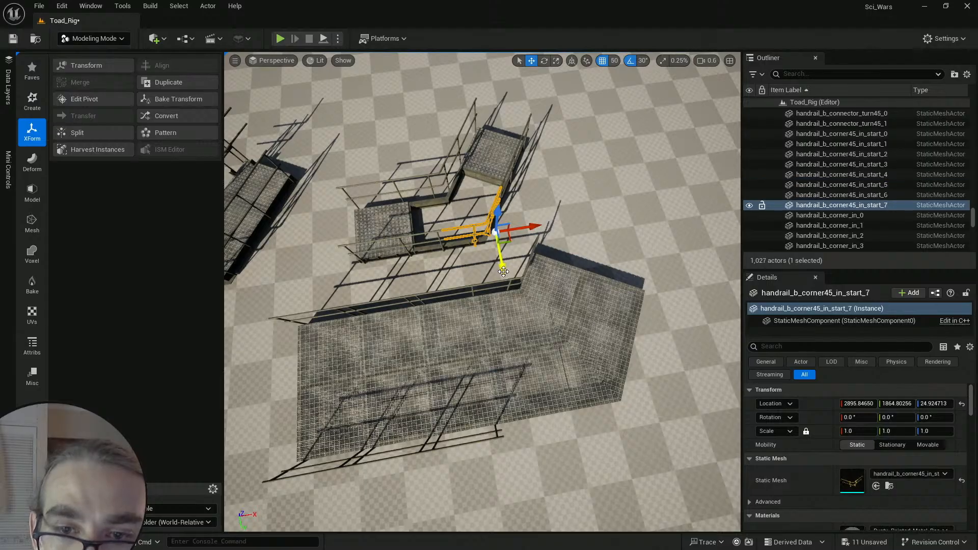
key("w")
right_click_drag(555, 462, 558, 416)
key("s")
key("q")
key("s")
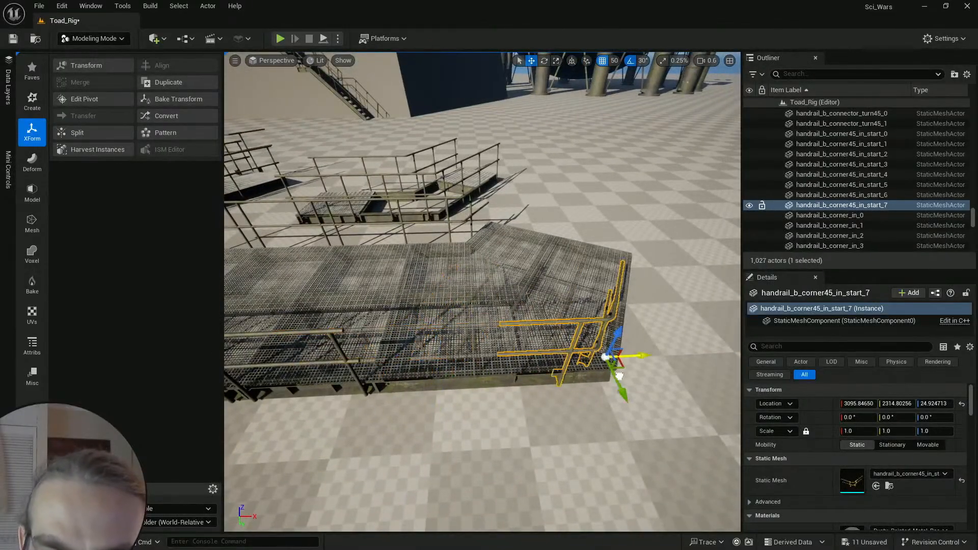
Step: Set the position snap size to 5 and slide the copied corner handrail along X to about 3130.85
mouse_move(633, 382)
right_mouse_down()
mouse_move(649, 385)
mouse_move(645, 362)
mouse_move(636, 375)
mouse_move(647, 369)
mouse_move(623, 359)
mouse_move(623, 385)
right_mouse_up()
key("q")
key("w")
scroll(636, 374, "down", 2)
key("q")
scroll(623, 386, "down", 1)
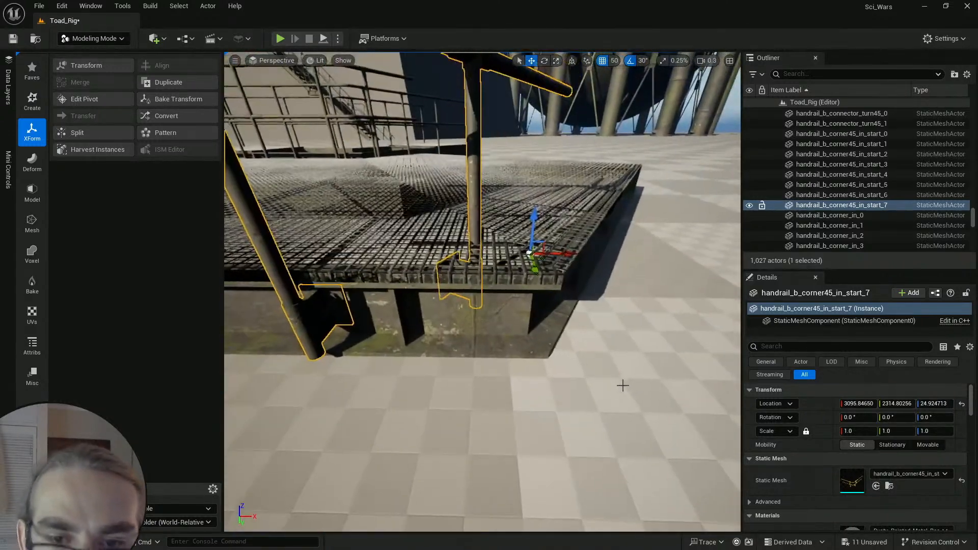
left_click(613, 61)
left_click(633, 100)
left_click_drag(563, 255, 680, 270)
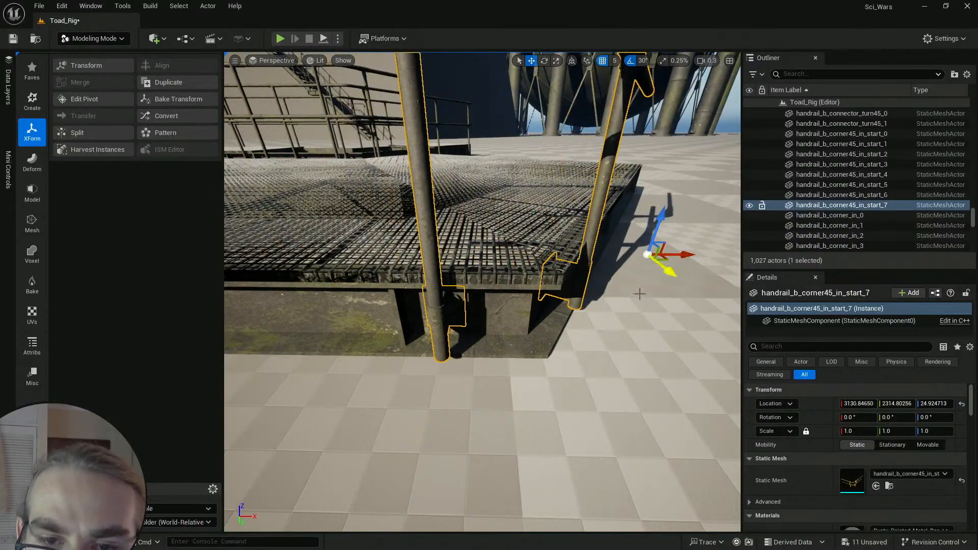
Step: Fine-adjust the corner handrail's fit on the platform corner, settling it at about X 3130.85
key("Escape")
key("d")
right_click_drag(639, 293, 596, 352)
key("q")
scroll(639, 293, "down", 2)
key("w")
key("w")
key("d")
scroll(639, 233, "up", 3)
key("s")
key("w")
key("s")
left_click(585, 300)
key("w")
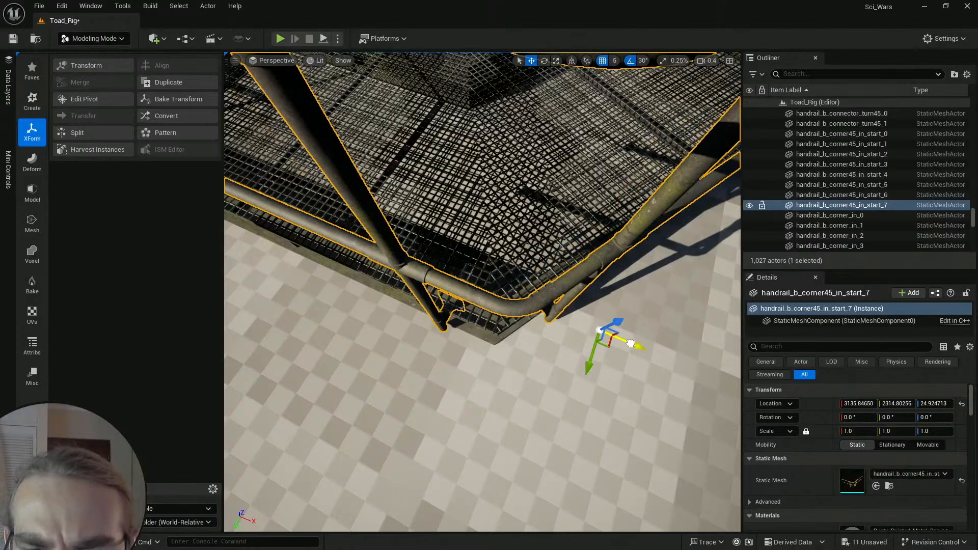
left_click_drag(631, 343, 621, 340)
key("w")
right_click_drag(621, 339, 679, 256)
scroll(620, 321, "down", 2)
key("Escape")
key("w")
scroll(637, 242, "up", 1)
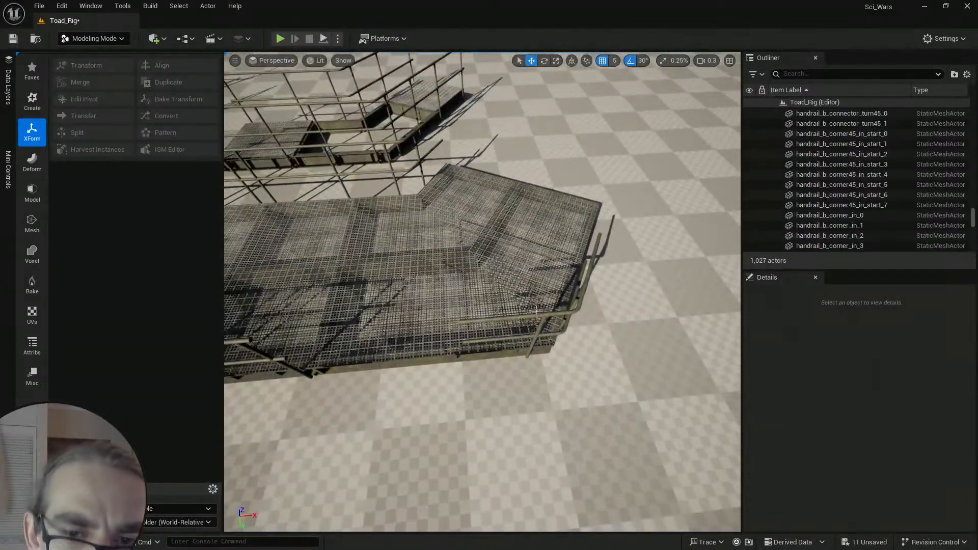
Step: Duplicate the last straight handrail along the platform's outer edge toward the corner handrail, using the 5-unit snap
key("a")
mouse_move(572, 328)
right_mouse_down()
mouse_move(571, 301)
mouse_move(572, 311)
right_mouse_up()
scroll(572, 328, "up", 1)
key("w")
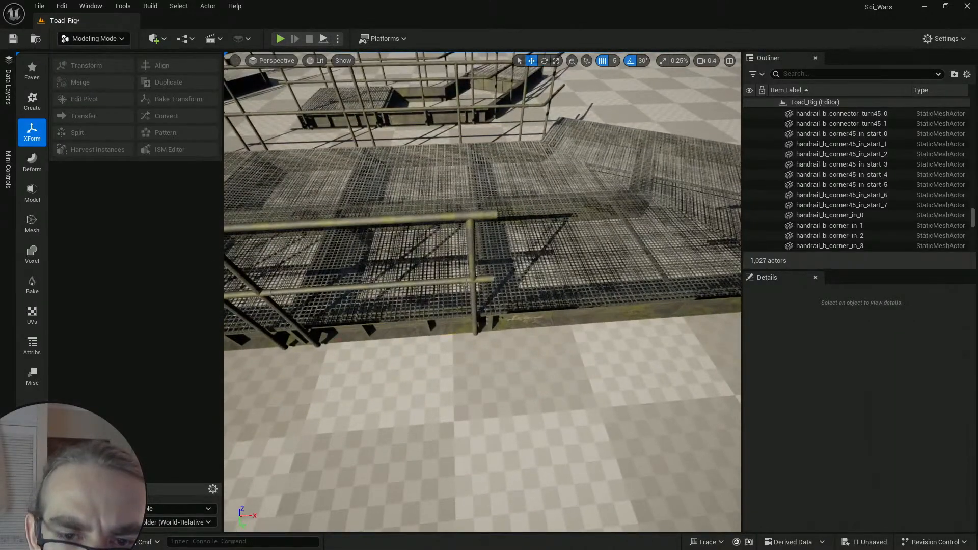
left_click(435, 294)
right_click_drag(498, 287, 491, 285)
left_click(498, 288)
right_click_drag(482, 251, 489, 253)
key("s")
left_click_drag(376, 317, 376, 317, "alt")
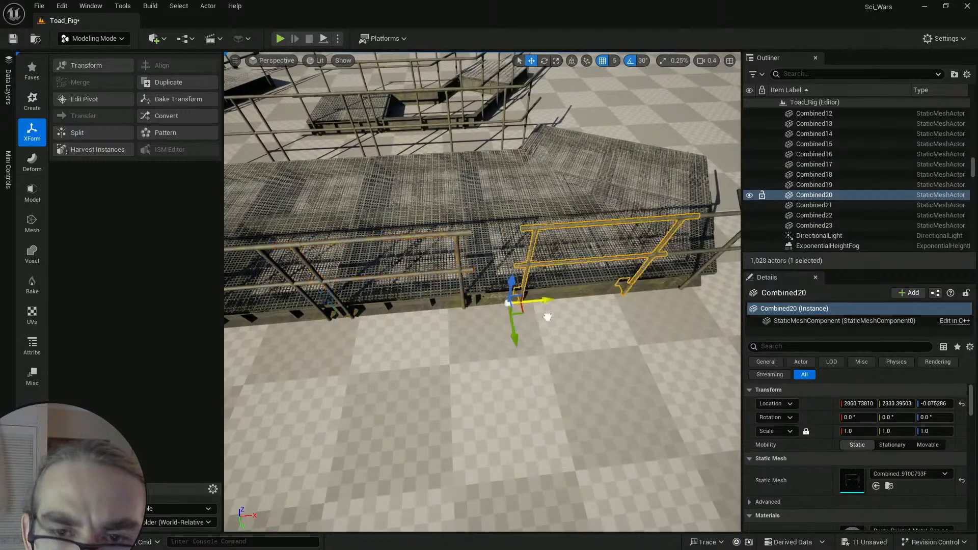
key("Escape")
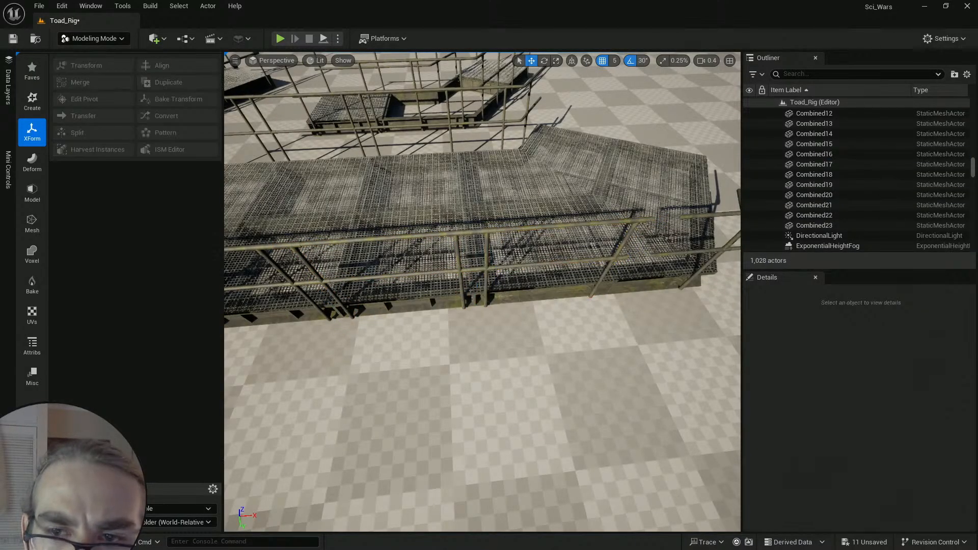
Step: Delete the duplicated straight handrail Combined20 beside the corner handrail
key("d")
key("w")
right_click_drag(552, 297, 551, 297)
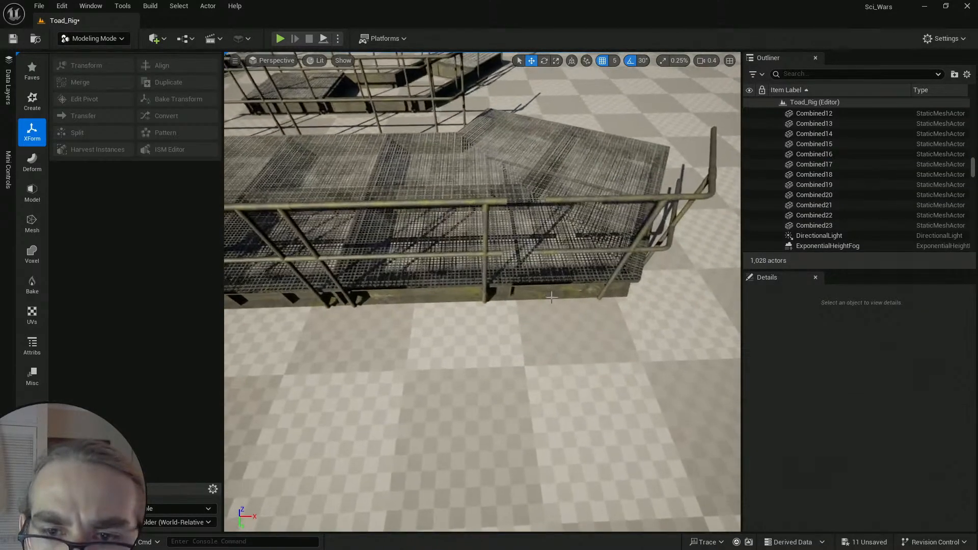
left_click(488, 209)
key("a")
key("s")
right_click_drag(487, 209, 486, 210)
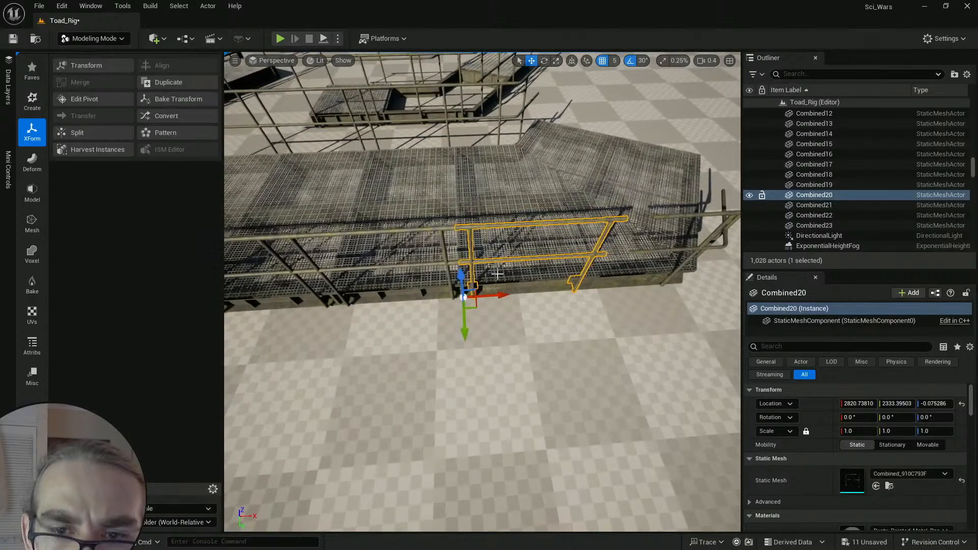
key("Delete")
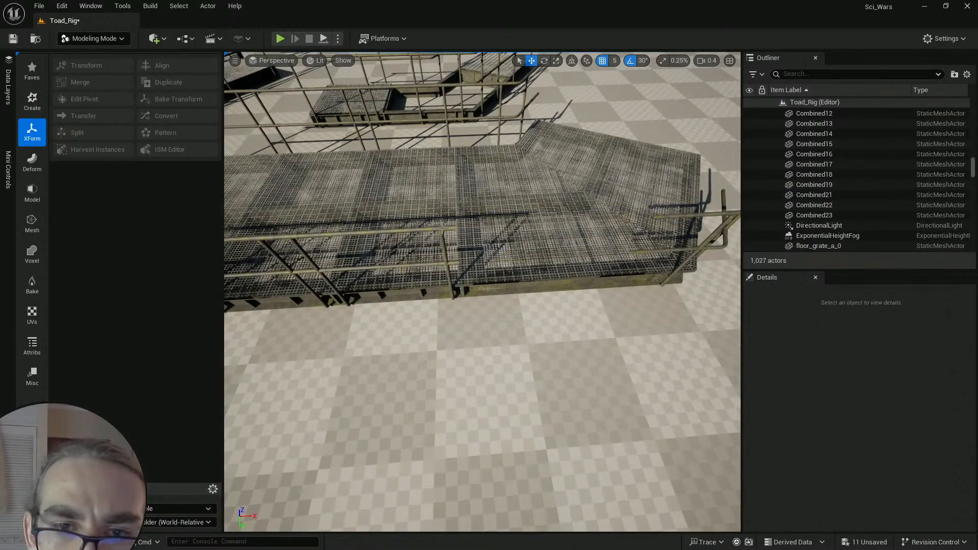
Step: Set the position snap size to 50 and duplicate straight handrail Combined16 along X to about 2820.74
left_click(442, 232)
left_click(614, 63)
left_click(630, 123)
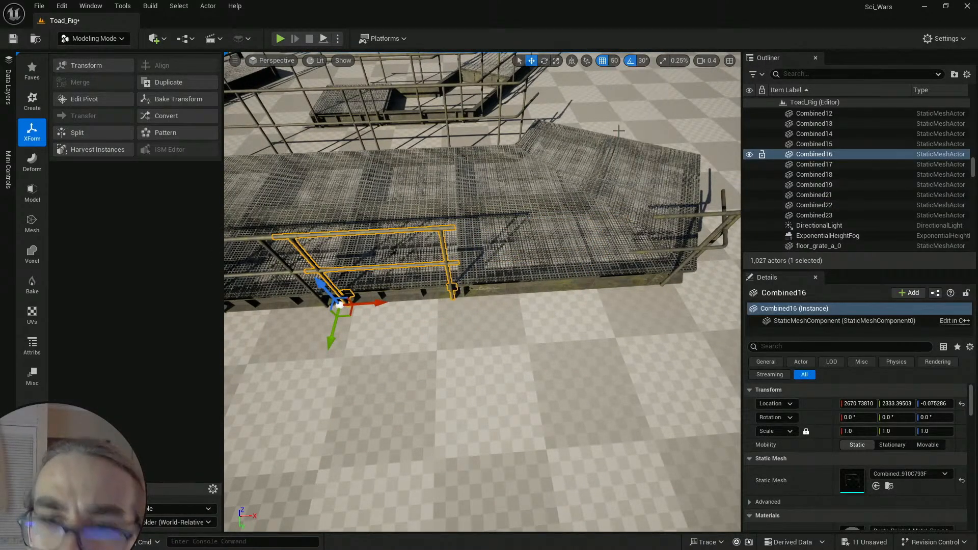
left_click_drag(371, 304, 372, 304, "alt")
key("Escape")
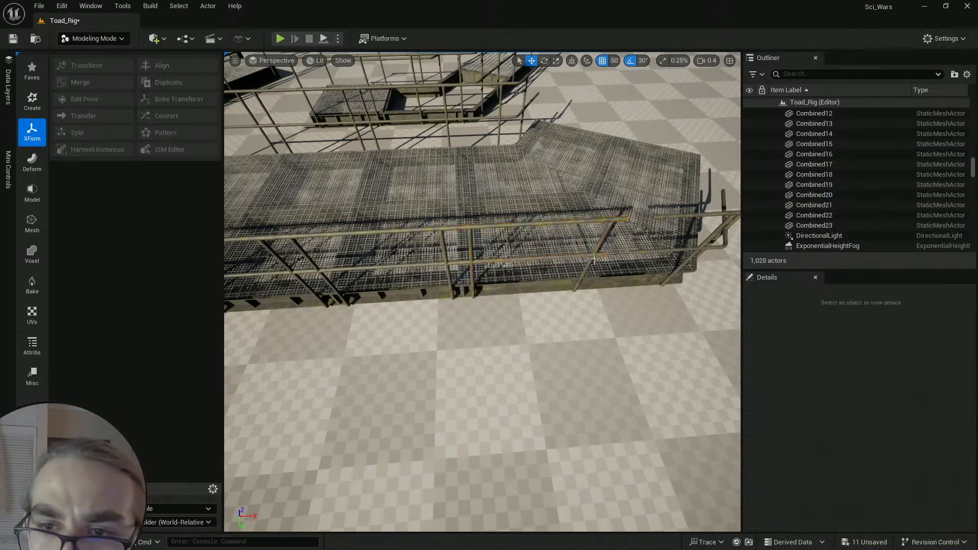
Step: Examine the placement of the straight and corner handrails along both edges of the angled platform
right_click_drag(504, 306, 552, 355)
key("w")
key("w")
scroll(375, 265, "down", 3)
scroll(448, 351, "up", 3)
key("s")
left_click(526, 282)
right_click_drag(526, 282, 472, 309)
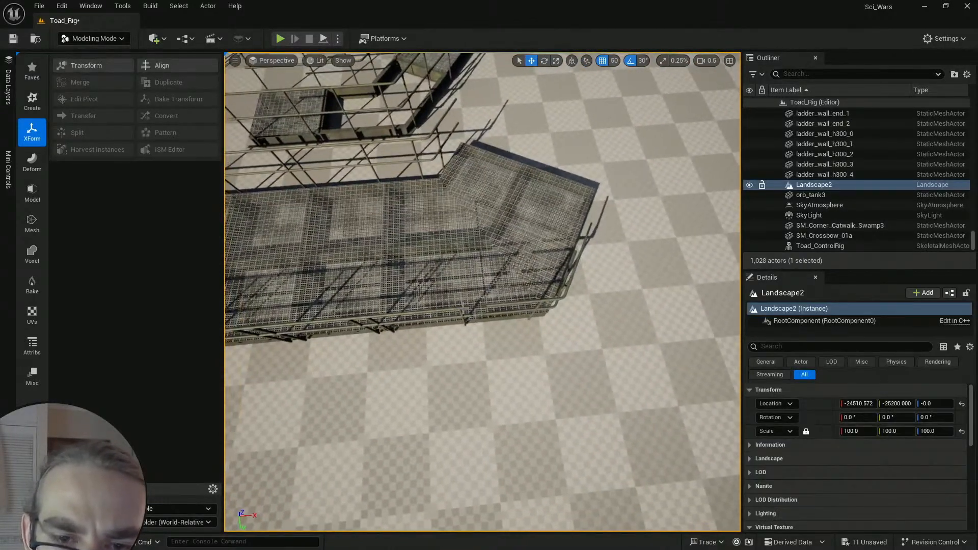
left_click(471, 310)
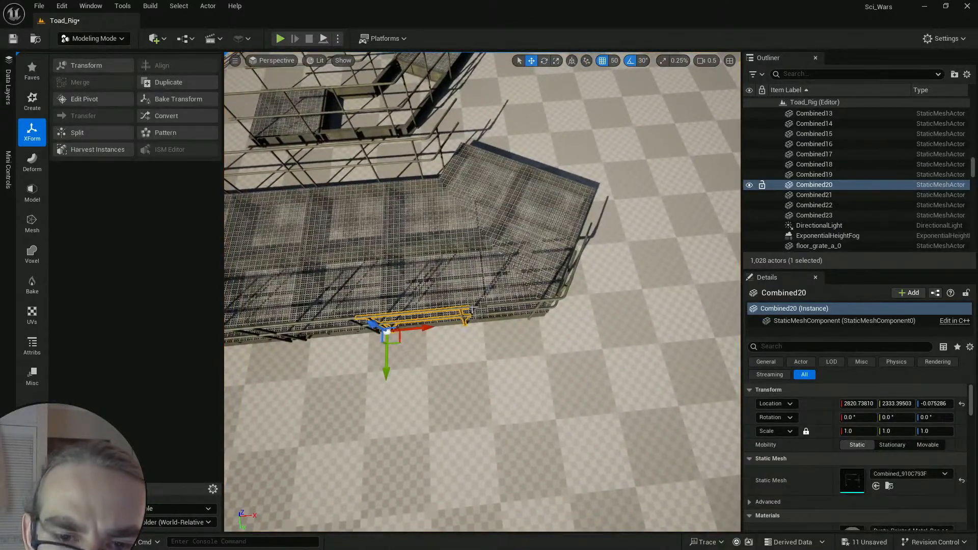
left_click(438, 152)
left_click(409, 164)
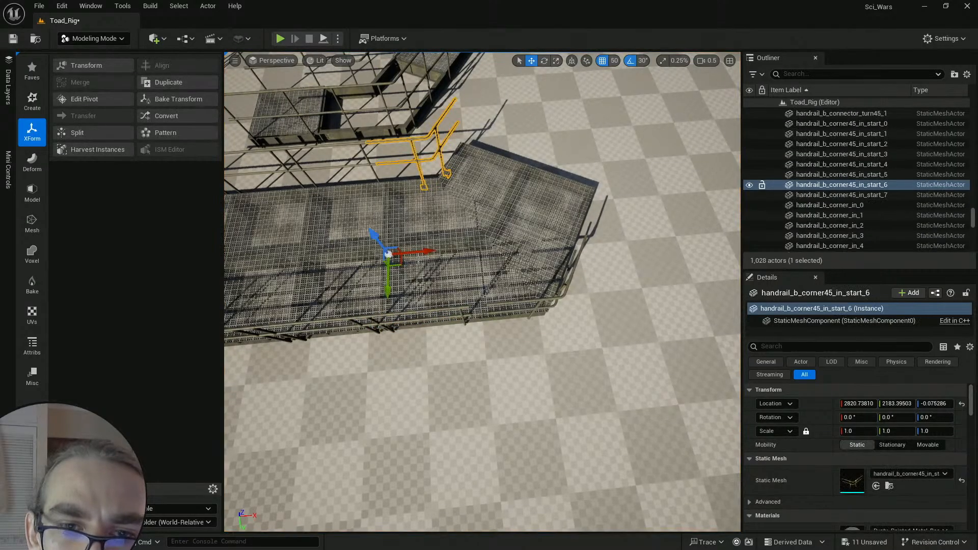
left_click(444, 291)
left_click(439, 317)
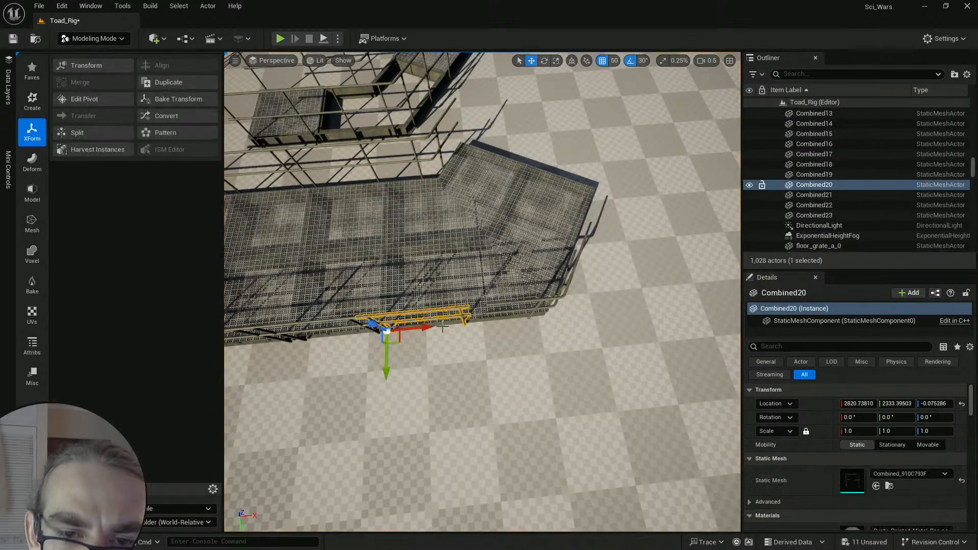
left_click(439, 318)
left_click(441, 317)
right_click_drag(441, 318, 456, 261)
key("Escape")
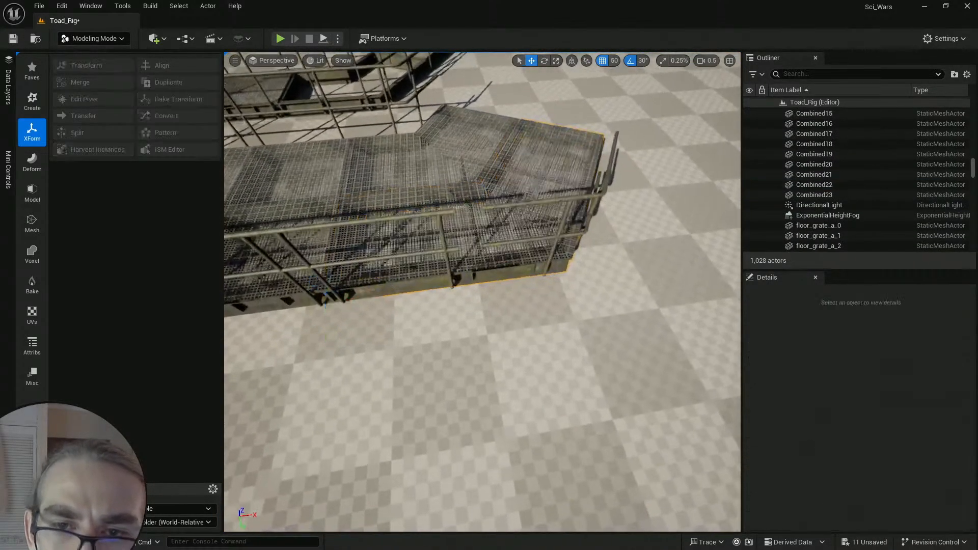
Step: Examine how the ends of the new straight handrail and the outer corner handrail line up
left_click(531, 203)
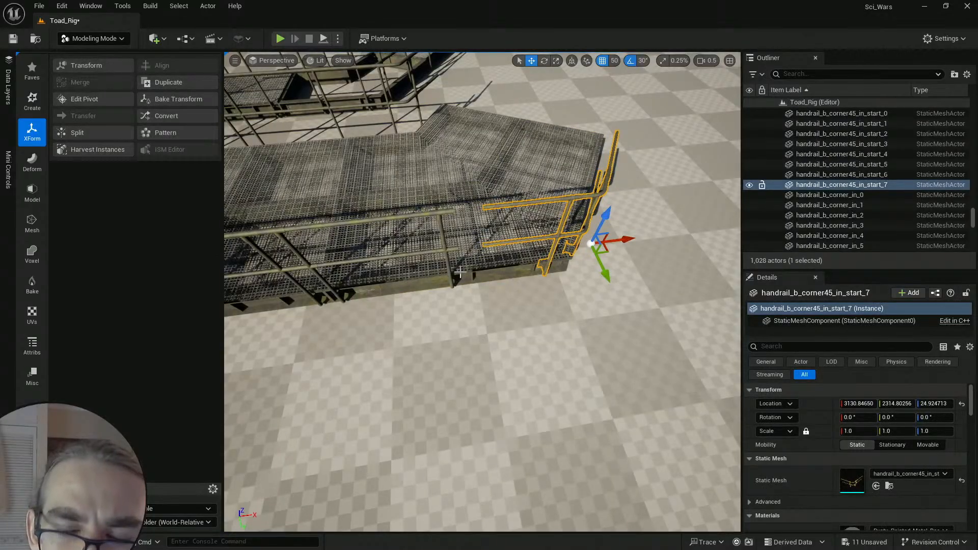
right_click_drag(483, 279, 433, 250)
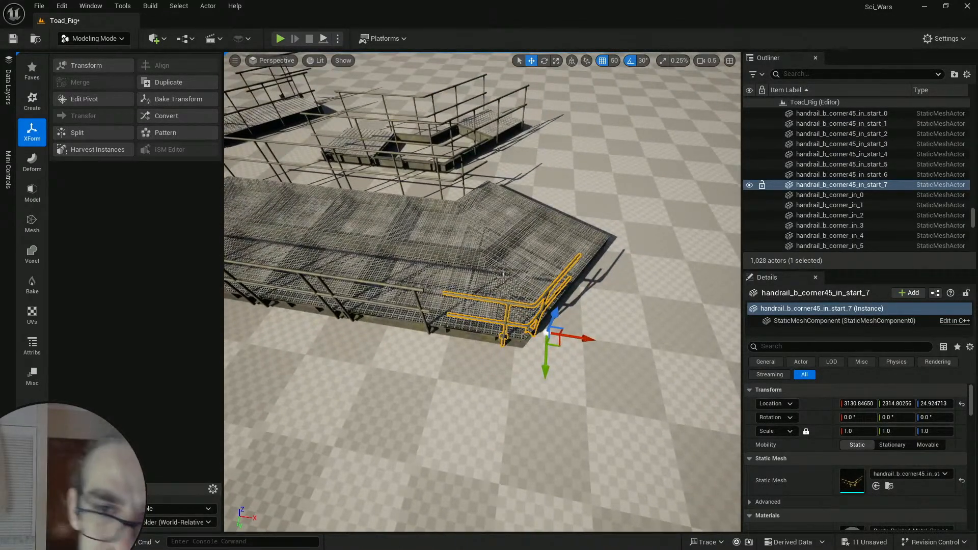
key("q")
key("Escape")
right_click_drag(483, 291, 520, 311)
scroll(483, 291, "up", 2)
scroll(483, 291, "down", 3)
left_click(517, 312)
key("w")
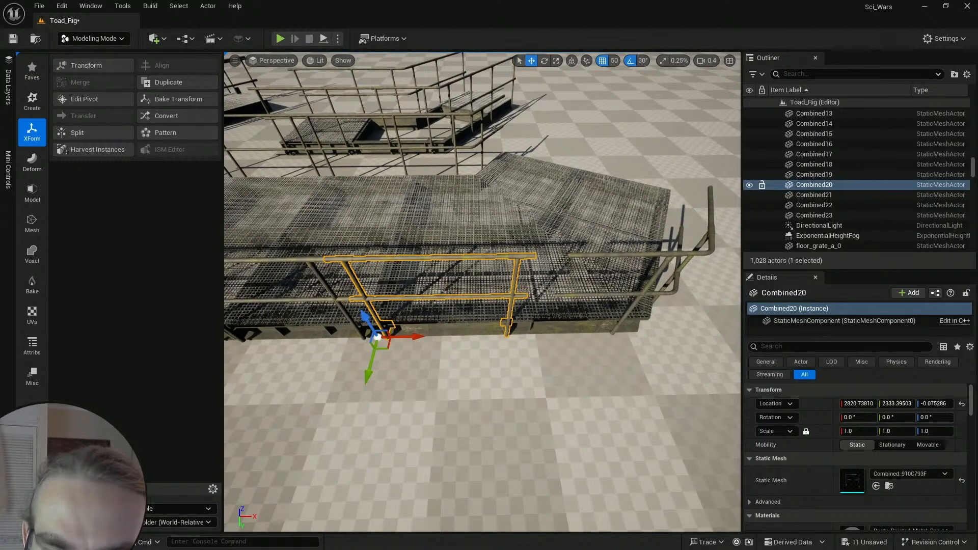
right_click_drag(528, 237, 529, 237)
left_click(527, 237)
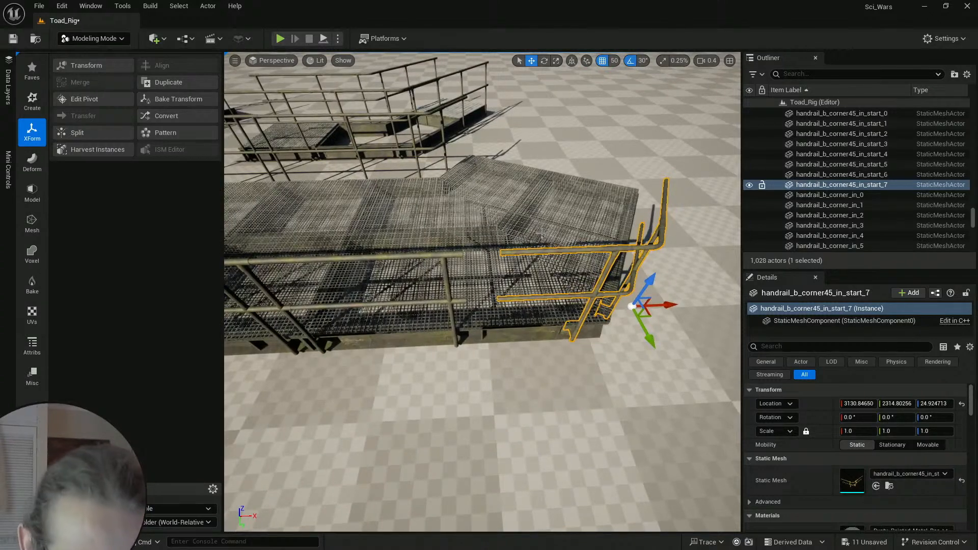
Step: Duplicate the outer corner handrail's mesh asset in the models folder and assign the copy to handrail_b_corner45_in_start_7
key("ctrl+b")
key("ctrl+d")
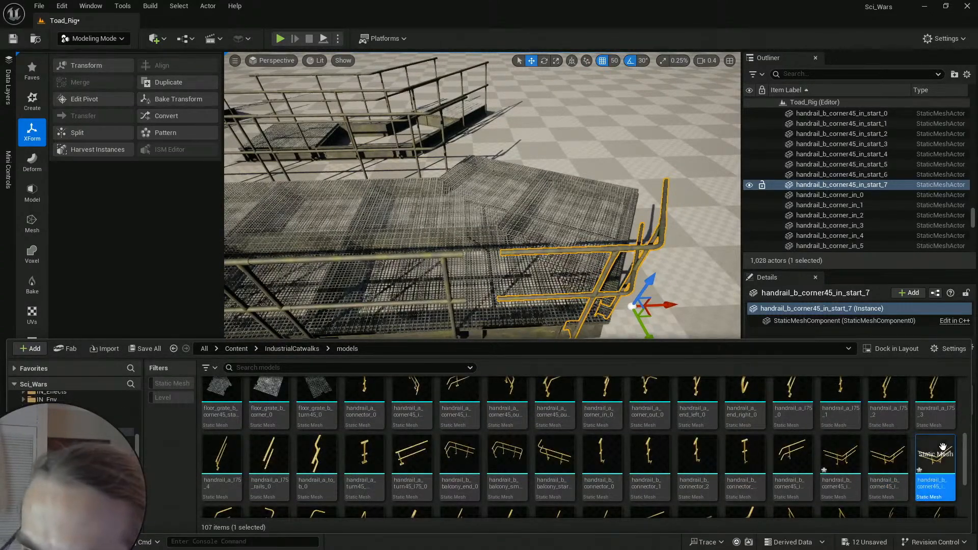
right_click_drag(708, 260, 708, 272)
left_click(876, 487)
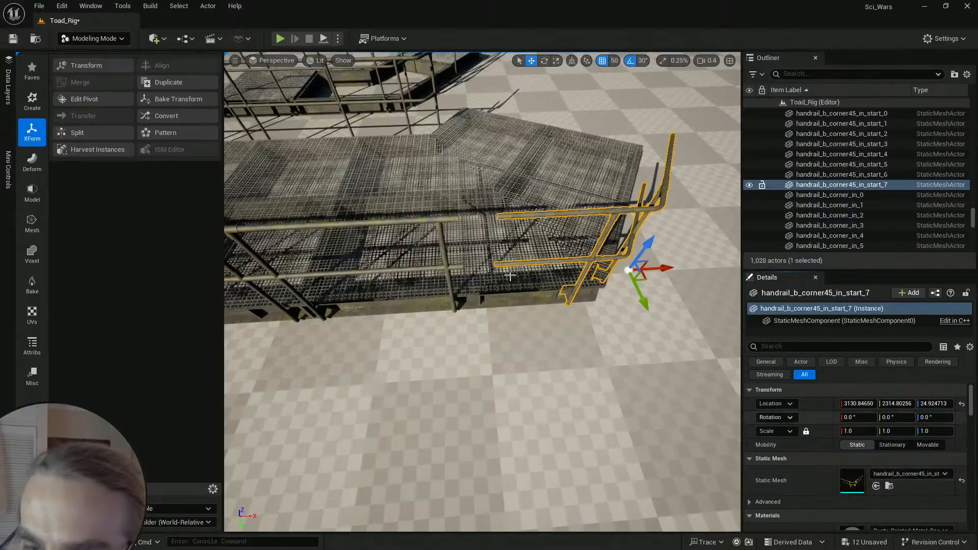
Step: Open handrail_b_corner45_in_start_7 in PolyGroup Edit and select the end vertices of both rails facing the straight handrail
key("w")
right_click_drag(511, 277, 510, 277)
left_click(30, 194)
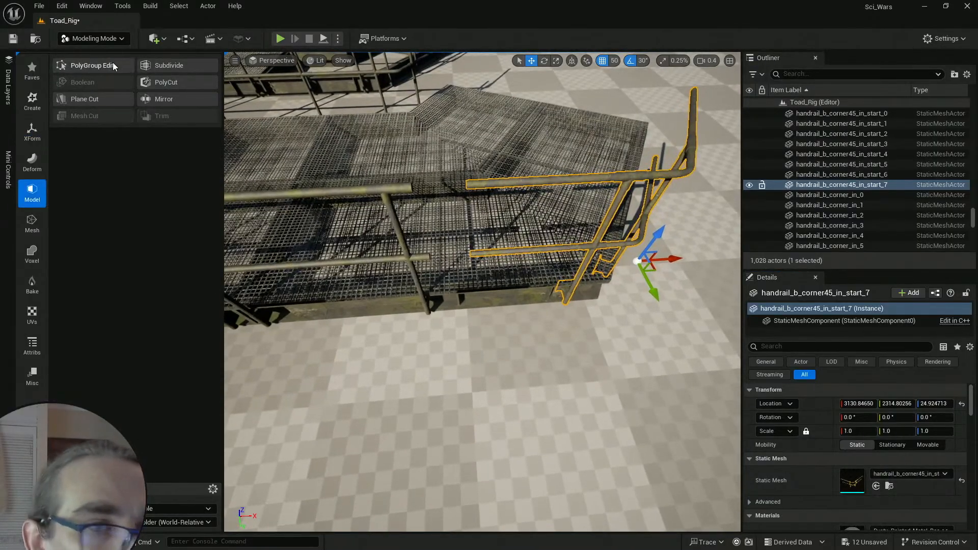
left_click(112, 62)
left_click_drag(490, 298, 490, 299)
left_click_drag(537, 112, 511, 338, "ctrl")
key("a")
right_click_drag(512, 338, 515, 305)
key("d")
key("w")
left_click_drag(454, 145, 514, 339)
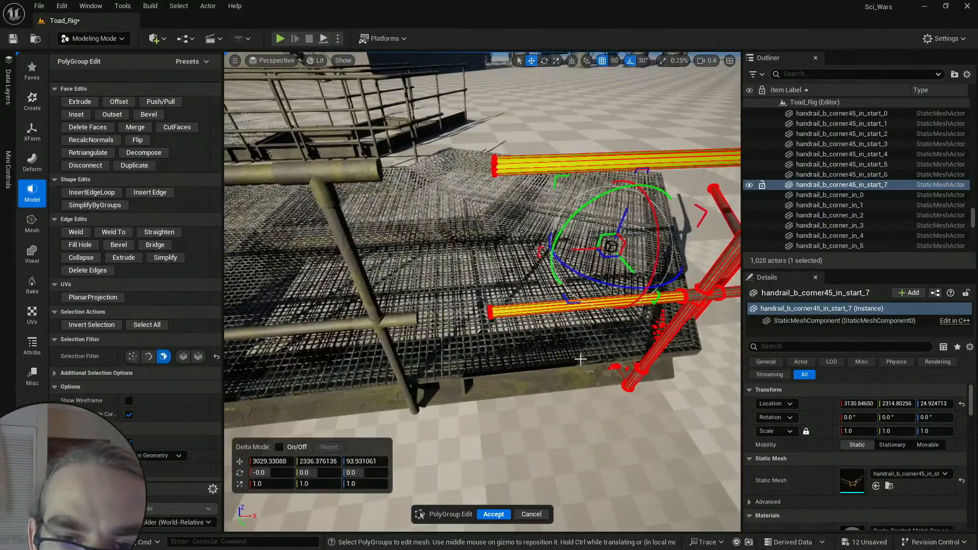
left_click(162, 355)
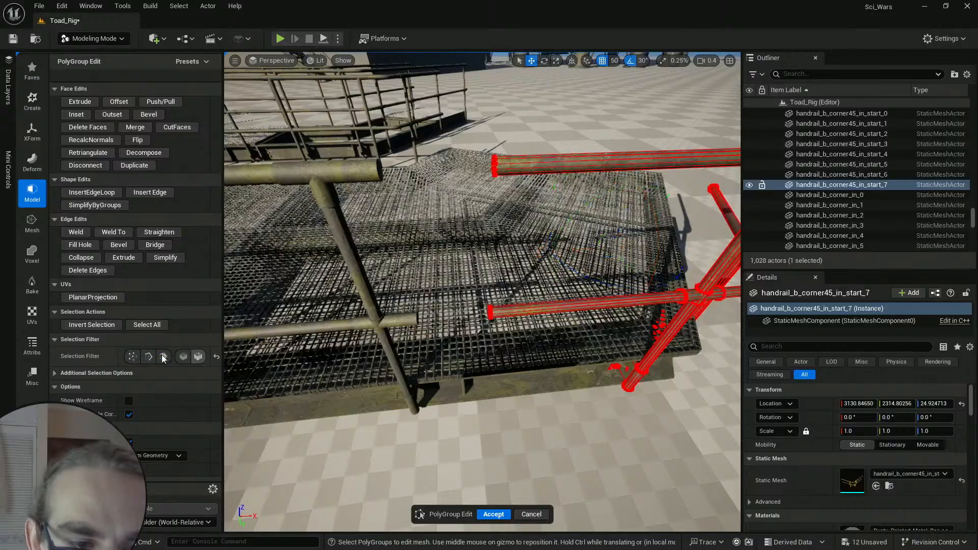
left_click(132, 356)
left_click_drag(424, 67, 423, 66)
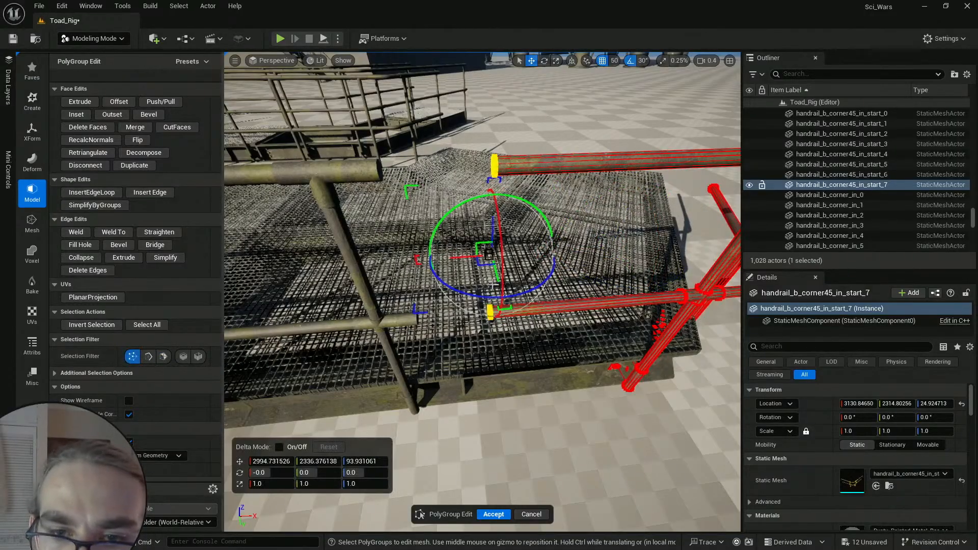
Step: Set the position snap size to 5, extend the selected rail ends to about X 2979.73 and accept the edit
left_click(614, 61)
left_click(624, 97)
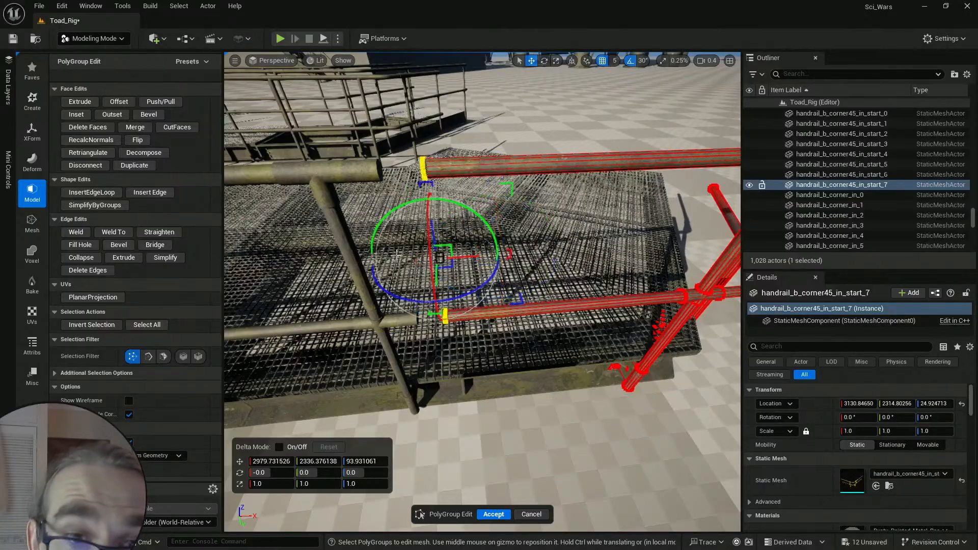
right_click_drag(365, 256, 362, 331)
key("w")
scroll(365, 256, "down", 3)
key("s")
scroll(366, 256, "up", 3)
left_click(491, 514)
key("q")
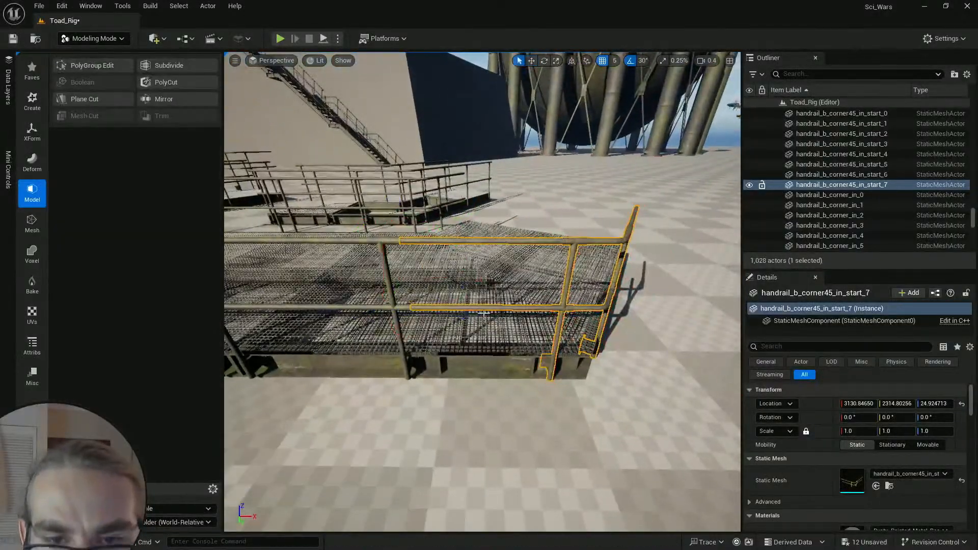
Step: Duplicate the straight handrail next to the outer corner handrail and set the position snap size to 50
key("Escape")
key("e")
right_click_drag(480, 386, 585, 392)
scroll(480, 385, "up", 1)
key("d")
key("e")
scroll(480, 385, "up", 1)
key("q")
left_click(530, 274)
key("w")
key("d")
right_click_drag(562, 275, 568, 316)
key("e")
key("ctrl+d")
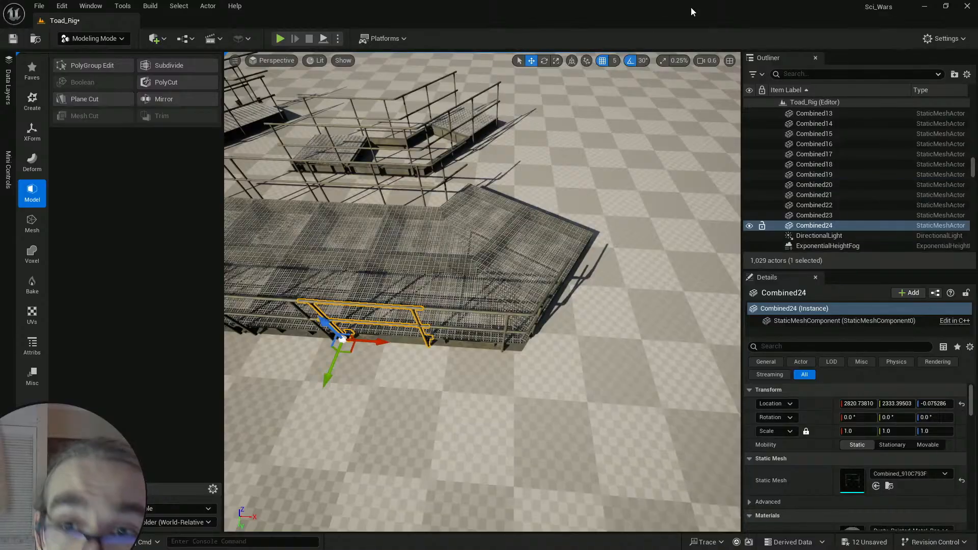
left_click(613, 61)
left_click(631, 121)
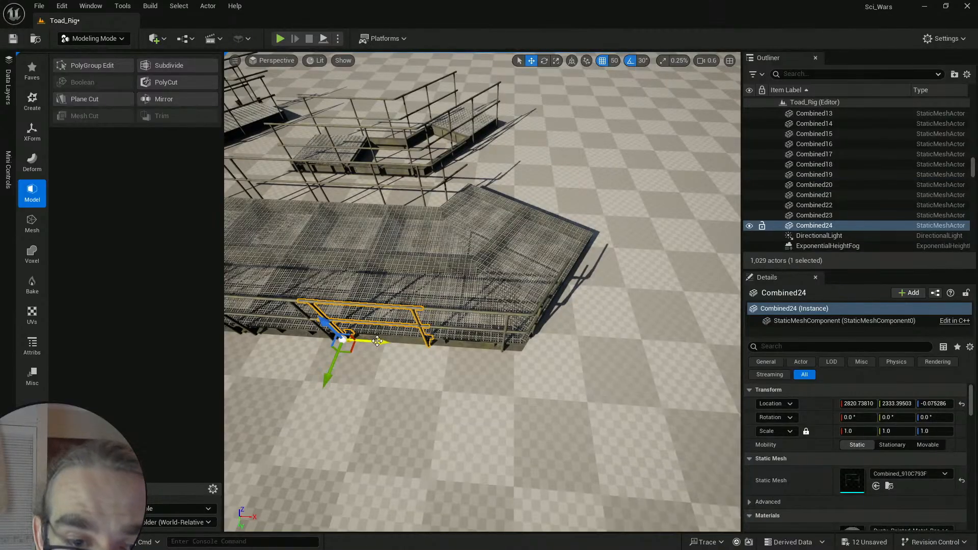
Step: Move the duplicated handrail along X to about 3120.74 and rotate it to -60° around Z
key("d")
key("w")
right_click_drag(585, 355, 584, 361)
key("e")
mouse_move(490, 382)
right_mouse_down()
mouse_move(479, 376)
mouse_move(490, 383)
right_mouse_up()
key("w")
scroll(484, 377, "down", 1)
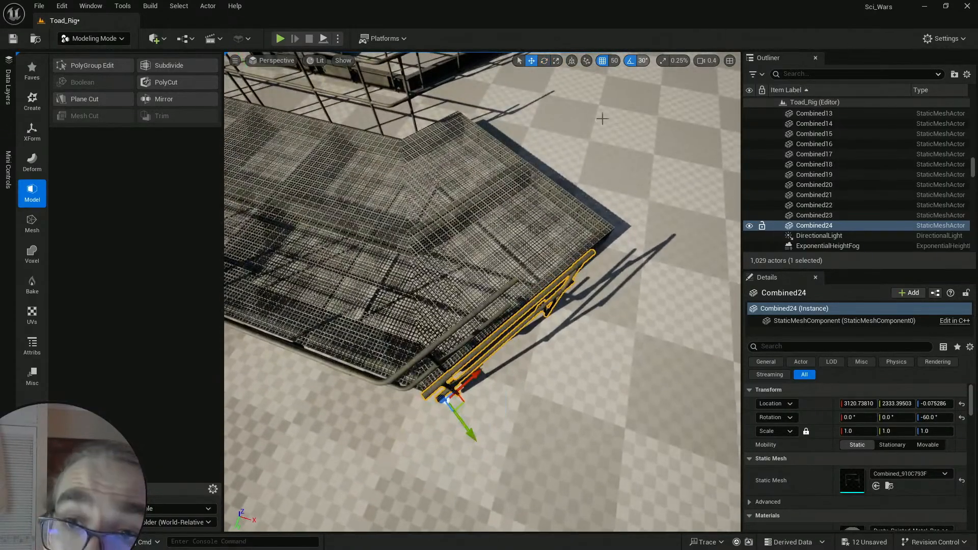
Step: Set the position snap size to 5 and slide the rotated handrail along the angled edge to about X 3148.42, Y 2245.45
left_click(613, 60)
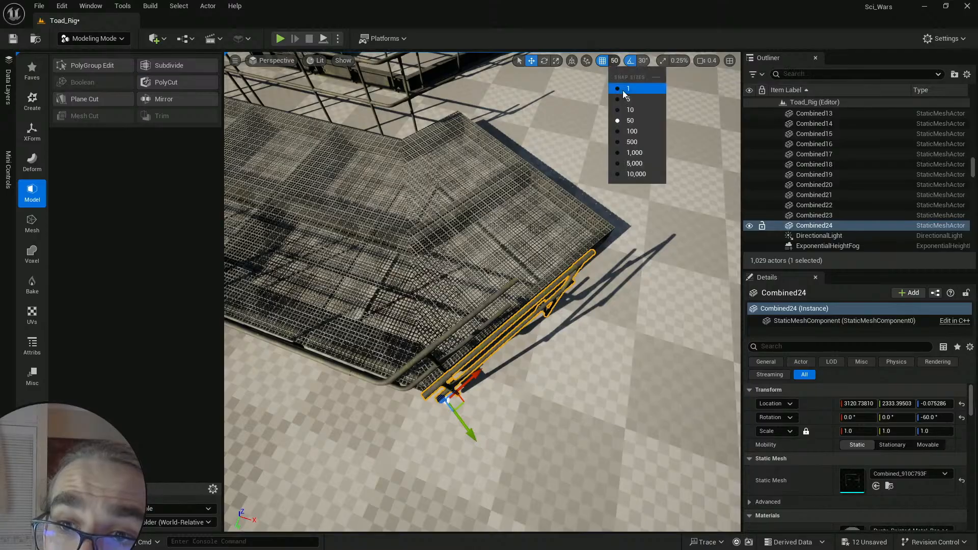
left_click(631, 100)
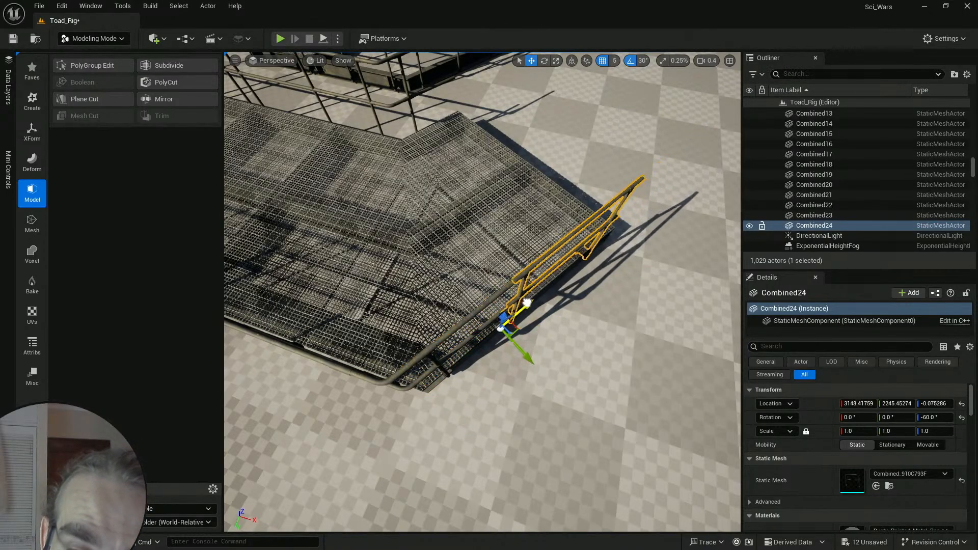
left_click_drag(527, 303, 525, 304)
key("Escape")
Step: Examine how the angled straight handrail meets the outer corner handrail and the platform's edge
key("d")
right_click_drag(526, 304, 440, 242)
key("q")
key("d")
key("a")
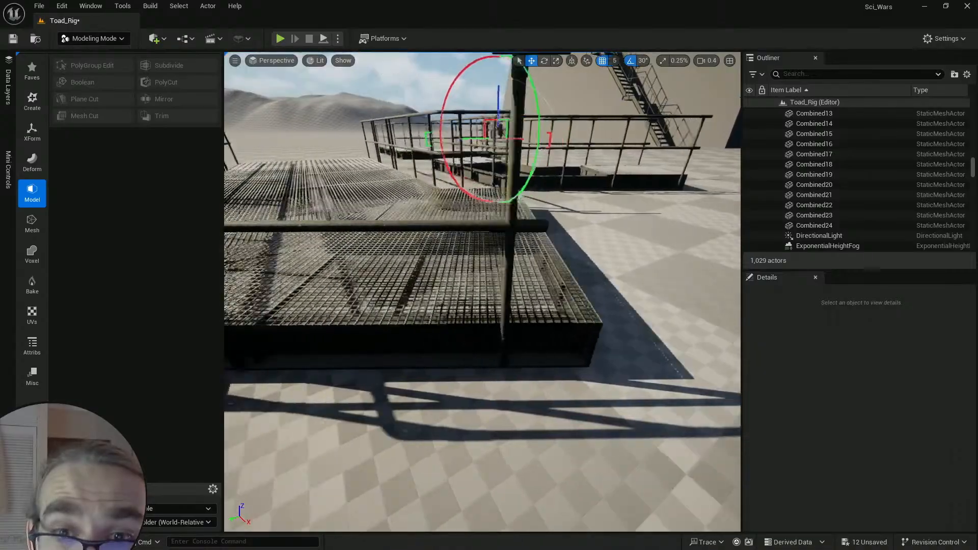
key("s")
key("e")
right_click_drag(529, 270, 581, 274)
key("a")
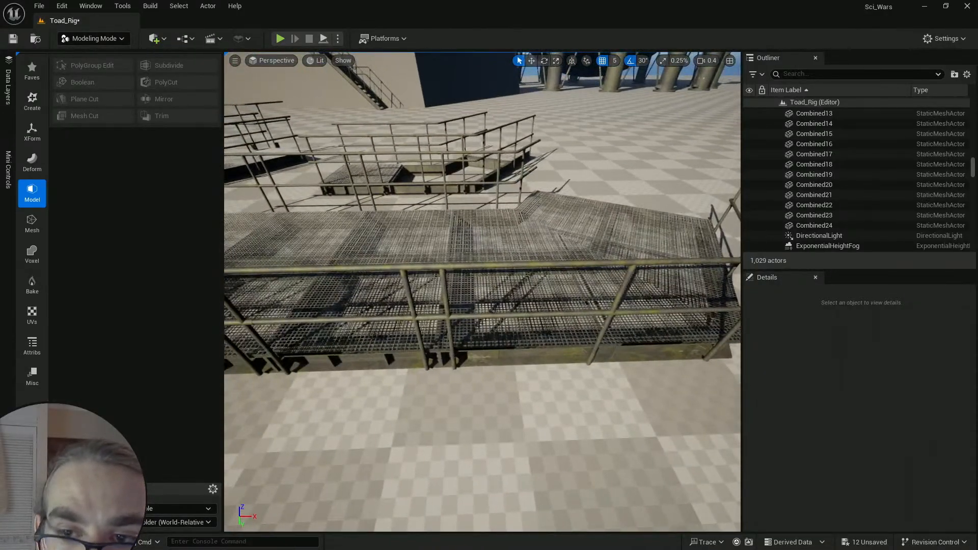
Step: Examine the angled platform's open end and the handrail layout along its long edges
key("e")
right_click_drag(428, 342, 334, 258)
key("a")
key("s")
key("a")
key("w")
key("a")
key("w")
key("w")
key("d")
key("w")
key("d")
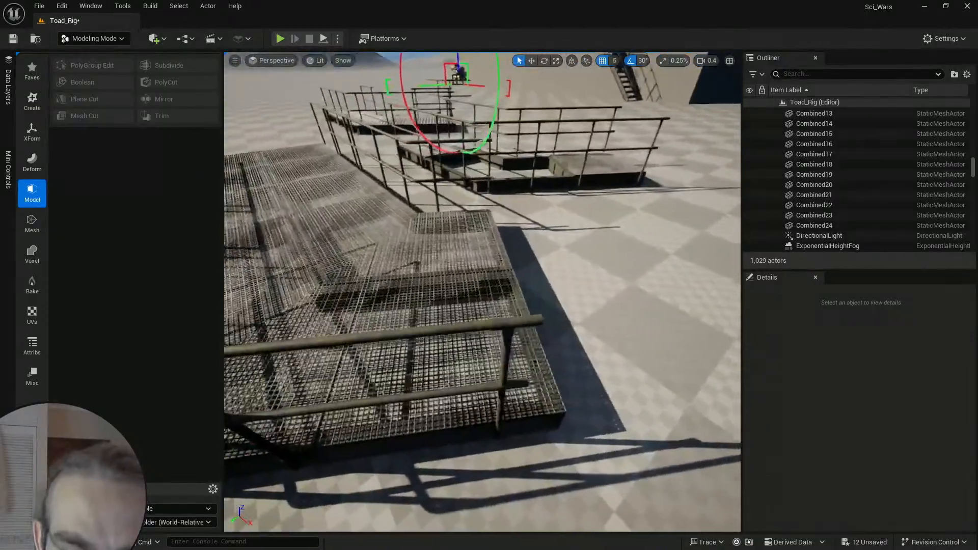
key("w")
mouse_move(494, 186)
right_mouse_down()
mouse_move(496, 168)
mouse_move(499, 202)
right_mouse_up()
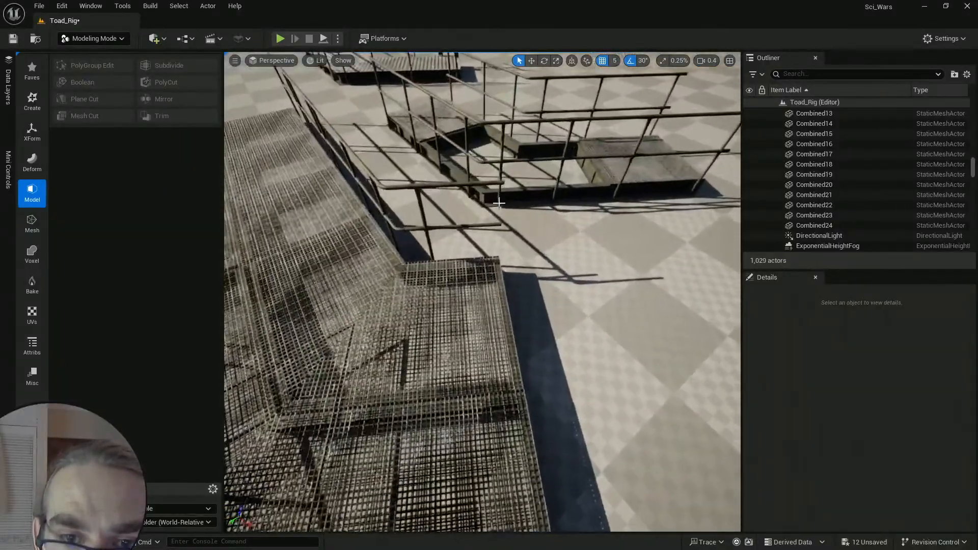
key("s")
right_click_drag(500, 243, 621, 241)
key("a")
scroll(534, 233, "up", 1)
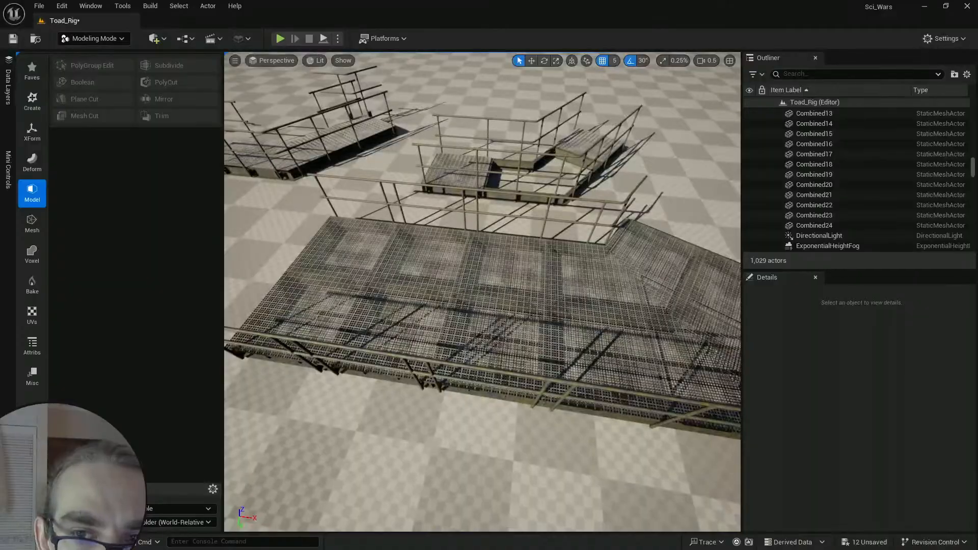
Step: Examine the joint between the straight handrails on the outer edge and their fit with the platform sections
right_click_drag(482, 292, 400, 251)
scroll(600, 239, "up", 1)
key("d")
key("w")
key("e")
key("a")
key("d")
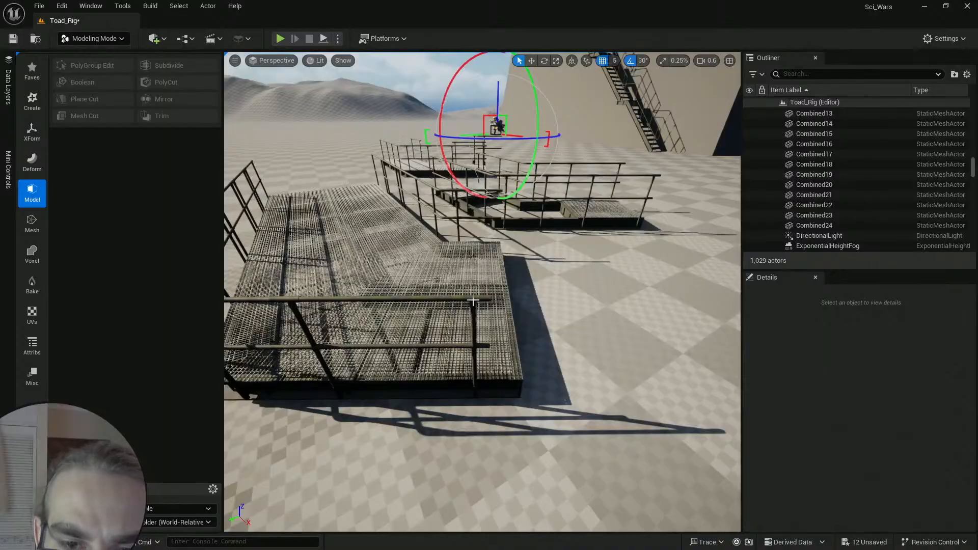
key("a")
right_click_drag(505, 263, 617, 298)
left_click(493, 303)
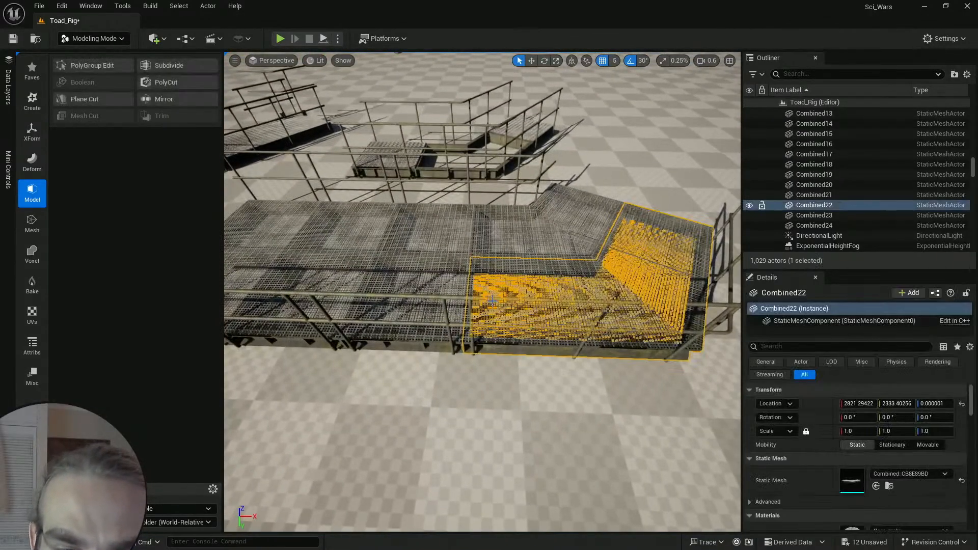
left_click(490, 297)
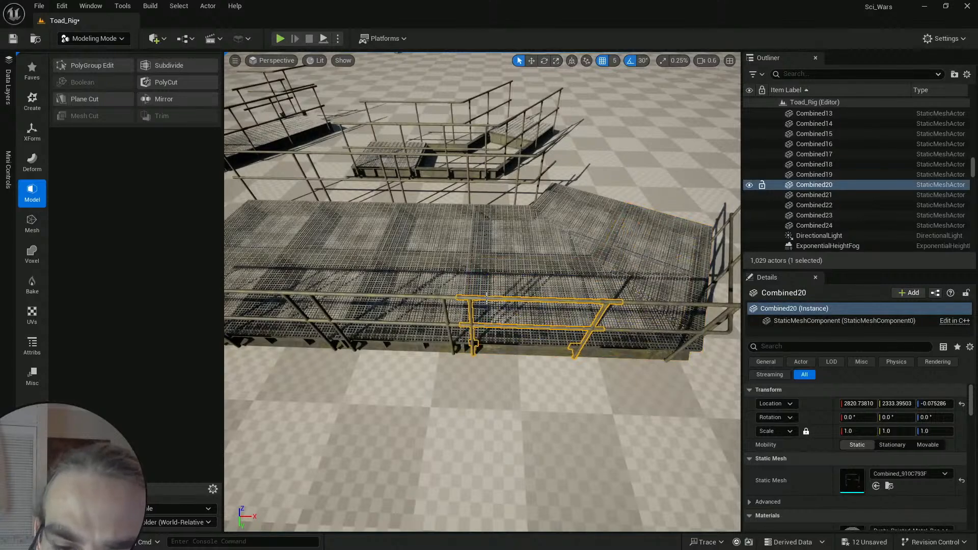
right_click_drag(486, 299, 467, 212)
key("w")
key("Escape")
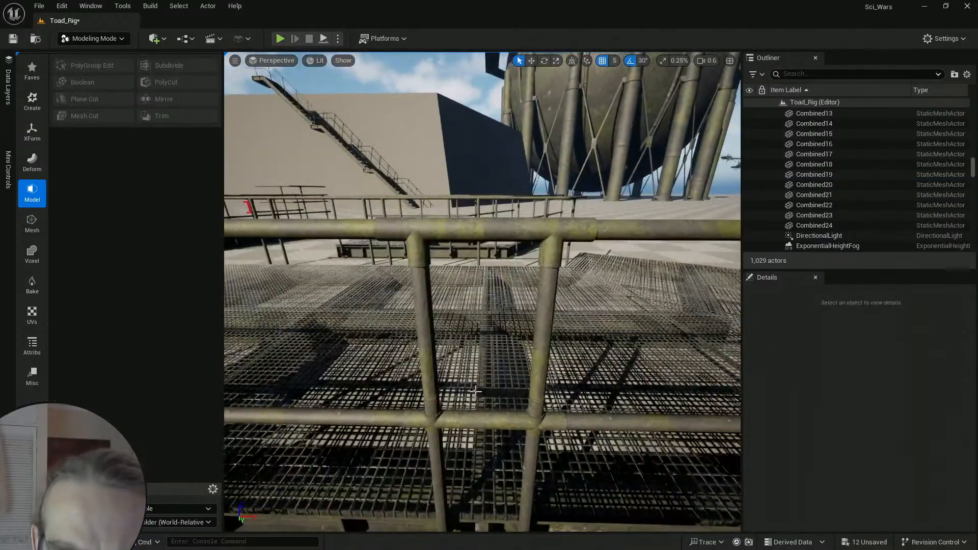
key("e")
right_click_drag(476, 392, 392, 405)
key("d")
key("s")
key("a")
key("d")
right_click_drag(509, 278, 492, 287)
key("e")
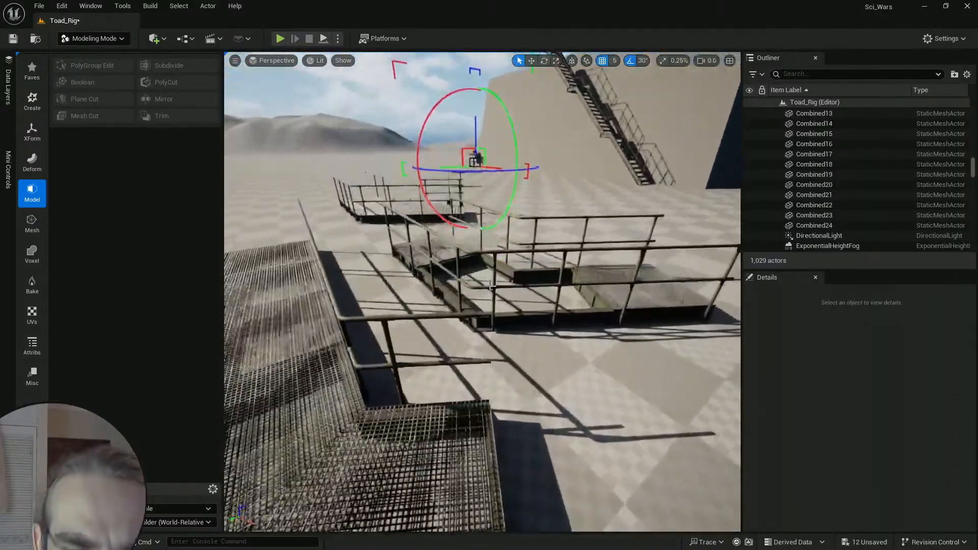
Step: Compare where the inner corner handrail and the angled straight handrail end at the platform's open end
left_click(396, 369)
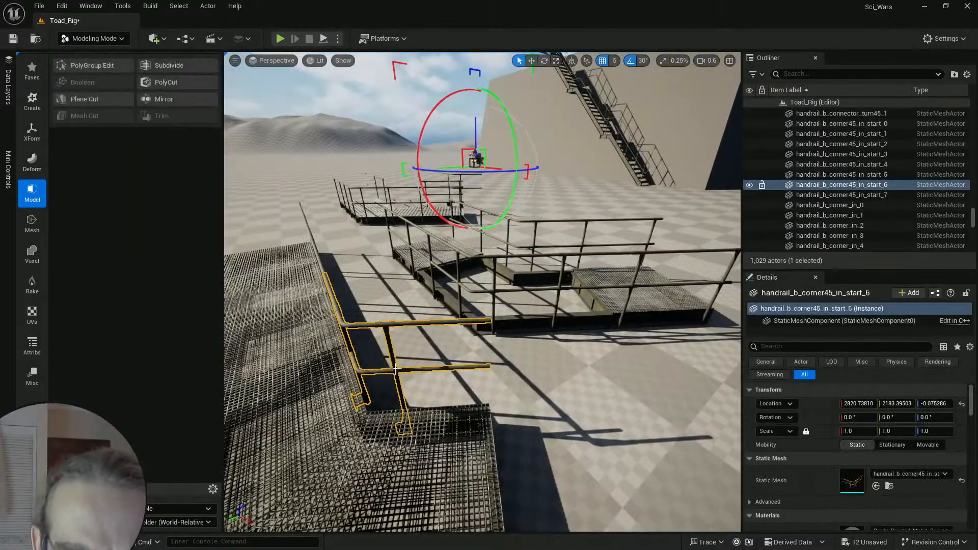
left_click(495, 387)
key("s")
mouse_move(496, 387)
right_mouse_down()
mouse_move(496, 398)
mouse_move(486, 382)
right_mouse_up()
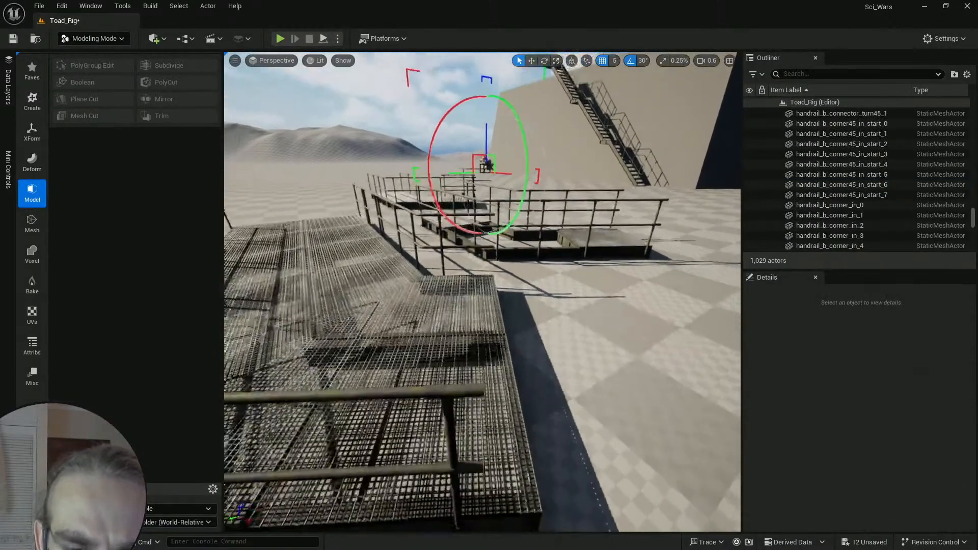
left_click(468, 357)
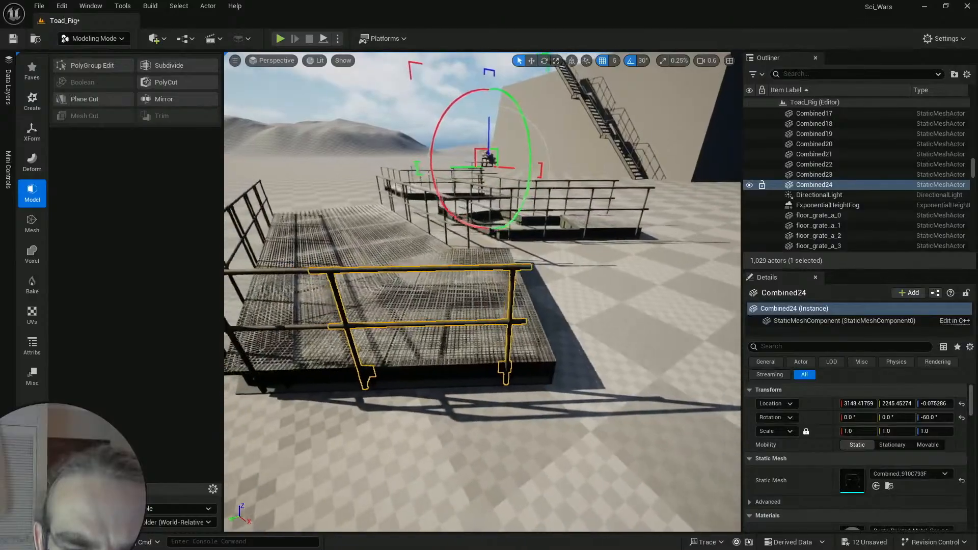
key("a")
mouse_move(468, 356)
right_mouse_down()
mouse_move(550, 357)
mouse_move(469, 356)
mouse_move(479, 367)
right_mouse_up()
key("d")
key("a")
key("e")
key("Escape")
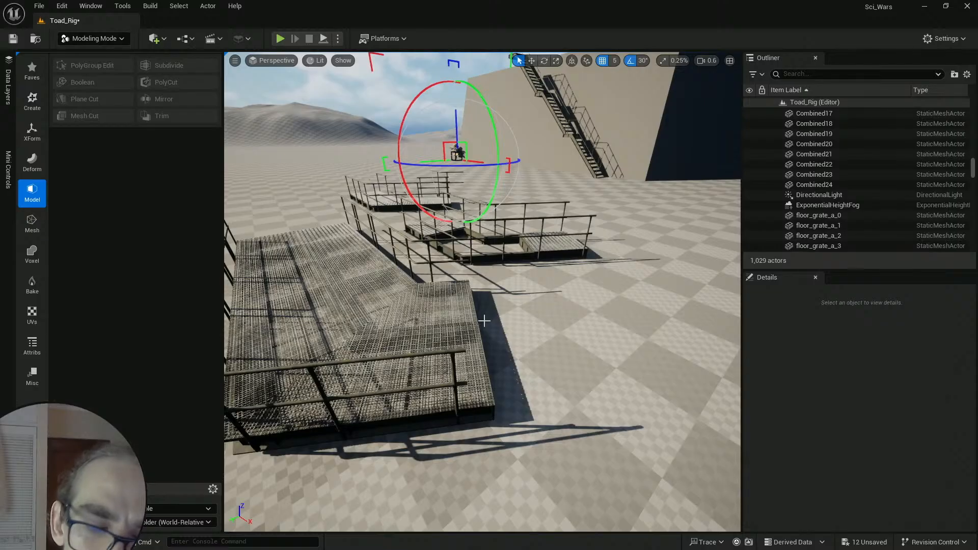
right_click_drag(480, 330, 478, 345)
key("w")
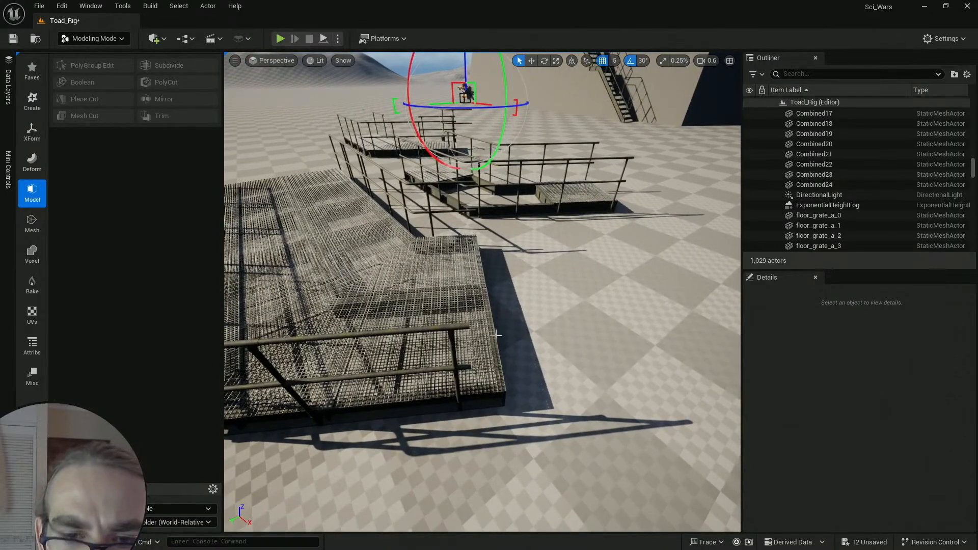
key("a")
right_click_drag(478, 270, 479, 285)
Step: Duplicate handrail_b_l75_rails_14 from the neighbouring walkway and place the copy beside the angled platform at about X 3301.73, Y 1895.47
left_click(516, 324)
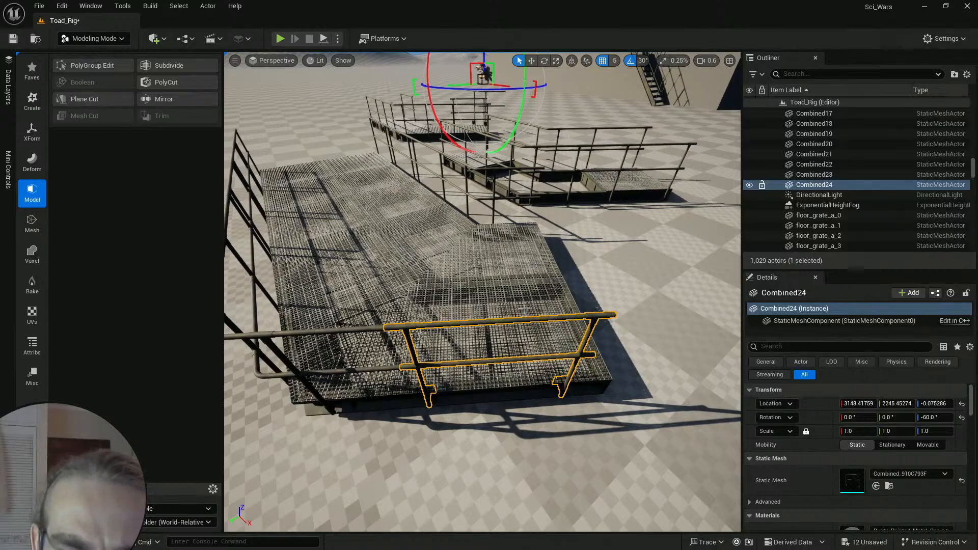
key("w")
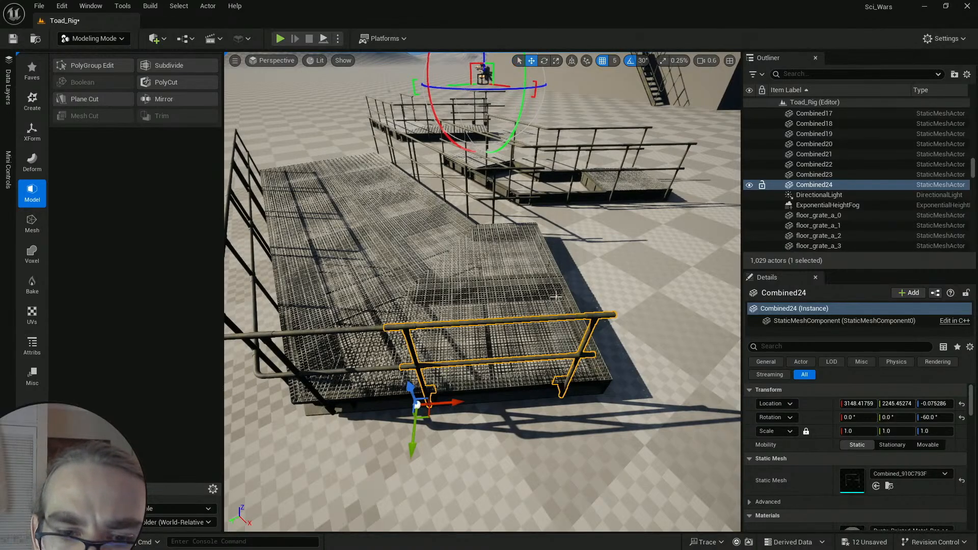
key("d")
right_click_drag(496, 293, 536, 293)
key("w")
left_click(580, 169)
key("s")
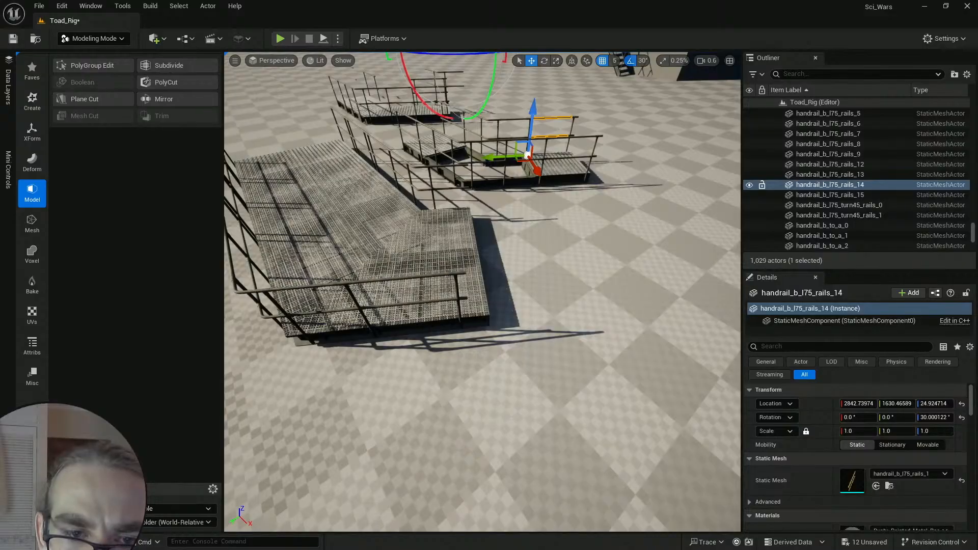
left_click(379, 280)
left_click(546, 118)
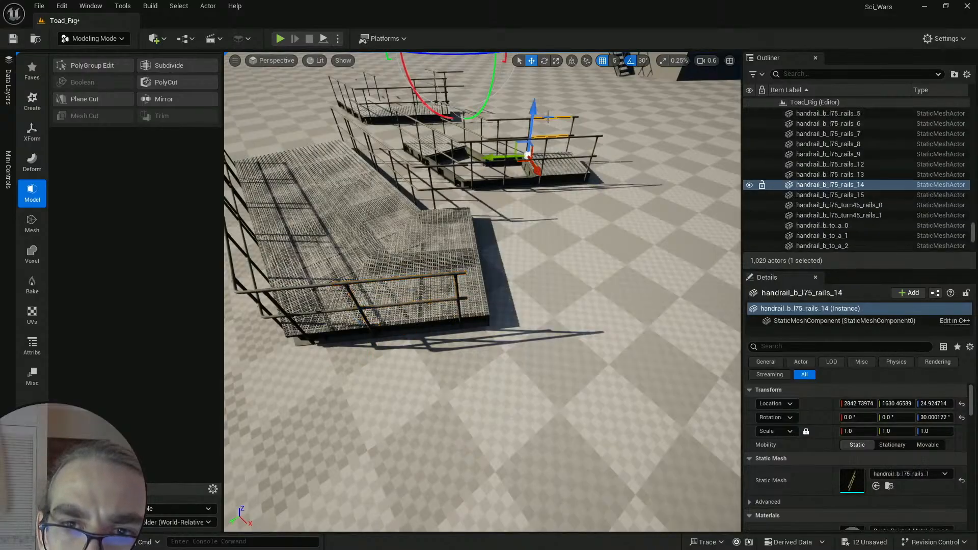
left_click_drag(539, 171, 618, 302, "alt")
Step: Copy the location of the angled straight handrail Combined24 and paste it onto the duplicated rails piece
left_click(439, 275)
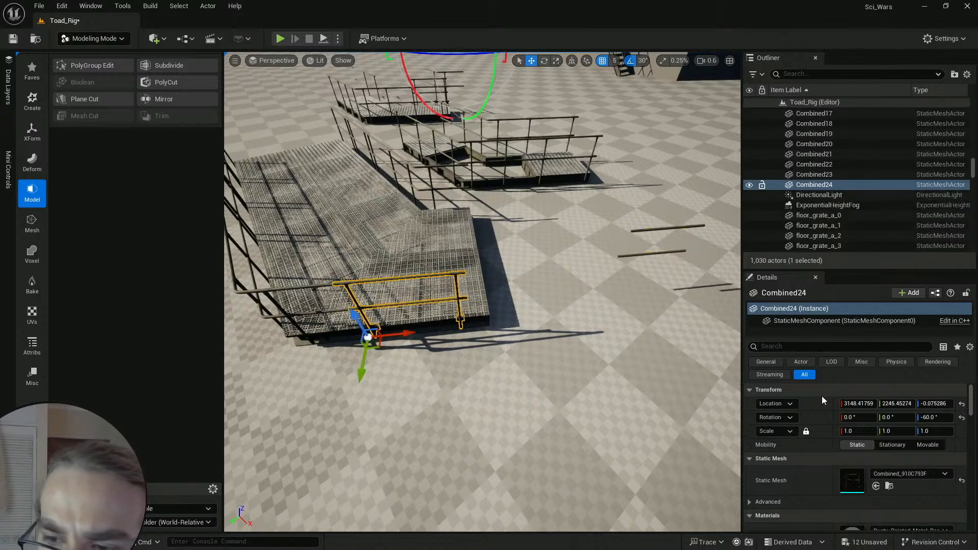
right_click(823, 400)
left_click(852, 422)
left_click(651, 230)
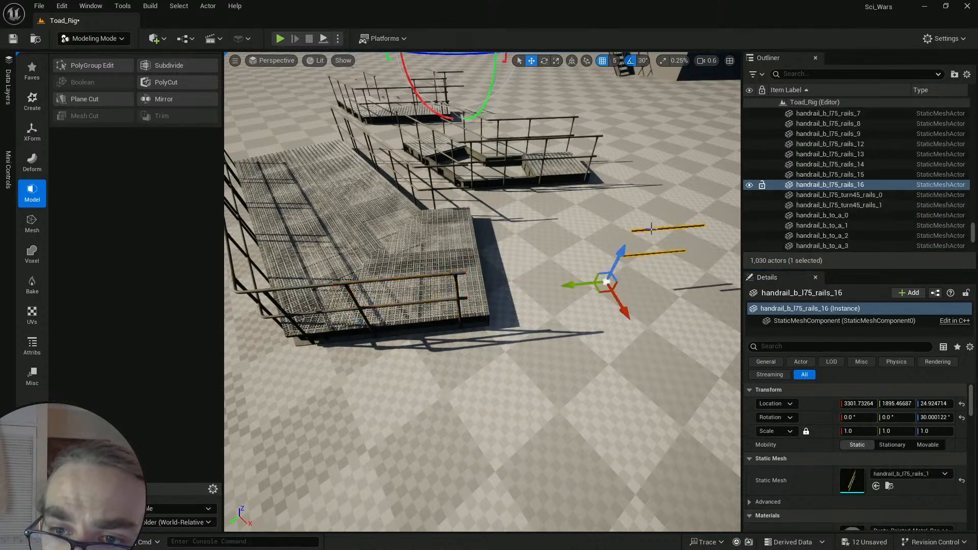
right_click(827, 403)
left_click(856, 436)
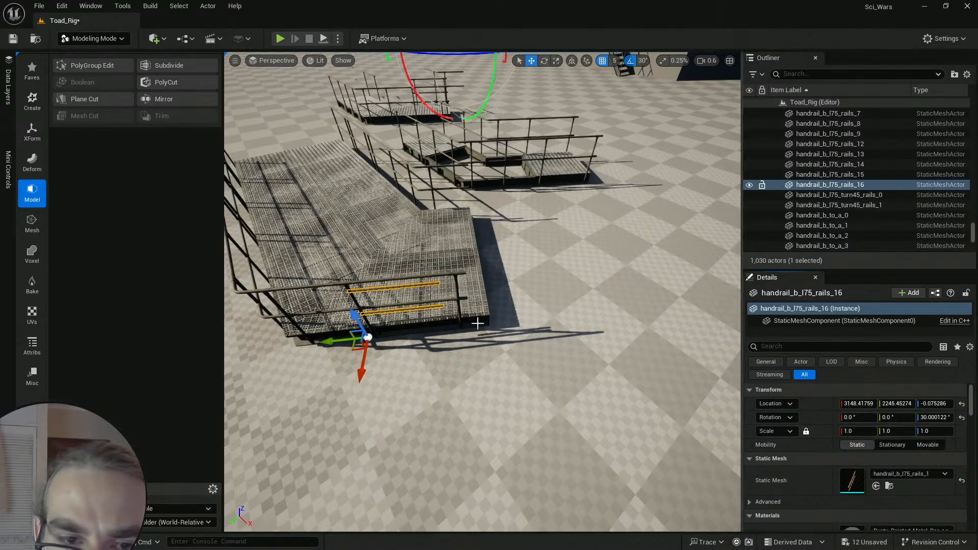
Step: Raise the duplicated rails piece to about Z 24.92 and shift it outward to about X 3157.94, Y 2250.95, refining with 1-unit grid snapping
key("f")
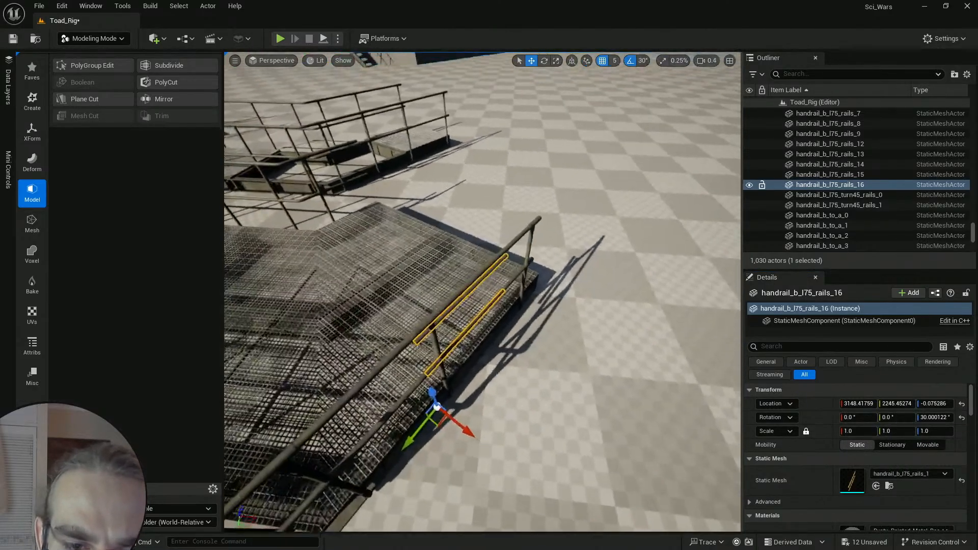
key("w")
right_click_drag(465, 332, 465, 332)
scroll(464, 332, "down", 1)
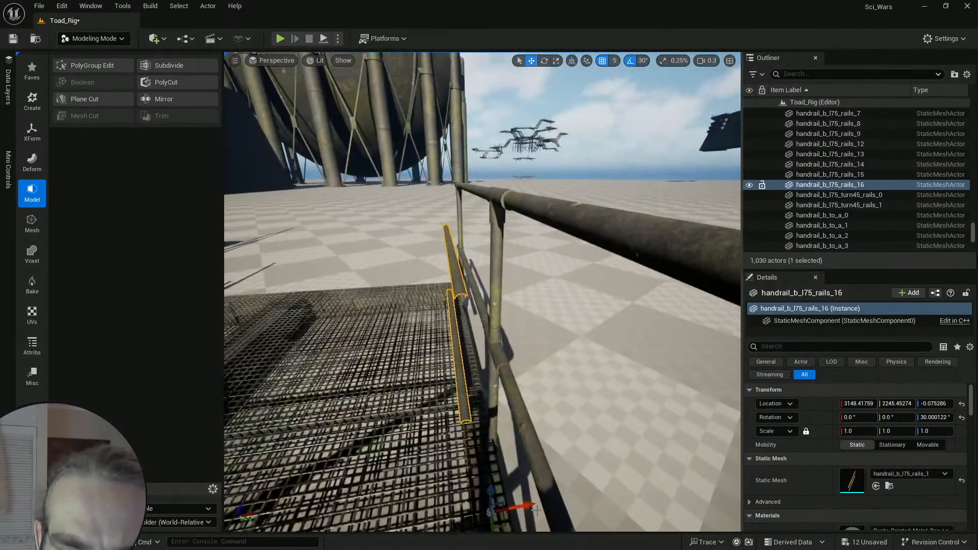
left_click_drag(535, 505, 501, 449)
right_click_drag(502, 448, 524, 388)
left_click(615, 61)
left_click(619, 84)
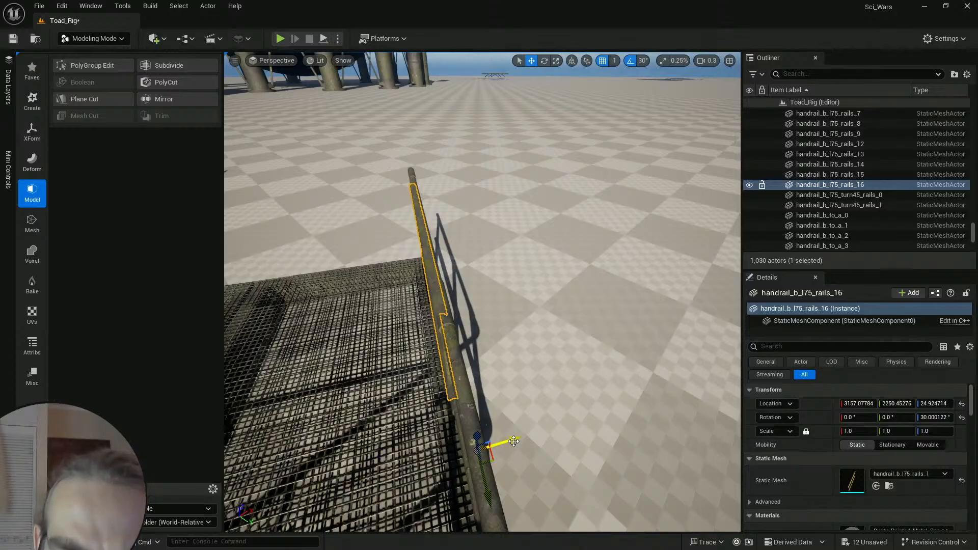
right_click_drag(516, 438, 345, 426)
left_click_drag(345, 427, 543, 377)
right_click_drag(541, 377, 525, 368)
key("ctrl+z")
Step: Set the grid snap size to 5 and slide the rails piece past the platform's open end to about X 3230.44, Y 2125.38
left_click(615, 61)
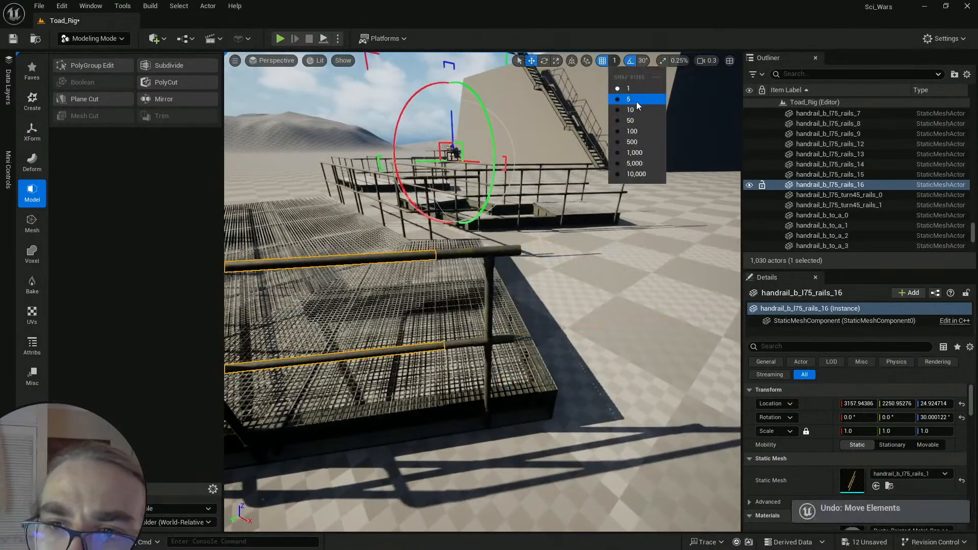
left_click(629, 99)
right_click_drag(285, 428, 275, 434)
left_click_drag(275, 434, 536, 392)
right_click_drag(539, 393, 541, 397)
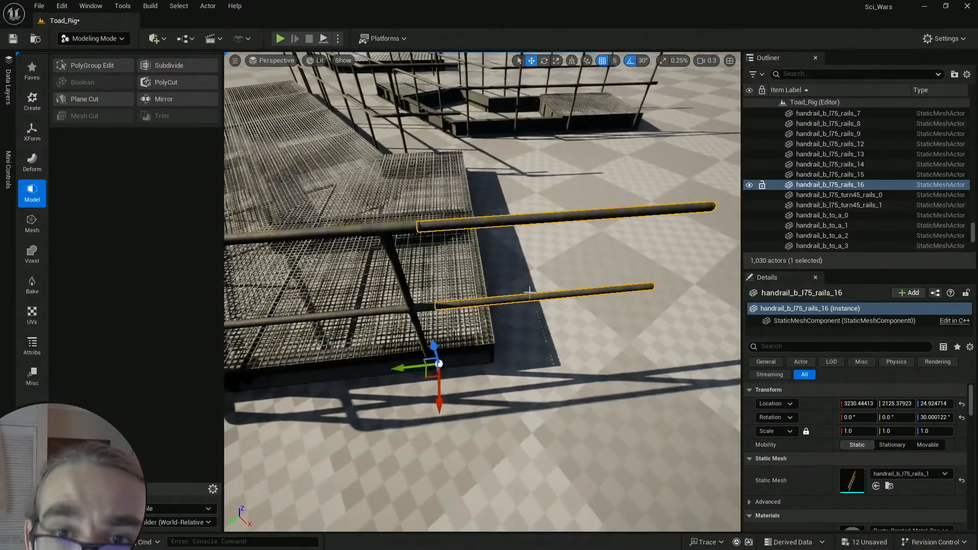
Step: Duplicate the handrail_b_l75_rails_1 mesh as handrail_b_l75_rails_3 and assign the copy to the placed rails piece
key("Escape")
right_click_drag(529, 292, 525, 288)
left_click(475, 280)
key("ctrl+b")
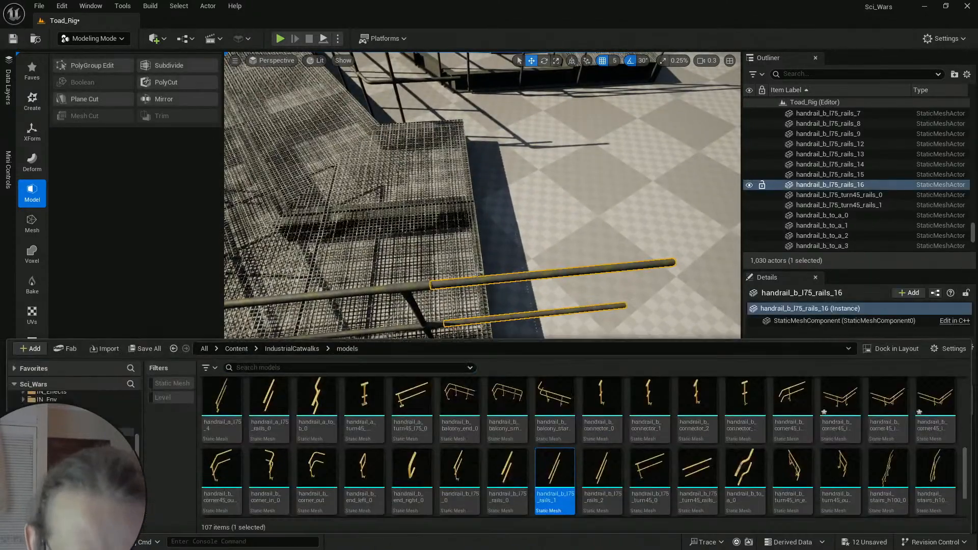
left_click(621, 262)
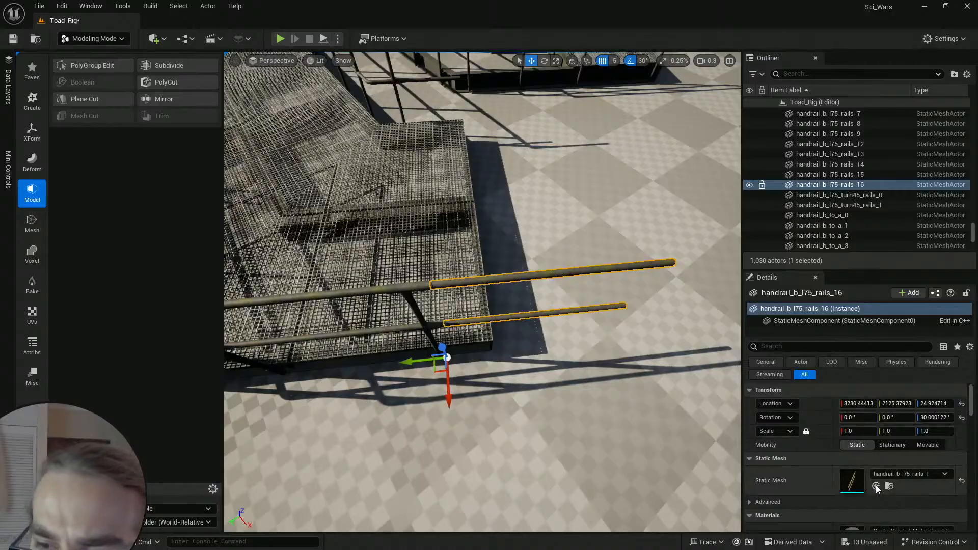
right_click_drag(488, 250, 497, 240)
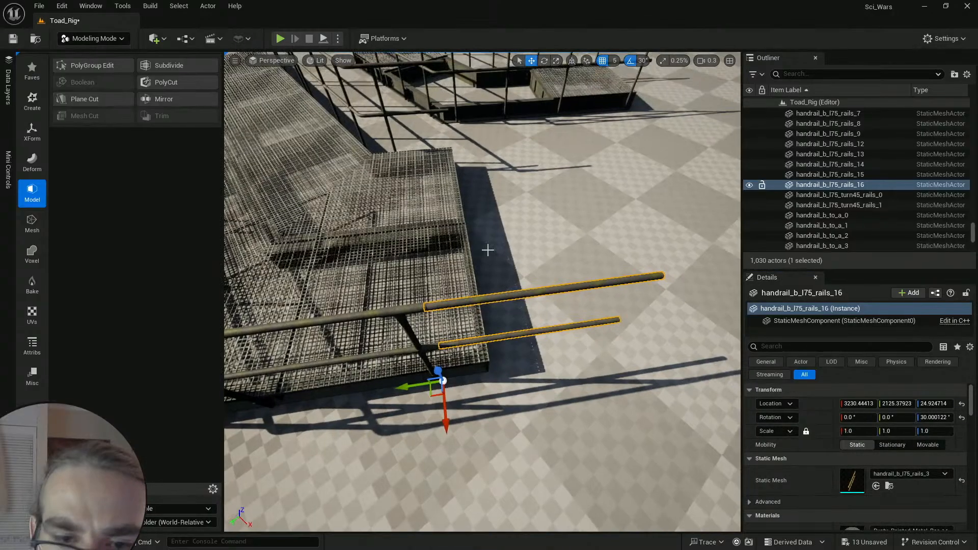
left_click(317, 63)
left_click(286, 60)
left_click(286, 60)
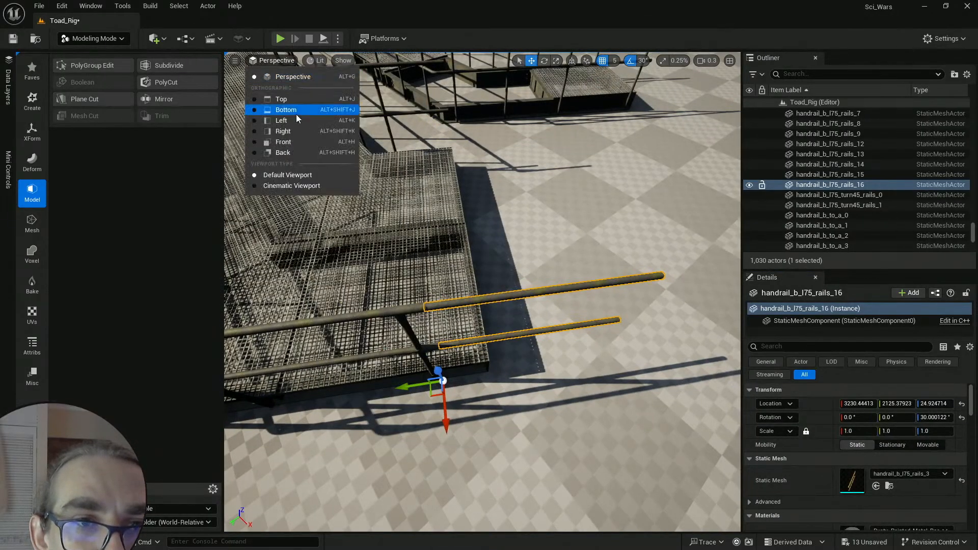
left_click(317, 60)
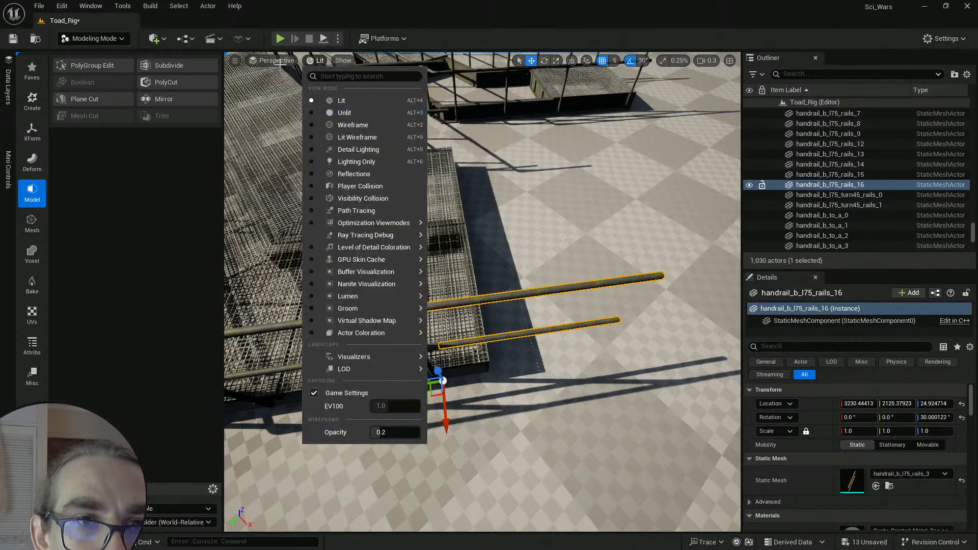
mouse_move(280, 61)
left_click(297, 100)
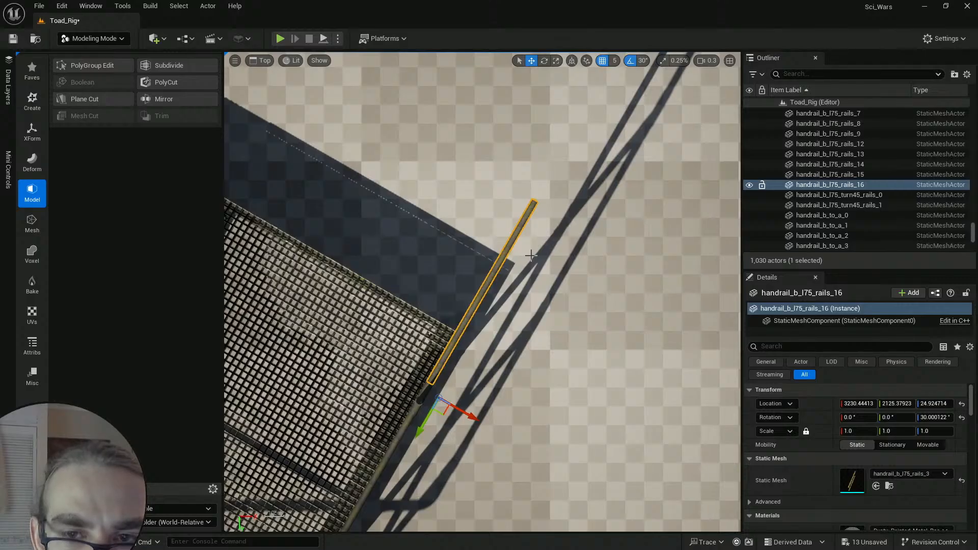
left_click(111, 42)
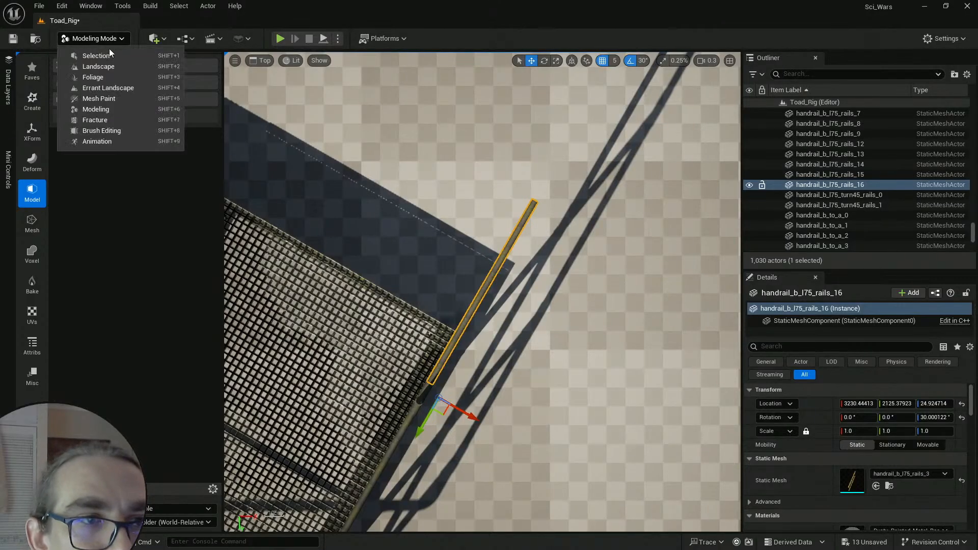
left_click(104, 52)
left_click(52, 60)
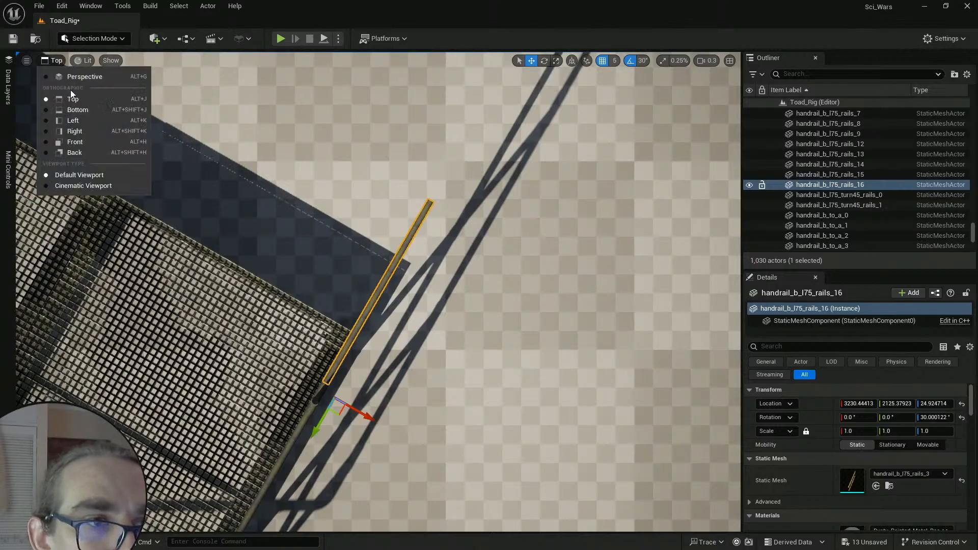
left_click(71, 80)
key("f")
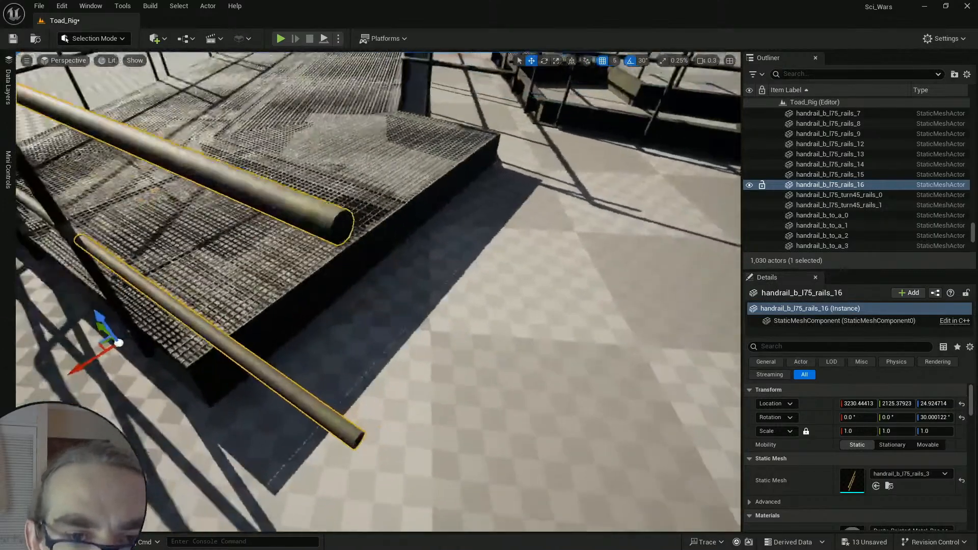
left_click(77, 39)
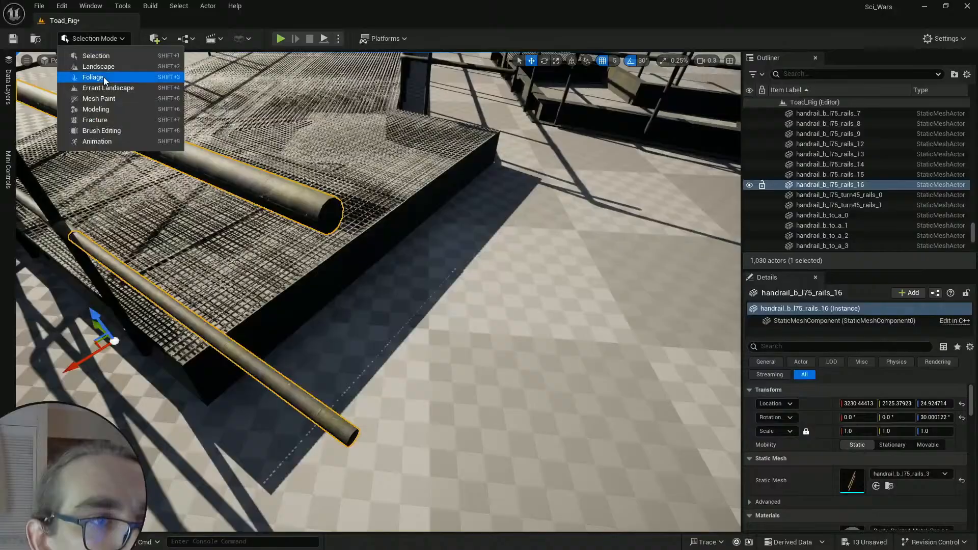
left_click(95, 109)
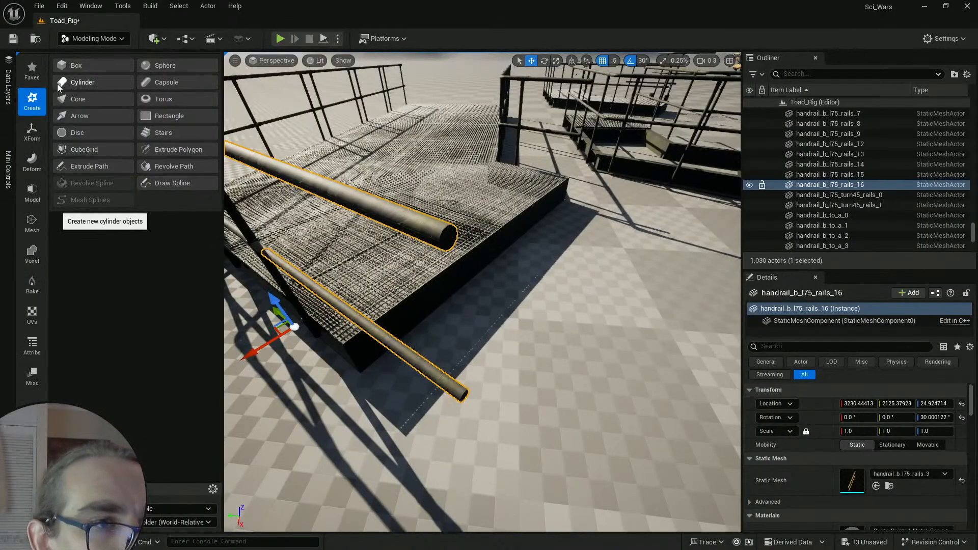
Step: Start PolyGroup Edit on the rails piece, limit selection to faces, and select the free end faces of both rails
left_click(32, 192)
left_click(91, 65)
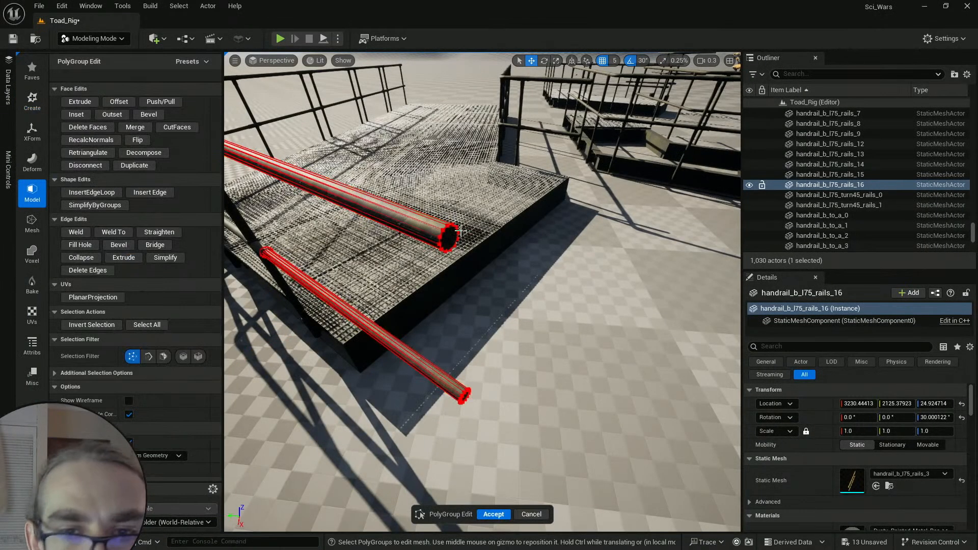
left_click(163, 356)
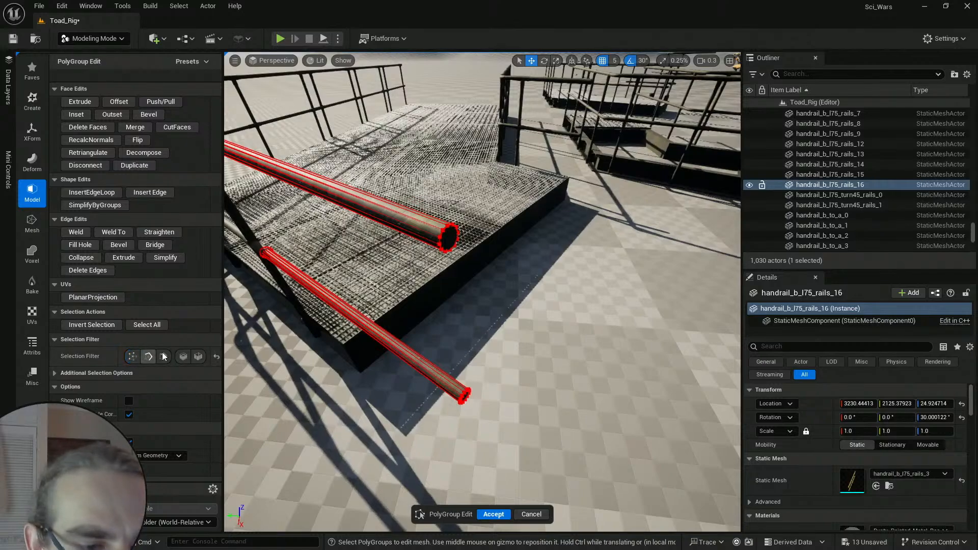
left_click(451, 241)
left_click(464, 398, "shift")
right_click_drag(465, 397, 534, 348)
Step: In top view, pull the rail end faces back to the platform edge at about X 3241.90, Y 2090.22, and accept the edit
left_click(275, 60)
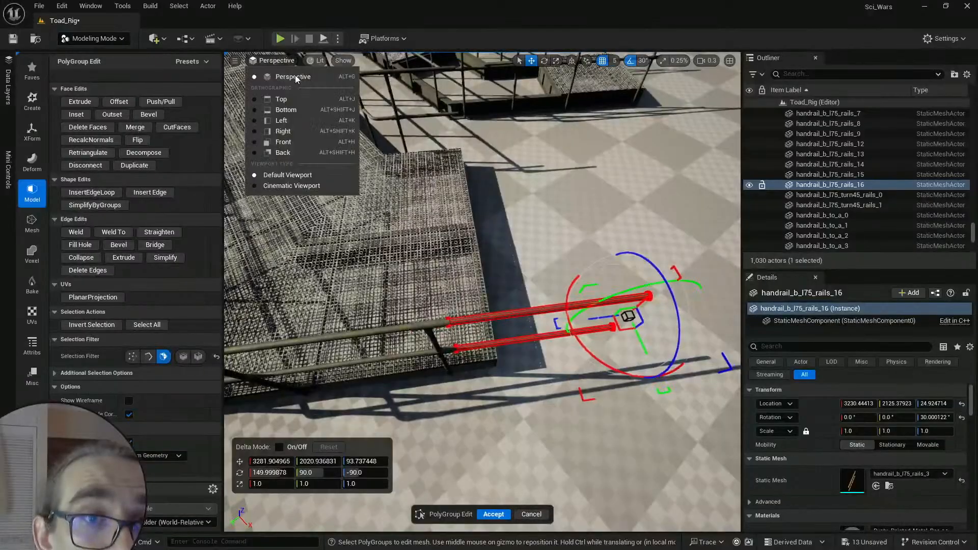
left_click(281, 99)
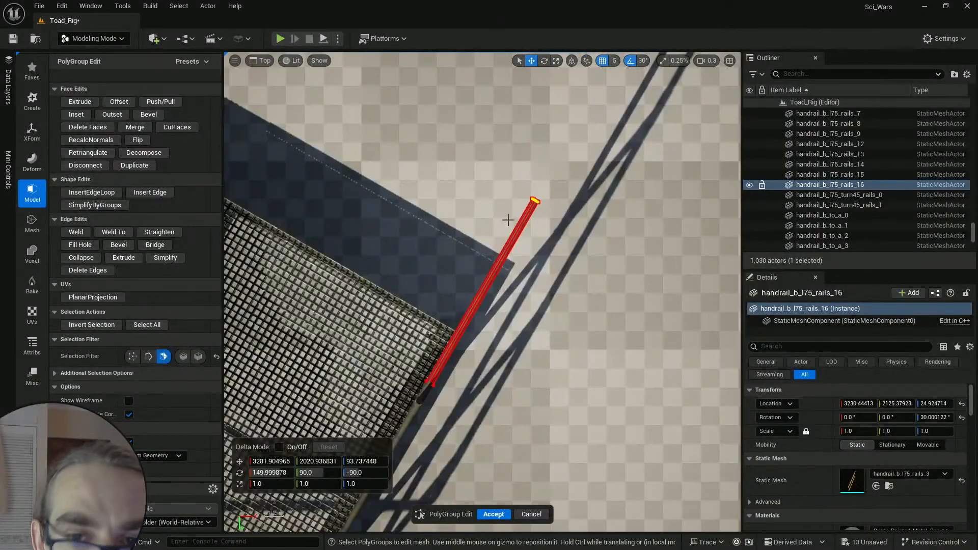
scroll(495, 232, "down", 6)
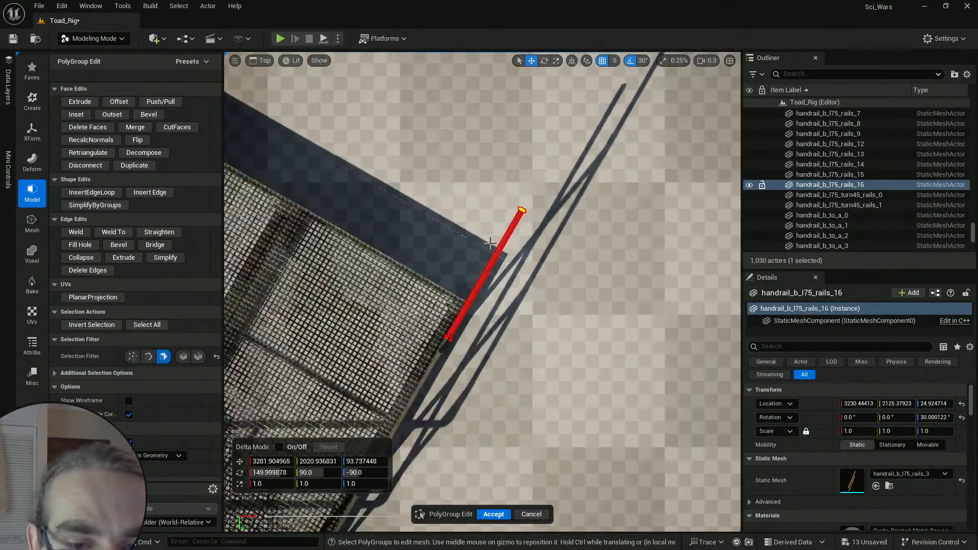
left_click_drag(495, 247, 459, 311)
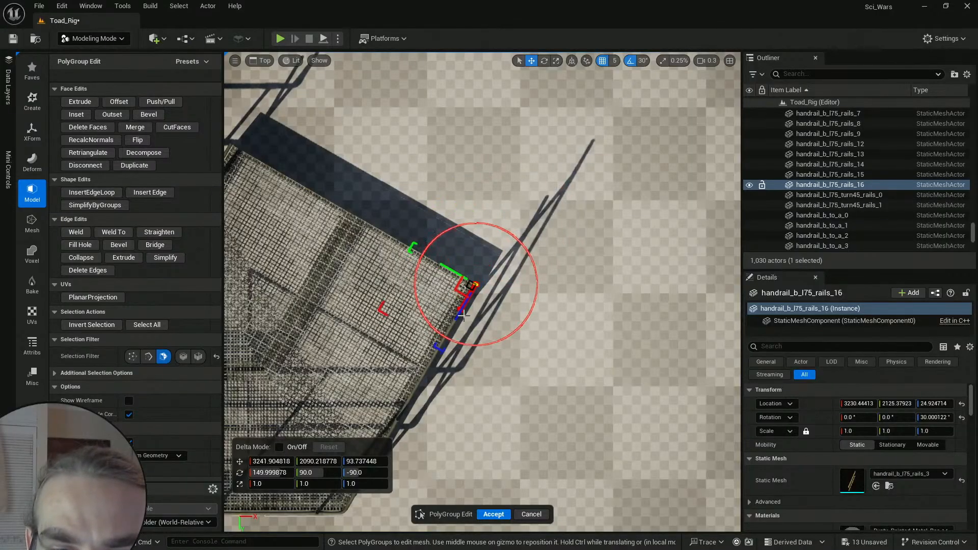
mouse_move(511, 295)
right_mouse_down()
mouse_move(480, 302)
mouse_move(537, 260)
mouse_move(640, 391)
mouse_move(498, 296)
right_mouse_up()
scroll(497, 296, "up", 2)
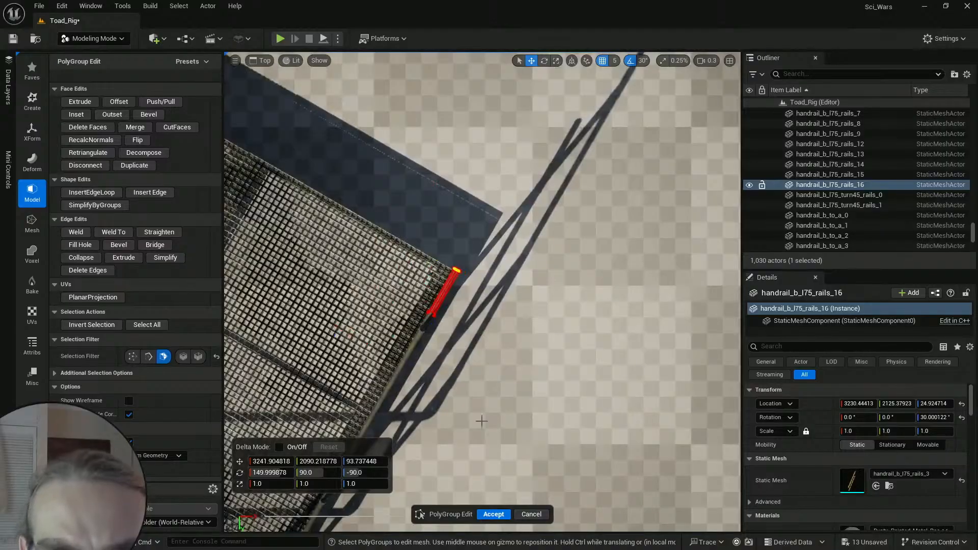
left_click(493, 515)
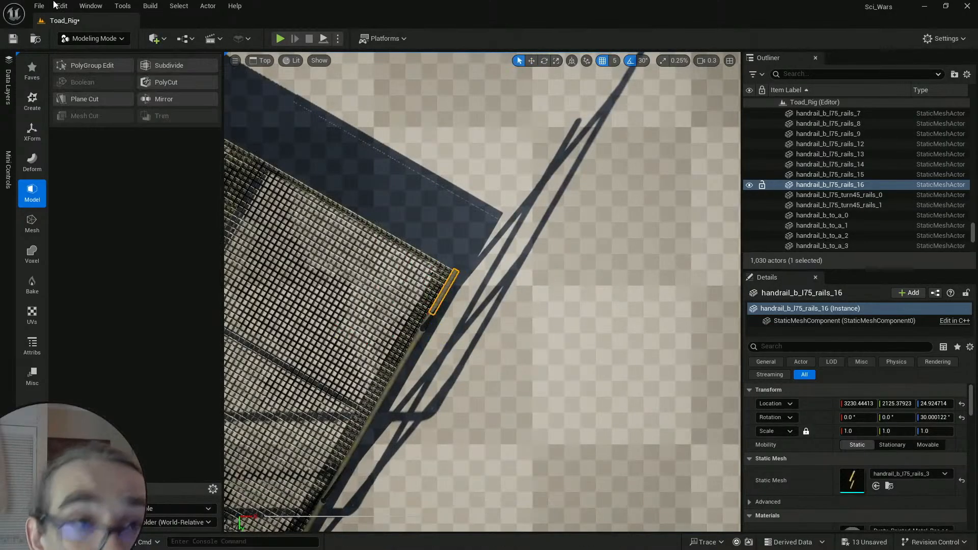
Step: Return to Selection Mode with a perspective view and deselect the shortened rails piece
left_click(86, 39)
left_click(89, 56)
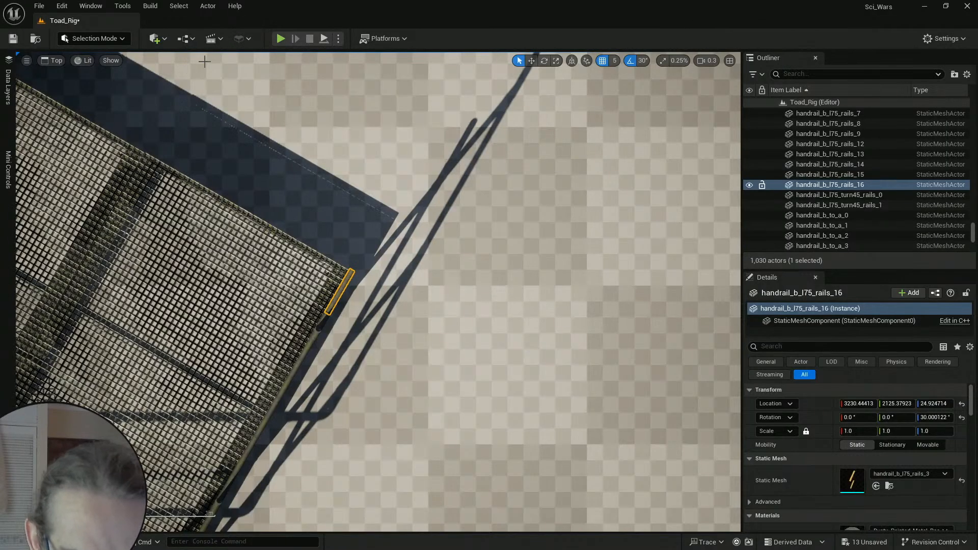
left_click(53, 61)
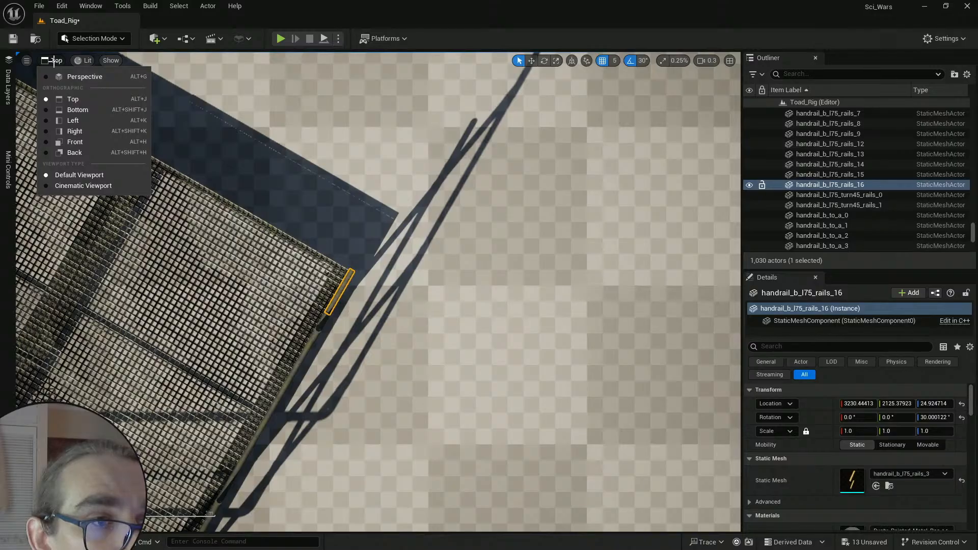
left_click(53, 61)
key("alt+g")
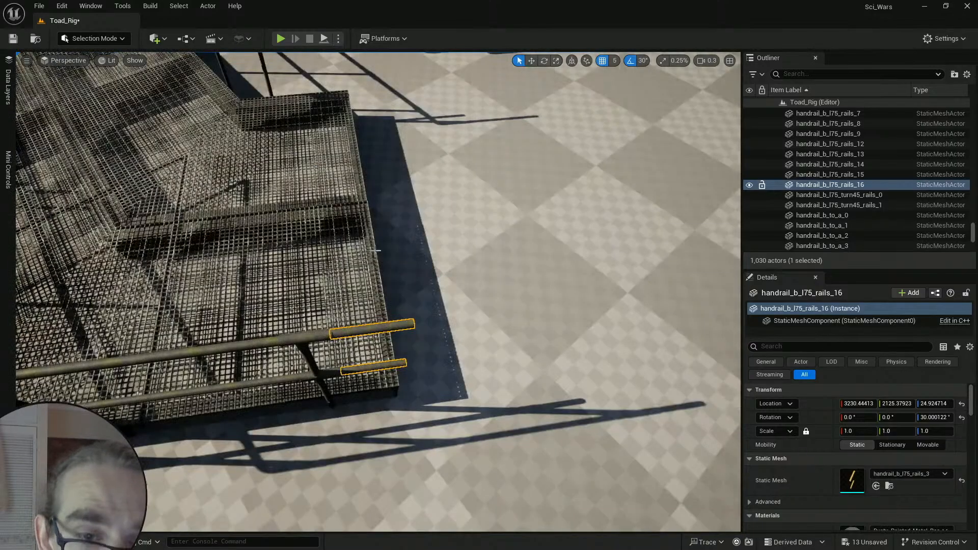
right_click_drag(133, 275, 102, 204)
key("Escape")
right_click_drag(312, 350, 307, 350)
Step: Save the Toad_Rig level and all remaining modified assets
key("s")
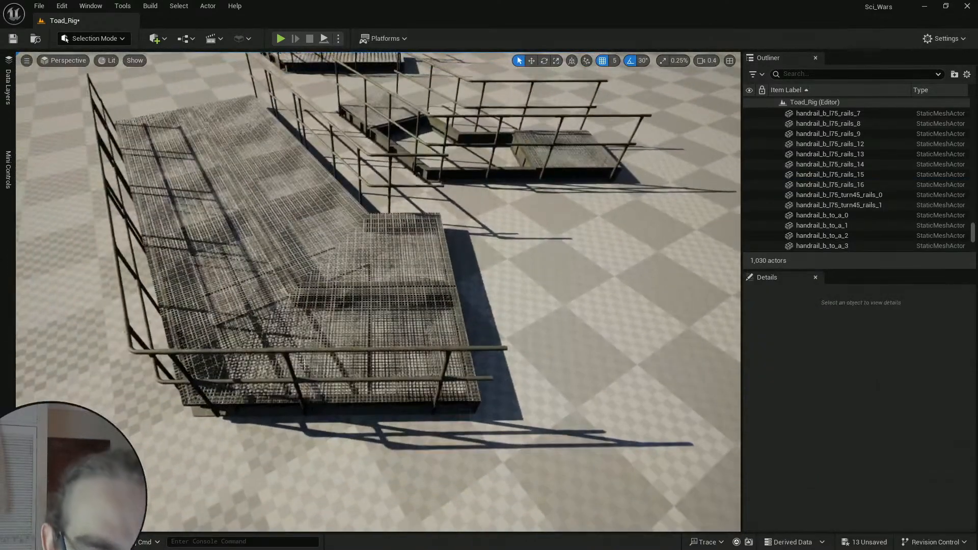
scroll(419, 340, "up", 2)
key("s")
right_click_drag(419, 341, 426, 256)
key("a")
key("ctrl+s")
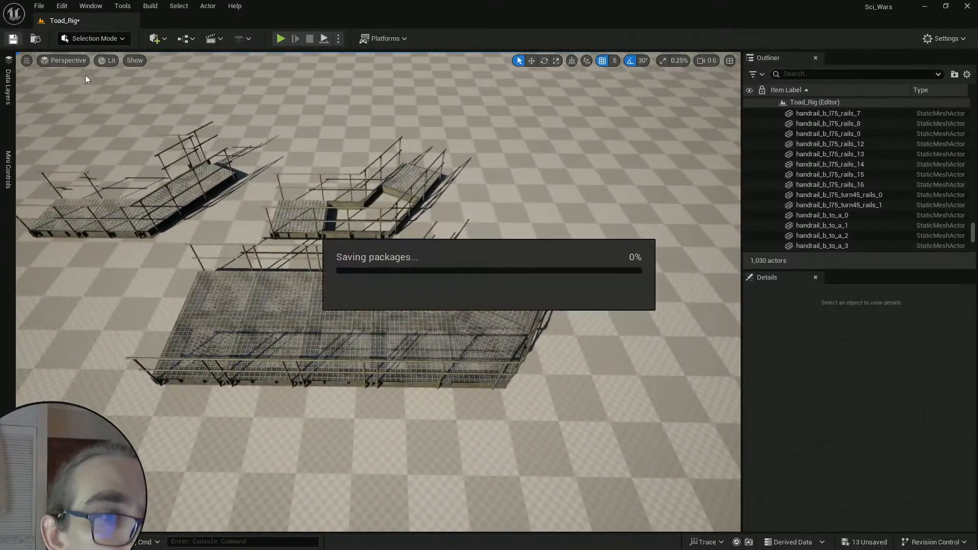
key("ctrl+space")
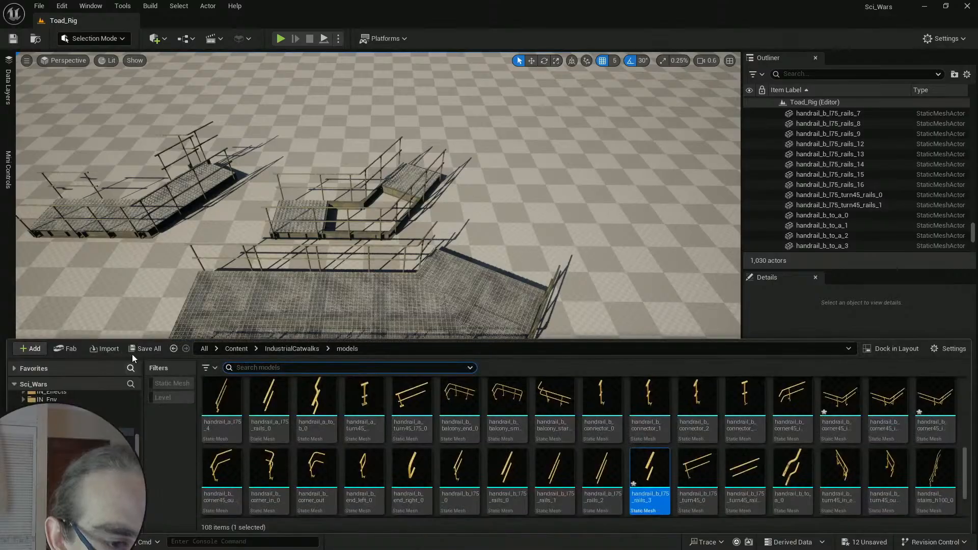
key("ctrl+shift+s")
left_click(571, 396)
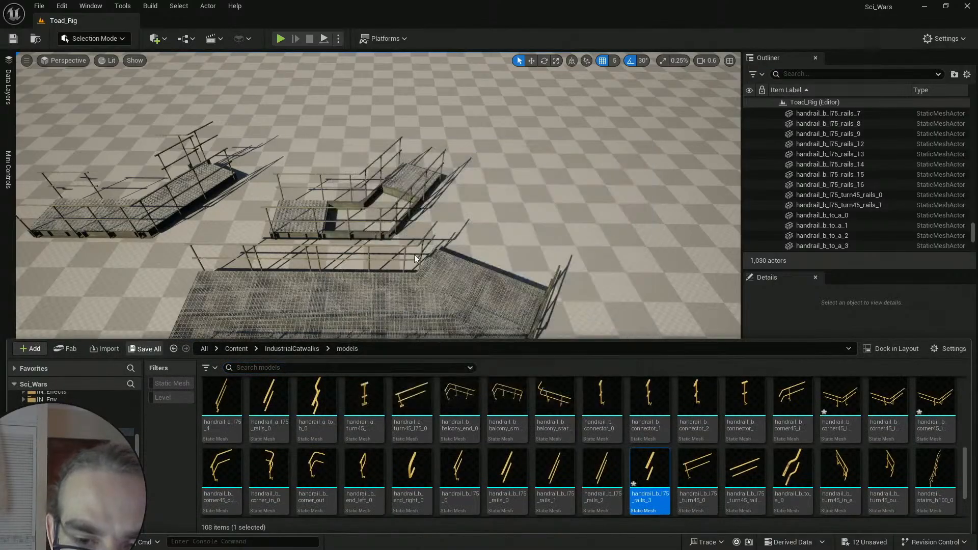
key("ctrl+space")
Step: Check the pivot positions of the first grate section and each straight handrail along the far edge of the angled platform
key("w")
scroll(310, 273, "up", 1)
right_click_drag(311, 274, 254, 275)
left_click(311, 274)
left_click(310, 272)
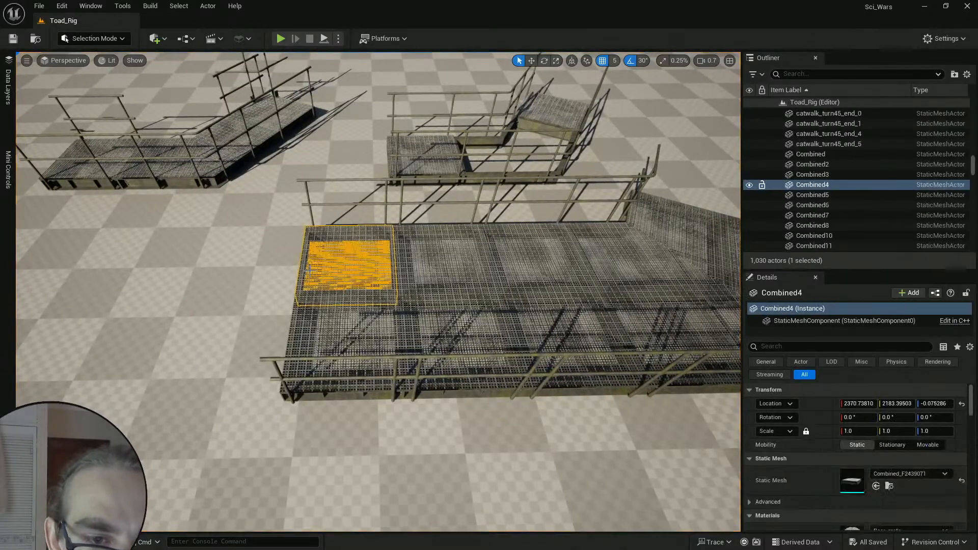
left_click(329, 179)
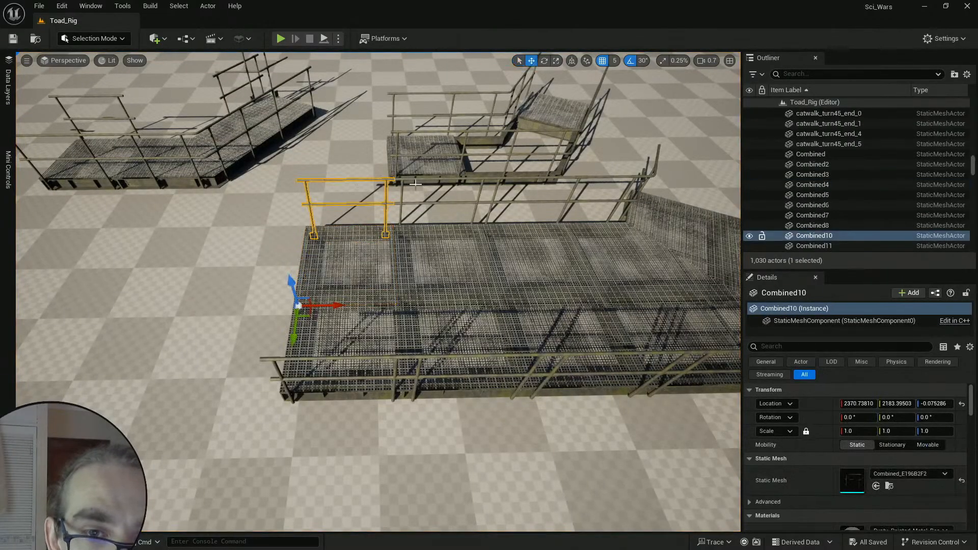
left_click(432, 185)
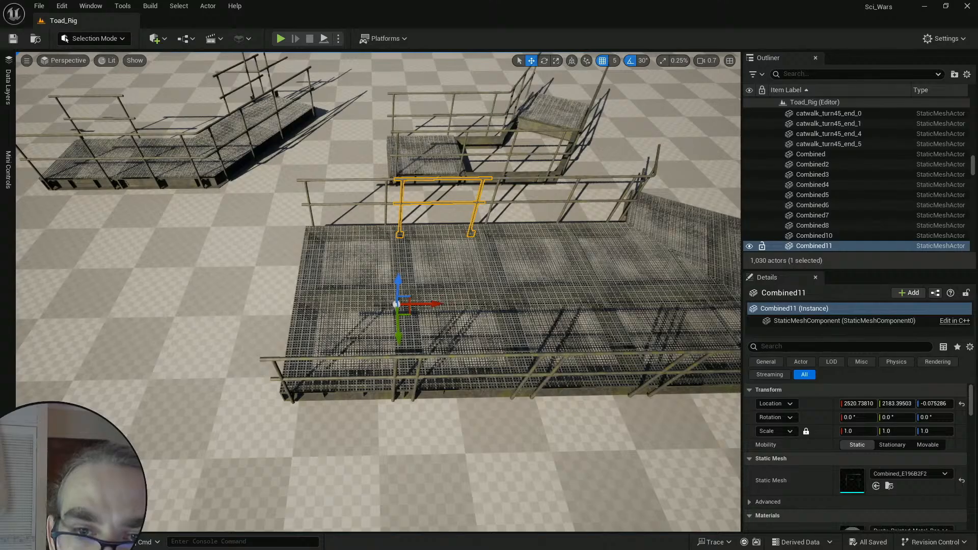
left_click(527, 177)
key("d")
right_click_drag(527, 178, 557, 179)
left_click(426, 166)
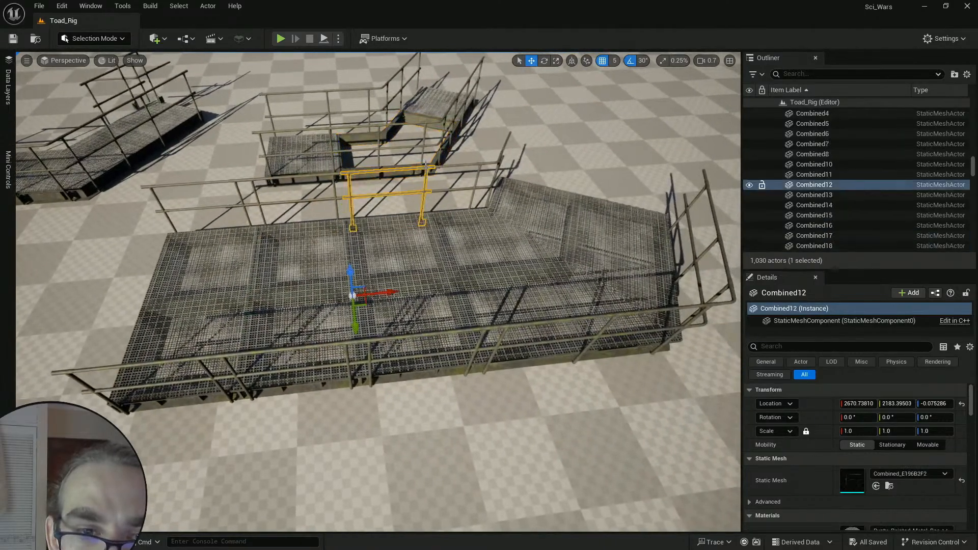
key("d")
mouse_move(439, 165)
right_mouse_down()
mouse_move(425, 166)
mouse_move(450, 163)
right_mouse_up()
left_click(439, 165)
Step: Check the pivot positions of the straight handrails along the near edge of the angled platform, one after another
right_click_drag(286, 326, 252, 300)
key("a")
left_click(320, 296)
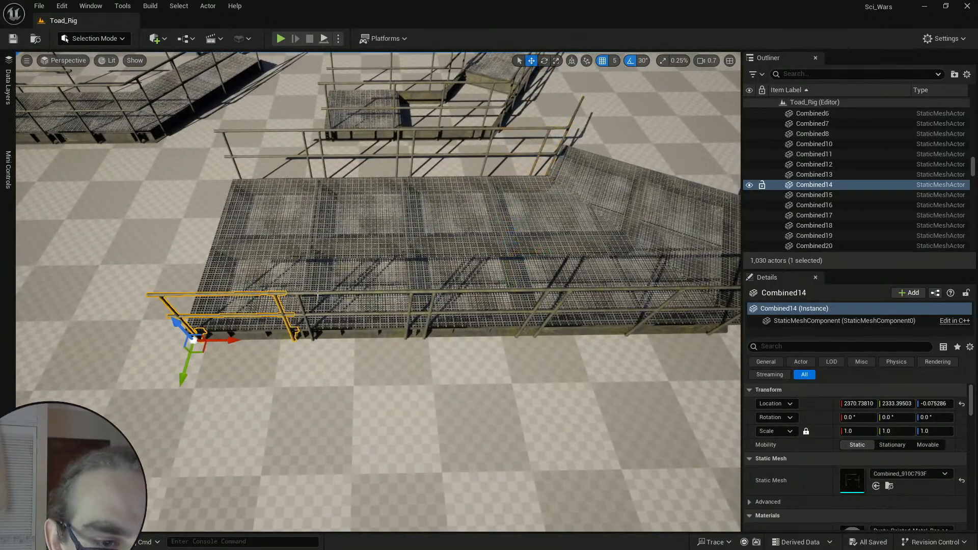
left_click(346, 291)
left_click(348, 293)
right_click_drag(348, 294, 282, 281)
left_click(382, 290)
left_click(377, 289)
left_click(282, 282)
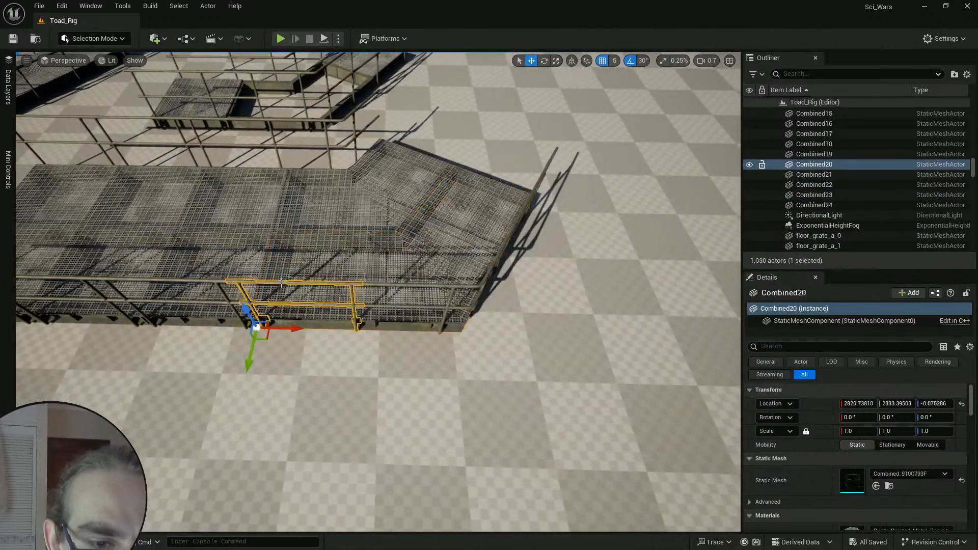
Step: Select the near outer corner handrail, handrail_b_corner45_in_start_7, switch to Modeling Mode and start Edit Pivot on it
left_click(396, 284)
right_click_drag(455, 313, 471, 305)
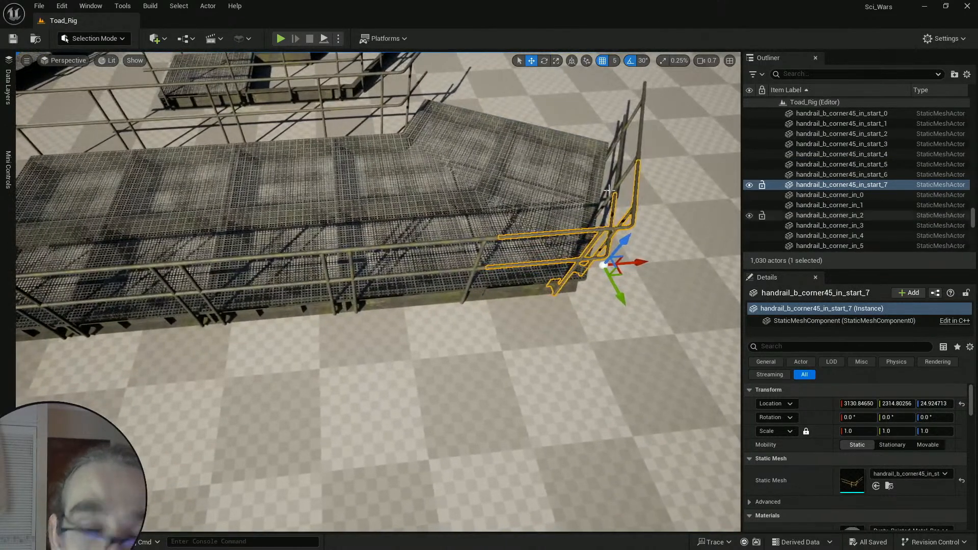
left_click(110, 41)
left_click(101, 108)
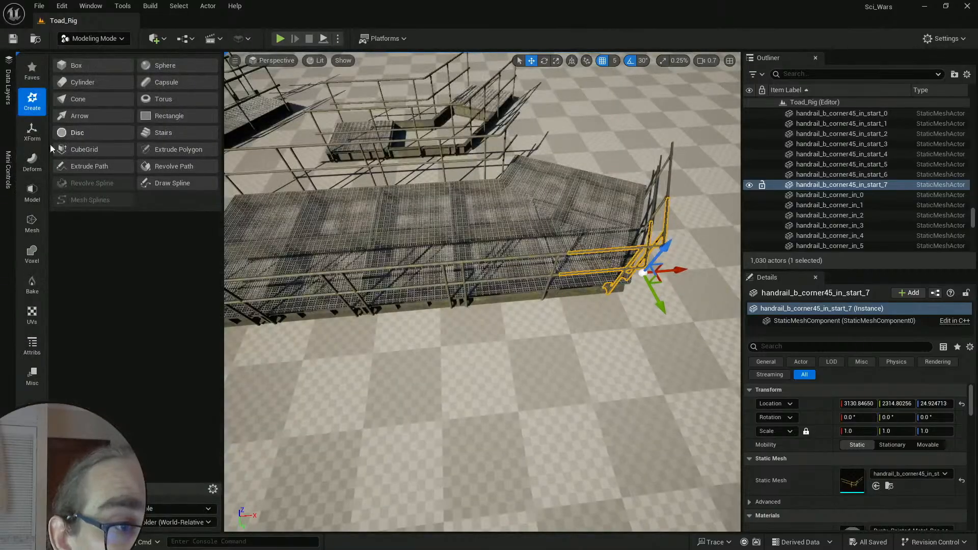
left_click(39, 195)
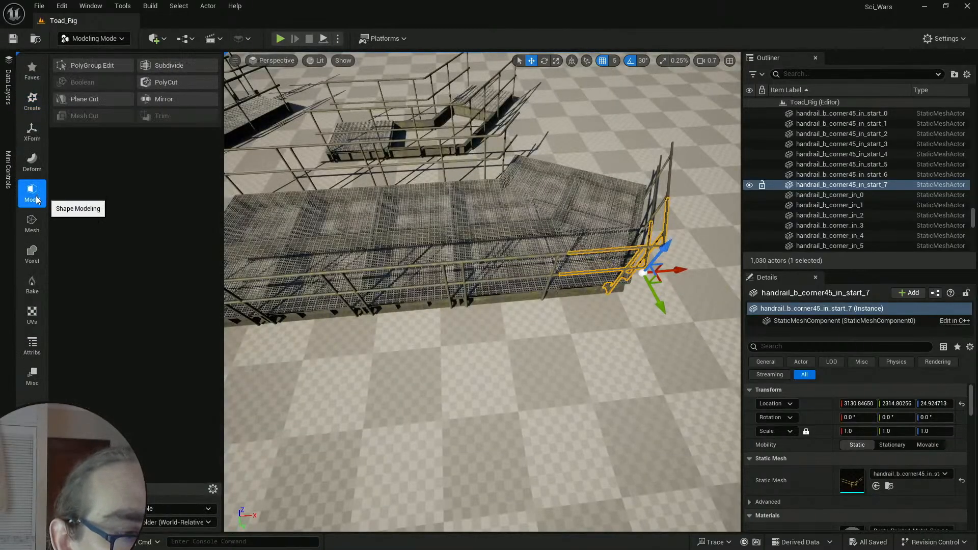
left_click(32, 132)
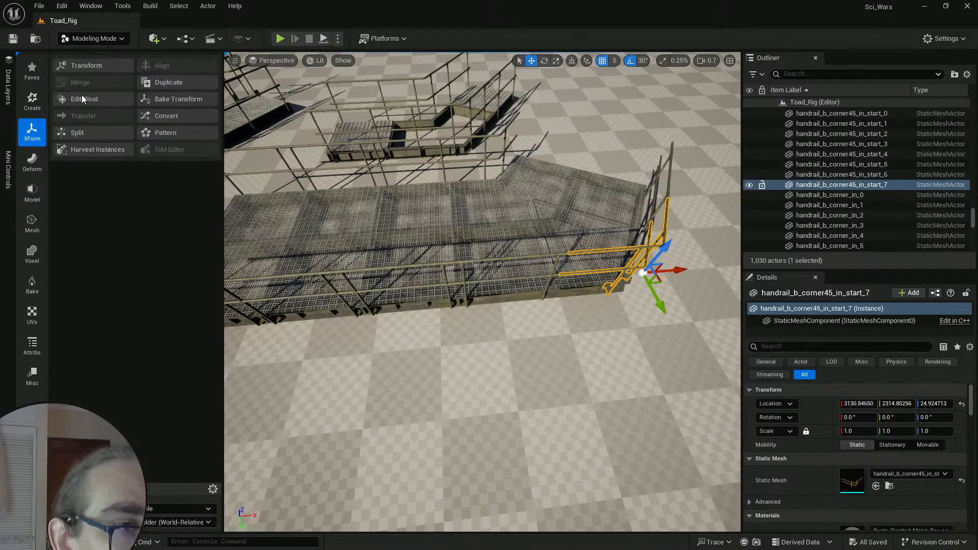
left_click(92, 82)
key("w")
right_click_drag(432, 308, 450, 307)
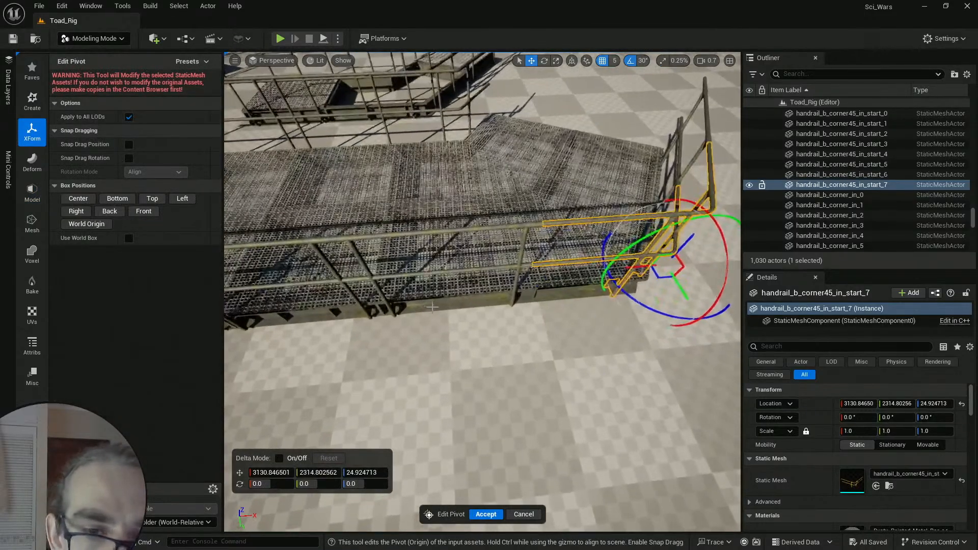
Step: Copy the X location of the outer angled grate section into the corner handrail's pivot X, 2821.294226
left_click(593, 242)
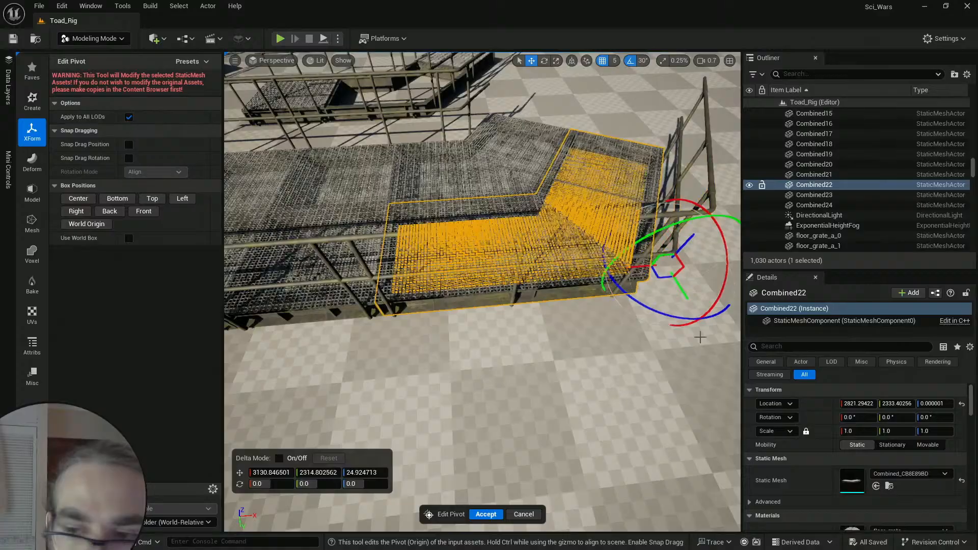
left_click(866, 404)
key("ctrl+c")
left_click(271, 473)
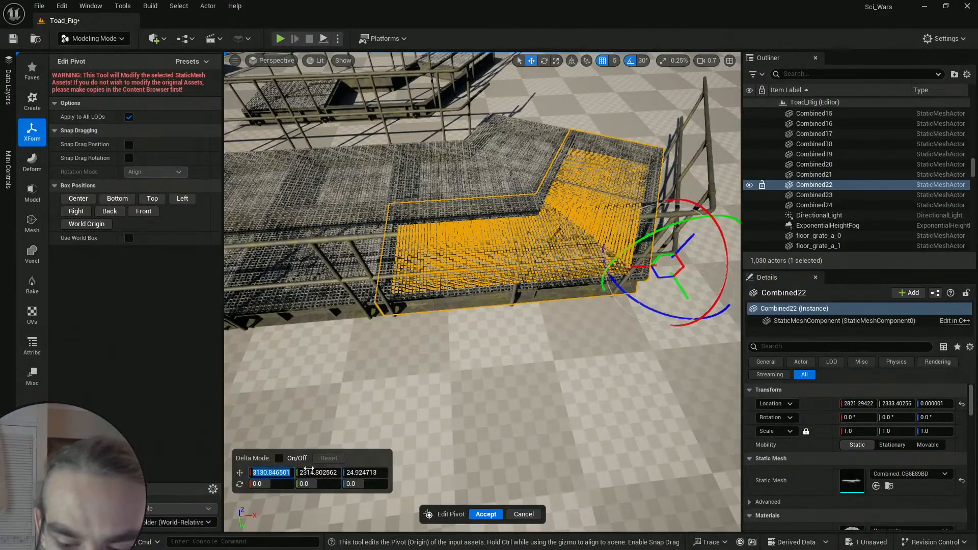
key("ctrl+v")
key("Return")
Step: Copy the grate section's Y 2333.402568 and Z 0.000001 into the corner handrail's pivot and accept the pivot edit
left_click(902, 404)
key("ctrl+c")
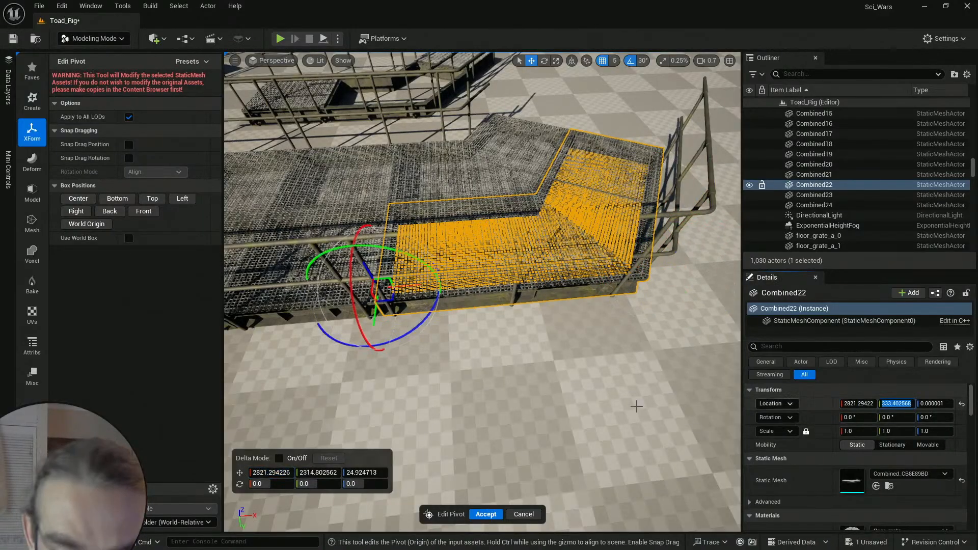
left_click(318, 472)
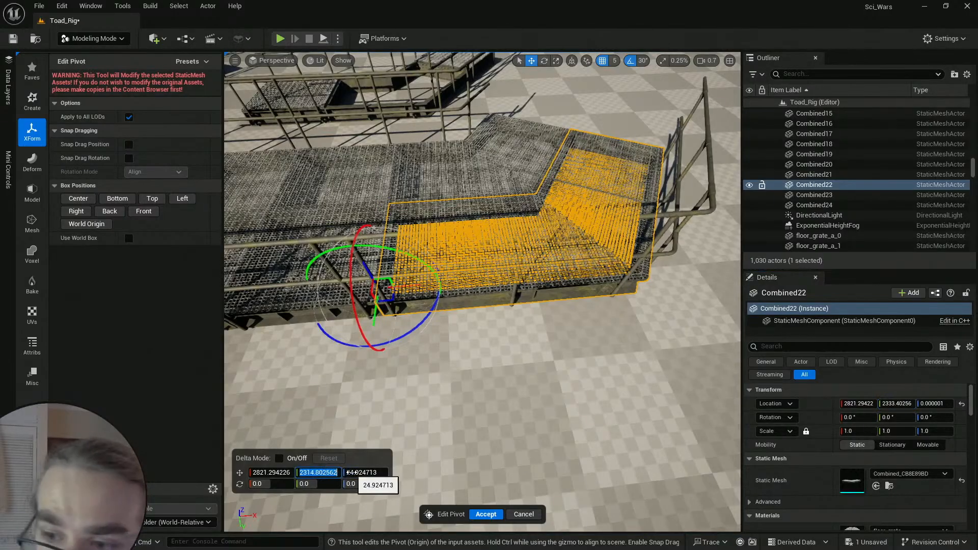
key("ctrl+v")
key("Return")
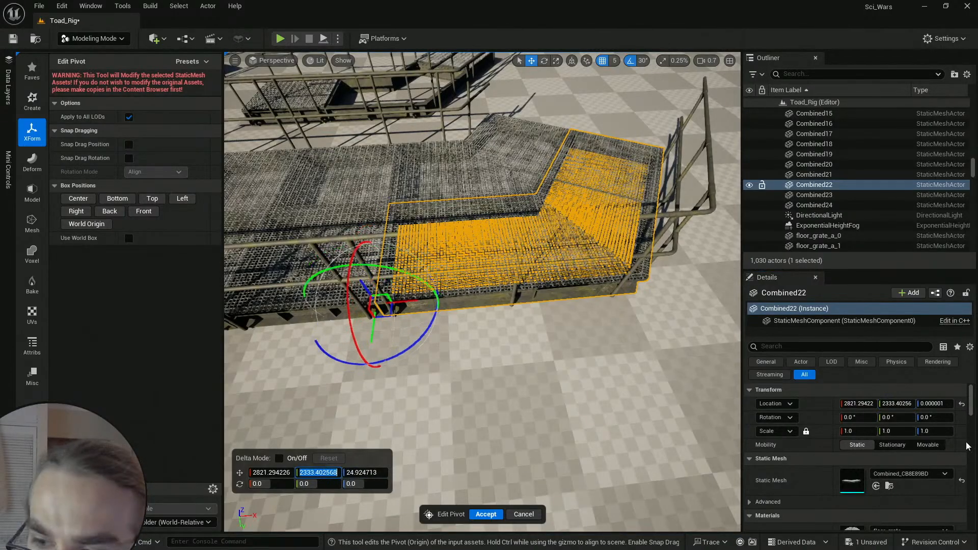
left_click(932, 403)
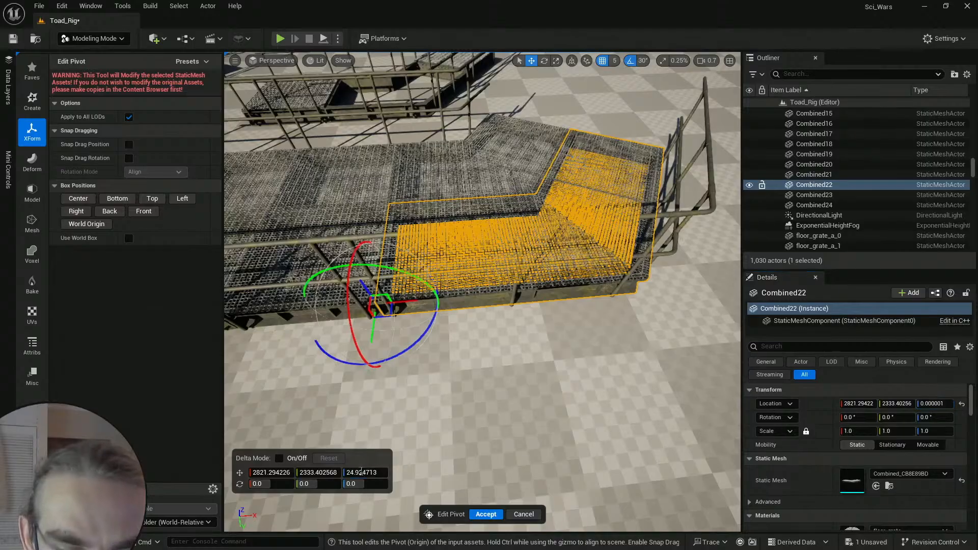
left_click(362, 472)
key("Return")
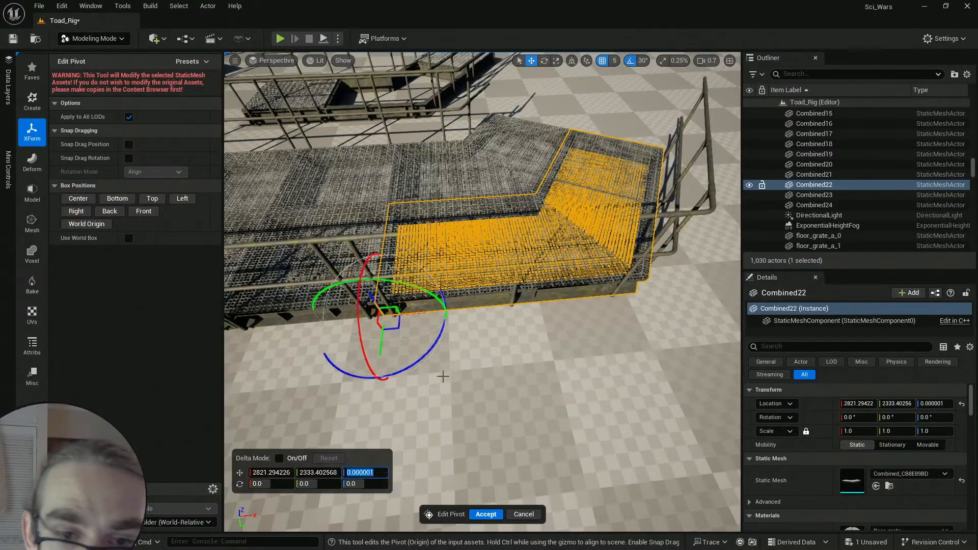
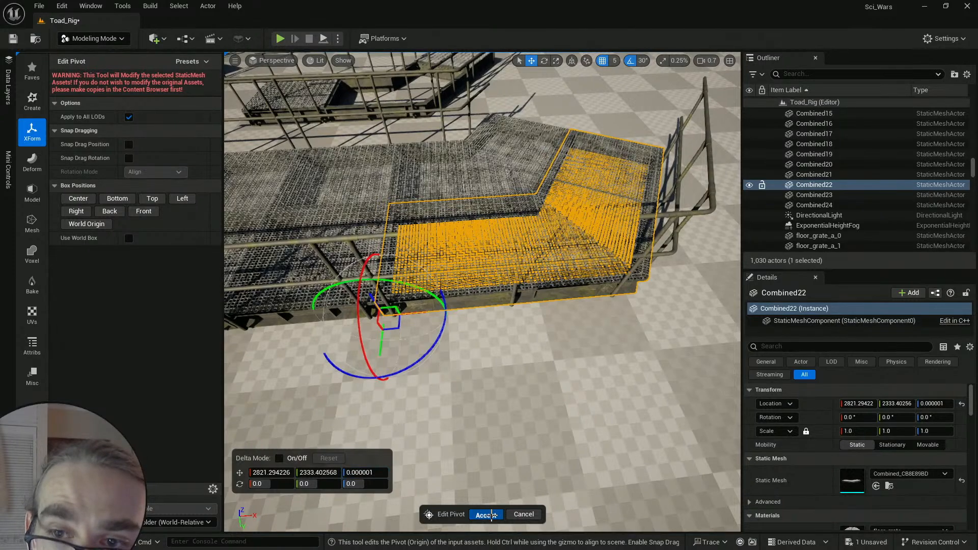
left_click(486, 514)
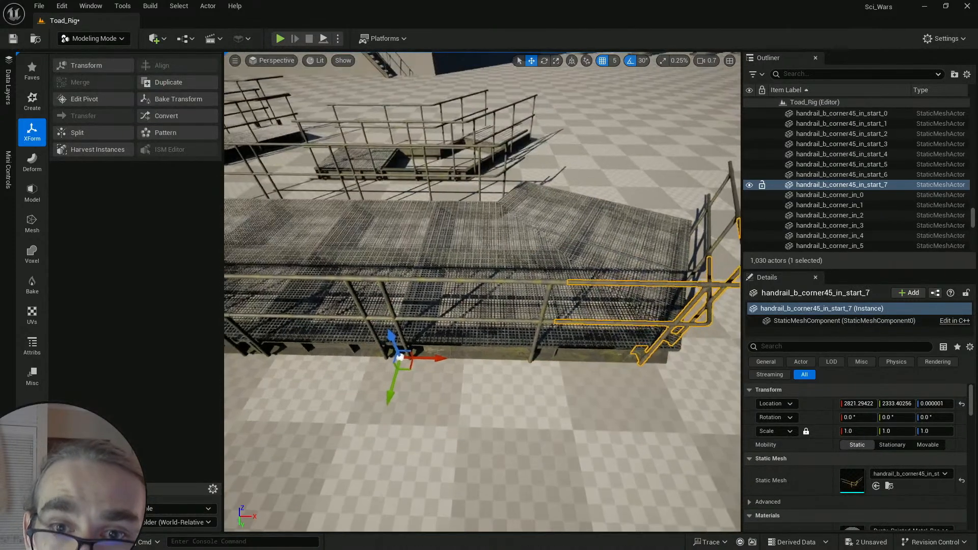
Step: Examine how the new pivot affects the other copies of the corner handrail, such as the one on the neighbouring walkway
right_click_drag(482, 292, 414, 294)
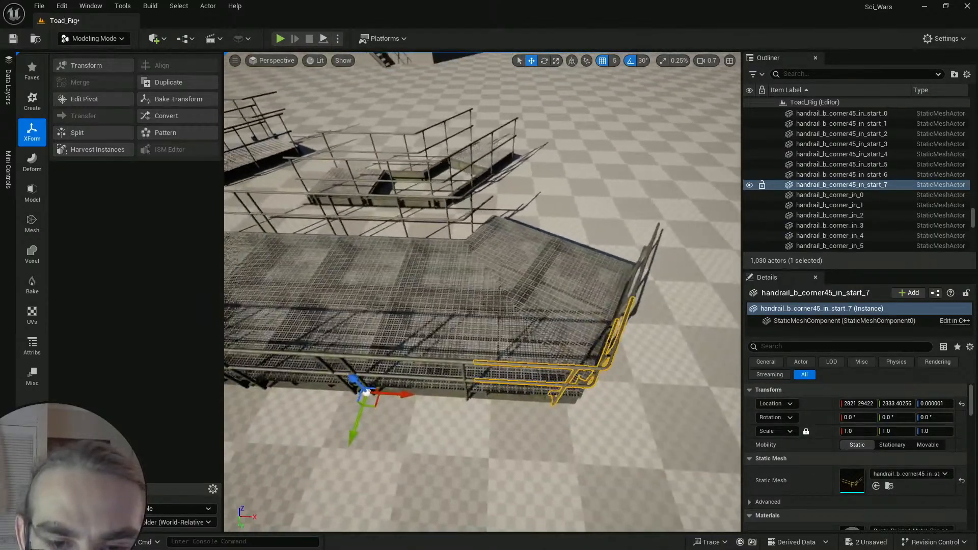
key("Escape")
right_click_drag(554, 370, 533, 344)
left_click(557, 316)
left_click(531, 344)
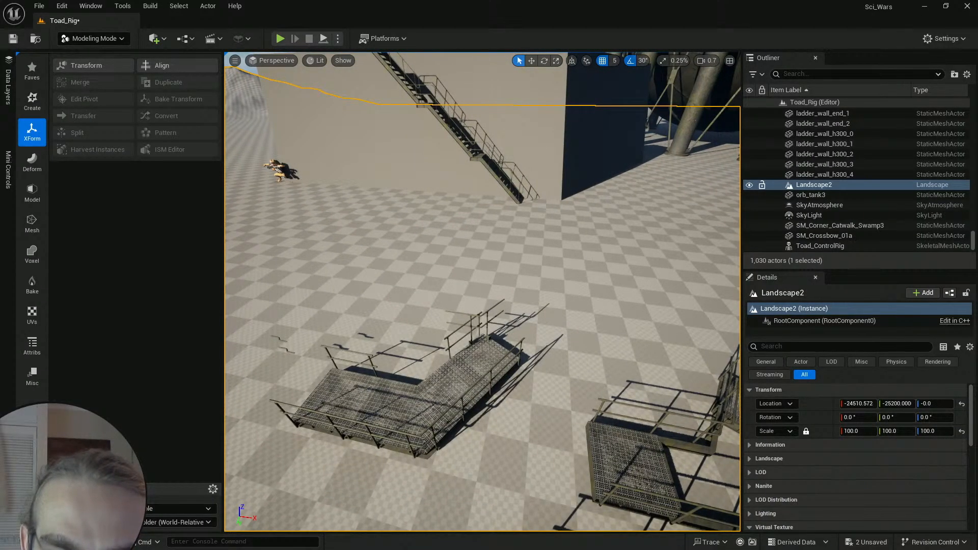
left_click(498, 314)
key("w")
mouse_move(499, 314)
right_mouse_down()
mouse_move(528, 341)
mouse_move(601, 334)
mouse_move(553, 335)
mouse_move(507, 300)
right_mouse_up()
key("s")
key("w")
key("d")
key("s")
key("a")
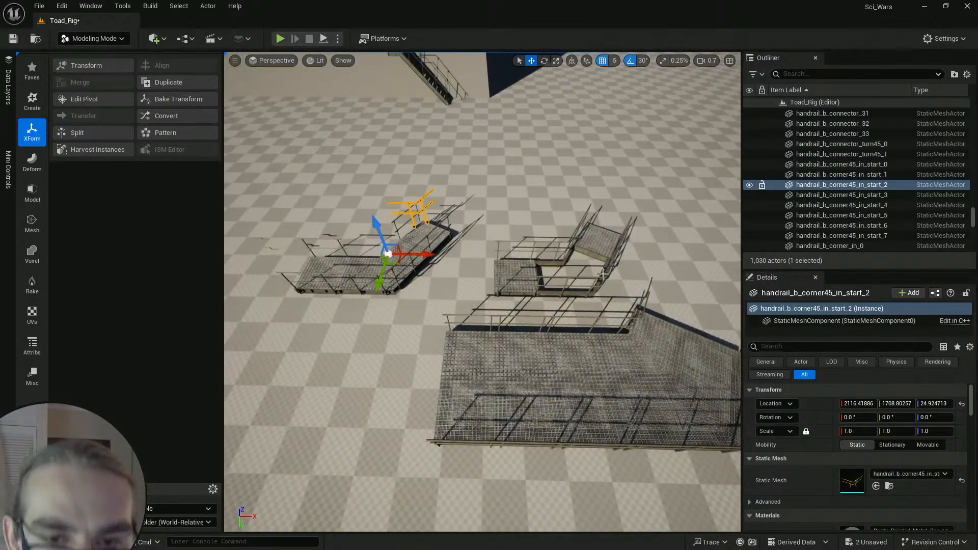
Step: Undo the corner handrail's pivot edit together with the location edits made on the angled grate section
key("ctrl+z")
key("ctrl+z")
key("ctrl+z")
key("ctrl+z")
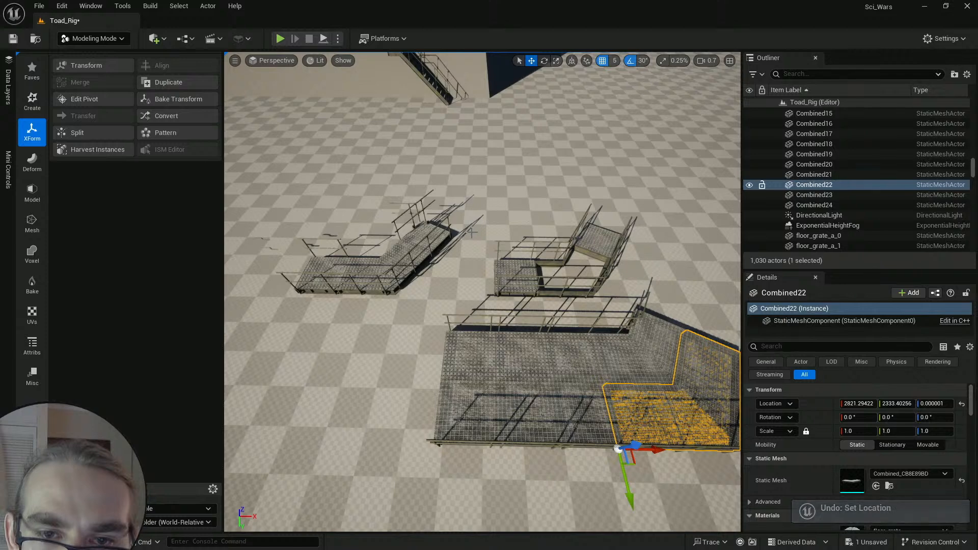
right_click_drag(444, 217, 515, 219)
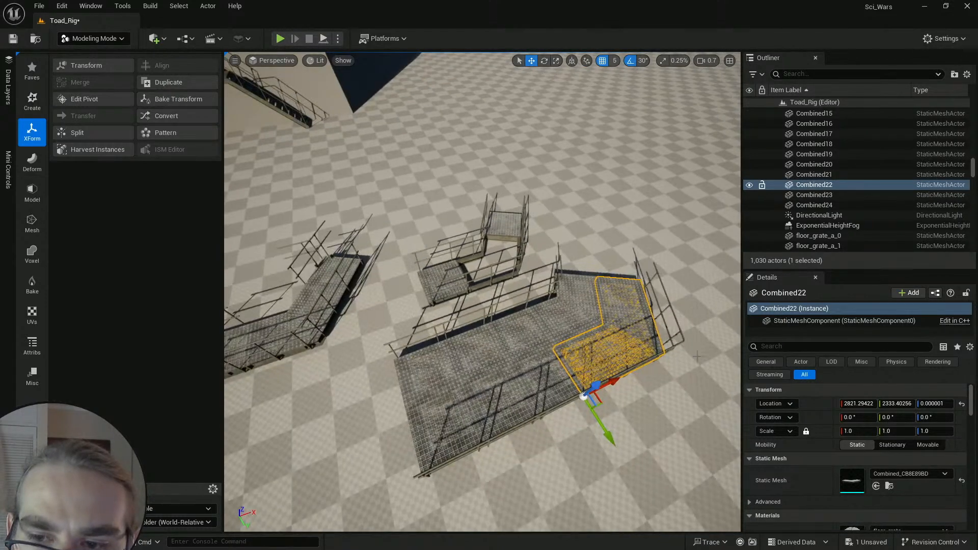
key("ctrl+z")
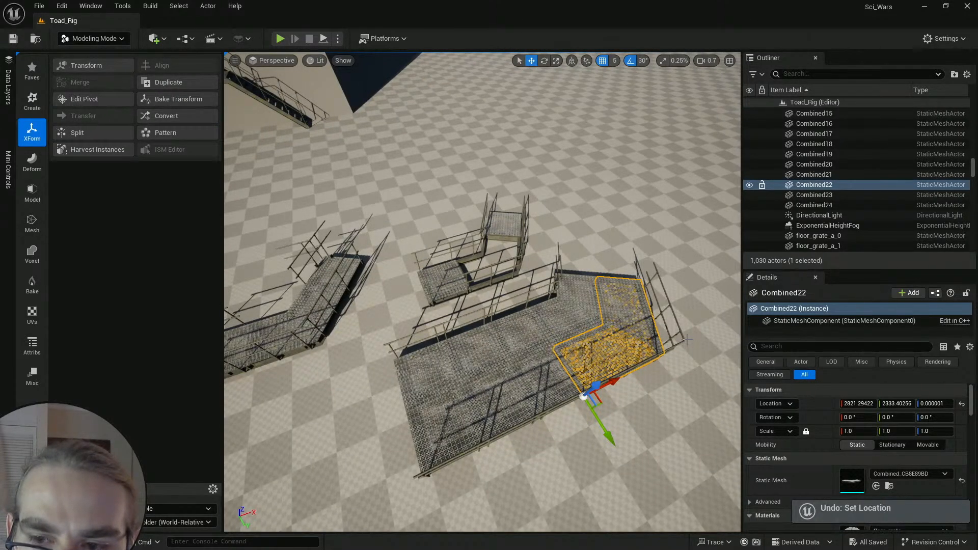
Step: Compare the placement and pivots of the corner handrail copies on both walkways with the pivot of the outer angled grate section
left_click(684, 340)
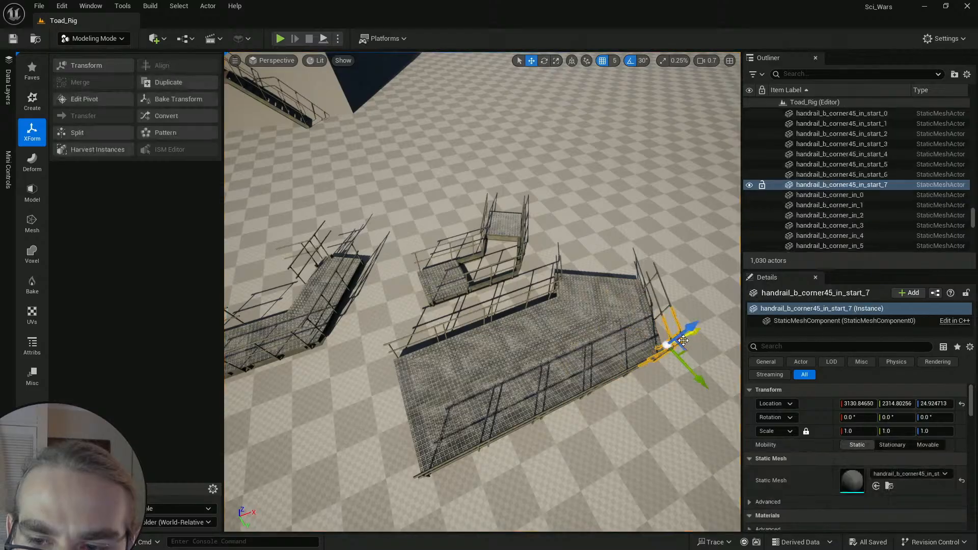
right_click_drag(668, 310, 614, 312)
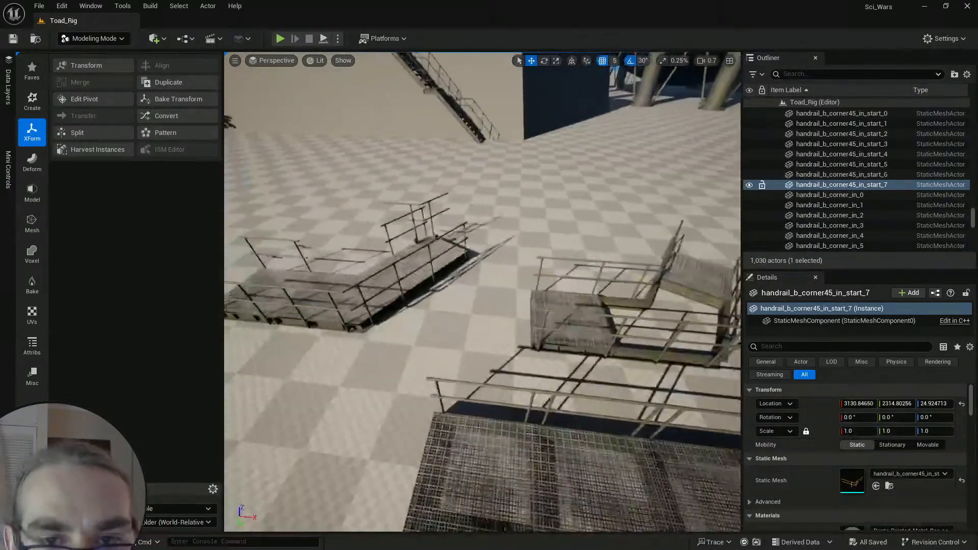
right_click_drag(482, 292, 443, 288)
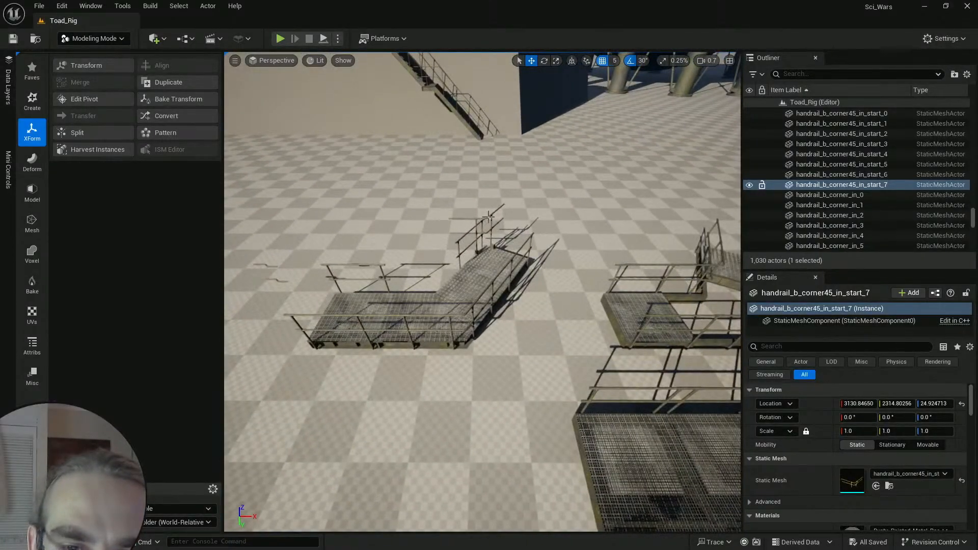
left_click(489, 216)
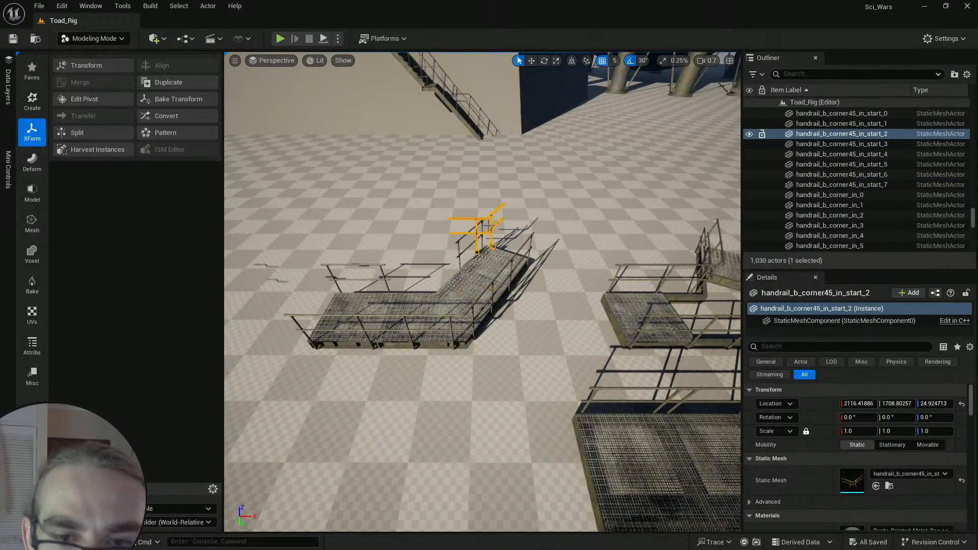
key("Escape")
right_click_drag(488, 226, 280, 262)
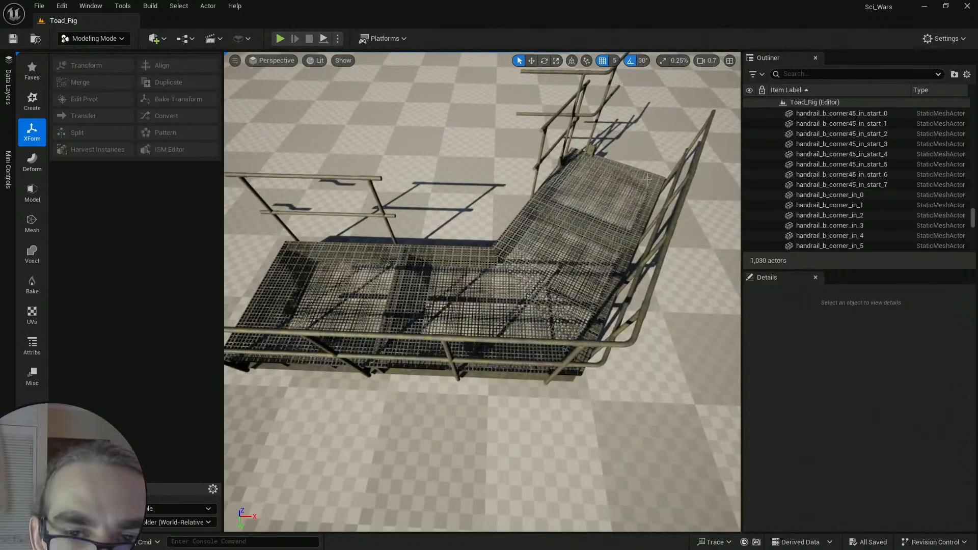
right_click_drag(438, 273, 460, 290)
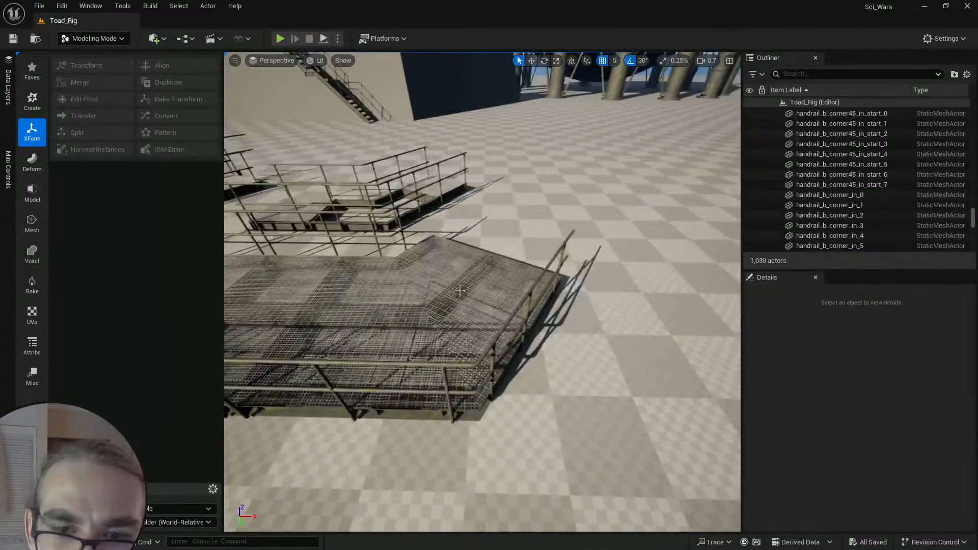
mouse_move(535, 293)
right_mouse_down()
mouse_move(501, 290)
mouse_move(528, 290)
mouse_move(512, 311)
mouse_move(519, 302)
right_mouse_up()
left_click(507, 321)
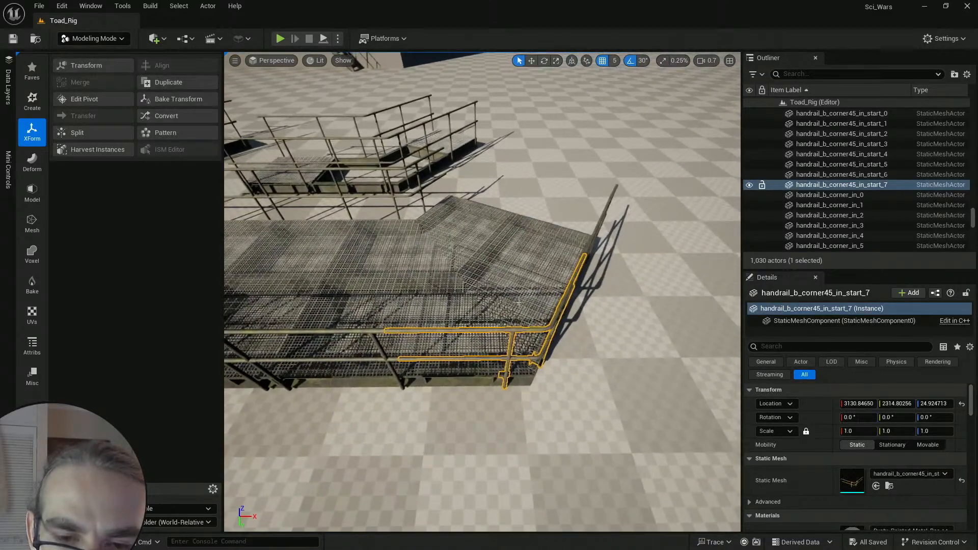
key("w")
left_click(464, 375)
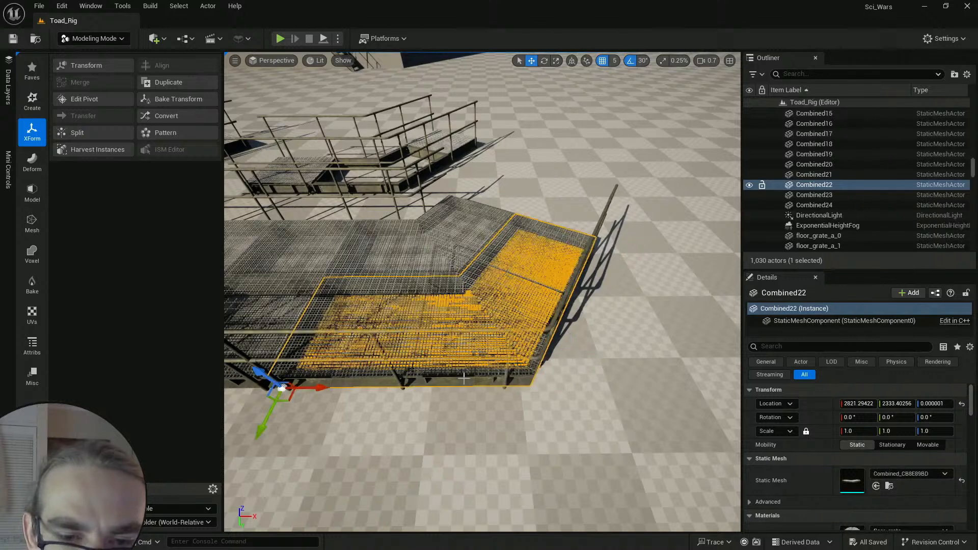
key("f")
left_click(588, 315)
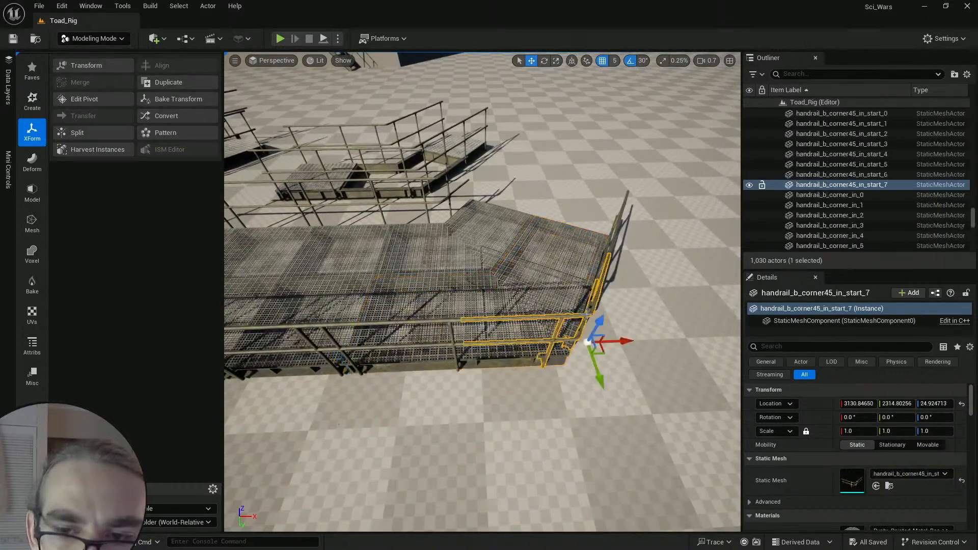
Step: Edit the outer corner handrail's pivot to the outer grate section's location: X 2821.294226, Y 2333.402568, Z 0.000001
left_click(97, 100)
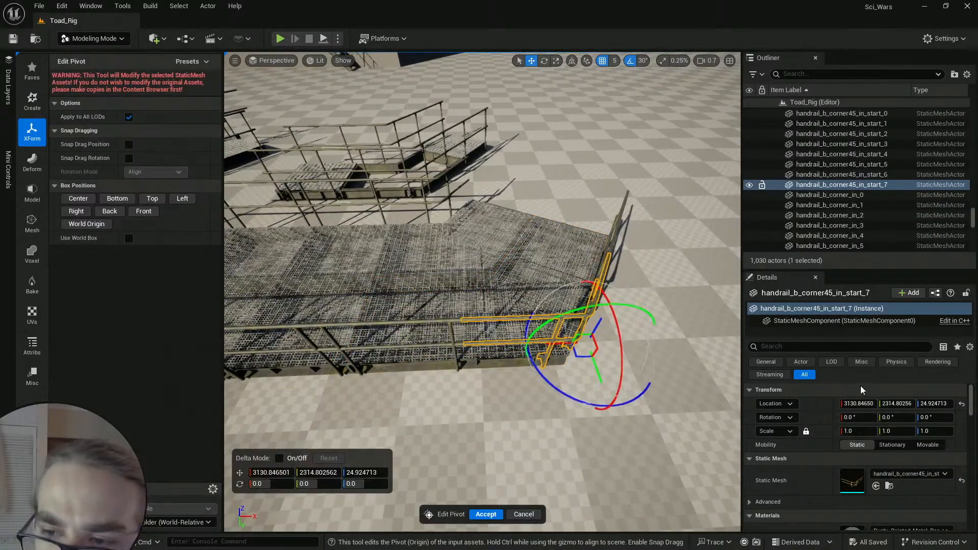
left_click(421, 361)
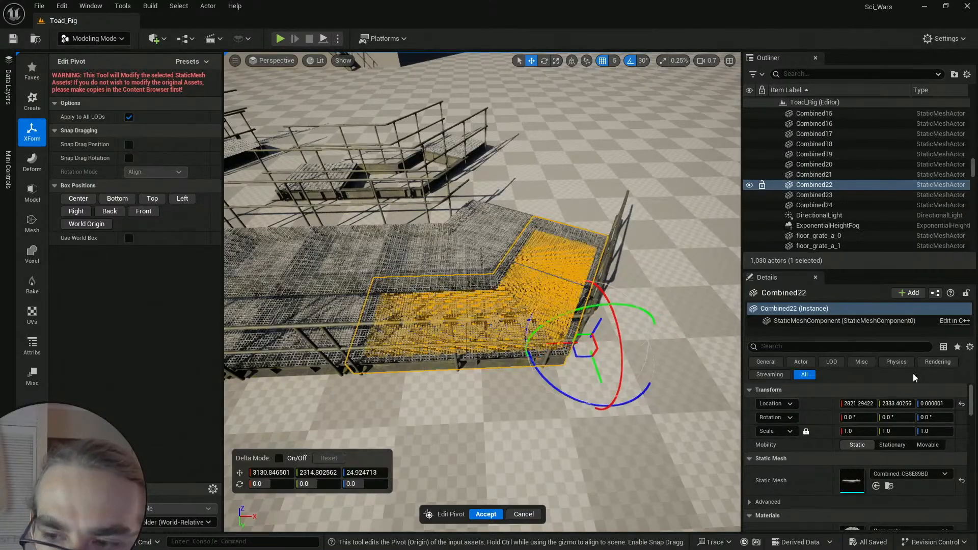
left_click(858, 404)
left_click(272, 473)
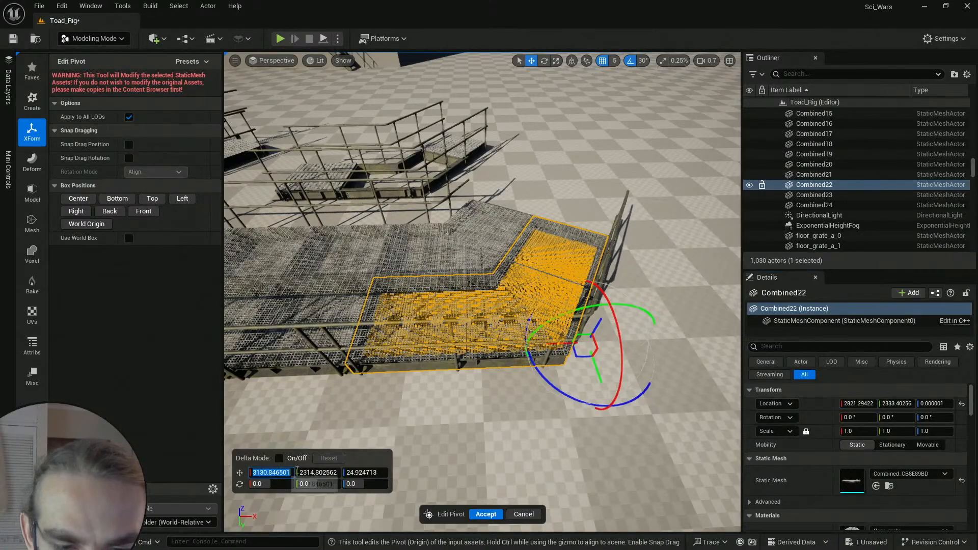
type("2821.294226")
left_click(897, 404)
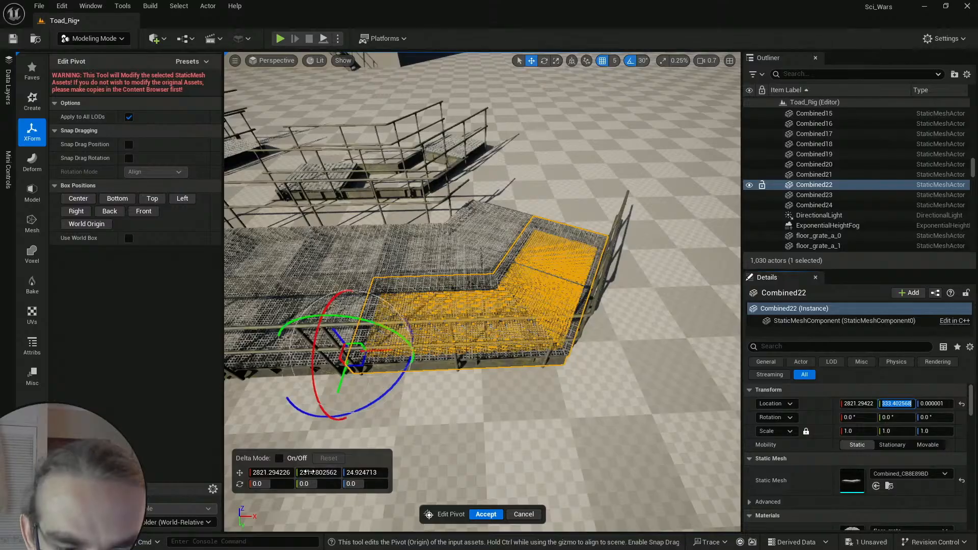
left_click(311, 473)
type("2333.402568")
left_click(932, 403)
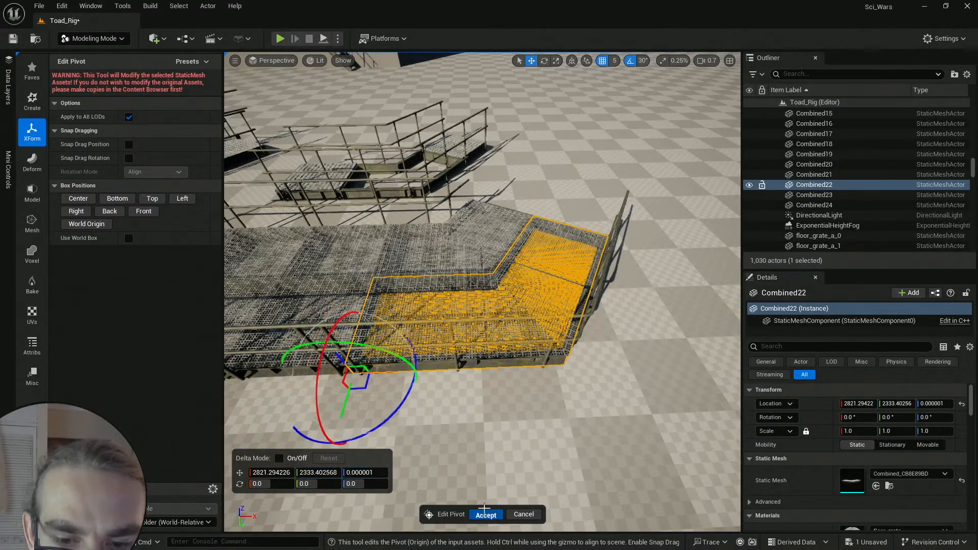
left_click(486, 514)
Step: Examine the handrails along the platform's outer side and angled edge, checking the pivot of the angled-edge rail
left_click(580, 328)
key("w")
key("Escape")
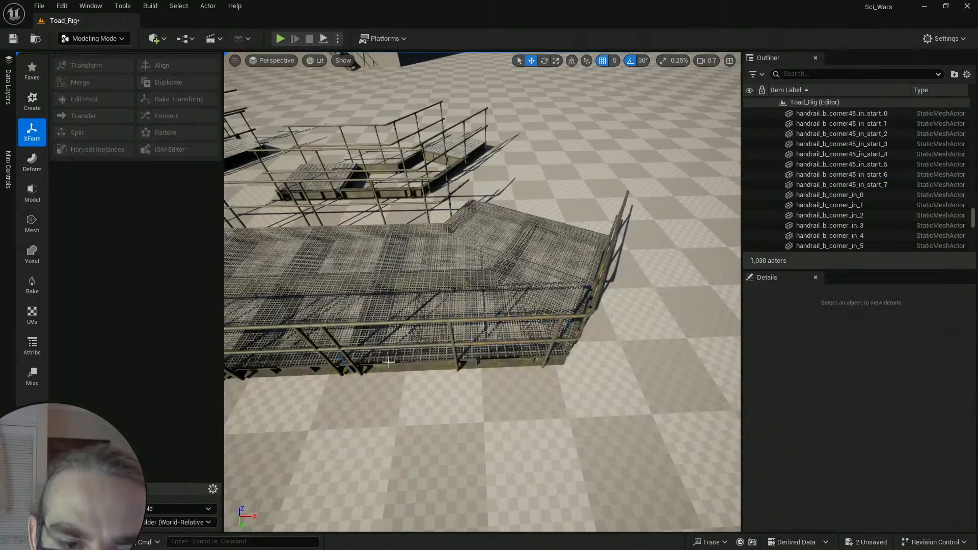
left_click(396, 349)
left_click(499, 318)
key("d")
right_click_drag(499, 317, 422, 314)
left_click(484, 270)
key("e")
key("q")
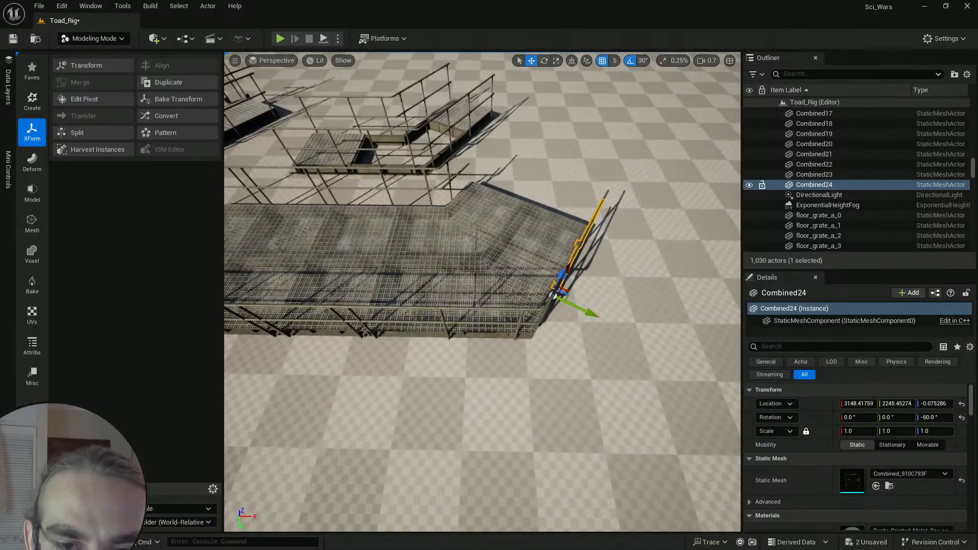
left_click(370, 336)
key("d")
right_click_drag(554, 287, 510, 258)
left_click(510, 257)
left_click(507, 255)
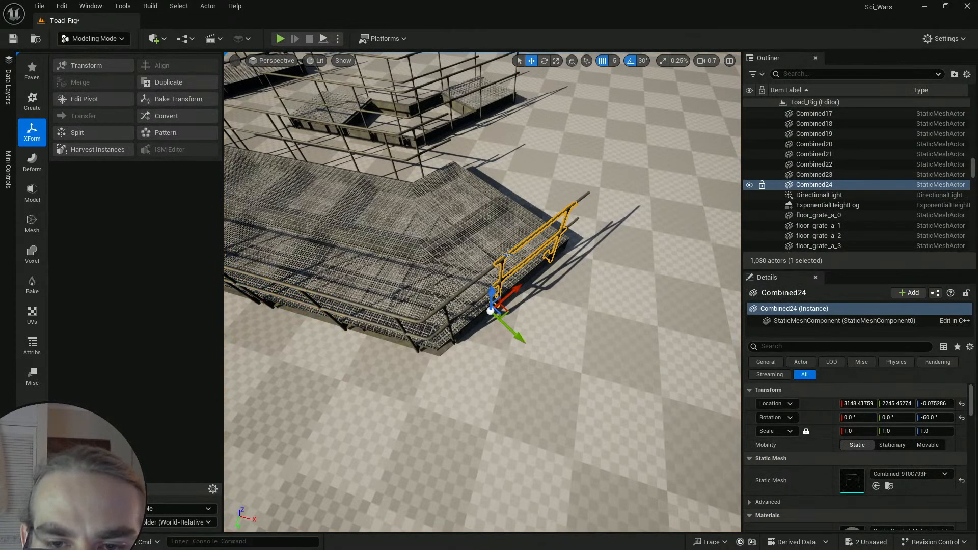
Step: Inspect the short rail extension at the end of the angled edge and how it meets the neighbouring handrail
key("Escape")
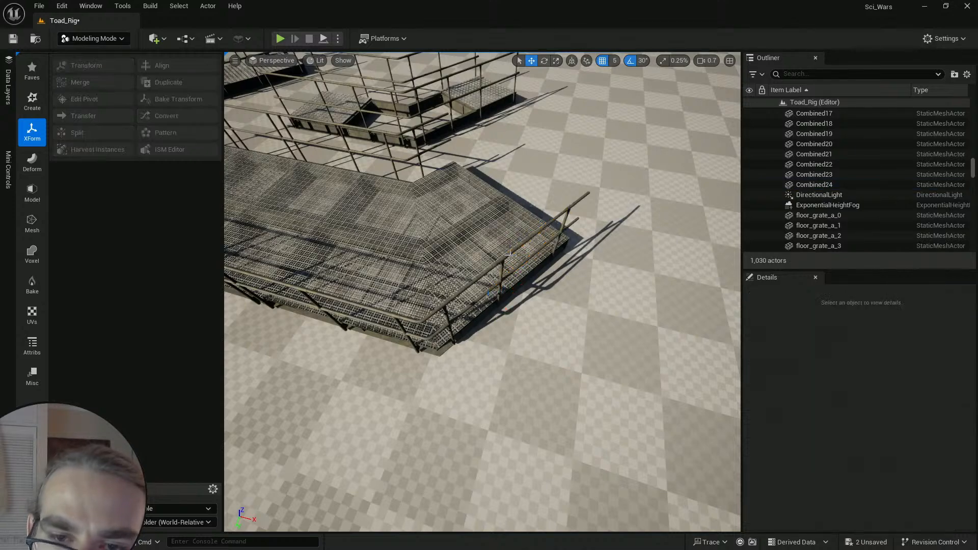
key("d")
right_click_drag(510, 254, 459, 236)
left_click(555, 256)
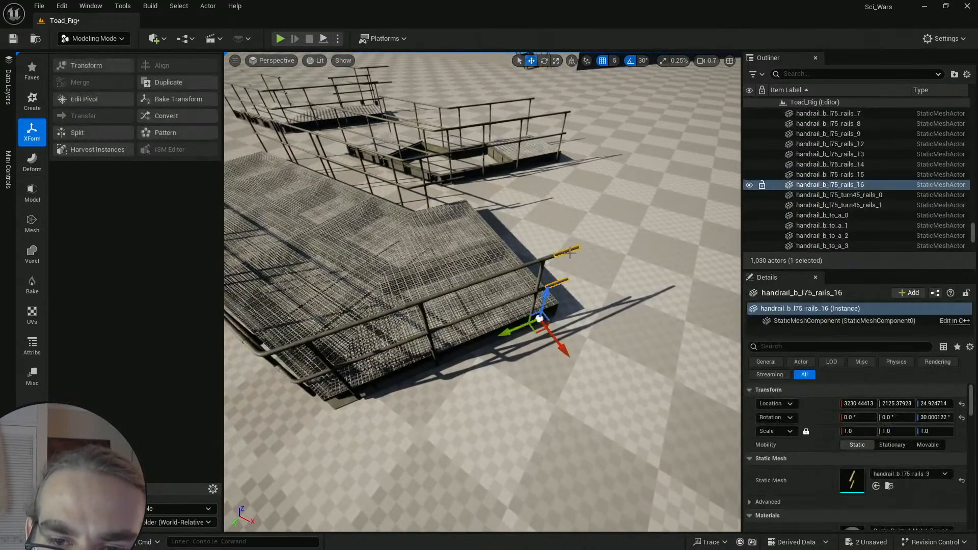
key("w")
key("d")
right_click_drag(578, 257, 545, 247)
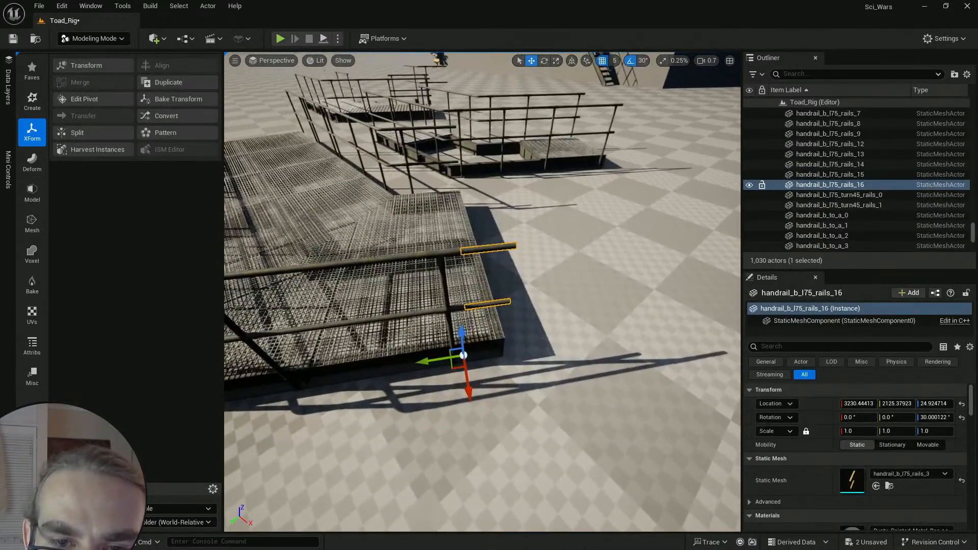
left_click(434, 254)
key("a")
key("s")
right_click_drag(447, 255, 505, 274)
key("w")
key("e")
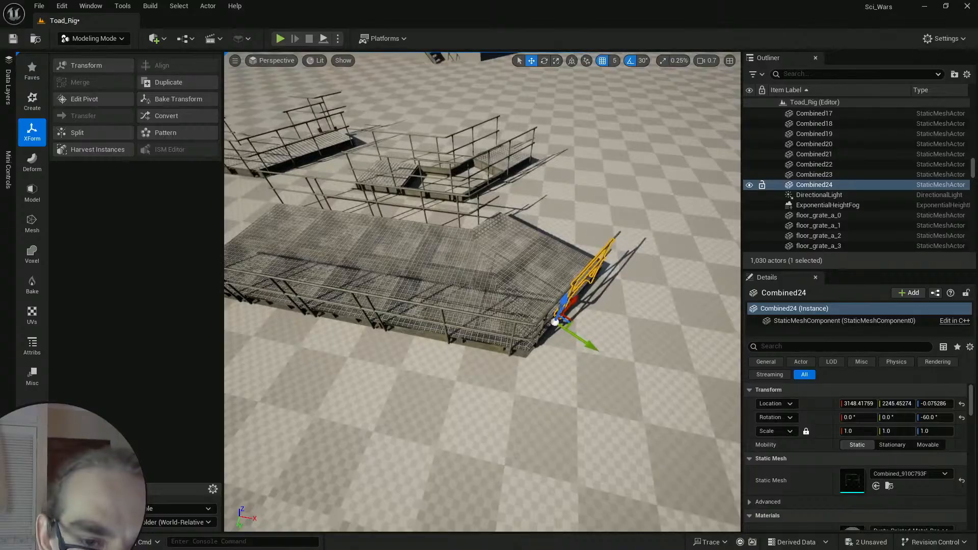
Step: Compare the pivot location of the inner corner handrail with that of the inner angled grate section
left_click(389, 300)
right_click_drag(458, 321, 516, 193)
left_click(449, 204)
left_click(452, 207)
key("w")
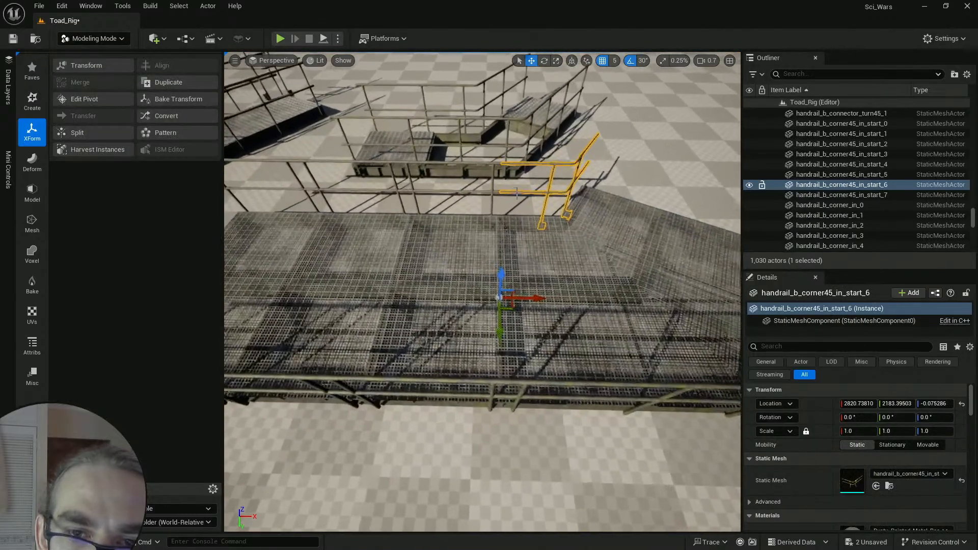
left_click(513, 231)
left_click(513, 233)
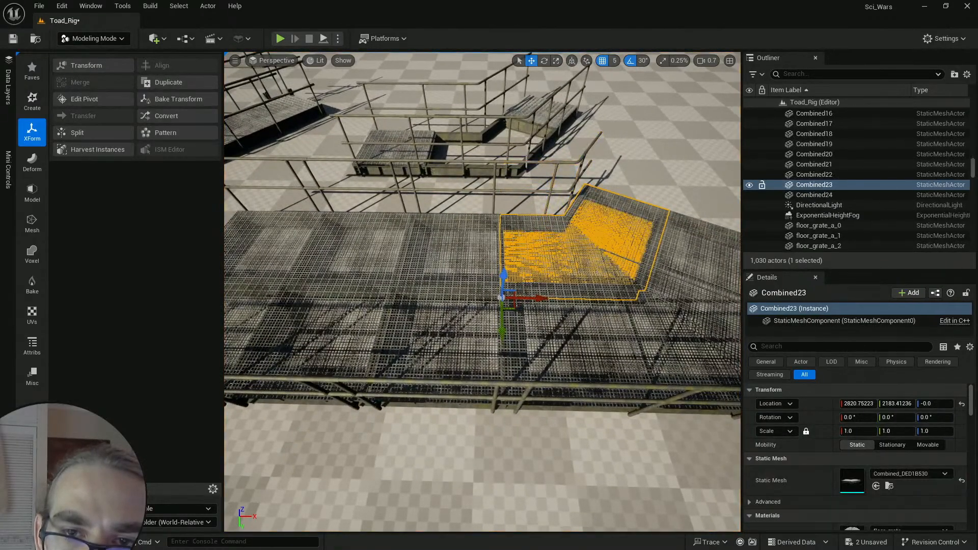
Step: Merge the outer straight rail, corner handrail, angled-edge rail and short rail extension into one new object, deleting the inputs
left_click(527, 161)
right_click_drag(509, 295, 514, 304)
key("q")
left_click(448, 286)
right_click_drag(448, 286, 436, 289)
key("d")
left_click(446, 286, "shift")
key("d")
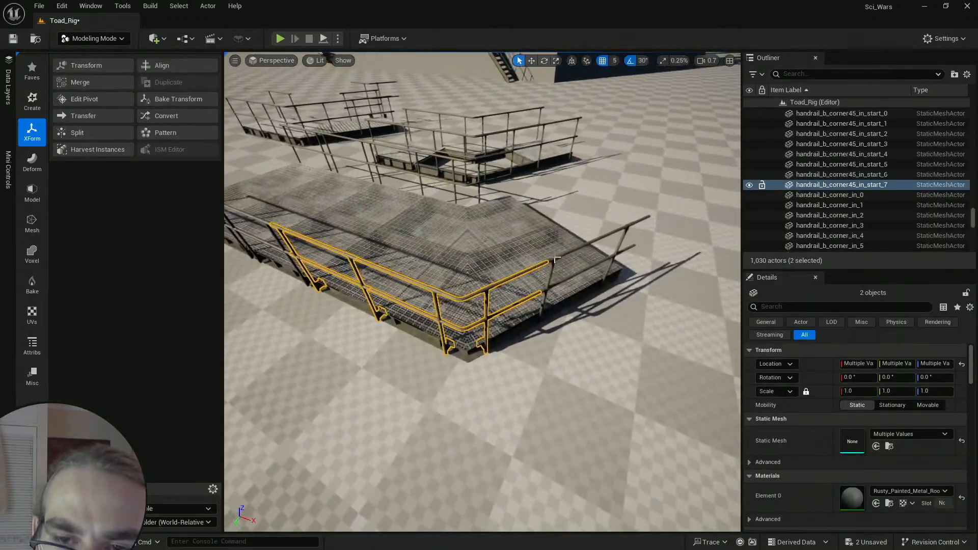
left_click(578, 243, "shift")
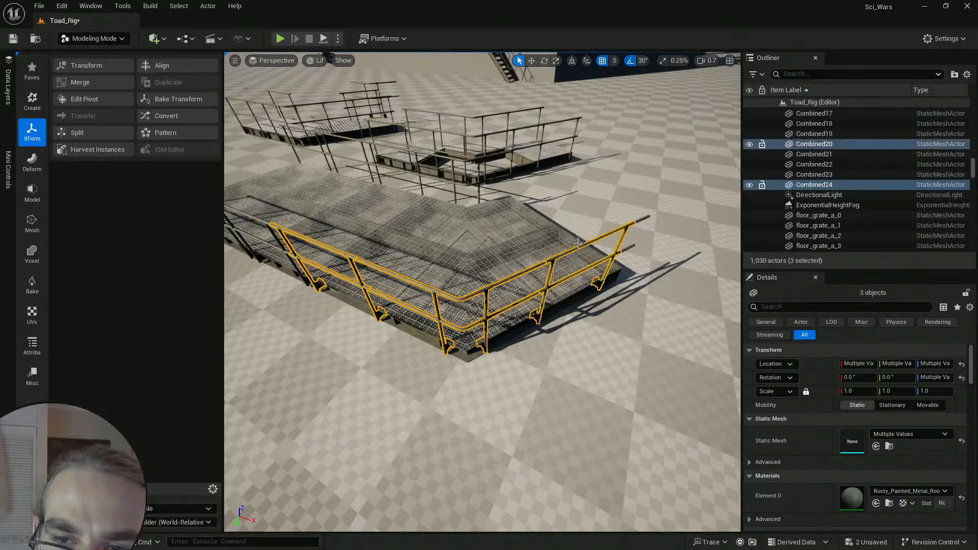
left_click(641, 224, "shift")
right_click_drag(641, 224, 614, 234)
key("d")
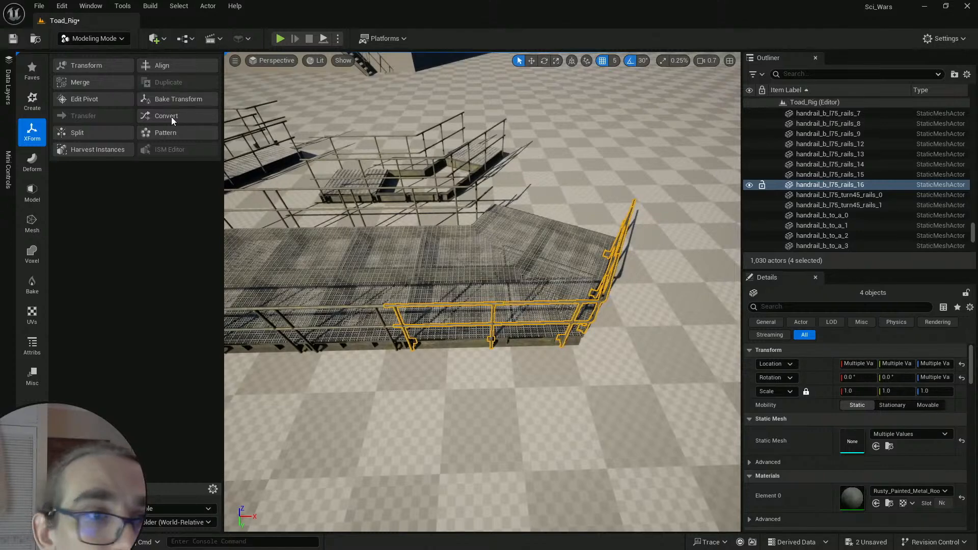
left_click(99, 82)
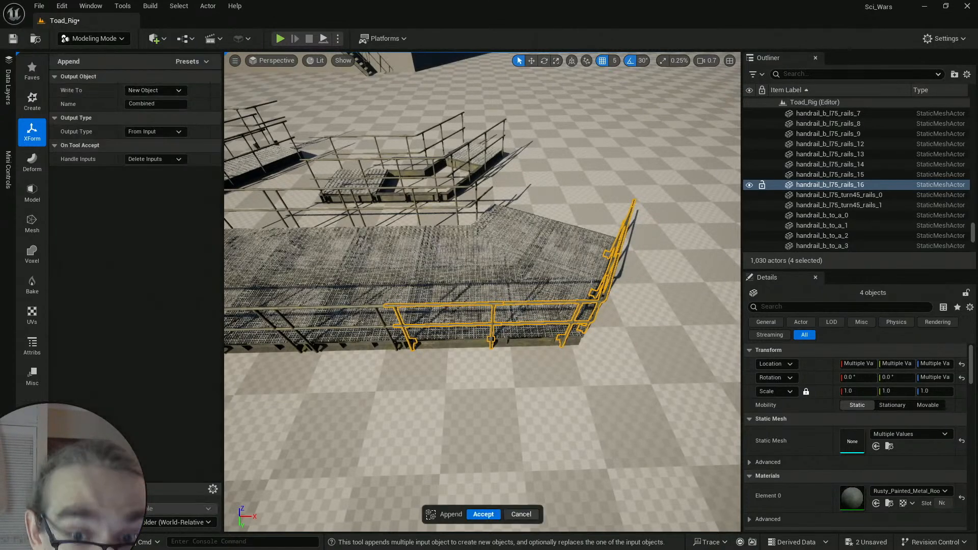
left_click(483, 514)
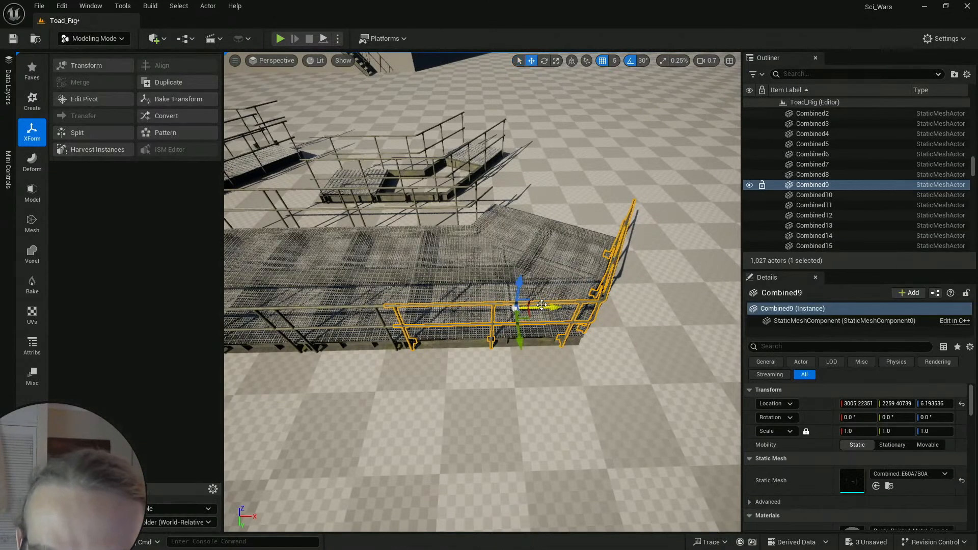
Step: Start editing the merged handrail's pivot and set its X to the outer grate section's 2821.294226
right_click_drag(542, 305, 539, 307)
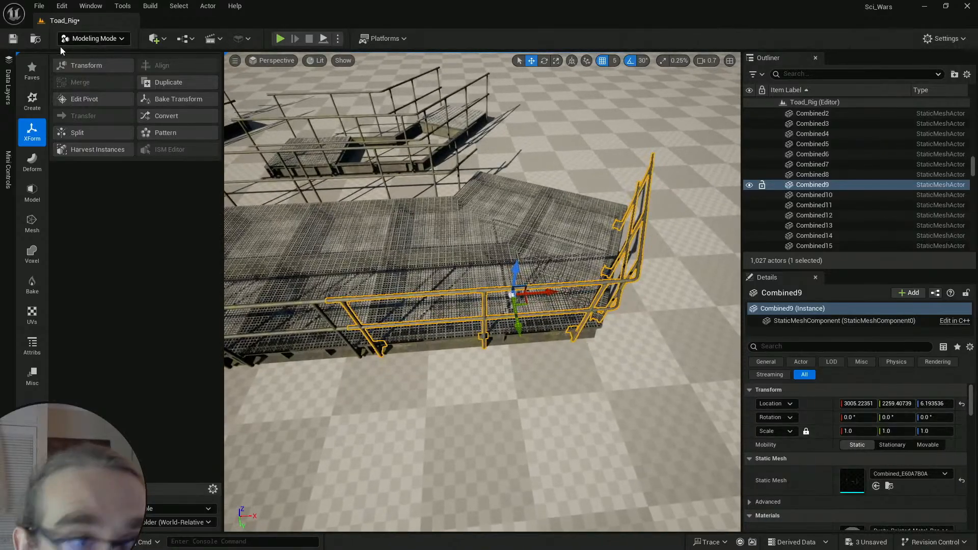
left_click(84, 99)
left_click(445, 343)
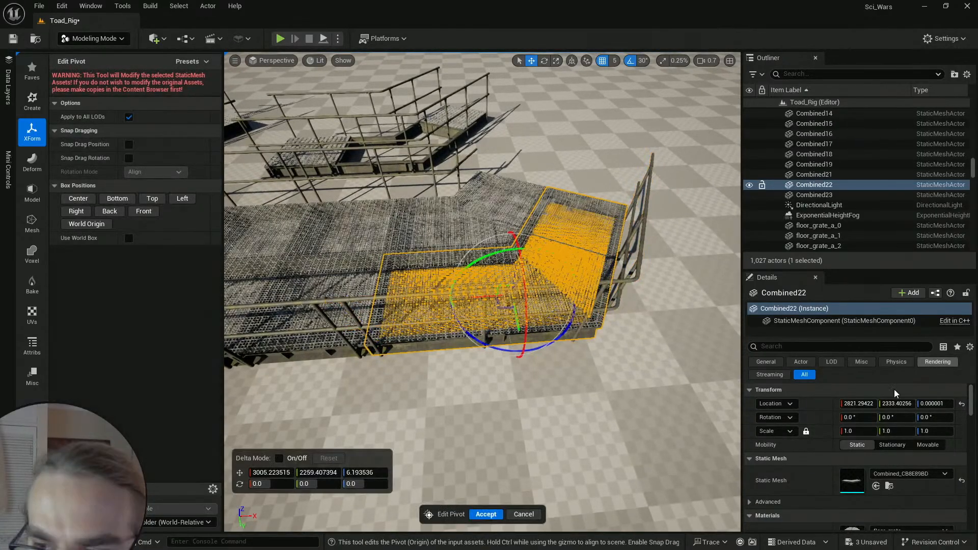
left_click(857, 404)
left_click(272, 473)
type("2821.294226")
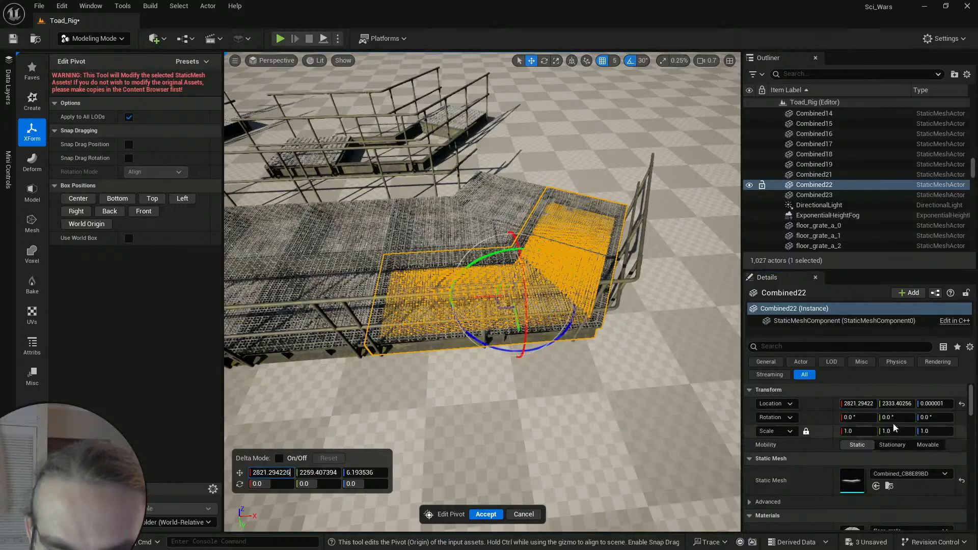
Step: Copy the outer grate section's Y 2333.402568 and Z 0.000001 into the merged handrail's pivot and accept the edit
left_click(897, 403)
key("ctrl+c")
left_click(318, 473)
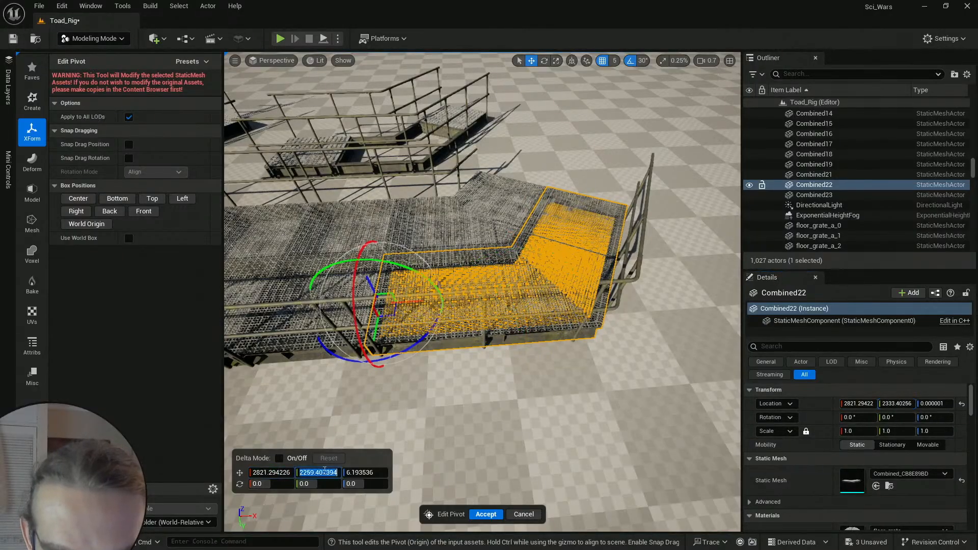
key("ctrl+v")
left_click(933, 403)
key("ctrl+c")
left_click(365, 473)
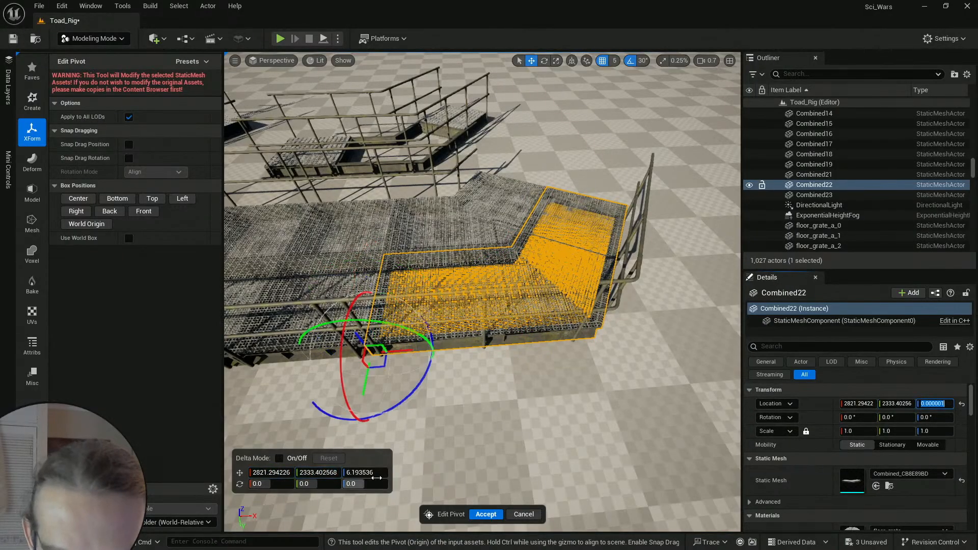
key("ctrl+v")
left_click(486, 514)
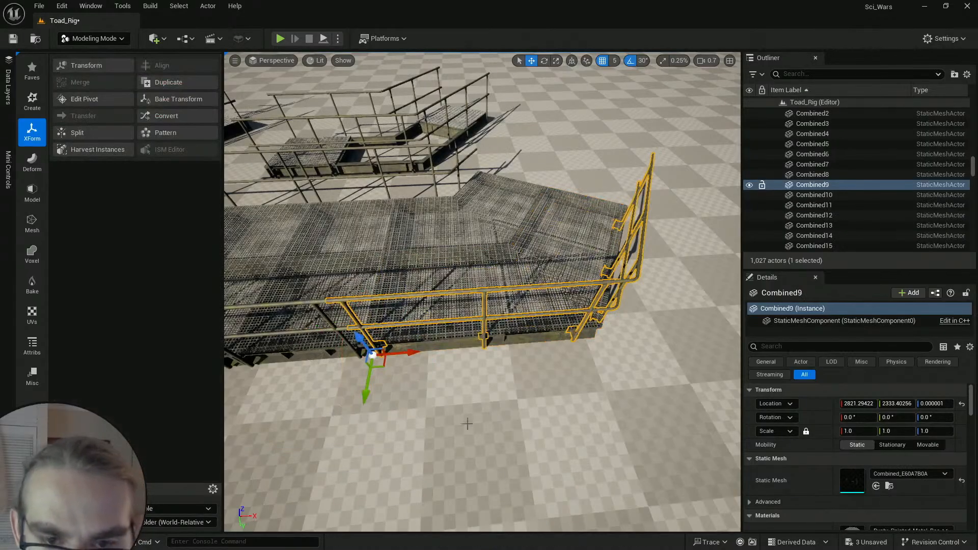
Step: Test the new pivot by moving the merged handrail away along X and pasting the outer grate section's location onto it
key("Escape")
left_click(484, 319)
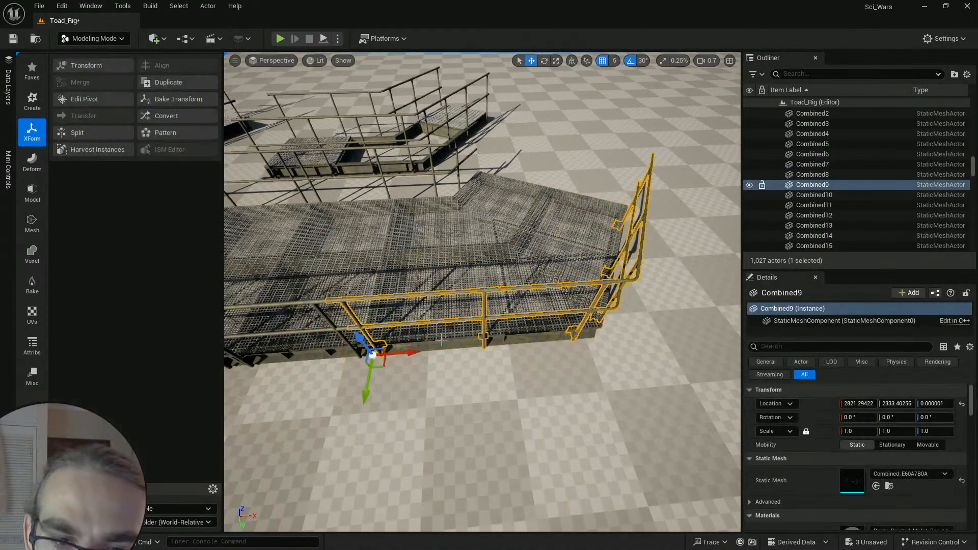
left_click_drag(412, 351, 697, 332)
left_click(530, 286)
scroll(530, 285, "down", 1)
scroll(566, 216, "down", 3)
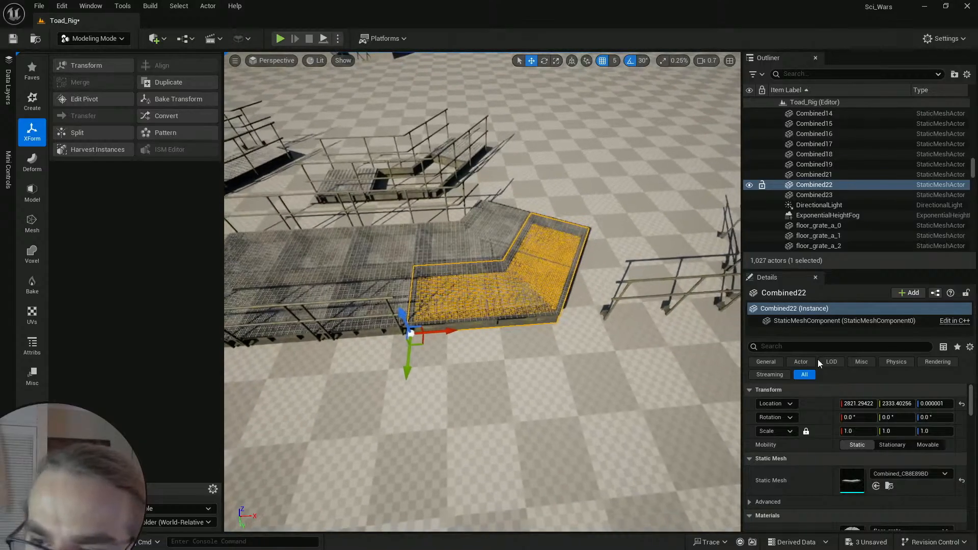
right_click(817, 399)
left_click(843, 421)
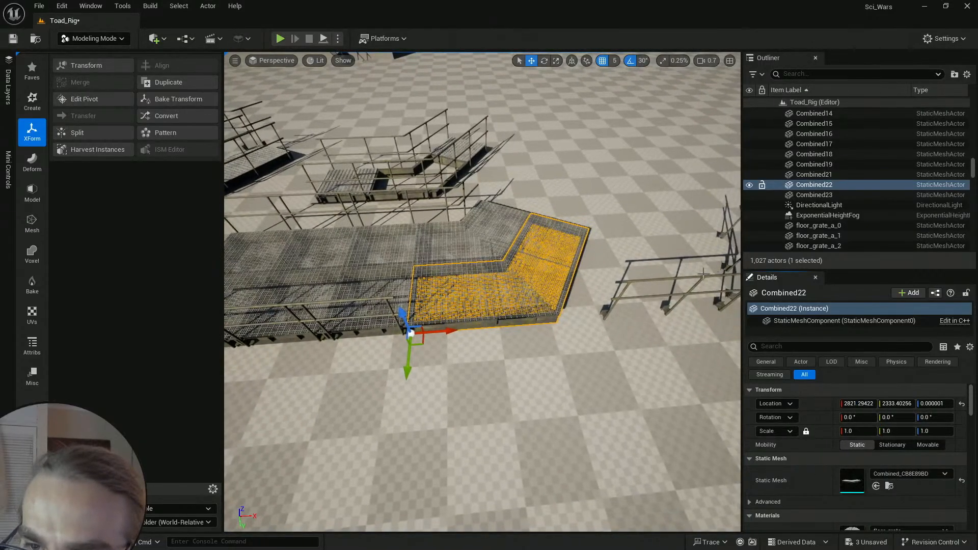
left_click(703, 276)
right_click(820, 407)
left_click(840, 428)
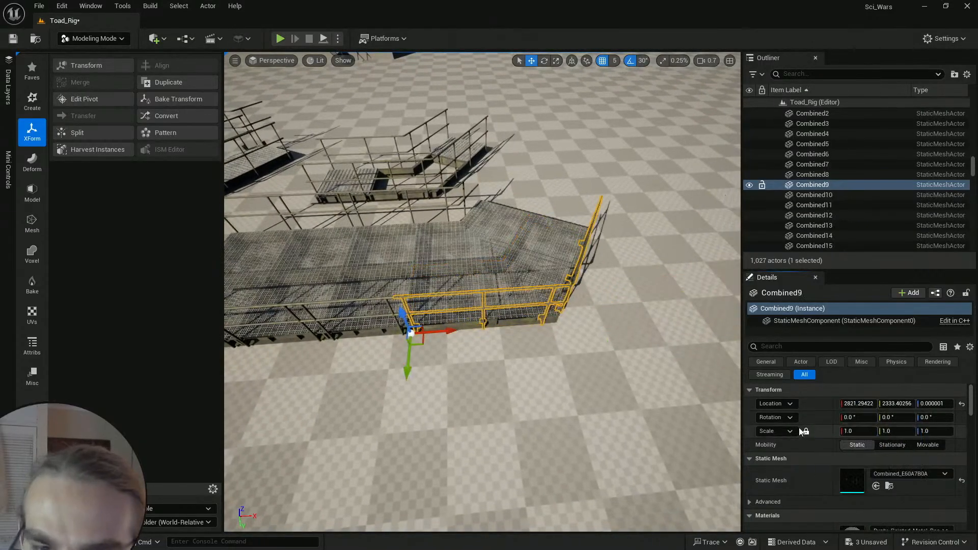
key("Escape")
Step: Duplicate the square grate section at the outer corner of the platform's straight end
scroll(377, 360, "up", 1)
mouse_move(377, 360)
right_mouse_down()
mouse_move(305, 310)
mouse_move(377, 360)
right_mouse_up()
left_click(377, 360)
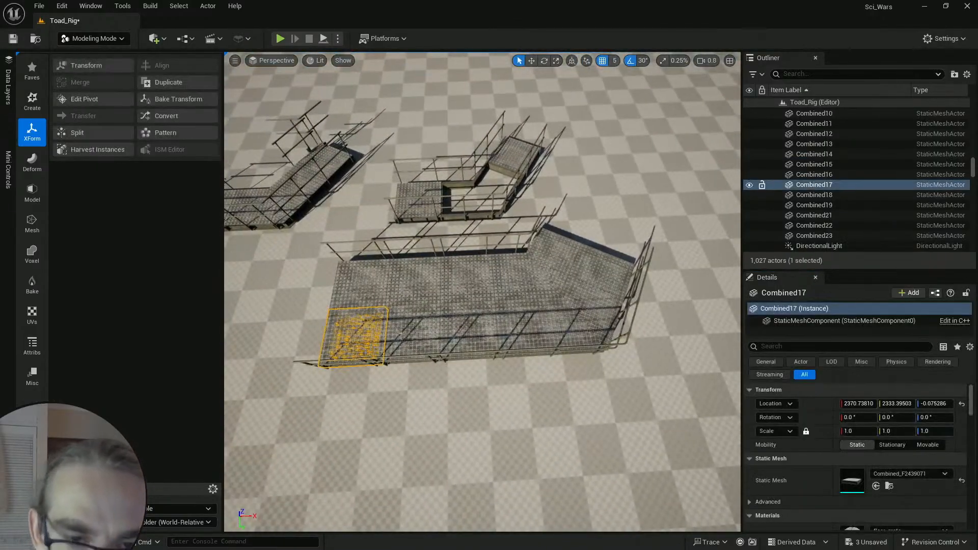
key("ctrl+d")
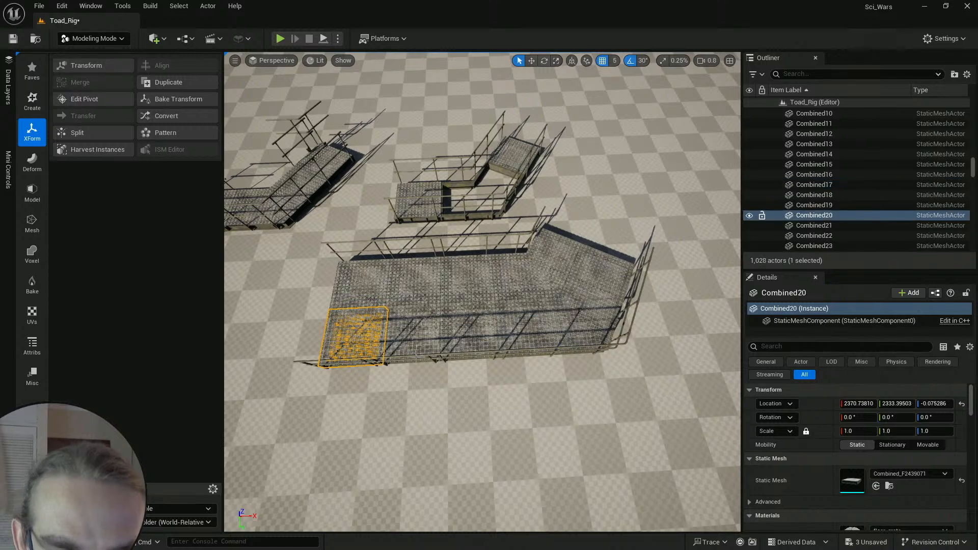
Step: Try moving the copied grate section along X to the platform's angled end
key("w")
left_click_drag(389, 367, 635, 340)
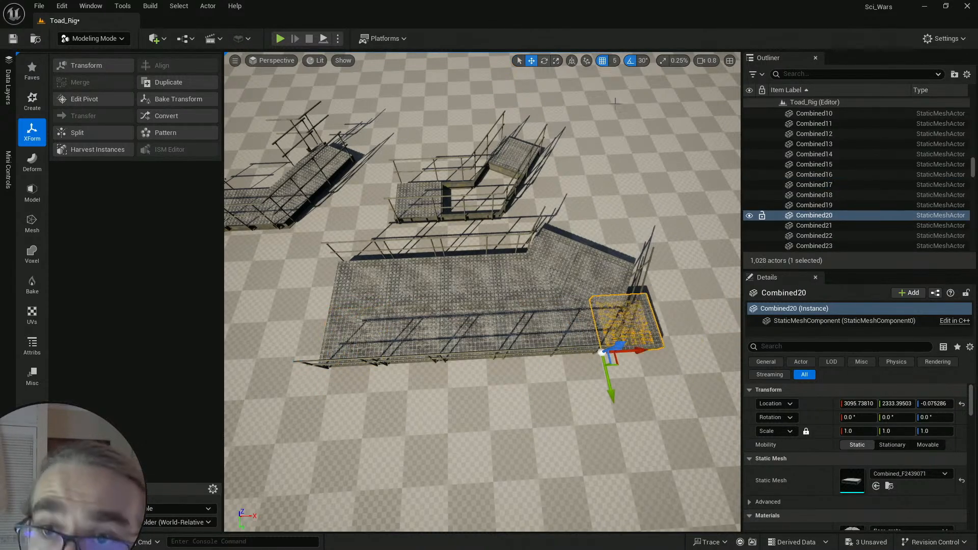
key("ctrl+z")
Step: Set the position grid snap to 50 and retry moving the copied grate section along X before undoing that move
left_click(614, 60)
left_click(640, 124)
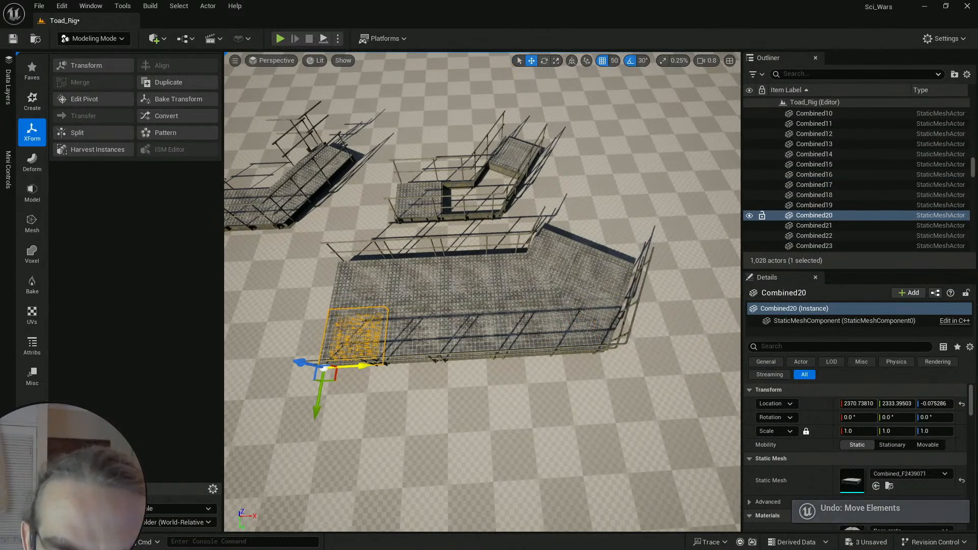
left_click_drag(362, 364, 627, 338)
key("ctrl+z")
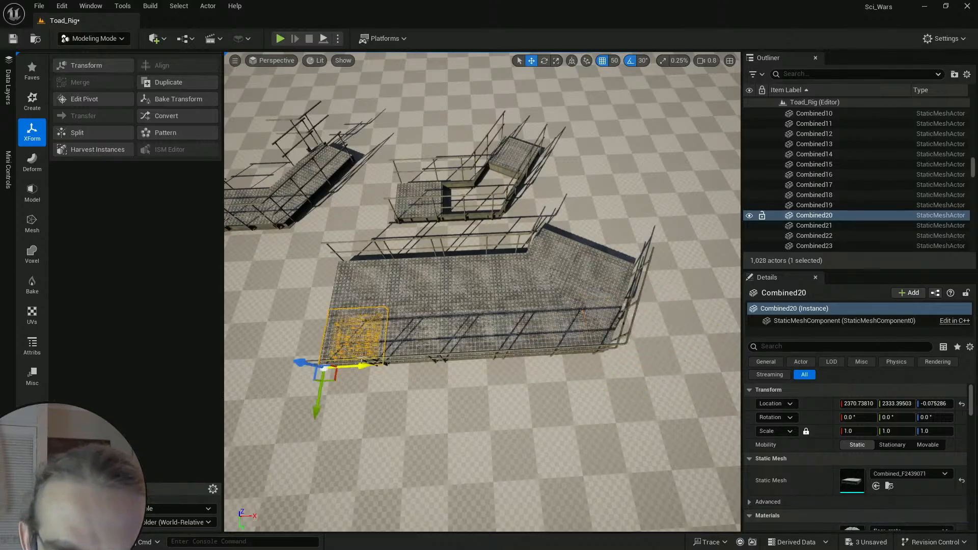
mouse_move(316, 311)
right_mouse_down()
mouse_move(301, 306)
mouse_move(298, 290)
mouse_move(315, 311)
right_mouse_up()
key("w")
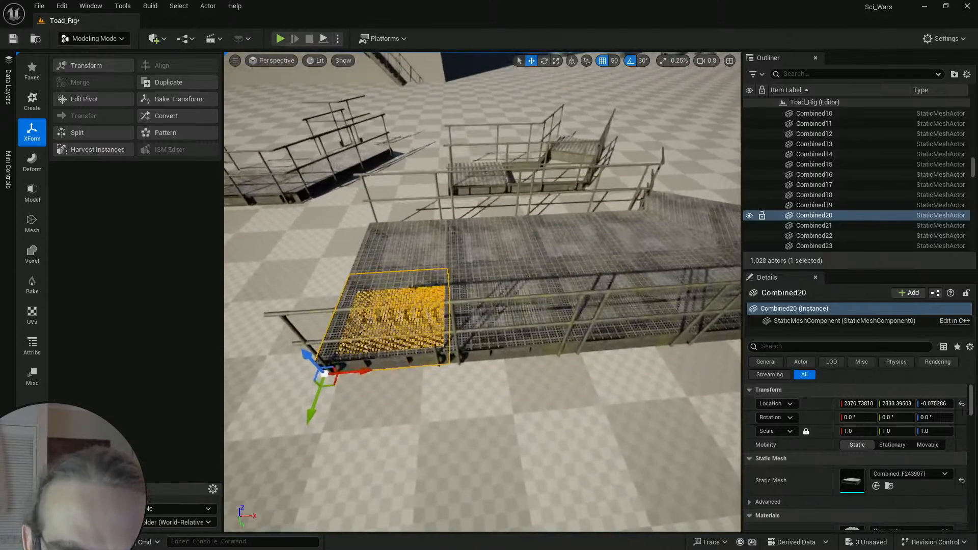
Step: Delete the copied grate section, try moving the original corner section along X, and undo that move
left_click_drag(364, 361, 289, 362)
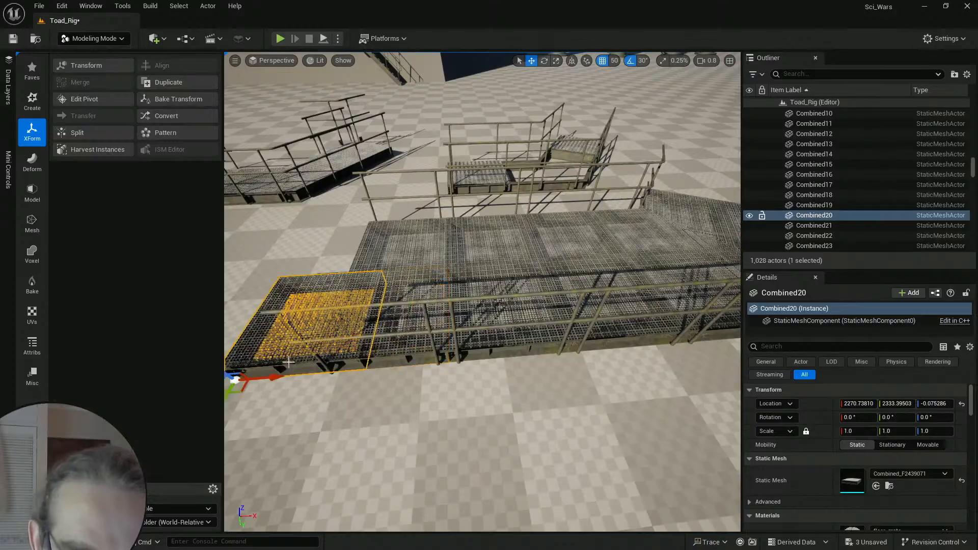
key("Delete")
left_click(389, 351)
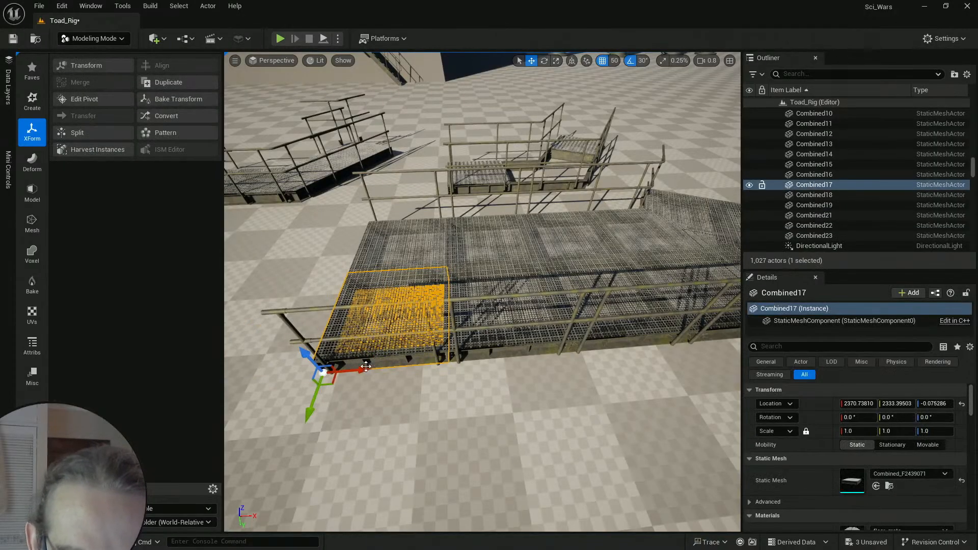
left_click_drag(364, 370, 283, 367)
key("ctrl+z")
Step: Duplicate the outer corner grate section together with its end handrail
left_click(313, 347, "shift")
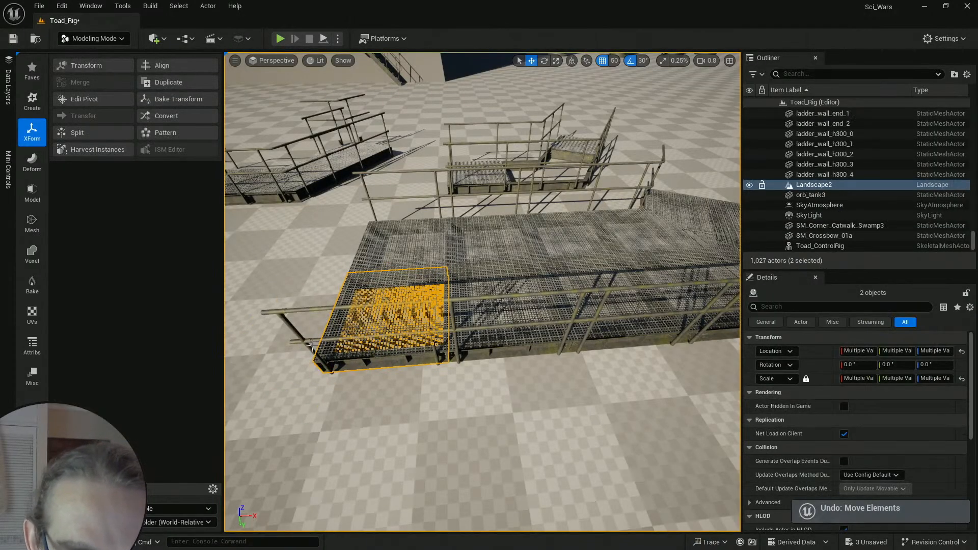
left_click(308, 341)
left_click(369, 356, "shift")
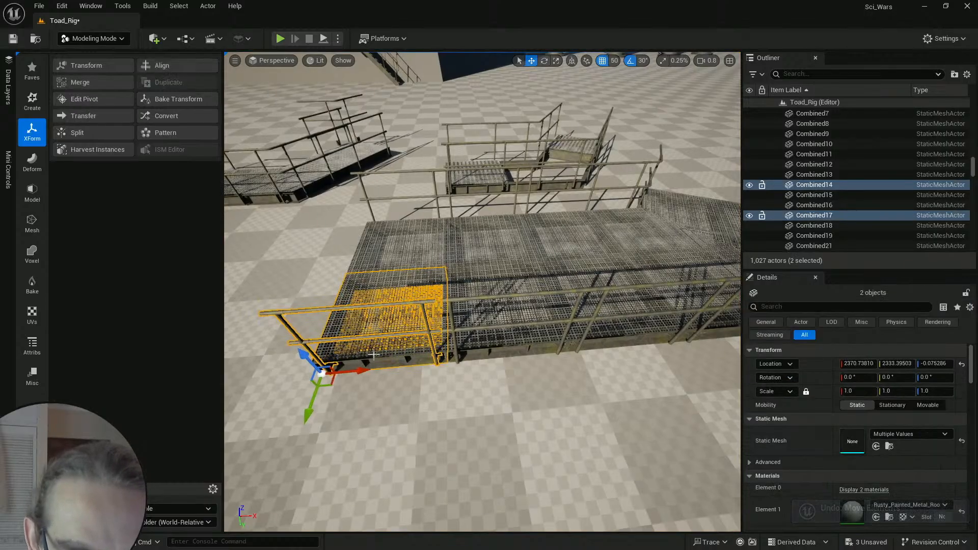
left_click(348, 357)
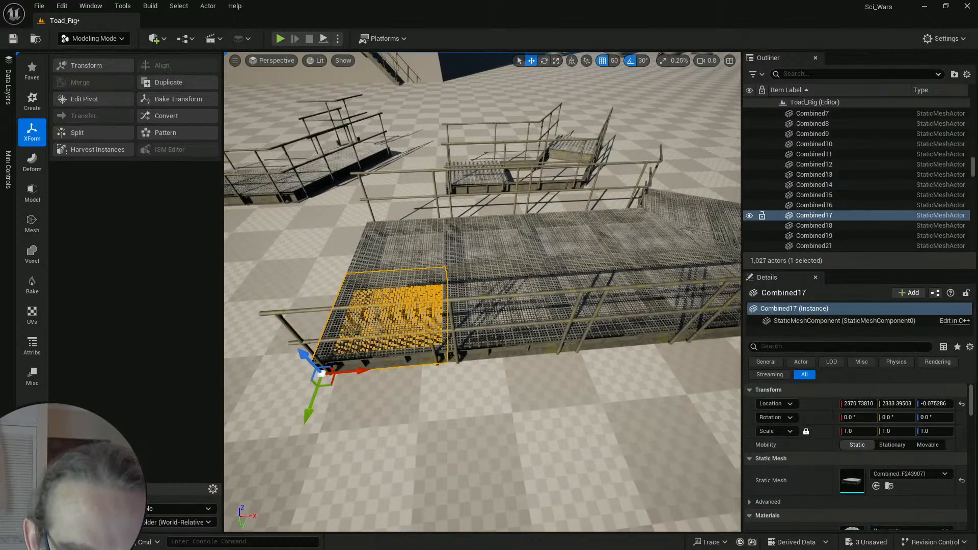
left_click(366, 357, "shift")
key("ctrl+d")
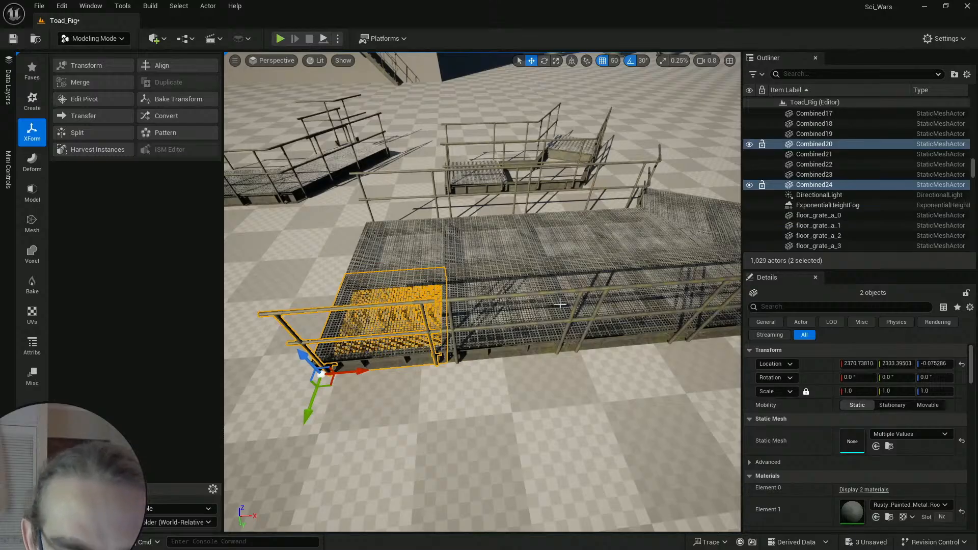
Step: Move the copied grate and handrail 900 units along X past the platform's angled end and rotate them -60° about Z
right_click_drag(560, 304, 551, 364)
left_click_drag(380, 325, 713, 325)
right_click_drag(713, 325, 721, 347)
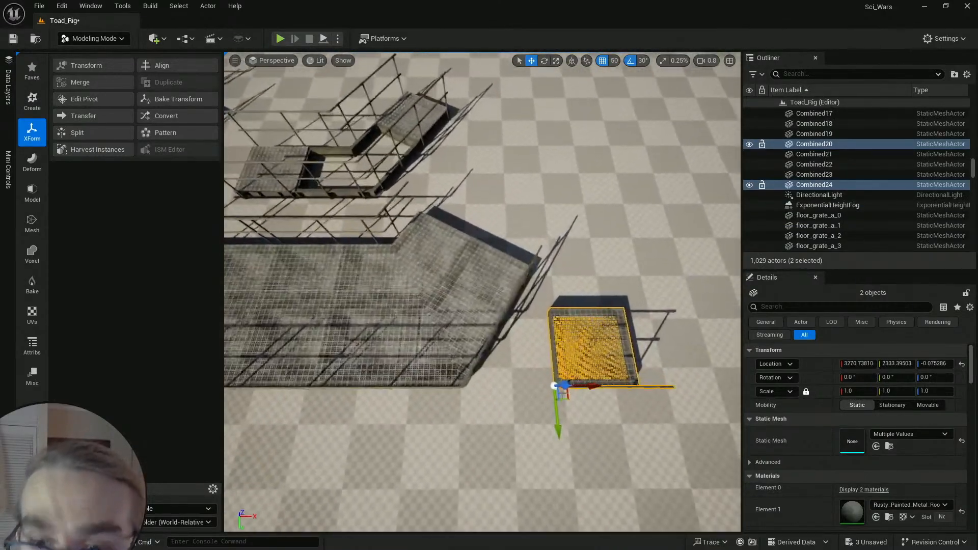
key("e")
left_click_drag(519, 432, 548, 448)
key("w")
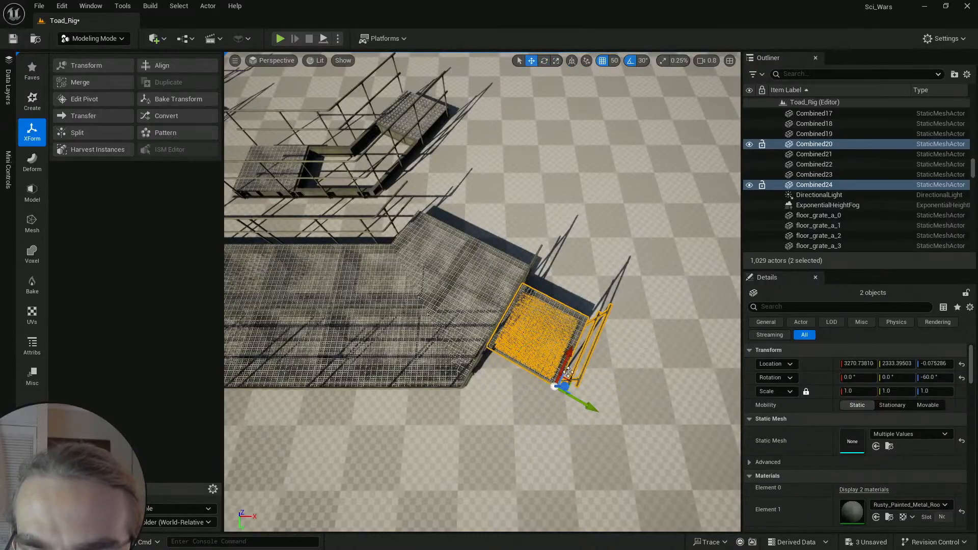
Step: Switch to local coordinates and move the copied pair along its own axes against the platform's angled end
key("ctrl+grave")
key("ctrl+grave")
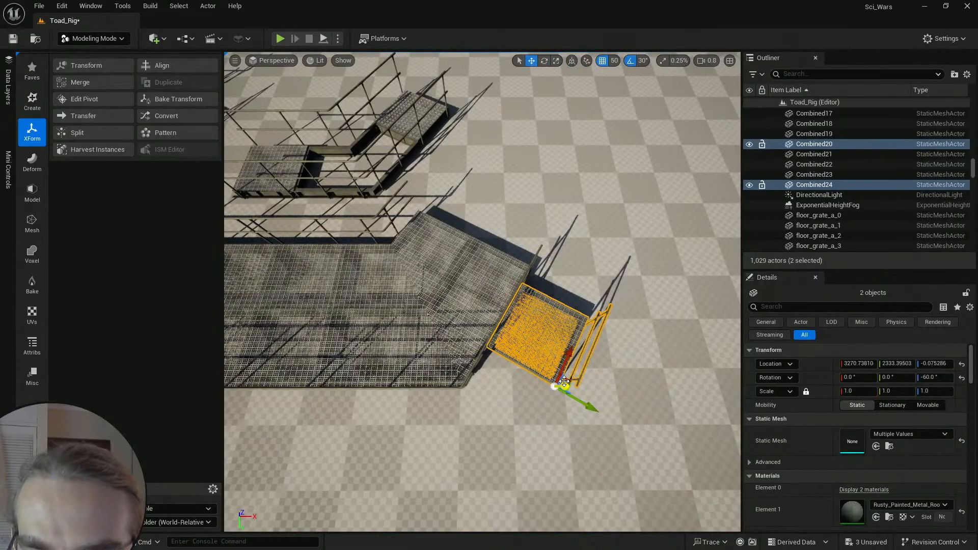
key("ctrl+grave")
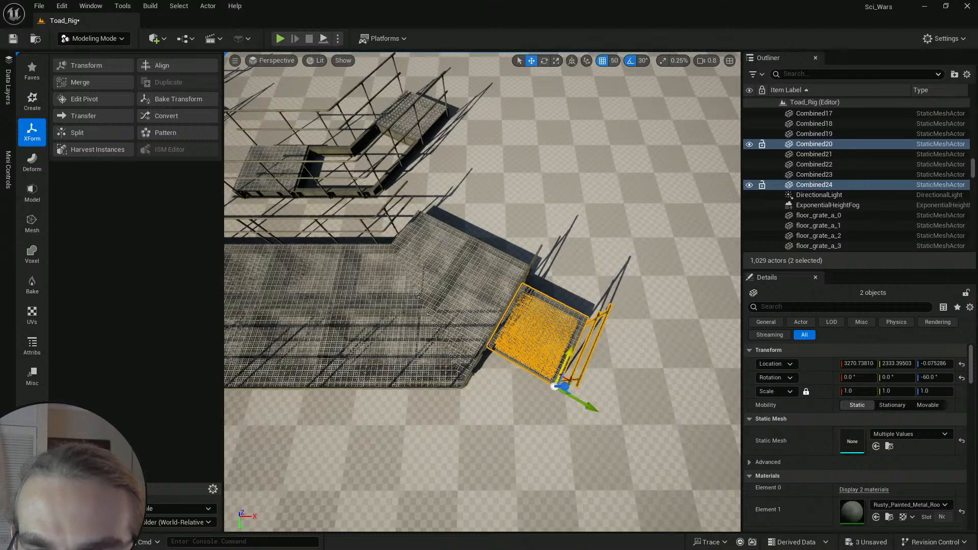
left_click_drag(564, 363, 595, 267)
left_click_drag(624, 314, 569, 296)
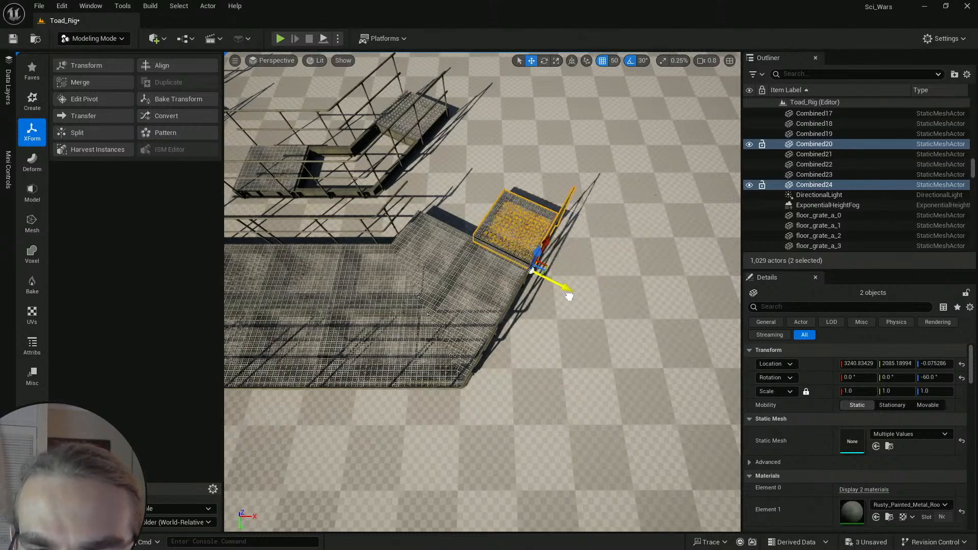
key("w")
Step: Set the position grid snap to 5 and shift the copied pair 5 units along its local X toward the platform
right_click_drag(570, 296, 472, 283)
scroll(569, 296, "down", 1)
key("a")
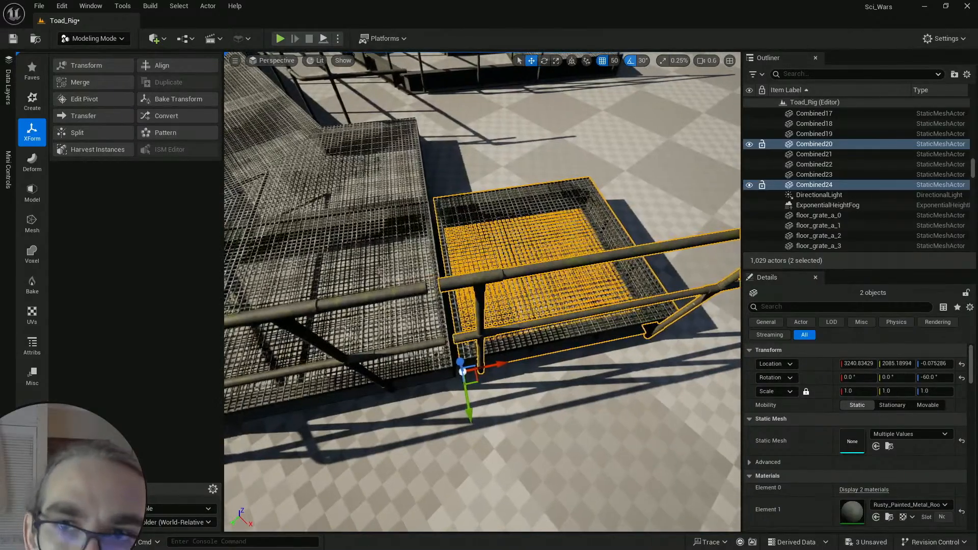
left_click(616, 63)
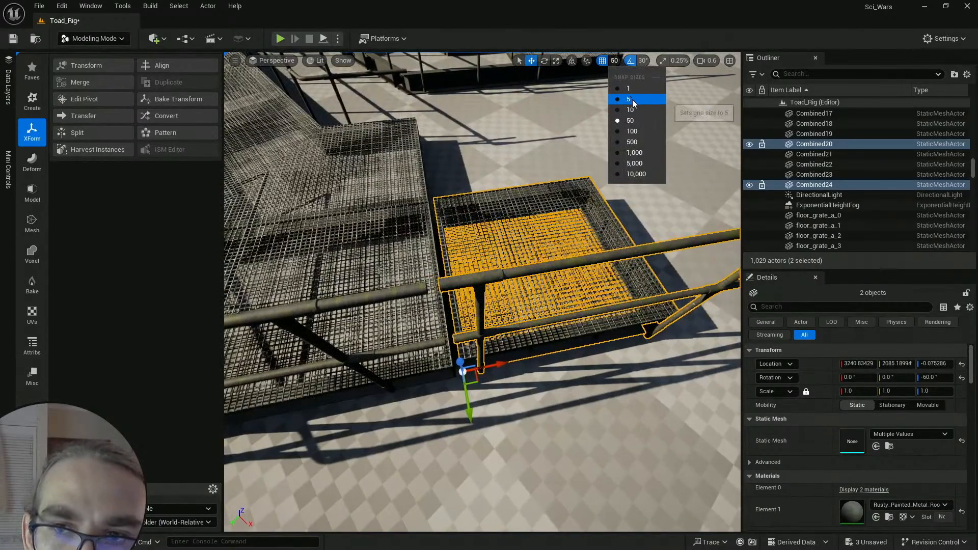
left_click(630, 92)
left_click_drag(496, 364, 493, 365)
Step: Set the position grid snap to 1, try nudging the copied pair along its local Y, and clear the selection
right_click_drag(494, 365, 501, 396)
scroll(494, 368, "down", 5)
key("w")
key("a")
key("w")
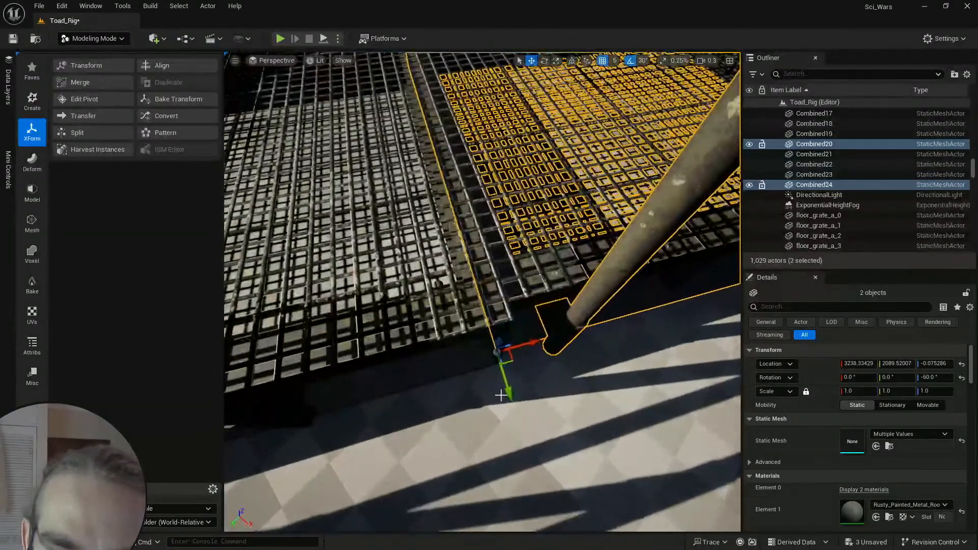
left_click_drag(510, 397, 514, 399)
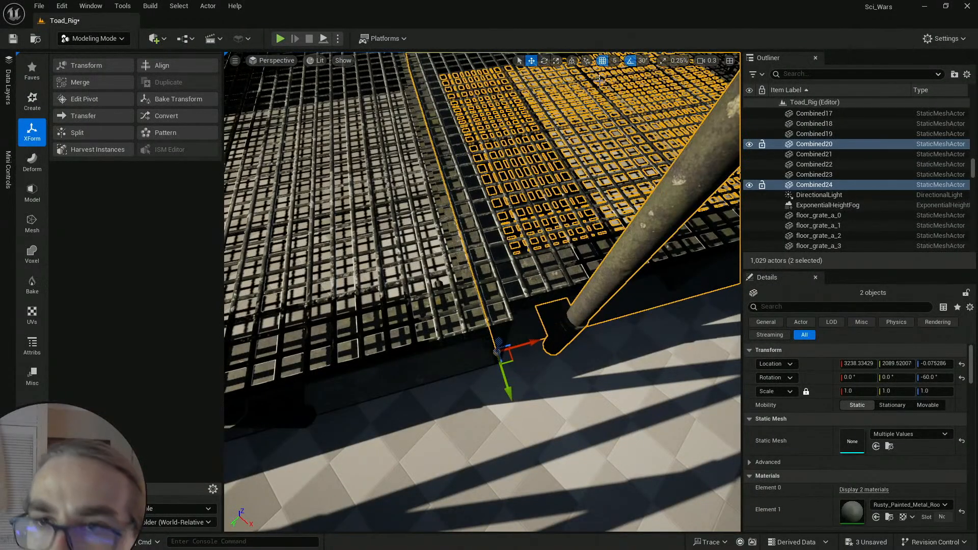
left_click(614, 60)
left_click(621, 82)
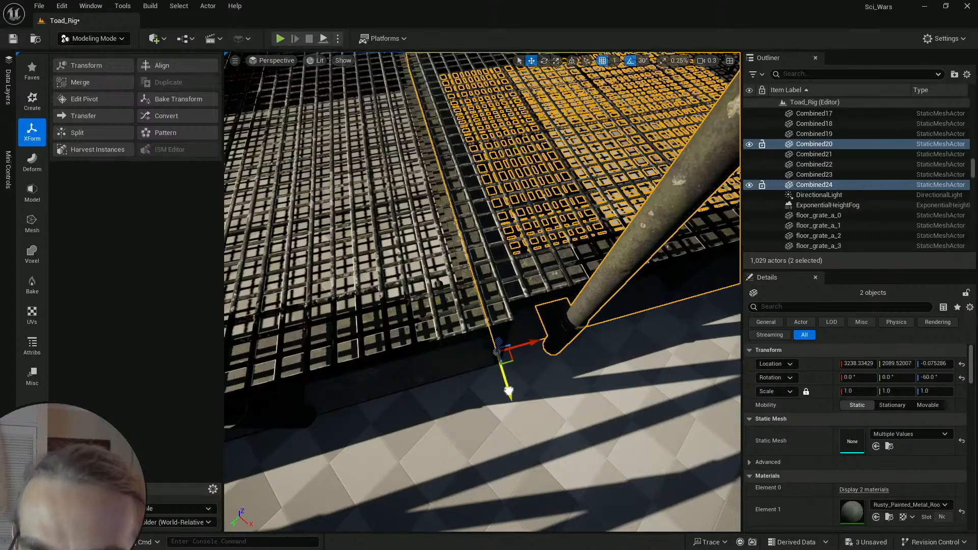
left_click_drag(514, 402, 514, 402)
key("Escape")
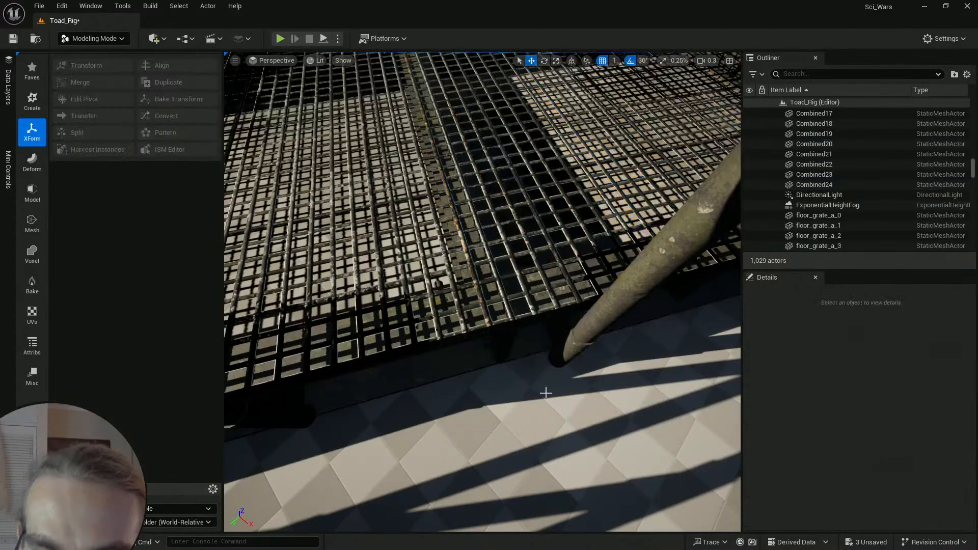
Step: Examine the joint between the copied handrail and the platform's railing, following the railing around to the outer corner
mouse_move(552, 393)
right_mouse_down()
mouse_move(553, 371)
mouse_move(553, 403)
right_mouse_up()
key("s")
key("e")
key("s")
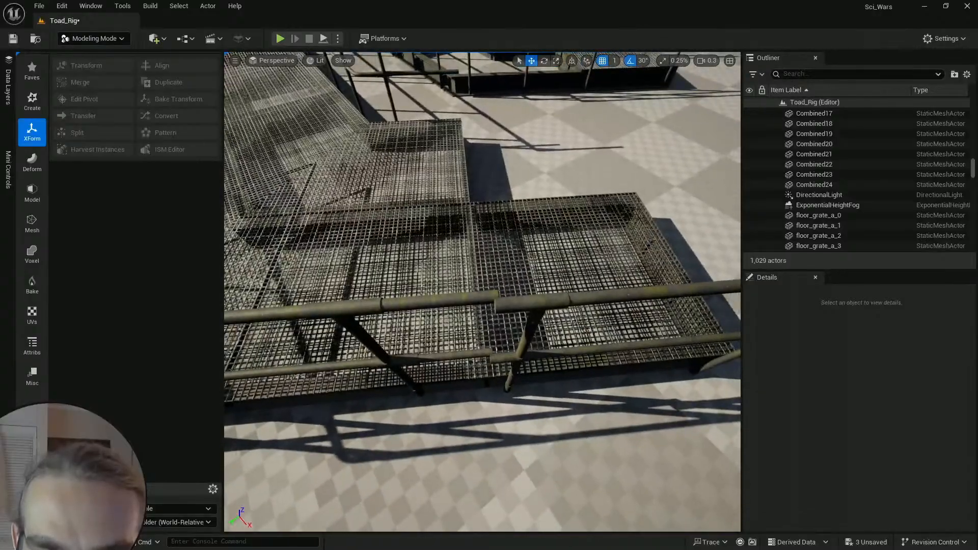
right_click_drag(553, 403, 616, 402)
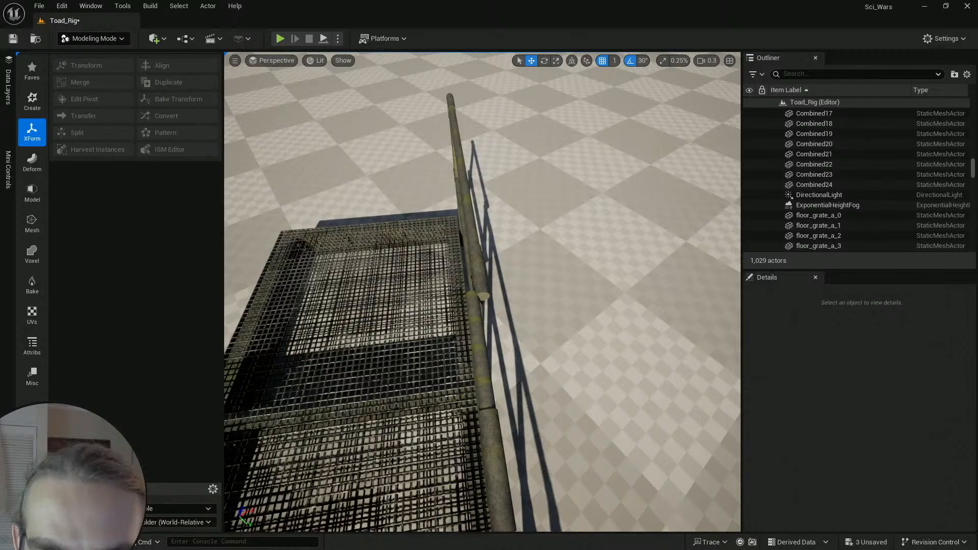
key("s")
right_click_drag(616, 403, 554, 268)
key("w")
key("q")
key("d")
key("e")
key("q")
key("w")
key("d")
key("s")
key("e")
key("s")
key("a")
key("q")
key("w")
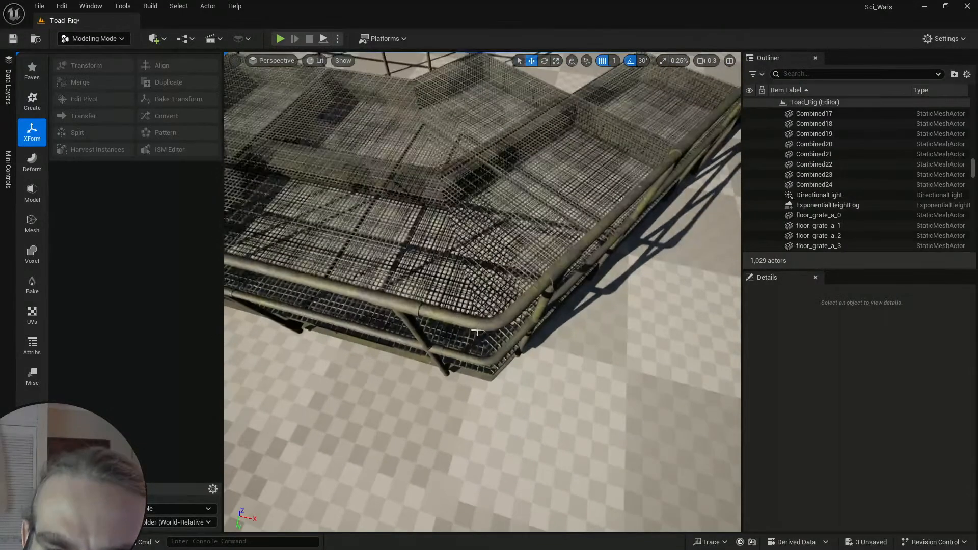
Step: Delete the spare 45° inner-corner handrail standing at the end of the farther small walkway
left_click(475, 332)
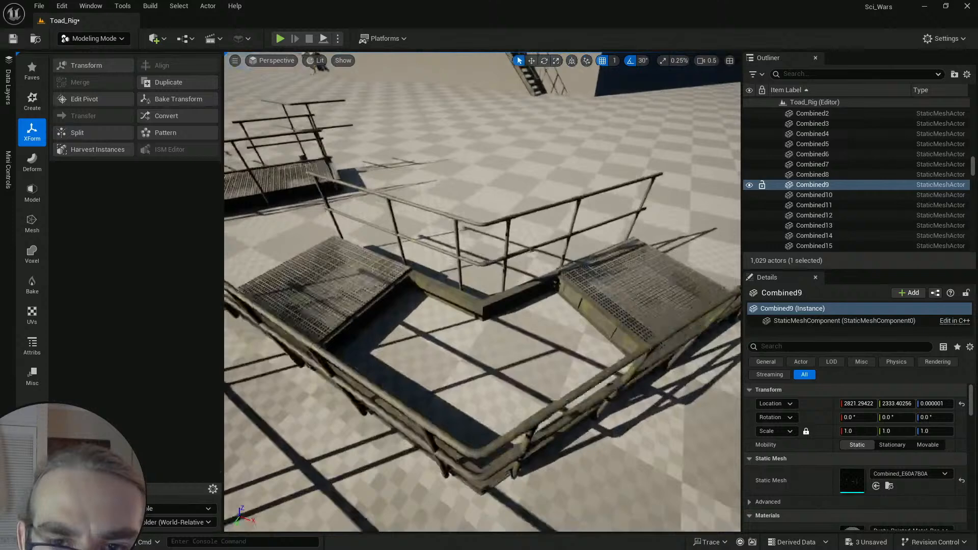
right_click_drag(479, 248, 480, 255)
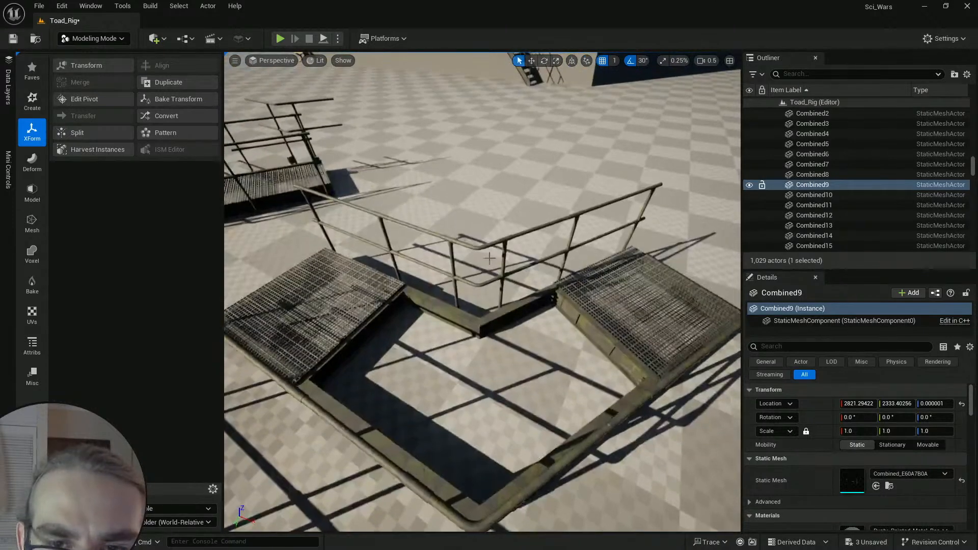
left_click(479, 247)
key("Escape")
right_click_drag(509, 299, 513, 271)
left_click(513, 269)
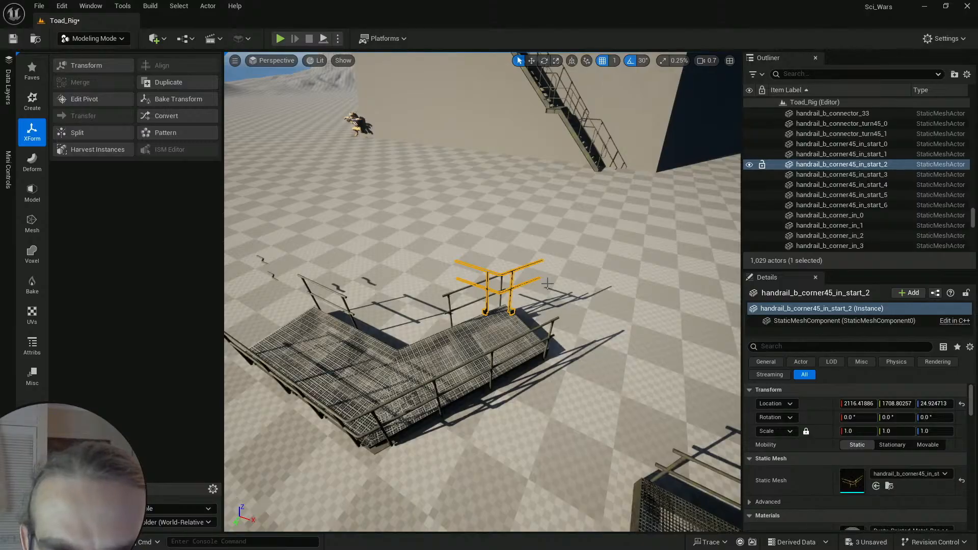
key("Delete")
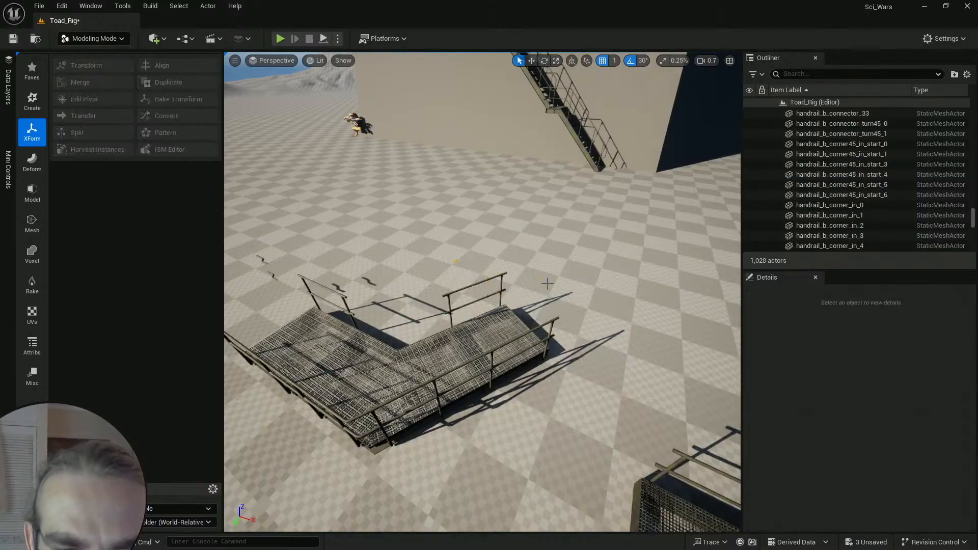
mouse_move(548, 284)
right_mouse_down()
mouse_move(565, 288)
mouse_move(555, 278)
right_mouse_up()
left_click(327, 284)
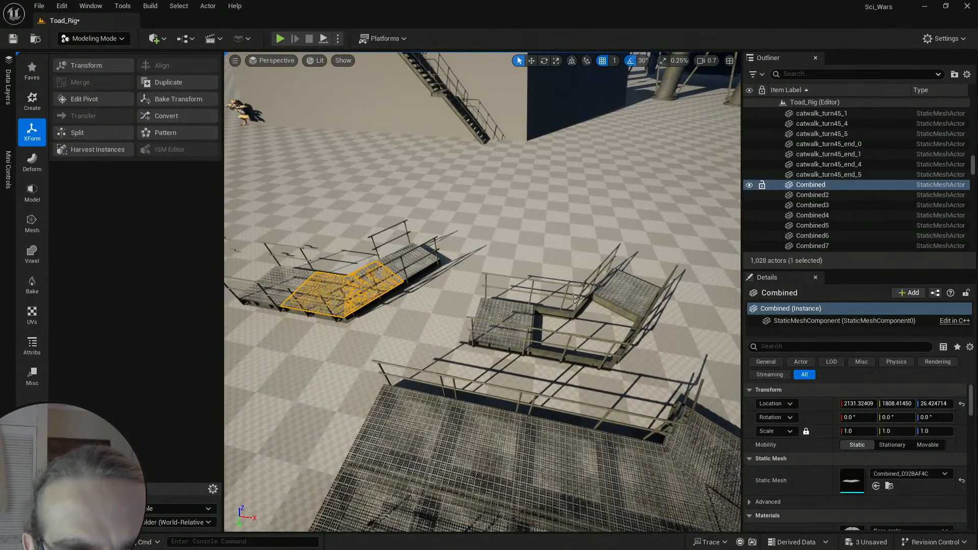
left_click(575, 310)
left_click(573, 310)
left_click(575, 316)
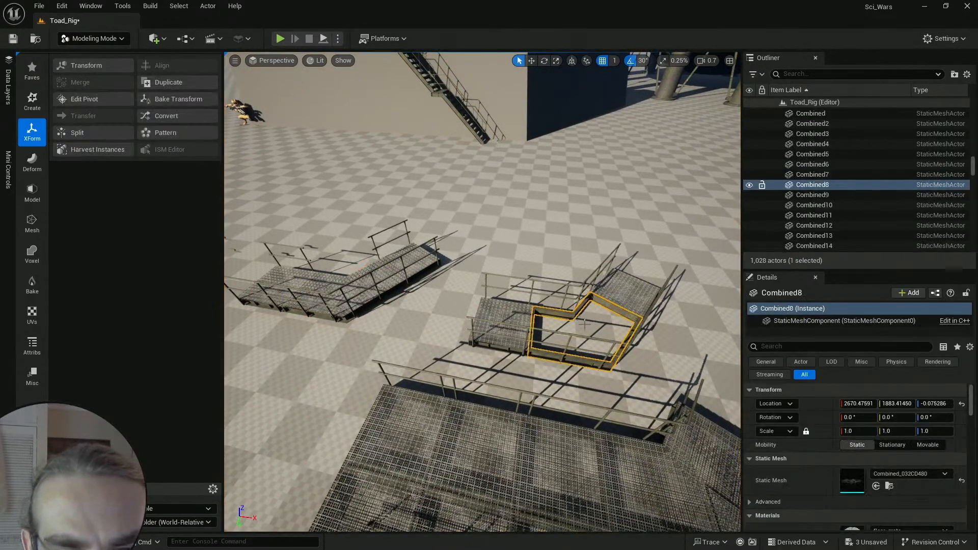
key("Escape")
Step: Start the Mirror operation on the merged handrail around the large platform's outer corner
mouse_move(612, 363)
right_mouse_down()
mouse_move(609, 376)
mouse_move(612, 365)
right_mouse_up()
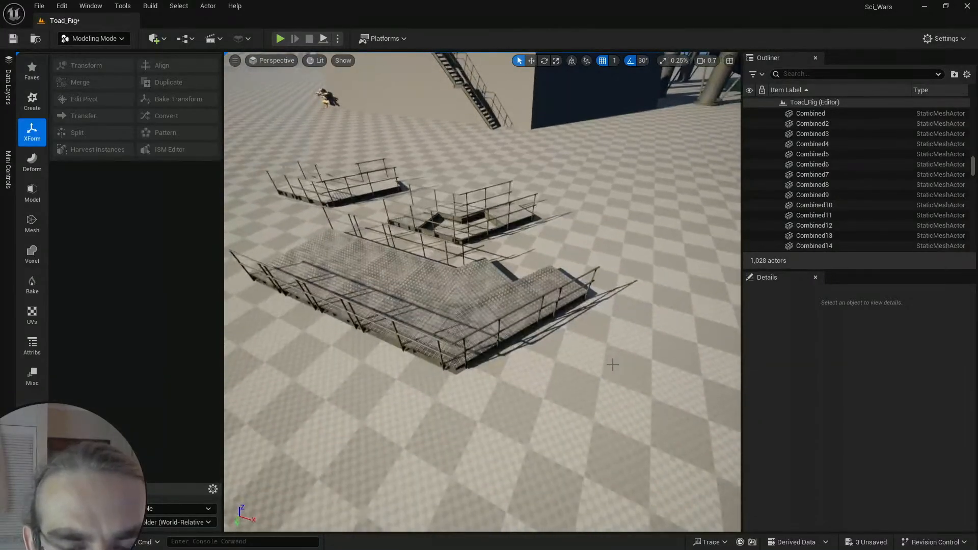
scroll(577, 376, "up", 5)
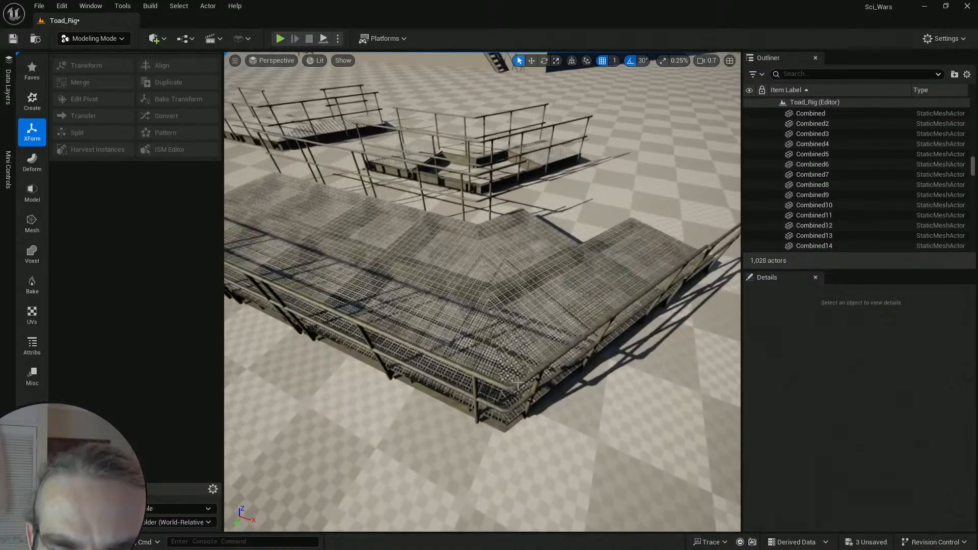
left_click(541, 388)
key("w")
scroll(541, 388, "down", 3)
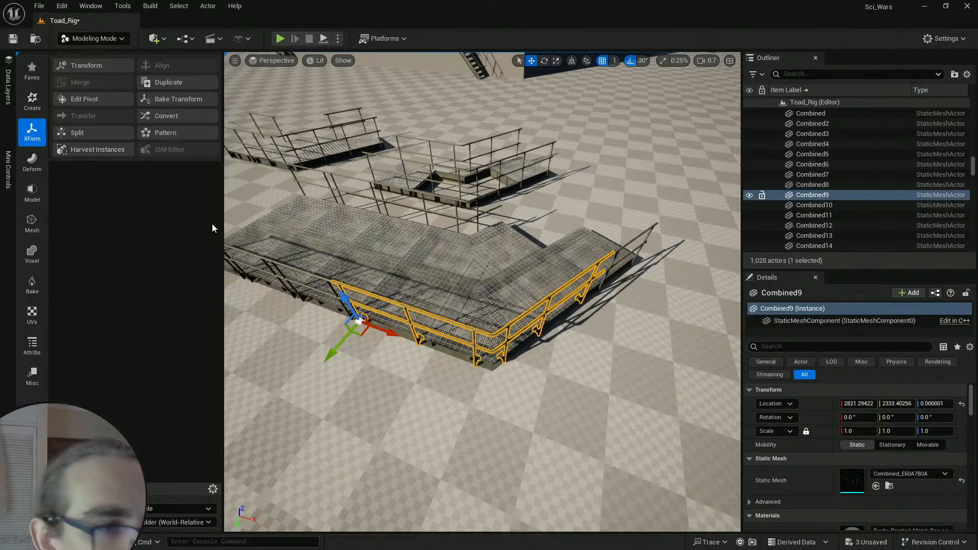
left_click(31, 193)
left_click(146, 95)
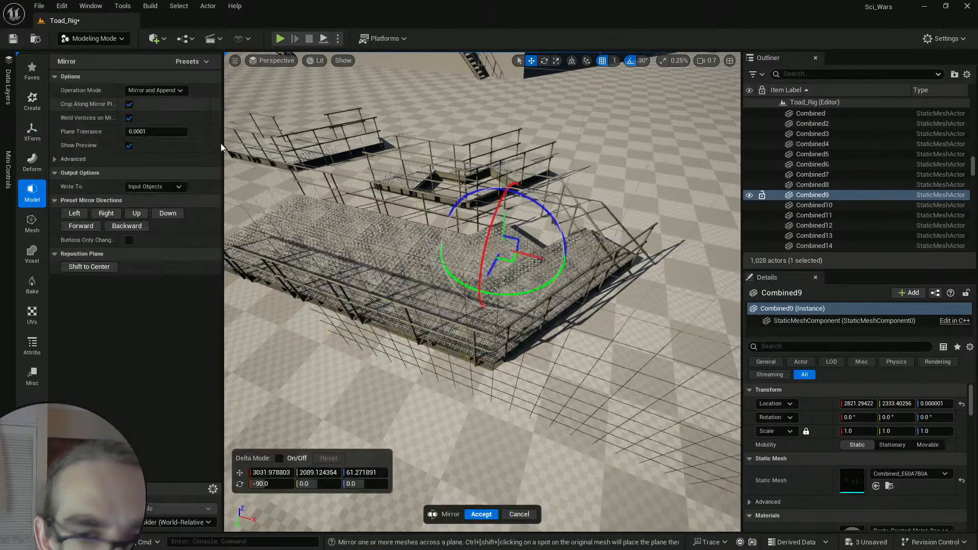
Step: Try the Forward and Backward mirror directions, then center the mirror plane and rotate it to split the handrail's corner diagonally
left_click(91, 227)
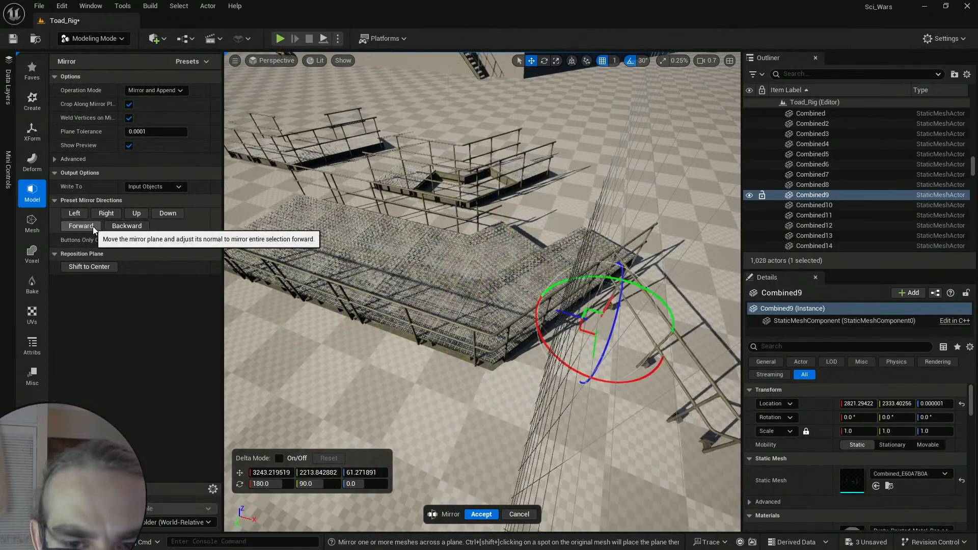
left_click(128, 225)
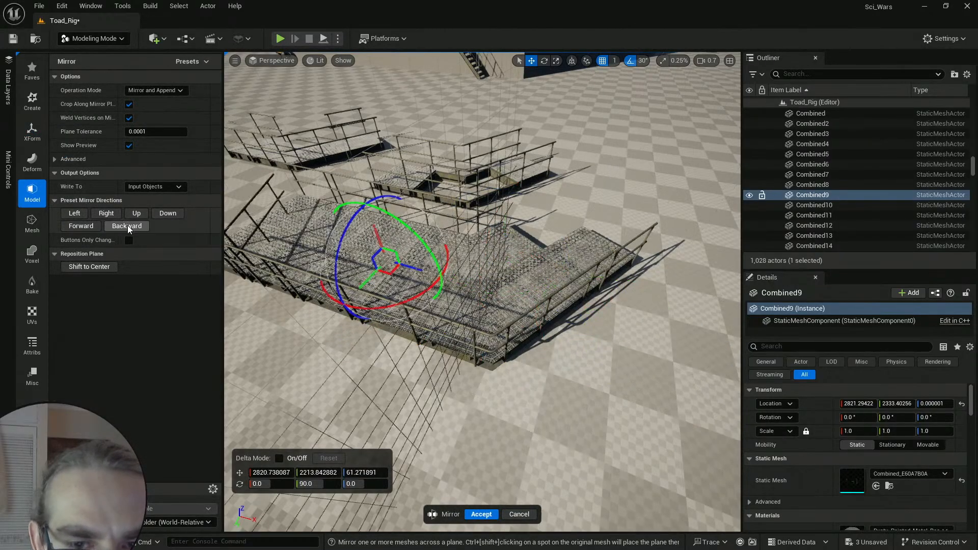
left_click(93, 267)
key("w")
mouse_move(531, 352)
right_mouse_down()
mouse_move(532, 371)
mouse_move(530, 362)
right_mouse_up()
left_click_drag(498, 304, 502, 336)
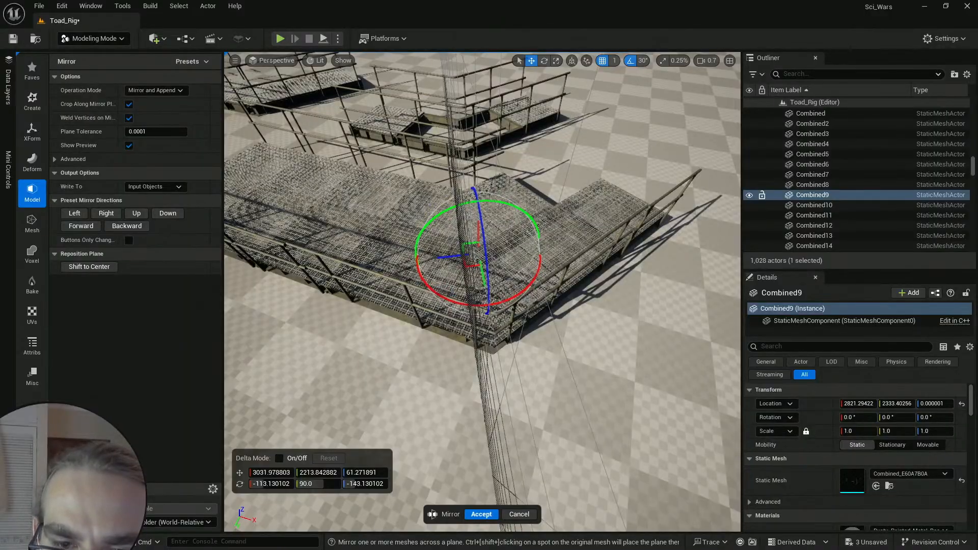
Step: Try the Backward mirror direction again, with the plane rotated diagonally and shifted to the center of the corner handrail
key("w")
right_click_drag(502, 336, 495, 302)
scroll(502, 301, "down", 4)
key("d")
key("a")
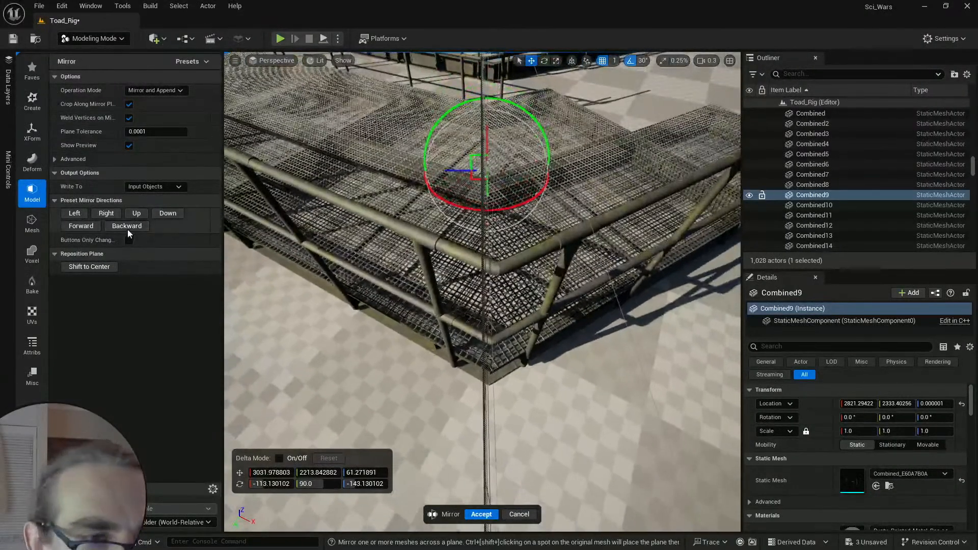
left_click(128, 227)
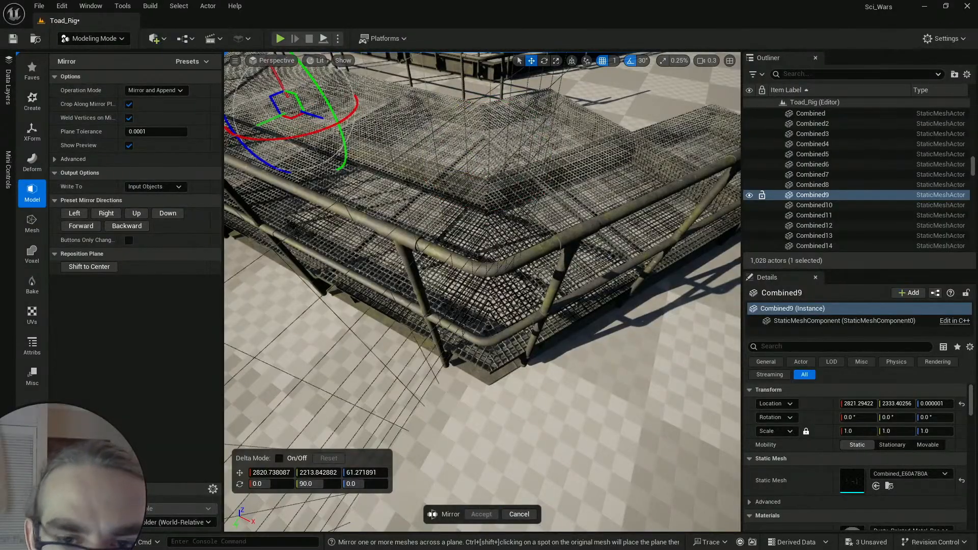
left_click_drag(340, 148, 351, 132)
scroll(377, 132, "down", 2)
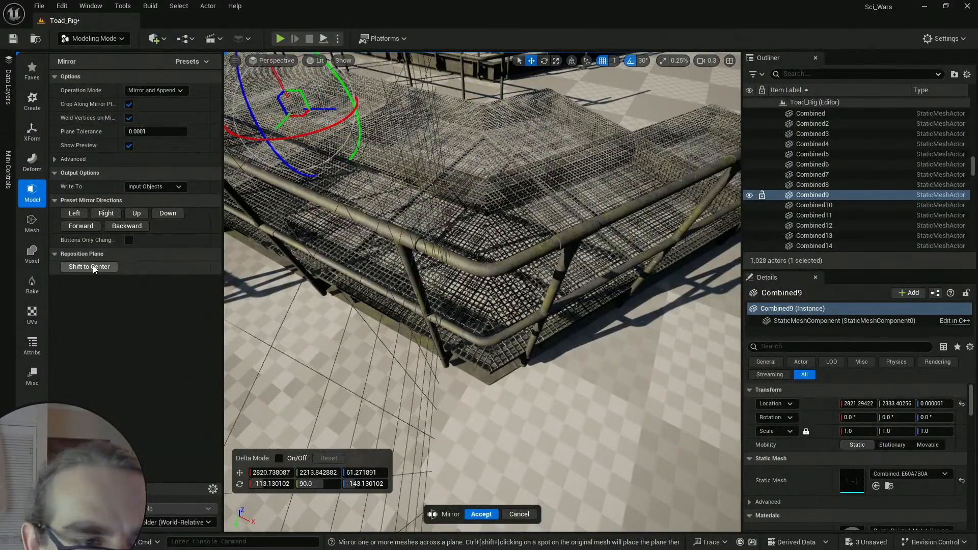
left_click(97, 266)
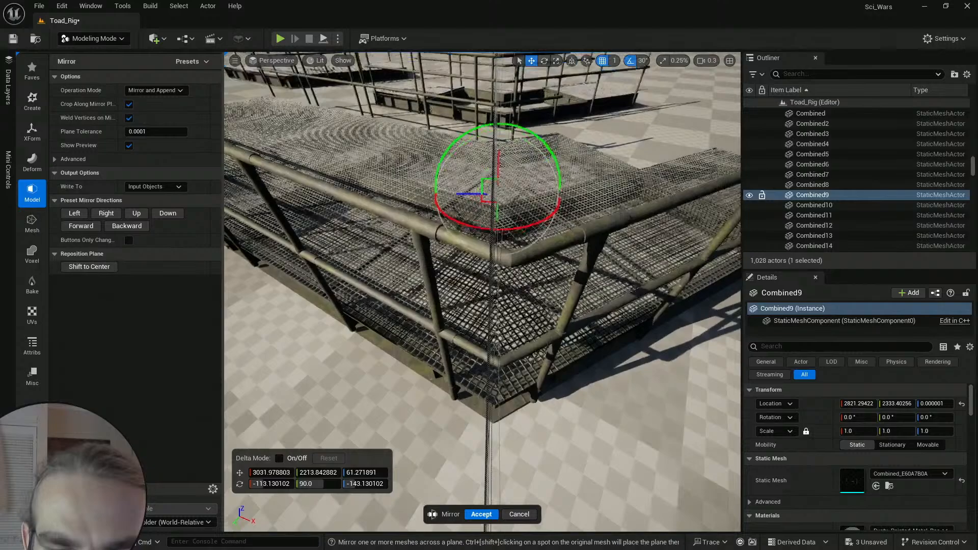
Step: Flip the mirror direction, shift the plane to the center and rotate it to 30, 90, 180 across the handrail's corner
key("w")
mouse_move(483, 292)
right_mouse_down()
mouse_move(486, 255)
mouse_move(486, 301)
right_mouse_up()
key("s")
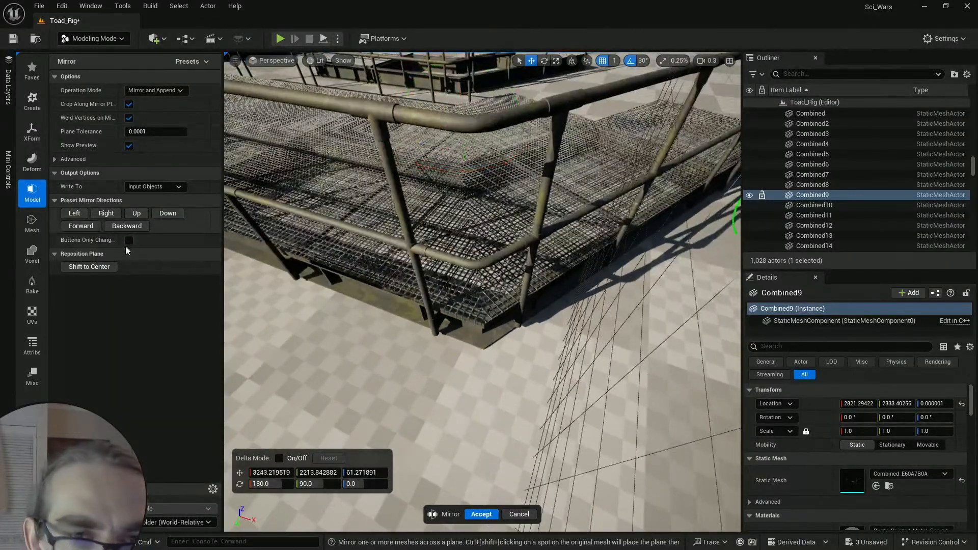
left_click(98, 266)
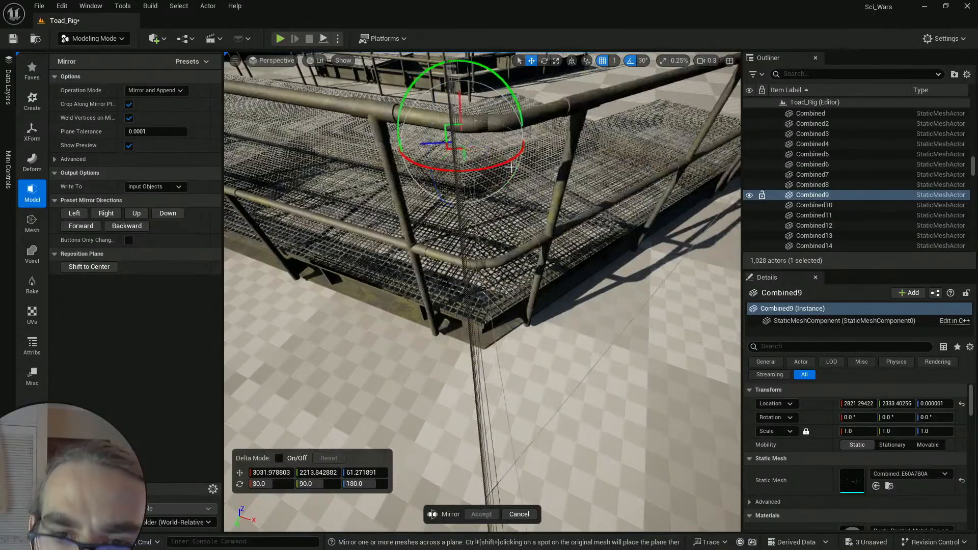
Step: Examine the mirror preview at the outer corner, checking the top and lower rail bends and the handrail runs on both sides
key("w")
right_click_drag(589, 295, 637, 222)
scroll(589, 295, "down", 2)
right_click_drag(484, 290, 444, 326)
key("s")
scroll(484, 290, "up", 2)
key("d")
scroll(484, 290, "down", 1)
right_click_drag(645, 328, 644, 331)
key("a")
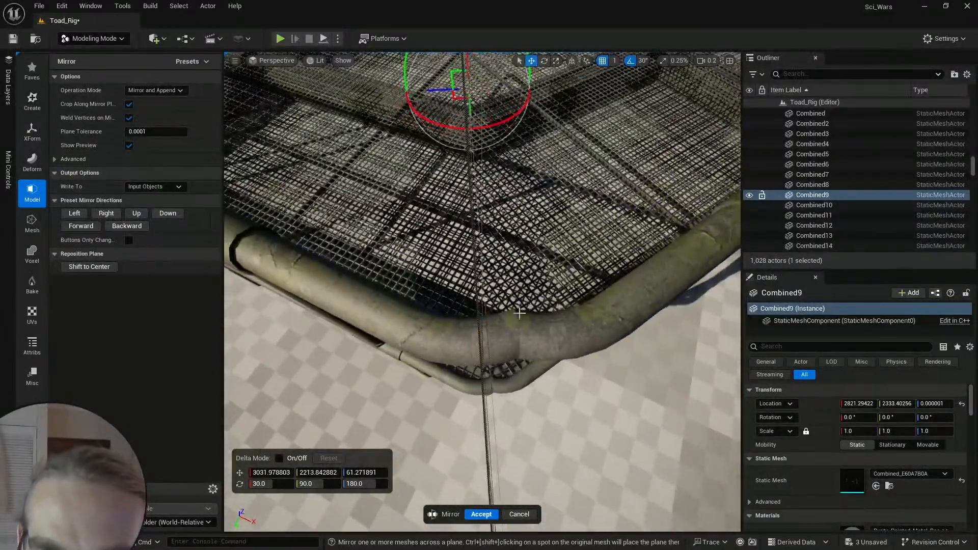
key("s")
right_click_drag(519, 313, 514, 247)
key("d")
scroll(494, 193, "up", 2)
key("a")
key("e")
key("q")
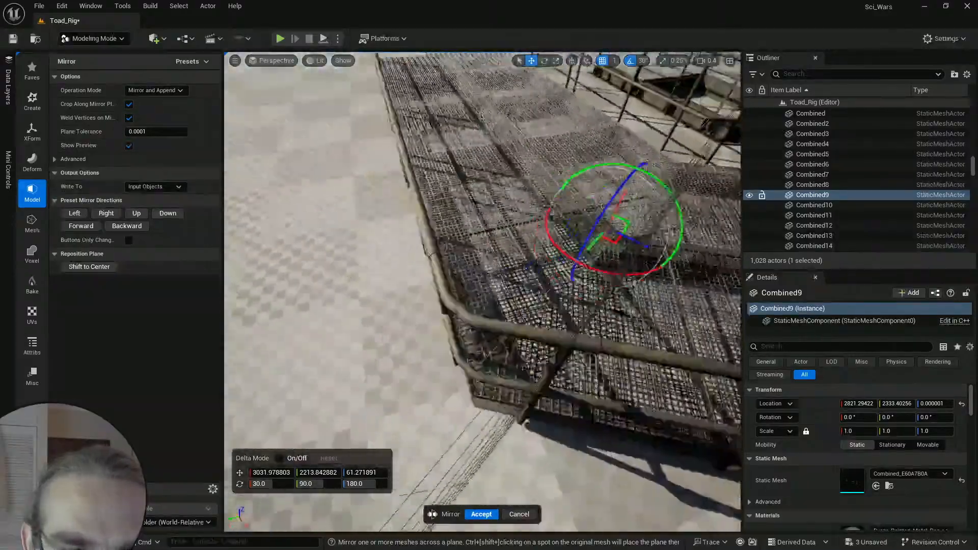
right_click_drag(483, 292, 586, 281)
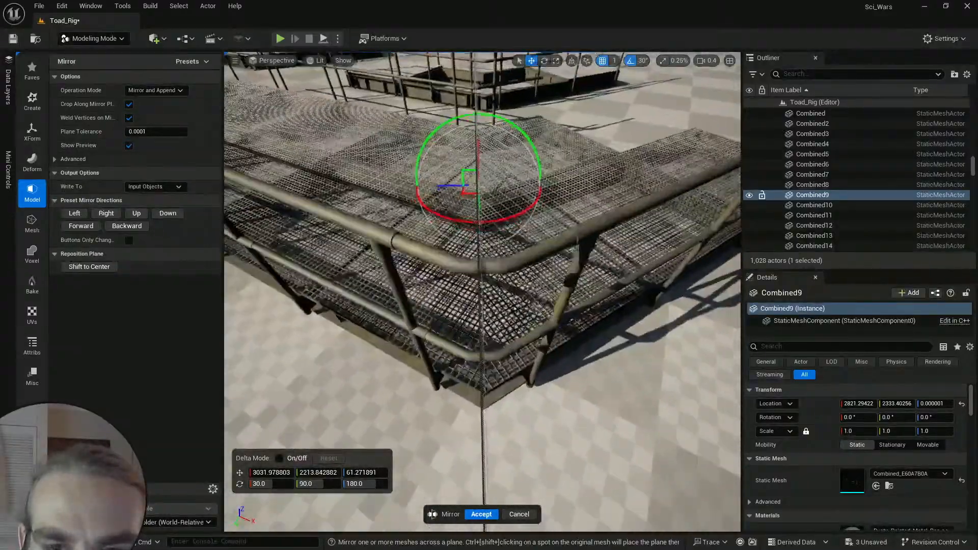
key("e")
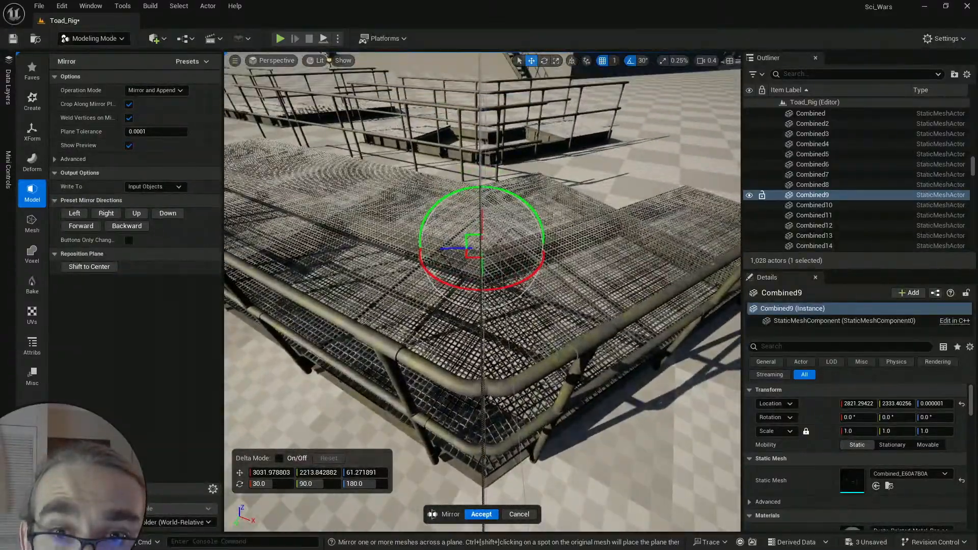
right_click_drag(483, 292, 509, 346)
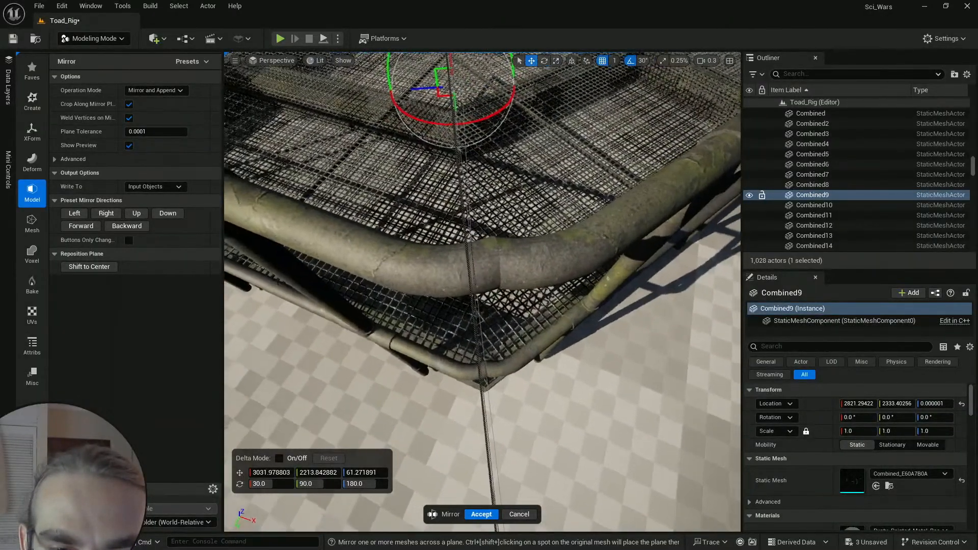
key("s")
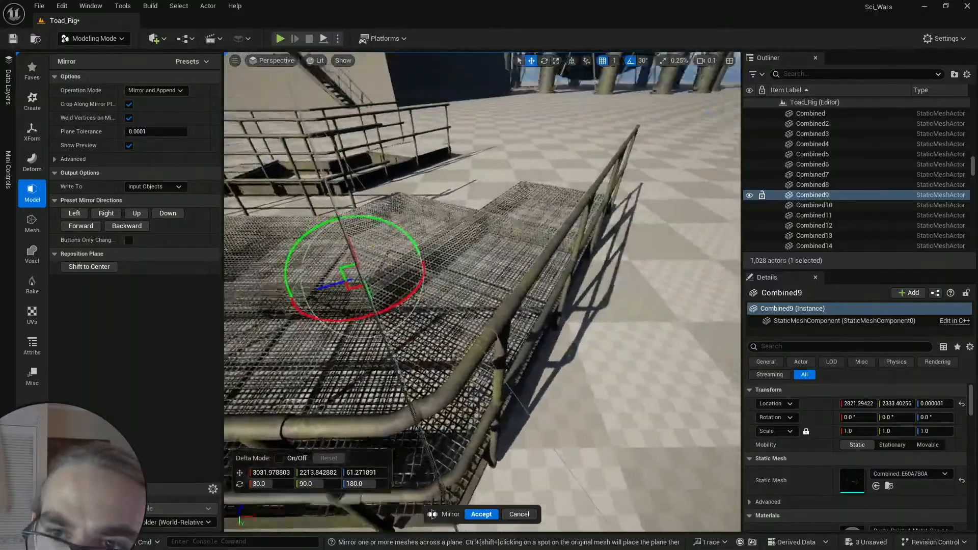
scroll(483, 292, "up", 1)
right_click_drag(483, 291, 474, 344)
scroll(483, 292, "up", 1)
key("s")
key("a")
key("s")
key("w")
scroll(482, 291, "up", 1)
key("w")
right_click_drag(611, 350, 609, 351)
key("s")
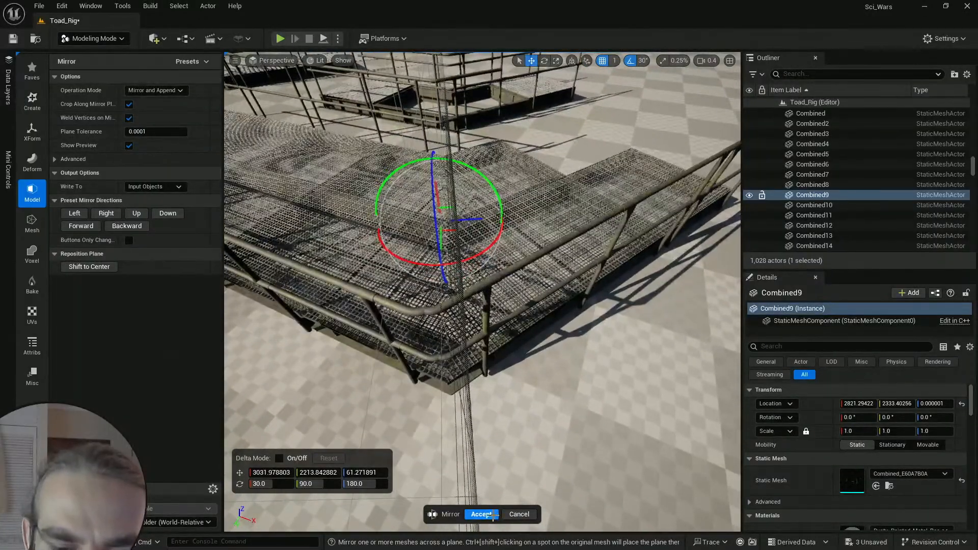
Step: Apply the mirror to the merged corner handrail and move in on its bend
left_click(492, 514)
right_click_drag(506, 350, 508, 356)
scroll(507, 353, "down", 1)
key("w")
scroll(509, 352, "down", 2)
key("s")
Step: Open the mirrored handrail in PolyGroup Edit and select an edge loop around the middle of the top rail's bend
left_click(92, 66)
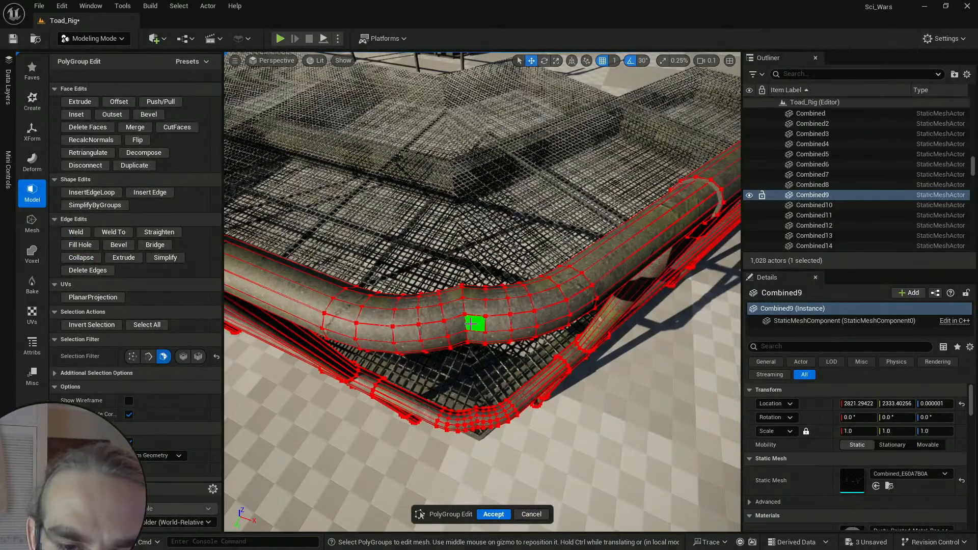
key("s")
right_click_drag(502, 327, 502, 329)
key("w")
key("w")
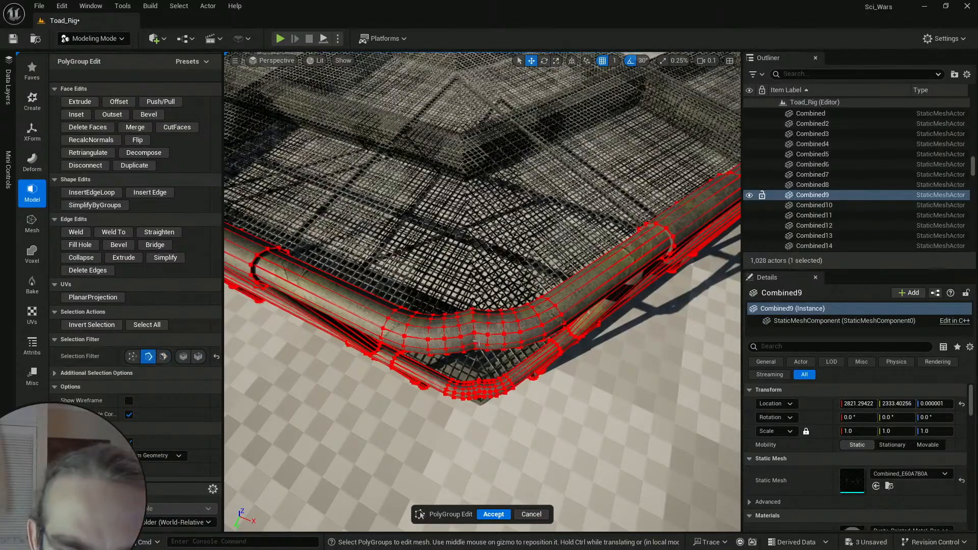
left_click(183, 357)
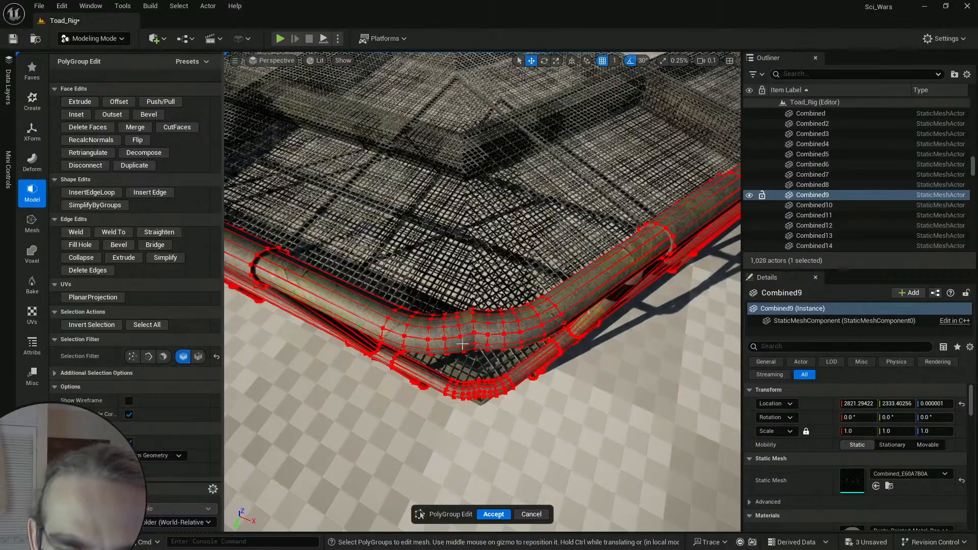
left_click(486, 337)
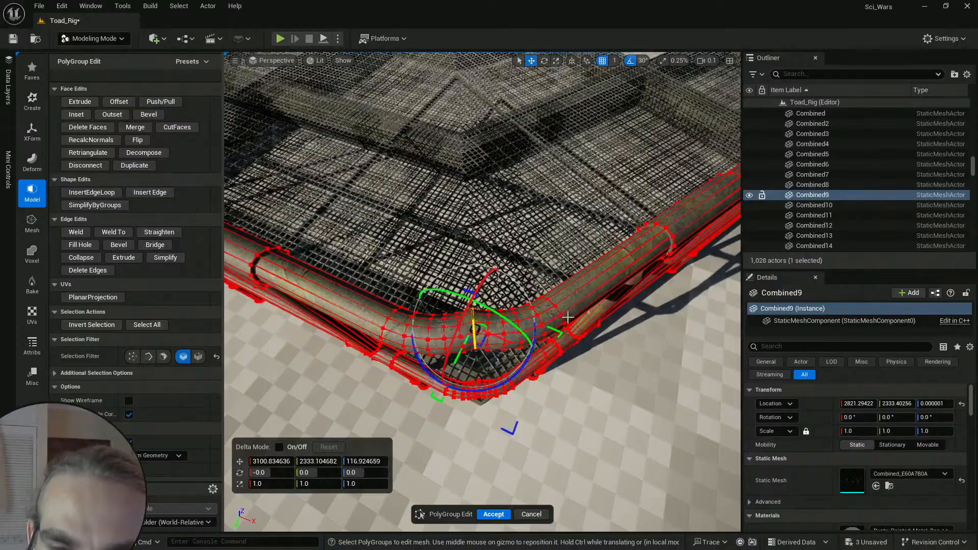
Step: Delete the faces of the top and lower rail bends at the outer corner, then accept the PolyGroup edit
right_click_drag(475, 329, 474, 248)
scroll(474, 300, "up", 1)
key("s")
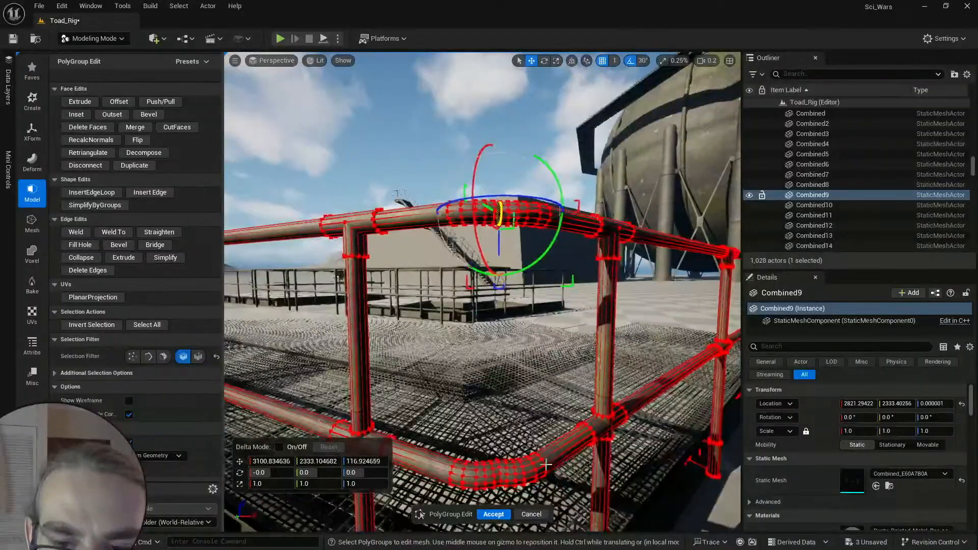
left_click(164, 356)
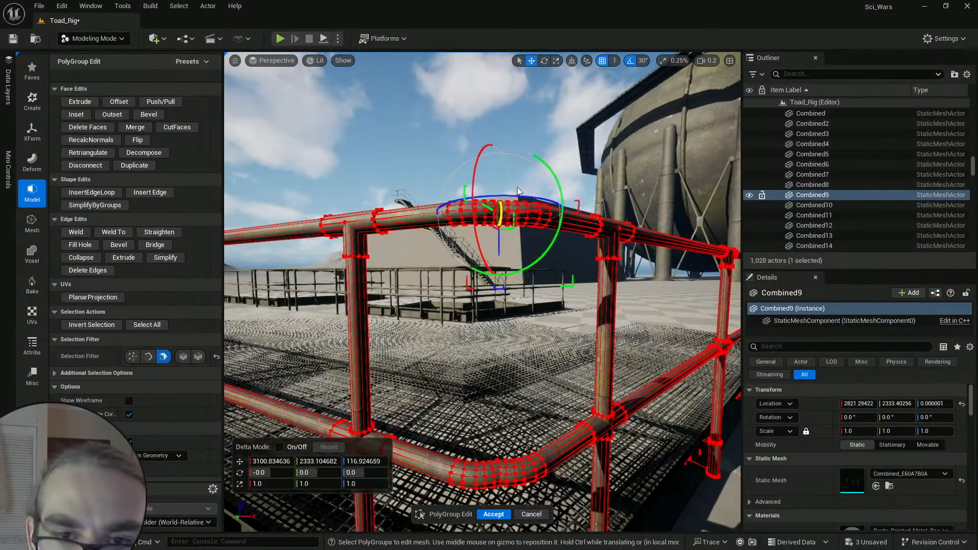
right_click_drag(518, 188, 534, 123)
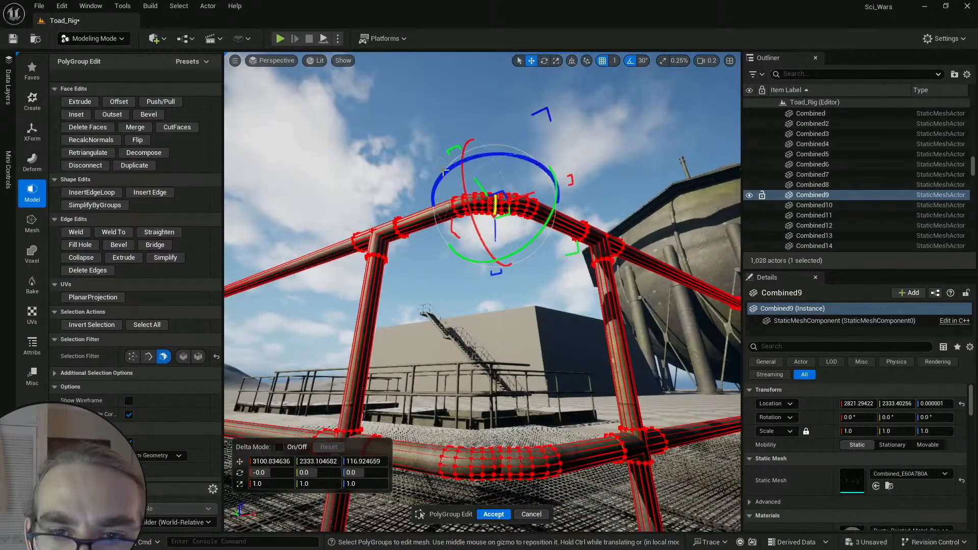
key("e")
right_click_drag(595, 207, 424, 167)
key("q")
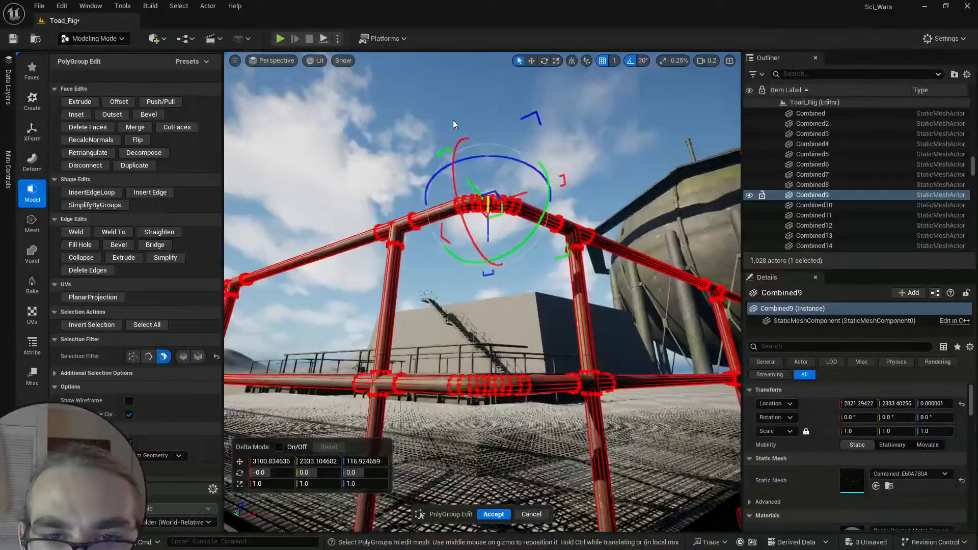
left_click_drag(439, 115, 539, 267)
key("Delete")
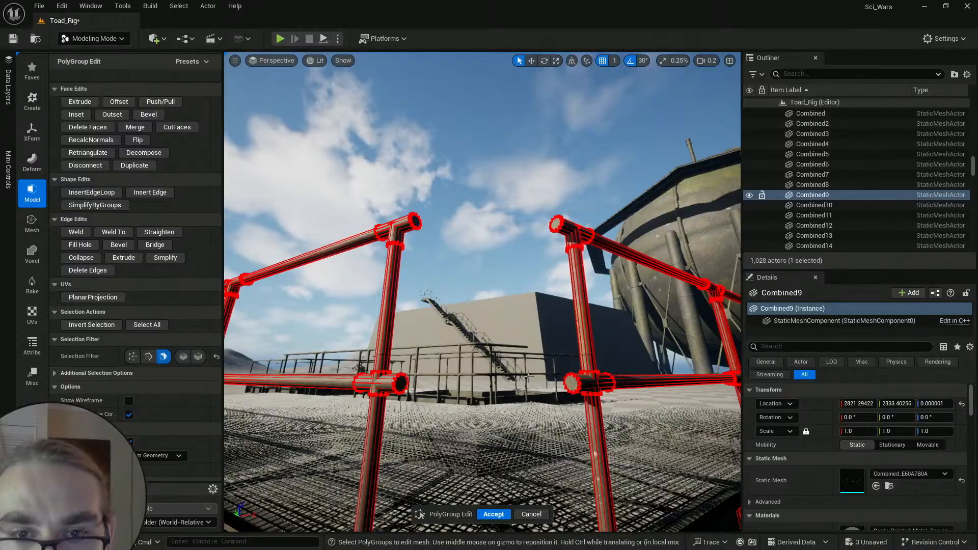
right_click_drag(528, 376, 526, 446)
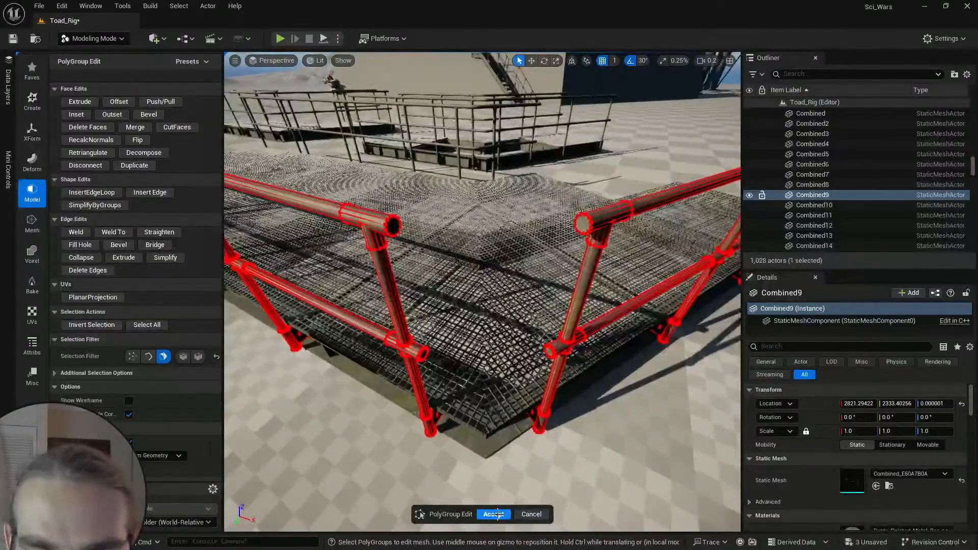
left_click(493, 515)
key("Escape")
Step: Duplicate the 45° inner-corner handrail along the Y axis to the outer side of the large platform
right_click_drag(485, 515, 484, 515)
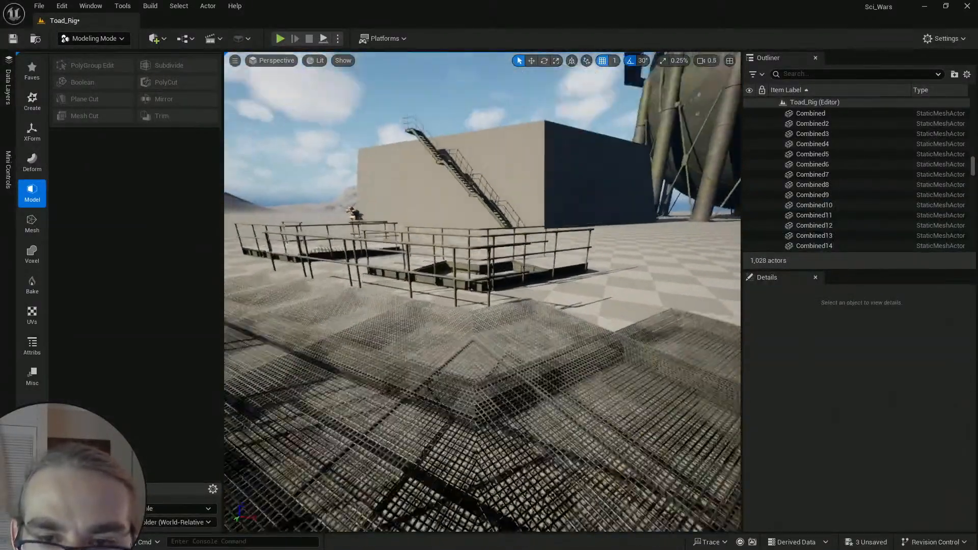
right_click_drag(482, 349, 483, 372)
left_click(512, 289)
right_click_drag(512, 288, 483, 244)
key("w")
scroll(511, 288, "up", 1)
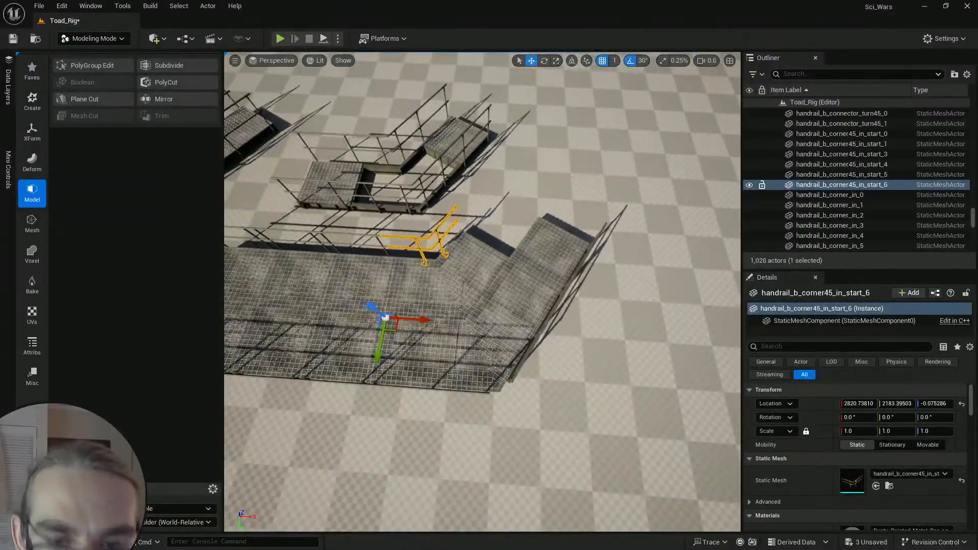
left_click_drag(379, 359, 361, 519, "alt")
Step: Copy the location of the angled corner grate platform and paste it onto the duplicated 45° corner handrail
right_click_drag(361, 519, 408, 476)
left_click(488, 380)
right_click_drag(488, 381, 491, 377)
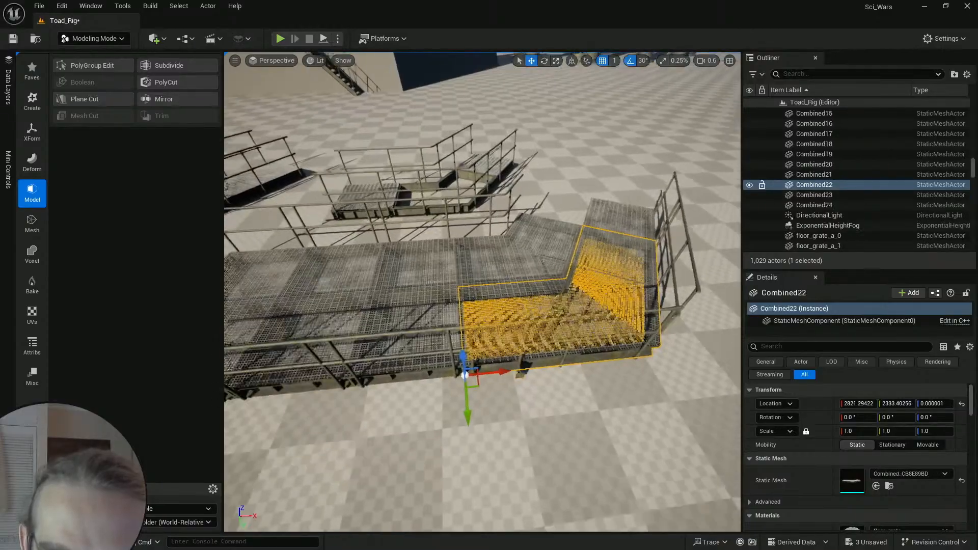
right_click(818, 401)
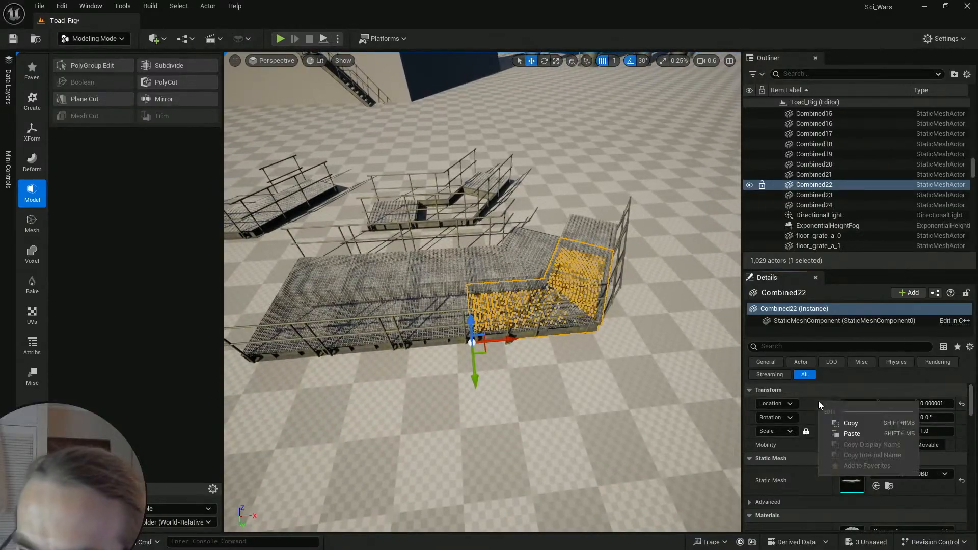
left_click(845, 423)
right_click_drag(591, 356, 591, 352)
key("Escape")
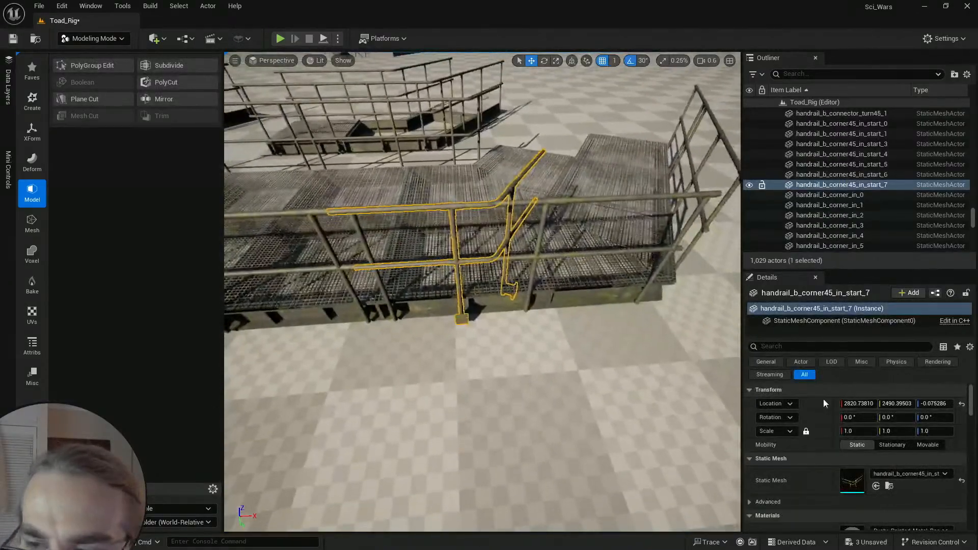
right_click(823, 402)
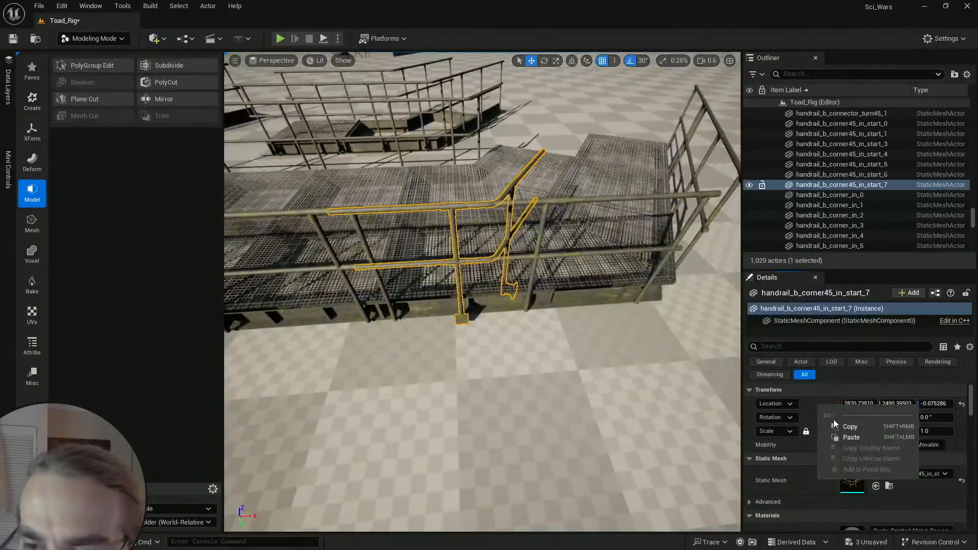
left_click(848, 440)
Step: Set the grid snap to 50 and move the duplicated handrail outward along Y to 2483.4
right_click_drag(591, 357, 583, 387)
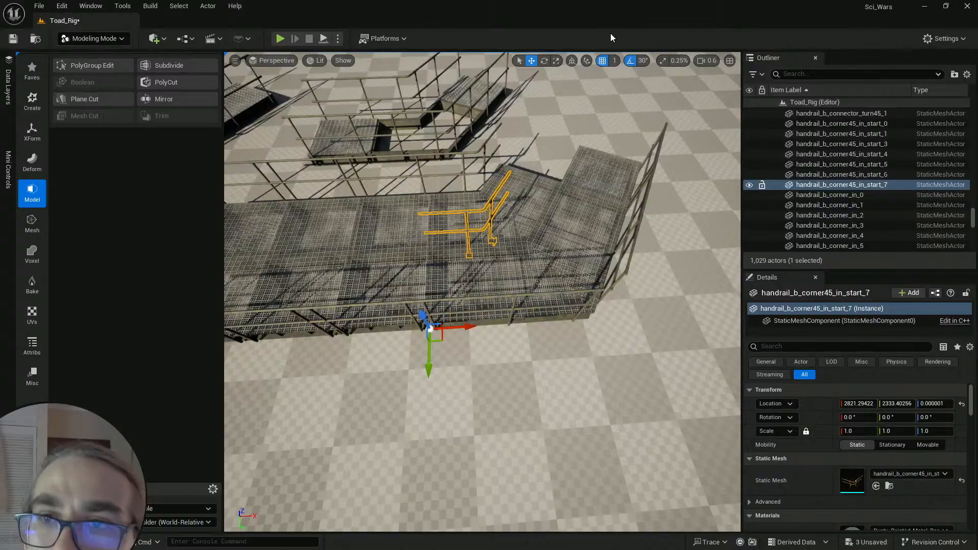
left_click(614, 61)
left_click(614, 131)
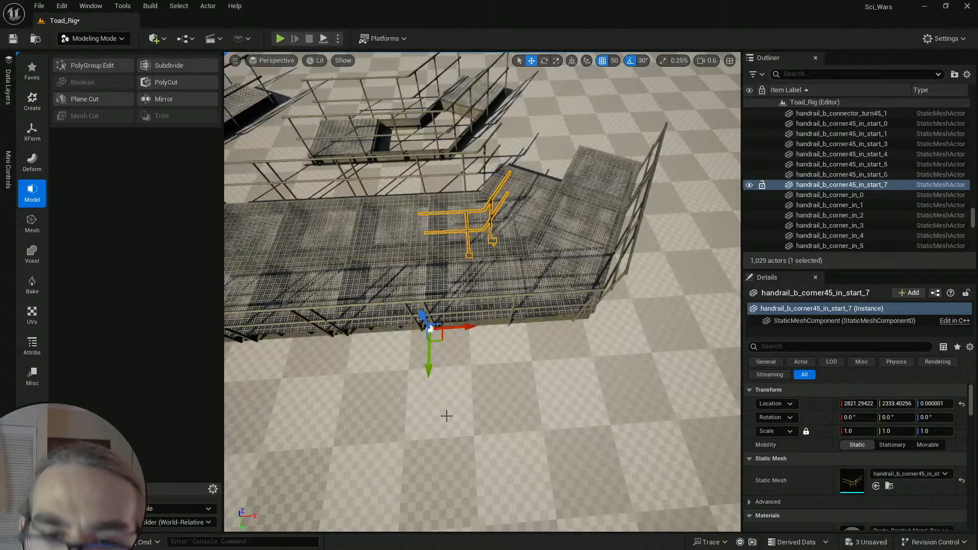
left_click_drag(430, 370, 410, 508)
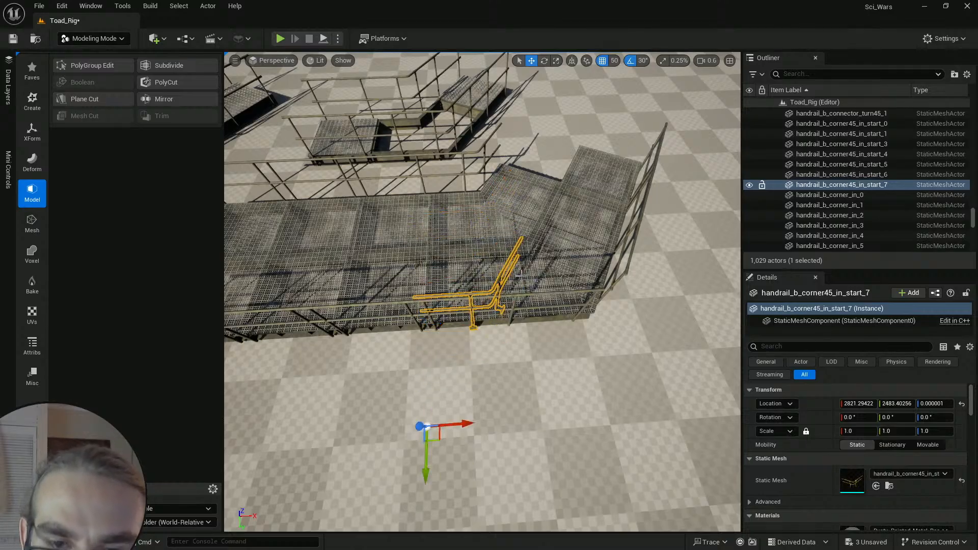
right_click_drag(520, 274, 698, 285)
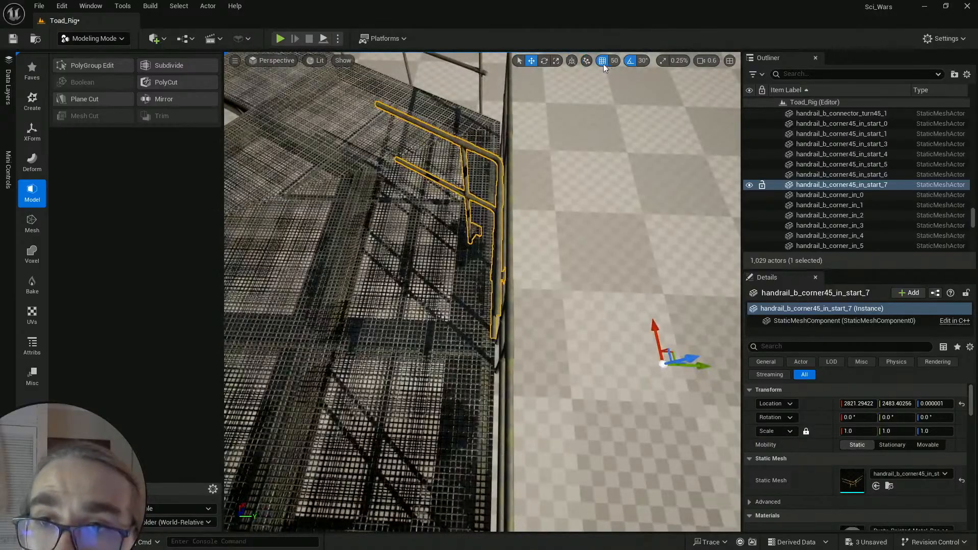
Step: Set the grid snap to 1 and fine-tune the duplicated handrail along Y to 2489.4 at the platform's edge
left_click(614, 61)
left_click(631, 90)
left_click_drag(702, 365, 711, 375)
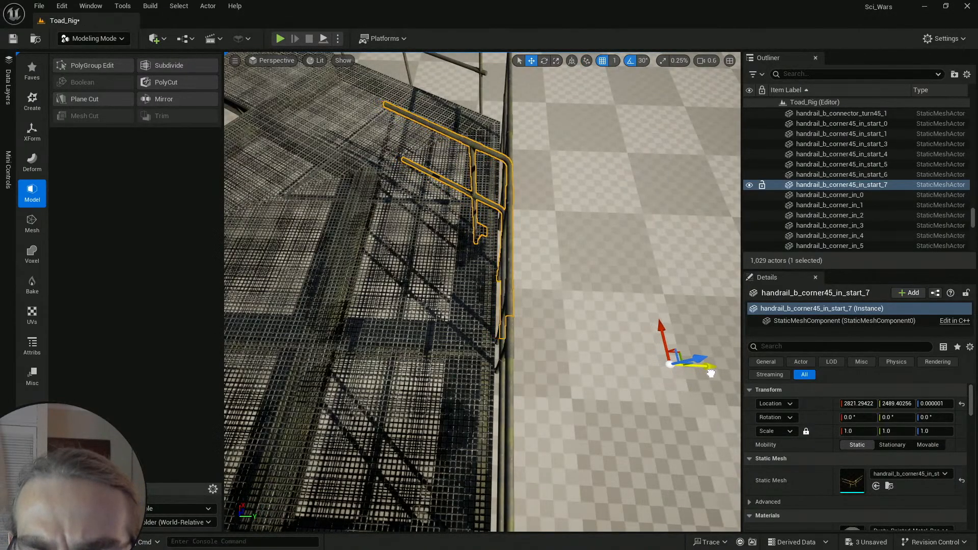
right_click_drag(480, 361, 377, 360)
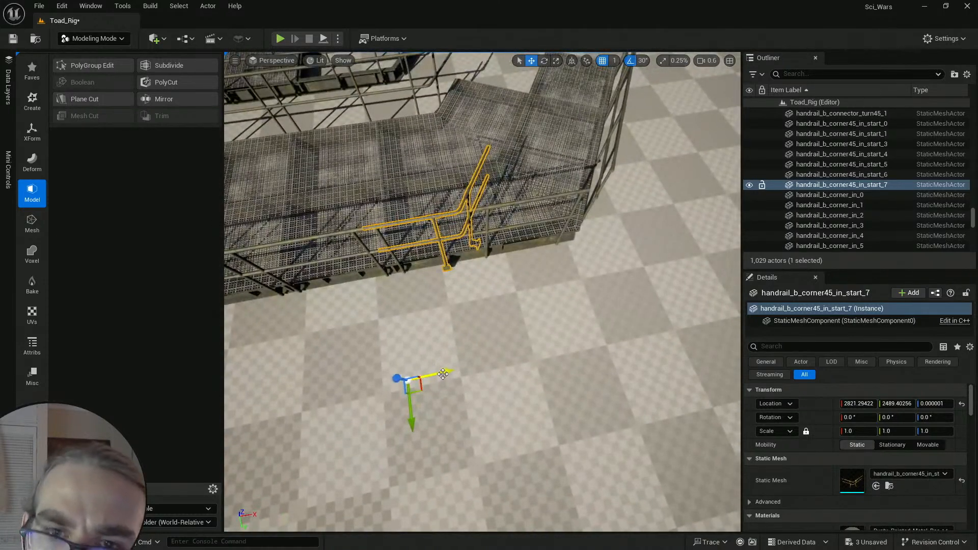
Step: Set the grid snap to 50 and move the duplicated 45° handrail along X to 2971.3, toward the platform's outer corner
left_click(616, 60)
left_click(640, 122)
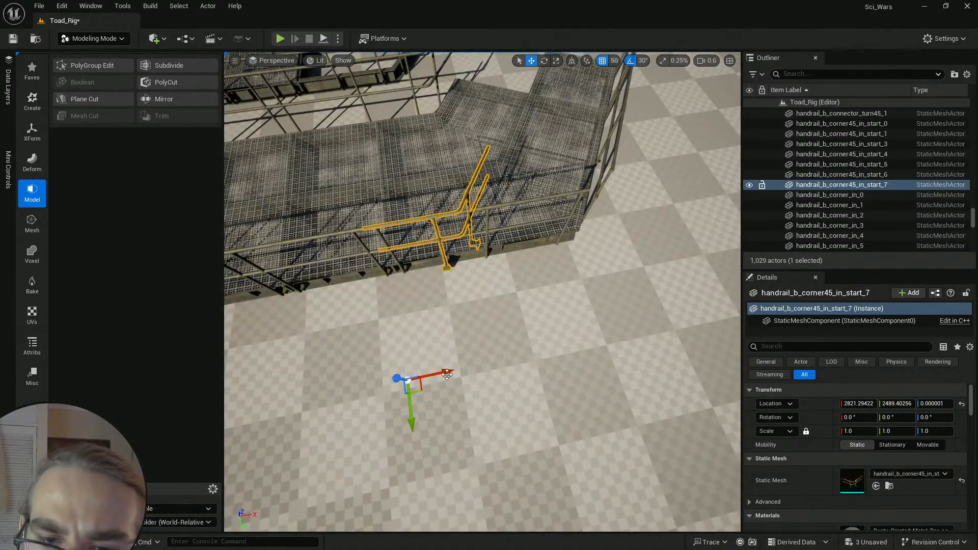
left_click_drag(435, 373, 571, 349)
right_click_drag(570, 350, 652, 334)
Step: Set the grid snap to 5 and move the duplicated handrail along X to 2996.3, closer to the neighbouring rail
left_click(614, 61)
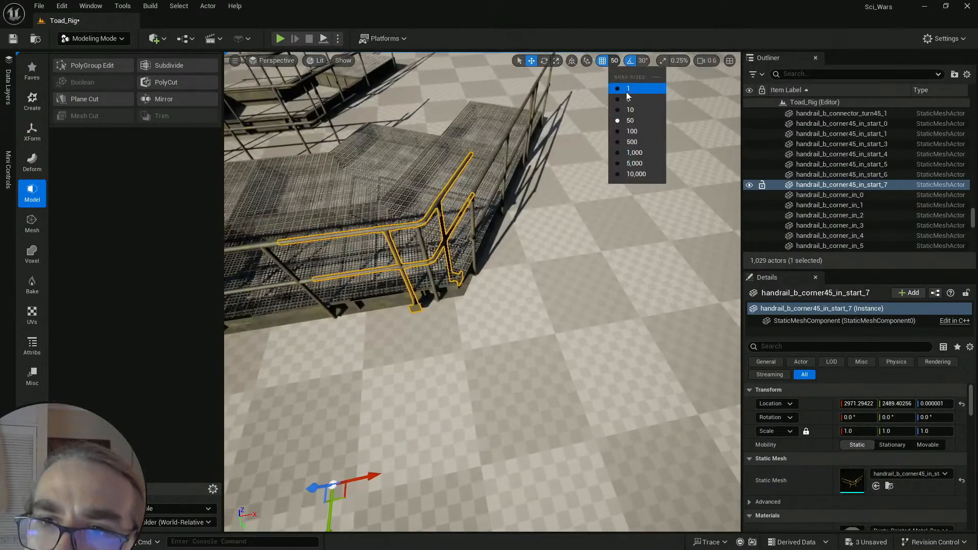
left_click(624, 100)
scroll(482, 292, "down", 3)
left_click_drag(424, 391, 438, 389)
key("w")
right_click_drag(456, 365, 608, 374)
scroll(517, 359, "down", 2)
key("a")
right_click_drag(406, 303, 522, 274)
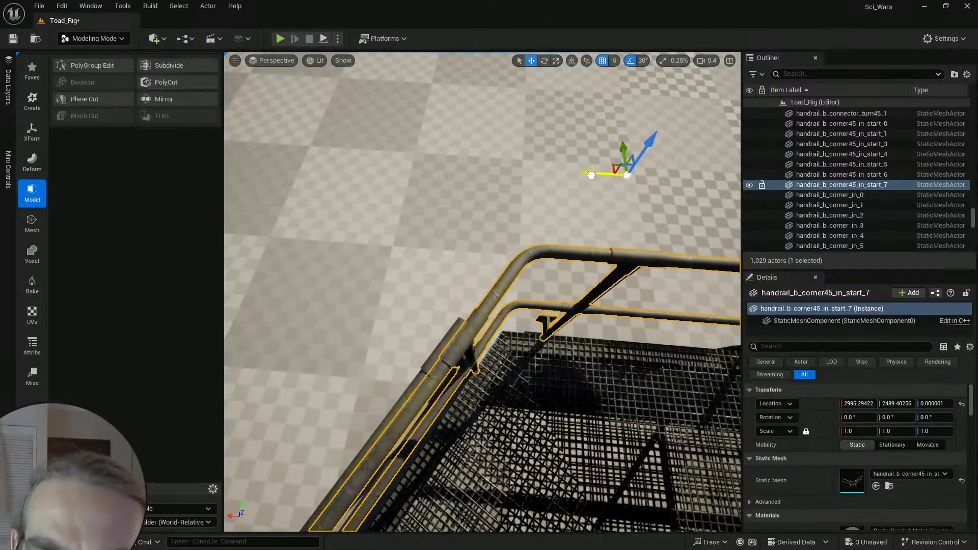
Step: Set the grid snap to 1 and nudge the duplicated handrail along X to 2998.3
left_click(614, 60)
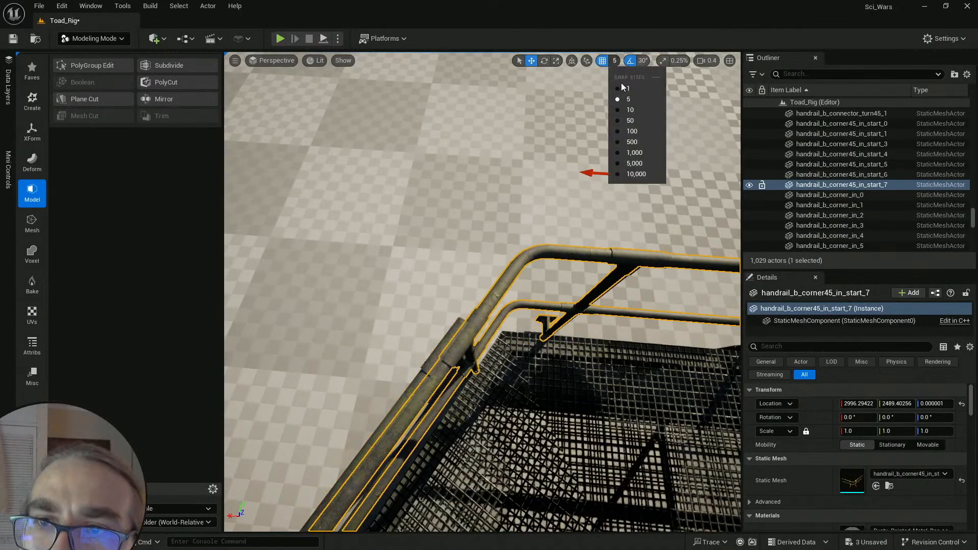
left_click(622, 85)
left_click_drag(592, 174, 589, 174)
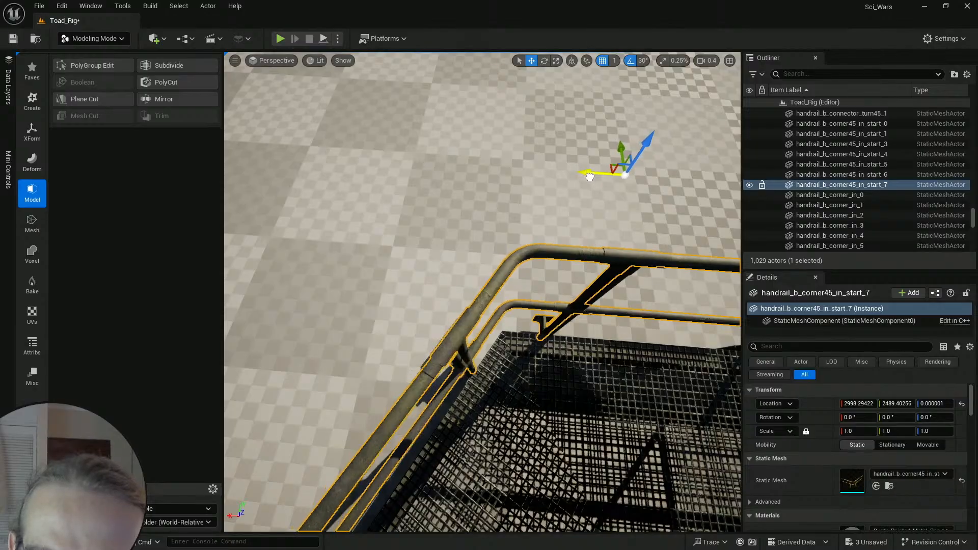
right_click_drag(590, 177, 619, 194)
scroll(590, 177, "down", 1)
Step: Turn off grid snapping and fine-tune the corner handrail along X to 2998.6 so it lines up with the adjoining rail
key("Escape")
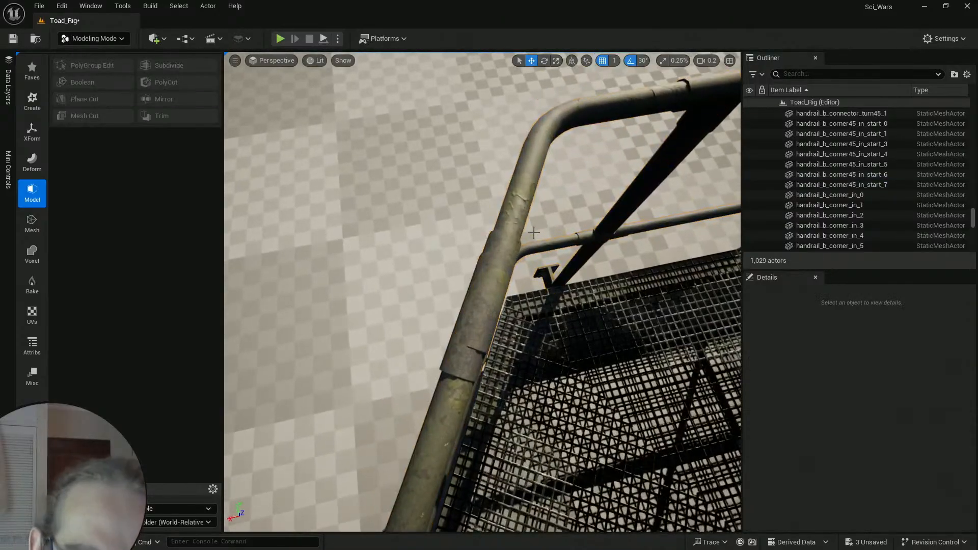
left_click(541, 138)
mouse_move(576, 97)
right_mouse_down()
mouse_move(578, 110)
mouse_move(582, 94)
right_mouse_up()
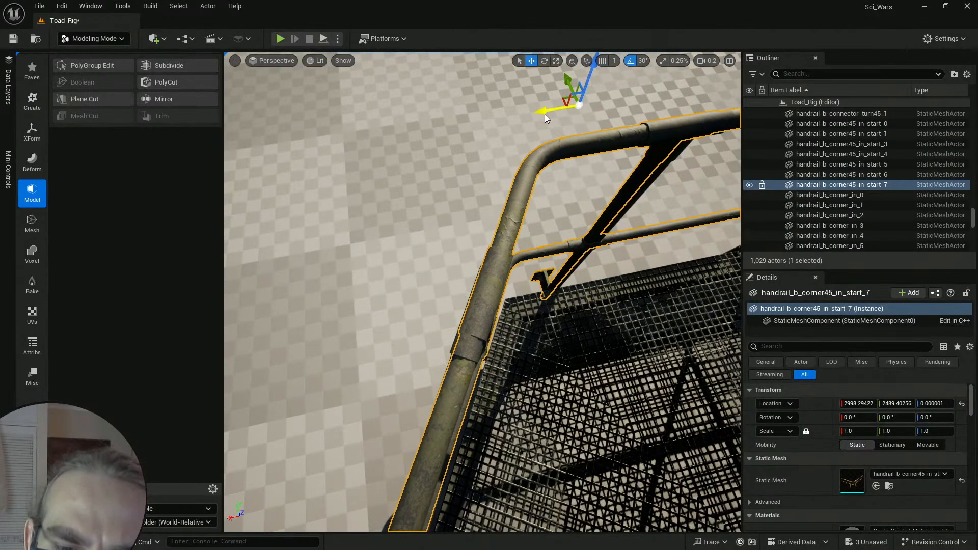
left_click_drag(545, 118, 544, 115)
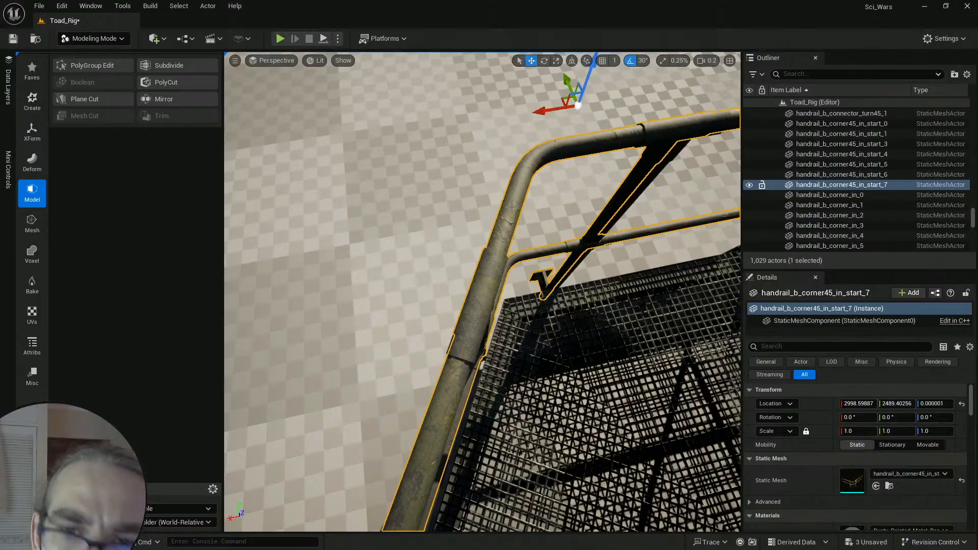
right_click_drag(512, 207, 356, 196)
Step: Duplicate the 45° inner-corner handrail mesh asset and assign the copy as the outer corner handrail's static mesh
key("ctrl+space")
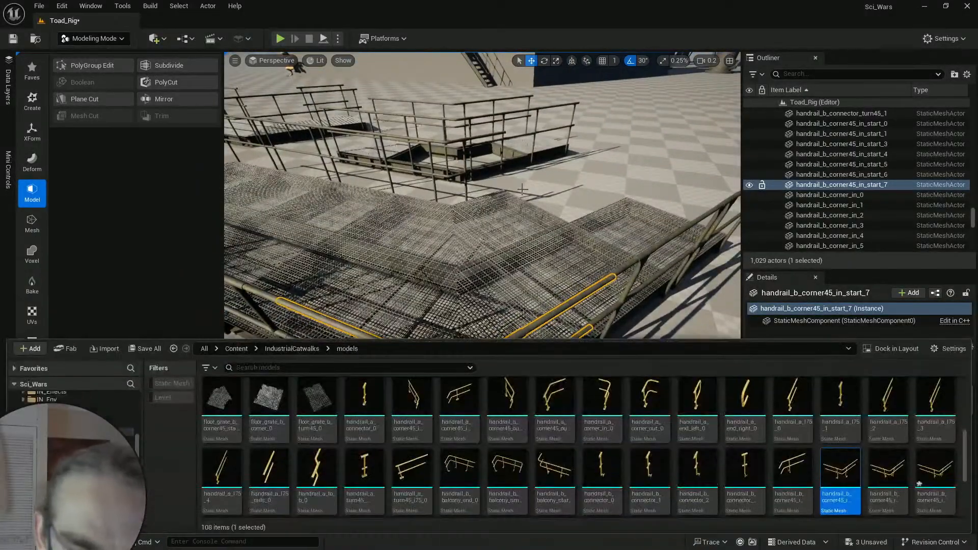
key("ctrl+d")
left_click(233, 466)
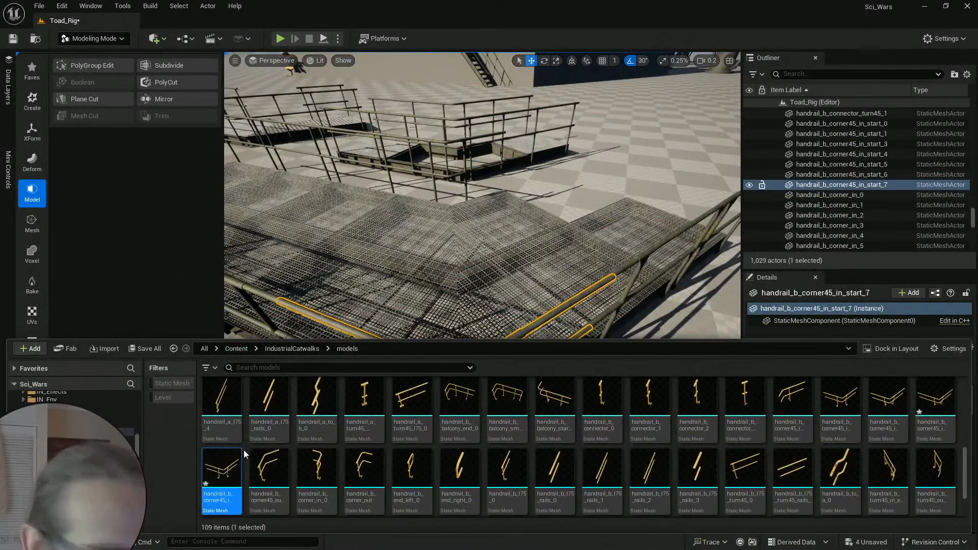
right_click_drag(408, 245, 402, 288)
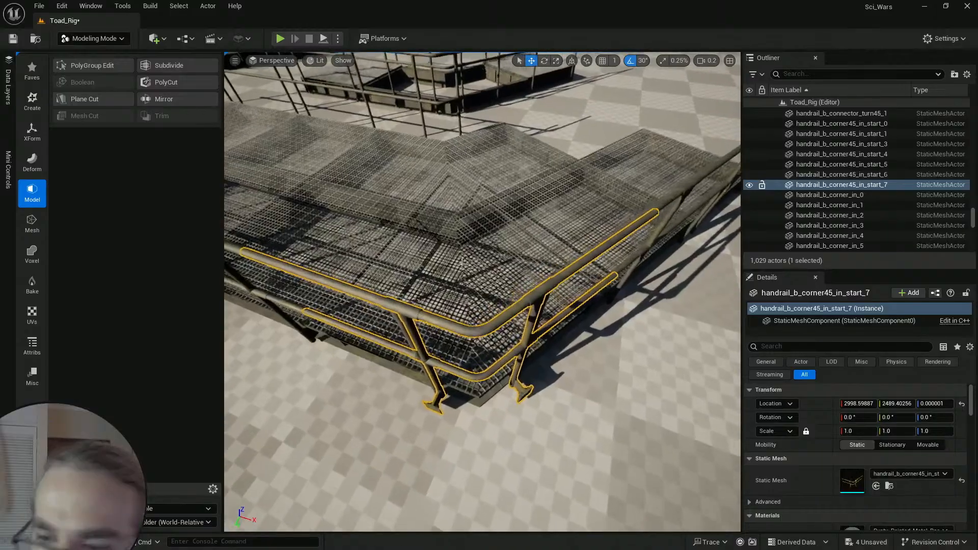
left_click(877, 487)
mouse_move(515, 295)
right_mouse_down()
mouse_move(530, 310)
mouse_move(520, 298)
right_mouse_up()
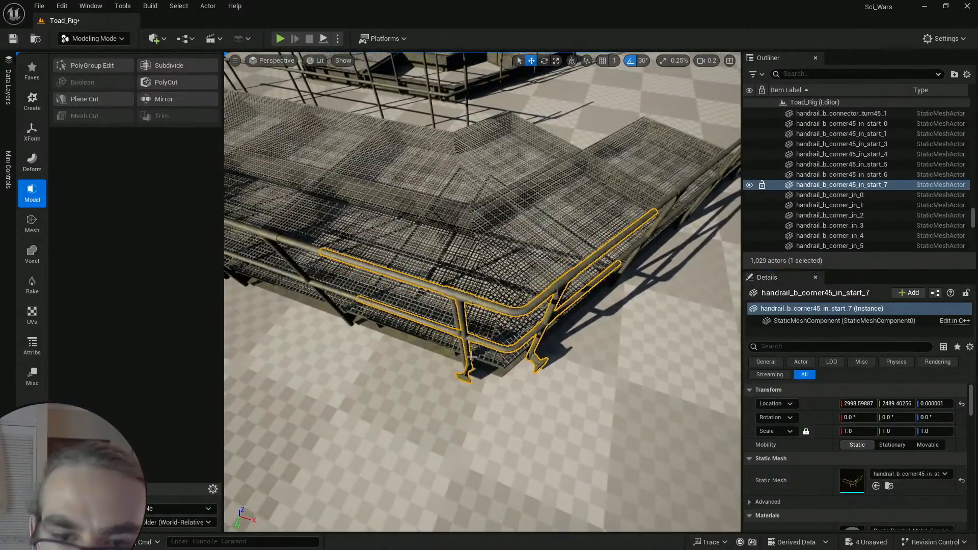
left_click(84, 66)
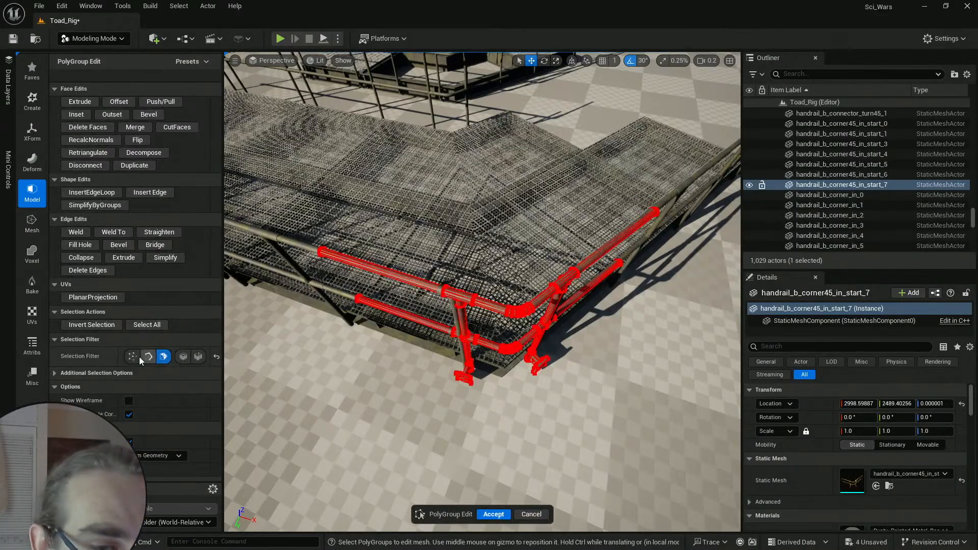
right_click_drag(326, 285, 356, 283)
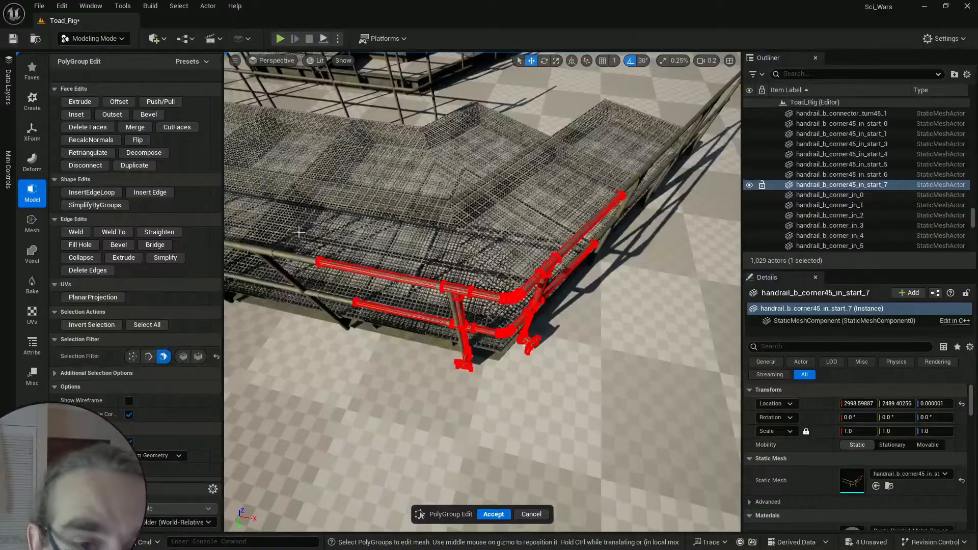
mouse_move(382, 244)
right_mouse_down()
mouse_move(390, 224)
mouse_move(374, 231)
right_mouse_up()
left_click(533, 514)
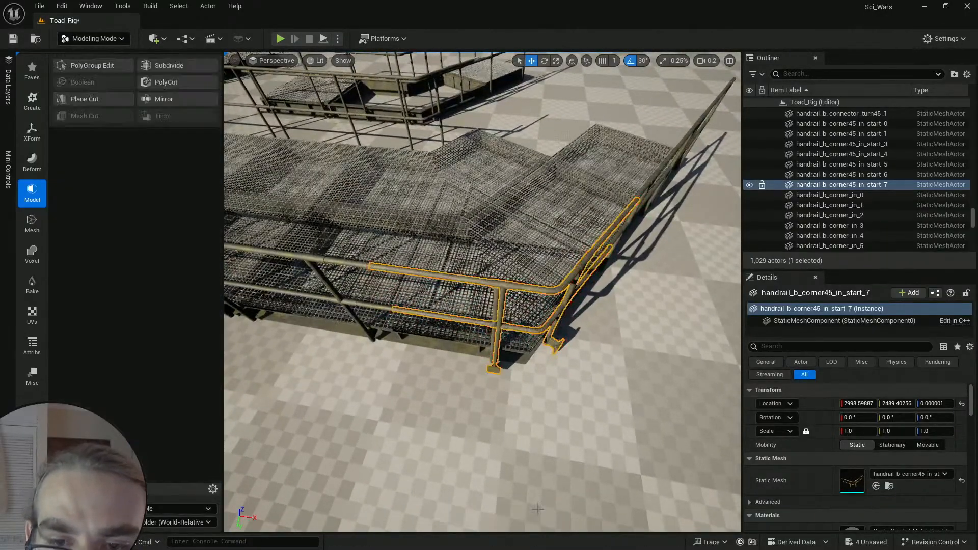
Step: Compare the static meshes of the inner and outer 45° corner handrails, ending with the outer one selected
right_click_drag(416, 81, 496, 199)
left_click(510, 245)
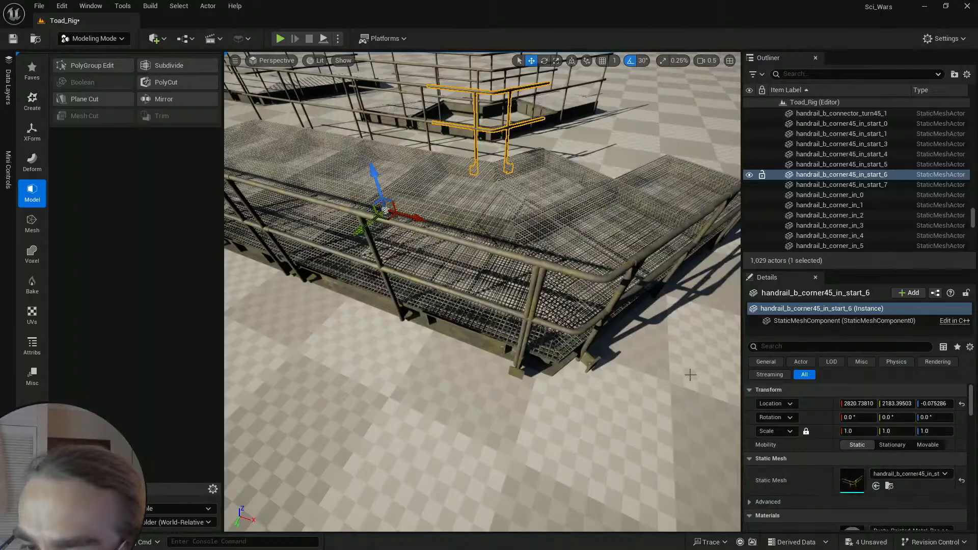
left_click(590, 282)
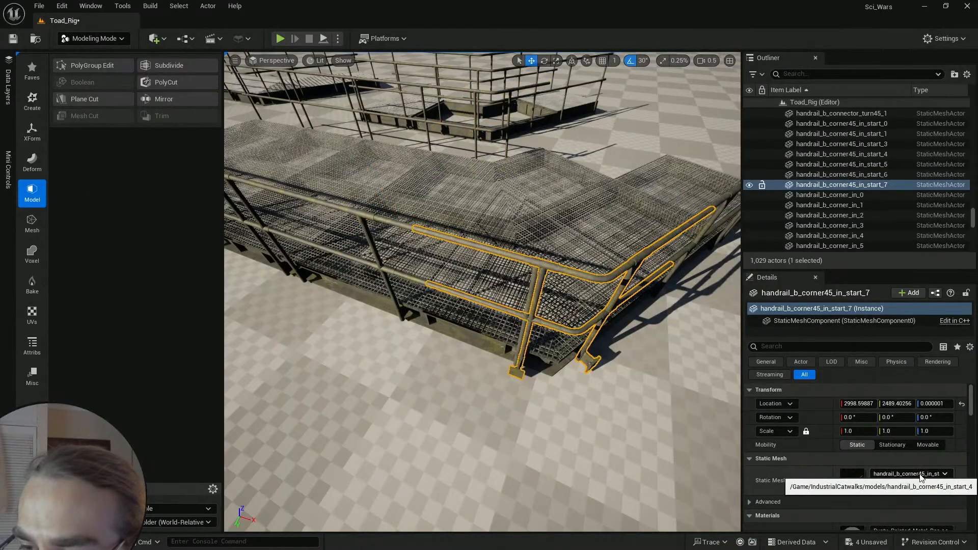
right_click_drag(549, 295, 574, 292)
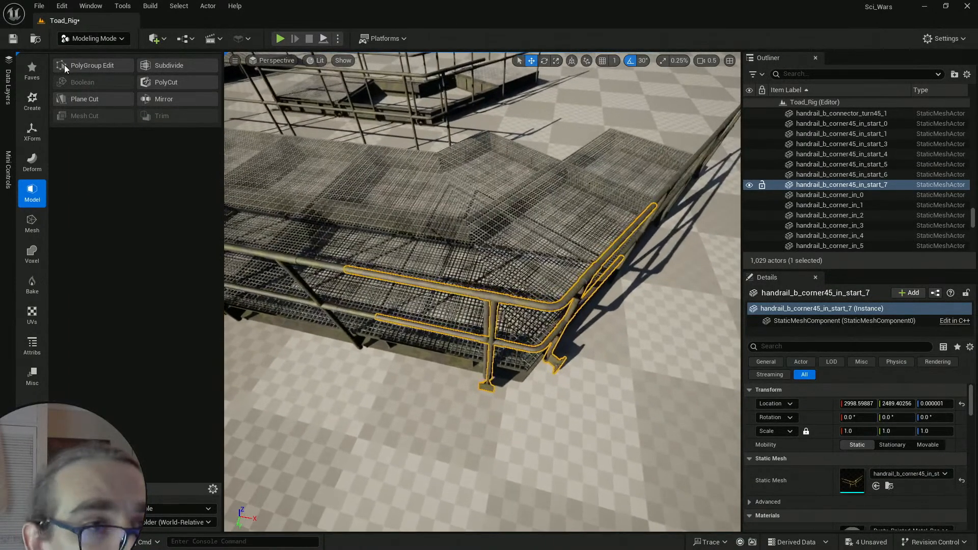
Step: Generate PolyGroups on the outer corner handrail using the From Connected Tris conversion mode
key("w")
key("d")
right_click_drag(482, 261, 462, 270)
scroll(468, 261, "down", 3)
key("w")
scroll(441, 204, "up", 1)
key("s")
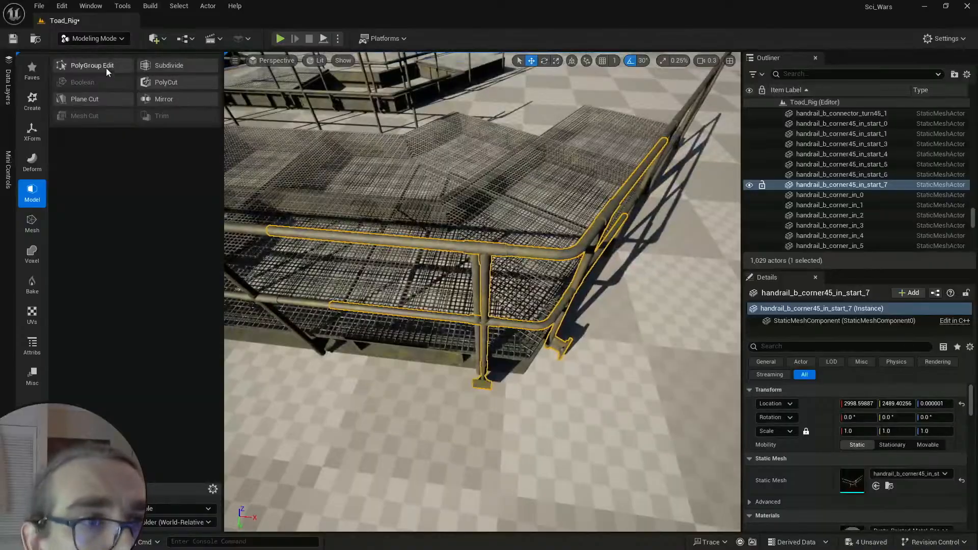
left_click(93, 66)
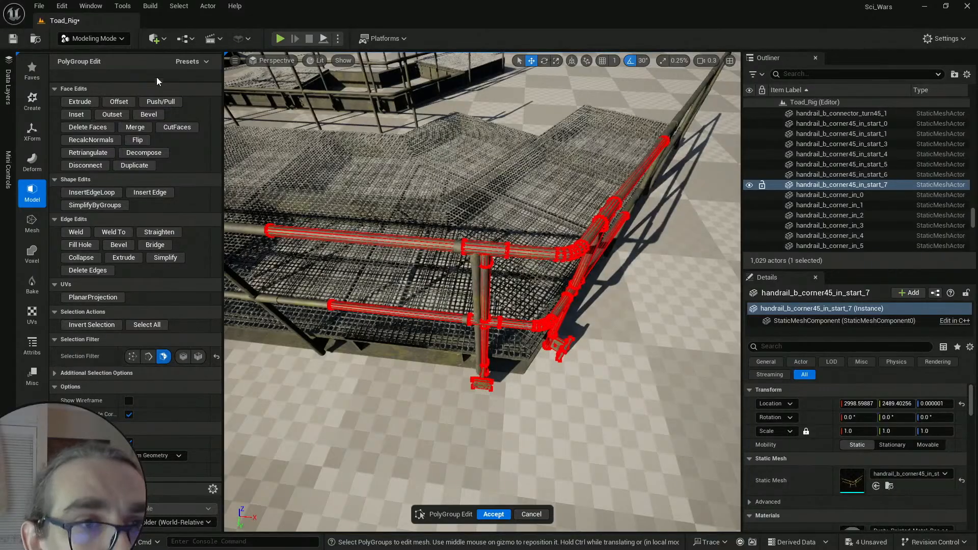
left_click(32, 345)
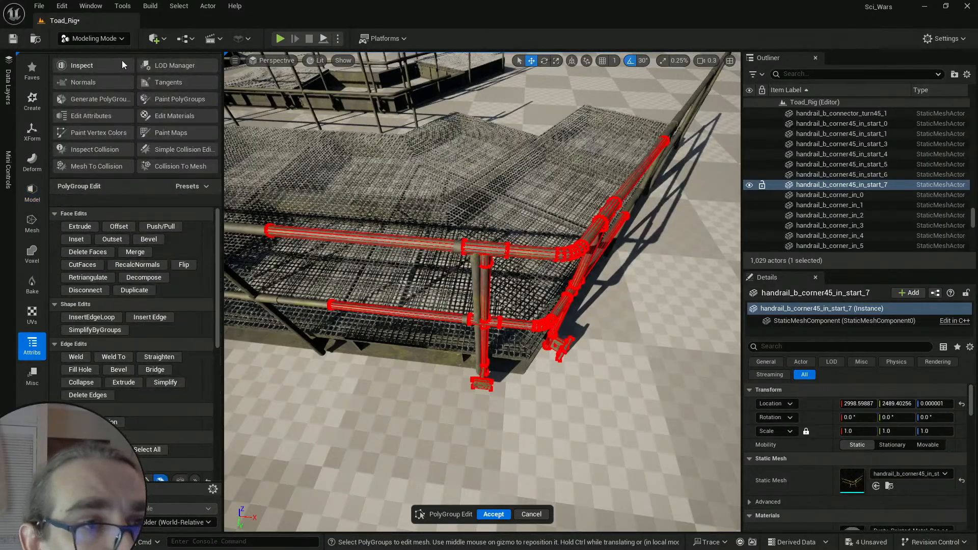
left_click(114, 101)
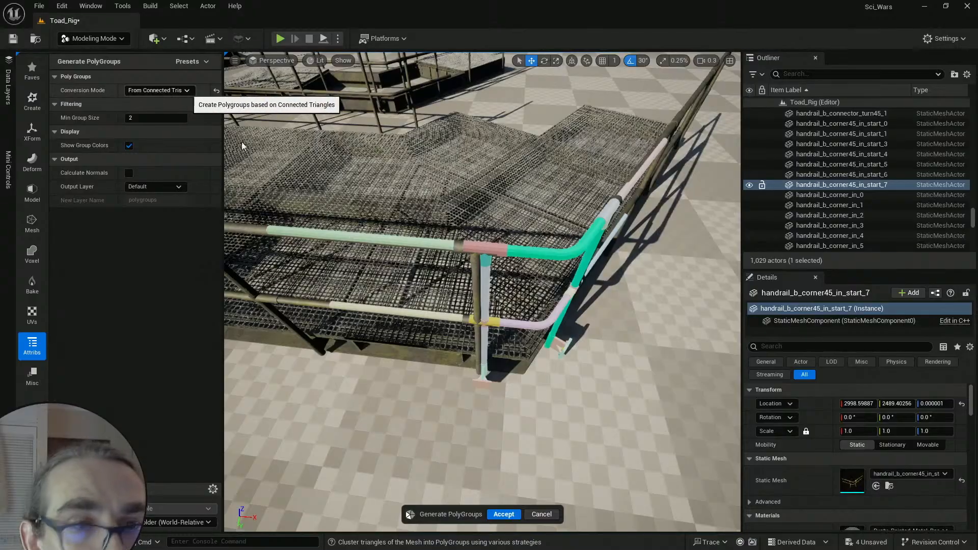
left_click(503, 514)
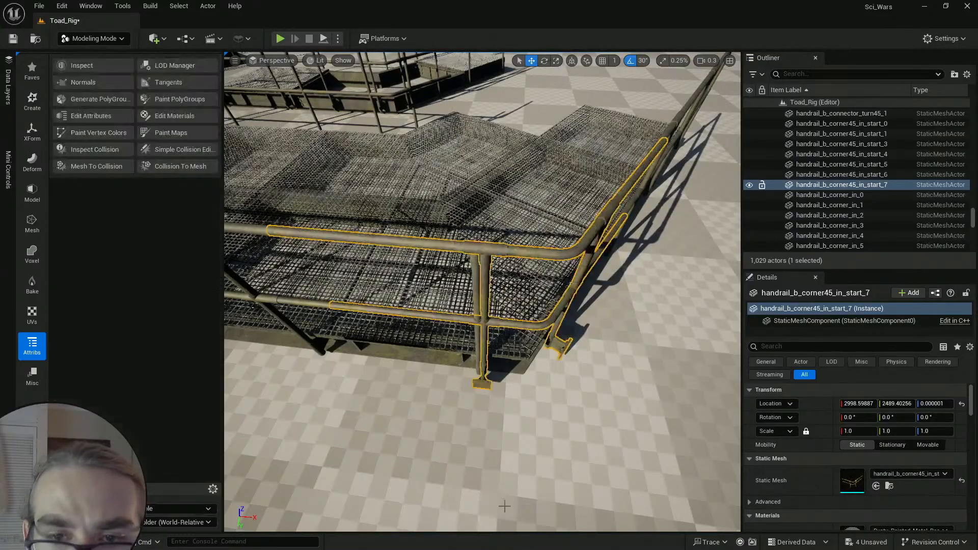
Step: Delete the straight rails, posts and base plates from the outer corner handrail in PolyGroup Edit, keeping only the two bends
left_click(33, 193)
left_click(92, 65)
left_click_drag(445, 421, 484, 458)
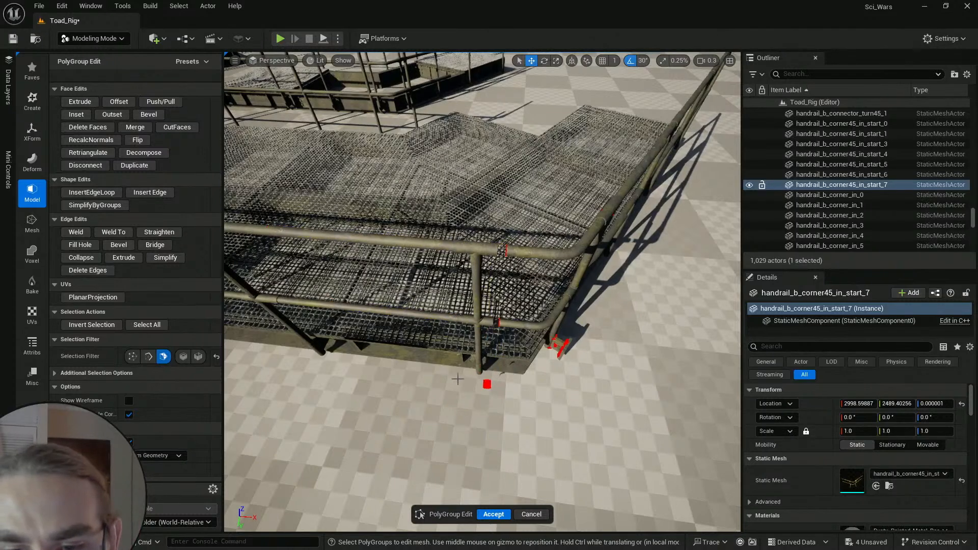
left_click(486, 384)
left_click(596, 387)
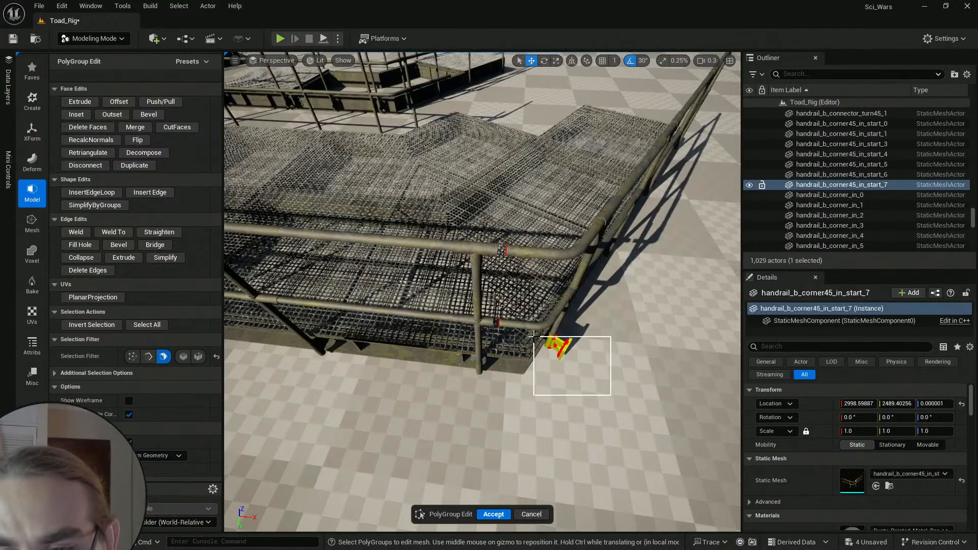
left_click_drag(533, 336, 533, 334)
key("Delete")
key("d")
right_click_drag(636, 290, 518, 241)
left_click_drag(594, 327, 482, 207)
key("Delete")
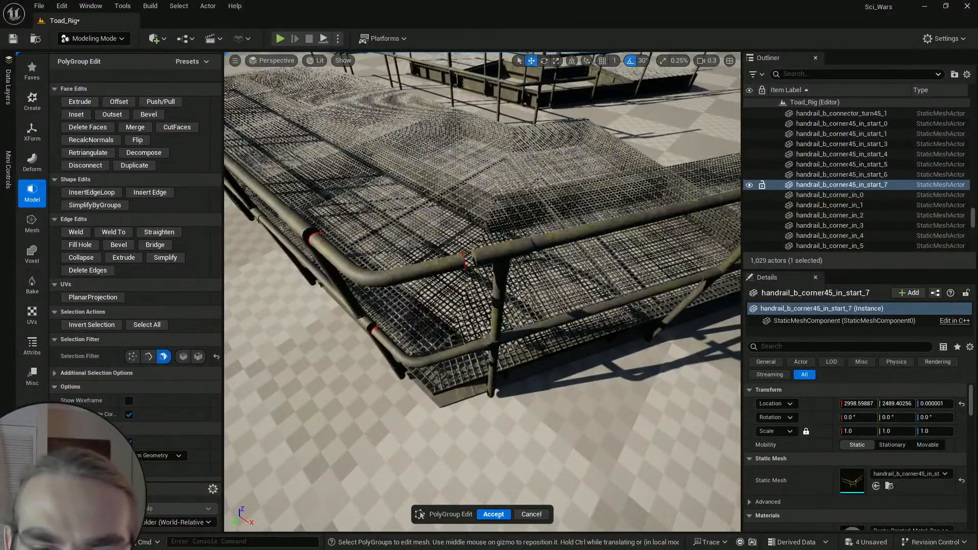
Step: Select the remaining geometry to check that only the upper and lower bends are left, and accept the PolyGroup edit
key("q")
right_click_drag(488, 300, 484, 254)
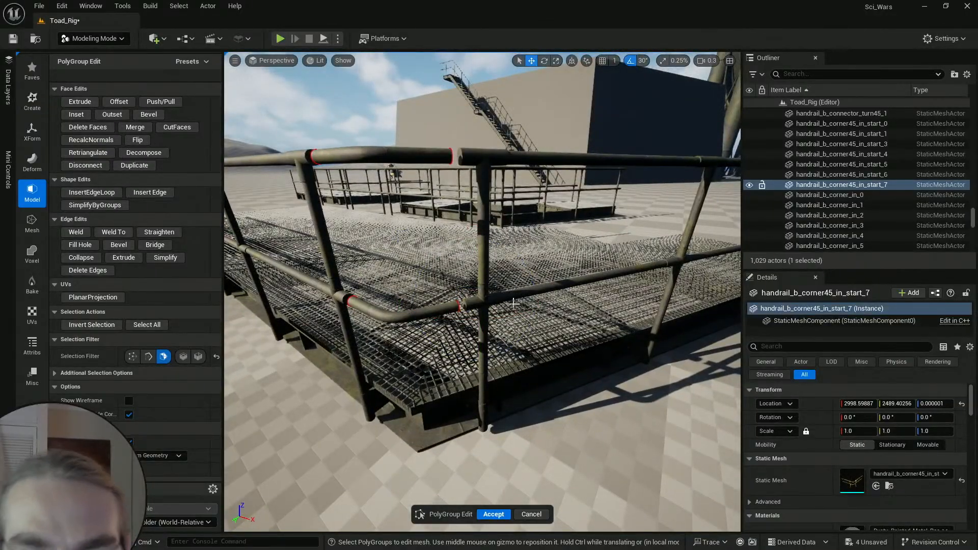
key("e")
right_click_drag(514, 304, 532, 356)
key("a")
key("s")
left_click_drag(331, 186, 726, 484)
right_click_drag(713, 459, 734, 471)
key("w")
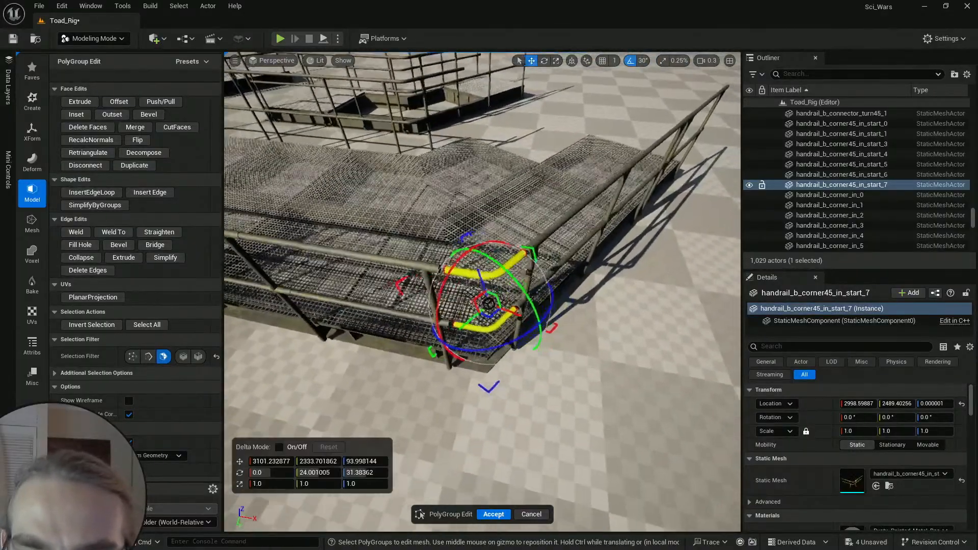
left_click(631, 367)
right_click_drag(631, 367, 626, 372)
key("w")
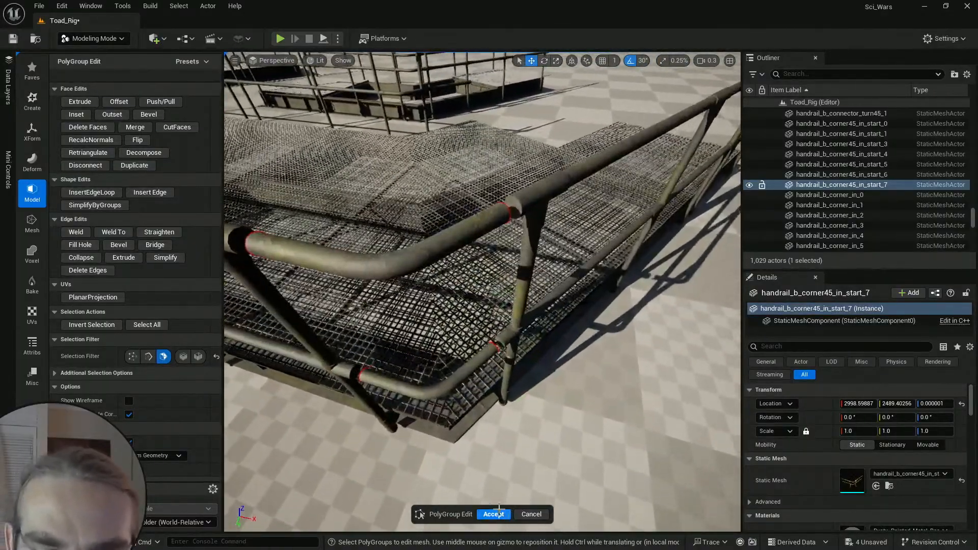
left_click(499, 511)
right_click_drag(516, 367, 513, 367)
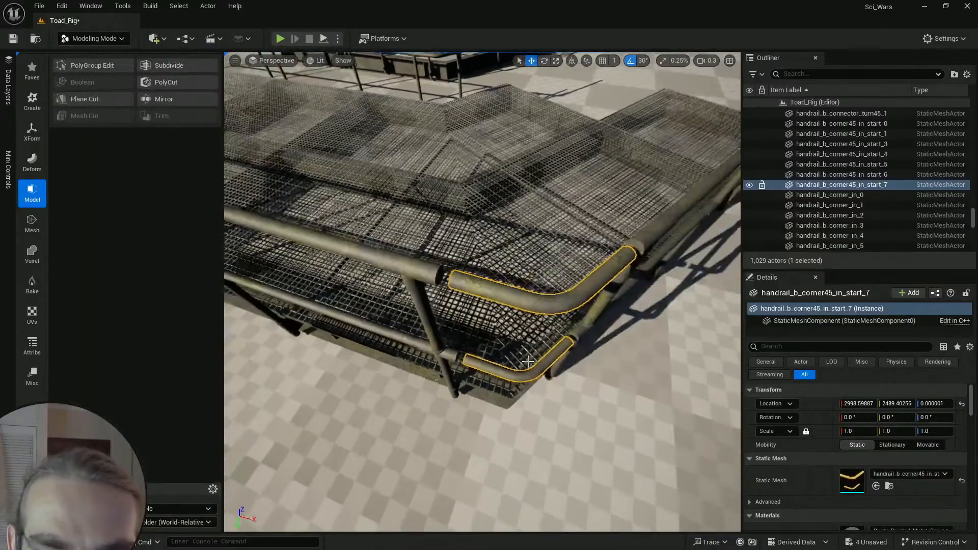
Step: Regenerate the two bends' PolyGroups, trying Find Quads before accepting the Face Normal Deviation mode with an angle tolerance of 0.1
left_click(29, 345)
left_click(106, 98)
left_click(155, 90)
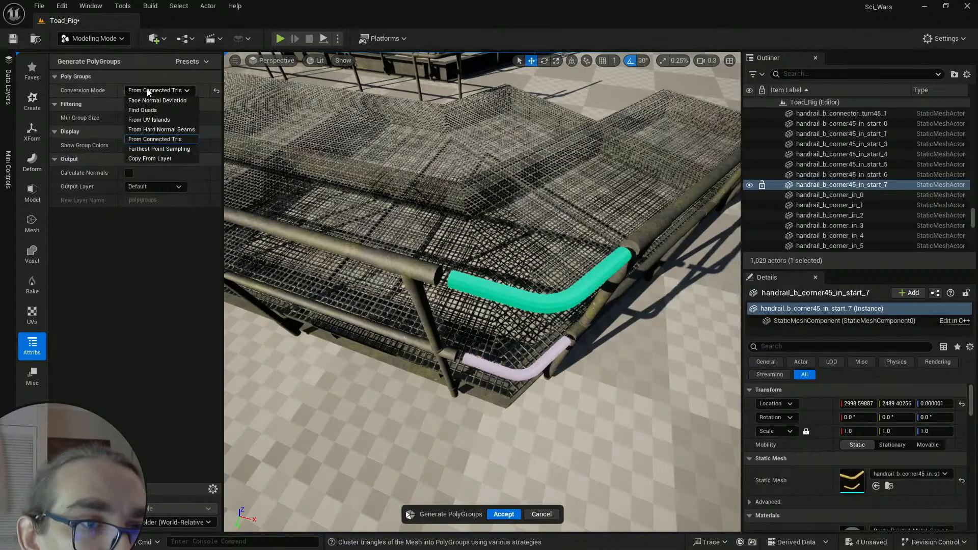
left_click(145, 110)
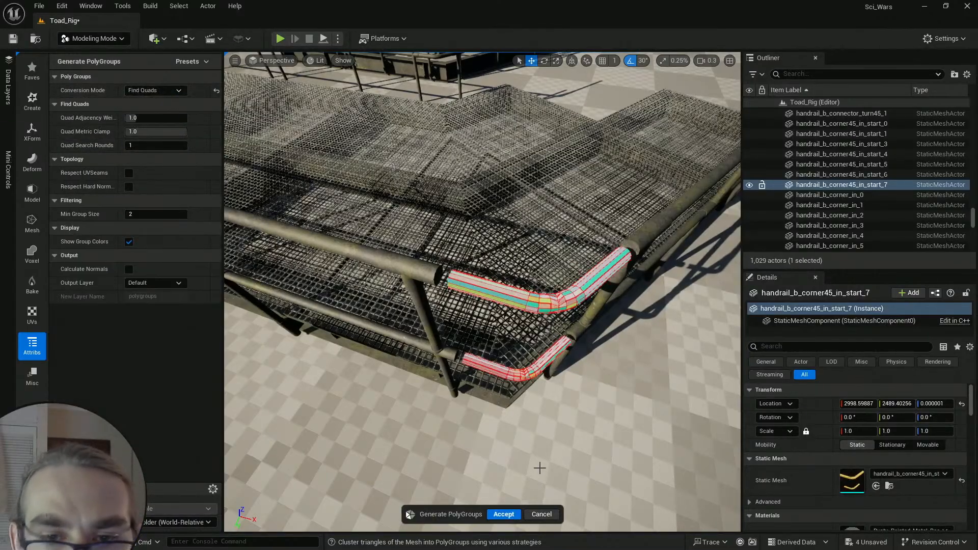
left_click(167, 91)
left_click(173, 101)
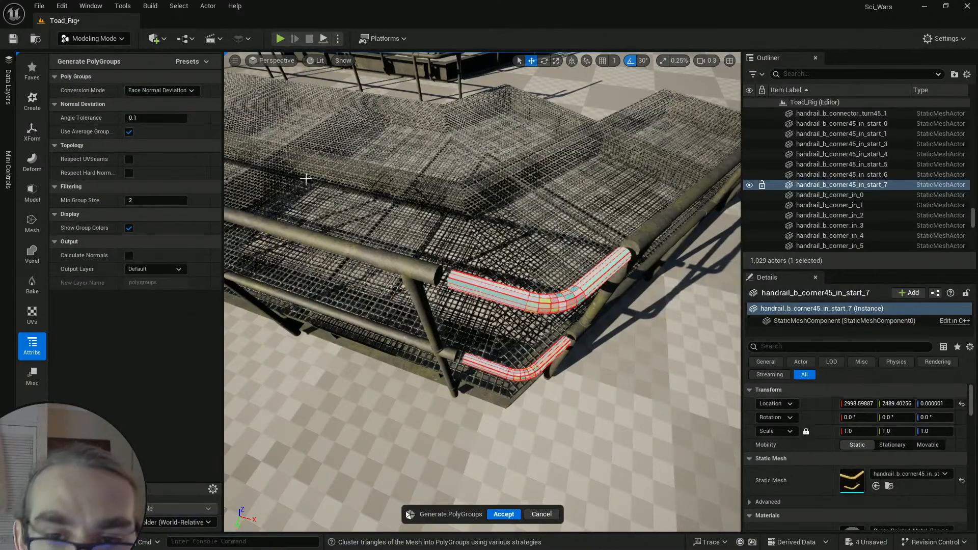
right_click_drag(308, 179, 356, 182)
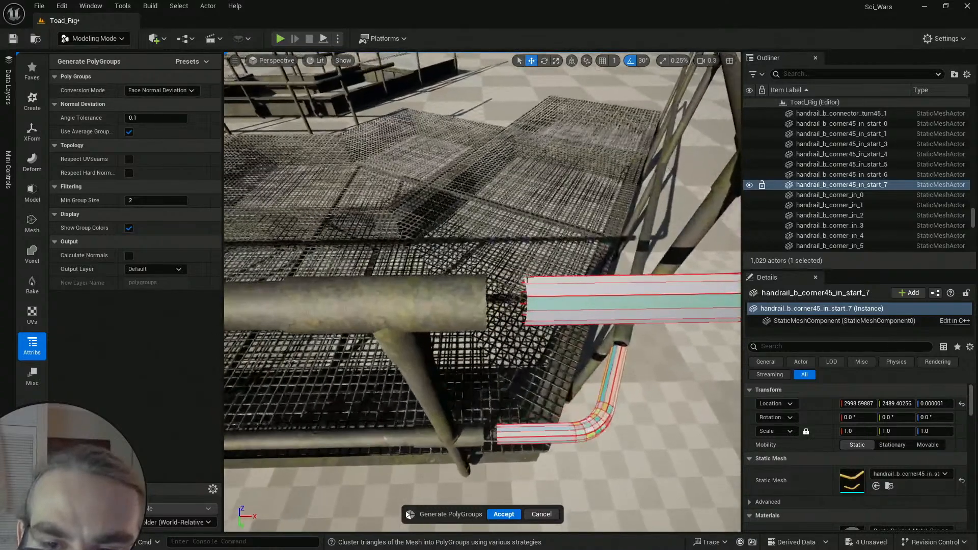
left_click(512, 516)
right_click_drag(433, 326, 471, 326)
Step: Start PolyGroup Edit on the bent rail sections and set the selection filter to edge loops
left_click(33, 192)
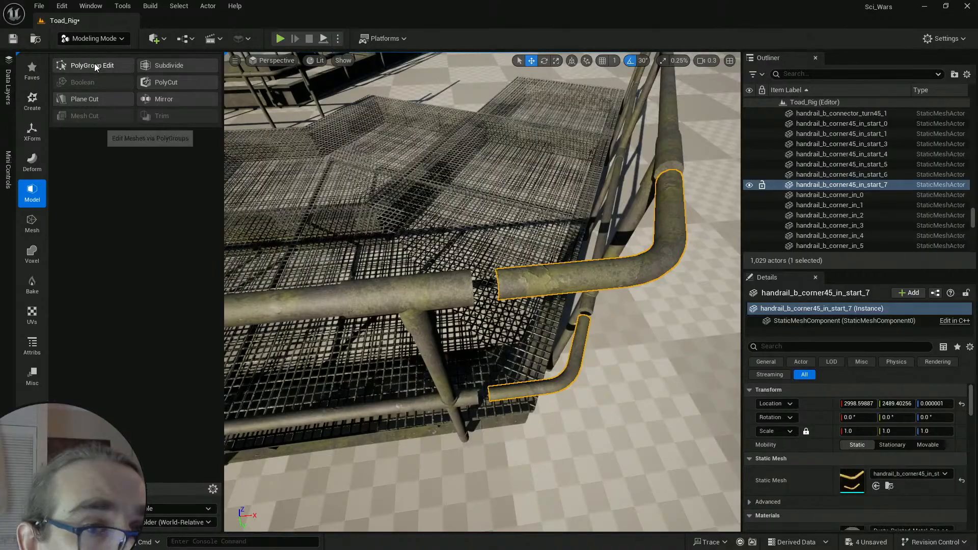
left_click(93, 63)
left_click(183, 356)
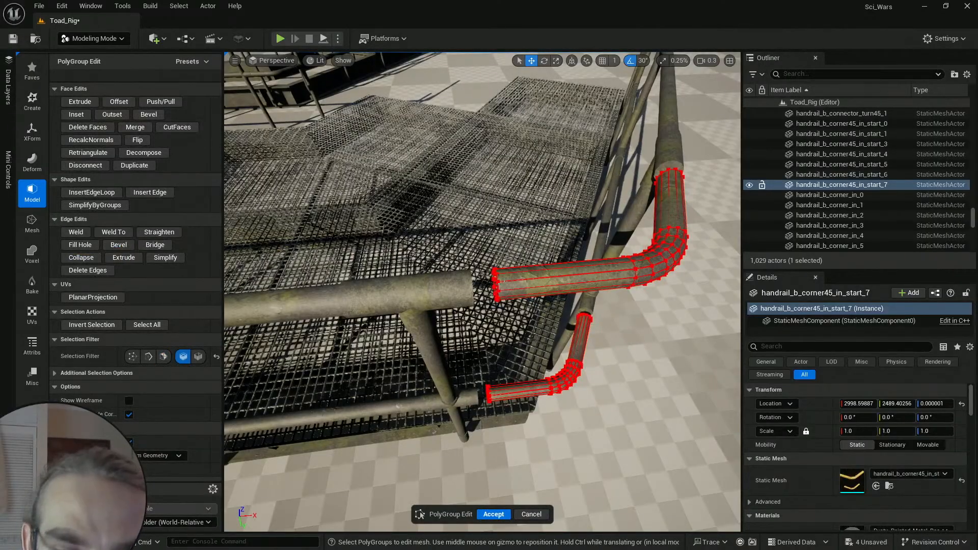
Step: Fill the upper and lower open pipe ends on one side of the handrail_b_corner45_in_start_7 corner rail
left_click(496, 285)
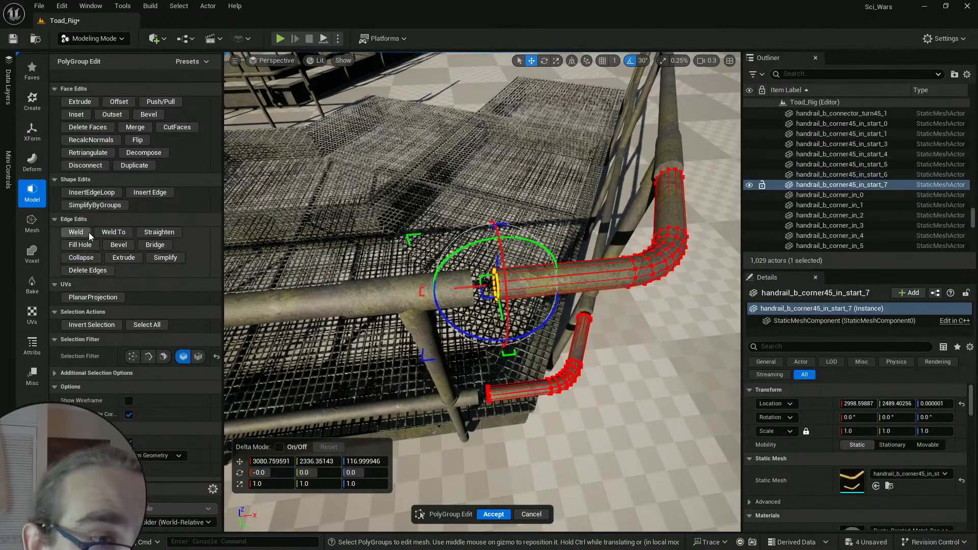
left_click(81, 245)
right_click_drag(516, 348, 612, 341)
left_click(549, 262)
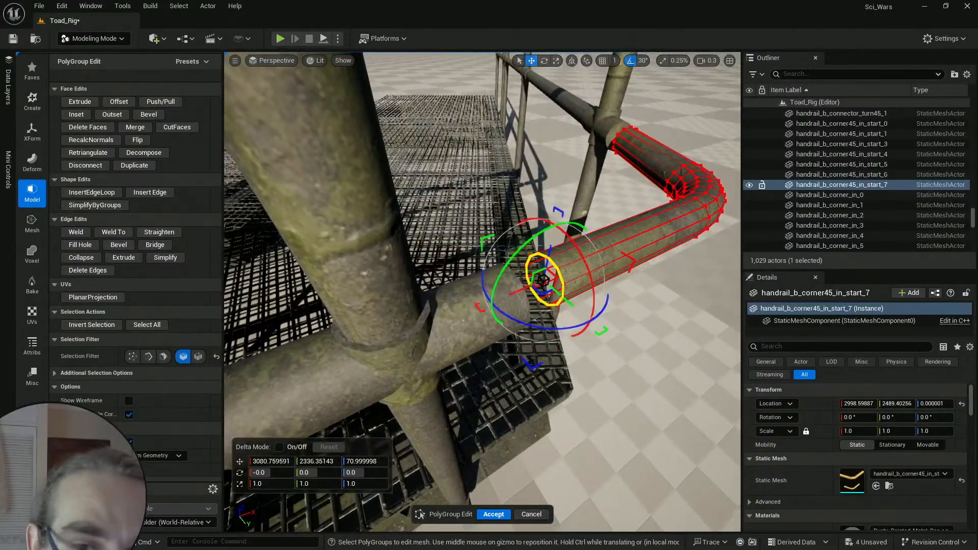
left_click(82, 246)
Step: Fill the lower and upper open pipe ends on the corner rail's other side and accept the PolyGroup edit
right_click_drag(489, 326, 489, 275)
left_click(356, 295)
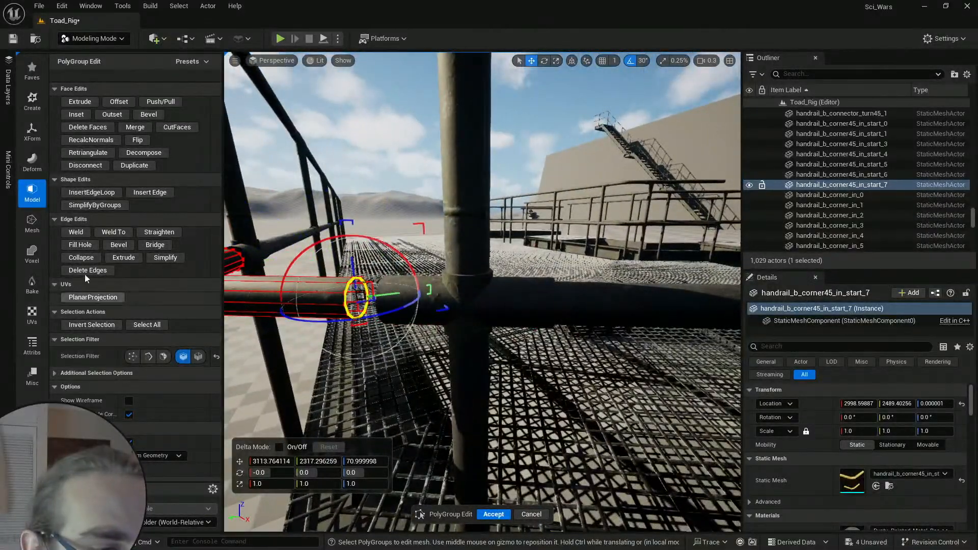
left_click(91, 241)
right_click_drag(356, 285, 372, 382)
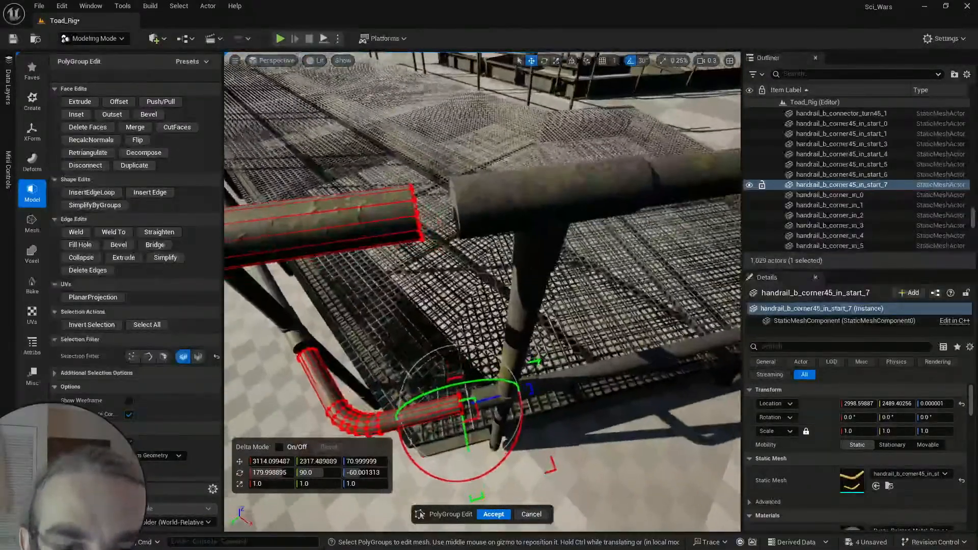
left_click(416, 213)
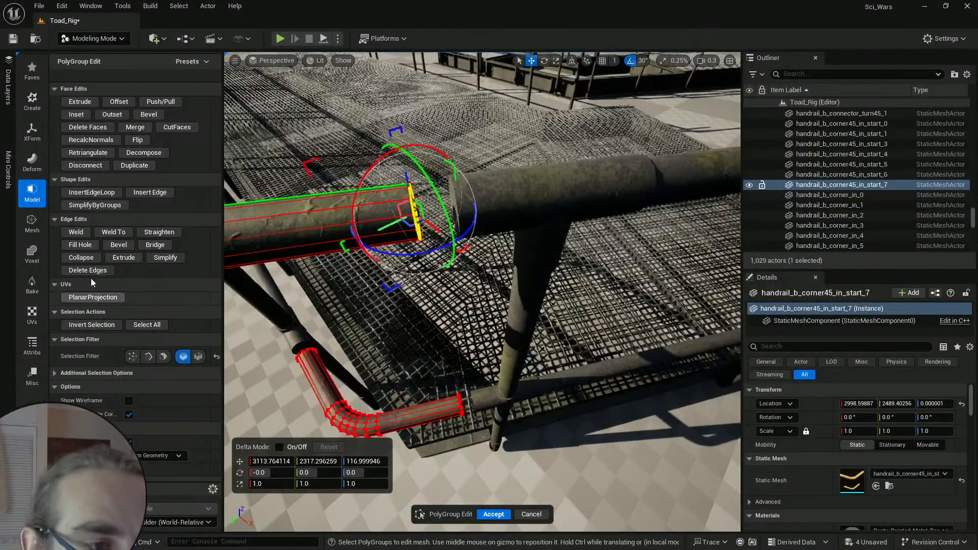
left_click(89, 245)
right_click_drag(334, 214, 392, 231)
left_click(482, 512)
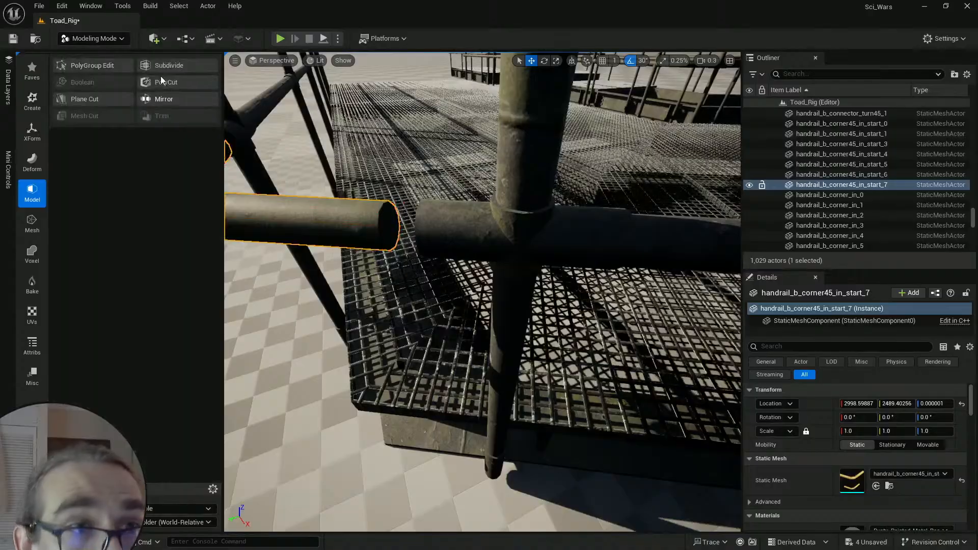
Step: In a new PolyGroup edit with face selection, set position snapping to 5 and extend one side's two capped ends toward the adjoining handrail
left_click(70, 66)
left_click(164, 357)
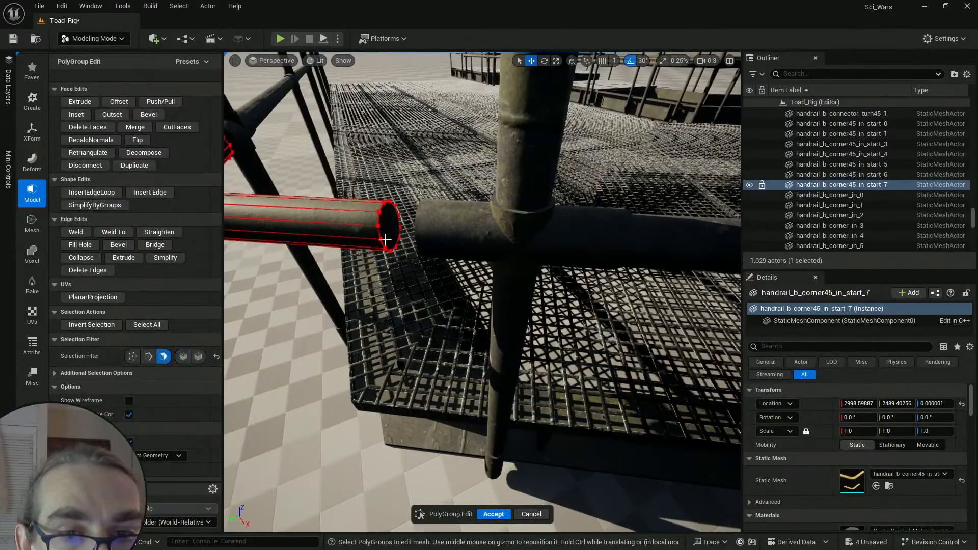
left_click(390, 228)
mouse_move(390, 228)
right_mouse_down()
mouse_move(390, 214)
mouse_move(374, 211)
mouse_move(380, 222)
right_mouse_up()
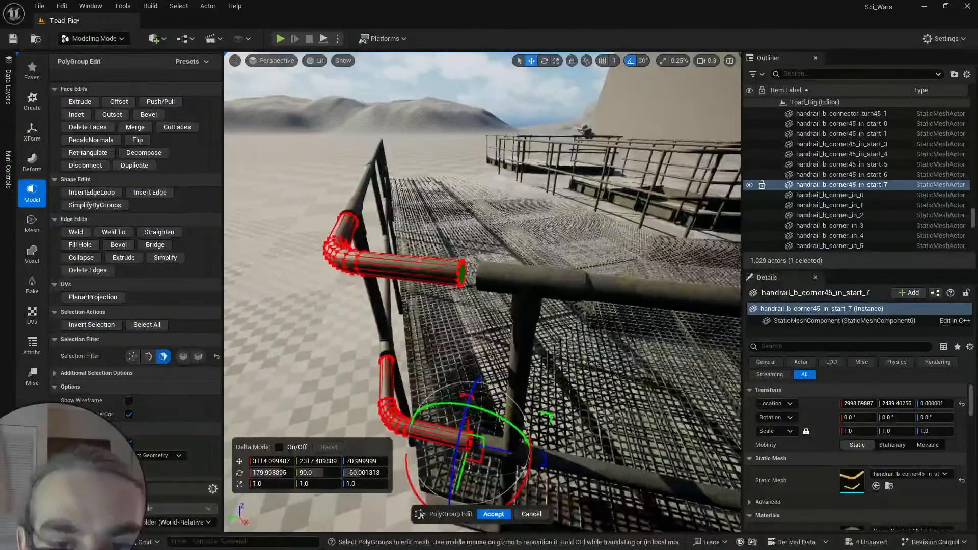
left_click(462, 274, "shift")
right_click_drag(463, 274, 462, 278)
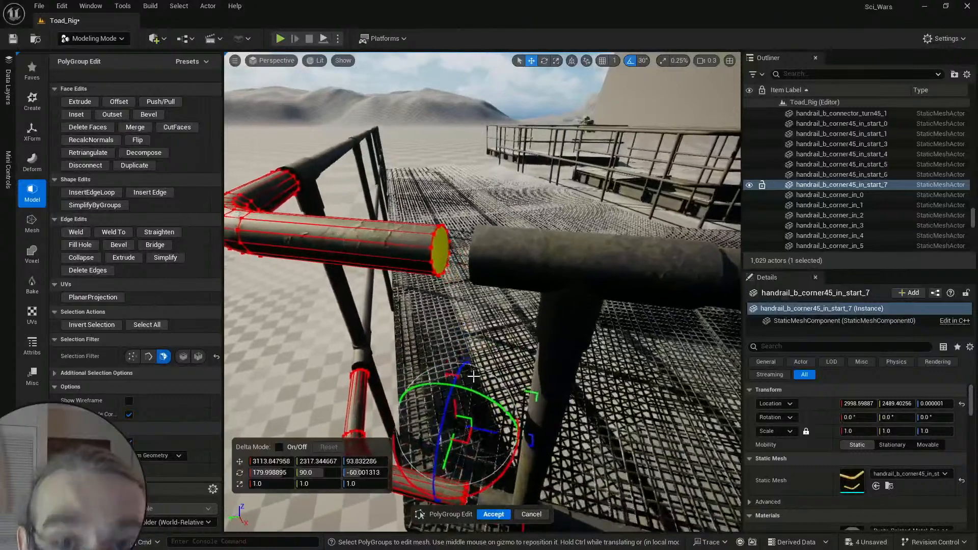
left_click(615, 62)
left_click(634, 96)
right_click_drag(482, 352, 538, 333)
Step: Move the two capped end faces on the corner rail's opposite side 5 units along X to meet the handrail and accept the edit
left_click(563, 180)
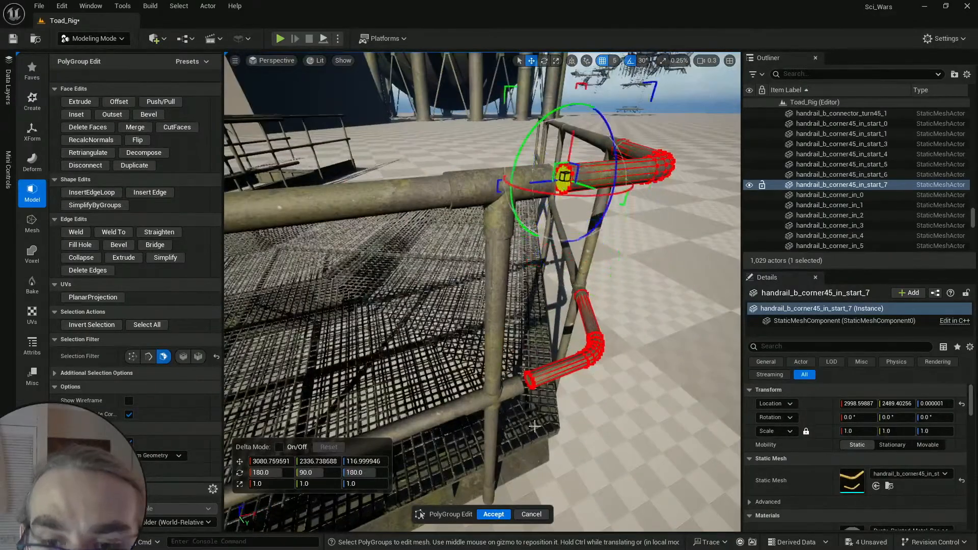
left_click(529, 377, "shift")
right_click_drag(528, 374, 482, 383)
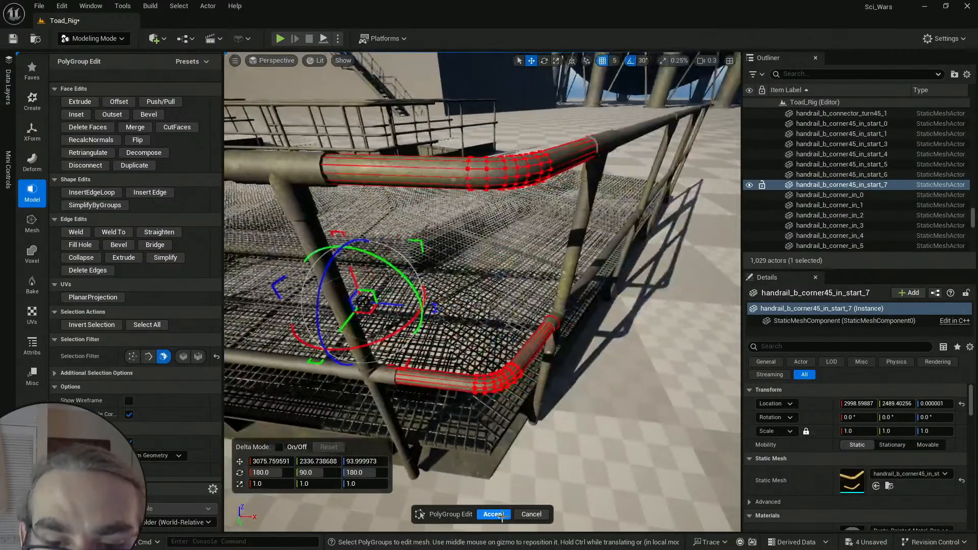
left_click(495, 514)
key("Escape")
Step: Merge handrail Combined9 and the handrail_b_corner45_in_start_7 corner rail into a new object, deleting the inputs
right_click_drag(493, 495, 494, 471)
scroll(490, 520, "up", 5)
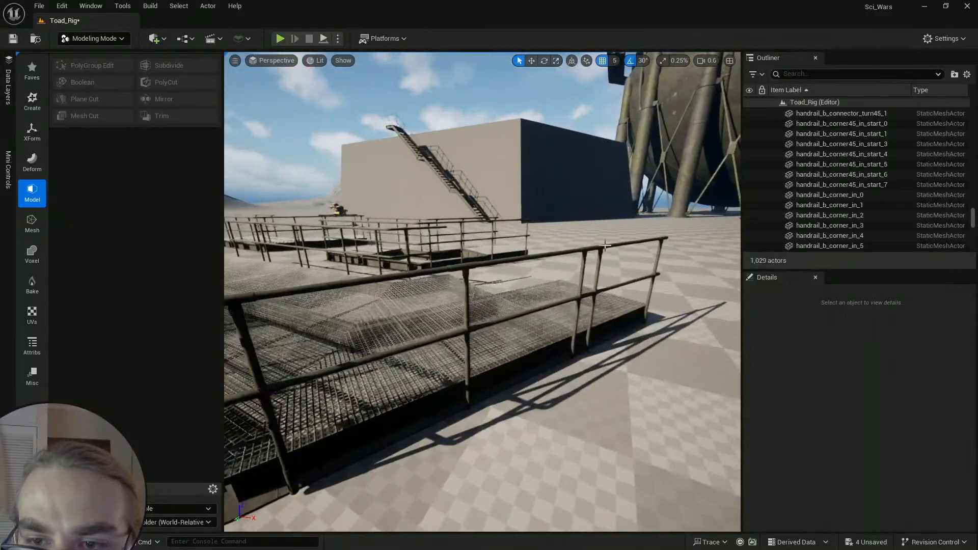
left_click(602, 246)
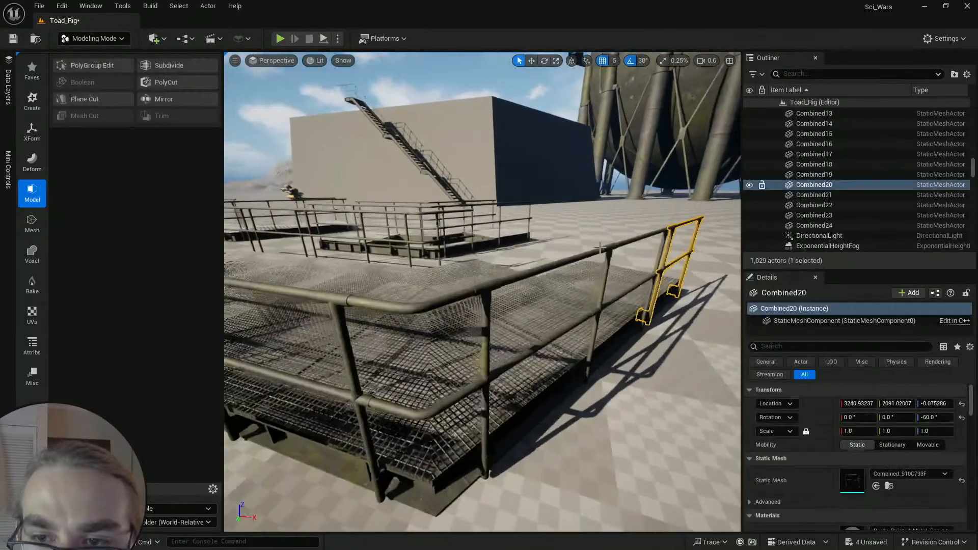
left_click(638, 246, "ctrl")
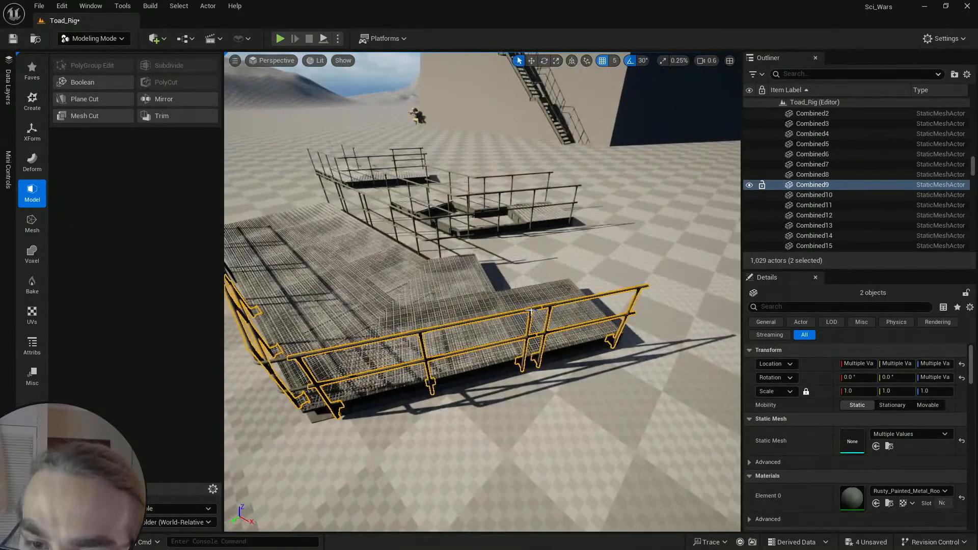
left_click(530, 311)
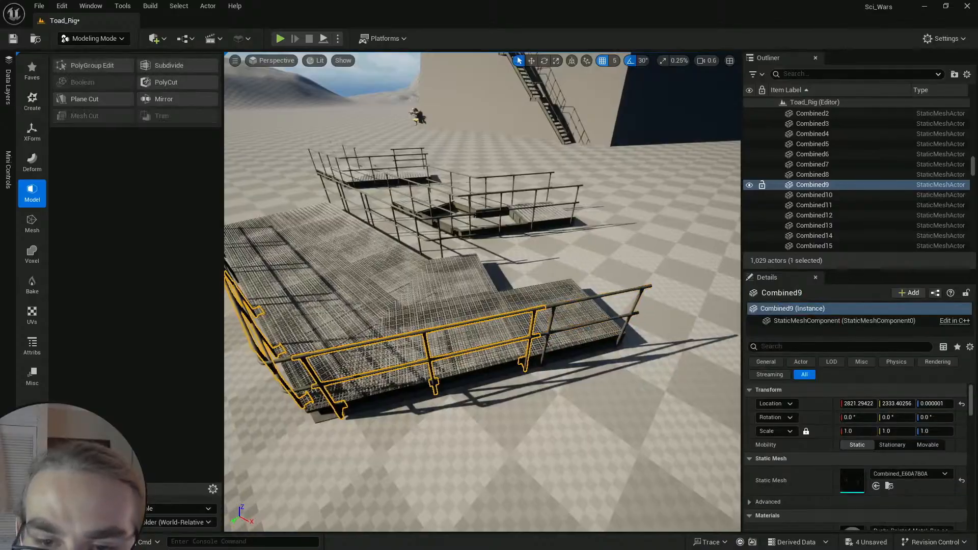
left_click(595, 298, "ctrl")
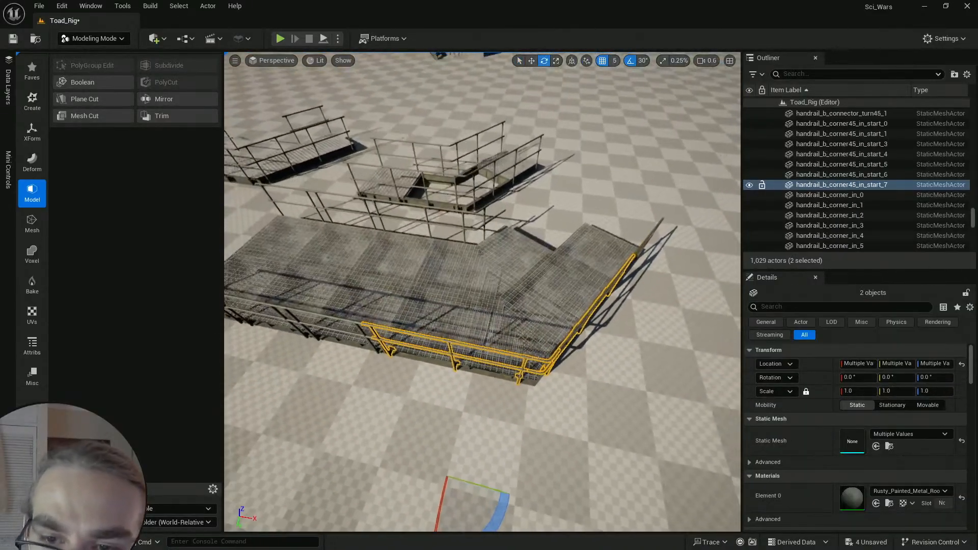
right_click_drag(483, 292, 495, 292)
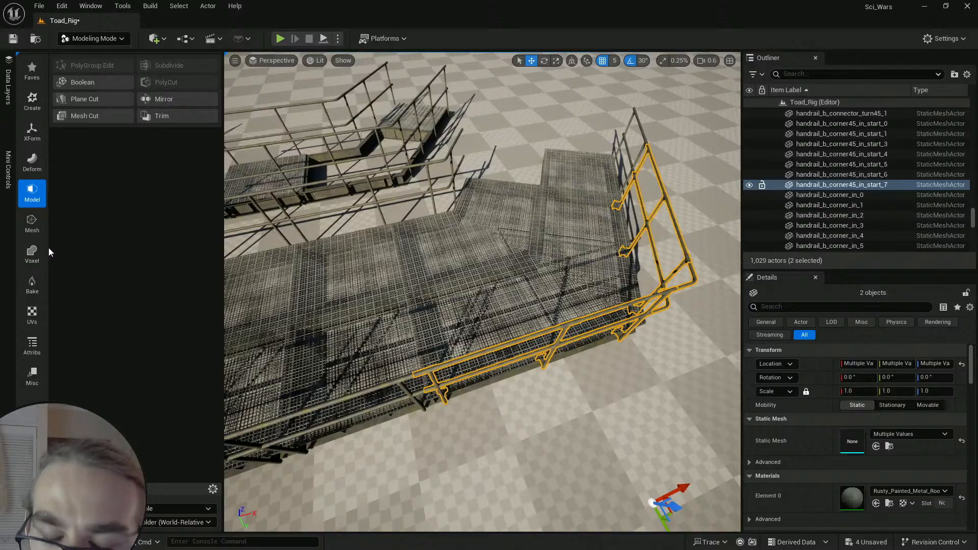
left_click(33, 131)
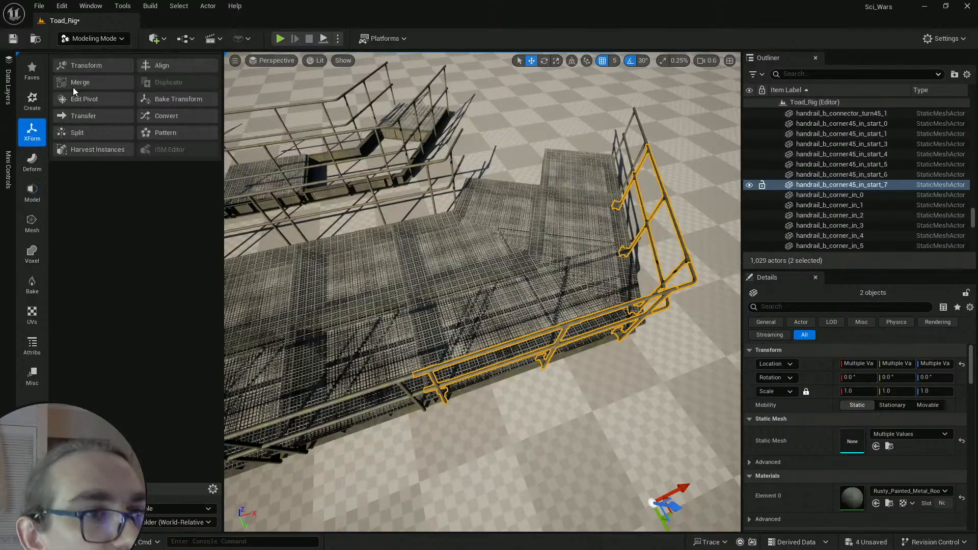
left_click(87, 93)
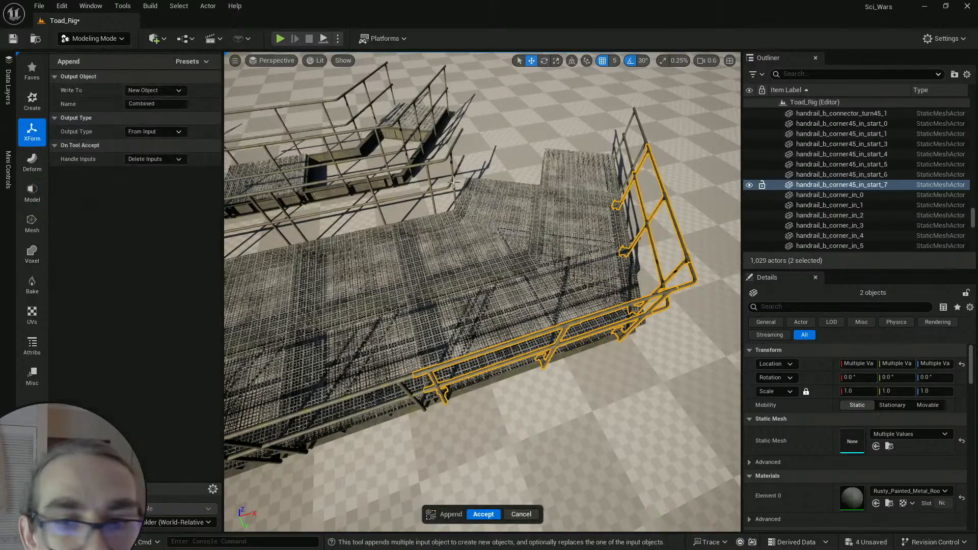
left_click(487, 518)
Step: Start editing the merged handrail's pivot and set its X position to 2821.294226, matching the corner floor grate
right_click_drag(485, 357, 468, 356)
left_click(486, 326)
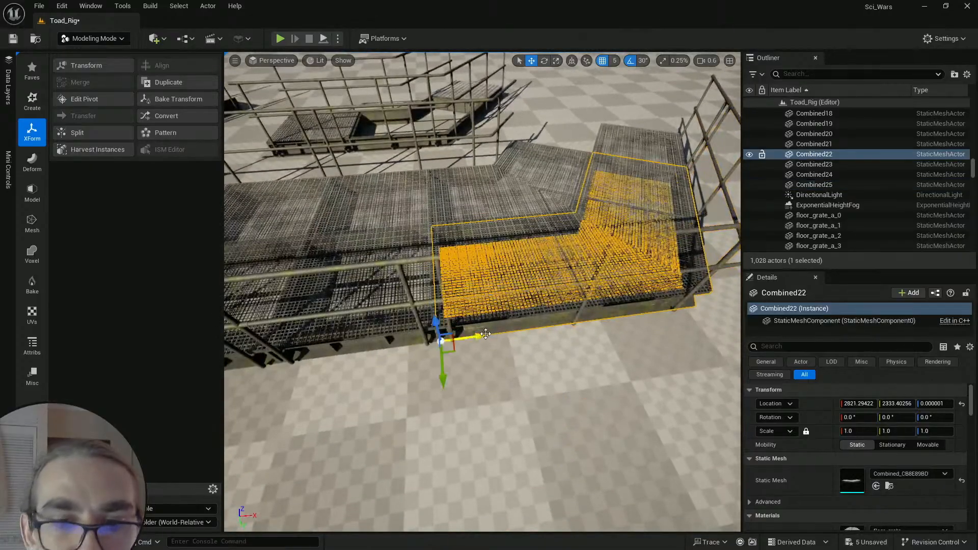
left_click(446, 257)
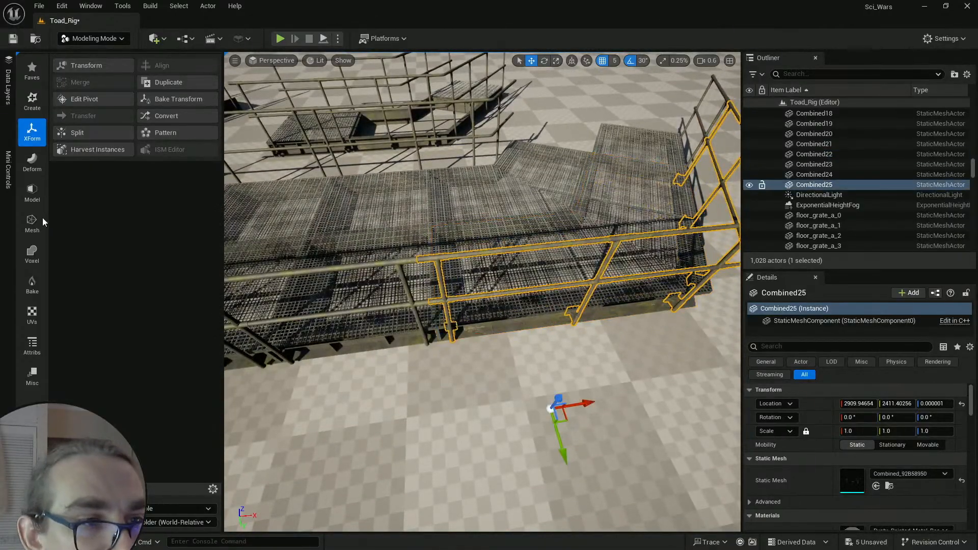
left_click(84, 100)
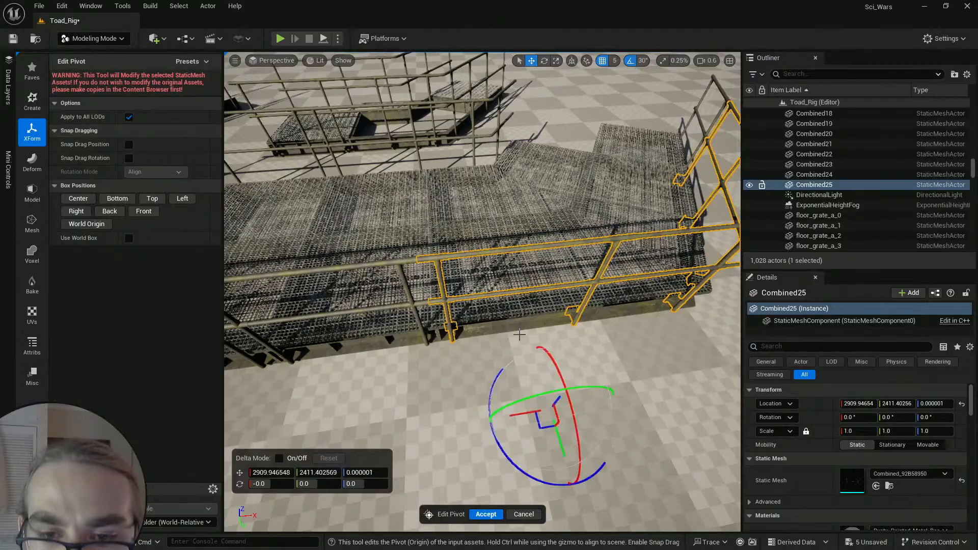
left_click(505, 324)
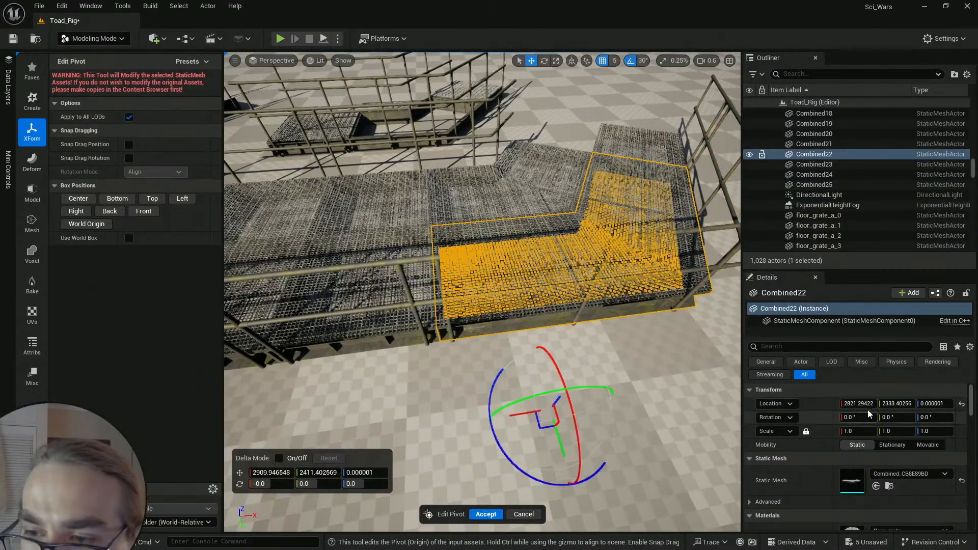
left_click(270, 473)
type("2821.294226")
key("Return")
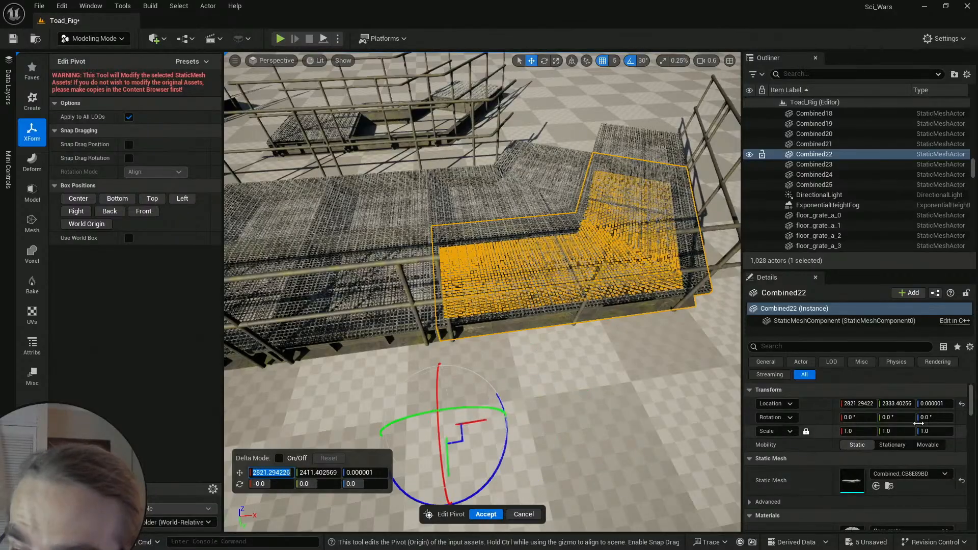
Step: Set the merged handrail's pivot Y position to the floor grate's 2333.402568 and accept the pivot edit
left_click(897, 403)
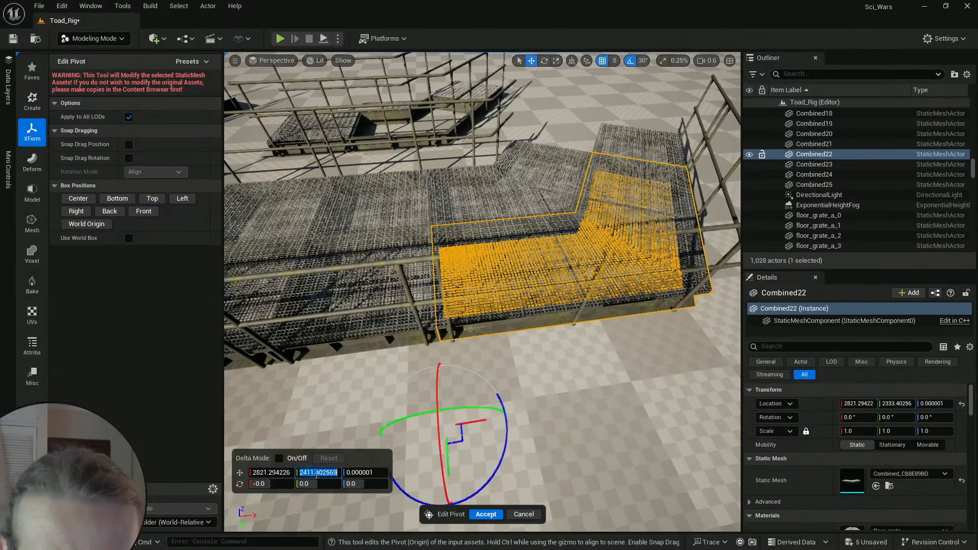
type("2333.402568")
key("Return")
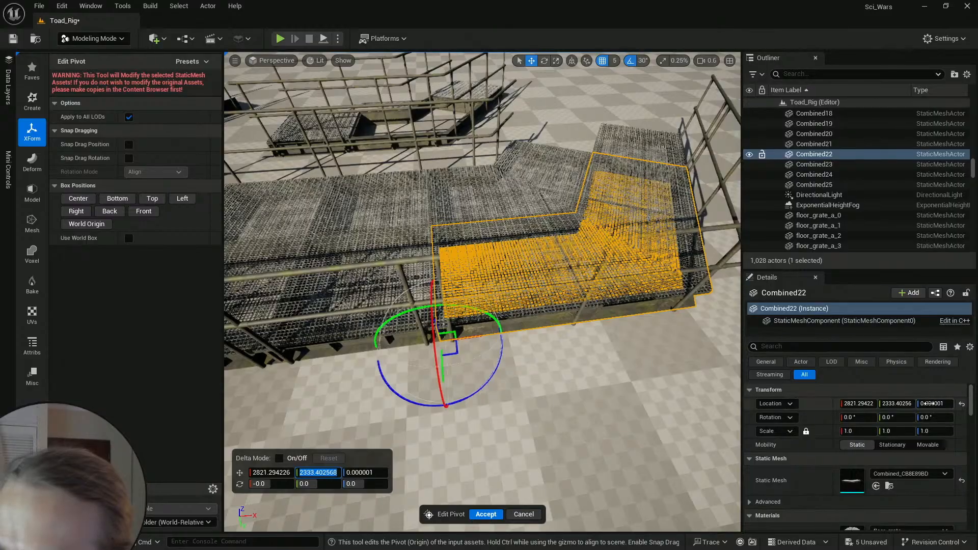
left_click(927, 403)
left_click_drag(372, 473, 370, 473)
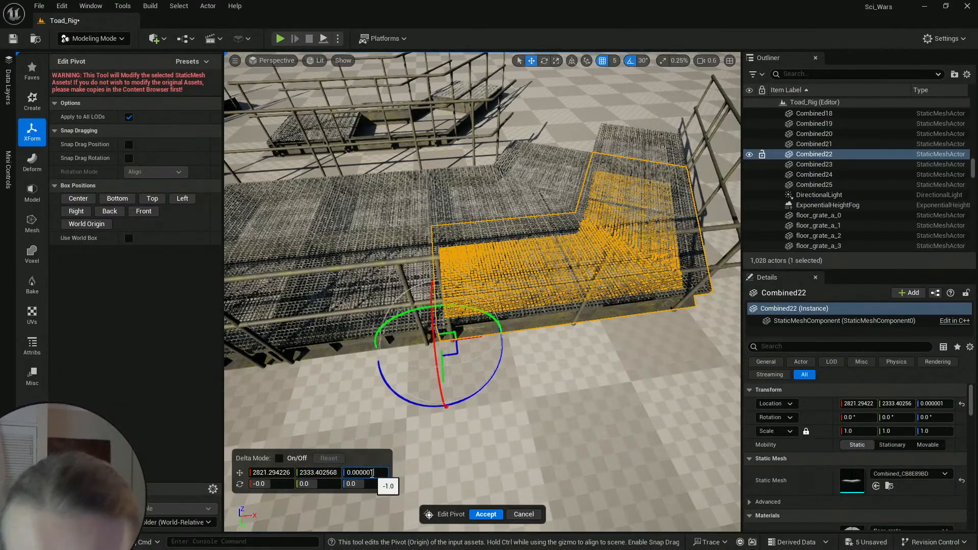
left_click(485, 514)
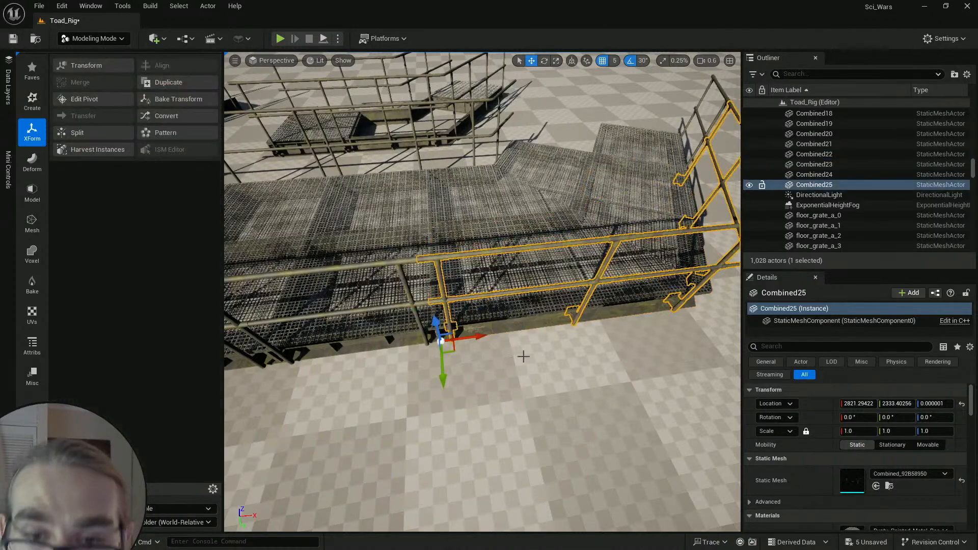
key("Escape")
Step: Move the merged corner handrail 400 units along X, clear of the platform
mouse_move(475, 359)
right_mouse_down()
mouse_move(504, 356)
mouse_move(502, 331)
mouse_move(480, 356)
right_mouse_up()
scroll(479, 357, "down", 2)
left_click(526, 326)
key("e")
right_click_drag(526, 326, 525, 326)
scroll(526, 324, "up", 1)
key("w")
left_click_drag(421, 357, 648, 308)
left_click(601, 356)
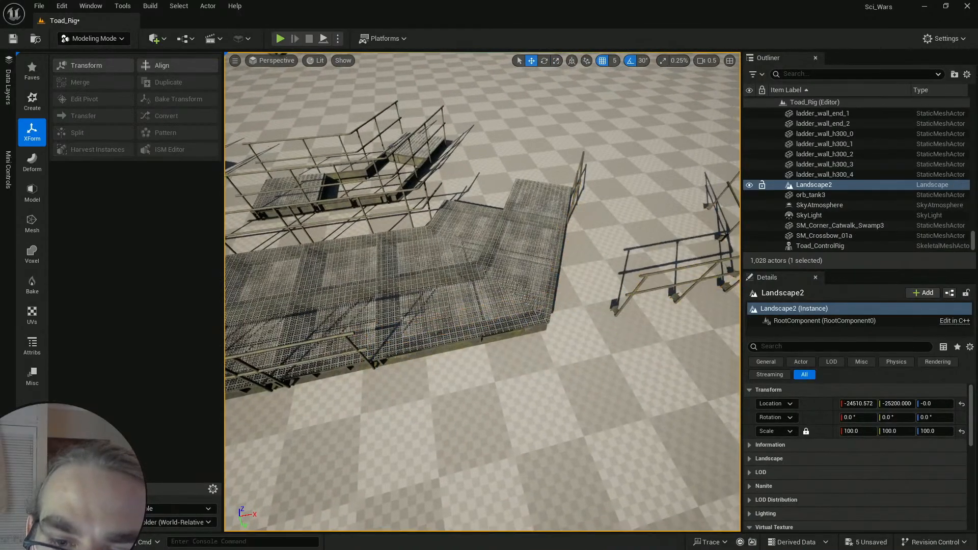
Step: Copy the corner floor grate's location and paste it onto the merged handrail to align it with the platform
right_click_drag(601, 357, 603, 355)
left_click(509, 290)
right_click(820, 406)
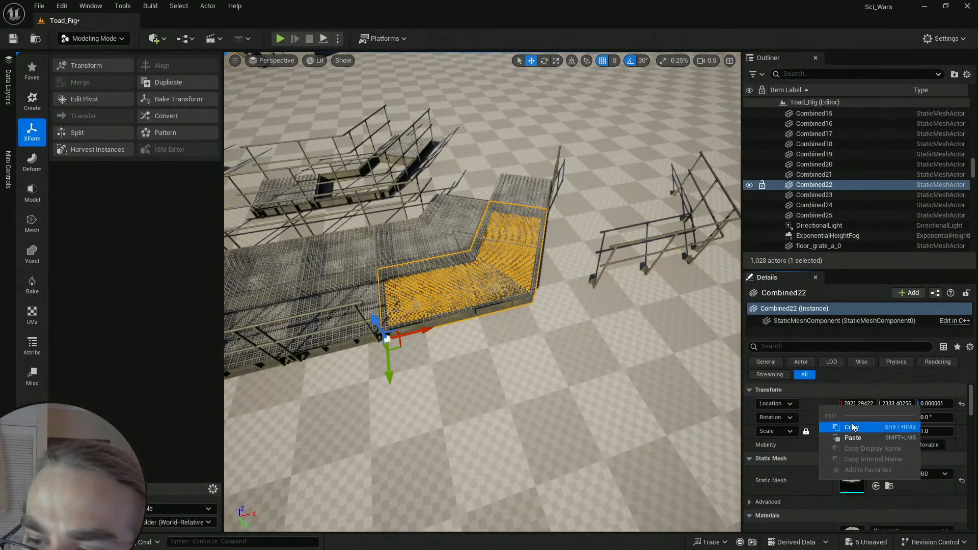
left_click(848, 426)
left_click(720, 223)
right_click(818, 406)
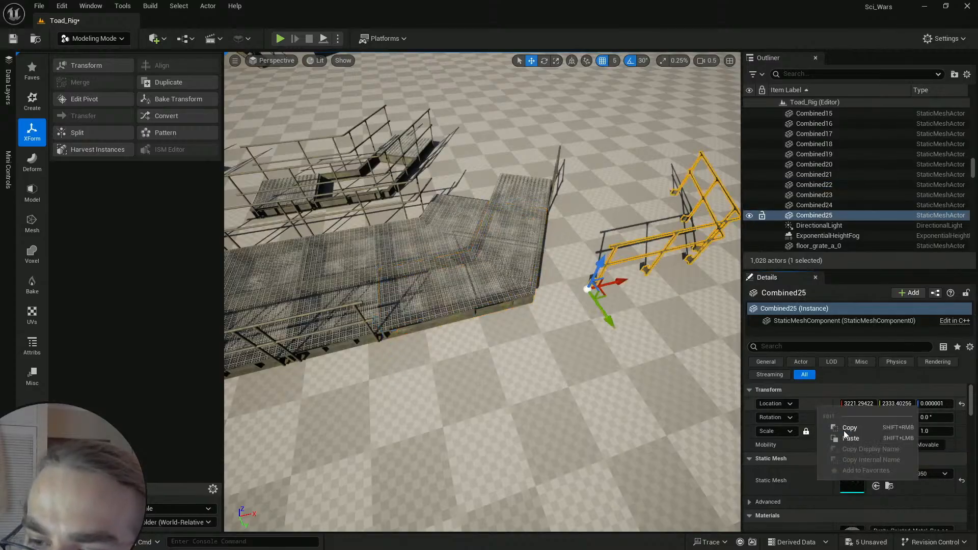
left_click(840, 438)
key("q")
key("Escape")
Step: Set position snapping to 50 and duplicate the rectangular end grate Combined24 to the open space beside it on the platform
key("w")
right_click_drag(561, 272, 474, 219)
key("d")
scroll(489, 216, "up", 1)
right_click_drag(533, 258, 532, 316)
key("e")
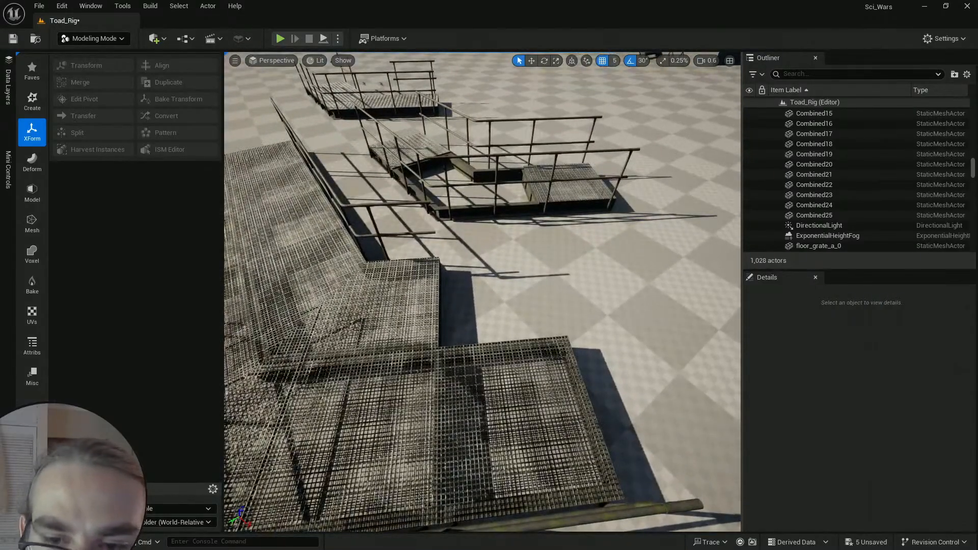
left_click(535, 438)
key("a")
right_click_drag(535, 438, 632, 446)
key("w")
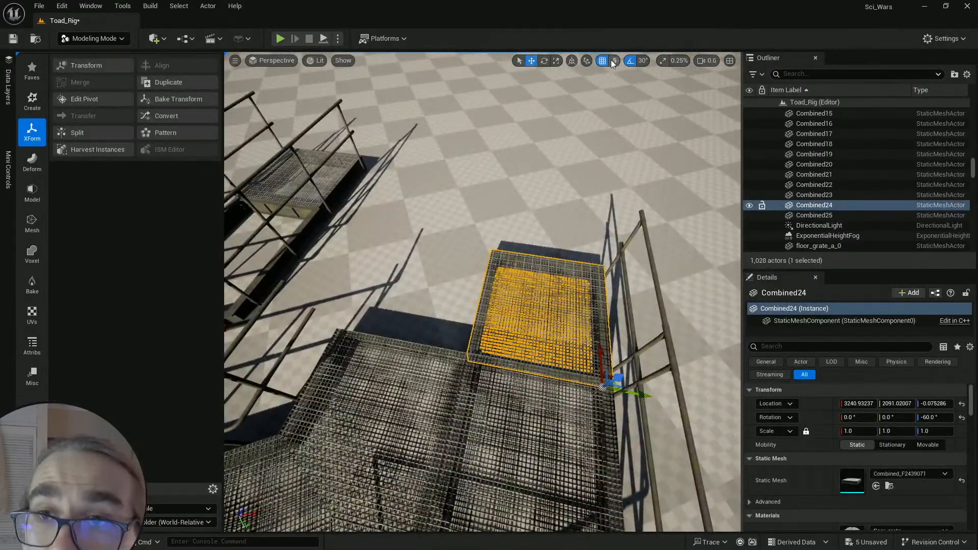
left_click(613, 61)
left_click(648, 126)
left_click_drag(646, 395, 509, 363, "alt")
key("Escape")
Step: Duplicate a short handrail section and move the copy to about X 3071, Y 1883, near the duplicated grate
right_click_drag(548, 353, 487, 353)
key("d")
right_click_drag(457, 309, 502, 294)
key("s")
left_click(395, 231)
key("s")
key("ctrl+d")
left_click_drag(352, 313, 545, 377)
left_click_drag(406, 449, 543, 353)
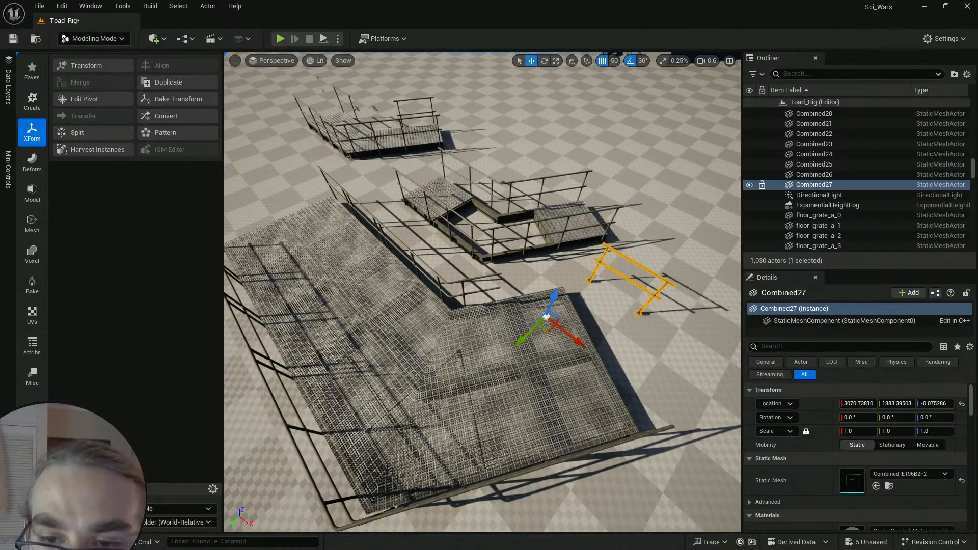
Step: Copy the duplicated end grate's transform properties and paste them onto the short handrail Combined27 to align it with the grate
left_click(573, 322)
right_click(823, 397)
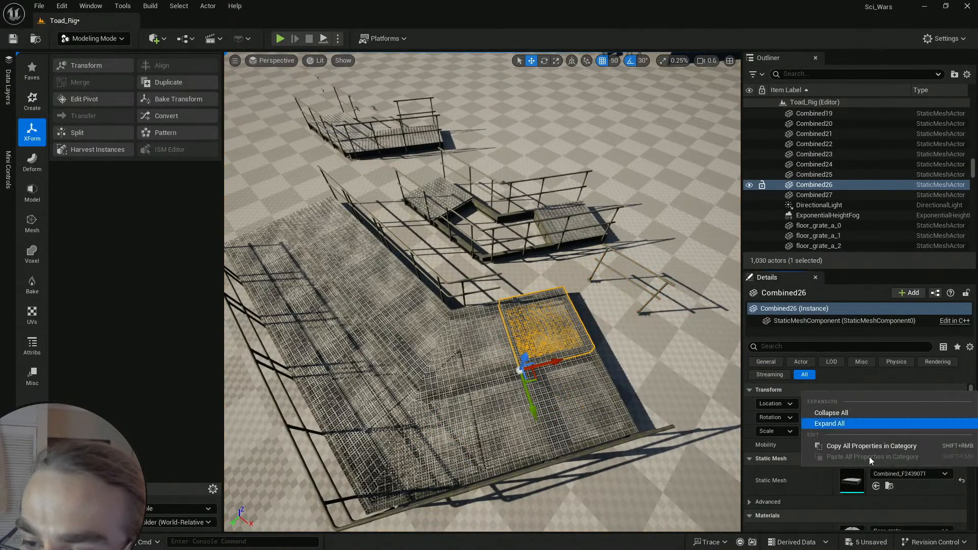
left_click(866, 465)
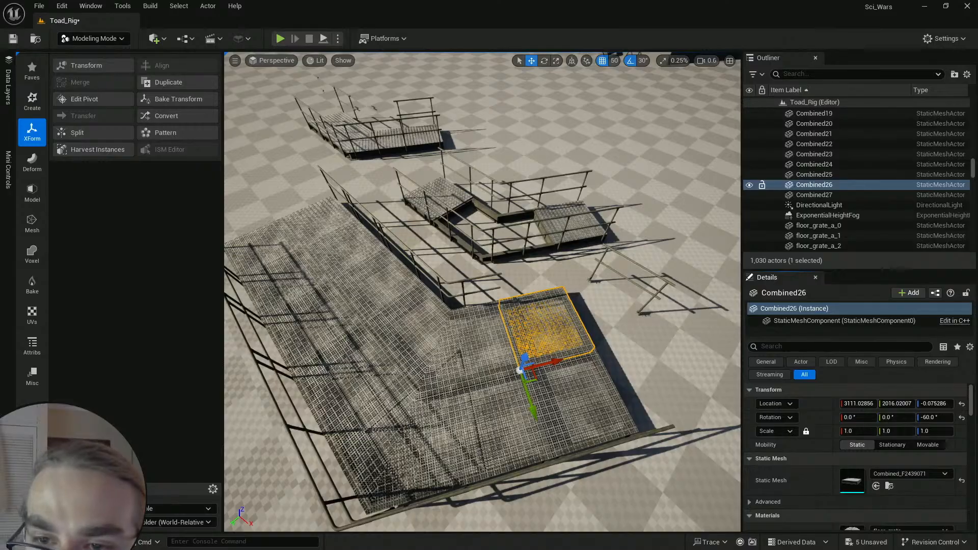
left_click(607, 246)
right_click(825, 395)
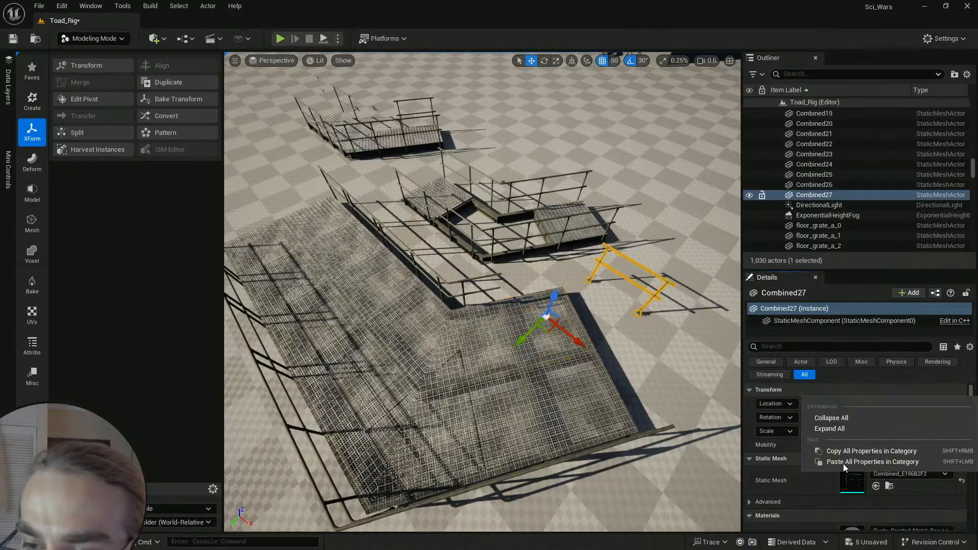
left_click(866, 465)
key("Escape")
key("w")
right_click_drag(583, 295, 624, 214)
key("s")
scroll(585, 209, "up", 2)
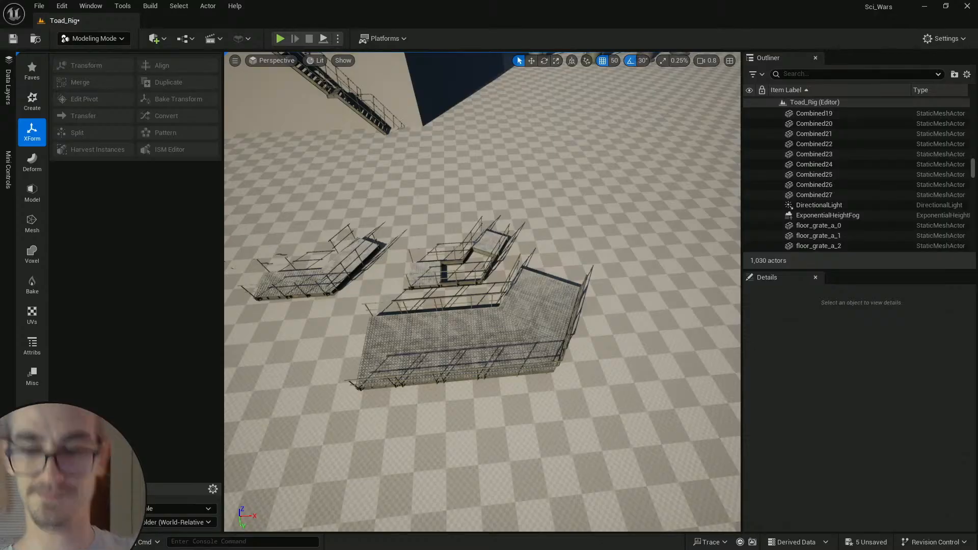
Step: Save the level and switch from Modeling Mode to Selection Mode
left_click(14, 39)
left_click(106, 38)
left_click(109, 53)
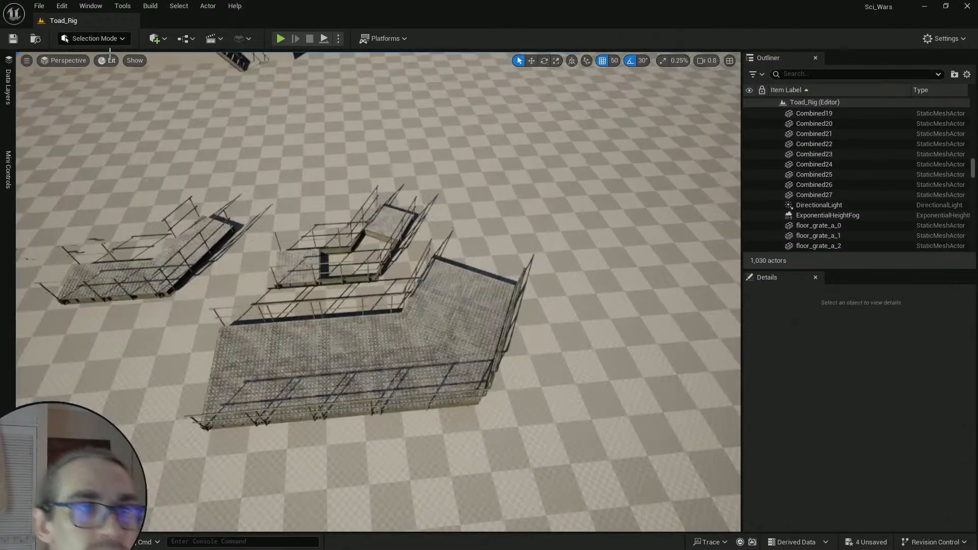
Step: Save all remaining unsaved assets, including the combined meshes and the modified corner handrails
left_click(13, 38)
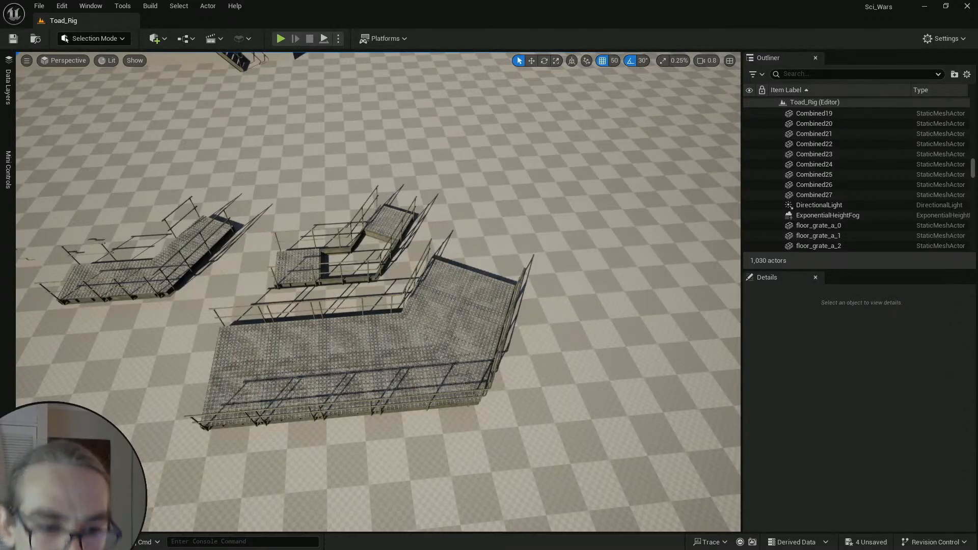
left_click(39, 542)
left_click(138, 349)
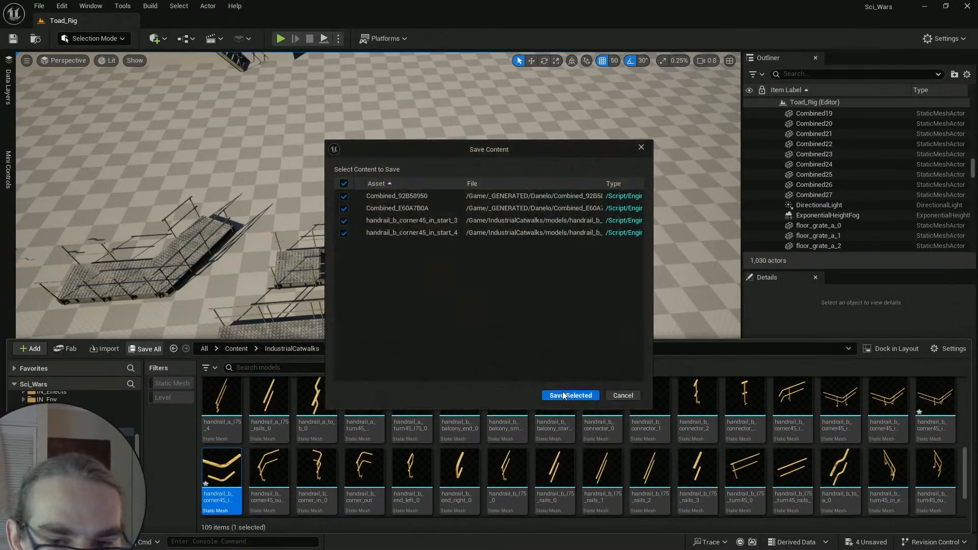
left_click(557, 394)
Step: Duplicate the corner floor grate Combined and move the copy 700 units along X into the gap of the neighbouring catwalk
mouse_move(489, 245)
right_mouse_down()
mouse_move(484, 219)
mouse_move(418, 173)
mouse_move(428, 148)
mouse_move(547, 137)
mouse_move(502, 168)
mouse_move(482, 235)
right_mouse_up()
left_click(313, 322)
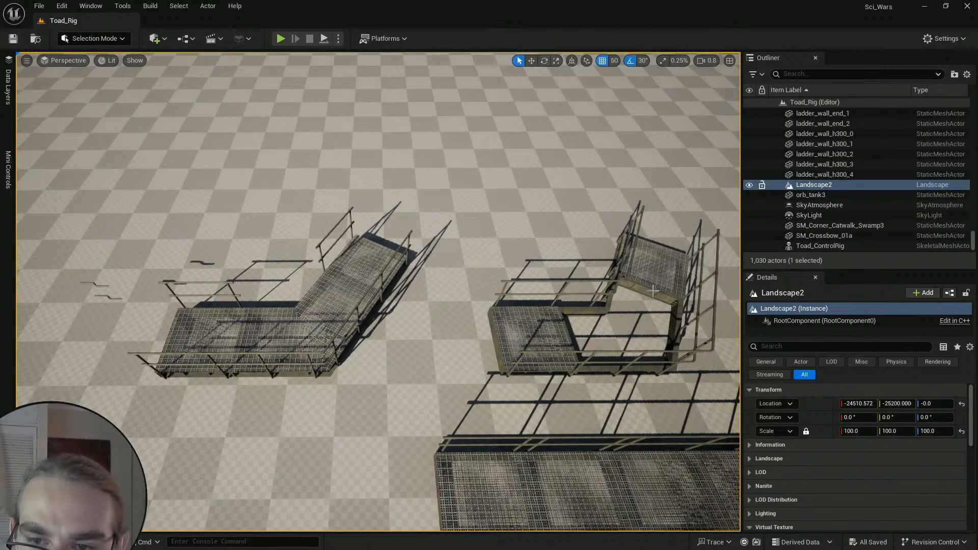
left_click(308, 298)
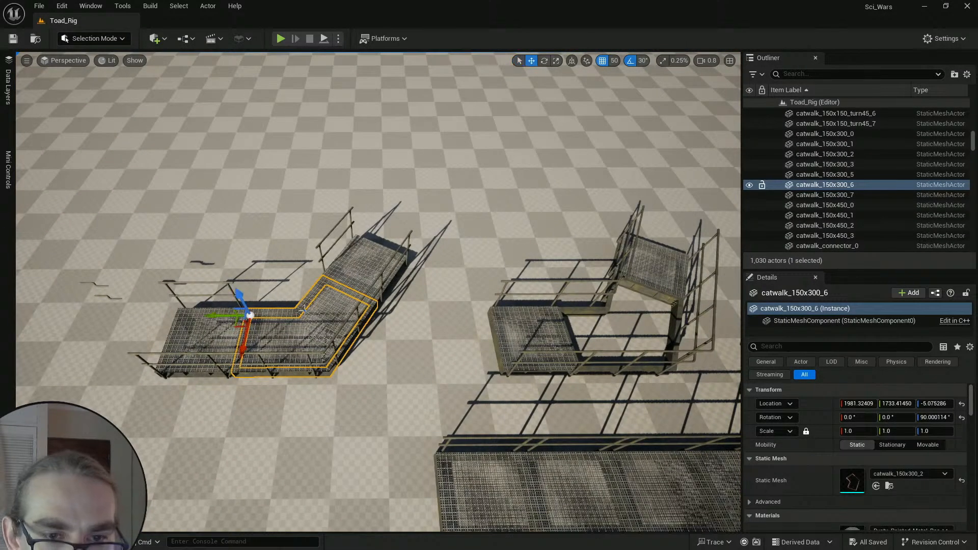
left_click(311, 338)
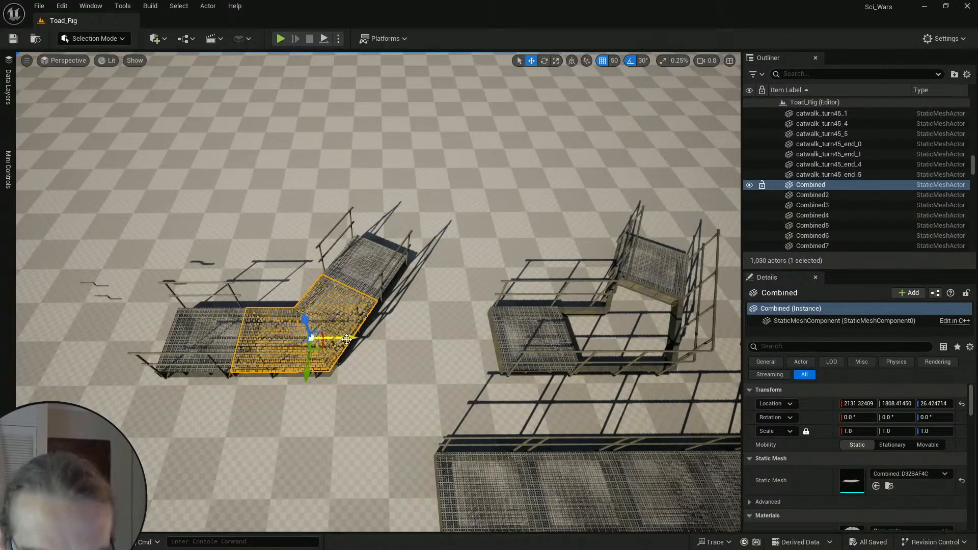
left_click_drag(355, 341, 415, 338, "alt")
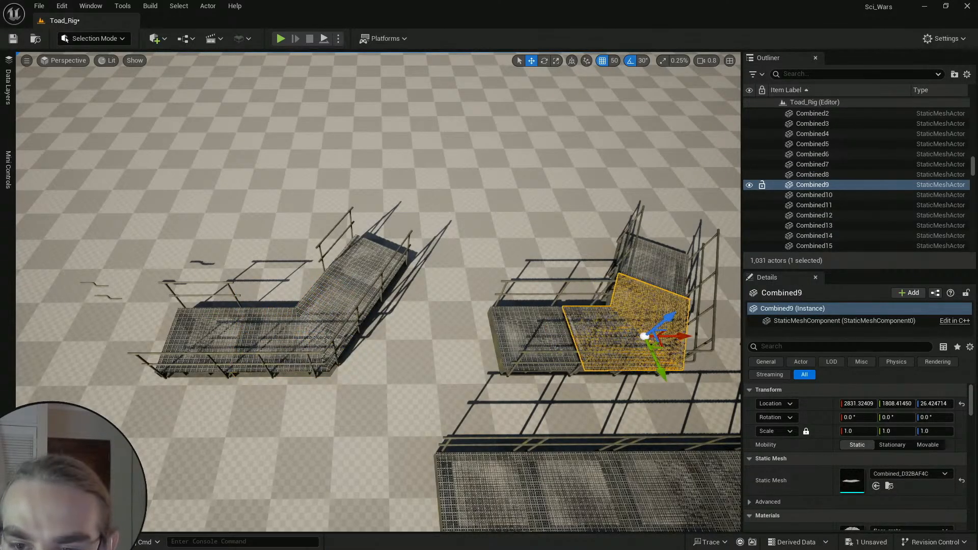
key("f")
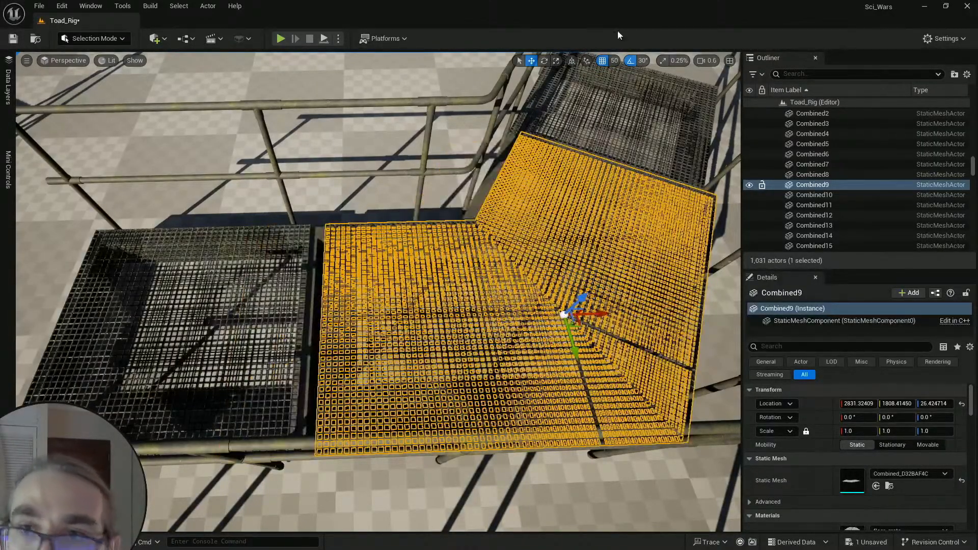
Step: Set position snapping to 5 and shift the copied corner grate back 10 units along X toward the adjoining end grate
left_click(614, 61)
left_click(631, 99)
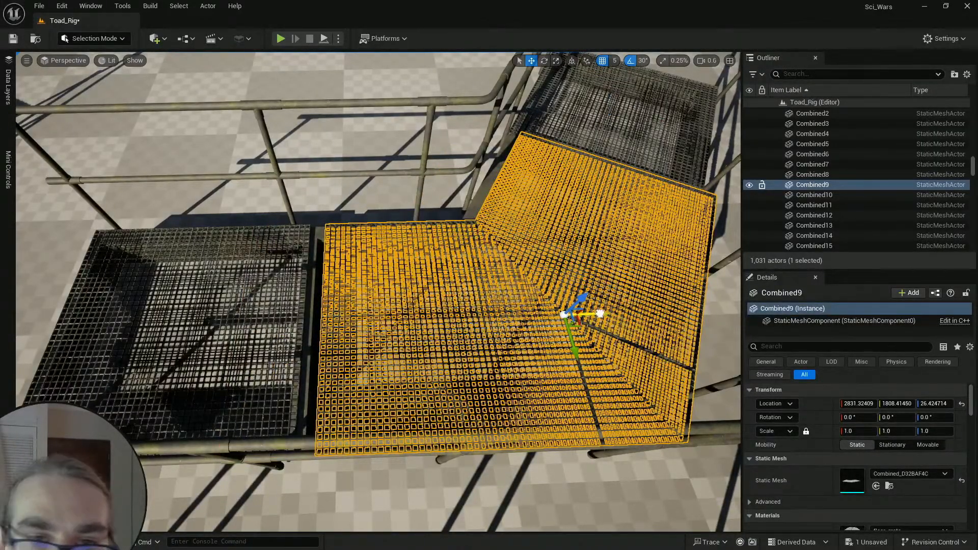
left_click_drag(587, 314, 570, 314)
key("Escape")
right_click_drag(570, 315, 499, 336)
key("w")
key("w")
scroll(461, 281, "down", 5)
Step: Set position snapping to 1 and nudge the copied corner grate along X to tighten its joint with the end grate
left_click(507, 350)
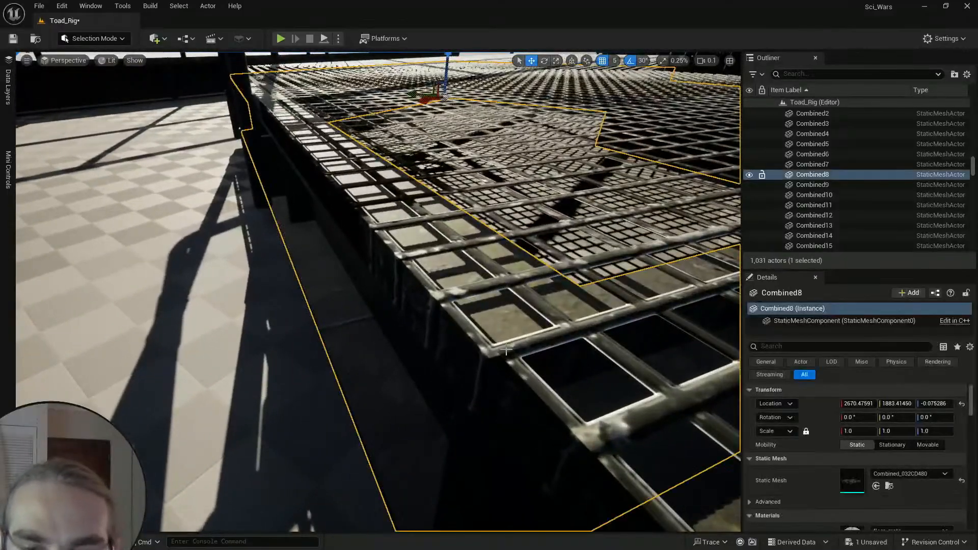
left_click(510, 347)
left_click(615, 60)
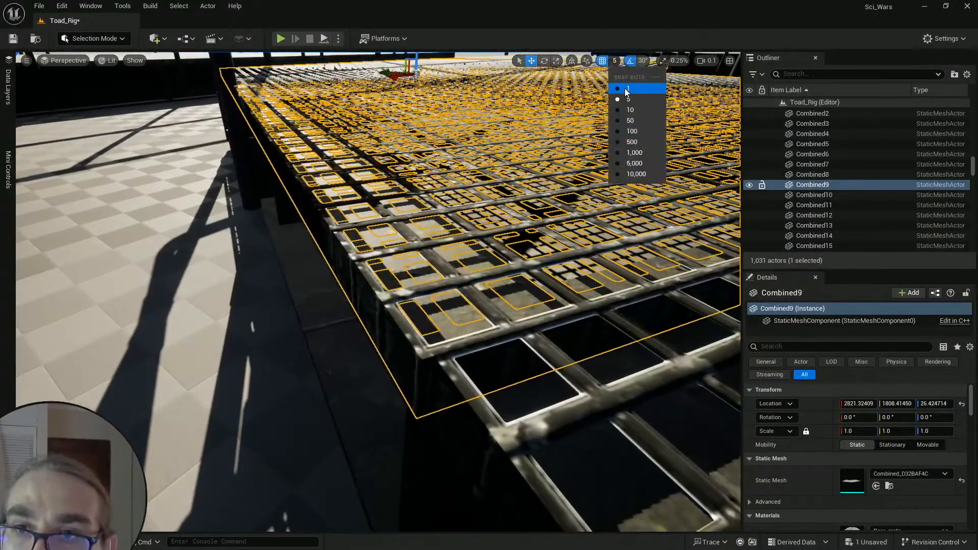
left_click(627, 90)
right_click_drag(388, 81, 293, 64)
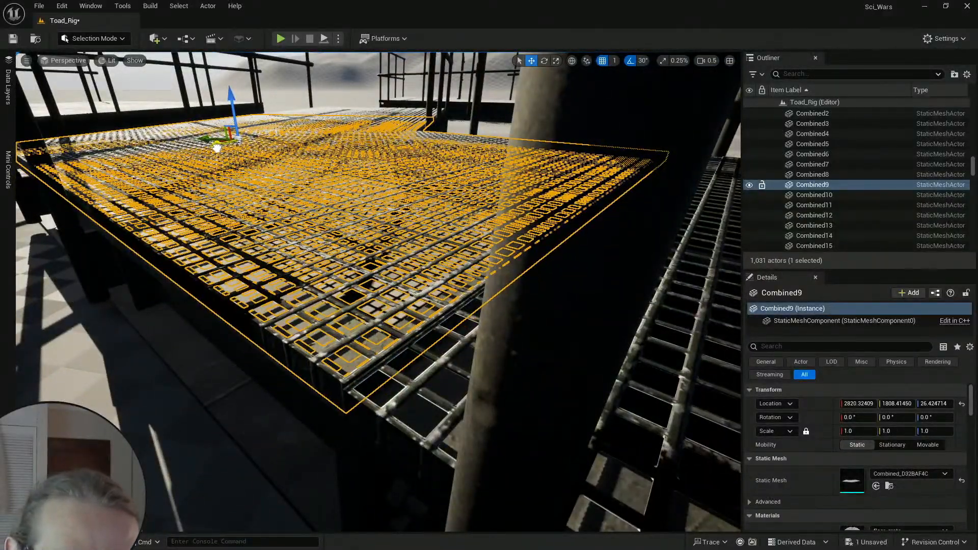
key("e")
right_click_drag(216, 148, 351, 219)
key("w")
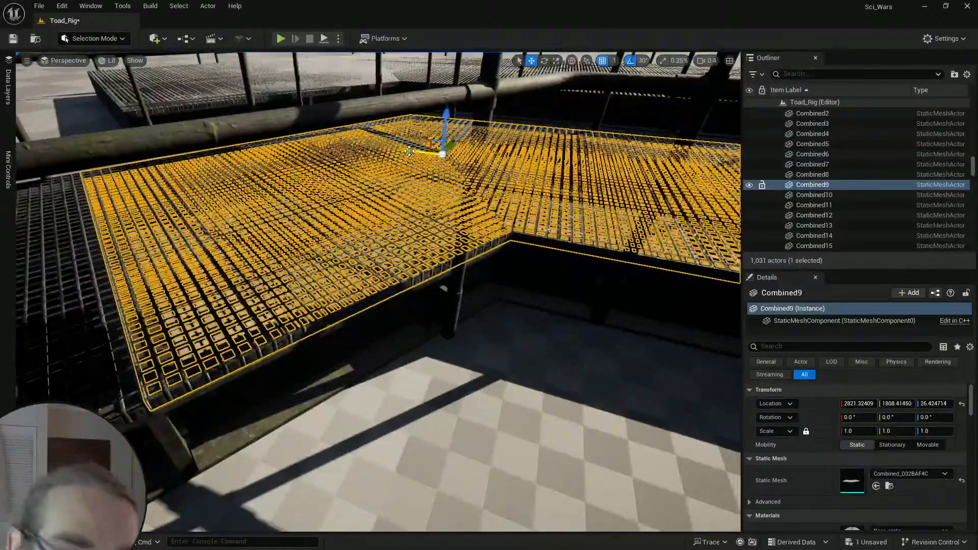
Step: Turn off position snapping and shift the copied corner grate to about X 2820.3, Y 1808.7
key("Escape")
right_click_drag(411, 151, 405, 176)
right_click_drag(386, 270, 386, 267)
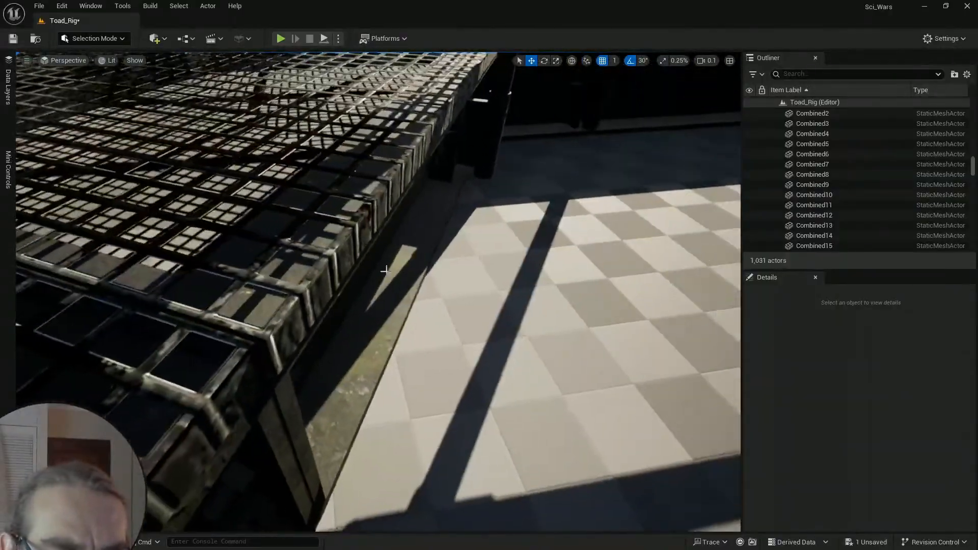
left_click(321, 244)
right_click_drag(321, 245, 319, 198)
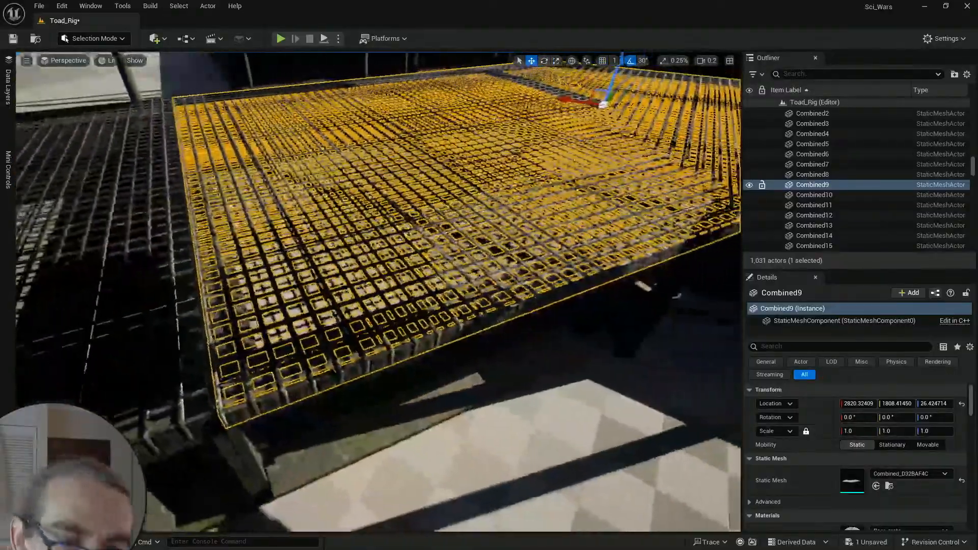
right_click_drag(377, 265, 423, 224)
scroll(403, 219, "up", 1)
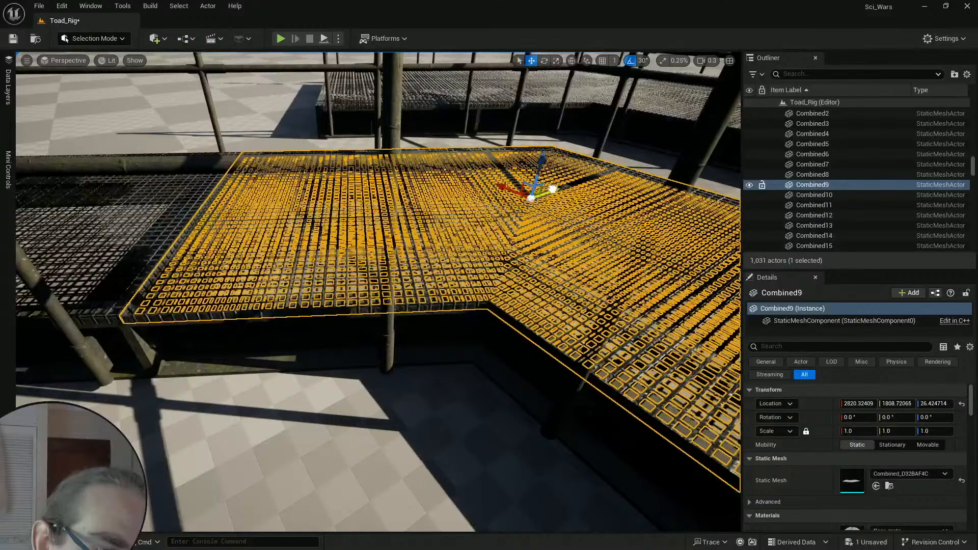
Step: Fine-tune the copied corner grate along X to about 2820.6, checking its edge against the adjoining grate
key("Escape")
right_click_drag(552, 189, 451, 219)
scroll(481, 258, "down", 1)
left_click(483, 277)
scroll(463, 234, "down", 1)
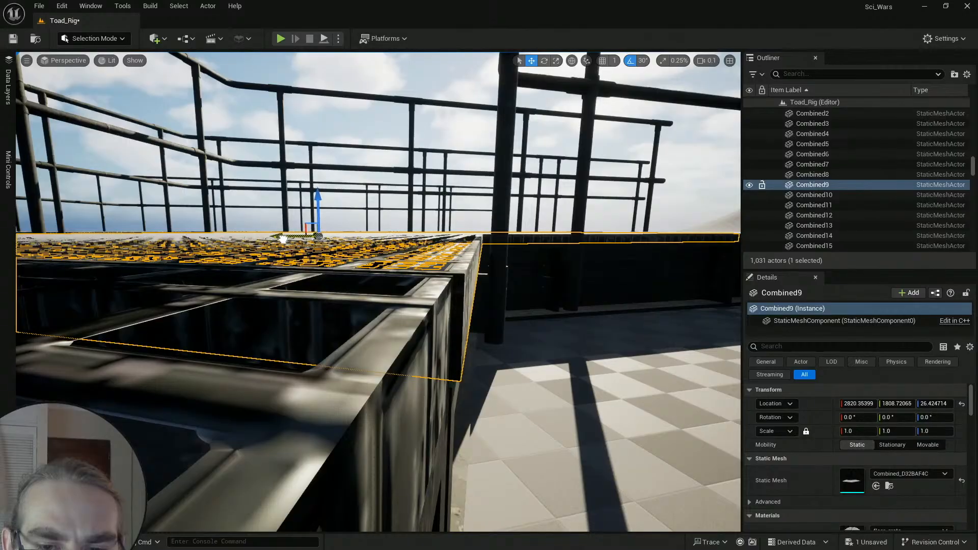
right_click_drag(282, 239, 217, 231)
key("Escape")
right_click_drag(382, 262, 373, 284)
scroll(384, 262, "up", 3)
scroll(413, 310, "down", 3)
Step: Align the copied corner grate's edges with the adjoining grate by moving it to about X 2819.9, Y 1808.5
left_click(327, 332)
right_click_drag(327, 332, 363, 308)
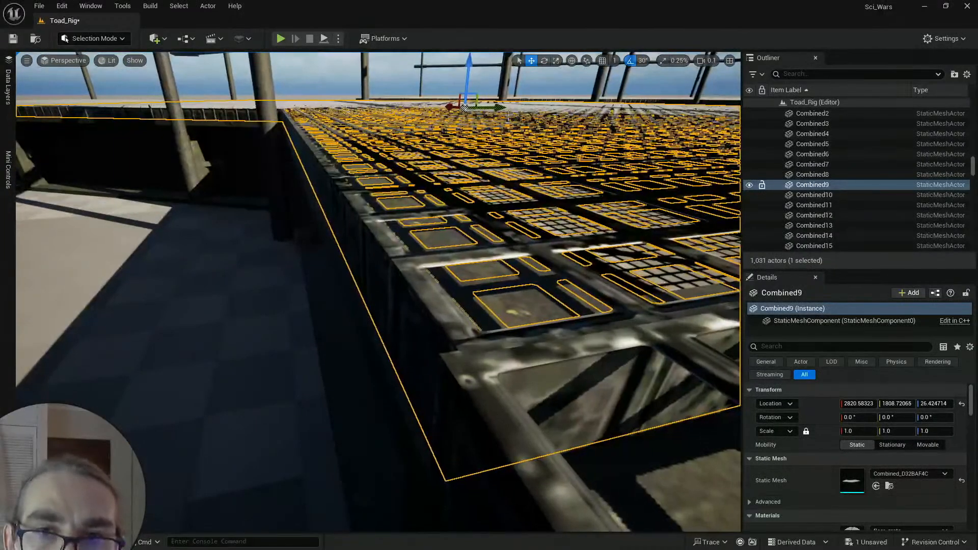
left_click_drag(499, 108, 499, 109)
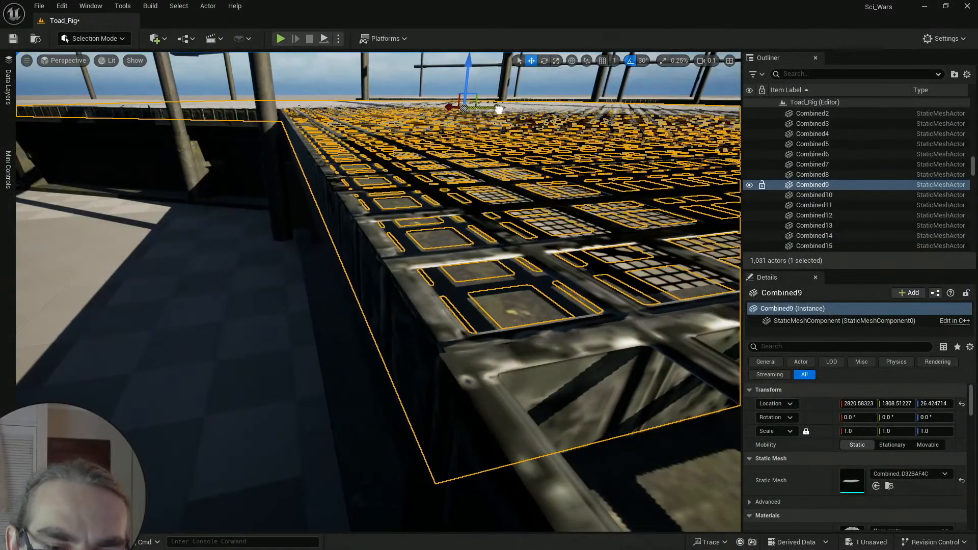
right_click_drag(488, 117, 524, 101)
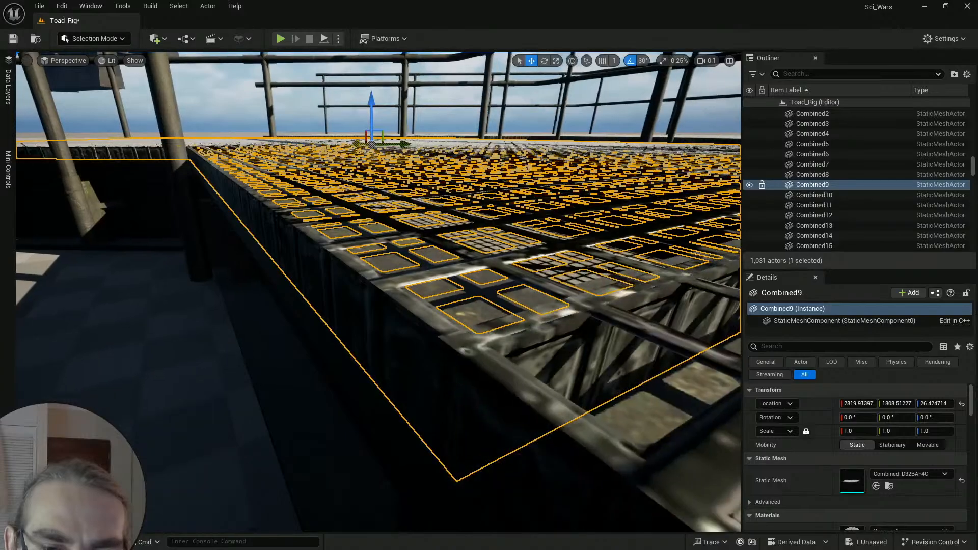
key("Escape")
Step: Inspect the grate joints along the filled catwalk and compare the three catwalk assemblies from above
right_click_drag(402, 237, 305, 334)
scroll(402, 237, "up", 3)
scroll(403, 237, "down", 2)
scroll(346, 245, "up", 1)
scroll(326, 262, "up", 3)
scroll(306, 333, "down", 4)
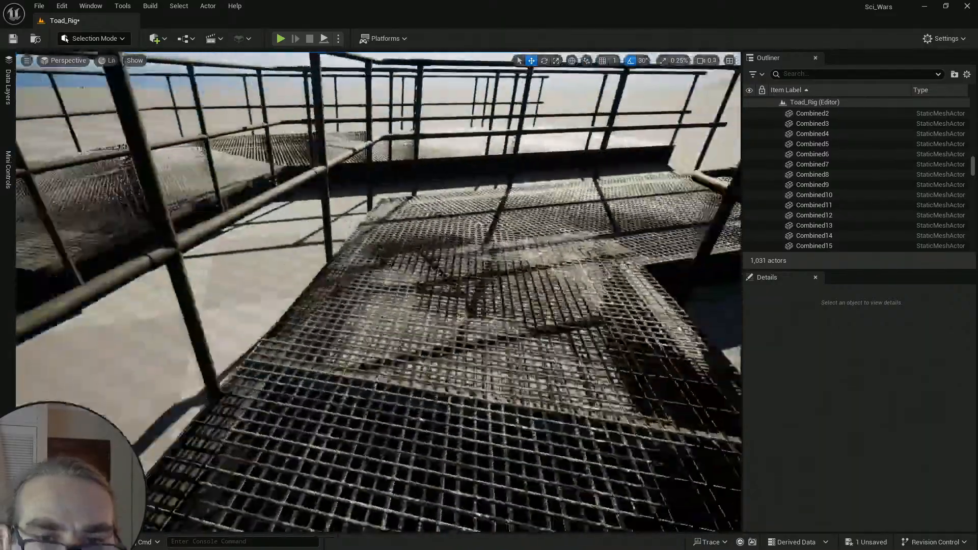
right_click_drag(378, 292, 326, 337)
right_click_drag(285, 168, 227, 154)
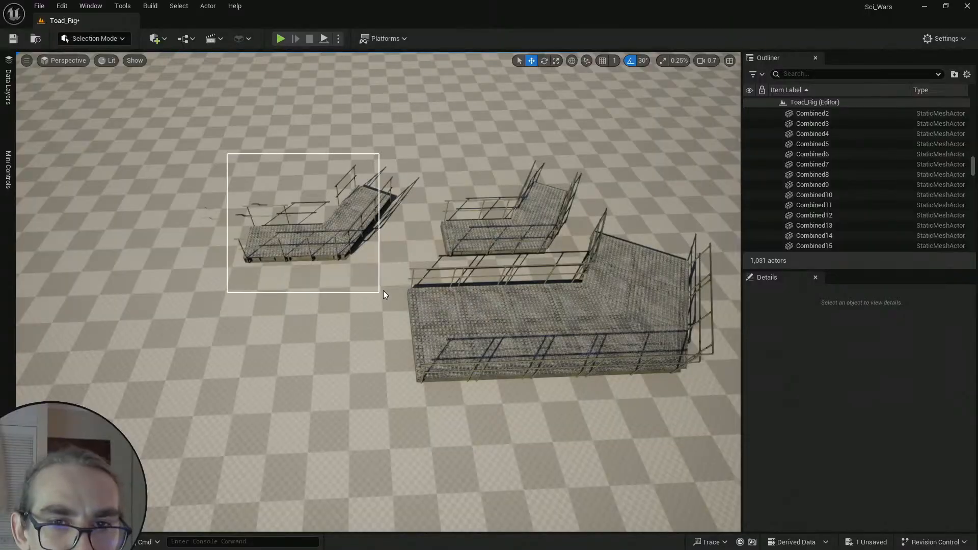
left_click_drag(395, 292, 395, 291)
key("Escape")
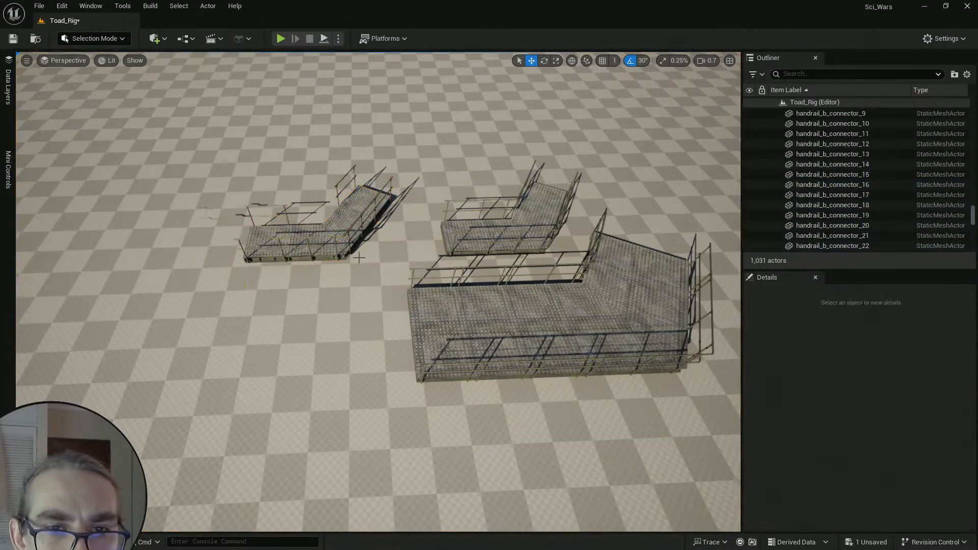
Step: Duplicate the inner corner handrail handrail_b_corner45_in_start_4 and move the copy to the original catwalk at about X 2029, Y 1883
right_click_drag(387, 279, 332, 276)
scroll(378, 292, "down", 2)
scroll(378, 292, "down", 2)
scroll(378, 292, "down", 1)
scroll(378, 292, "up", 5)
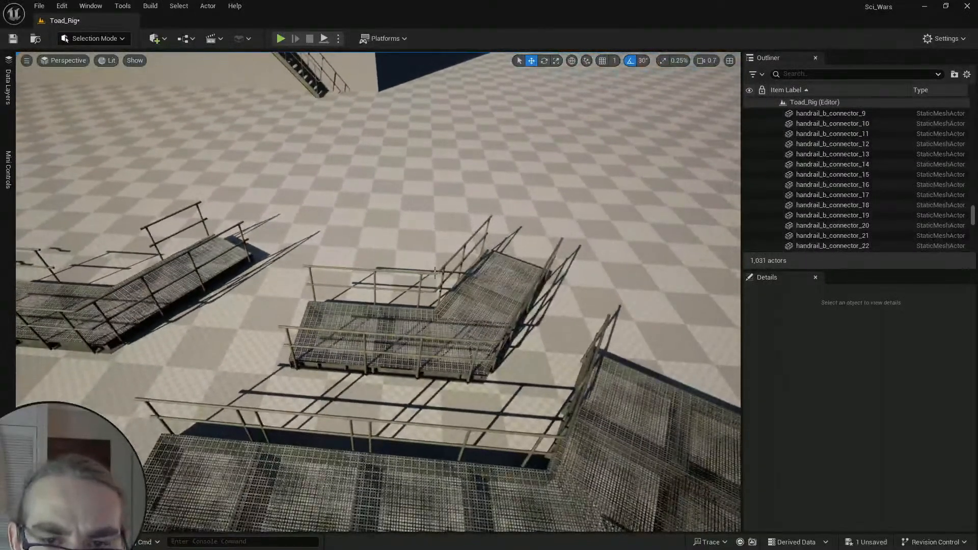
left_click(435, 270)
right_click_drag(435, 270, 611, 353)
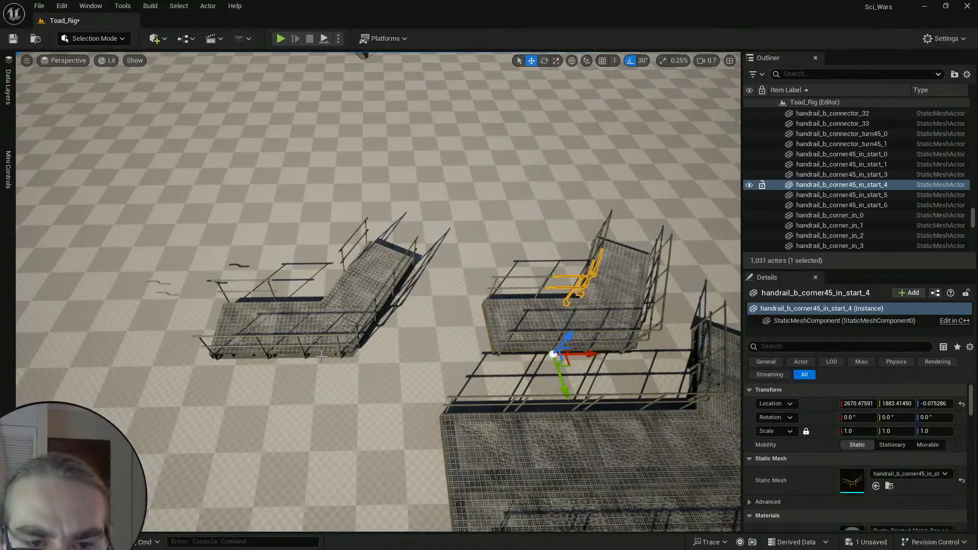
key("ctrl+d")
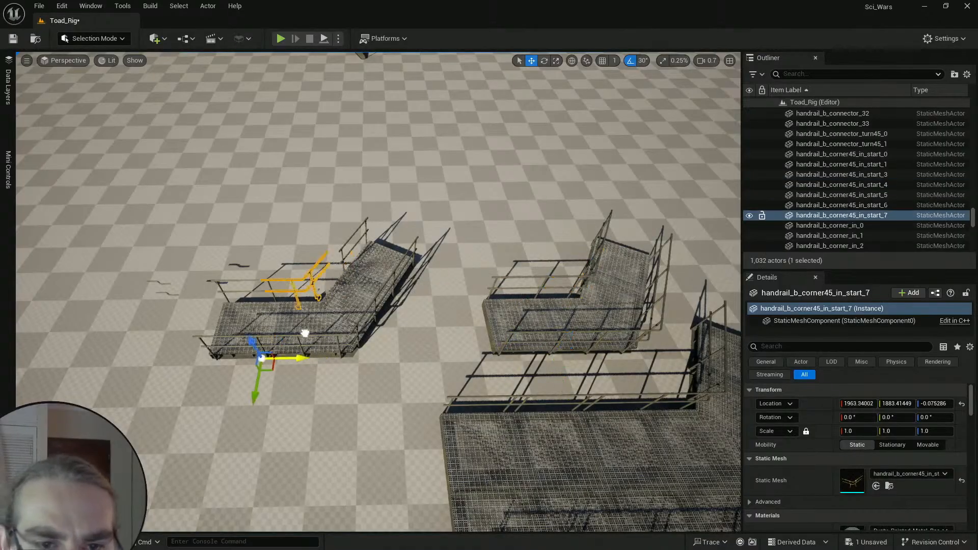
mouse_move(336, 342)
right_mouse_down()
mouse_move(373, 308)
mouse_move(327, 342)
right_mouse_up()
Step: Copy the location of catwalk_150x300_6 and paste it onto the duplicated inner corner handrail
left_click(369, 311)
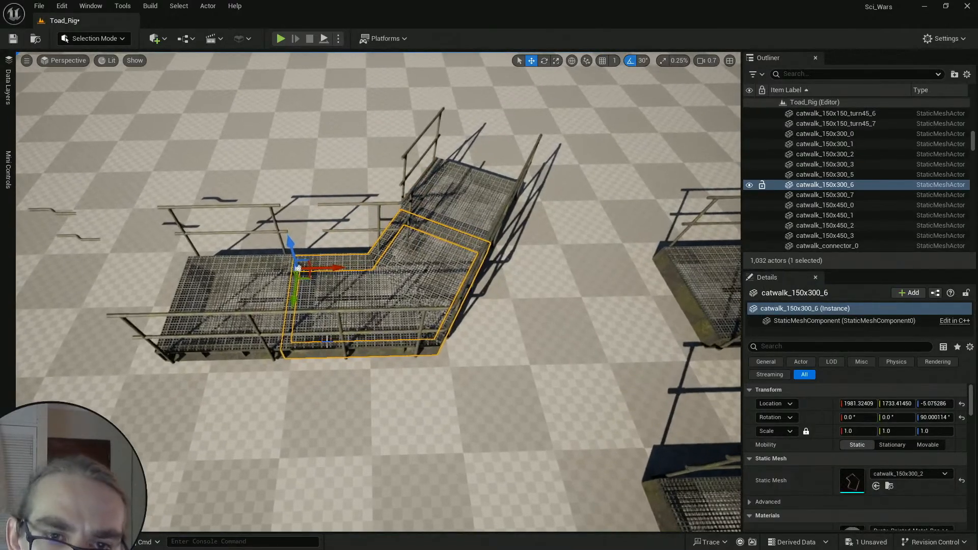
right_click(829, 404)
left_click(856, 425)
left_click(389, 205)
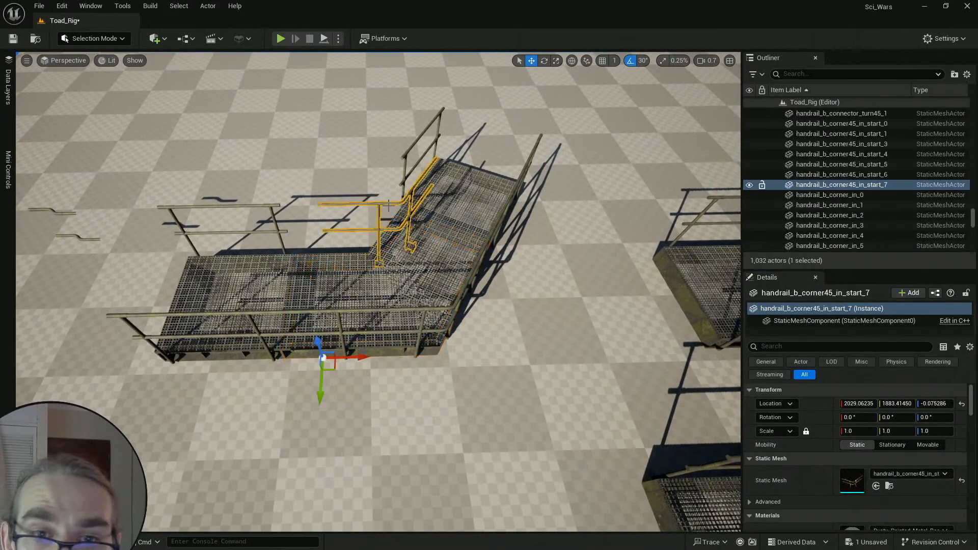
right_click(821, 406)
left_click(854, 437)
Step: Set the grid snap size to 50 and shift the duplicated inner corner handrail to about Y 1883.4
right_click_drag(566, 86, 558, 94)
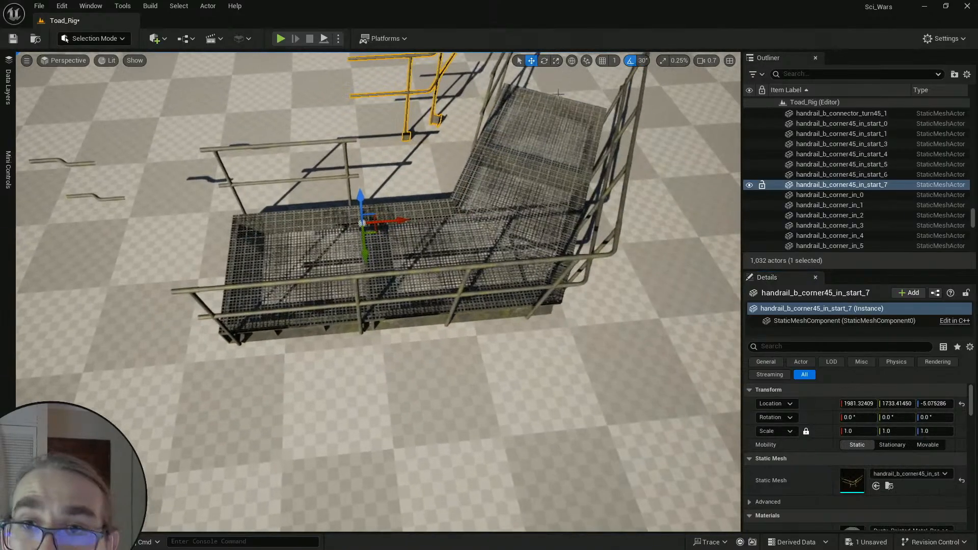
left_click(613, 64)
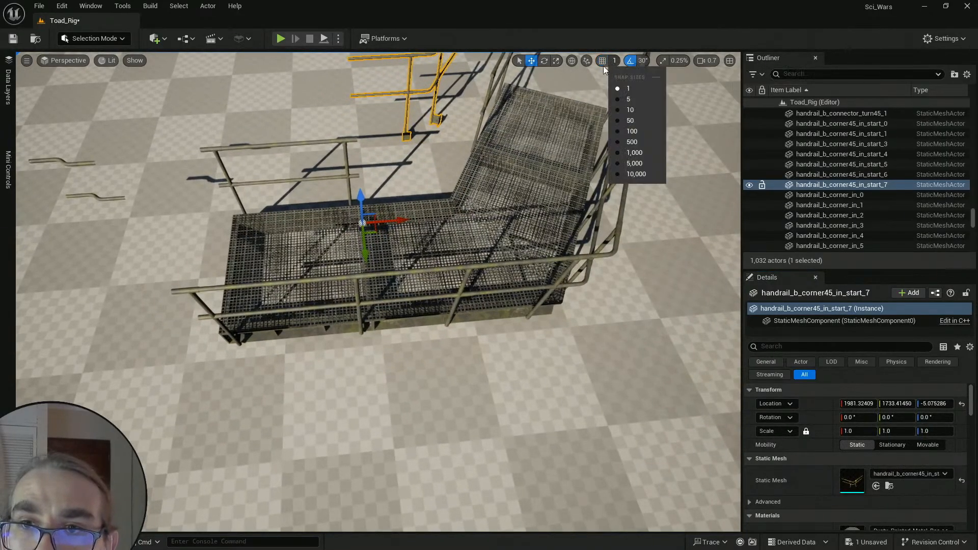
left_click(630, 120)
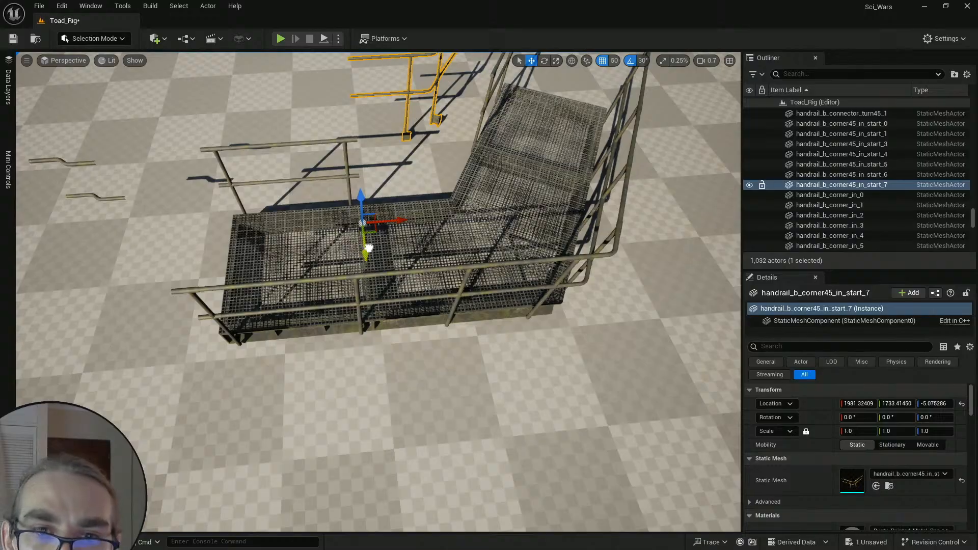
left_click_drag(368, 248, 372, 355)
Step: Set the grid snap size to 1 and raise the inner corner handrail to about Z -0.075, then deselect it
scroll(371, 356, "down", 1)
right_click_drag(373, 355, 409, 364)
left_click(615, 60)
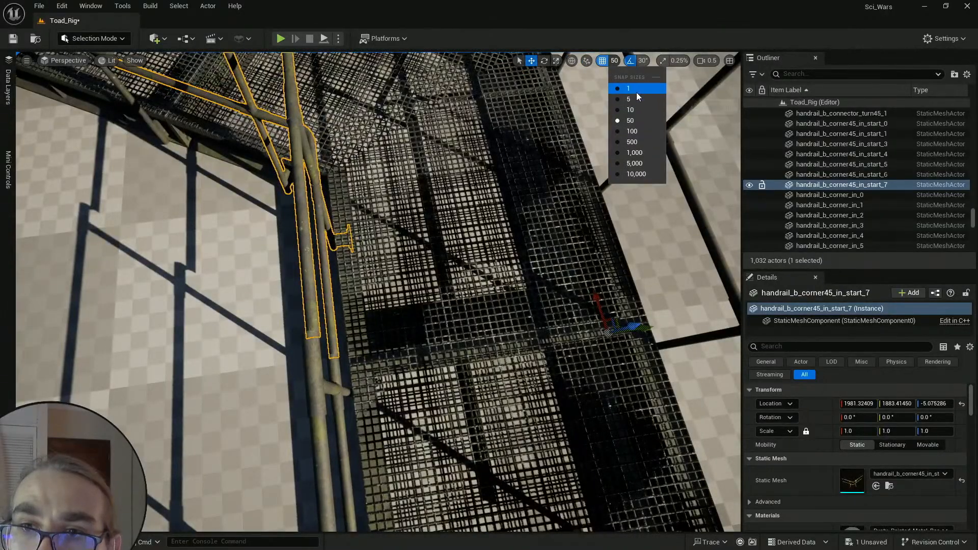
left_click(634, 89)
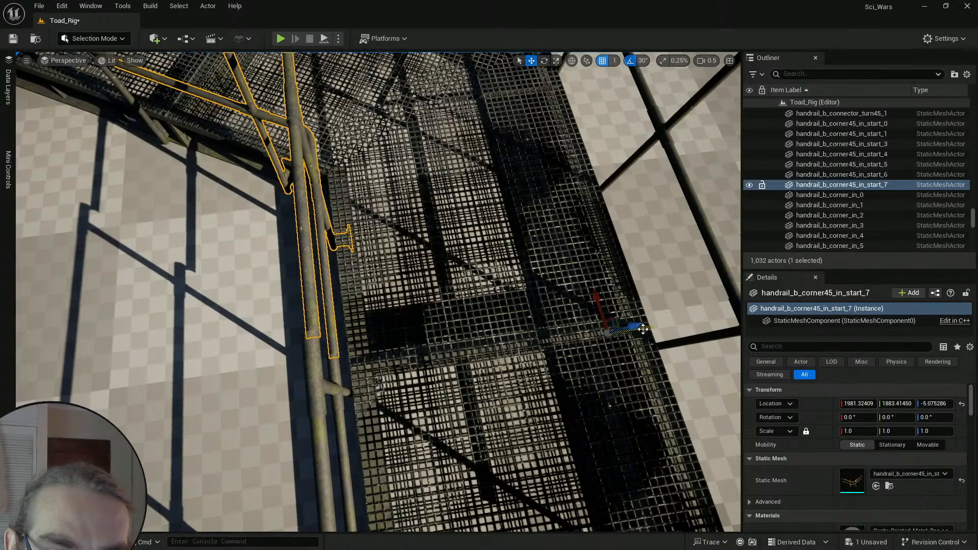
right_click_drag(643, 329, 540, 423)
scroll(385, 305, "down", 2)
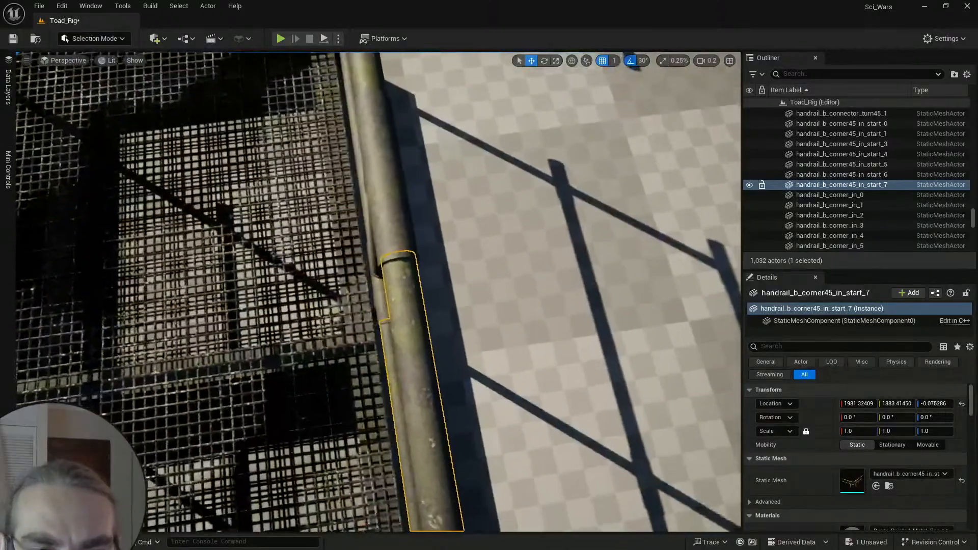
key("Escape")
Step: Inspect the inner corner handrail's joints along the original catwalk and view the catwalk assemblies together
right_click_drag(387, 306, 275, 326)
scroll(381, 295, "up", 3)
key("s")
scroll(378, 292, "up", 1)
key("w")
scroll(378, 292, "down", 4)
scroll(378, 292, "down", 1)
right_click_drag(378, 292, 378, 355)
scroll(378, 292, "up", 3)
scroll(378, 291, "up", 1)
scroll(378, 292, "up", 2)
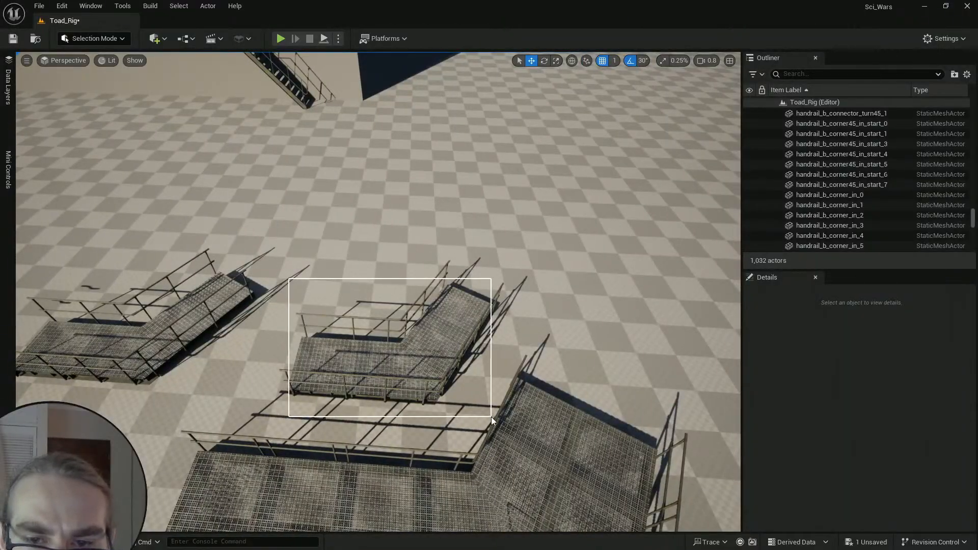
Step: Delete the whole middle catwalk assembly between the original and the wide catwalk, and save the level
left_click_drag(491, 417, 491, 416, "ctrl+alt")
key("Delete")
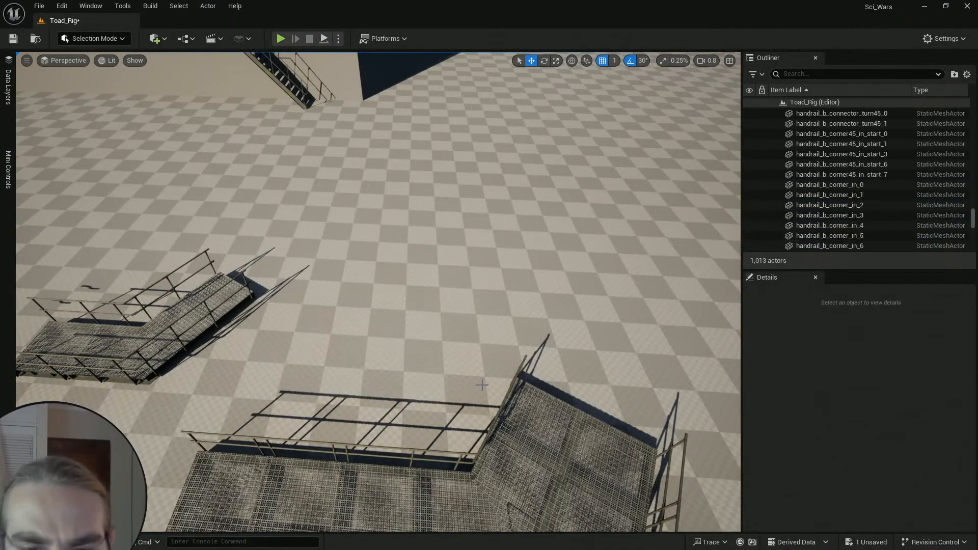
key("s")
mouse_move(466, 387)
right_mouse_down()
mouse_move(466, 378)
mouse_move(468, 389)
right_mouse_up()
left_click(13, 38)
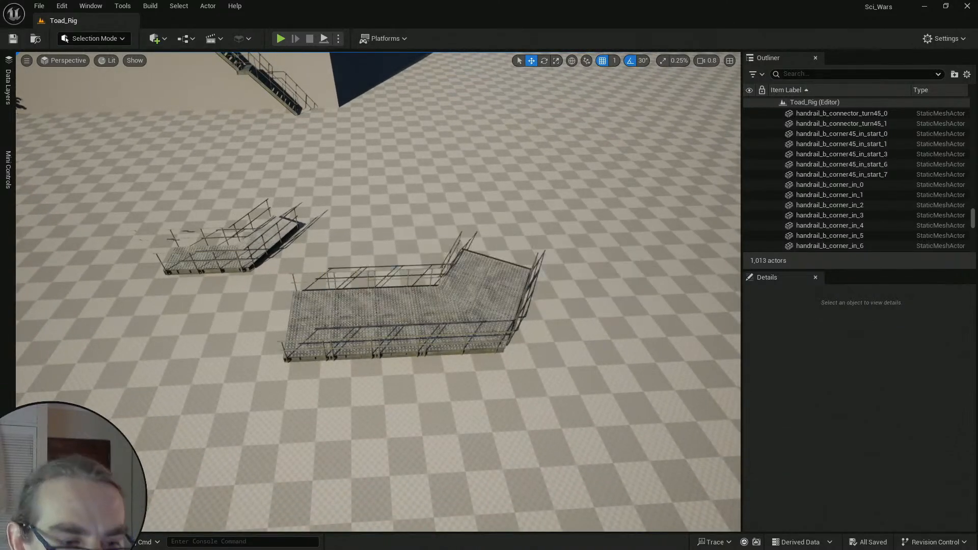
Step: Locate the mesh asset of the wide catwalk's end grate, Combined17, in the Danelo folder and review the folder's enlarged thumbnails
key("ctrl+space")
right_click_drag(458, 168, 452, 194)
left_click(459, 168)
left_click(298, 322)
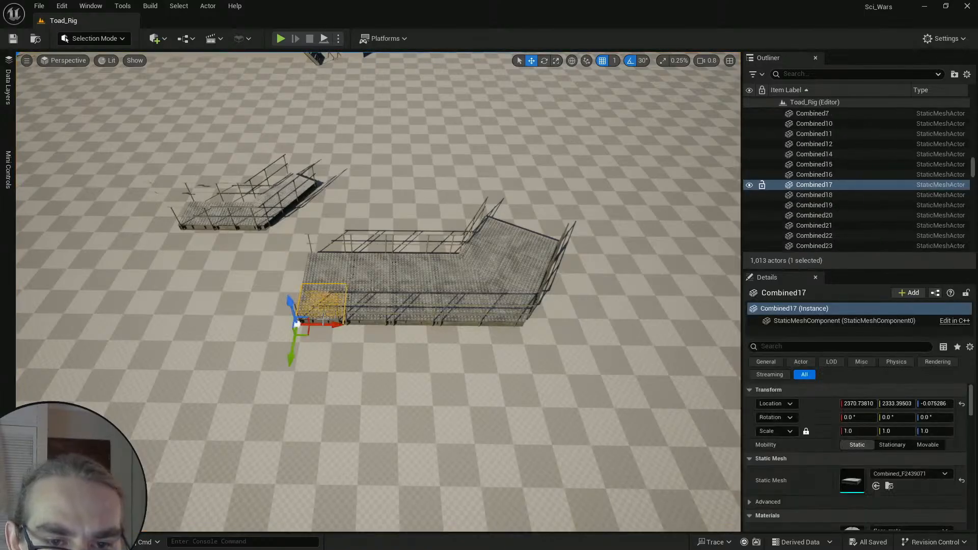
key("ctrl+b")
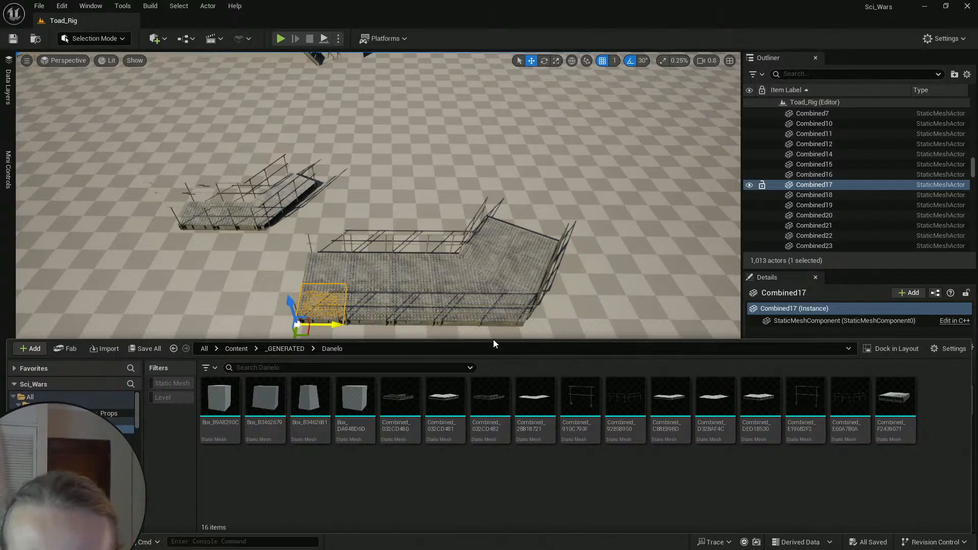
left_click_drag(493, 339, 451, 179)
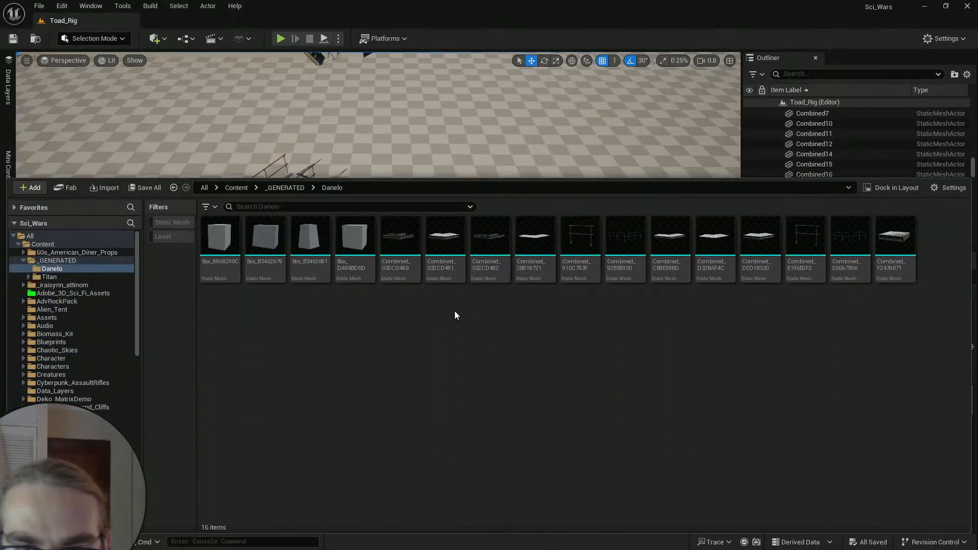
scroll(454, 313, "up", 3, "ctrl")
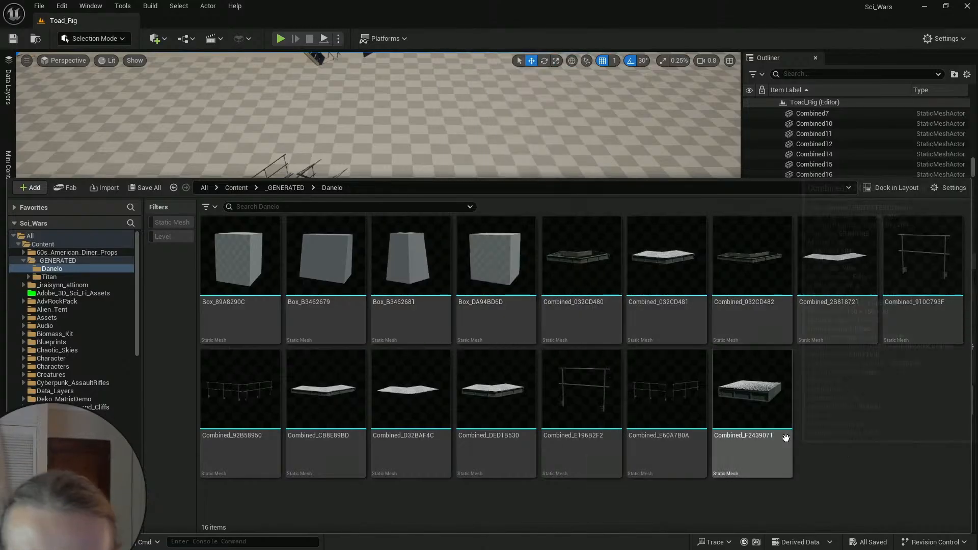
mouse_move(397, 462)
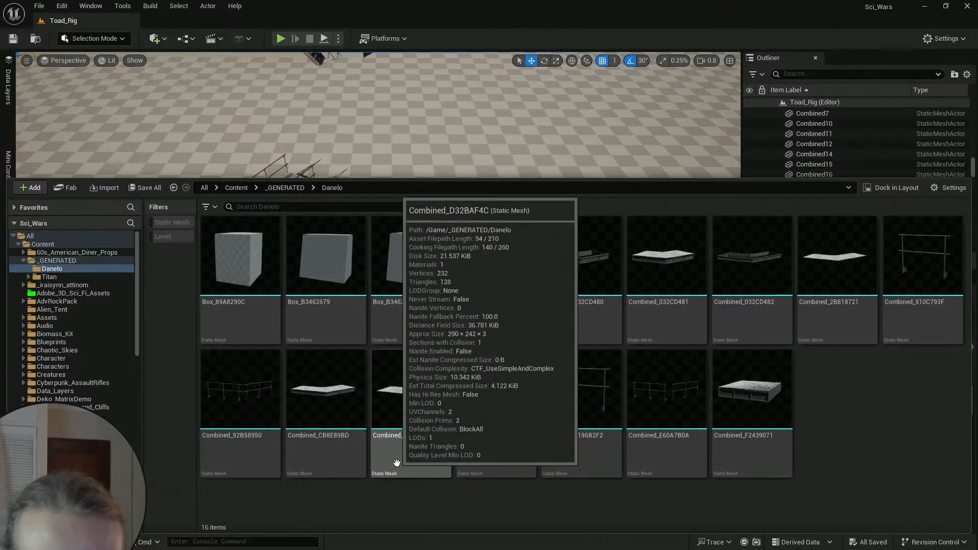
mouse_move(294, 353)
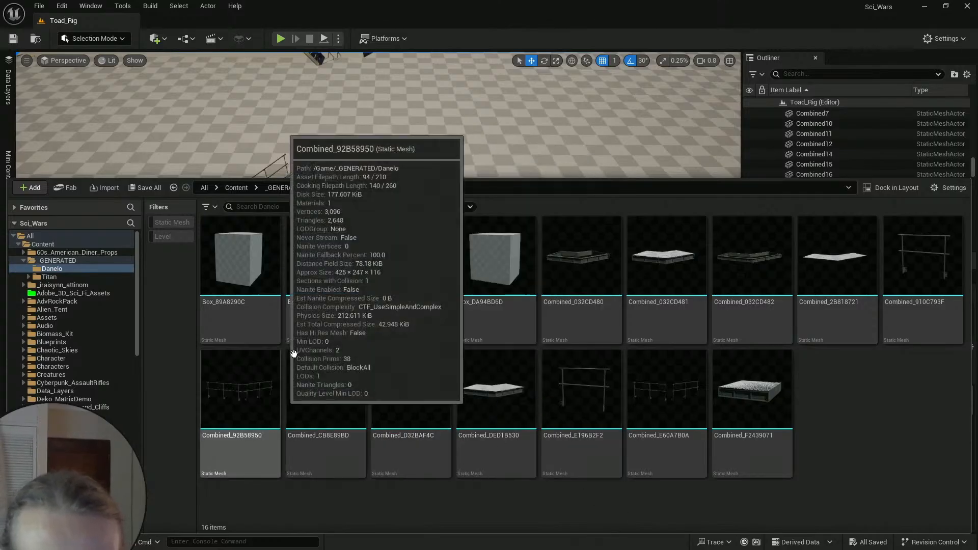
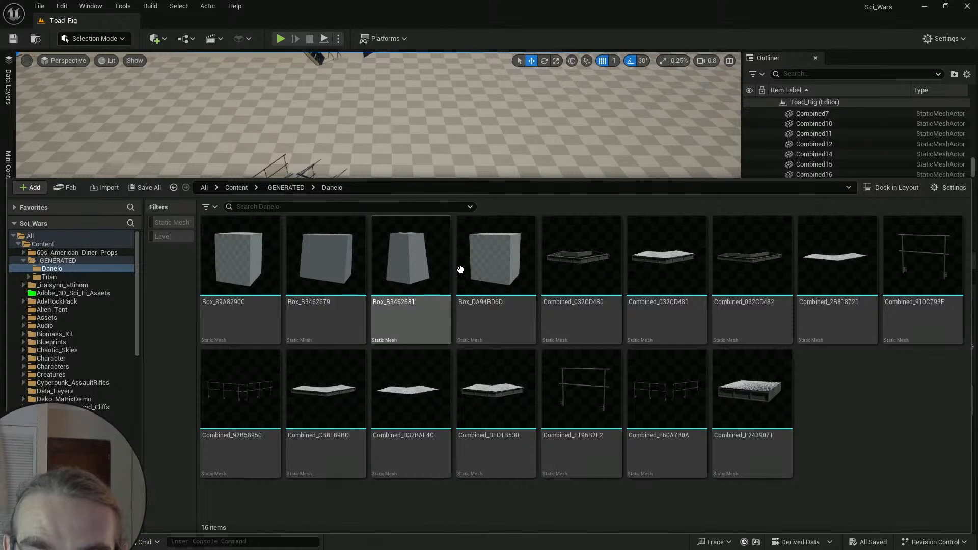
Step: Delete the static meshes Box_89A8290C and Box_DA94BD6D from the Danelo folder and shrink the asset browser again
left_click(268, 263)
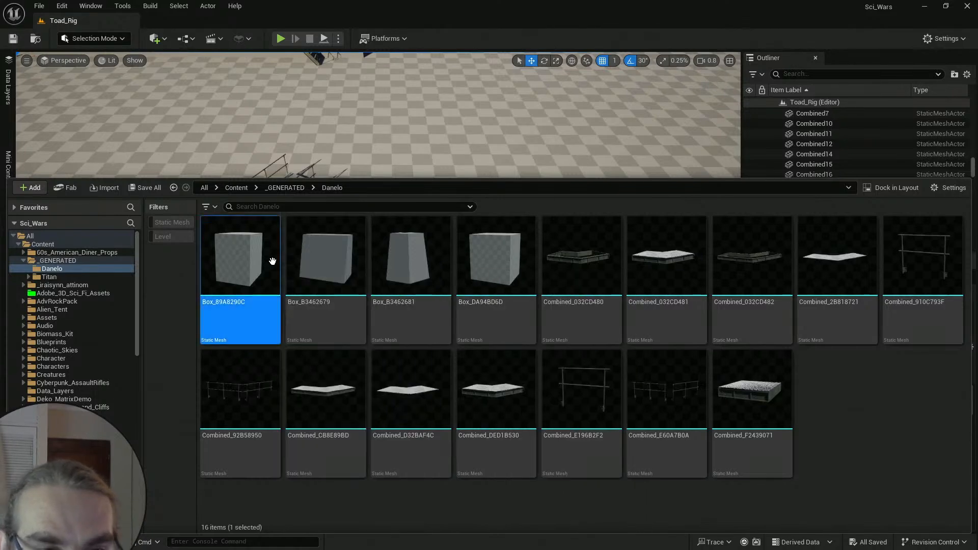
left_click(514, 253, "ctrl")
key("Delete")
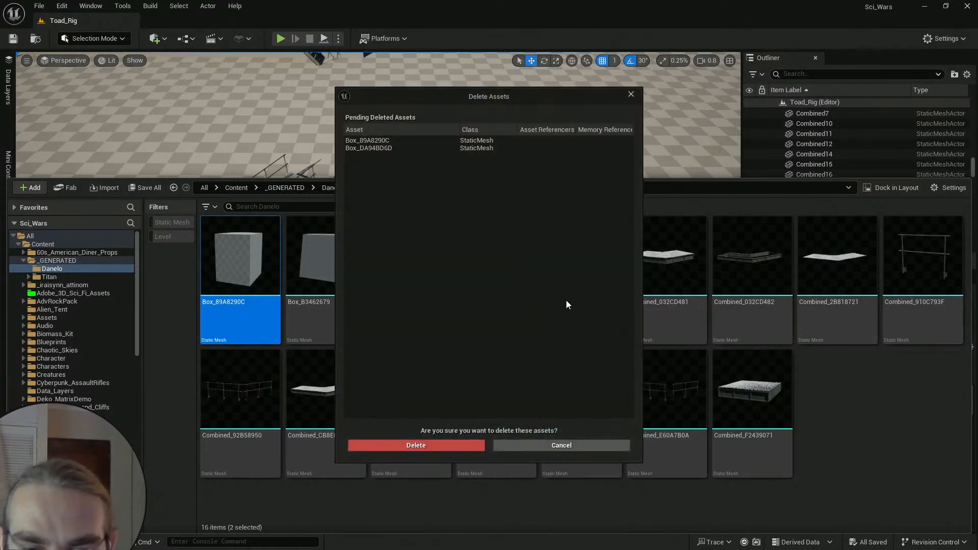
left_click(456, 448)
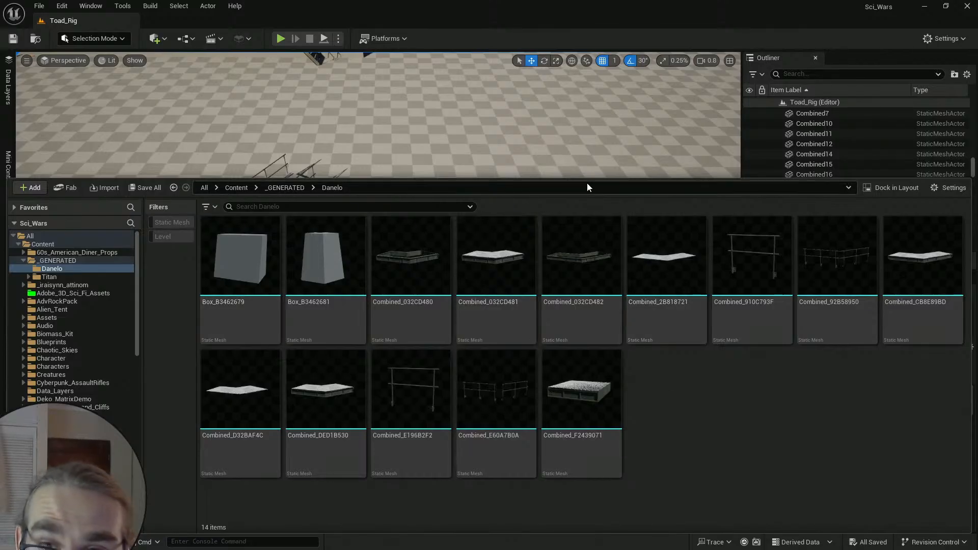
scroll(530, 316, "down", 1, "ctrl")
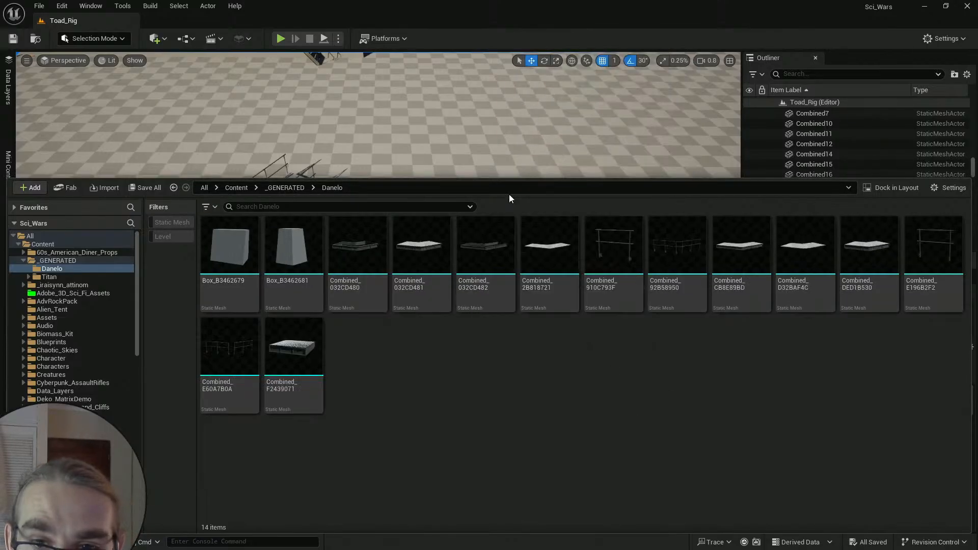
left_click_drag(506, 179, 518, 517)
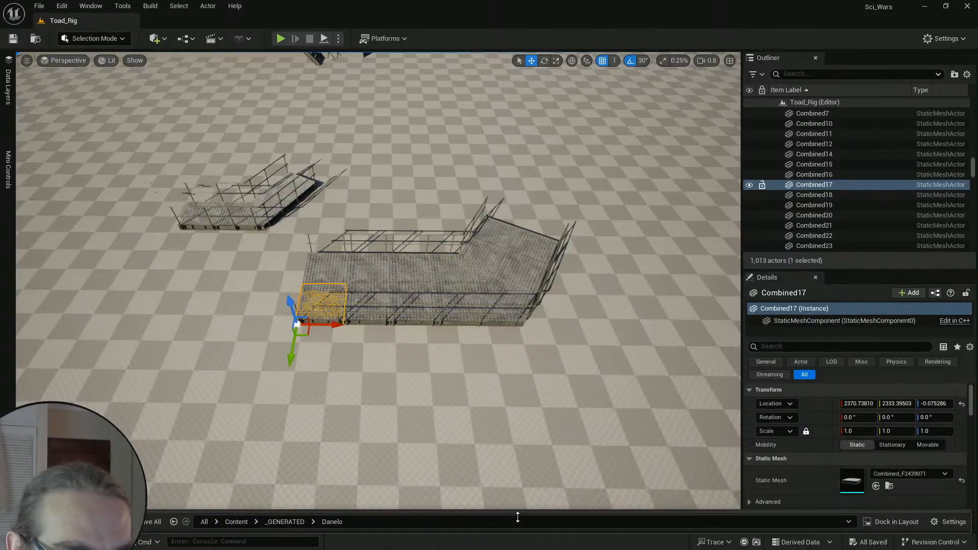
Step: Check which static meshes the angled blockout boxes Box6, Box7 and Box8 use
left_click(518, 443)
right_click_drag(517, 443, 428, 443)
key("w")
key("w")
scroll(454, 415, "up", 3)
key("e")
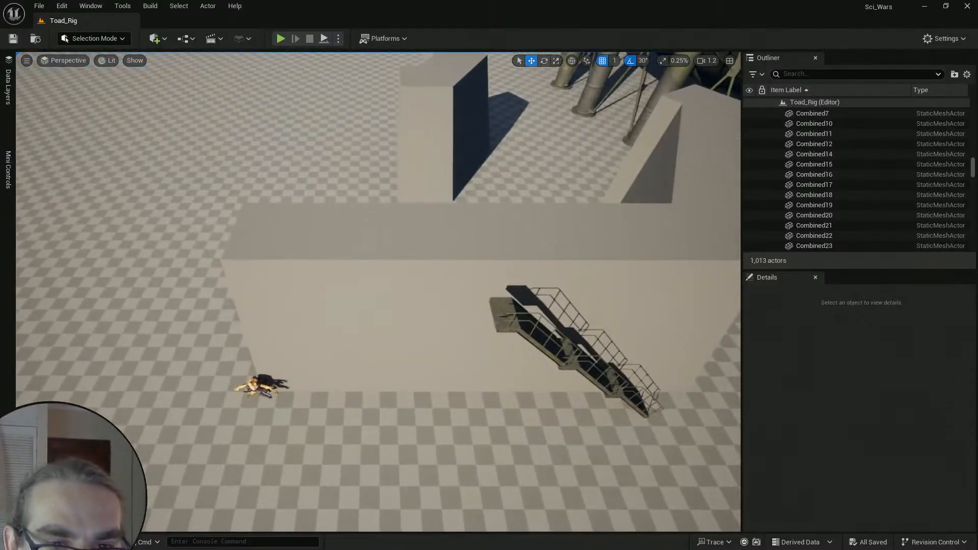
left_click(449, 259)
right_click_drag(448, 259, 455, 281)
left_click(454, 247)
key("d")
left_click(455, 246)
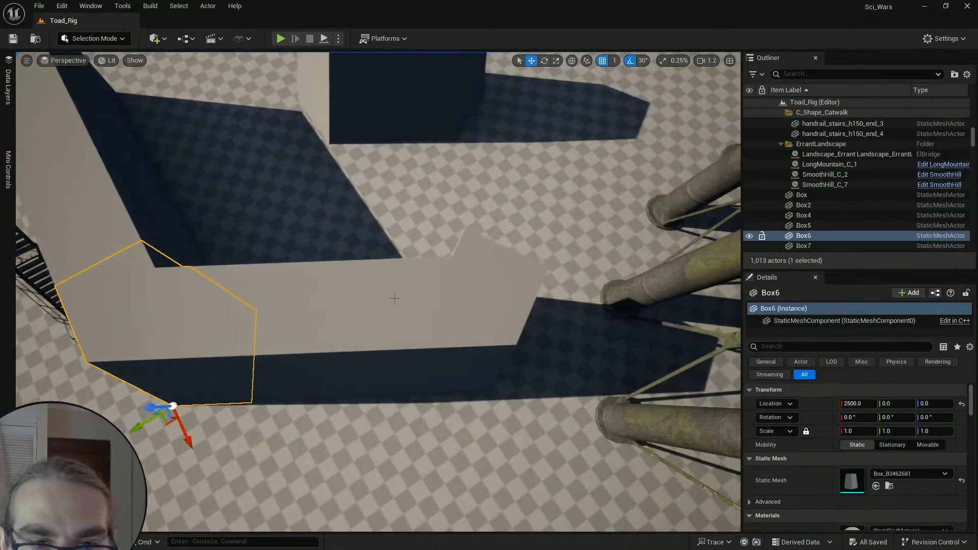
left_click(395, 299)
left_click(471, 300)
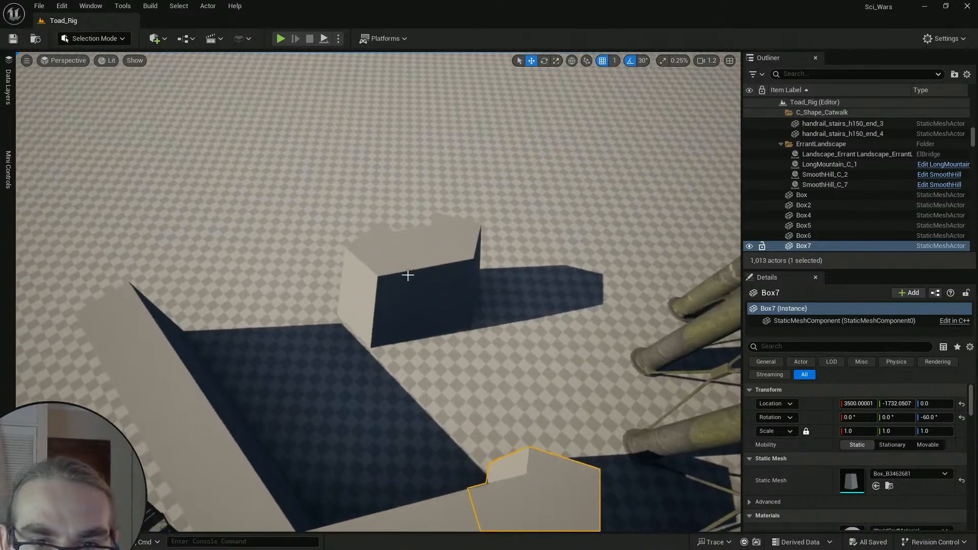
left_click(407, 276)
left_click(454, 278)
right_click_drag(454, 278, 489, 277)
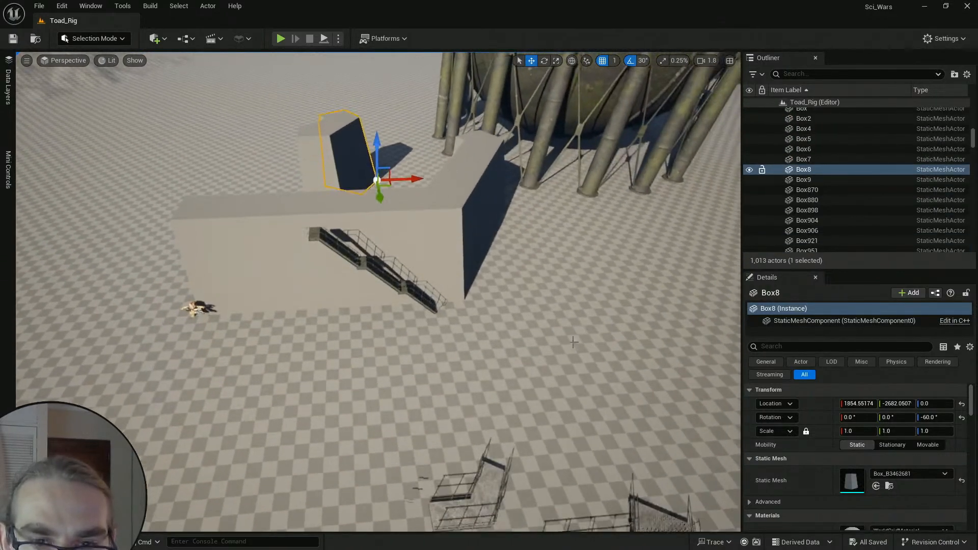
key("Escape")
Step: Try to move the whole grouped staircase into the blockout wall, and undo the move
right_click_drag(573, 342, 573, 347)
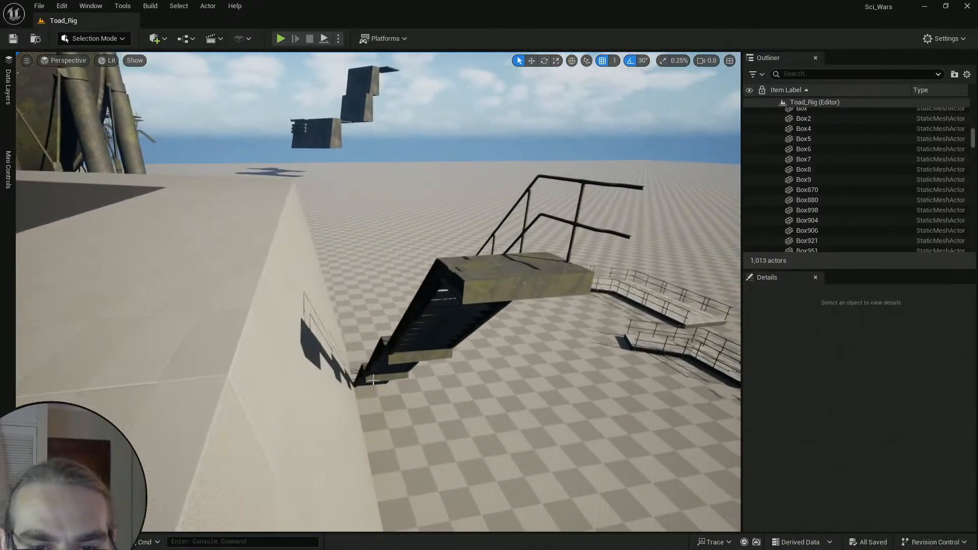
left_click(373, 380)
left_click(417, 355, "shift")
right_click_drag(482, 294, 483, 300)
key("s")
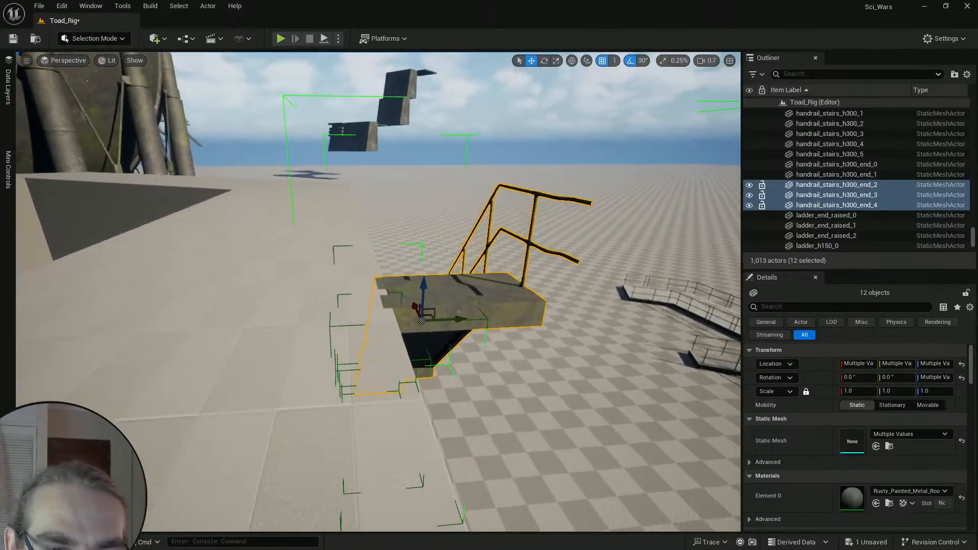
key("w")
right_click_drag(483, 300, 191, 280)
scroll(486, 306, "down", 2)
key("s")
key("ctrl+z")
Step: View the two remaining catwalks beside the blockout and reopen the Danelo asset folder with its thumbnails showing
key("w")
scroll(402, 240, "up", 3)
key("w")
scroll(305, 245, "up", 2)
key("s")
key("s")
right_click_drag(407, 364, 419, 322)
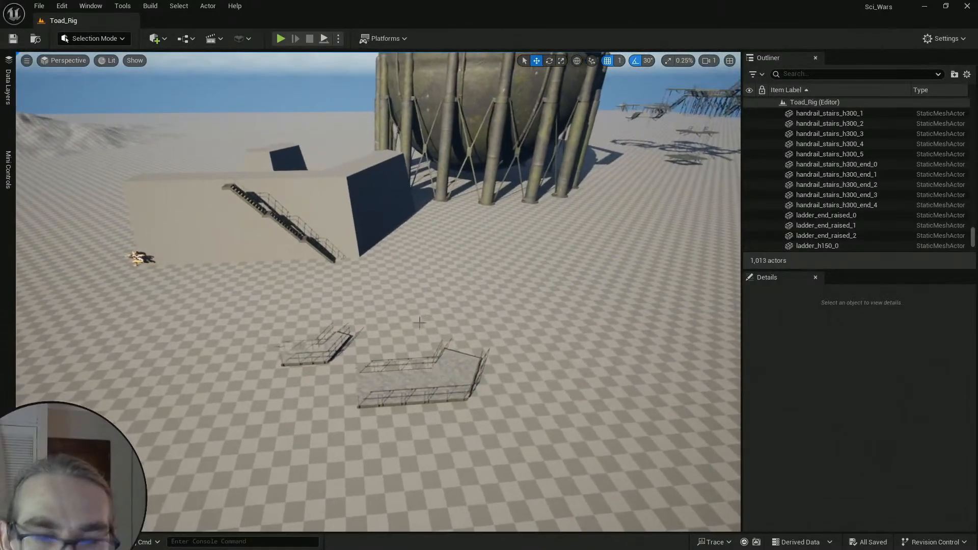
key("ctrl+space")
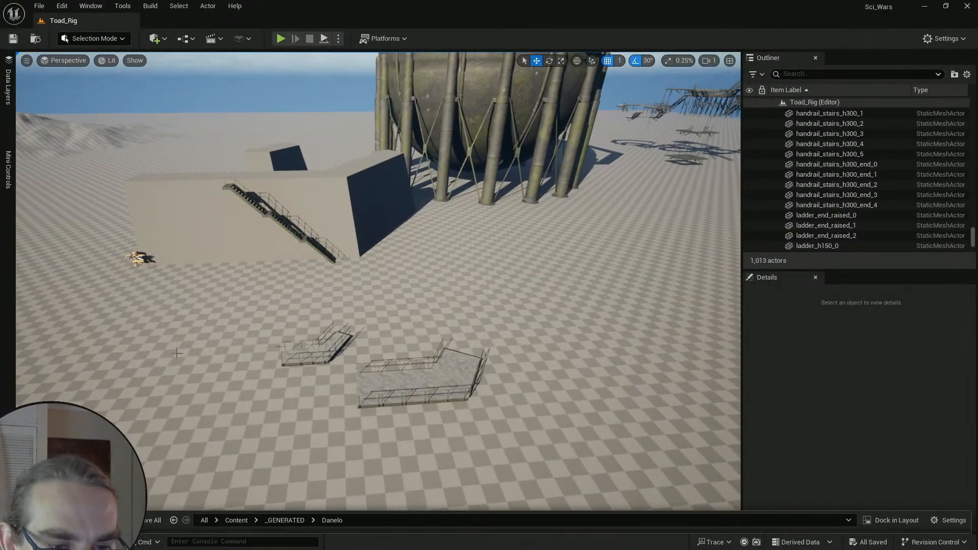
left_click_drag(187, 511, 127, 384)
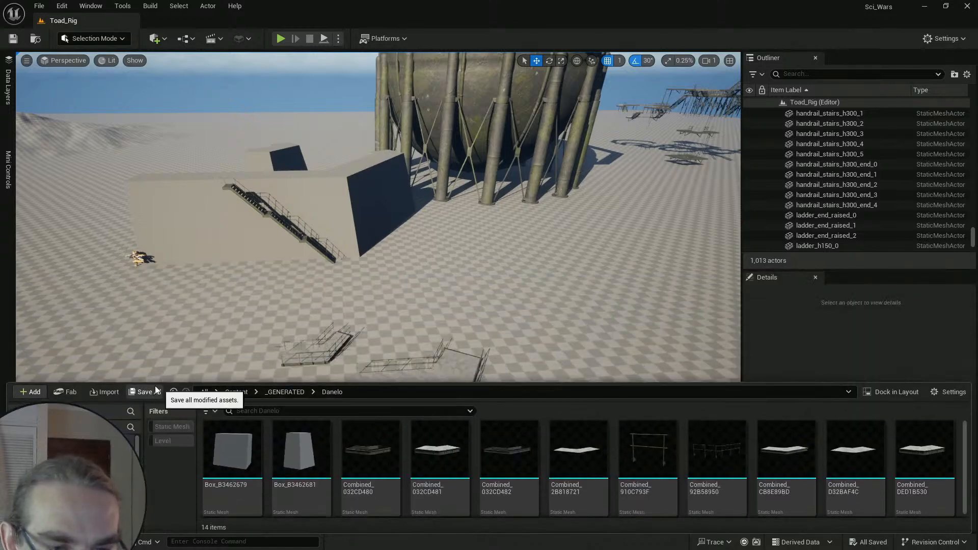
Step: Survey the blockout, the catwalk pieces and the spherical tank from high above
right_click_drag(278, 283, 258, 268)
key("w")
scroll(286, 286, "down", 1)
key("w")
key("e")
scroll(269, 280, "up", 1)
key("s")
key("w")
key("s")
scroll(266, 260, "up", 3)
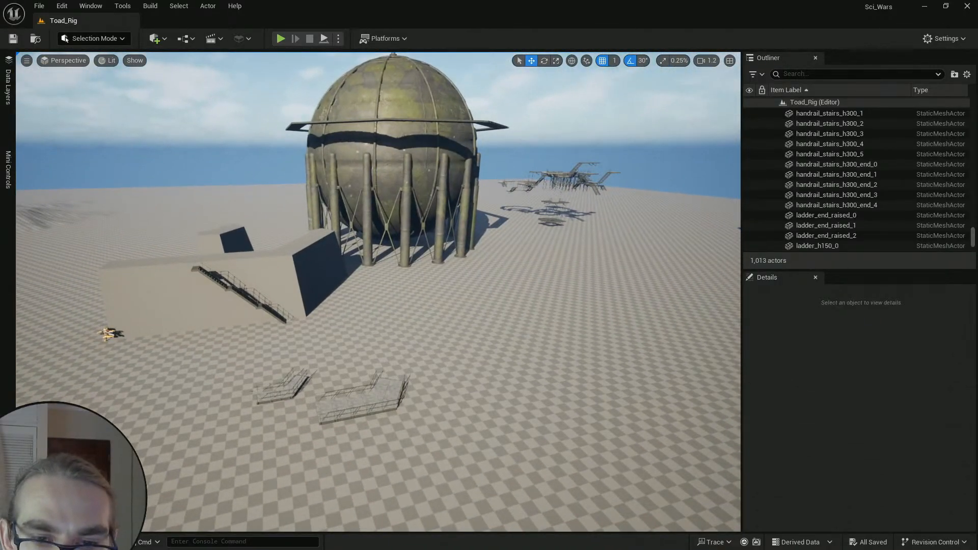
key("e")
scroll(522, 196, "up", 3)
right_click_drag(522, 196, 508, 222)
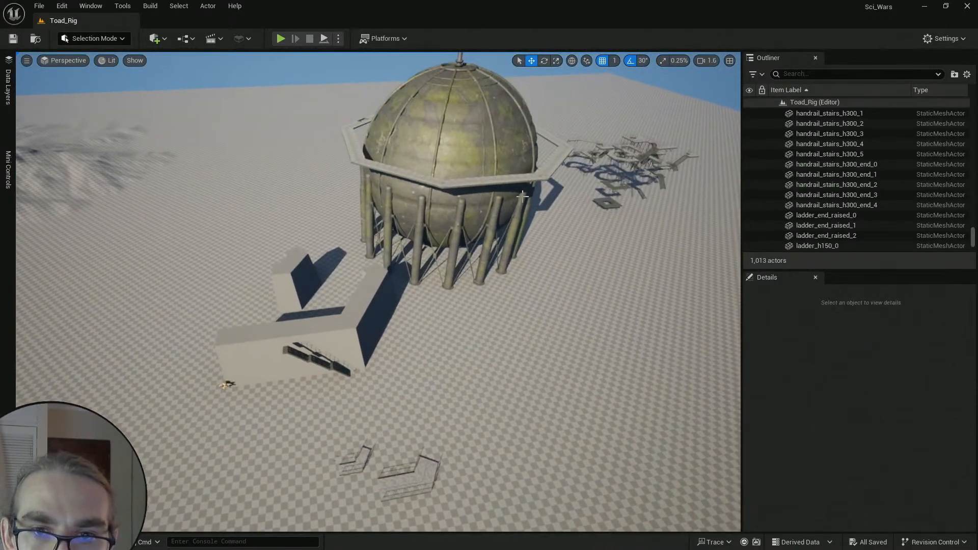
Step: Select the grouped catwalk ring around the spherical tank, examine its grates up close, and deselect it
left_click(469, 186)
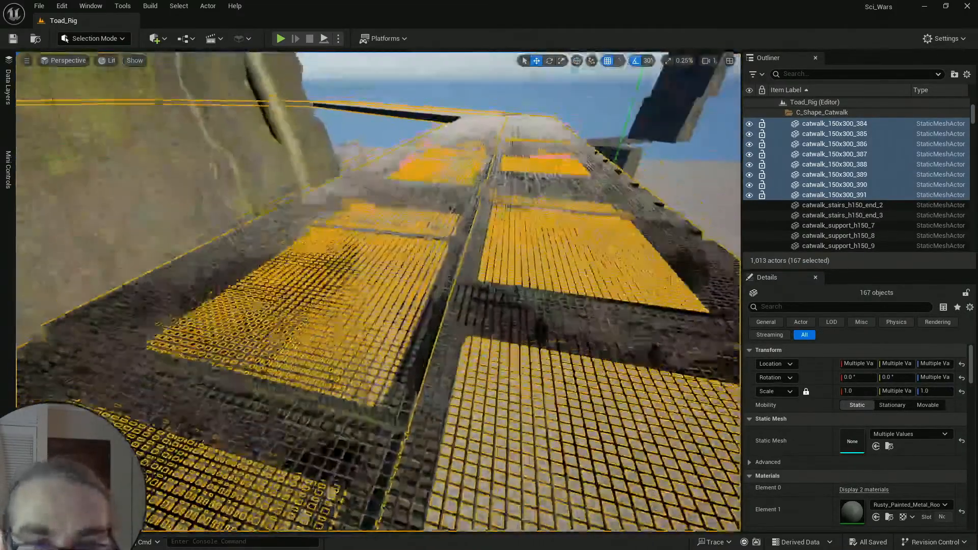
right_click_drag(443, 282, 450, 293)
key("Escape")
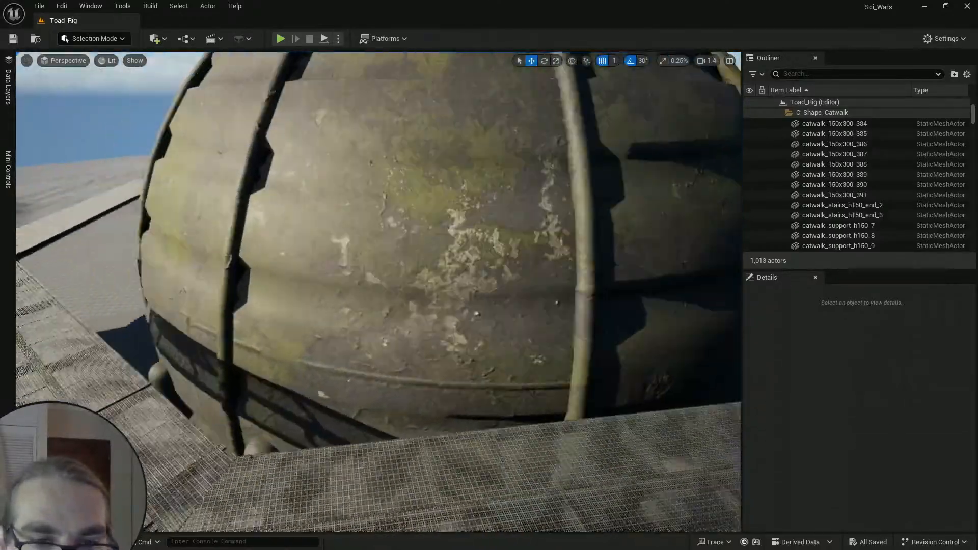
key("s")
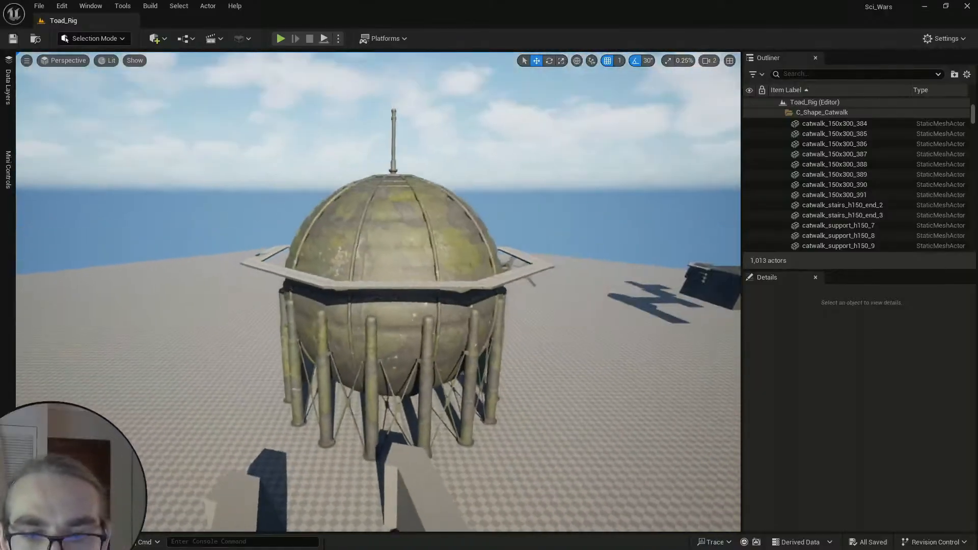
Step: Return to the two remaining catwalk pieces, save the level, and open the Danelo asset folder
key("w")
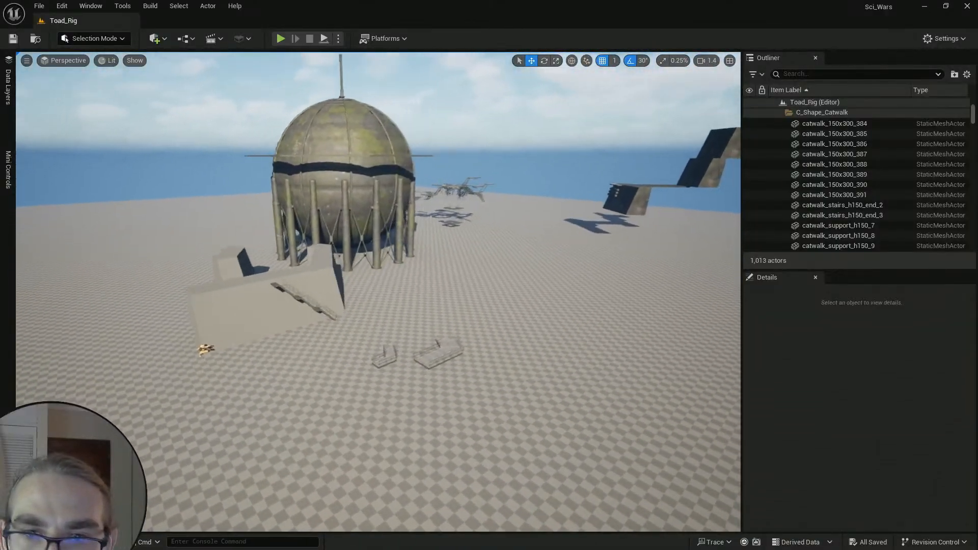
scroll(379, 292, "down", 2)
key("w")
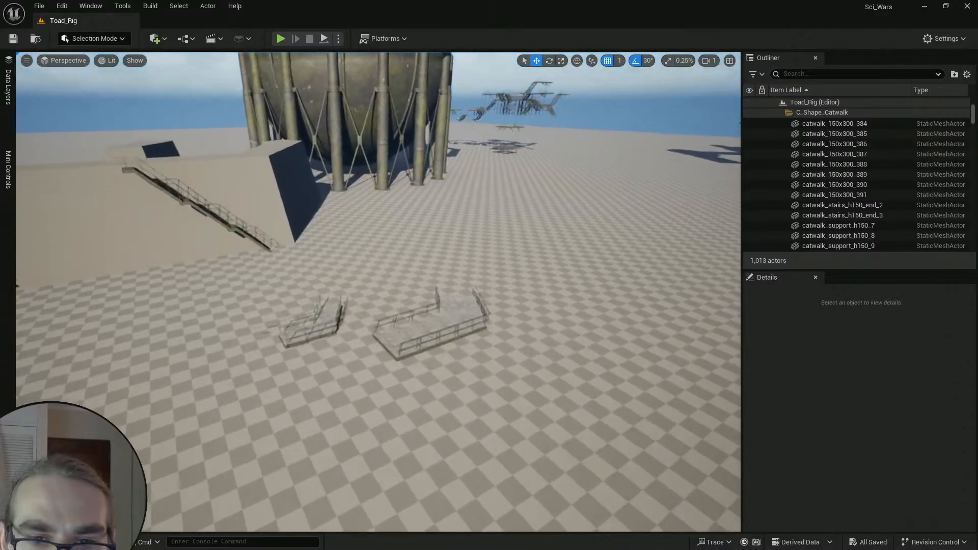
scroll(378, 292, "down", 1)
key("w")
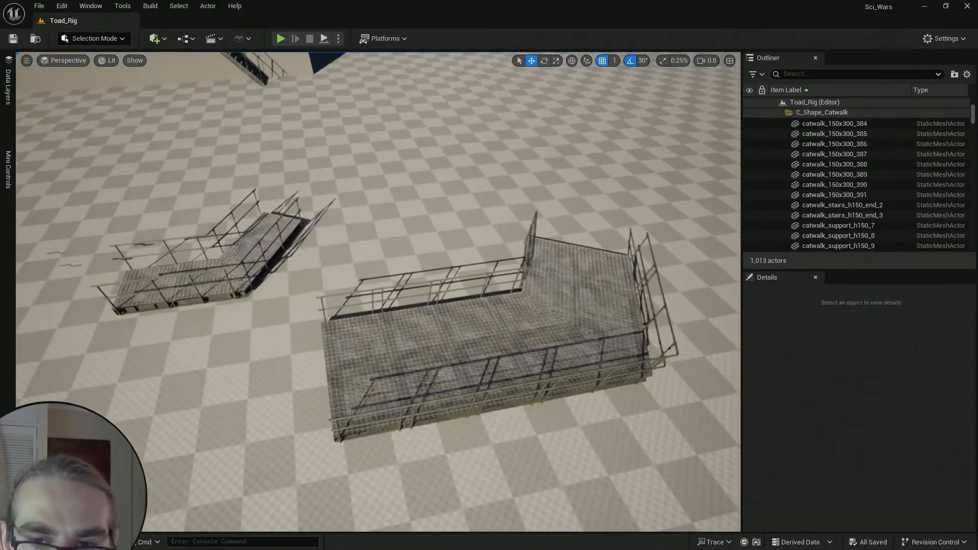
left_click(13, 40)
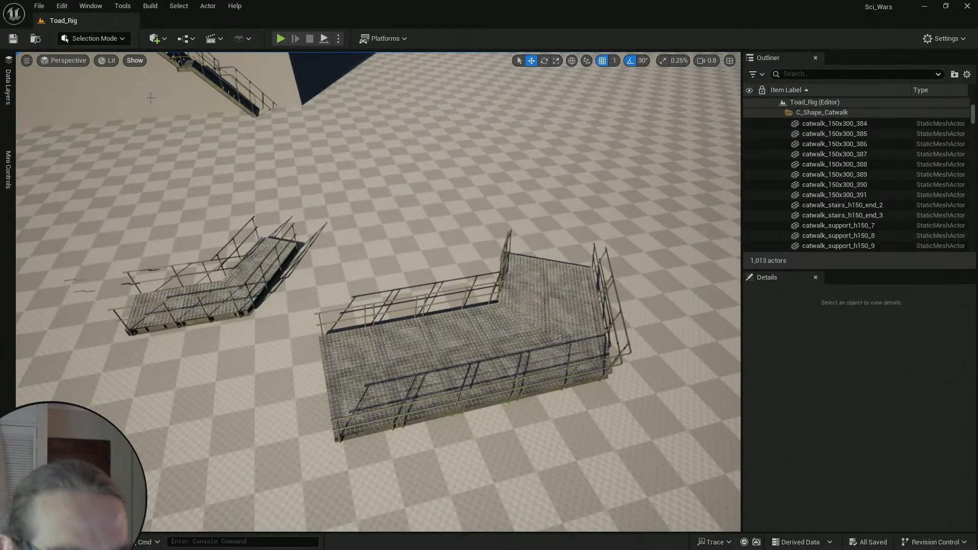
key("ctrl+space")
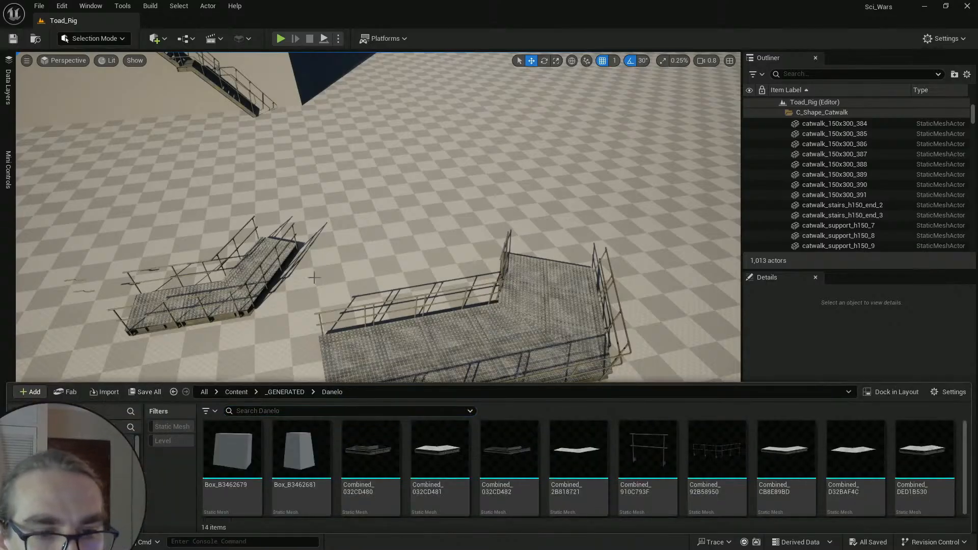
left_click(14, 39)
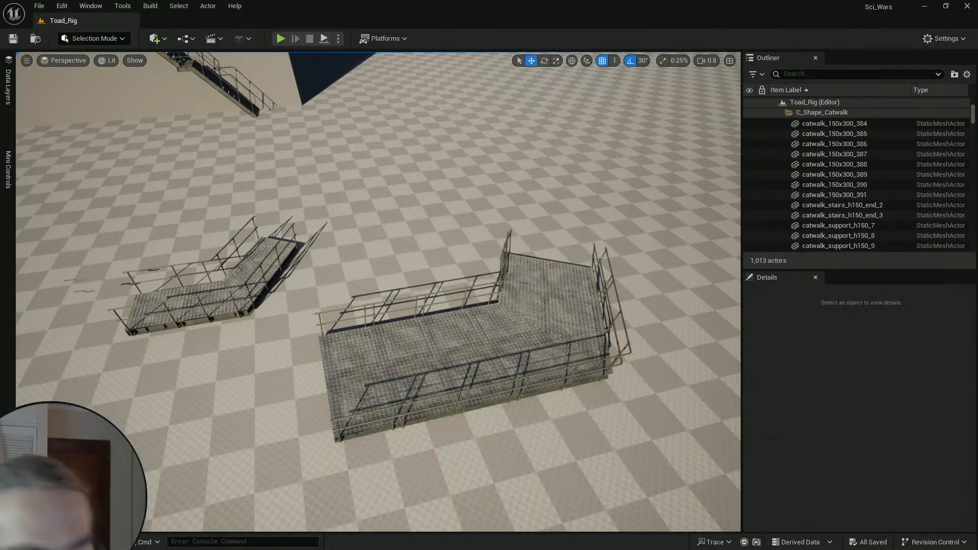
key("ctrl+space")
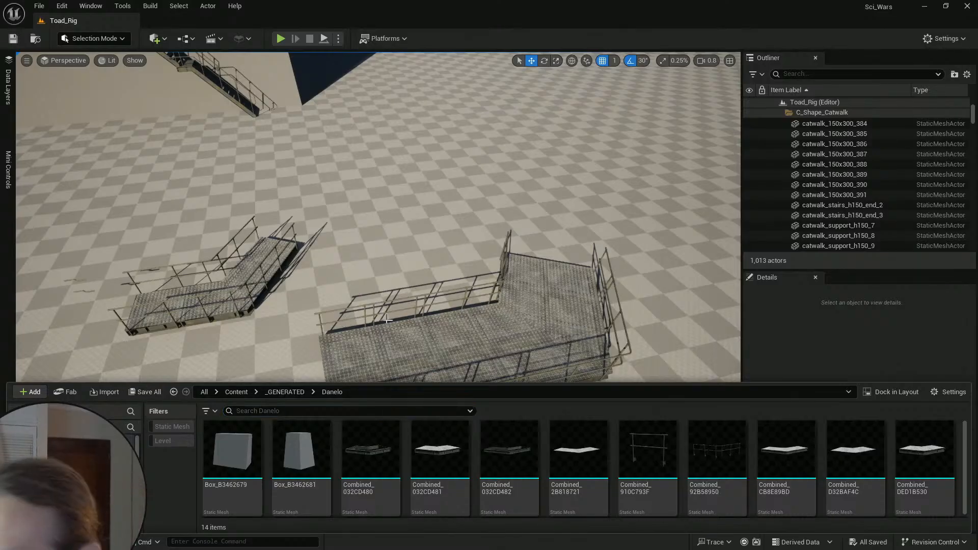
Step: Check the back row of grates on the wider catwalk by selecting them together, and clear the selection
right_click_drag(444, 264, 444, 281)
scroll(444, 264, "down", 1)
left_click(350, 342)
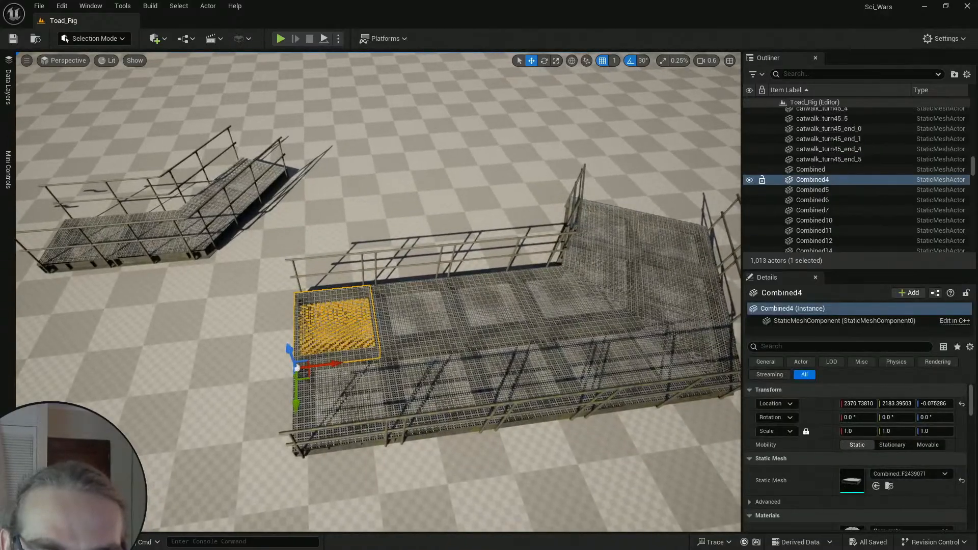
right_click_drag(428, 322, 428, 321)
key("q")
left_click(409, 339, "ctrl")
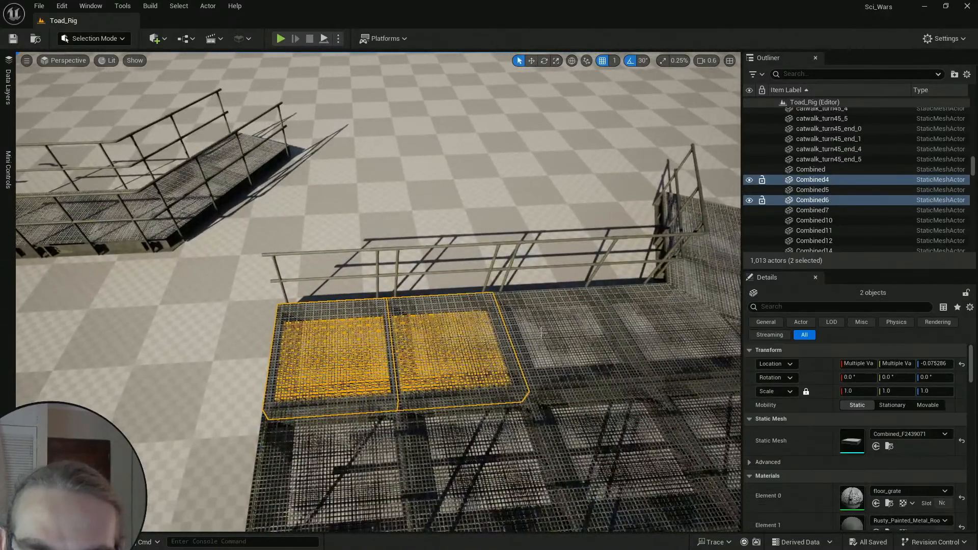
left_click(519, 347, "ctrl")
left_click(641, 344, "ctrl")
right_click_drag(636, 339, 637, 339)
key("Escape")
left_click(541, 355)
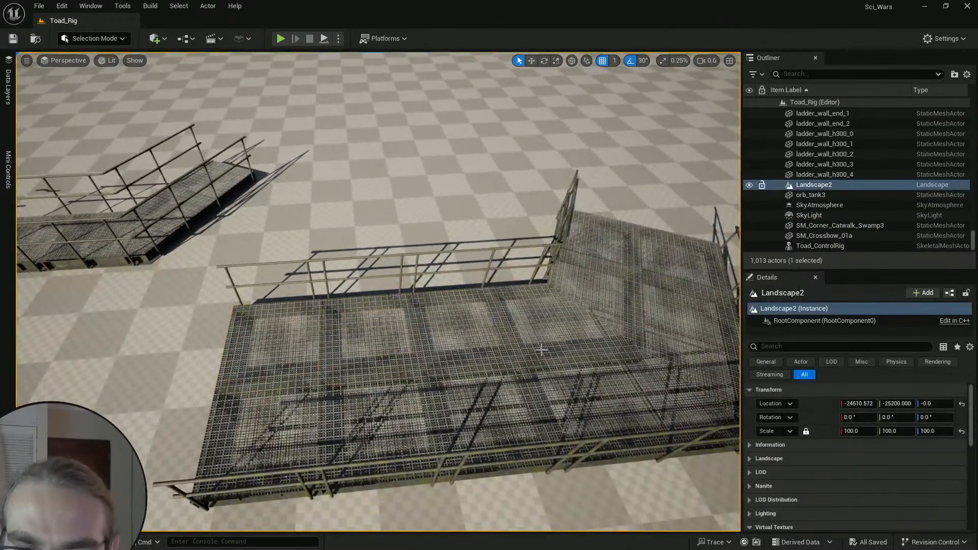
left_click(547, 347)
right_click_drag(547, 346, 547, 346)
key("Escape")
Step: Save the level again and briefly view the meshes in the Danelo asset folder
right_click_drag(411, 416, 411, 416)
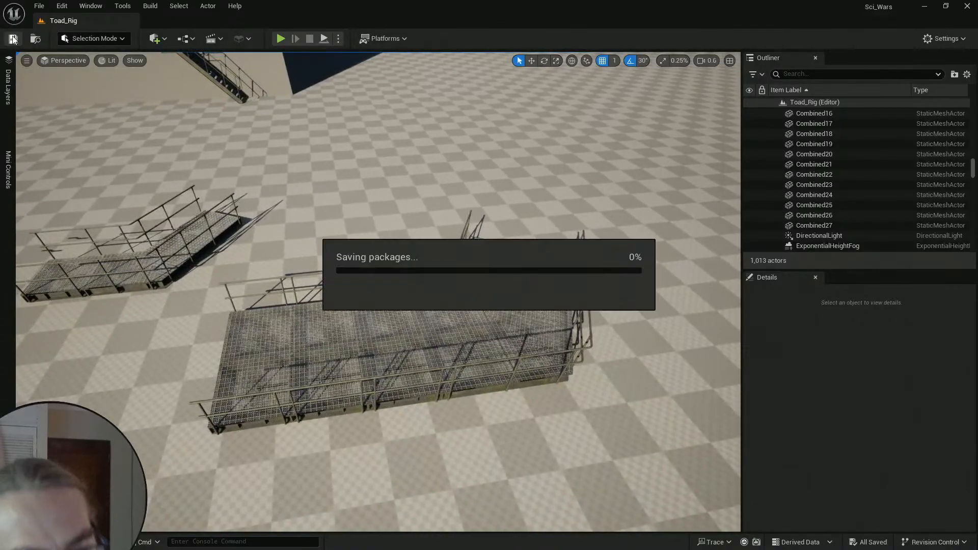
key("ctrl+space")
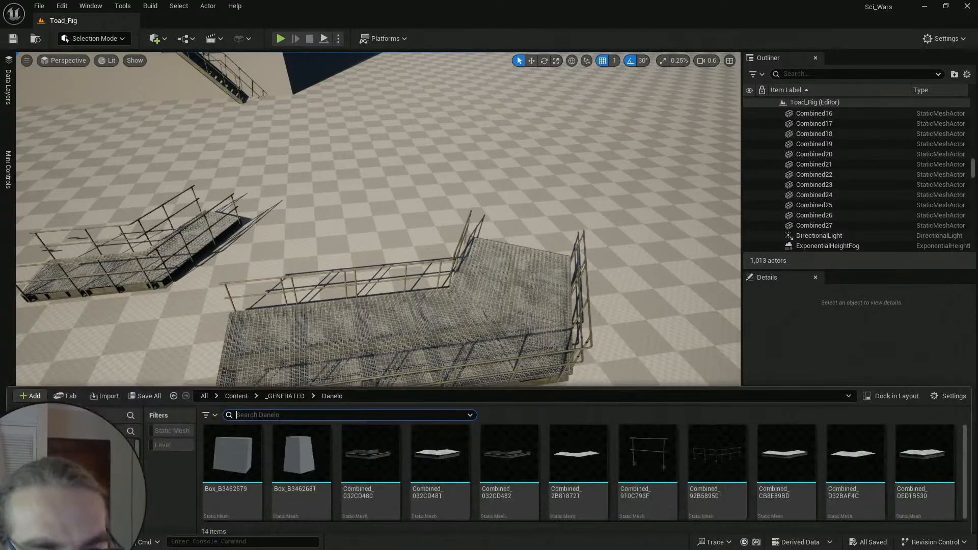
key("ctrl+space")
Step: Survey the area around the wider catwalk and return to a close view of its grated deck
right_click_drag(436, 223, 529, 197)
key("w")
key("d")
key("d")
scroll(435, 222, "down", 1)
key("w")
key("d")
scroll(528, 197, "down", 3)
scroll(528, 197, "up", 2)
key("e")
key("w")
key("d")
key("e")
key("a")
key("a")
key("a")
key("s")
right_click_drag(333, 331, 333, 331)
scroll(333, 331, "up", 1)
key("s")
Step: Select individual grates along the wider catwalk's straight section to check how they are divided, and deselect them
left_click(314, 339)
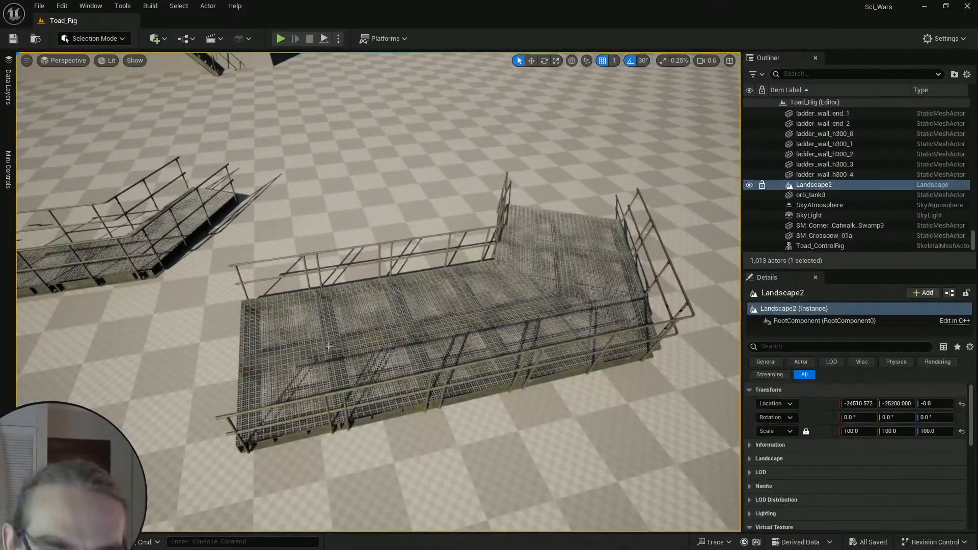
left_click(352, 359)
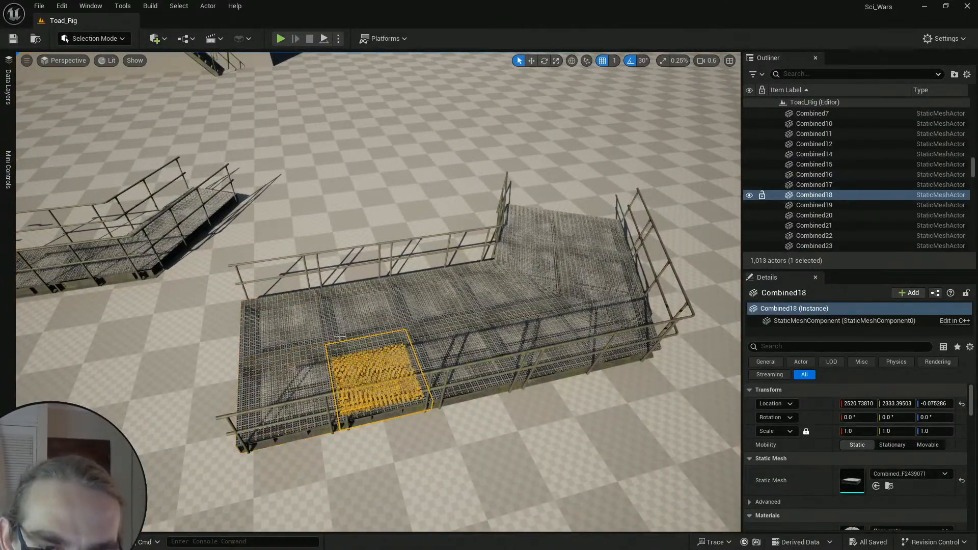
left_click(405, 331)
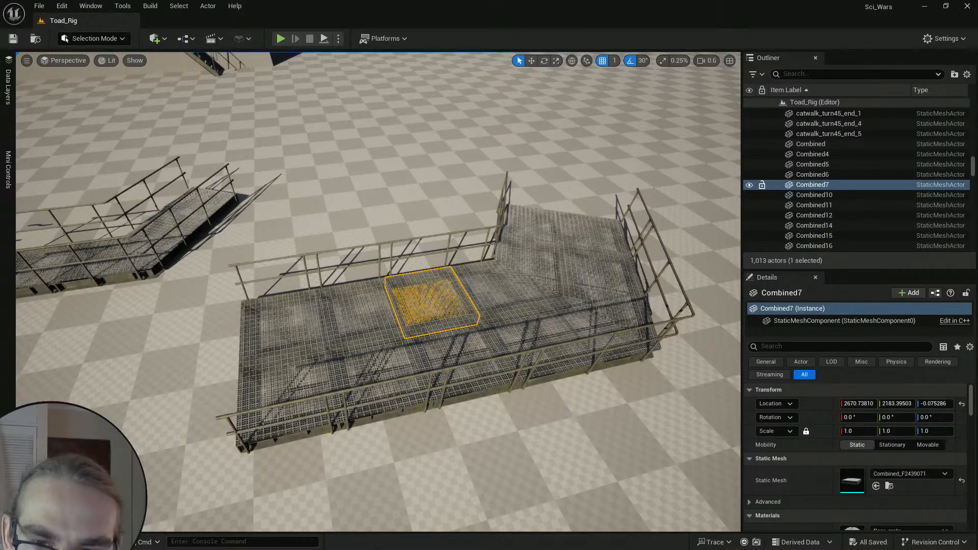
left_click(576, 324)
left_click(512, 285)
key("Escape")
key("d")
right_click_drag(512, 285, 511, 301)
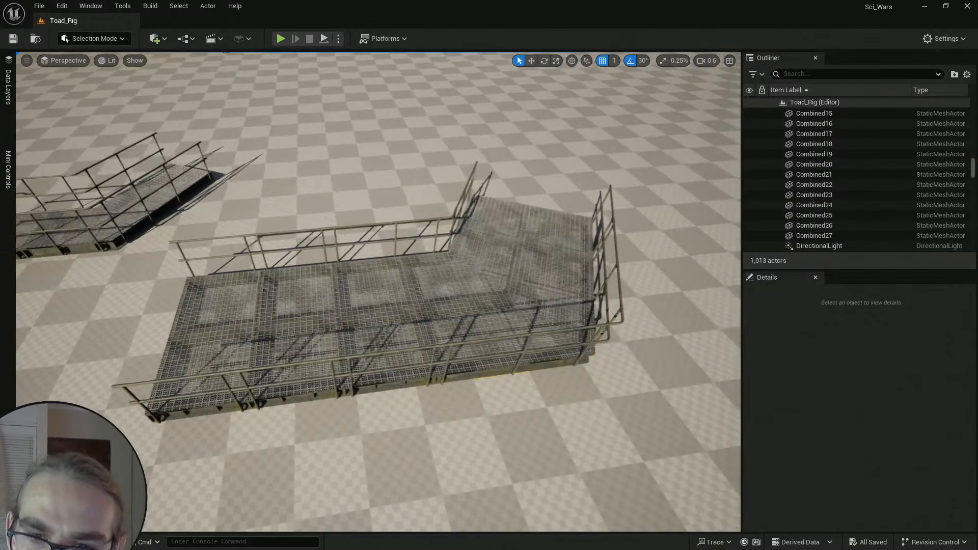
Step: Compare the inner and outer corner grates and the angled end grate of the wider catwalk, and clear the selection
left_click(530, 318)
left_click(487, 285)
left_click(530, 319)
left_click(486, 286)
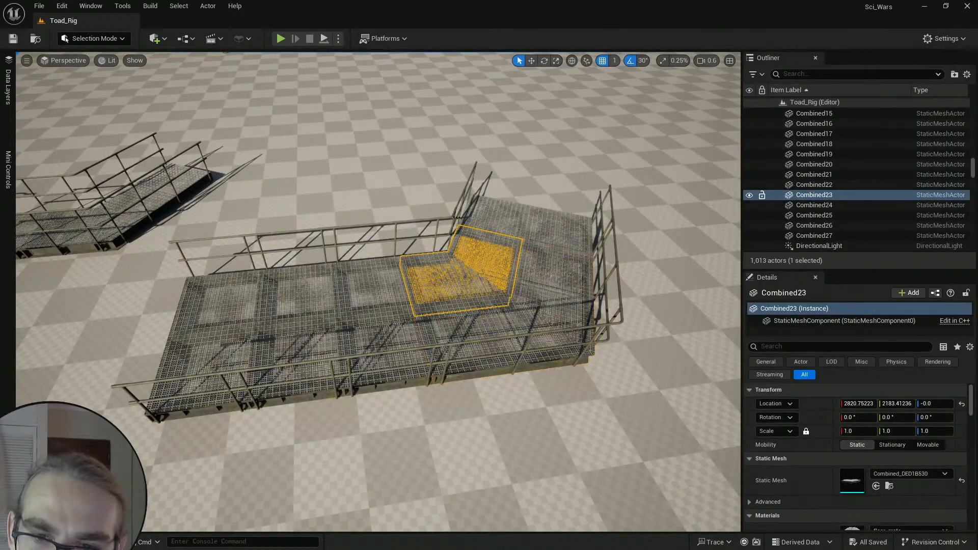
left_click(530, 318)
left_click(486, 285)
left_click(529, 318)
left_click(536, 231)
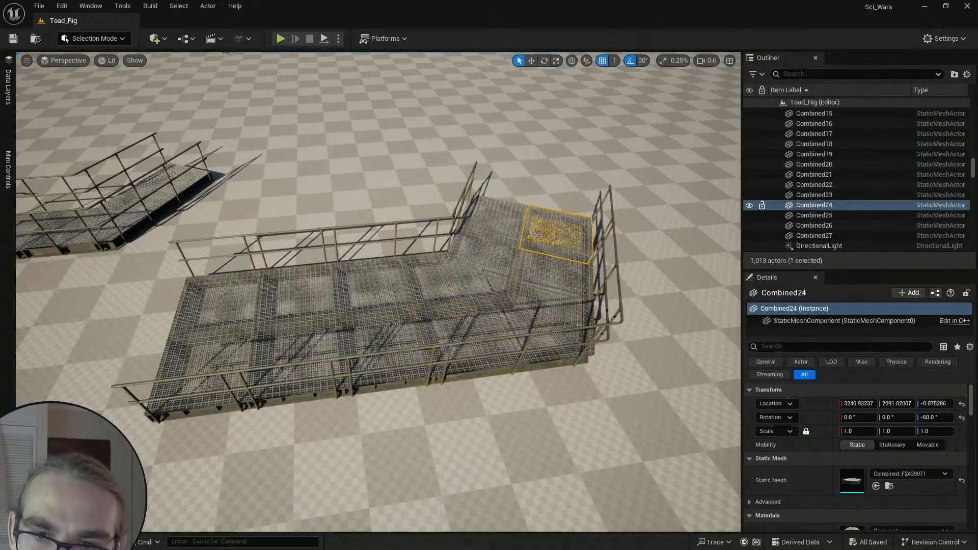
key("Escape")
Step: Save the Toad_Rig level
key("s")
right_click_drag(536, 234, 509, 266)
scroll(521, 220, "up", 3)
scroll(520, 239, "up", 3)
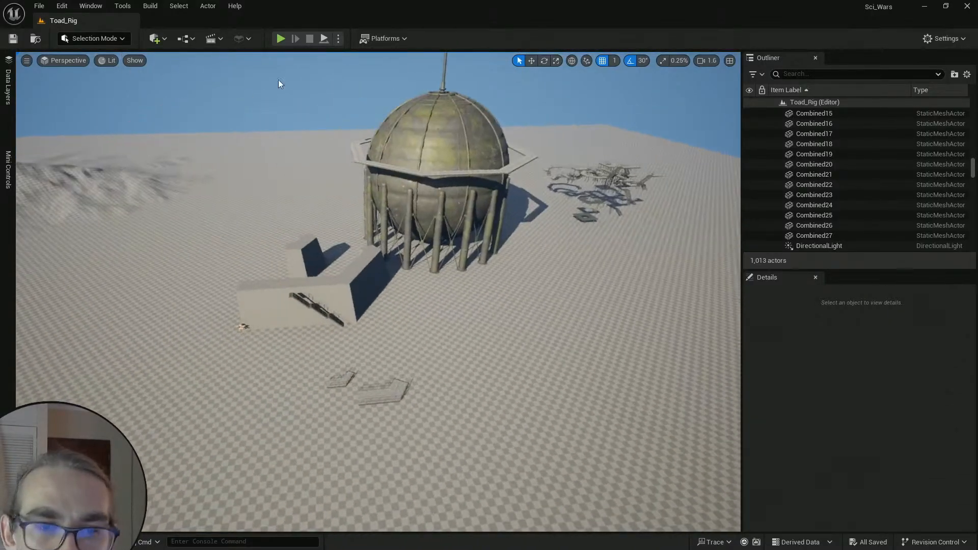
left_click(14, 39)
Step: Duplicate the grouped catwalk ring around the spherical tank and move the copy over open ground beside it
left_click(458, 175)
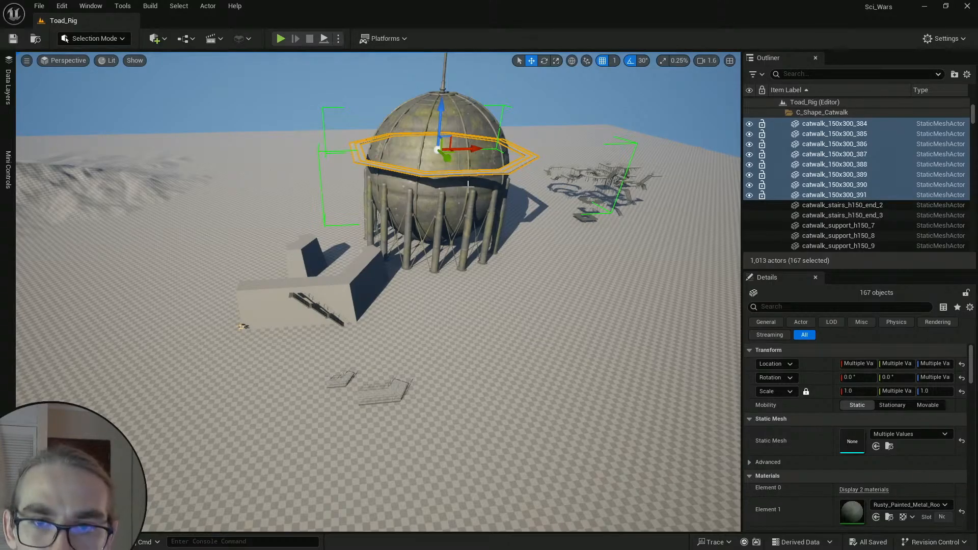
key("ctrl+d")
right_click_drag(457, 230, 529, 249)
scroll(534, 257, "up", 2)
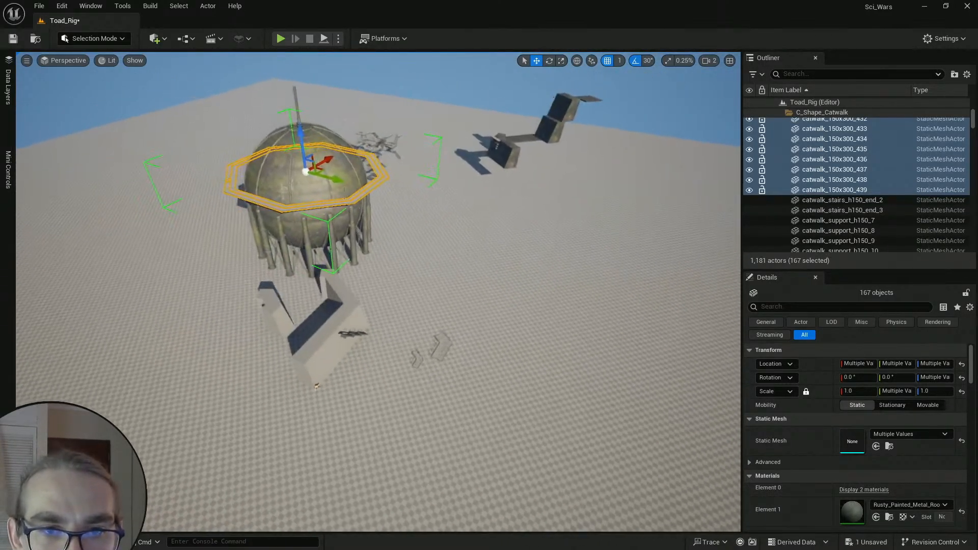
left_click_drag(336, 181, 635, 339)
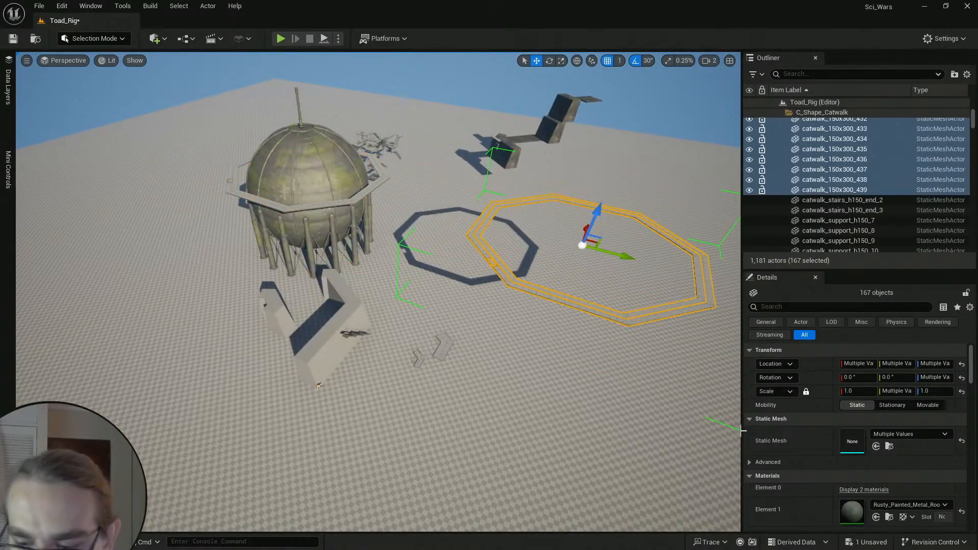
Step: Inspect the copied ring from close by and undo its snap to the floor
key("Escape")
key("w")
right_click_drag(474, 411, 477, 382)
key("w")
scroll(461, 356, "down", 2)
key("s")
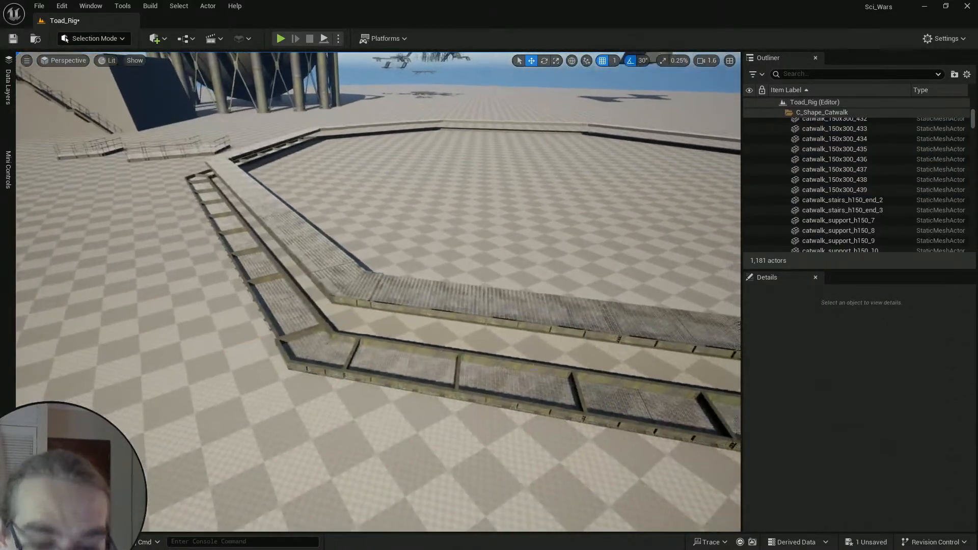
key("ctrl+z")
key("ctrl+z")
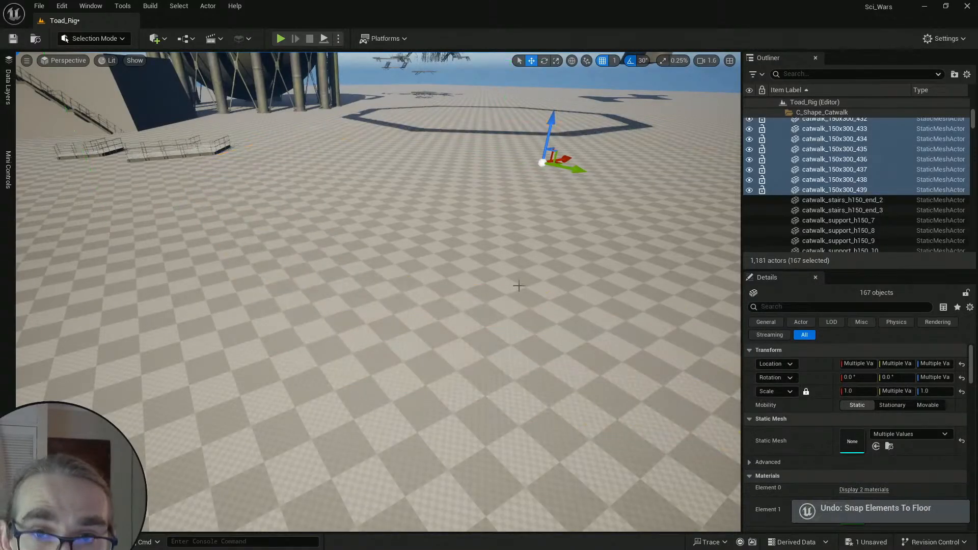
Step: Snap the copied catwalk ring to the floor and deselect it
key("s")
right_click_drag(519, 286, 494, 314)
scroll(510, 270, "up", 2)
key("End")
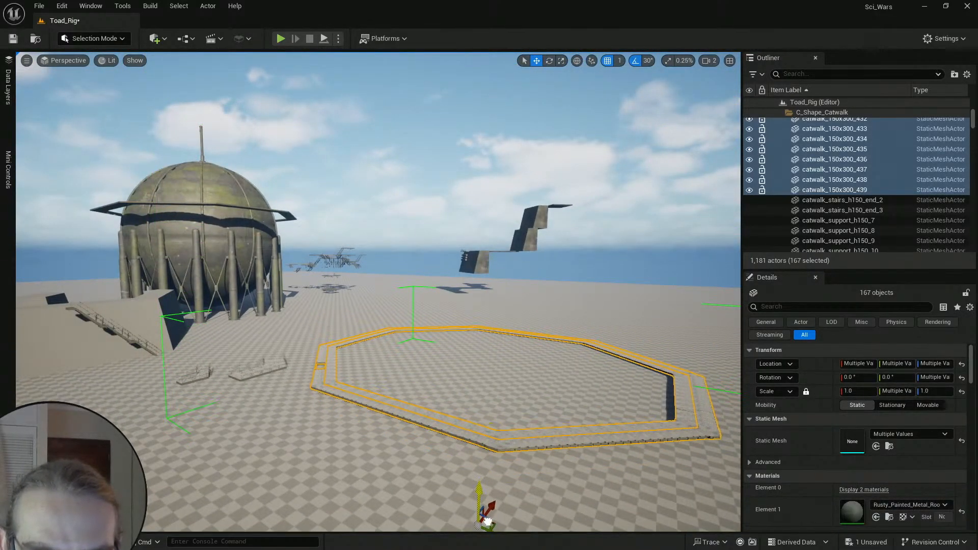
key("Escape")
Step: Examine the copied ring's octagonal layout from above, next to the two catwalk pieces
key("w")
right_click_drag(496, 380, 504, 428)
scroll(443, 409, "down", 1)
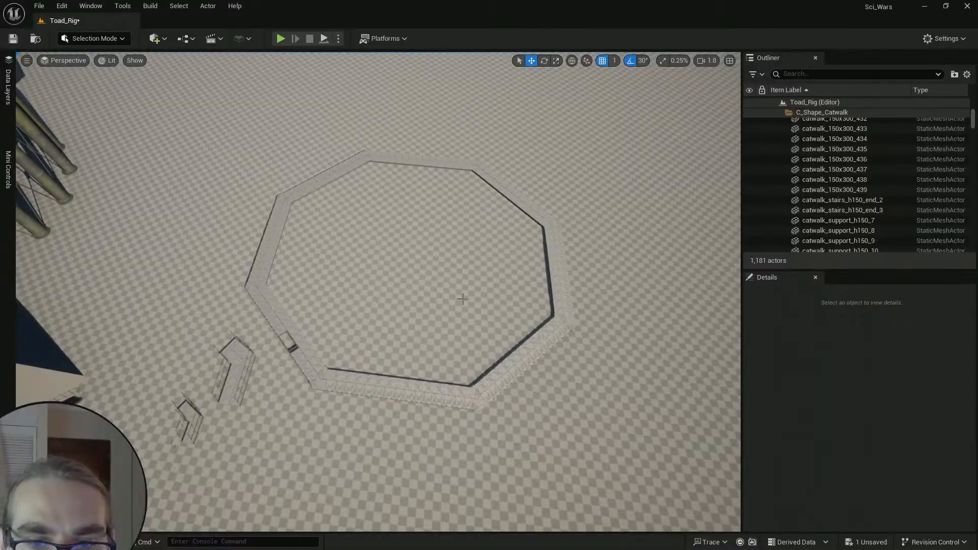
right_click_drag(462, 299, 333, 299)
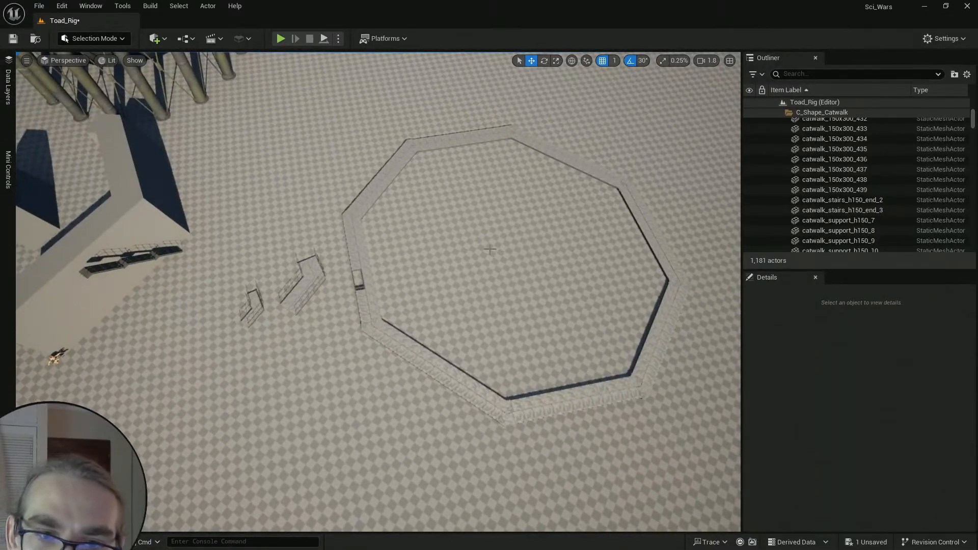
right_click_drag(490, 249, 389, 249)
right_click_drag(378, 292, 344, 292)
key("w")
key("w")
Step: Select the copied ring and examine its double walkway, floor opening and corner sections up close
left_click(378, 247)
key("d")
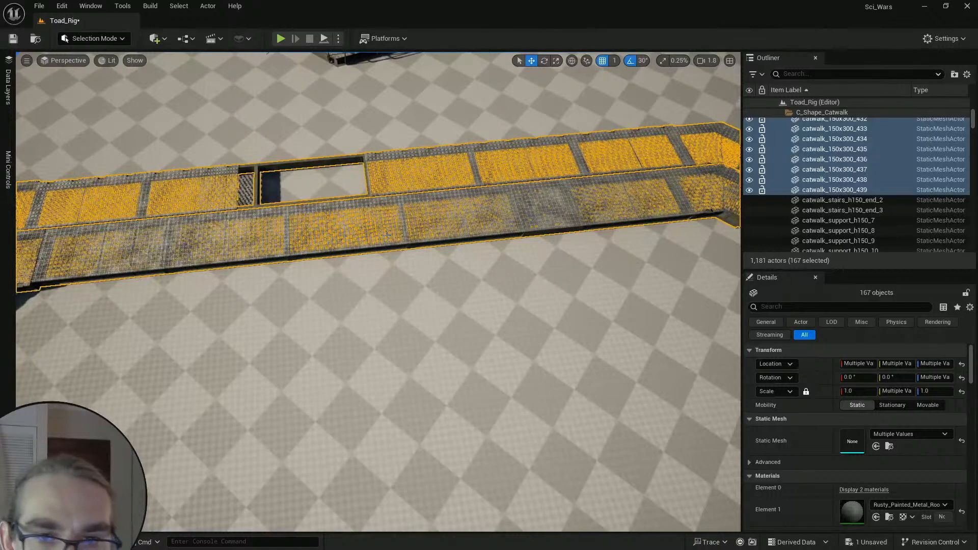
right_click_drag(658, 210, 680, 195)
key("s")
scroll(599, 193, "down", 2)
right_click_drag(602, 191, 564, 193)
key("w")
key("w")
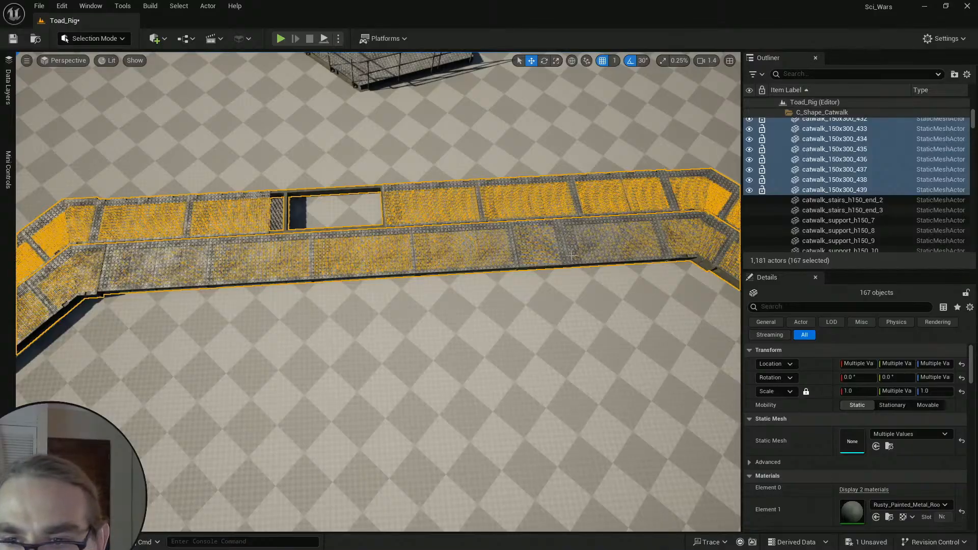
key("a")
key("s")
right_click_drag(564, 193, 602, 253)
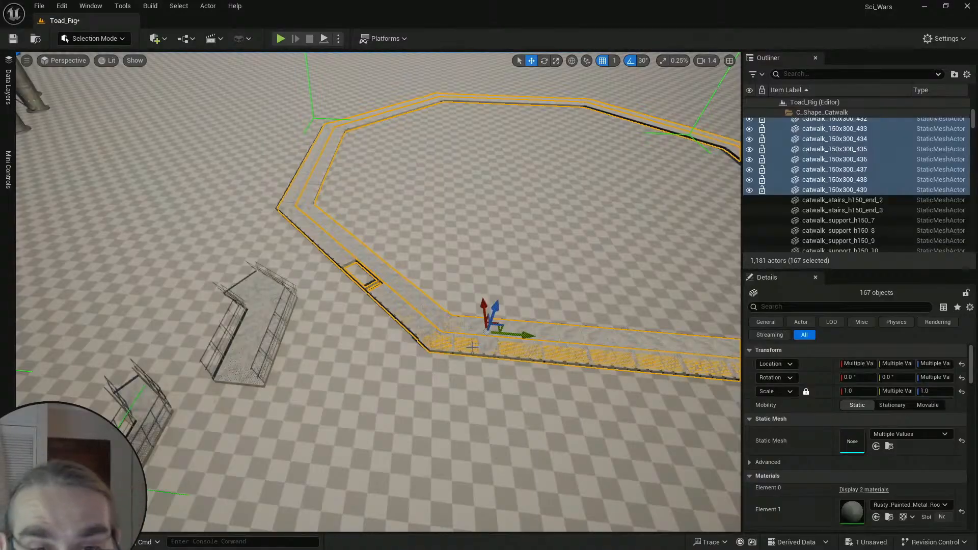
Step: Hide the selected copy of the catwalk ring
right_click_drag(499, 337, 496, 319)
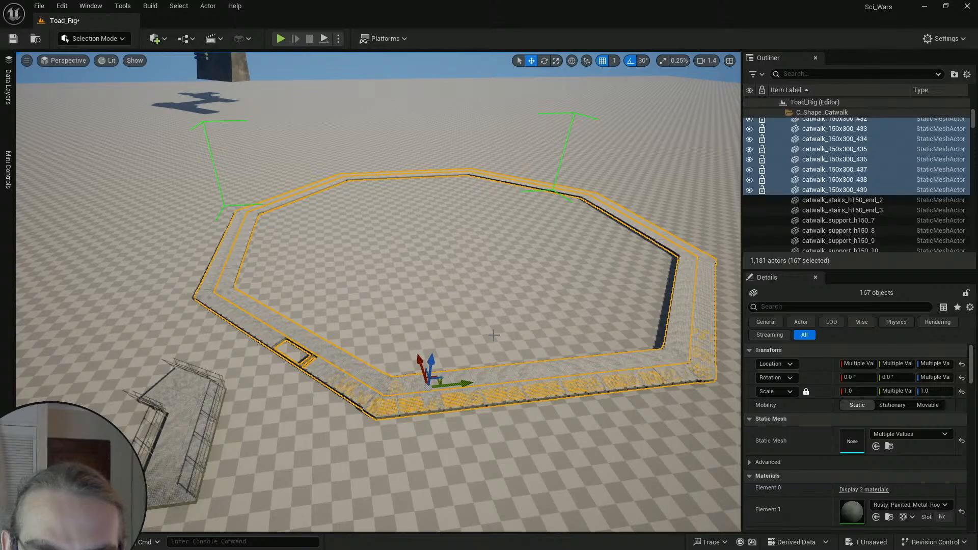
right_click_drag(494, 335, 295, 234)
key("h")
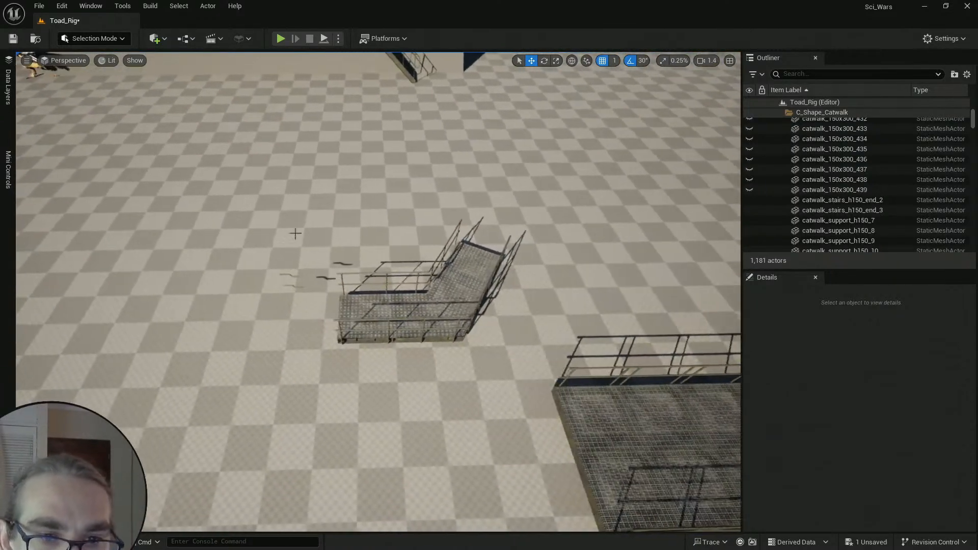
Step: Group the smaller catwalk with its handrails and loose connectors, move it back toward the blockout wall, and deselect it
left_click_drag(225, 190, 534, 386, "ctrl+alt")
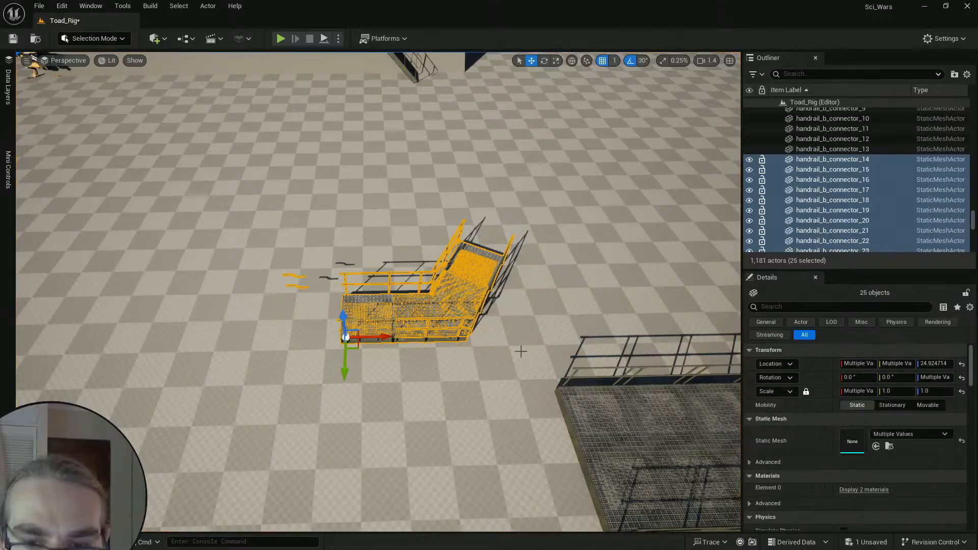
key("ctrl+g")
left_click_drag(406, 307, 382, 187)
left_click(426, 227)
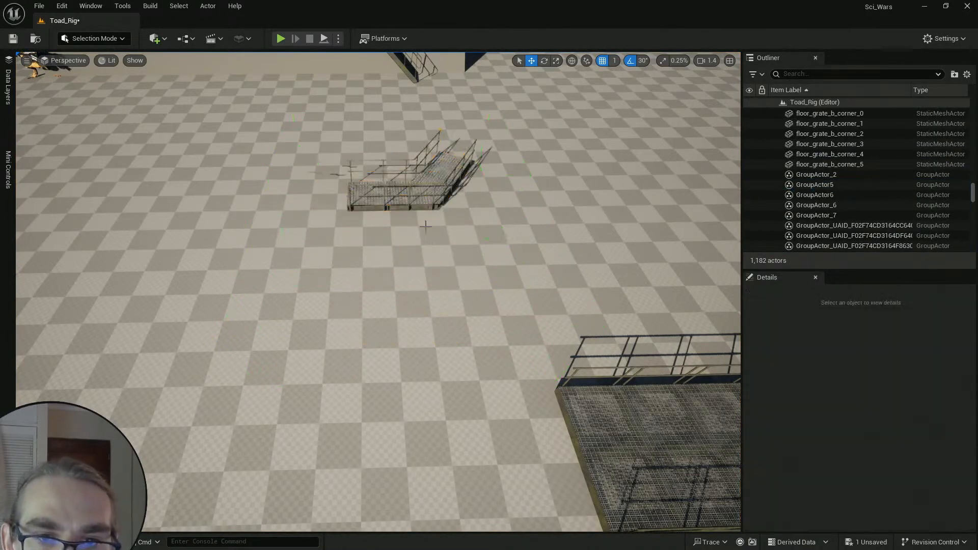
right_click_drag(425, 226, 450, 232)
key("s")
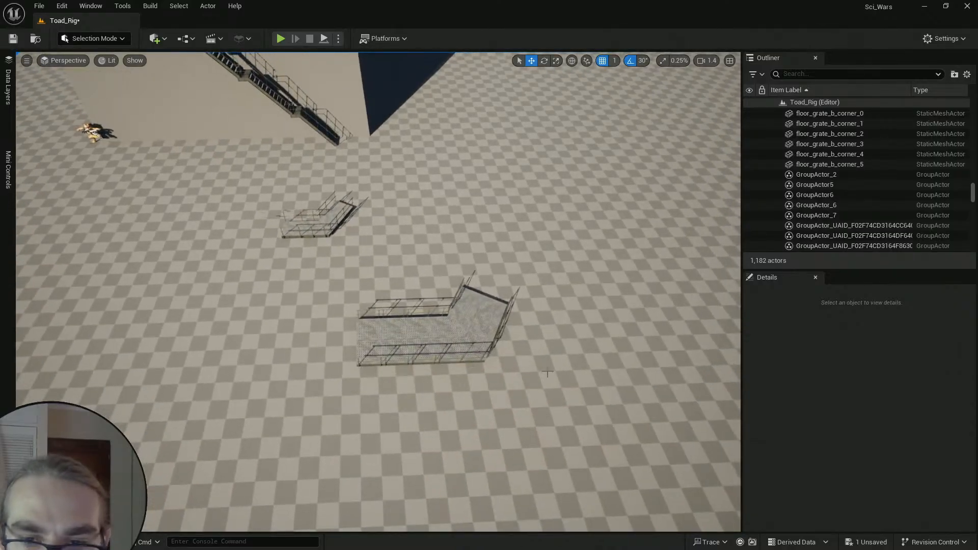
Step: Select the larger catwalk with its handrails and move it along the Y axis, well away from the smaller catwalk
left_click_drag(374, 260, 344, 260, "ctrl+alt")
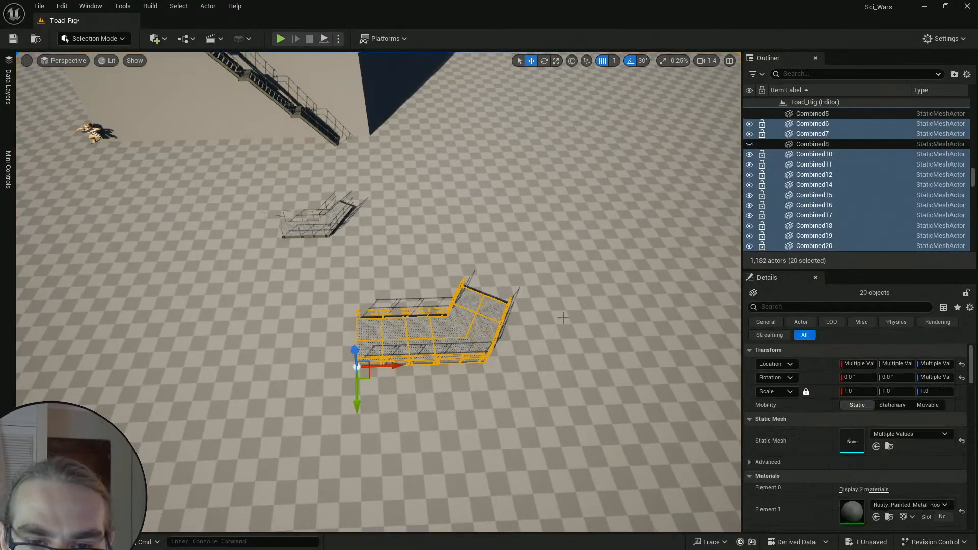
key("a")
right_click_drag(508, 358, 511, 363)
scroll(510, 363, "up", 2)
key("w")
left_click_drag(469, 335, 641, 338)
key("ctrl+z")
key("w")
right_click_drag(642, 339, 642, 338)
key("w")
key("s")
left_click_drag(491, 345, 640, 342)
right_click_drag(462, 319, 462, 319)
key("s")
scroll(461, 319, "down", 5)
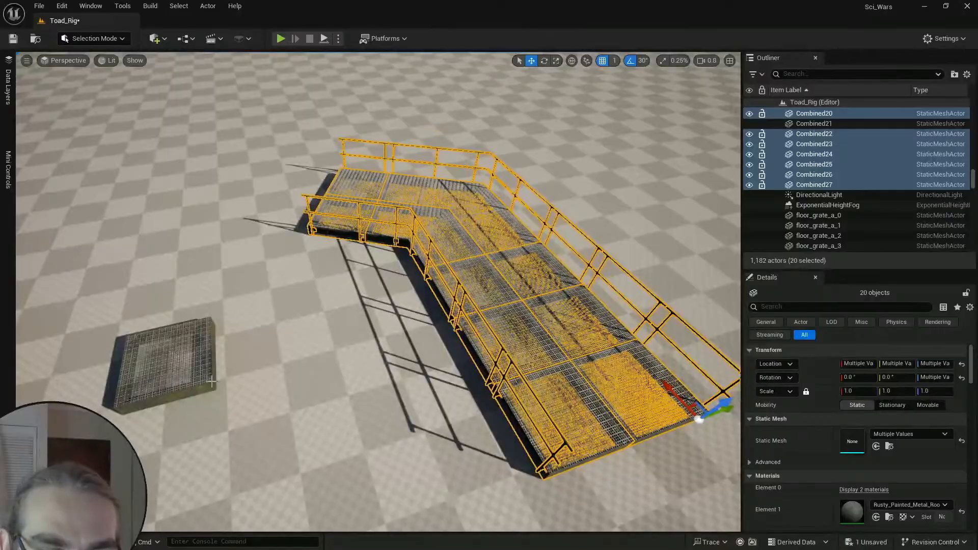
Step: Delete the single stray grate block left beside the larger catwalk
left_click(211, 381)
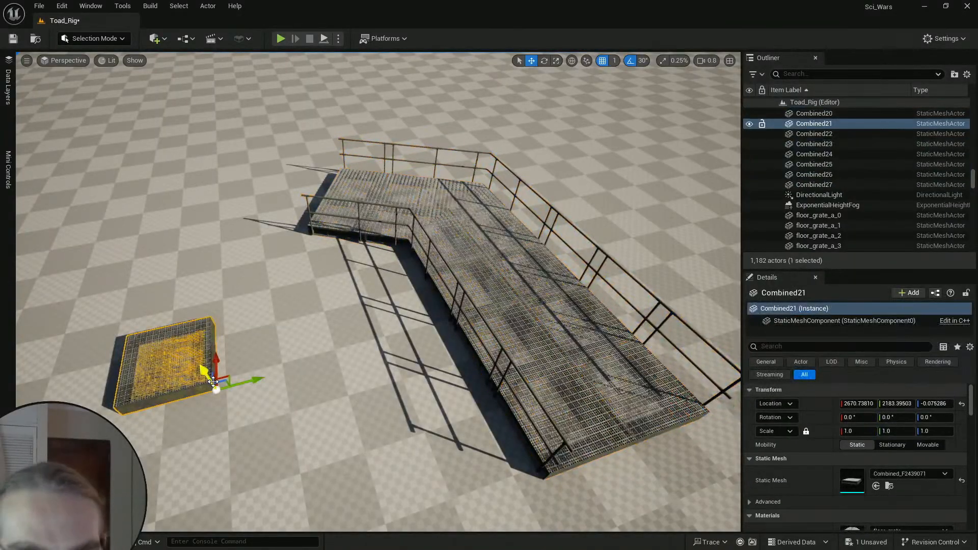
key("Delete")
right_click_drag(491, 397, 492, 397)
key("s")
scroll(492, 397, "up", 1)
Step: Reselect the larger catwalk's grates and handrails without the landscape, shift them slightly along the Y axis, and deselect them
left_click_drag(300, 176, 300, 176, "ctrl+alt")
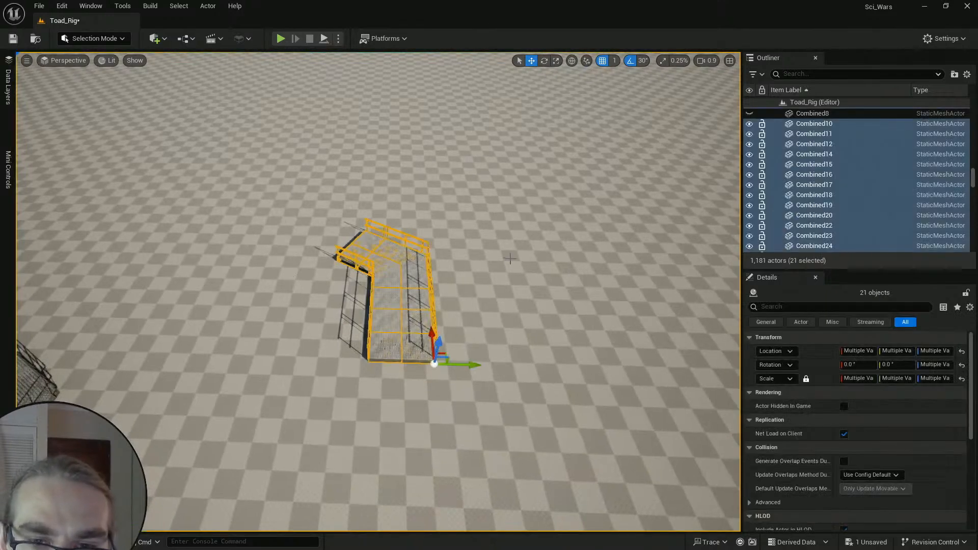
left_click(473, 332, "ctrl")
right_click_drag(473, 332, 441, 332)
key("s")
scroll(473, 332, "up", 3)
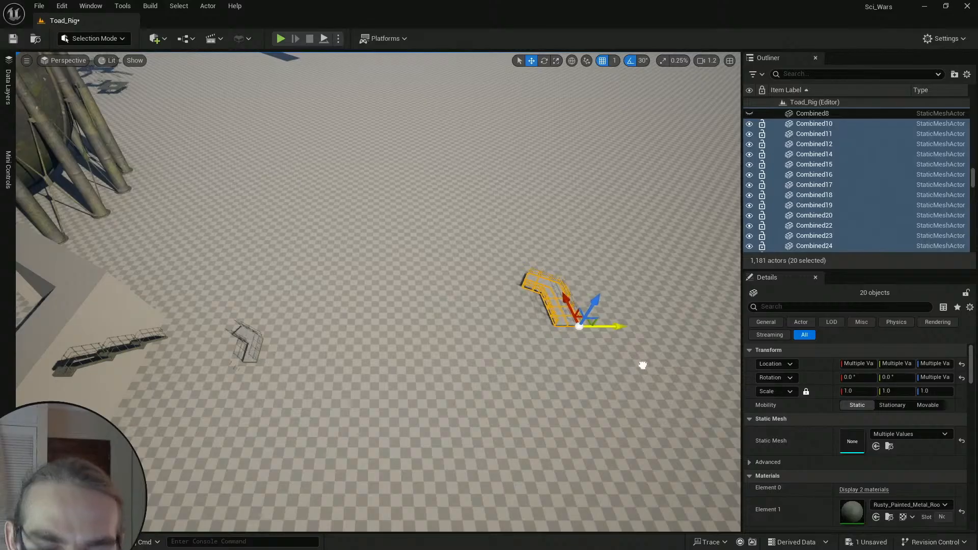
key("w")
right_click_drag(643, 366, 643, 366)
scroll(643, 365, "down", 5)
key("s")
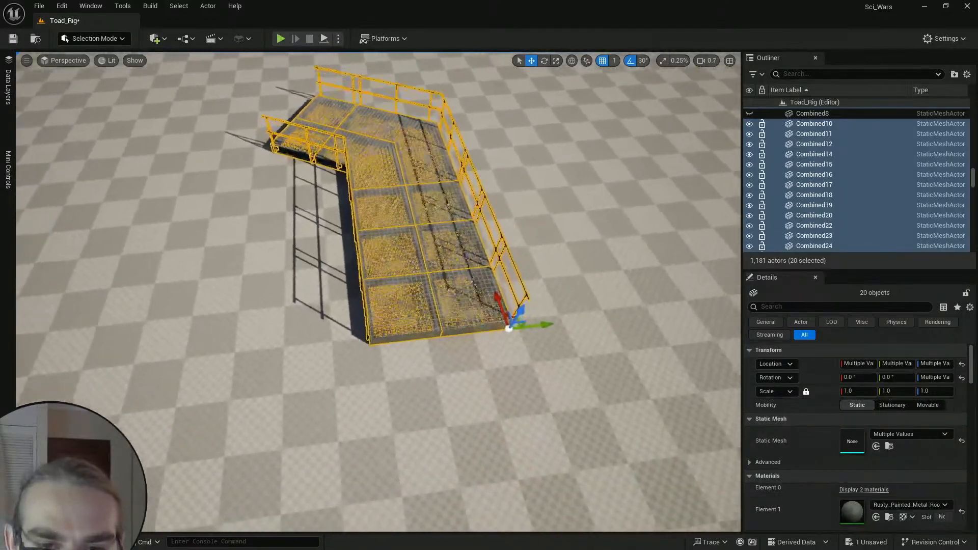
key("w")
right_click_drag(678, 252, 678, 253)
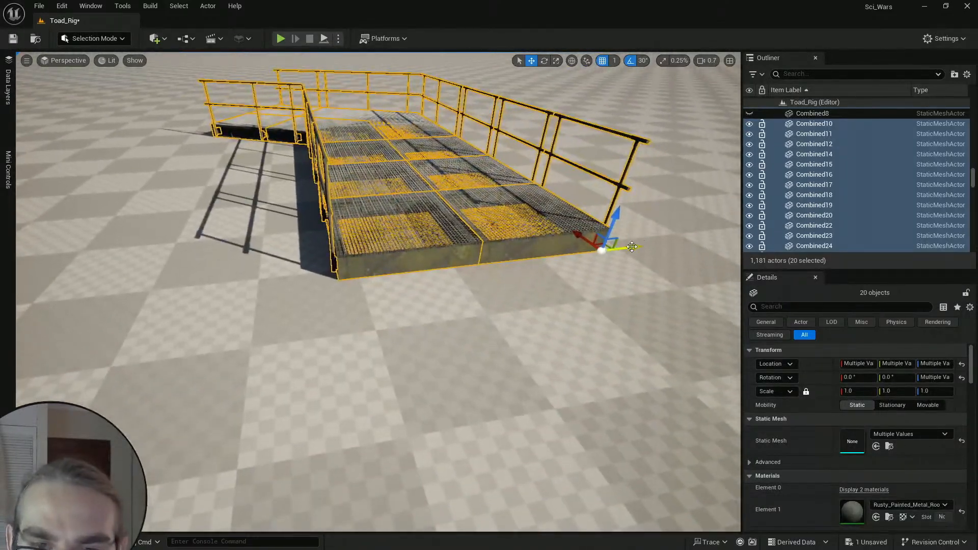
left_click_drag(632, 247, 648, 248)
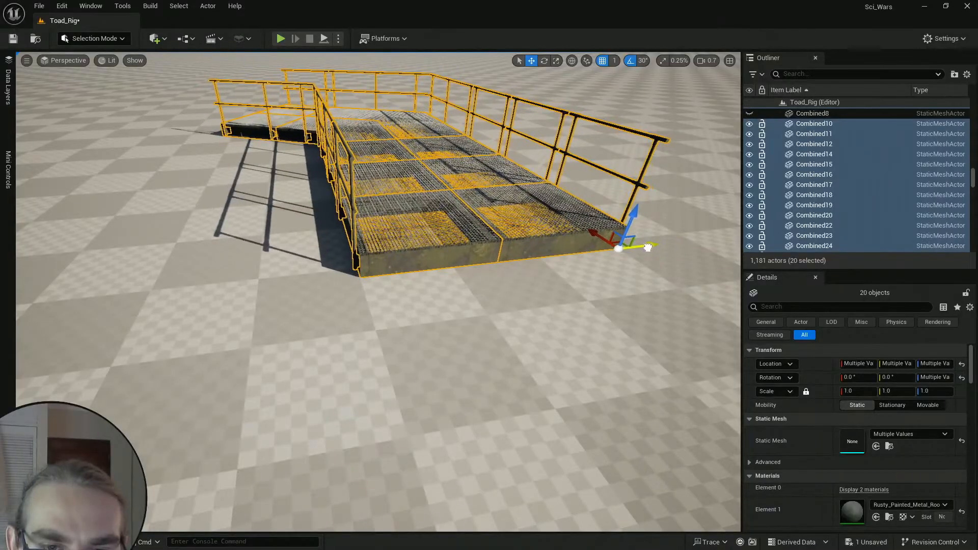
right_click_drag(625, 260, 625, 260)
key("Escape")
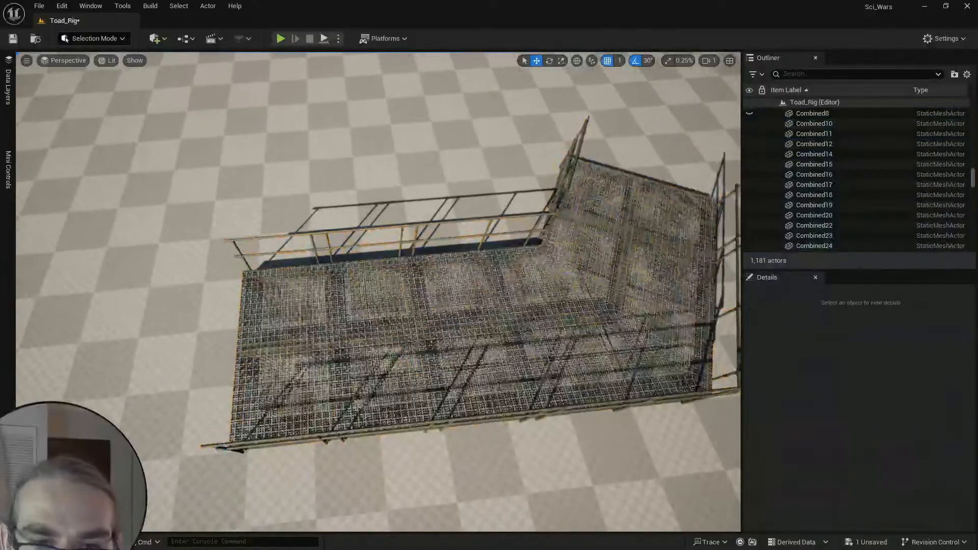
Step: Select the six square floor grates of the larger catwalk's straight section
left_click(308, 329)
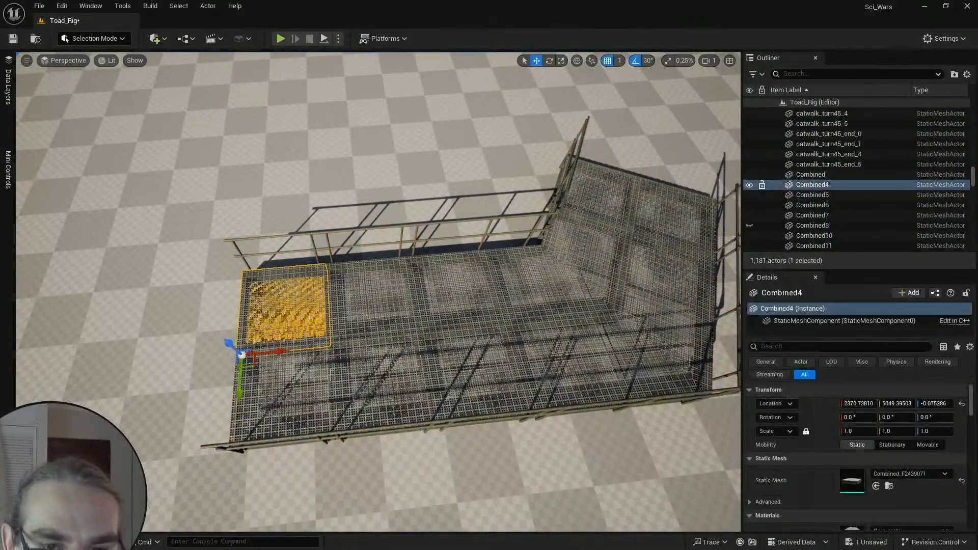
left_click(495, 289)
left_click(501, 341, "ctrl")
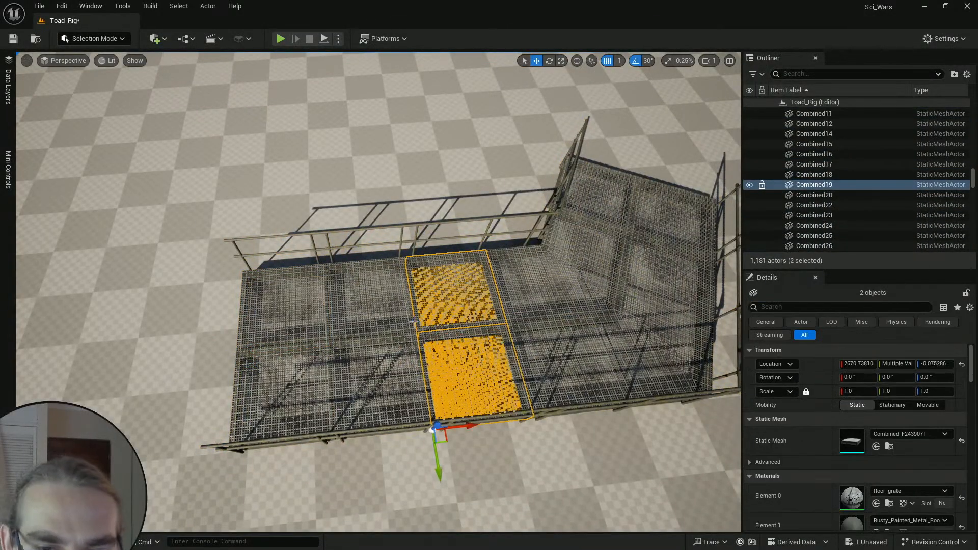
left_click(414, 322, "ctrl")
left_click(412, 346, "ctrl")
left_click(317, 332, "ctrl")
left_click(309, 367, "ctrl")
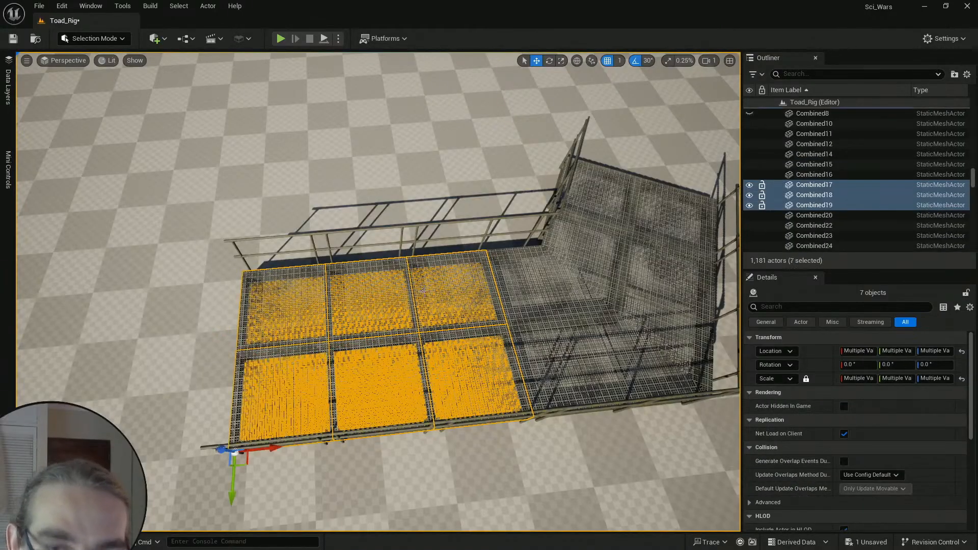
Step: Add the handrails on both sides of the straight section to the grate selection
left_click(421, 227, "ctrl")
left_click(392, 224, "ctrl")
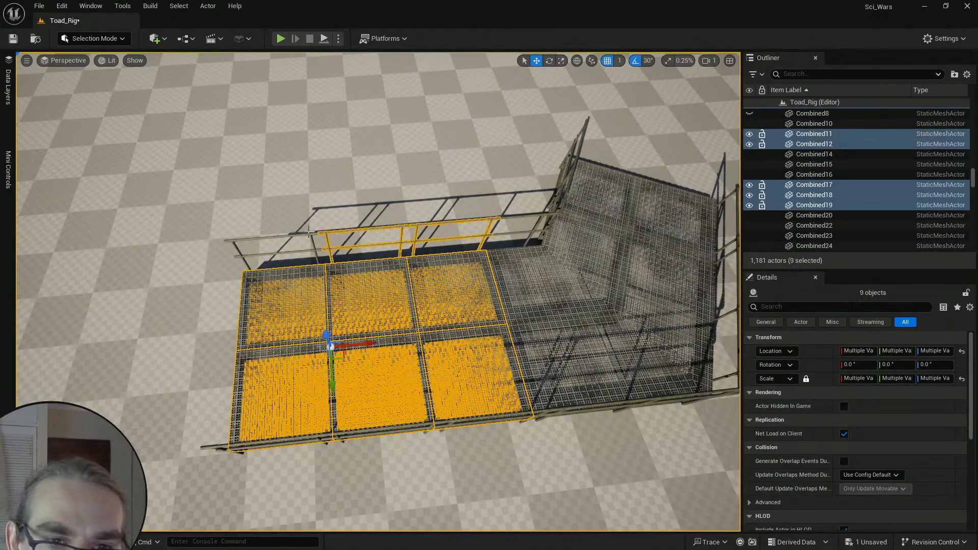
left_click(309, 234, "ctrl")
mouse_move(529, 413)
right_mouse_down()
mouse_move(529, 390)
mouse_move(531, 412)
right_mouse_up()
left_click(622, 252, "ctrl")
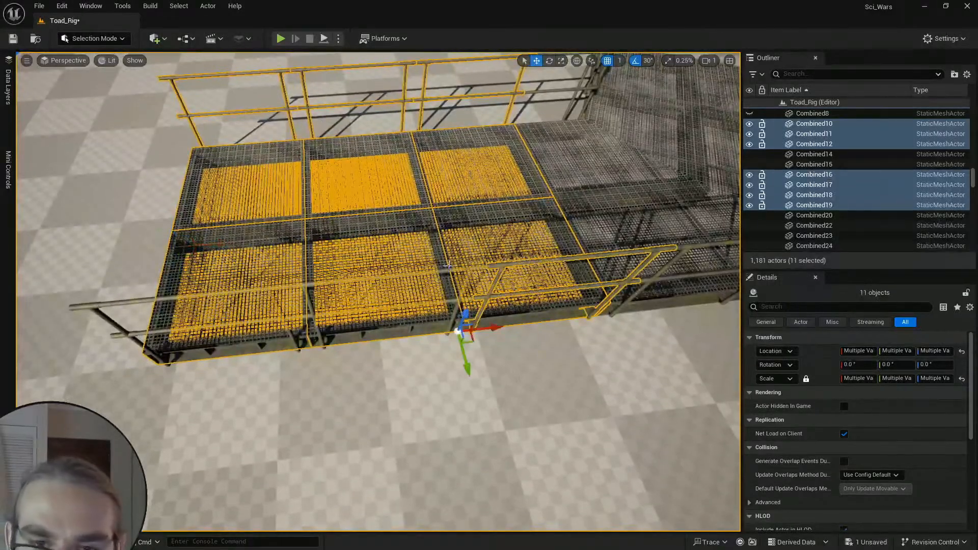
key("s")
right_click_drag(452, 267, 451, 267)
right_click_drag(422, 314, 428, 304)
left_click(490, 264, "ctrl")
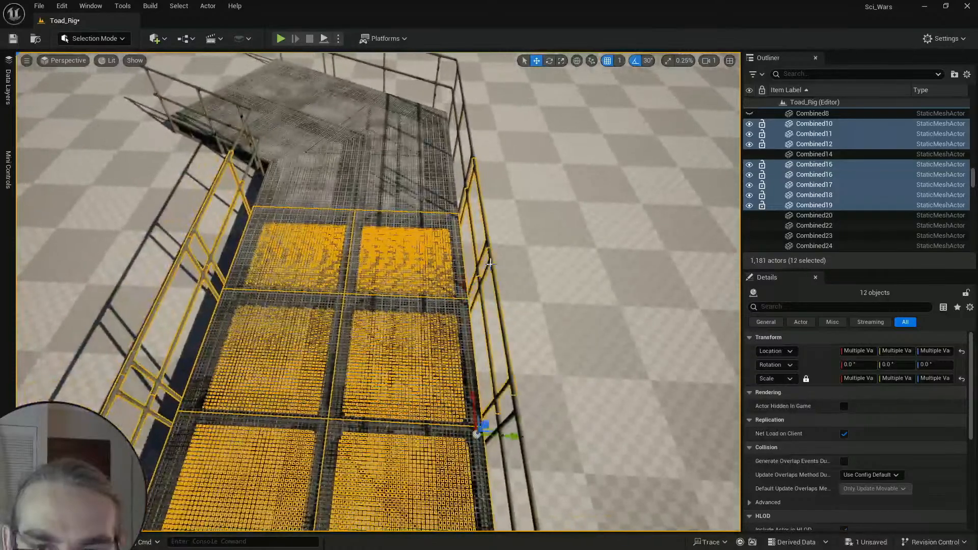
left_click(511, 401, "ctrl")
right_click_drag(511, 400, 484, 402)
key("s")
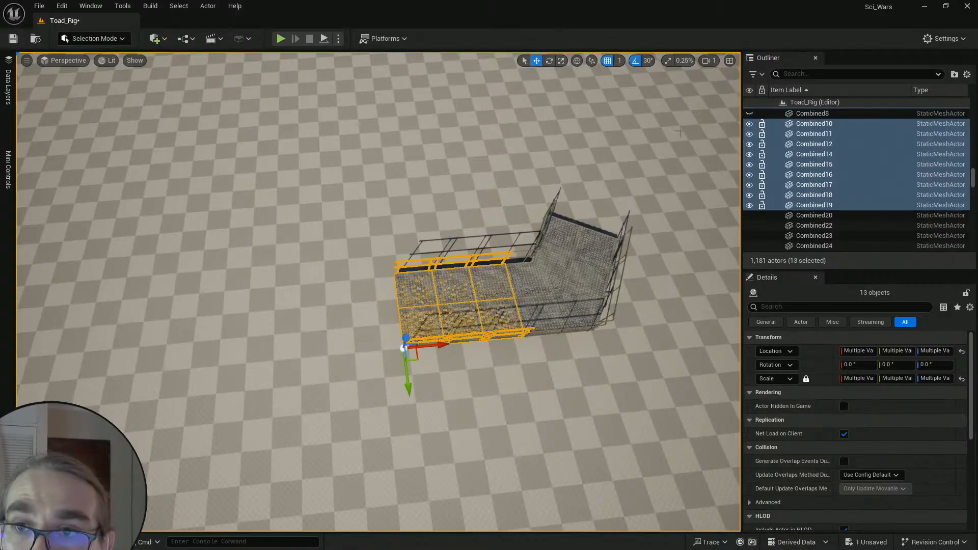
Step: Duplicate the straight section, set the grid snap to 50, and move the copy along X to extend the catwalk's open end
key("ctrl+d")
left_click(620, 61)
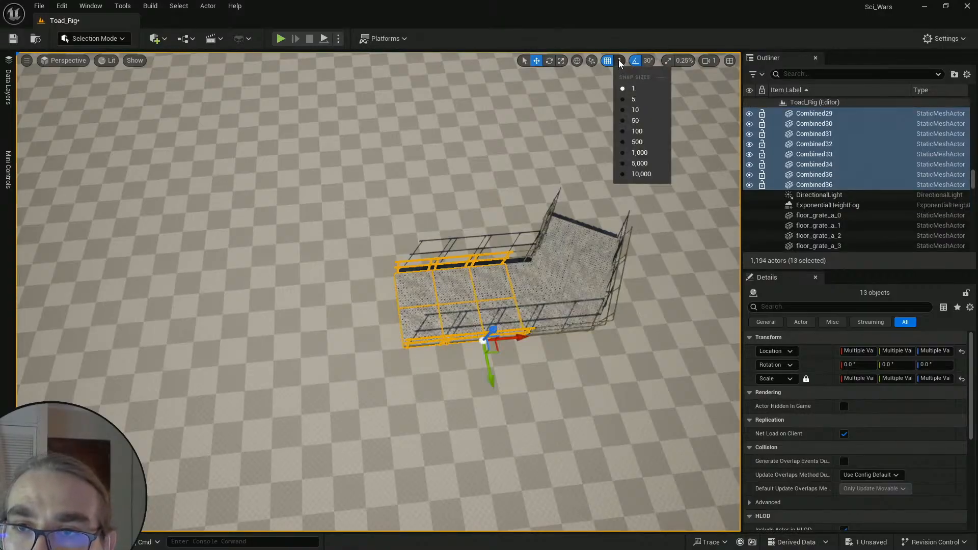
left_click(637, 121)
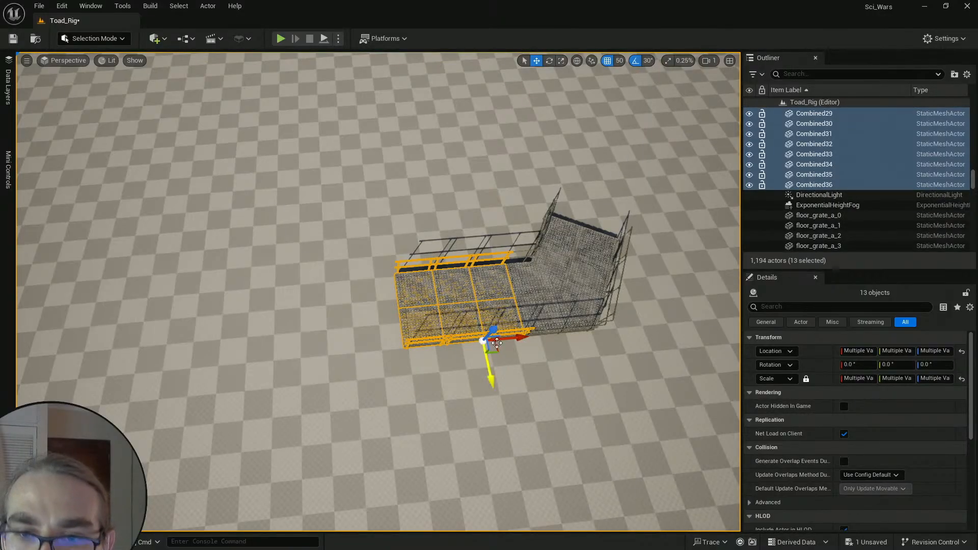
left_click_drag(520, 339, 400, 350)
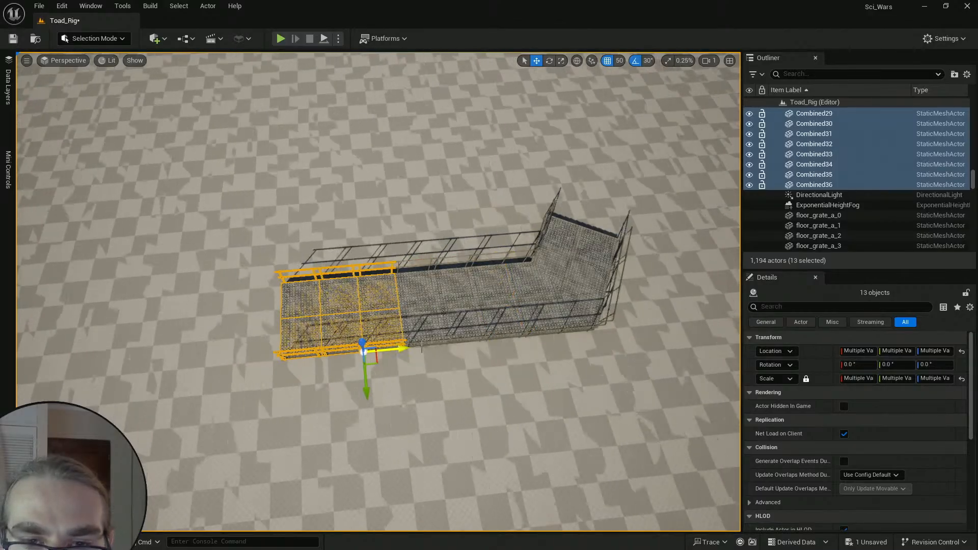
Step: Remove the landscape from the selection, duplicate the straight section further along X to lengthen the catwalk, and deselect it
right_click_drag(505, 377, 279, 146)
left_click(524, 372, "ctrl")
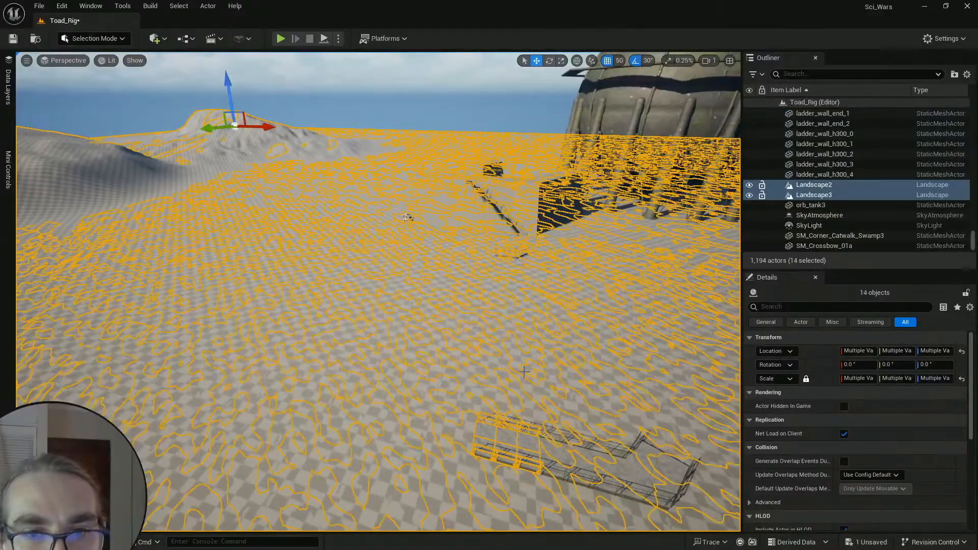
left_click(282, 164, "ctrl")
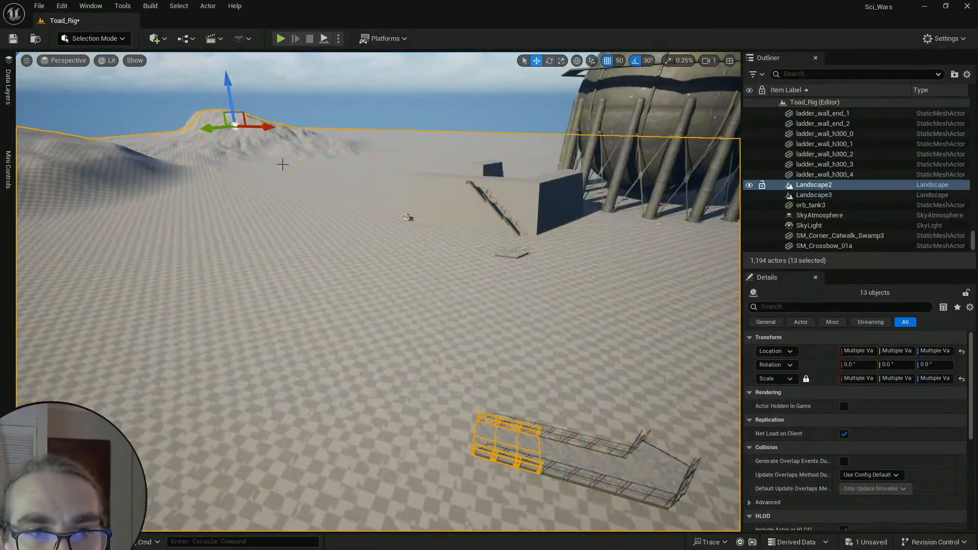
right_click_drag(347, 187, 242, 174)
left_click(146, 167, "ctrl")
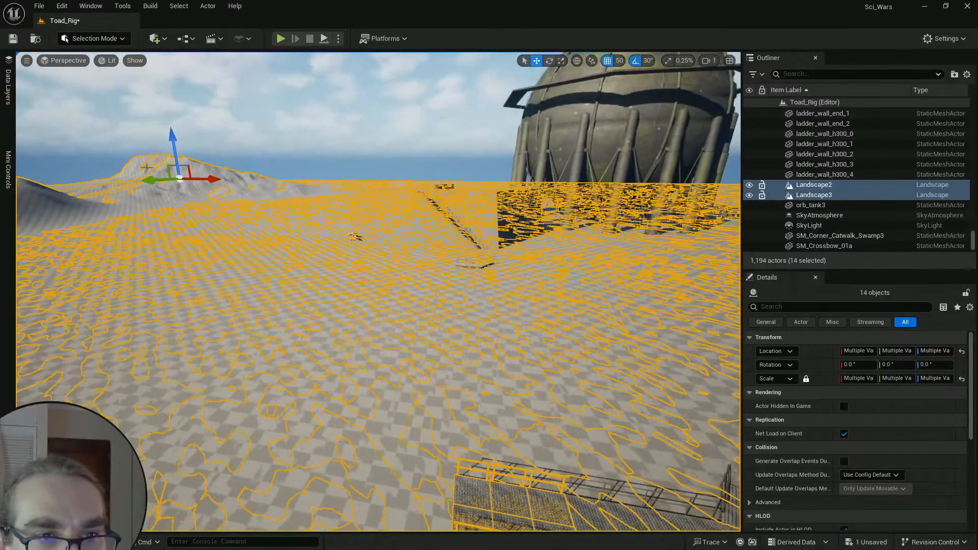
left_click(142, 163, "ctrl")
left_click(142, 164, "ctrl")
right_click_drag(142, 164, 239, 388)
key("w")
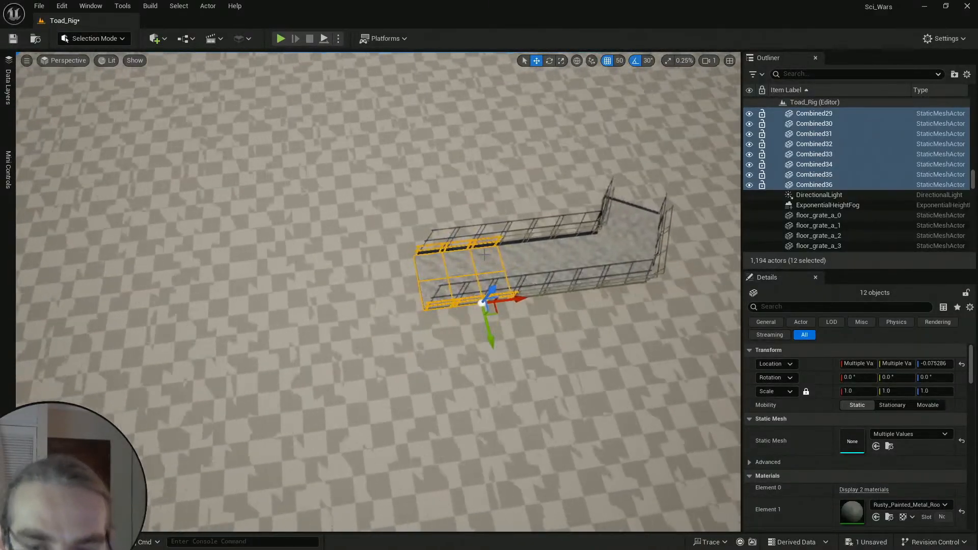
left_click_drag(511, 300, 338, 309, "alt")
key("Escape")
Step: Delete the accidentally duplicated landscape
right_click_drag(338, 310, 386, 259)
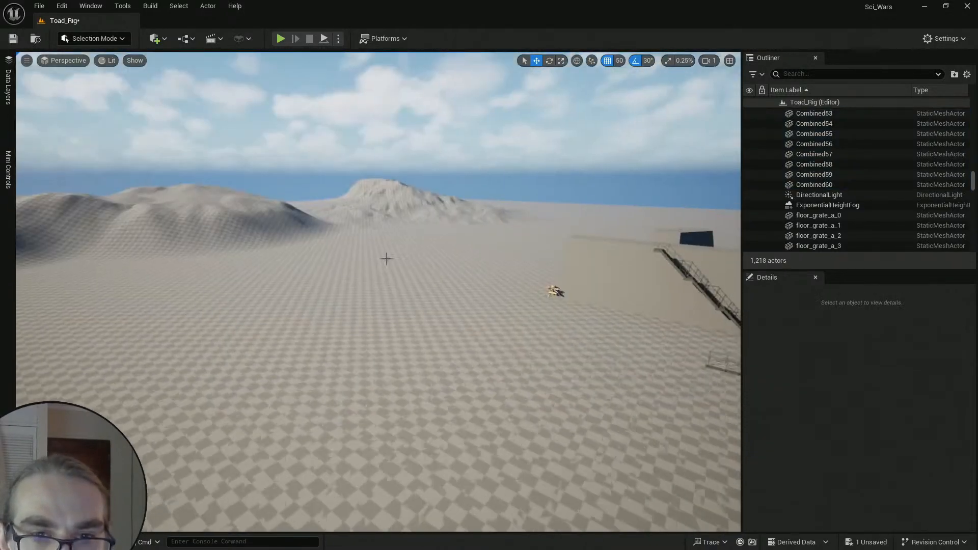
left_click(368, 181)
key("Delete")
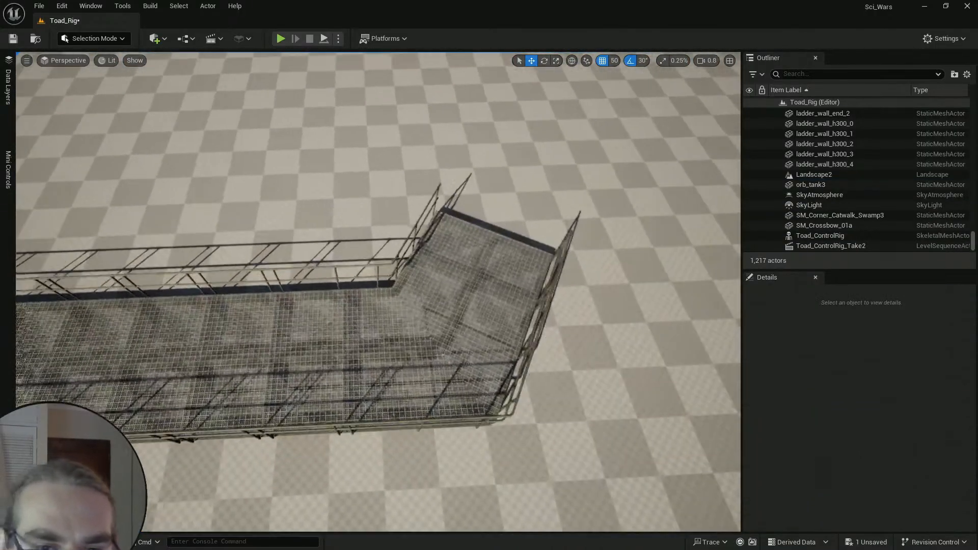
right_click_drag(356, 298, 342, 294)
left_click(355, 298)
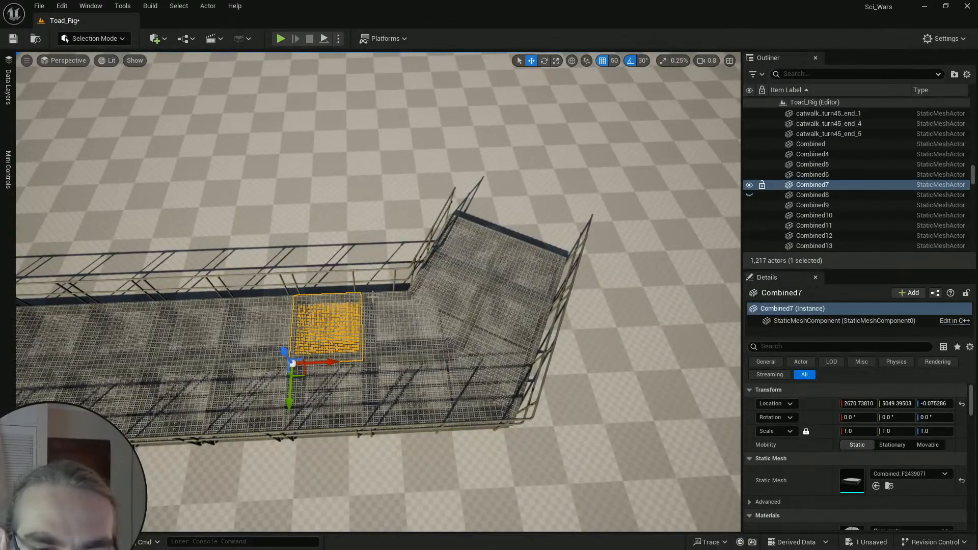
left_click(421, 299)
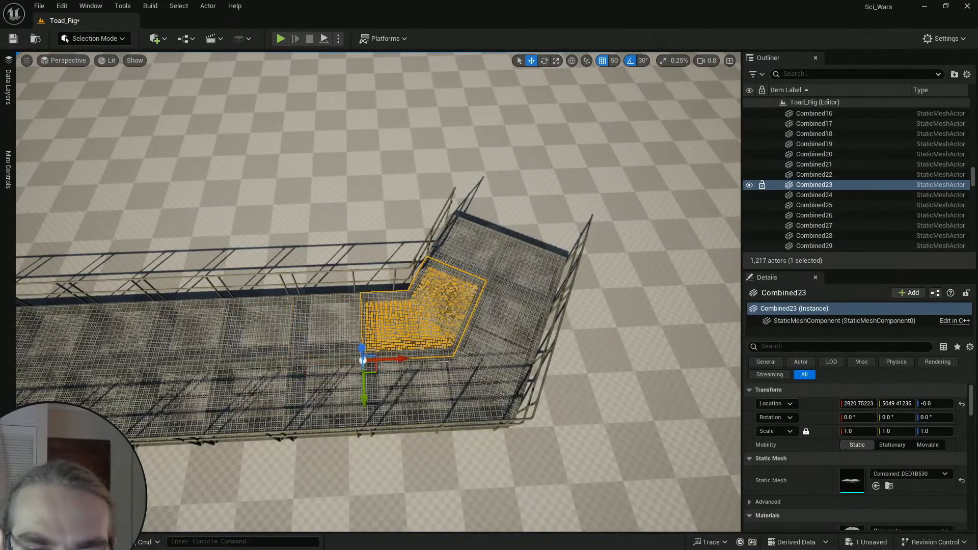
left_click(450, 358, "ctrl")
left_click(364, 436, "ctrl")
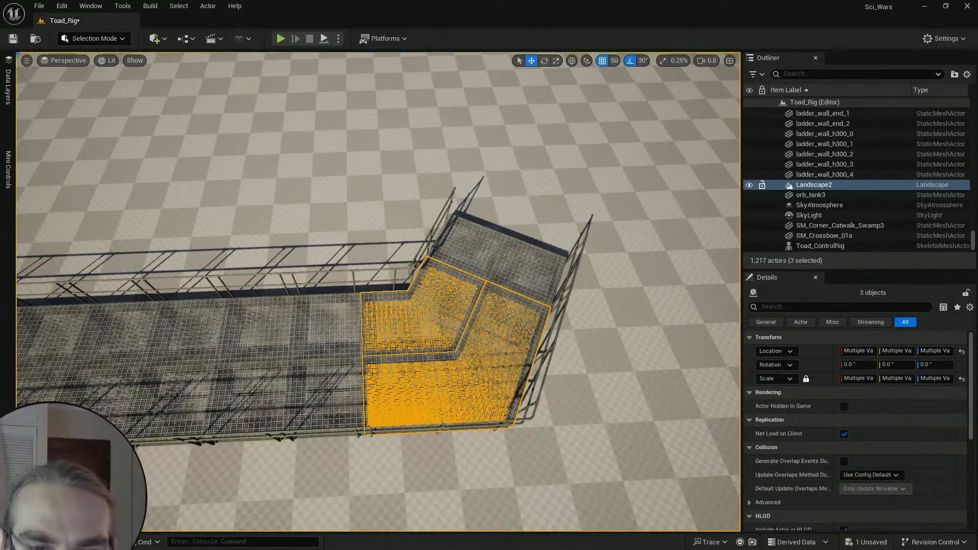
Step: Select the catwalk corner's two angled floor grates together with its inner and outer corner handrails
left_click(448, 301)
left_click(452, 349, "ctrl")
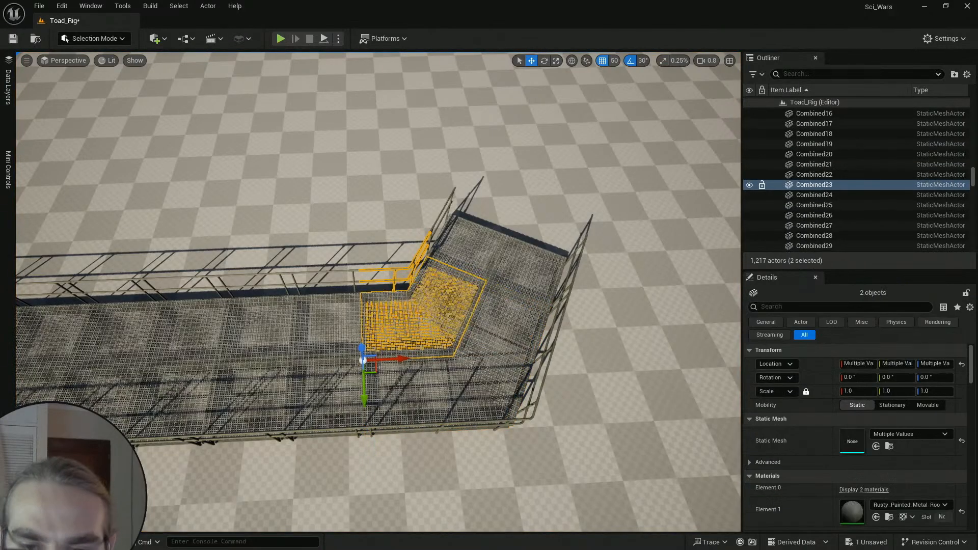
left_click(365, 431, "ctrl")
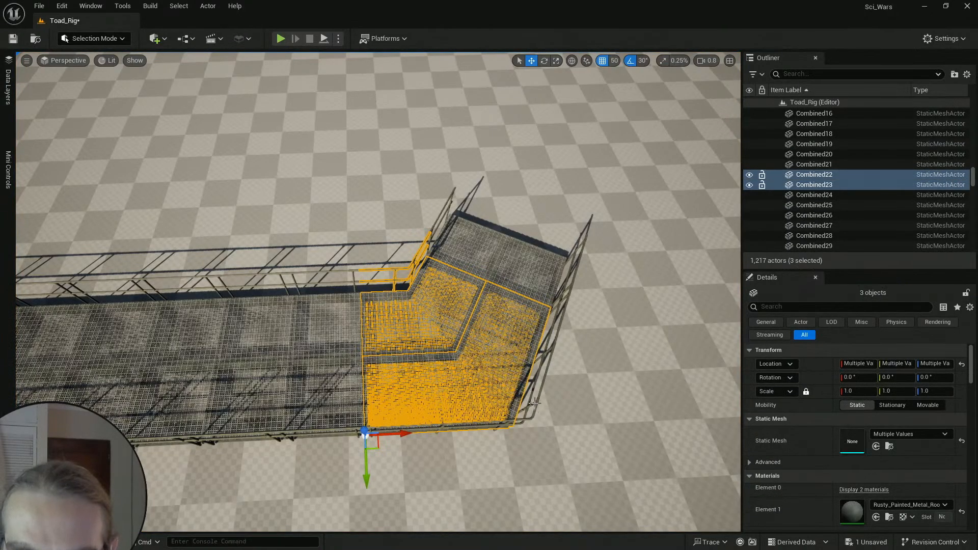
left_click(534, 403, "ctrl")
Step: Examine the extended catwalk and the existing rig's walkways, stairs, supports and raised platforms as layout reference
mouse_move(534, 403)
right_mouse_down()
mouse_move(516, 395)
mouse_move(527, 392)
right_mouse_up()
key("s")
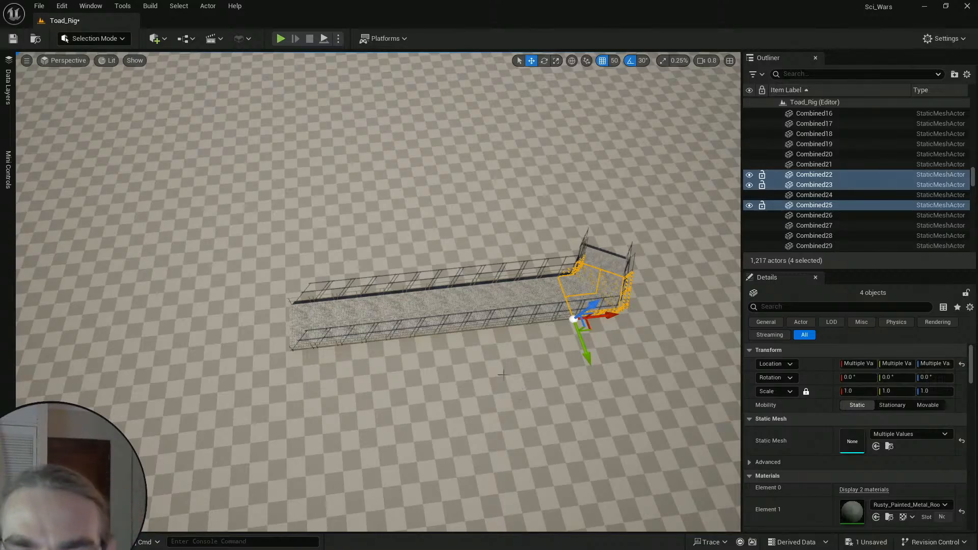
mouse_move(503, 375)
right_mouse_down()
mouse_move(536, 362)
mouse_move(502, 363)
mouse_move(496, 377)
right_mouse_up()
key("w")
scroll(530, 362, "up", 1)
key("s")
scroll(531, 362, "up", 1)
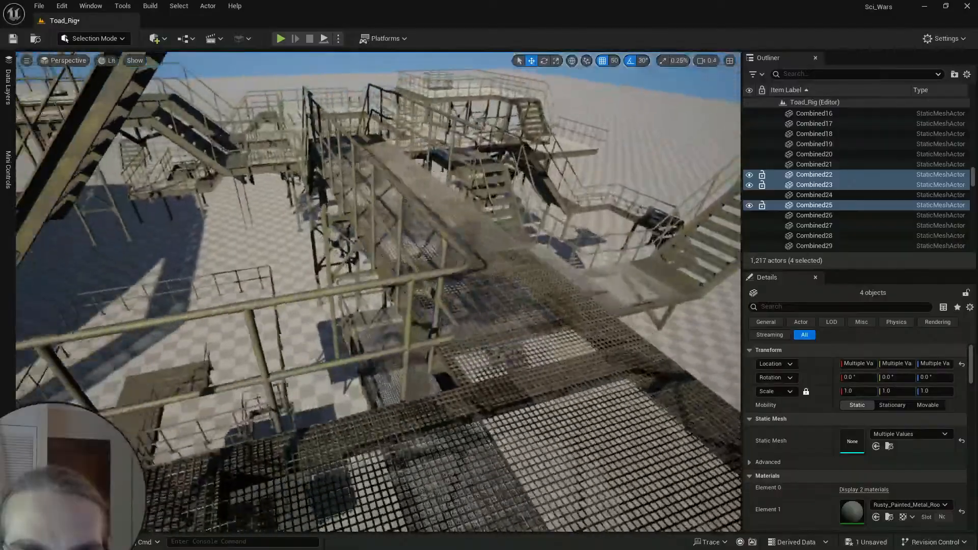
key("w")
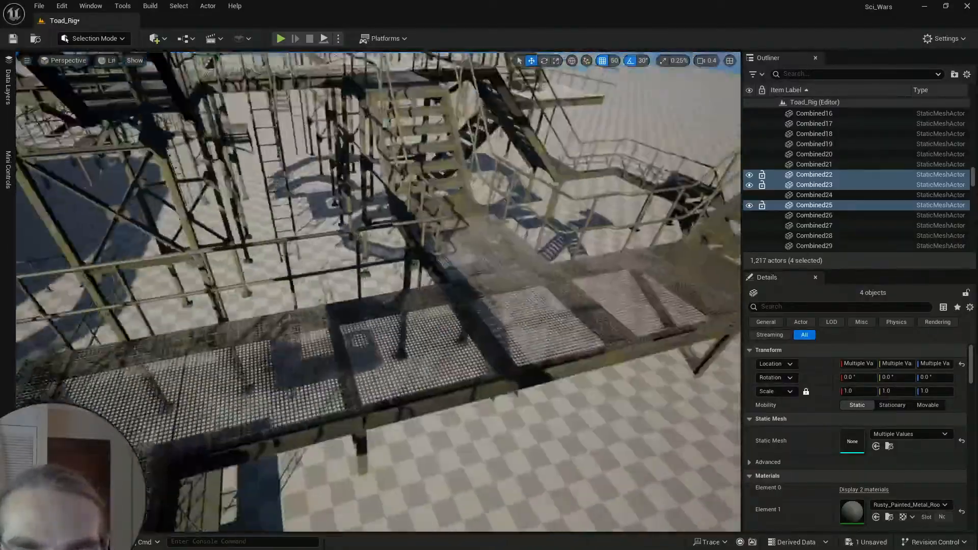
key("w")
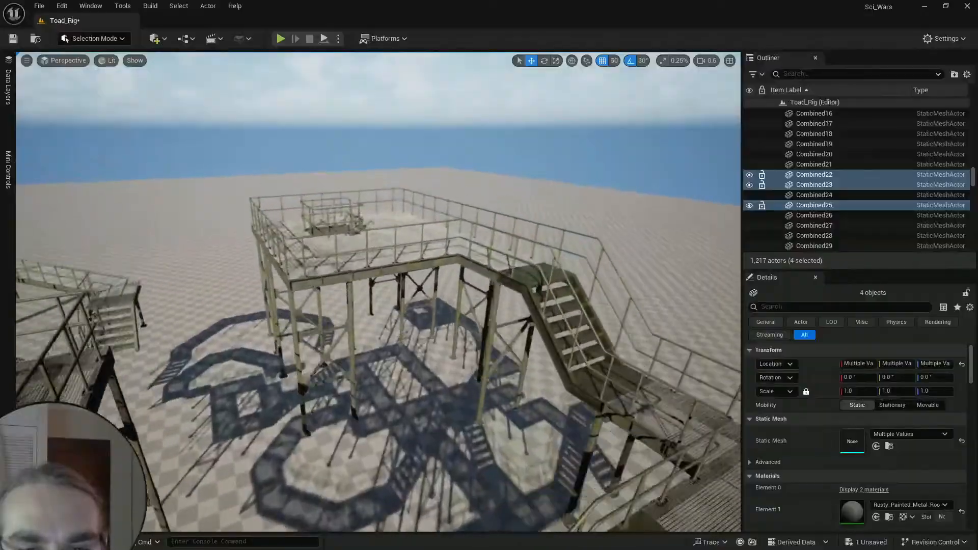
key("w")
scroll(379, 292, "up", 1)
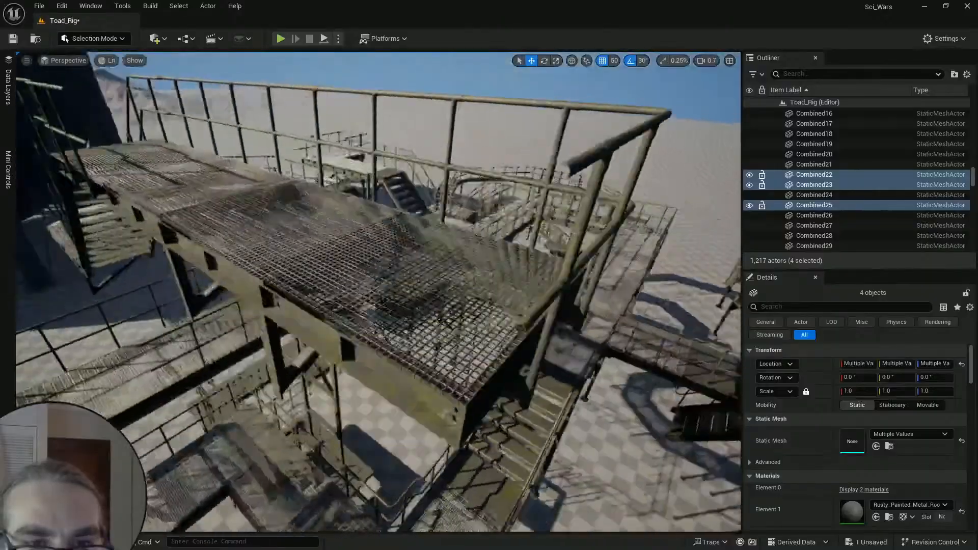
Step: Duplicate the selected catwalk corner and move the copy along X to the opposite end of the straight catwalk
right_click_drag(378, 291, 458, 292)
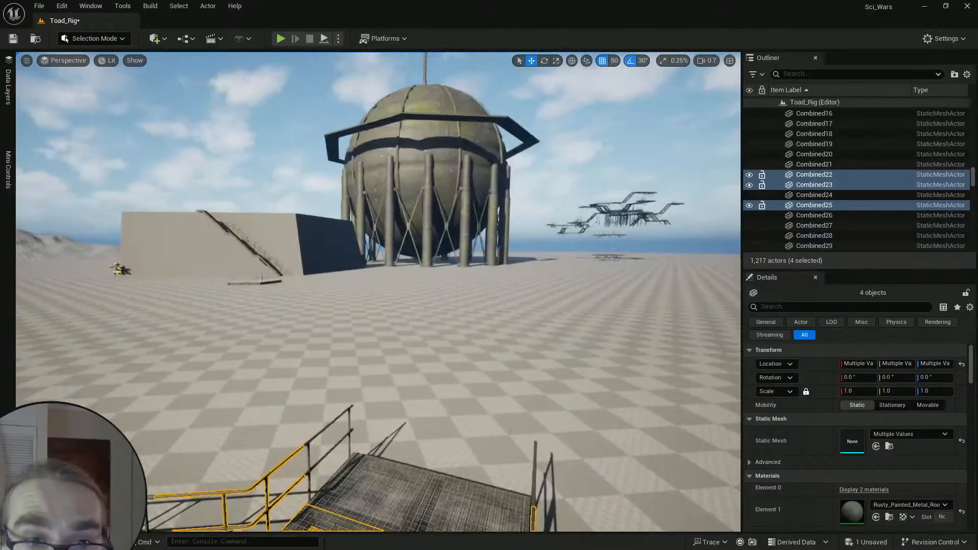
key("f")
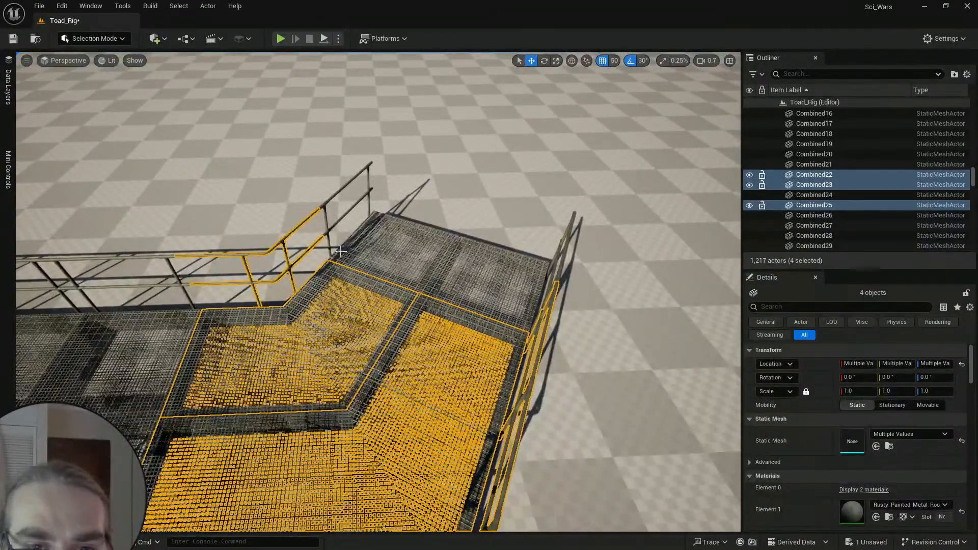
key("s")
right_click_drag(378, 292, 459, 322)
key("a")
key("s")
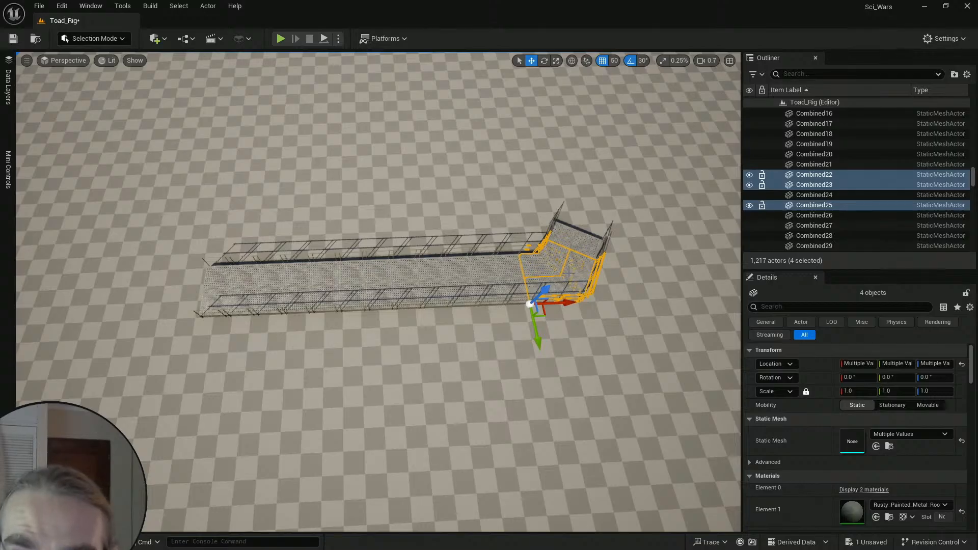
left_click_drag(556, 302, 143, 317, "alt")
key("w")
key("a")
right_click_drag(248, 279, 248, 279)
scroll(248, 279, "up", 1)
left_click_drag(287, 332, 507, 345)
key("f")
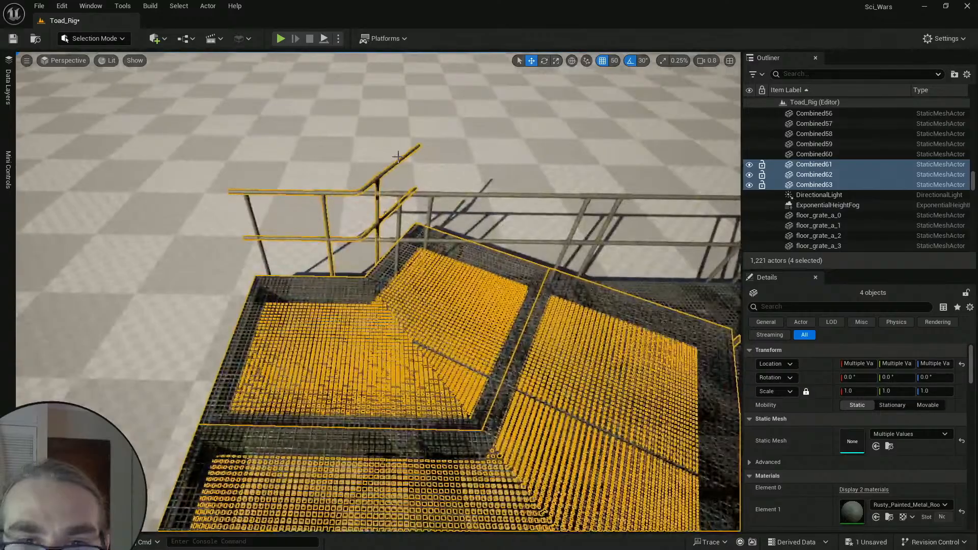
Step: Mirror the duplicated corner across X and deselect it
right_click(400, 155)
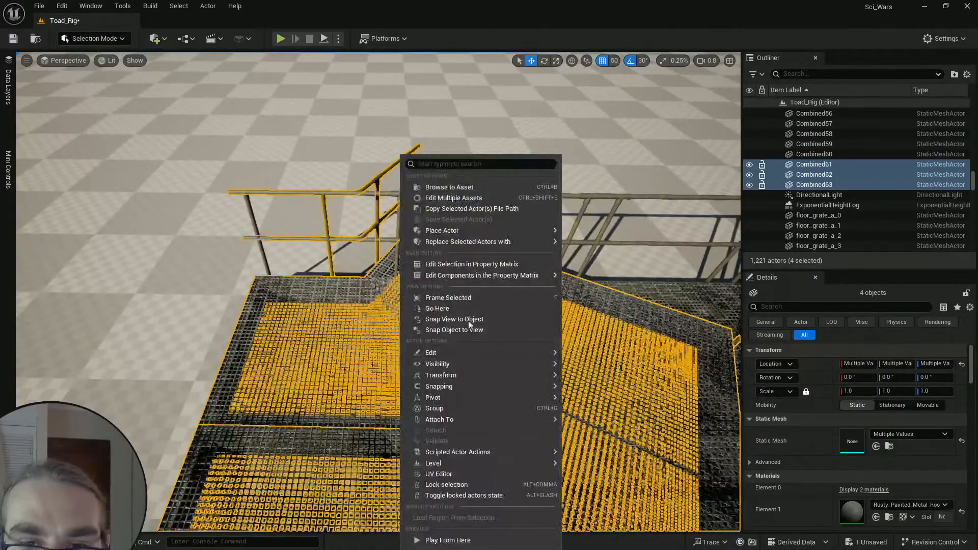
mouse_move(485, 377)
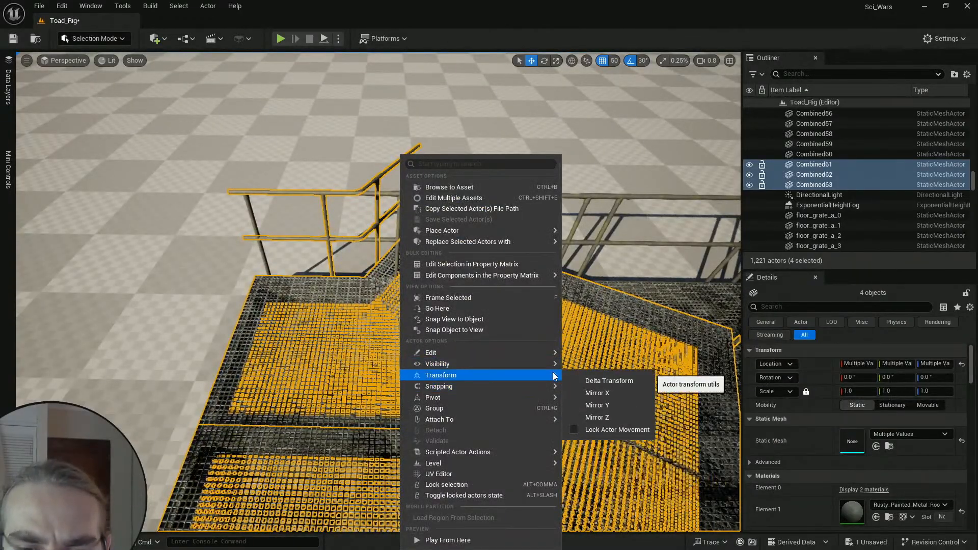
left_click(597, 392)
key("s")
right_click_drag(388, 279, 368, 290)
key("Escape")
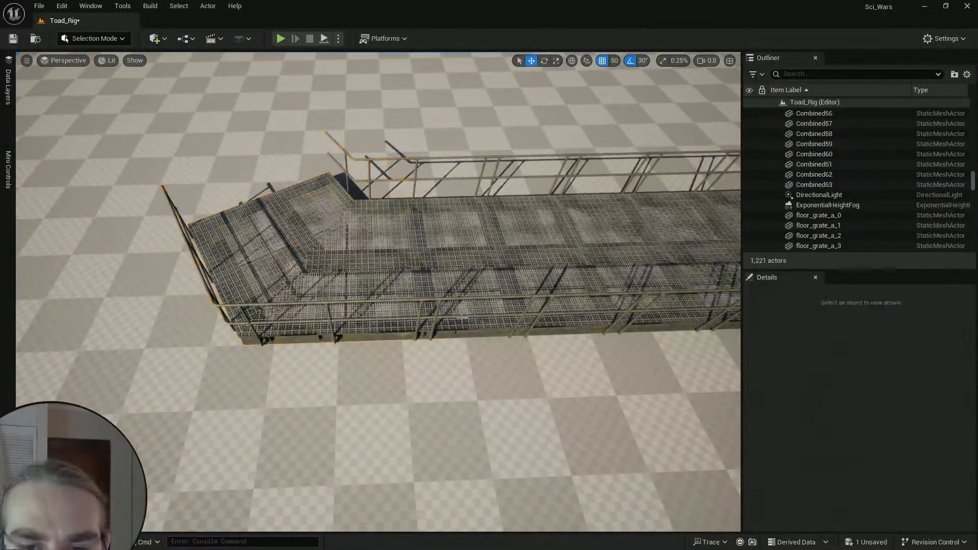
right_click_drag(458, 317, 453, 300)
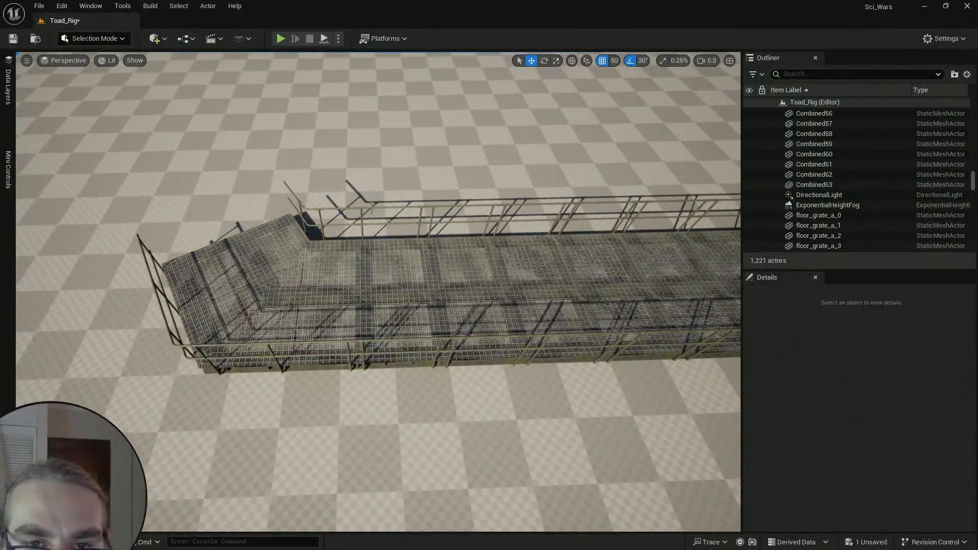
left_click(379, 232)
left_click(404, 308, "ctrl")
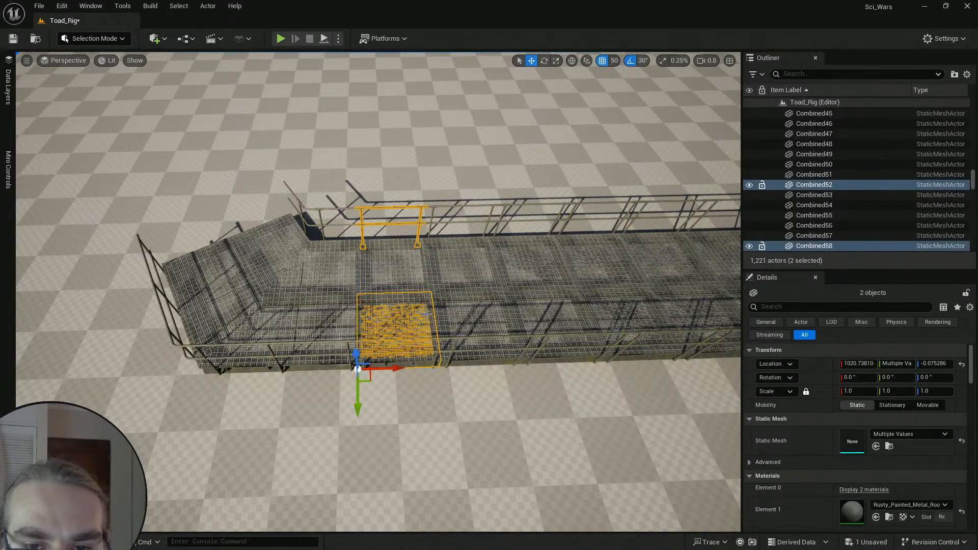
left_click(423, 285, "ctrl")
left_click(439, 340, "ctrl")
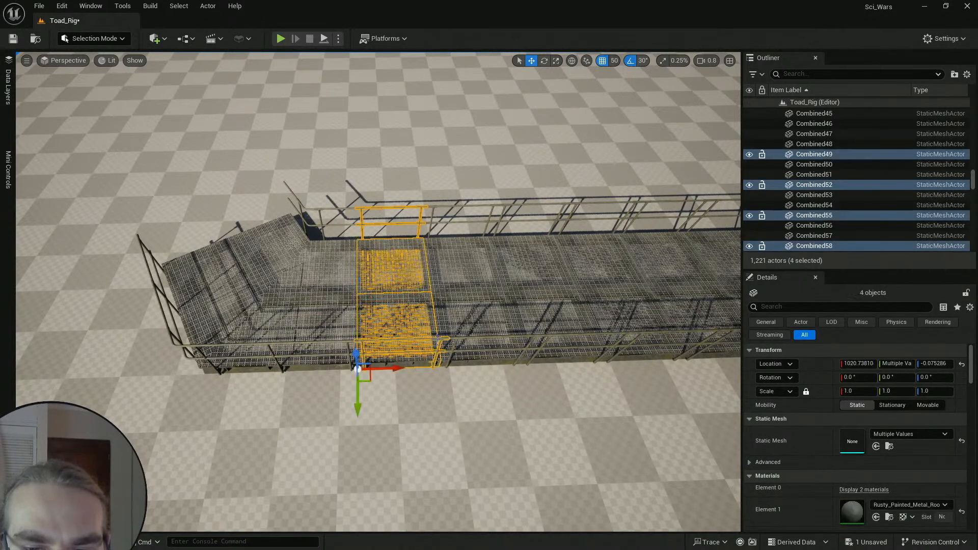
Step: Examine the blockout boxes around the stairs one by one to check their lengths and placement against the catwalk
mouse_move(436, 340)
right_mouse_down()
mouse_move(423, 333)
mouse_move(458, 301)
mouse_move(427, 329)
mouse_move(427, 273)
mouse_move(428, 326)
right_mouse_up()
key("w")
scroll(427, 291, "up", 3)
left_click(316, 289)
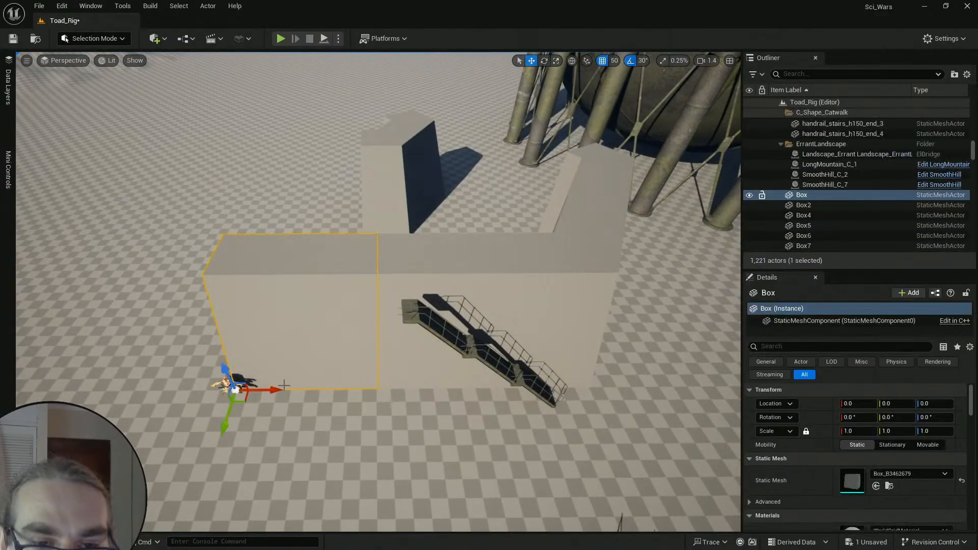
left_click(434, 273)
right_click_drag(434, 273, 408, 275)
key("d")
key("d")
right_click_drag(393, 347, 357, 348)
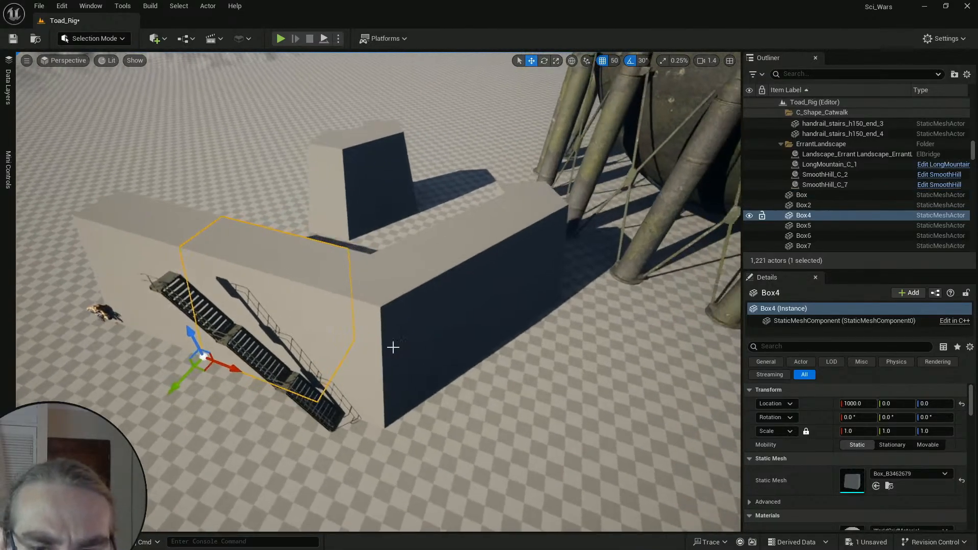
left_click(393, 347)
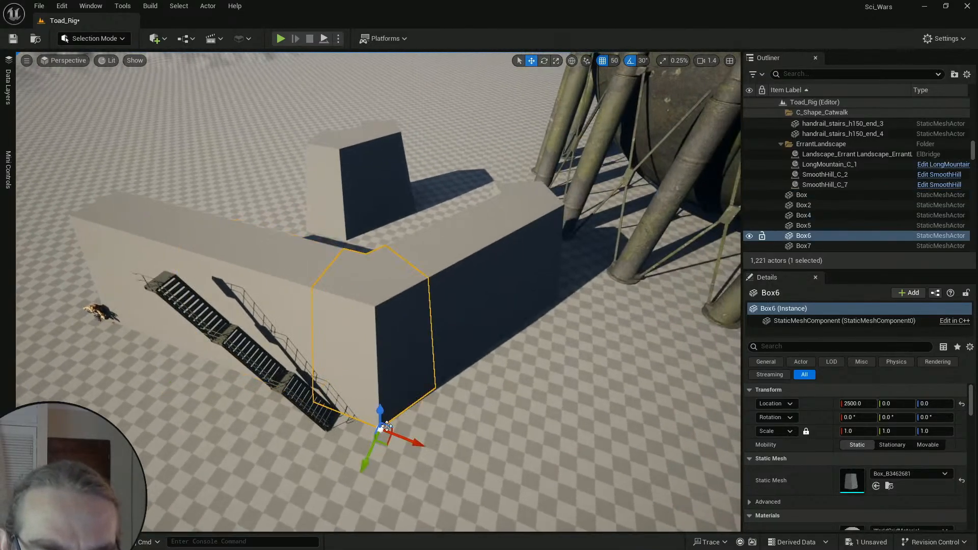
left_click(474, 265)
key("a")
right_click_drag(473, 264, 514, 280)
left_click(591, 220)
left_click(263, 316)
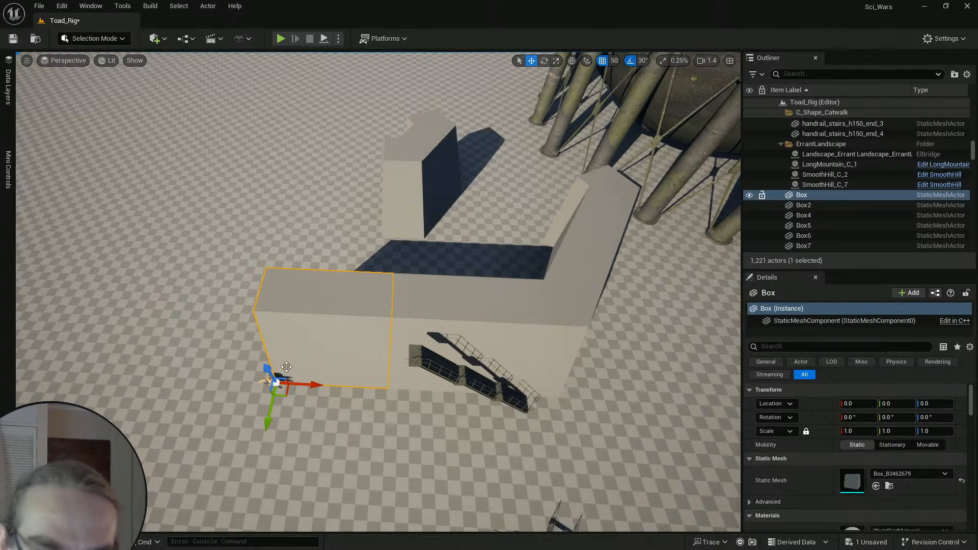
mouse_move(351, 342)
left_mouse_down("alt")
mouse_move(359, 372)
mouse_move(454, 361)
mouse_move(489, 344)
mouse_move(356, 345)
left_mouse_up("alt")
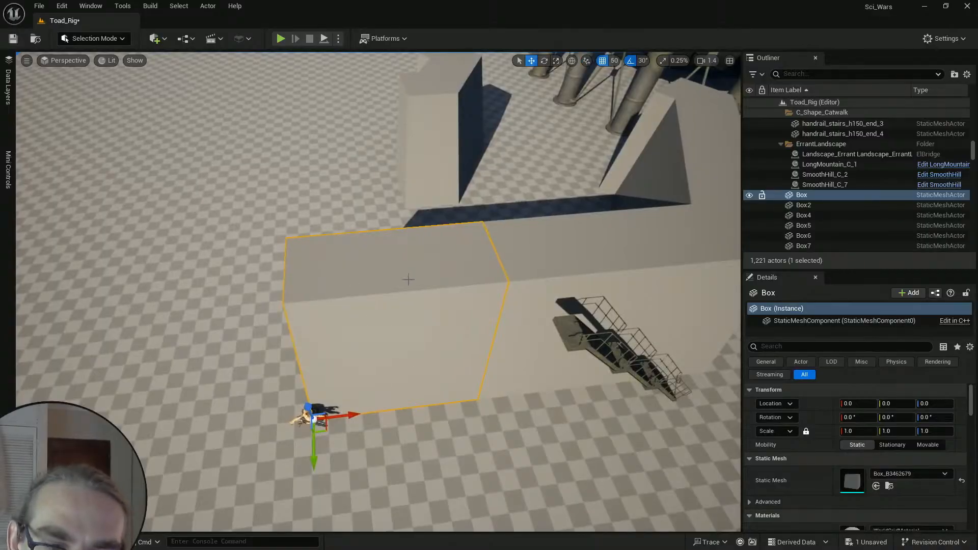
scroll(422, 316, "down", 8)
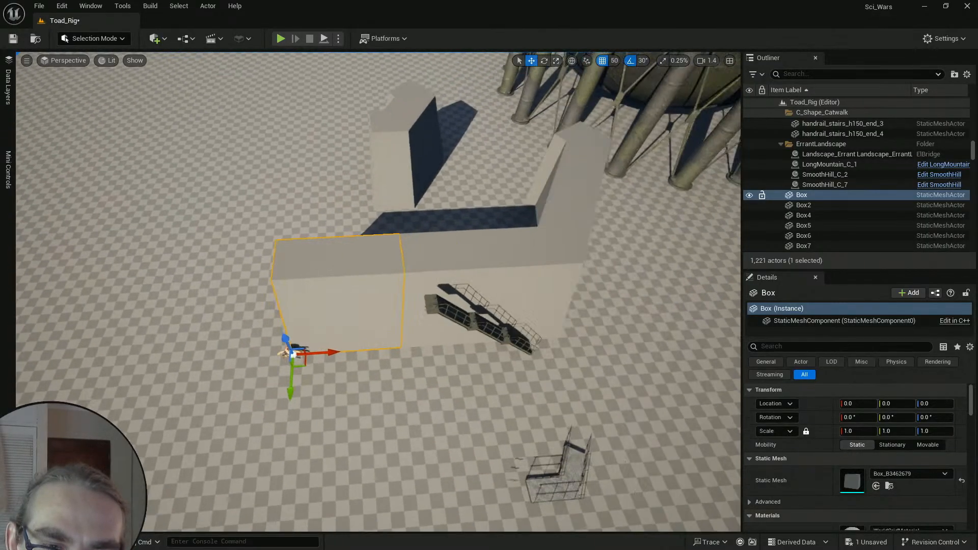
right_click_drag(444, 358, 449, 426)
key("w")
scroll(453, 428, "down", 2)
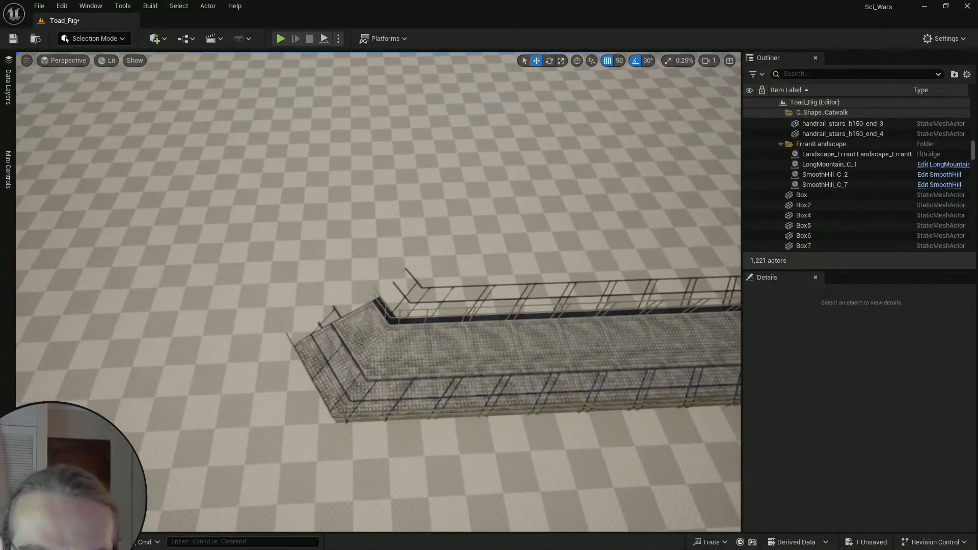
left_click(428, 379)
key("d")
right_click_drag(450, 356, 437, 355)
left_click(414, 349)
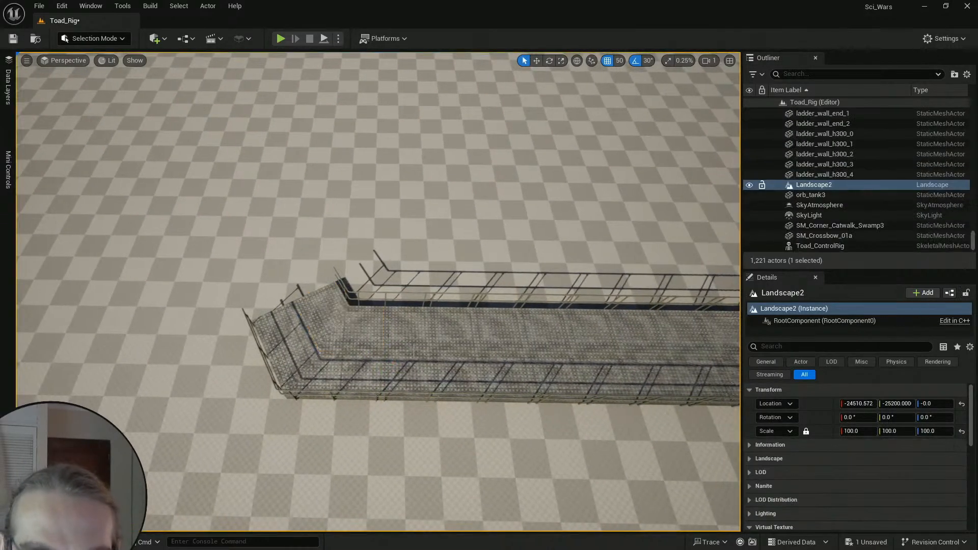
left_click(414, 362)
left_click(409, 338, "ctrl")
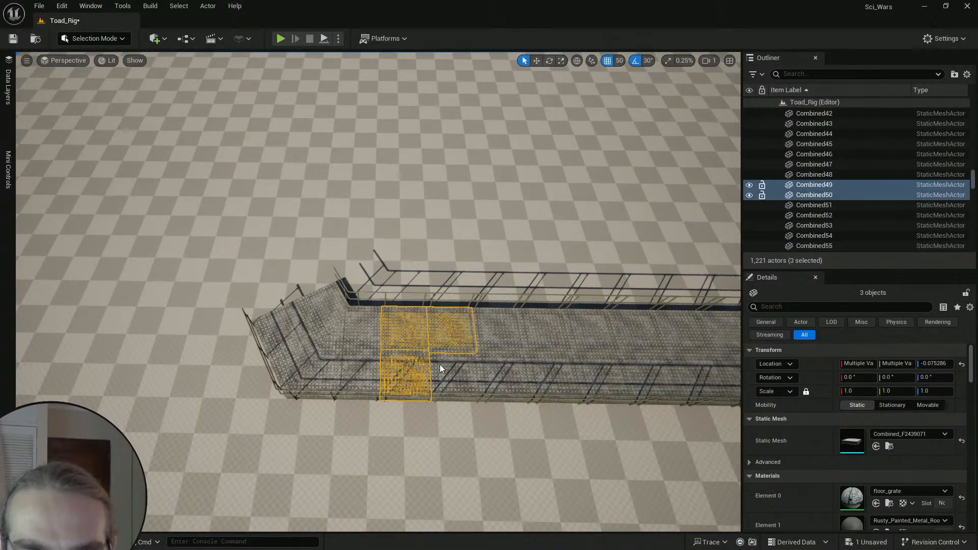
left_click(440, 365, "ctrl")
Step: Duplicate the inner straight floor grate near the mirrored corner and move the copy about 450 units in negative X
left_click(411, 345)
left_click(412, 361, "ctrl")
key("a")
right_click_drag(406, 347, 453, 351)
key("w")
key("w")
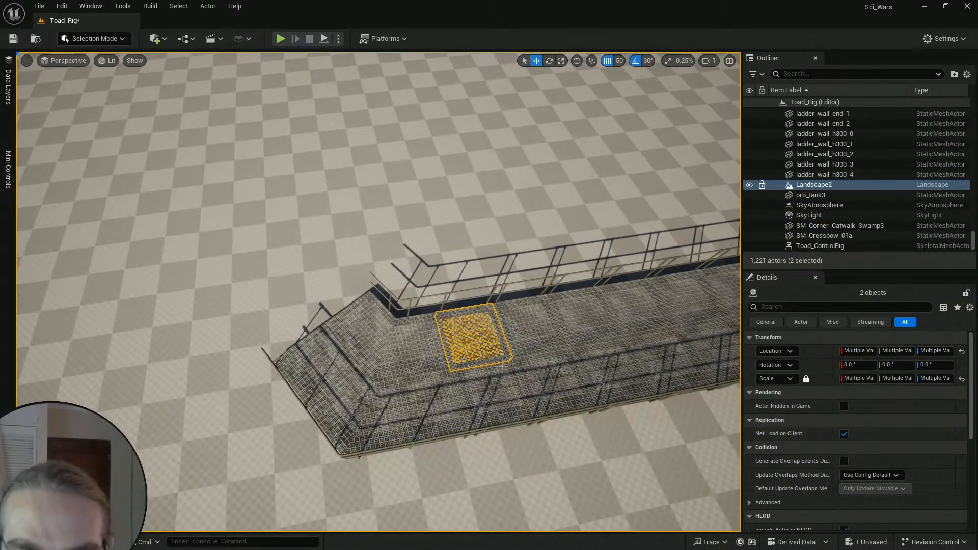
left_click_drag(487, 363, 283, 397)
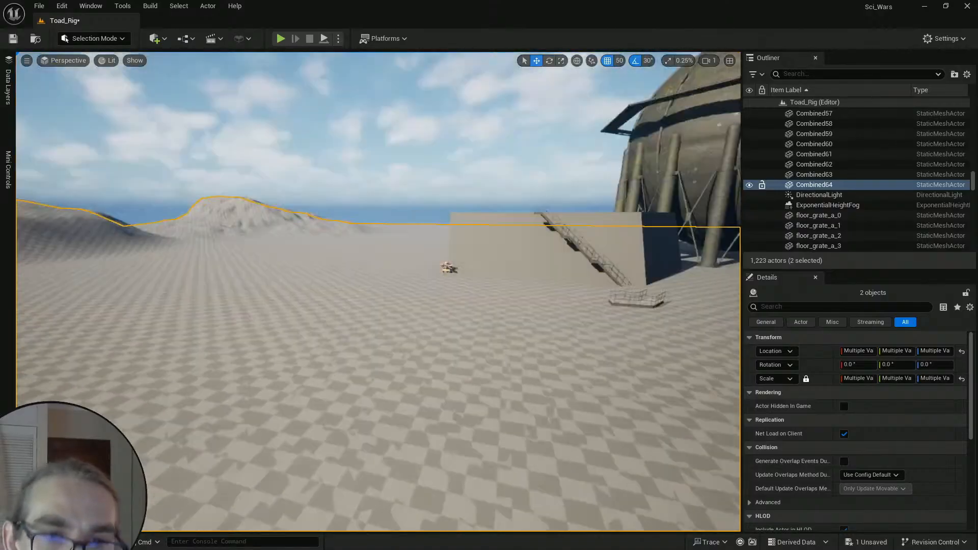
Step: Delete the accidentally duplicated landscape and hide the original landscape
right_click_drag(286, 295, 280, 288)
key("s")
left_click(282, 297)
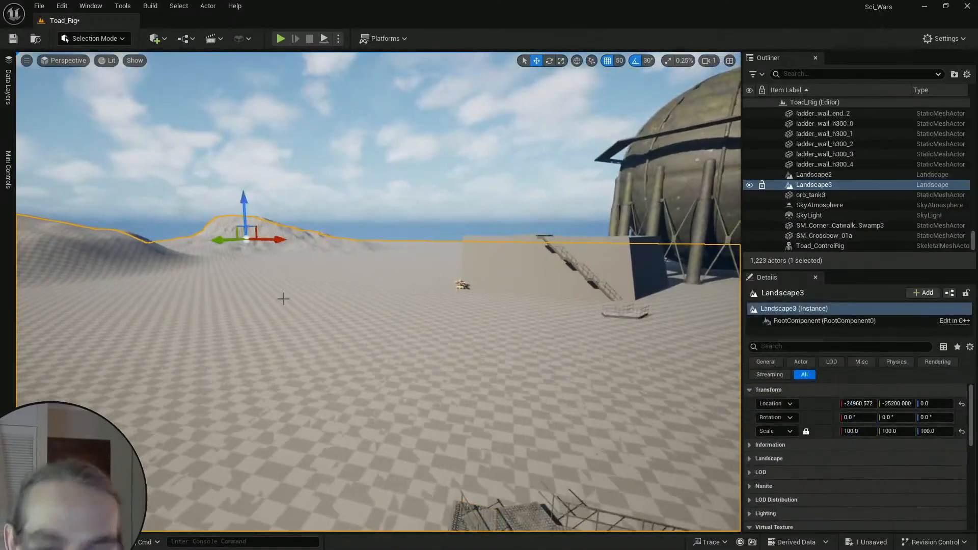
key("Delete")
left_click(463, 332)
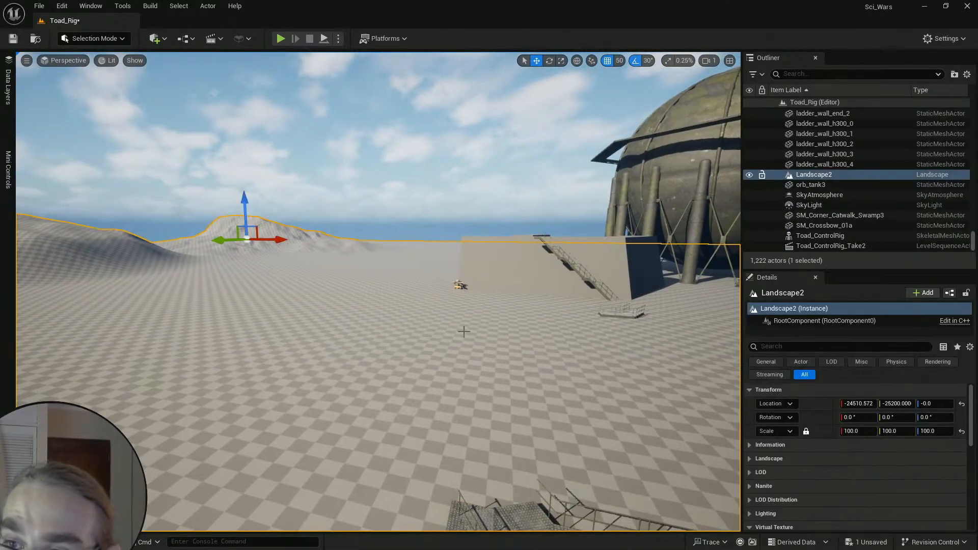
key("h")
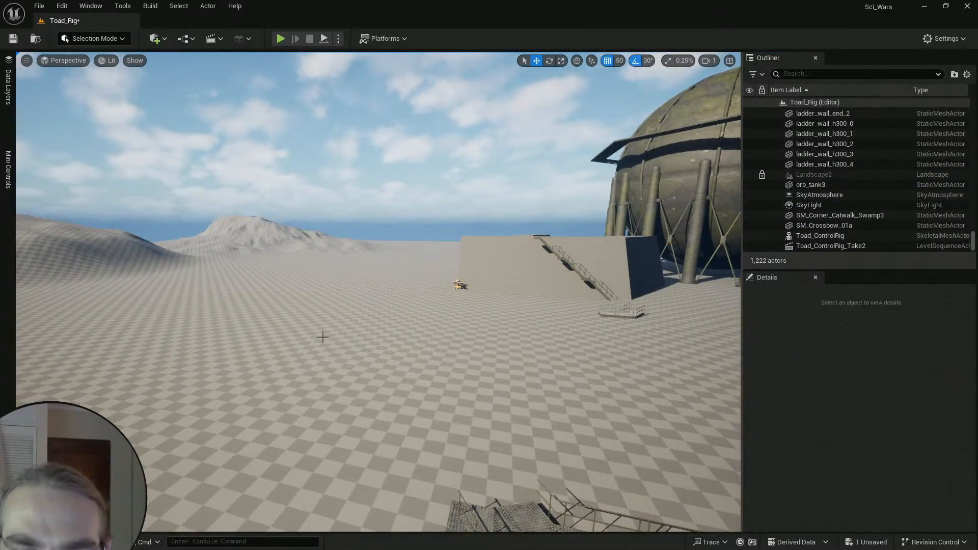
Step: Rotate the duplicated floor grate to -30° about Z to match the mirrored corner's angled end
key("w")
right_click_drag(353, 340, 382, 431)
scroll(353, 341, "down", 2)
left_click(359, 360)
key("e")
left_click_drag(396, 440, 324, 373)
left_click(419, 321)
left_click(346, 304)
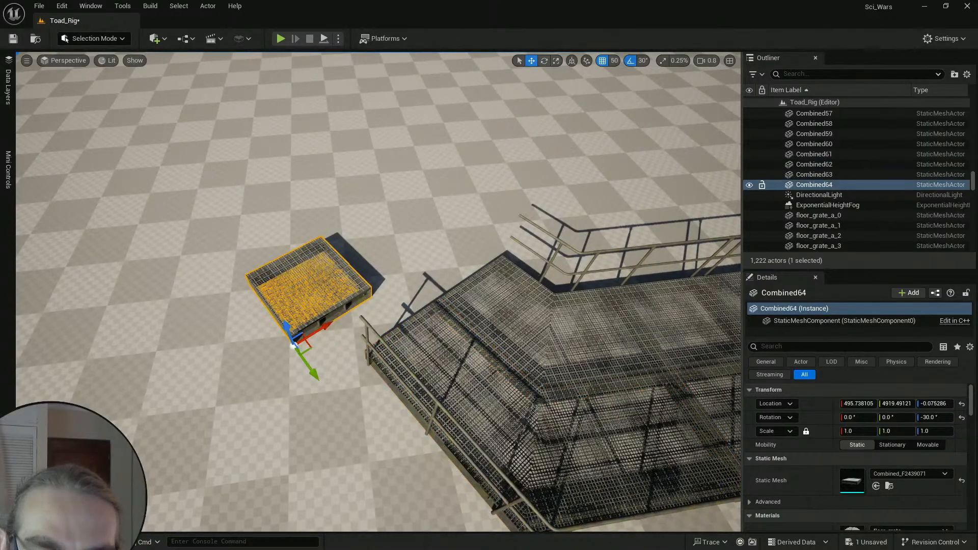
Step: Set the grid snap to 5 and move the rotated grate up against the outer edge of the corner's angled end
key("a")
right_click_drag(353, 312, 472, 339)
key("w")
scroll(352, 312, "down", 2)
left_click_drag(359, 339, 461, 345)
key("d")
right_click_drag(459, 342, 417, 364)
scroll(458, 342, "down", 1)
left_click(612, 63)
left_click(634, 100)
key("a")
left_click_drag(308, 341, 377, 386)
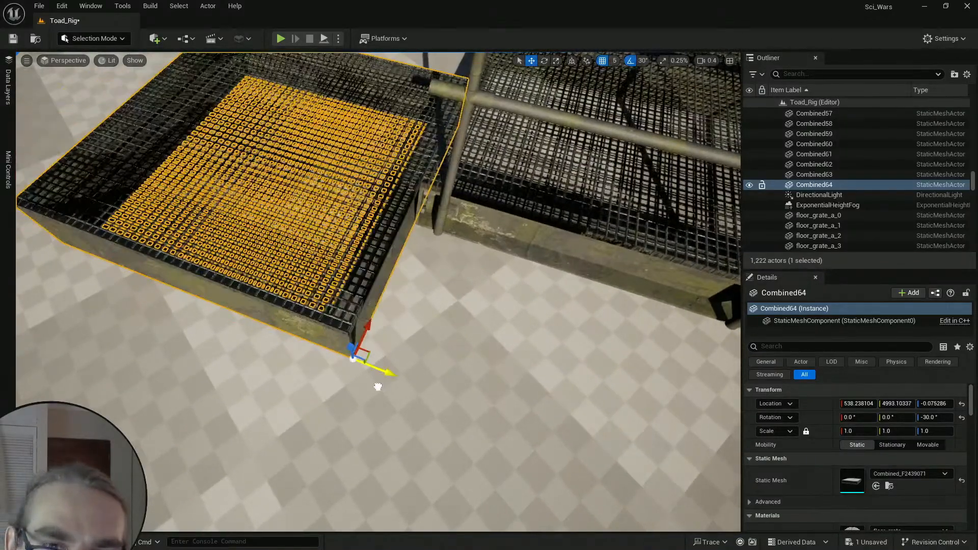
left_click_drag(356, 334, 412, 267)
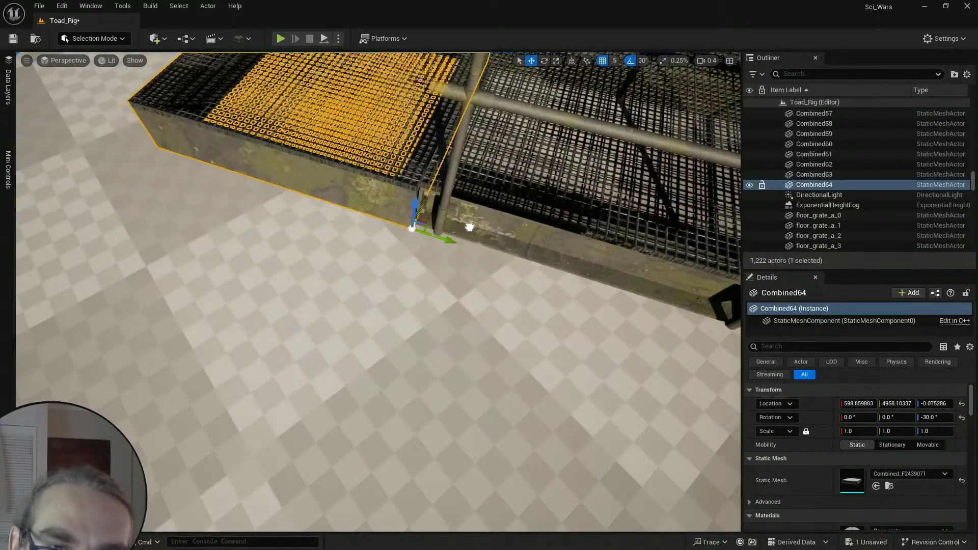
Step: Set the grid snap to 1 and align the rotated grate flush with the corner's angled end
key("w")
scroll(482, 222, "down", 2)
right_click_drag(482, 222, 455, 250)
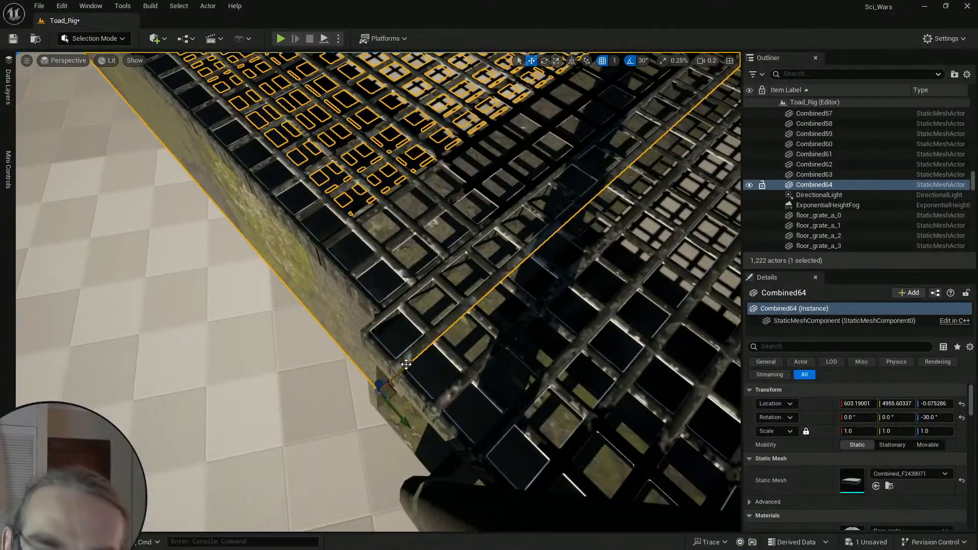
key("Escape")
right_click_drag(411, 368, 474, 334)
key("s")
scroll(434, 364, "up", 3)
Step: Duplicate the rotated grate, set the grid snap to 50, and place the copy beside it across the angled end
left_click(455, 319)
key("ctrl+d")
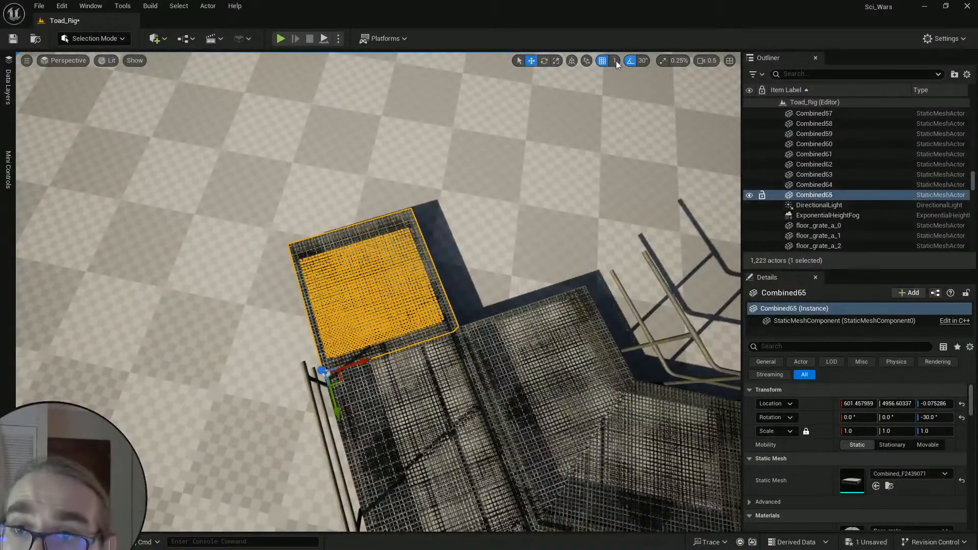
left_click(615, 62)
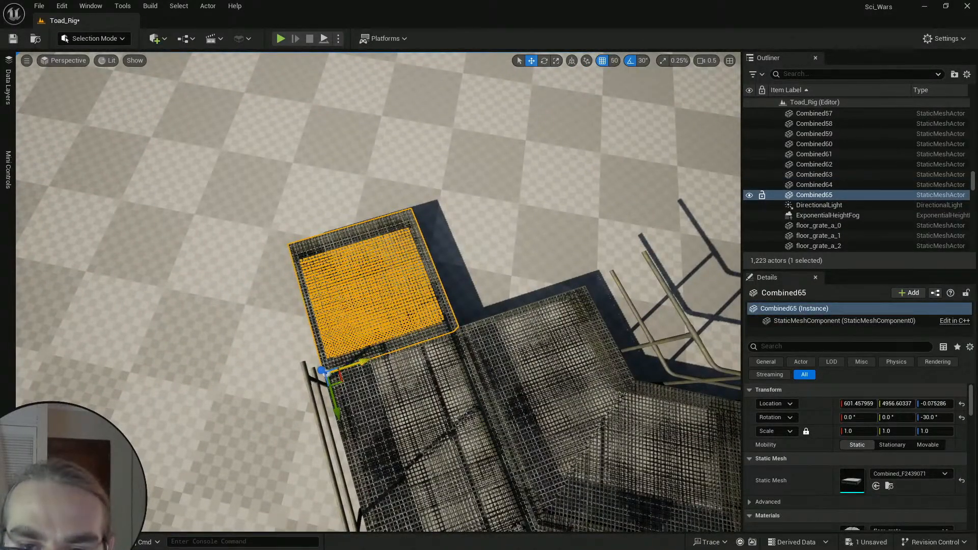
key("Escape")
right_click_drag(497, 338, 462, 288)
Step: Duplicate the inner and outer handrails of the straight section beside the mirrored corner and move the copies to its angled end
left_click(382, 281)
right_click_drag(382, 281, 430, 246)
left_click(435, 251)
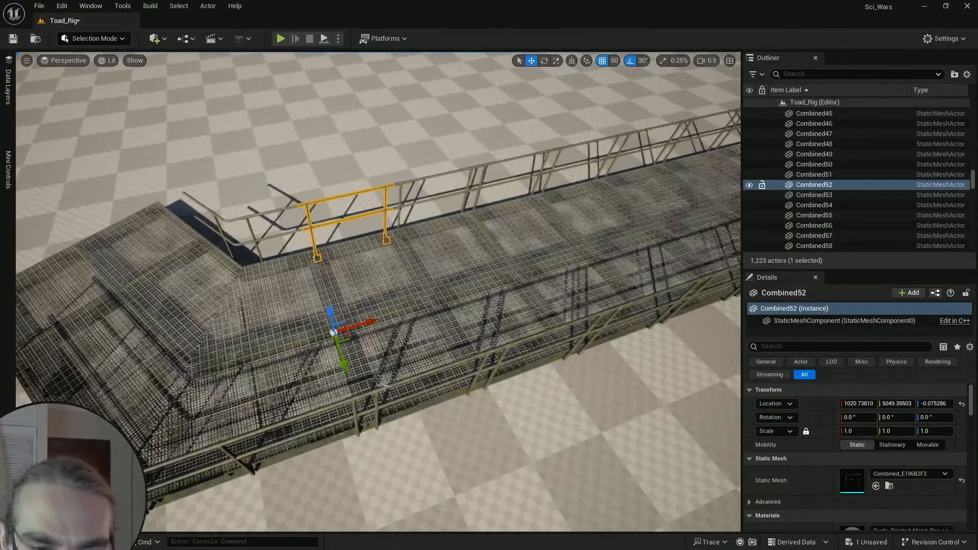
left_click(398, 383, "shift")
right_click_drag(397, 384, 471, 386)
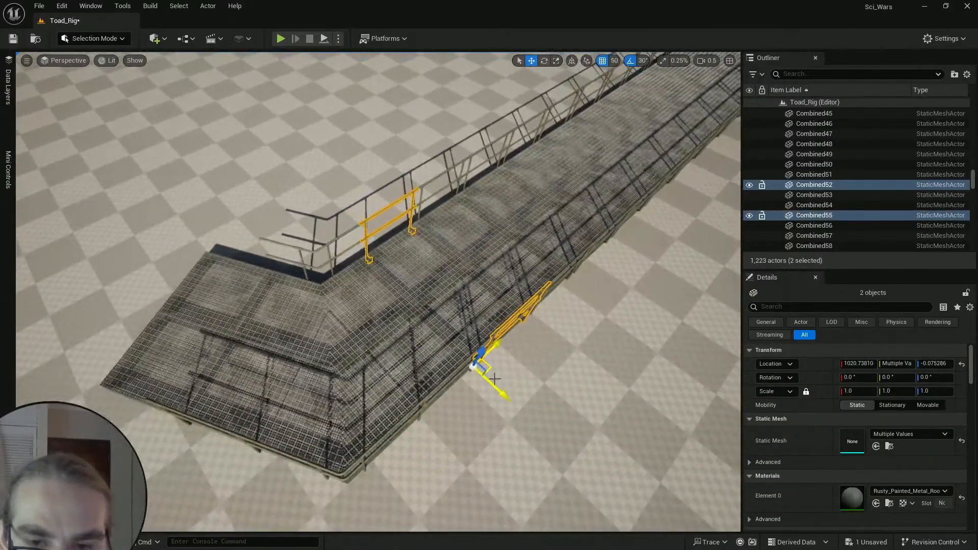
left_click_drag(496, 388, 510, 403, "alt")
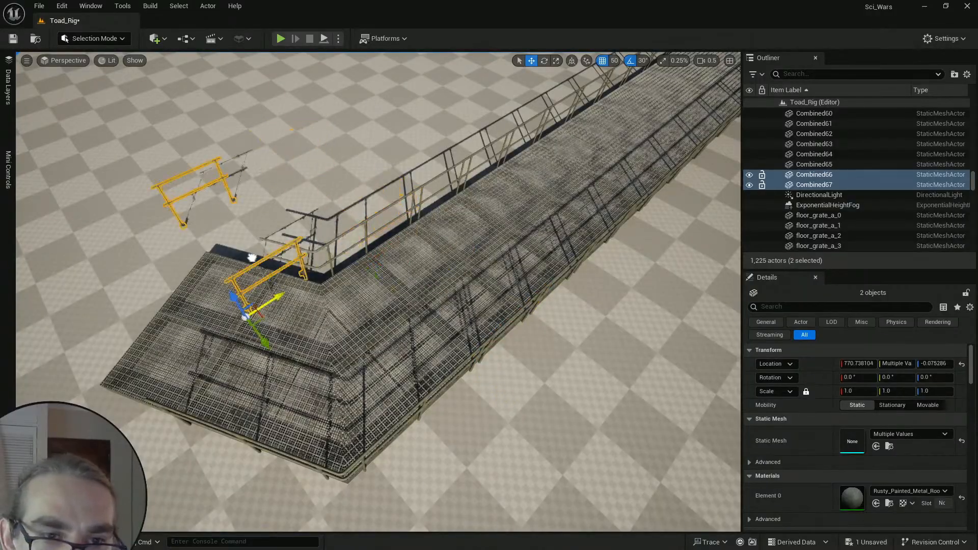
left_click_drag(252, 258, 152, 320)
right_click_drag(357, 306, 367, 265)
Step: Copy the outer angled grate's location and rotation and paste them onto the duplicated outer handrail
left_click(375, 309)
key("s")
right_click(805, 391)
left_click(852, 443)
left_click(359, 250)
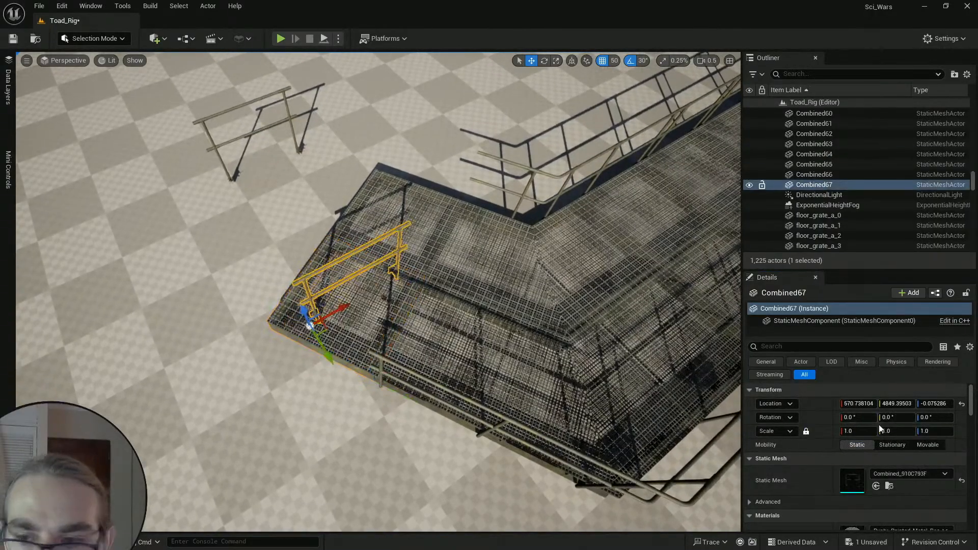
right_click(812, 392)
left_click(847, 457)
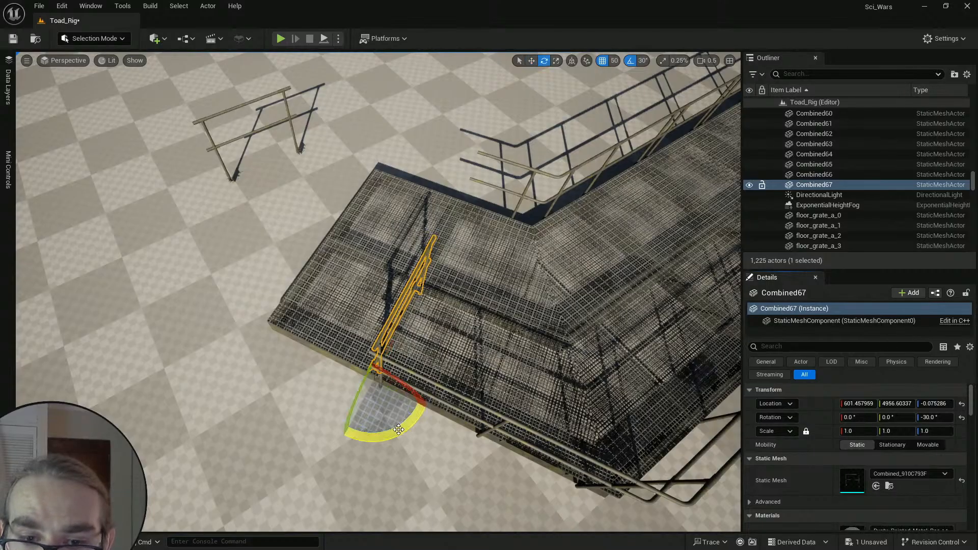
Step: Rotate the duplicated outer handrail to 60° and slide it along the outer edge to the end of the angled section
left_click_drag(399, 429, 431, 410)
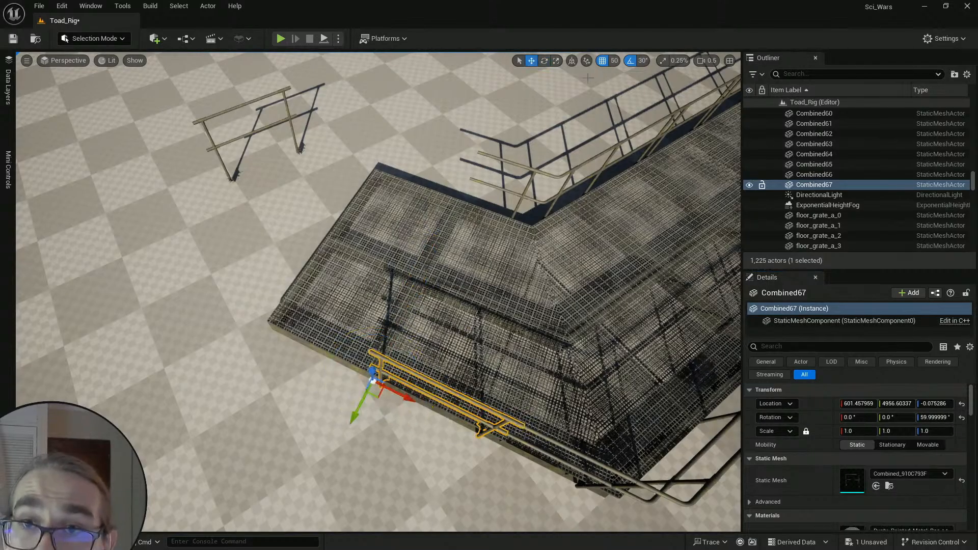
left_click_drag(412, 407, 323, 334)
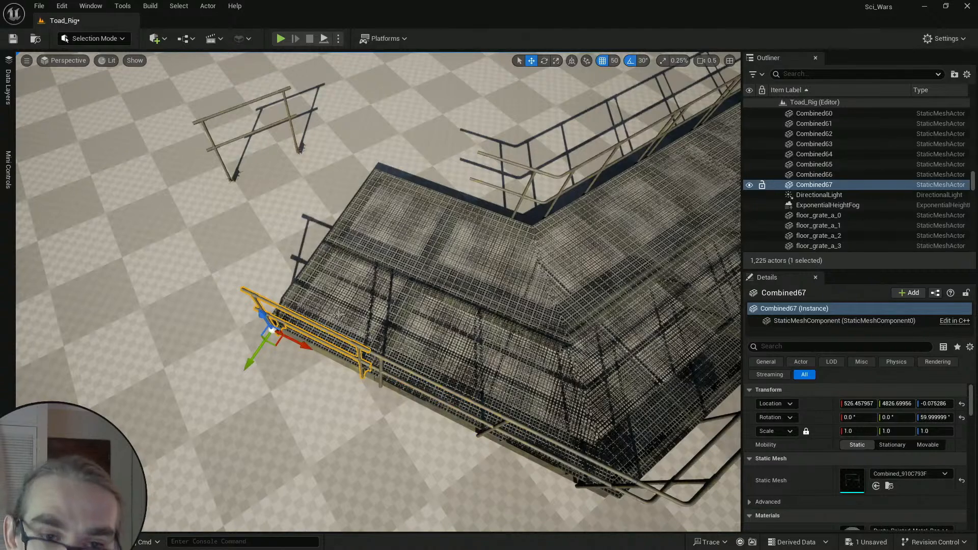
Step: Copy the inner angled grate's location onto the duplicated inner handrail and align the rail at 60° along the inner edge
right_click_drag(383, 176, 386, 149)
key("w")
left_click(402, 284)
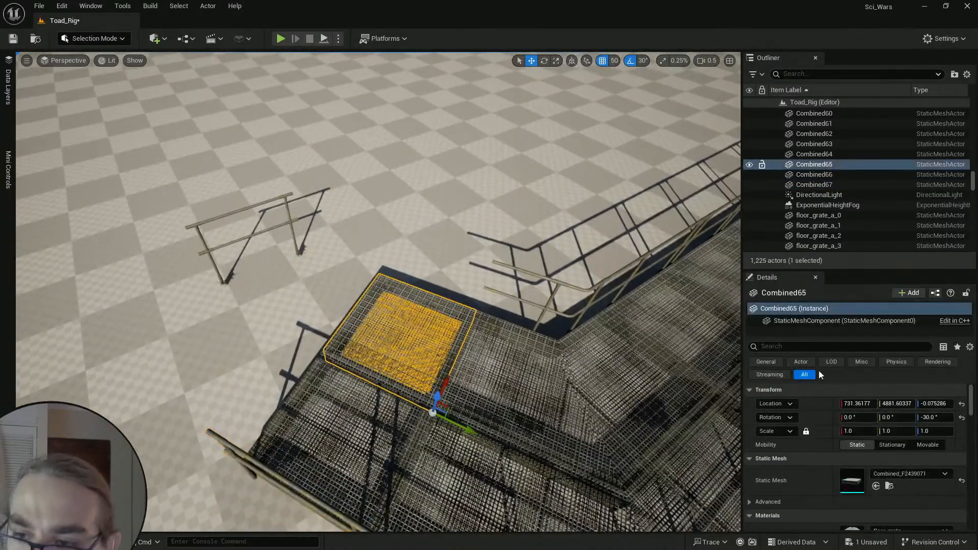
right_click(821, 392)
left_click(854, 457)
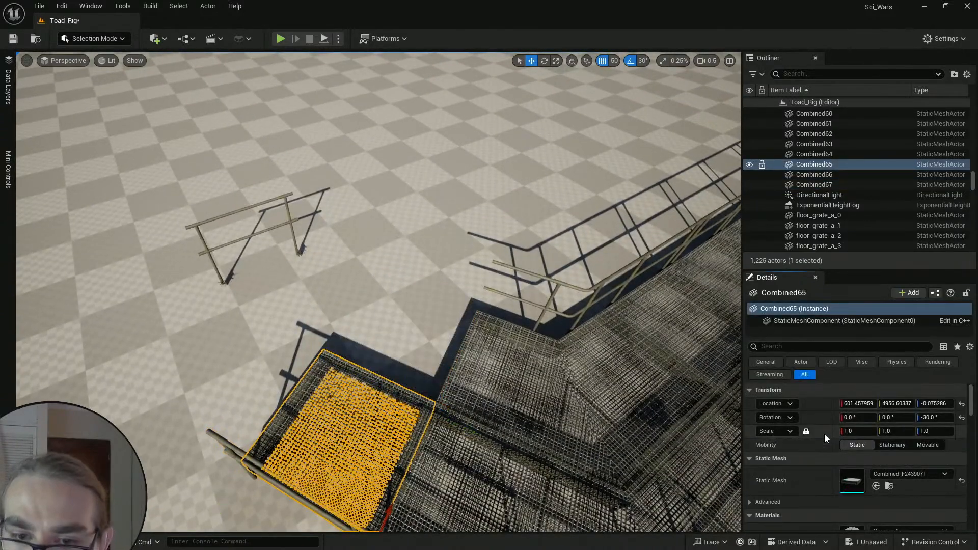
key("ctrl+z")
right_click(822, 391)
left_click(853, 445)
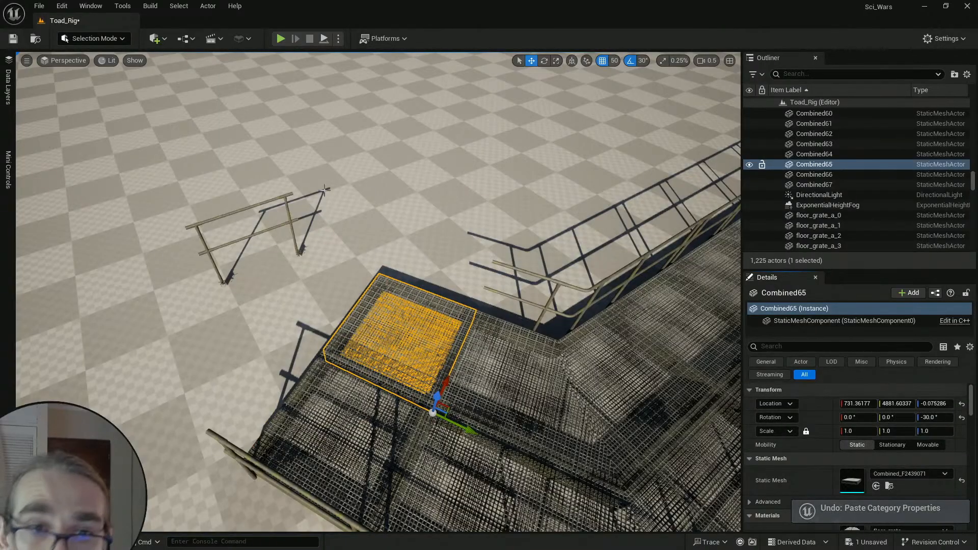
left_click(289, 213)
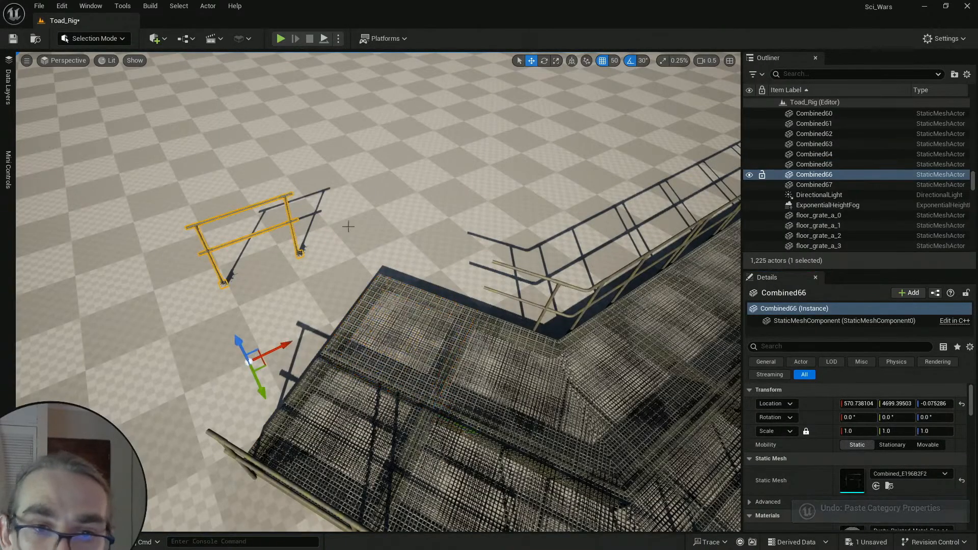
right_click(818, 388)
left_click(848, 448)
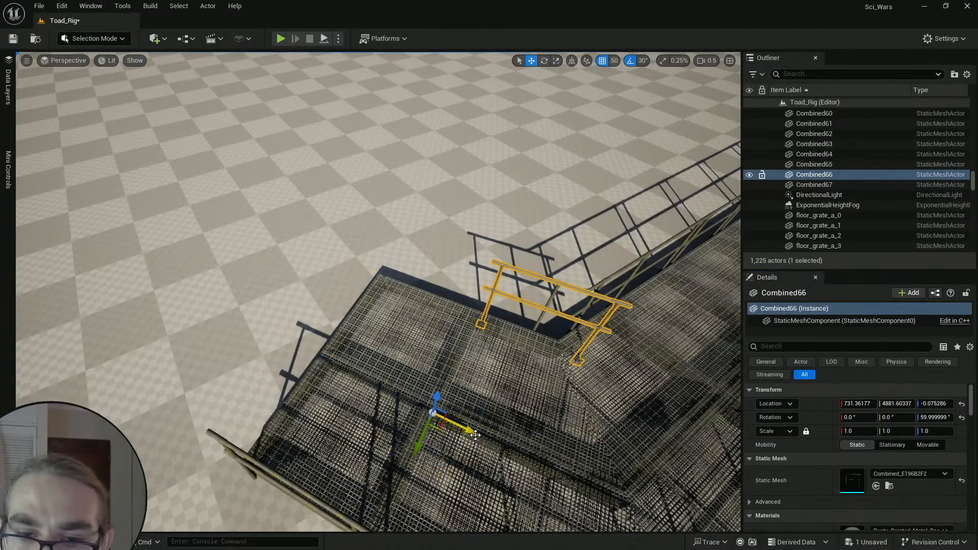
key("Escape")
Step: Examine the seams between the angled grates and the joints where the handrails meet the mirrored corner
mouse_move(395, 335)
right_mouse_down()
mouse_move(501, 340)
mouse_move(527, 383)
mouse_move(550, 380)
mouse_move(533, 277)
mouse_move(538, 389)
mouse_move(484, 375)
mouse_move(392, 371)
mouse_move(390, 333)
right_mouse_up()
key("w")
scroll(532, 386, "down", 1)
key("w")
left_click(391, 323)
left_click(392, 322, "ctrl")
scroll(391, 323, "up", 5)
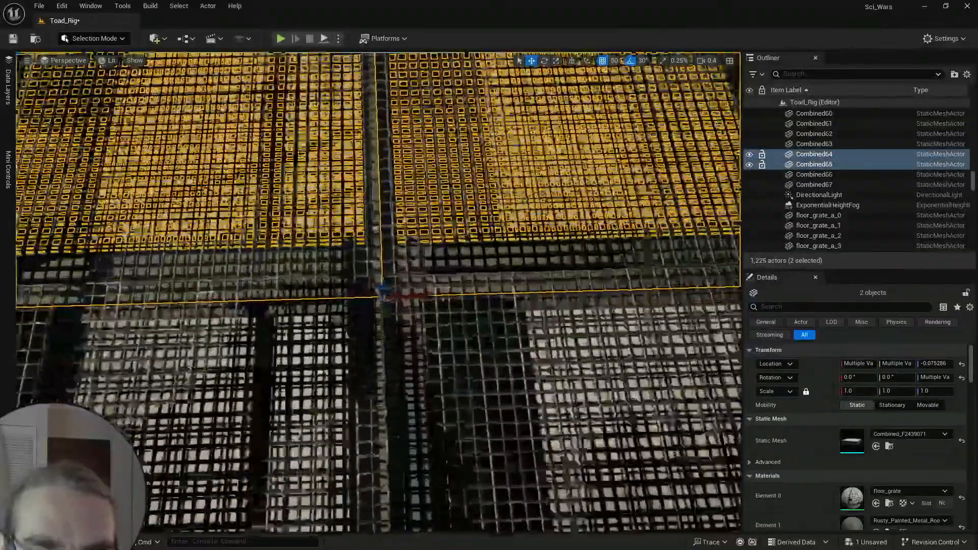
right_click_drag(391, 323, 330, 312)
key("Escape")
scroll(327, 321, "down", 3)
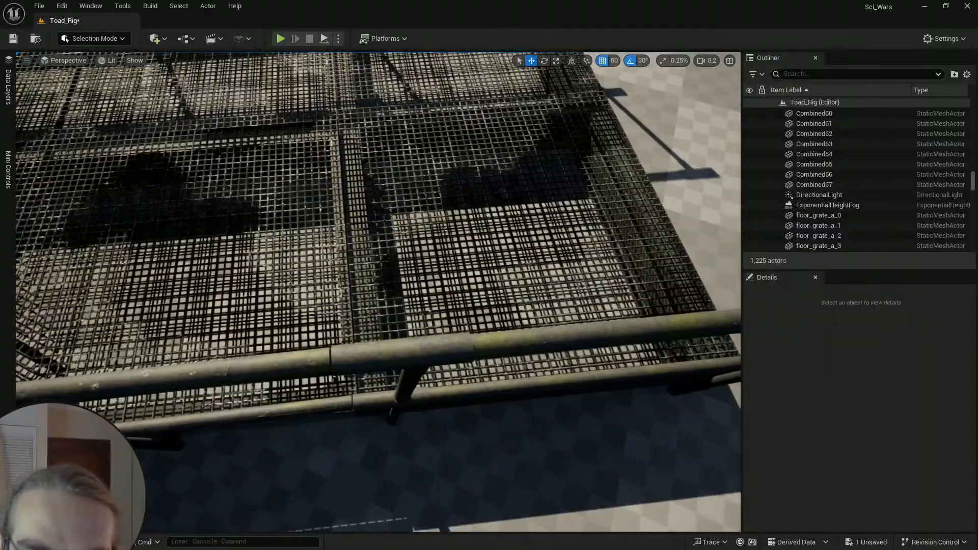
mouse_move(377, 264)
right_mouse_down()
mouse_move(376, 237)
mouse_move(368, 257)
mouse_move(417, 265)
mouse_move(421, 230)
mouse_move(389, 240)
mouse_move(370, 276)
right_mouse_up()
scroll(376, 236, "up", 3)
Step: Use PolyGroup Edit with the grid snap at 1 to fit the corner inner handrail's end faces to the adjoining straight rail
left_click(494, 235)
right_click_drag(493, 235, 447, 241)
key("q")
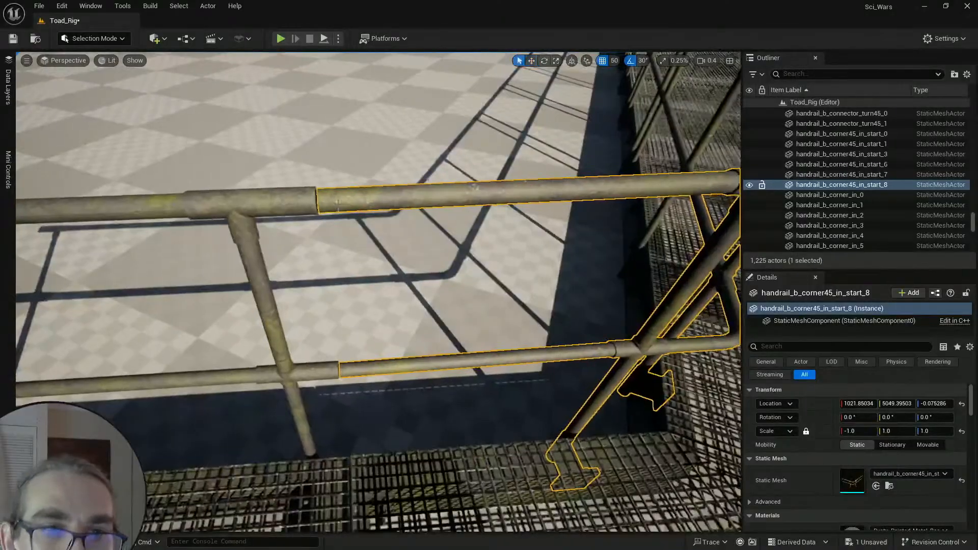
left_click(102, 39)
left_click(97, 109)
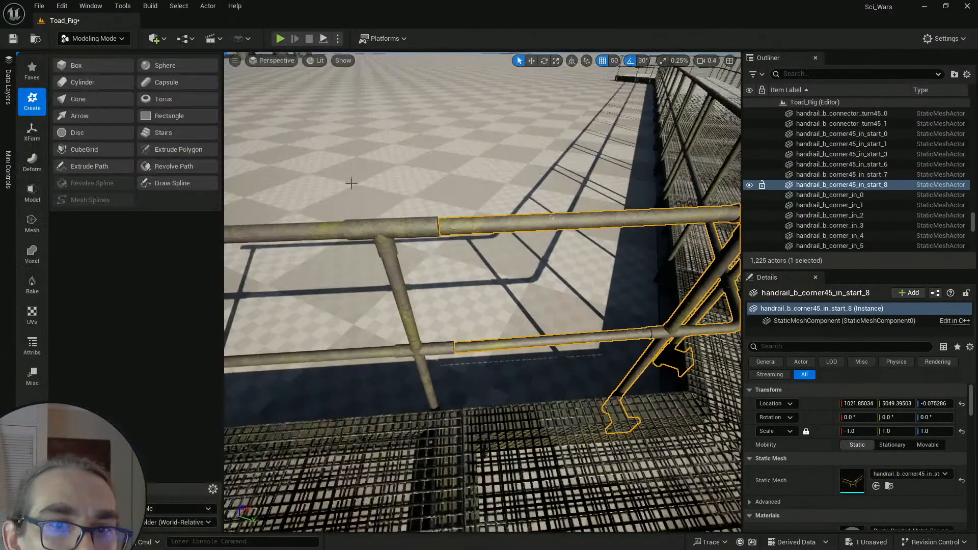
left_click(32, 191)
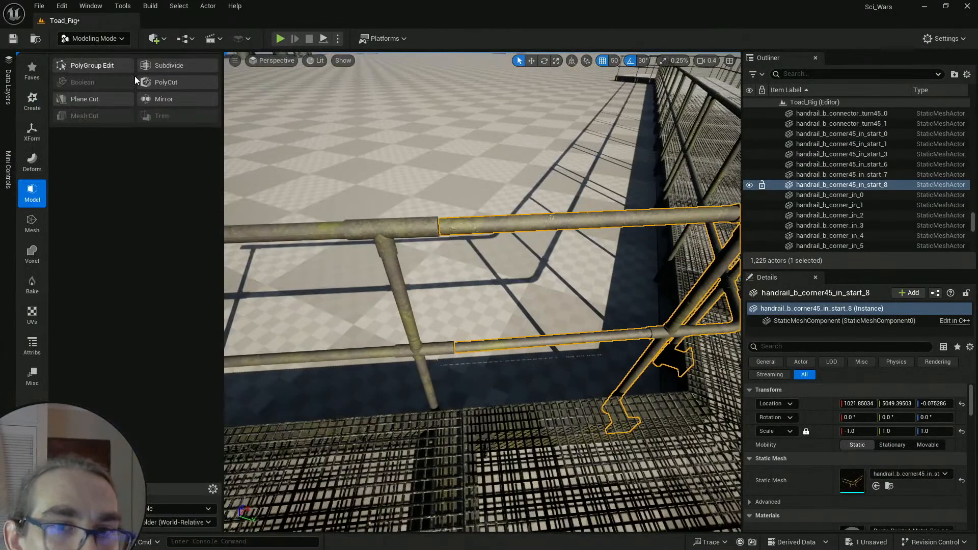
left_click(128, 67)
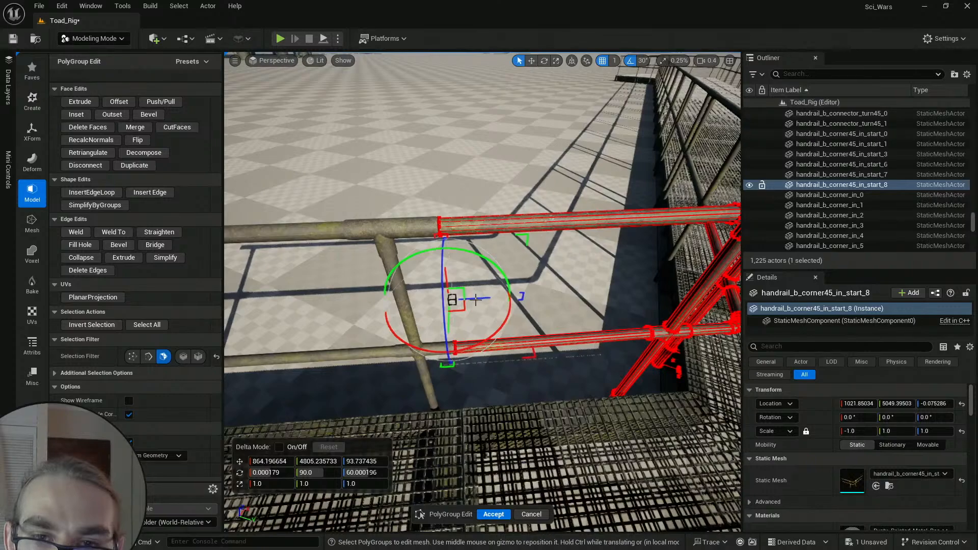
left_click(497, 514)
key("Escape")
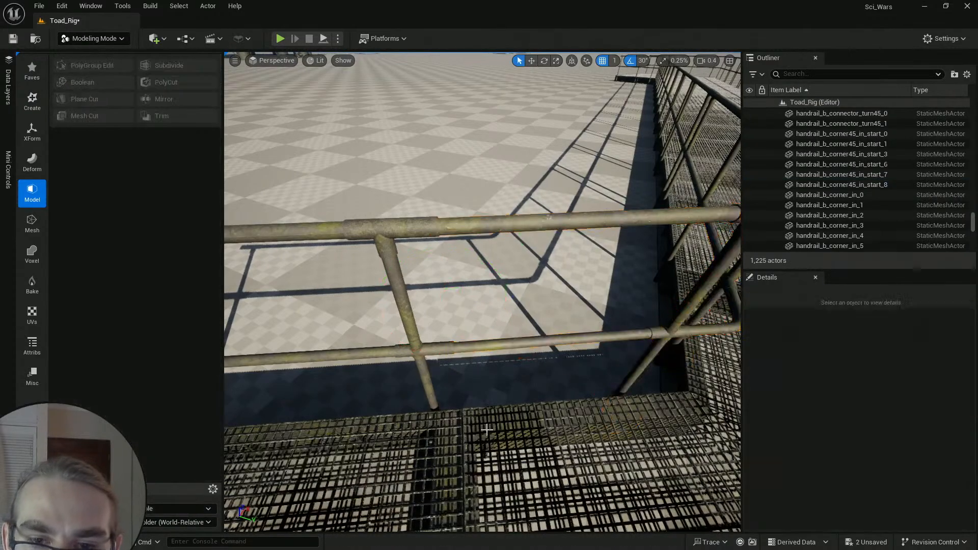
Step: Return to Selection mode, then save the level and all modified assets
right_click_drag(497, 433, 392, 446)
scroll(484, 402, "down", 1)
scroll(242, 403, "up", 3)
right_click_drag(509, 311, 509, 312)
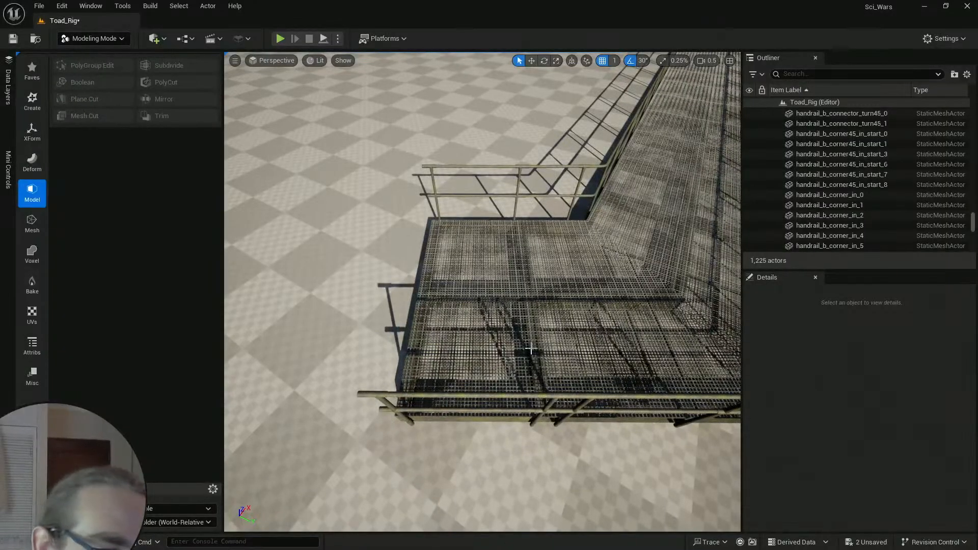
left_click(113, 41)
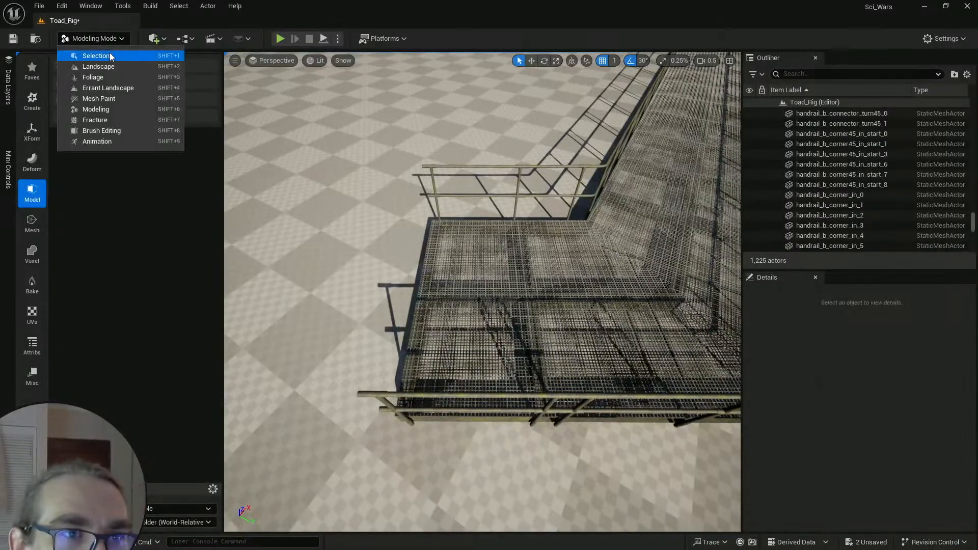
left_click(109, 54)
left_click(13, 39)
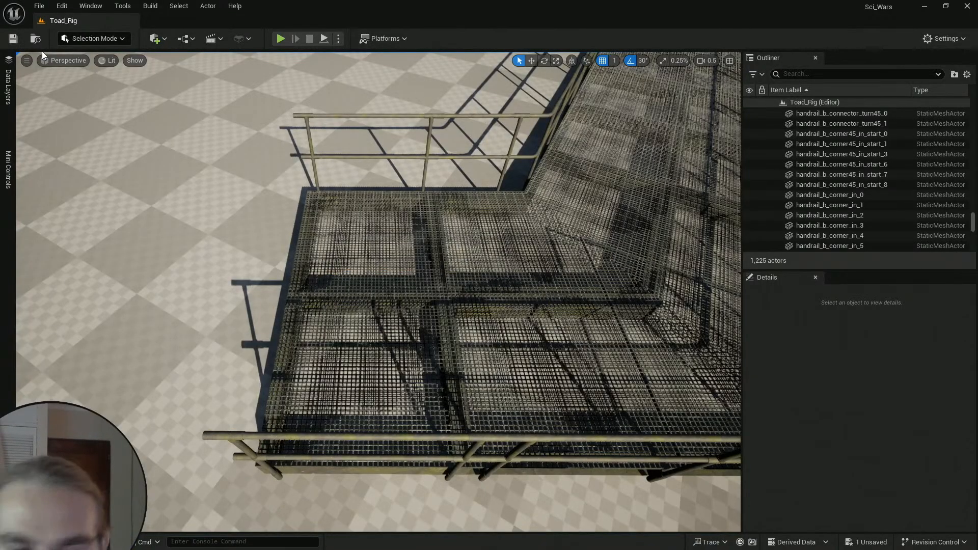
key("ctrl+space")
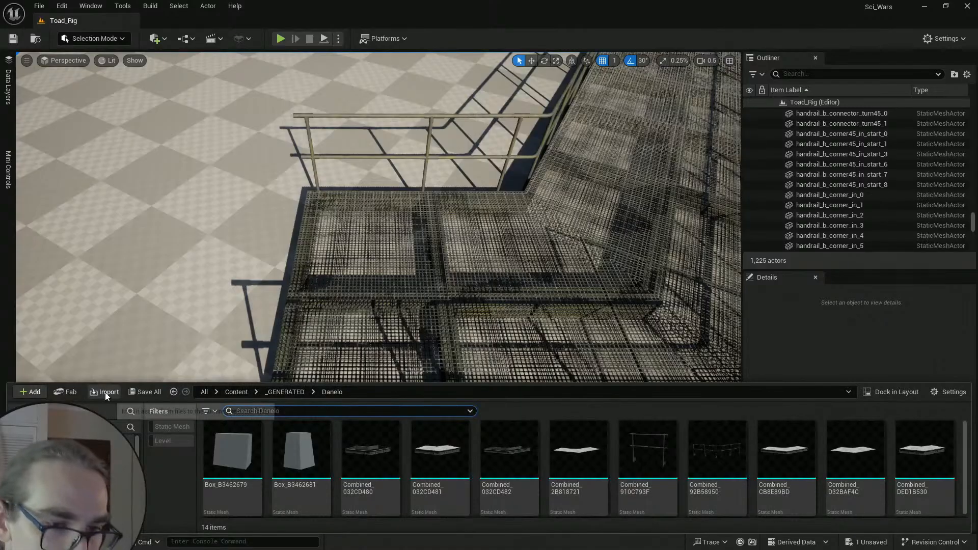
left_click(144, 391)
left_click(584, 395)
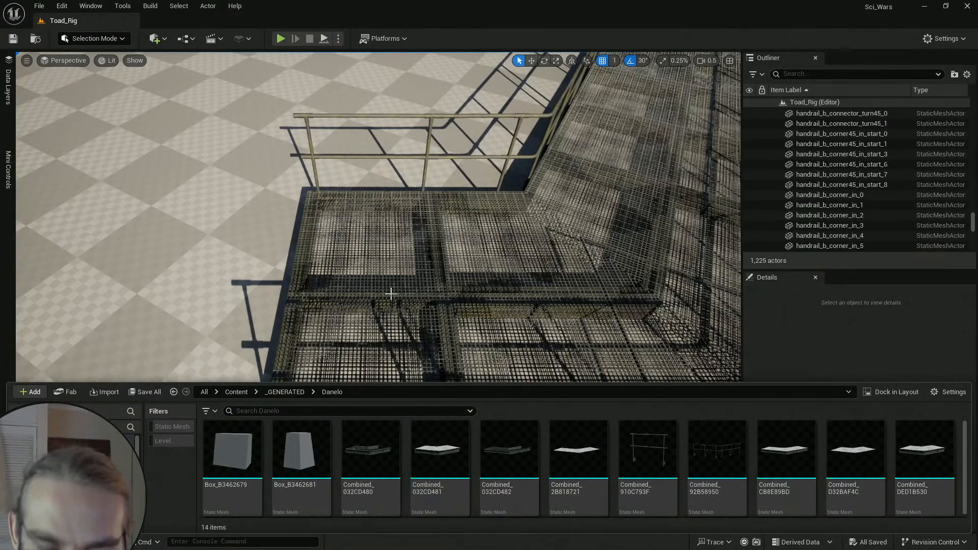
right_click_drag(378, 217, 400, 263)
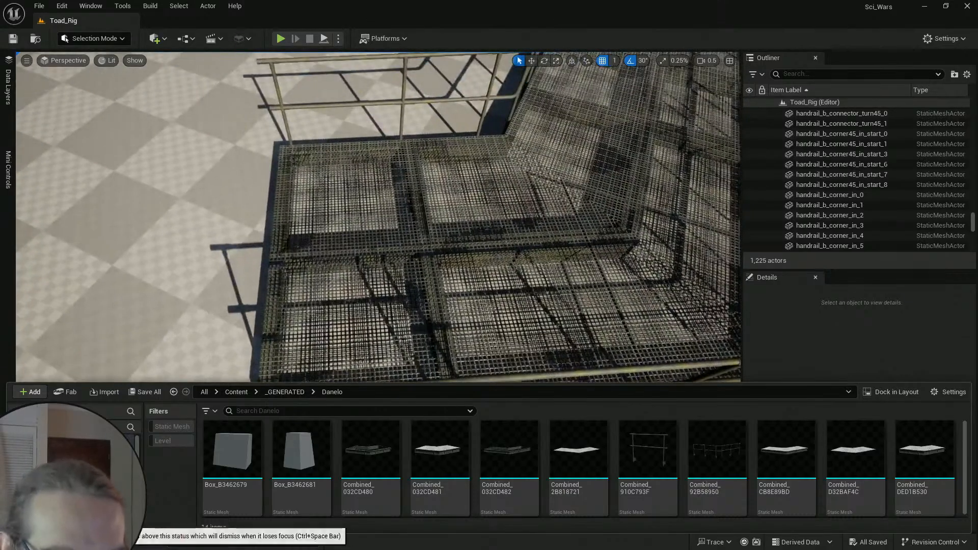
left_click(40, 543)
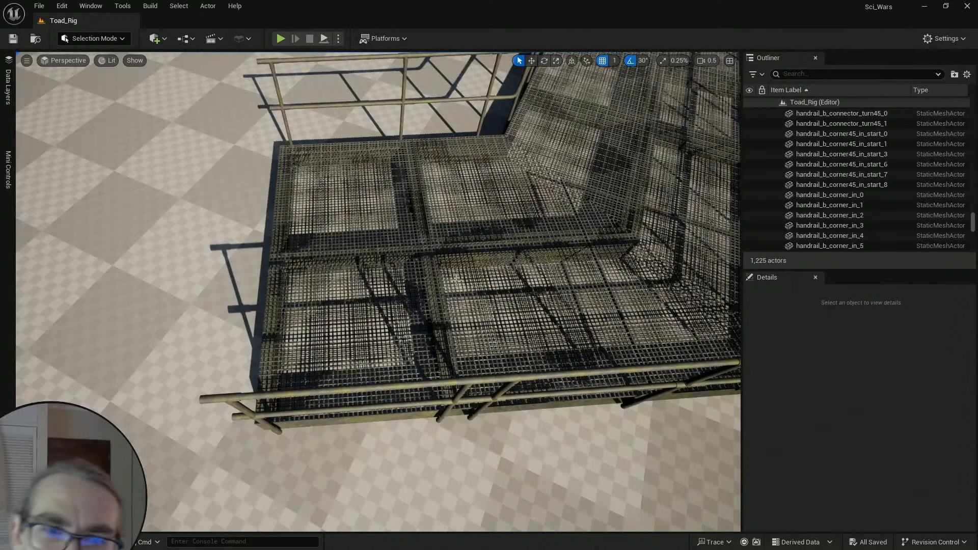
right_click_drag(457, 280, 466, 259)
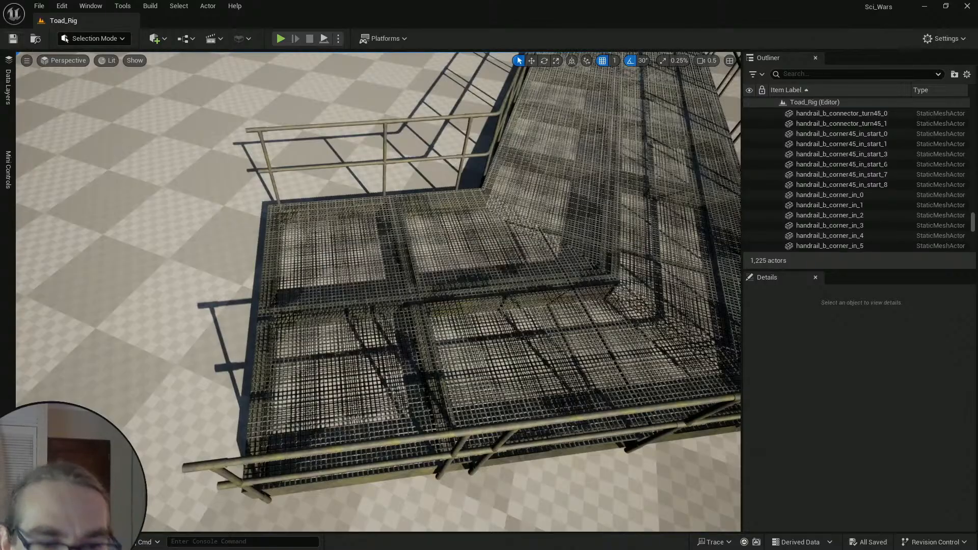
key("ctrl+space")
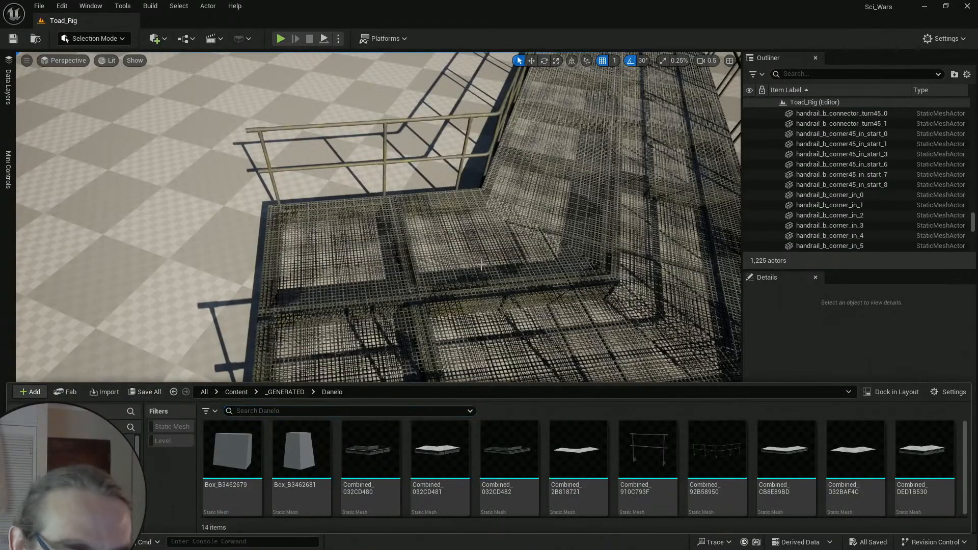
Step: Duplicate the angled section's two end grates and two handrails with the grid snap at 50 and place the copies flush beyond them
right_click_drag(481, 265, 538, 210)
scroll(510, 199, "up", 2)
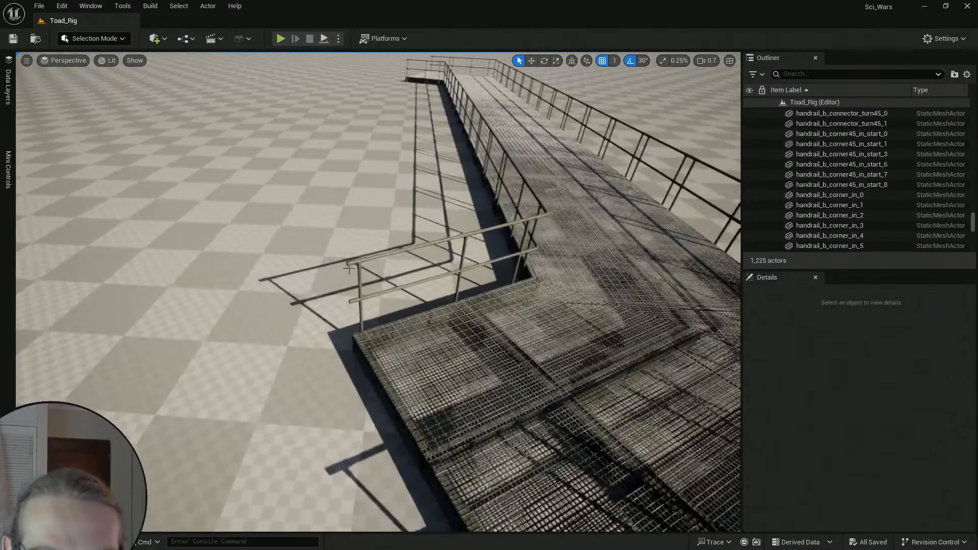
left_click(351, 266)
left_click(376, 353, "ctrl")
right_click_drag(376, 353, 380, 379)
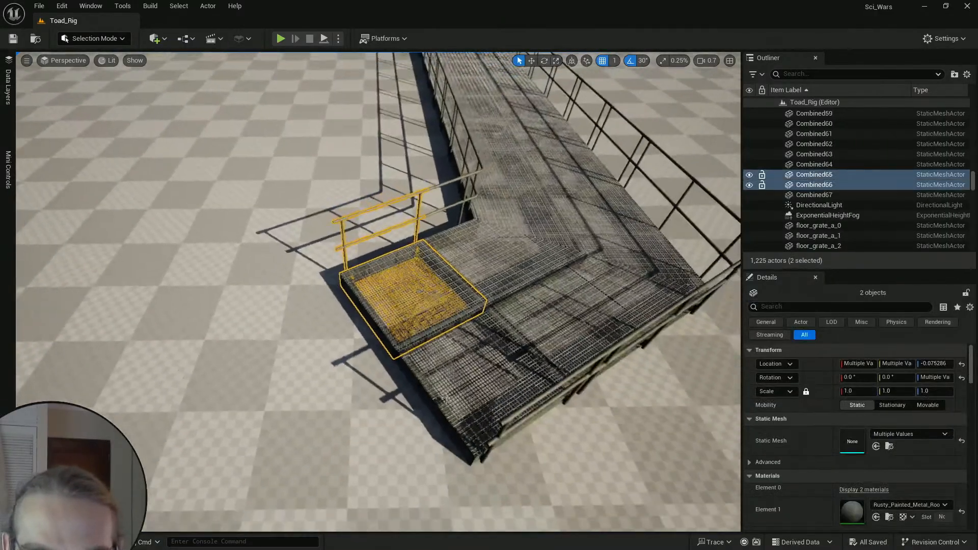
left_click(431, 381, "ctrl")
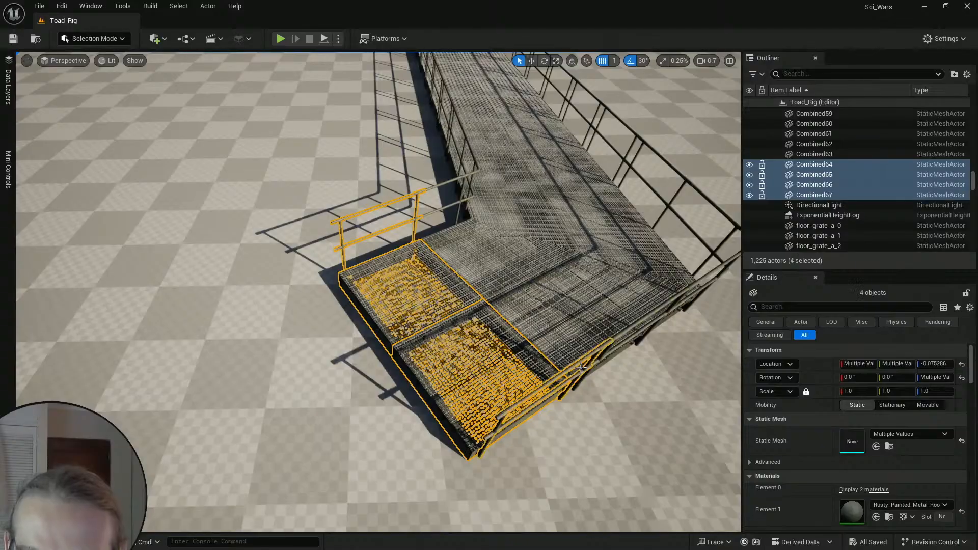
right_click_drag(580, 367, 512, 387)
key("w")
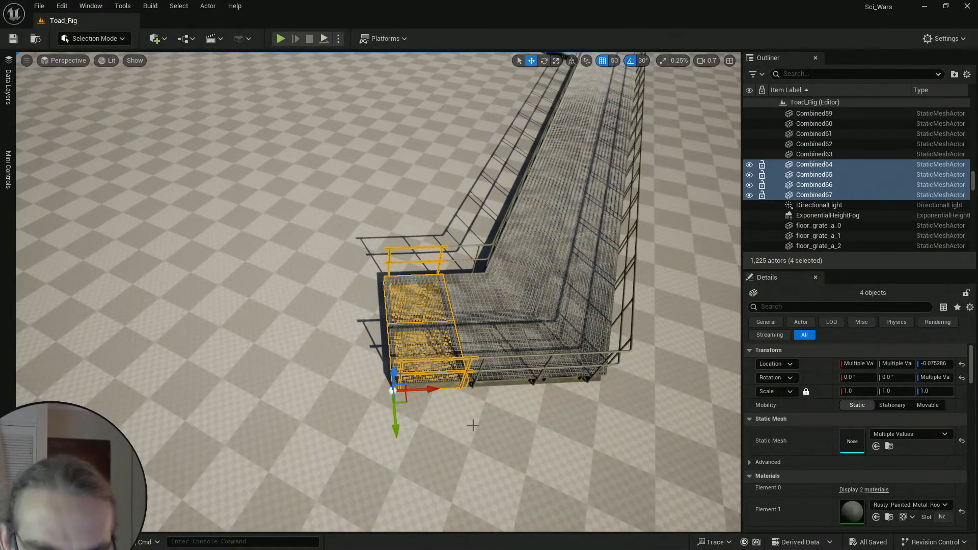
key("ctrl+d")
left_click_drag(313, 373, 365, 372)
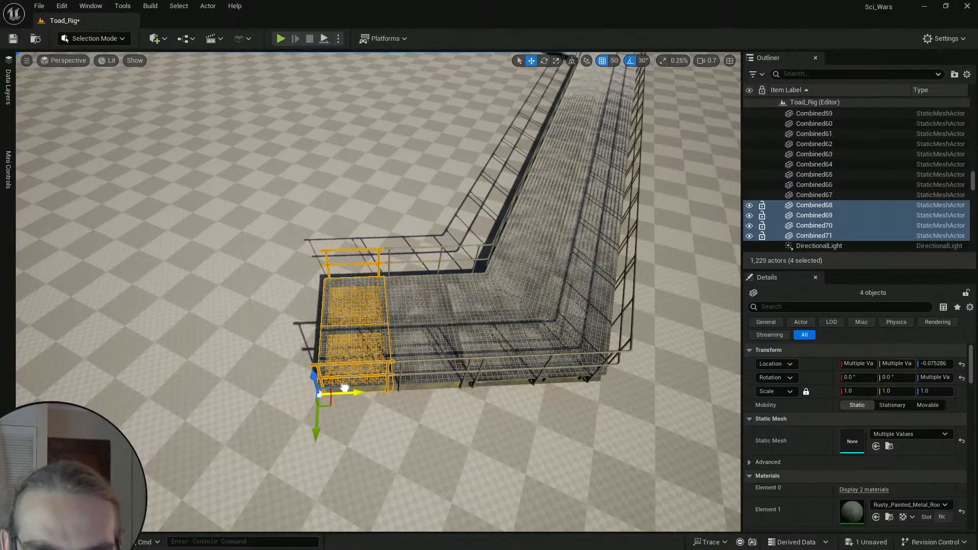
Step: Extend the angled catwalk with four more end-to-end copies of the two-grate section and its handrails
key("Escape")
key("ctrl+z")
key("f")
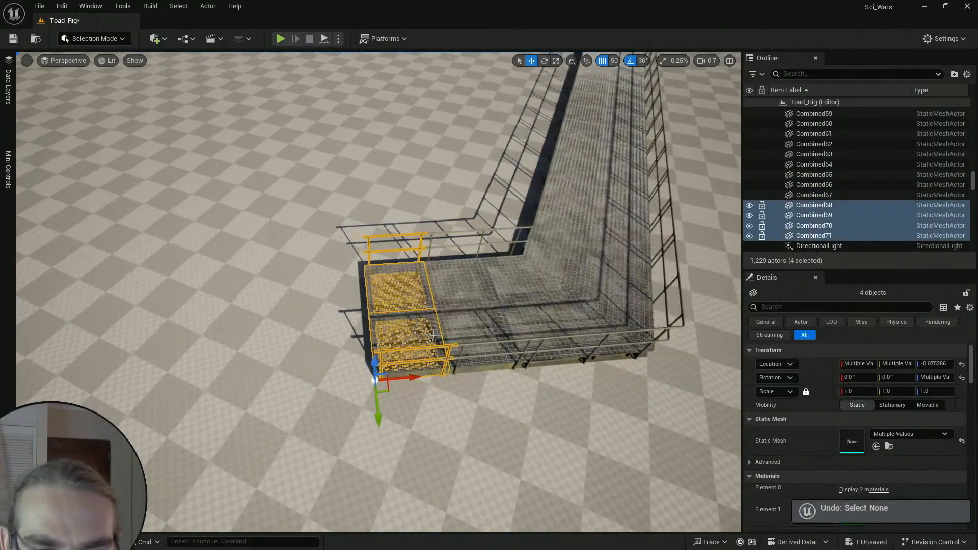
left_click_drag(426, 380, 352, 384)
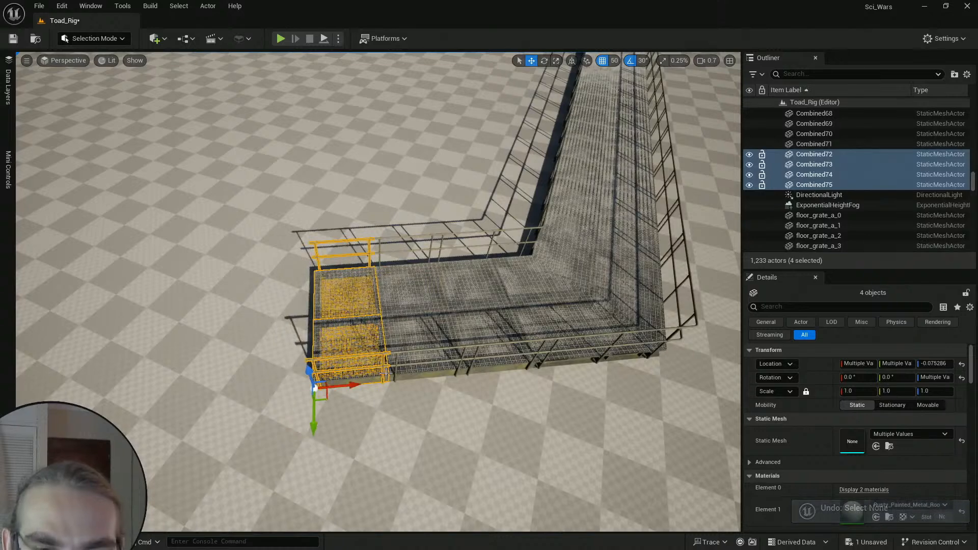
right_click_drag(435, 356, 436, 364)
key("ctrl+d")
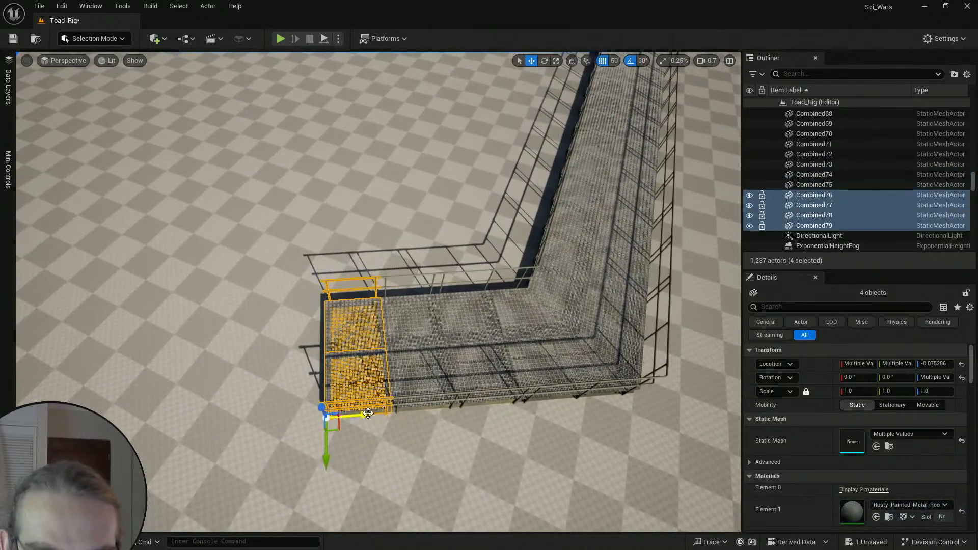
left_click_drag(364, 414, 300, 410)
mouse_move(300, 410)
right_mouse_down()
mouse_move(326, 409)
mouse_move(308, 409)
mouse_move(316, 409)
right_mouse_up()
left_click_drag(403, 387, 265, 397, "alt")
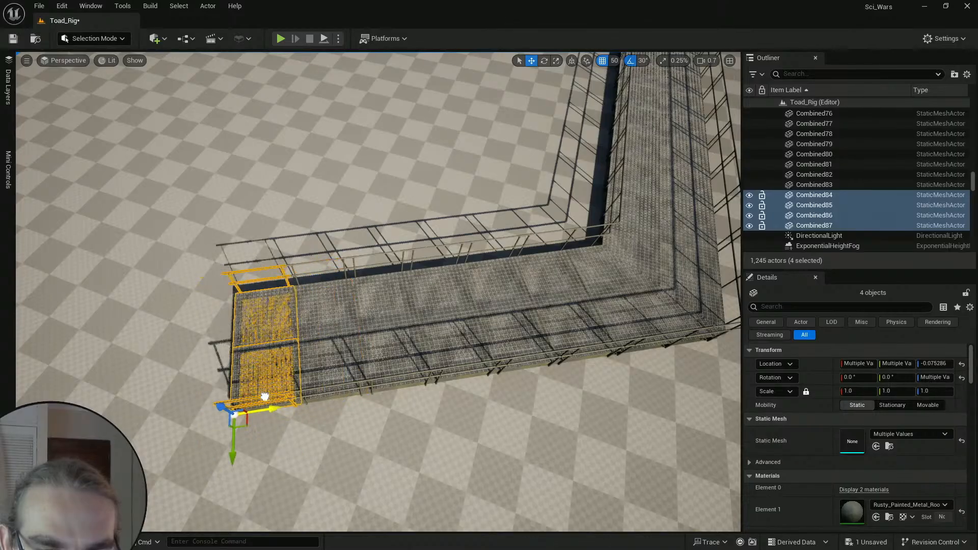
Step: Duplicate all six angled straight sections with their handrails and place the copied run flush at the catwalk's open end
right_click_drag(306, 423, 319, 424)
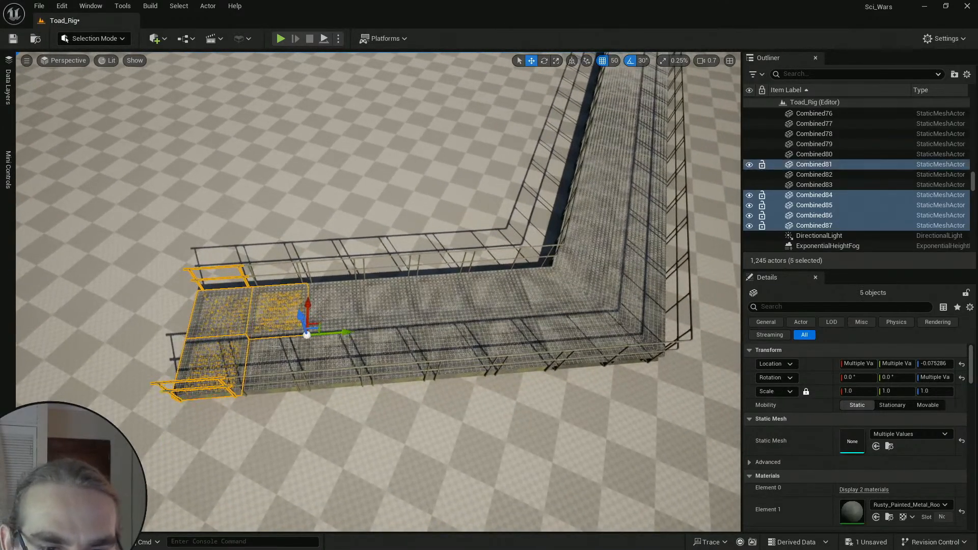
left_click(275, 346)
key("Escape")
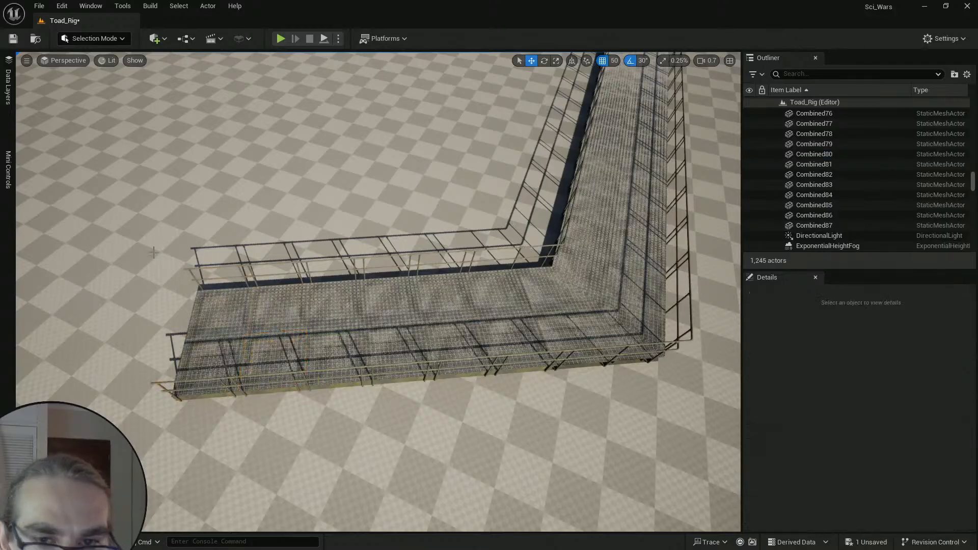
left_click_drag(89, 186, 512, 486, "ctrl+alt")
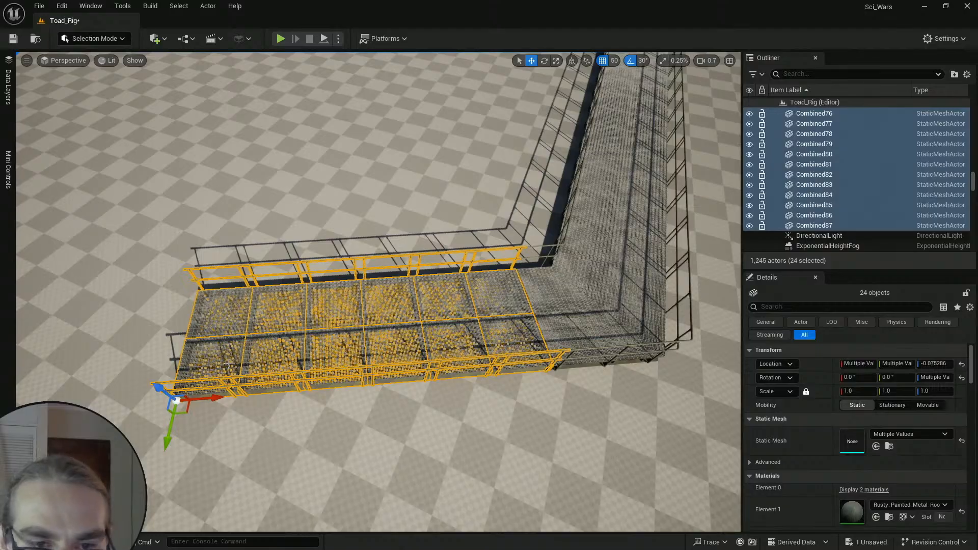
key("a")
right_click_drag(469, 362, 469, 362)
key("s")
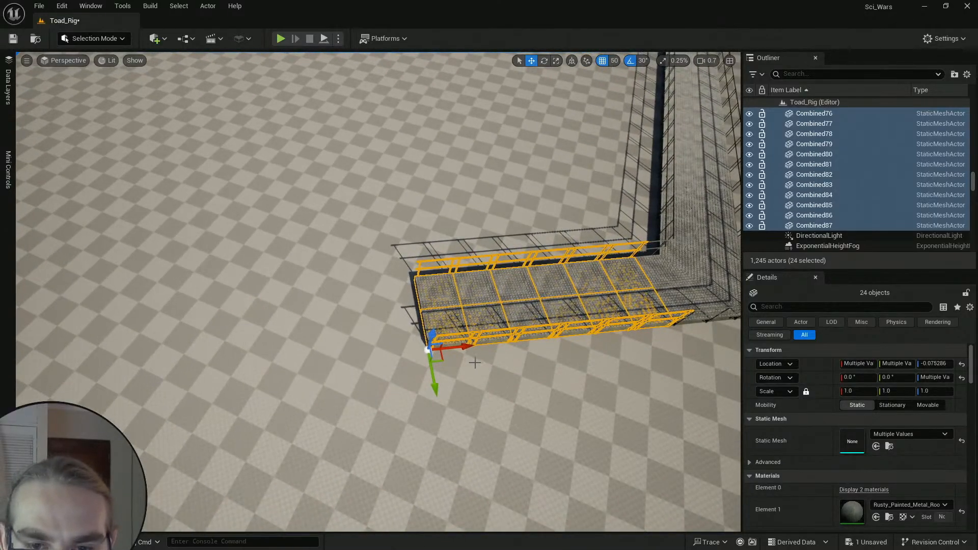
left_click_drag(461, 347, 209, 362, "alt")
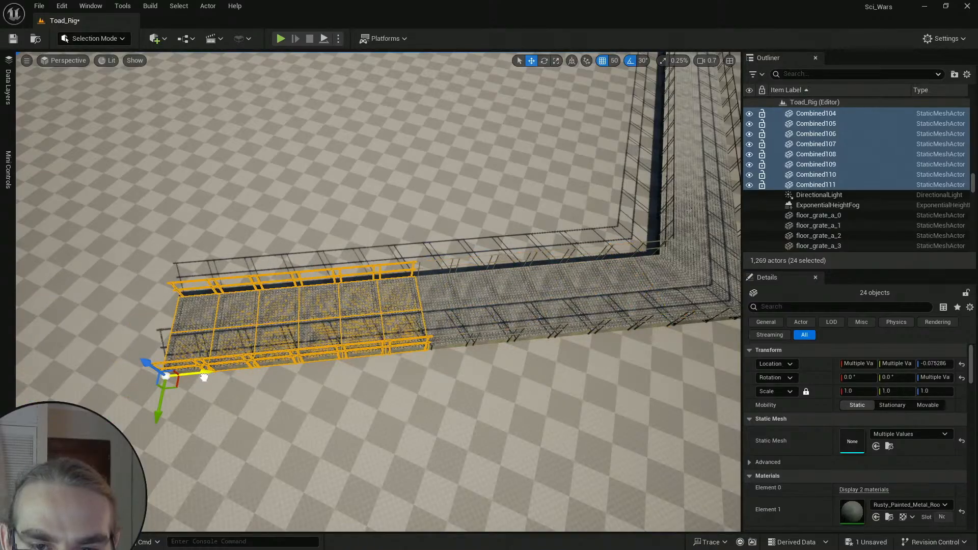
key("Escape")
Step: Examine the extended catwalk's overall length against the spherical tank's ring platform
key("s")
key("d")
right_click_drag(370, 366, 374, 365)
scroll(370, 366, "up", 4)
key("s")
key("d")
scroll(370, 366, "up", 1)
key("s")
scroll(370, 366, "up", 2)
key("a")
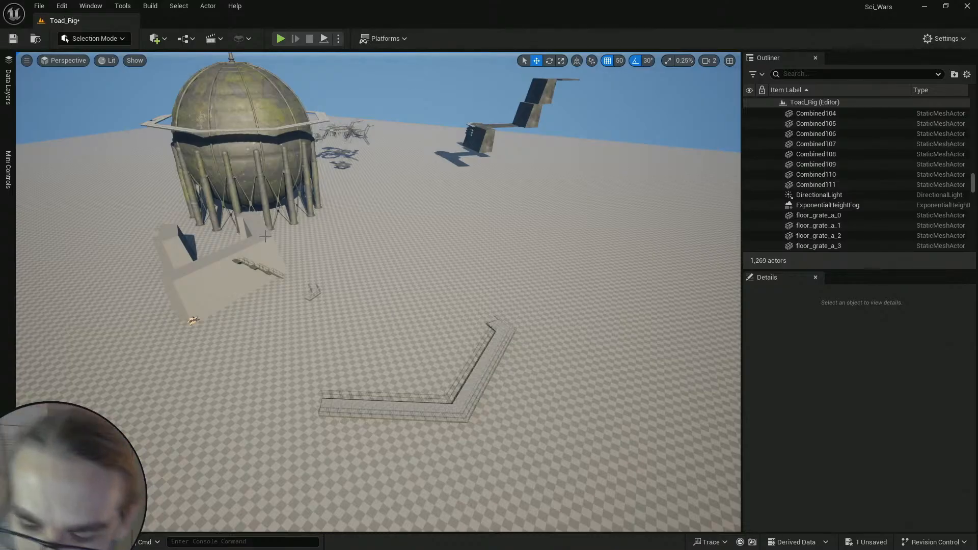
Step: Save the level with the extended catwalk
right_click_drag(436, 357, 466, 363)
scroll(437, 356, "down", 1)
key("s")
scroll(437, 356, "down", 2)
key("w")
key("ctrl+s")
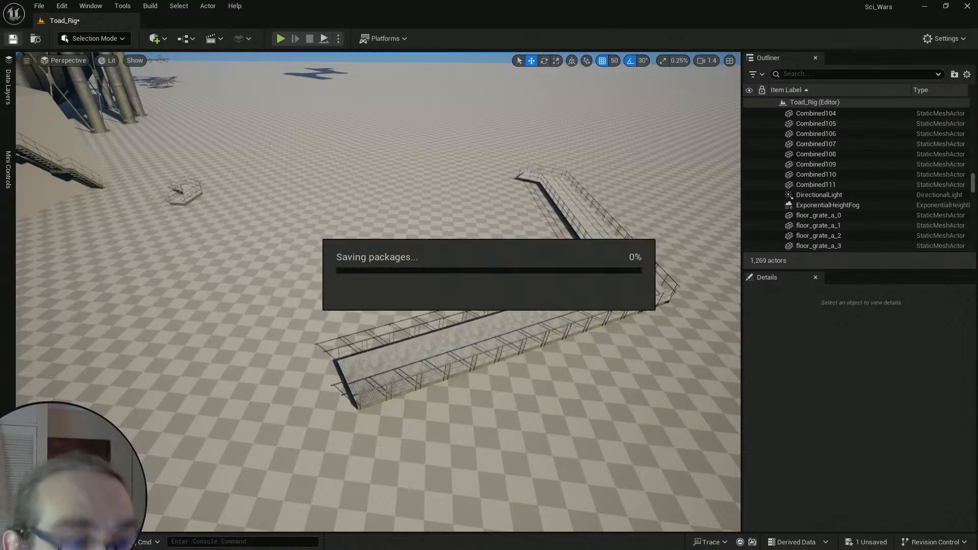
key("ctrl+space")
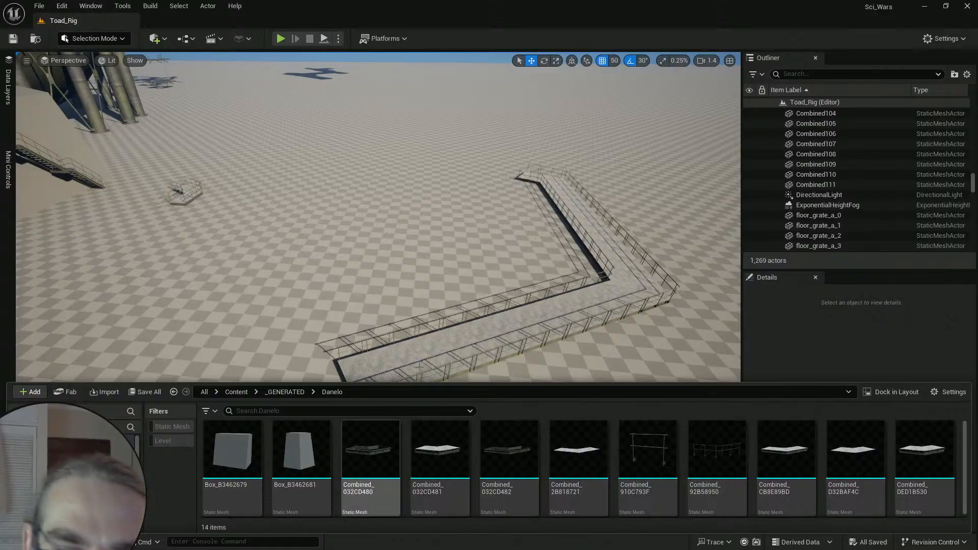
key("ctrl+space")
Step: Select the mirrored corner's floor grates together with its inner and outer handrails
key("w")
mouse_move(378, 292)
right_mouse_down()
mouse_move(382, 243)
mouse_move(388, 287)
right_mouse_up()
scroll(378, 292, "down", 3)
mouse_move(401, 377)
right_mouse_down()
mouse_move(411, 376)
mouse_move(401, 377)
right_mouse_up()
key("w")
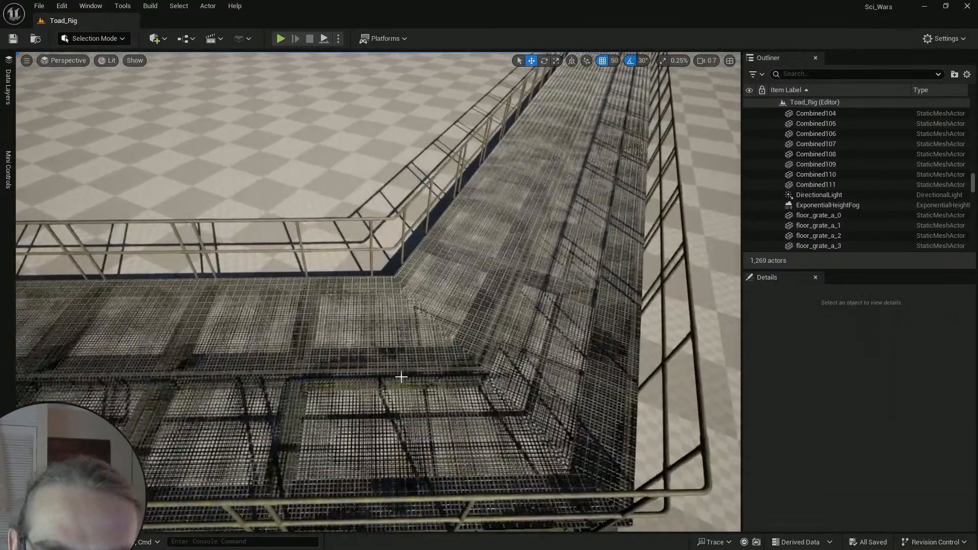
left_click(403, 369)
left_click(458, 375)
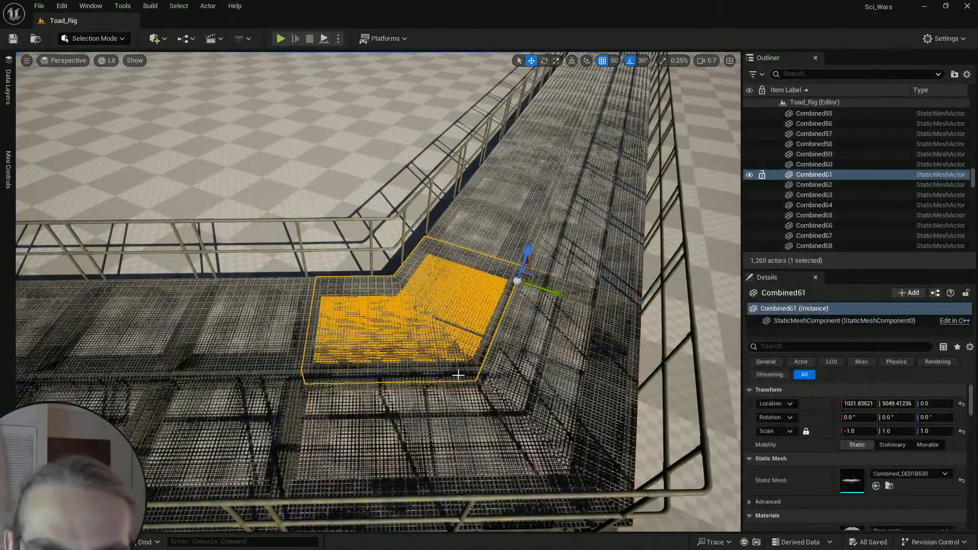
left_click(484, 373, "shift")
key("s")
right_click_drag(490, 359, 456, 335)
key("d")
key("w")
left_click(433, 331, "shift")
key("q")
left_click(489, 289, "shift")
key("e")
right_click_drag(489, 288, 513, 303)
key("e")
key("e")
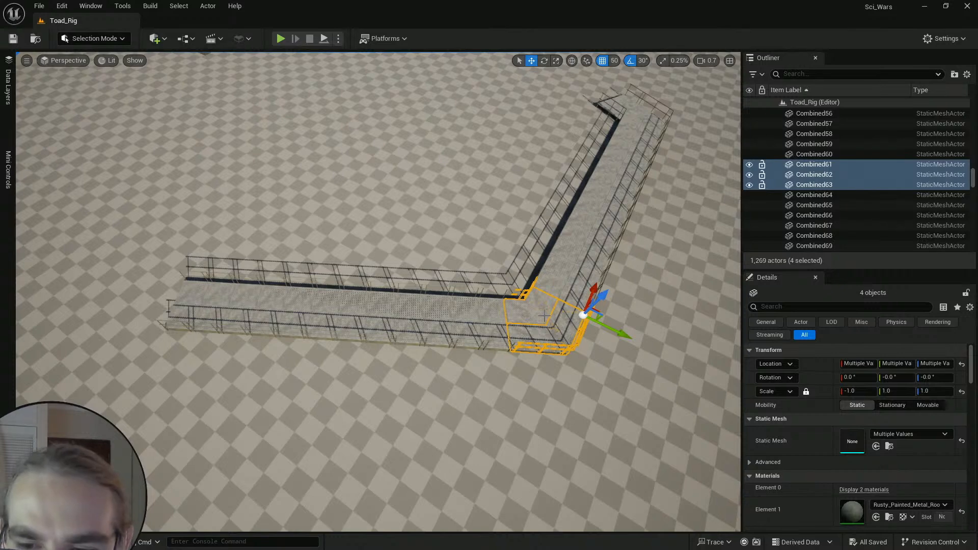
Step: Duplicate the four corner pieces and move the copy beyond the open end of the angled catwalk
key("ctrl+d")
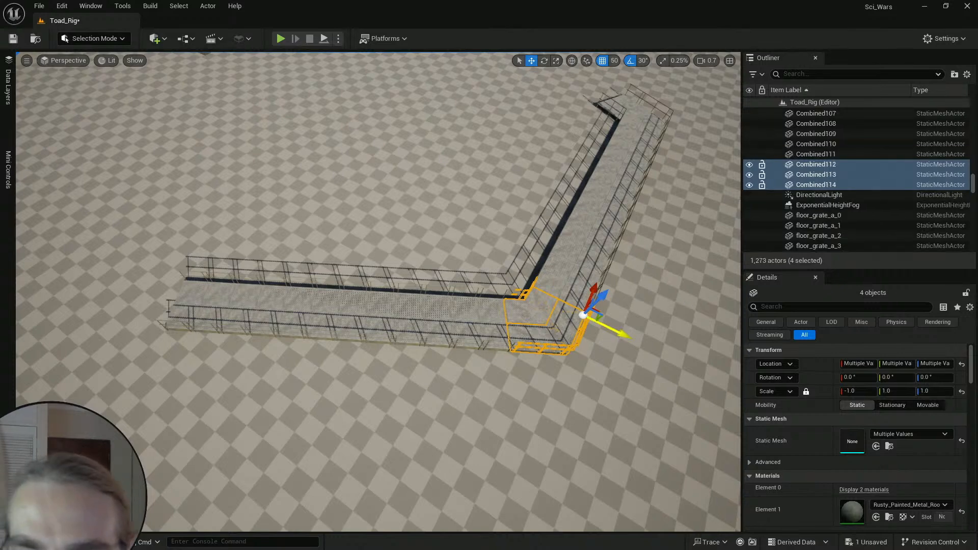
left_click_drag(606, 326, 268, 221)
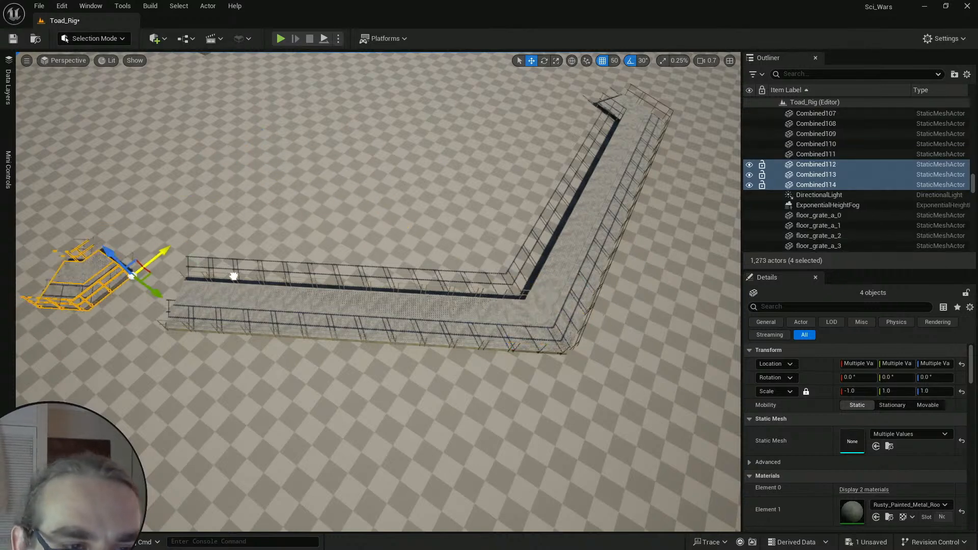
key("w")
right_click_drag(233, 276, 265, 275)
key("a")
scroll(239, 277, "up", 1)
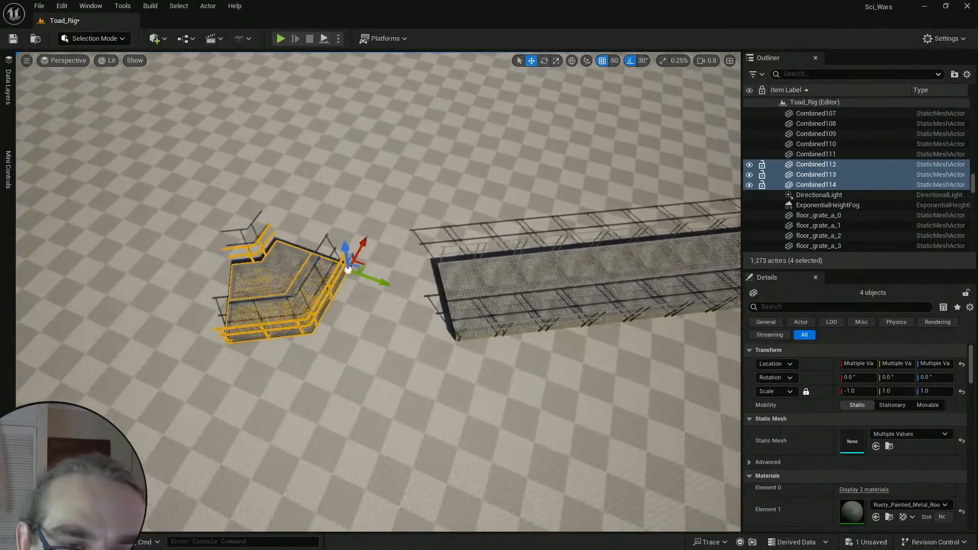
Step: Rotate the copied corner to 60° about the vertical axis so it lines up with the angled run
key("e")
left_click_drag(375, 228, 412, 264)
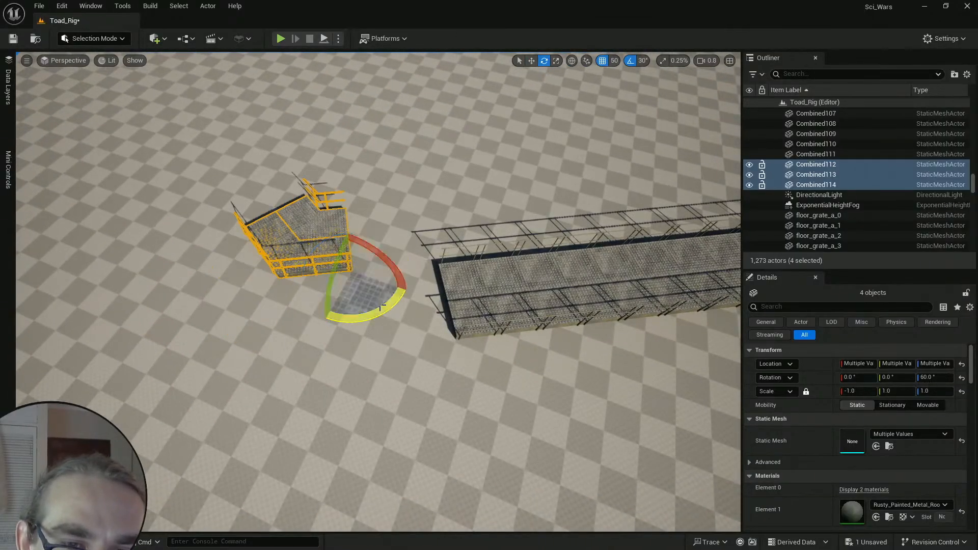
key("w")
right_click_drag(458, 208, 447, 209)
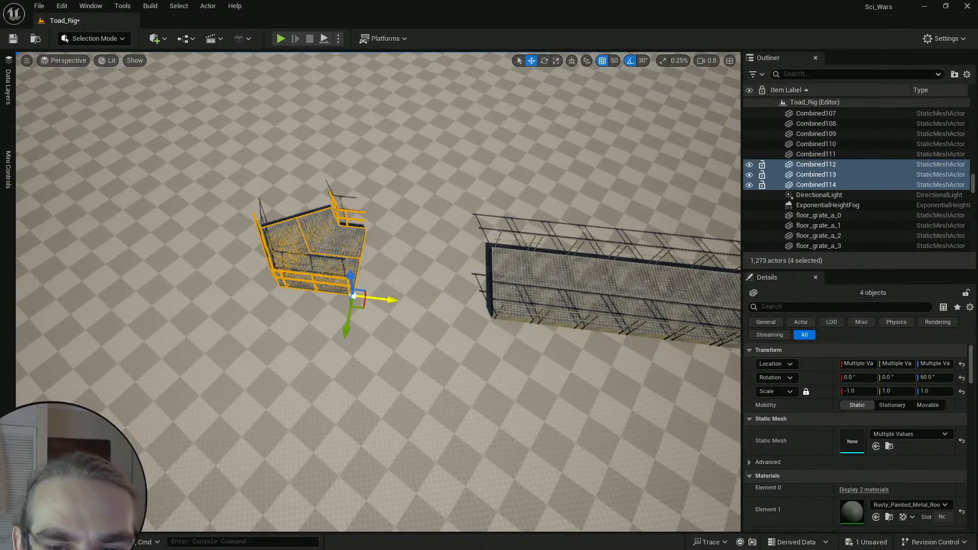
Step: Set the grid snap to 1, fit the copied corner flush against the end of the angled catwalk and deselect it
key("w")
right_click_drag(527, 340, 572, 334)
scroll(528, 339, "down", 1)
scroll(572, 341, "down", 2)
left_click(614, 60)
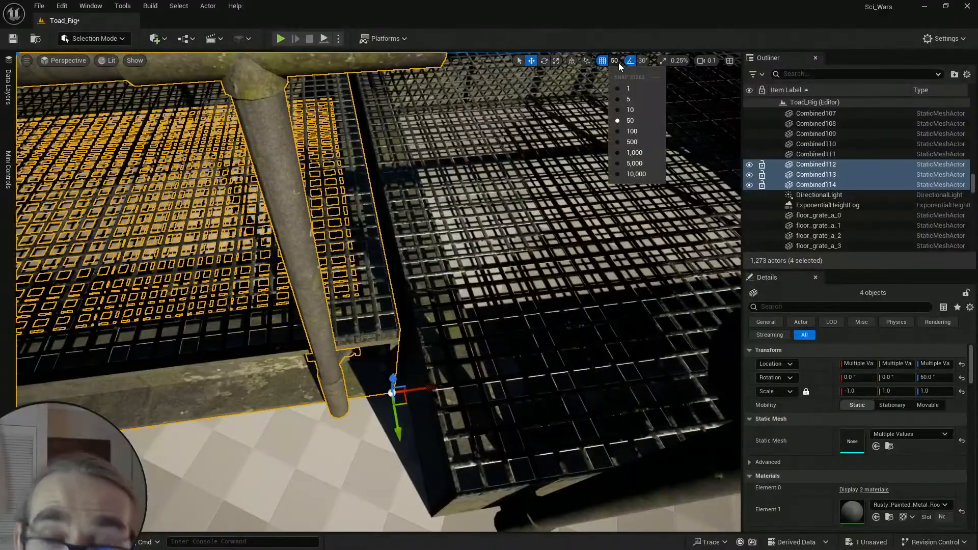
left_click(628, 87)
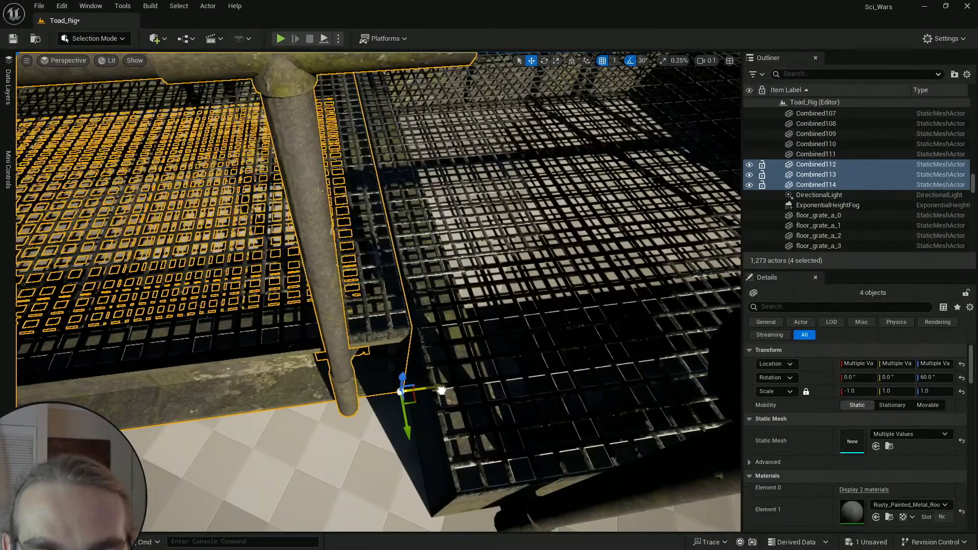
left_click_drag(410, 439, 430, 513)
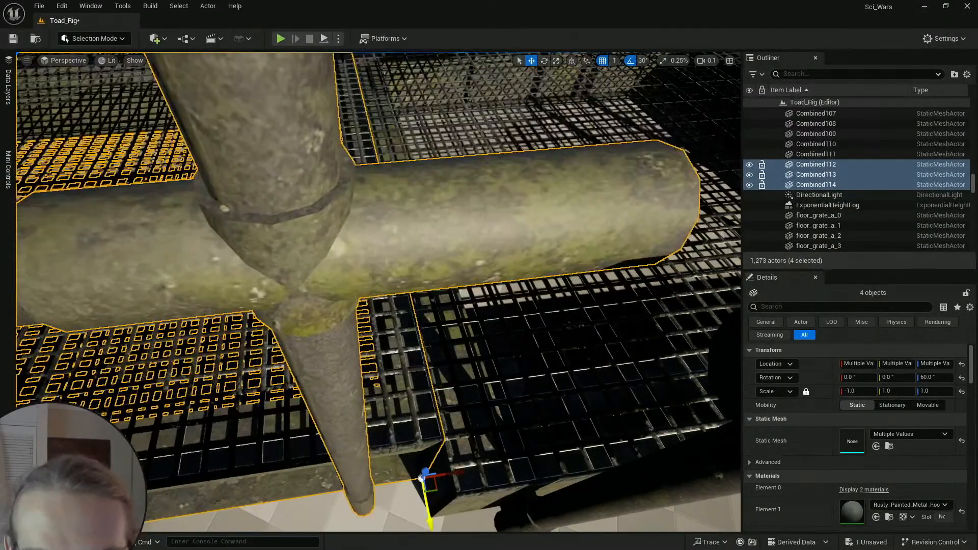
right_click_drag(466, 422, 466, 424)
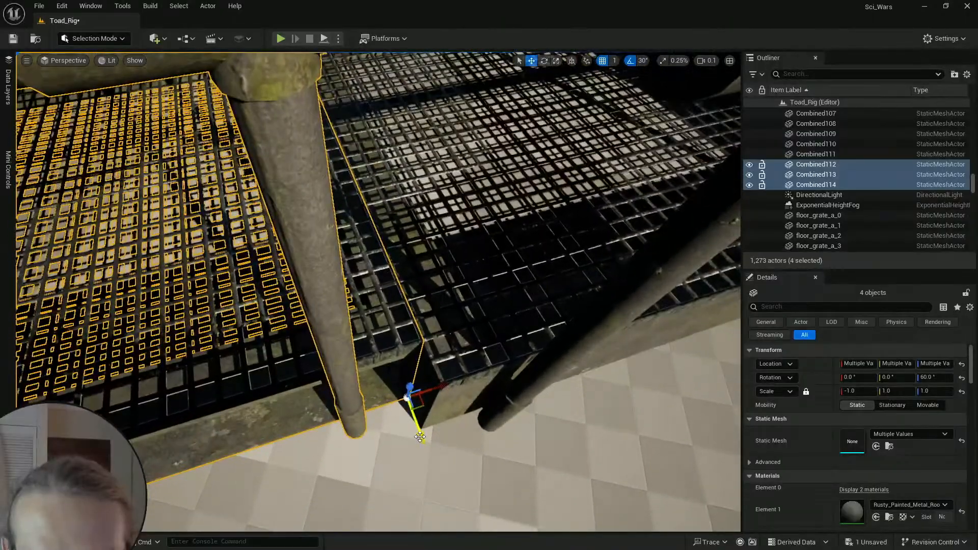
left_click_drag(418, 445, 431, 476)
key("s")
right_click_drag(431, 475, 431, 443)
scroll(431, 448, "up", 4)
right_click_drag(466, 412, 466, 448)
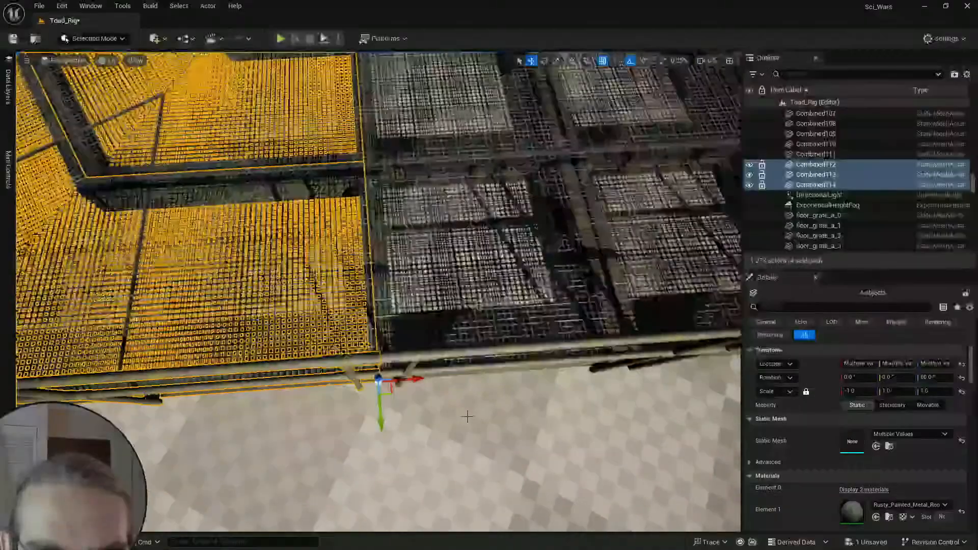
left_click(461, 411)
Step: Duplicate two side-by-side floor grates of the straight run, move them past the new corner and rotate them to 30°
right_click_drag(461, 411, 345, 416)
key("w")
scroll(461, 339, "down", 2)
key("s")
scroll(357, 403, "up", 6)
scroll(374, 392, "up", 3)
key("w")
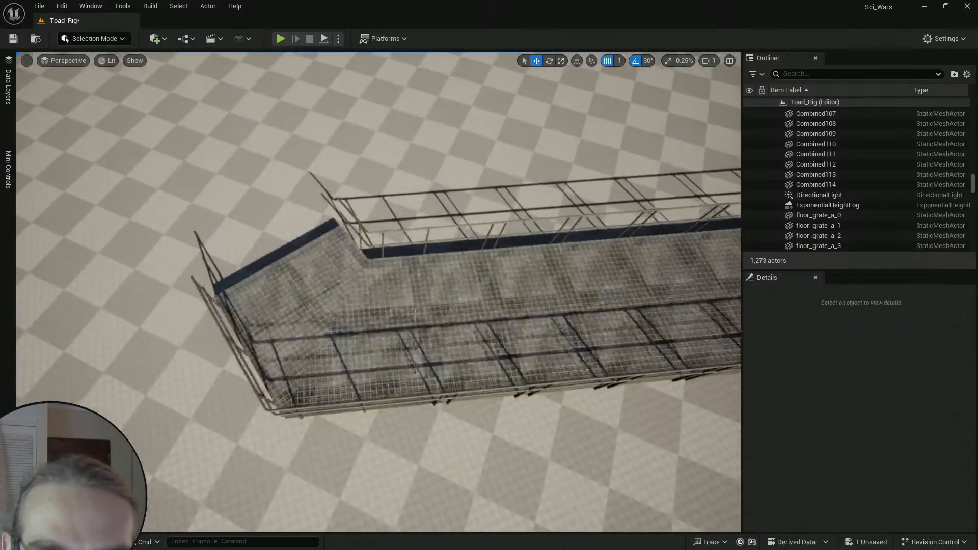
left_click(406, 296)
left_click(464, 288)
left_click(506, 334, "ctrl")
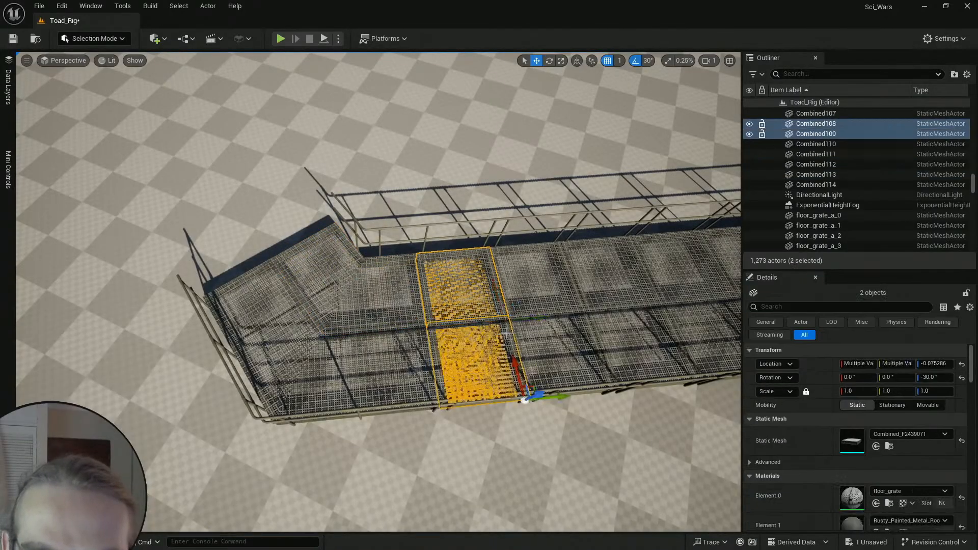
left_click_drag(540, 378, 539, 322, "alt")
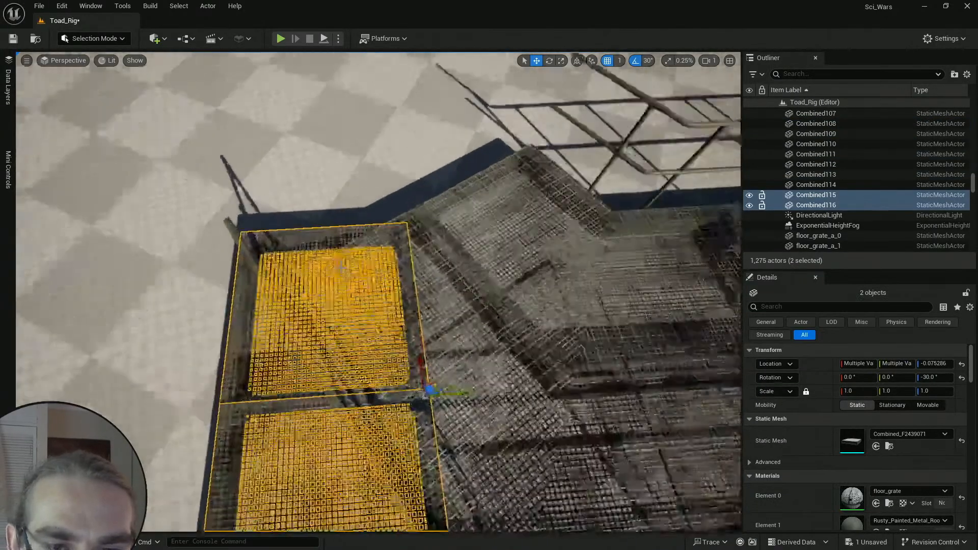
right_click_drag(378, 292, 363, 297)
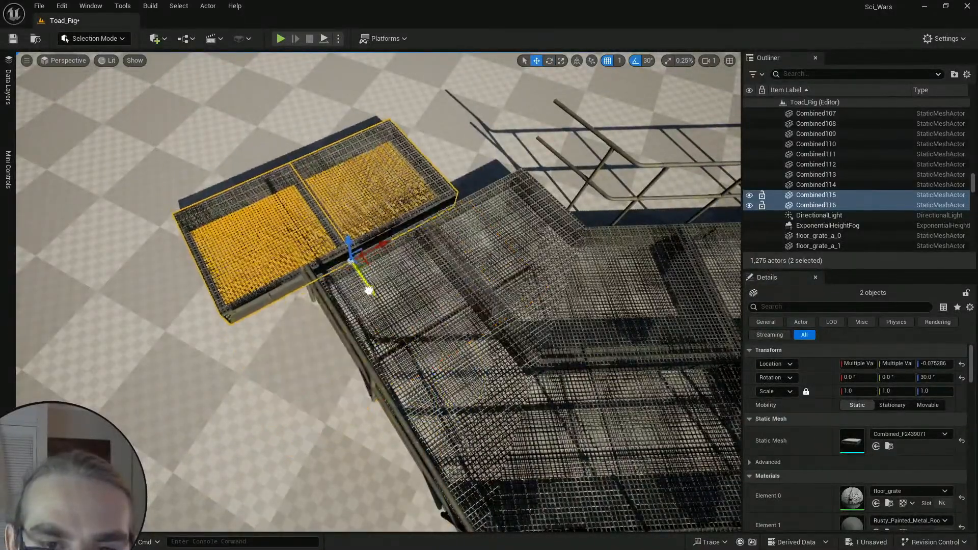
right_click_drag(371, 299, 445, 277)
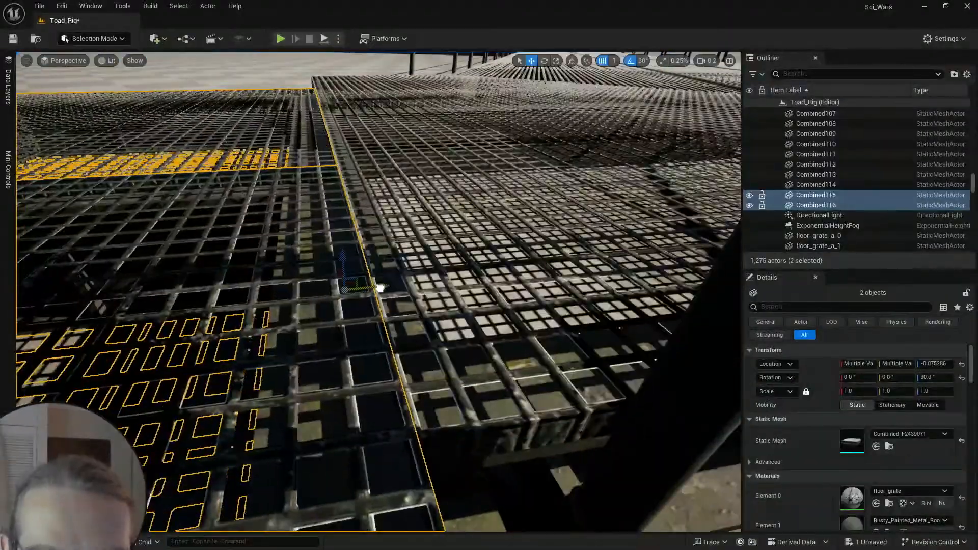
Step: Align the two rotated grates flush with the new corner's free end at grid snap 1
key("f")
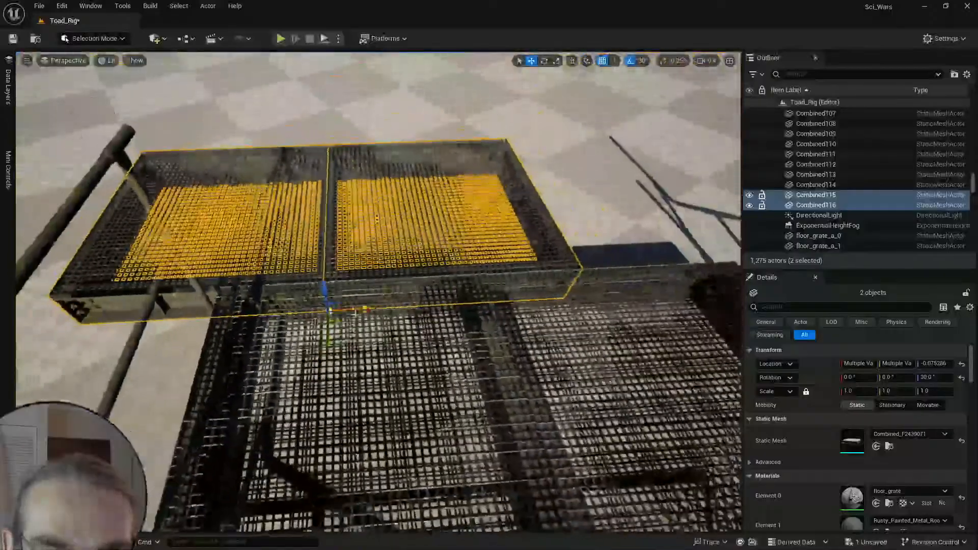
left_click_drag(355, 311, 506, 308)
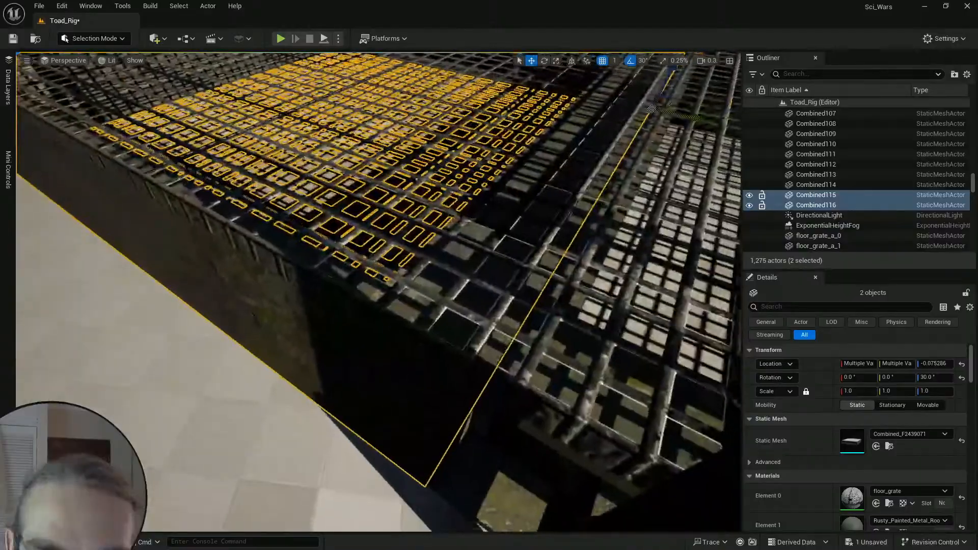
right_click_drag(417, 265, 489, 224)
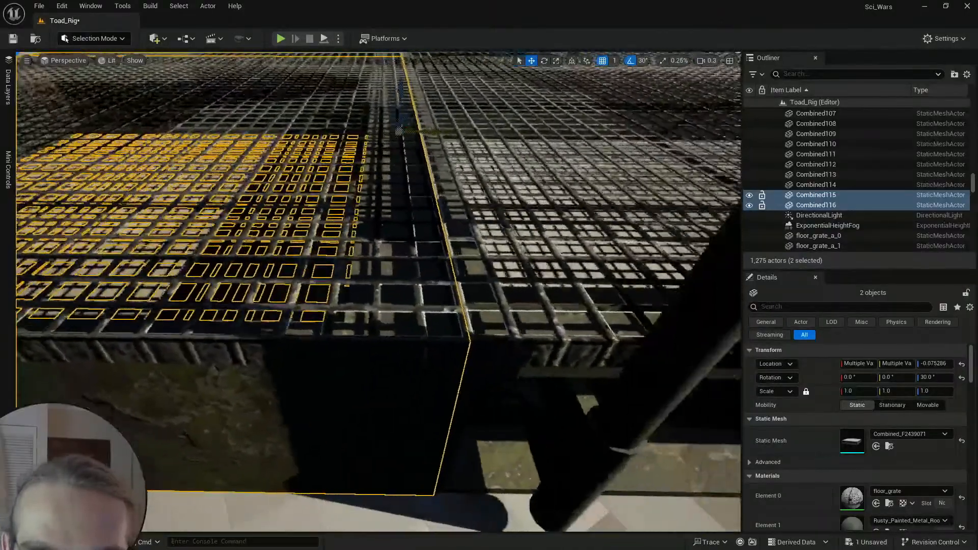
key("Escape")
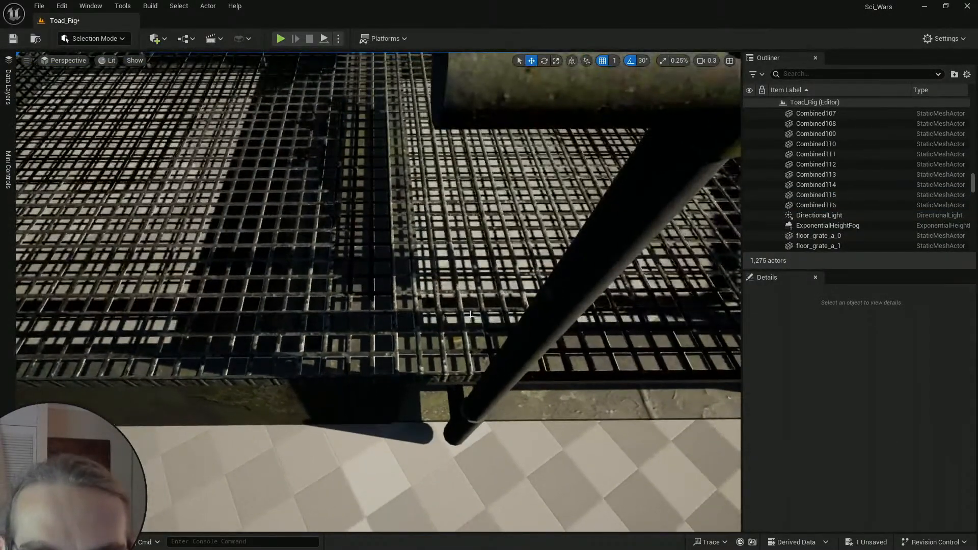
left_click(364, 304)
left_click(333, 162, "ctrl")
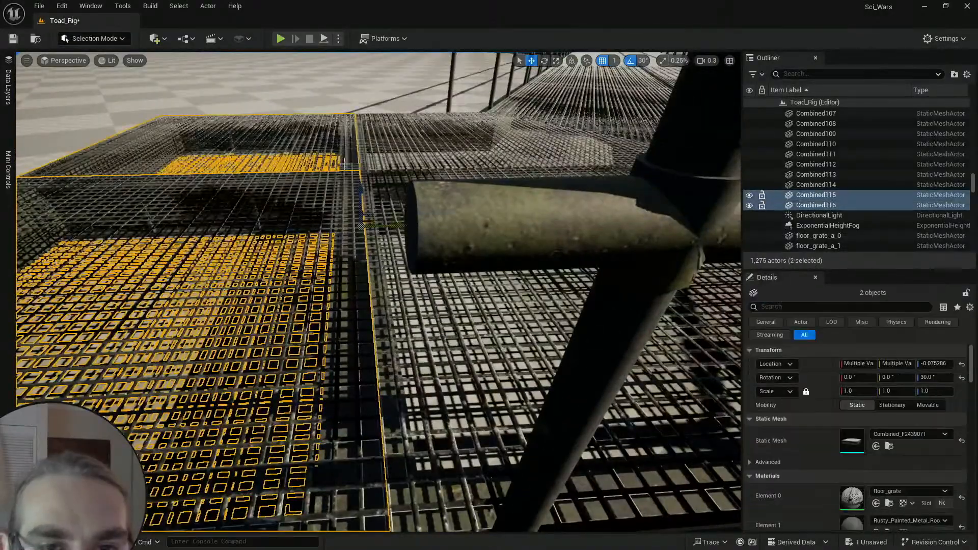
right_click_drag(333, 162, 359, 316)
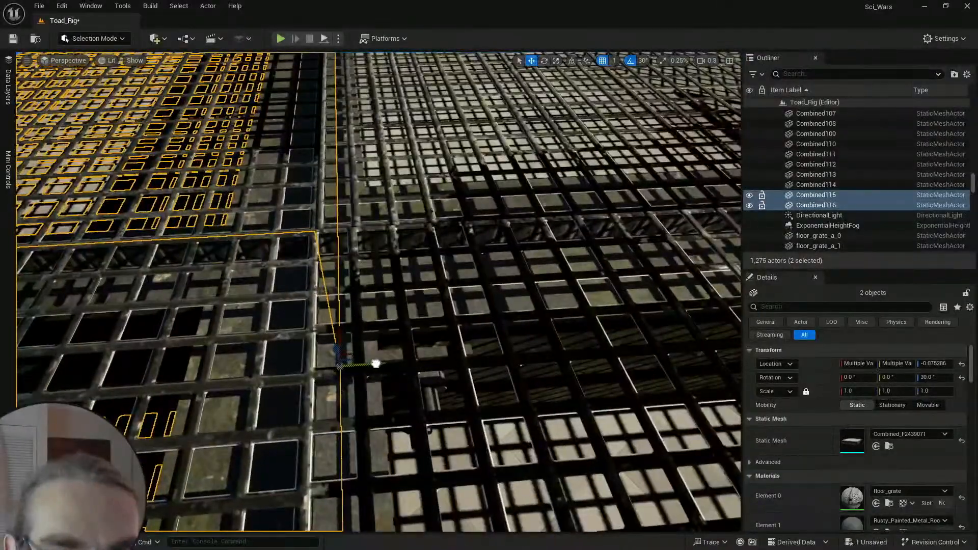
left_click_drag(375, 363, 372, 365)
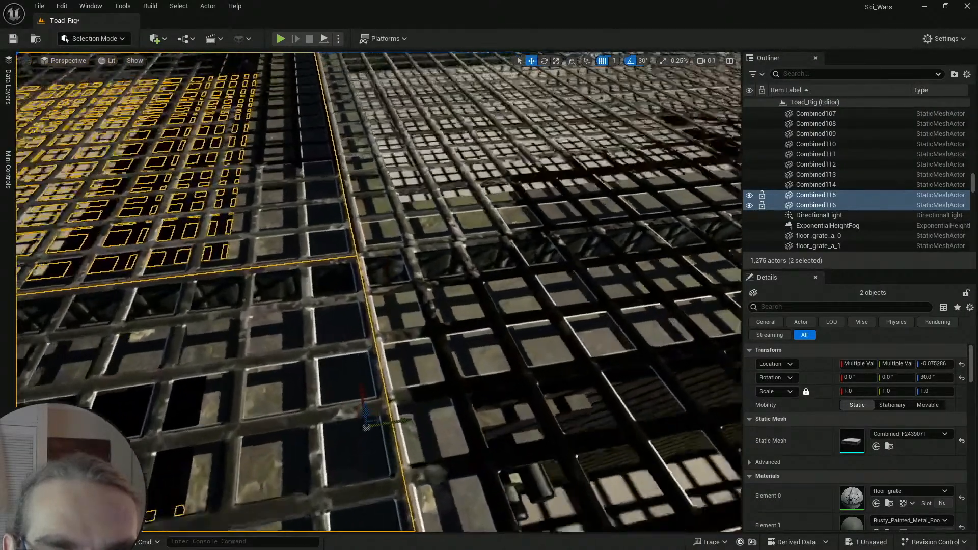
right_click_drag(372, 326, 373, 316)
key("w")
scroll(373, 321, "up", 1)
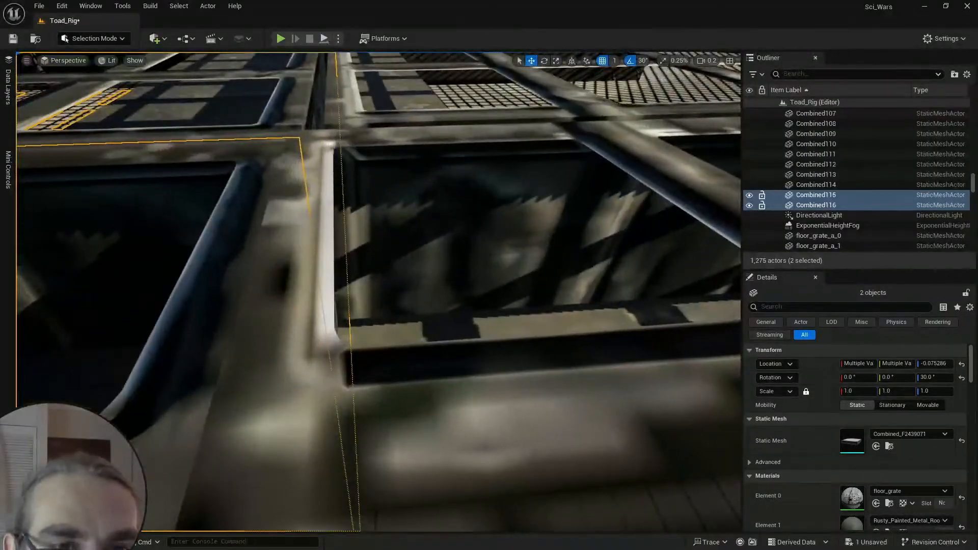
key("s")
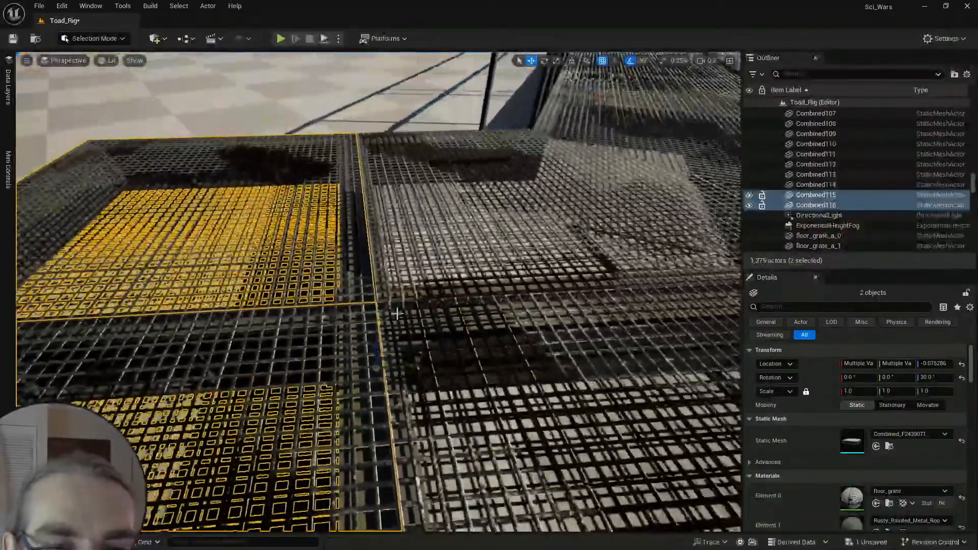
Step: Duplicate one inner and one outer handrail of the finished straight run and move the copies past the new corner
key("Escape")
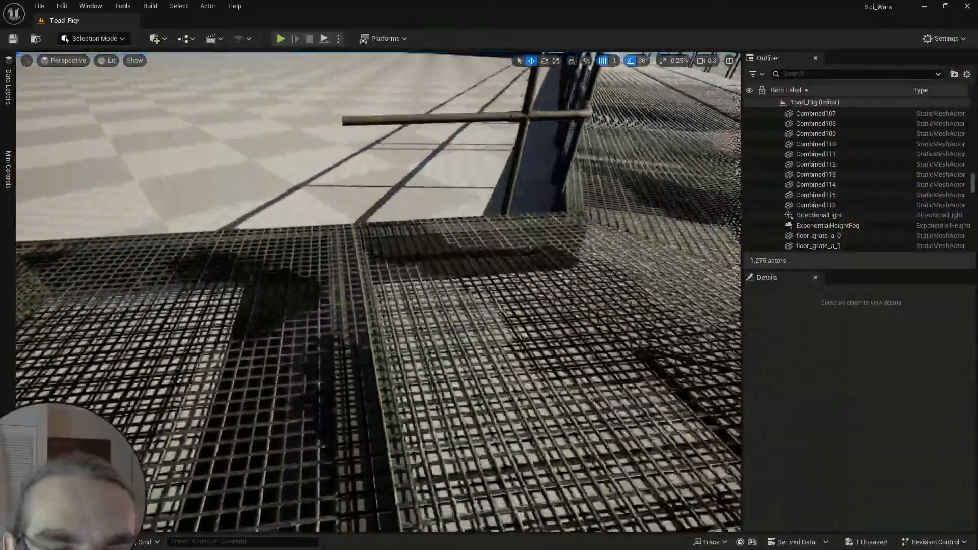
key("s")
right_click_drag(378, 292, 316, 296)
key("s")
key("s")
scroll(334, 234, "up", 1)
key("w")
key("s")
key("d")
scroll(403, 291, "up", 1)
key("w")
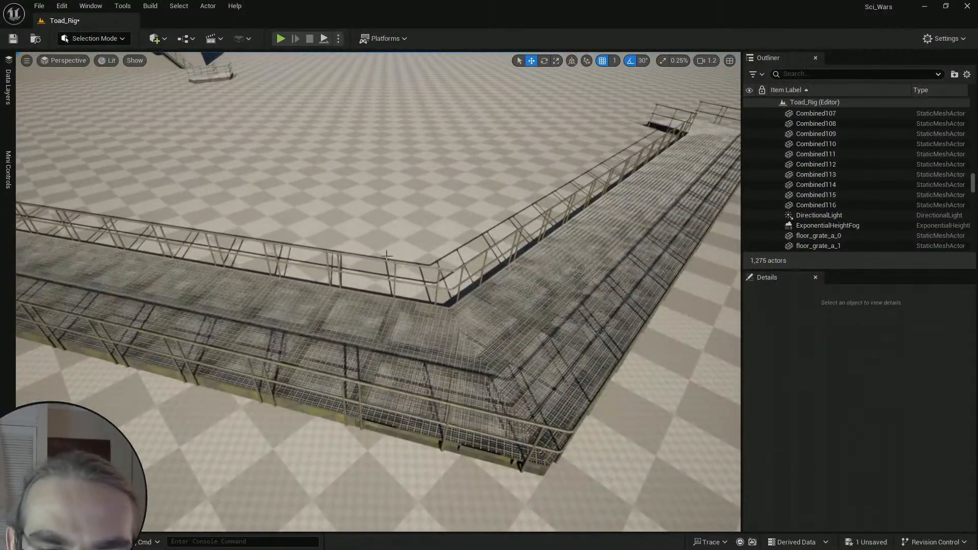
left_click(386, 261)
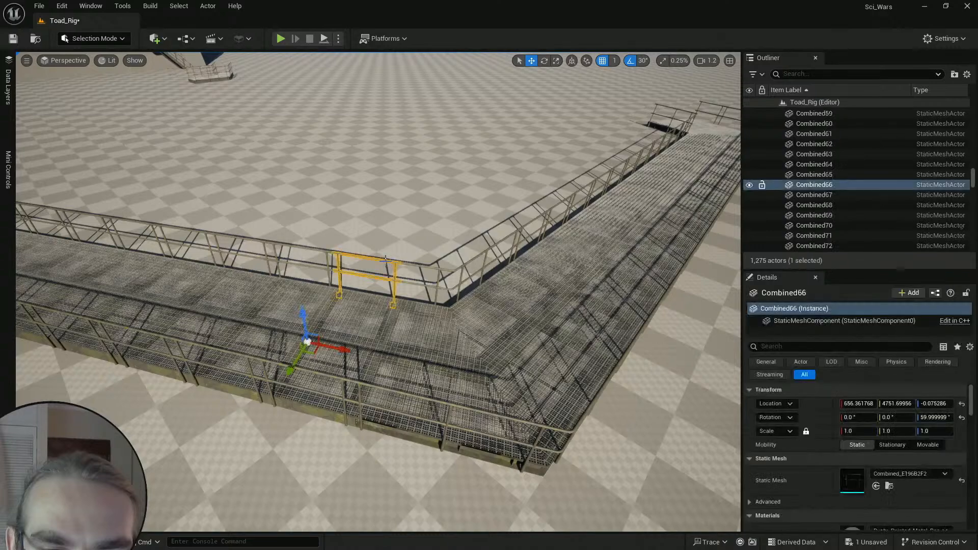
left_click(328, 376, "shift")
key("a")
right_click_drag(473, 327, 549, 348)
key("s")
scroll(473, 327, "up", 2)
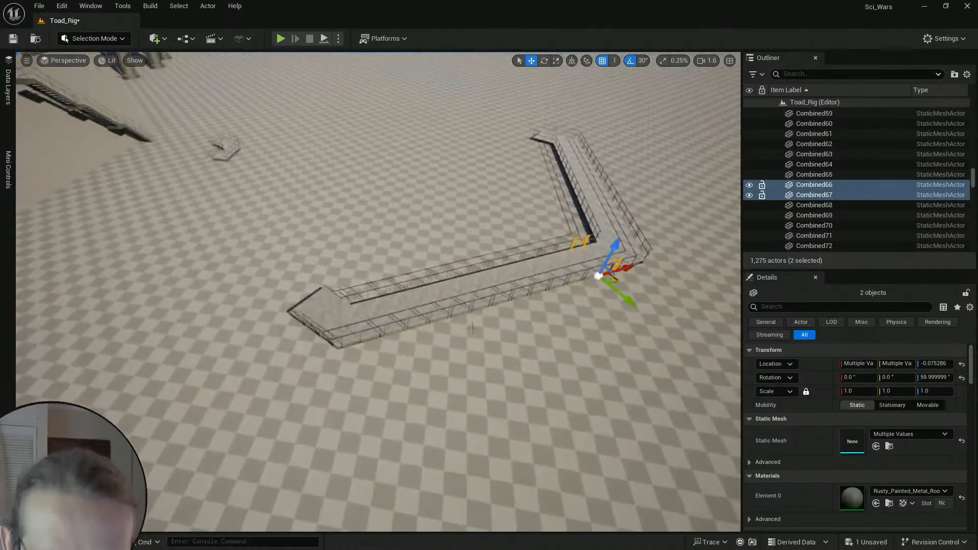
key("ctrl+d")
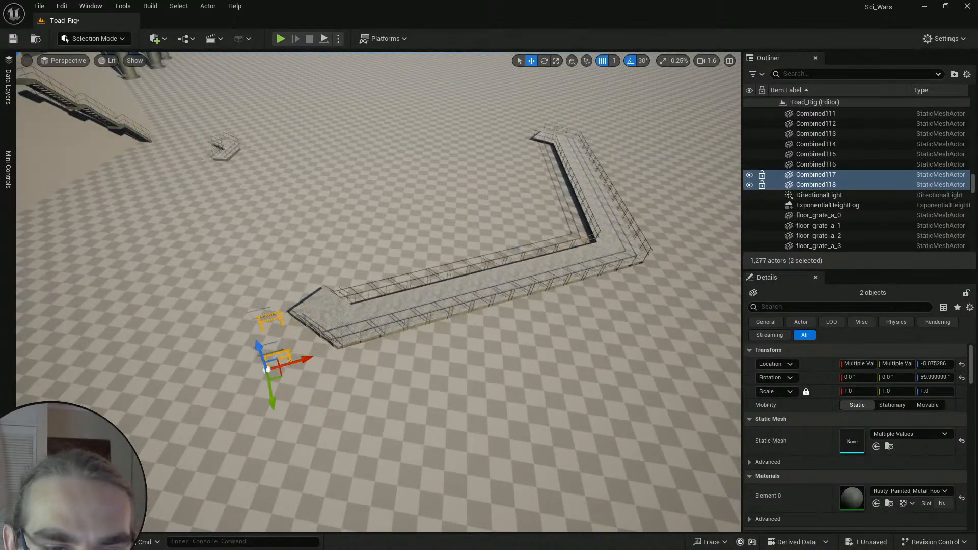
Step: Copy all Transform properties from the inner rotated grate and paste them onto the copied inner handrail
key("w")
right_click_drag(473, 327, 372, 338)
left_click(462, 178)
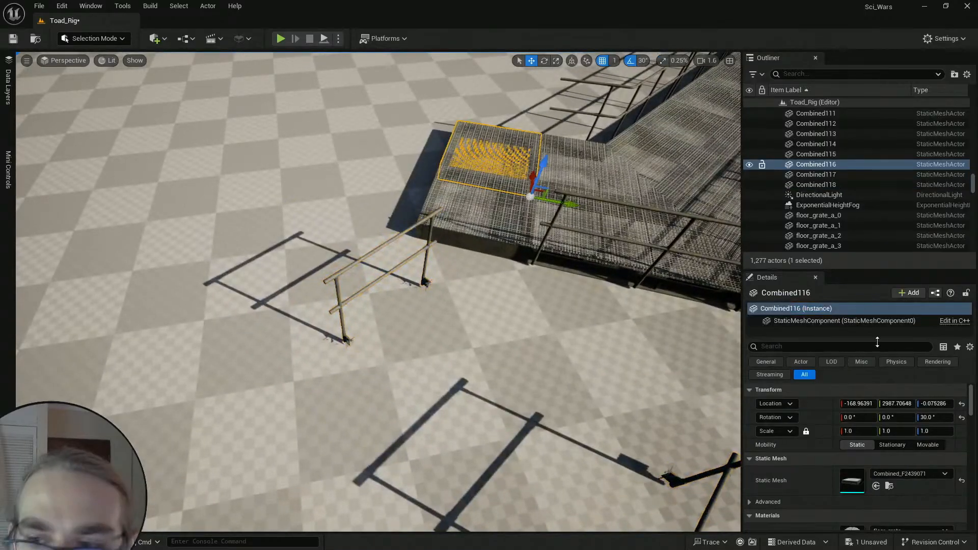
right_click(809, 402)
right_click(797, 391)
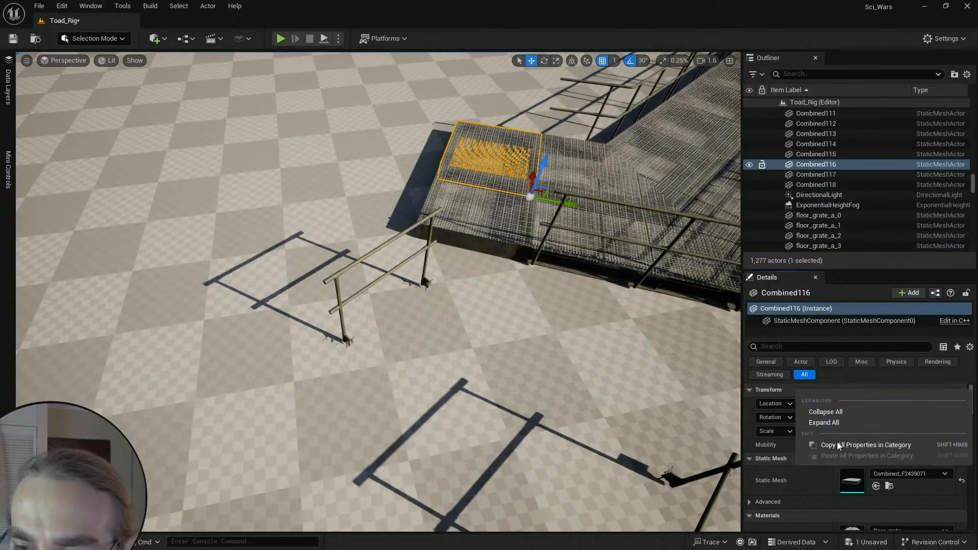
left_click(839, 445)
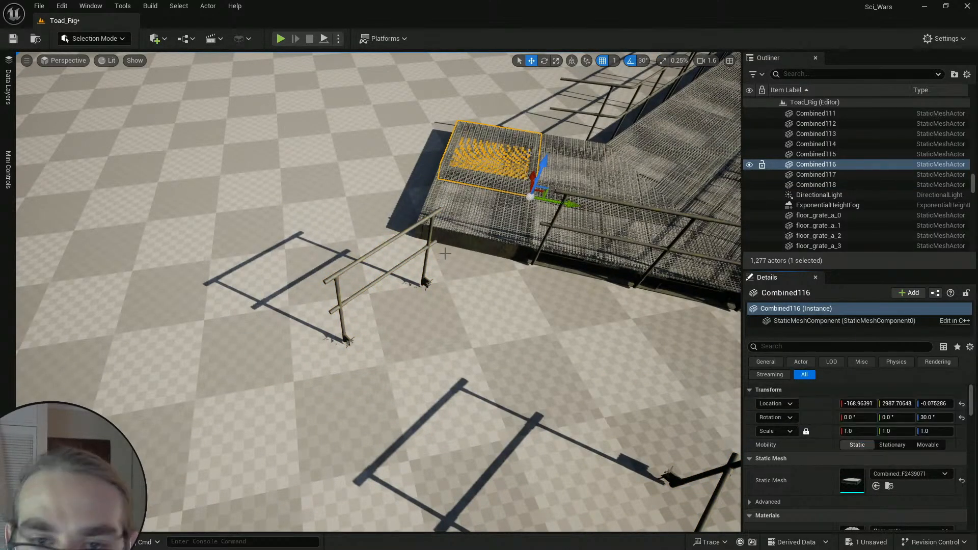
right_click(814, 389)
left_click(861, 457)
Step: Set the grid snap to 50 and rotation snap to 45°, rotate the inner handrail to 120° and move it onto the grate's inner edge
key("e")
key("f")
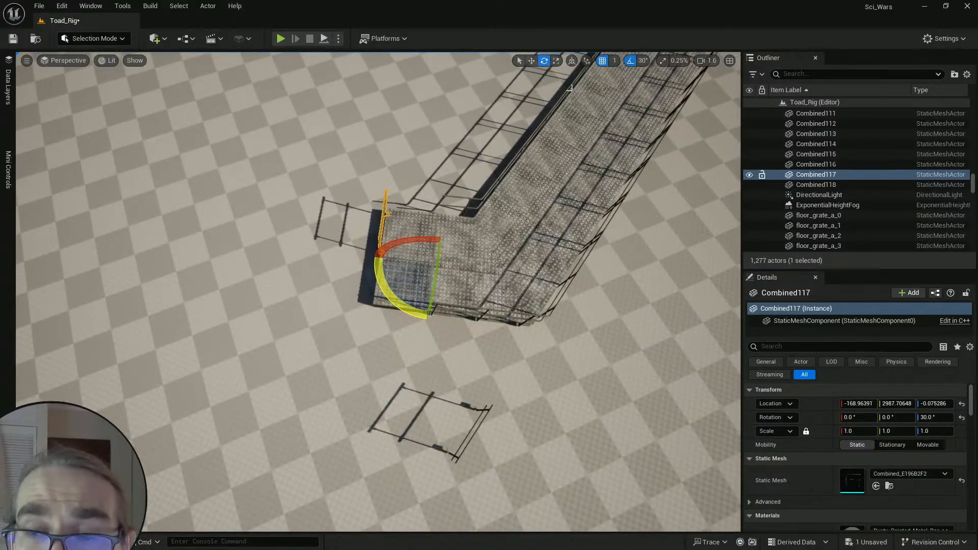
left_click(614, 60)
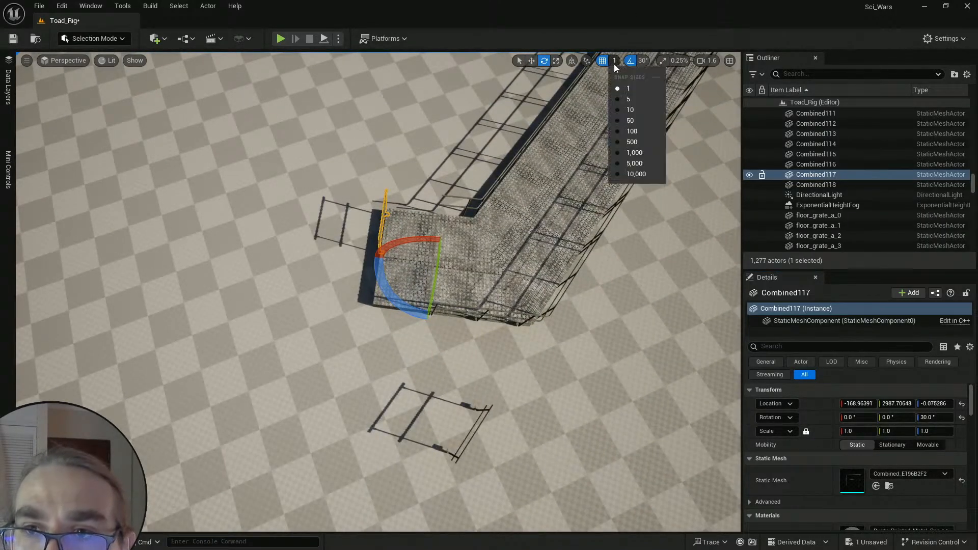
left_click(641, 124)
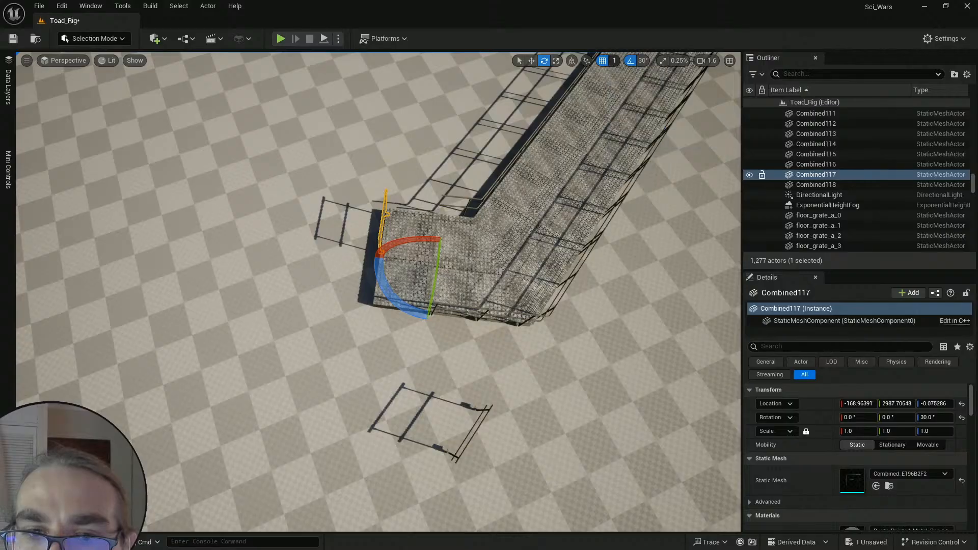
left_click(644, 60)
left_click(665, 123)
left_click_drag(402, 300, 459, 314)
key("w")
left_click_drag(469, 268, 420, 249)
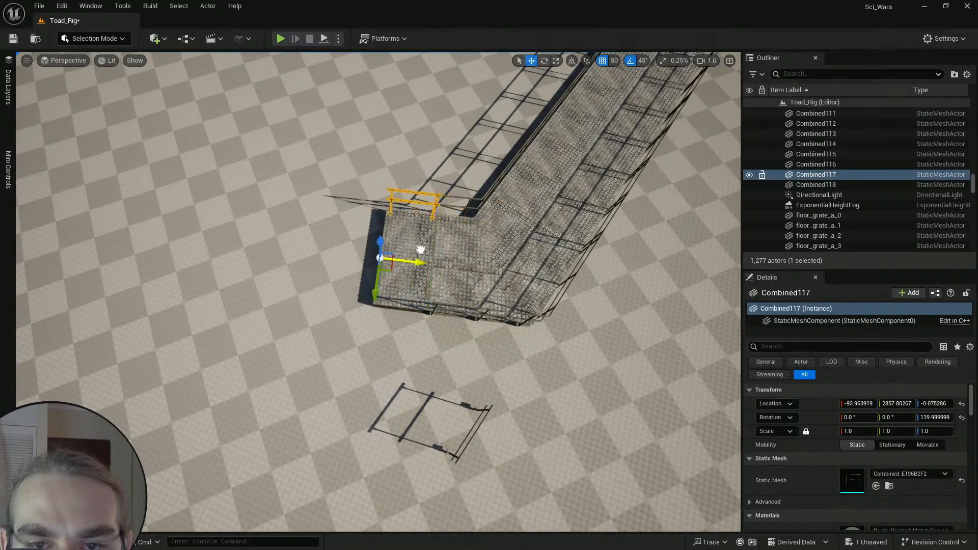
Step: Copy all Transform properties from the outer rotated grate and paste them onto the copied outer handrail
key("w")
right_click_drag(421, 249, 406, 273)
scroll(404, 118, "down", 3)
key("s")
scroll(403, 153, "down", 4)
left_click(409, 241)
key("s")
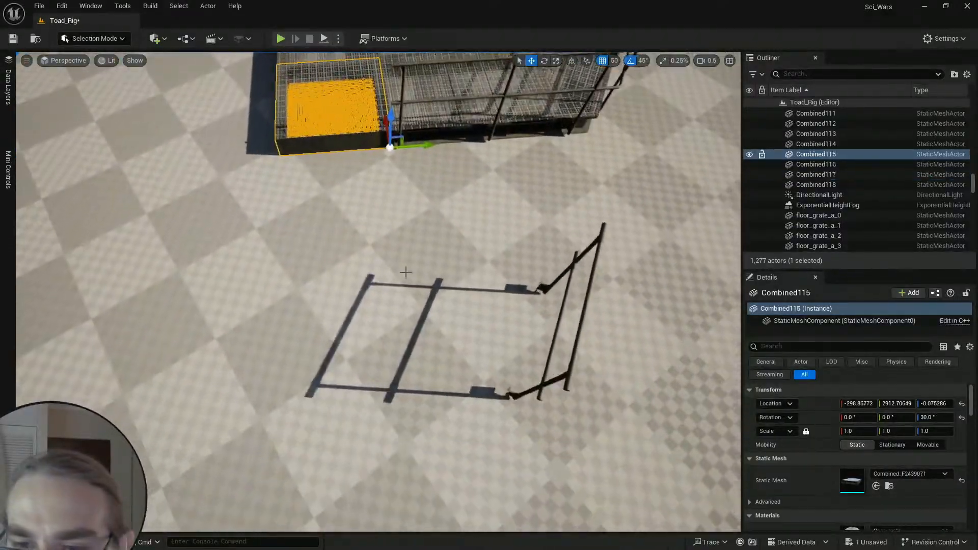
right_click(810, 393)
left_click(849, 446)
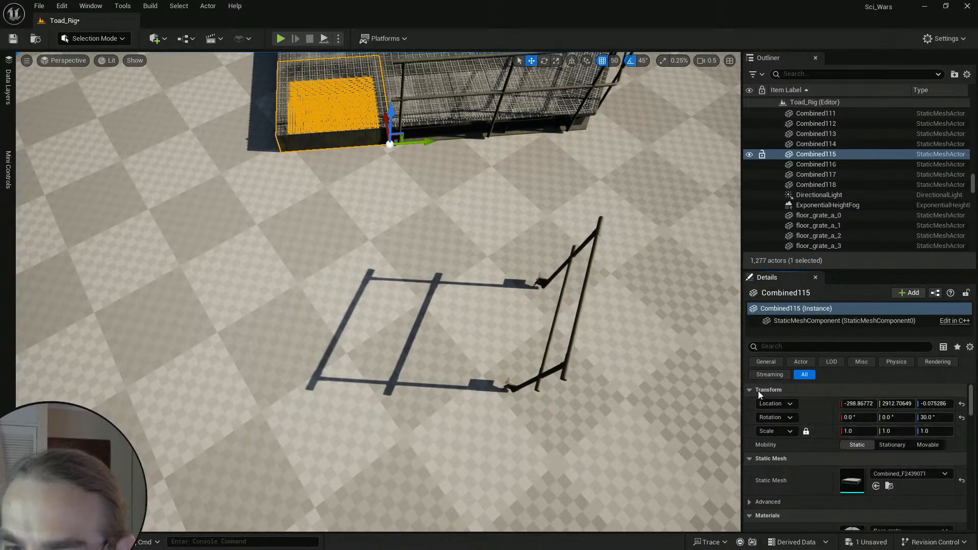
left_click(599, 235)
right_click(805, 387)
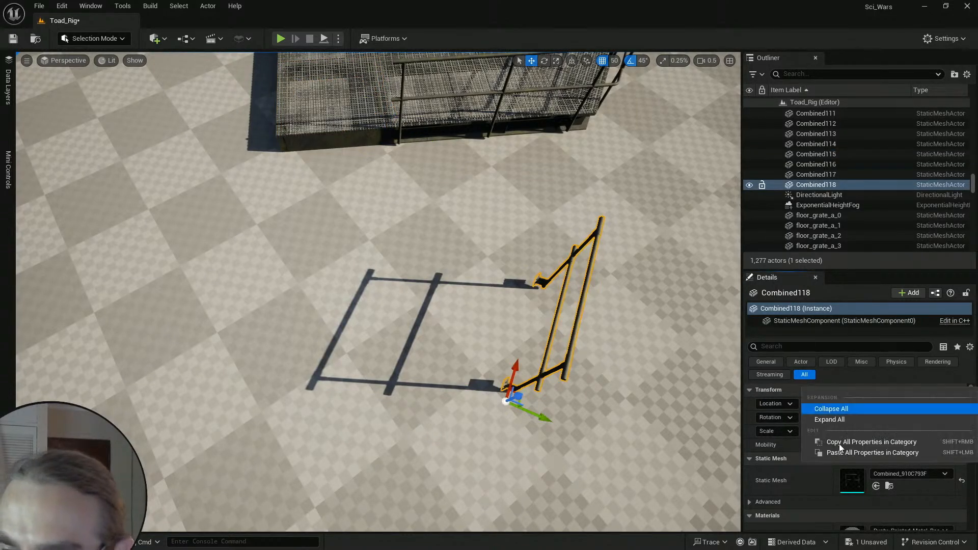
left_click(846, 453)
Step: Rotate the outer handrail by 90° to 120°, slide it along the outer grate's edge and deselect it
key("e")
left_click_drag(392, 185, 403, 174)
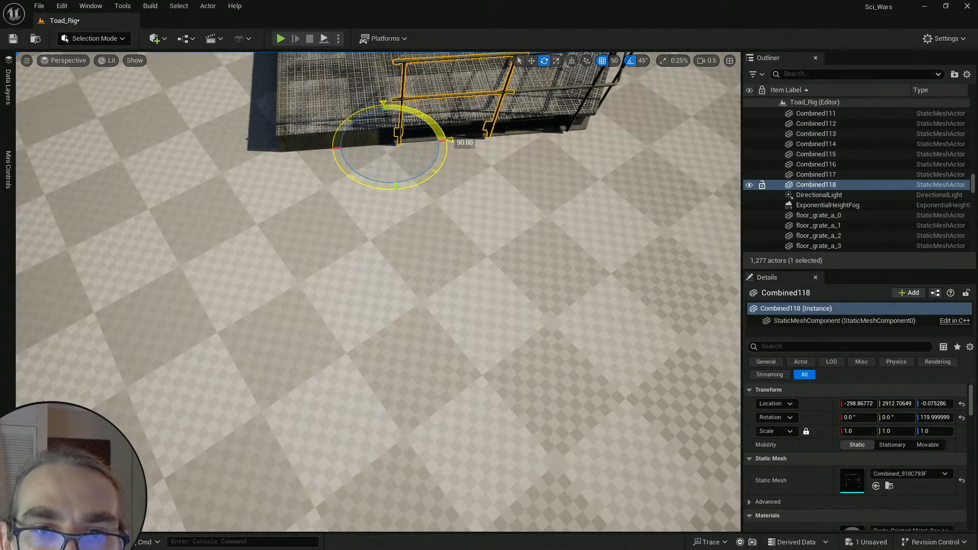
key("w")
left_click_drag(429, 143, 316, 142)
key("q")
key("Escape")
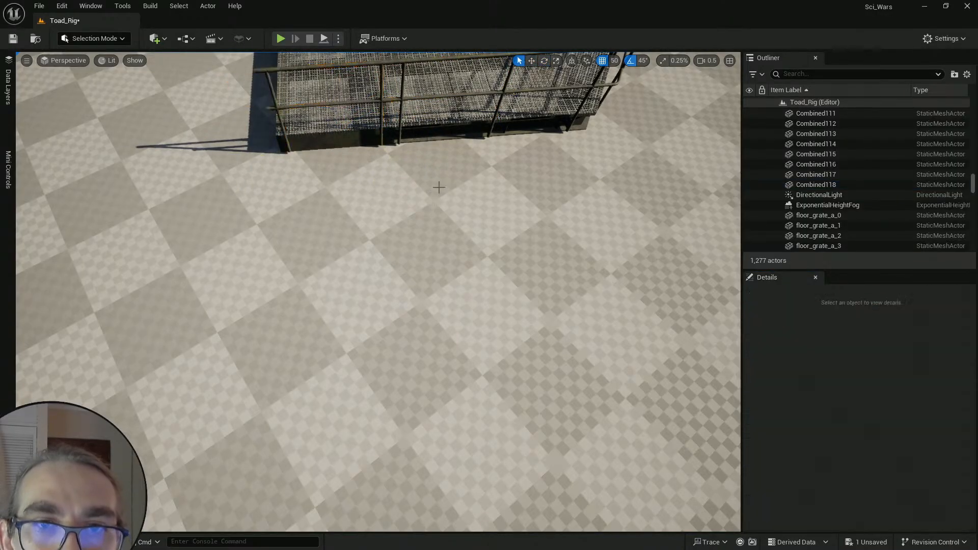
Step: Select the two grates and two handrails of this section and duplicate them three times end to end along the new side
key("w")
right_click_drag(439, 186, 435, 182)
scroll(439, 185, "up", 2)
key("s")
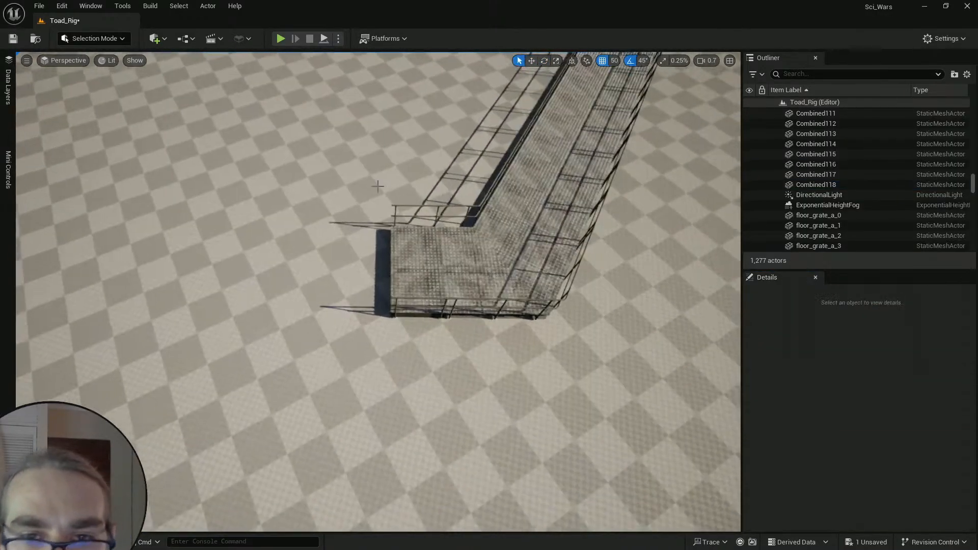
left_click_drag(378, 183, 425, 367)
key("ctrl+d")
key("w")
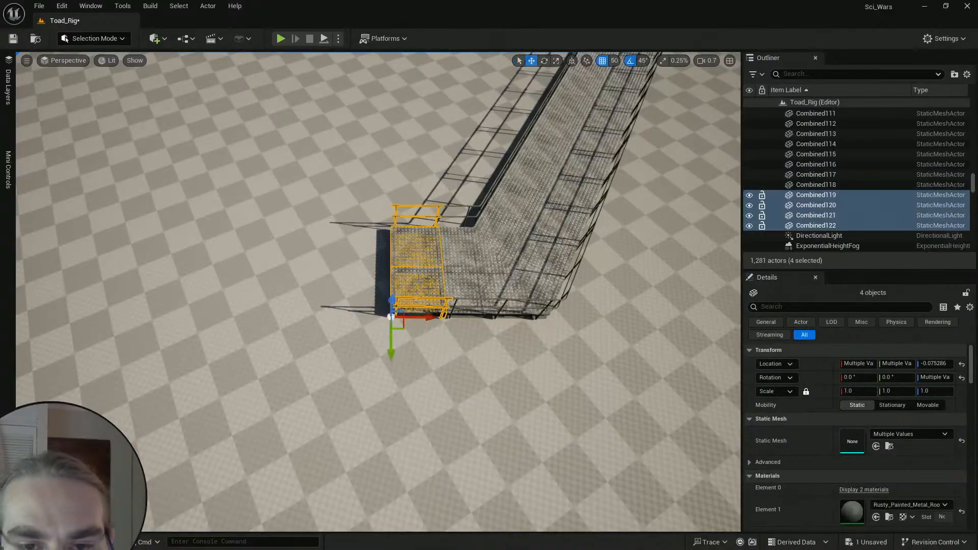
left_click_drag(430, 317, 271, 312)
key("ctrl+d")
key("ctrl+d")
left_click(194, 174)
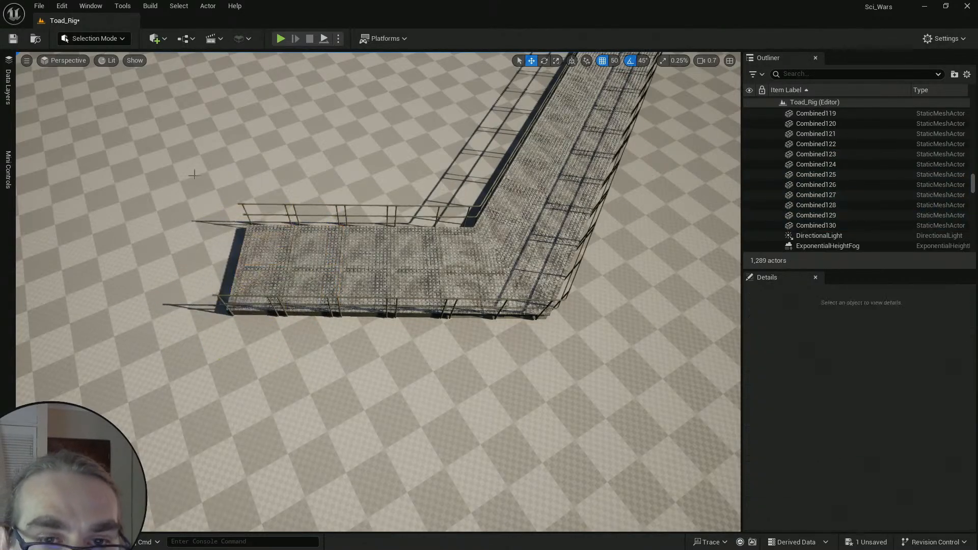
Step: Duplicate the four-section run twice, lining the copies up end to end to lengthen the new side, and deselect them
mouse_move(195, 175)
right_mouse_down()
mouse_move(298, 178)
mouse_move(194, 186)
right_mouse_up()
left_click_drag(171, 92, 432, 350, "ctrl+alt")
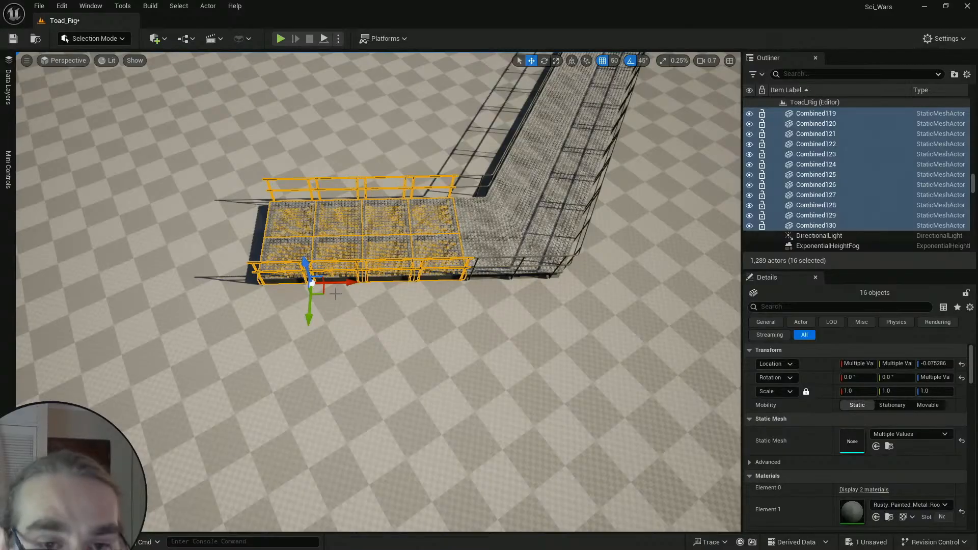
key("ctrl+d")
key("s")
right_click_drag(335, 294, 287, 291)
scroll(335, 294, "up", 3)
left_click_drag(438, 284, 177, 300)
key("Escape")
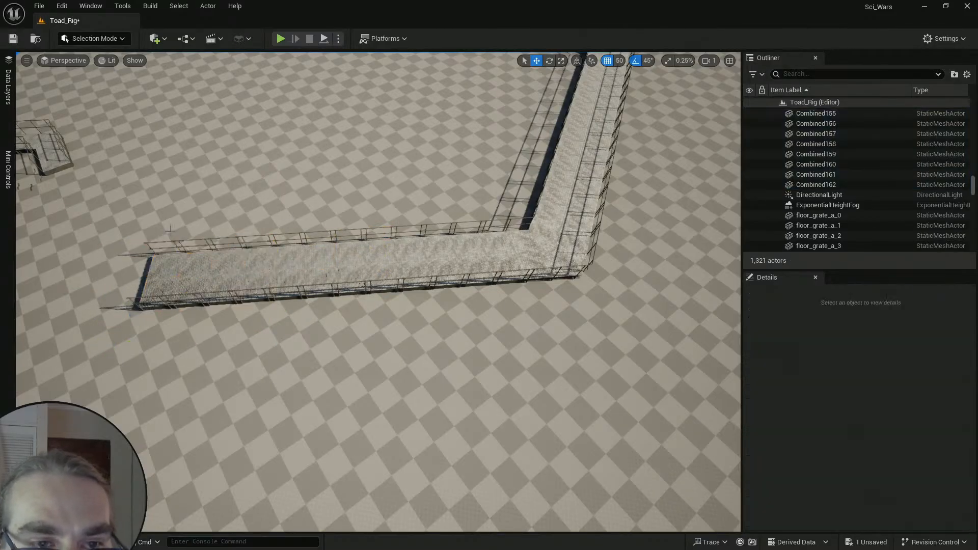
Step: Select all twelve sections of the new side, duplicate them and move the copy along the run to extend it
left_click_drag(469, 403, 501, 397, "ctrl+alt")
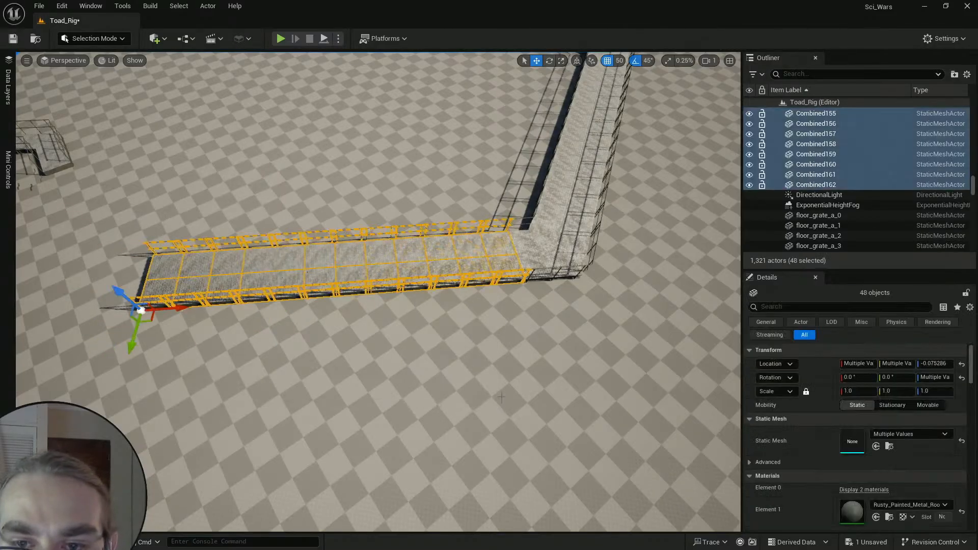
key("d")
scroll(488, 359, "up", 4)
right_click_drag(488, 359, 300, 356)
left_click_drag(92, 206, 428, 269)
key("d")
right_click_drag(423, 268, 223, 276)
key("w")
key("a")
key("a")
key("s")
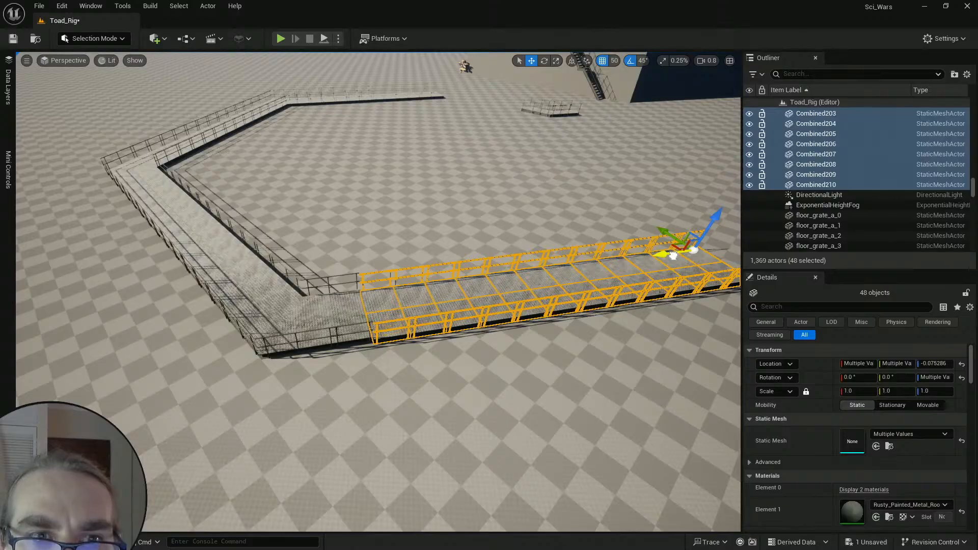
Step: Set the grid snap to 1 and shift the copied twelve-section run toward the adjoining catwalk's handrail and grates
right_click_drag(674, 259, 736, 281)
key("w")
scroll(675, 259, "down", 1)
key("w")
key("a")
scroll(630, 285, "down", 1)
right_click_drag(629, 285, 639, 255)
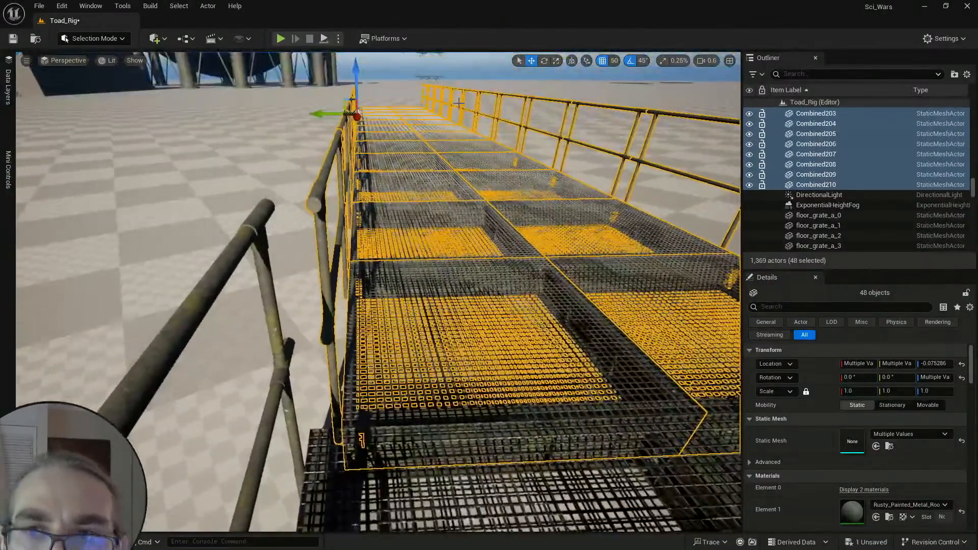
left_click_drag(324, 117, 319, 119)
left_click(614, 60)
left_click(632, 90)
left_click(615, 61)
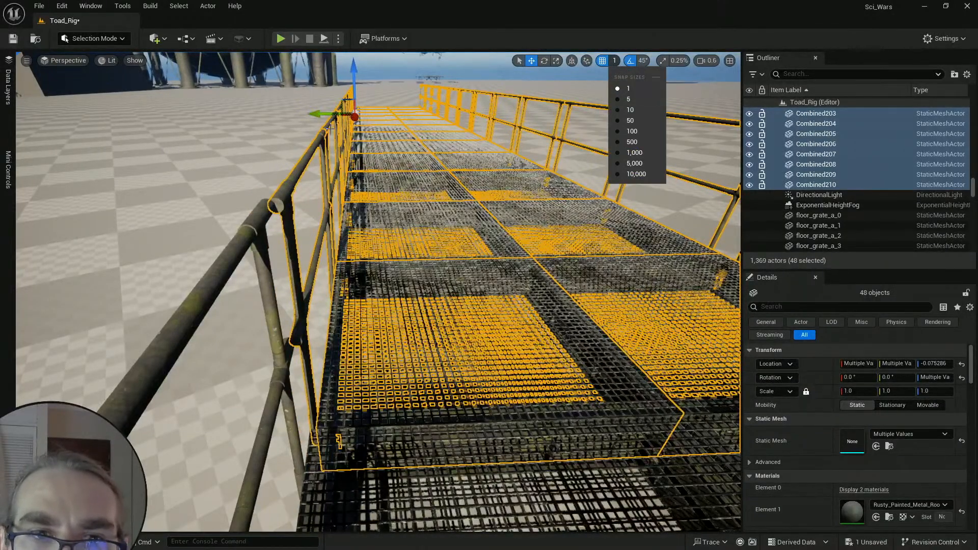
left_click_drag(321, 119, 321, 121)
mouse_move(320, 122)
right_mouse_down()
mouse_move(329, 110)
mouse_move(329, 138)
mouse_move(325, 120)
right_mouse_up()
scroll(326, 112, "down", 3)
key("w")
scroll(325, 120, "down", 2)
left_click_drag(323, 121, 321, 125)
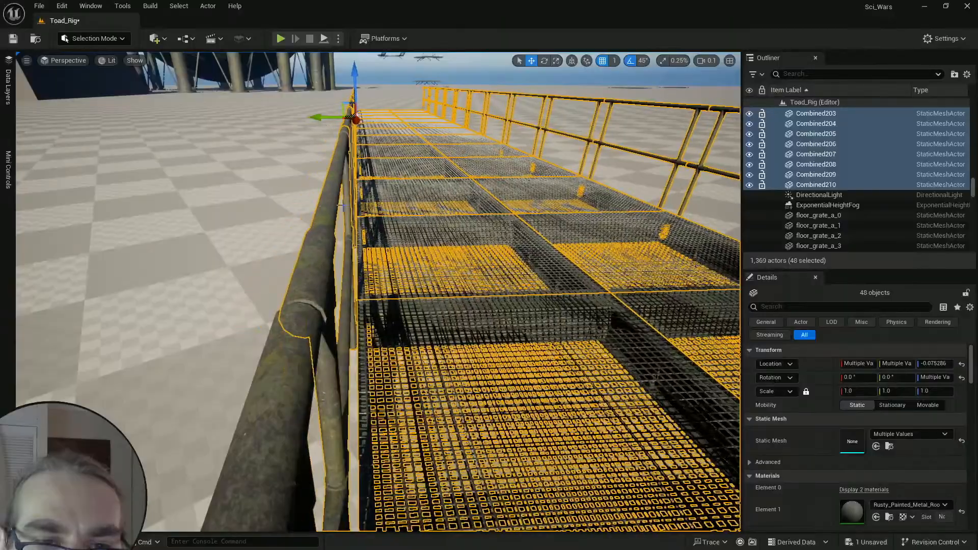
Step: Turn off grid snapping and nudge the copied run sideways until its handrail lines up with the adjoining one
key("a")
right_click_drag(342, 206, 372, 218)
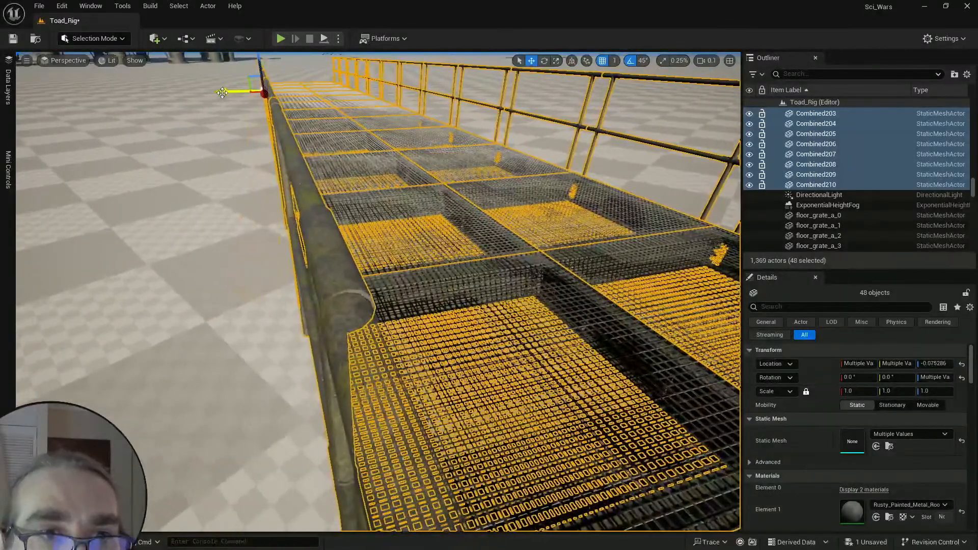
left_click_drag(224, 93, 224, 93, "shift")
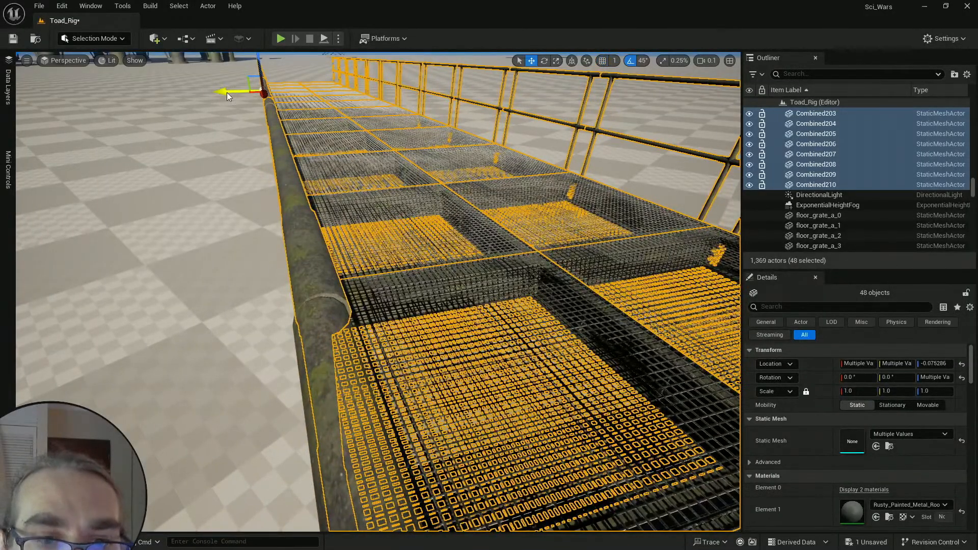
left_click_drag(227, 96, 226, 96, "shift")
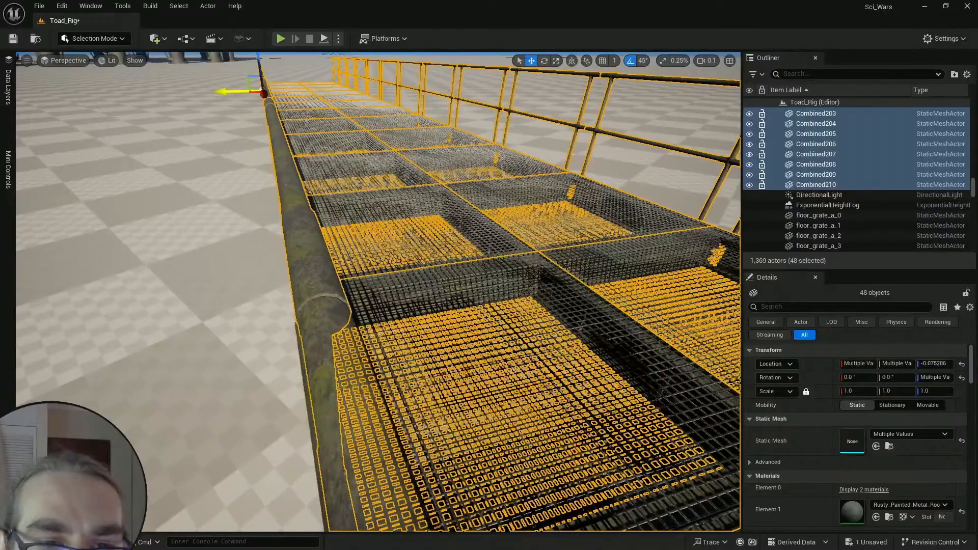
Step: Make the copied run's end grate at the joint the reference for the move gizmo, keeping all 48 pieces selected
right_click_drag(226, 94, 227, 123)
key("s")
key("e")
key("w")
scroll(229, 108, "up", 1)
key("s")
key("s")
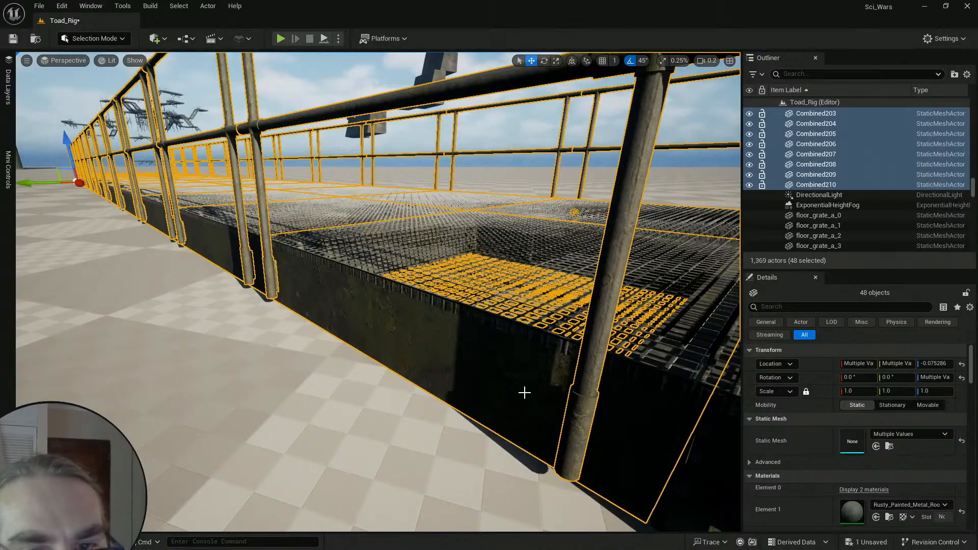
left_click(524, 392, "ctrl")
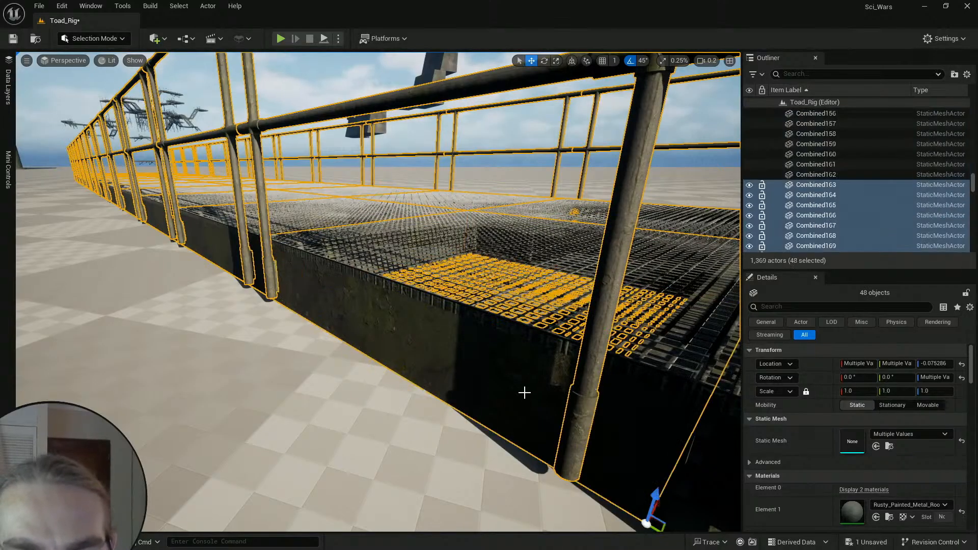
Step: Shift the copied run into line with the adjoining grate at the joint without grid snapping, and deselect it
right_click_drag(524, 392, 611, 427)
key("w")
key("w")
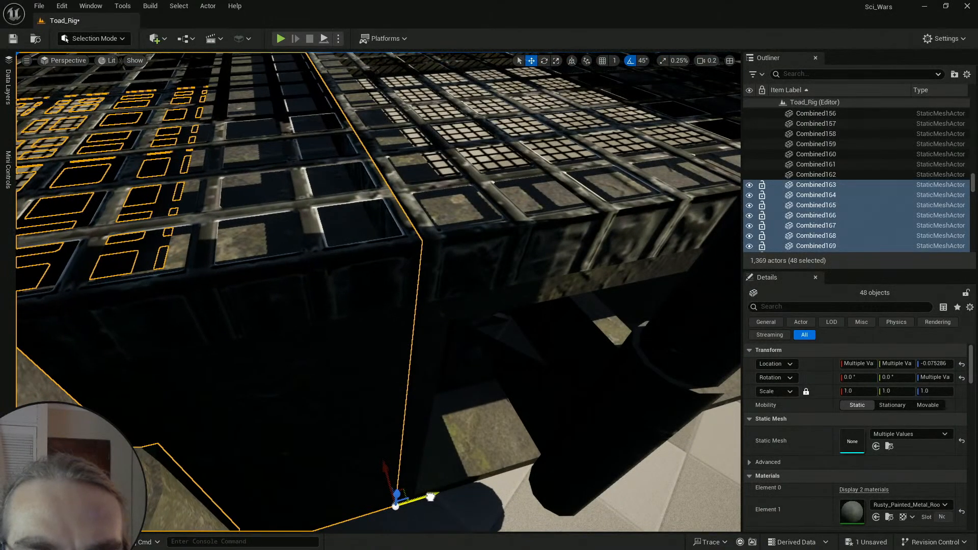
left_click_drag(431, 497, 432, 499)
key("d")
right_click_drag(432, 496, 298, 530)
right_click_drag(490, 413, 491, 415)
key("w")
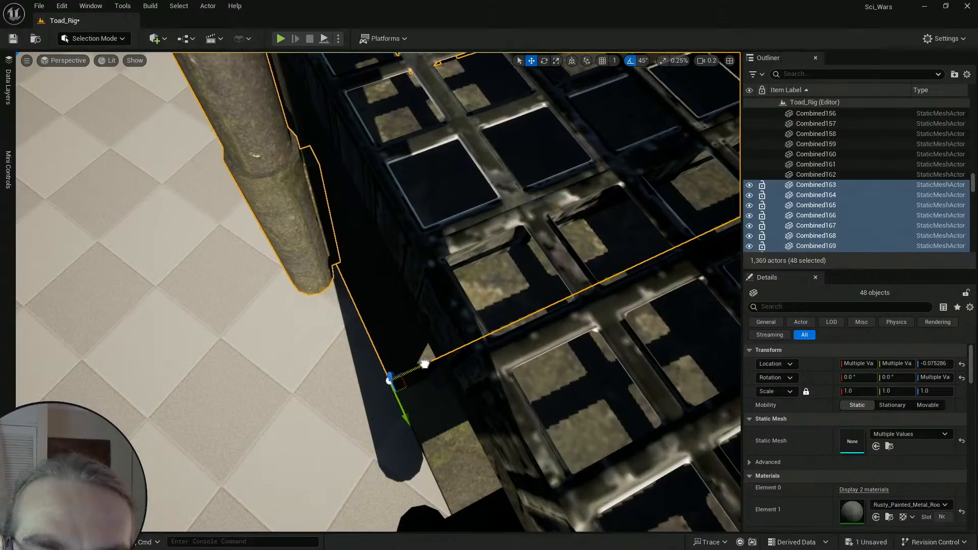
key("Escape")
key("s")
right_click_drag(441, 350, 489, 301)
scroll(442, 350, "up", 5)
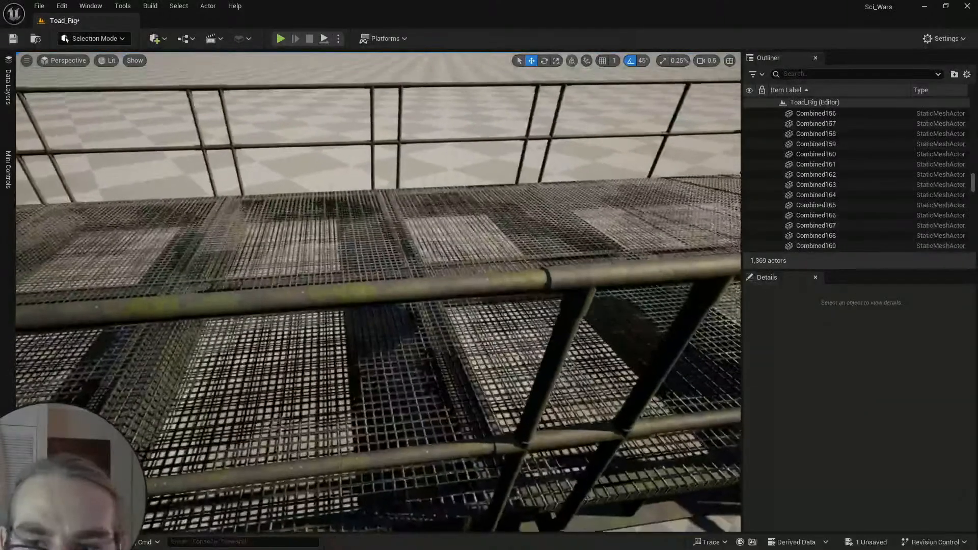
Step: Examine the partial catwalk ring from above, comparing the inner corner grates at the far ends of the two middle sides
key("s")
right_click_drag(306, 283, 235, 280)
scroll(305, 284, "up", 4)
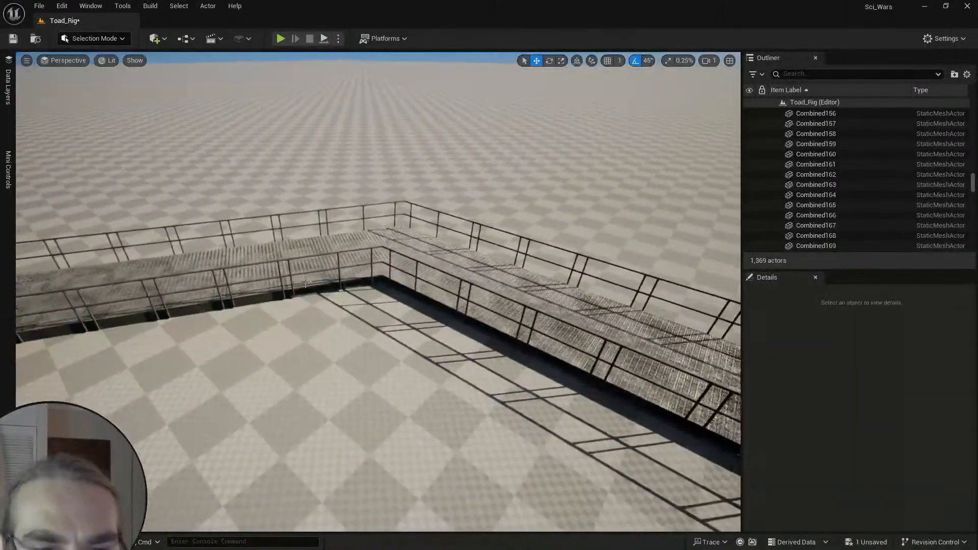
left_click(305, 283)
key("s")
right_click_drag(306, 284, 346, 333)
scroll(306, 283, "up", 4)
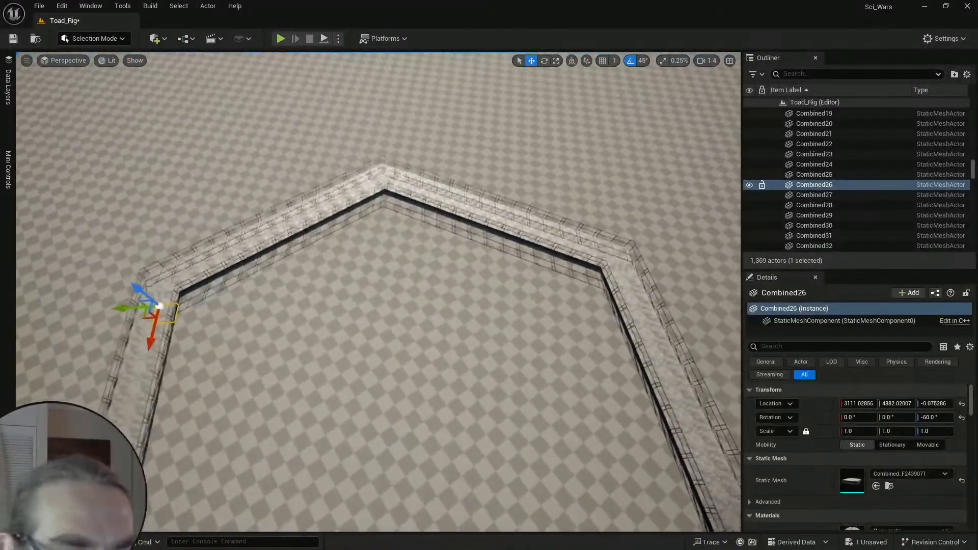
left_click(166, 296)
right_click_drag(239, 297, 272, 300)
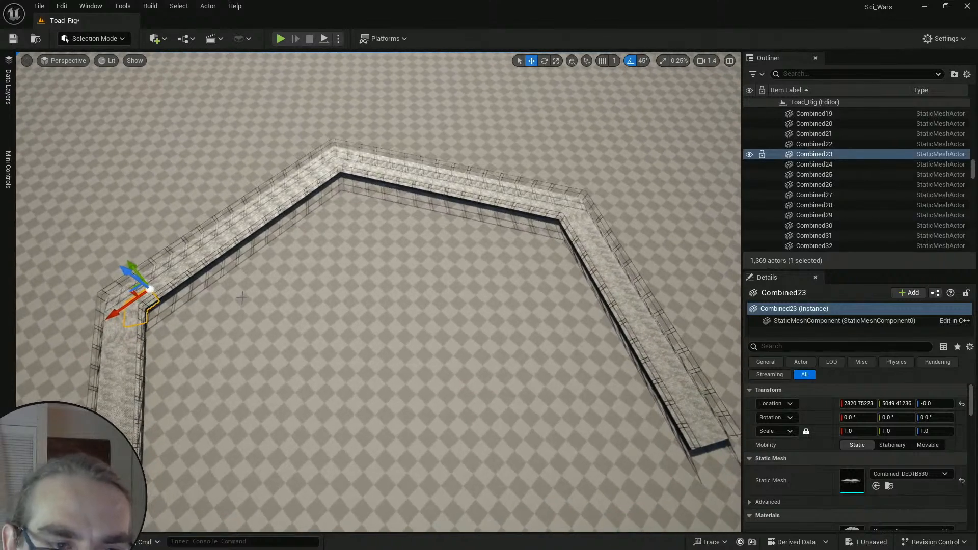
left_click(566, 222, "ctrl")
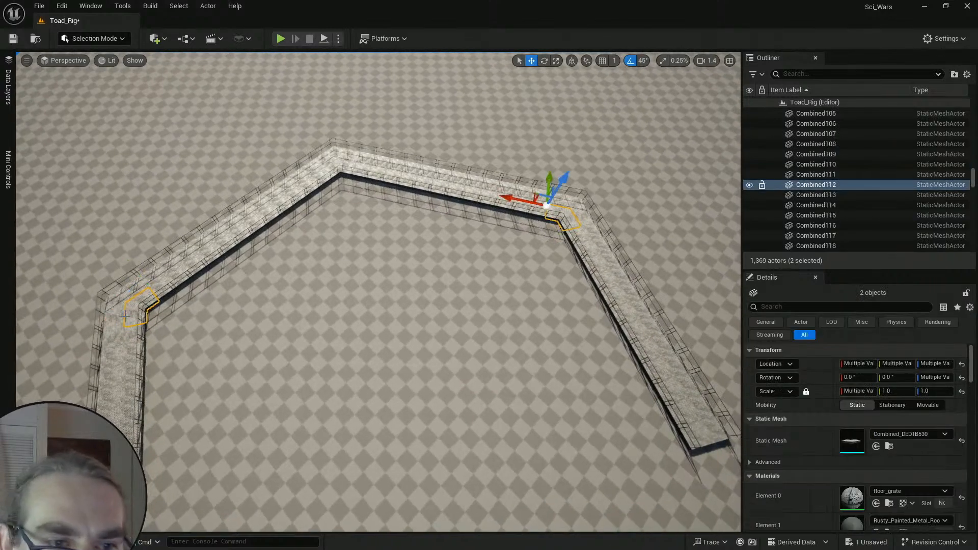
key("s")
right_click_drag(125, 316, 113, 328)
key("s")
left_click(300, 243)
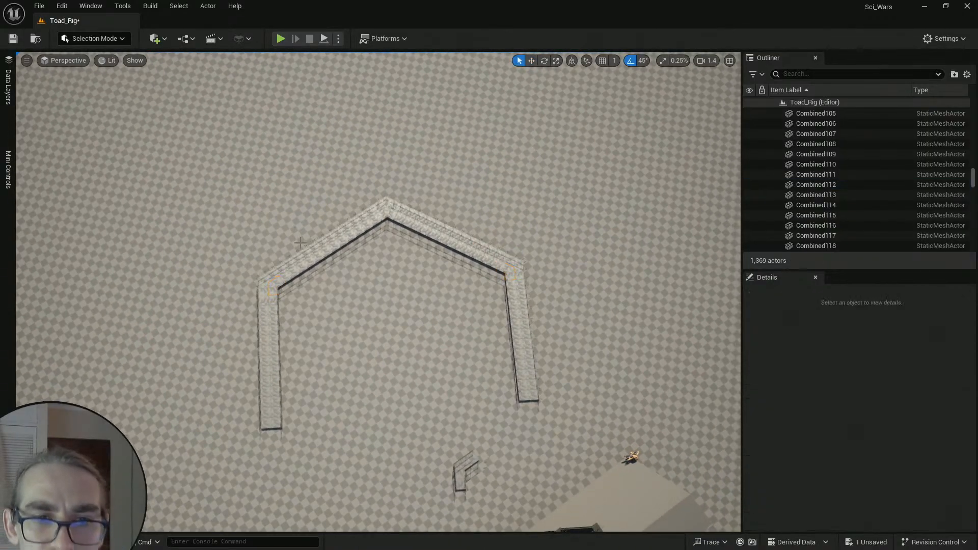
Step: Move the 25-piece spare corner assembly out of the ring's open area to the floor outside it, and deselect it
right_click_drag(486, 307, 588, 311)
right_click_drag(444, 290, 435, 316)
key("s")
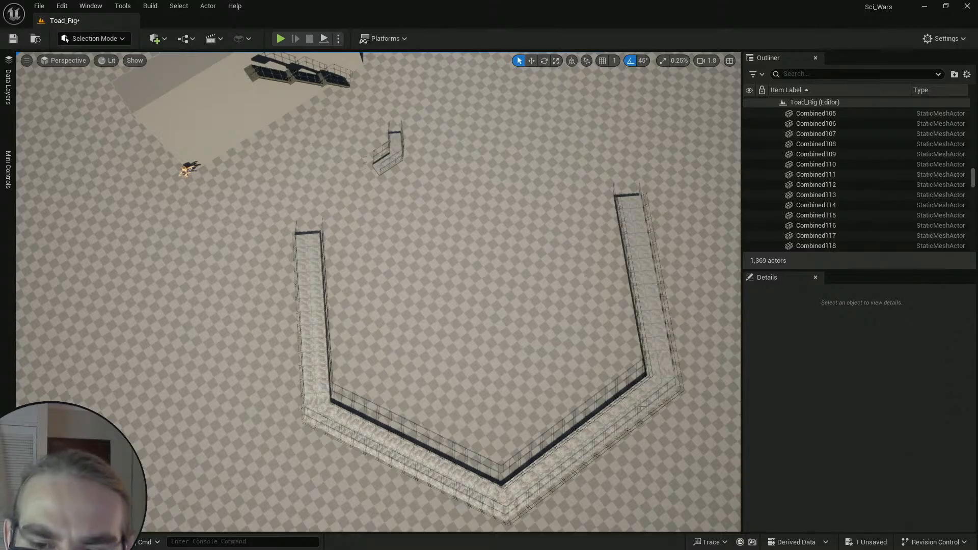
right_click_drag(469, 156, 444, 142)
left_click(467, 202)
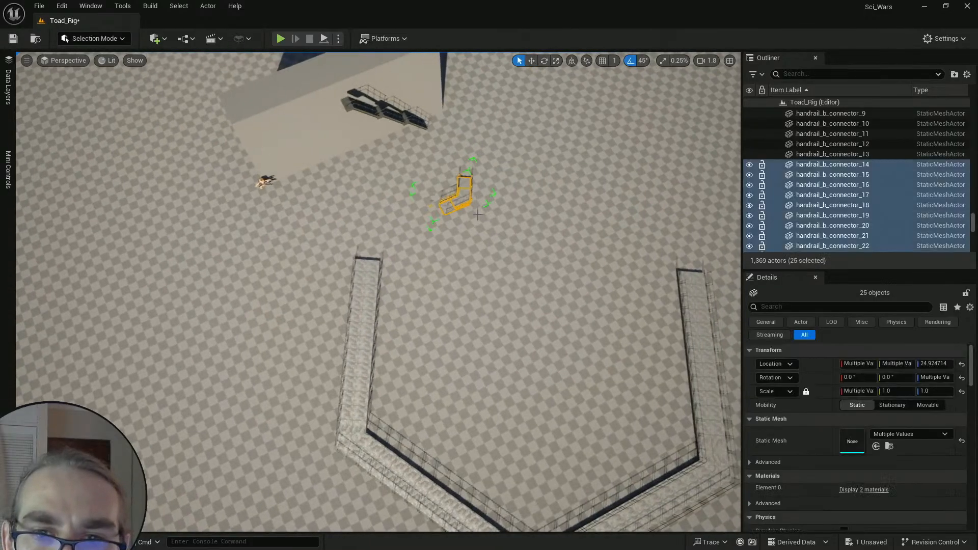
left_click_drag(473, 236, 246, 336)
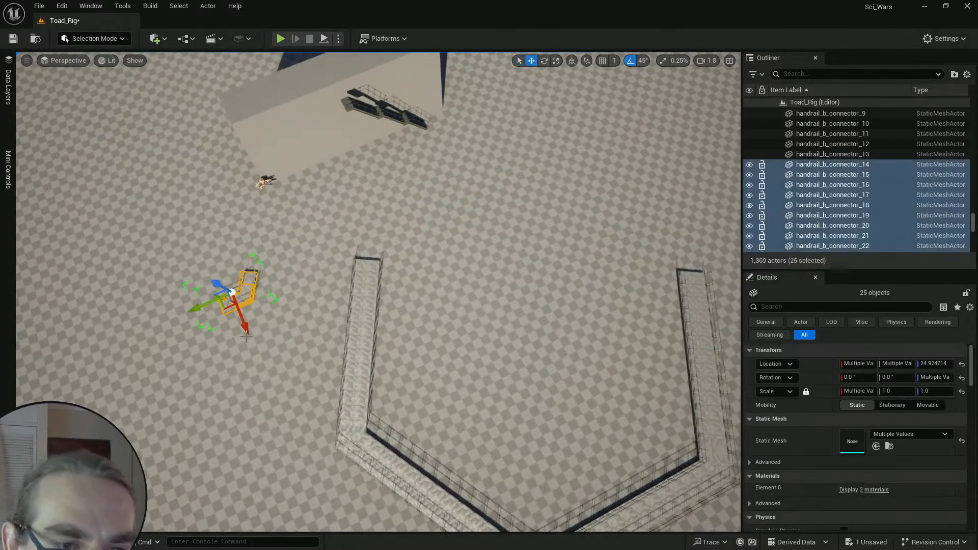
right_click_drag(252, 327, 236, 322)
left_click_drag(251, 333, 238, 279)
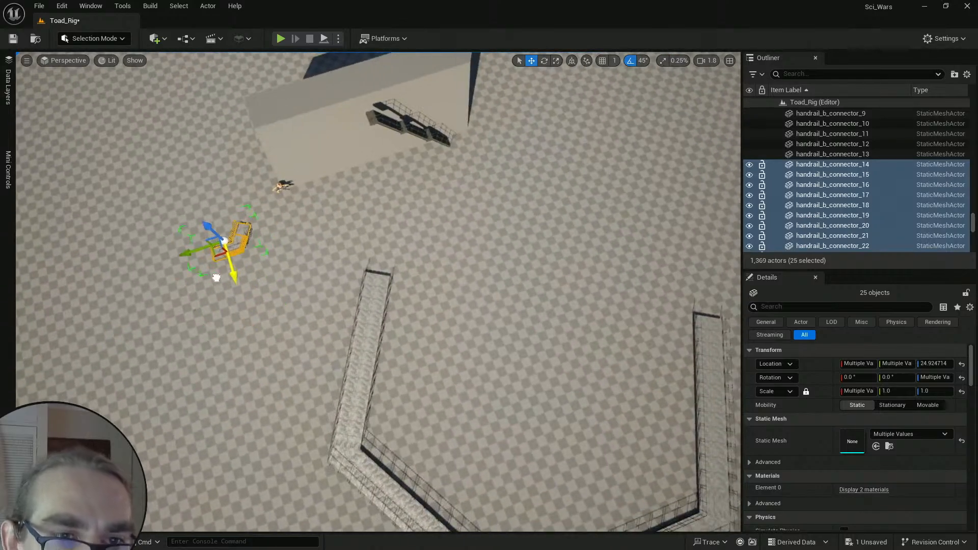
left_click(416, 295)
Step: Select the four pieces of the ring corner nearest the spare assembly: both corner grates plus the outer and inner handrails
mouse_move(417, 296)
right_mouse_down()
mouse_move(458, 288)
mouse_move(410, 303)
right_mouse_up()
scroll(416, 295, "down", 4)
key("s")
scroll(414, 298, "up", 3)
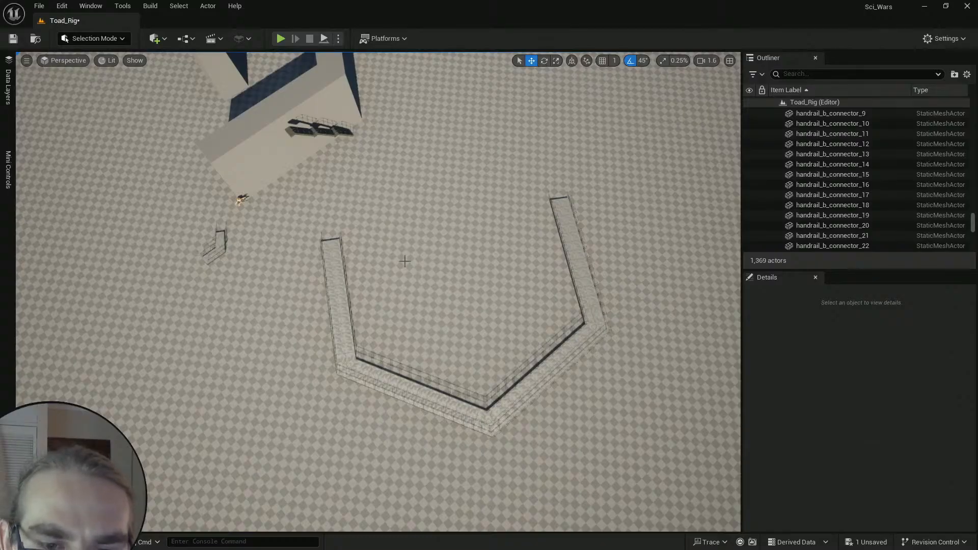
key("w")
right_click_drag(405, 261, 479, 253)
scroll(405, 261, "down", 2)
scroll(405, 261, "down", 3)
key("w")
key("w")
left_click(412, 322)
left_click(422, 277)
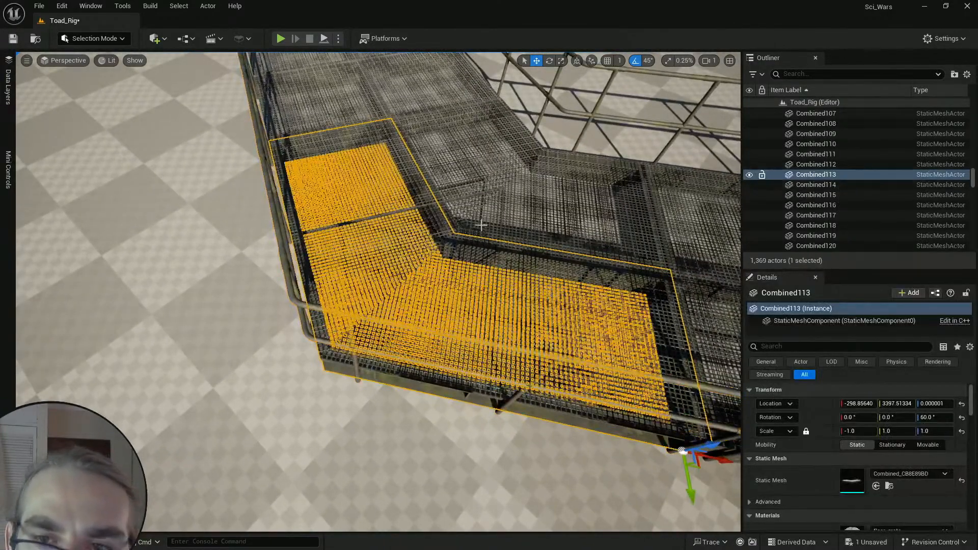
left_click(550, 164)
key("Escape")
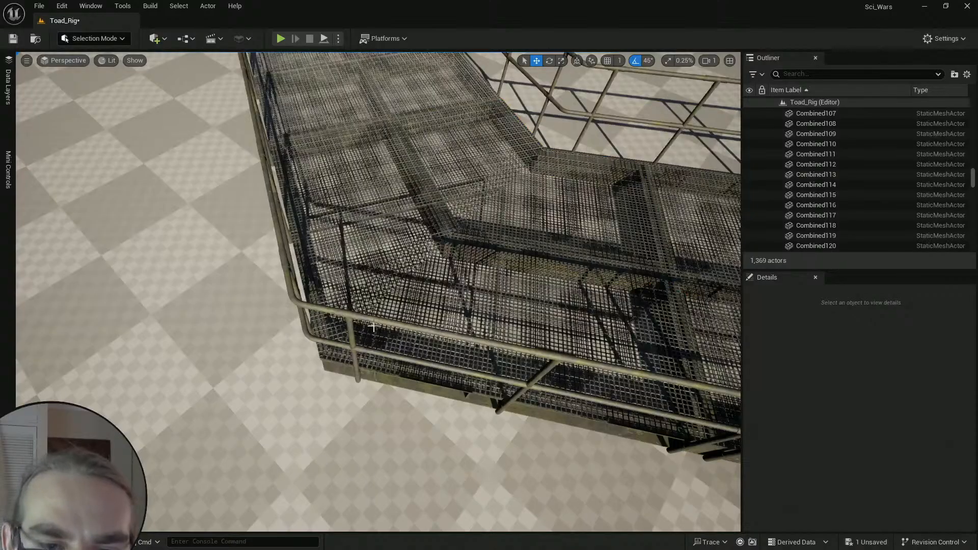
left_click(373, 326)
left_click(508, 257, "ctrl")
left_click(549, 221, "ctrl")
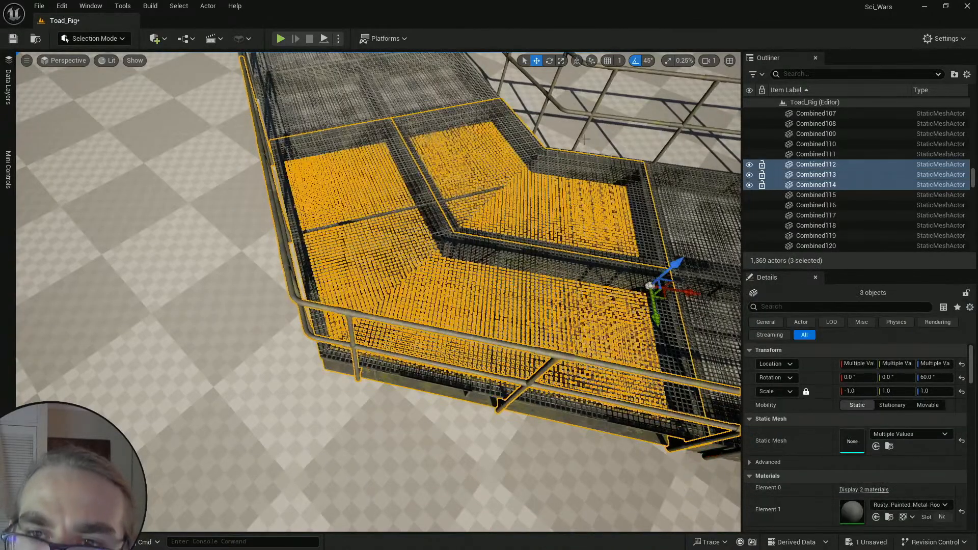
left_click(590, 113, "ctrl")
Step: Duplicate the four selected corner pieces and rotate the copy by 90 degrees about the vertical axis
key("s")
right_click_drag(590, 113, 555, 107)
scroll(575, 113, "up", 4)
key("ctrl+grave")
key("s")
right_click_drag(531, 296, 531, 270)
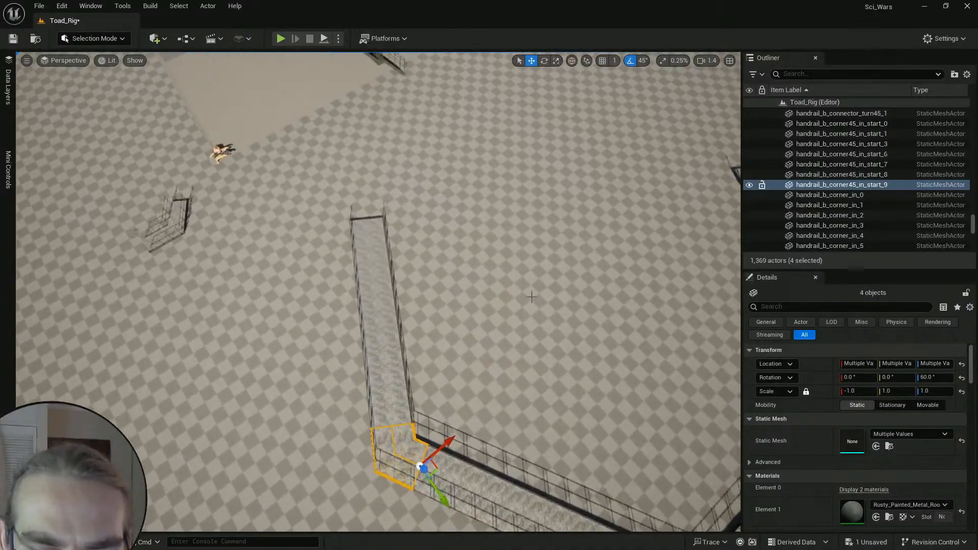
key("ctrl+d")
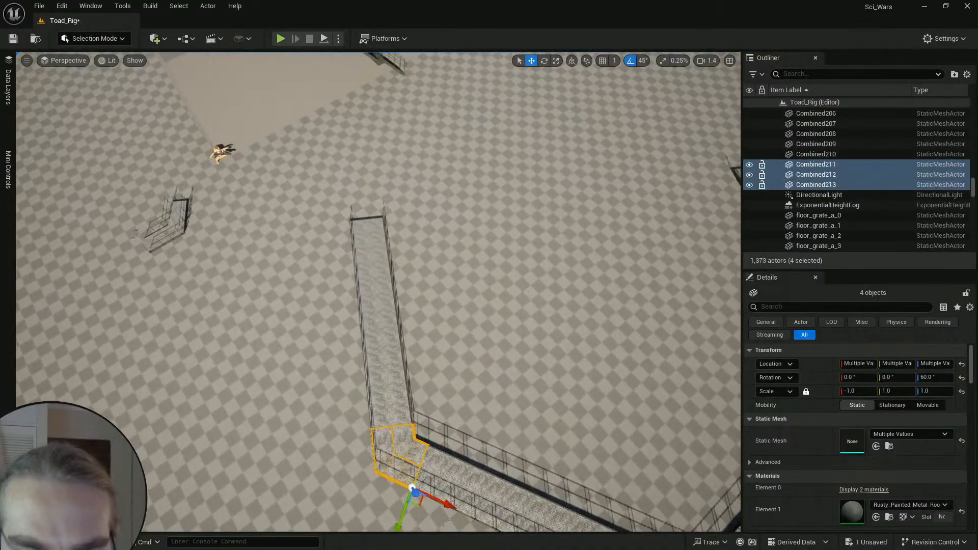
left_click_drag(379, 441, 466, 514)
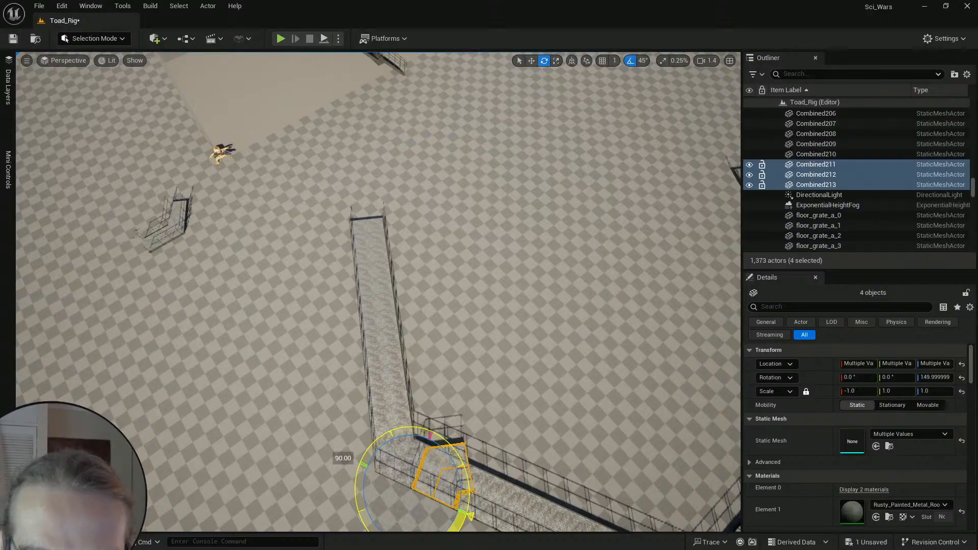
Step: Move the copied corner along to the open end of the straight run that starts at the original corner
key("w")
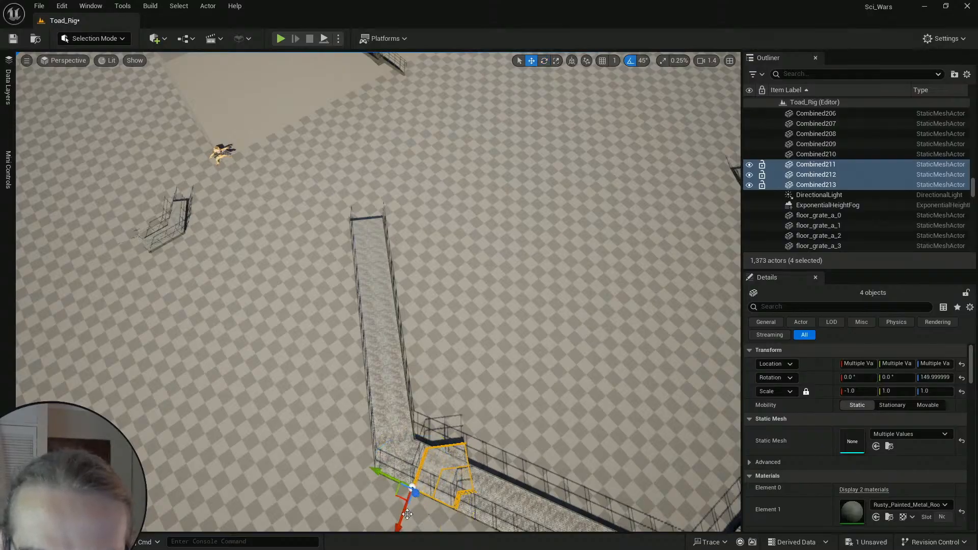
left_click_drag(407, 514, 331, 242)
mouse_move(331, 243)
right_mouse_down()
mouse_move(332, 224)
mouse_move(301, 242)
mouse_move(336, 225)
right_mouse_up()
key("w")
scroll(316, 235, "down", 2)
key("f")
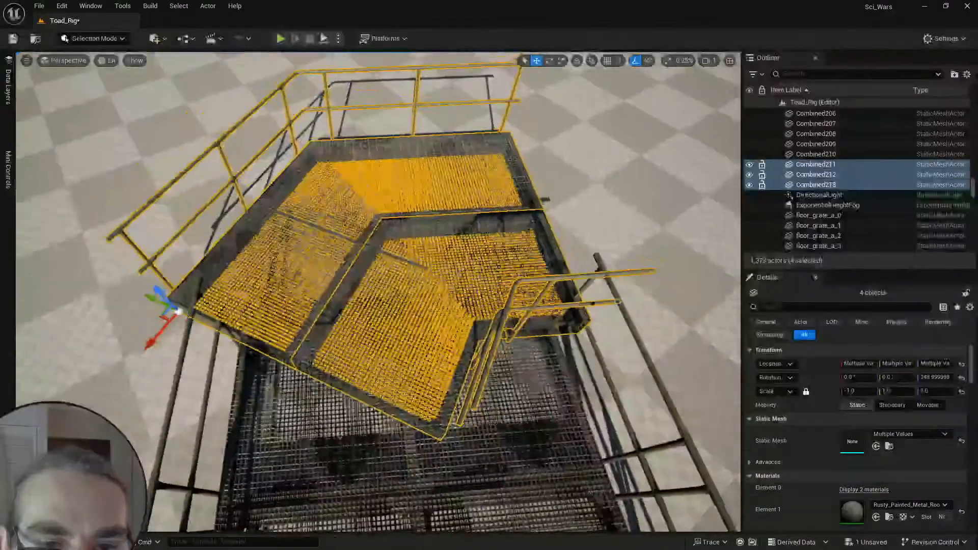
Step: Set the rotation snap to 30°, turn the copied corner to a 120° yaw, and bring it toward the run's open end
key("e")
left_click_drag(177, 373, 196, 376)
left_click(648, 61)
left_click(674, 107)
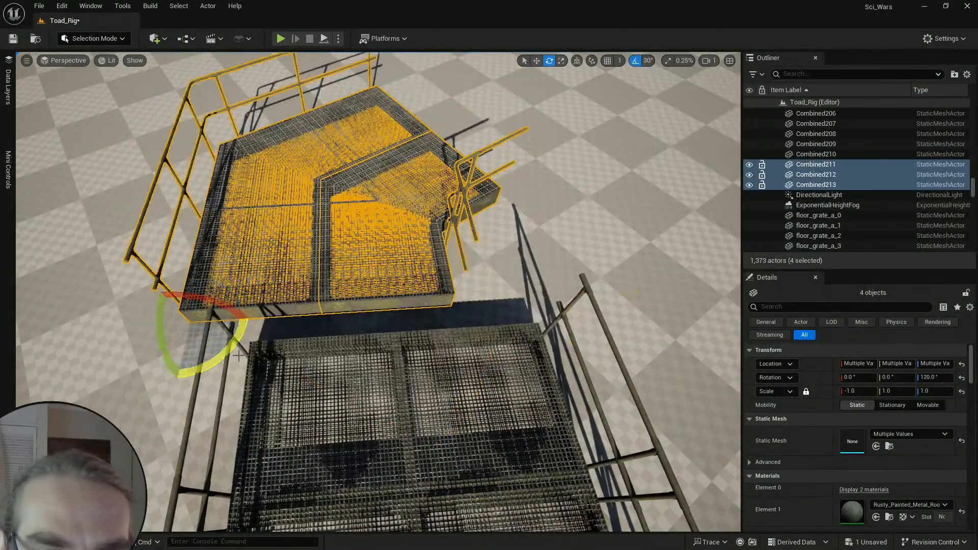
key("w")
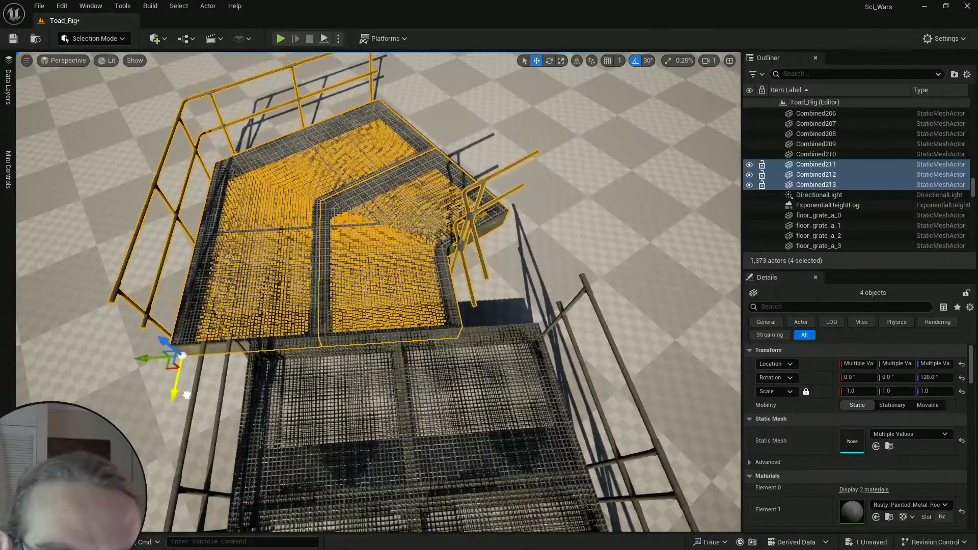
Step: Try to line up the copied corner's outer edge with the straight run without grid snapping, and undo both sideways moves
key("w")
right_click_drag(379, 292, 468, 224)
scroll(468, 224, "down", 1)
key("s")
right_click_drag(450, 340, 427, 400)
left_click_drag(136, 438, 385, 324)
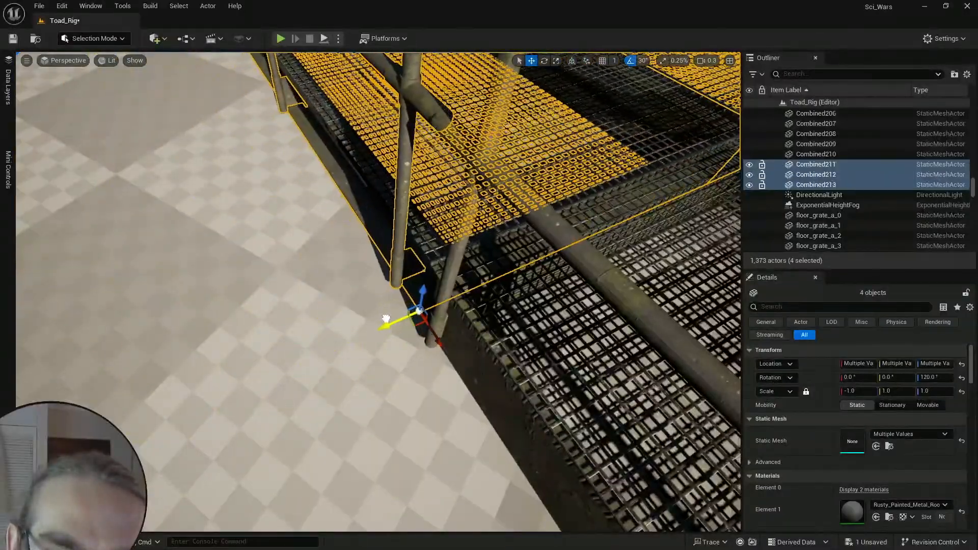
right_click_drag(386, 324, 405, 302)
key("w")
scroll(398, 293, "down", 1)
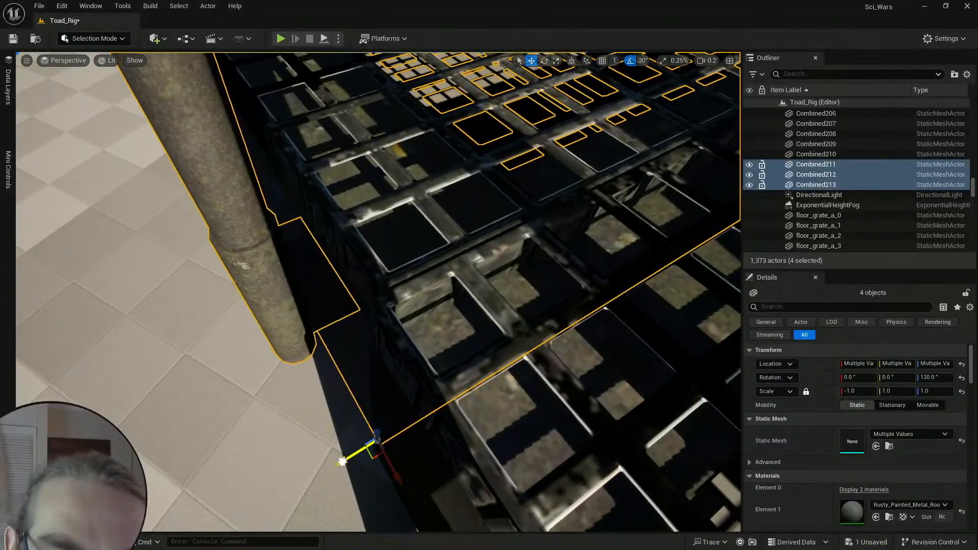
left_click_drag(343, 461, 337, 464)
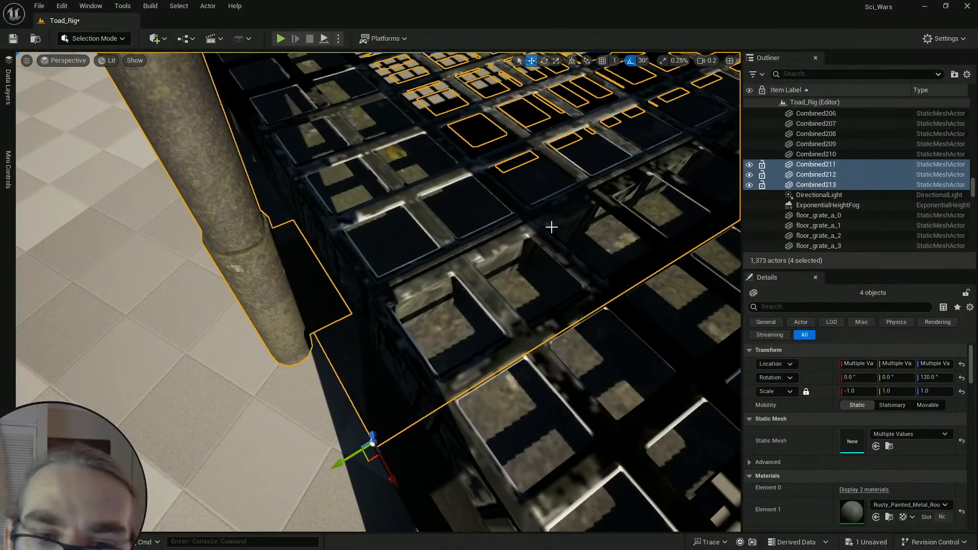
key("ctrl+z")
key("ctrl+z")
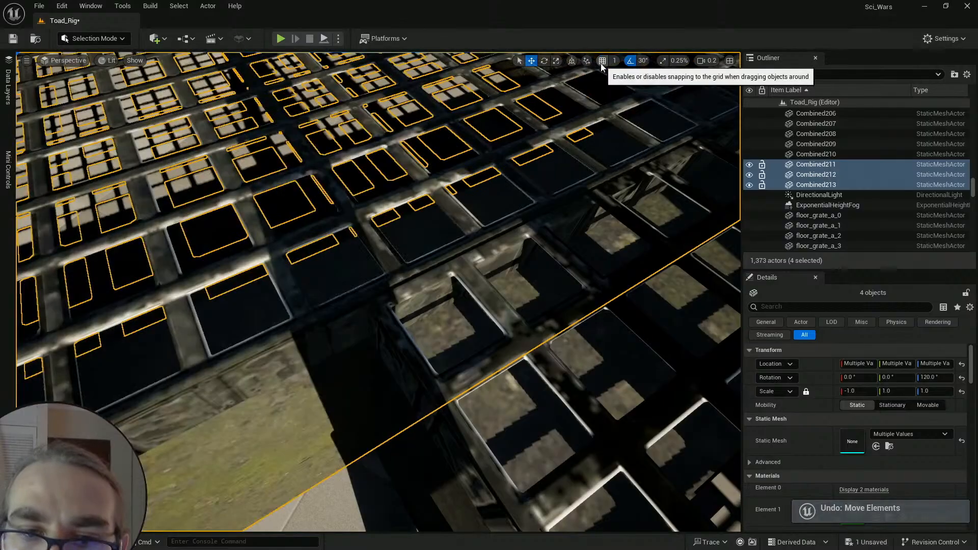
Step: Turn on grid snapping and slide the copied corner sideways until its outer edge lines up with the straight run's
left_click(600, 62)
right_click_drag(515, 105, 390, 107)
key("s")
left_click_drag(90, 338, 494, 393)
key("a")
right_click_drag(495, 393, 594, 426)
scroll(494, 393, "down", 1)
key("w")
key("a")
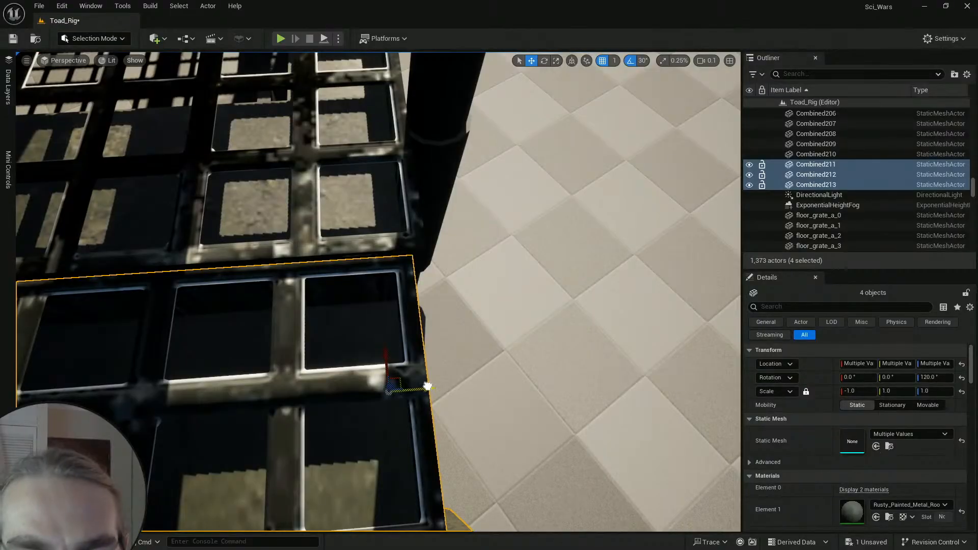
left_click_drag(430, 385, 430, 390)
Step: Turn off grid snapping and nudge the copied corner flush against the end of the straight run
right_click_drag(430, 390, 412, 460)
key("d")
left_click_drag(401, 448, 402, 448)
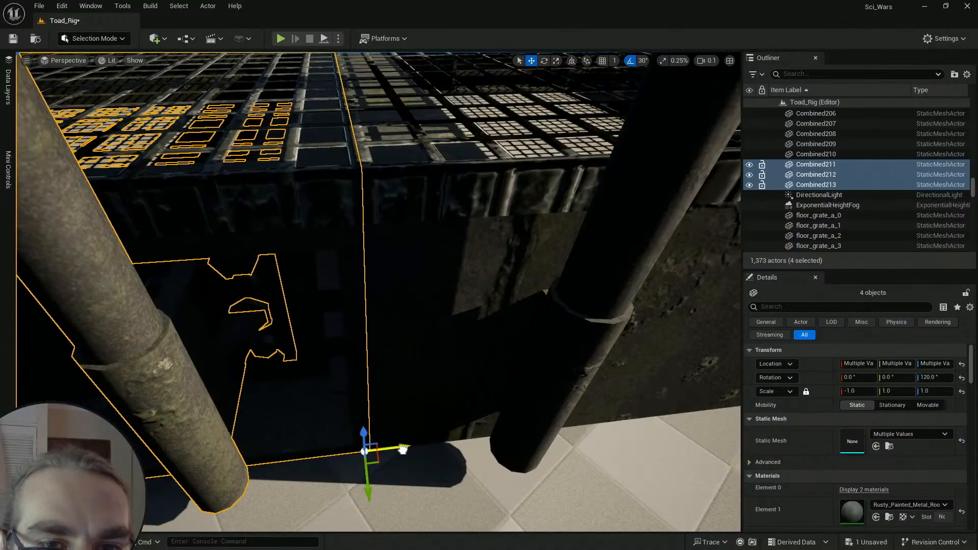
Step: Examine the joint between the corner piece and the walkway end up close and from above
key("Escape")
right_click_drag(416, 428, 401, 343)
scroll(417, 428, "up", 4)
key("ctrl+z")
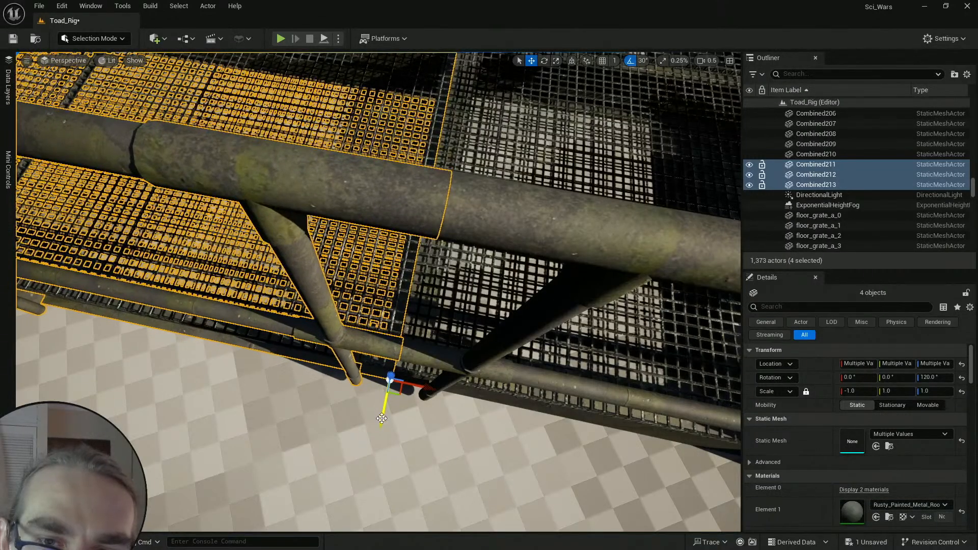
key("Escape")
mouse_move(383, 412)
right_mouse_down()
mouse_move(383, 474)
mouse_move(383, 412)
right_mouse_up()
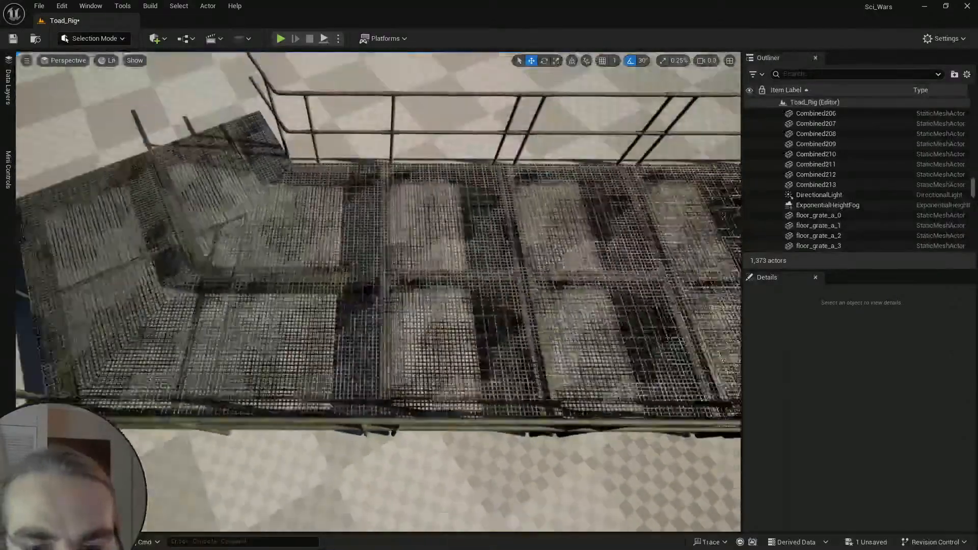
scroll(384, 413, "up", 5)
key("s")
right_click_drag(383, 413, 418, 412)
key("w")
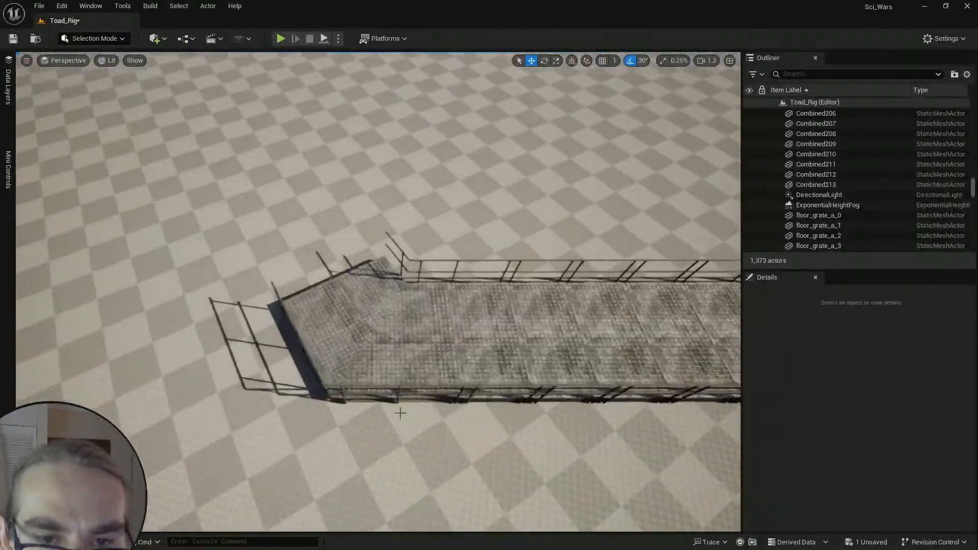
Step: Duplicate the four-part corner piece and move the copy to the open end of the opposite walkway
left_click_drag(438, 468, 437, 470, "ctrl+alt")
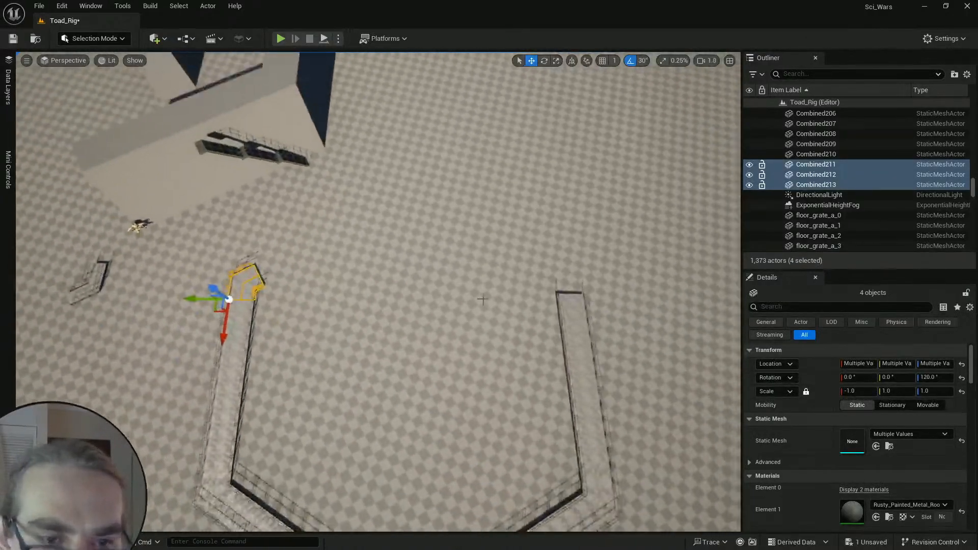
key("ctrl+d")
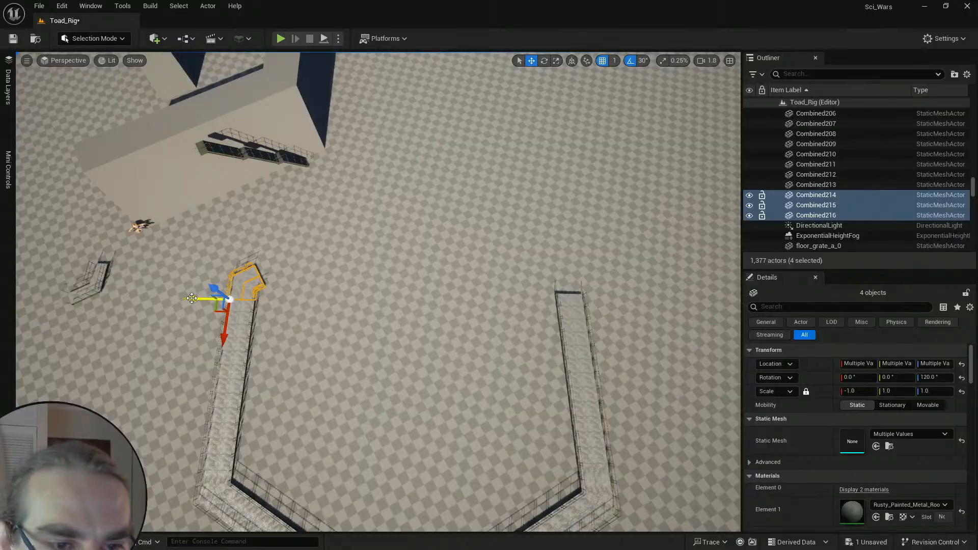
key("w")
right_click_drag(518, 304, 596, 276)
scroll(578, 290, "down", 3)
key("s")
scroll(592, 278, "down", 3)
left_click_drag(596, 275, 393, 310)
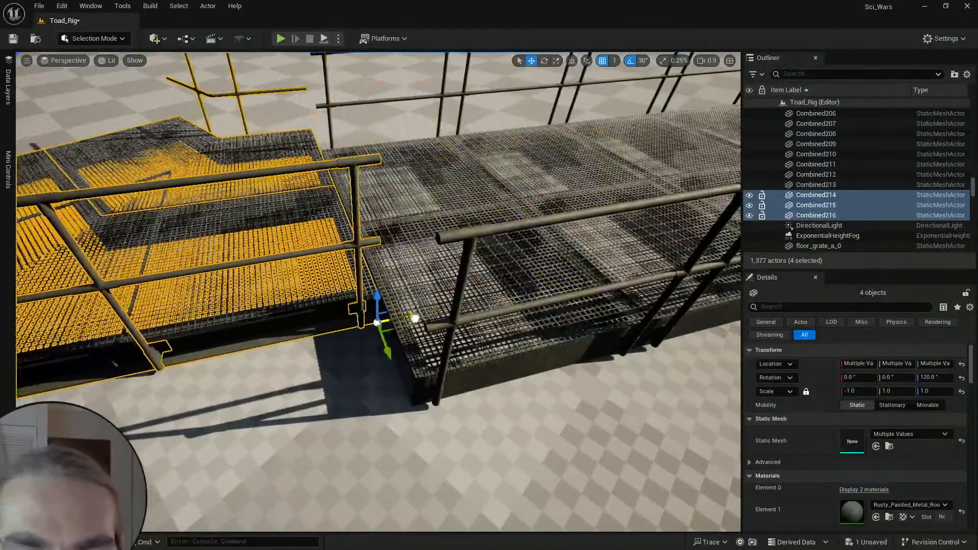
left_click_drag(380, 355, 421, 451)
Step: Nudge the corner copy until its lower edge lines up flush with the walkway's end
key("w")
right_click_drag(438, 405, 445, 439)
scroll(438, 405, "down", 4)
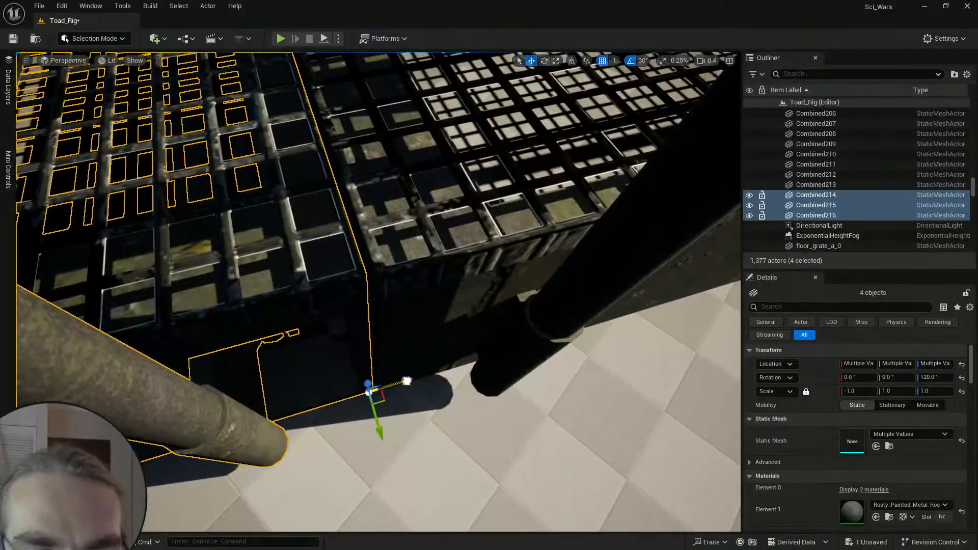
left_click_drag(410, 382, 414, 383)
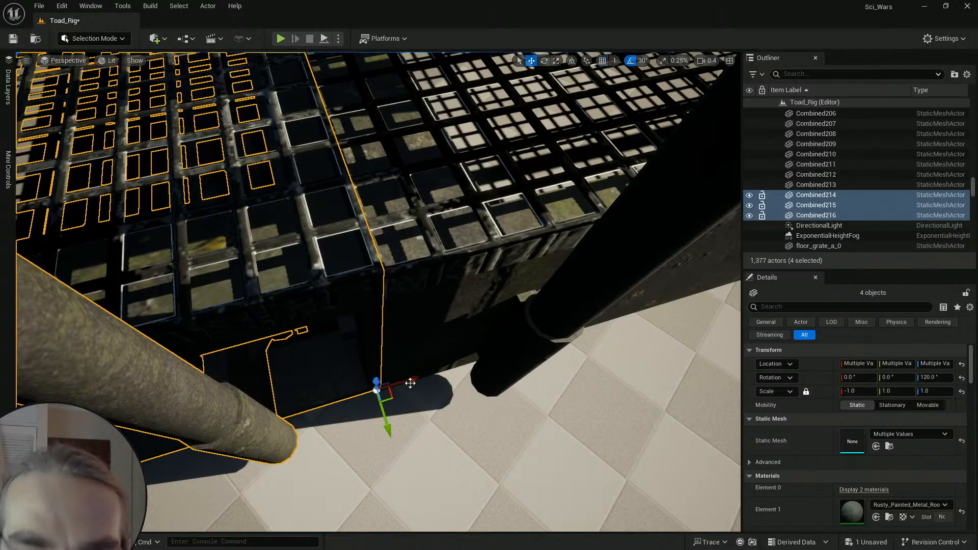
left_click_drag(407, 380, 410, 383, "shift")
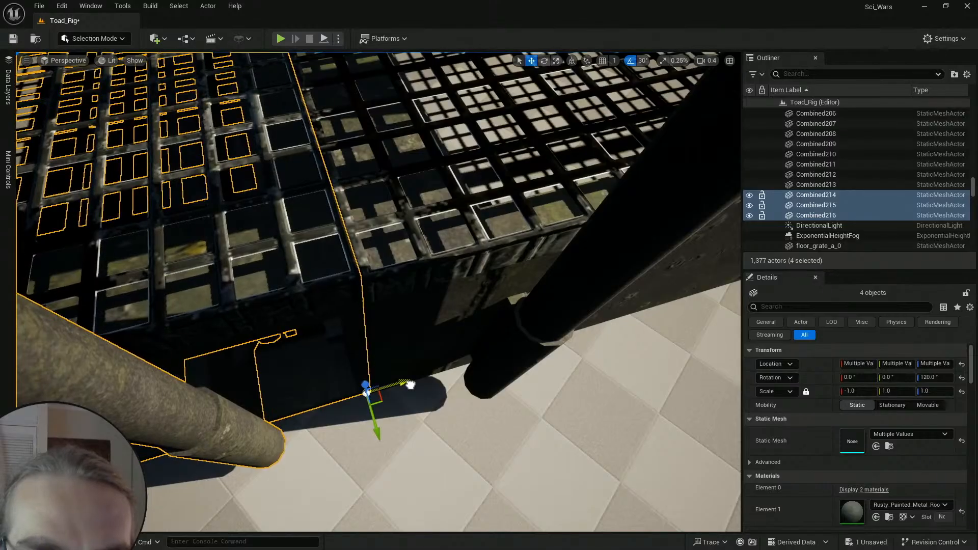
right_click_drag(411, 385, 412, 350)
scroll(412, 351, "down", 1)
left_click_drag(329, 382, 325, 385)
Step: Mirror the corner copy along X and rotate it about Z to -60°
right_click_drag(331, 387, 328, 306)
scroll(351, 352, "up", 3)
scroll(321, 363, "up", 1)
right_click_drag(313, 270, 307, 311)
right_click(299, 312)
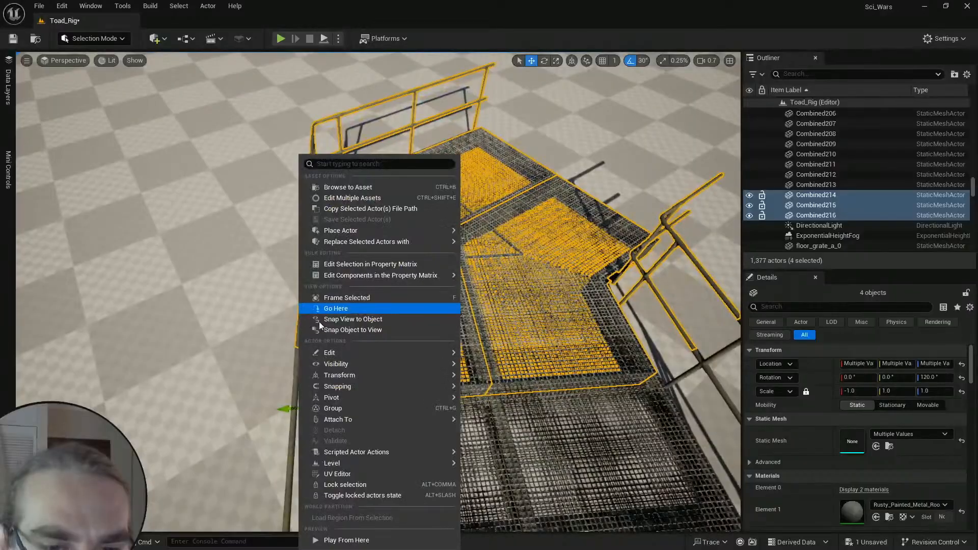
mouse_move(370, 376)
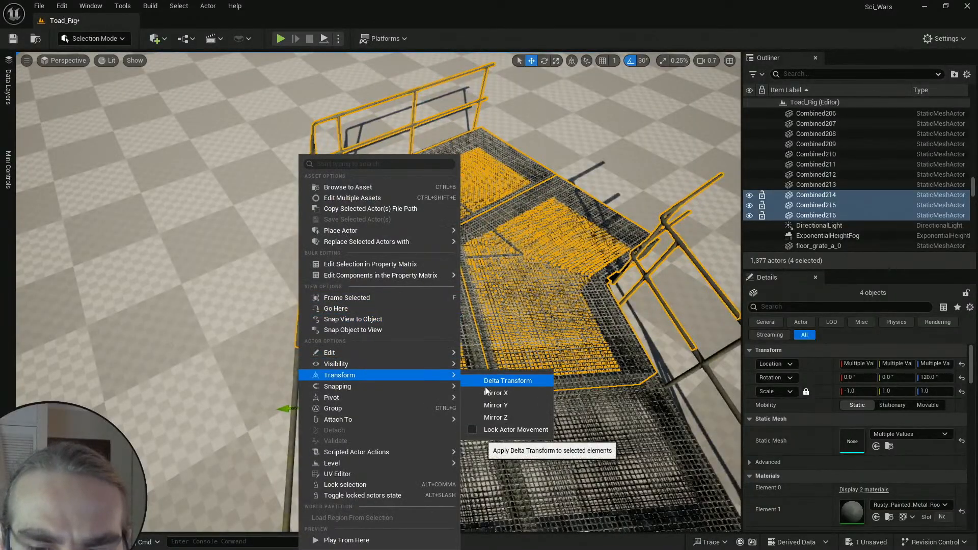
left_click(497, 393)
scroll(459, 379, "down", 6)
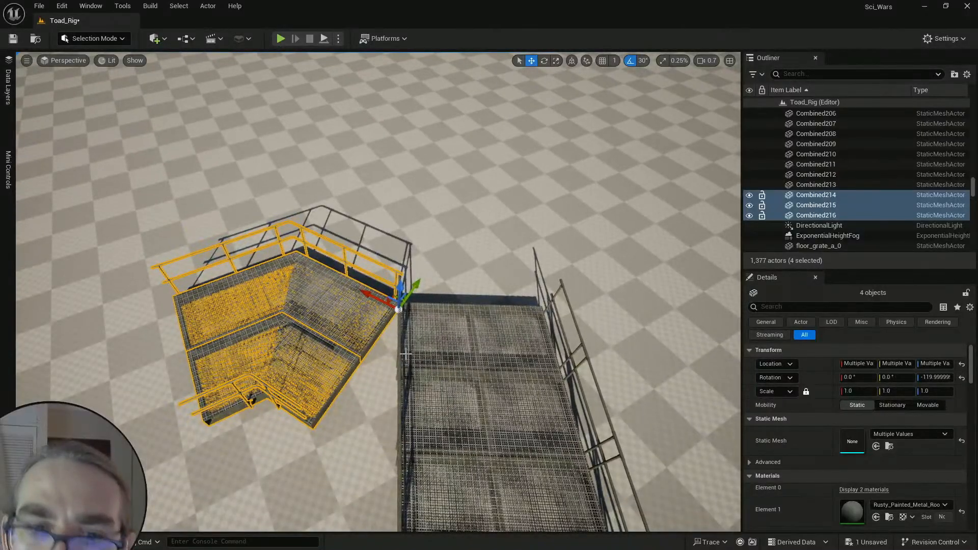
left_click_drag(404, 358, 376, 334)
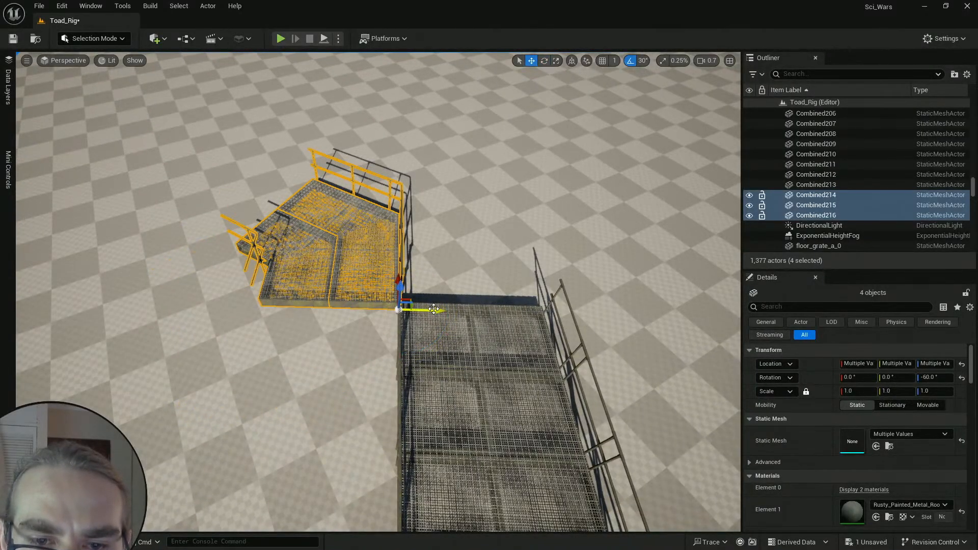
Step: Slide the mirrored corner piece across the walkway's width and align its corner with the walkway's outer edge
left_click_drag(434, 309, 578, 326)
key("w")
right_click_drag(578, 326, 561, 352)
key("d")
scroll(578, 325, "down", 2)
key("w")
left_click_drag(427, 416, 384, 407)
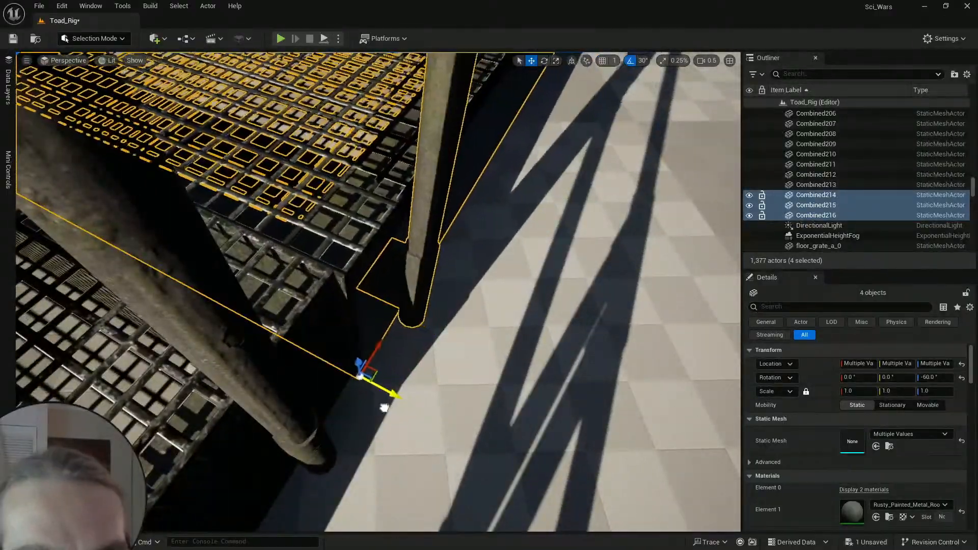
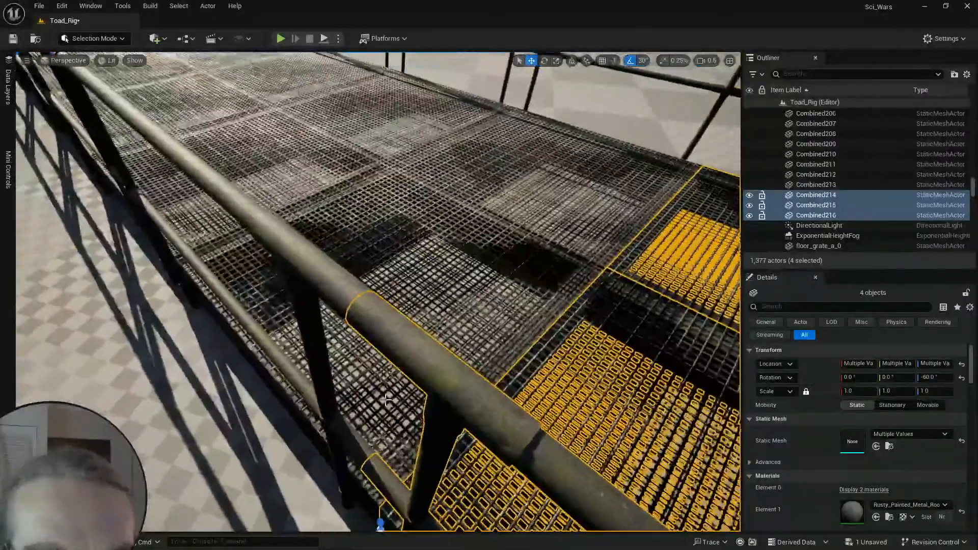
Step: Deselect the mirrored corner piece and save all modified content, including the Toad_Rig level
key("Escape")
right_click_drag(386, 400, 705, 393)
scroll(385, 400, "up", 6)
scroll(438, 377, "down", 3)
scroll(494, 374, "down", 3)
right_click_drag(317, 174, 356, 172)
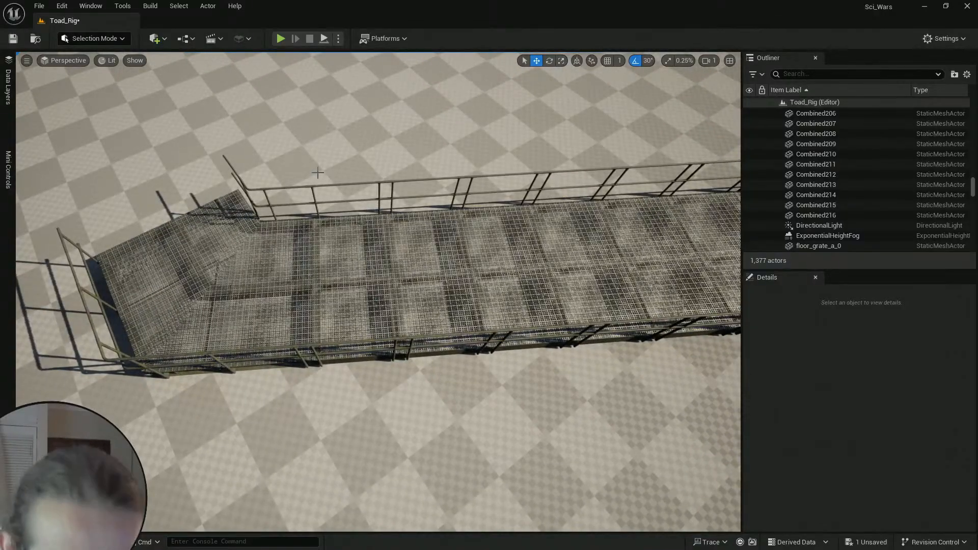
key("ctrl+space")
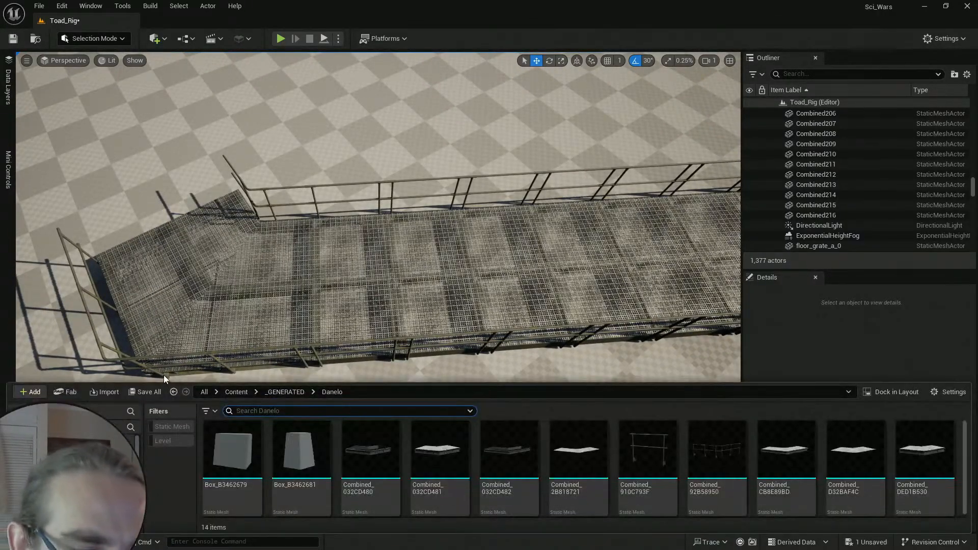
left_click(145, 392)
left_click(564, 395)
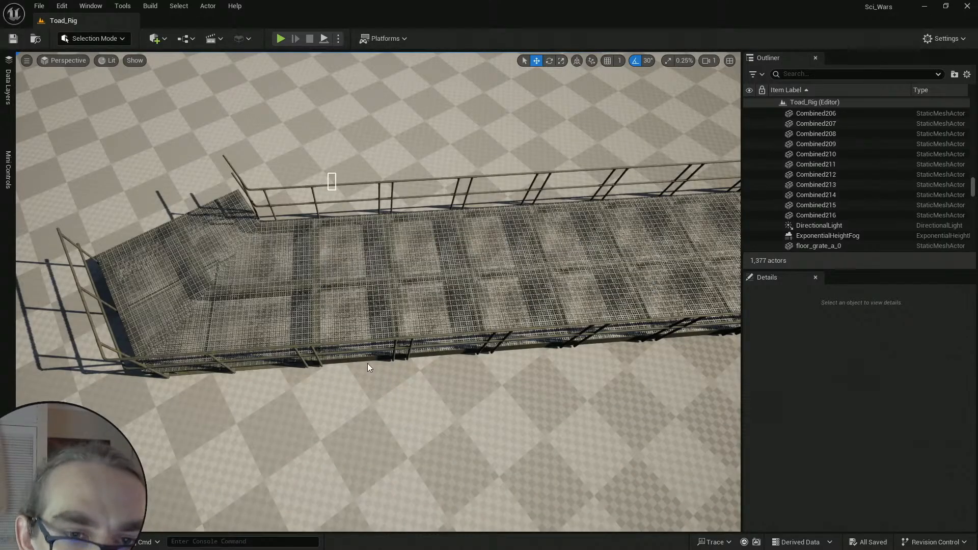
Step: Place a rotated duplicate of a straight railed walkway section near the mirrored corner piece's open end
left_click(368, 363)
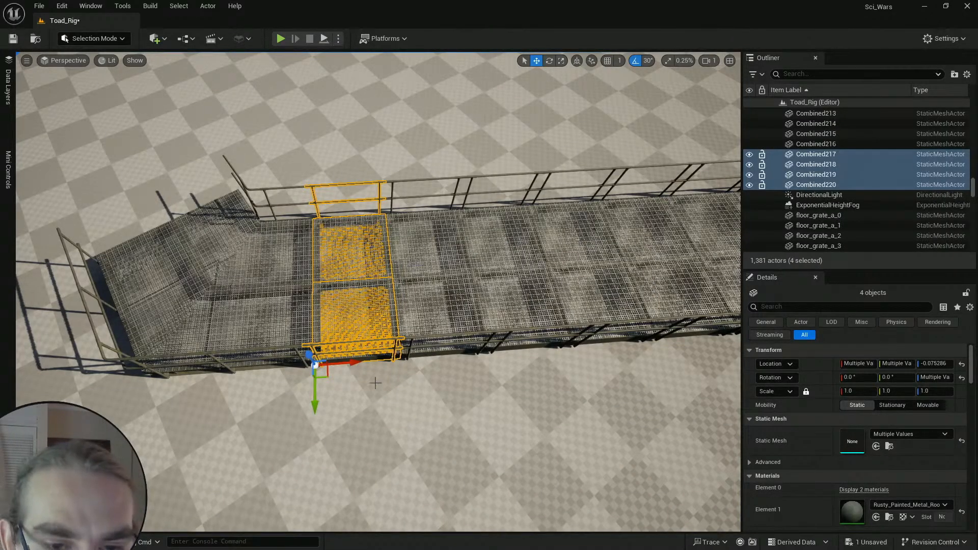
left_click_drag(356, 402, 315, 449)
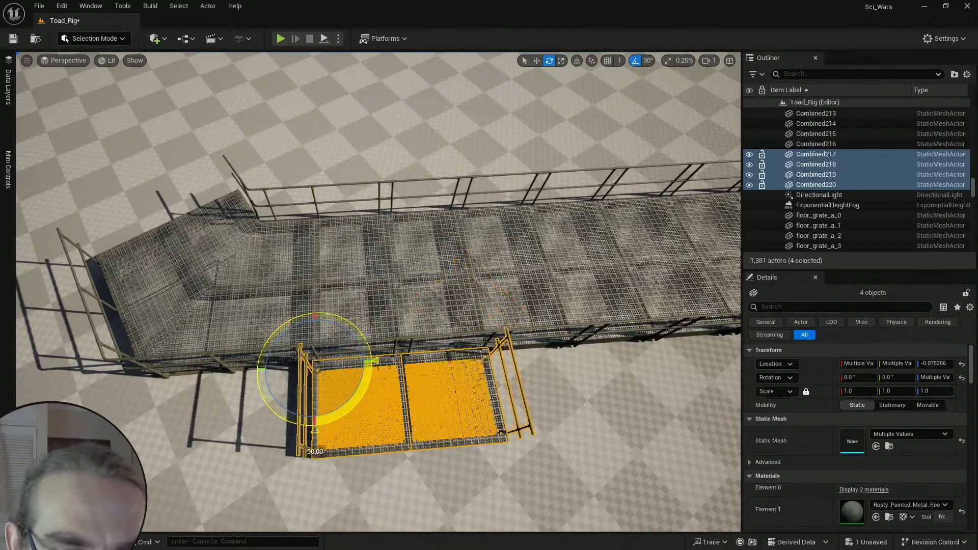
left_click_drag(327, 403, 217, 185)
right_click_drag(217, 185, 327, 199)
key("w")
scroll(217, 186, "down", 2)
key("a")
scroll(217, 185, "down", 2)
key("w")
key("s")
scroll(293, 212, "down", 2)
scroll(322, 204, "down", 2)
key("w")
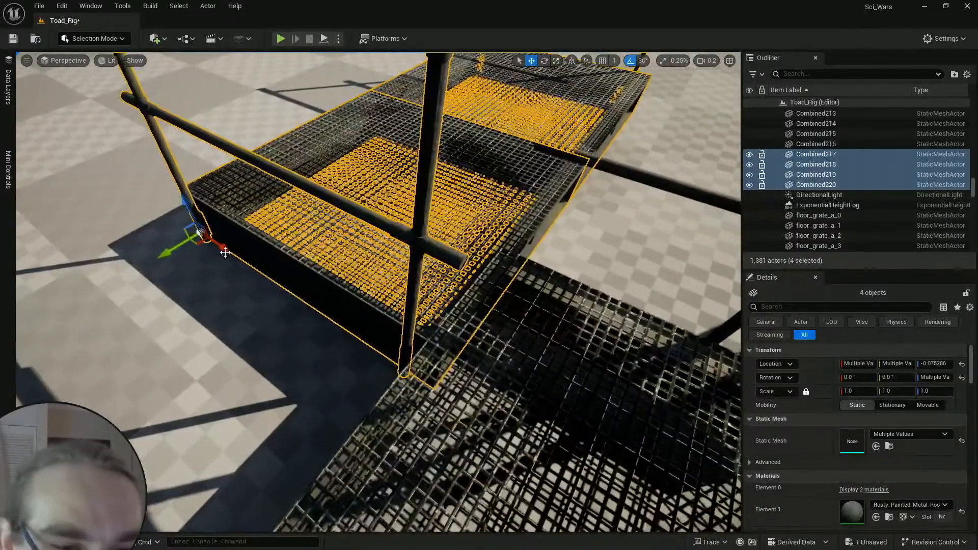
Step: Move the copied straight section along its X and Y axes to bring it against the corner piece's edge
left_click_drag(225, 252, 199, 250)
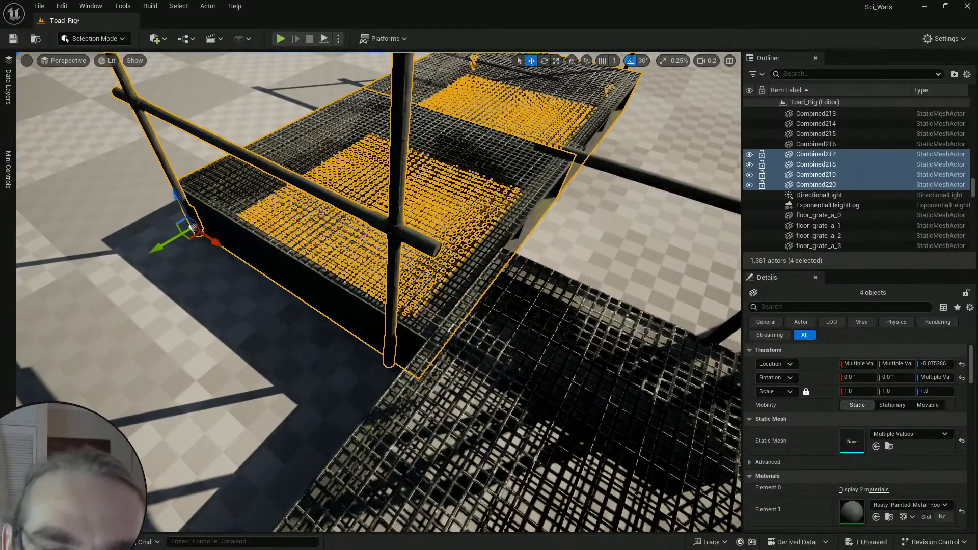
key("s")
scroll(429, 238, "up", 4)
mouse_move(429, 237)
right_mouse_down()
mouse_move(418, 238)
mouse_move(427, 238)
right_mouse_up()
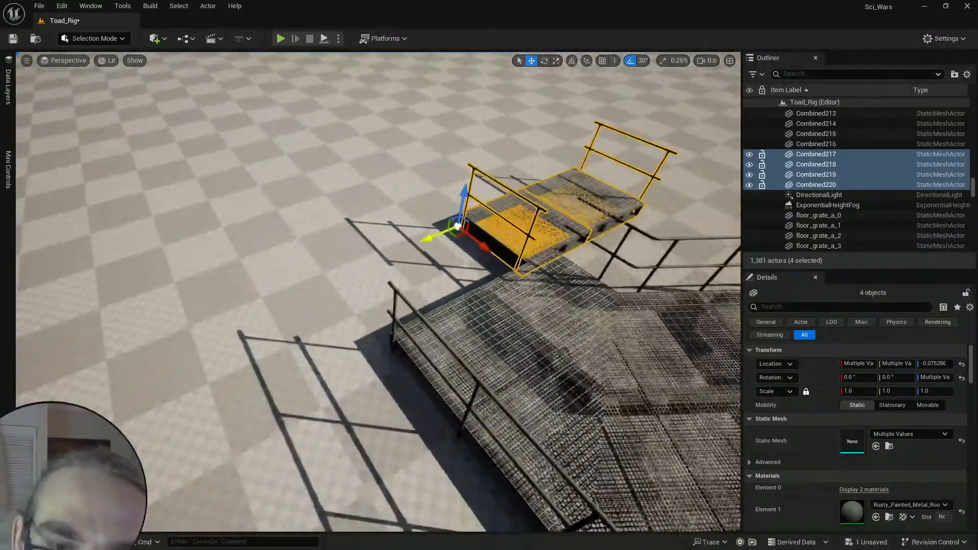
left_click_drag(294, 280, 293, 280)
key("w")
scroll(293, 281, "down", 2)
right_click_drag(292, 280, 319, 282)
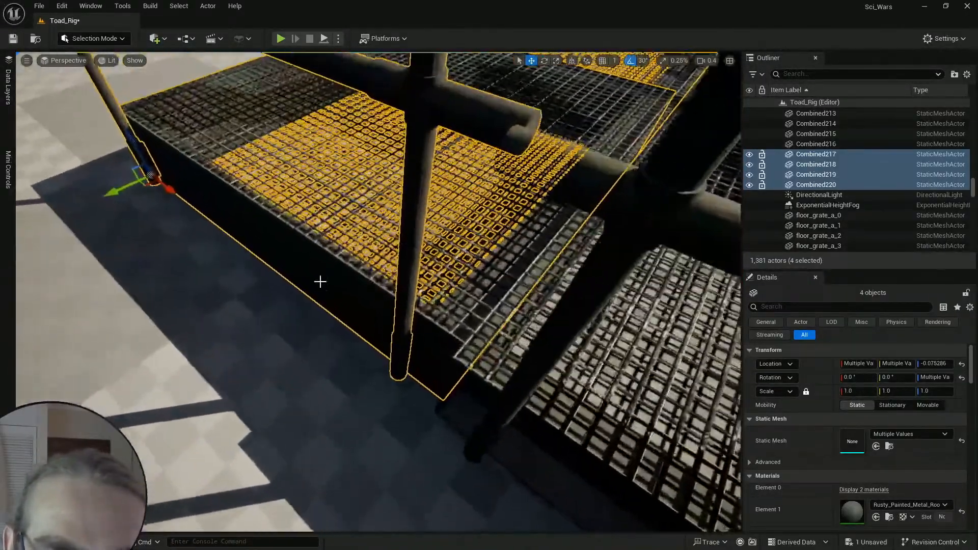
left_click_drag(113, 192, 101, 197)
Step: Fine-tune the straight section's position so its frame sits flush with the corner piece's end
key("w")
right_click_drag(207, 257, 224, 268)
scroll(208, 257, "down", 4)
key("s")
mouse_move(182, 214)
right_mouse_down()
mouse_move(187, 236)
mouse_move(178, 207)
right_mouse_up()
scroll(181, 214, "up", 1)
key("a")
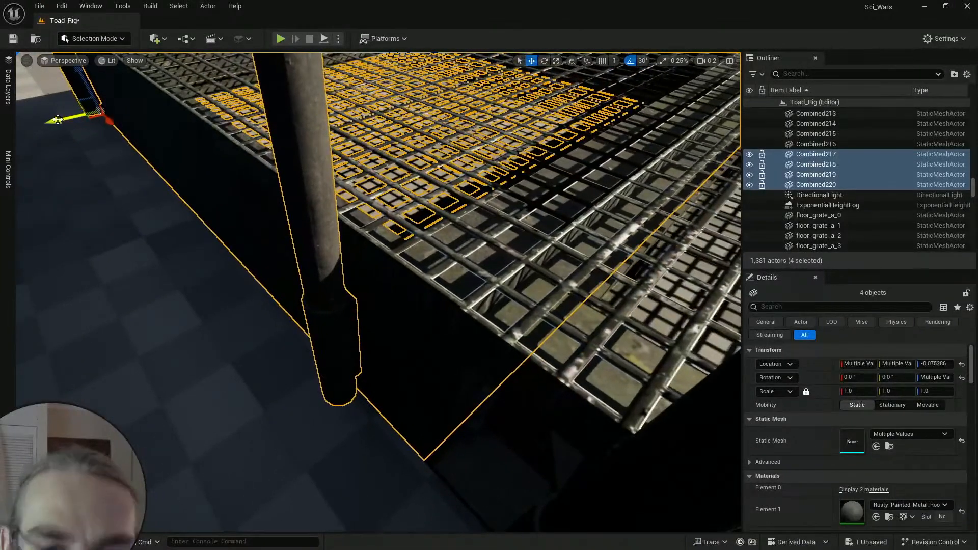
left_click_drag(52, 122, 58, 120)
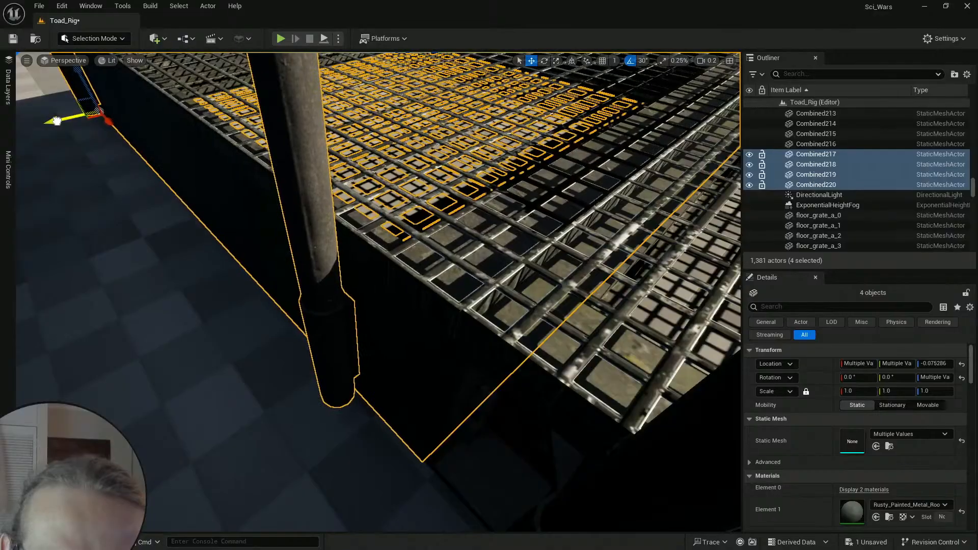
mouse_move(182, 260)
right_mouse_down()
mouse_move(285, 245)
mouse_move(183, 260)
right_mouse_up()
left_click_drag(175, 253, 177, 261)
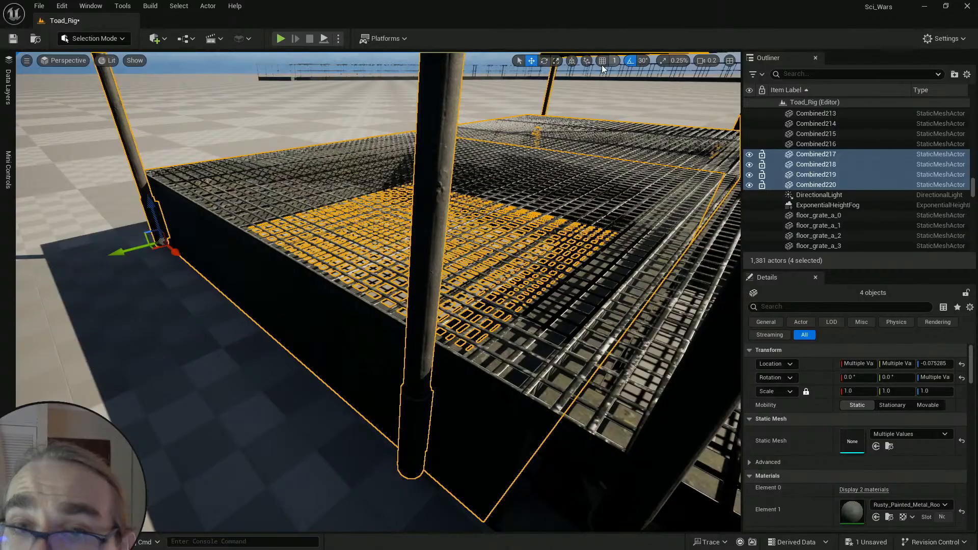
left_click_drag(176, 253, 178, 255)
Step: Duplicate the aligned straight section and enable position grid snapping with a value of 50
key("w")
right_click_drag(179, 255, 36, 278)
key("d")
key("s")
scroll(363, 328, "up", 3)
right_click_drag(337, 326, 363, 328)
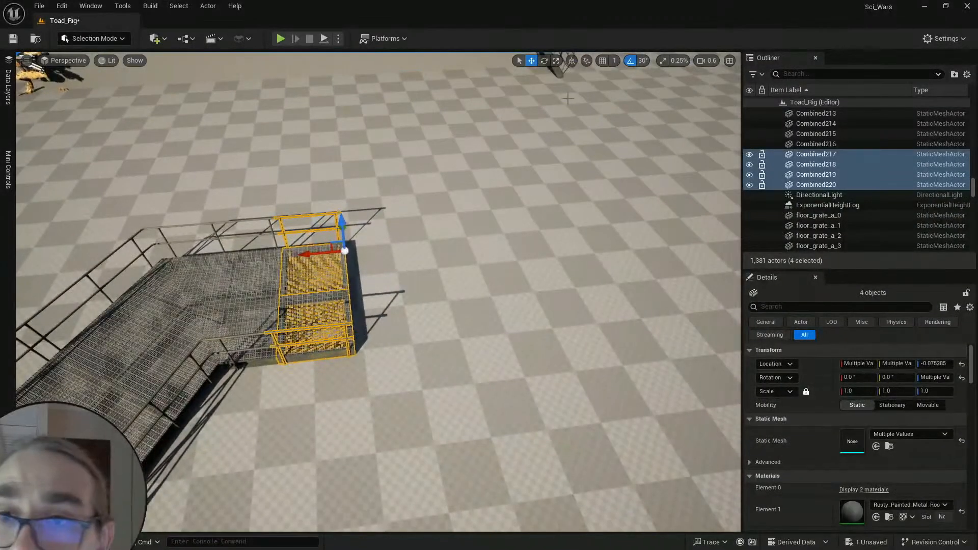
key("ctrl+d")
left_click(602, 60)
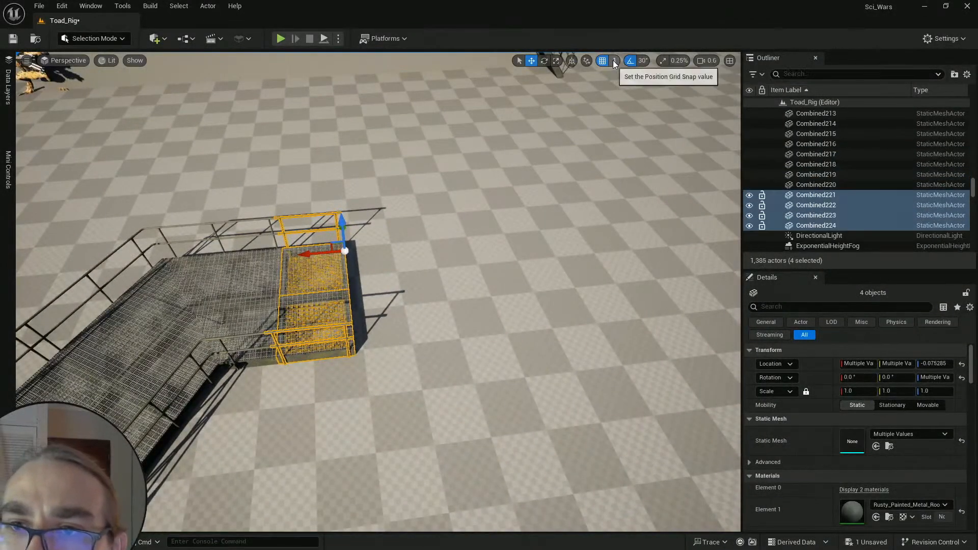
left_click(614, 60)
left_click(631, 121)
Step: Place the copy end to end with the original section and add two more copies to lengthen the walkway
left_click_drag(313, 253, 422, 251)
key("ctrl+d")
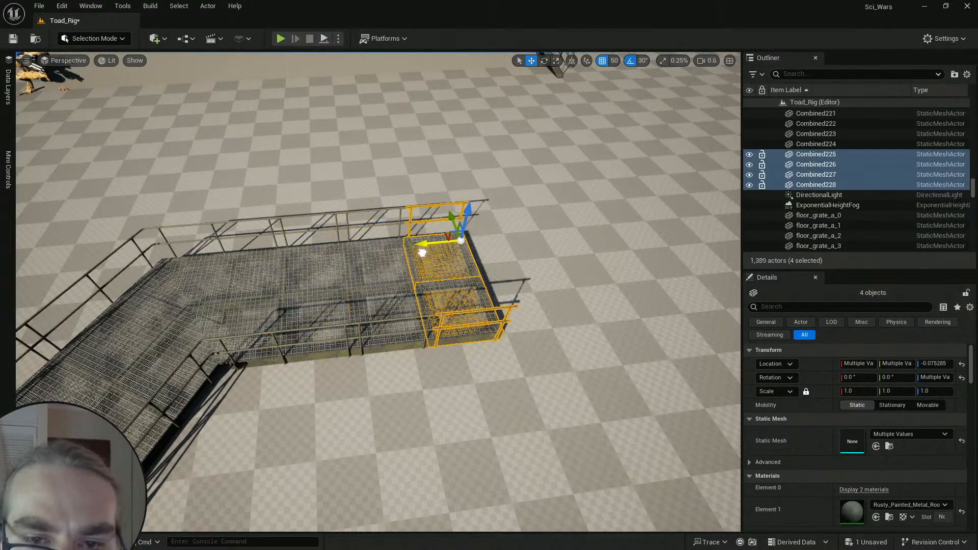
key("ctrl+d")
left_click(651, 366)
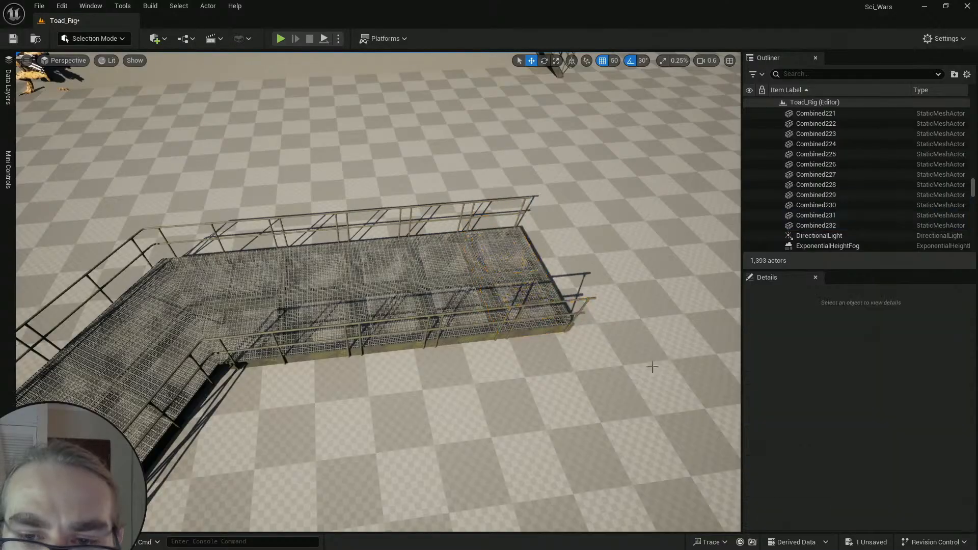
Step: Select the four straight sections and add two duplicated sets of them end to end along the walkway
right_click_drag(652, 367, 633, 435)
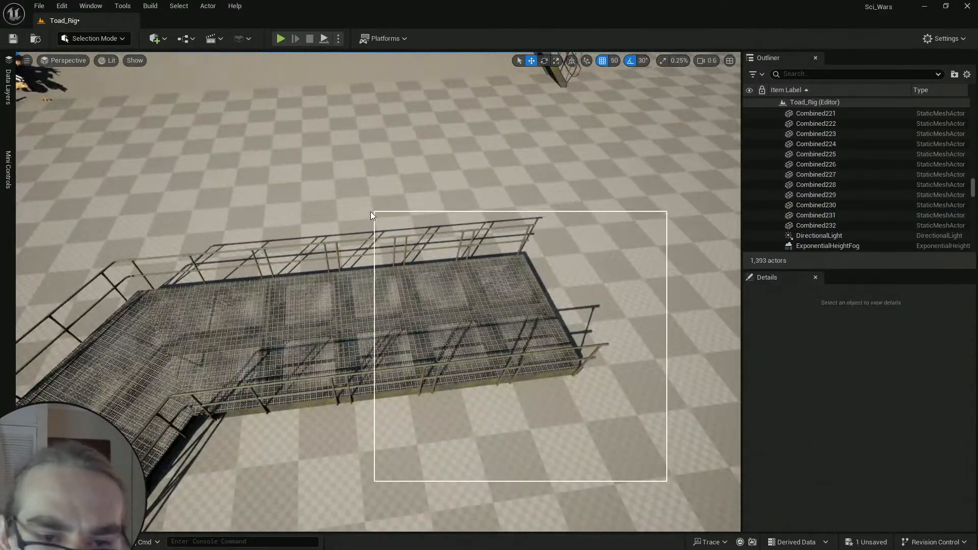
left_click_drag(370, 212, 317, 201)
right_click_drag(356, 281, 422, 296)
key("ctrl+d")
left_click_drag(365, 246, 556, 234)
right_click_drag(555, 234, 560, 233)
key("ctrl+d")
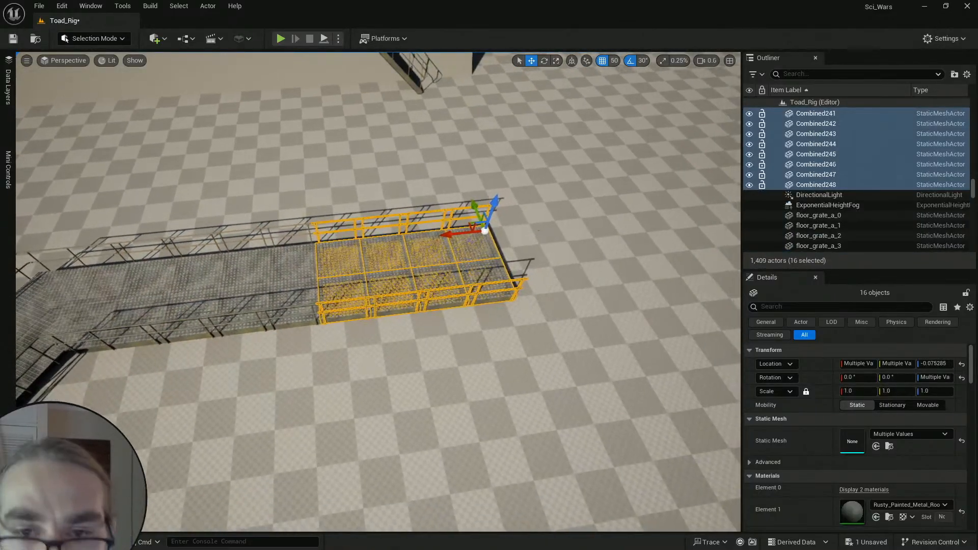
left_click_drag(451, 233, 601, 217)
Step: Deselect the new walkway sections and save the level
key("Escape")
right_click_drag(601, 217, 677, 255)
scroll(657, 224, "up", 5)
mouse_move(424, 157)
right_mouse_down()
mouse_move(433, 158)
mouse_move(424, 158)
right_mouse_up()
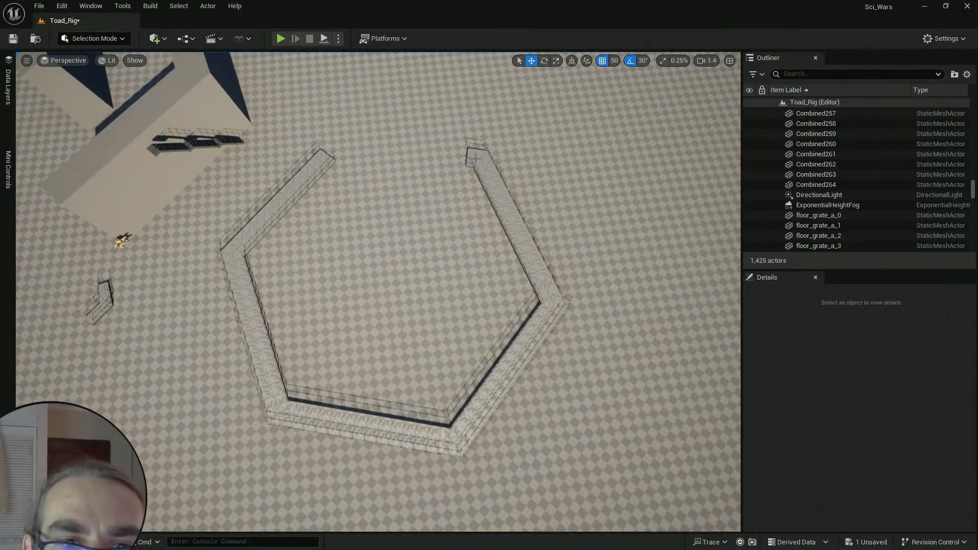
left_click(13, 39)
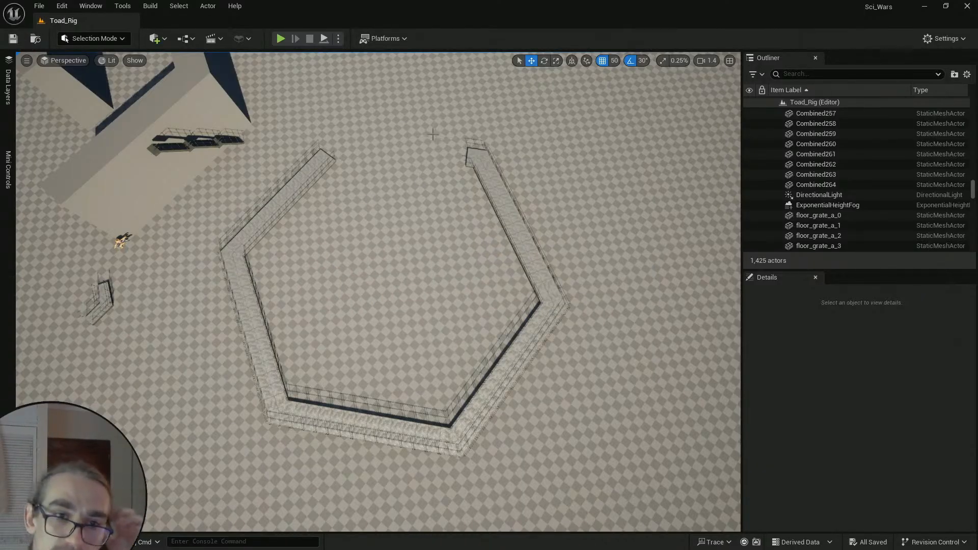
Step: Examine the length of a finished straight walkway run by selecting its grate tiles one after another
key("ctrl+space")
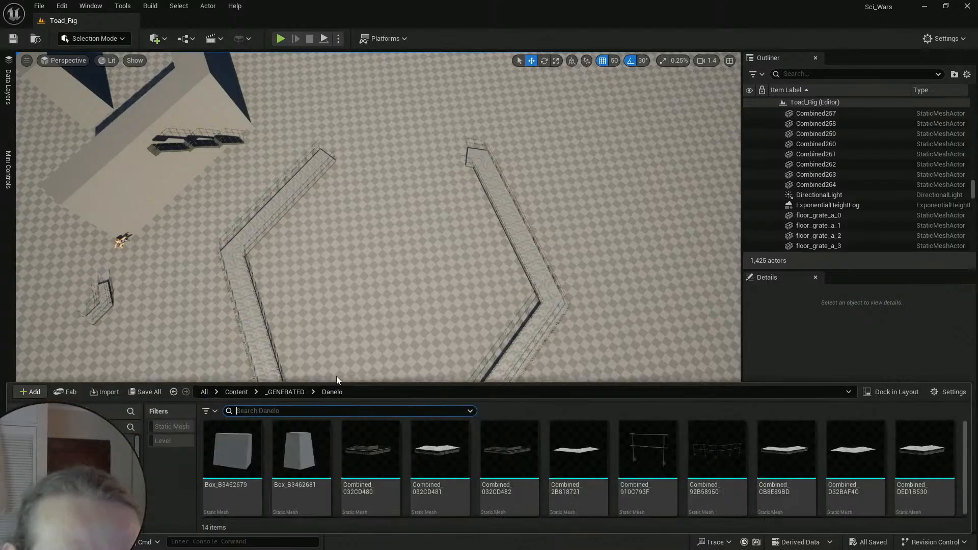
right_click_drag(446, 285, 268, 265)
key("w")
key("s")
key("w")
left_click(268, 264)
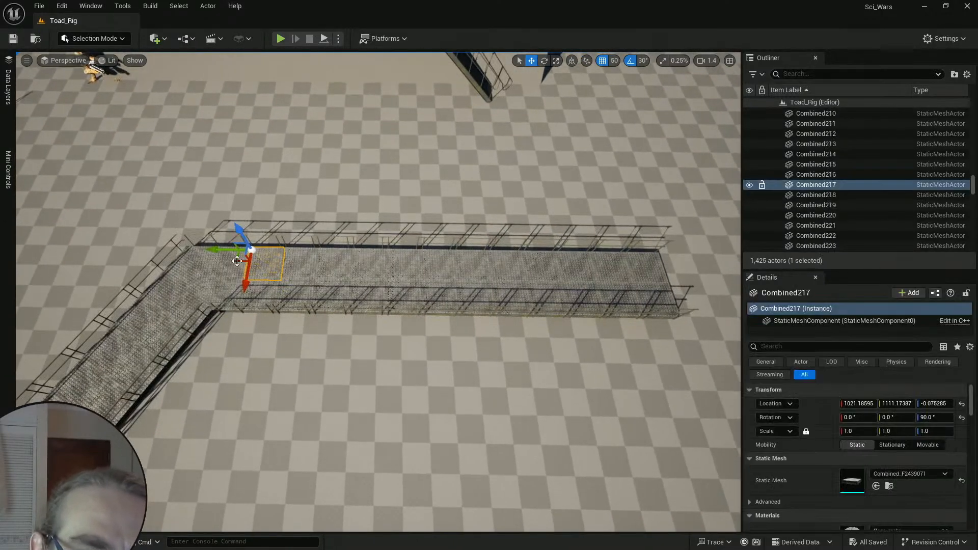
left_click(223, 266)
left_click(266, 265)
left_click(299, 265, "ctrl")
left_click(334, 266, "ctrl")
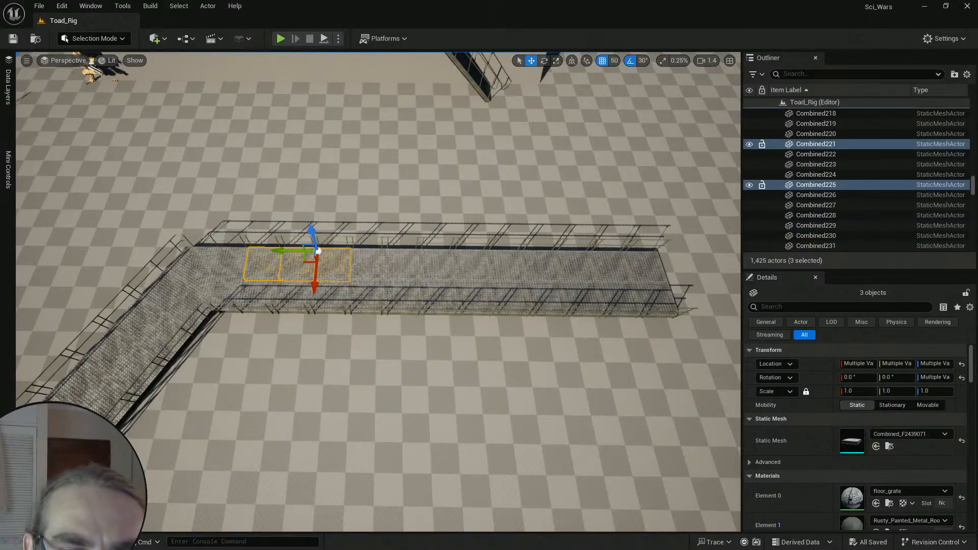
left_click(402, 268, "ctrl")
left_click(437, 271, "ctrl")
left_click(471, 274)
left_click(505, 273, "ctrl")
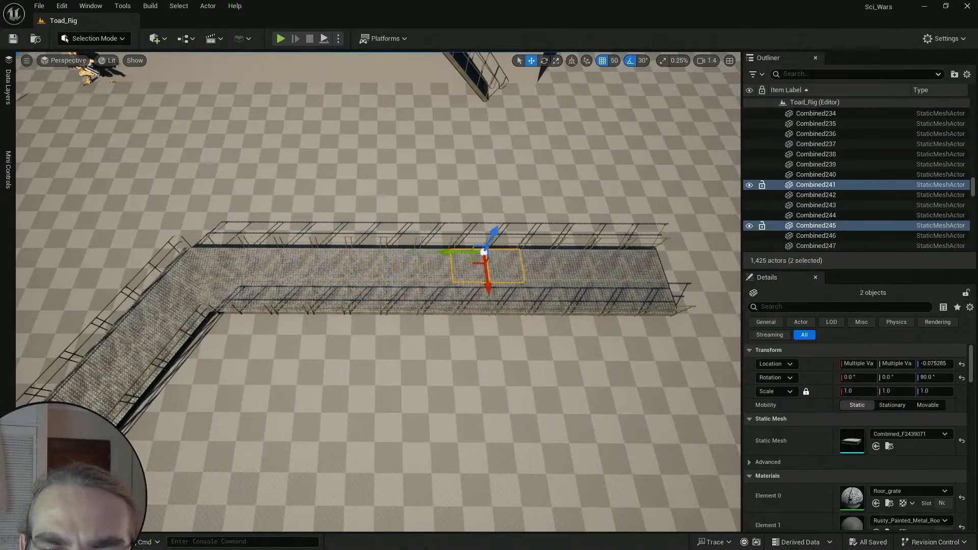
left_click(542, 274, "ctrl")
left_click(577, 272, "ctrl")
key("Escape")
Step: Duplicate two side-by-side grate tiles near the open walkway corner, move the copies beyond the corner and rotate them to -30°
right_click_drag(644, 271, 728, 283)
key("s")
key("s")
right_click_drag(363, 260, 355, 260)
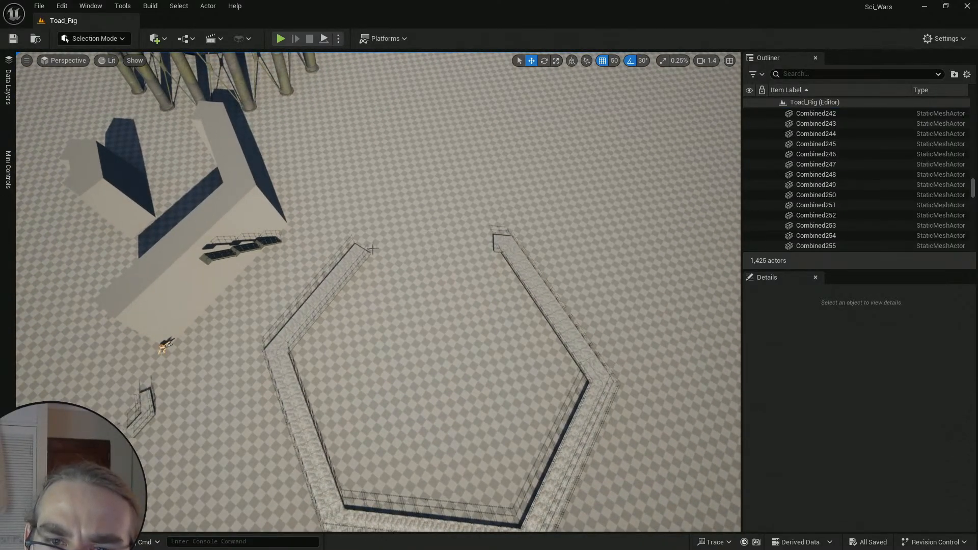
right_click_drag(450, 265, 528, 262)
key("w")
key("w")
key("w")
right_click_drag(365, 259, 402, 239)
key("a")
scroll(395, 245, "down", 2)
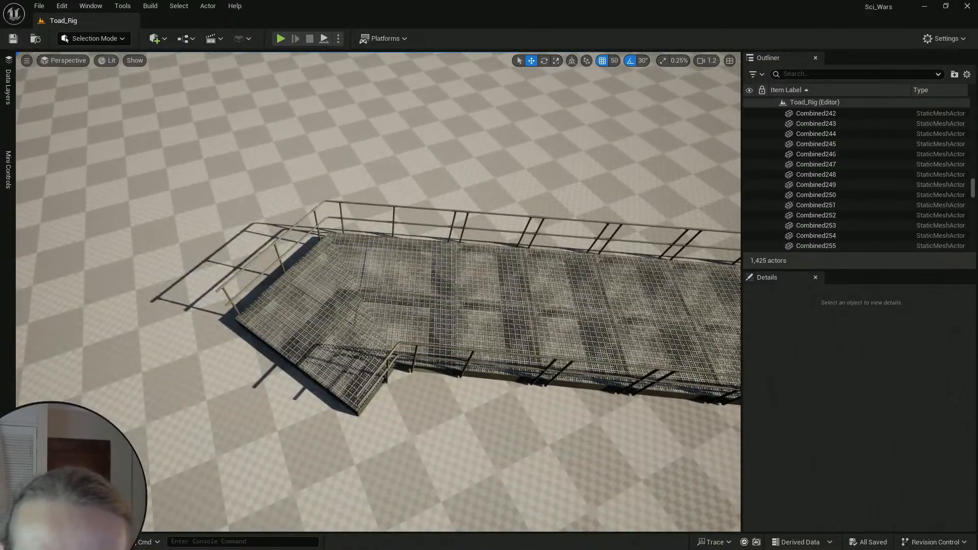
left_click(490, 273)
left_click(495, 328, "ctrl")
key("d")
right_click_drag(495, 329, 454, 328)
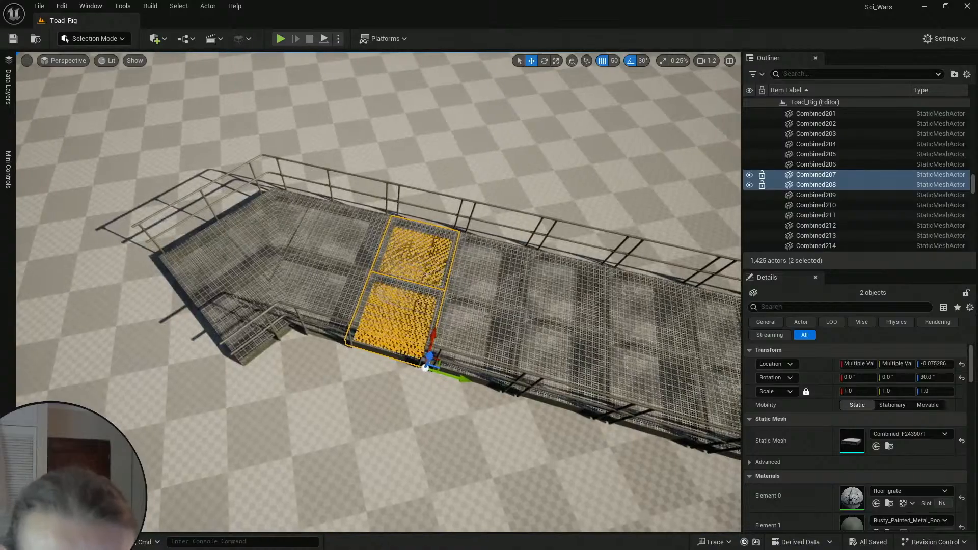
left_click_drag(477, 306, 244, 257, "alt")
key("e")
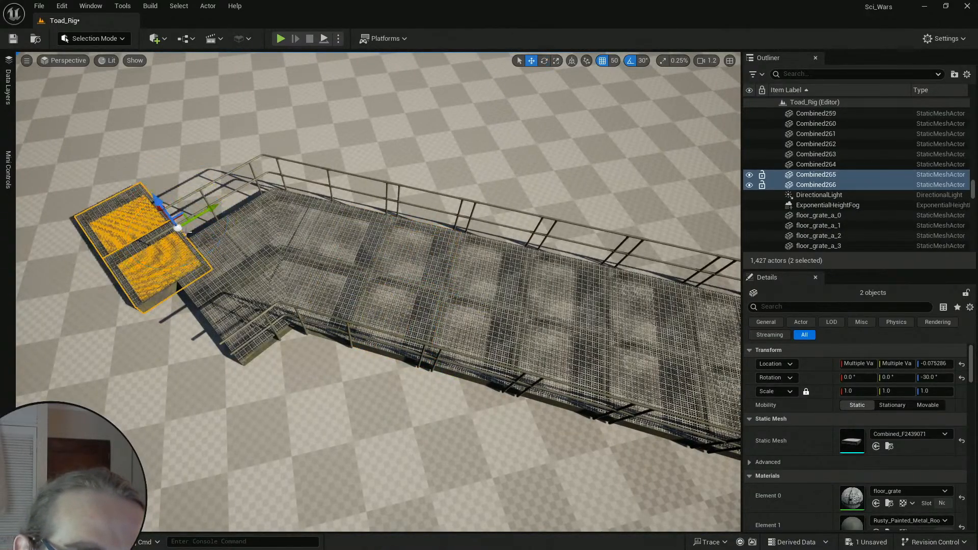
Step: Set the position grid snap size to 1 and move the two copied grates up against the corner's open edge
key("a")
right_click_drag(356, 239, 443, 278)
left_click_drag(417, 204, 608, 238)
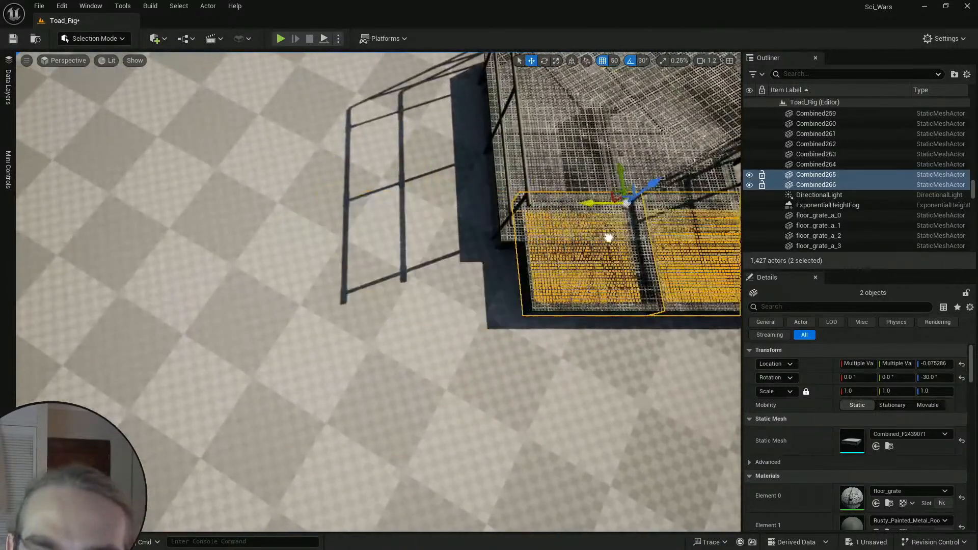
key("s")
right_click_drag(563, 247, 632, 209)
key("w")
scroll(624, 214, "down", 2)
left_click(615, 61)
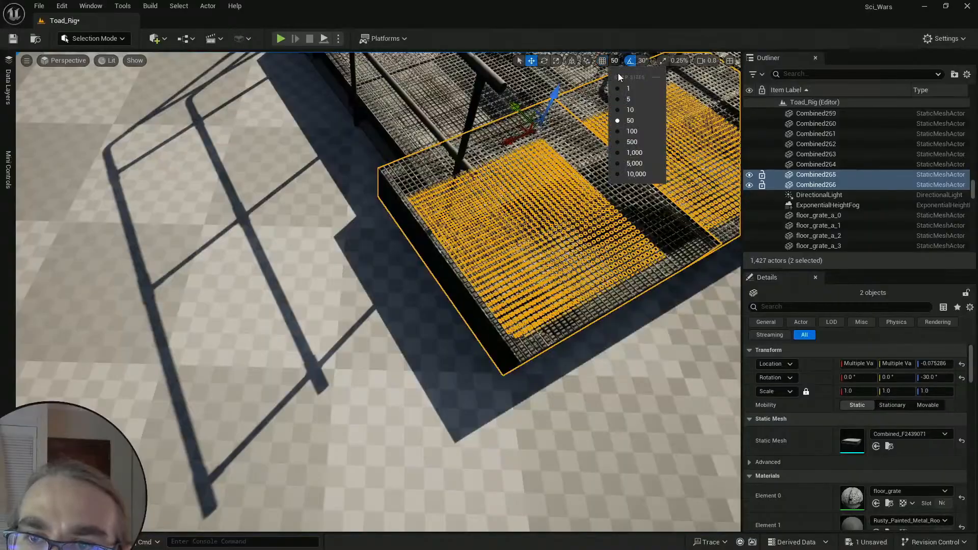
left_click(637, 88)
left_click_drag(505, 146, 535, 143)
left_click_drag(533, 96, 558, 158)
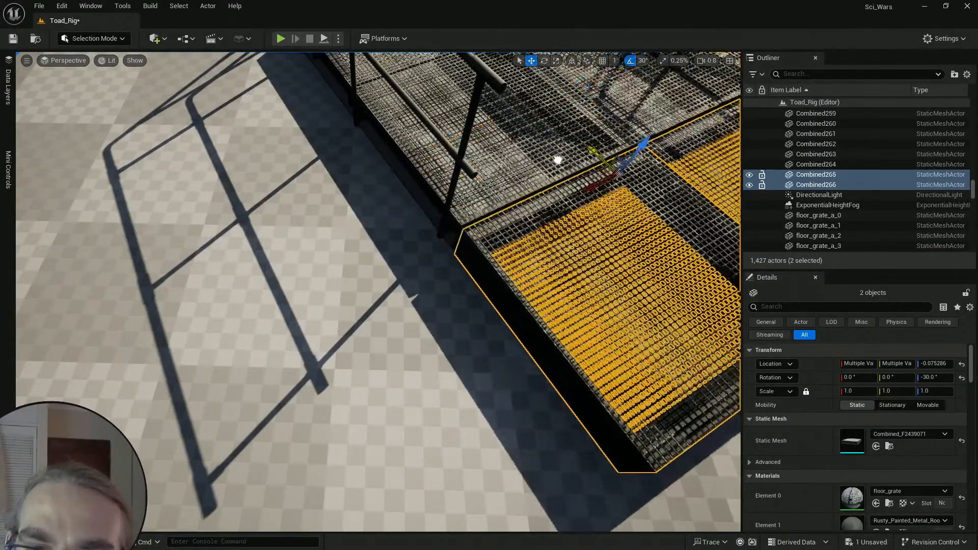
Step: Nudge the two copied grates flush with the corner piece's edge in close-up and deselect them
right_click_drag(378, 292, 507, 255)
key("w")
scroll(489, 286, "down", 5)
key("w")
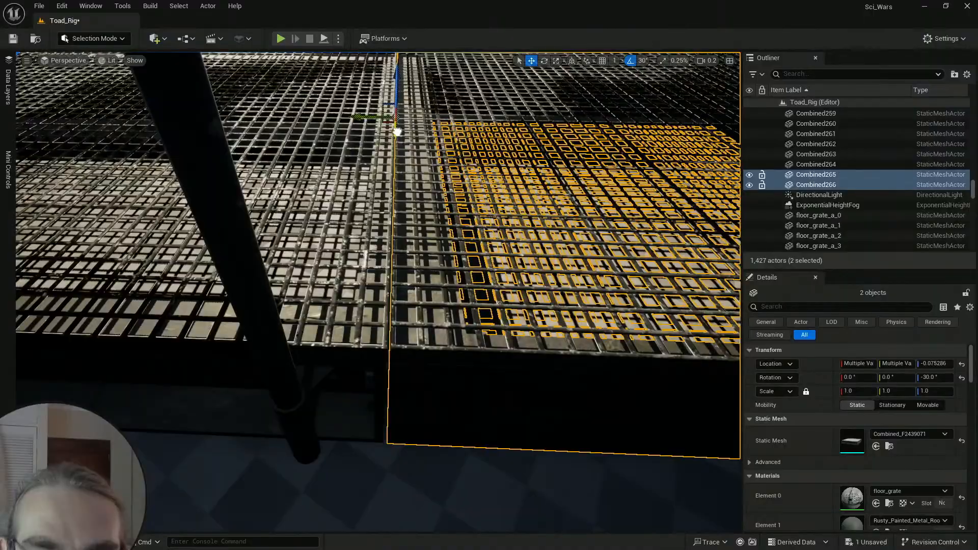
left_click_drag(398, 132, 397, 133)
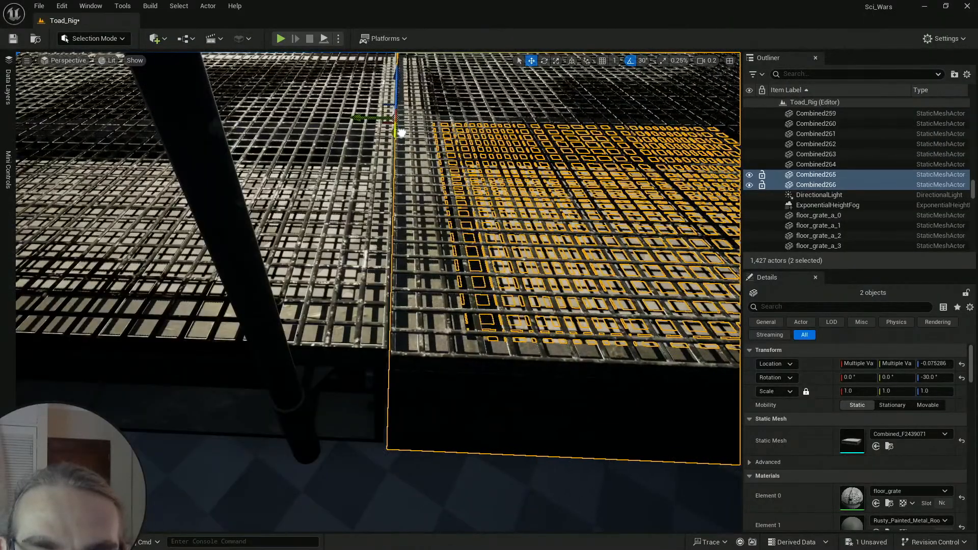
key("w")
right_click_drag(404, 133, 440, 191)
scroll(484, 176, "up", 1)
key("s")
key("w")
key("s")
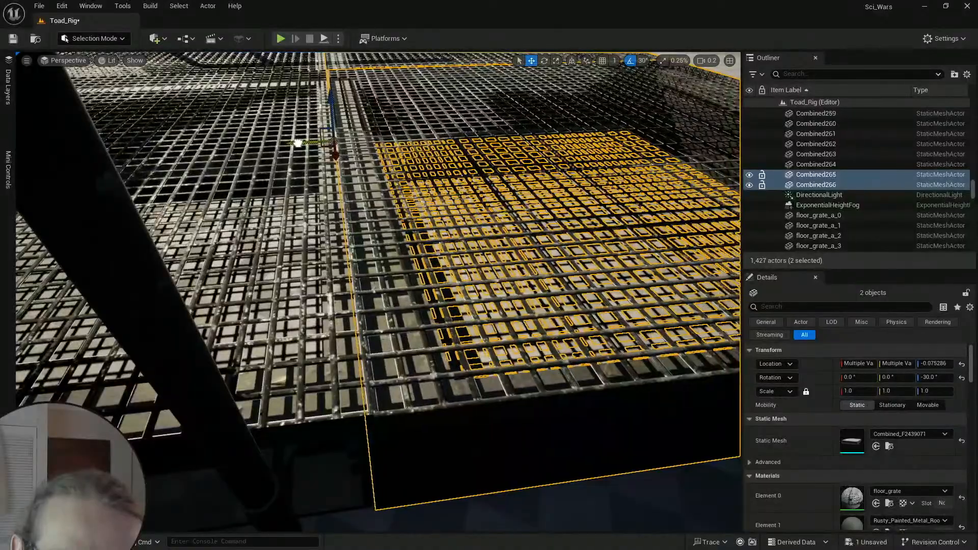
key("d")
right_click_drag(340, 201, 292, 205)
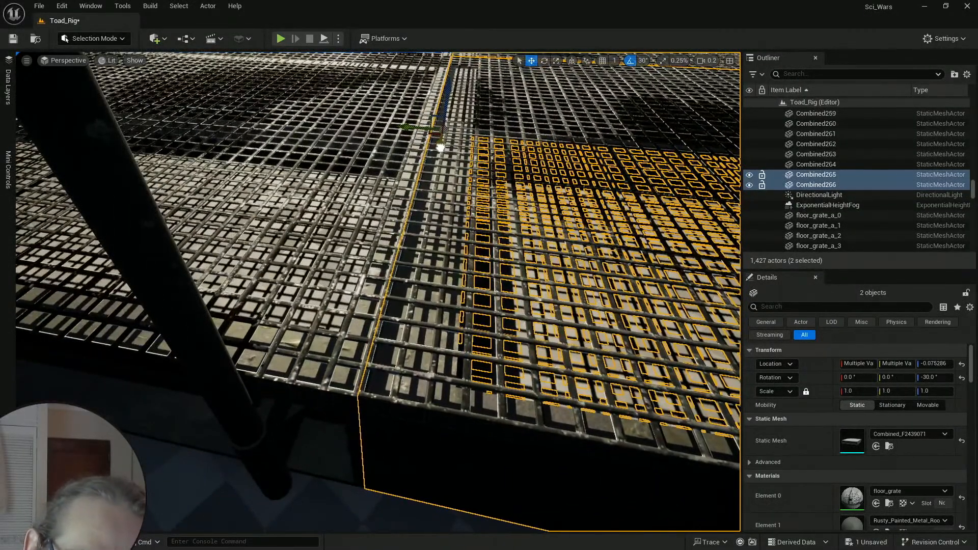
key("Escape")
Step: Duplicate one railing panel from each side of the straight walkway near the corner
mouse_move(441, 191)
right_mouse_down()
mouse_move(443, 171)
mouse_move(450, 186)
mouse_move(438, 209)
right_mouse_up()
key("s")
scroll(443, 170, "up", 1)
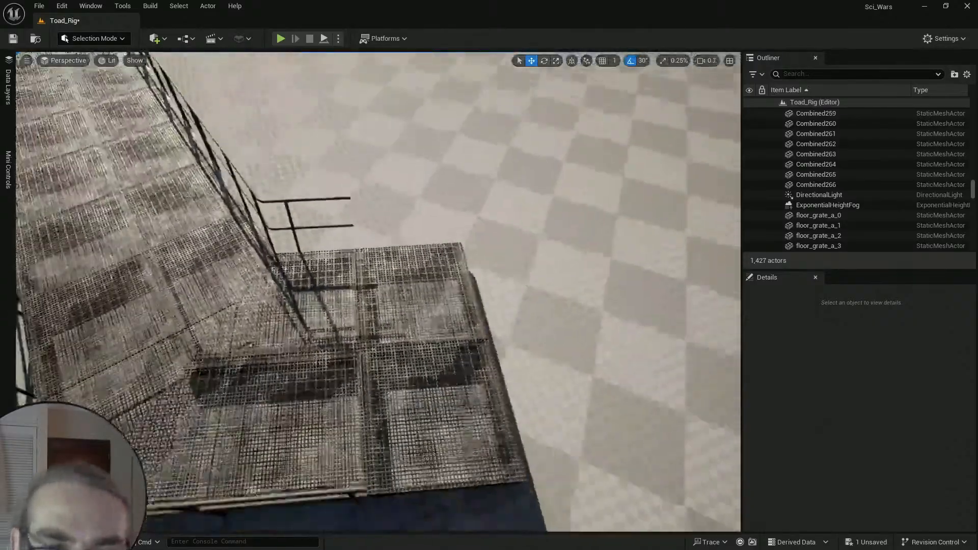
key("s")
scroll(308, 233, "up", 2)
right_click_drag(316, 224, 332, 266)
key("a")
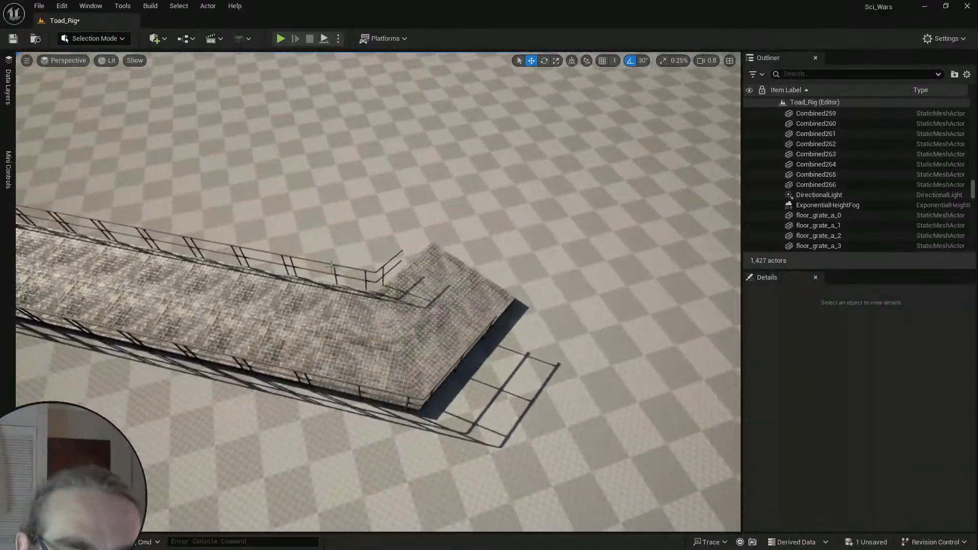
left_click(332, 270)
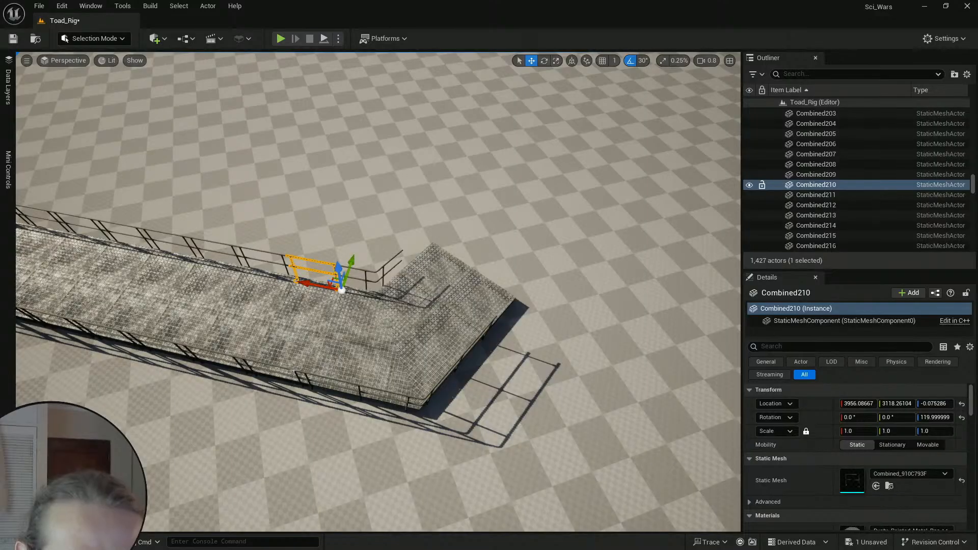
left_click(294, 372, "ctrl")
key("d")
right_click_drag(294, 373, 274, 372)
key("ctrl+d")
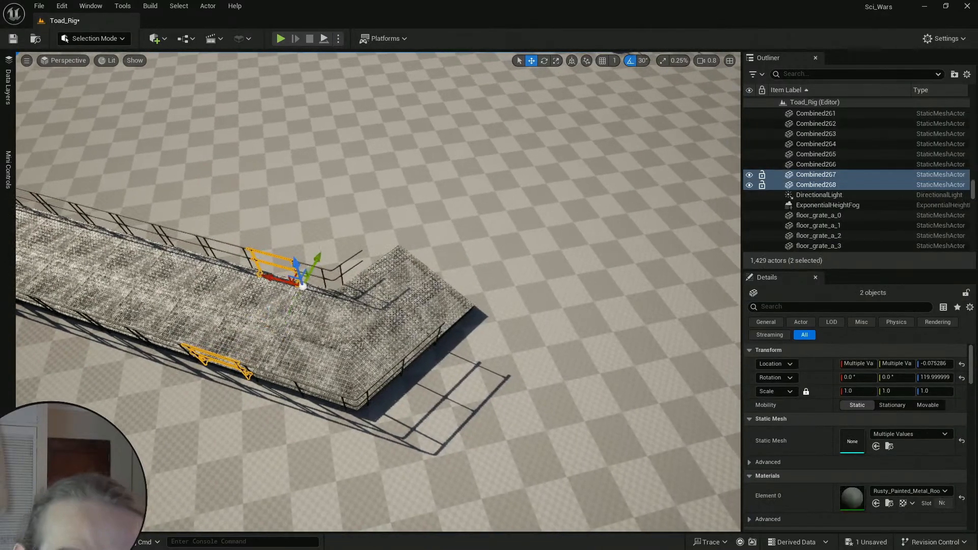
Step: Move the two railing copies onto the new grates beyond the corner and rotate them to 60°
left_click_drag(277, 280, 443, 325)
key("a")
right_click_drag(443, 324, 601, 329)
scroll(535, 331, "up", 1)
key("e")
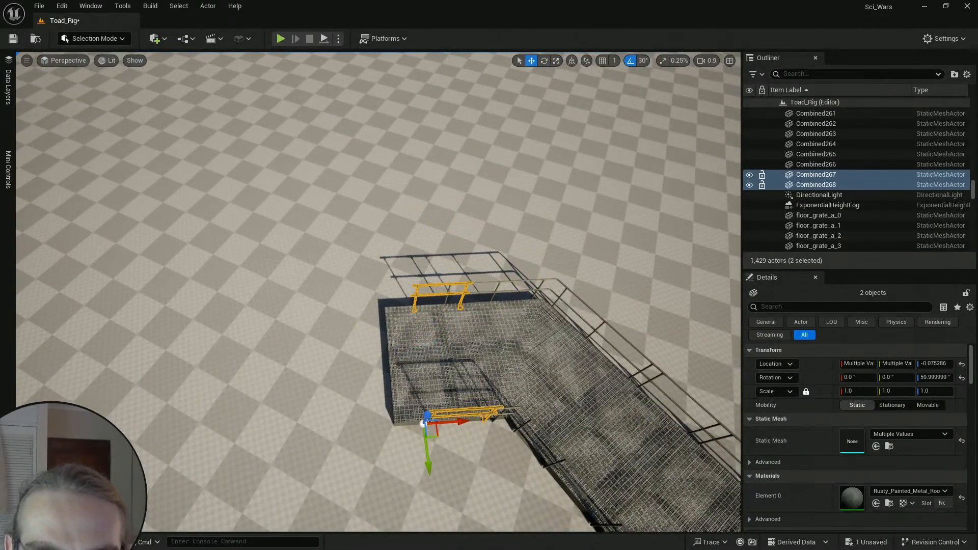
Step: Copy the location of the outer new grate and paste it onto the outer railing copy
key("w")
right_click_drag(362, 286, 387, 293)
left_click(383, 289)
key("s")
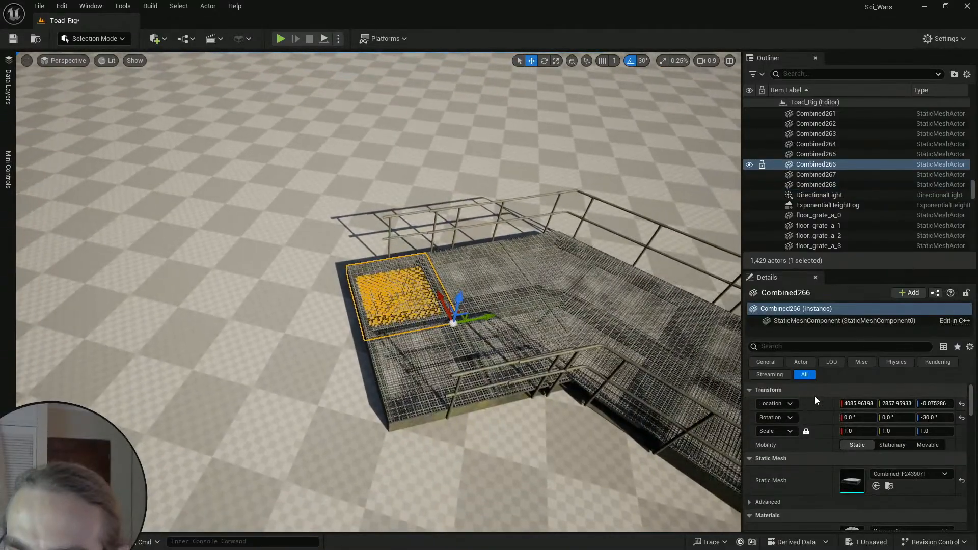
right_click(820, 404)
left_click(852, 426)
left_click(431, 232)
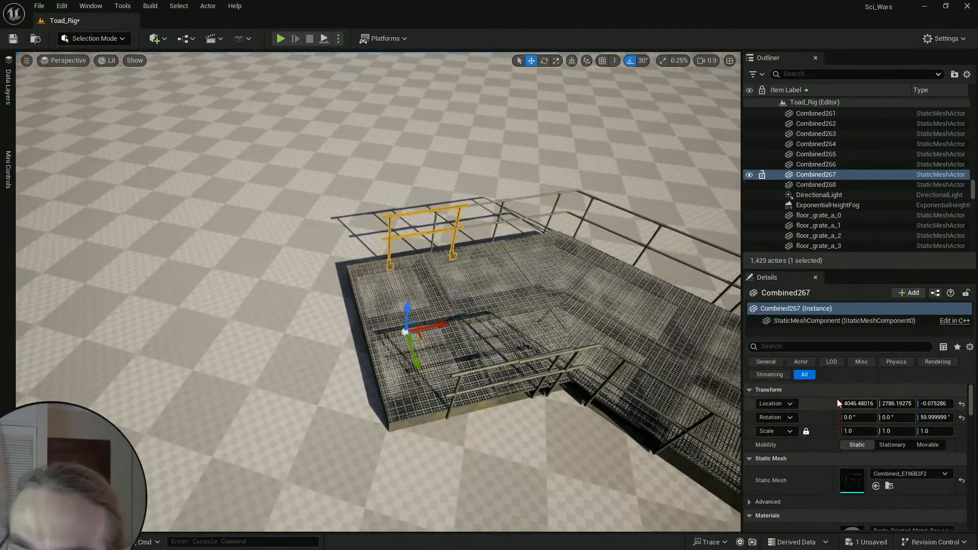
right_click(811, 401)
left_click(845, 434)
Step: Set position grid snapping to 50 and slide the outer railing along the edge to the end of the new section
right_click_drag(586, 265, 550, 265)
key("d")
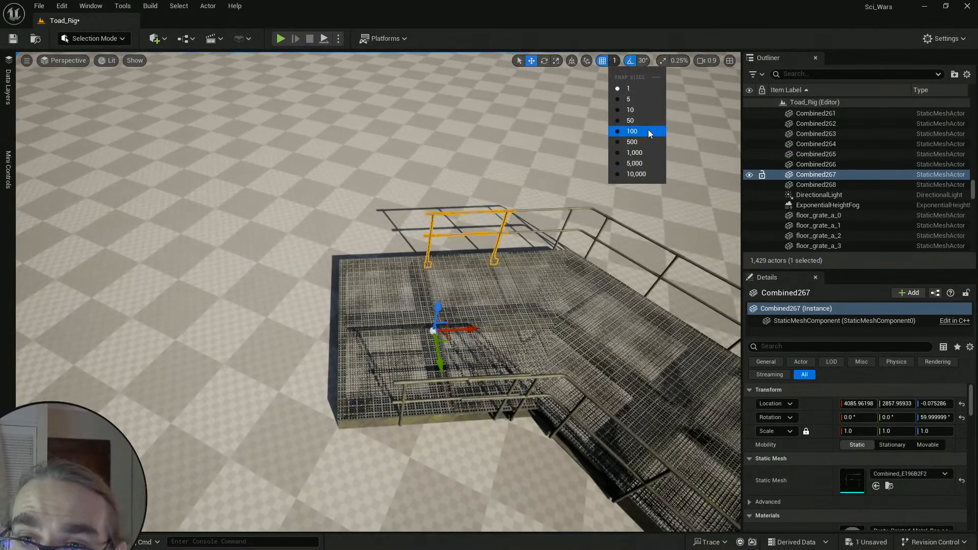
left_click(631, 120)
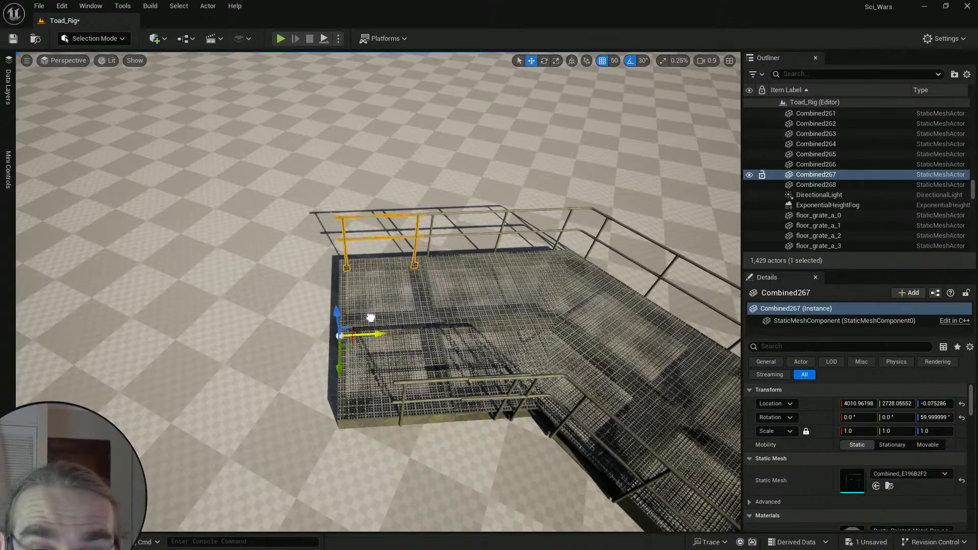
key("Escape")
Step: Inspect the corner and the new railed section from walkway level and from above
key("d")
right_click_drag(371, 317, 301, 245)
scroll(370, 317, "down", 3)
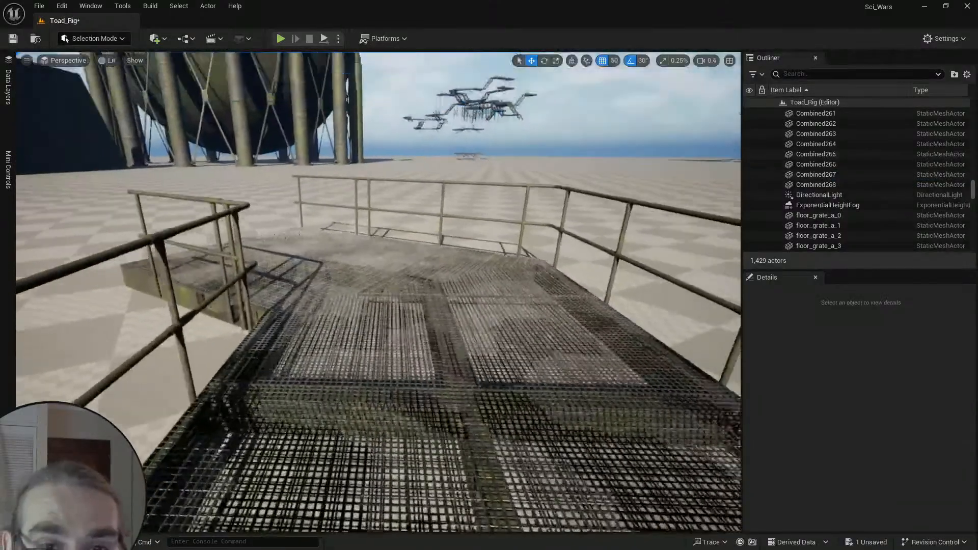
key("e")
right_click_drag(500, 404, 533, 406)
key("s")
key("d")
scroll(504, 390, "down", 1)
key("w")
key("s")
key("q")
key("s")
scroll(497, 353, "up", 4)
key("w")
key("s")
key("a")
Step: Copy the location of the inner new grate and paste it onto the inner railing copy
left_click(433, 347)
right_click_drag(433, 347, 433, 352)
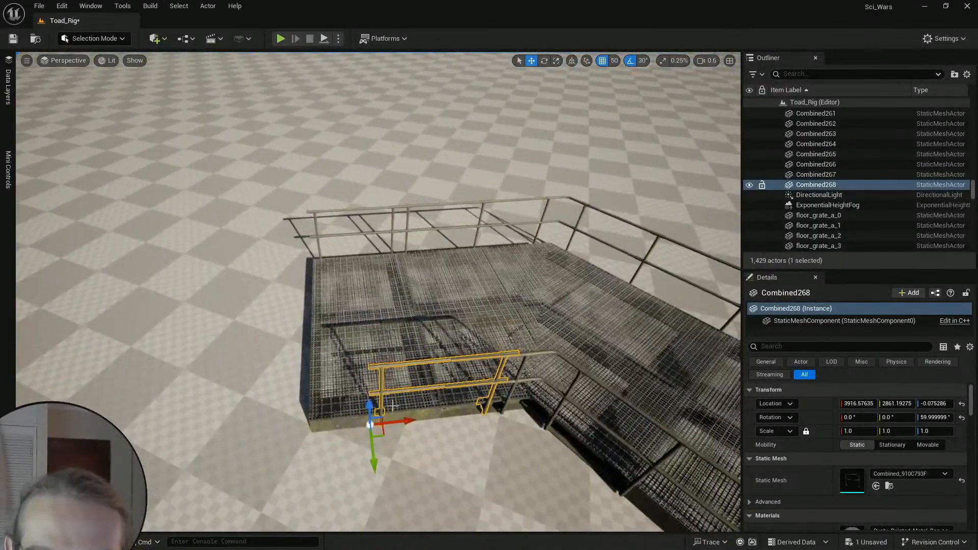
left_click(395, 409)
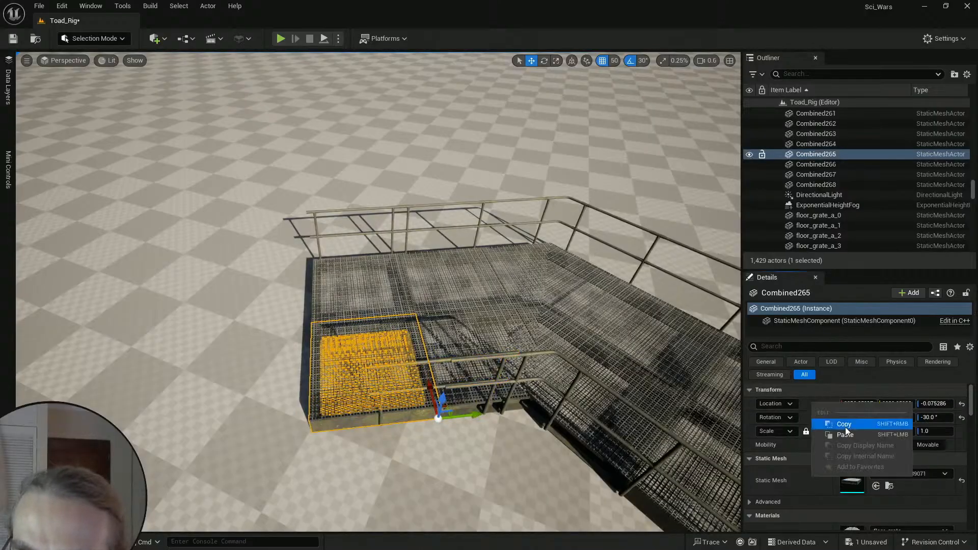
key("ctrl+z")
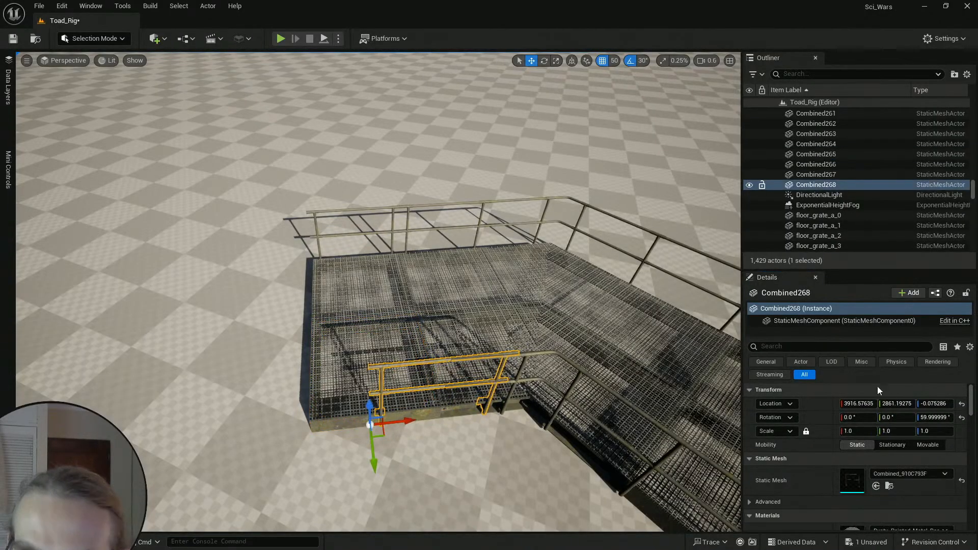
right_click(815, 402)
left_click(822, 432)
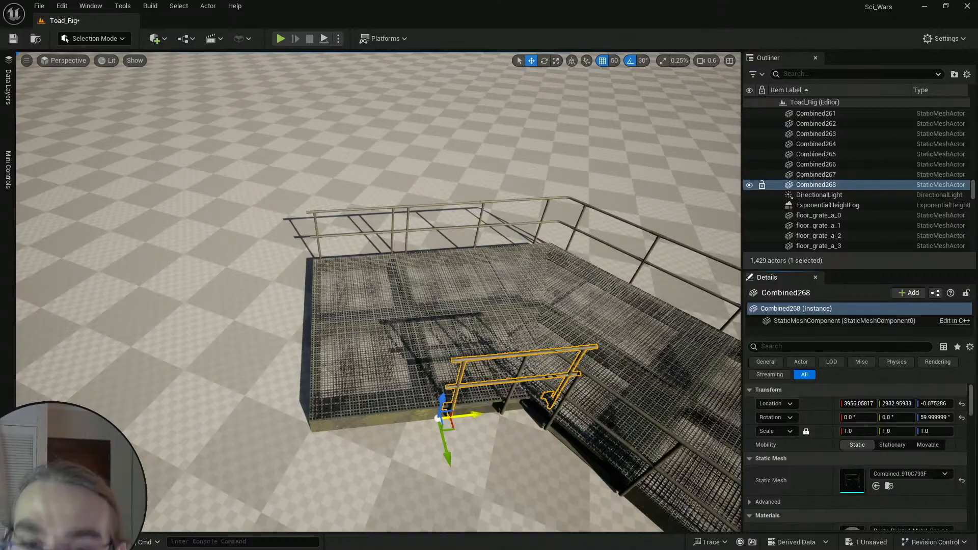
Step: Slide the inner railing to the end of the new section, deselect it and save the level
key("Escape")
right_click_drag(389, 353, 408, 351)
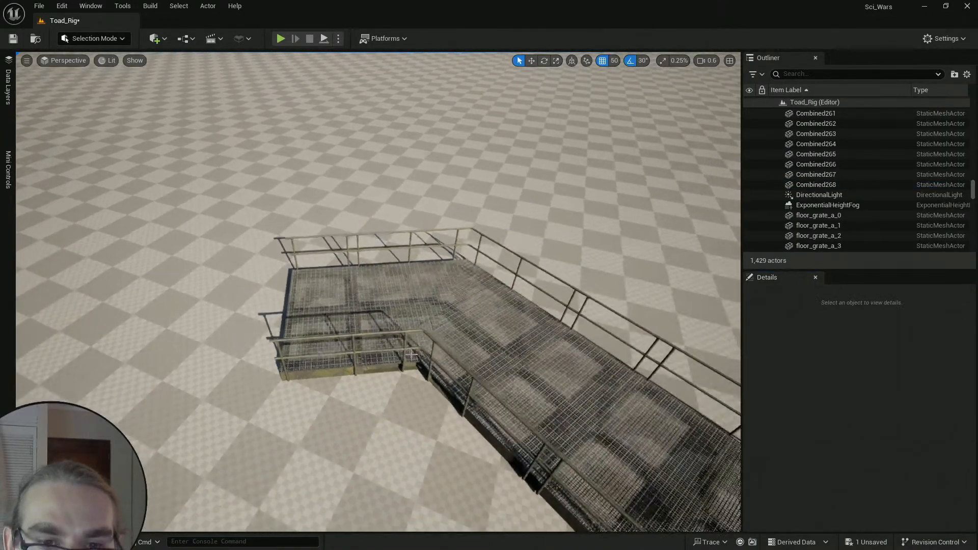
left_click(14, 39)
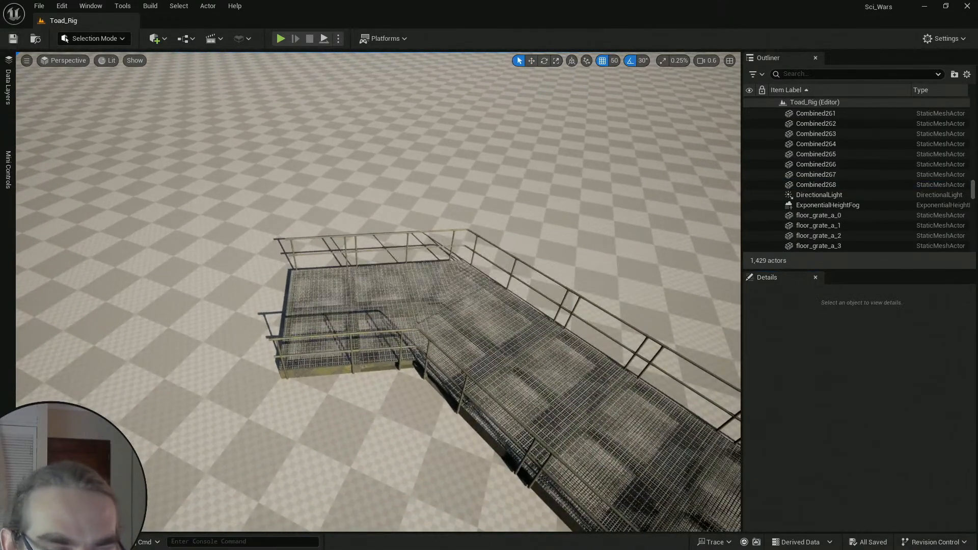
Step: Select the new straight section's grates and railings and place three duplicates end to end along the walkway
key("ctrl+space")
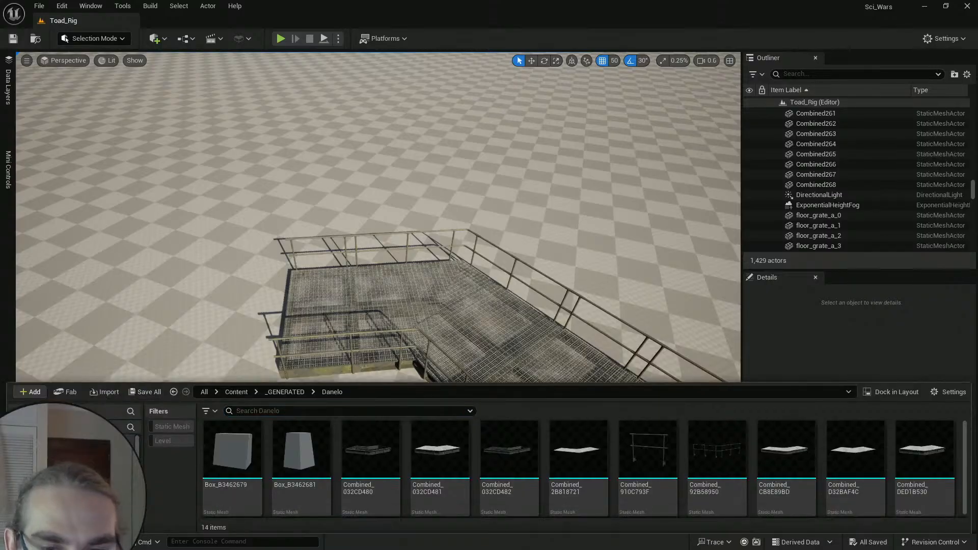
right_click_drag(389, 219, 357, 224)
scroll(326, 219, "up", 1)
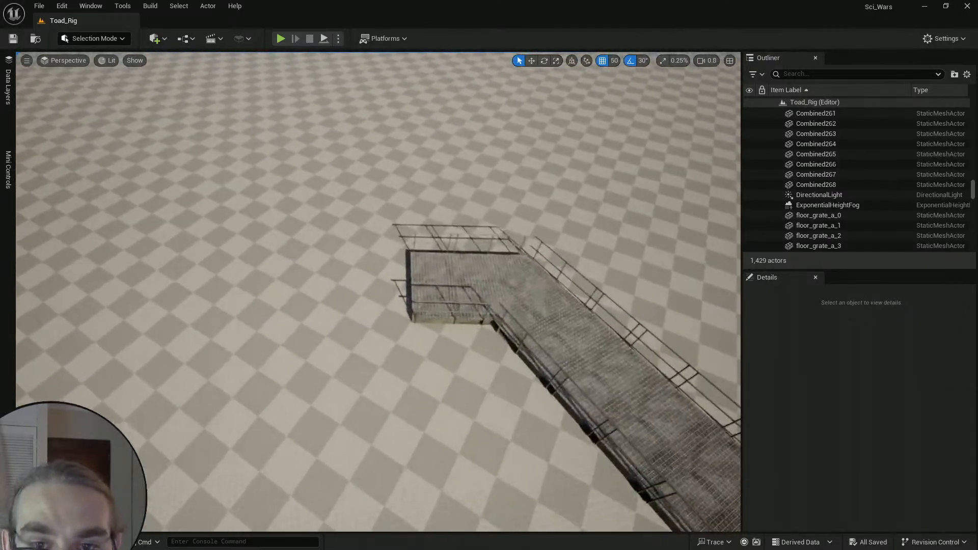
right_click_drag(404, 265, 397, 250)
left_click_drag(456, 394, 306, 373, "ctrl+alt")
key("ctrl+d")
left_click(326, 225)
key("ctrl+d")
left_click(339, 211)
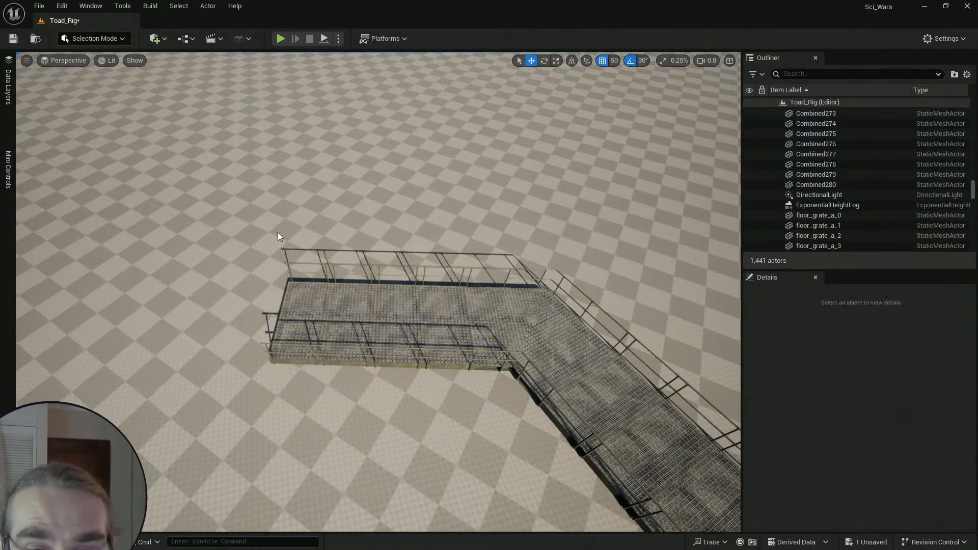
Step: Duplicate the end section's sixteen grates and railings twice, placing the copies end to end along the walkway toward the ring's opening
left_click_drag(439, 414, 439, 414)
key("ctrl+d")
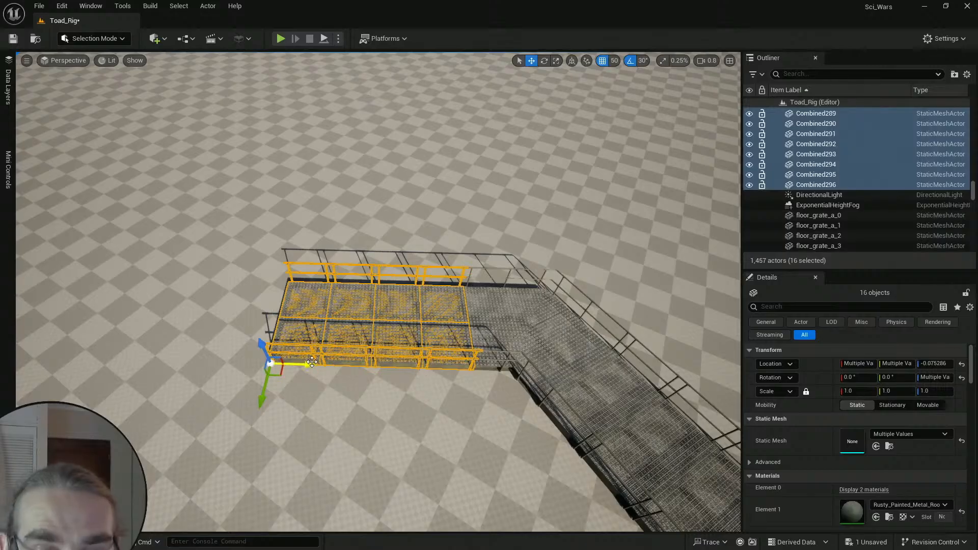
left_click_drag(312, 362, 116, 354)
scroll(116, 354, "up", 1)
right_click_drag(117, 355, 46, 354)
key("ctrl+d")
left_click_drag(432, 322, 319, 318)
key("Escape")
Step: Examine the ring's remaining opening from above and count the outer grates along the adjoining straight side
right_click_drag(319, 318, 275, 363)
scroll(320, 319, "up", 2)
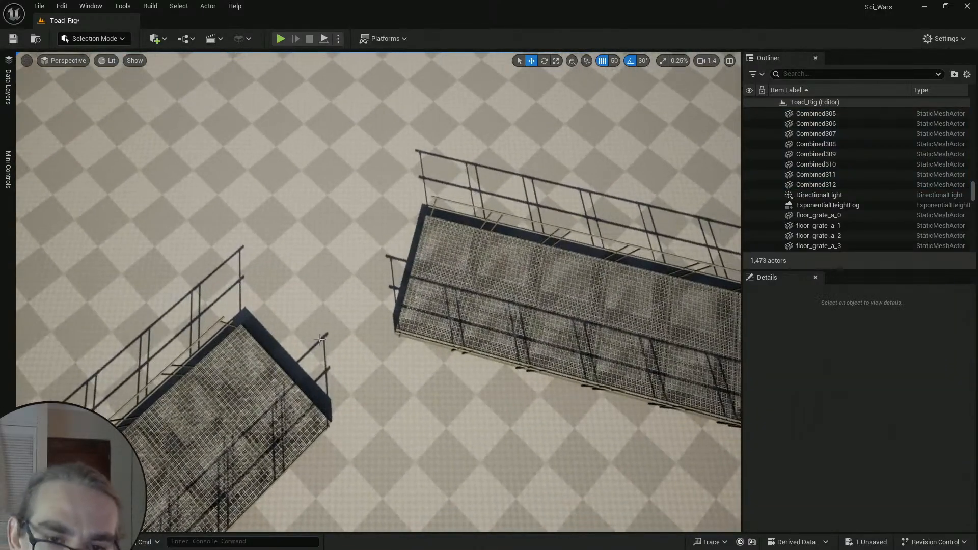
mouse_move(320, 339)
right_mouse_down()
mouse_move(348, 340)
mouse_move(323, 338)
right_mouse_up()
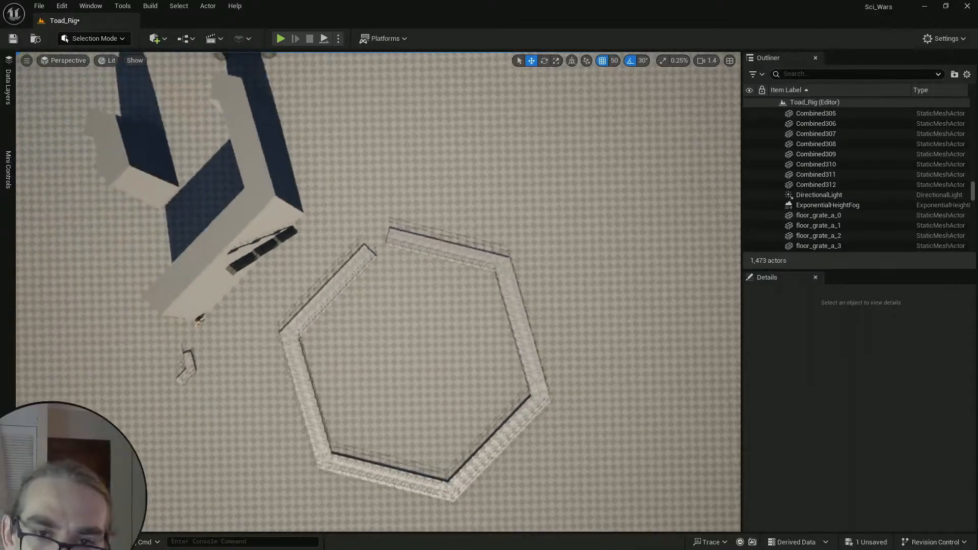
right_click_drag(408, 356, 369, 354)
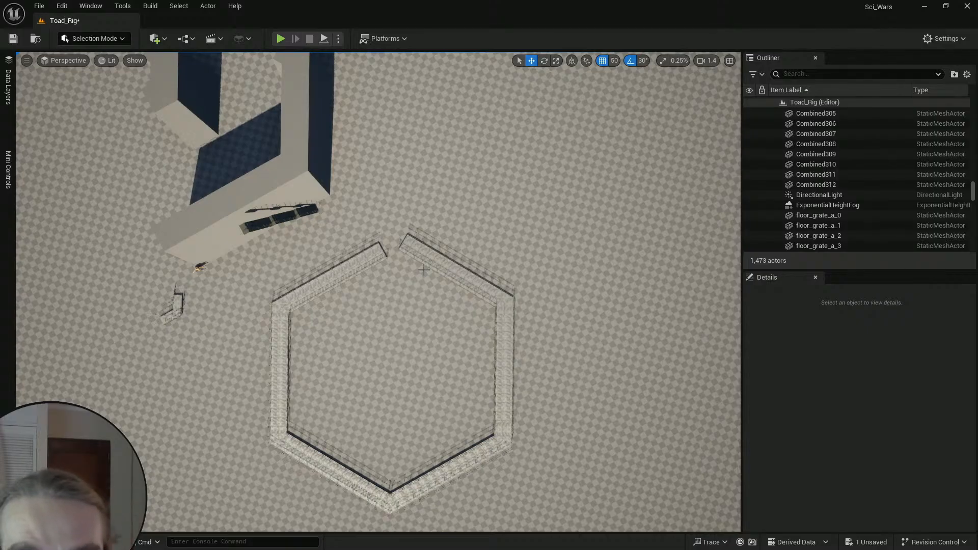
right_click_drag(530, 334, 501, 304)
left_click(403, 233)
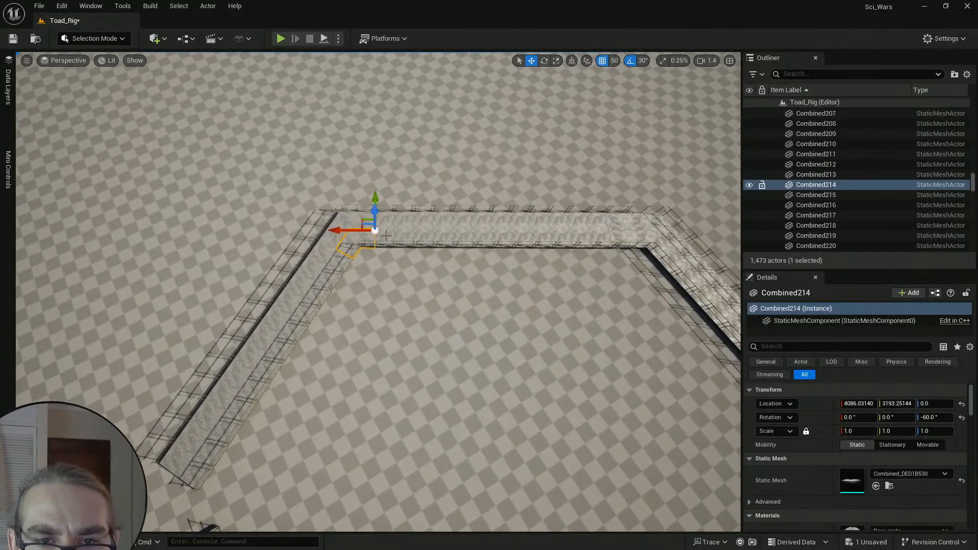
left_click(403, 186)
left_click(385, 228)
left_click(366, 225)
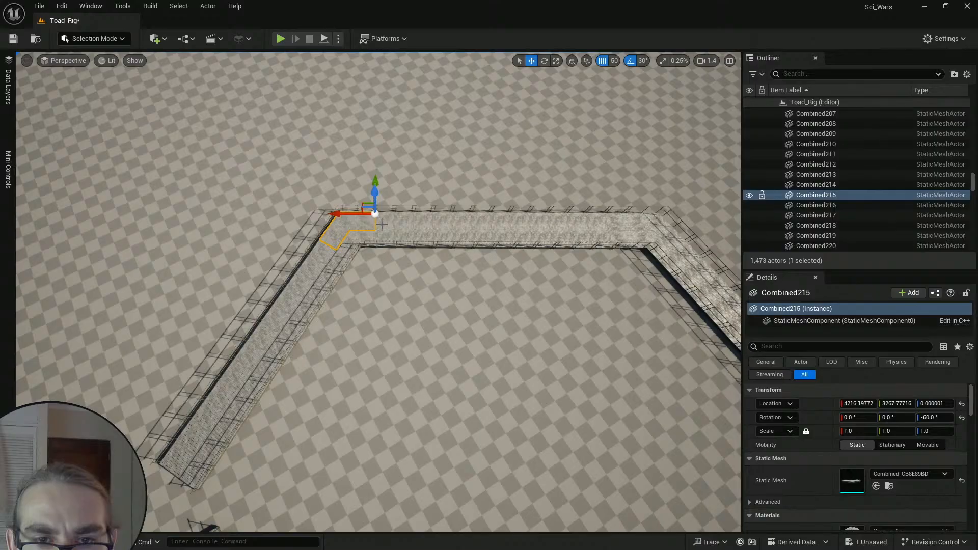
left_click(398, 223)
left_click(404, 222, "ctrl")
left_click(423, 222, "ctrl")
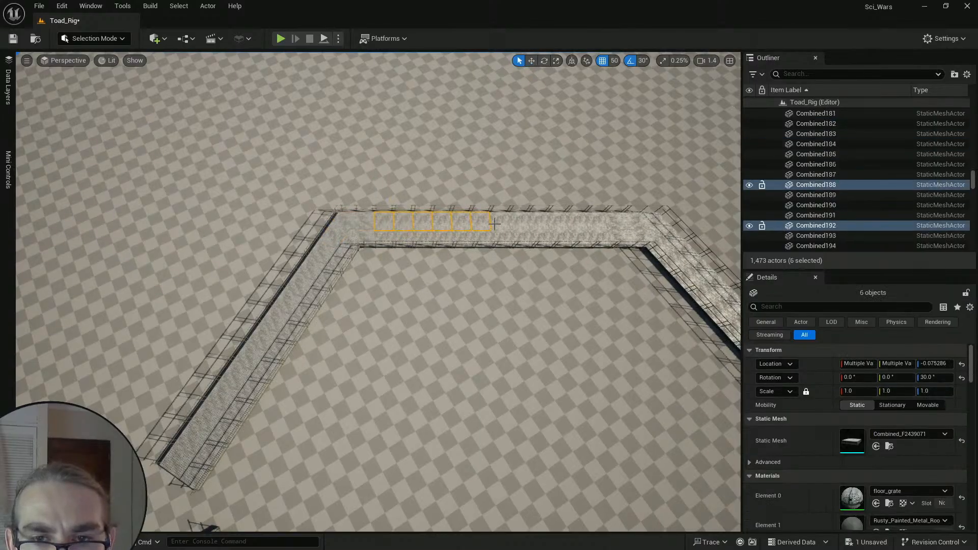
left_click(539, 221, "ctrl")
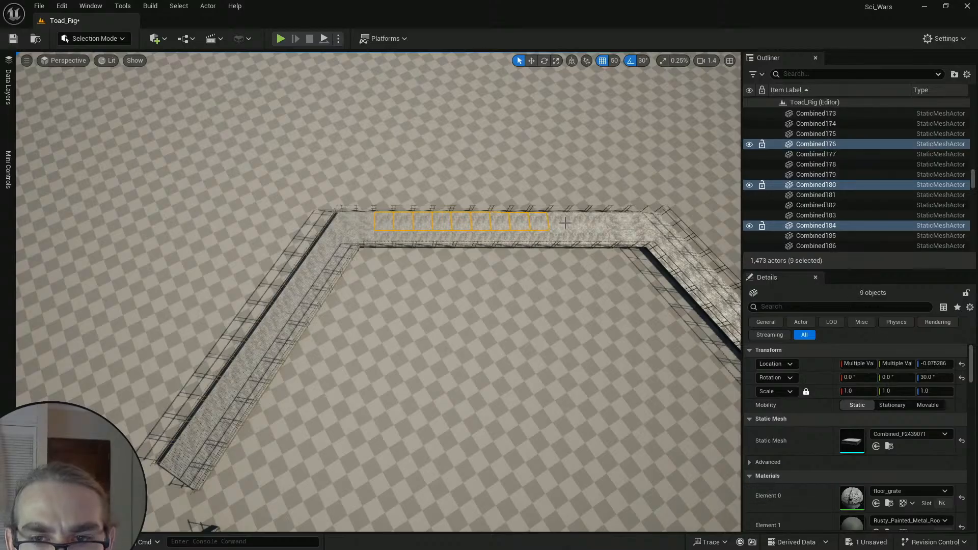
left_click(559, 221, "ctrl")
left_click(579, 222, "ctrl")
left_click(598, 222, "ctrl")
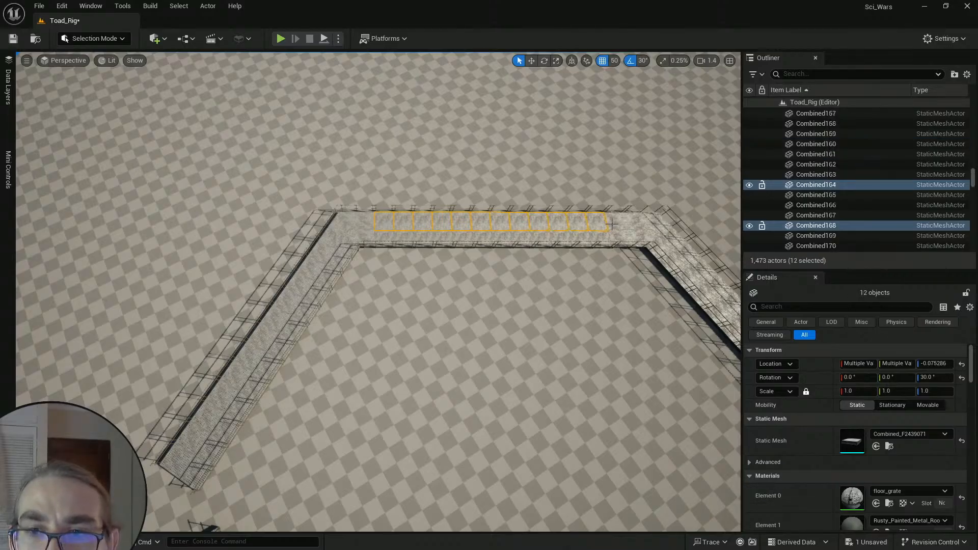
left_click(618, 222, "ctrl")
left_click(637, 222, "ctrl")
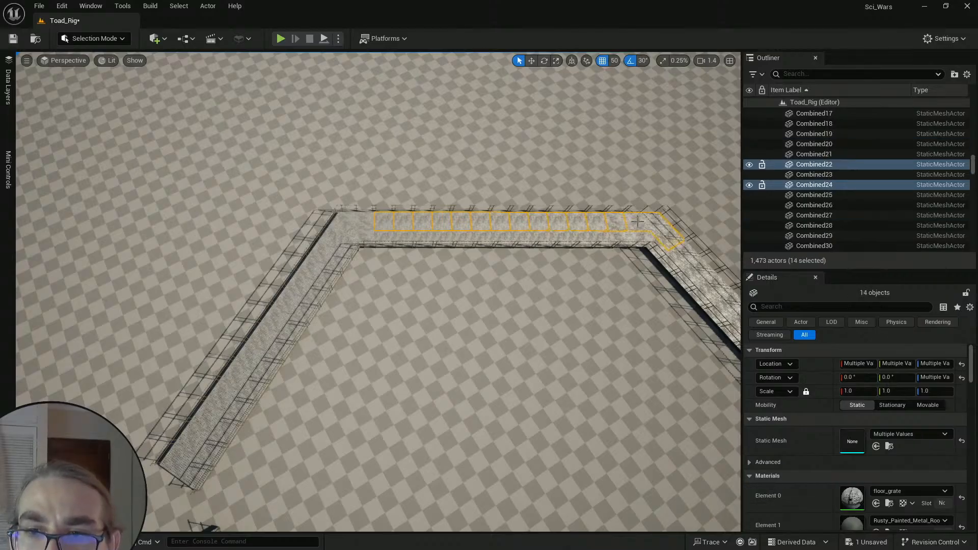
left_click(452, 186)
Step: Delete one straight segment near the corner, including its two grates and both railings
key("w")
right_click_drag(451, 186, 347, 154)
left_click_drag(371, 389, 389, 388)
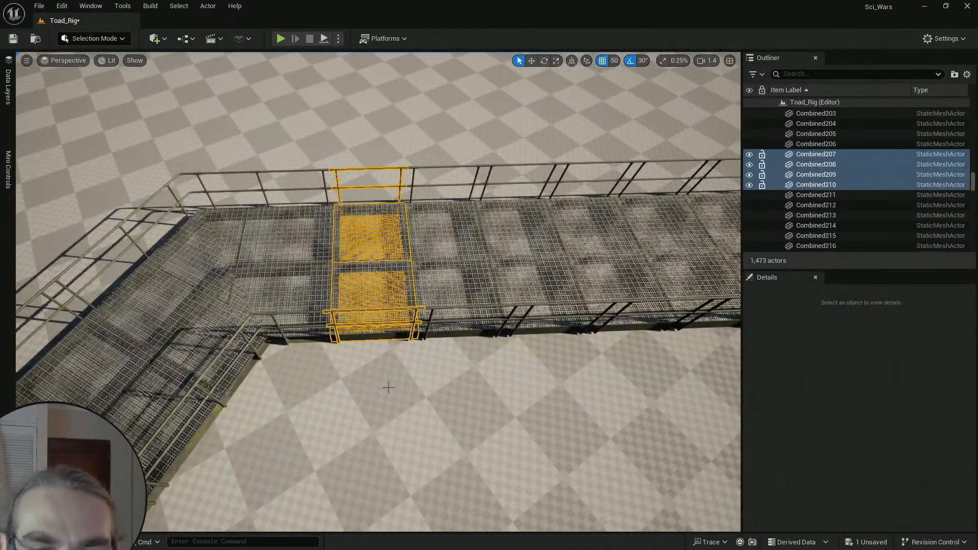
key("Delete")
Step: Select the 52 pieces of the detached corner and straight section and slide them against the adjoining walkway to close the gap
scroll(389, 388, "down", 15)
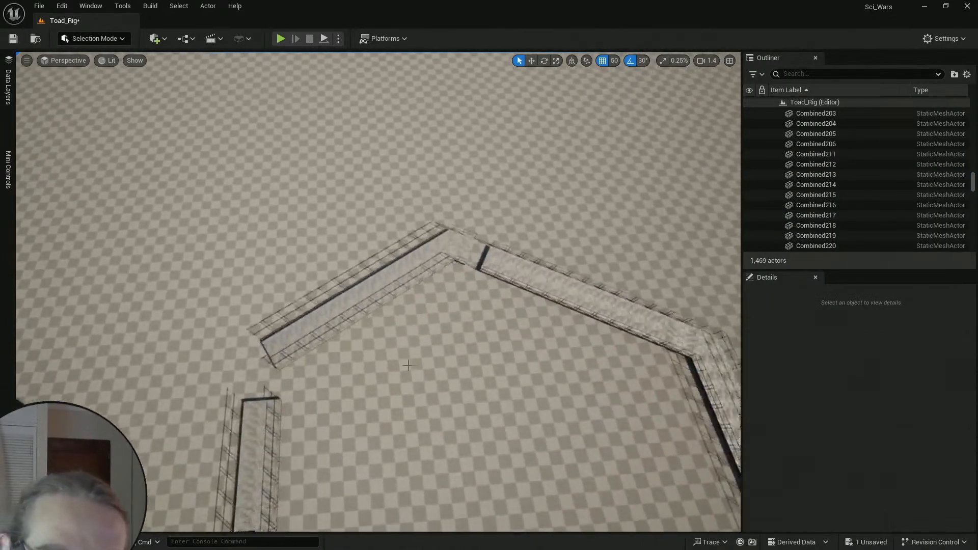
scroll(408, 366, "down", 2)
left_click_drag(235, 220, 461, 362)
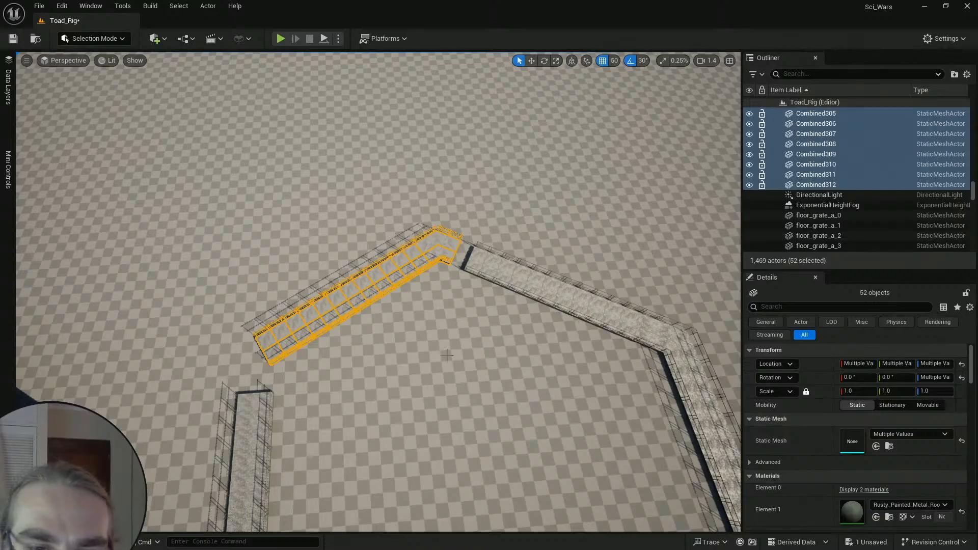
right_click_drag(448, 355, 498, 356)
key("w")
right_click_drag(382, 359, 415, 362)
key("ctrl+grave")
key("w")
scroll(374, 359, "down", 2)
left_click(404, 385, "ctrl")
left_click(407, 385, "ctrl")
key("d")
key("ctrl+grave")
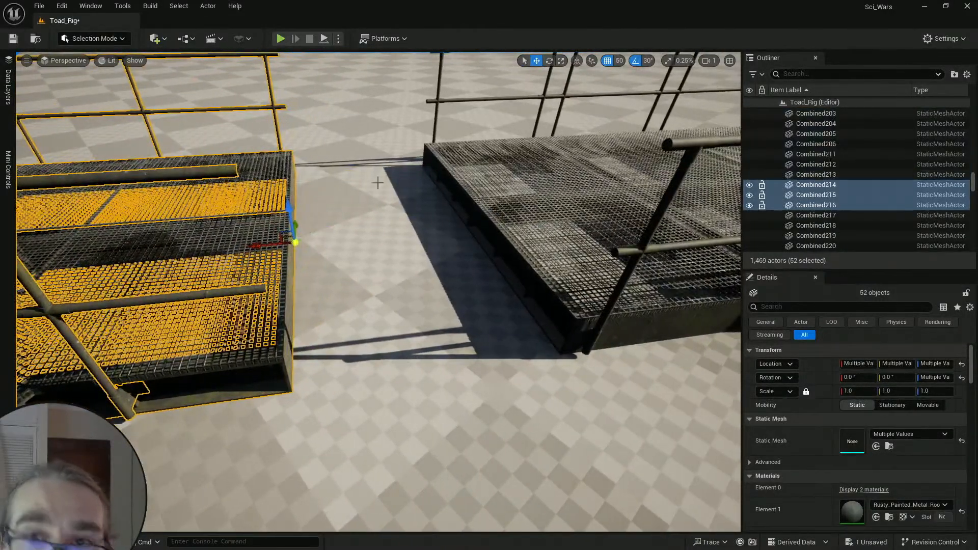
left_click_drag(260, 248, 413, 267)
key("d")
right_click_drag(440, 273, 439, 274)
scroll(440, 274, "down", 3)
key("a")
scroll(439, 274, "down", 1)
key("w")
key("Escape")
key("s")
right_click_drag(380, 288, 380, 288)
scroll(380, 288, "up", 5)
scroll(348, 323, "up", 1)
key("a")
right_click_drag(349, 323, 349, 323)
key("w")
scroll(348, 323, "up", 4)
key("s")
scroll(348, 323, "up", 1)
key("w")
left_click(388, 313)
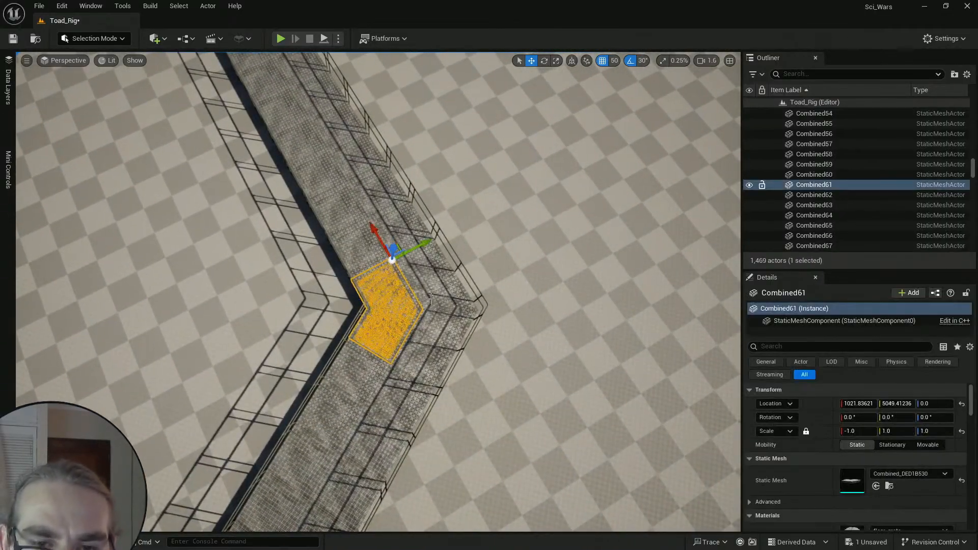
left_click(433, 294, "ctrl")
right_click_drag(431, 293, 431, 293)
key("w")
left_click(153, 183)
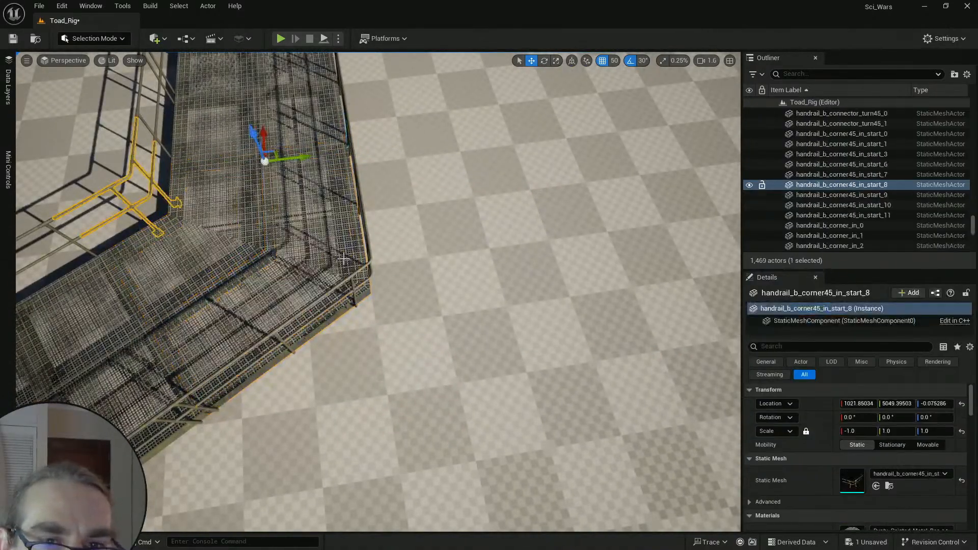
left_click(372, 262)
left_click(274, 254)
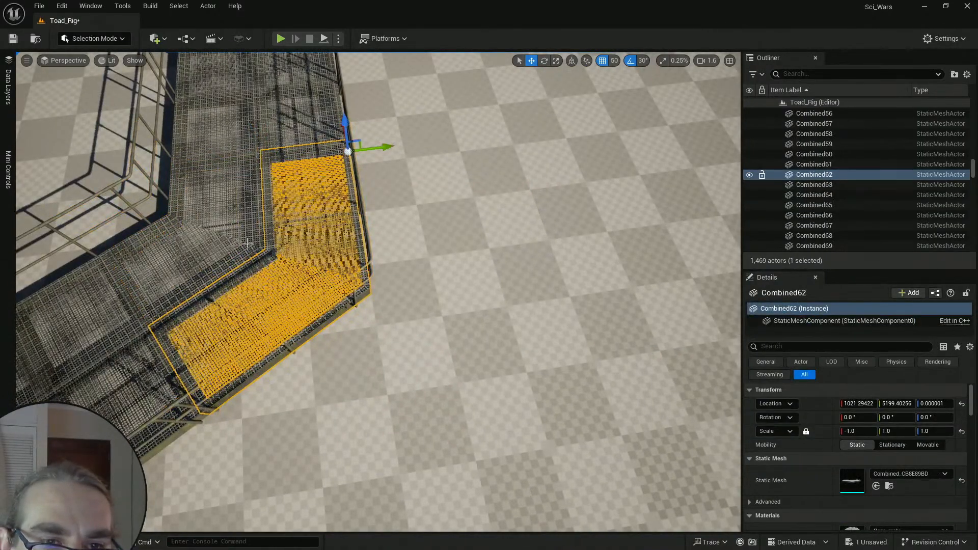
left_click(156, 194)
right_click_drag(376, 277, 407, 278)
key("s")
scroll(376, 277, "down", 1)
left_click(291, 267)
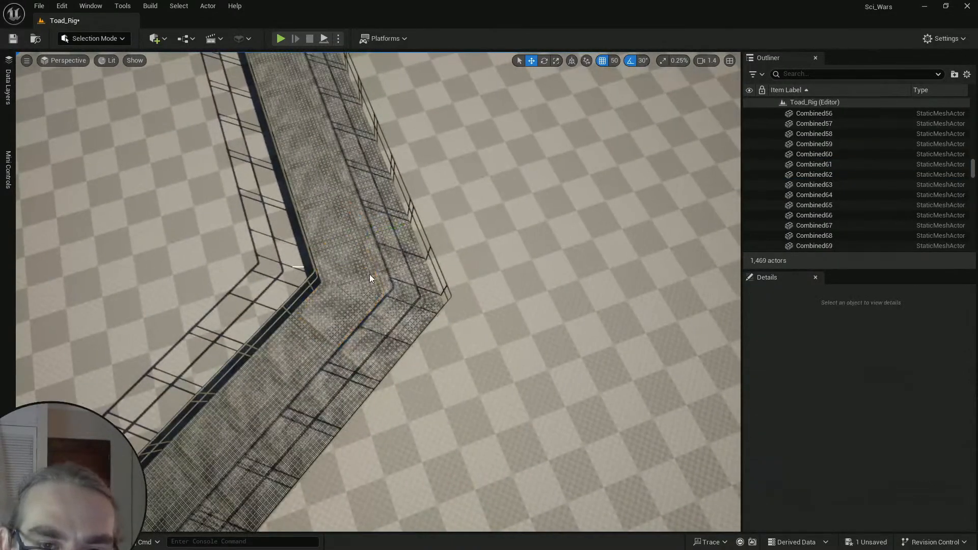
Step: Duplicate the four grate and railing pieces of a finished corner and move the copy across the ring to the opening
left_click_drag(477, 294, 477, 294, "ctrl+alt")
key("s")
right_click_drag(442, 290, 461, 284)
scroll(450, 288, "up", 2)
key("ctrl+d")
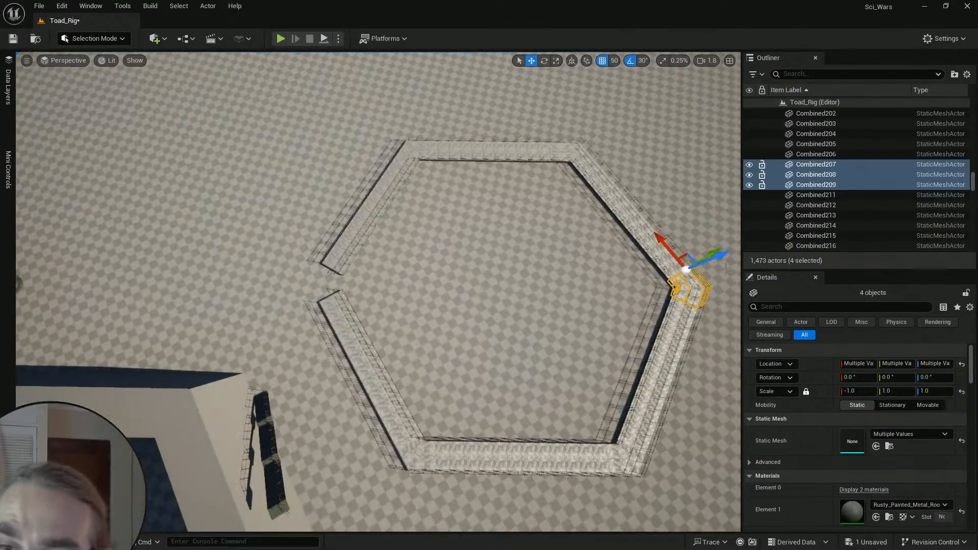
left_click_drag(713, 252, 328, 269)
Step: Rotate the corner copy 180° and move it into the opening between the two straight sections
right_click_drag(328, 269, 300, 269)
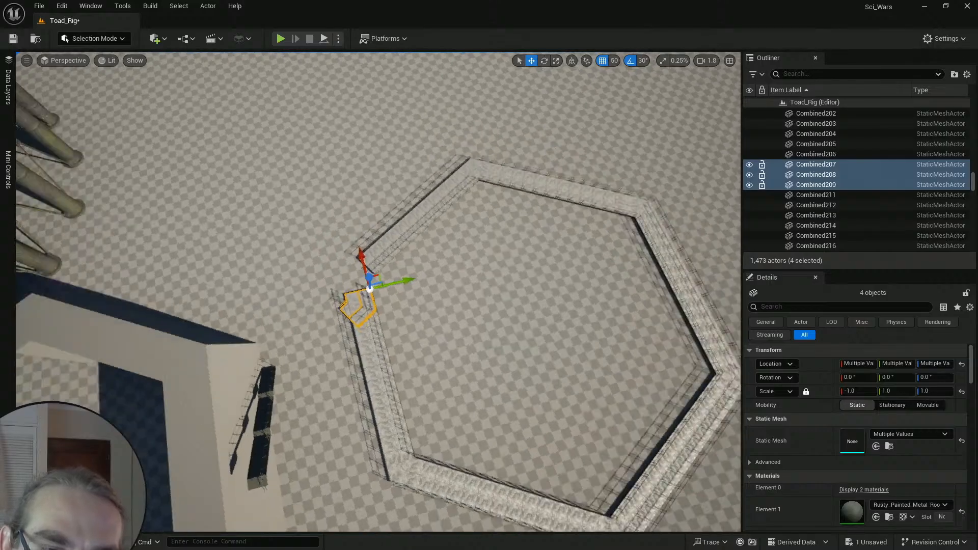
scroll(369, 289, "up", 5)
key("e")
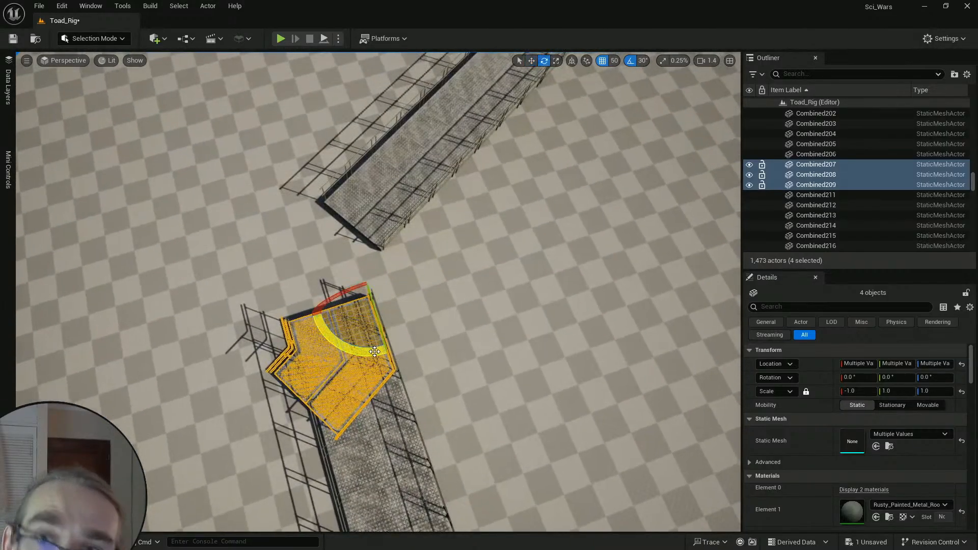
mouse_move(376, 351)
left_mouse_down()
mouse_move(405, 257)
mouse_move(430, 278)
mouse_move(423, 351)
mouse_move(389, 356)
left_mouse_up()
key("w")
left_click_drag(333, 305, 249, 312)
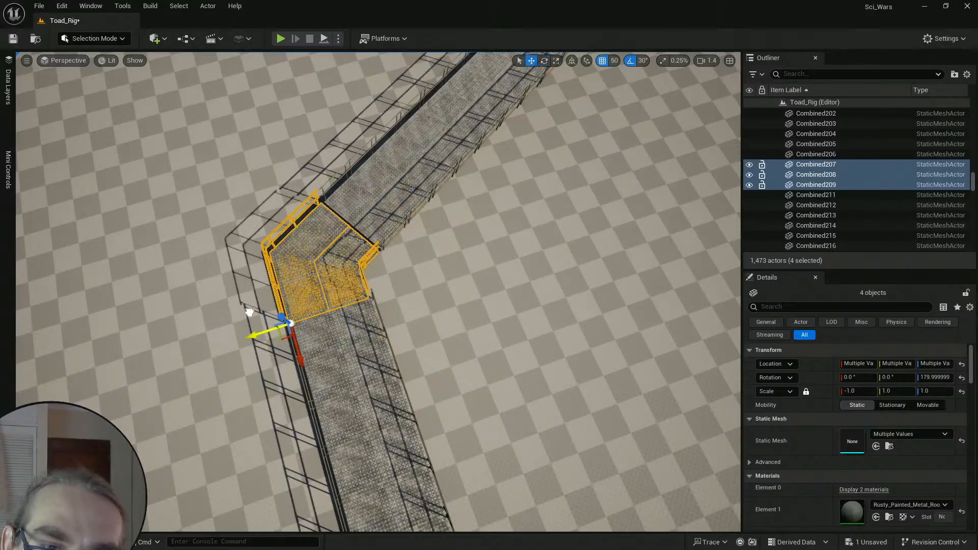
Step: Set the grid snap size to 1, fine-tune the new corner's position against the adjoining grates, and deselect it
mouse_move(281, 320)
right_mouse_down()
mouse_move(254, 316)
mouse_move(292, 310)
mouse_move(254, 314)
mouse_move(264, 319)
right_mouse_up()
key("w")
scroll(281, 320, "down", 4)
key("a")
key("w")
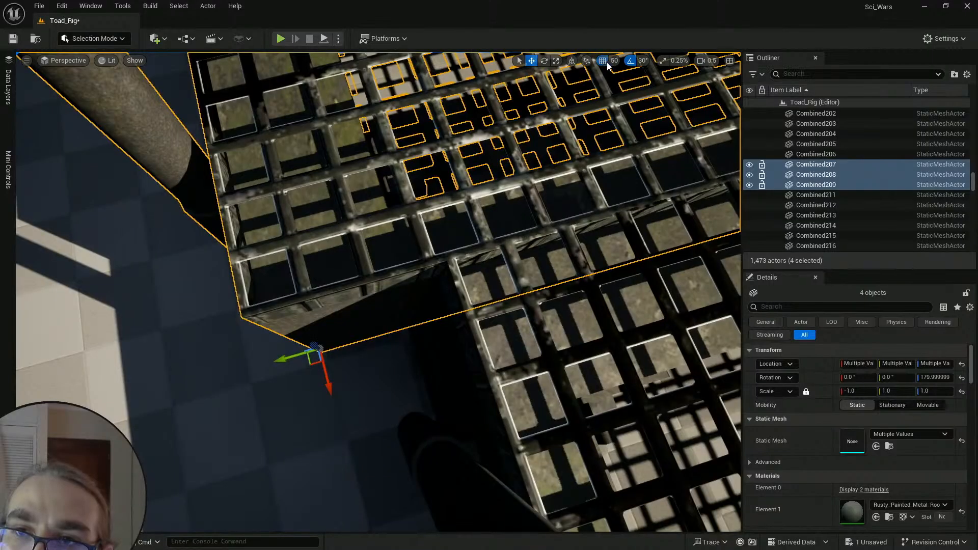
left_click(614, 61)
left_click(632, 92)
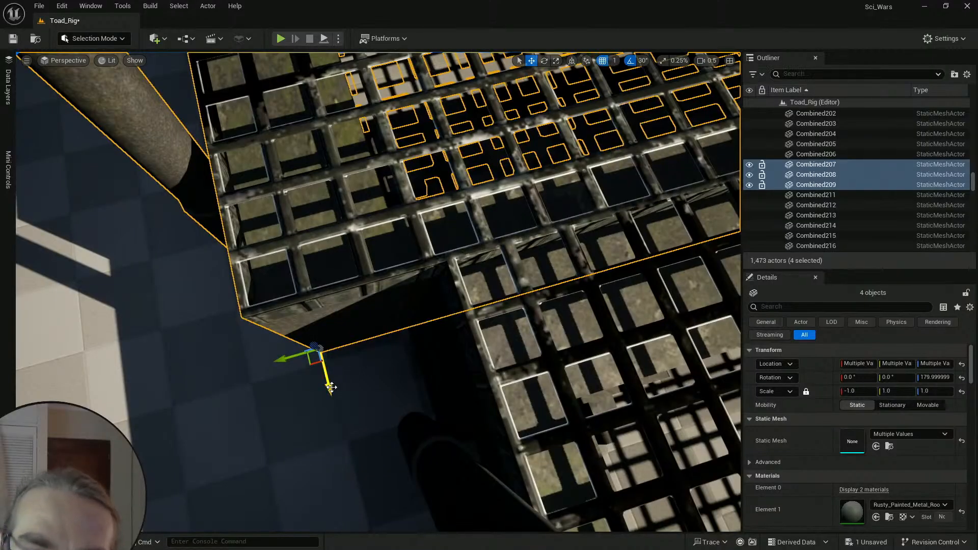
left_click_drag(329, 386, 323, 383)
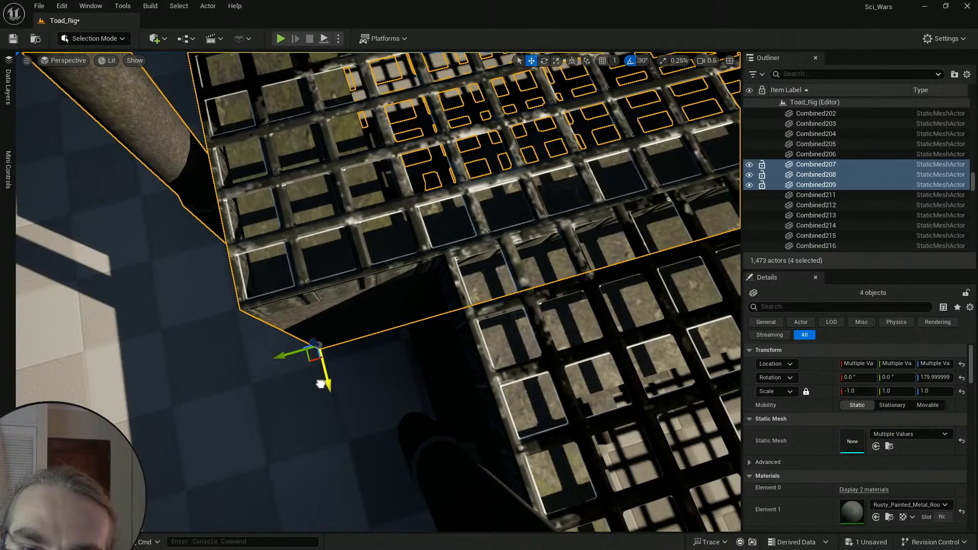
left_click_drag(289, 360, 371, 335)
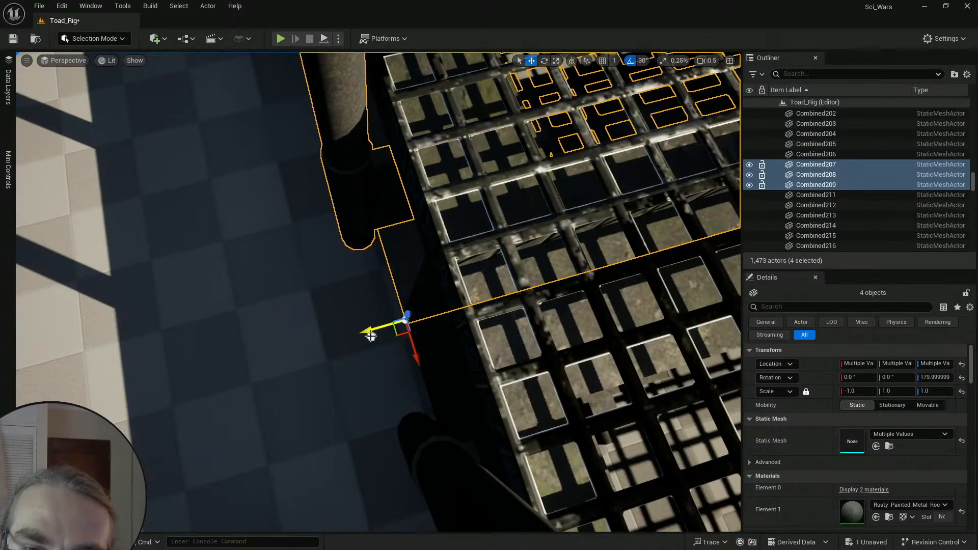
key("Escape")
Step: Hide Toad_ControlRig, SM_Crossbow_01a and the large box behind the toad
right_click_drag(371, 336, 308, 265)
scroll(453, 275, "up", 5)
scroll(402, 310, "down", 1)
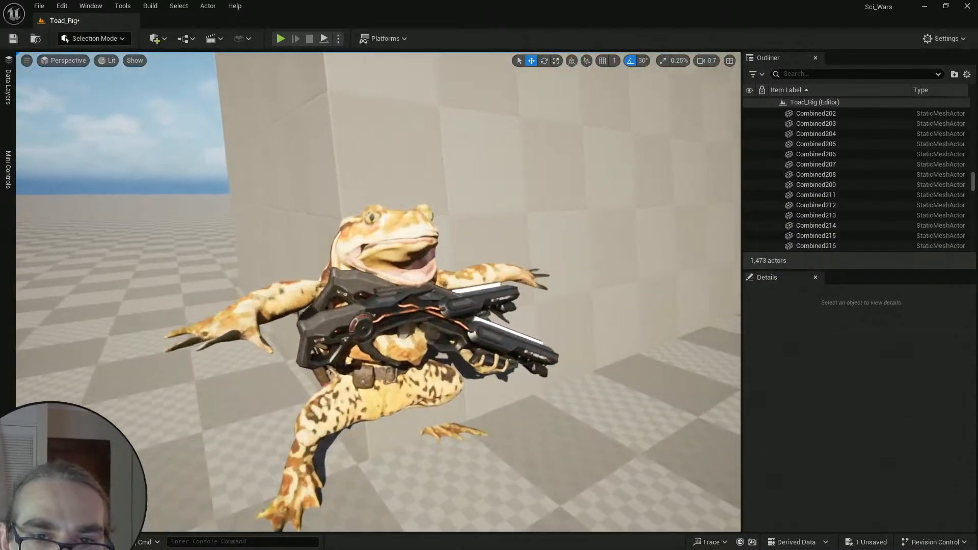
left_click(330, 226)
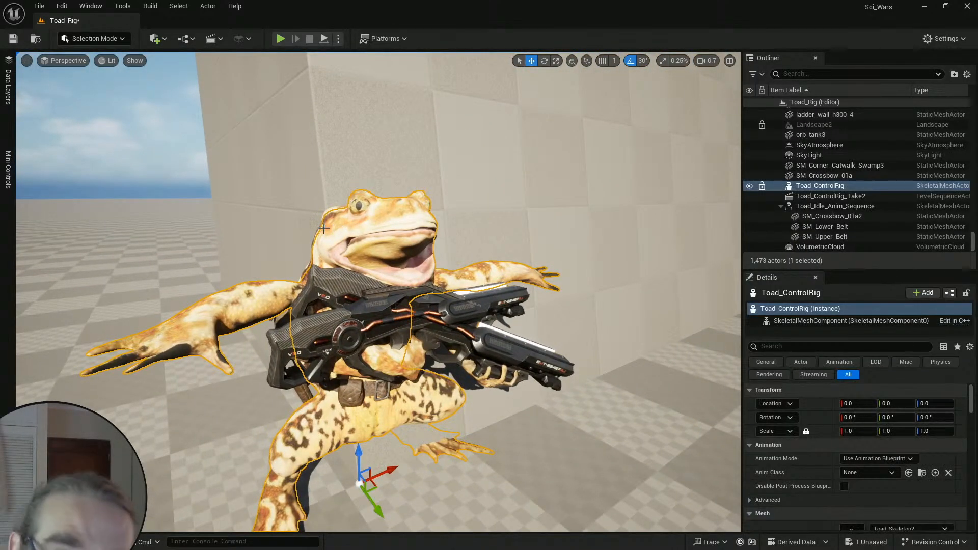
key("Escape")
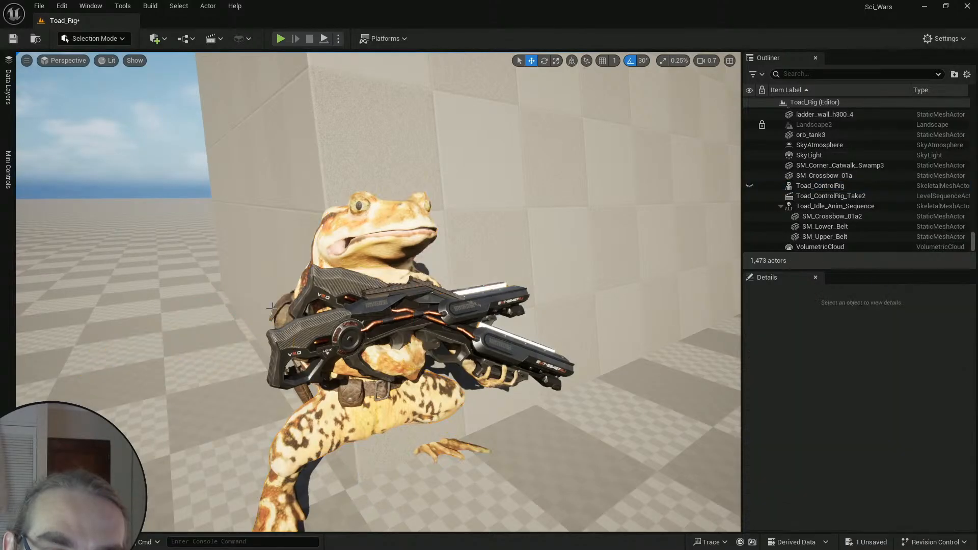
left_click(332, 322)
key("h")
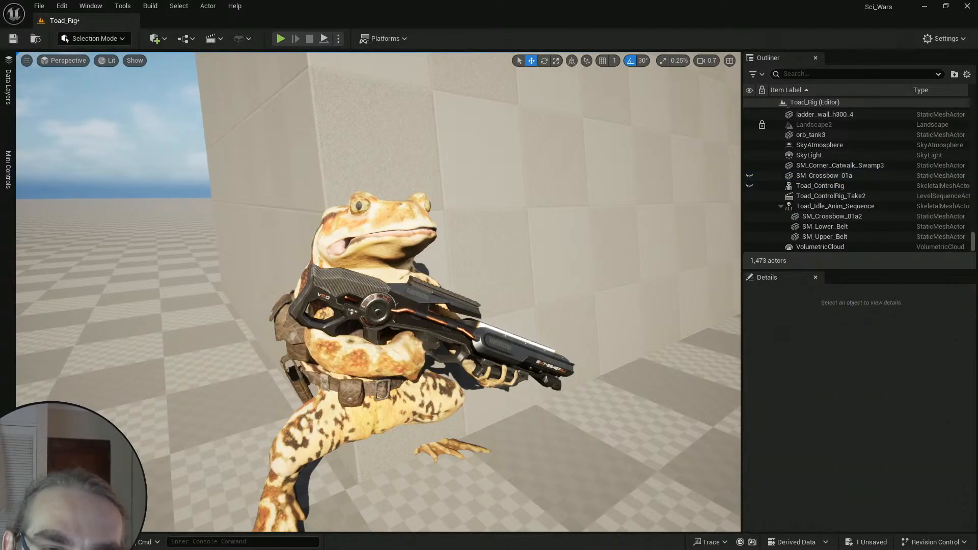
left_click(465, 247)
key("h")
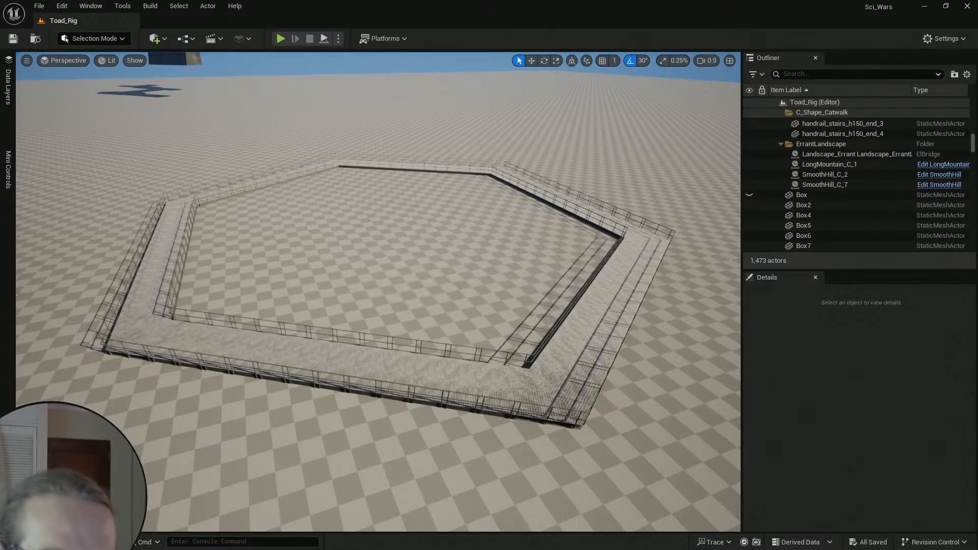
Step: Check the generated Danelo asset folder and examine a corner of the closed walkway ring from above
key("ctrl+space")
right_click_drag(458, 306, 479, 310)
key("ctrl+space")
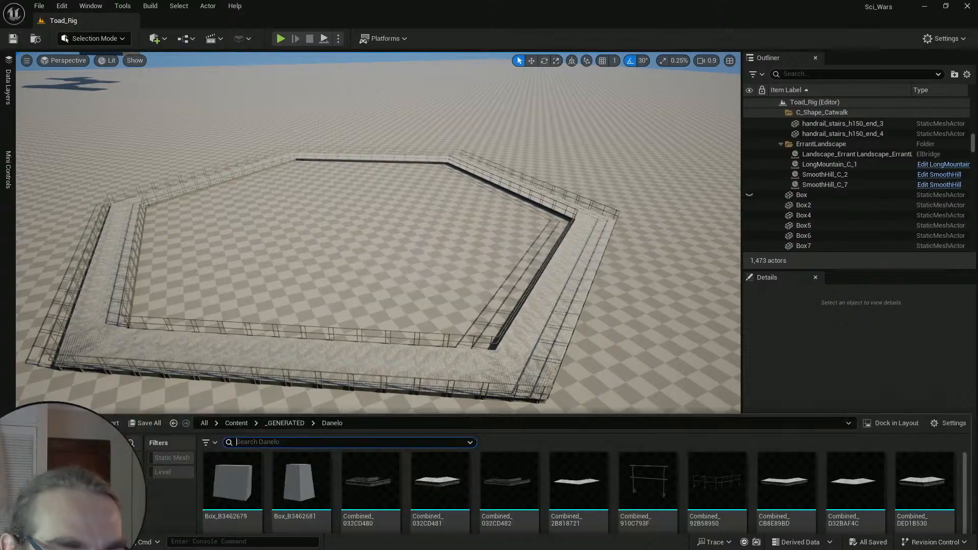
right_click_drag(209, 374, 134, 334)
key("w")
scroll(295, 309, "up", 1)
scroll(211, 283, "down", 1)
scroll(100, 306, "up", 3)
left_click(377, 337)
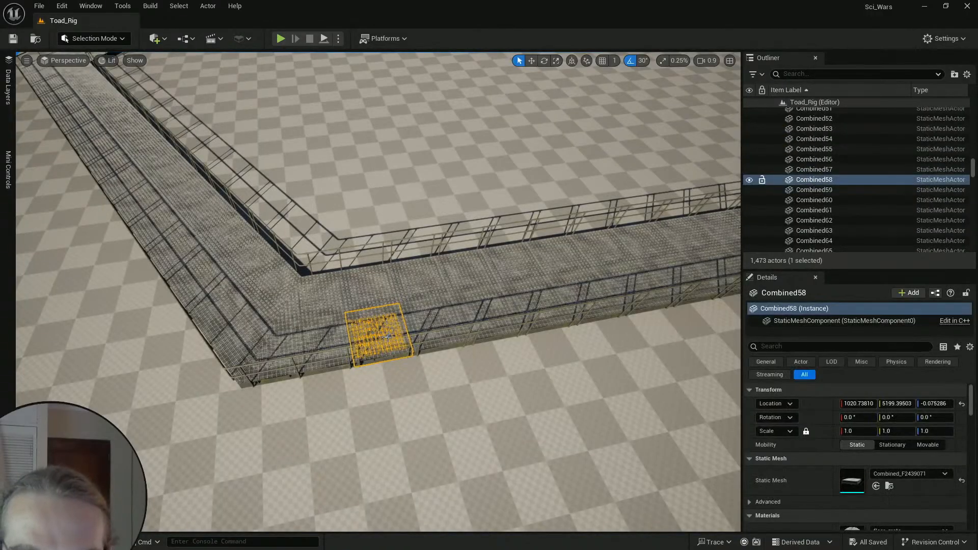
key("Escape")
right_click_drag(377, 337, 383, 347)
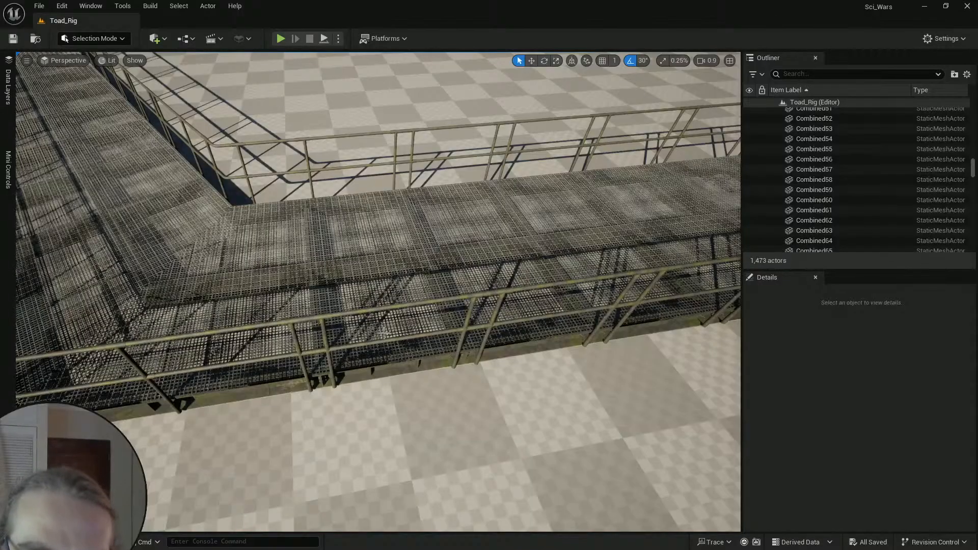
Step: Examine the walkway's grates and railings up close
right_click_drag(384, 333, 441, 379)
scroll(427, 270, "up", 3)
key("w")
scroll(422, 290, "down", 1)
key("w")
scroll(442, 378, "down", 1)
left_click(399, 337)
right_click_drag(399, 342, 360, 321)
key("s")
key("Escape")
Step: Examine the bent handrail connectors at a corner of the existing catwalk by selecting both, and clear the selection
key("w")
scroll(354, 330, "down", 3)
key("q")
left_click(431, 306)
key("e")
right_click_drag(274, 310, 278, 338)
left_click(293, 311, "ctrl")
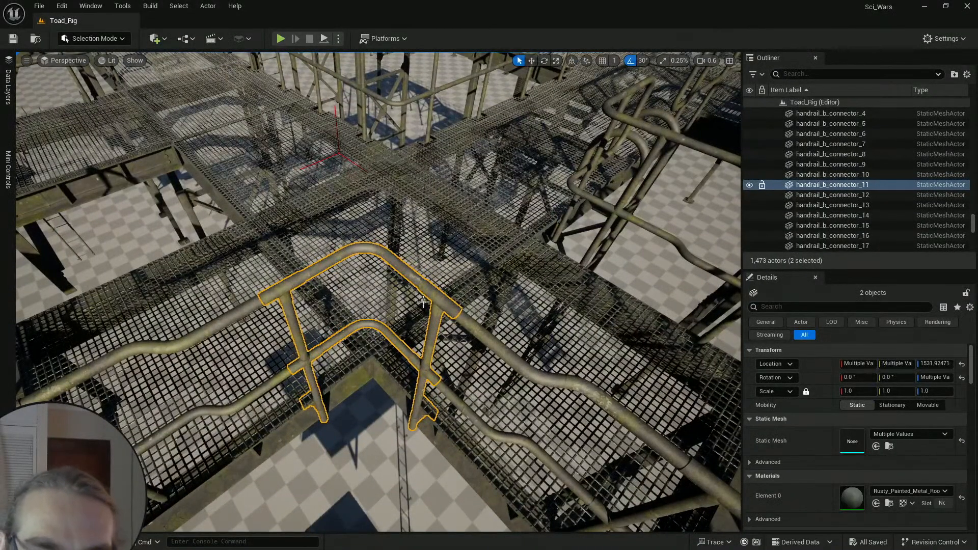
key("Escape")
Step: Survey the entire existing catwalk complex with its stairs and platforms from above
key("e")
right_click_drag(455, 300, 397, 312)
key("s")
scroll(455, 292, "up", 3)
key("d")
right_click_drag(447, 370, 606, 307)
key("a")
scroll(499, 327, "up", 3)
key("w")
right_click_drag(378, 292, 499, 260)
scroll(378, 292, "up", 3)
key("a")
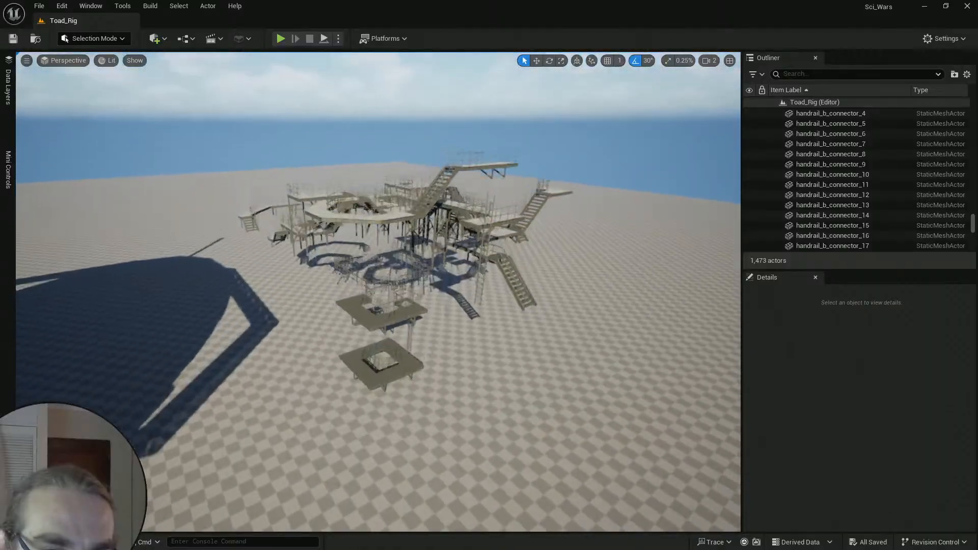
key("w")
right_click_drag(378, 291, 380, 377)
key("e")
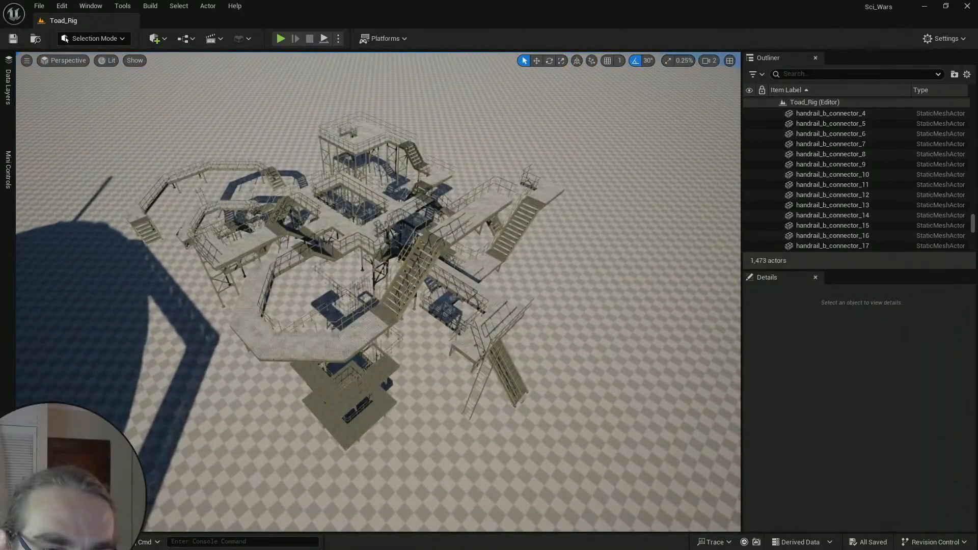
right_click_drag(378, 292, 370, 304)
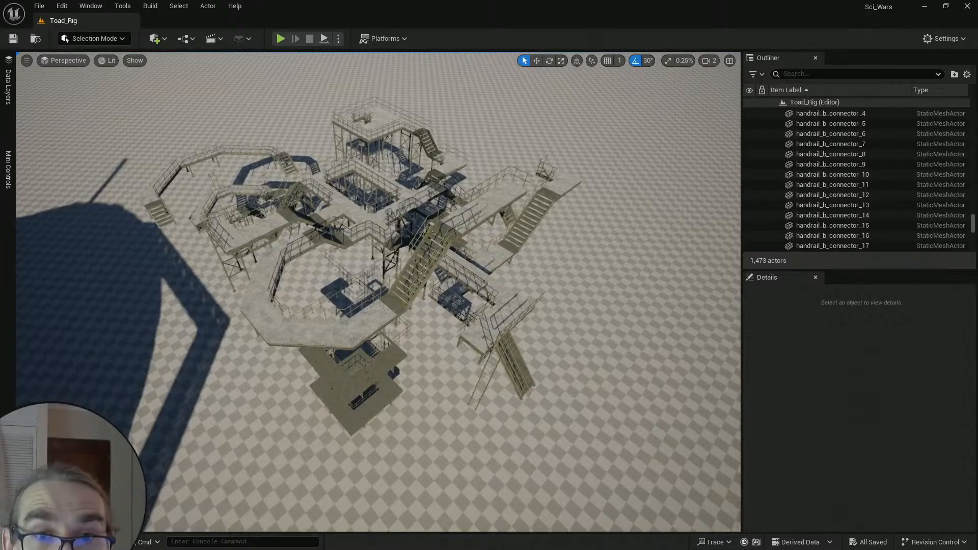
Step: View the finished hexagonal walkway ring from above and in relation to the spherical tank and the rest of the level
right_click_drag(370, 303, 364, 329)
key("s")
key("w")
scroll(178, 273, "up", 1)
key("a")
key("e")
scroll(364, 328, "down", 2)
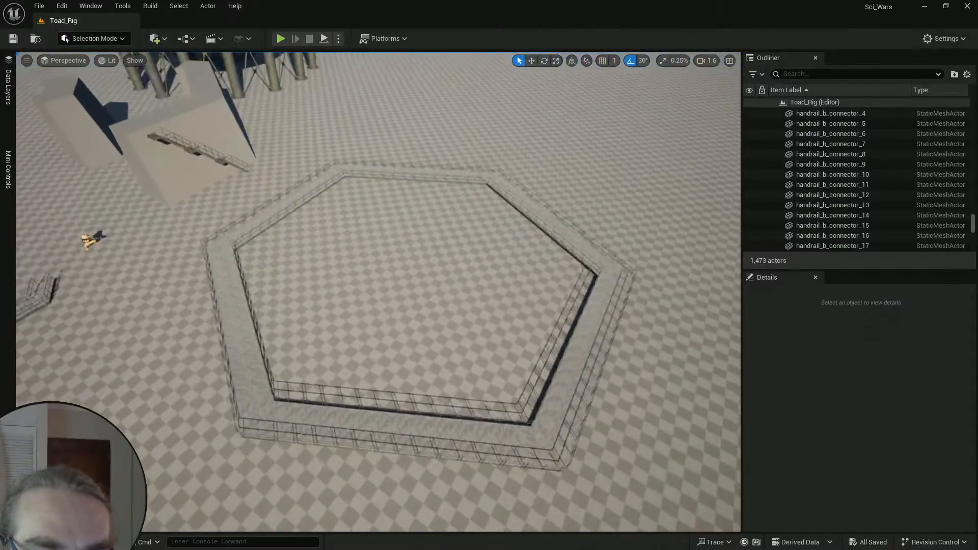
right_click_drag(479, 328, 487, 296)
key("super")
scroll(492, 374, "down", 2)
key("d")
scroll(491, 372, "down", 1)
key("s")
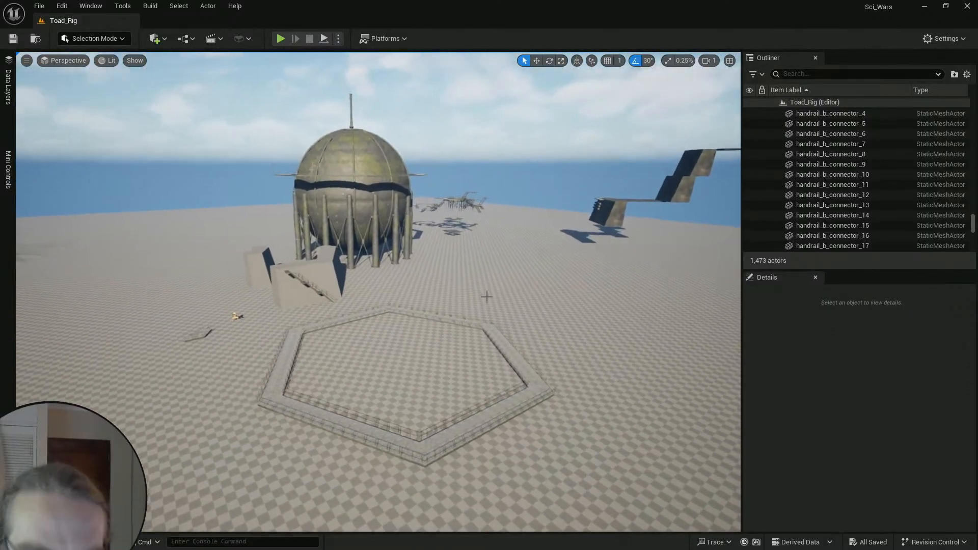
Step: Check the system clock and calendar, and return to the level viewport
key("super")
left_click(935, 539)
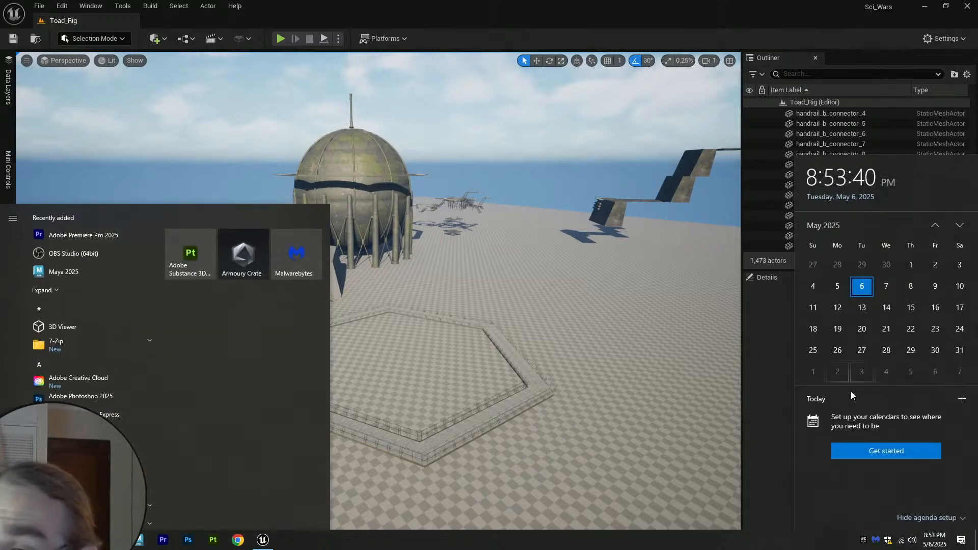
left_click(696, 377)
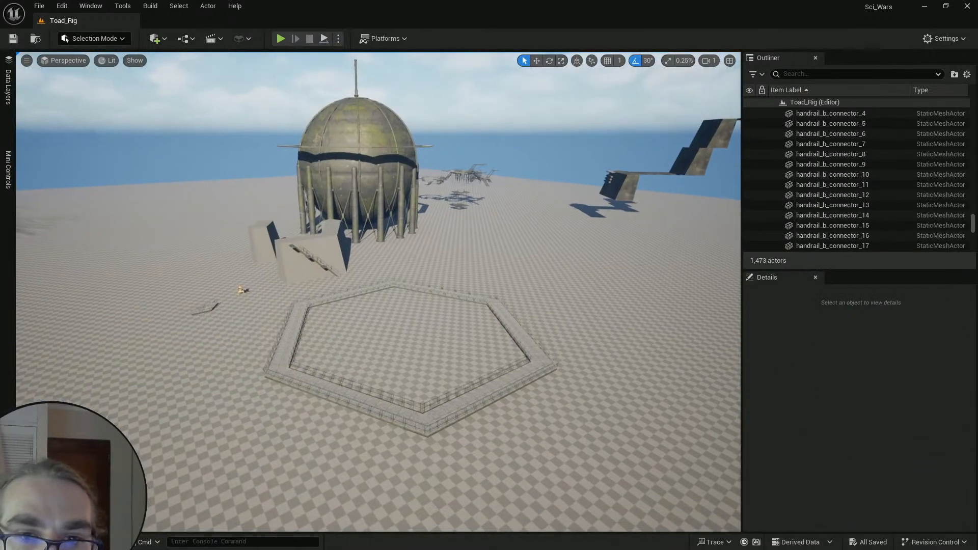
Step: Look over the blockout boxes and the ladder-like stairs beside the spherical tank from ground level
key("w")
right_click_drag(479, 297, 348, 278)
scroll(480, 352, "down", 1)
key("w")
key("q")
scroll(481, 284, "down", 2)
key("e")
key("w")
scroll(456, 291, "up", 3)
key("w")
scroll(400, 283, "up", 2)
key("w")
scroll(354, 326, "down", 2)
key("w")
scroll(351, 276, "down", 1)
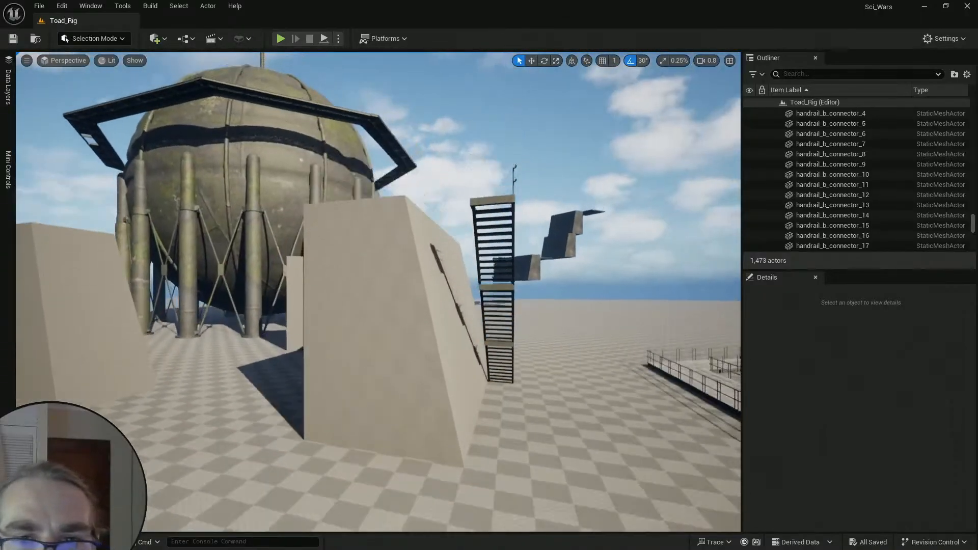
key("w")
right_click_drag(348, 278, 307, 187)
Step: Examine the rough textured surface of the dark stepped blocks up close
key("w")
key("e")
scroll(283, 261, "up", 2)
key("a")
key("s")
key("w")
key("w")
scroll(360, 283, "up", 1)
key("w")
scroll(359, 276, "down", 2)
key("d")
key("d")
key("s")
key("s")
key("a")
key("w")
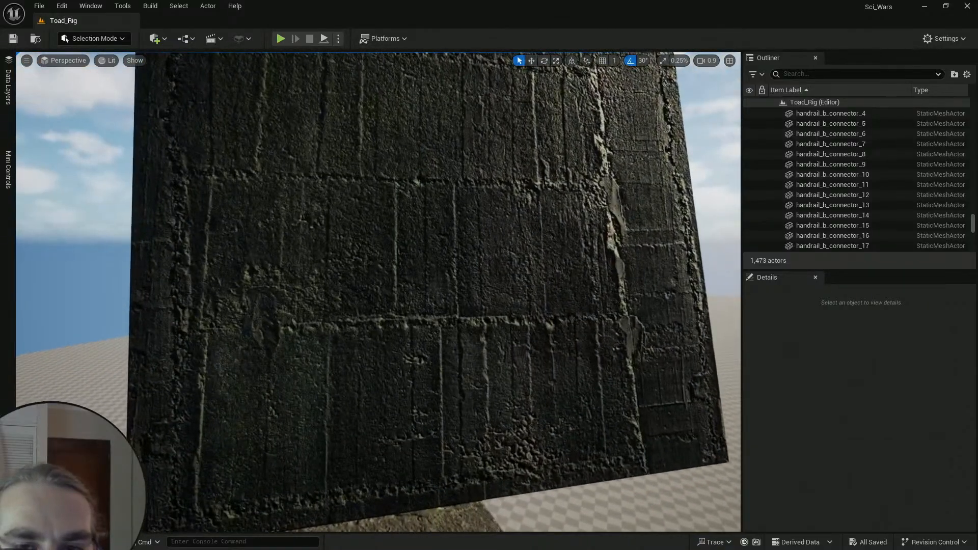
Step: Review the hexagonal ring from above again and compare its size with the tank and blockout boxes
scroll(390, 260, "down", 4)
right_click_drag(484, 303, 696, 382)
key("w")
scroll(563, 282, "up", 4)
scroll(539, 297, "up", 3)
key("a")
key("s")
scroll(662, 388, "down", 3)
key("a")
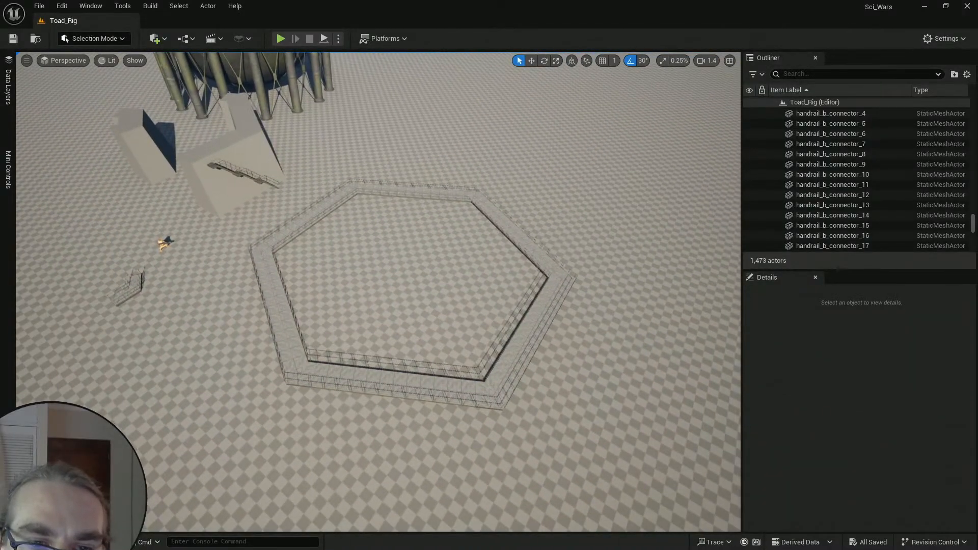
right_click_drag(360, 124, 345, 72)
key("s")
key("q")
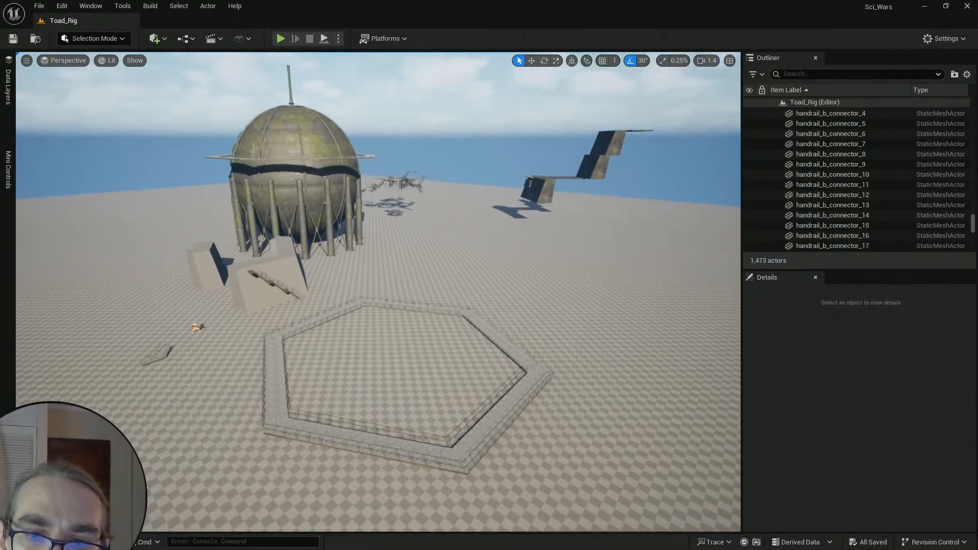
key("s")
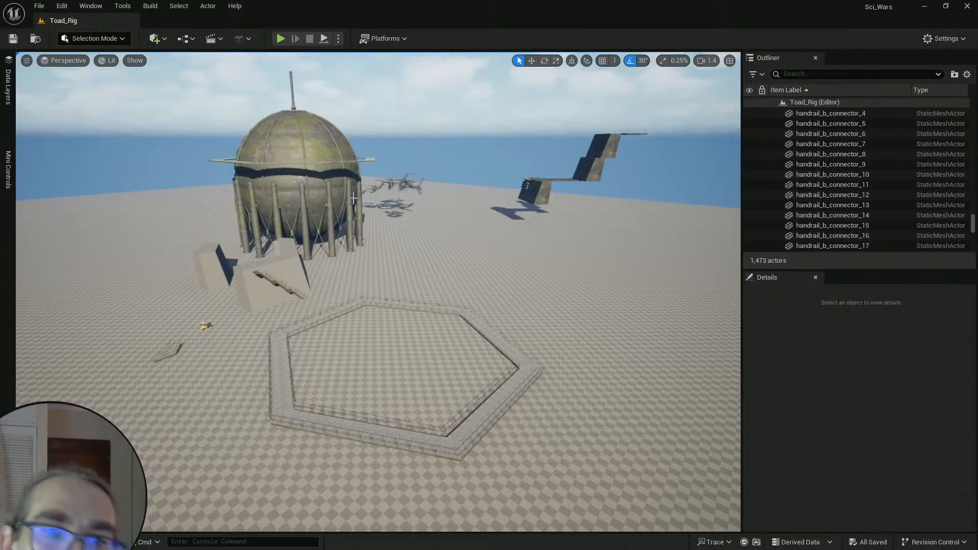
mouse_move(424, 170)
right_mouse_down()
mouse_move(437, 154)
mouse_move(425, 155)
right_mouse_up()
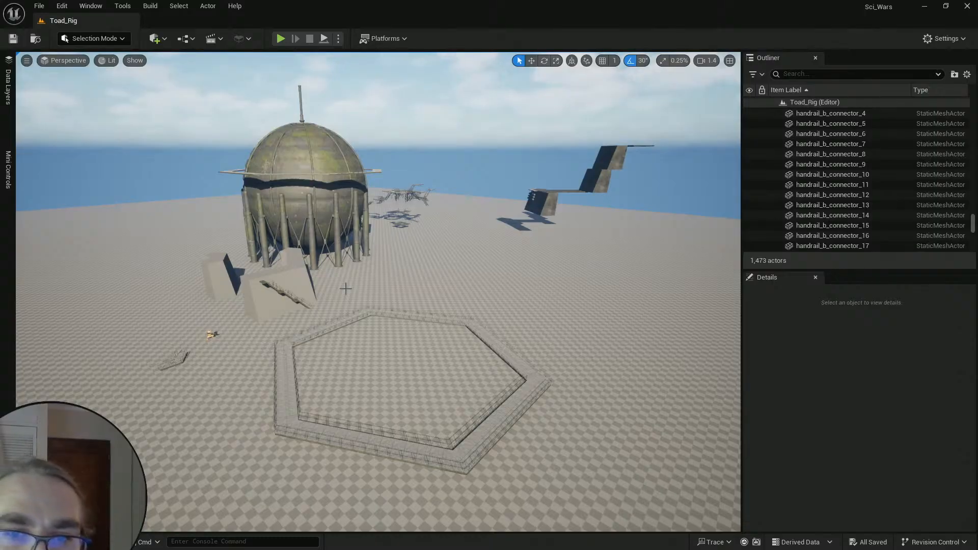
Step: Save the Toad_Rig level and check the generated Danelo asset folder
mouse_move(416, 249)
right_mouse_down()
mouse_move(403, 241)
mouse_move(413, 251)
right_mouse_up()
key("w")
scroll(413, 245, "down", 3)
key("d")
key("w")
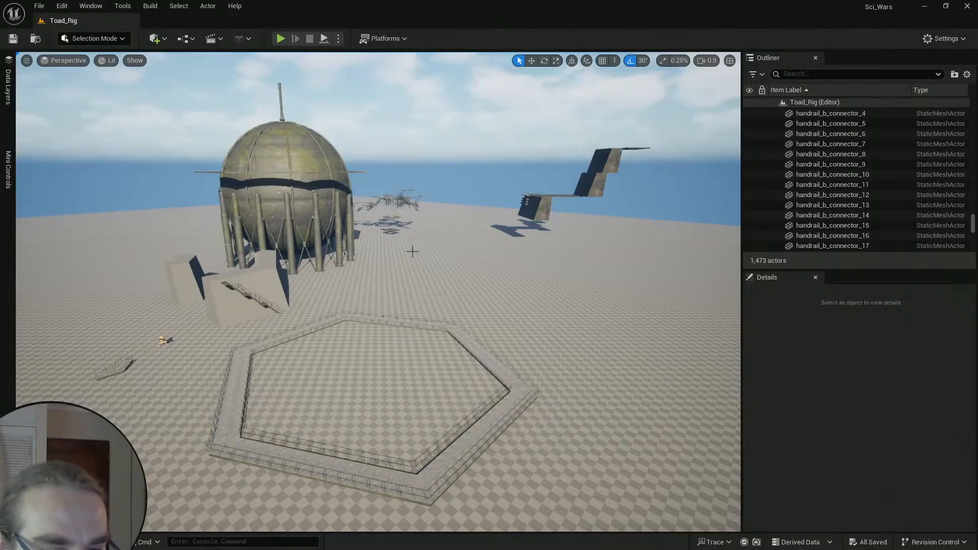
left_click(12, 41)
left_click(39, 542)
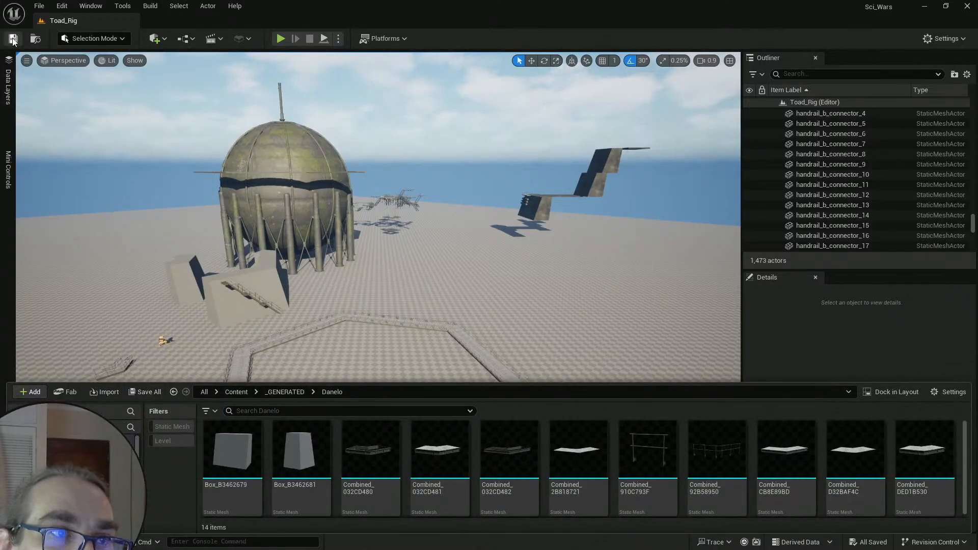
left_click(448, 182)
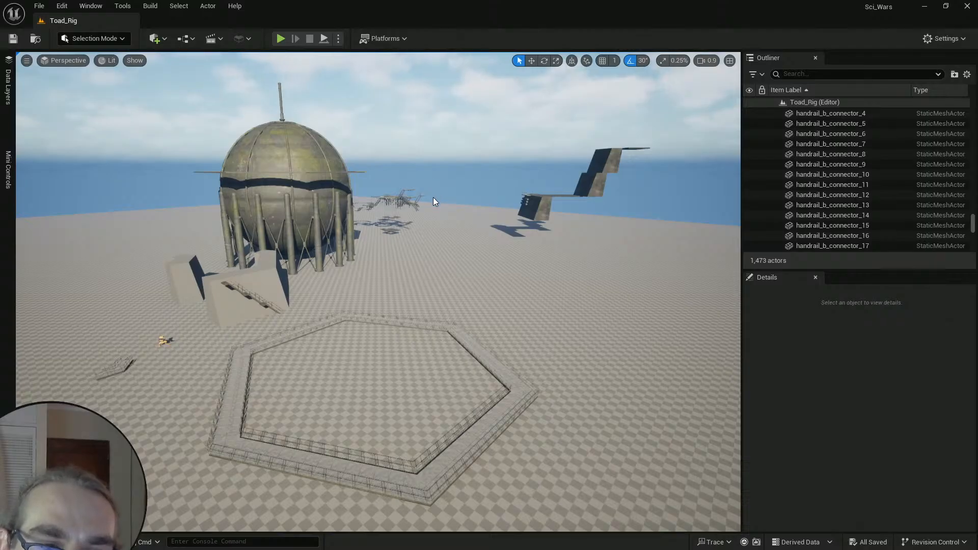
Step: Inspect the shape of the whole railed walkway ring from a closer elevated viewpoint
mouse_move(430, 232)
right_mouse_down()
mouse_move(429, 277)
mouse_move(431, 227)
mouse_move(431, 252)
right_mouse_up()
scroll(429, 266, "down", 2)
key("w")
scroll(430, 269, "up", 2)
key("s")
key("e")
key("s")
key("w")
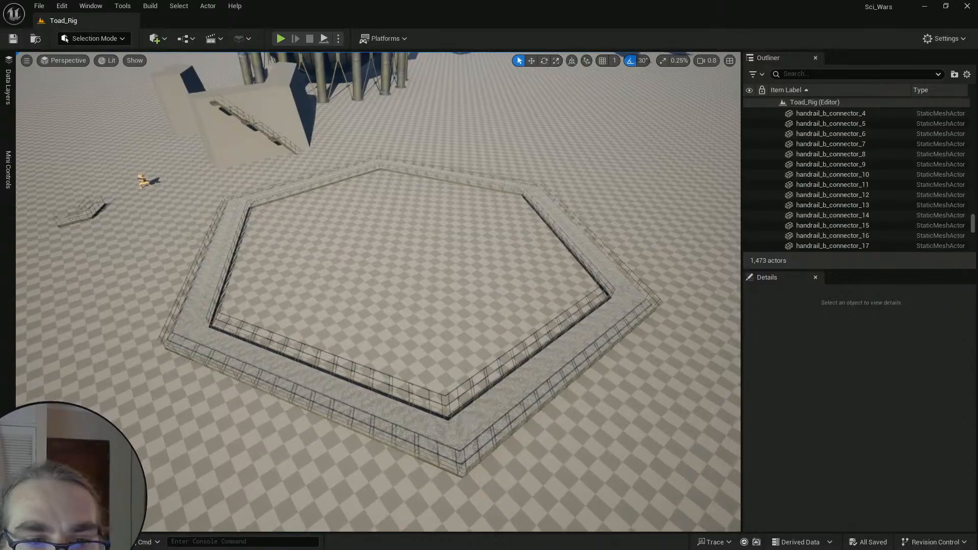
right_click_drag(431, 251, 436, 252)
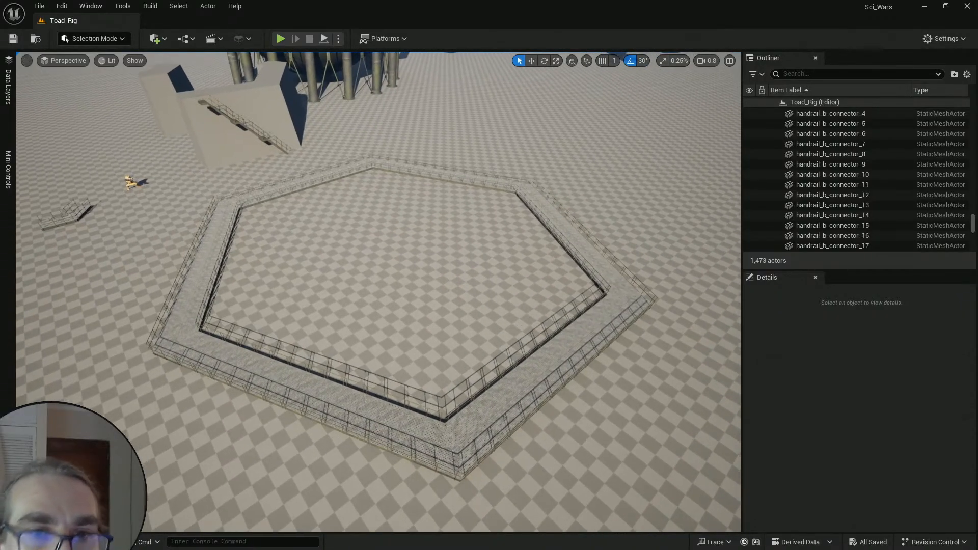
right_click_drag(378, 291, 378, 285)
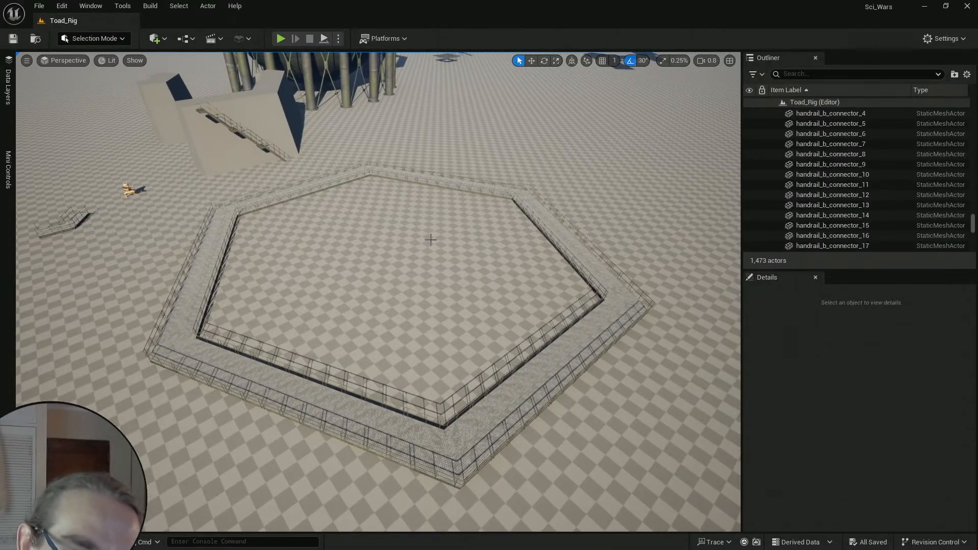
key("s")
right_click_drag(458, 202, 451, 197)
key("w")
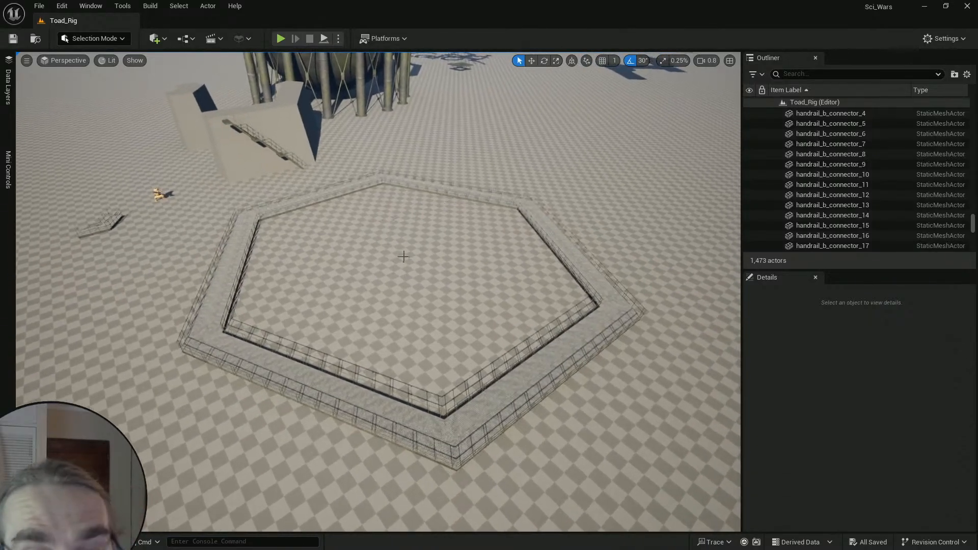
mouse_move(403, 256)
right_mouse_down()
mouse_move(394, 247)
mouse_move(403, 256)
right_mouse_up()
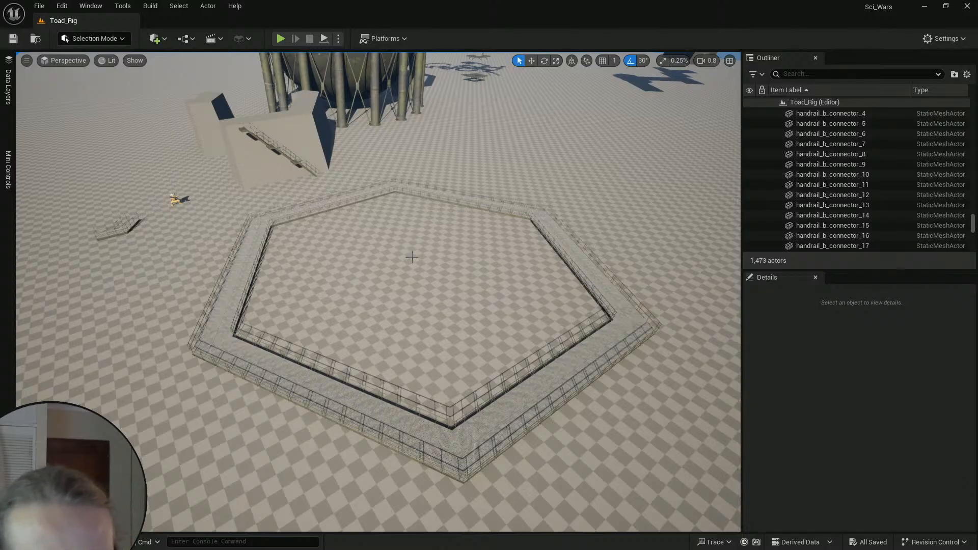
Step: Save the level again along with any modified assets
left_click(13, 39)
key("ctrl+space")
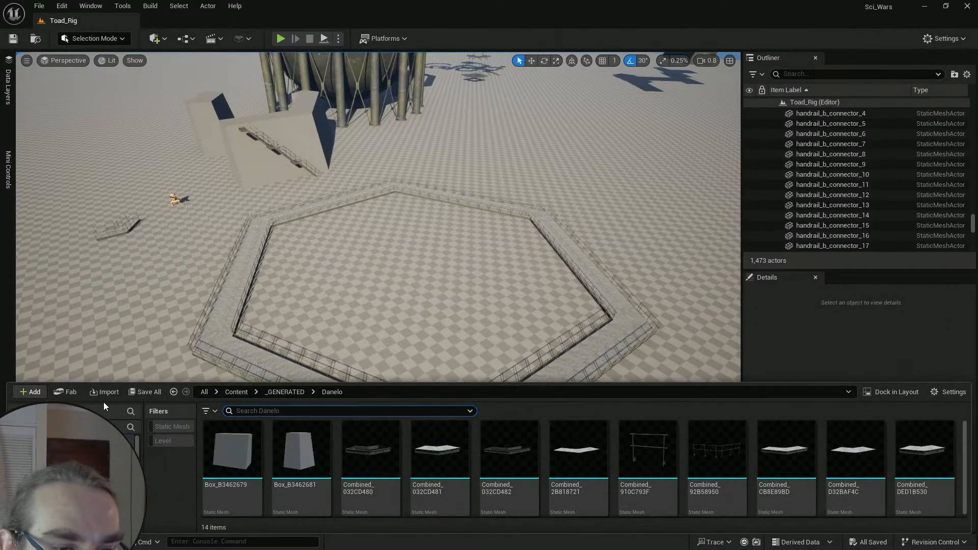
left_click(14, 39)
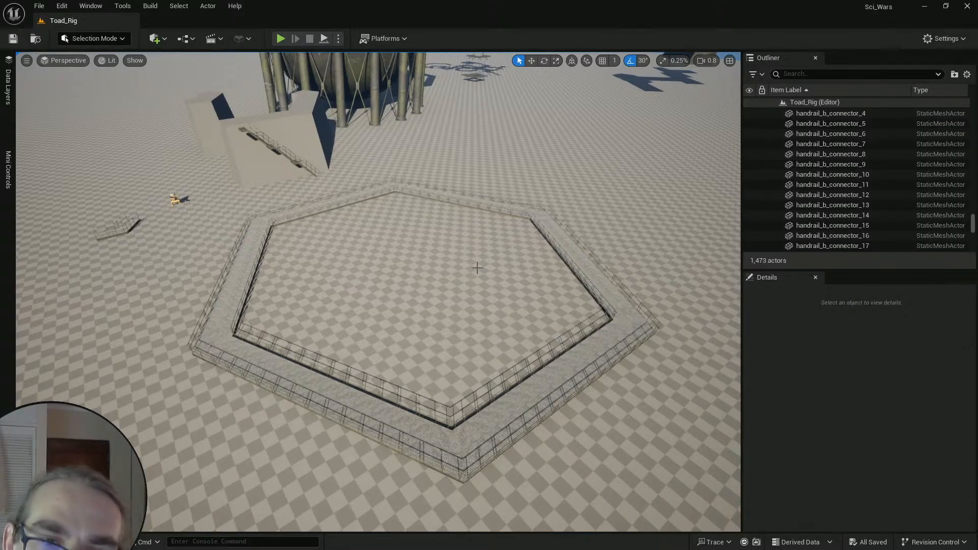
Step: Inspect the blockout boxes beside the tank from above and save the level and its assets
right_click_drag(378, 292, 394, 243)
scroll(378, 292, "down", 2)
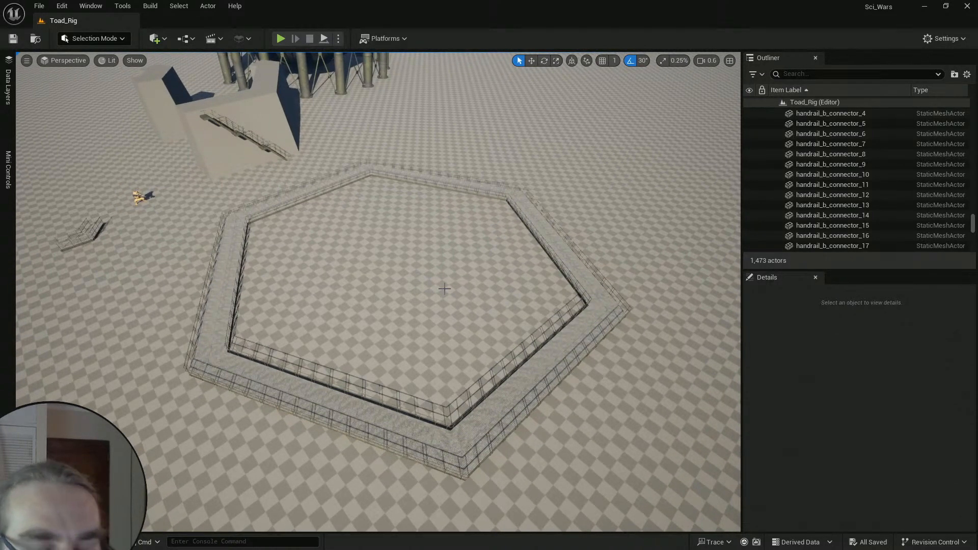
left_click(251, 112)
left_click(291, 138)
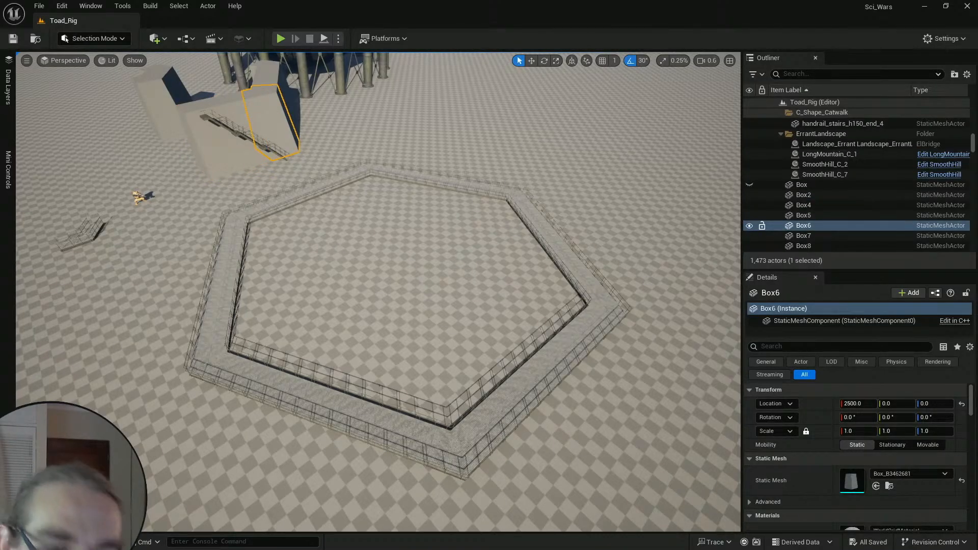
key("Escape")
right_click_drag(291, 139, 262, 176)
scroll(265, 107, "up", 6)
key("w")
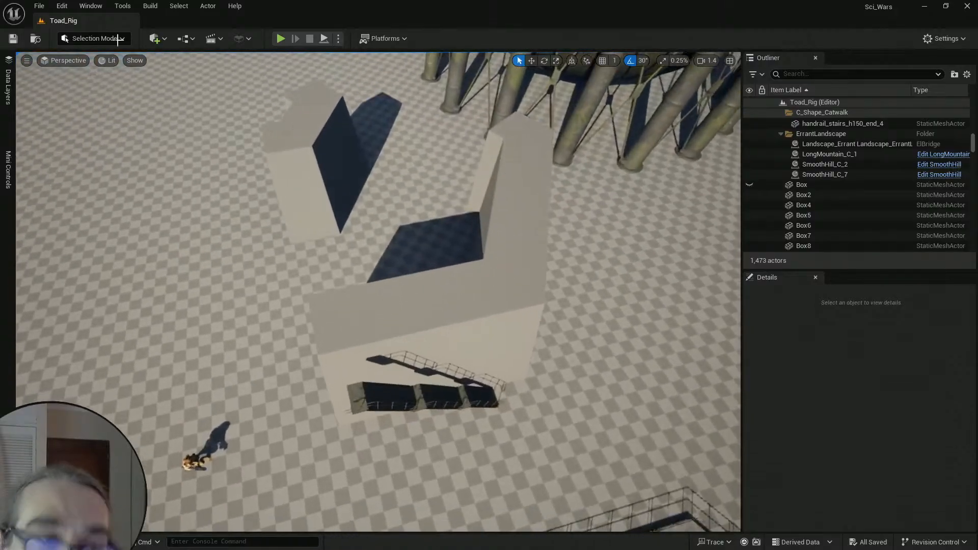
left_click(13, 39)
key("ctrl+space")
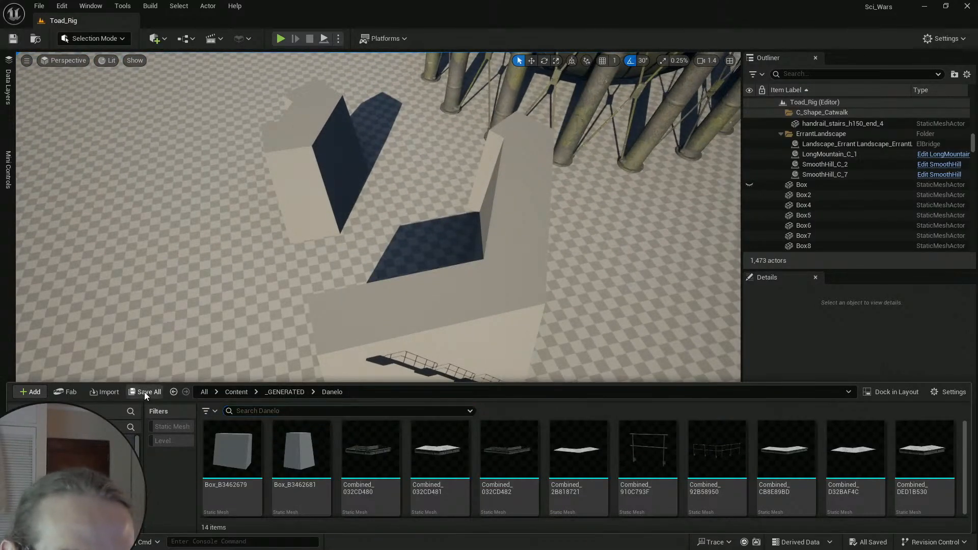
Step: Select the front blockout box, Box2, and locate its source mesh in the Danelo folder
left_click(399, 274)
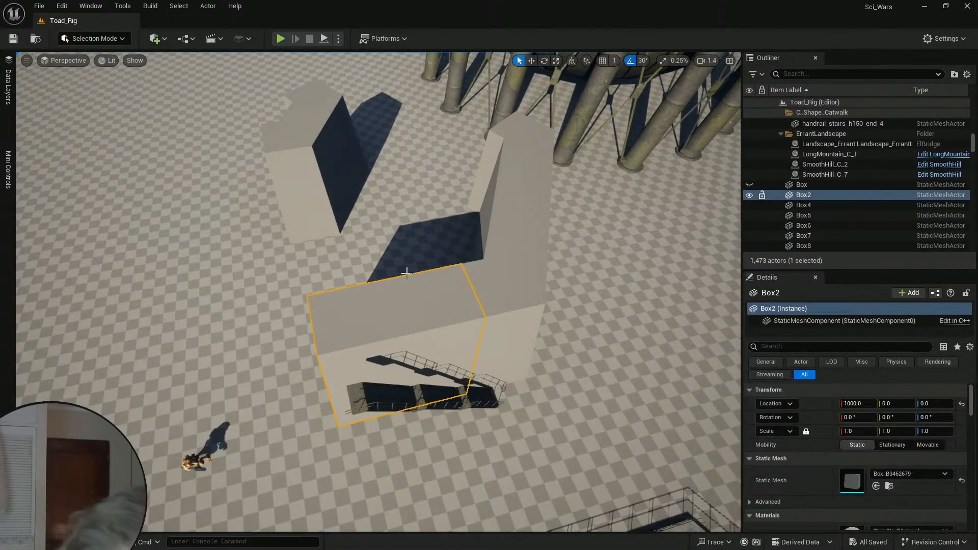
key("ctrl+b")
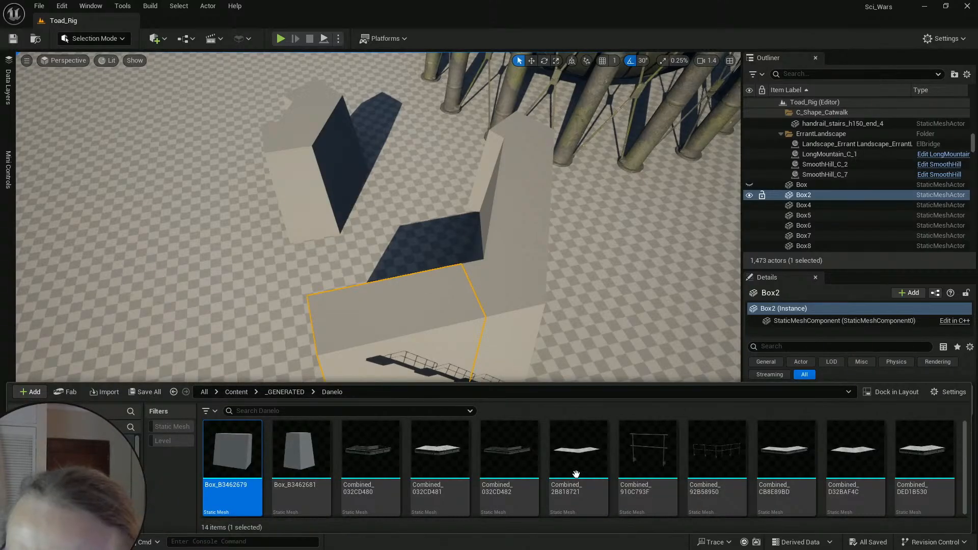
scroll(577, 489, "down", 3)
scroll(565, 494, "up", 3)
right_click_drag(481, 236, 480, 244)
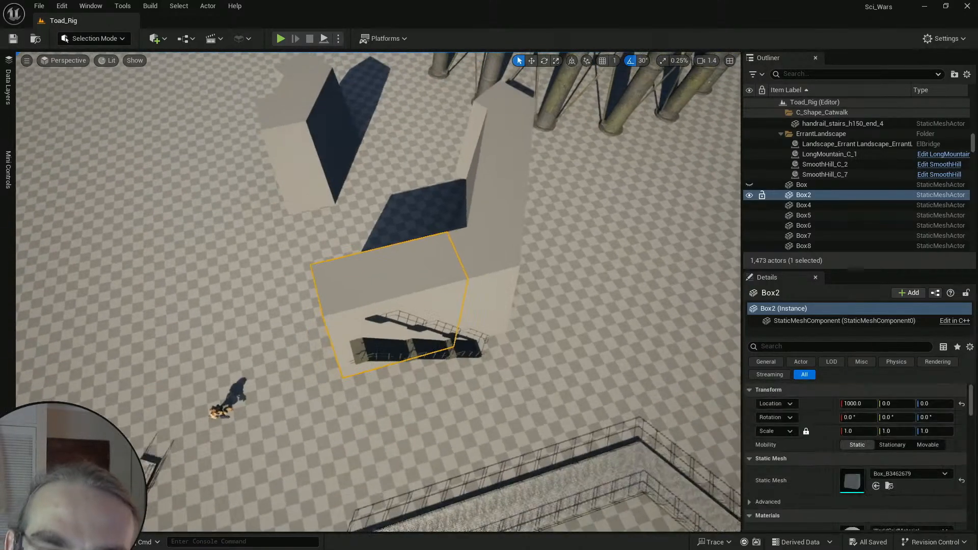
right_click_drag(387, 263, 387, 263)
Step: Duplicate Box2, set the grid snap size to 100, and move the copy along X to location 0.0, flush with the original
key("w")
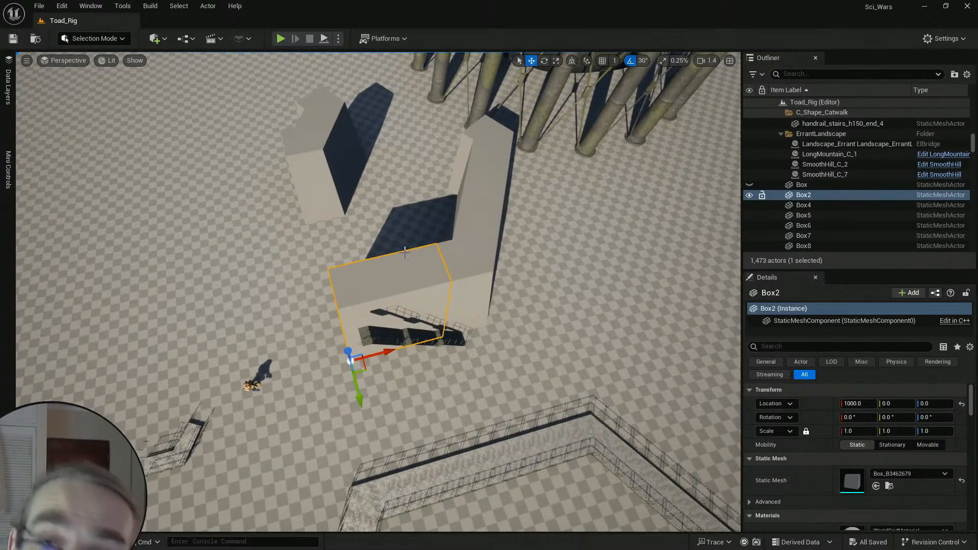
key("ctrl+d")
left_click(615, 61)
left_click(637, 134)
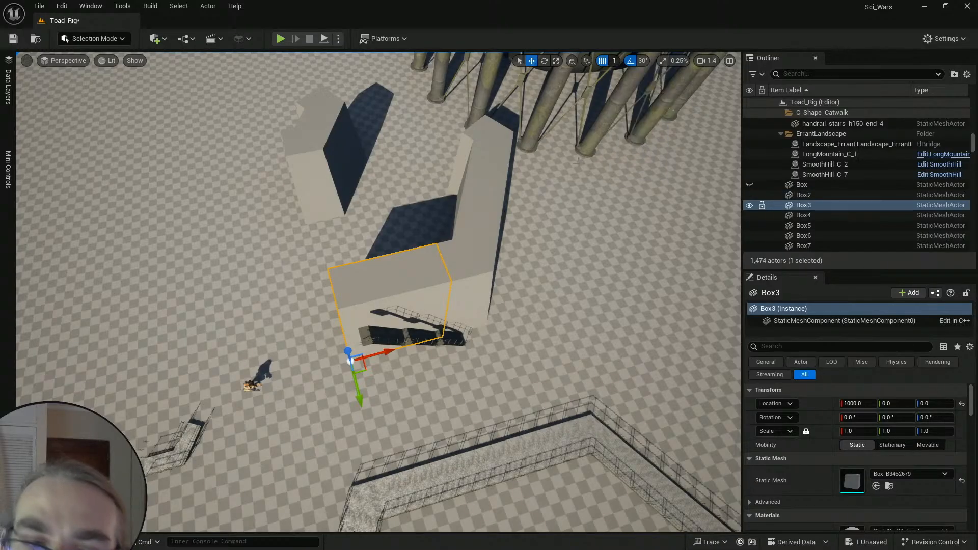
left_click_drag(392, 353, 295, 362)
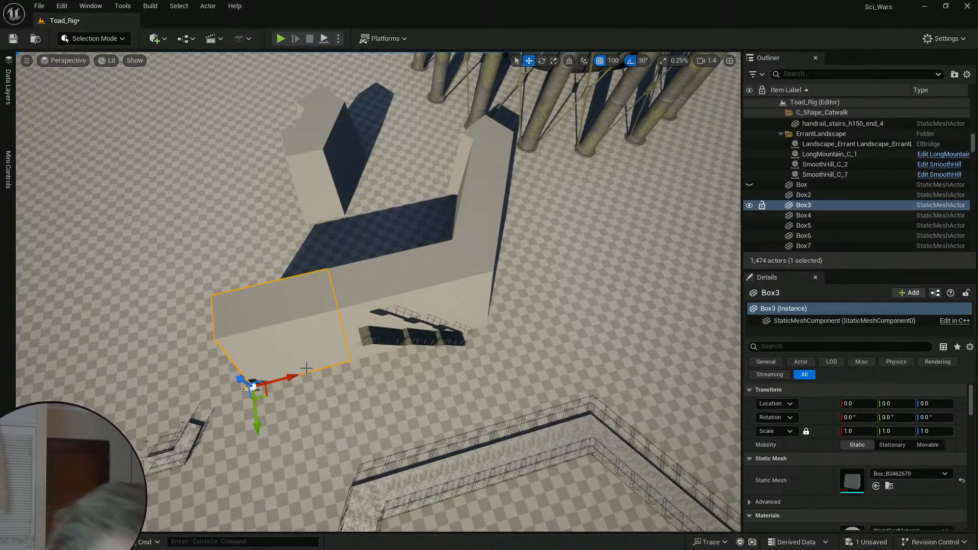
Step: Duplicate Box3's source mesh in the Danelo folder and assign the copied mesh to Box3
key("ctrl+b")
key("ctrl+d")
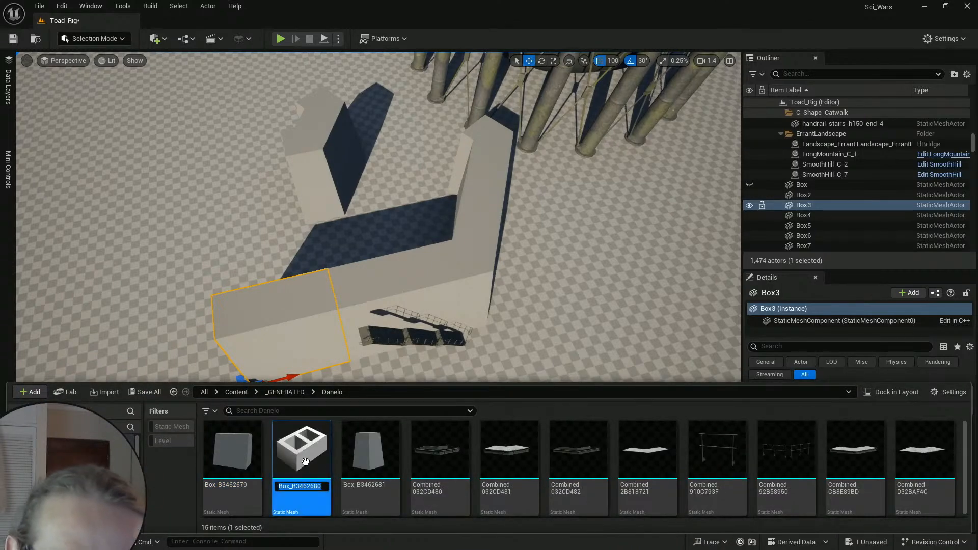
key("Return")
right_click_drag(298, 380, 273, 392)
left_click(876, 486)
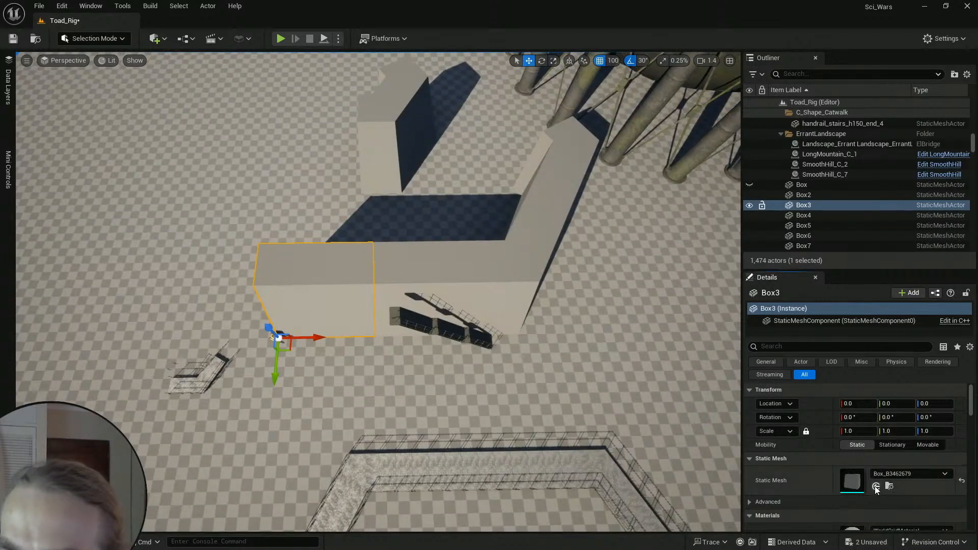
Step: In Modeling mode, edit Box3's pivot, moving it along X to 500 and accepting the change
right_click_drag(561, 356, 577, 297)
left_click(92, 38)
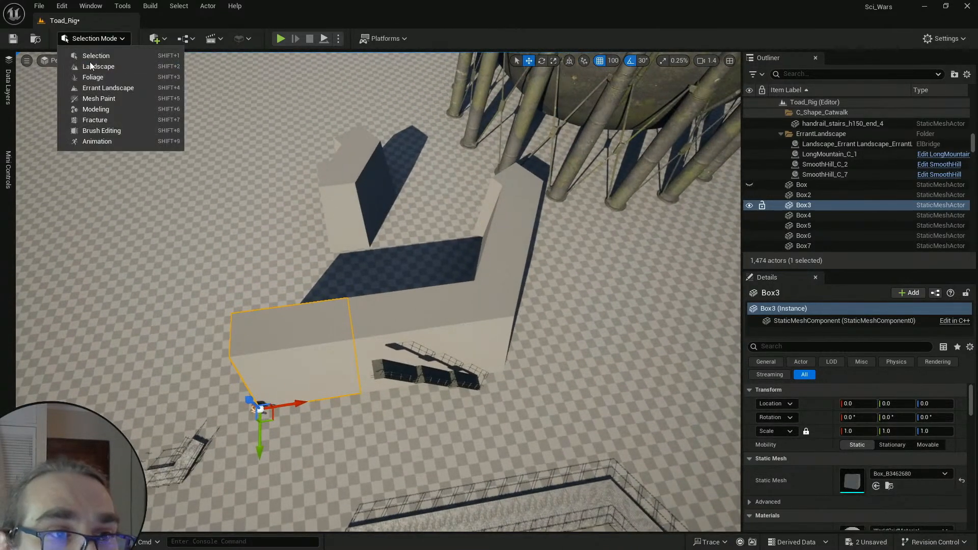
left_click(104, 109)
left_click(32, 131)
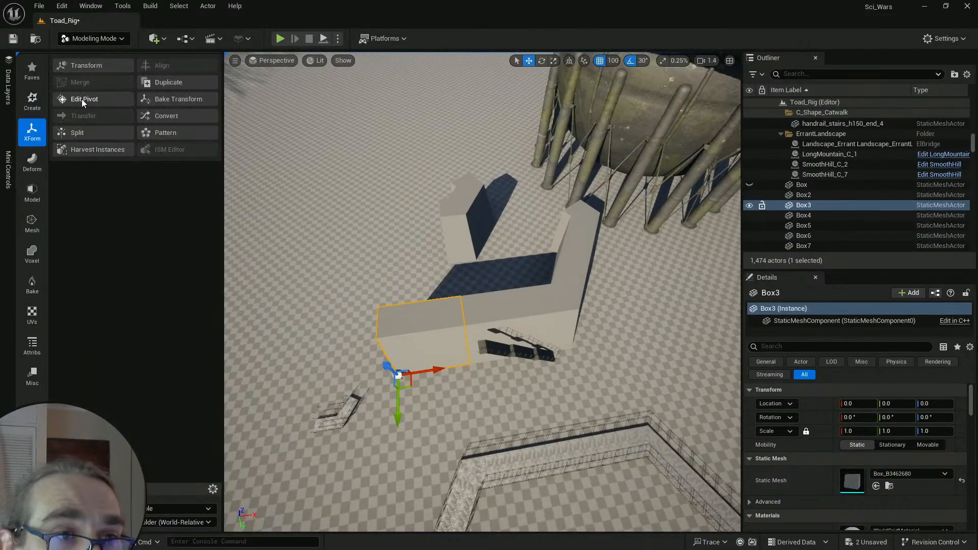
left_click(82, 102)
right_click_drag(466, 326, 466, 346)
key("w")
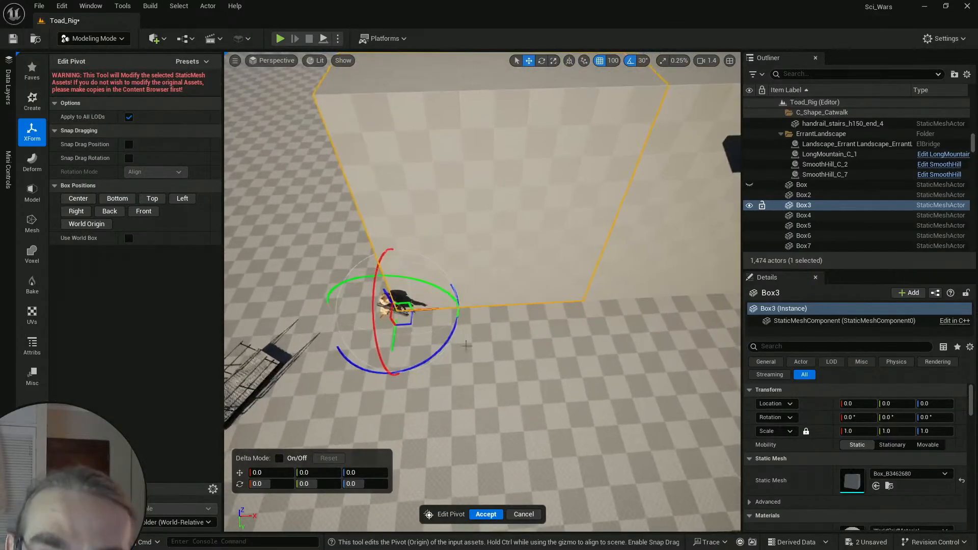
left_click_drag(446, 308, 522, 304)
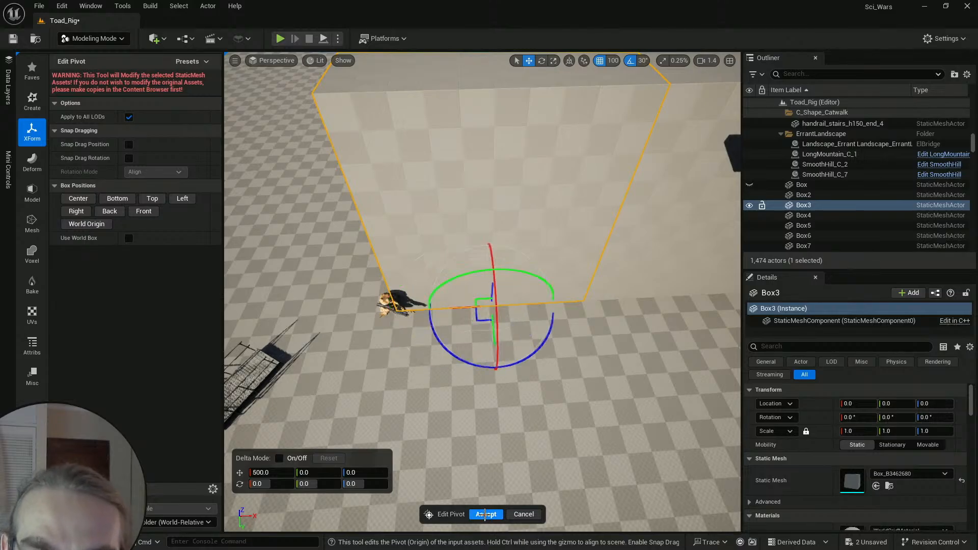
left_click(485, 514)
Step: Start a Mirror operation on Box3 in the Backward direction, with the mirror plane shifted to the box's center
key("f")
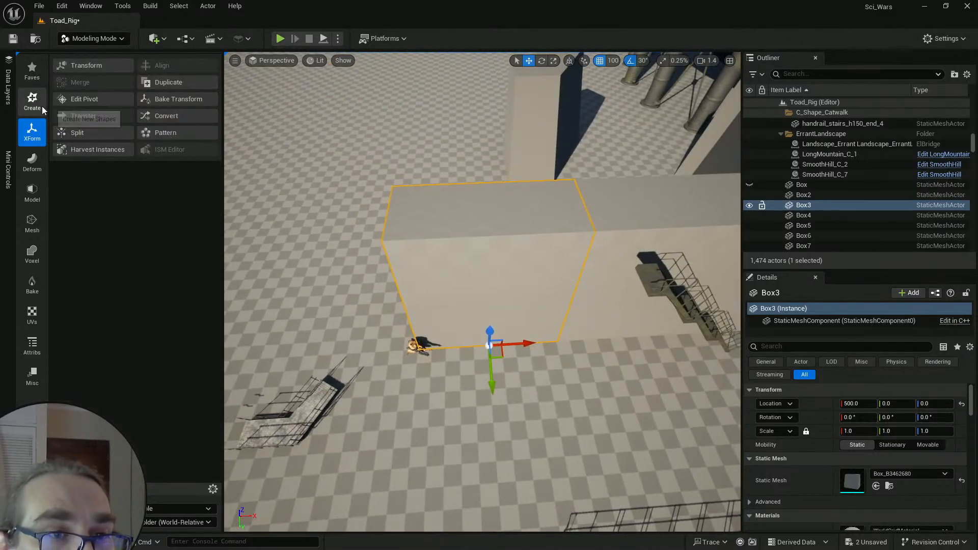
left_click(37, 196)
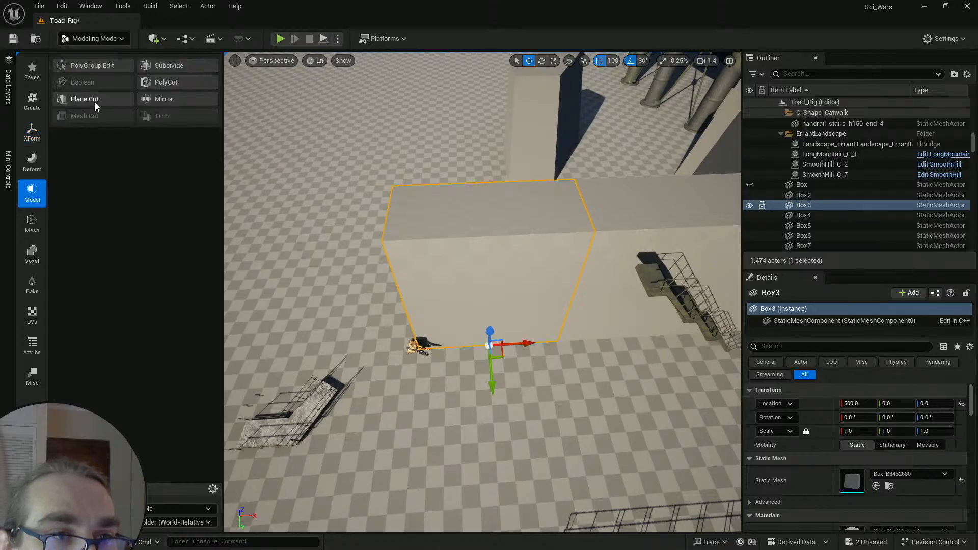
left_click(158, 99)
left_click(130, 226)
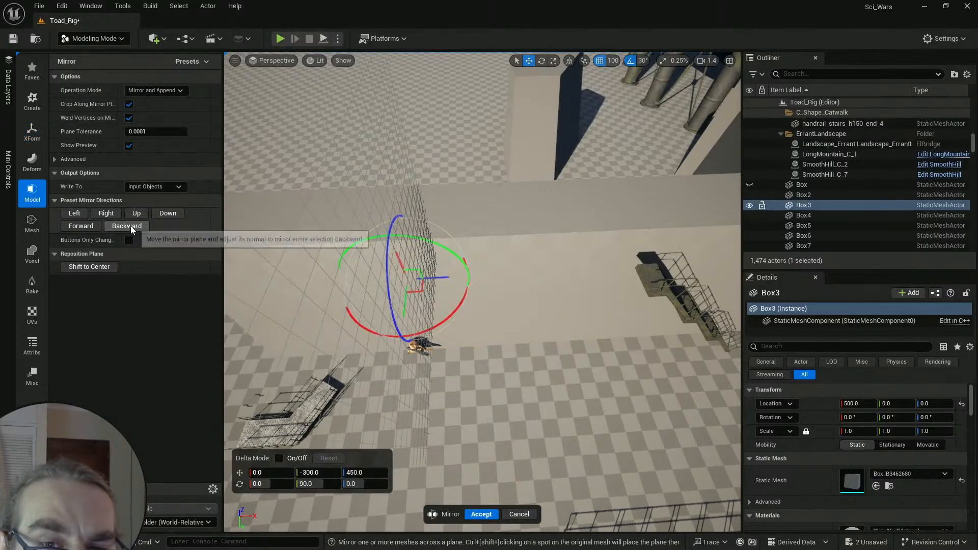
left_click(99, 270)
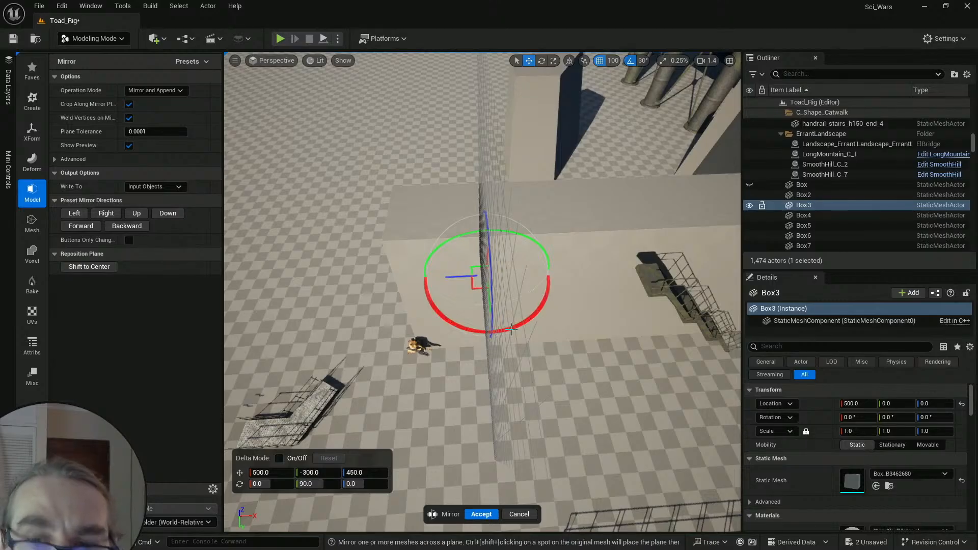
Step: Set the rotation snap to 45°, rotate the mirror plane 45° to form an L-shaped corner, and accept the mirror
left_click(614, 60)
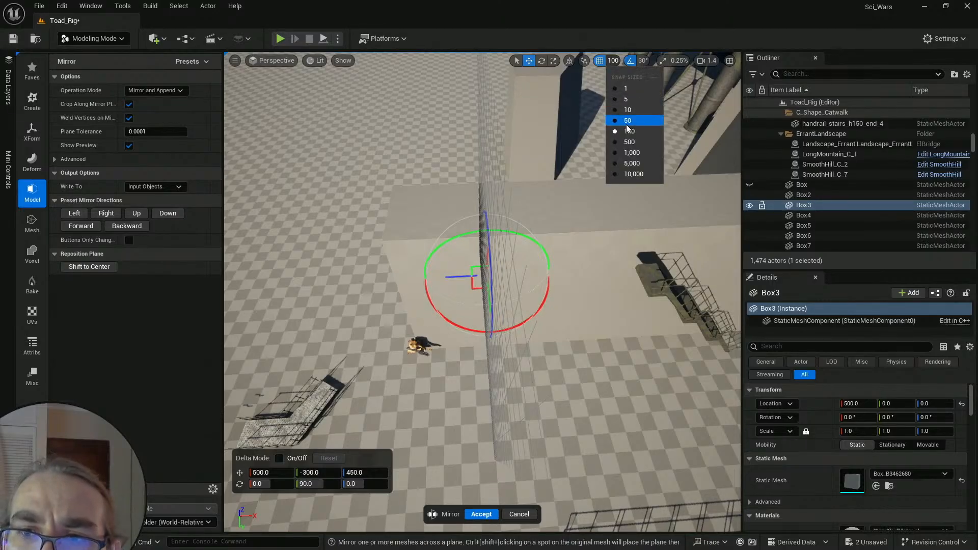
left_click(643, 60)
left_click(658, 131)
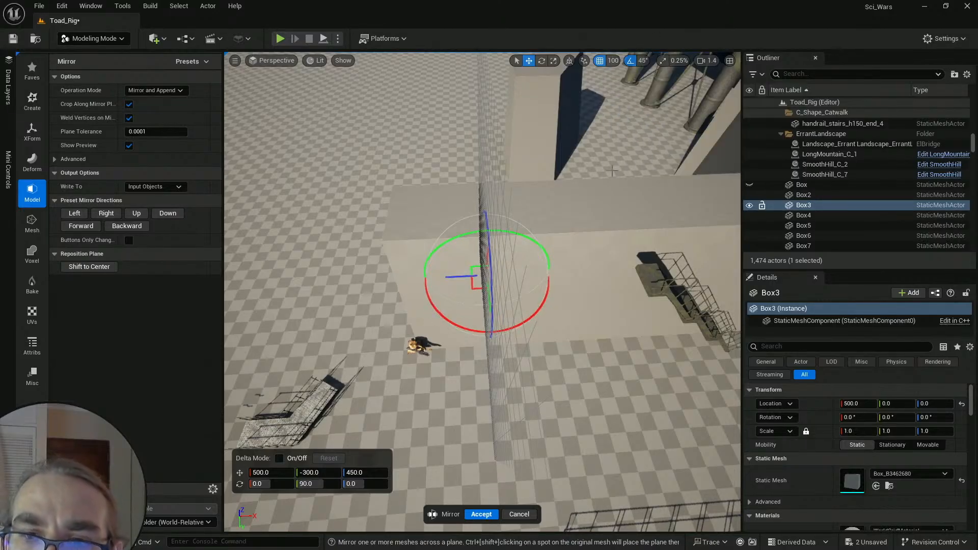
left_click_drag(515, 329, 483, 326)
right_click_drag(484, 327, 631, 364)
right_click_drag(430, 189, 476, 190)
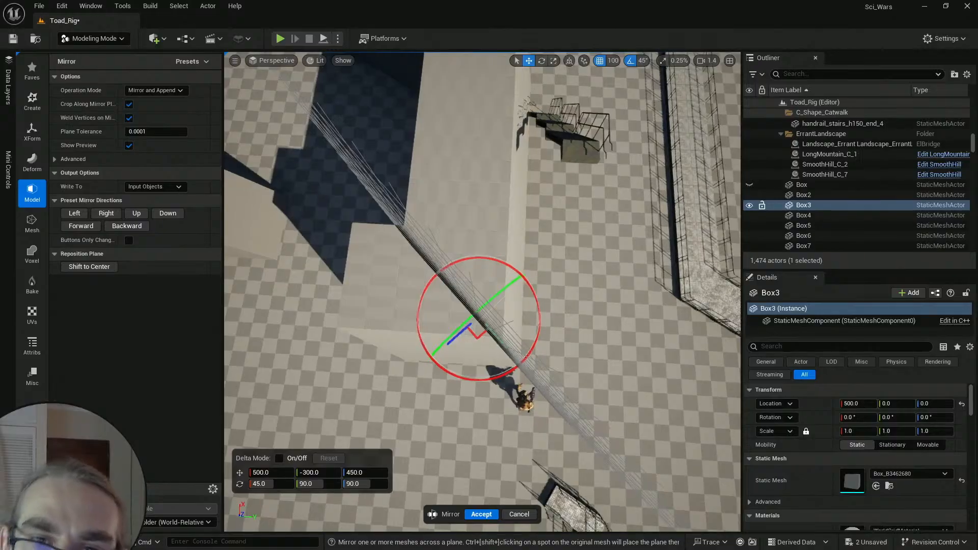
right_click_drag(361, 188, 395, 235)
key("w")
scroll(390, 224, "down", 2)
scroll(389, 224, "down", 1)
key("w")
key("s")
right_click_drag(570, 277, 589, 336)
key("s")
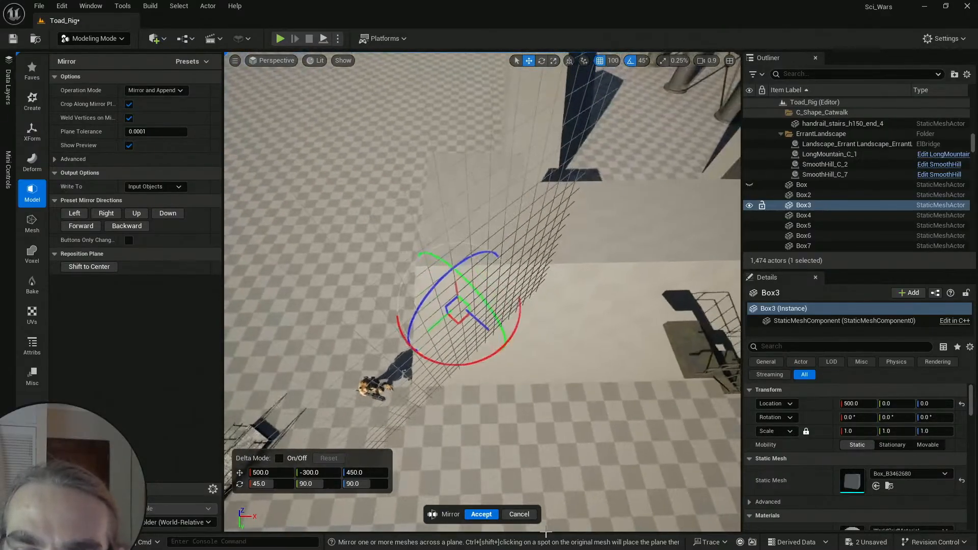
left_click(482, 514)
Step: Examine the mirrored corner box's shape, base edge and pivot position against the adjoining blockout wall
scroll(572, 413, "up", 5)
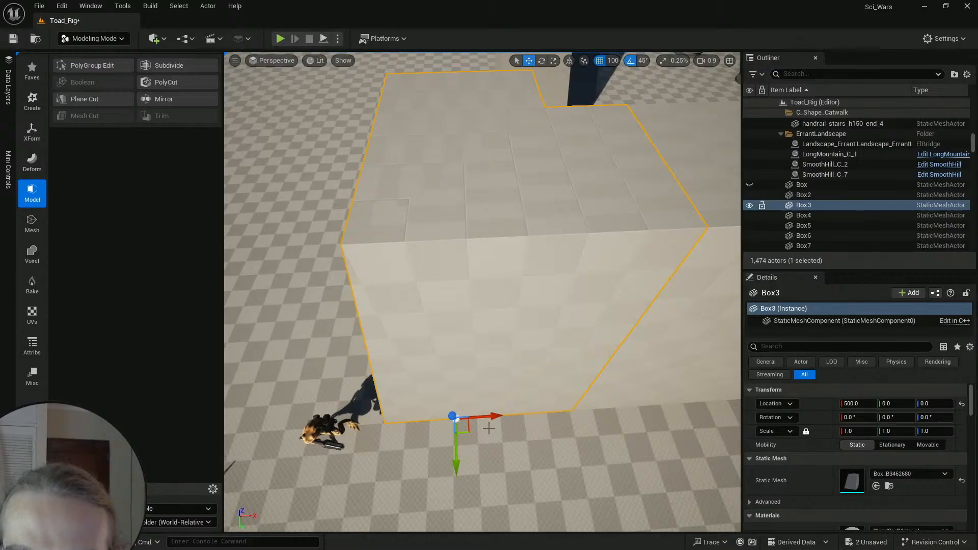
left_click_drag(419, 421, 592, 428, "alt")
right_click_drag(399, 395, 306, 402)
key("d")
key("s")
key("d")
scroll(305, 377, "up", 1)
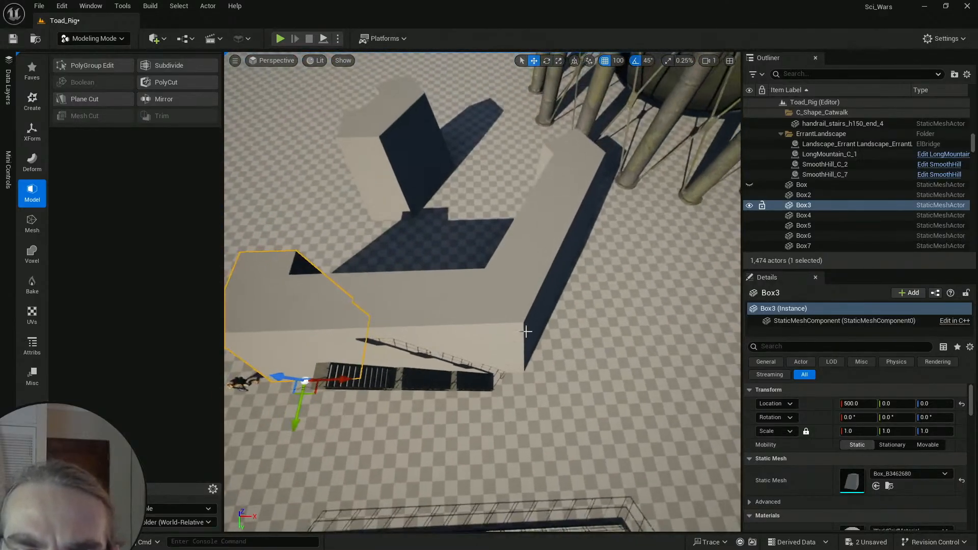
left_click(525, 326)
key("a")
right_click_drag(535, 336, 525, 312)
key("w")
left_click(476, 323)
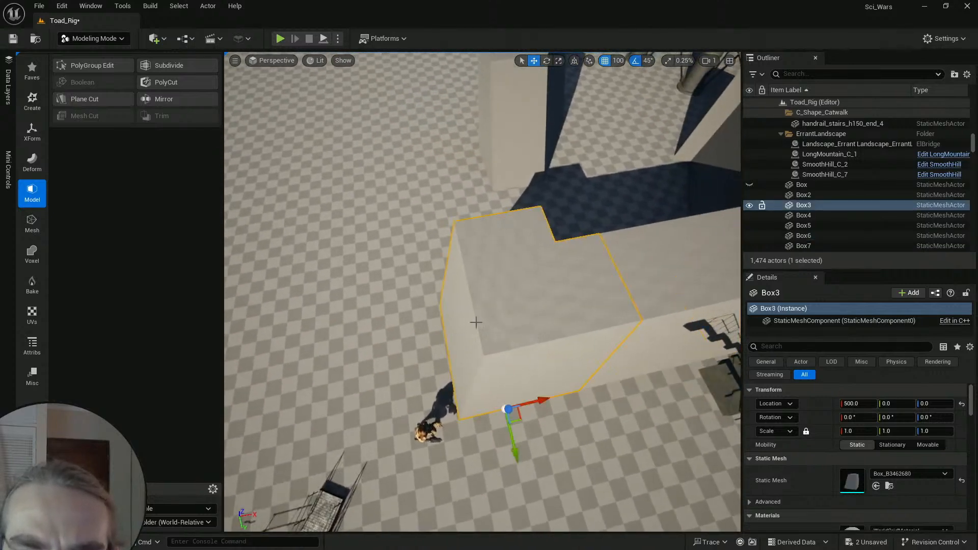
key("d")
right_click_drag(535, 407, 519, 436)
key("w")
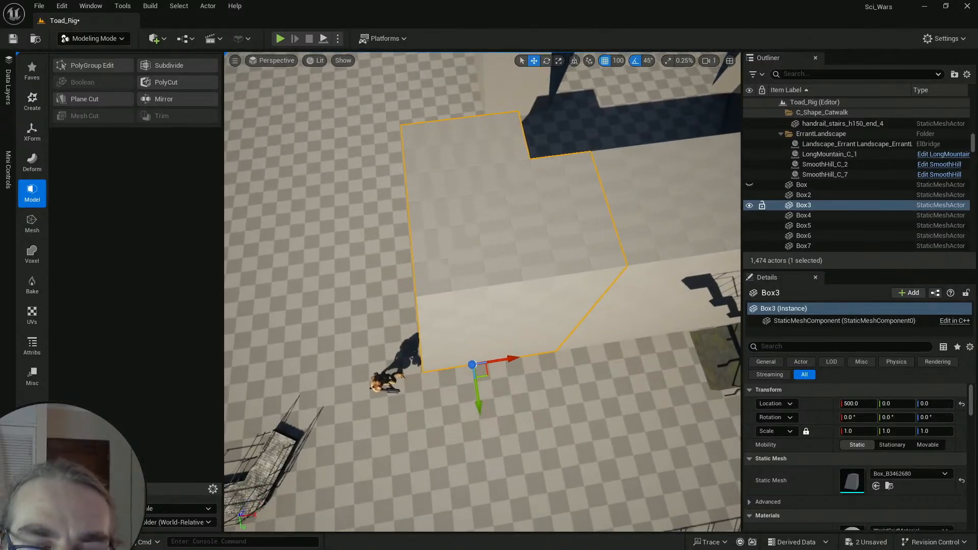
right_click_drag(519, 435, 400, 440)
key("q")
right_click_drag(540, 389, 513, 377)
key("w")
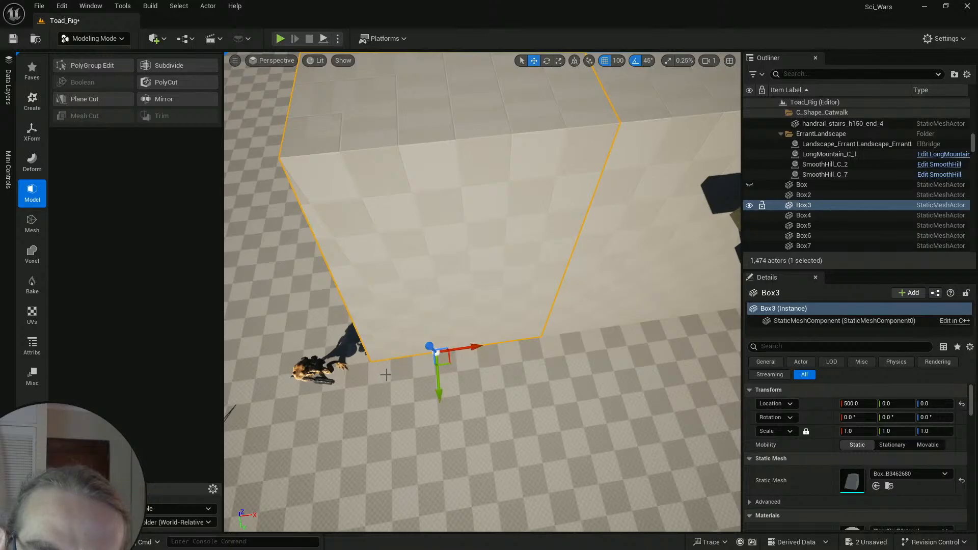
key("s")
right_click_drag(433, 304, 433, 311)
key("w")
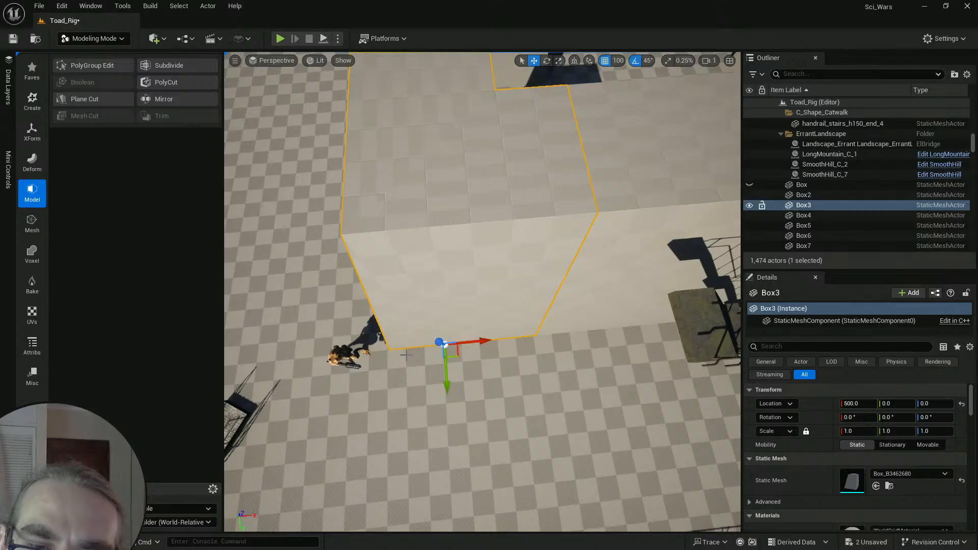
key("s")
right_click_drag(463, 294, 462, 273)
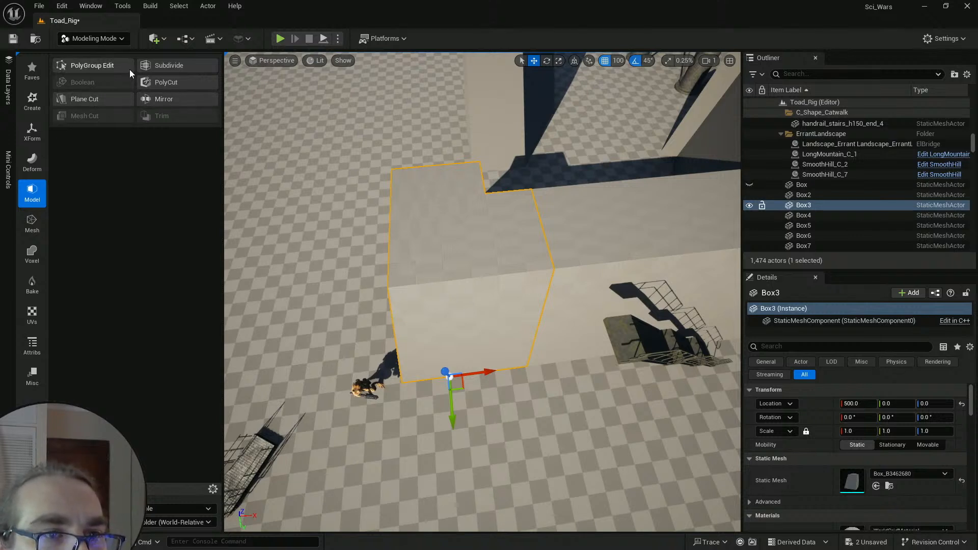
Step: Edit the corner box's pivot, moving it along X to 200 at the outer base corner, and accept
left_click(31, 131)
left_click(78, 95)
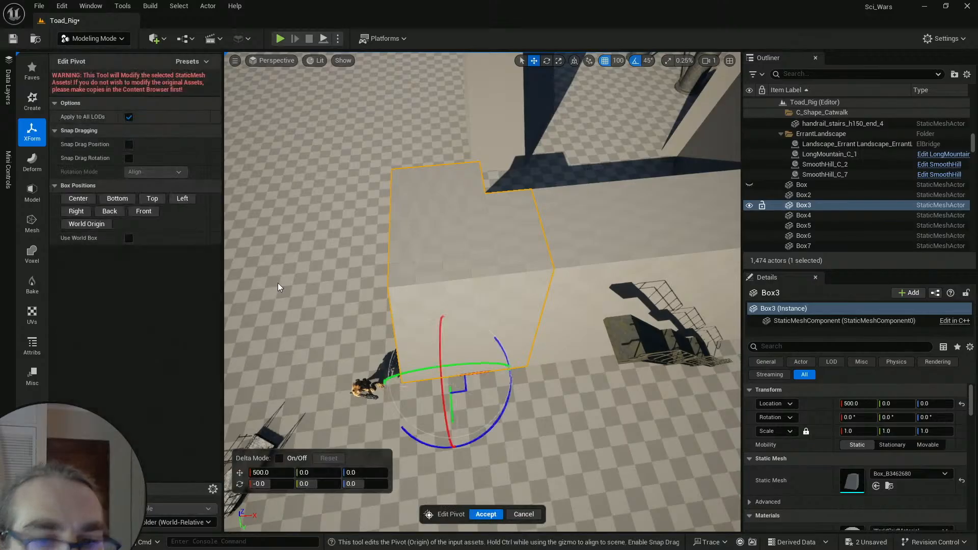
left_click_drag(473, 375, 420, 381)
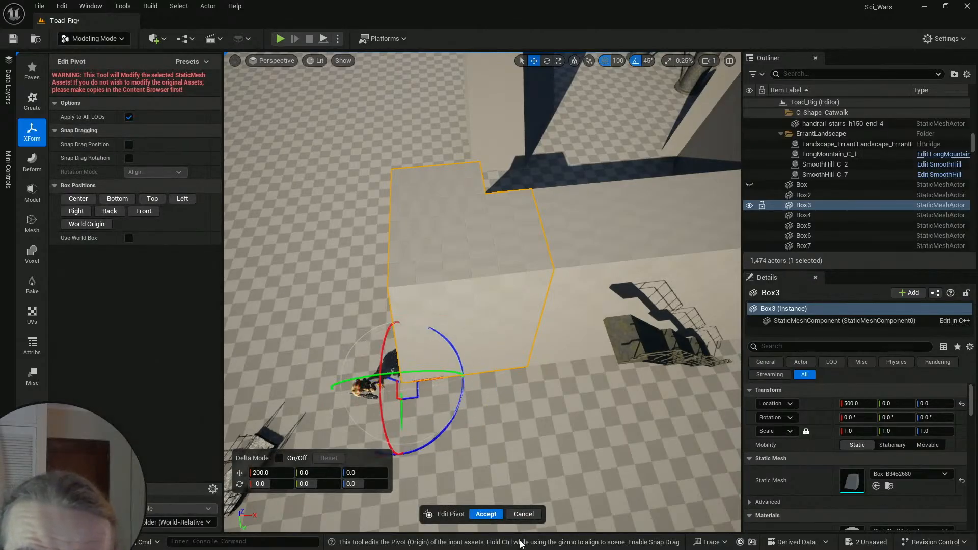
left_click(486, 514)
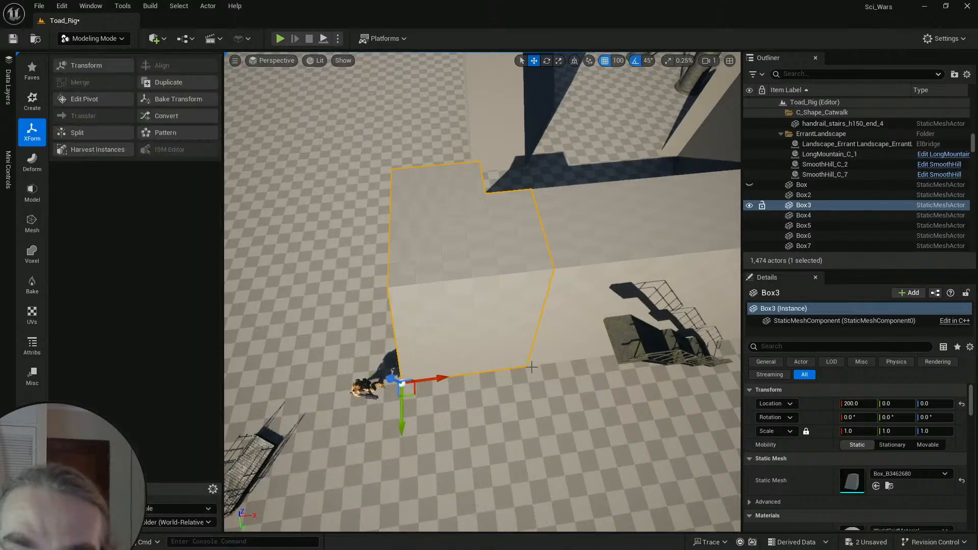
Step: Select the straight box Box2, duplicate it, and move the copy along X to location -800
right_click_drag(542, 362, 473, 297)
key("s")
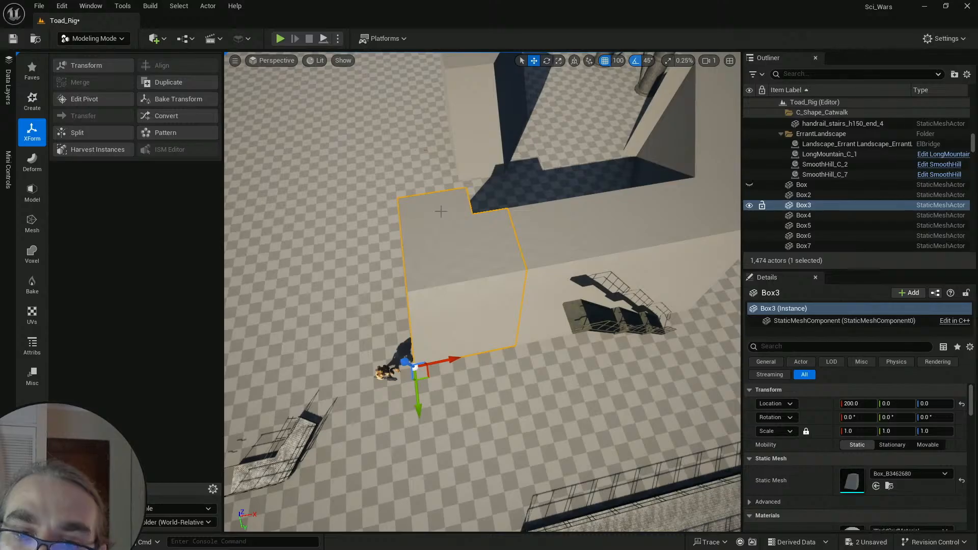
key("s")
right_click_drag(494, 257, 492, 244)
key("w")
right_click_drag(511, 311, 513, 310)
left_click(533, 312)
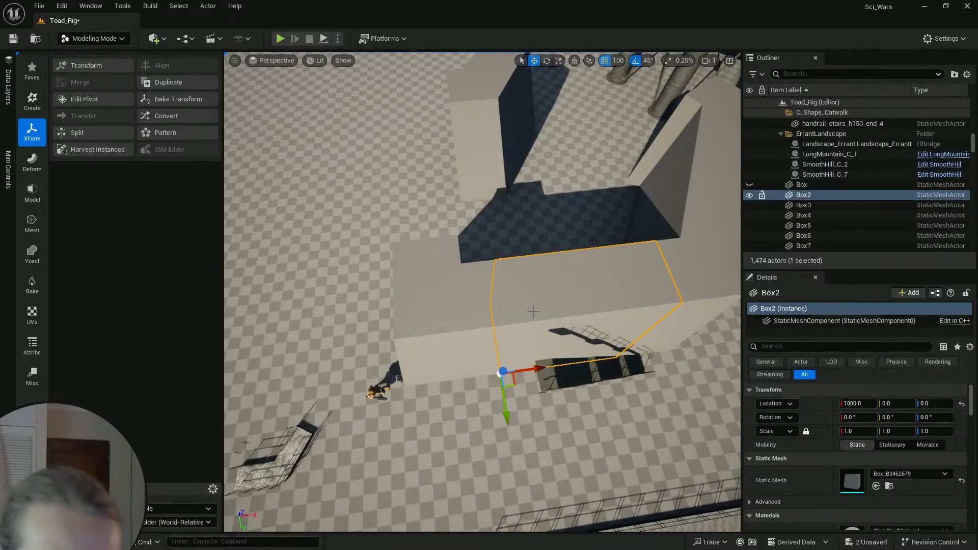
left_click_drag(529, 366, 429, 382, "alt")
Step: Copy the corner box's location and paste it onto the newly duplicated straight box
right_click(819, 403)
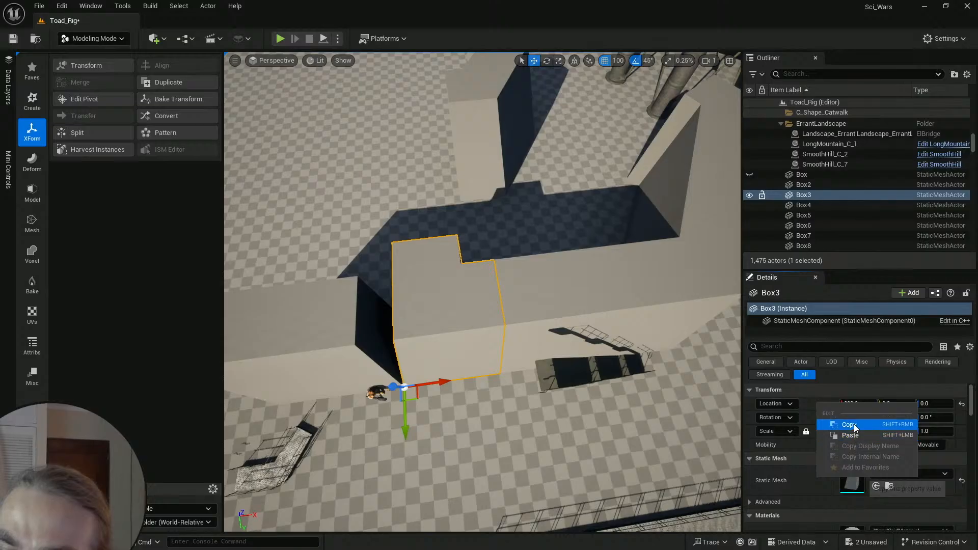
left_click(853, 426)
left_click(343, 345)
right_click(828, 407)
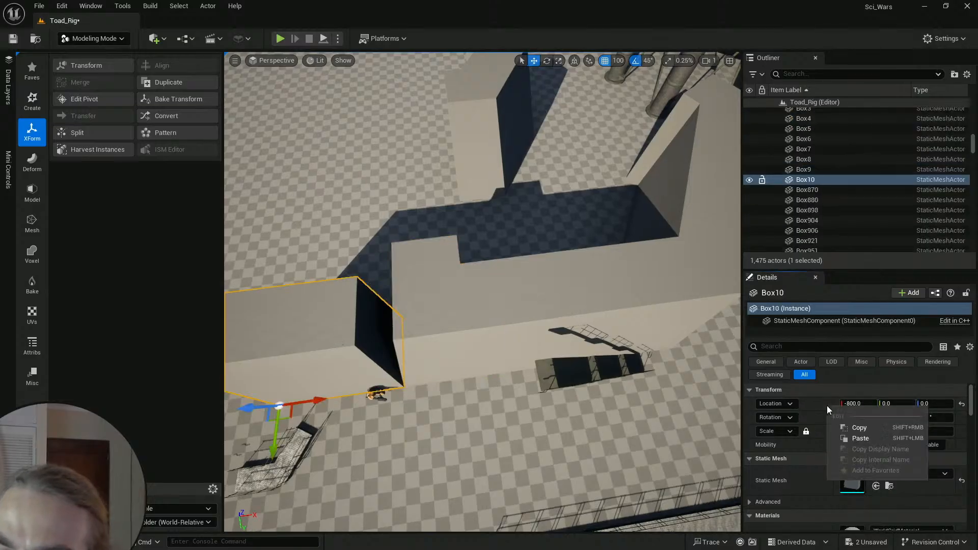
left_click(865, 438)
Step: Rotate the copied straight box to 90° about Z and move it along Y to -1800, flush with the corner
key("e")
left_click_drag(443, 433, 367, 449)
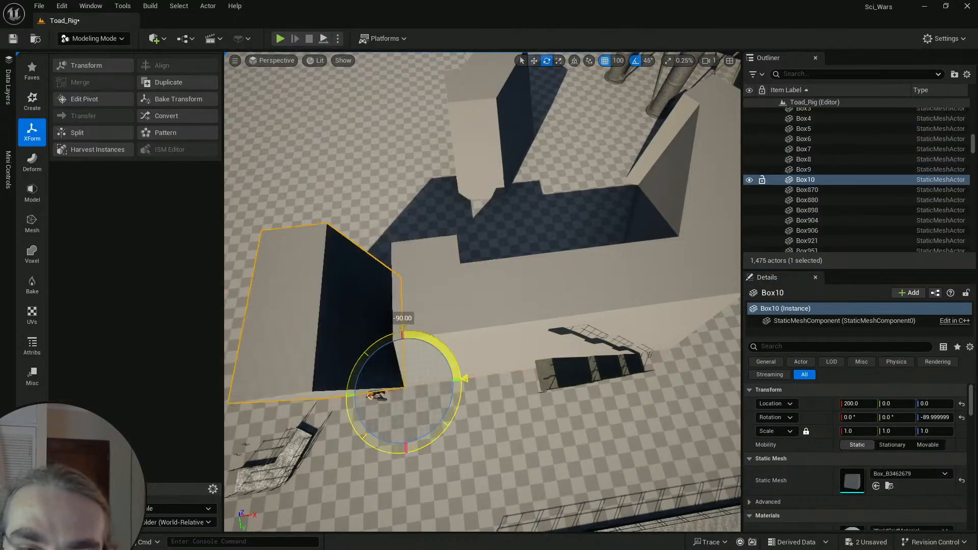
left_click_drag(403, 331, 445, 232)
key("w")
right_click_drag(444, 232, 447, 231)
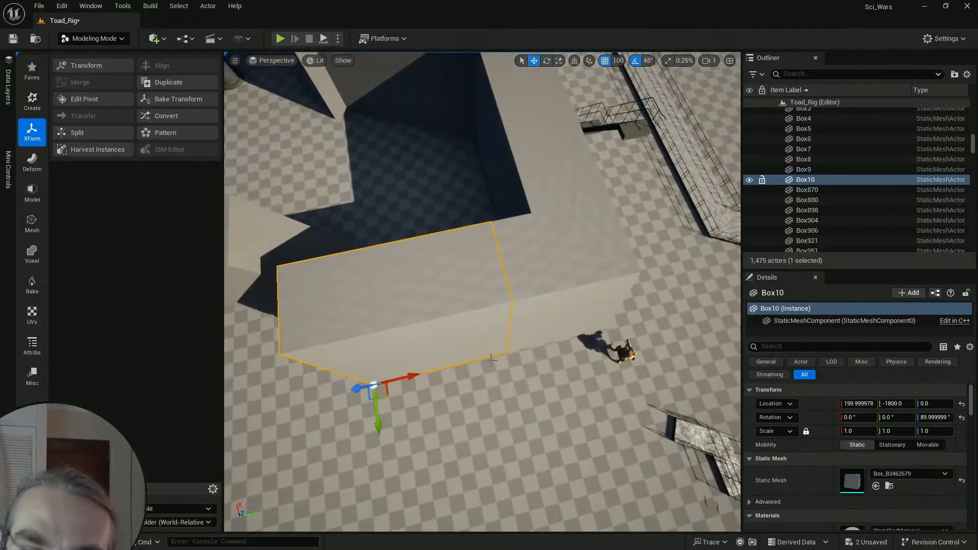
Step: Select the mirrored corner box and inspect how it joins the two straight walls of the blockout
right_click_drag(491, 355, 490, 355)
left_click(502, 320)
right_click_drag(501, 320, 521, 320)
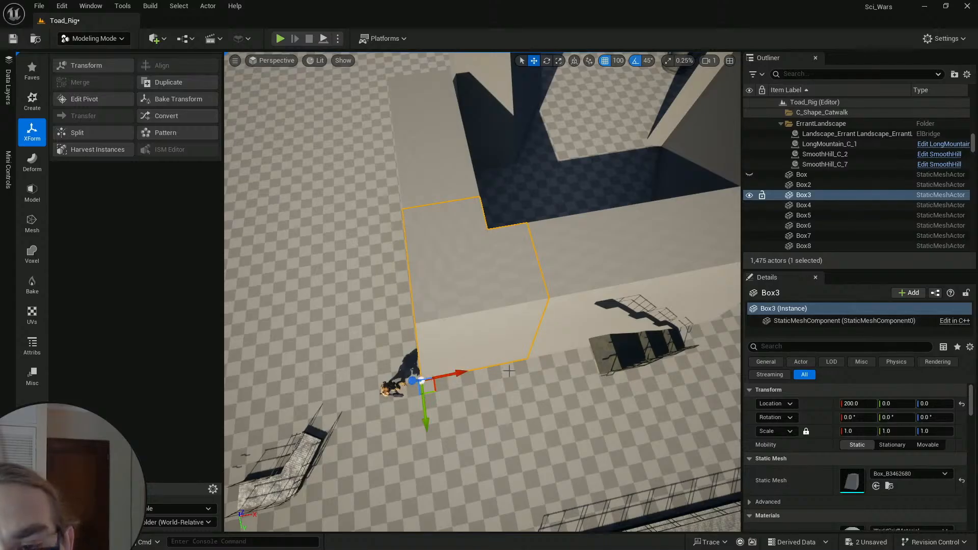
right_click_drag(529, 363, 503, 359)
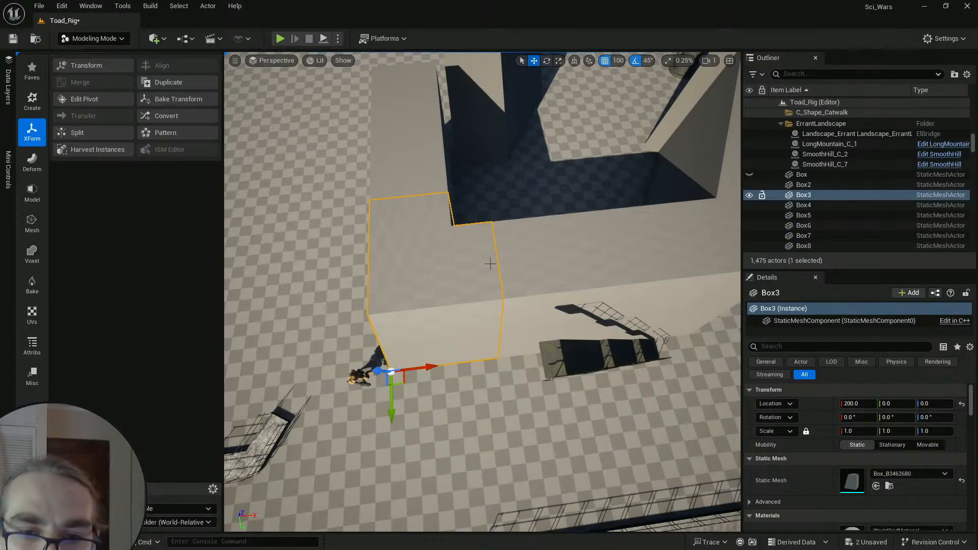
mouse_move(490, 264)
left_mouse_down("alt")
mouse_move(621, 275)
mouse_move(499, 278)
left_mouse_up("alt")
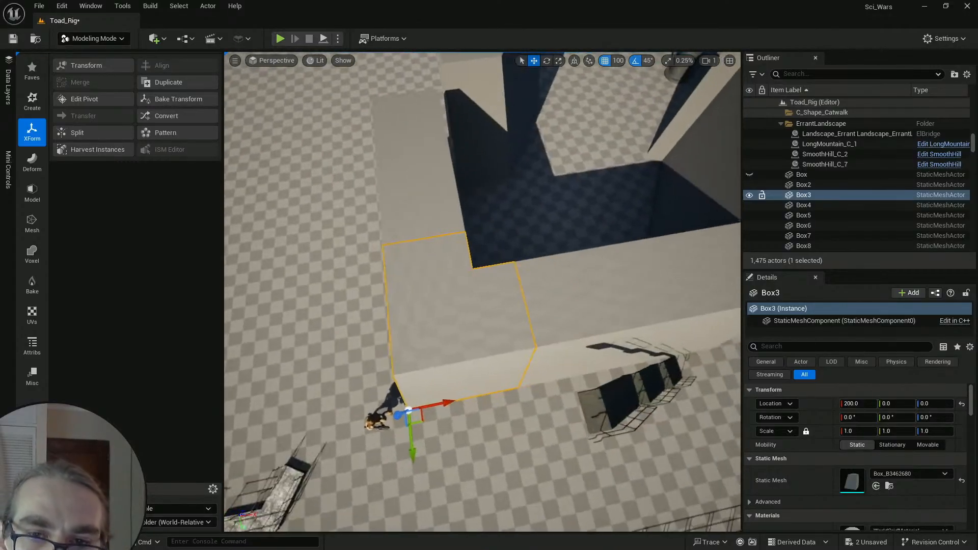
right_click_drag(499, 277, 484, 255)
scroll(484, 255, "up", 1)
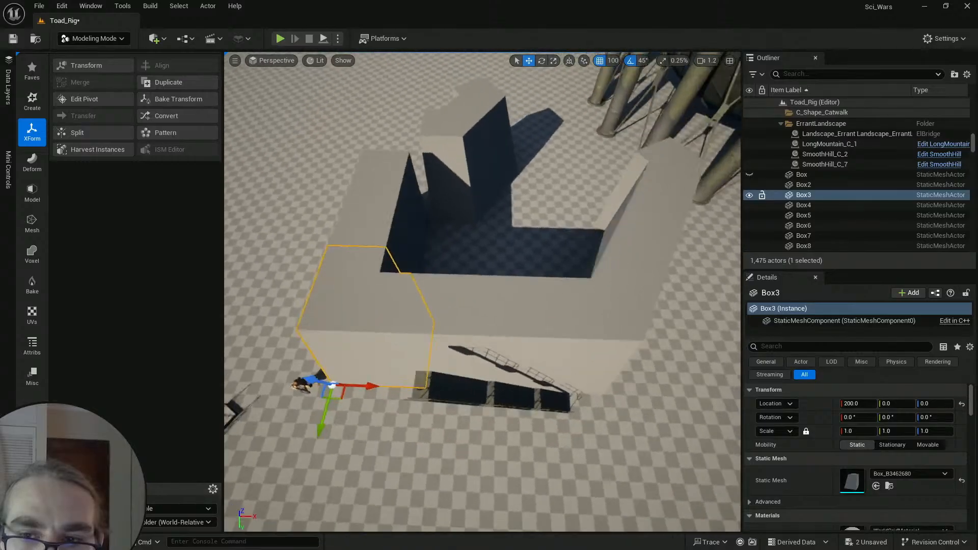
right_click_drag(529, 301, 508, 292)
Step: Delete the landing section and its handrails at the far end of the stairs beside the Box6 corner
left_click(546, 328)
right_click_drag(546, 328, 527, 333)
key("q")
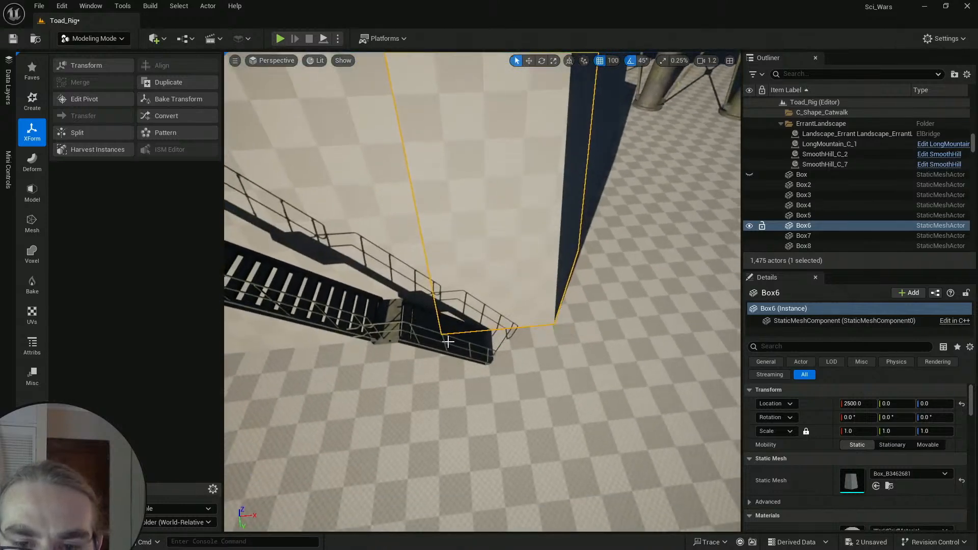
left_click(415, 337)
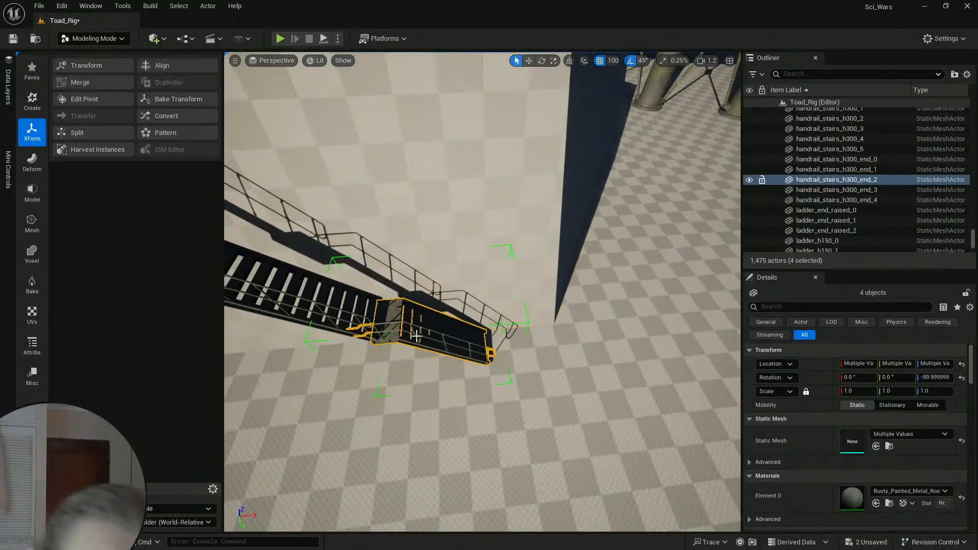
key("Delete")
Step: Examine how the corner boxes and the straight box Box2 fit together along the front wall
left_click(433, 307)
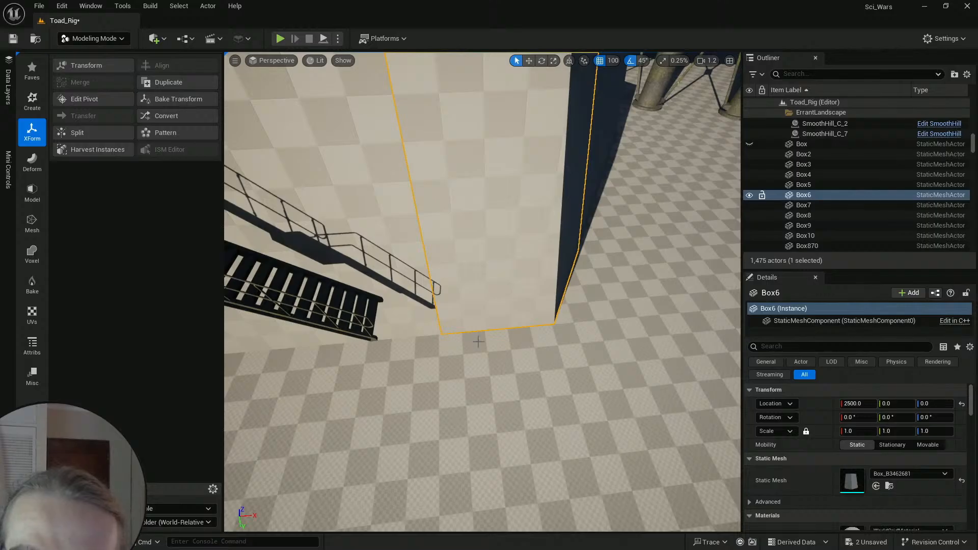
scroll(537, 326, "down", 8)
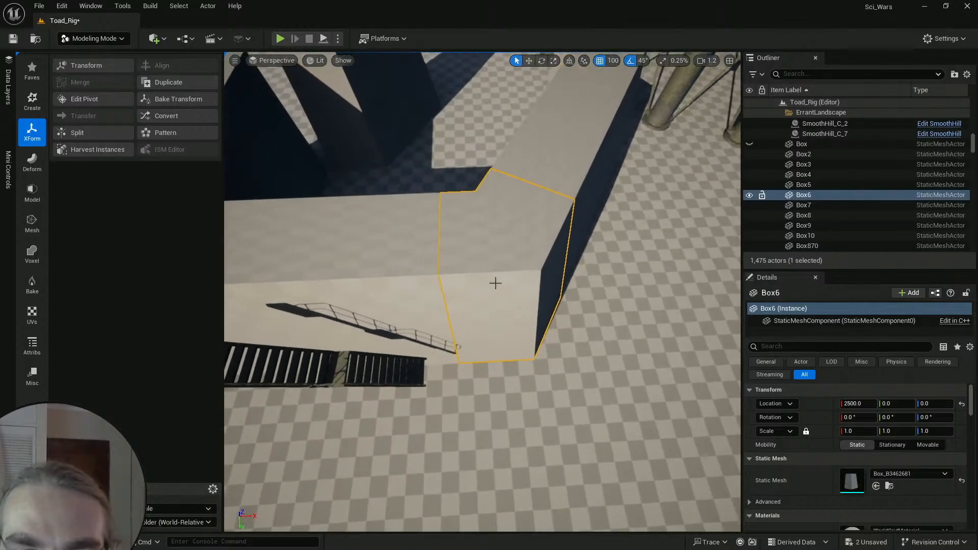
left_click(339, 265)
key("s")
right_click_drag(338, 264, 326, 268)
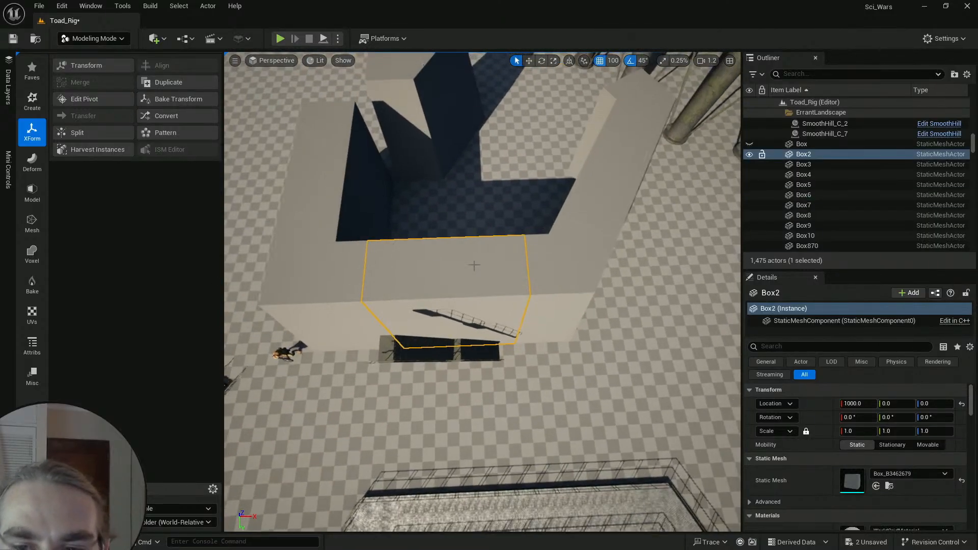
left_click(551, 242)
right_click_drag(551, 241, 525, 314)
key("w")
key("a")
Step: Select the corner box Box3 and duplicate its static mesh asset Box_B3462680 in the Danelo folder
left_click(515, 312)
key("s")
key("w")
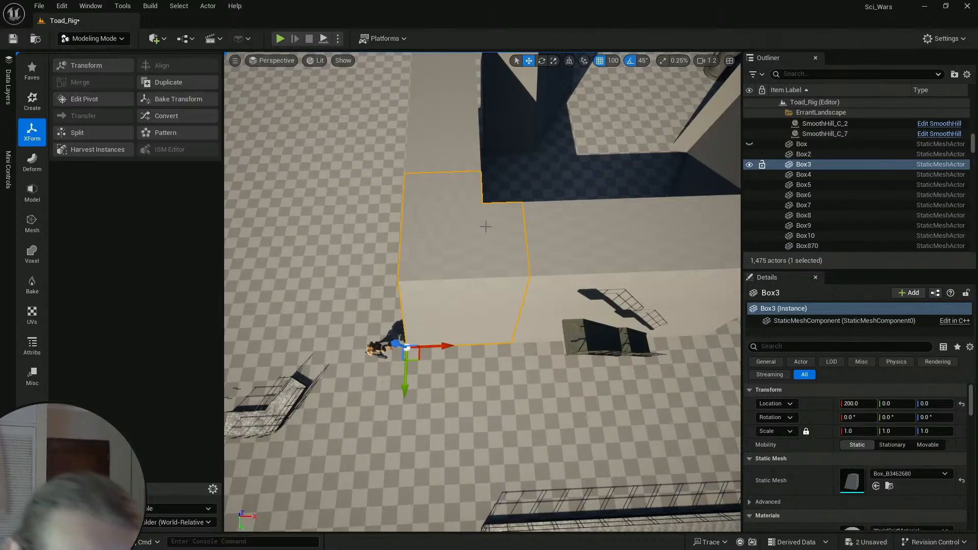
key("ctrl+space")
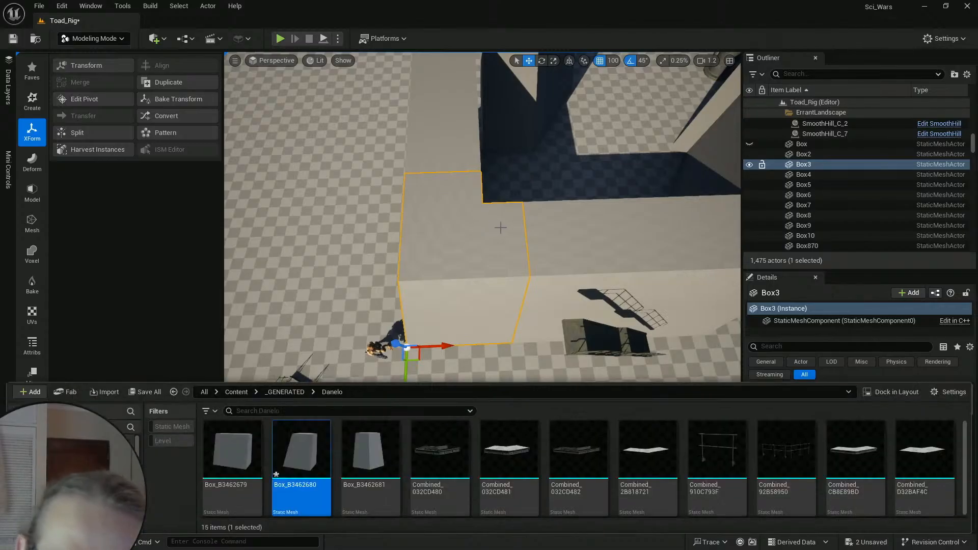
key("F2")
left_click(525, 250)
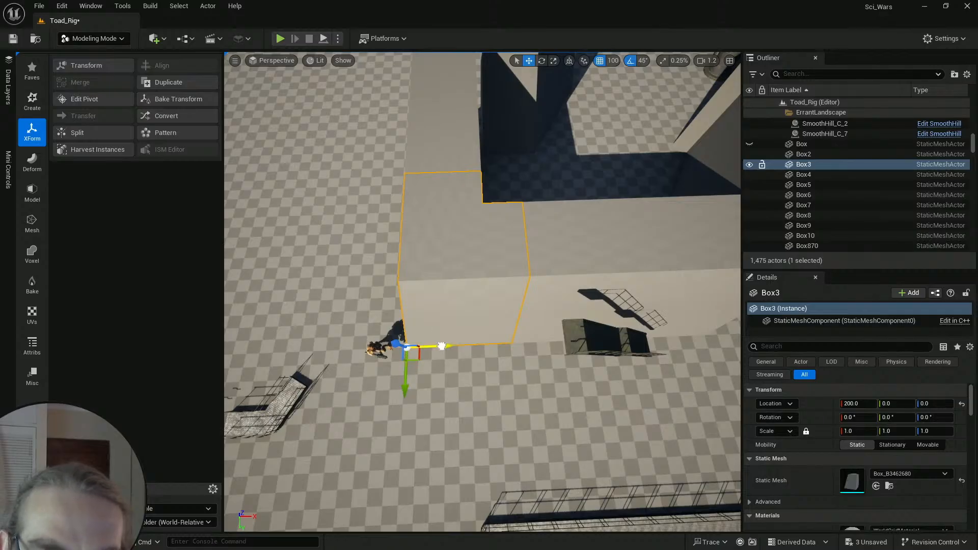
Step: Undo the move of the original corner box, and duplicate it with the copy placed along X at -1000
left_click_drag(443, 346, 269, 321)
key("ctrl+z")
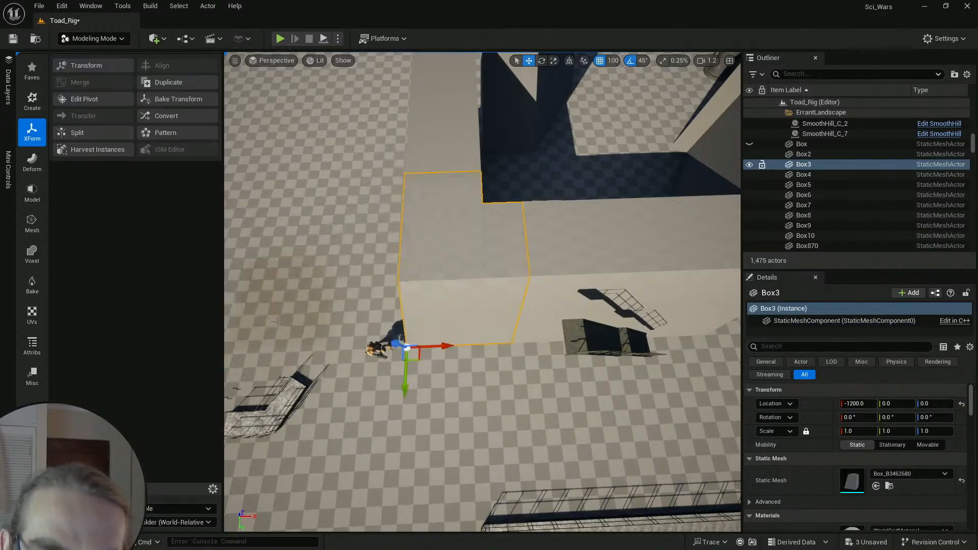
left_click_drag(423, 347, 289, 336, "alt")
key("a")
right_click_drag(289, 336, 286, 336)
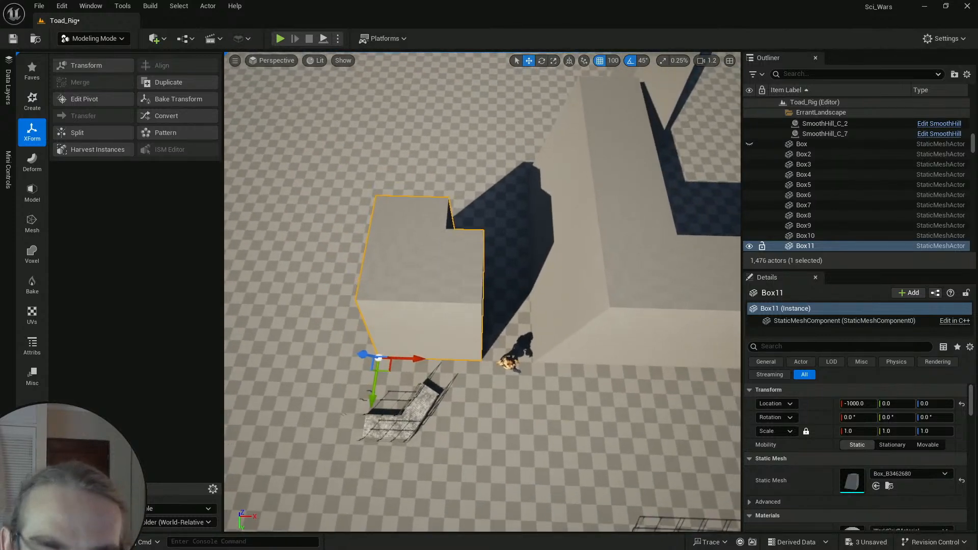
Step: Assign the duplicated mesh Box_B3462682 to the copied corner box, Box11
key("ctrl+space")
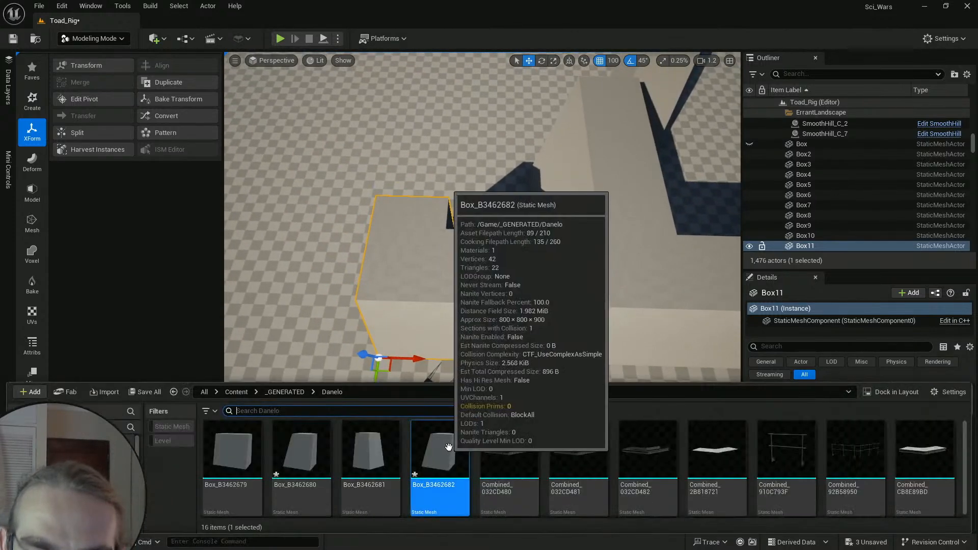
left_click(683, 327)
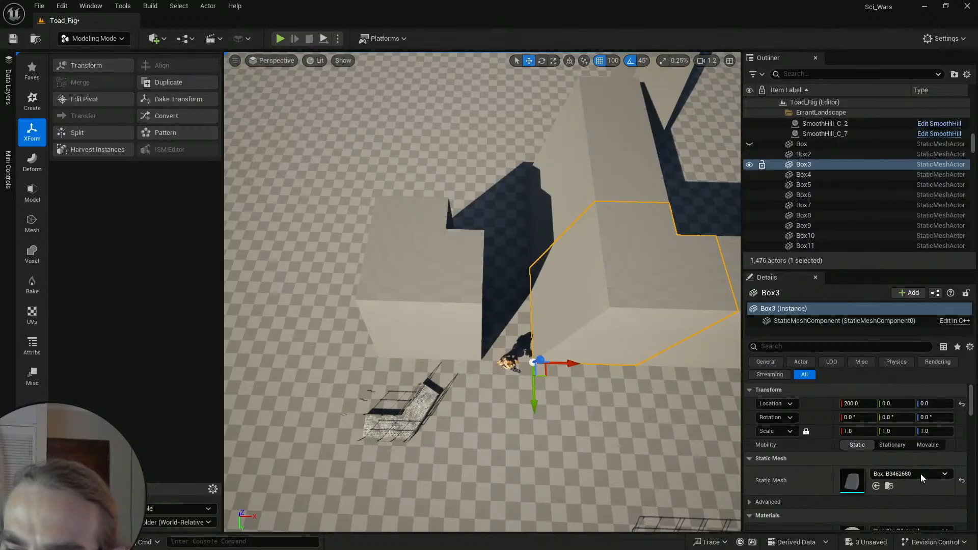
left_click(426, 278)
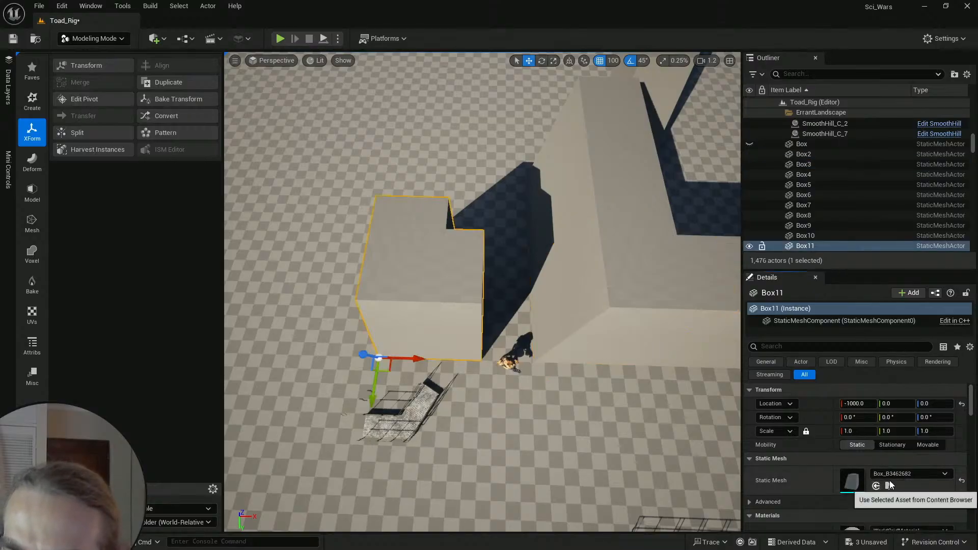
left_click(876, 486)
Step: Start PolyGroup Edit on Box11 and move its side face inward along X to -500
scroll(423, 250, "up", 4)
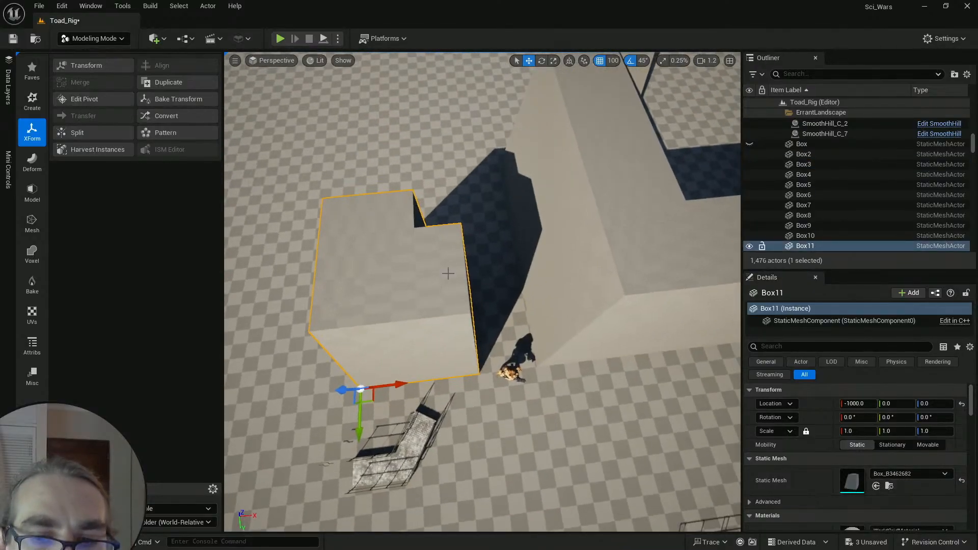
left_click_drag(448, 271, 390, 254, "alt")
left_click(36, 194)
left_click(89, 66)
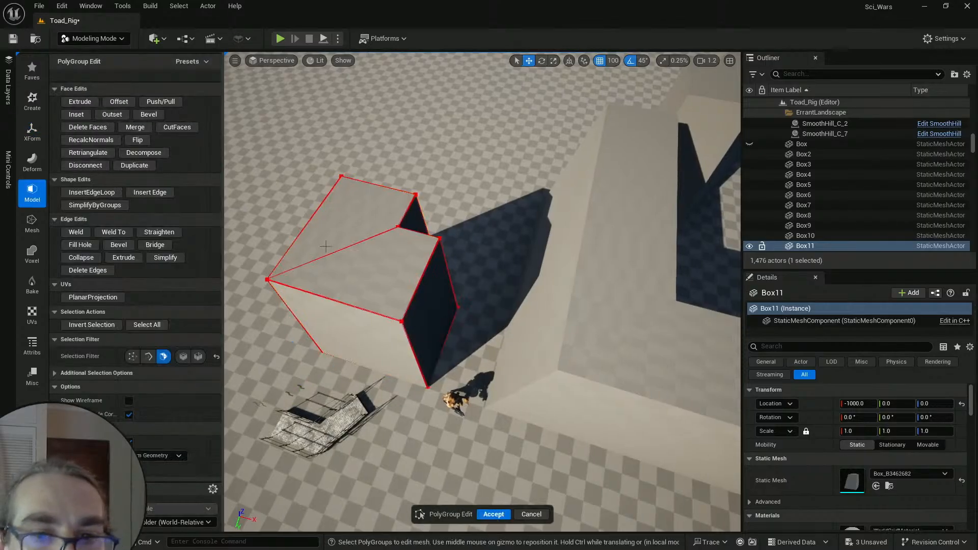
left_click(433, 306)
left_click_drag(432, 305, 492, 326, "alt")
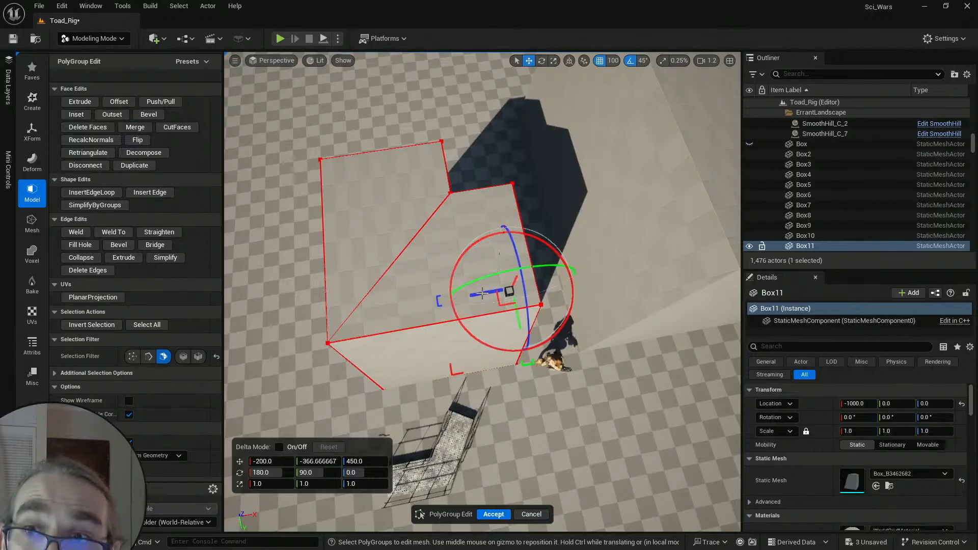
left_click_drag(482, 294, 410, 361)
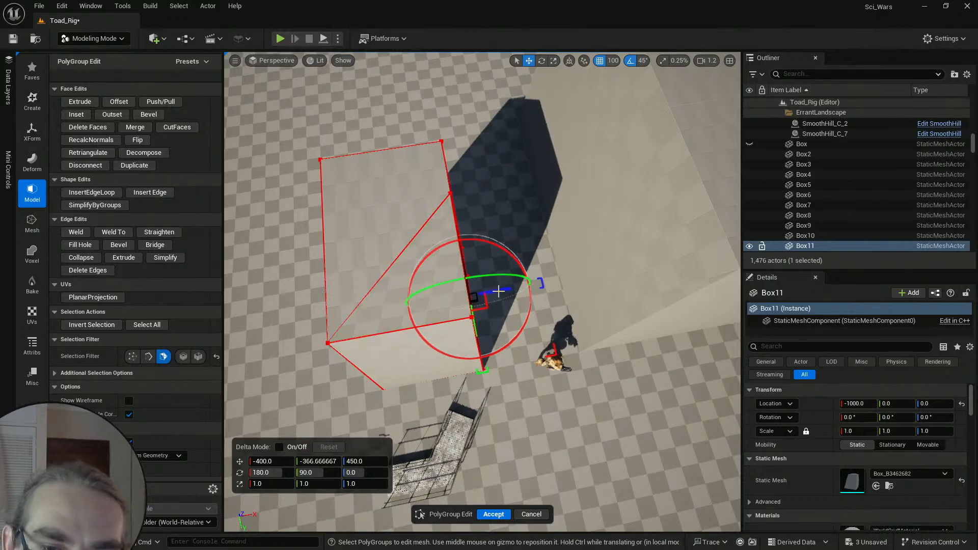
left_click_drag(497, 290, 481, 292)
Step: Select the back end face of Box11 and move it inward along Y to -500
right_click_drag(452, 365, 442, 368)
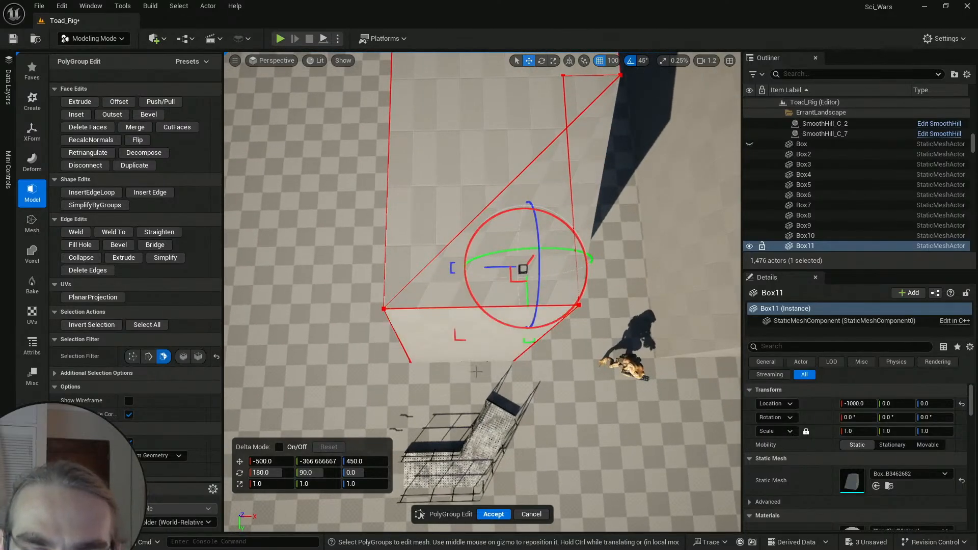
right_click_drag(531, 312, 489, 308)
right_click_drag(559, 295, 510, 285)
left_click(487, 312)
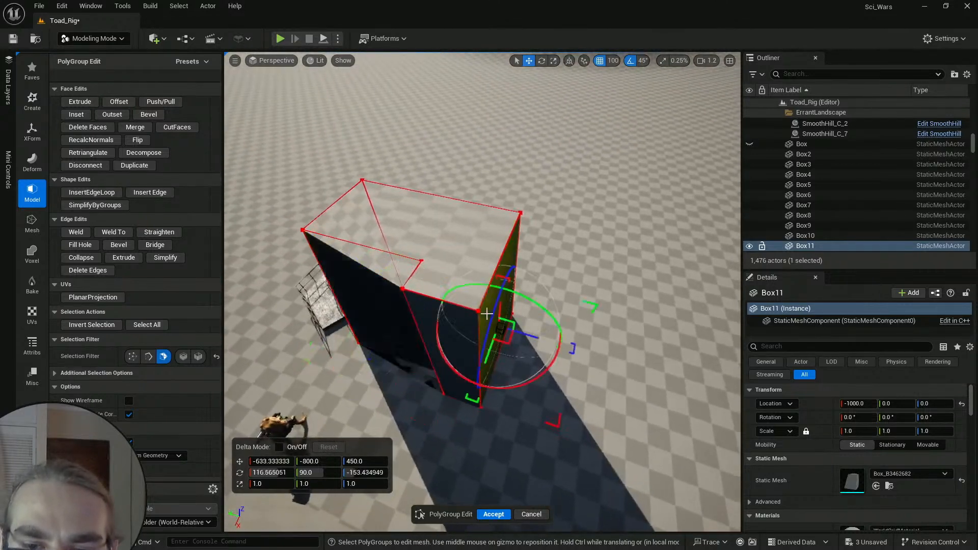
right_click_drag(531, 326, 572, 297)
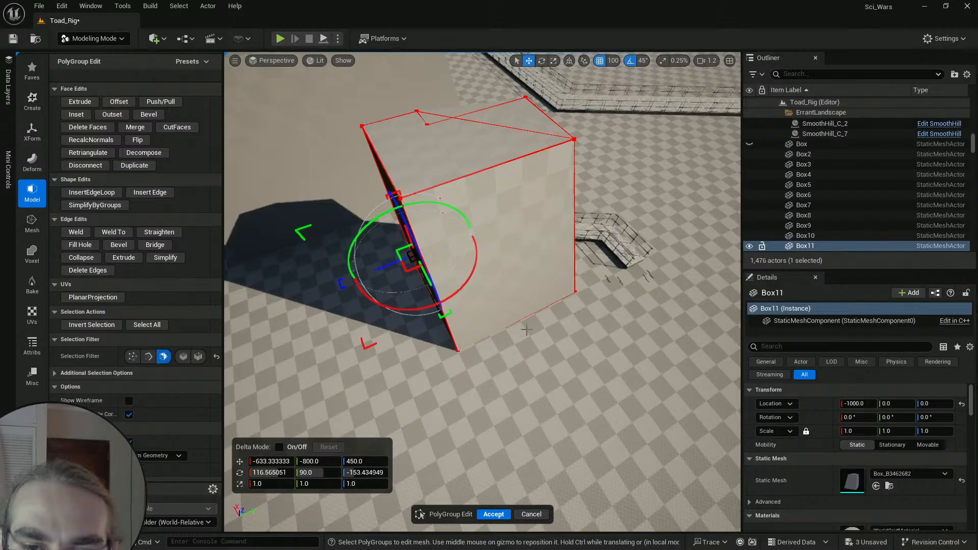
right_click_drag(517, 336, 471, 390)
right_click_drag(471, 357, 470, 261)
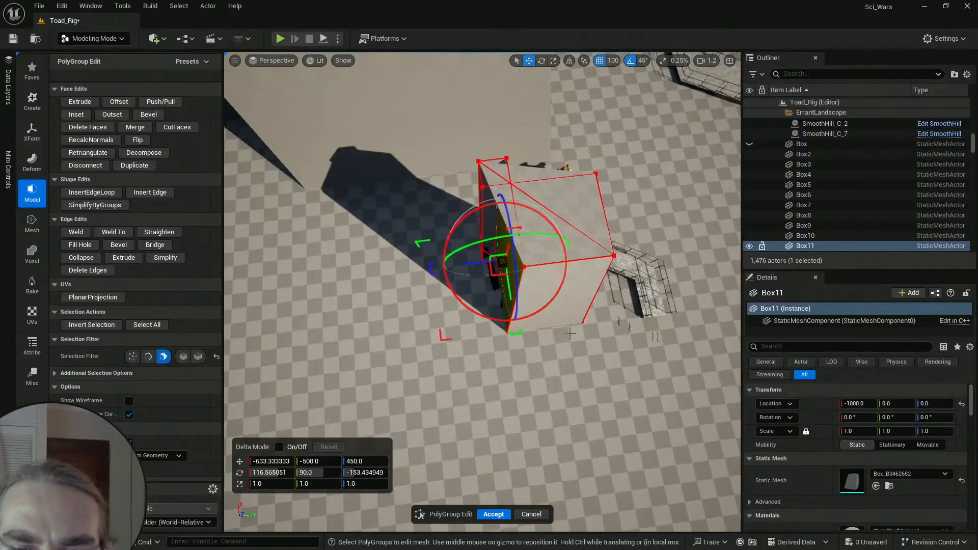
Step: Examine the shape of the reduced corner box from ground level and from above
right_click_drag(516, 340, 383, 303)
scroll(387, 302, "down", 1)
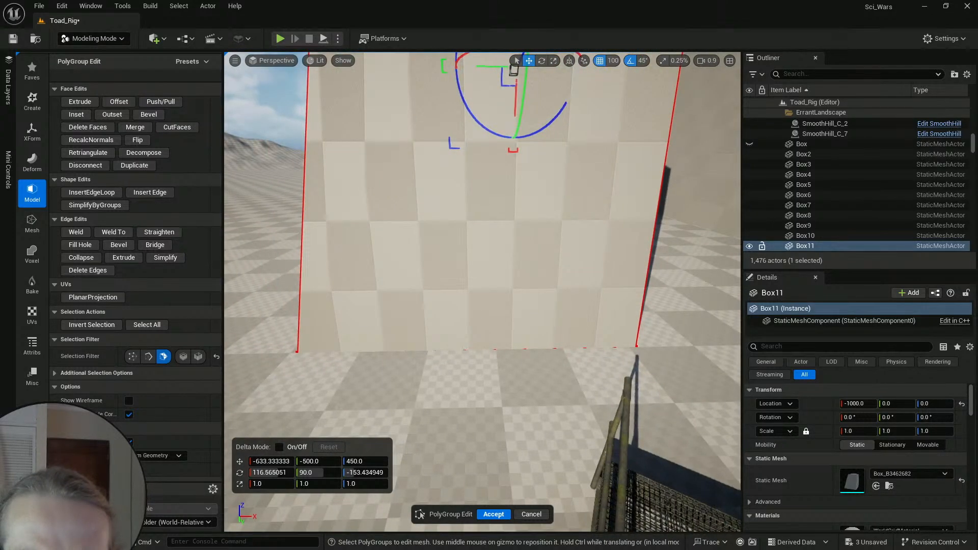
right_click_drag(482, 292, 497, 274)
key("a")
scroll(482, 292, "down", 2)
key("w")
scroll(482, 292, "down", 2)
key("d")
scroll(482, 292, "up", 1)
key("s")
scroll(482, 292, "up", 2)
key("s")
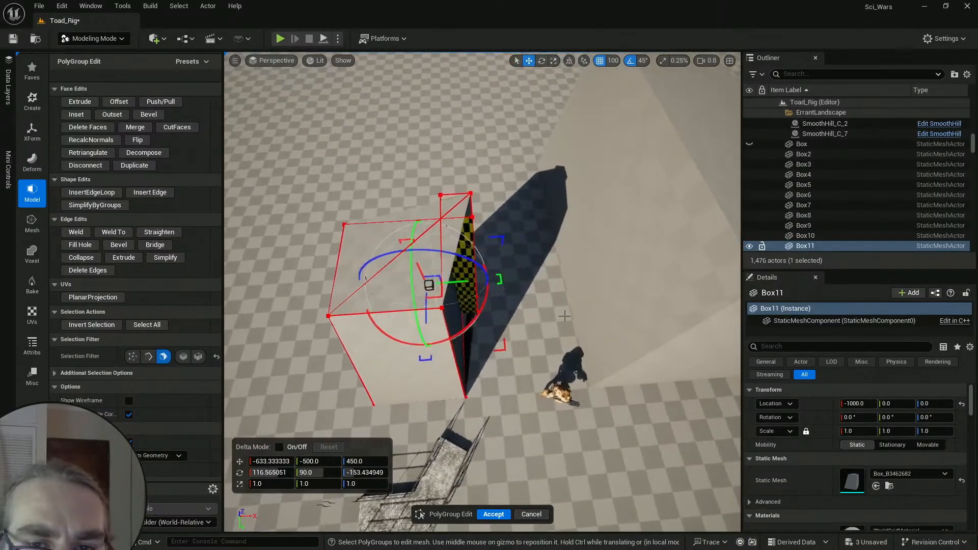
Step: Accept the face moves, restart PolyGroup Edit on Box11 and delete the leftover notch, back and top faces
left_click(493, 515)
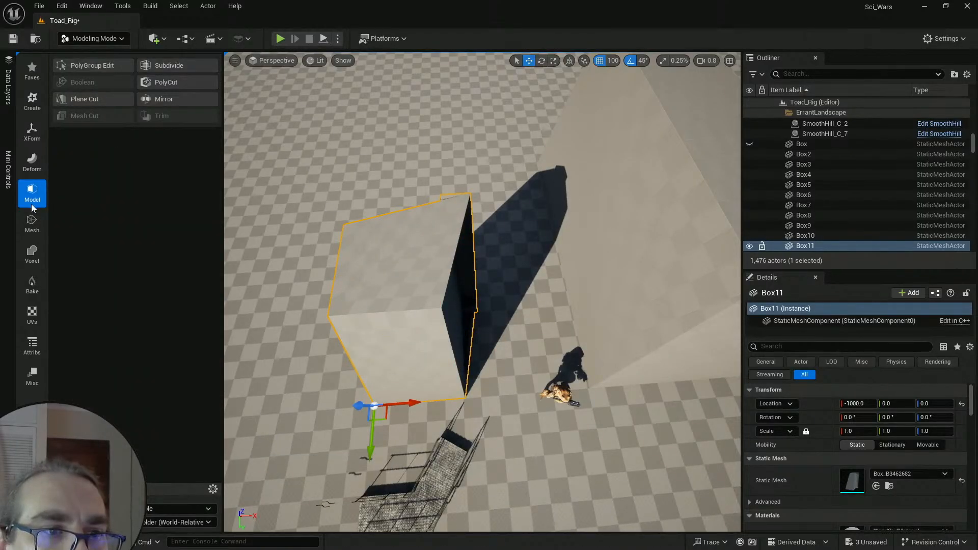
left_click(92, 65)
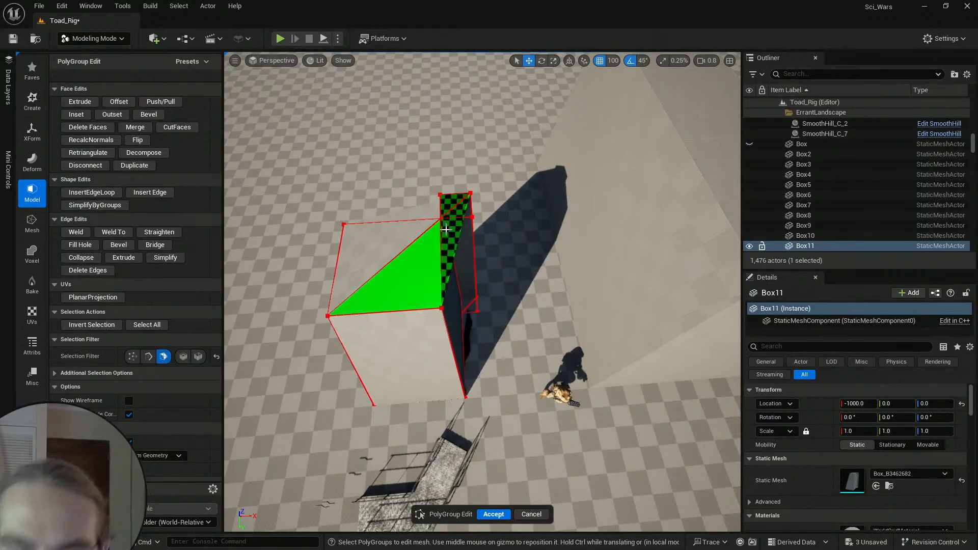
left_click(470, 242)
key("Delete")
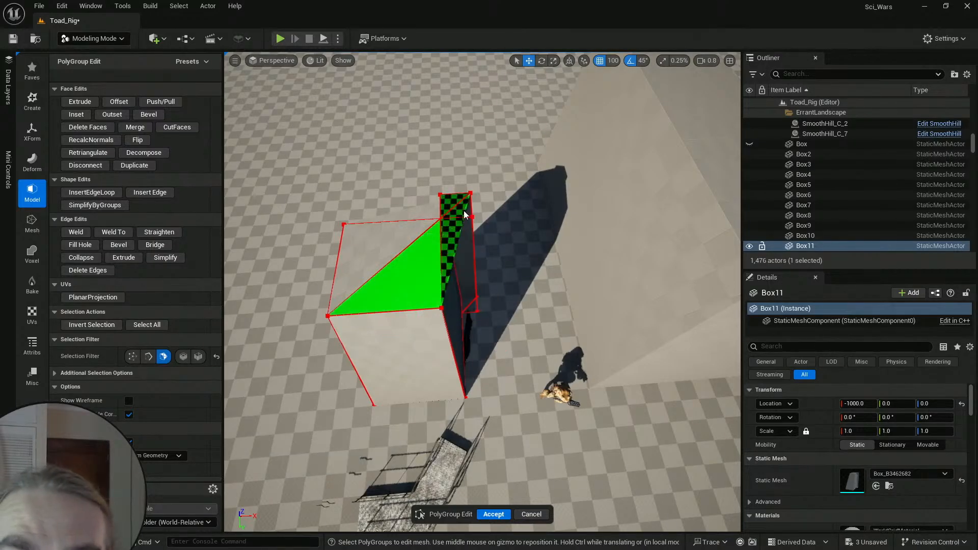
left_click(464, 211)
key("Delete")
left_click(449, 205)
key("Delete")
left_click(453, 231)
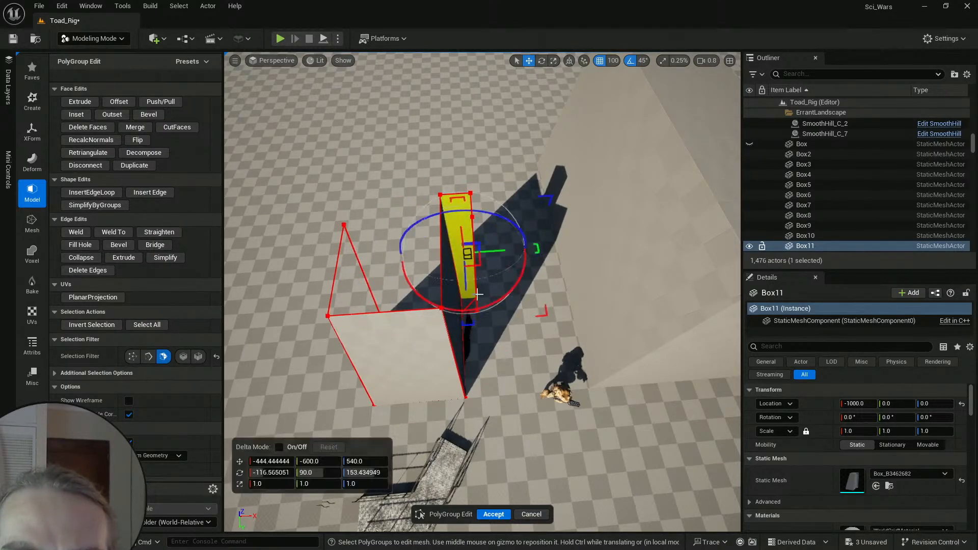
key("Delete")
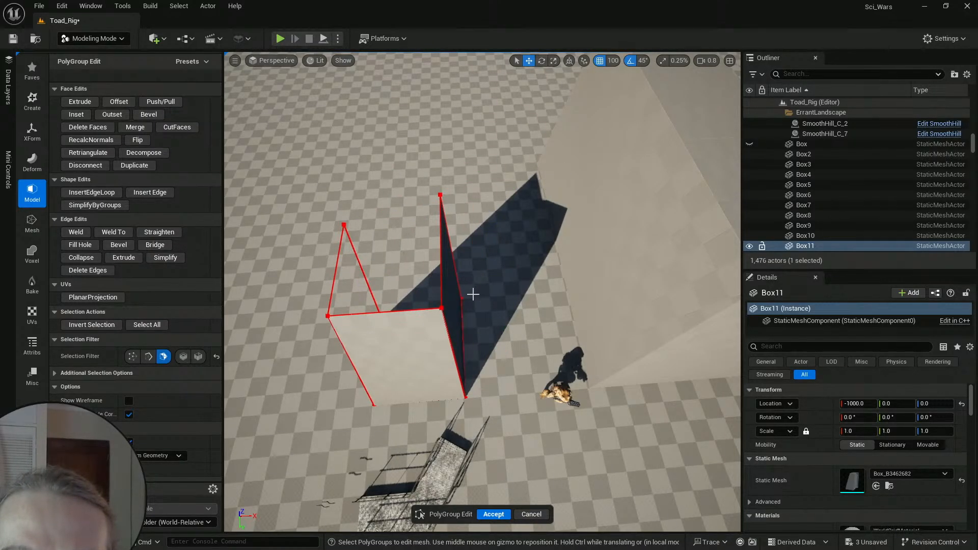
Step: Select the open vertical edge of the dark side face and move it along Y to -500
mouse_move(523, 260)
right_mouse_down()
mouse_move(352, 265)
mouse_move(520, 262)
right_mouse_up()
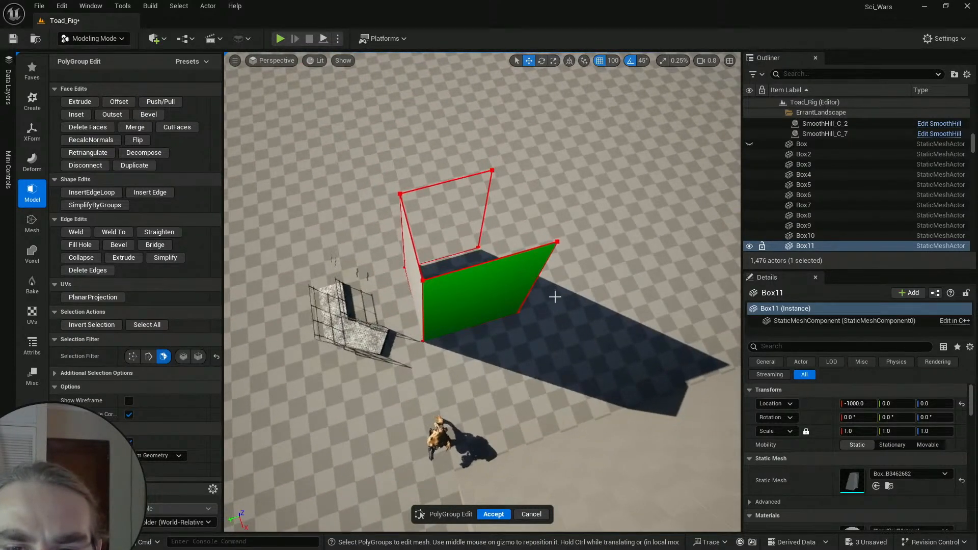
right_click_drag(557, 295, 655, 303)
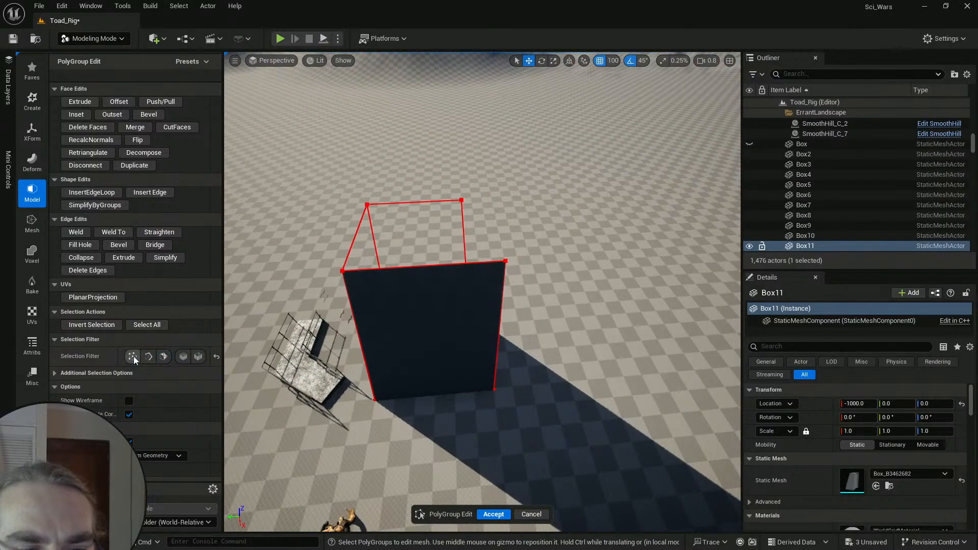
left_click(499, 311)
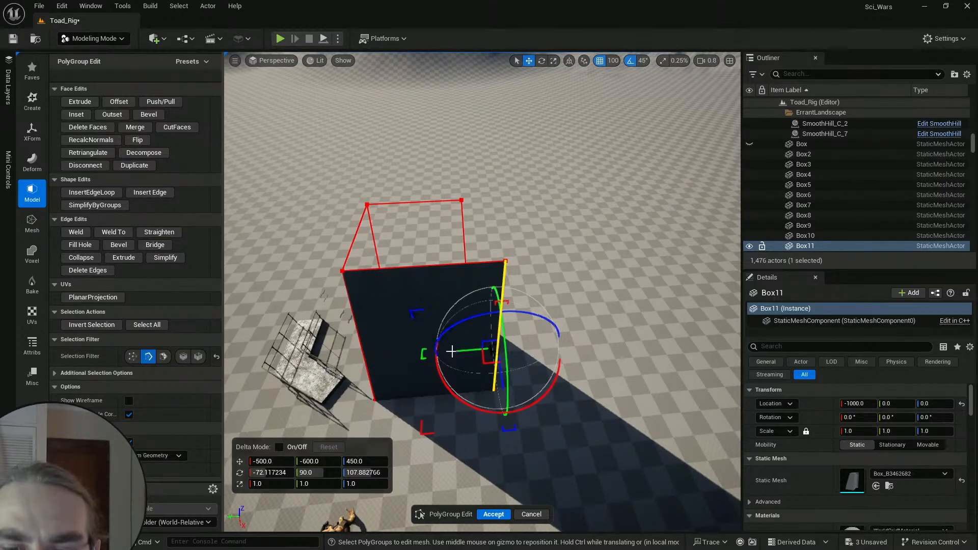
left_click_drag(451, 351, 443, 351)
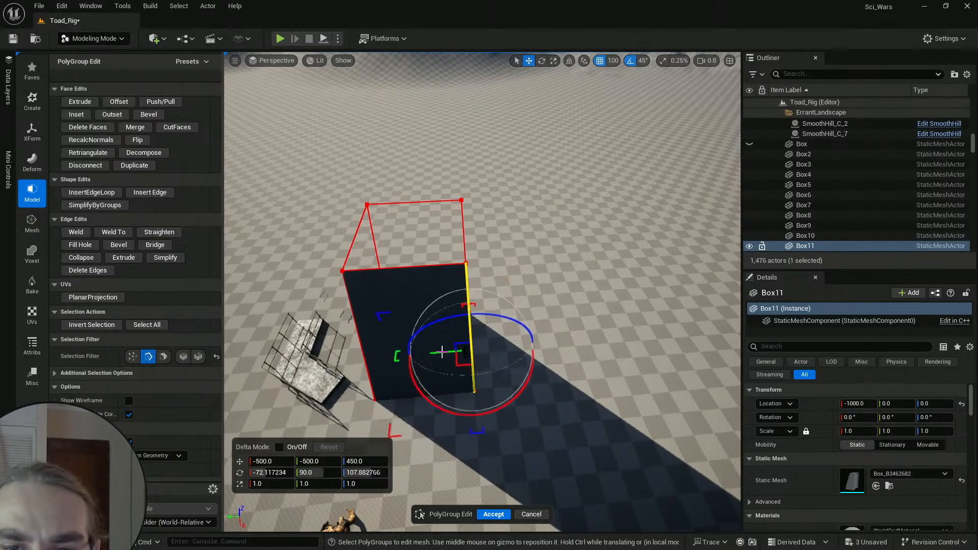
Step: Bridge the two open vertical edges at the back of Box11, and bridge the two opposing top edges
left_click(460, 238, "shift")
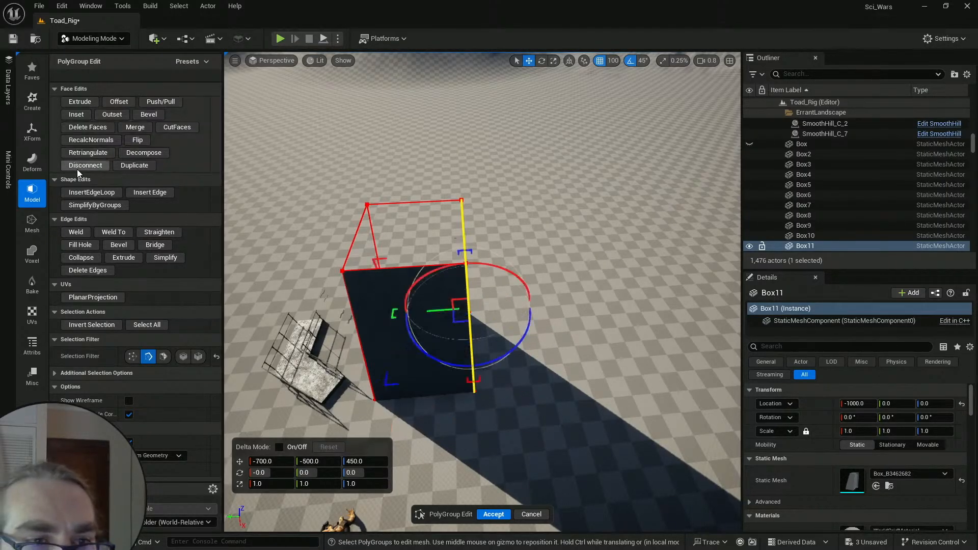
left_click(152, 244)
right_click_drag(408, 224, 402, 176)
left_click_drag(403, 176, 450, 253)
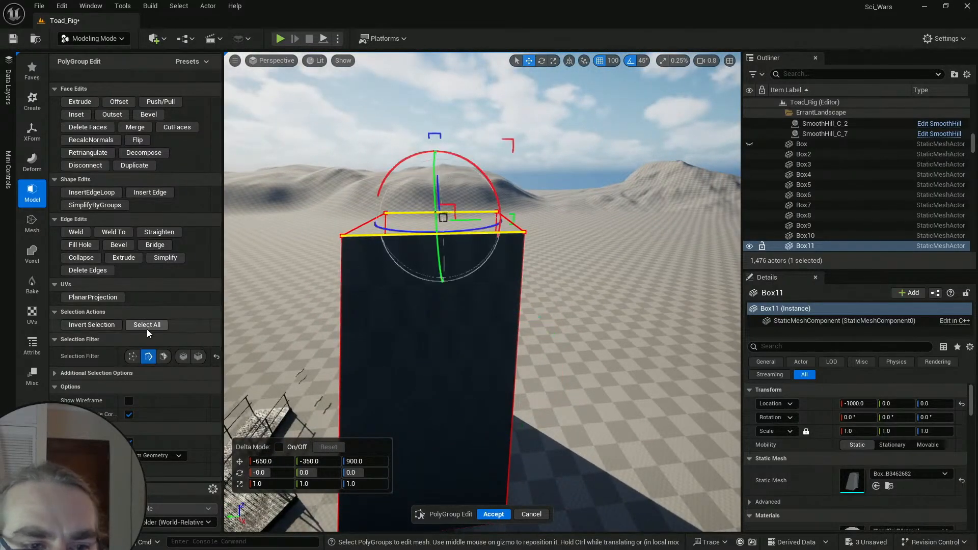
left_click(157, 246)
Step: Bridge the two opposing bottom edges of Box11 to close its underside, and accept the PolyGroup edits
key("q")
right_click_drag(511, 293, 509, 255)
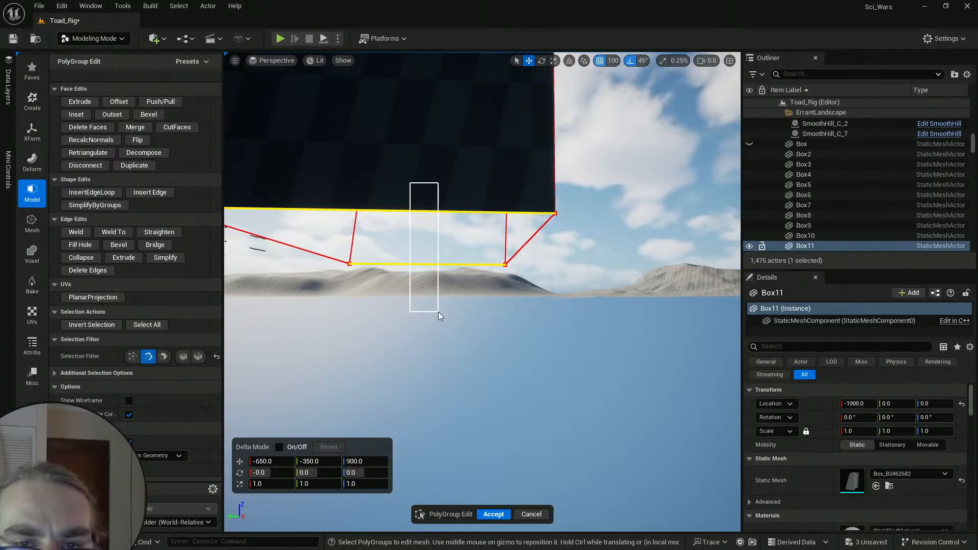
left_click(162, 247)
key("e")
right_click_drag(452, 308, 591, 356)
key("a")
scroll(489, 351, "up", 2)
key("w")
scroll(596, 403, "down", 4)
key("d")
key("a")
key("d")
right_click_drag(423, 291, 427, 279)
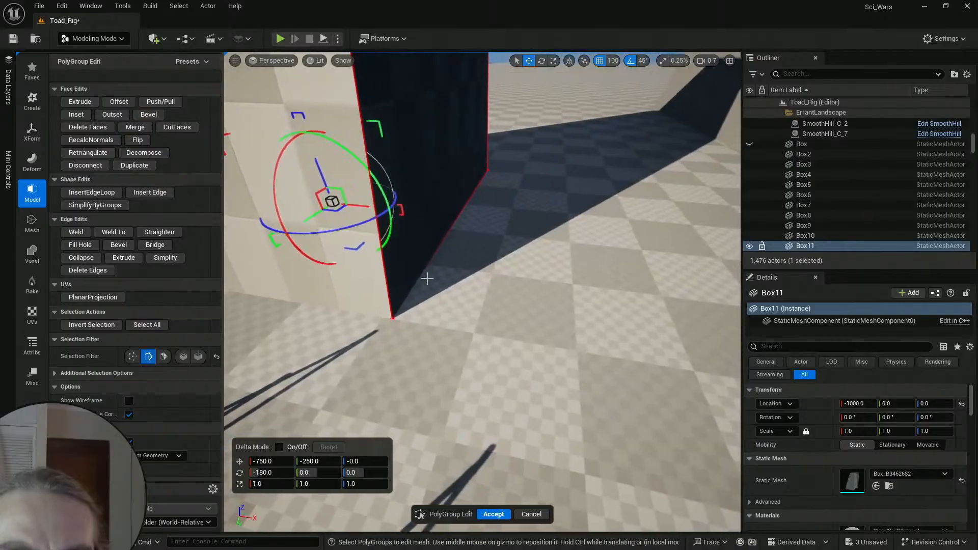
key("a")
mouse_move(457, 326)
right_mouse_down()
mouse_move(476, 326)
mouse_move(451, 326)
right_mouse_up()
left_click(494, 515)
Step: Set the position grid snap to 10 and move Box11 along X to -1010
key("s")
key("a")
scroll(451, 326, "down", 2)
key("w")
right_click_drag(501, 353, 511, 350)
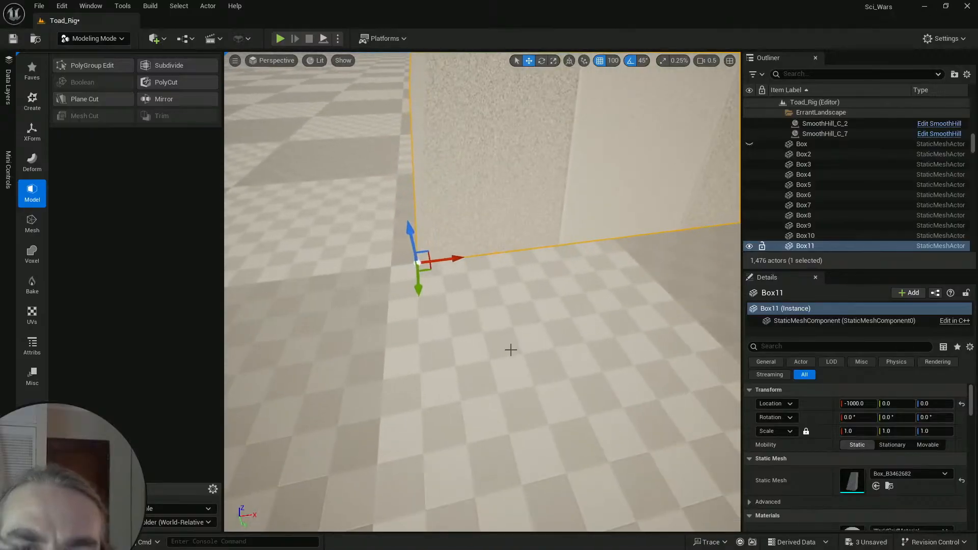
left_click(612, 61)
left_click(628, 110)
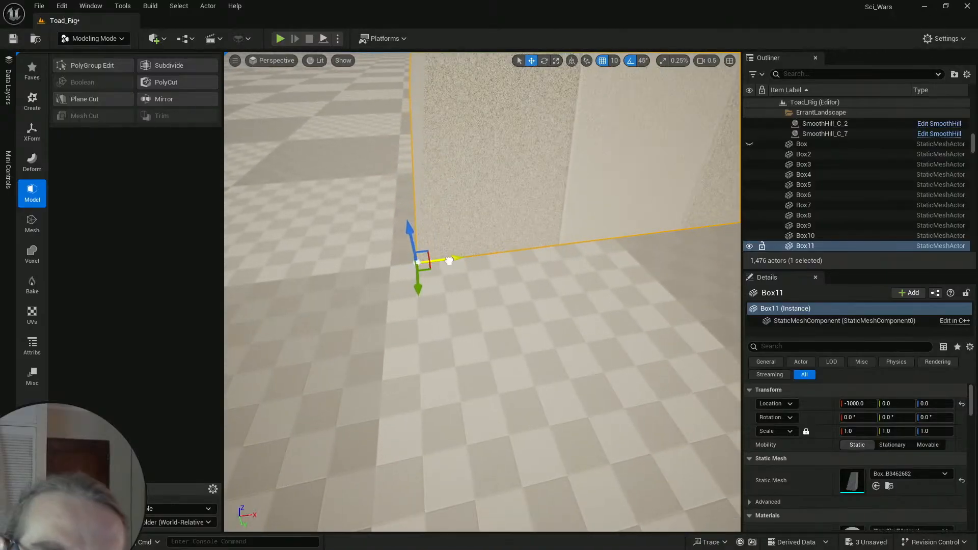
key("d")
right_click_drag(436, 262, 555, 261)
key("s")
scroll(489, 261, "up", 1)
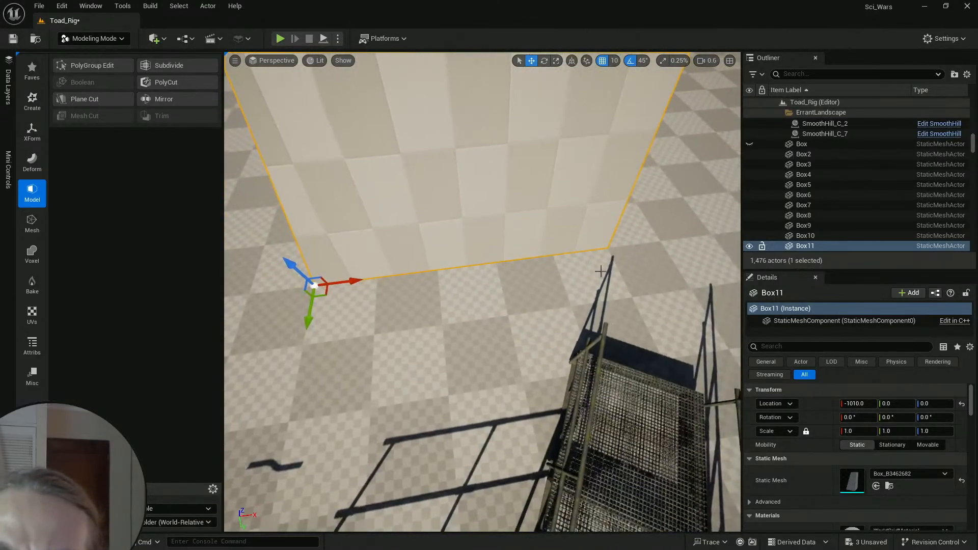
Step: Set the position grid snap to 100 and move Box11 along X to -110, between the neighbouring wall blocks
right_click_drag(344, 301, 355, 337)
key("s")
scroll(359, 336, "up", 3)
right_click_drag(418, 338, 395, 342)
key("d")
key("w")
left_click(614, 61)
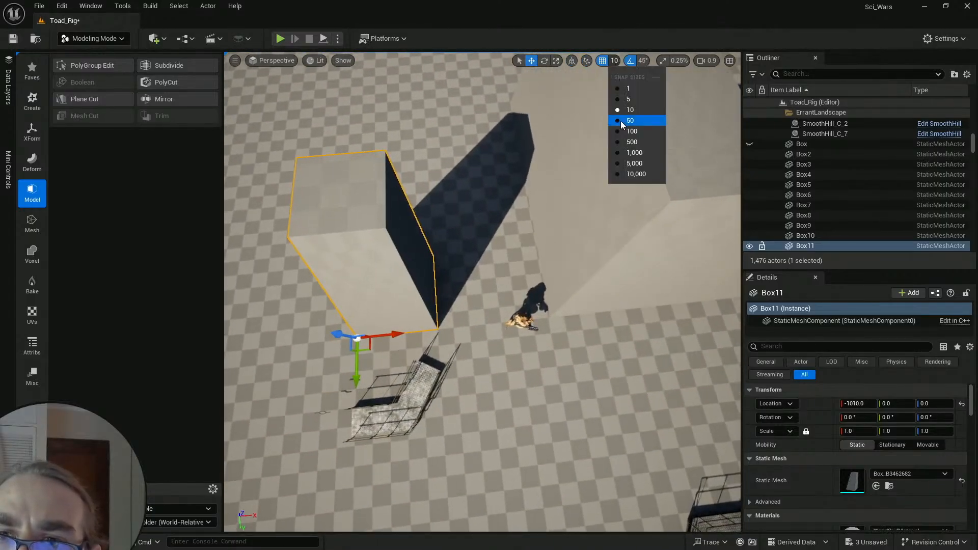
left_click(632, 131)
left_click_drag(398, 332, 527, 329)
Step: Select Box3 and check its location and shape against the reduced corner piece from above
key("d")
right_click_drag(537, 330, 508, 300)
left_click(507, 279)
key("s")
scroll(507, 295, "up", 3)
key("a")
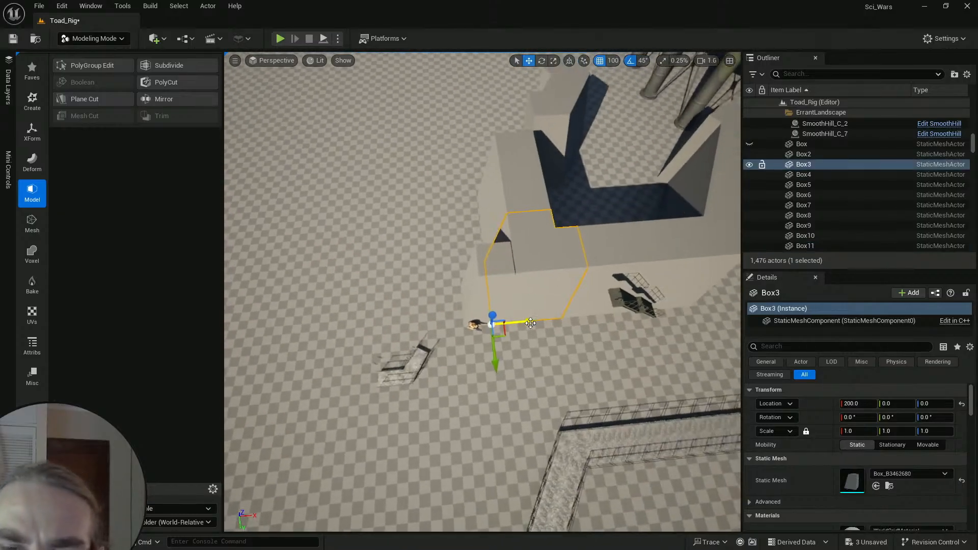
key("d")
right_click_drag(400, 270, 345, 267)
Step: Reselect Box11 and move it along X to 490, towards the wall with the stairs
left_click(374, 275)
key("s")
key("a")
key("w")
scroll(344, 267, "down", 3)
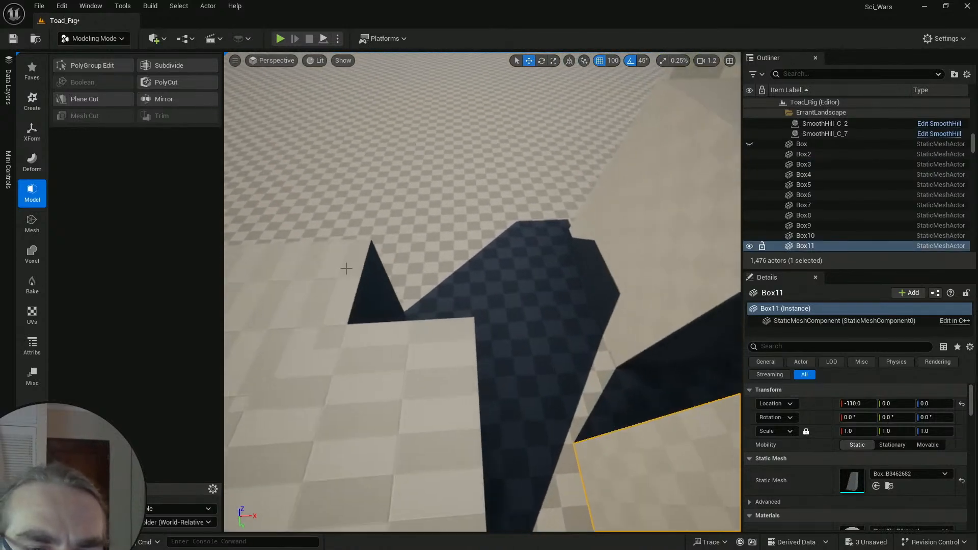
key("s")
right_click_drag(381, 229, 342, 288)
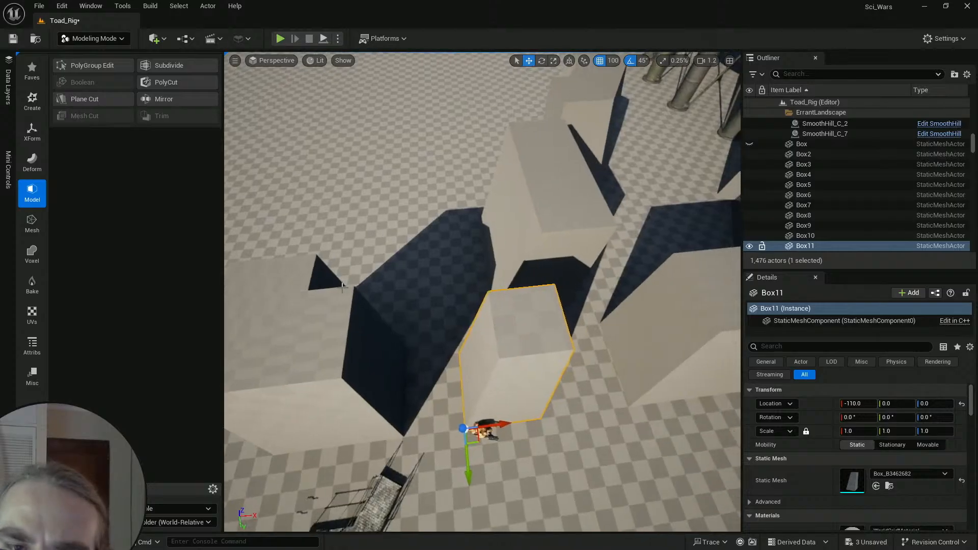
left_click_drag(500, 424, 544, 423)
Step: Examine the gap between Box11 and Box2 at ground level, and check Box2's location
key("a")
mouse_move(543, 423)
right_mouse_down()
mouse_move(662, 402)
mouse_move(698, 382)
mouse_move(647, 400)
mouse_move(489, 397)
mouse_move(543, 407)
mouse_move(543, 438)
right_mouse_up()
key("d")
scroll(537, 410, "down", 3)
key("w")
key("w")
scroll(543, 413, "down", 2)
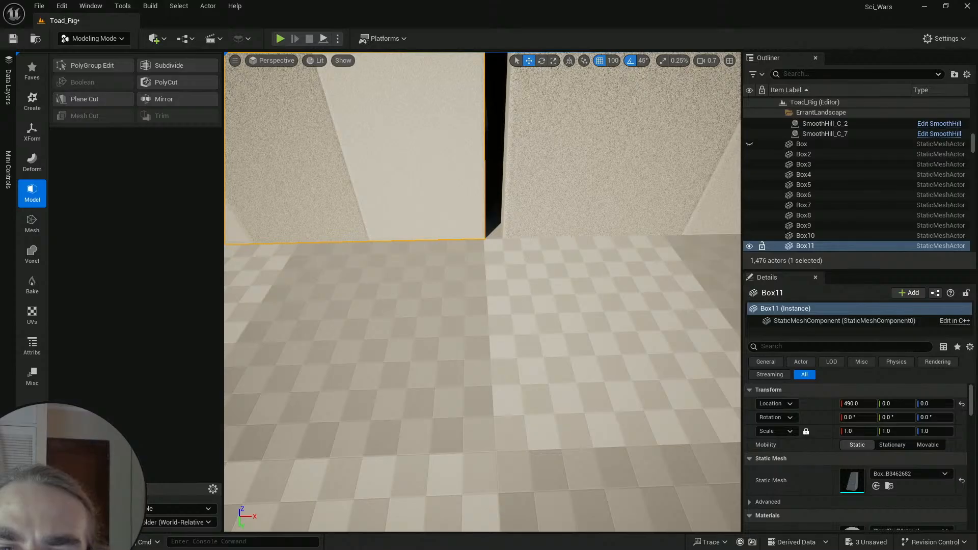
left_click(545, 235)
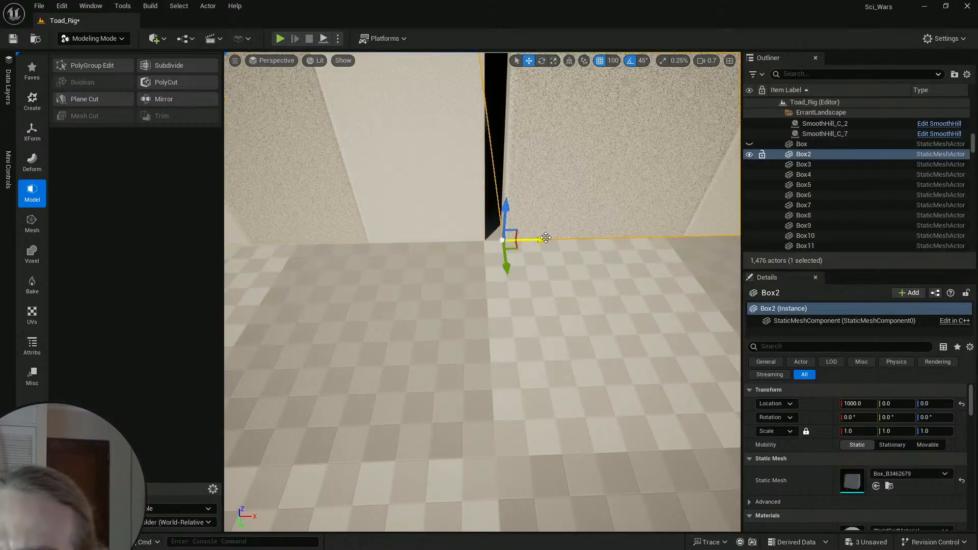
right_click_drag(545, 238, 545, 274)
key("s")
scroll(545, 283, "up", 3)
key("w")
key("a")
key("s")
Step: Reselect Box11, reset its location to 0, 0, 0 and check how its corner meets the floor grid
left_click(475, 227)
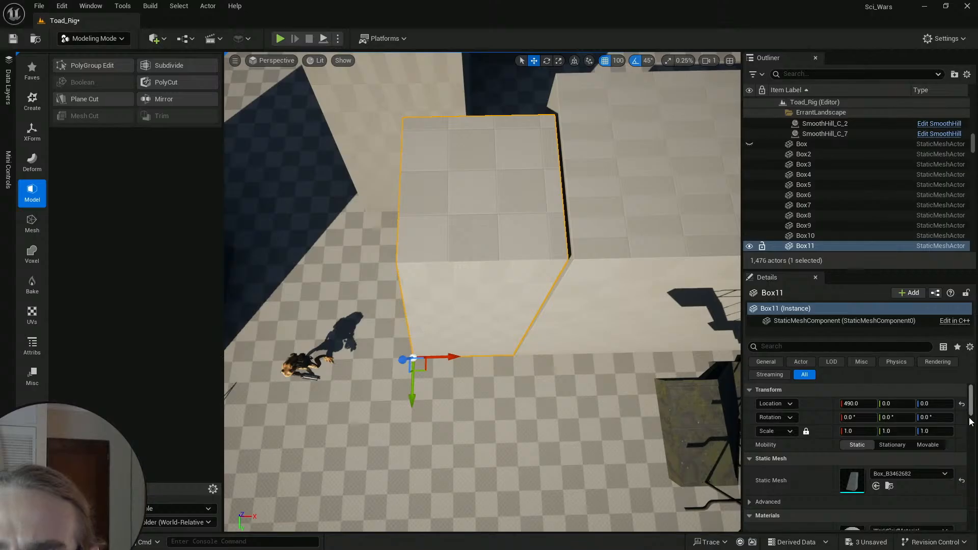
left_click(961, 404)
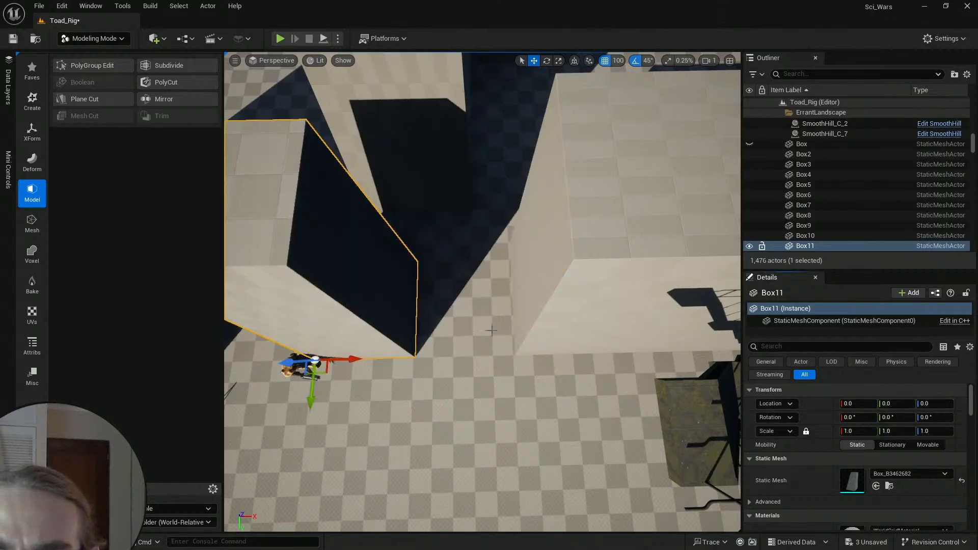
key("a")
right_click_drag(492, 331, 504, 331)
key("w")
key("w")
key("w")
scroll(492, 331, "down", 1)
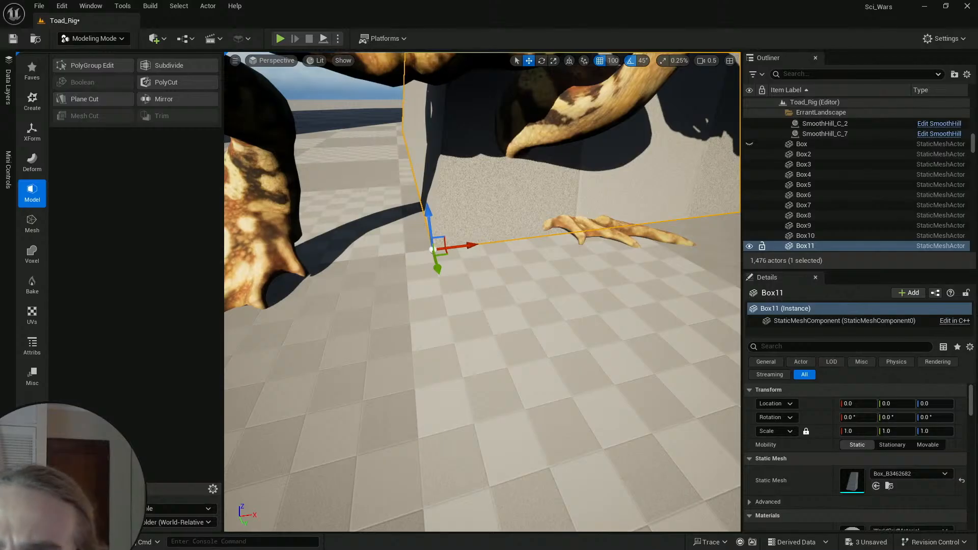
Step: Try moving Box4 along X to 600, and undo the move
key("d")
right_click_drag(491, 331, 454, 323)
key("s")
scroll(492, 331, "up", 1)
left_click(607, 305)
left_click_drag(607, 306, 530, 306)
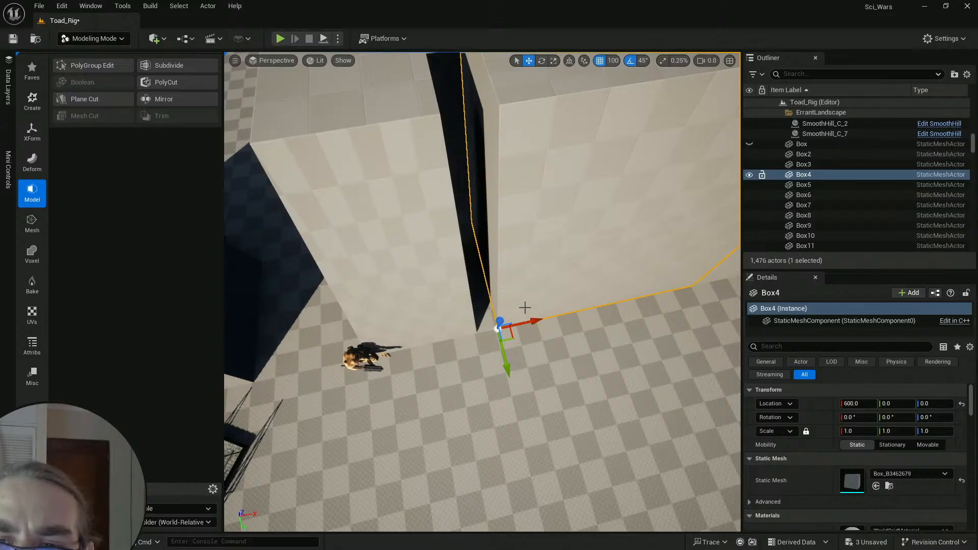
key("ctrl+z")
Step: Select Box11 again and move it along X to 500, against the wall with the stairs
scroll(529, 304, "up", 1)
key("s")
right_click_drag(525, 307, 533, 301)
left_click(448, 321)
right_click_drag(448, 321, 450, 326)
left_click_drag(414, 372, 496, 375)
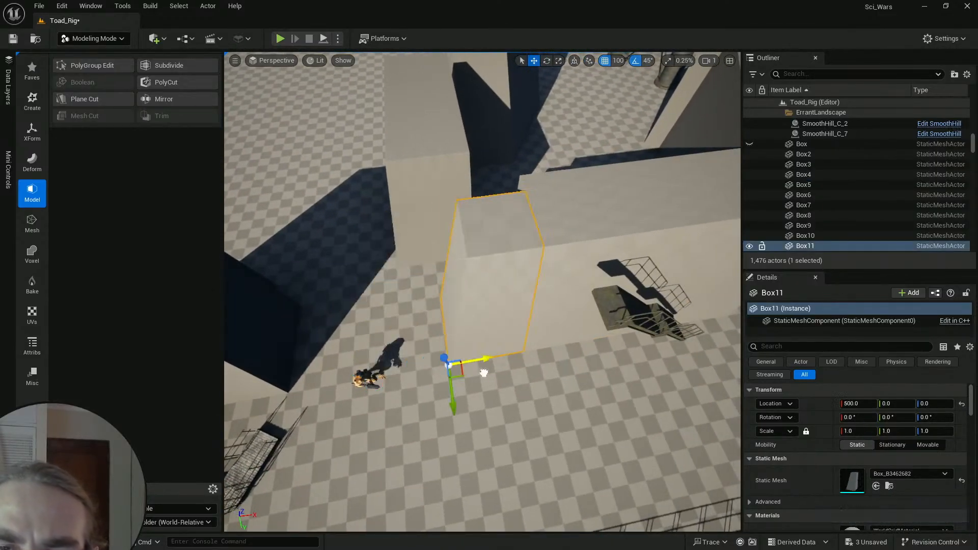
key("w")
right_click_drag(489, 373, 487, 372)
key("s")
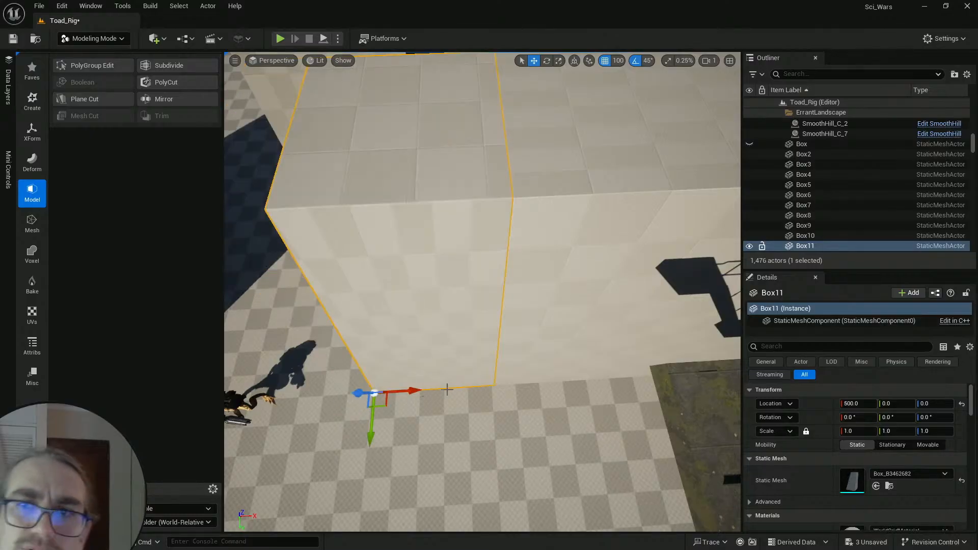
Step: Reset Box11's location to 0, 0, 0 and view its base corner beside the toad
right_click_drag(459, 384, 473, 326)
key("a")
left_click(962, 404)
key("w")
scroll(466, 331, "down", 4)
right_click_drag(566, 326, 570, 321)
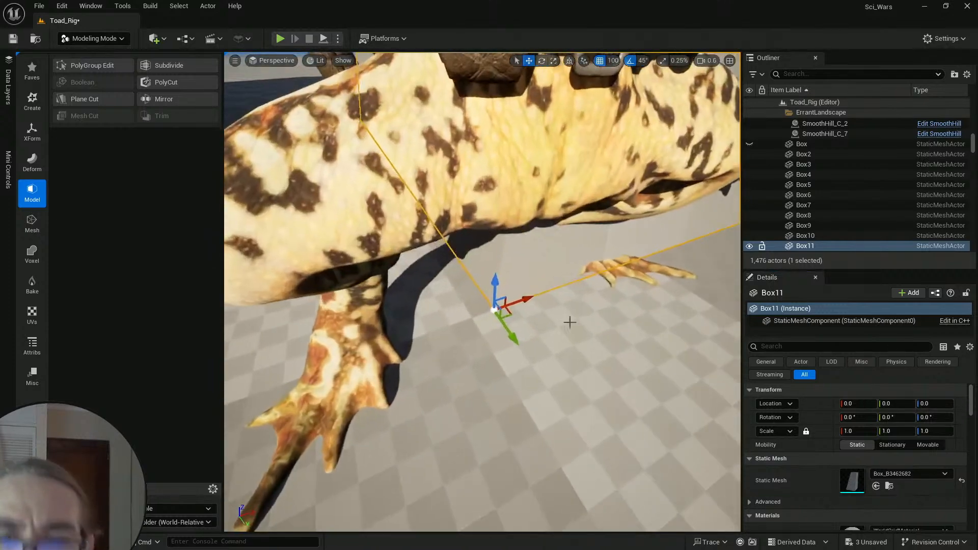
Step: Clear the selection, filter the Outliner for "land", identify Landscape2 by toggling its visibility, and unlock and select it
key("Escape")
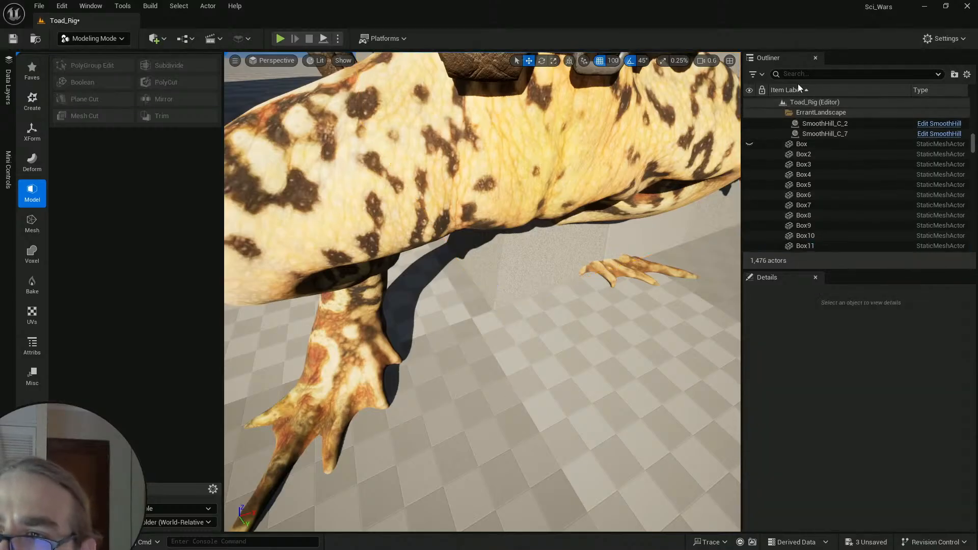
type("land")
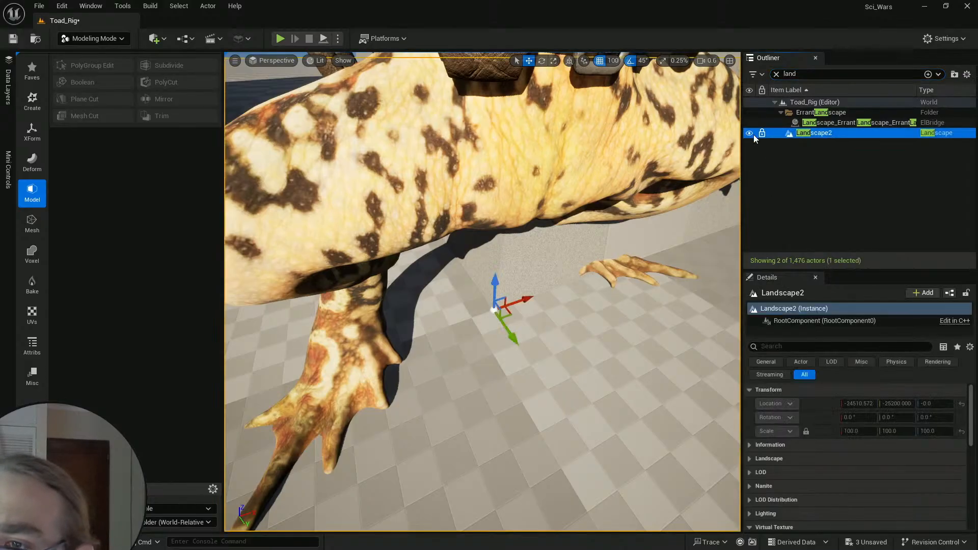
left_click(749, 133)
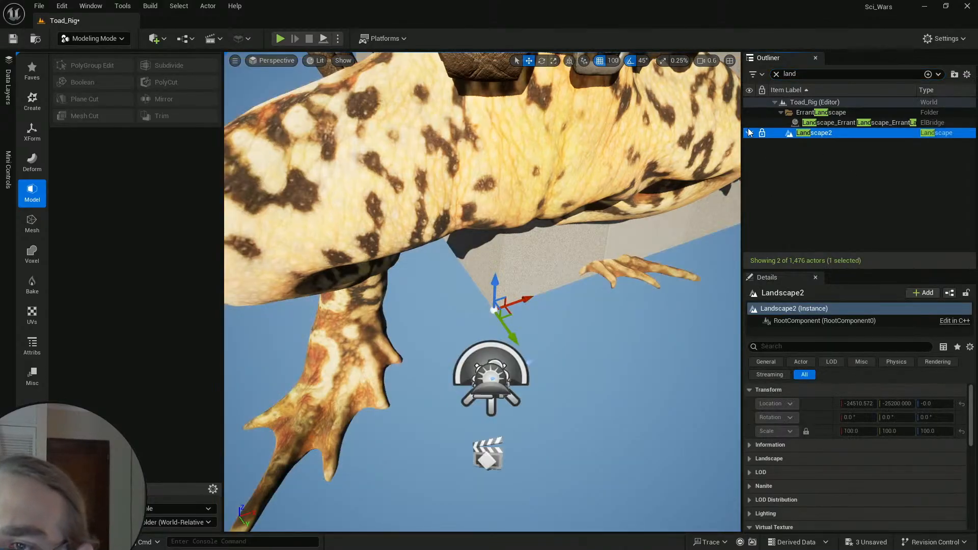
left_click(749, 133)
left_click(763, 133)
left_click(810, 133)
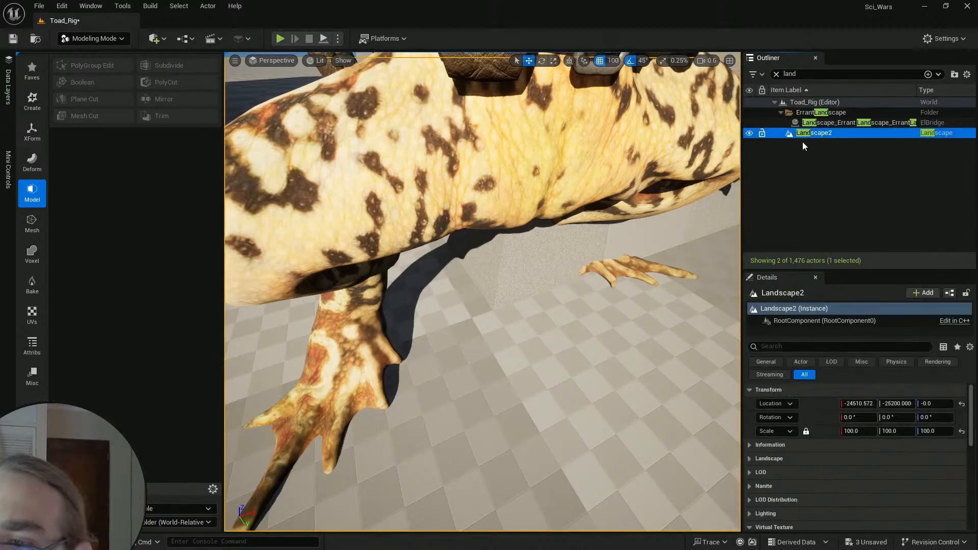
Step: Set the position grid snap to 10 for moving Landscape2
left_click_drag(535, 256, 526, 340)
scroll(584, 338, "down", 8)
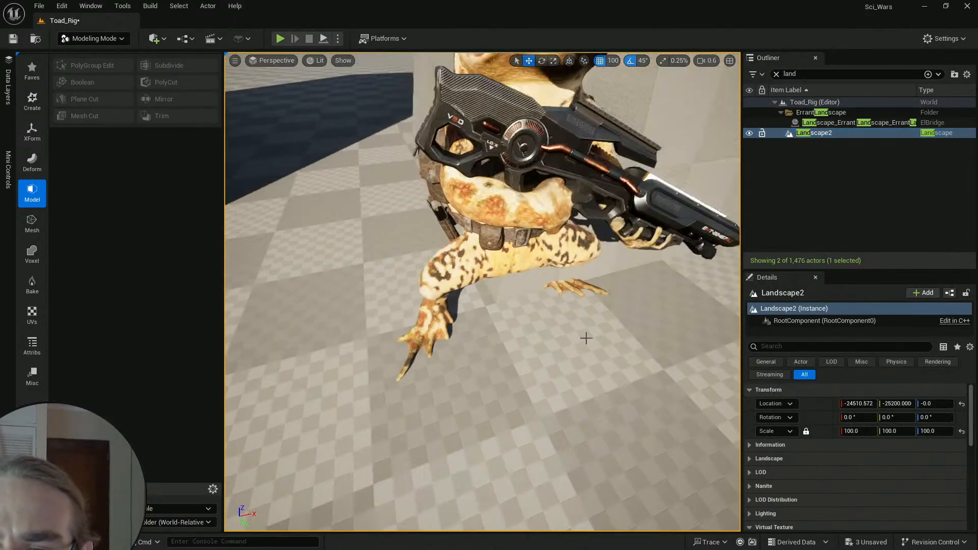
right_click_drag(584, 338, 526, 309)
key("s")
left_click(618, 61)
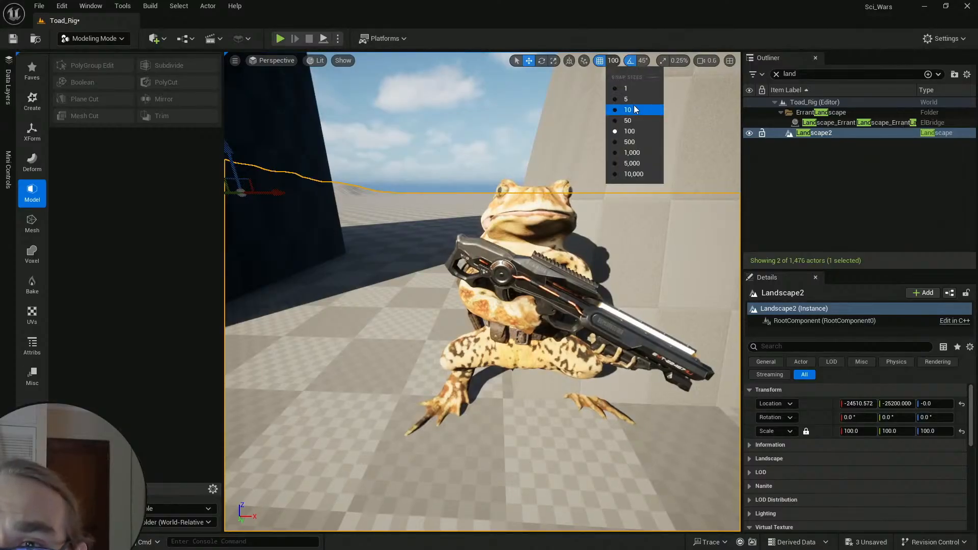
left_click(634, 110)
Step: Try moving Landscape2 along X to -24460.572, and undo the move
left_click_drag(277, 194, 278, 193)
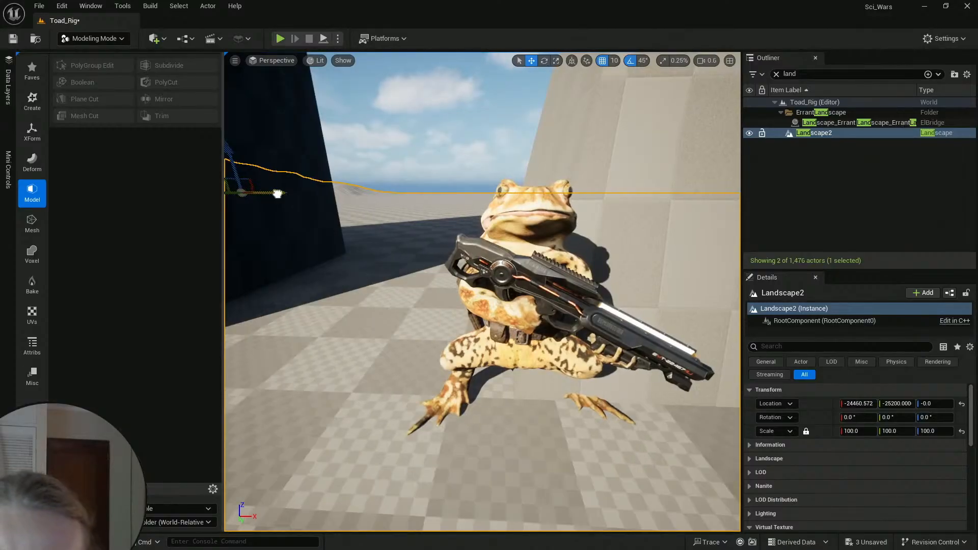
key("w")
scroll(530, 358, "down", 2)
mouse_move(531, 358)
right_mouse_down()
mouse_move(536, 389)
mouse_move(525, 361)
right_mouse_up()
key("ctrl+z")
Step: Move Landscape2 along X to -24500.572 and compare its checker lines with Box11's base corner
scroll(532, 371, "down", 2)
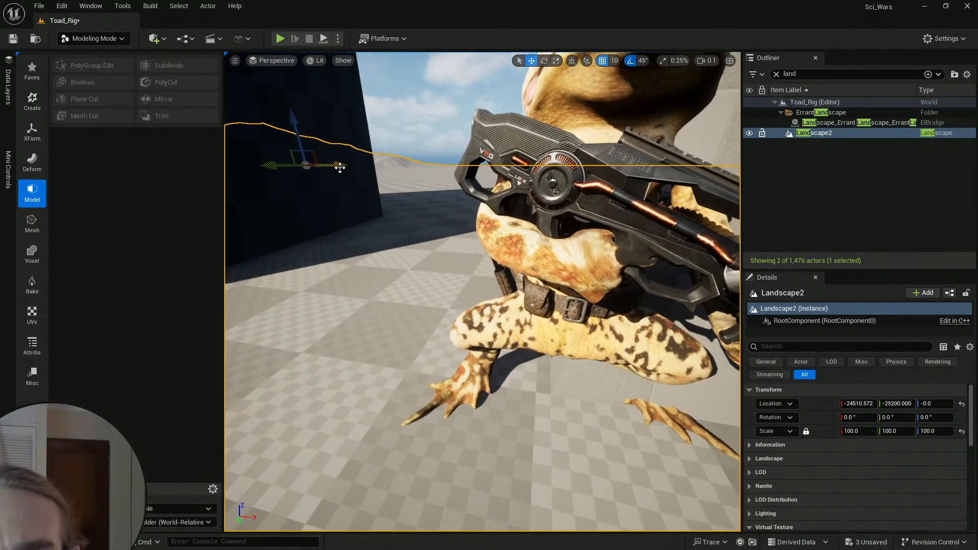
left_click_drag(338, 165, 345, 166, "shift")
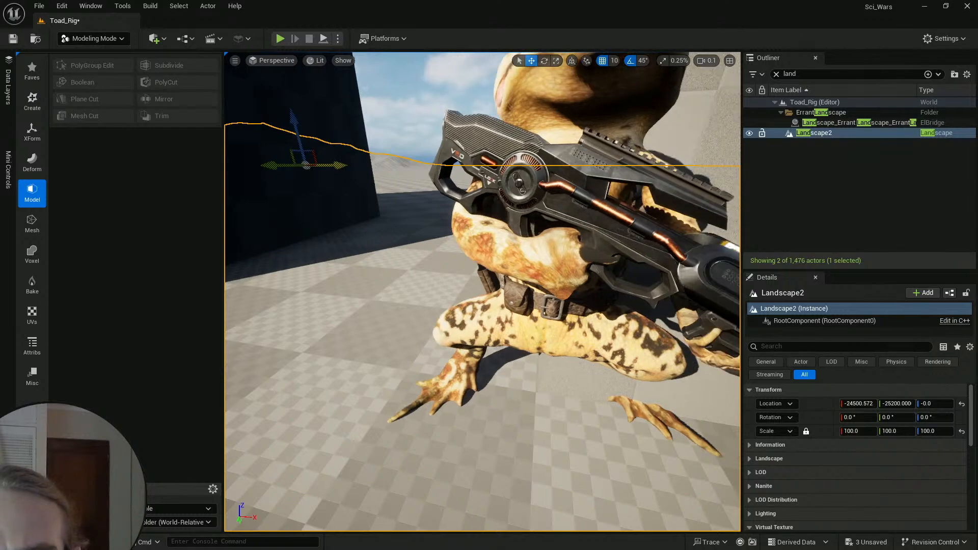
key("w")
mouse_move(590, 439)
right_mouse_down()
mouse_move(595, 471)
mouse_move(590, 453)
right_mouse_up()
scroll(595, 472, "up", 2)
right_click_drag(581, 357, 579, 387)
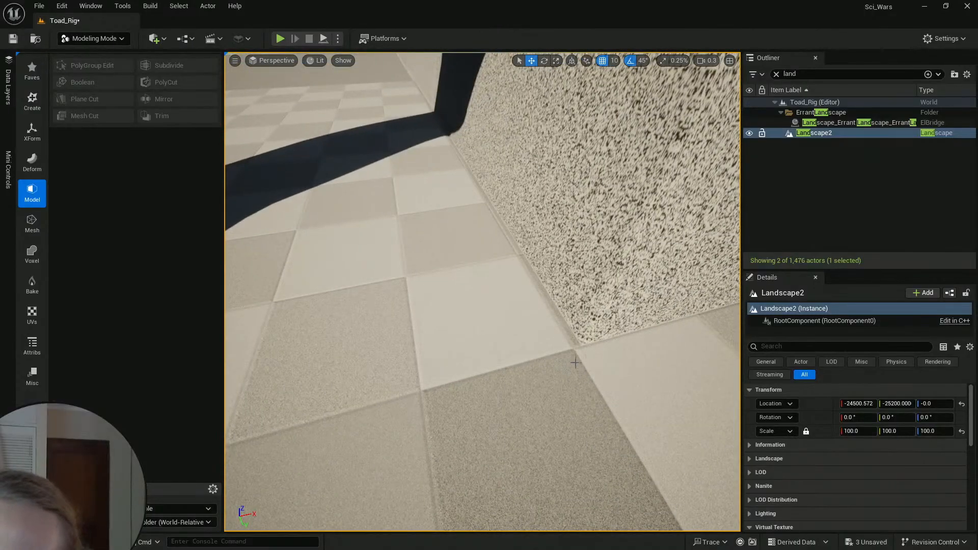
key("s")
mouse_move(585, 359)
right_mouse_down()
mouse_move(580, 346)
mouse_move(586, 360)
right_mouse_up()
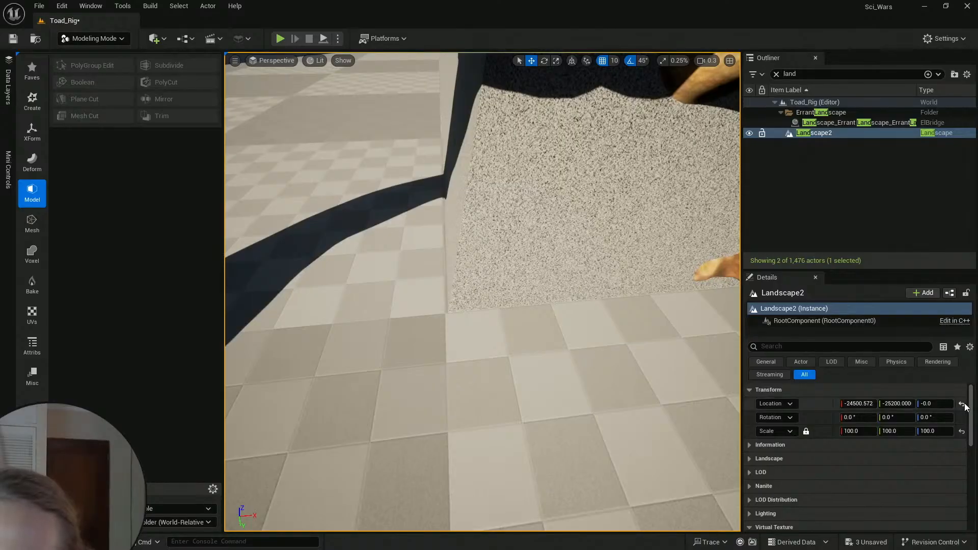
Step: Reset Landscape2's location to 0, 0, 0 so its corner coincides with Box11's corner
left_click(962, 404)
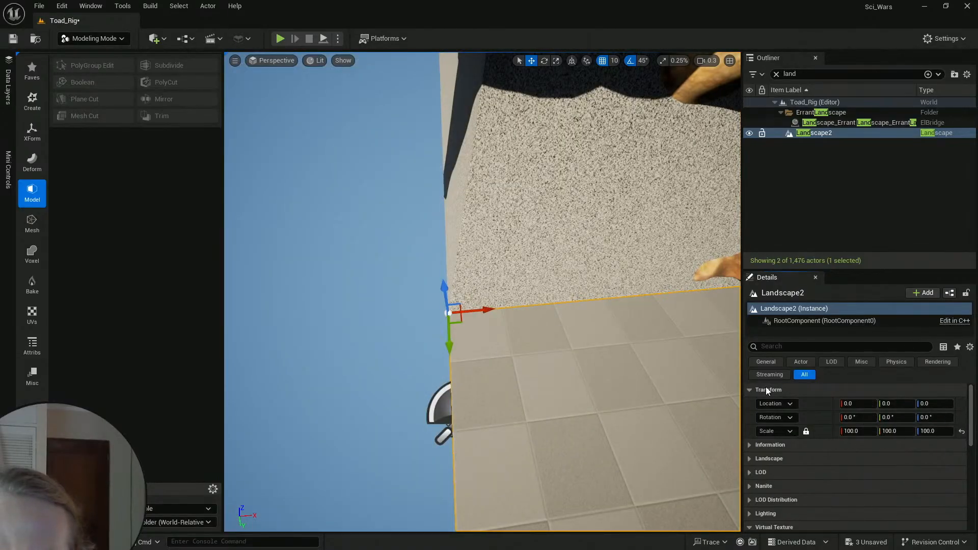
right_click_drag(556, 374, 491, 380)
key("a")
key("w")
scroll(556, 374, "down", 1)
key("s")
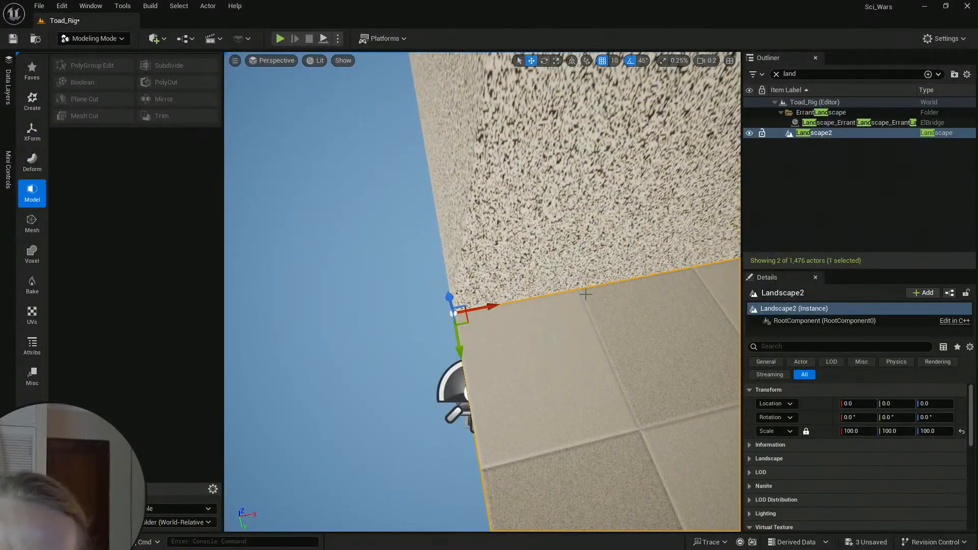
Step: Examine how the landscape's edge and checker lines meet Box11's base corner from several angles
right_click_drag(585, 325, 705, 325)
key("s")
scroll(584, 324, "up", 4)
key("e")
right_click_drag(482, 292, 585, 326)
key("w")
key("w")
scroll(585, 326, "down", 1)
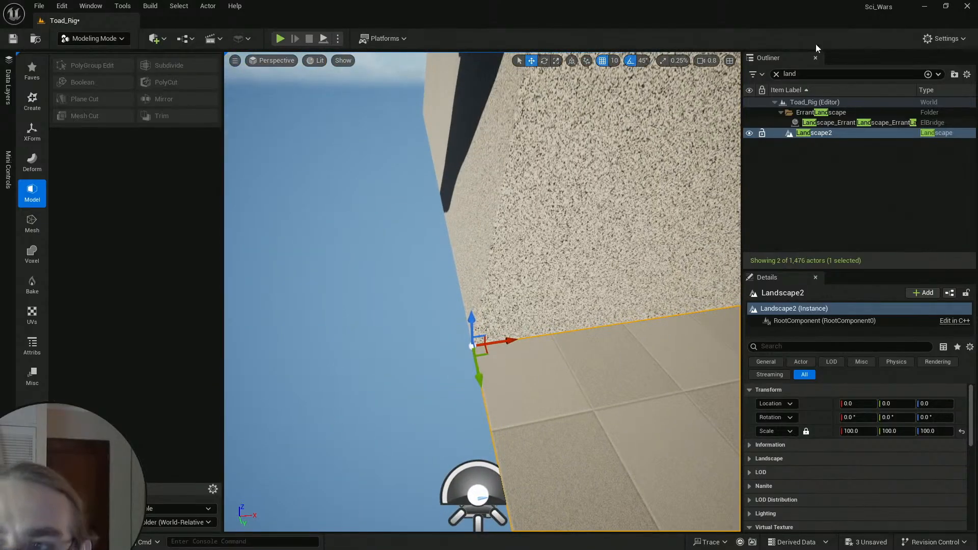
Step: Lock Landscape2 again and clear the selection
left_click(763, 133)
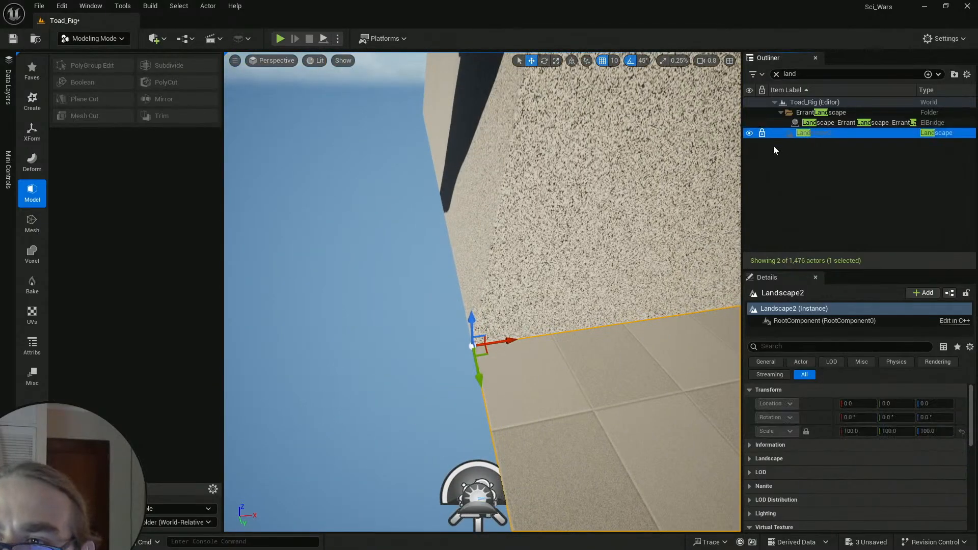
left_click(517, 288)
right_click_drag(517, 287, 527, 292)
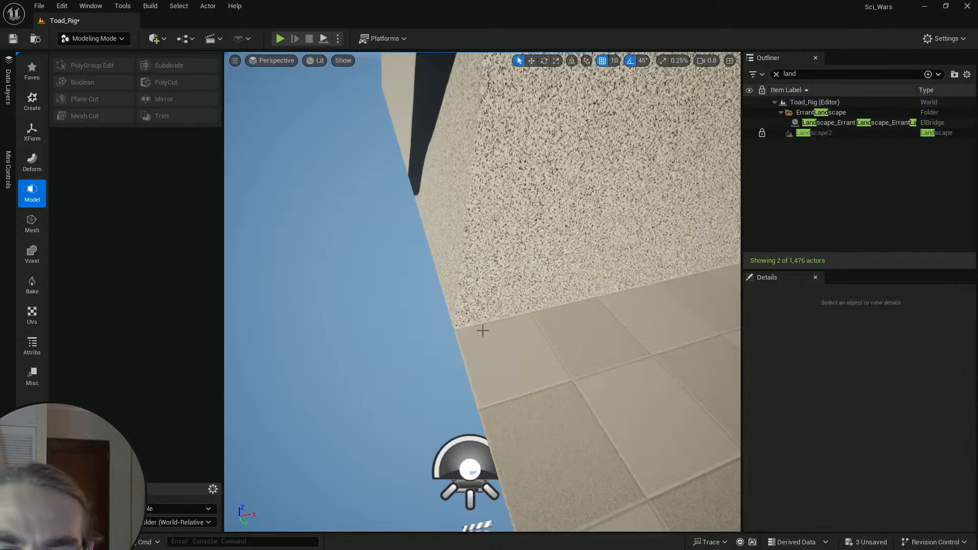
Step: Set the position snap size to 500 and move Box11 along X to 500, against the neighbouring wall
key("s")
right_click_drag(482, 331, 472, 307)
scroll(492, 326, "up", 1)
left_click(498, 301)
key("s")
scroll(499, 299, "up", 1)
left_click(510, 283)
key("s")
key("w")
left_click(462, 301)
key("w")
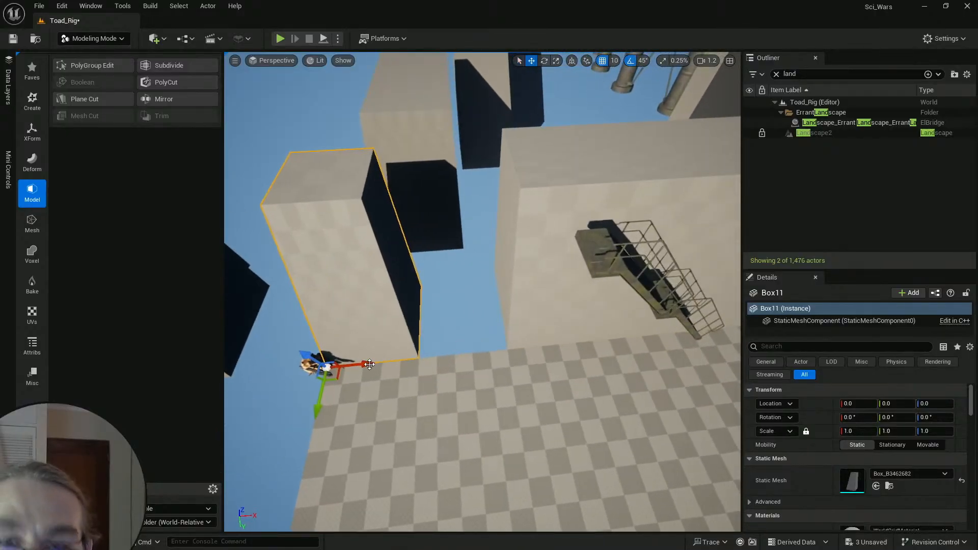
left_click(618, 61)
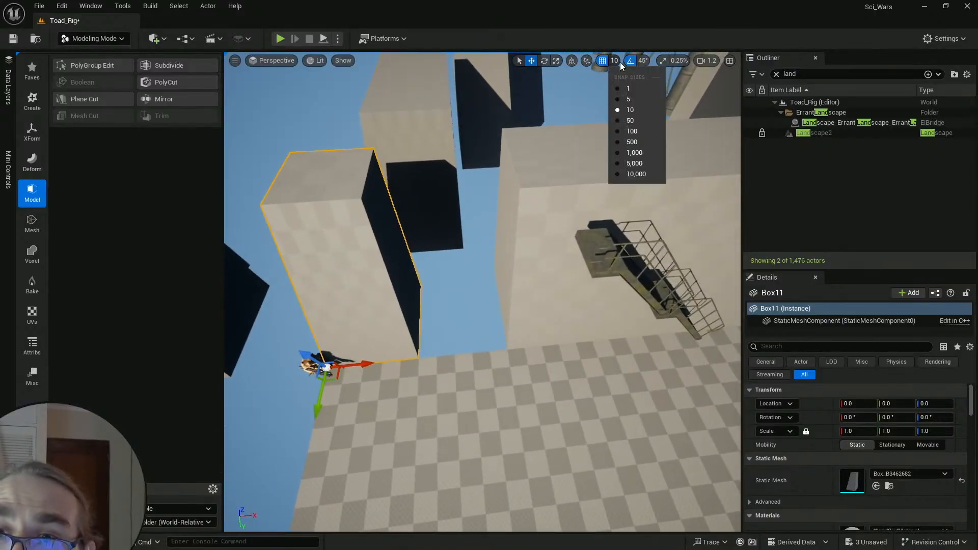
left_click(633, 142)
left_click_drag(364, 364, 454, 363)
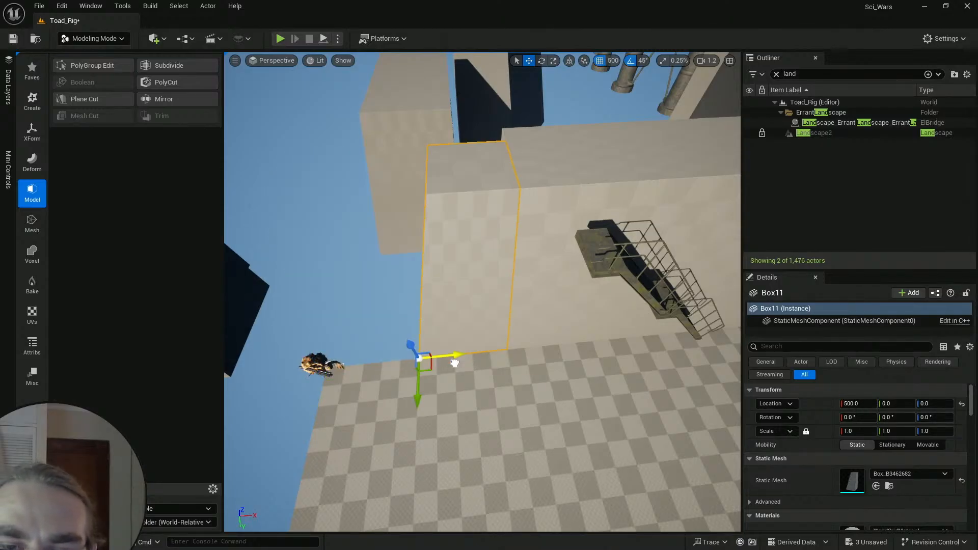
key("Escape")
Step: Inspect from above and behind how Box11 meets the Box4 wall and the separate wall behind it
right_click_drag(514, 350, 497, 288)
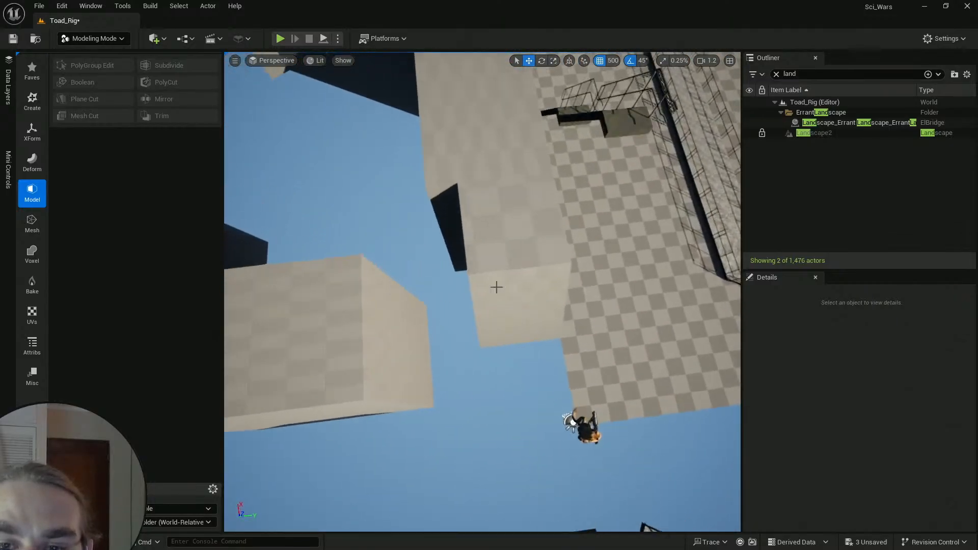
scroll(496, 287, "up", 2)
scroll(520, 233, "down", 3)
right_click_drag(520, 233, 512, 204)
left_click(520, 233)
right_click_drag(576, 280, 610, 280)
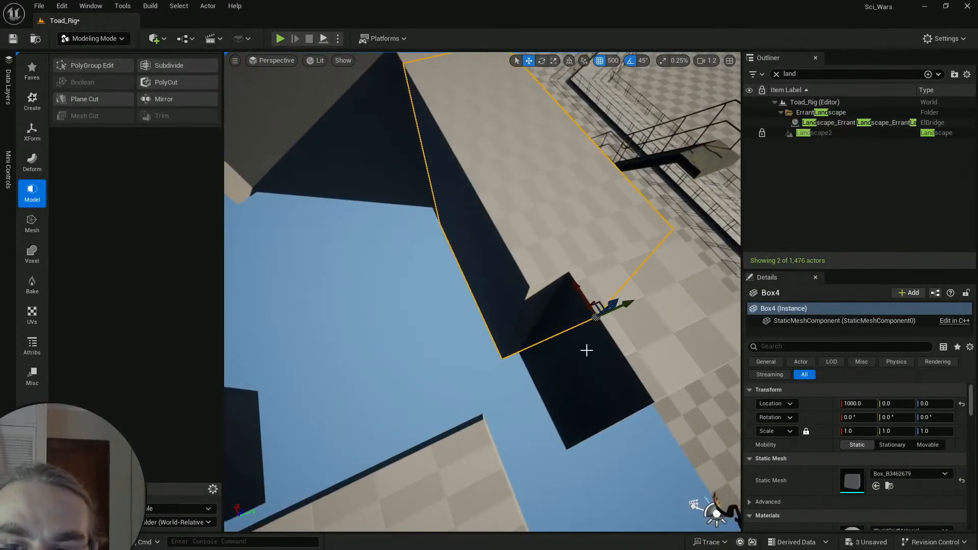
mouse_move(585, 349)
right_mouse_down()
mouse_move(525, 337)
mouse_move(349, 336)
mouse_move(586, 351)
right_mouse_up()
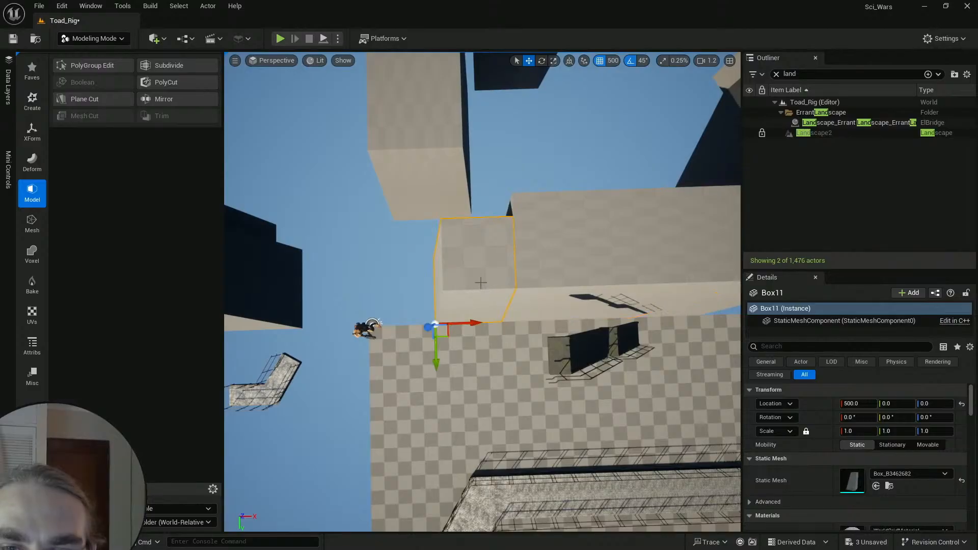
mouse_move(481, 282)
right_mouse_down()
mouse_move(713, 285)
mouse_move(680, 273)
mouse_move(509, 286)
mouse_move(493, 297)
right_mouse_up()
scroll(573, 286, "down", 1)
key("w")
key("d")
key("a")
right_click_drag(469, 240, 575, 242)
Step: In PolyGroup Edit, set the position snap size to 100 and move Box11's rear face to Y -600
left_click(89, 65)
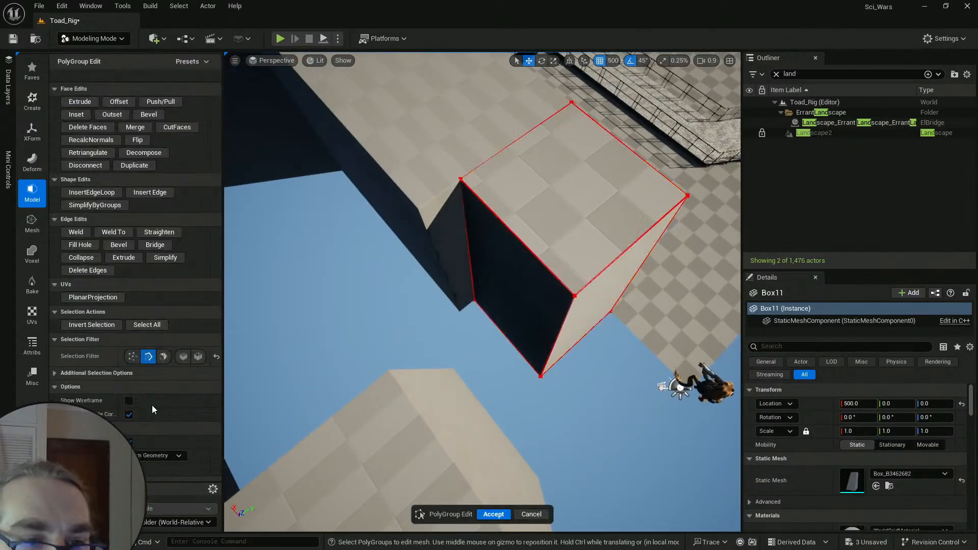
left_click(506, 279)
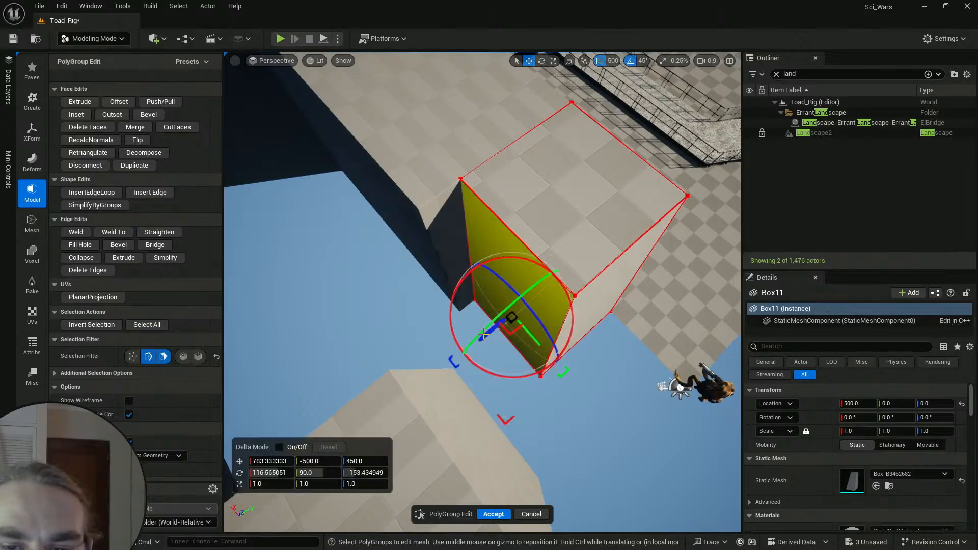
left_click(612, 61)
left_click(631, 132)
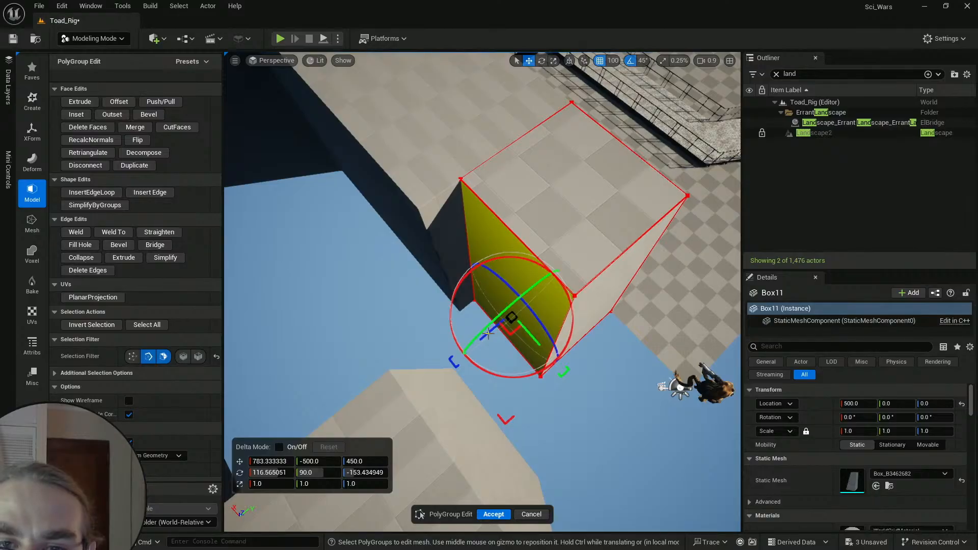
left_click_drag(488, 333, 468, 347)
right_click_drag(582, 281, 312, 270)
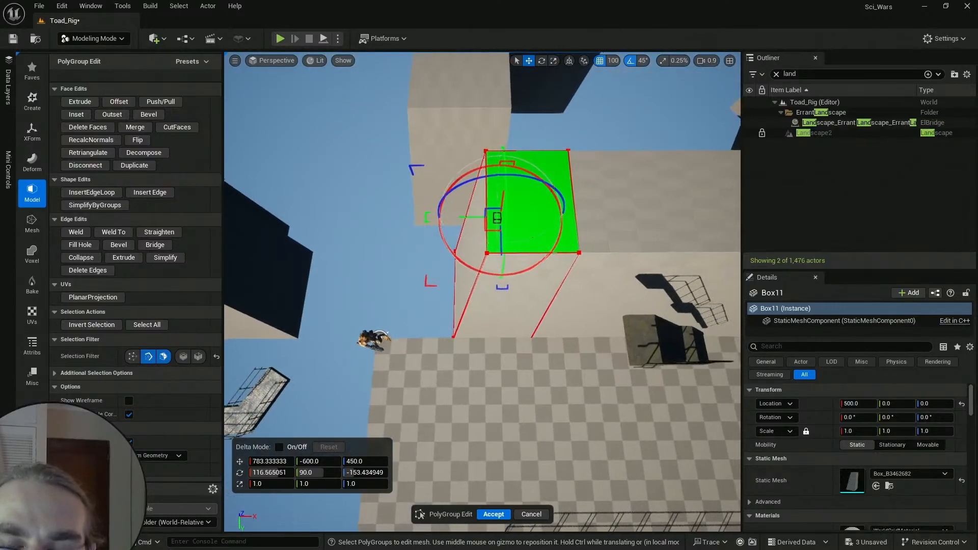
Step: Move Box11's sloped outer side face to X 500 and accept the PolyGroup edit
right_click_drag(533, 237, 552, 212)
right_click_drag(515, 321, 552, 268)
left_click(454, 309)
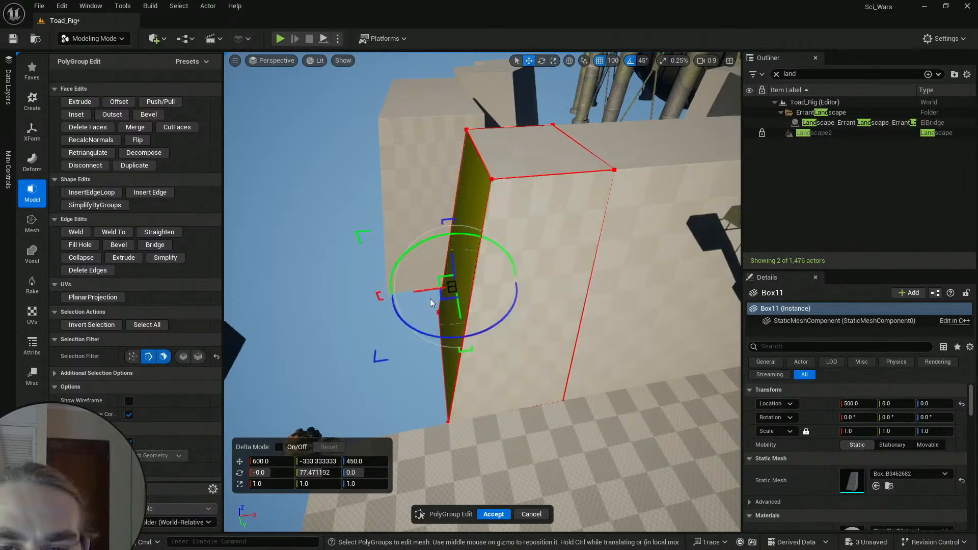
left_click_drag(423, 291, 408, 290)
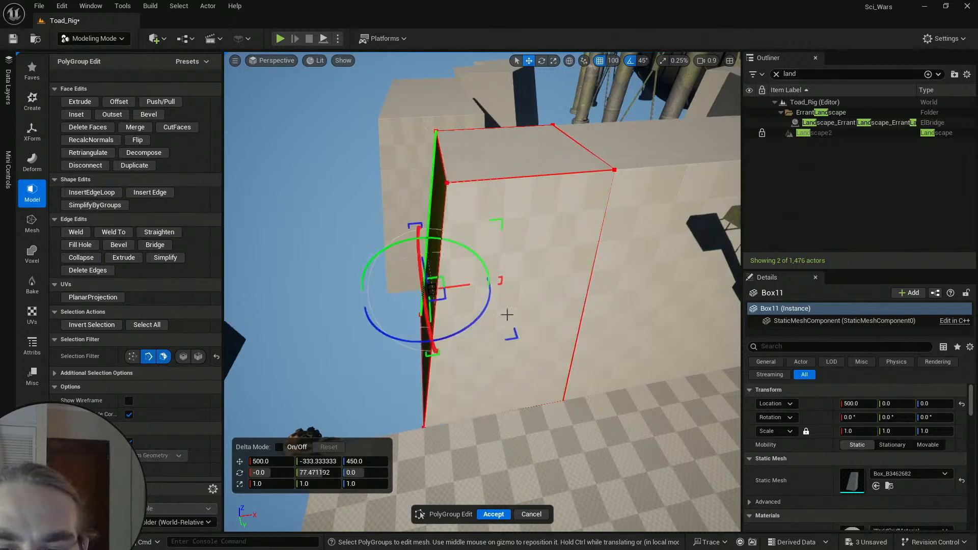
right_click_drag(507, 314, 514, 285)
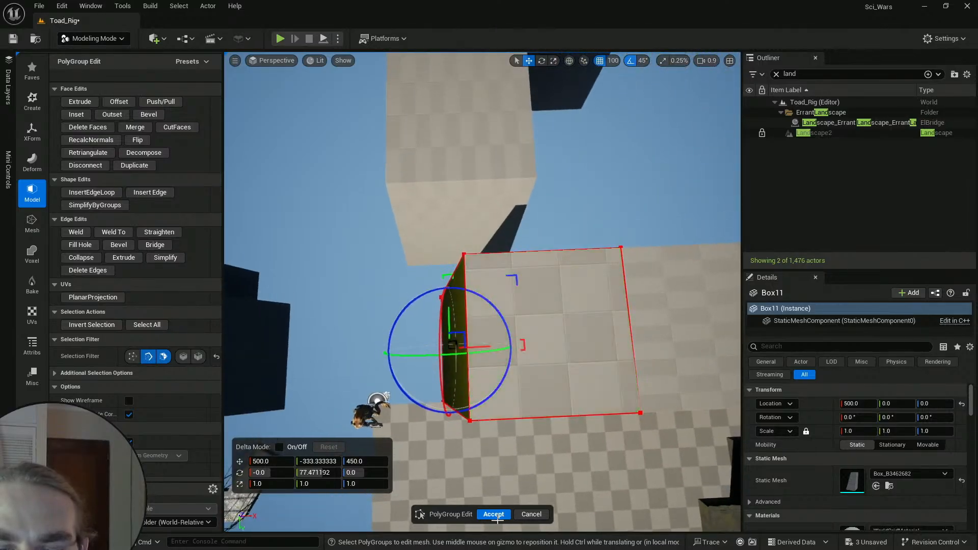
left_click(498, 515)
Step: Edit Box11's pivot so it sits on the widened base corner at X 400
left_click(502, 222)
scroll(504, 222, "down", 5)
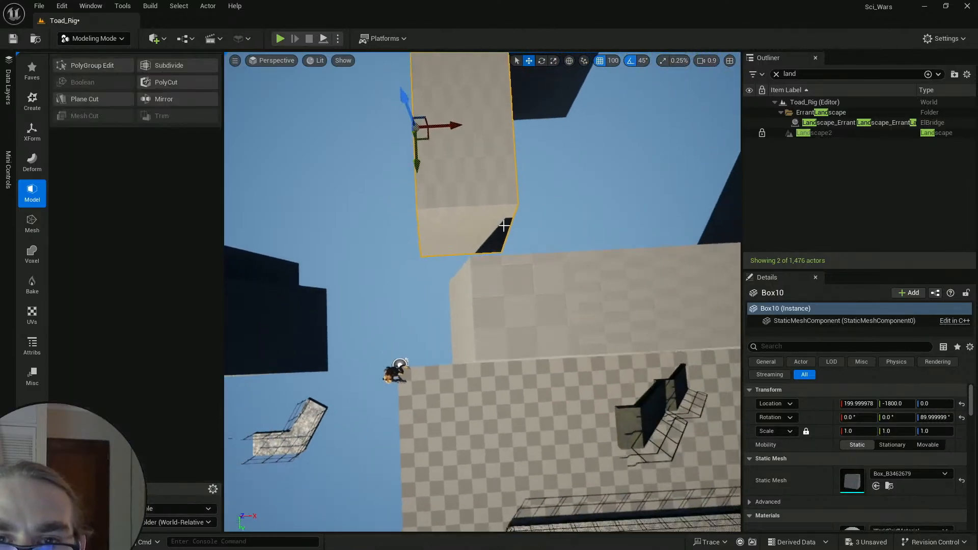
right_click_drag(433, 189, 440, 208)
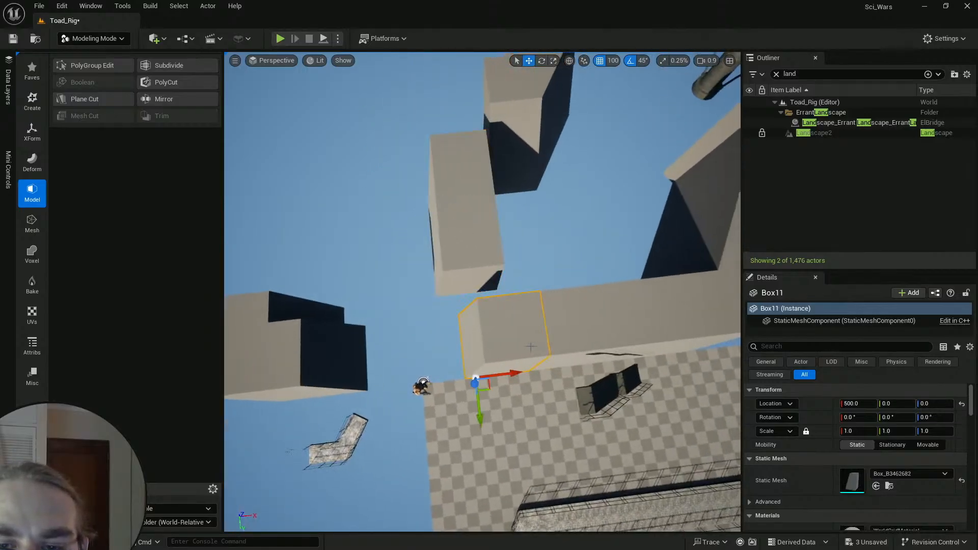
right_click_drag(517, 339, 533, 334)
key("w")
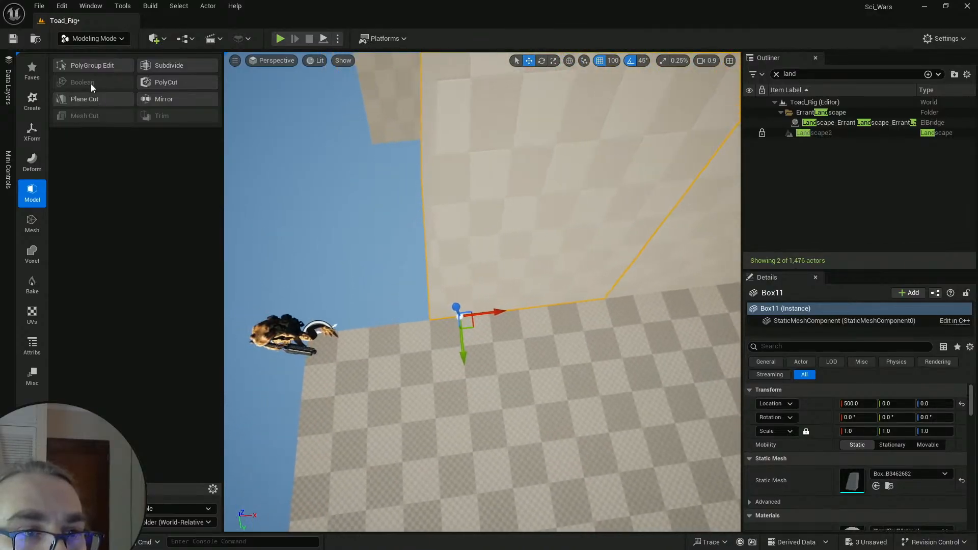
left_click(32, 130)
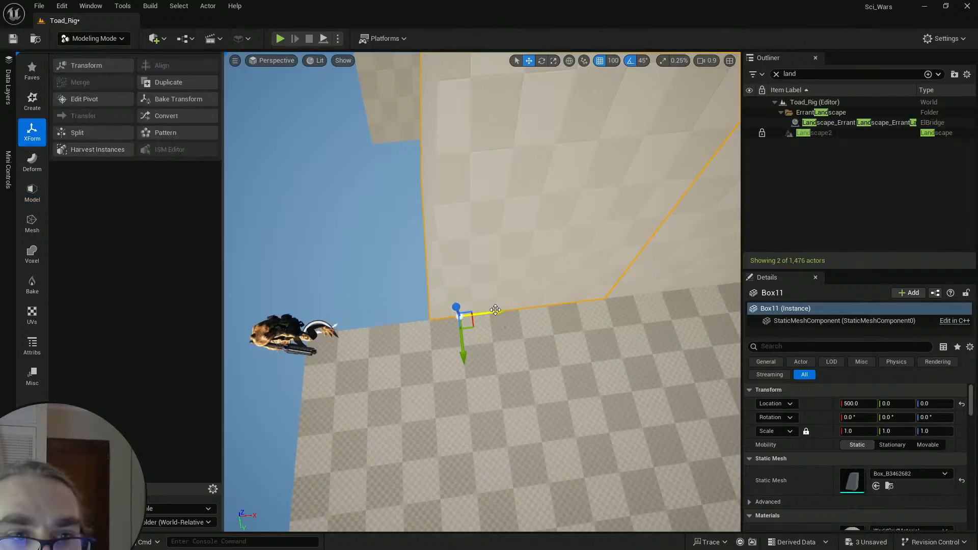
left_click(81, 99)
left_click_drag(490, 310, 459, 316)
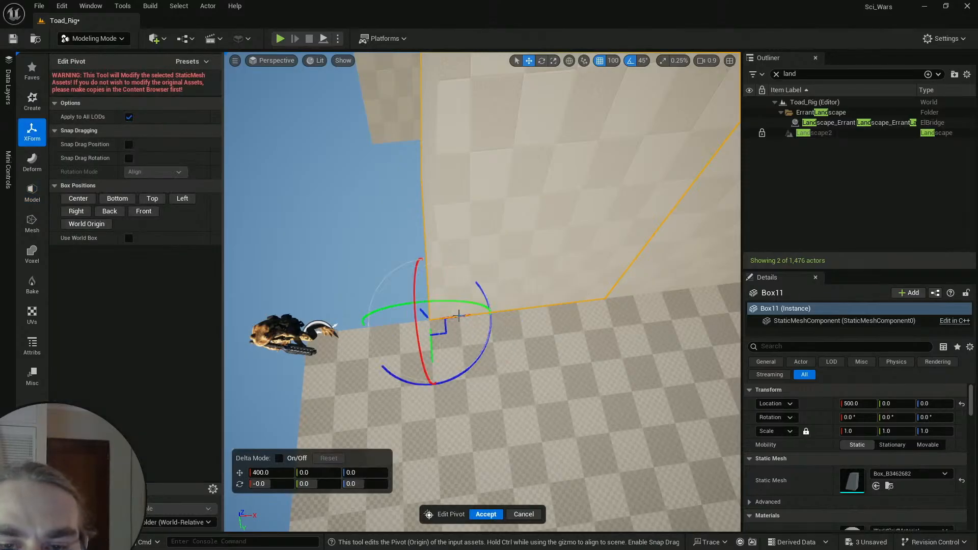
left_click(495, 515)
Step: Move the Box10 wall to X 400, Y -1600 so it butts against Box11's rear face
key("s")
right_click_drag(515, 372, 497, 347)
scroll(515, 372, "up", 4)
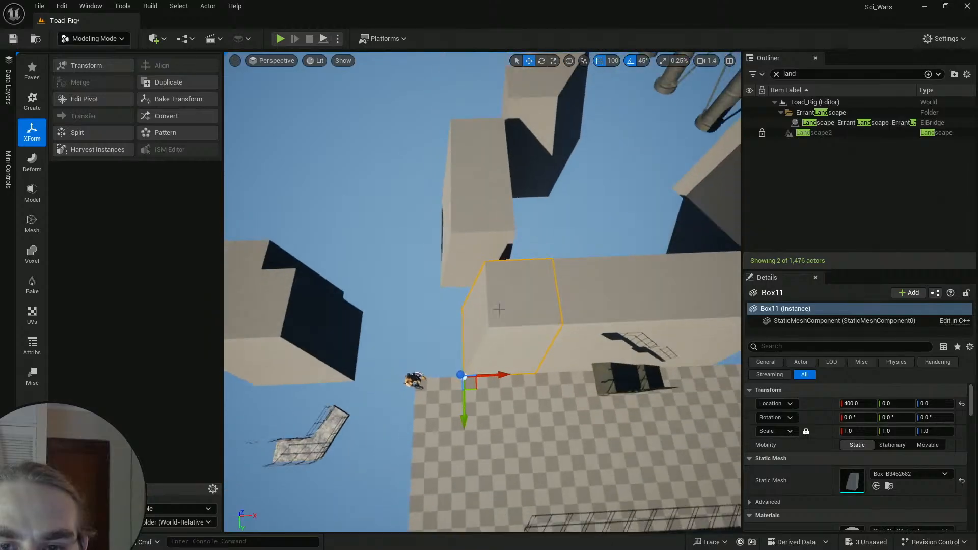
left_click(461, 249)
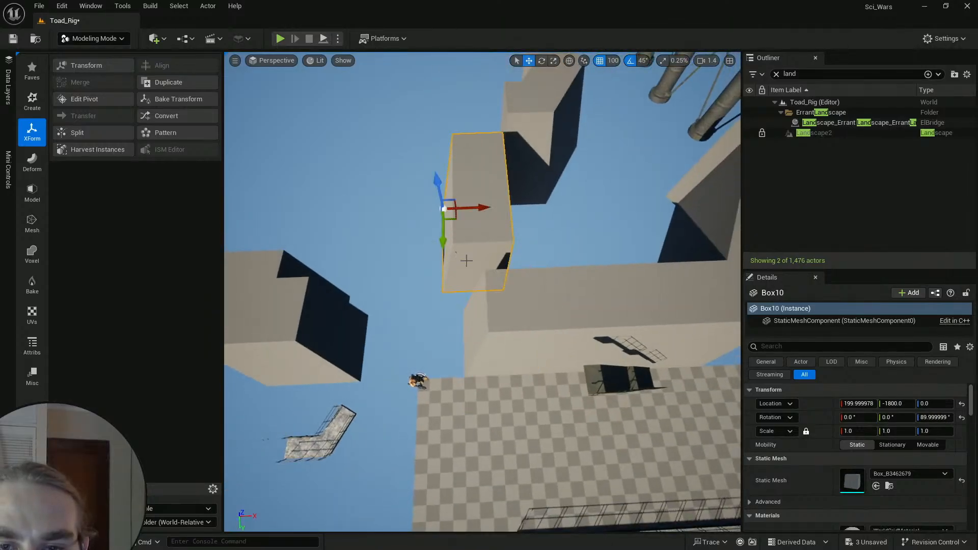
left_click_drag(442, 245, 443, 271)
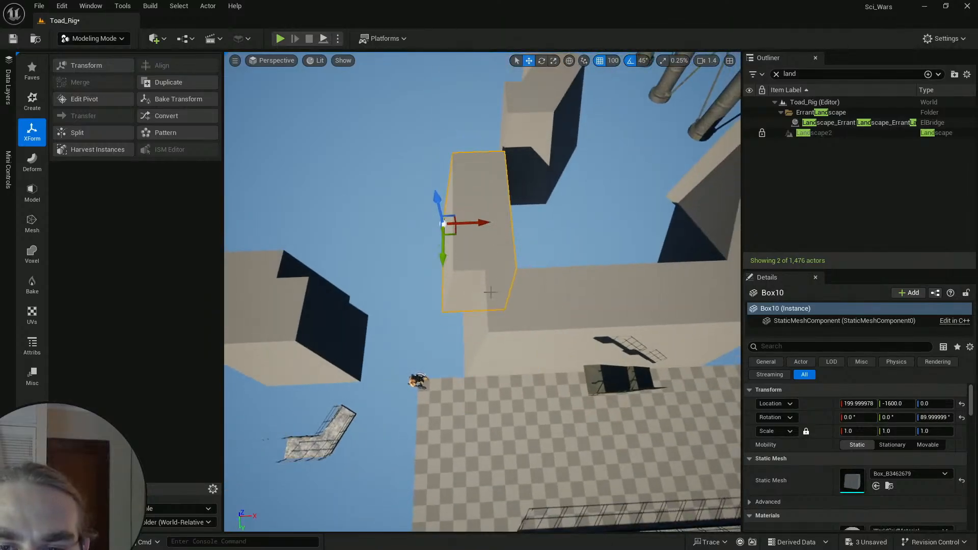
left_click_drag(481, 224, 501, 226)
Step: Examine Box11's base corner against the landscape checkers and its joints with the adjoining walls
left_click(525, 315)
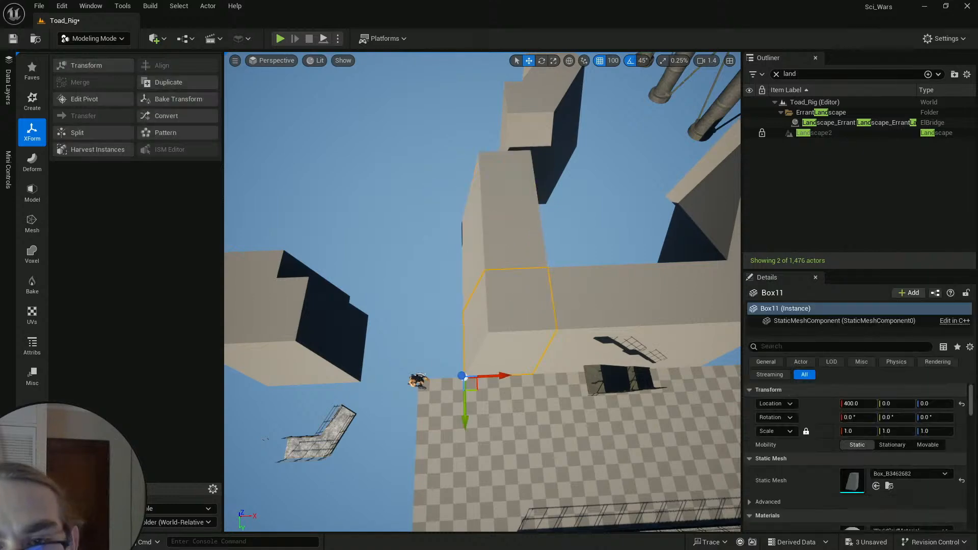
right_click_drag(525, 315, 560, 326)
key("w")
right_click_drag(433, 352, 433, 352)
key("q")
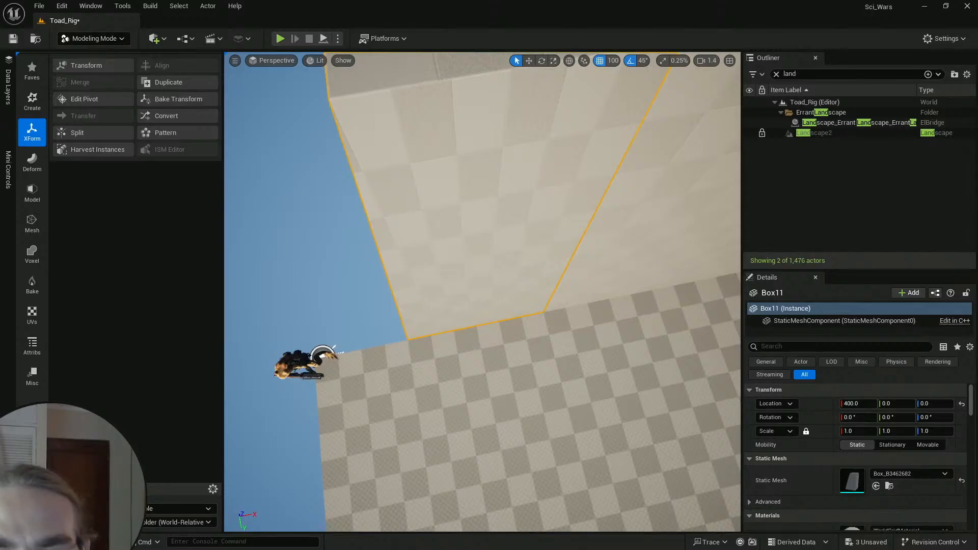
key("s")
right_click_drag(524, 315, 619, 321)
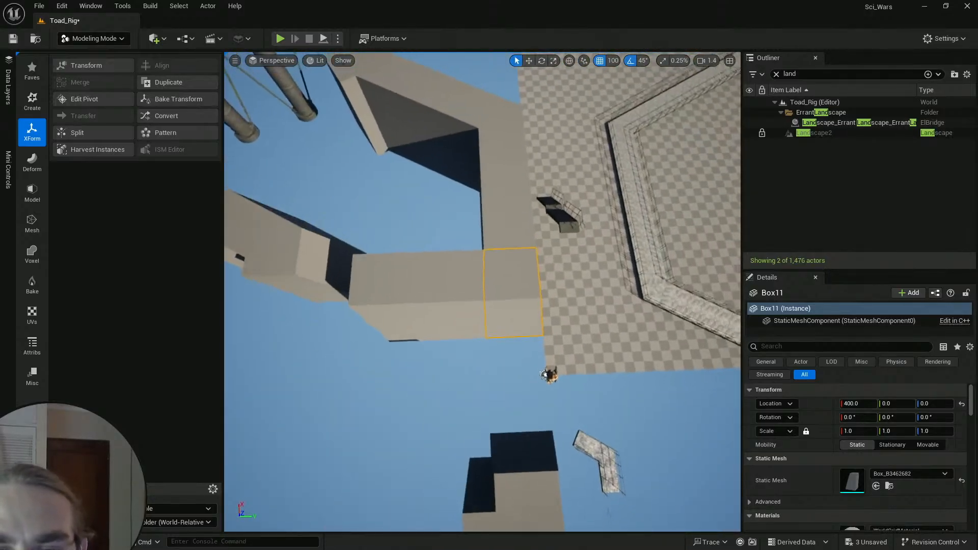
right_click_drag(546, 279, 545, 279)
key("w")
key("s")
right_click_drag(583, 234, 583, 234)
Step: Check Box10, Box4 and Box11 in turn, and survey the whole wall layout from a distance
left_click(466, 254)
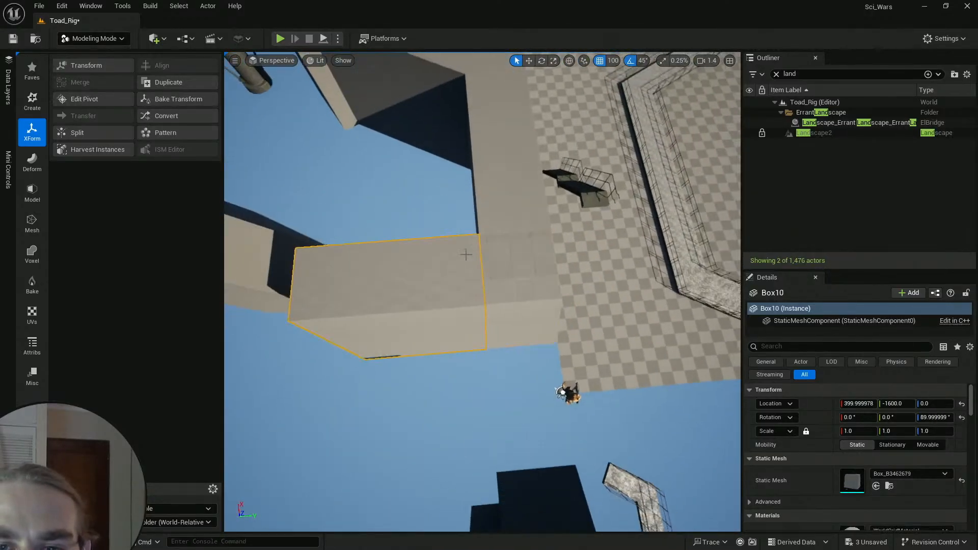
right_click_drag(493, 304, 387, 301)
left_click(548, 262)
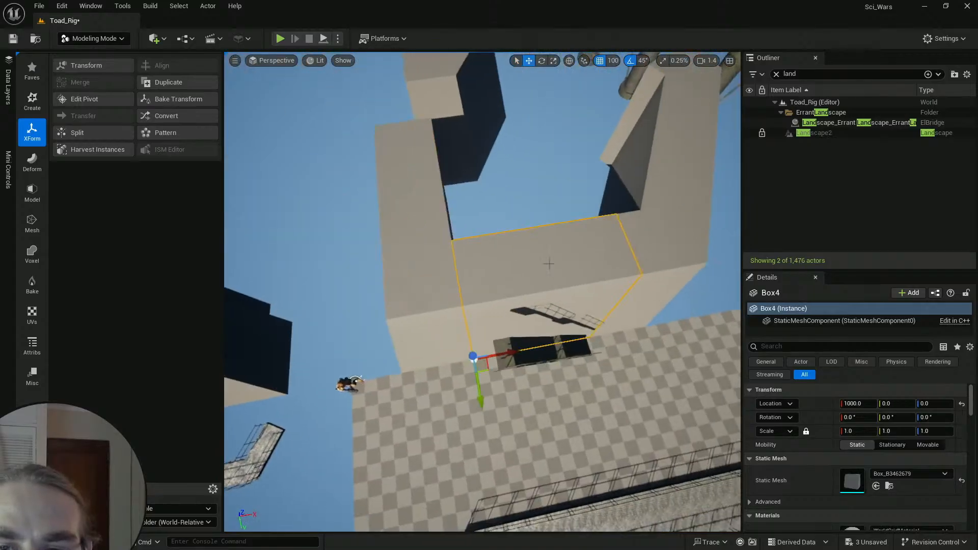
key("s")
right_click_drag(548, 262, 568, 287)
left_click(586, 286)
left_click(530, 287)
key("a")
left_click(460, 308)
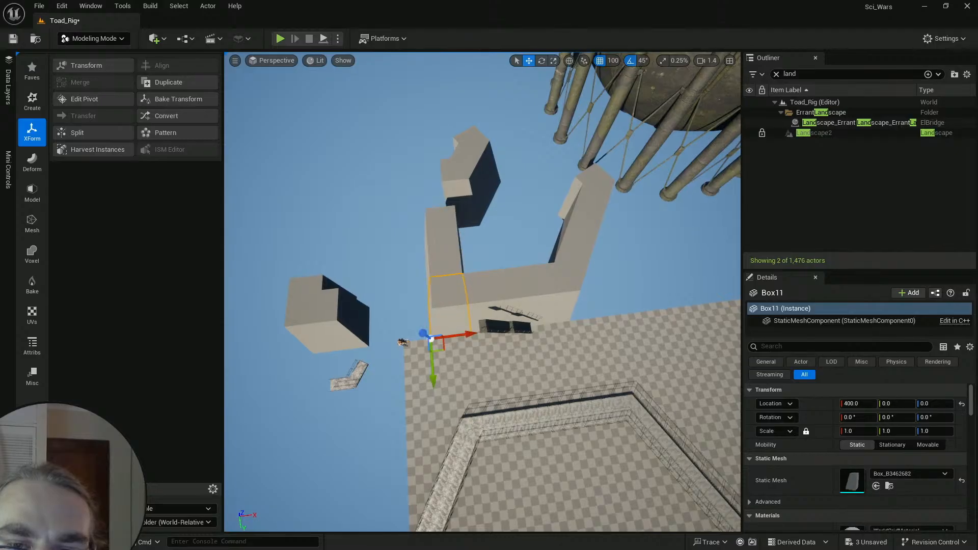
right_click_drag(460, 308, 578, 299)
key("w")
key("w")
key("s")
key("s")
key("Escape")
key("s")
key("s")
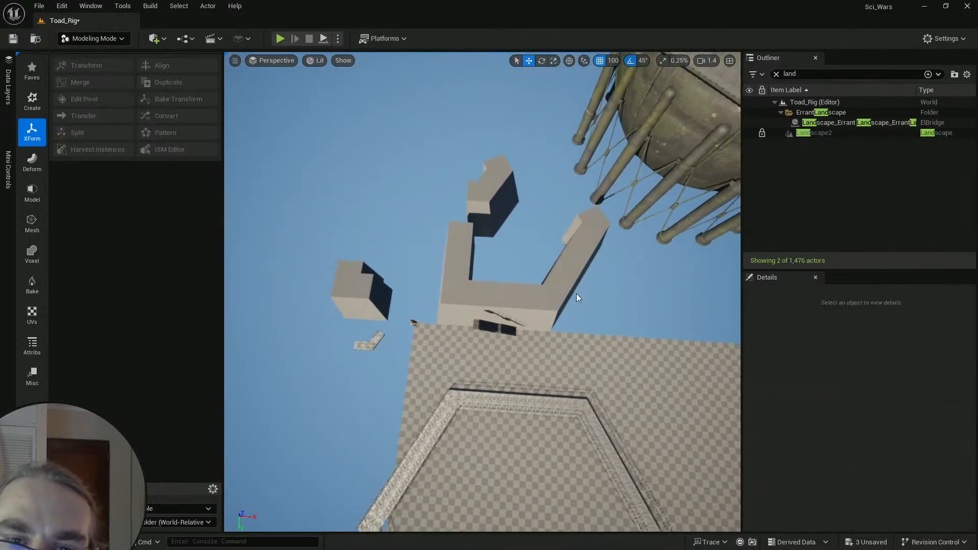
Step: Swap Box11 out of the wall corner for Box3 at X 200, and move Box10 to X 200, Y -1800
left_click(363, 289)
key("w")
right_click_drag(492, 297, 496, 297)
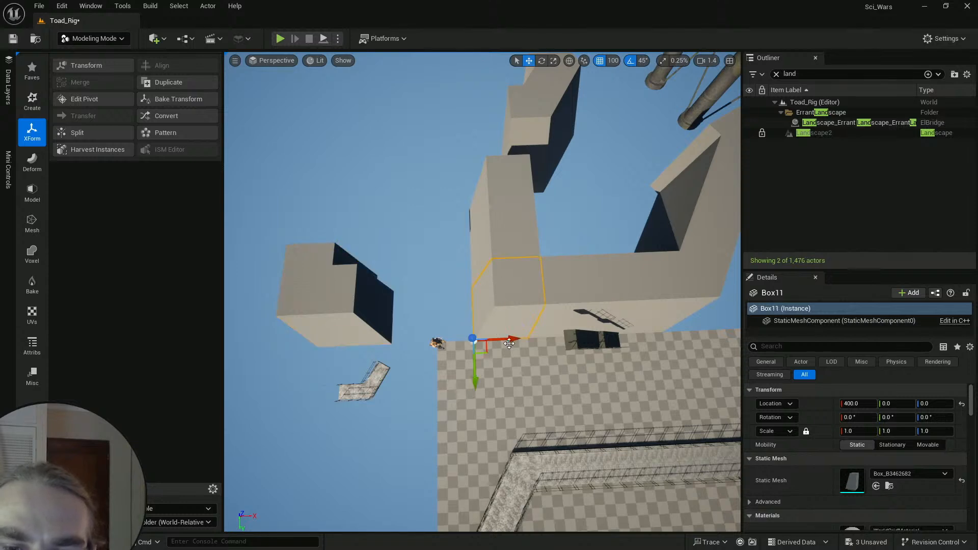
left_click_drag(512, 340, 481, 362)
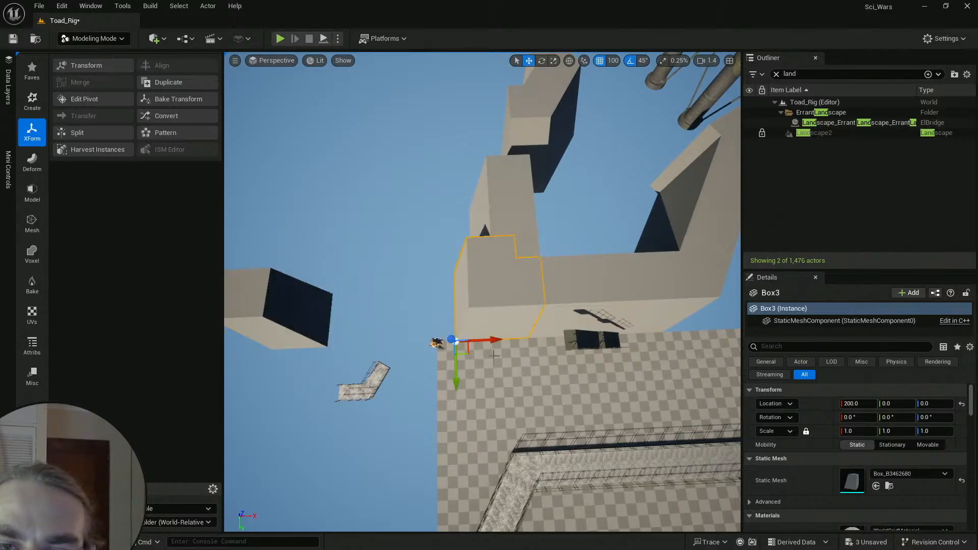
left_click_drag(505, 213, 455, 211)
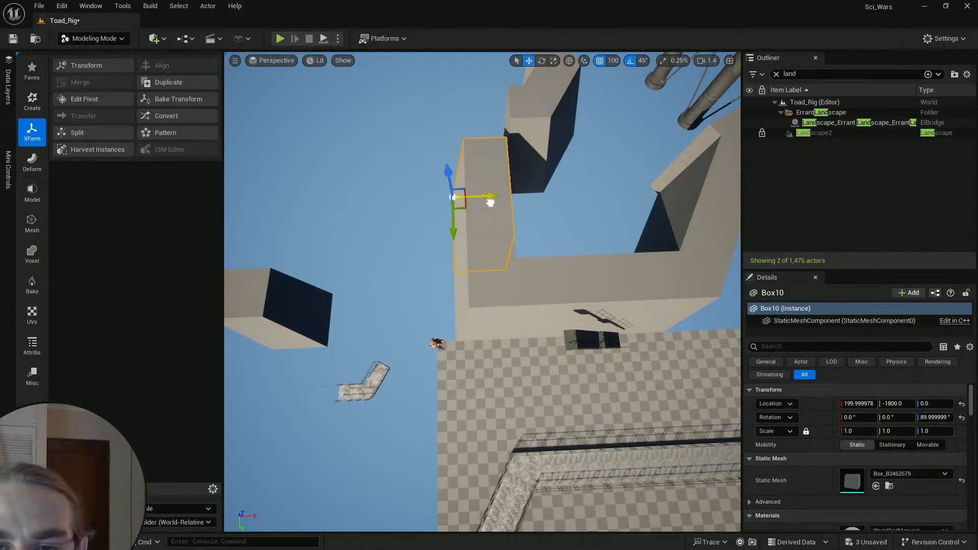
Step: Duplicate Box3 and Box10 together along negative X, beside the set-aside Box11
left_click(497, 292, "shift")
right_click_drag(497, 293, 527, 270)
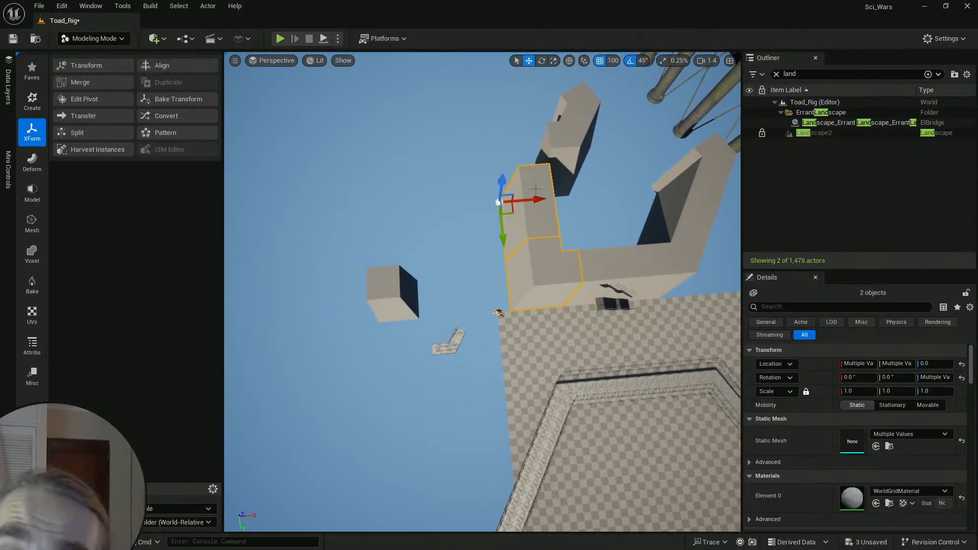
left_click_drag(541, 206, 375, 222)
left_click(389, 282)
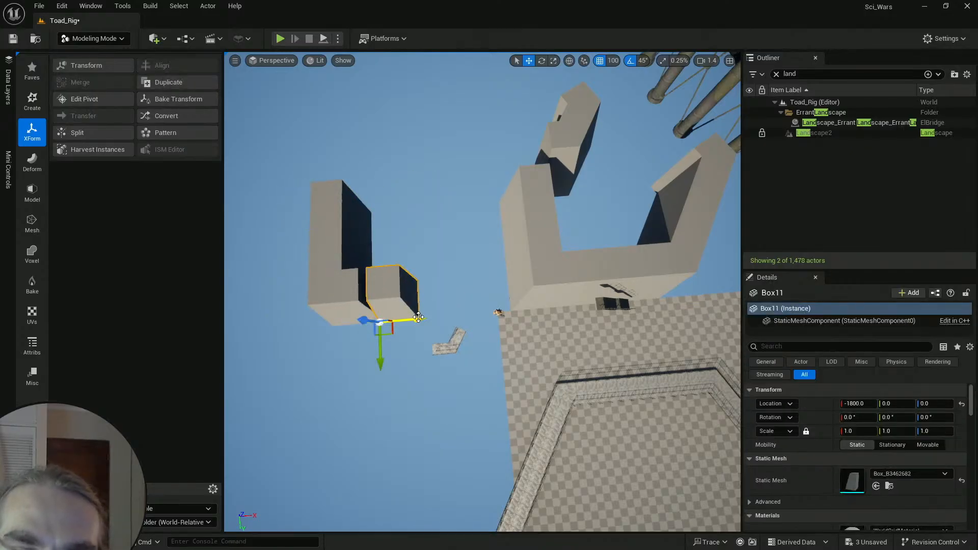
Step: Delete Box3 from the wall corner and move Box11 into its place at X 400
left_click(554, 288)
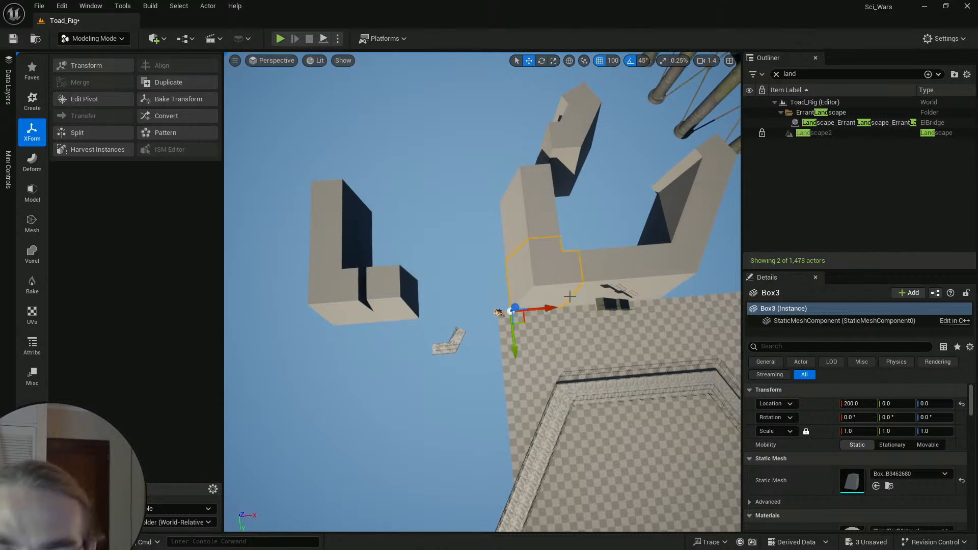
key("Delete")
left_click(408, 295)
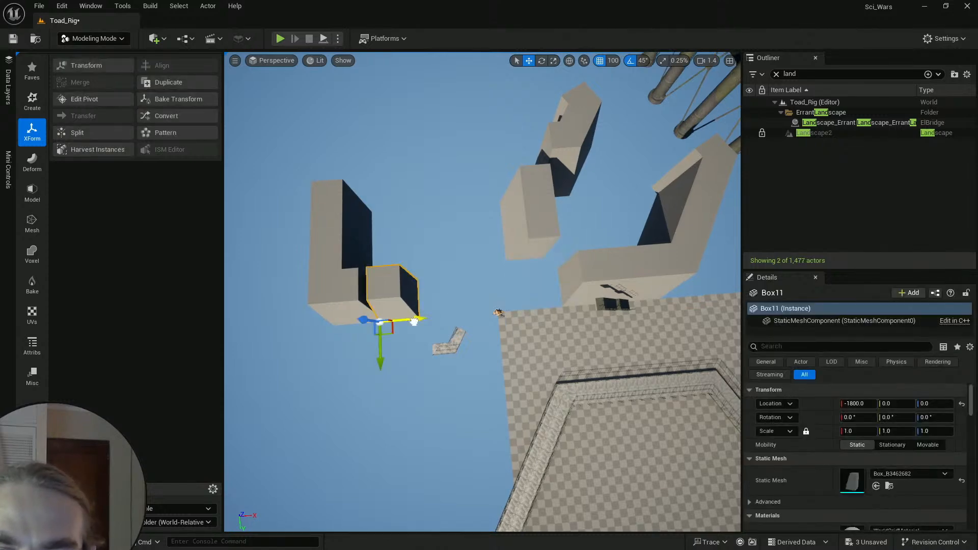
left_click_drag(413, 321, 548, 326)
key("f")
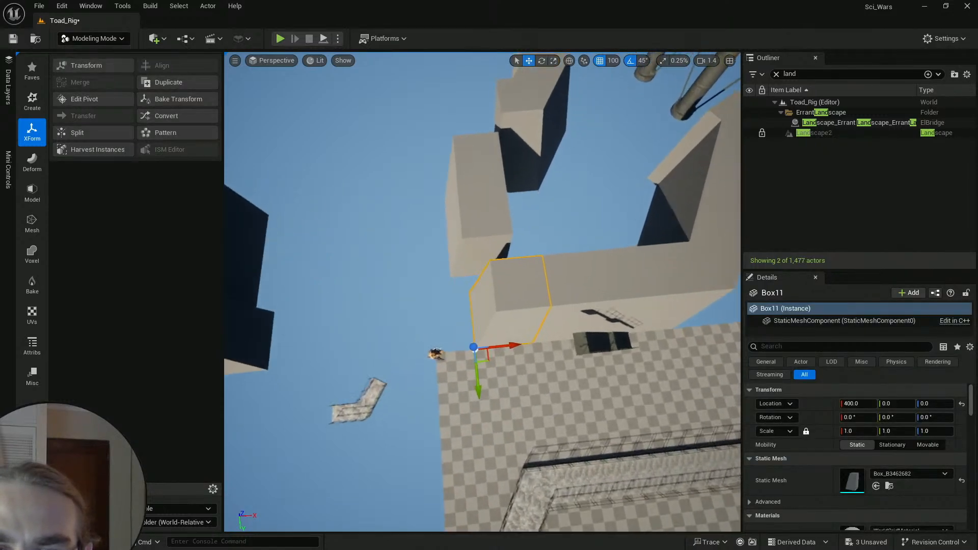
Step: Shift Box10 along Y and X until it sits flush with Box11 and continues the side wall
right_click_drag(449, 203, 449, 216)
left_click(442, 190)
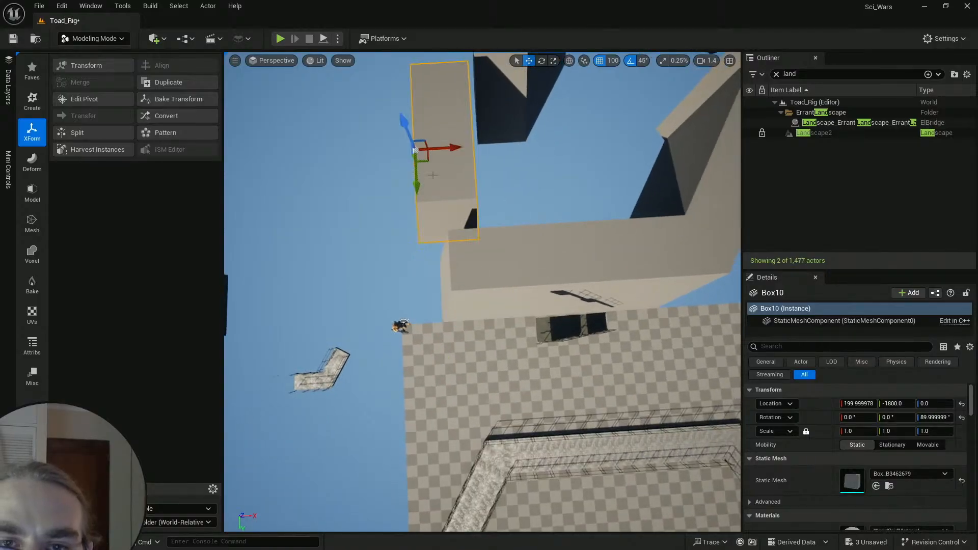
left_click_drag(417, 191, 416, 199)
mouse_move(451, 166)
left_mouse_down()
mouse_move(472, 168)
mouse_move(462, 169)
left_mouse_up()
key("Escape")
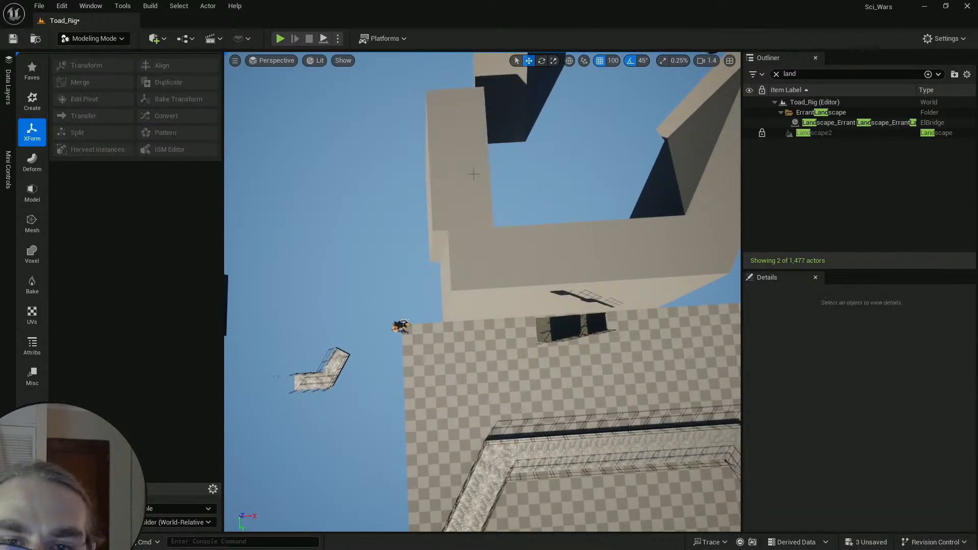
right_click_drag(442, 198, 444, 199)
left_click(448, 174)
left_click_drag(449, 167, 459, 167)
key("Escape")
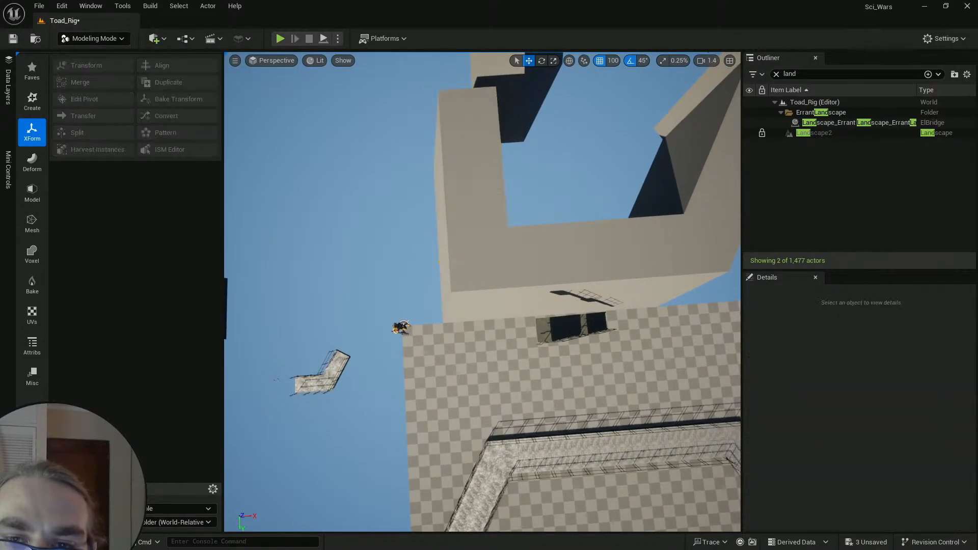
Step: Move the two joined box pieces behind the U-shaped wall together along negative X, clear of it
key("s")
right_click_drag(458, 168, 457, 137)
scroll(457, 149, "up", 1)
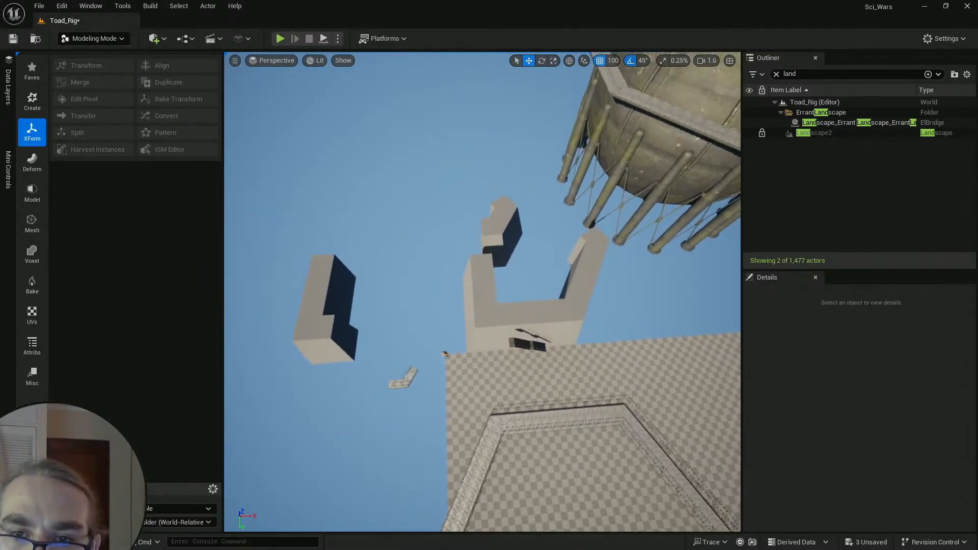
left_click(504, 208)
left_click(506, 221, "shift")
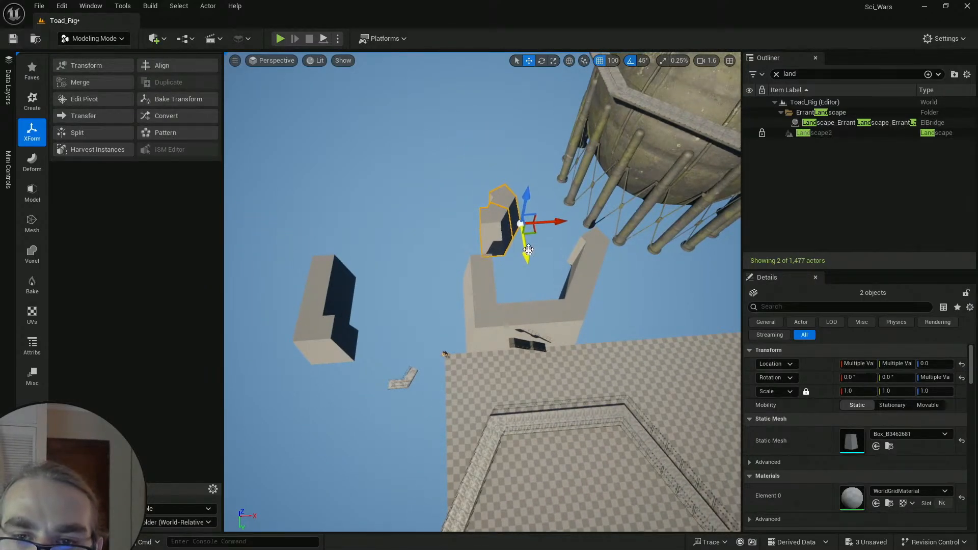
left_click_drag(553, 220, 494, 223)
key("Escape")
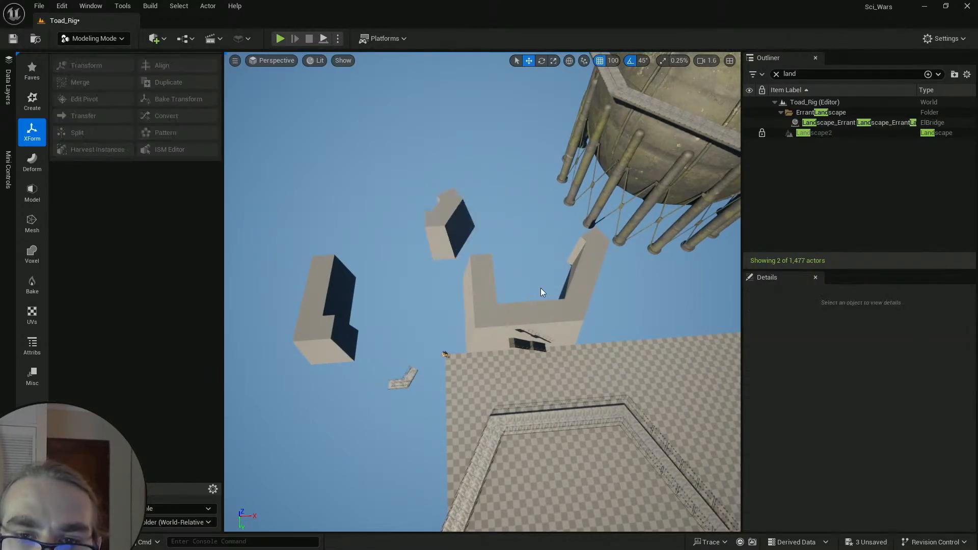
Step: Unlock Landscape2 and select it in the level
key("s")
mouse_move(549, 273)
right_mouse_down()
mouse_move(549, 306)
mouse_move(548, 276)
right_mouse_up()
scroll(549, 273, "up", 3)
key("s")
scroll(548, 276, "up", 1)
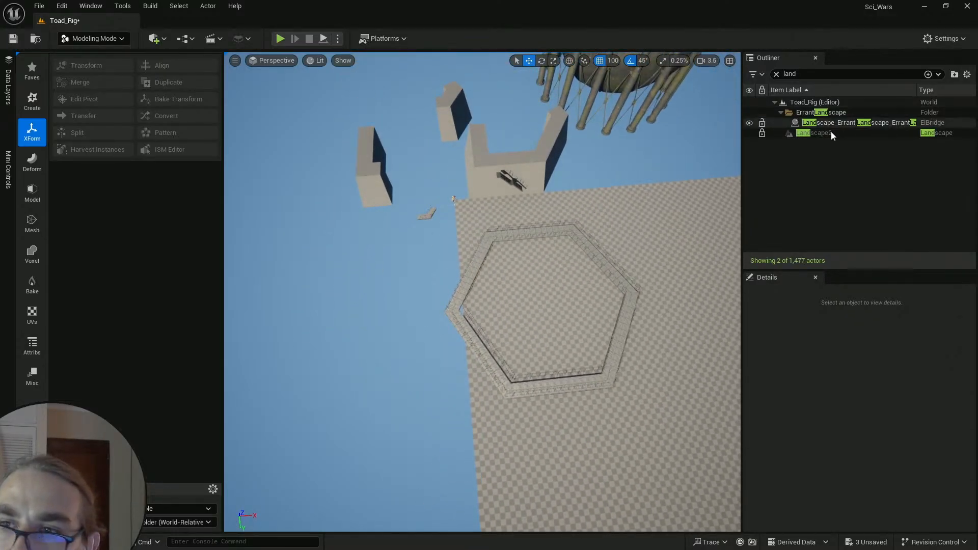
left_click(764, 136)
key("s")
right_click_drag(565, 211, 747, 140)
left_click(565, 211)
key("w")
right_click_drag(564, 211, 395, 246)
key("d")
key("w")
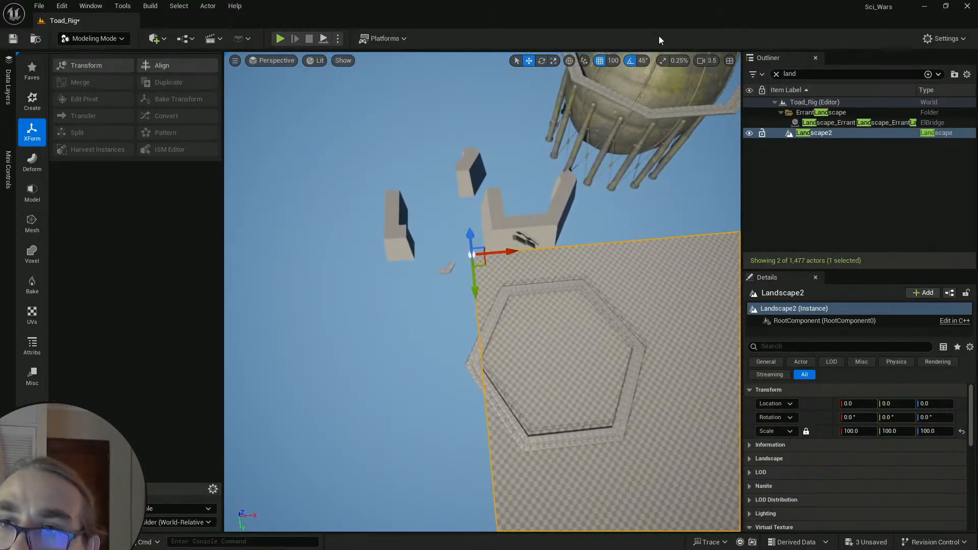
Step: Set grid snapping to 1,000 and move Landscape2 to X -25000, Y -23000
left_click(614, 62)
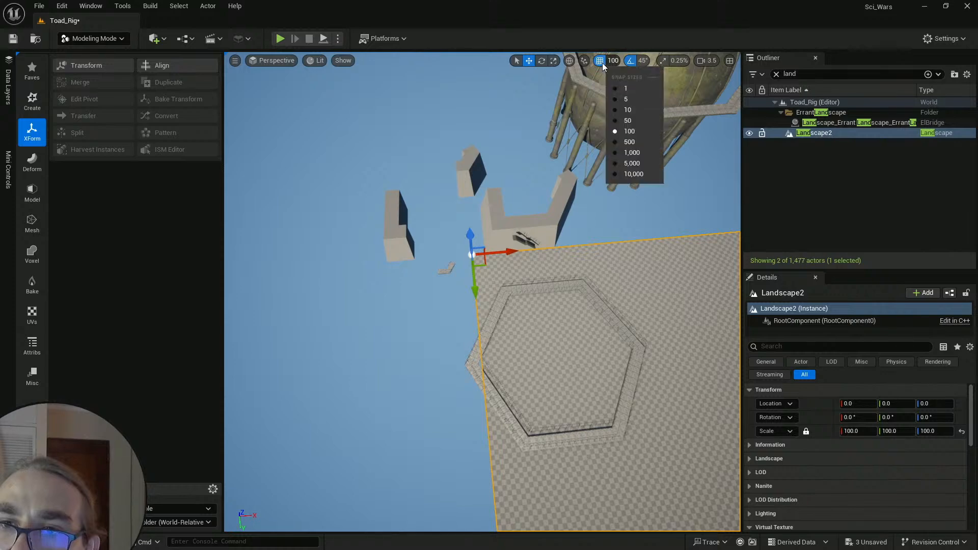
left_click(639, 154)
key("s")
right_click_drag(591, 204, 462, 274)
scroll(627, 214, "up", 4)
left_click_drag(469, 274, 376, 280)
right_click_drag(376, 281, 290, 265)
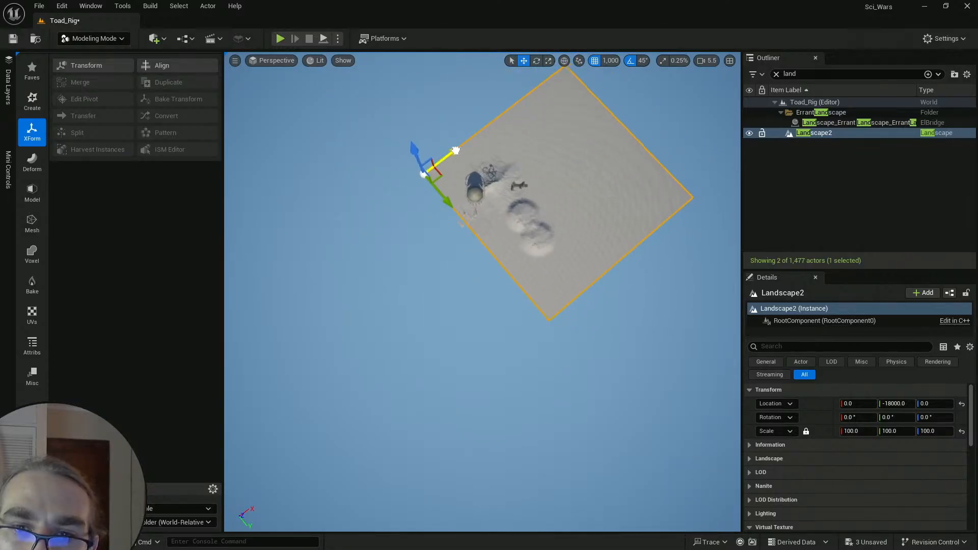
left_click_drag(456, 151, 374, 179)
left_click_drag(382, 261, 349, 240)
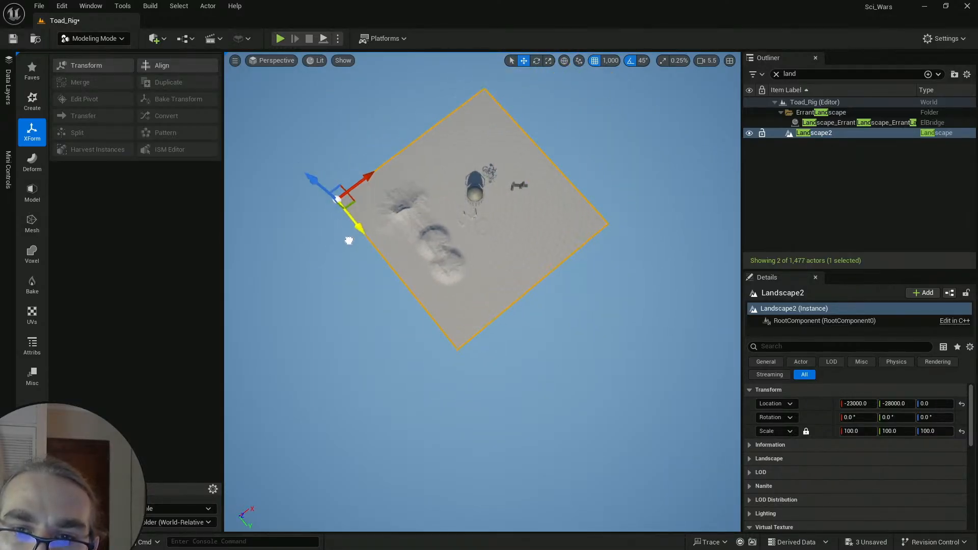
left_click_drag(360, 189, 376, 195)
left_click_drag(356, 237, 363, 246)
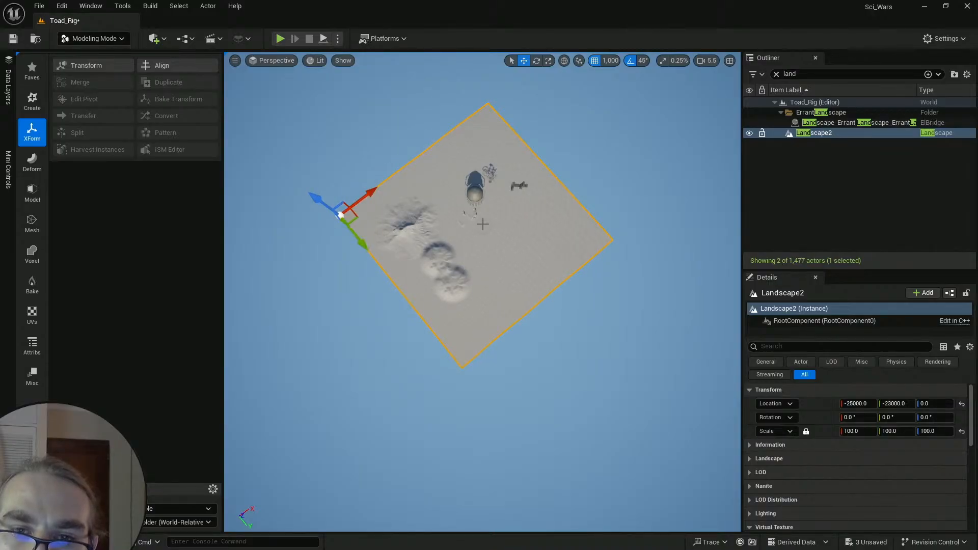
Step: Check the landscape's placement around the structures, and lock Landscape2 against editing
key("w")
mouse_move(483, 225)
right_mouse_down()
mouse_move(479, 196)
mouse_move(474, 203)
mouse_move(462, 183)
mouse_move(454, 222)
mouse_move(485, 224)
right_mouse_up()
scroll(482, 224, "down", 2)
key("w")
scroll(482, 224, "down", 7)
key("w")
scroll(482, 224, "down", 2)
key("s")
scroll(483, 224, "up", 10)
left_click(762, 134)
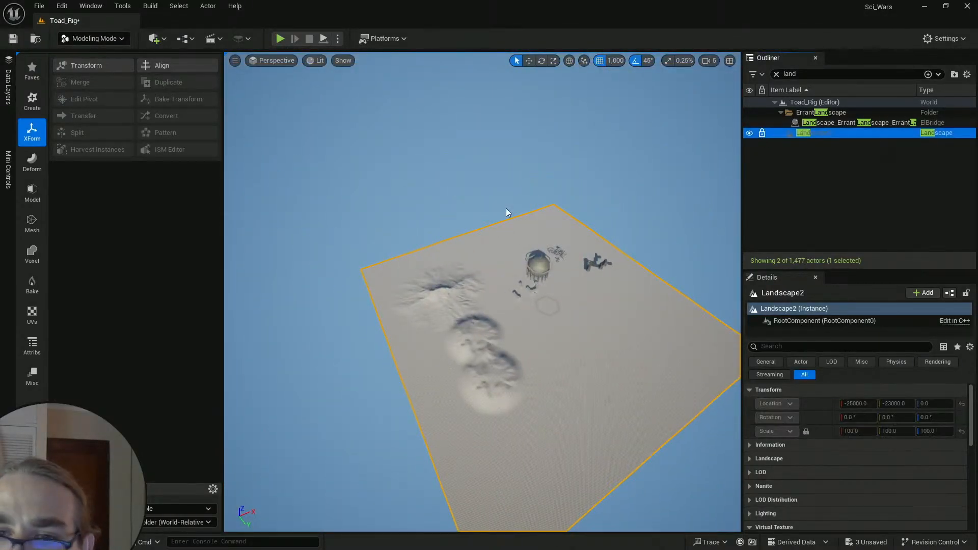
left_click(507, 212)
Step: Switch to Selection Mode and save the Toad_Rig level together with the Box_B3462680 and Box_B3462682 meshes
left_click(94, 39)
left_click(84, 51)
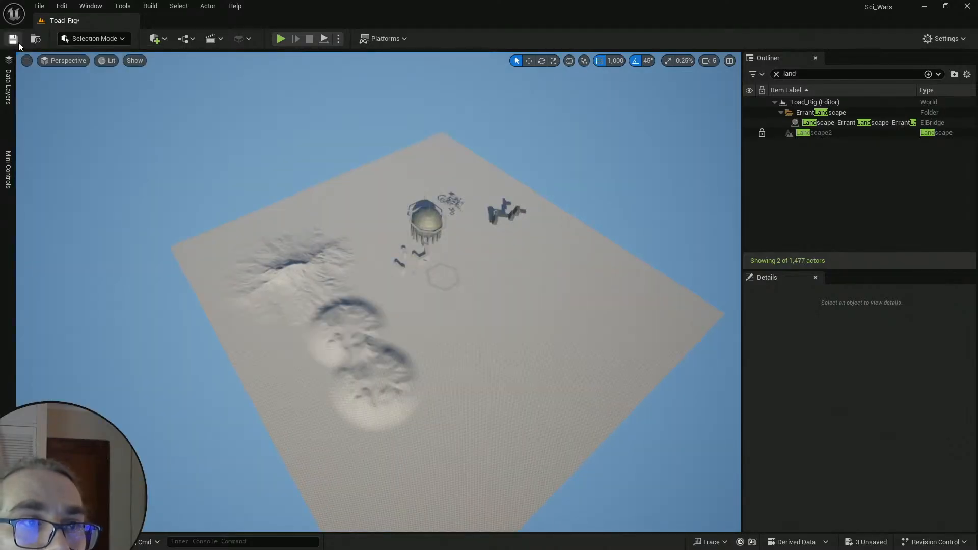
left_click(14, 39)
left_click(30, 542)
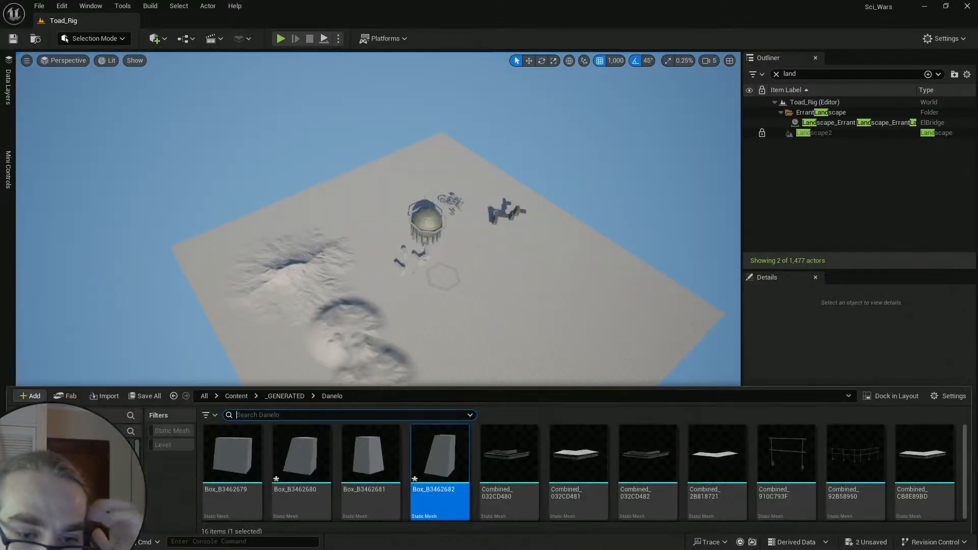
left_click(145, 395)
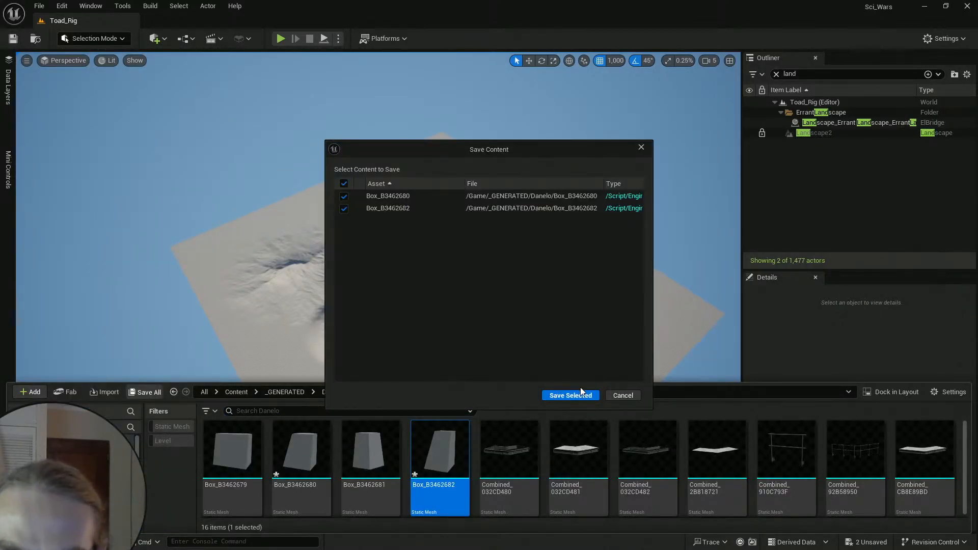
left_click(571, 395)
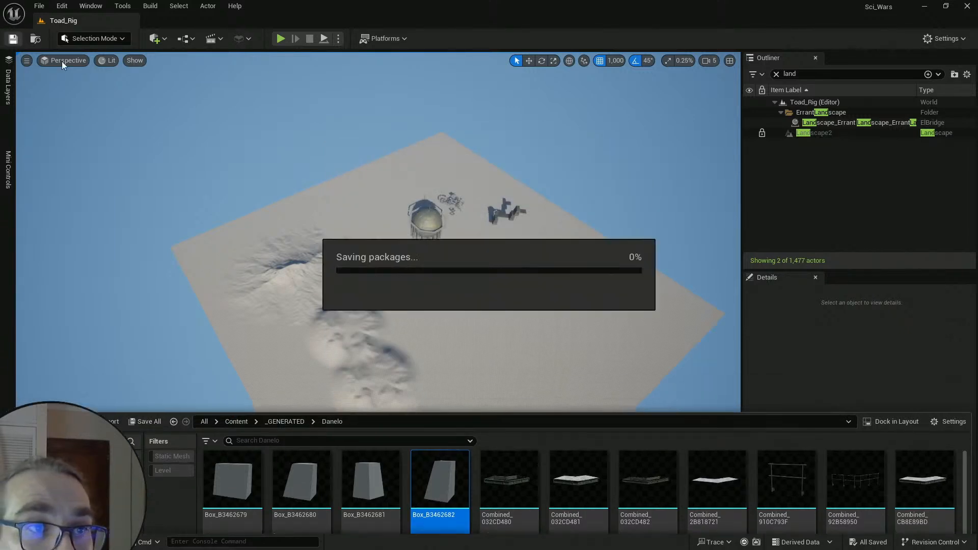
Step: Save all modified assets and the Toad_Rig level again
left_click(30, 542)
left_click(149, 397)
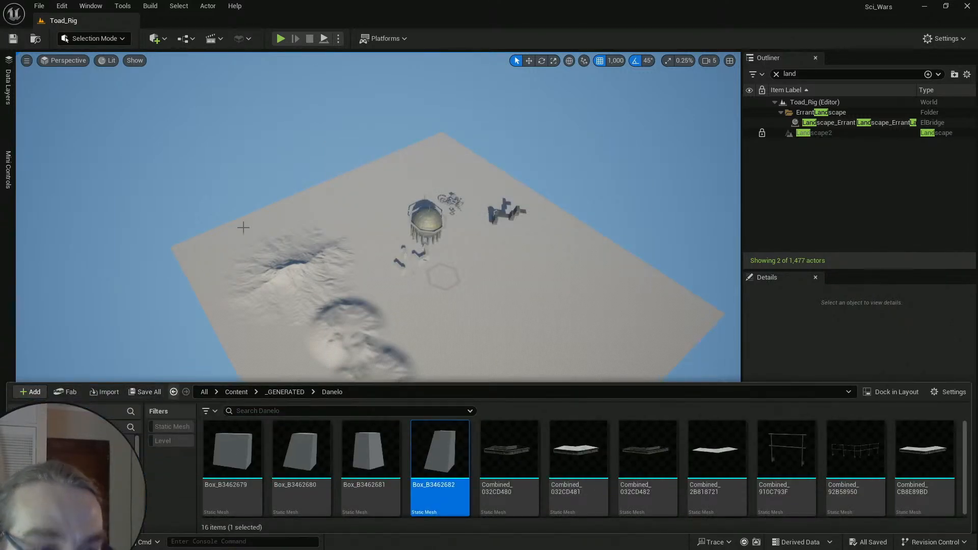
key("ctrl+s")
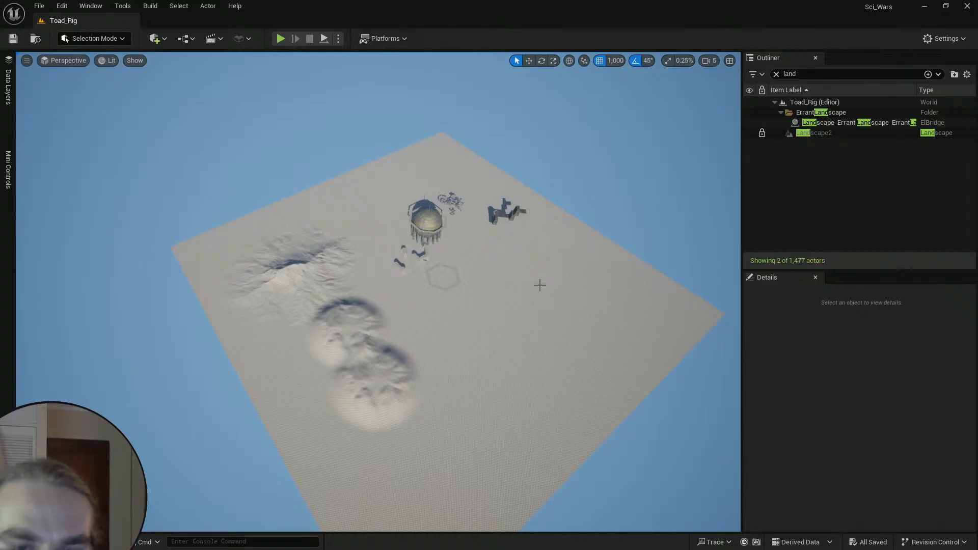
key("ctrl+s")
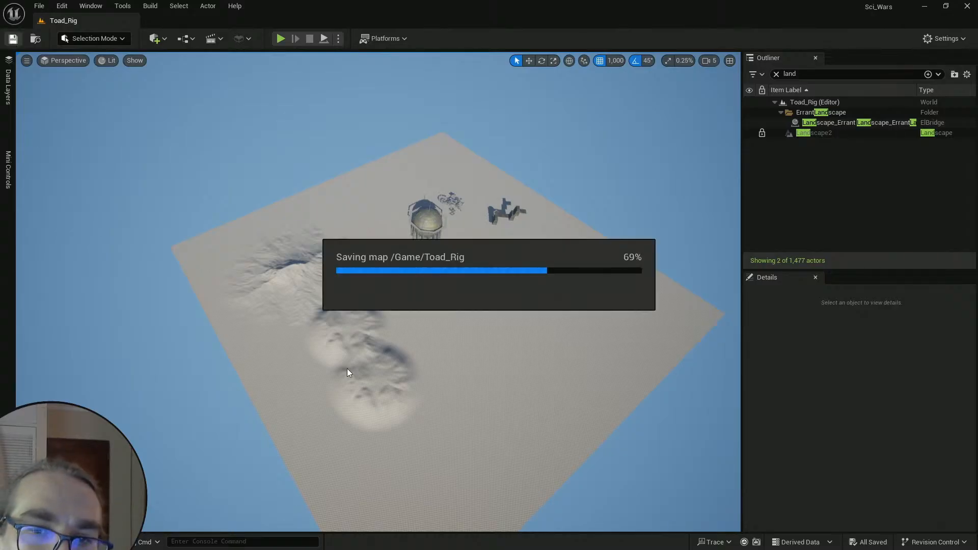
key("ctrl+space")
left_click(143, 390)
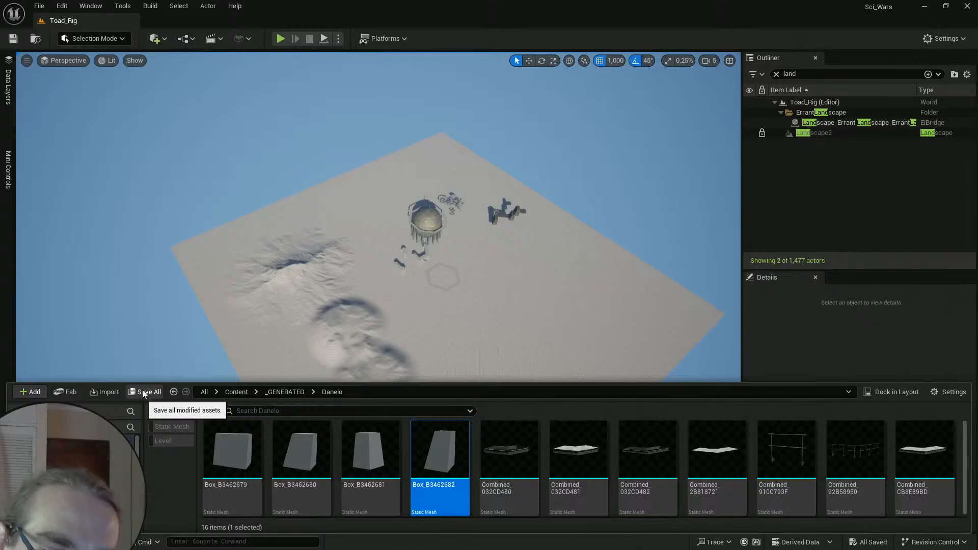
left_click(12, 40)
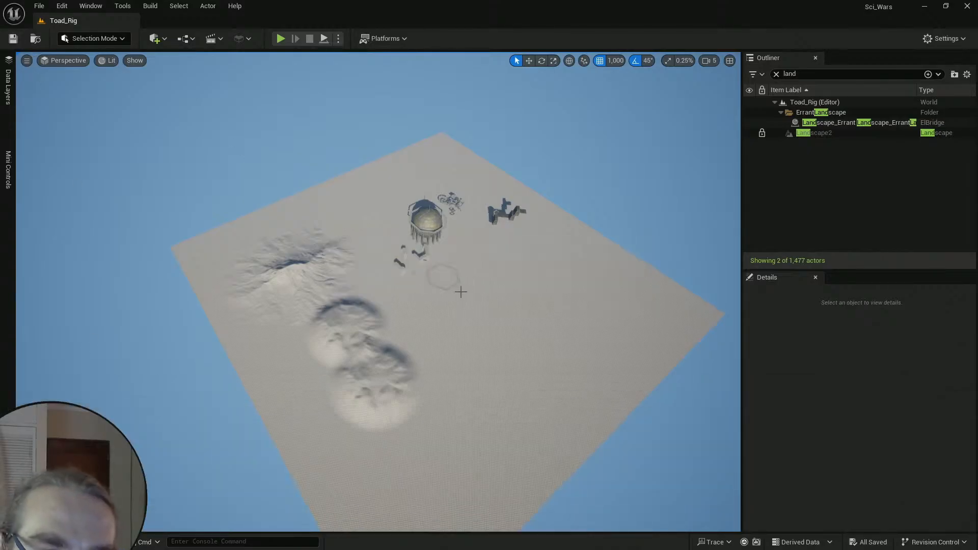
Step: Examine the hexagonal walkway and the wall blockout on the repositioned landscape from close and medium distance
right_click_drag(461, 292, 450, 262)
key("w")
scroll(461, 292, "down", 10)
key("w")
scroll(473, 284, "down", 1)
key("w")
scroll(459, 293, "down", 3)
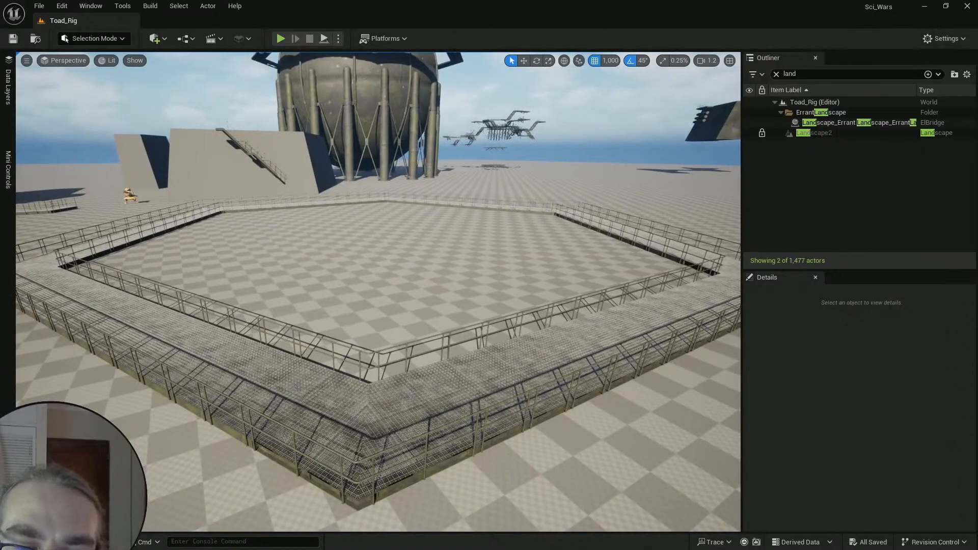
key("s")
scroll(450, 262, "up", 2)
right_click_drag(450, 262, 451, 259)
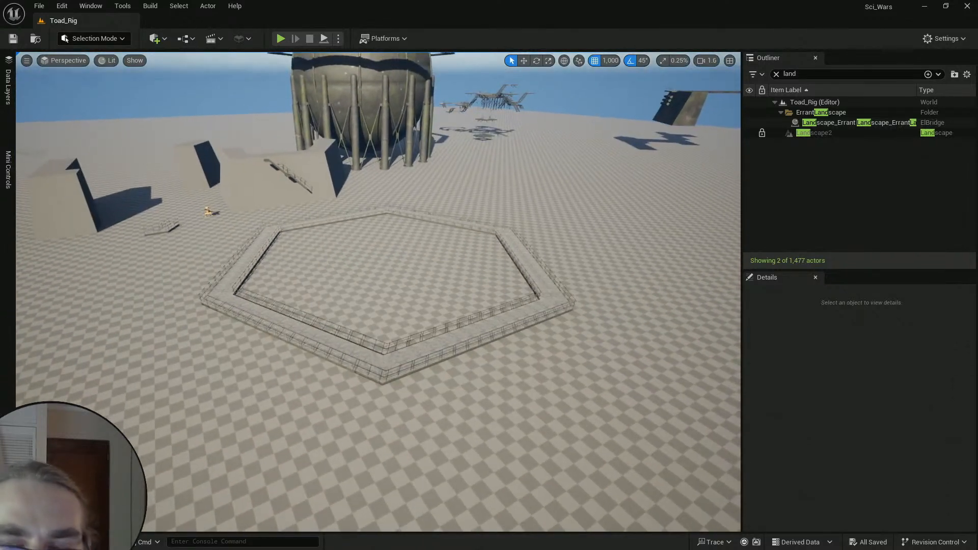
right_click_drag(469, 298, 459, 292)
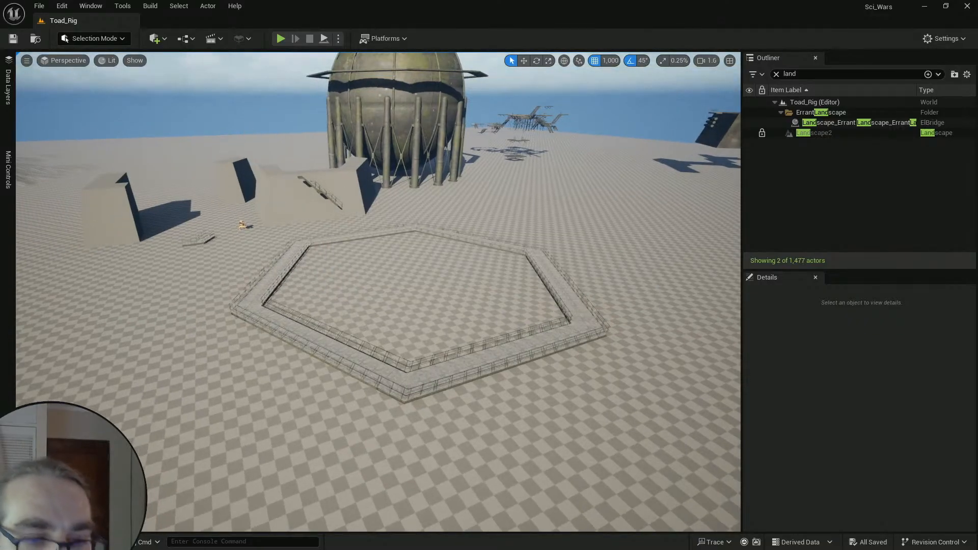
Step: Save the current Toad_Rig level once more
key("ctrl+space")
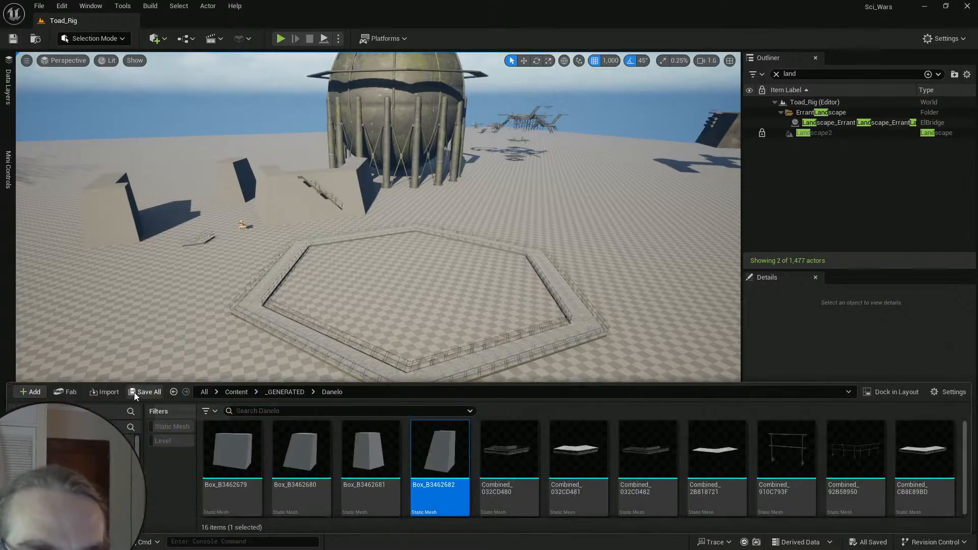
left_click(17, 40)
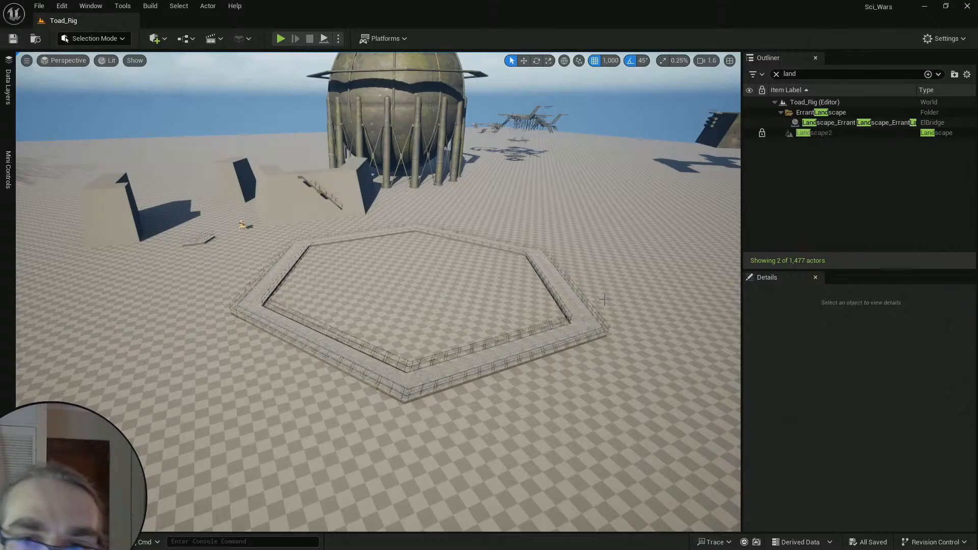
left_click(13, 39)
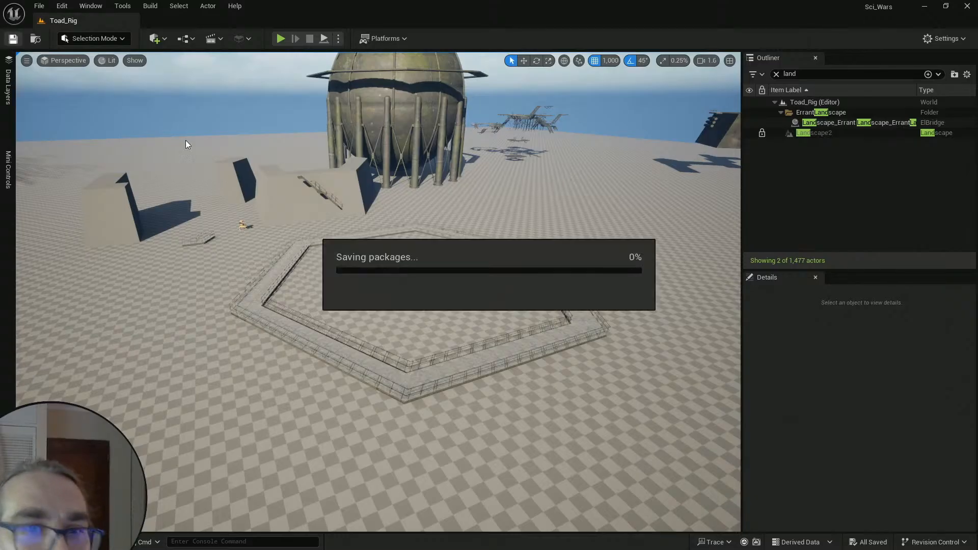
Step: Inspect the U-shaped wall from above, checking corner pieces Box11 and Box6 and their joints with the adjoining walls
key("w")
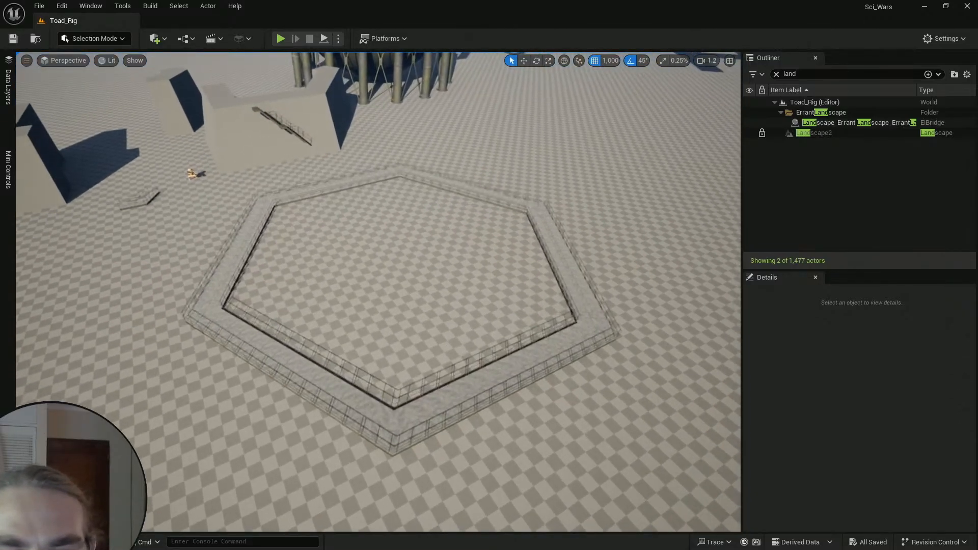
right_click_drag(378, 292, 338, 253)
key("w")
scroll(341, 235, "up", 3)
mouse_move(333, 343)
right_mouse_down()
mouse_move(352, 329)
mouse_move(334, 352)
mouse_move(333, 343)
right_mouse_up()
key("w")
left_click(301, 378)
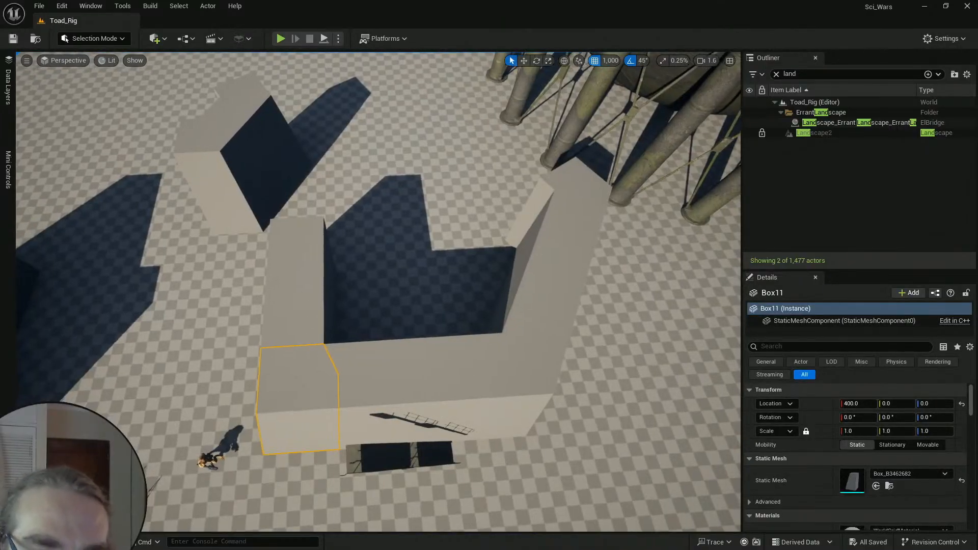
right_click_drag(305, 328, 305, 329)
key("d")
left_click(361, 351)
right_click_drag(360, 352, 361, 351)
key("a")
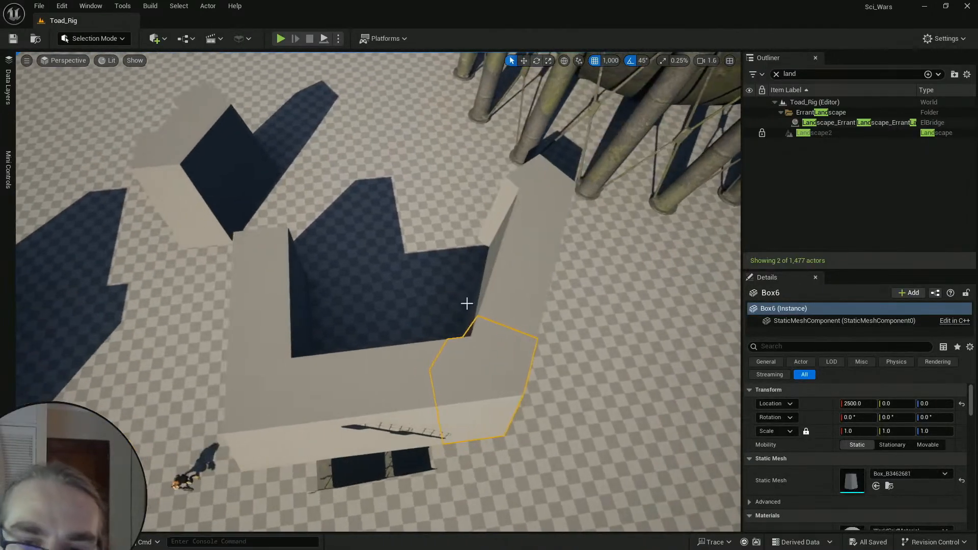
left_click(466, 304)
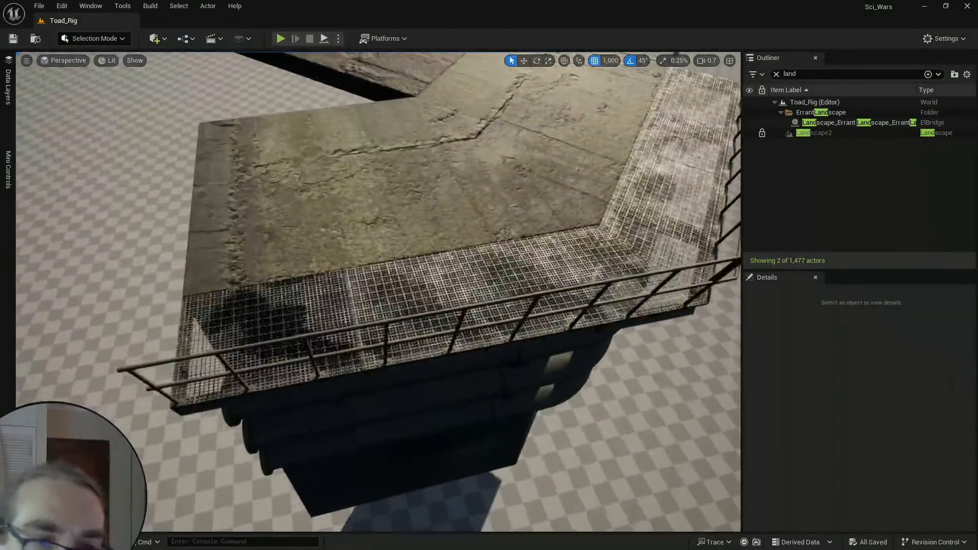
Step: Examine the grated walkway pieces with railings, the hexagonal and octagonal walkways, and their placement relative to the spherical tank
right_click_drag(378, 292, 381, 214)
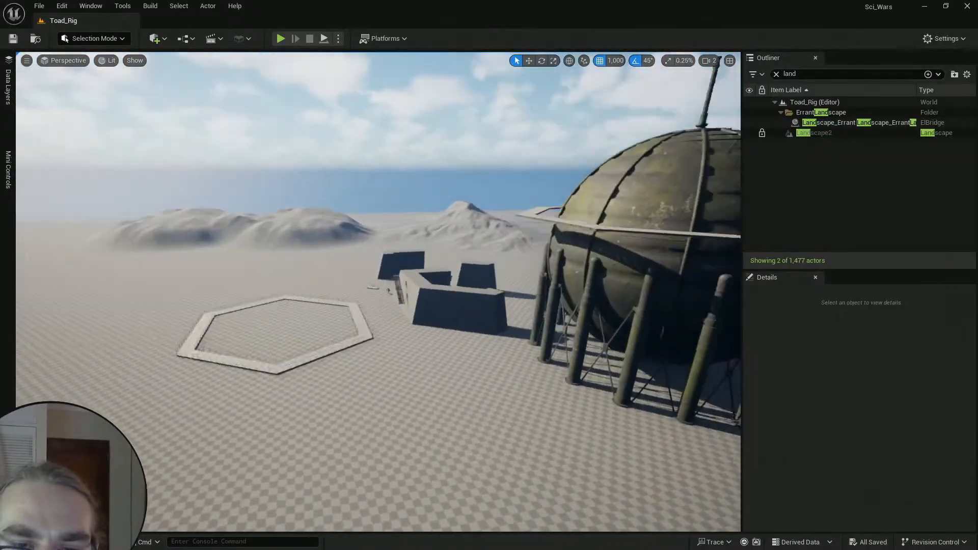
right_click_drag(378, 291, 448, 313)
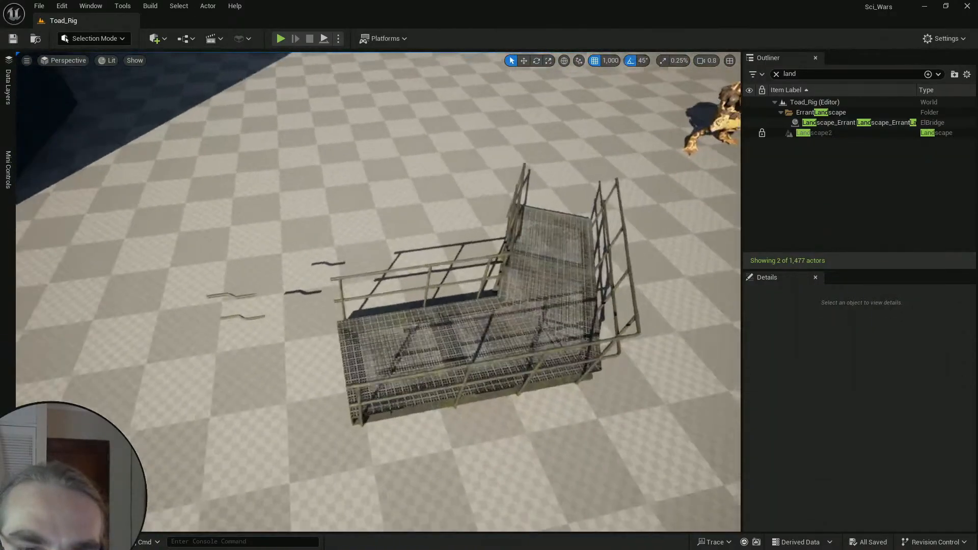
right_click_drag(378, 292, 443, 224)
mouse_move(378, 292)
right_mouse_down()
mouse_move(565, 288)
mouse_move(500, 305)
mouse_move(367, 316)
mouse_move(385, 377)
mouse_move(413, 393)
mouse_move(420, 384)
mouse_move(400, 285)
mouse_move(366, 283)
mouse_move(377, 301)
right_mouse_up()
scroll(377, 292, "up", 2)
scroll(378, 292, "up", 2)
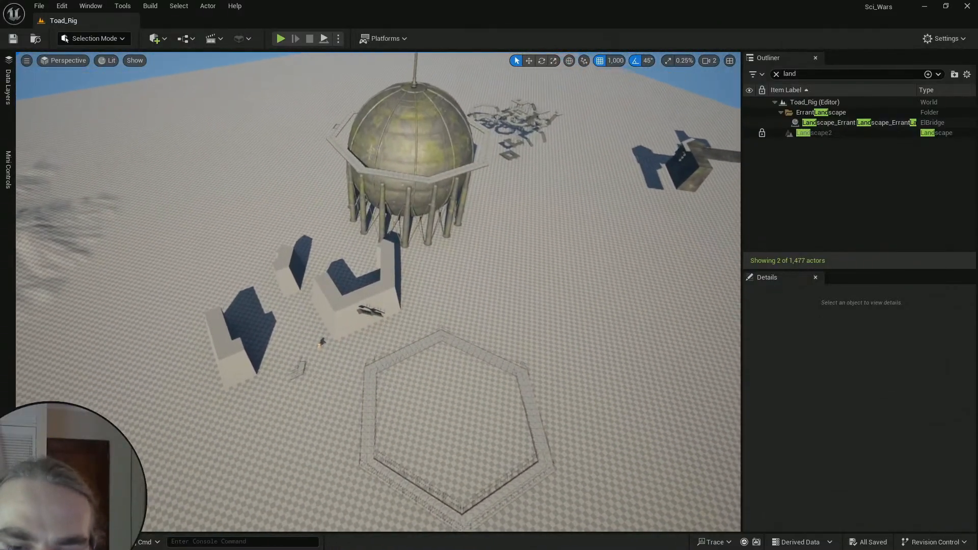
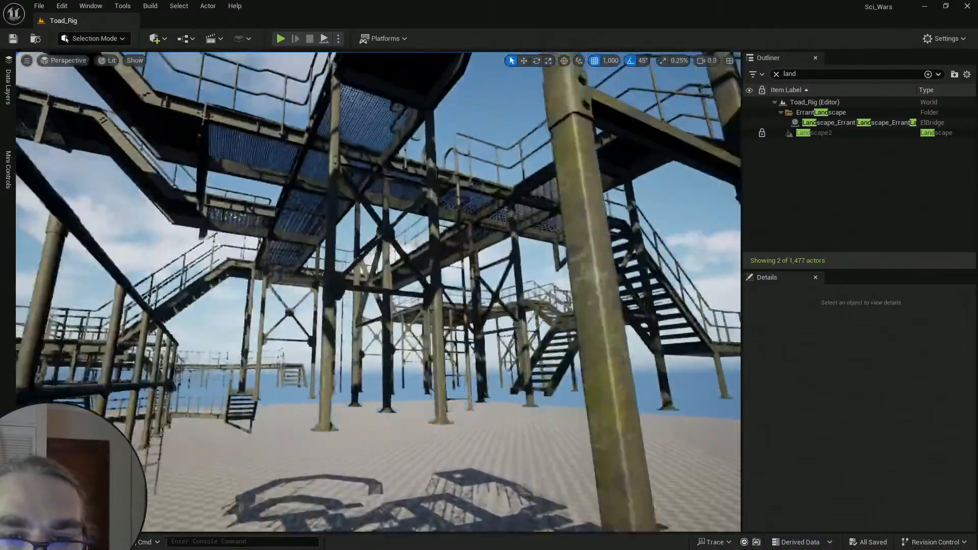
Step: Inspect the raised scaffold platforms from ground level, checking the support columns, cross bracing, stairs and ladders
right_click_drag(378, 292, 367, 327)
key("w")
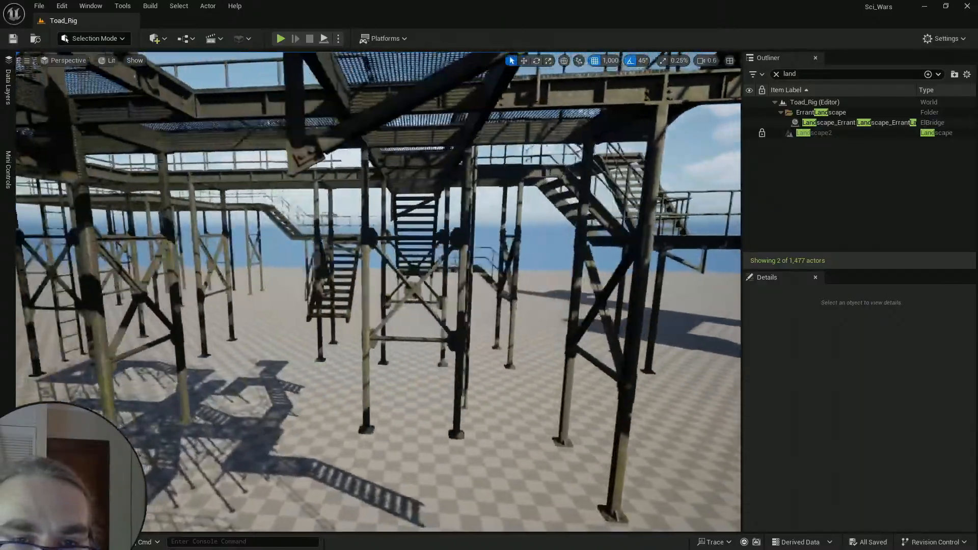
right_click_drag(378, 292, 363, 283)
key("q")
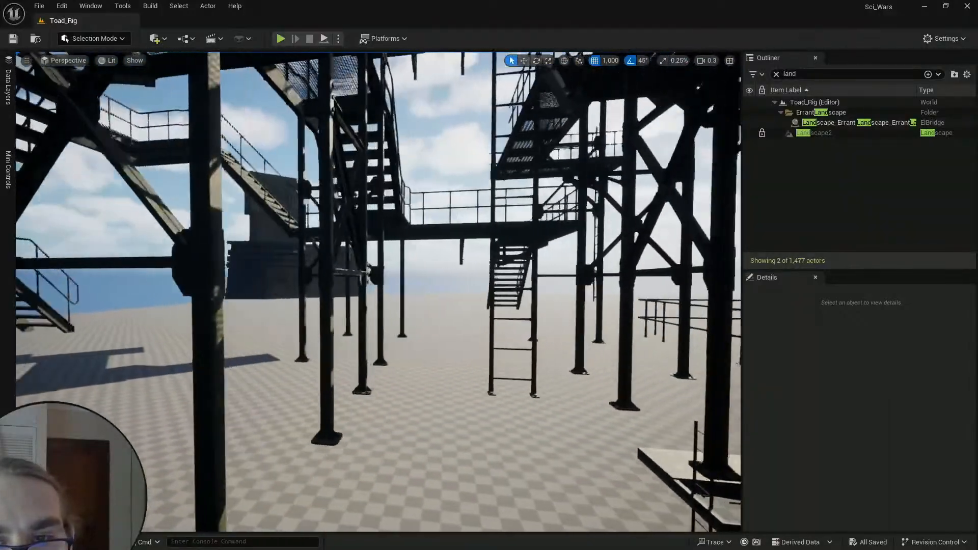
right_click_drag(378, 292, 363, 292)
key("d")
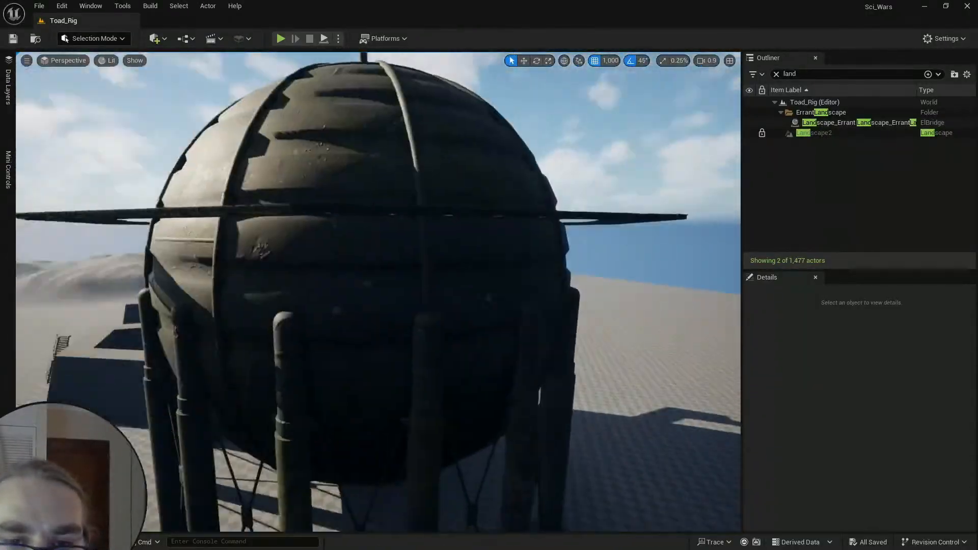
Step: Examine the spherical tank with its ring and supports, and the two-flight staircase placed against the blockout wall
right_click_drag(378, 292, 332, 292)
key("a")
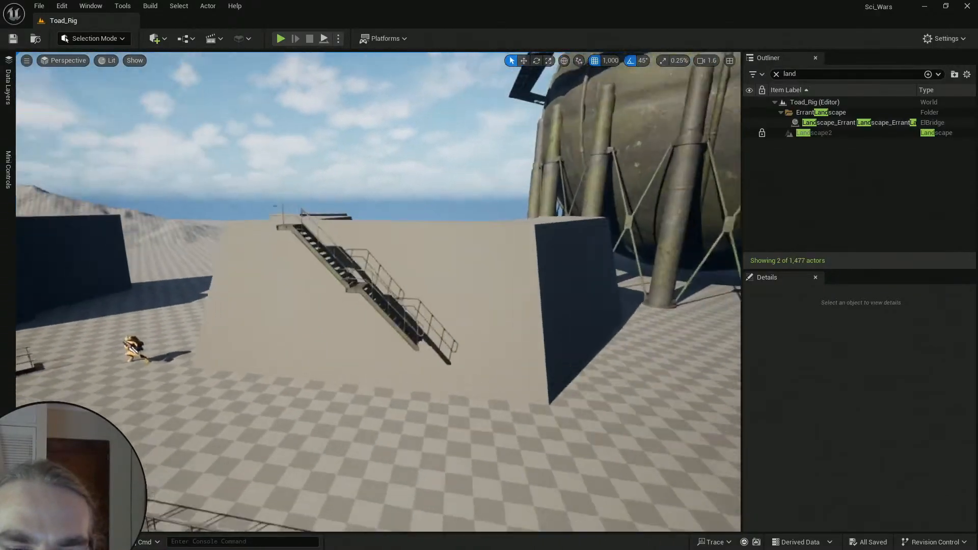
right_click_drag(378, 292, 326, 316)
scroll(378, 291, "down", 3)
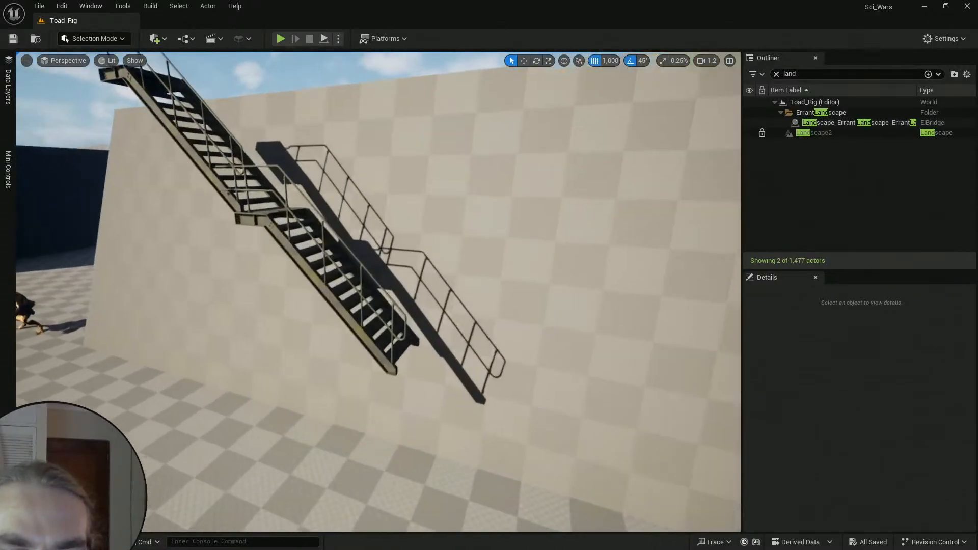
right_click_drag(378, 291, 370, 372)
key("e")
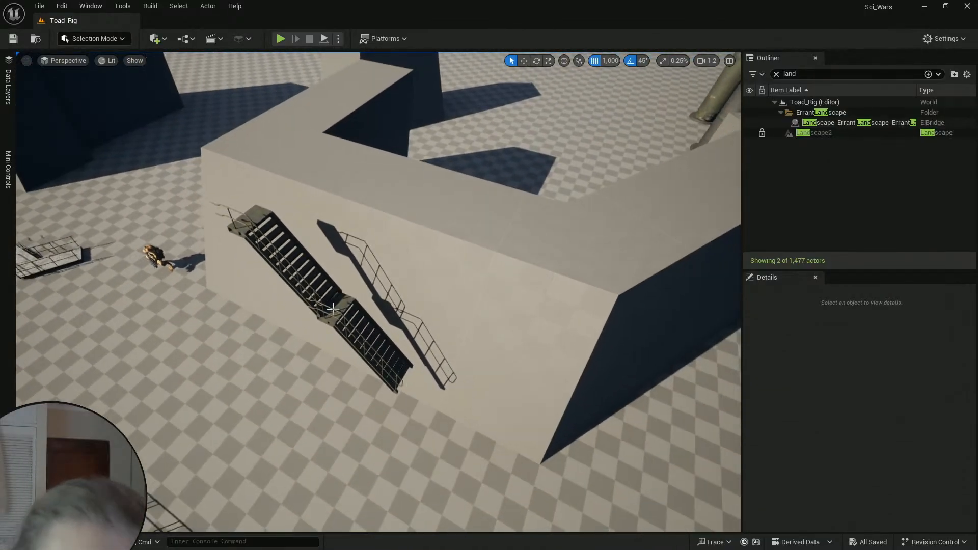
Step: Check the individual blockout wall pieces and delete Box, the end piece extending past the corner of the U-shaped wall
left_click(258, 183)
right_click_drag(257, 183, 357, 209)
key("s")
scroll(258, 183, "up", 3)
key("w")
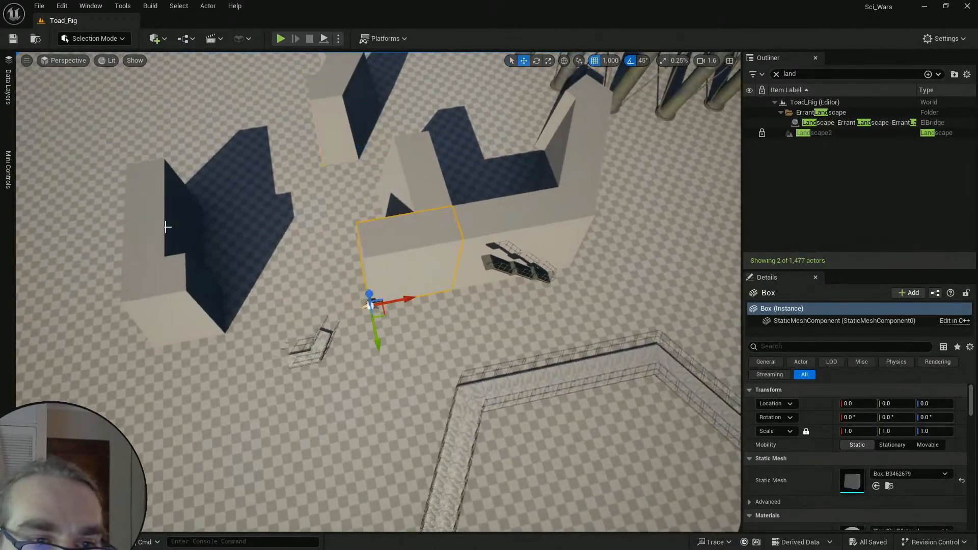
left_click(167, 227)
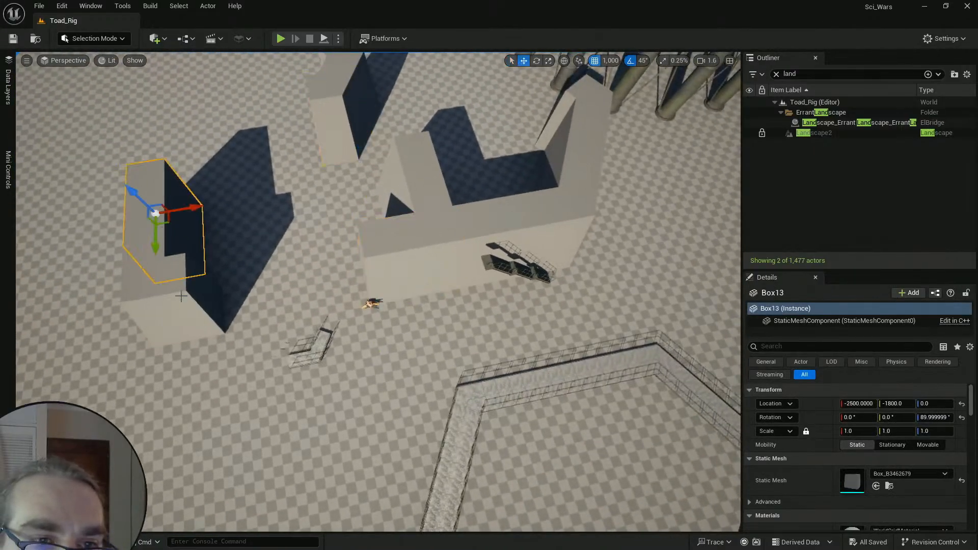
left_click(162, 275)
left_click(400, 265)
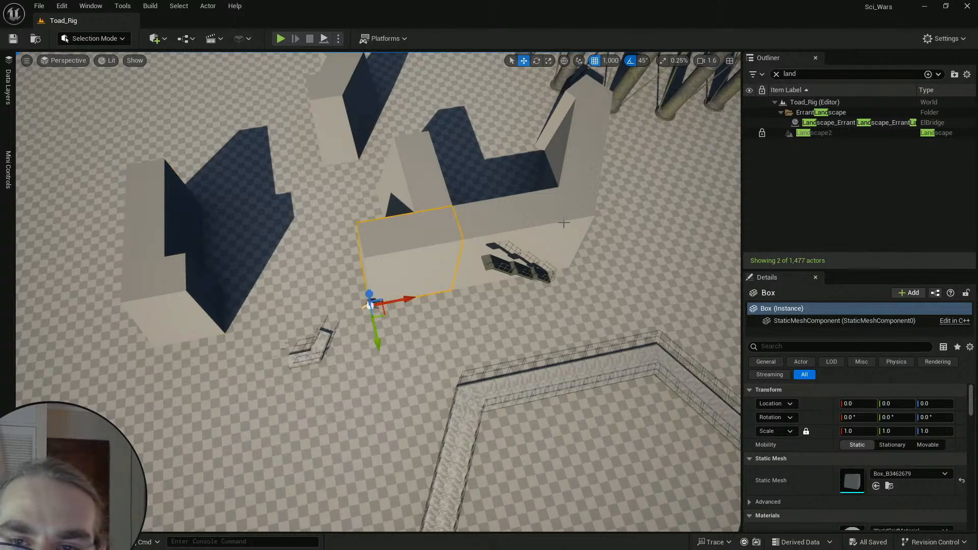
left_click(541, 216)
left_click(585, 201)
left_click(584, 157)
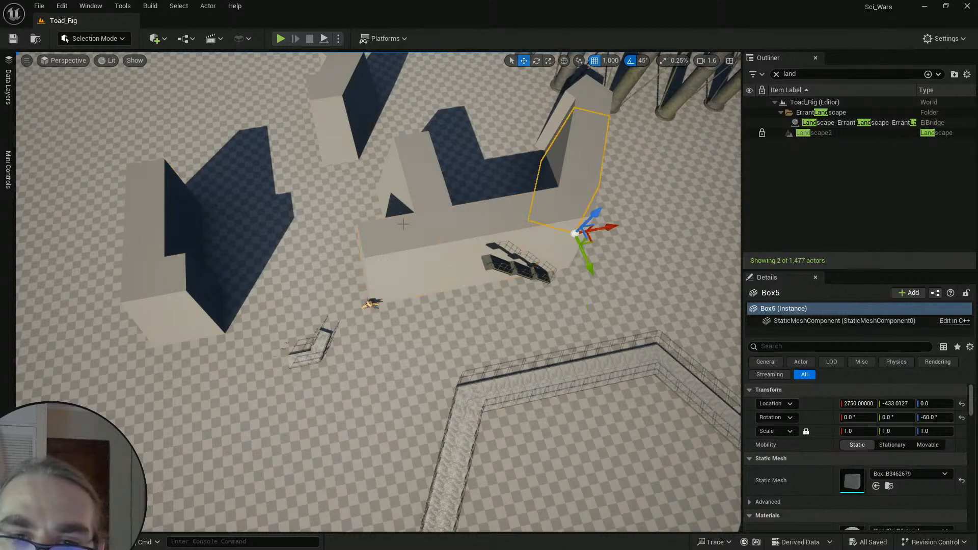
left_click(394, 226)
key("Delete")
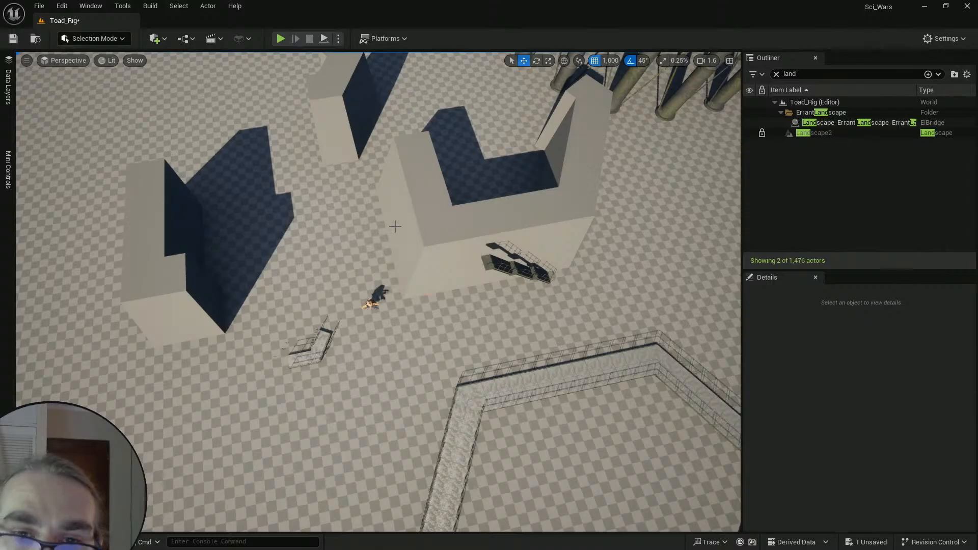
Step: Select the grouped octagonal walkway and move it along X until it clears the overlapping hexagonal walkway
right_click_drag(395, 226, 401, 139)
key("s")
scroll(400, 122, "up", 1)
key("e")
left_click(375, 285)
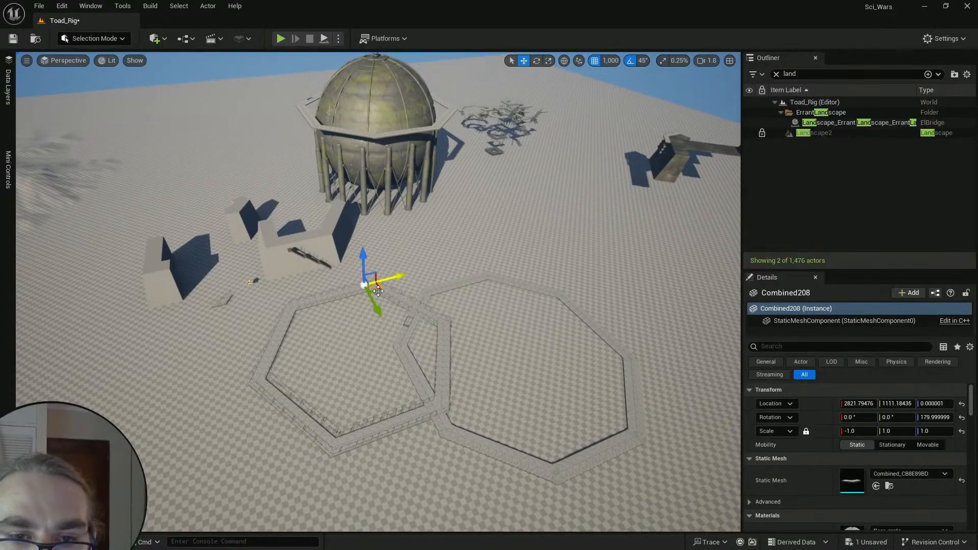
left_click(473, 286)
right_click_drag(474, 287, 495, 324)
scroll(474, 285, "up", 3)
key("s")
key("w")
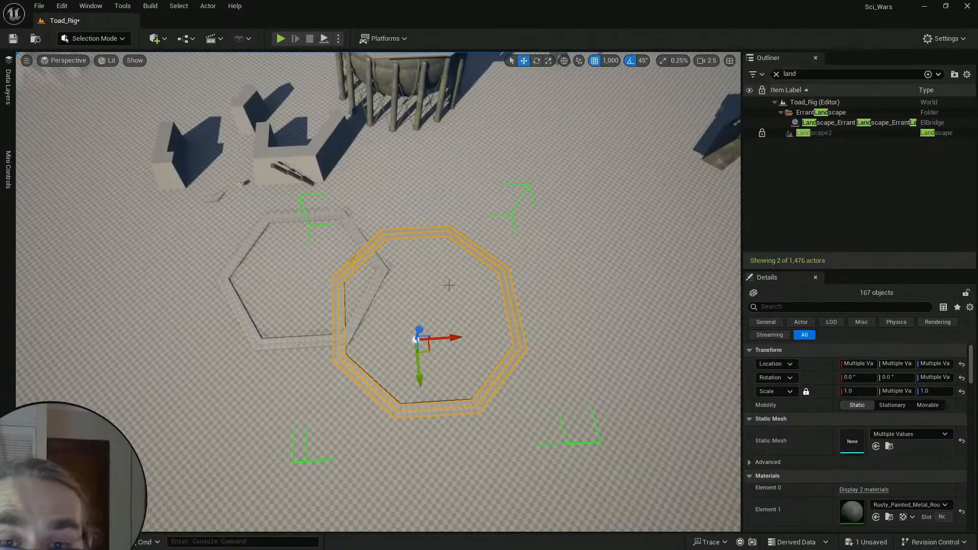
left_click_drag(457, 336, 536, 344)
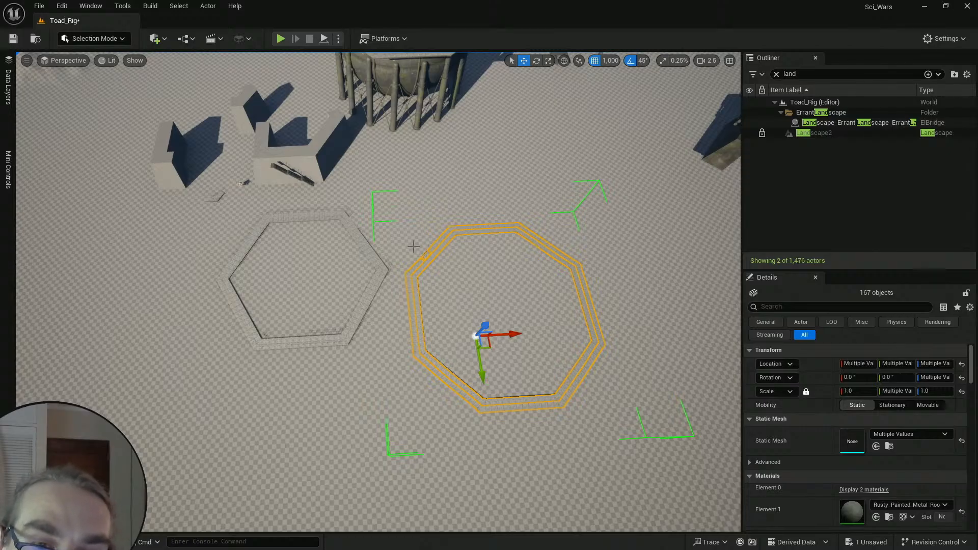
Step: Shift the octagonal walkway farther along X to widen its gap from the hexagonal walkway, and clear the selection
left_click_drag(498, 334, 532, 331)
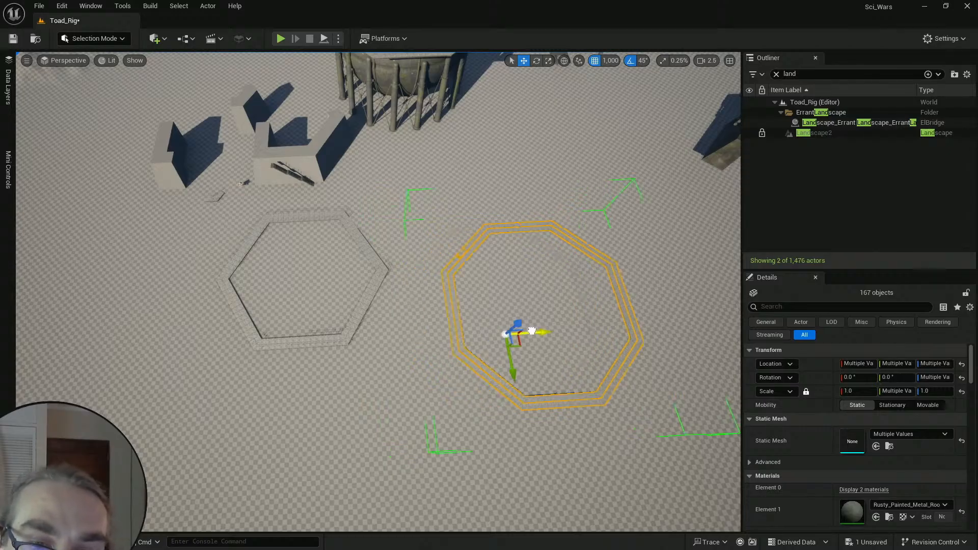
key("ctrl+z")
left_click_drag(530, 332, 553, 330)
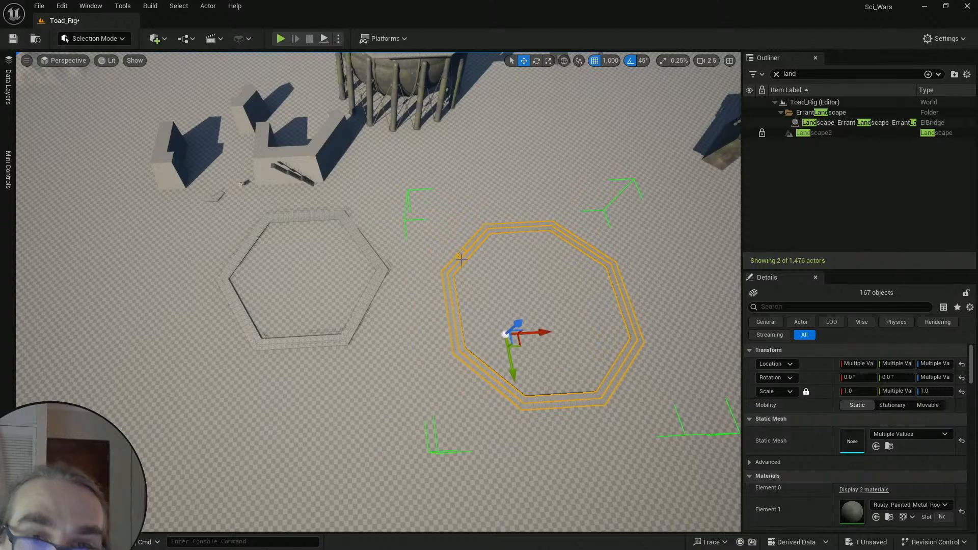
right_click_drag(552, 330, 550, 255)
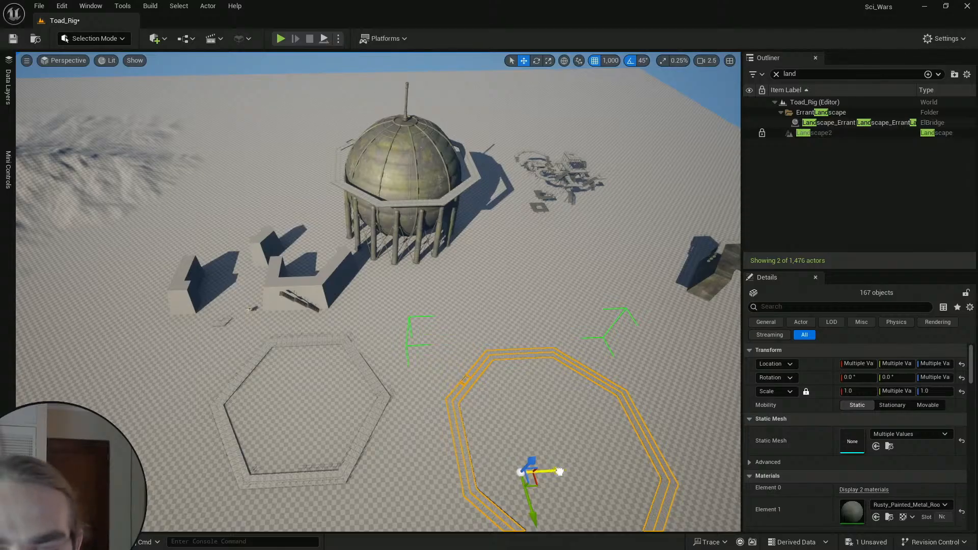
mouse_move(524, 470)
left_mouse_down()
mouse_move(485, 471)
mouse_move(524, 470)
left_mouse_up()
left_click(479, 332)
Step: Inspect the gap between the hexagonal walkway's corner and the separated octagonal walkway up close
right_click_drag(479, 332, 634, 336)
key("w")
scroll(506, 383, "down", 4)
key("w")
key("w")
scroll(543, 348, "down", 3)
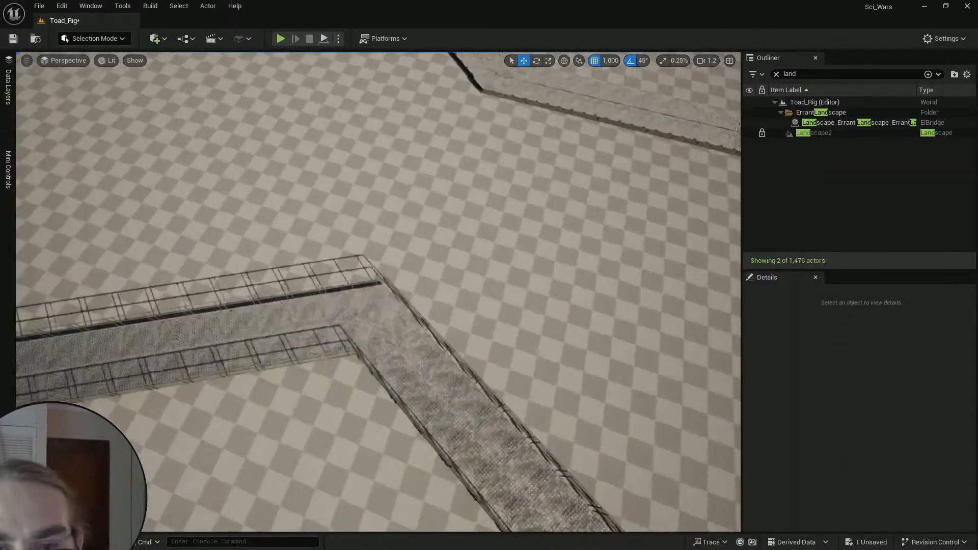
key("s")
right_click_drag(400, 234, 428, 211)
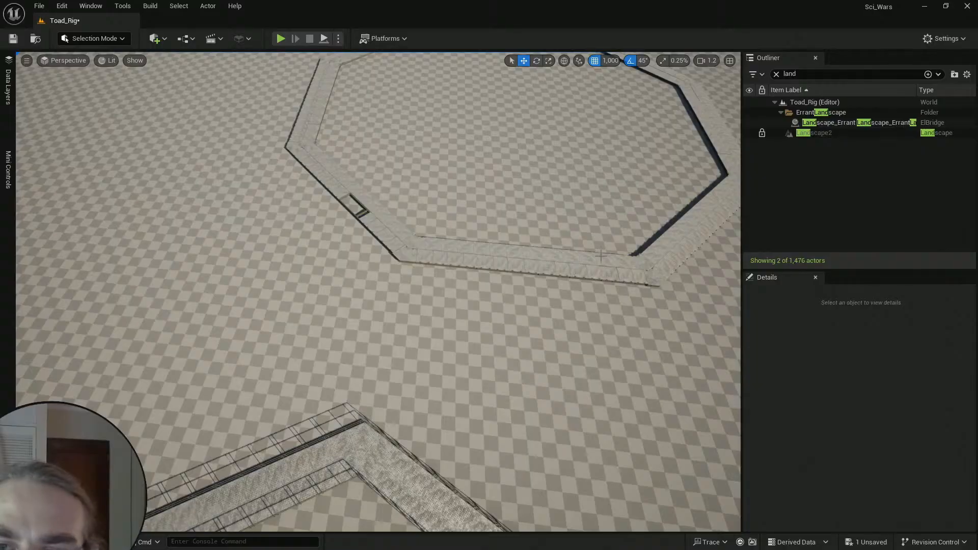
Step: Survey the whole layout from high and medium distance, comparing the walkways, blockout walls, tank and scaffold platforms
right_click_drag(440, 363, 331, 334)
key("s")
scroll(322, 361, "up", 8)
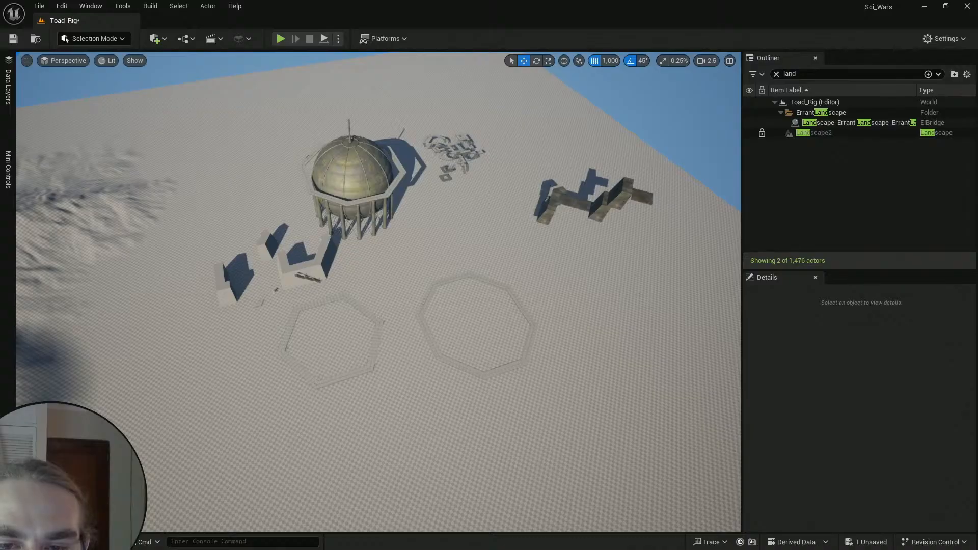
key("w")
right_click_drag(331, 333, 329, 273)
scroll(323, 298, "down", 3)
key("e")
scroll(329, 297, "down", 2)
key("s")
key("w")
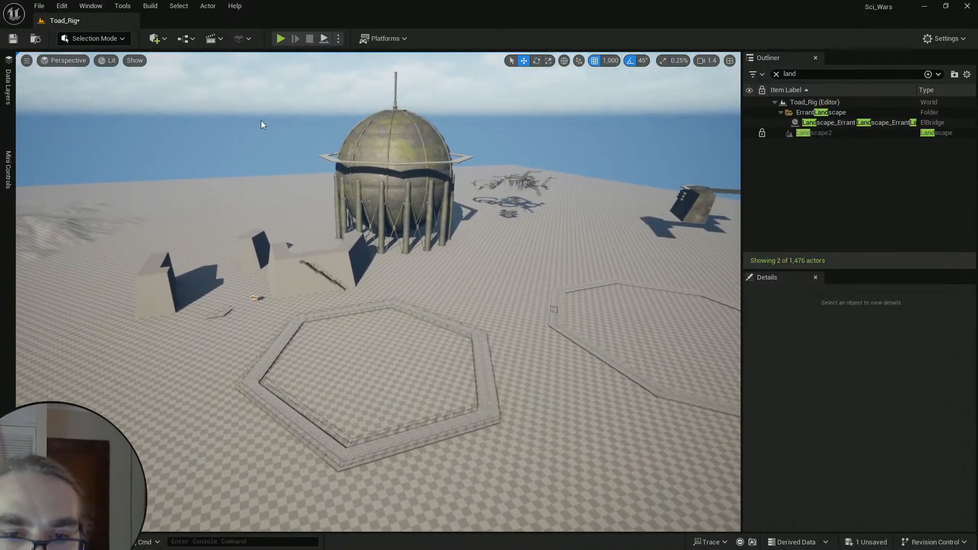
Step: Turn off realtime rendering in the viewport, and save the Toad_Rig level and all modified assets
left_click(27, 61)
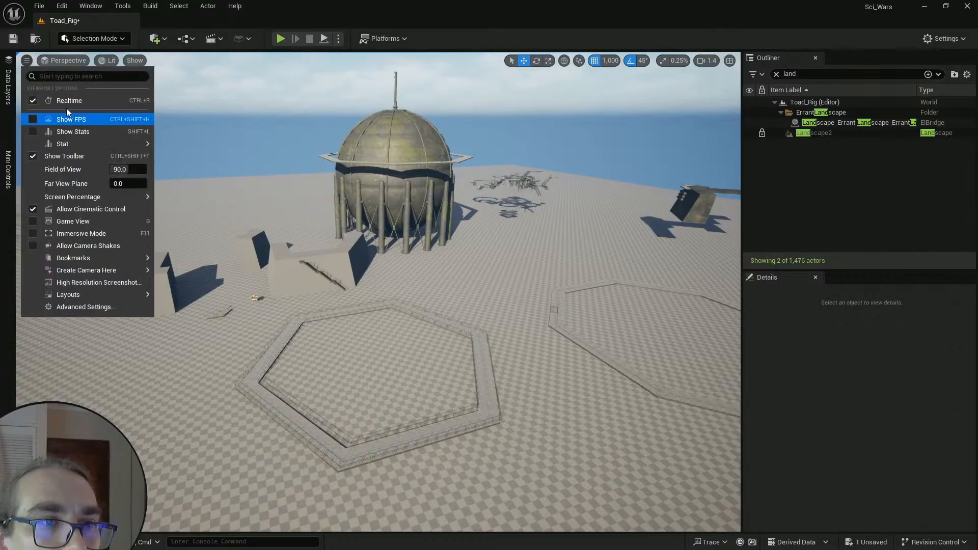
left_click(66, 108)
left_click(12, 39)
left_click(41, 542)
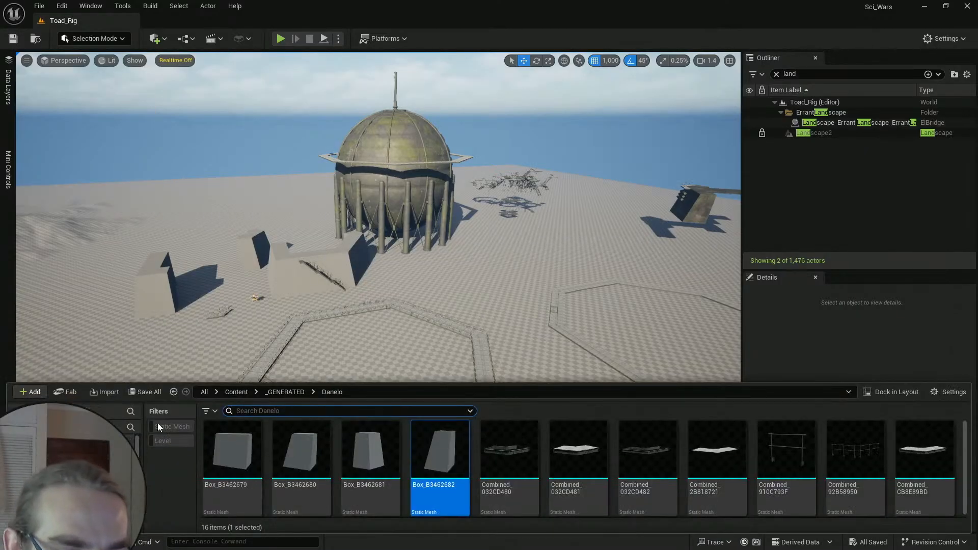
left_click(146, 392)
left_click(857, 332)
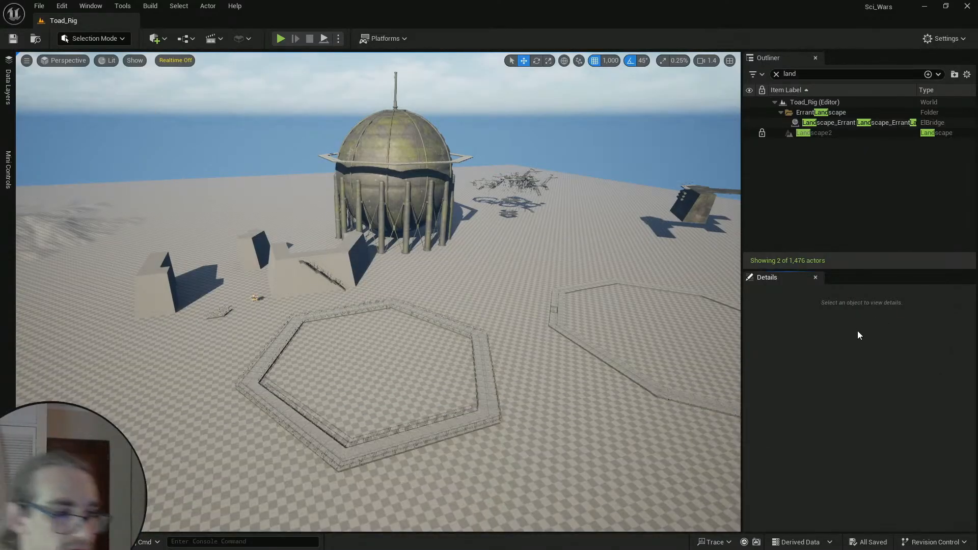